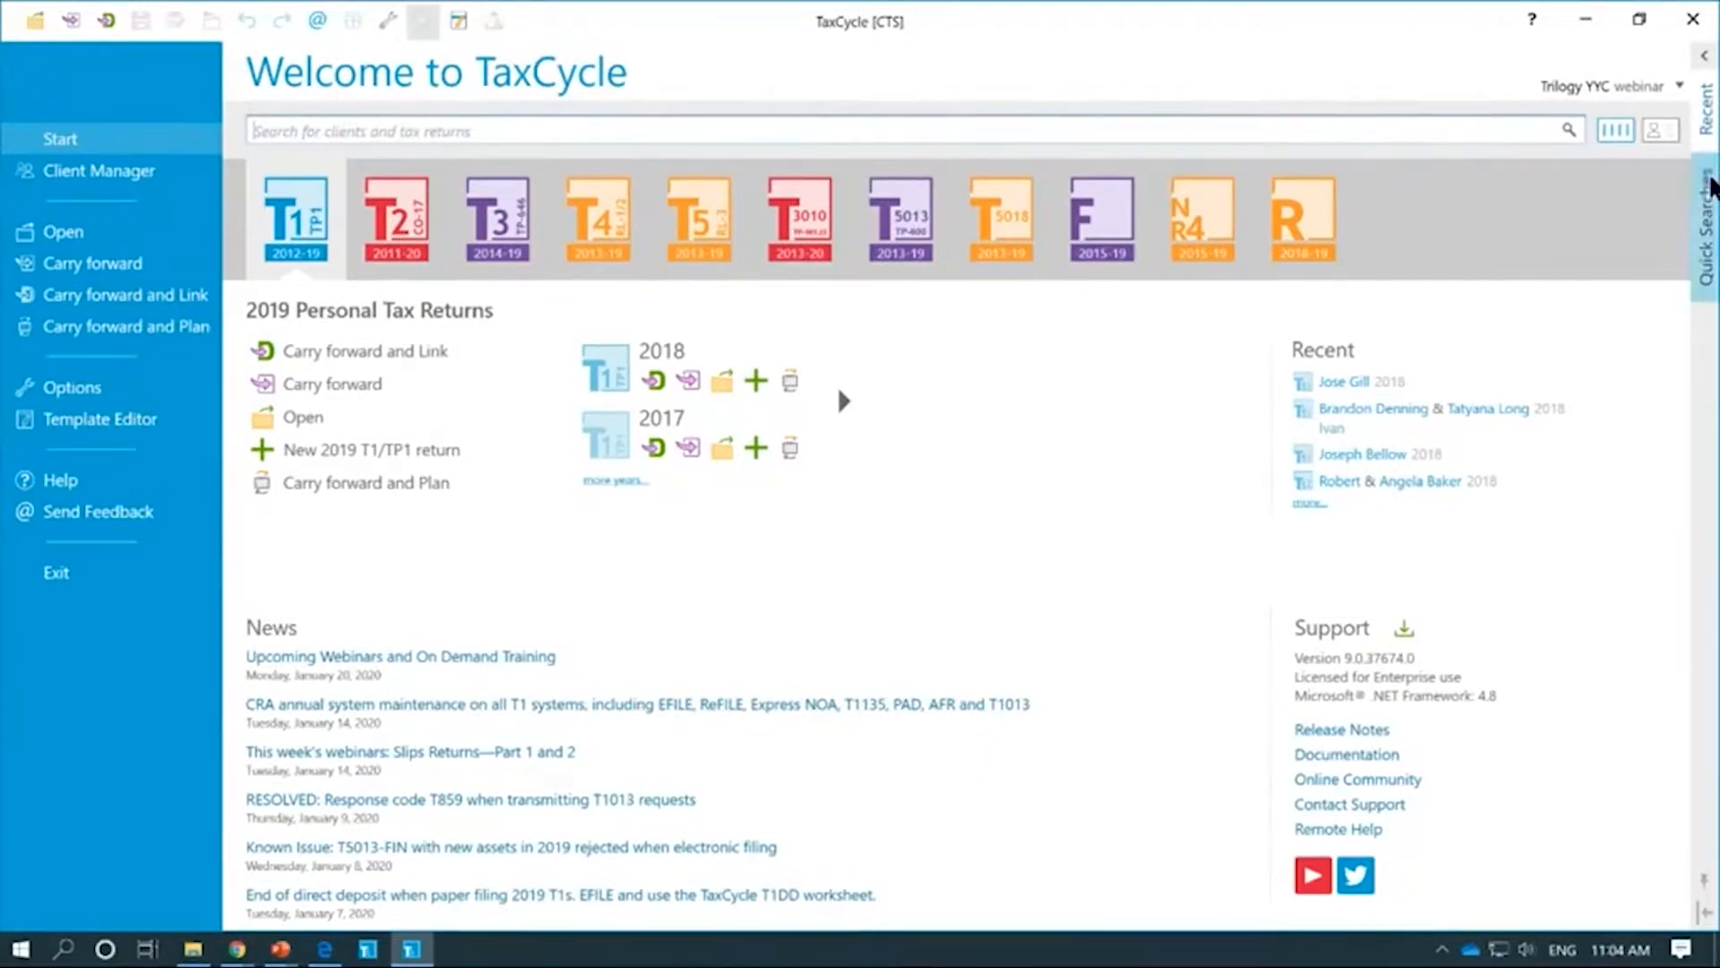
Step: Open the Quick Searches list and show only the searches for NR4 returns
click(1710, 206)
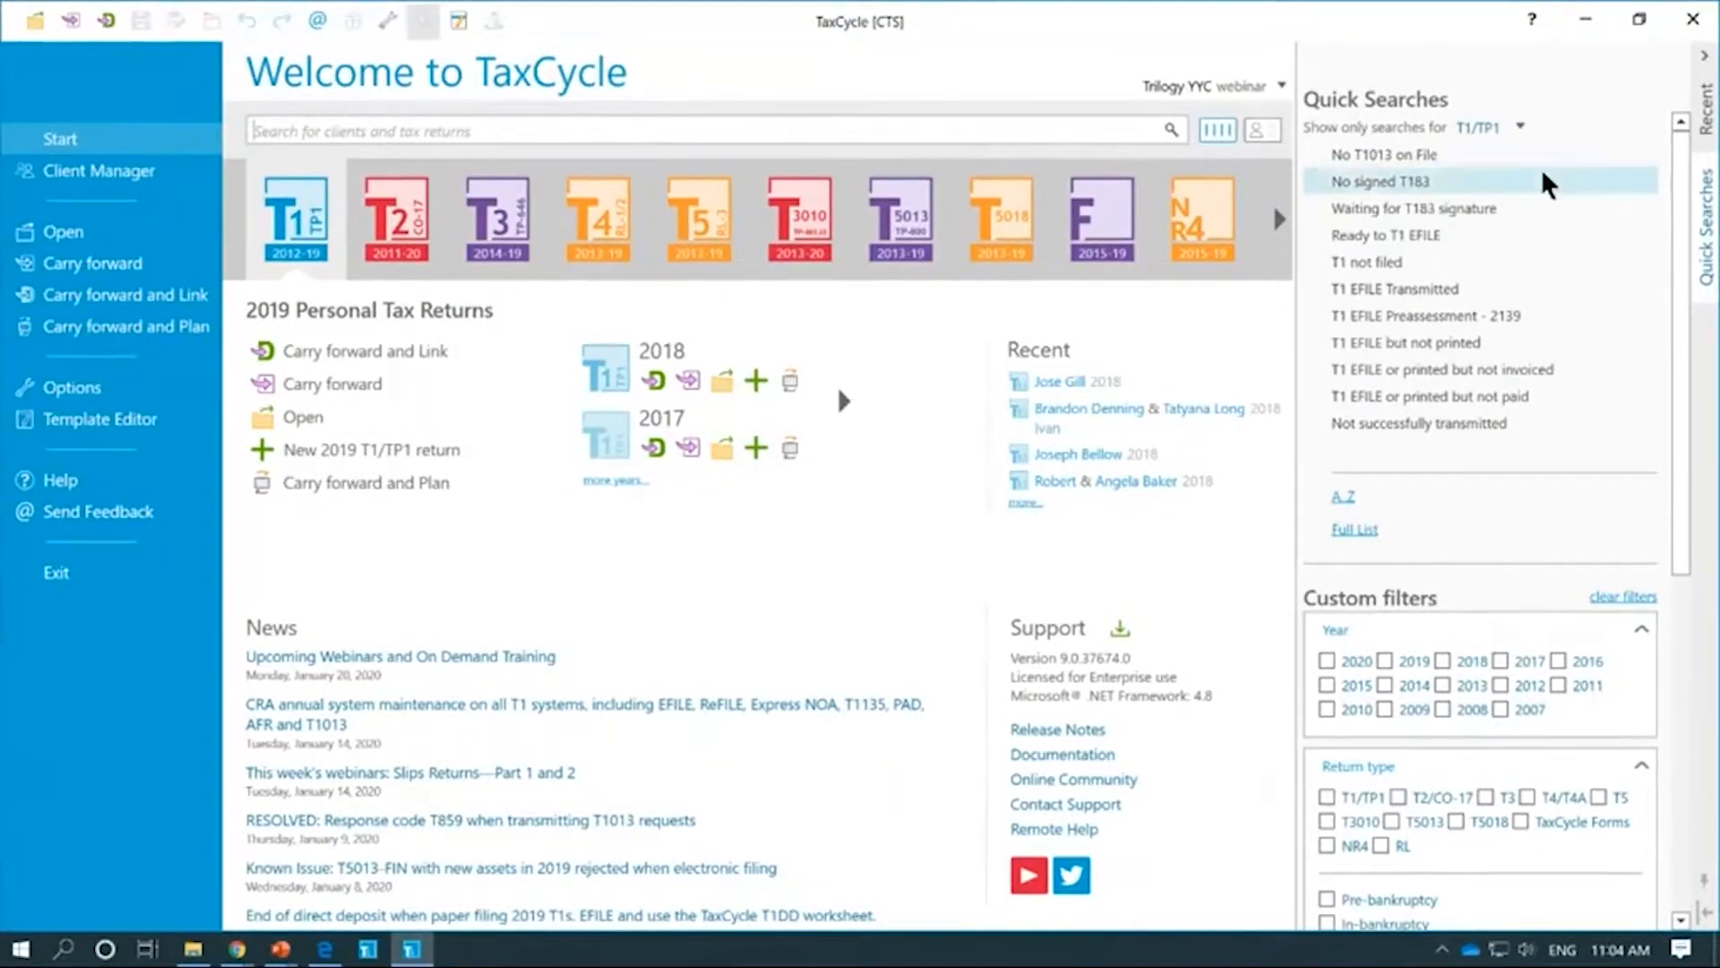
click(1519, 128)
click(1459, 408)
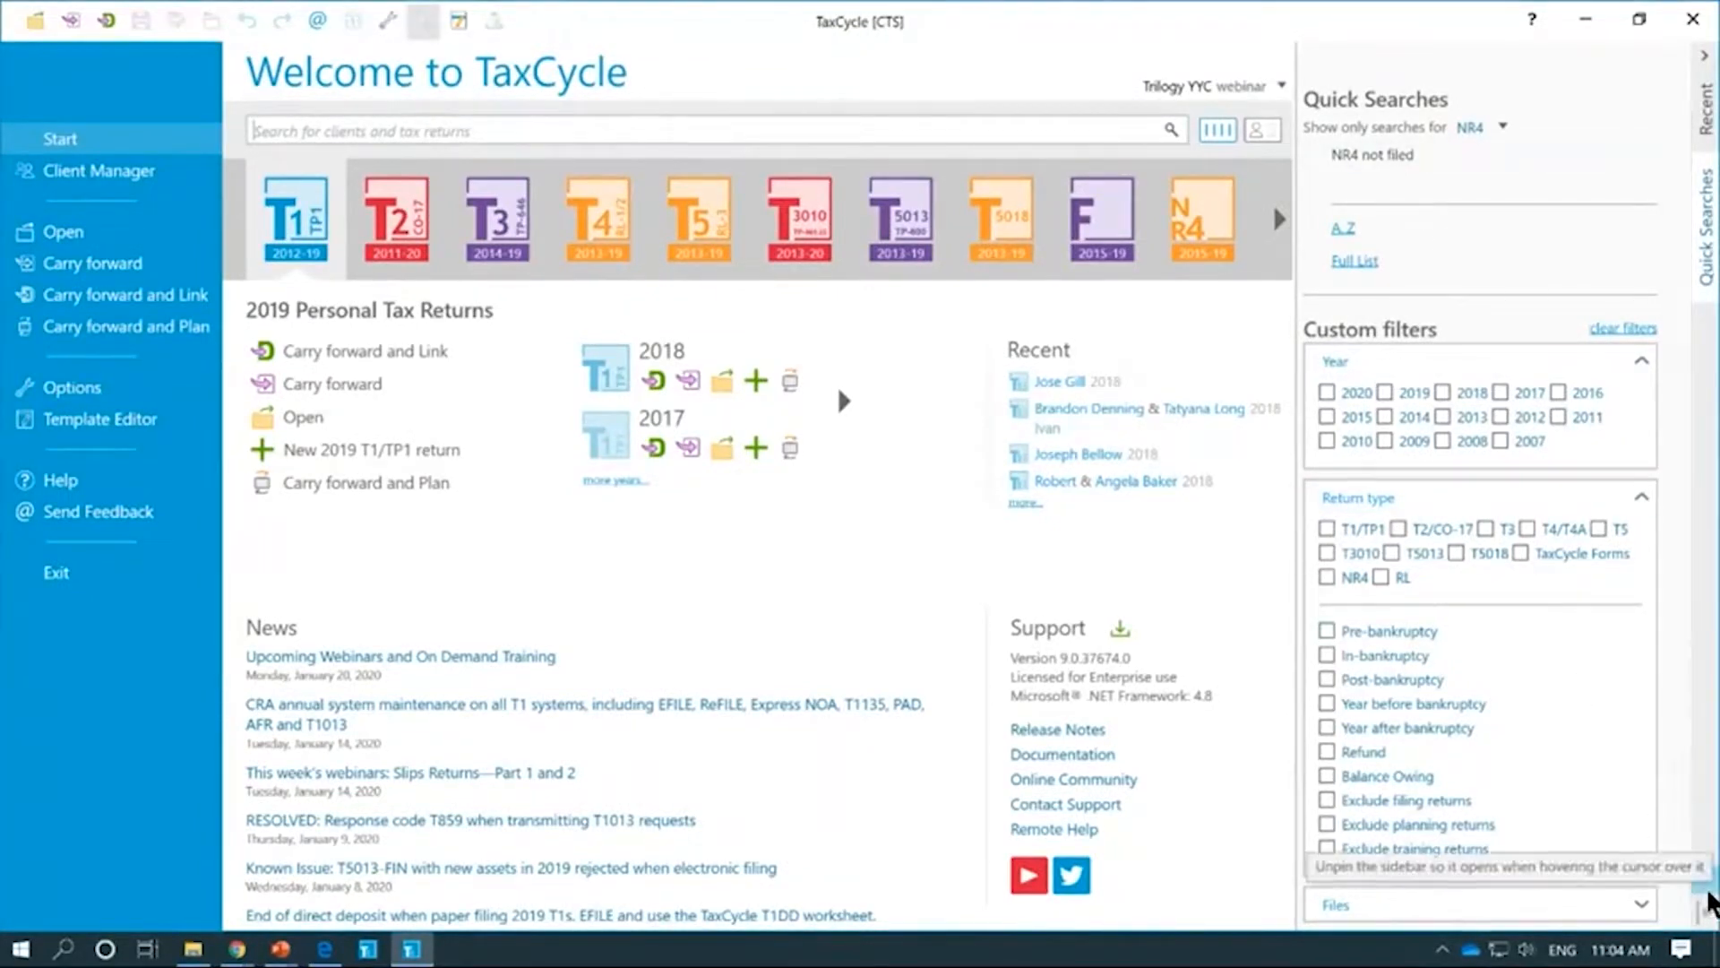
Step: Unpin the sidebar, check that Quick Searches still opens, and move the sidebar to the opposite side of the window
click(1710, 900)
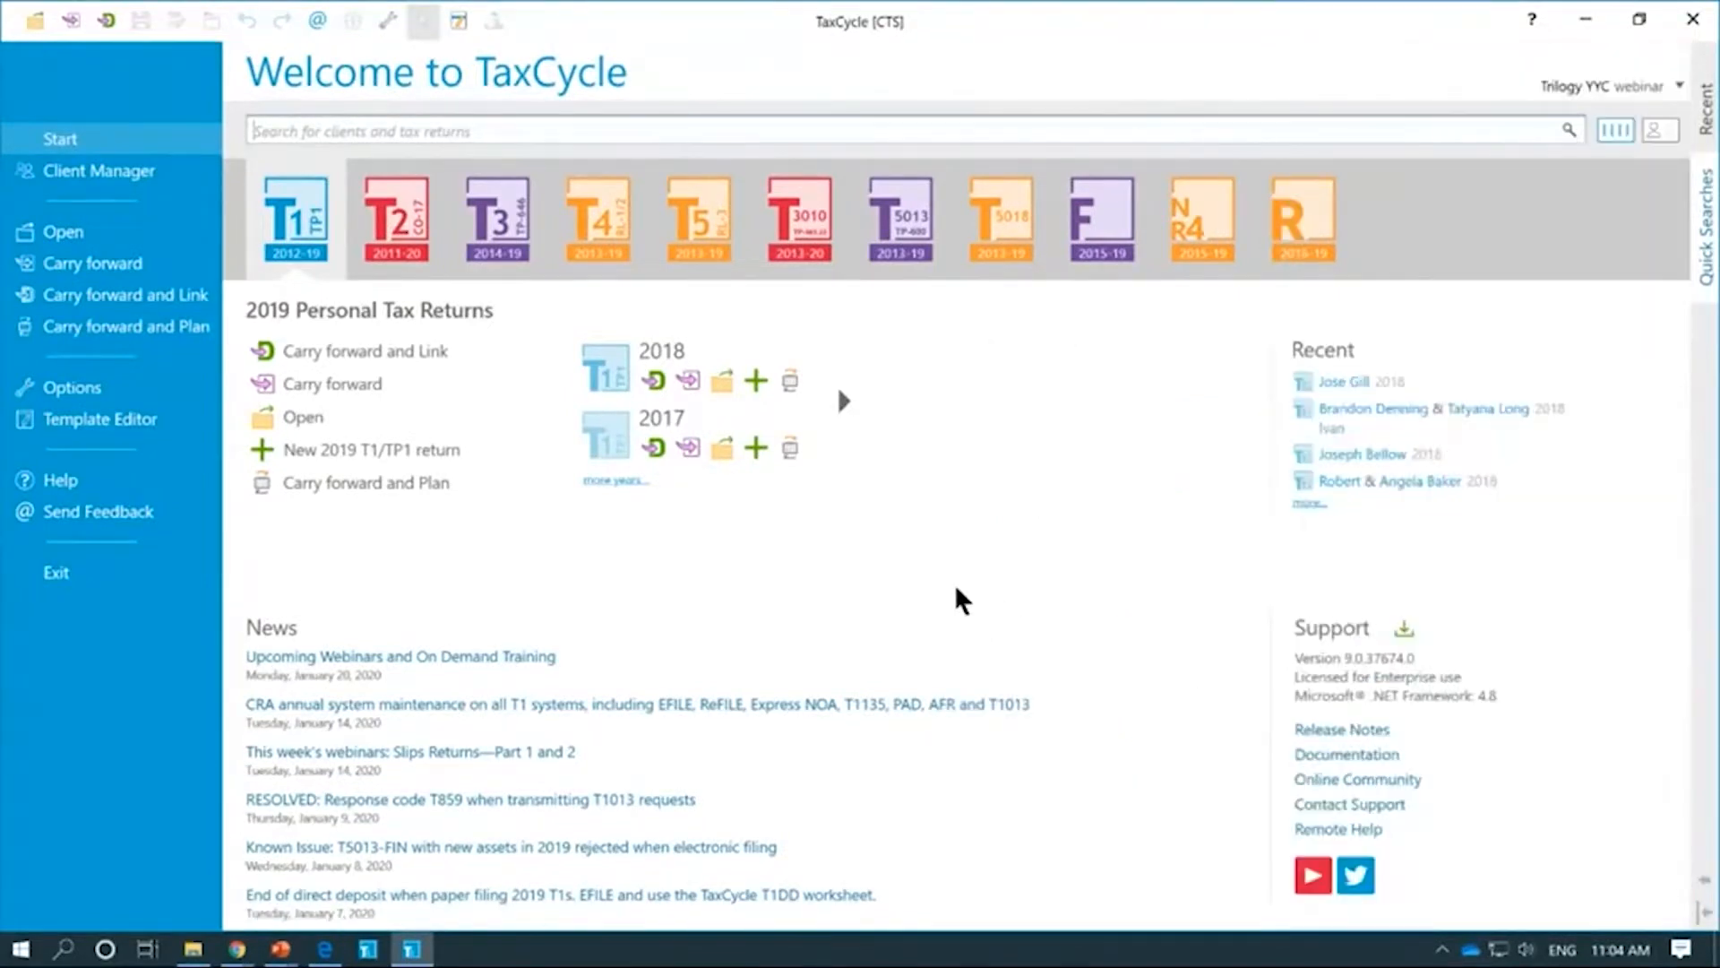
mouse_move(1710, 263)
mouse_move(1710, 233)
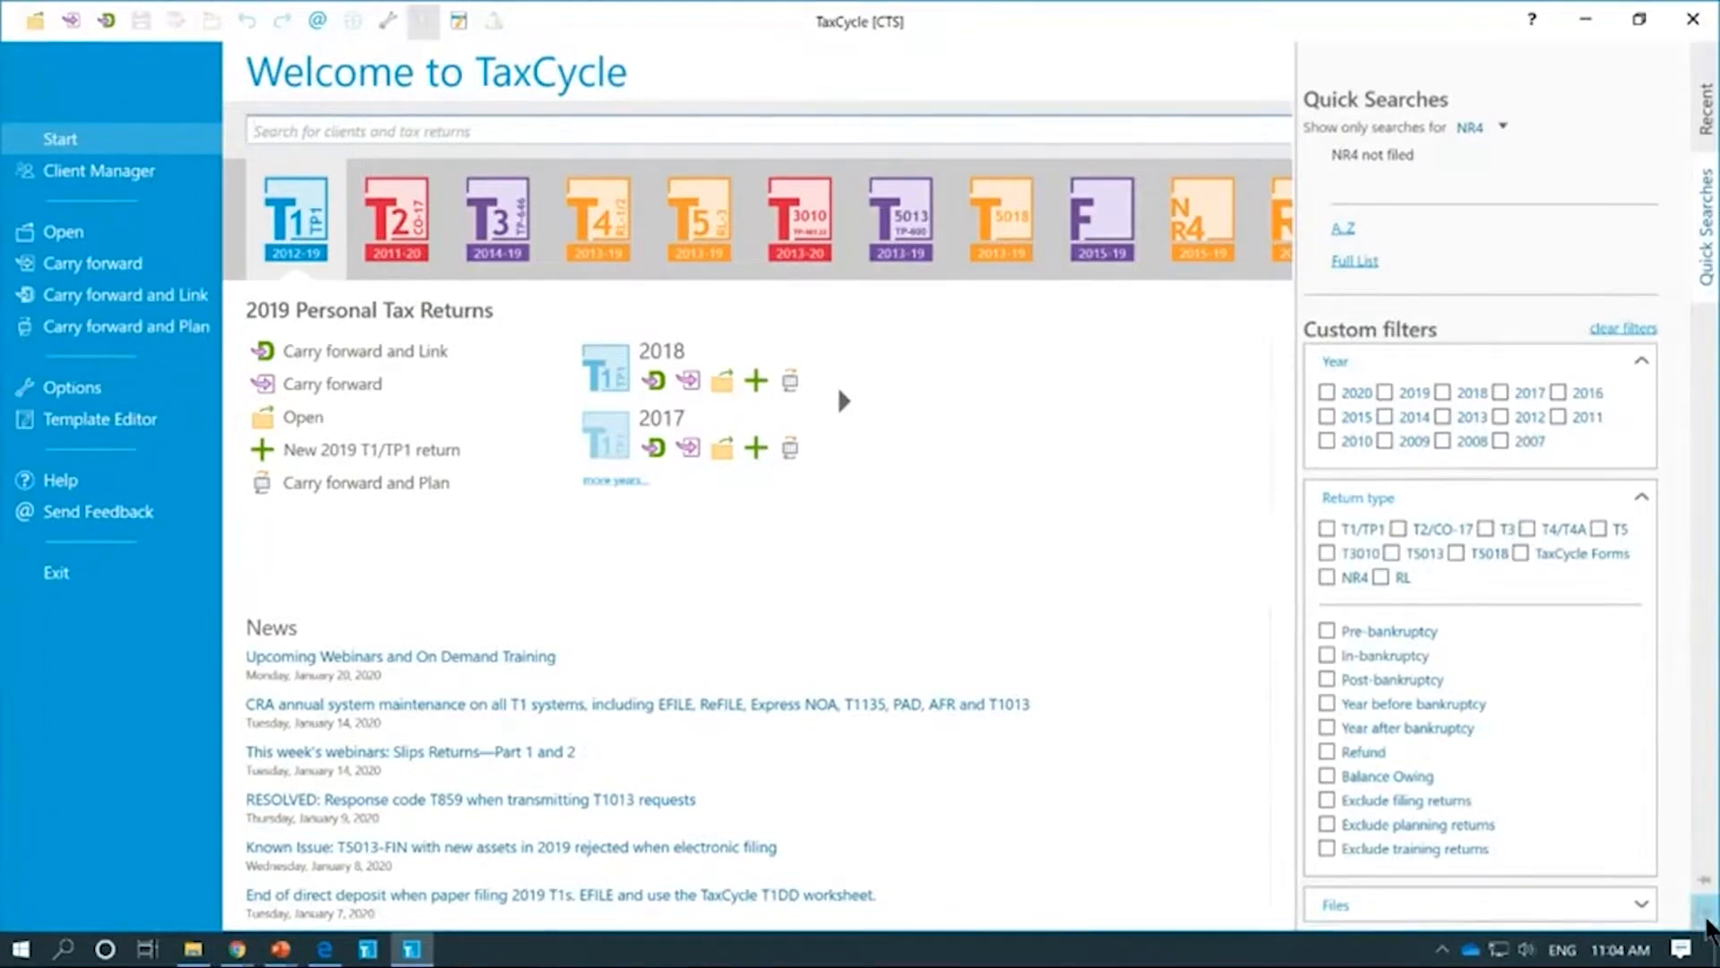
click(1705, 912)
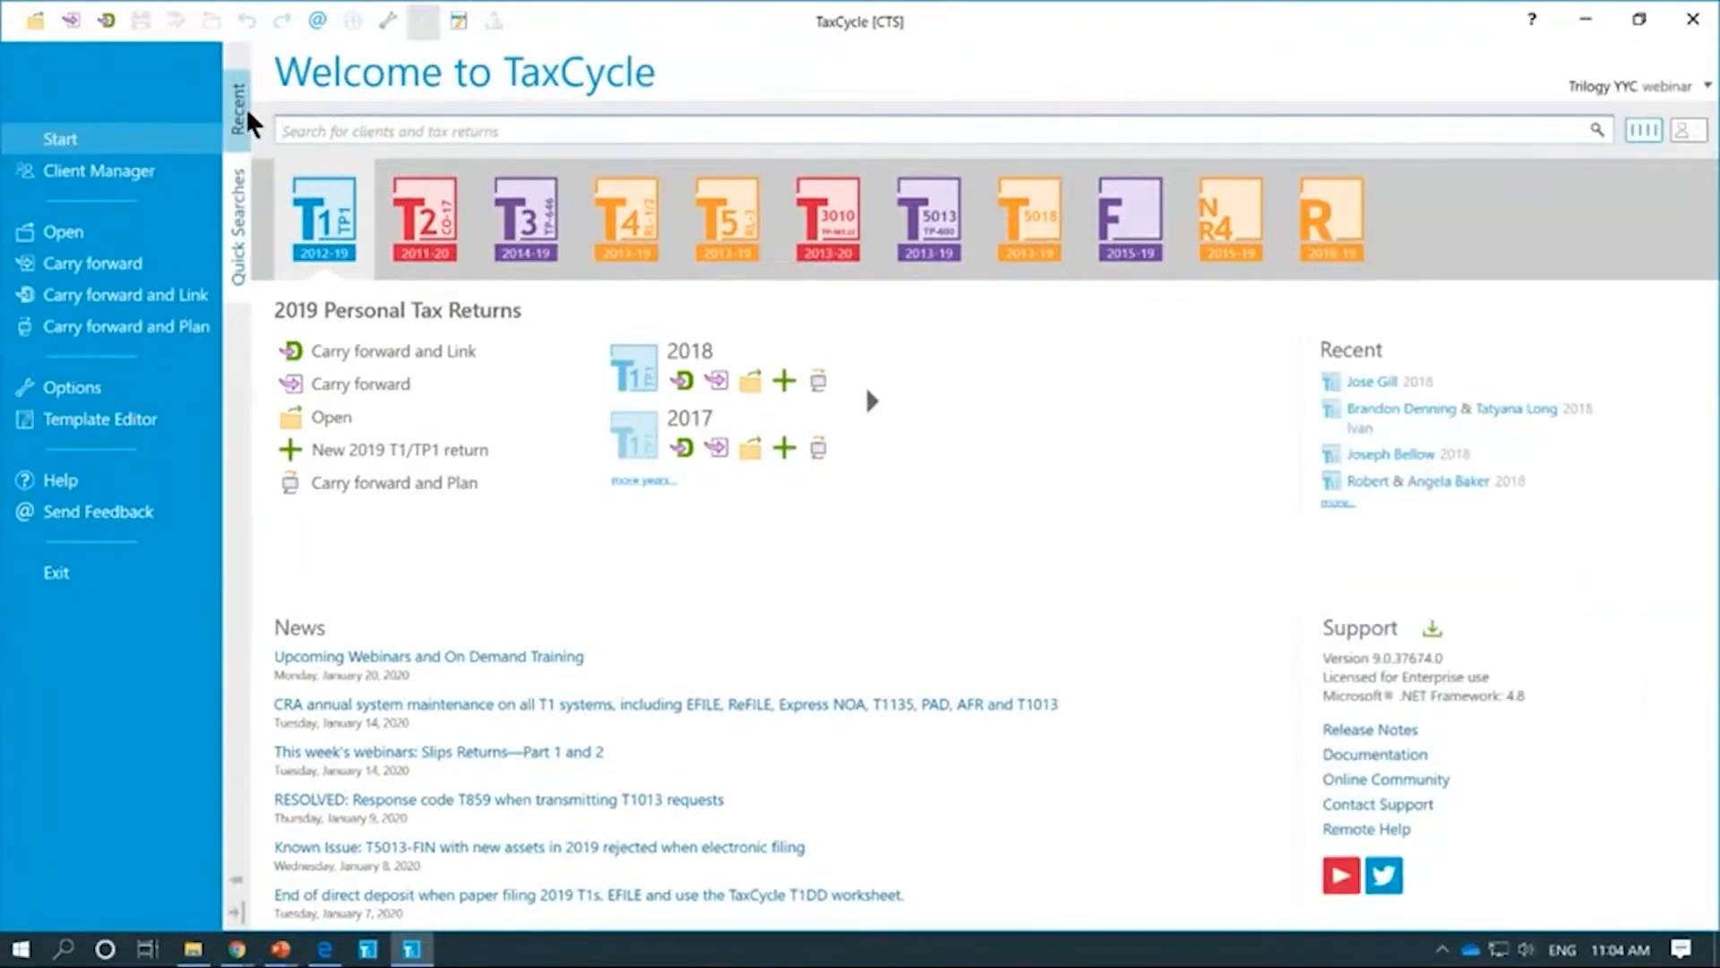
Step: Return the sidebar to its original side and pin it open with Quick Searches shown
mouse_move(240, 118)
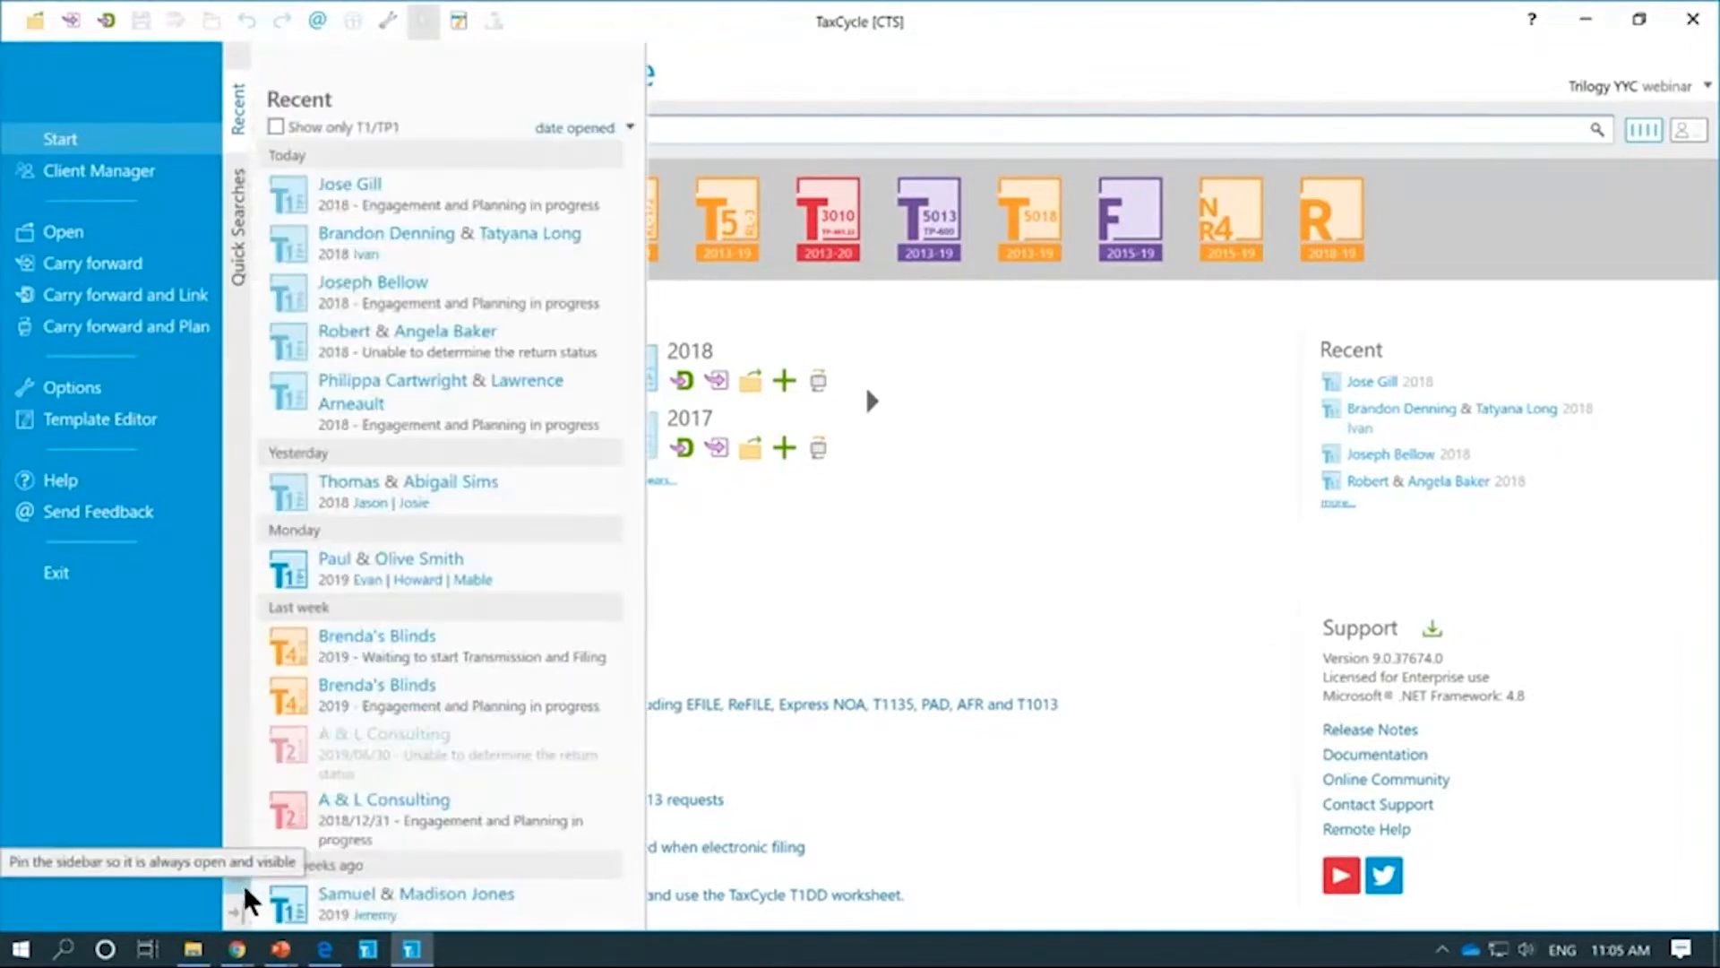
click(238, 912)
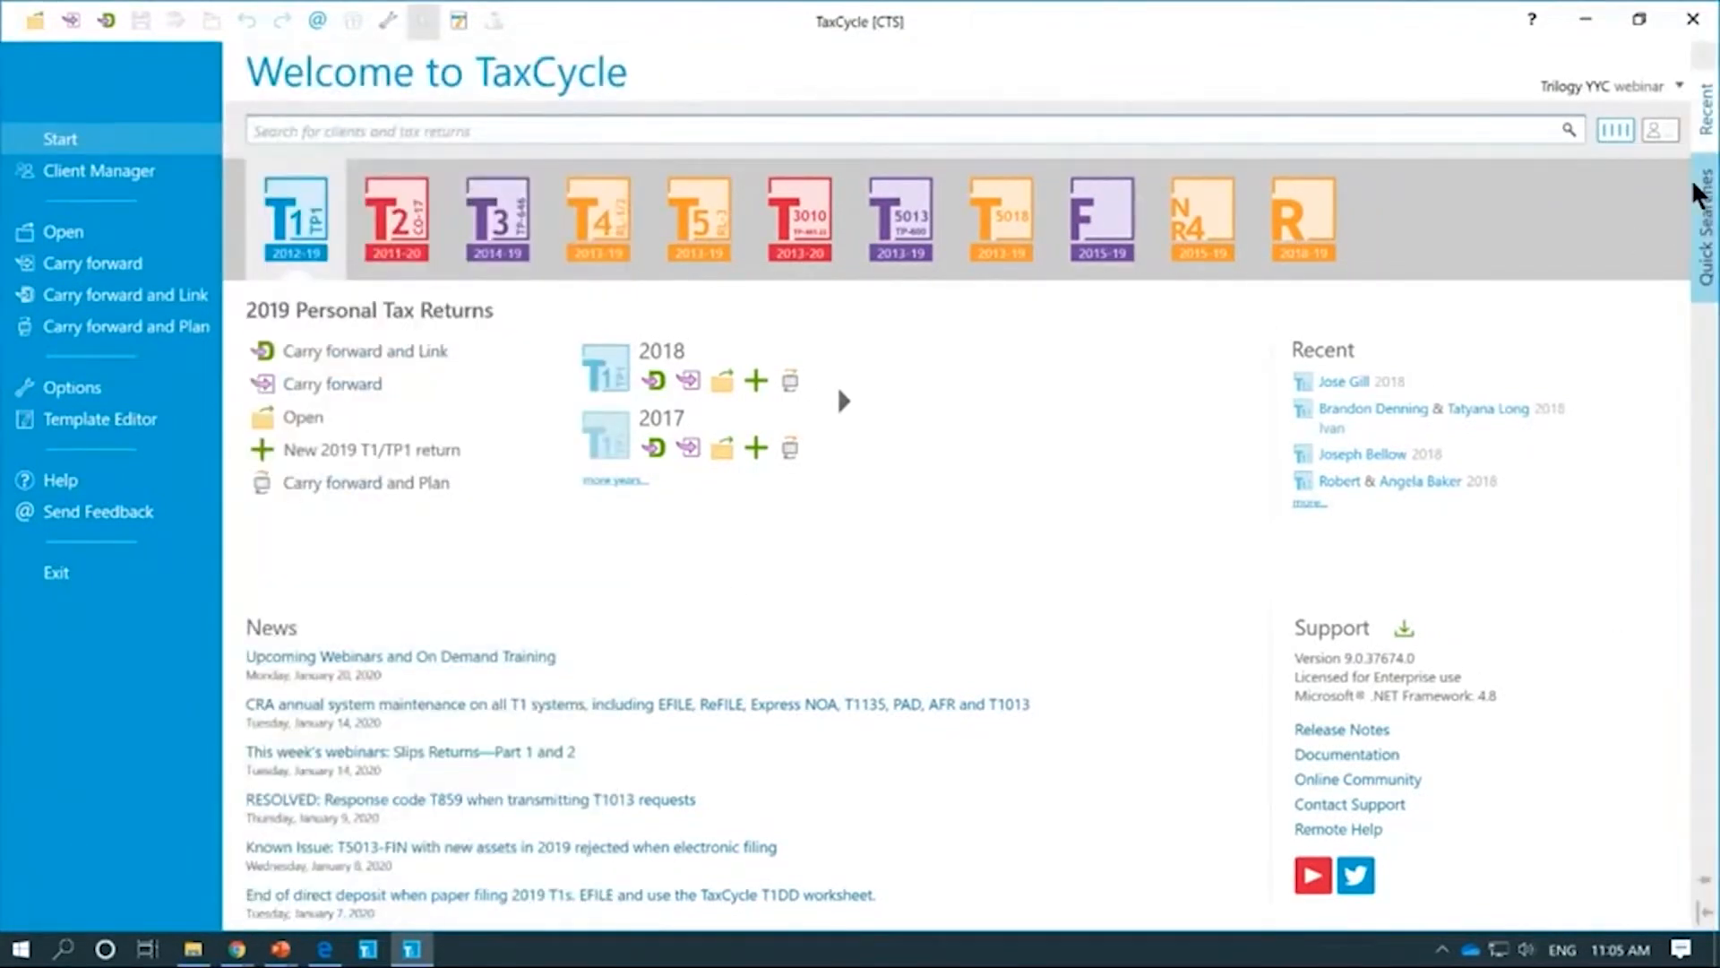
mouse_move(1711, 139)
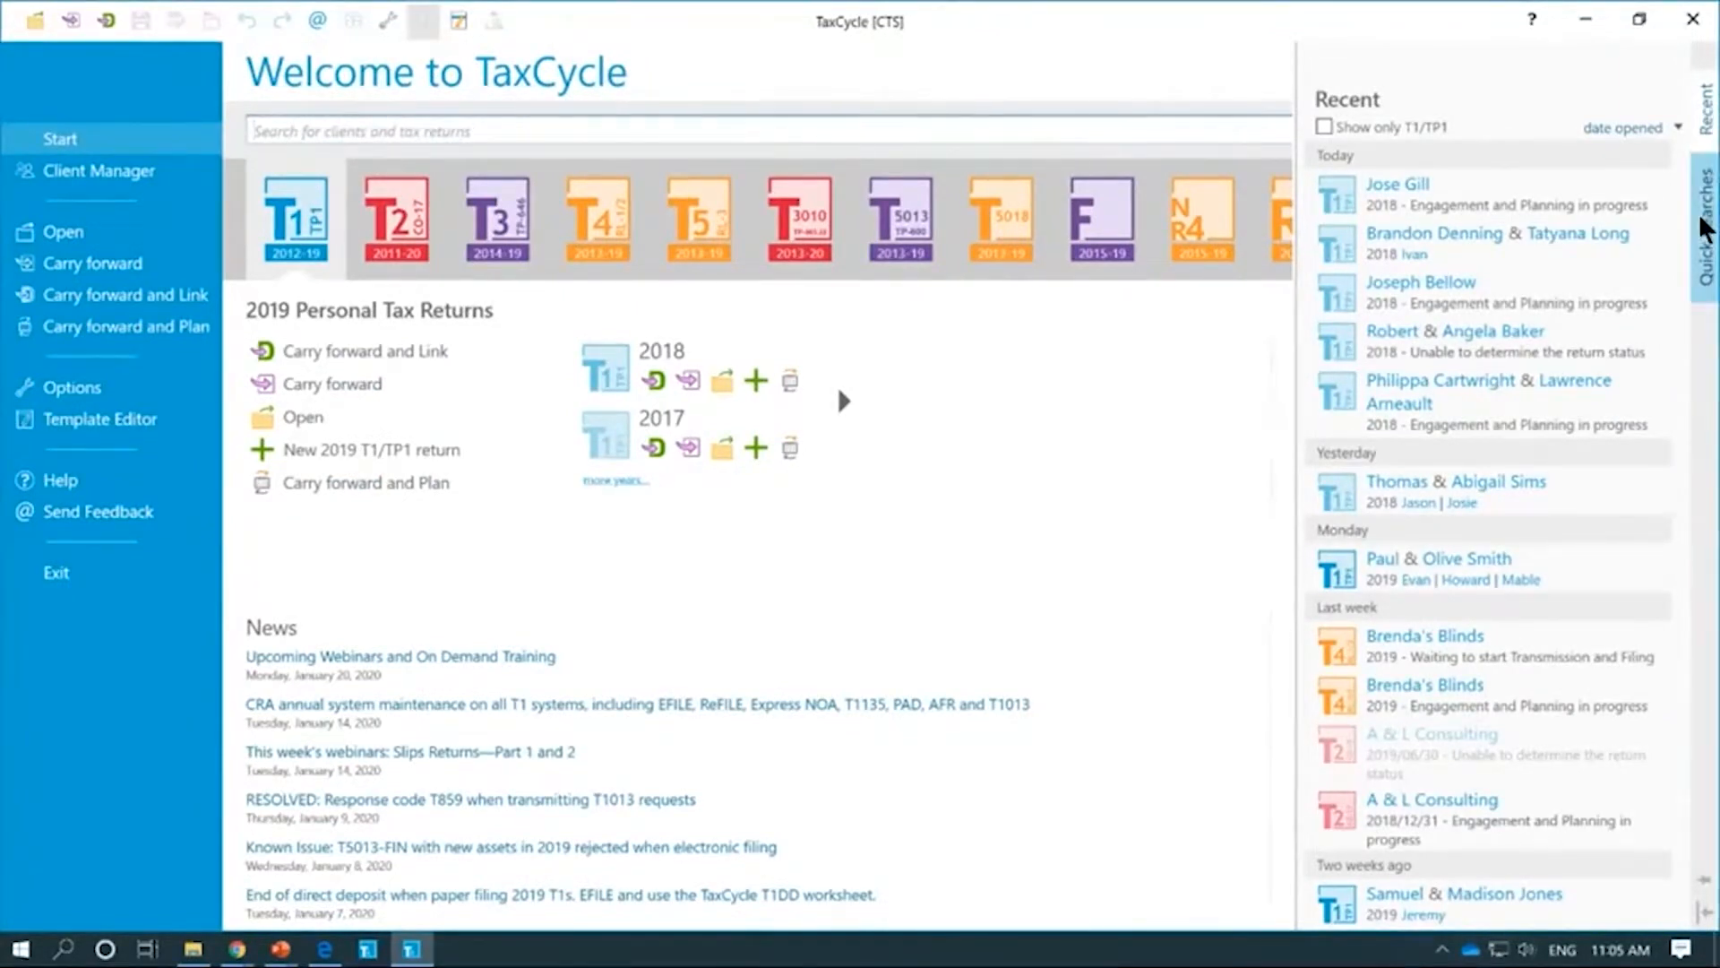
mouse_move(1707, 229)
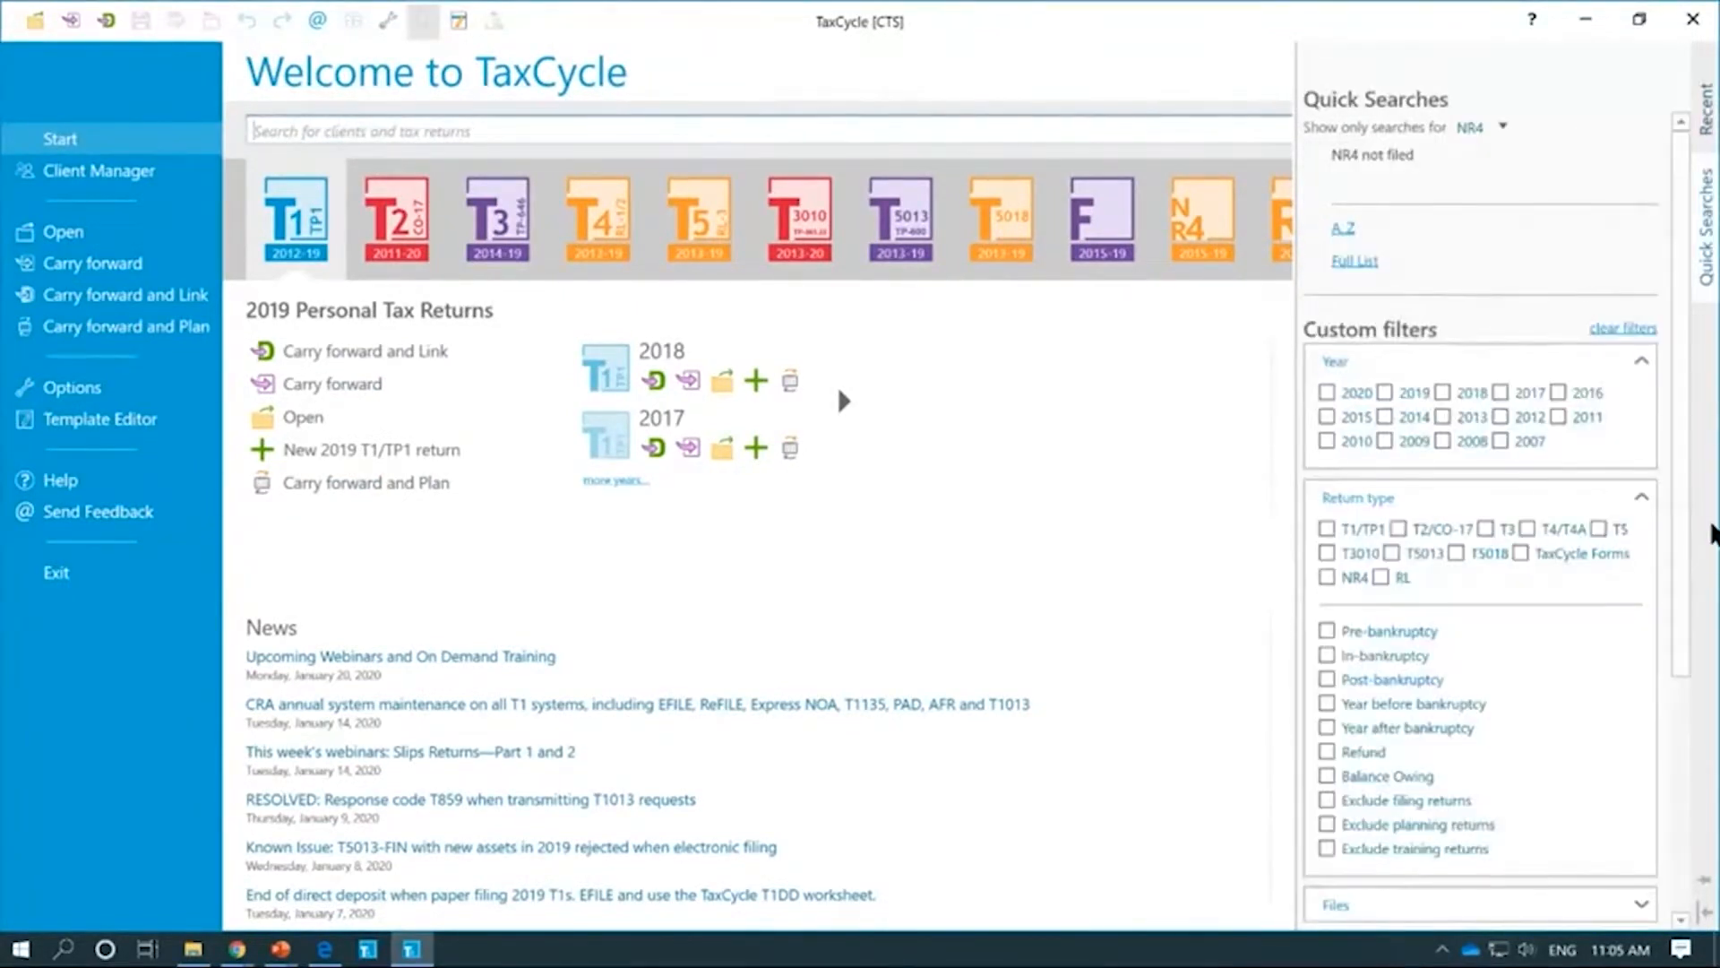
click(1705, 881)
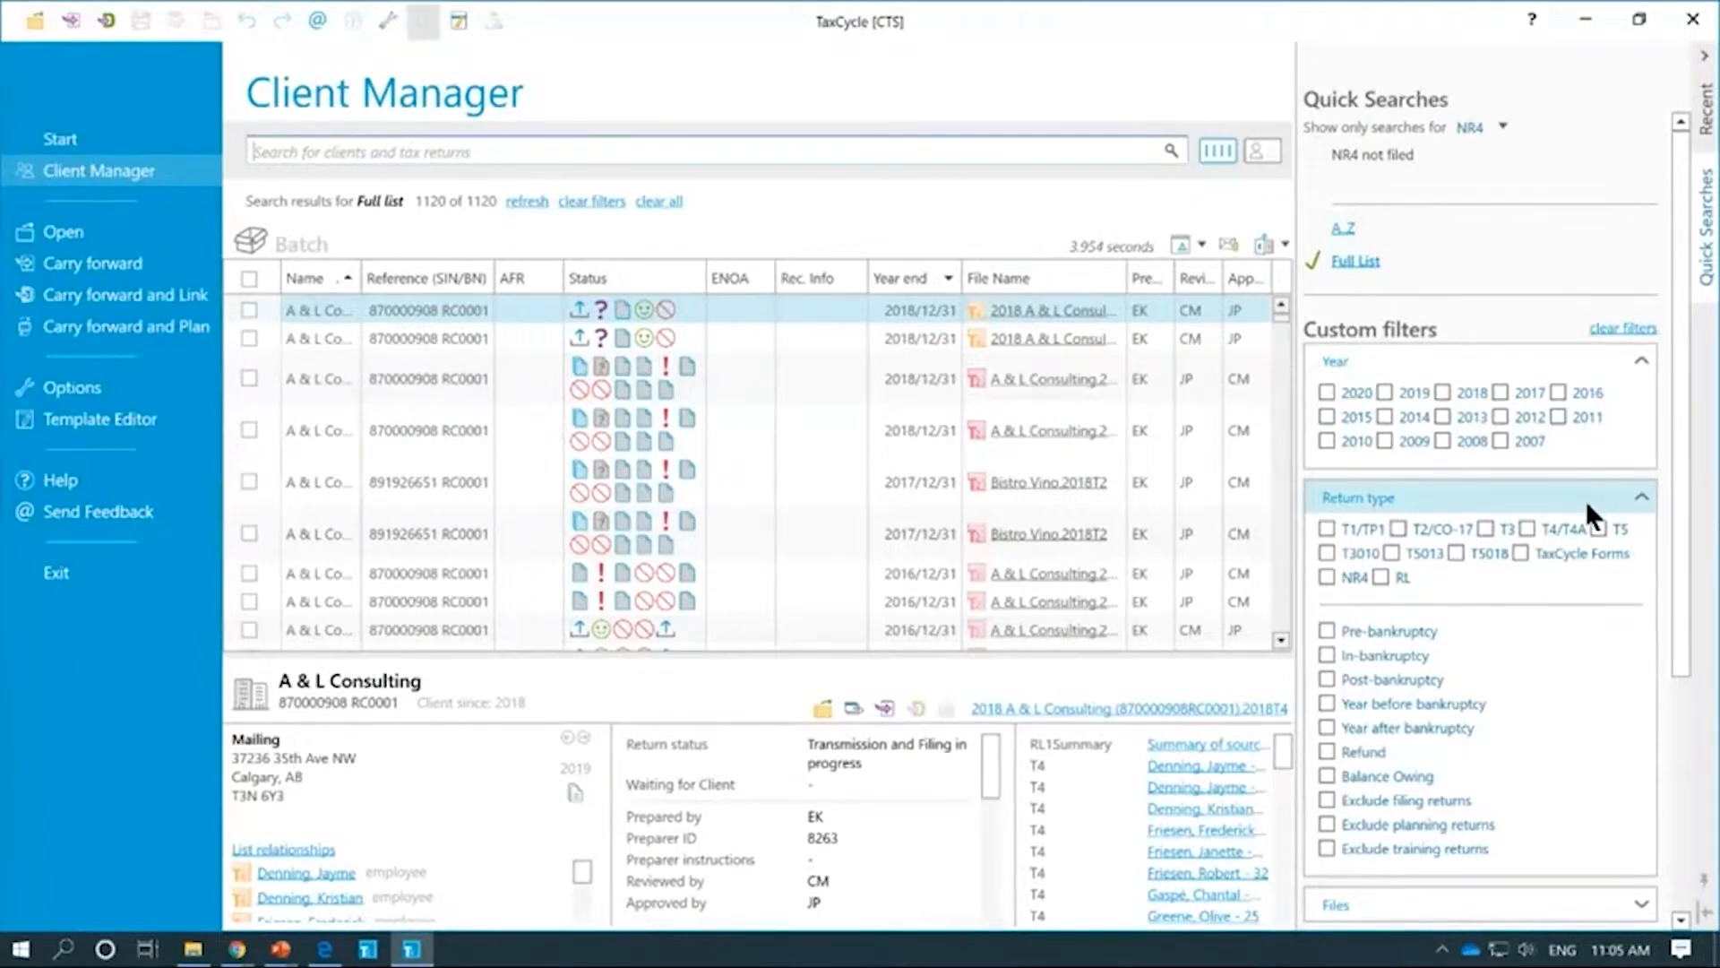
Step: Filter the Client Manager's full list by years 2019 and 2018 and by return type T1/TP1
click(1406, 500)
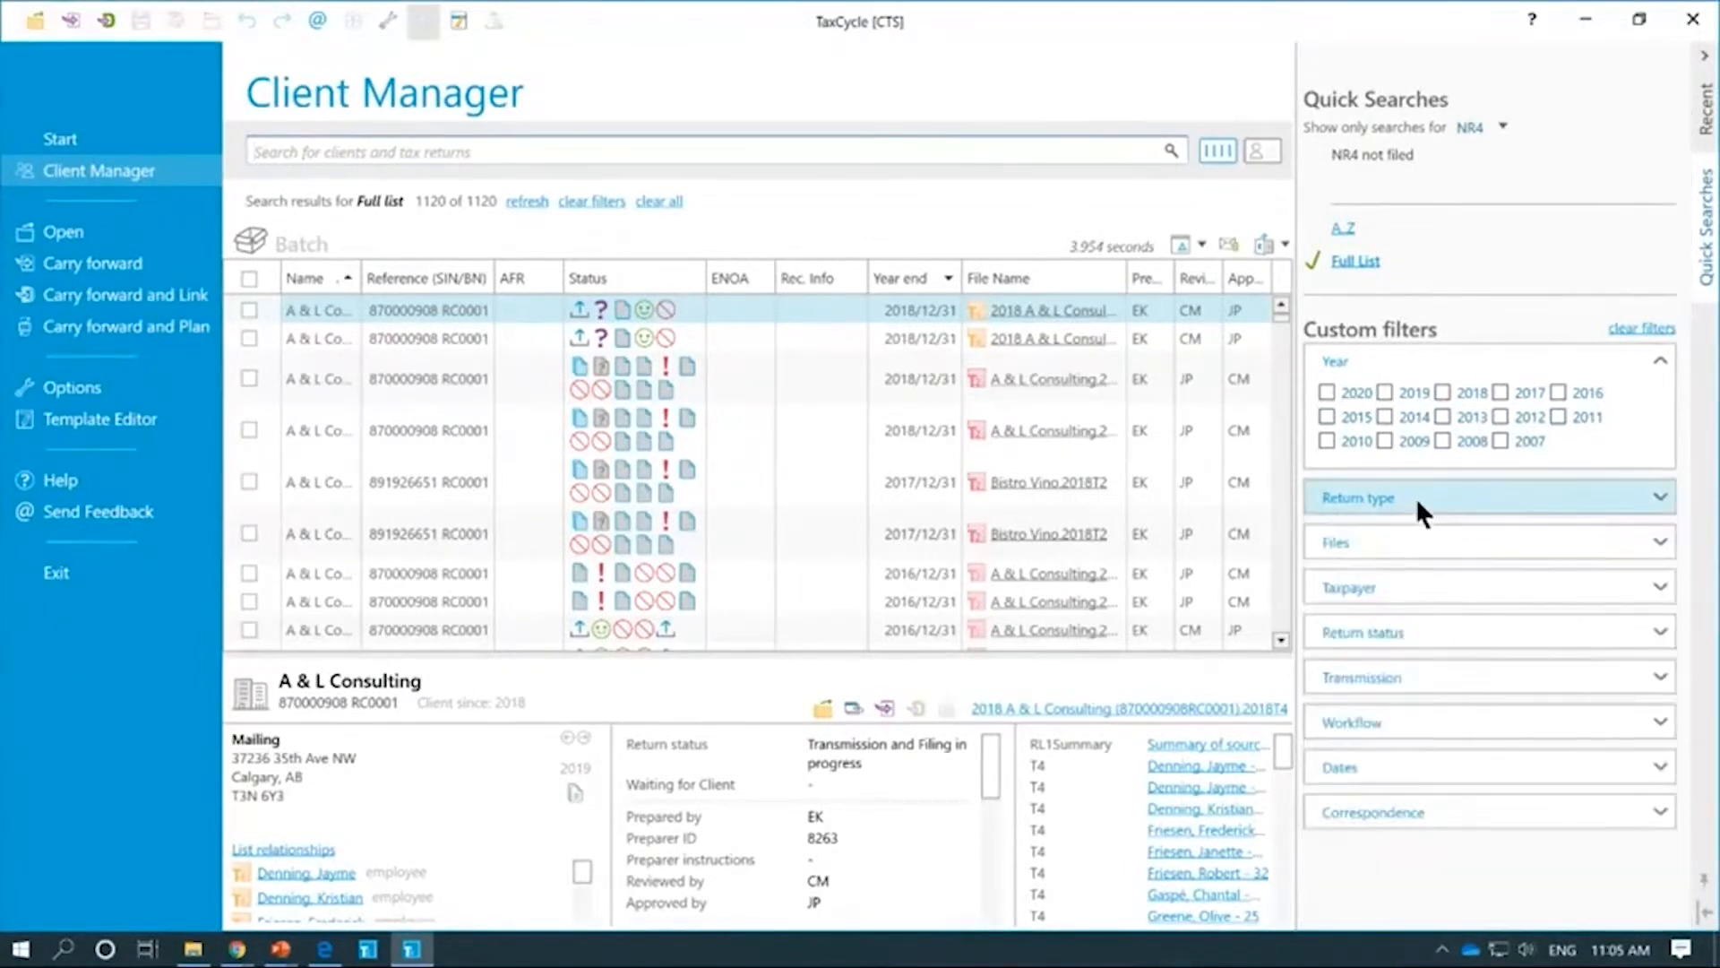
click(1441, 392)
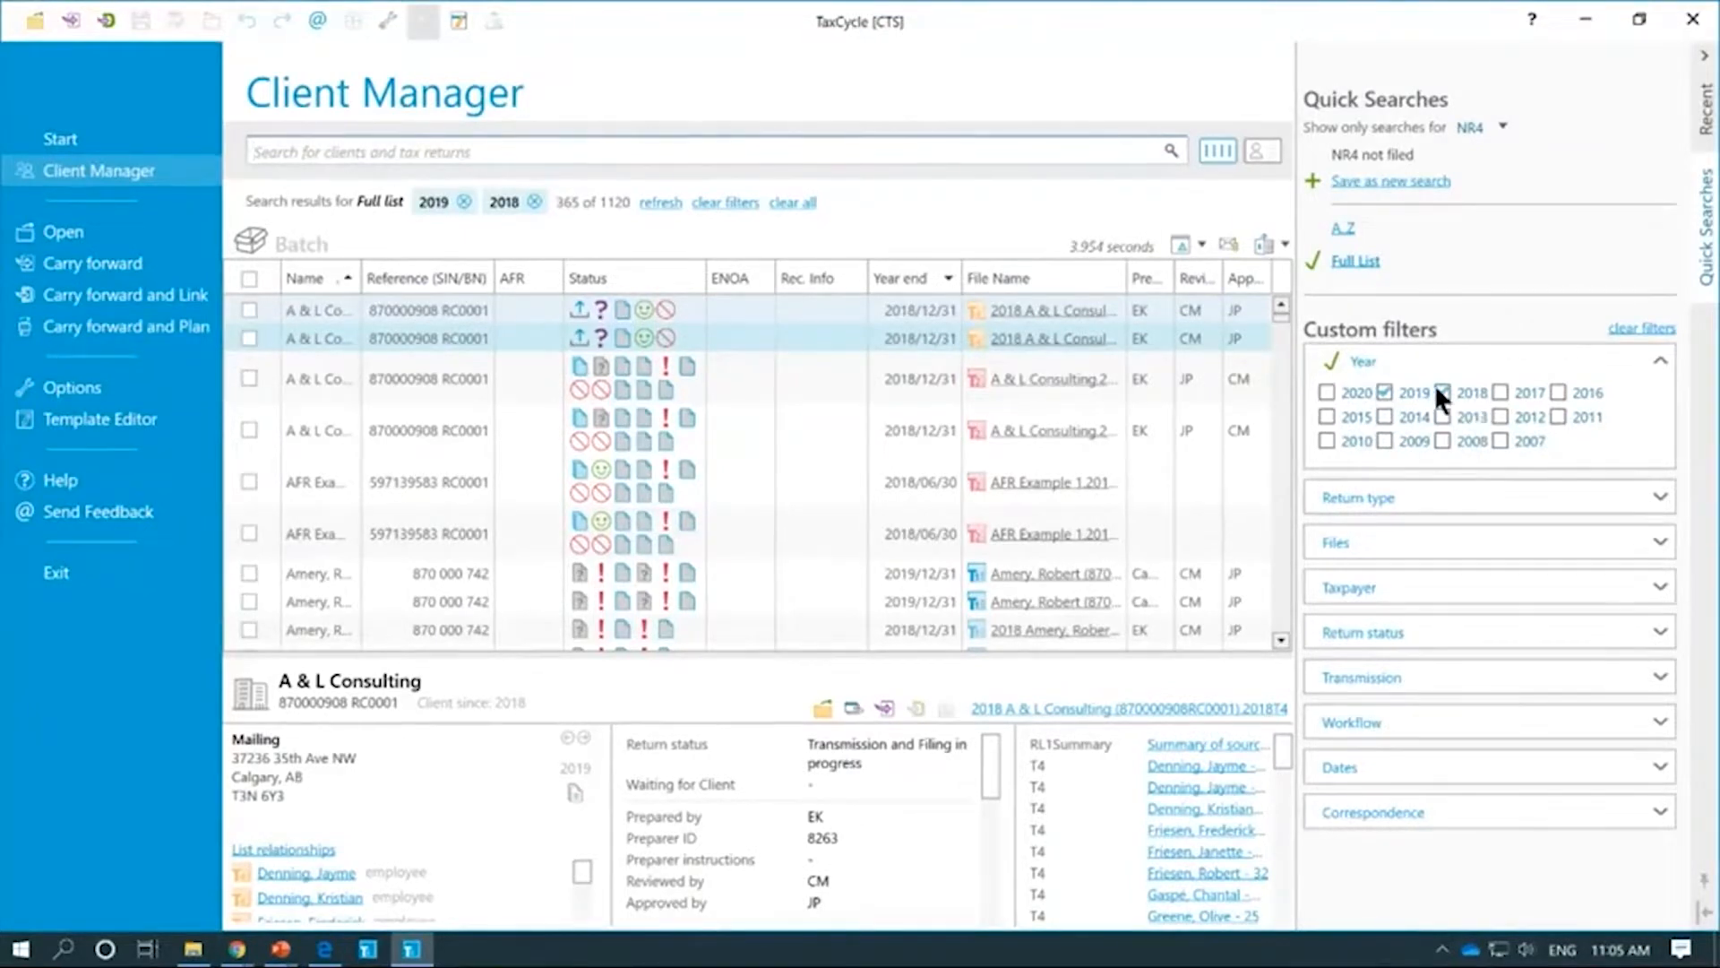
click(1408, 497)
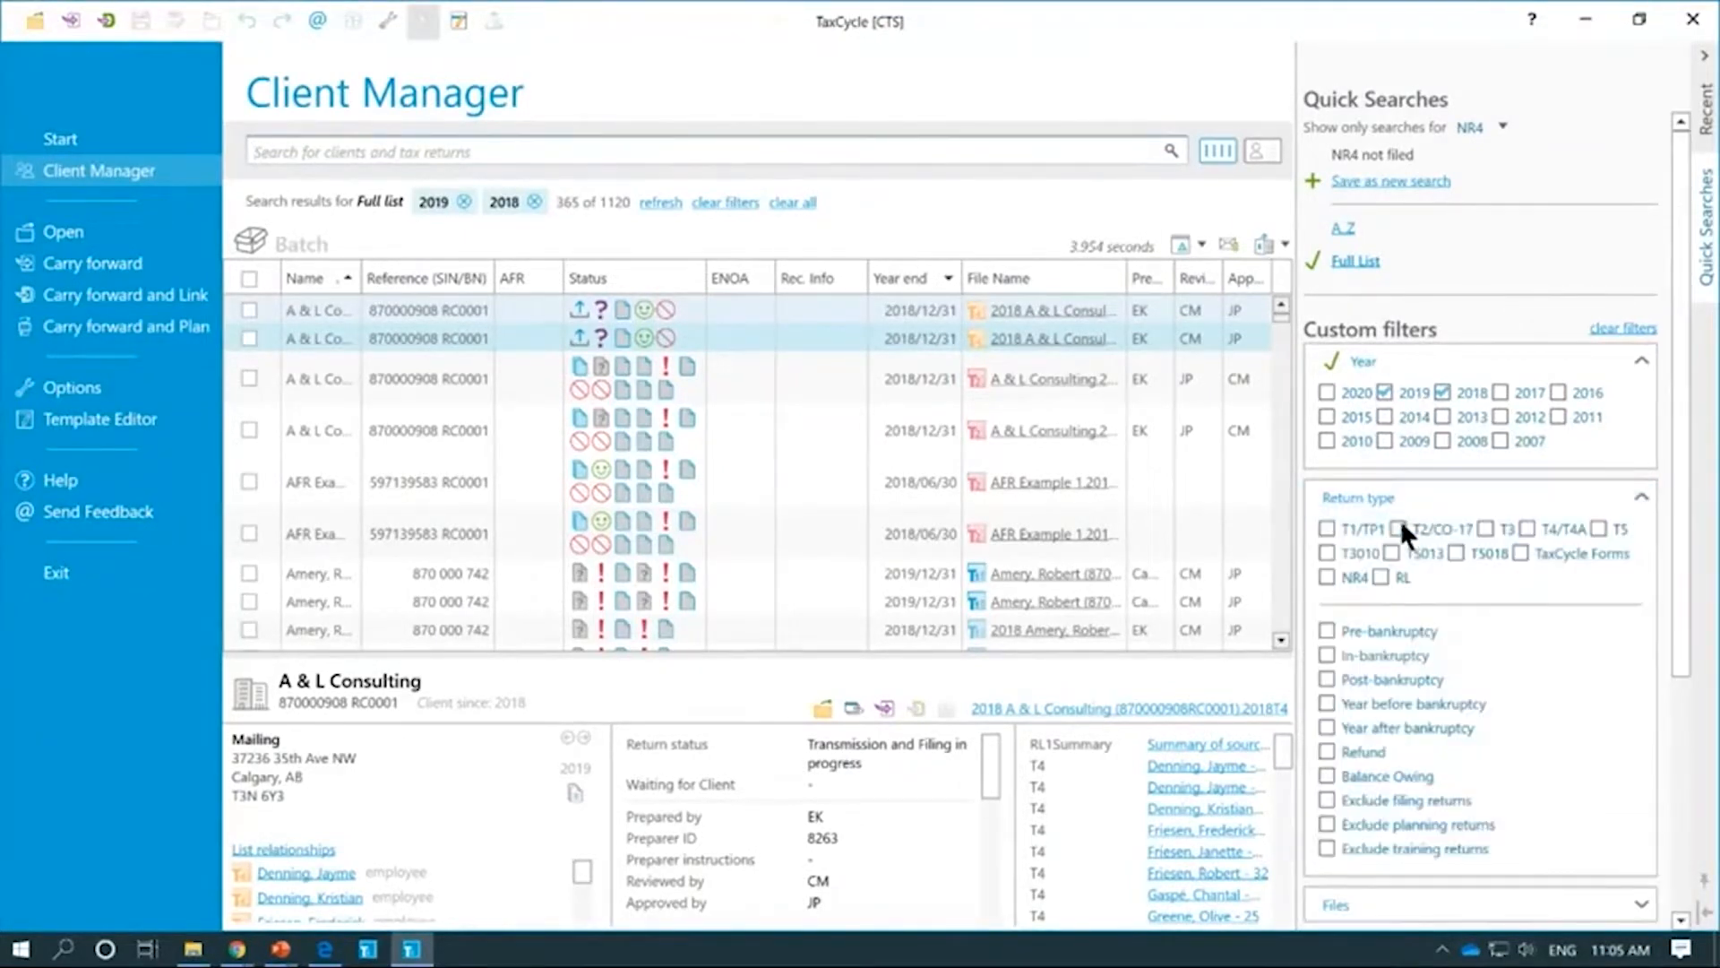
click(1342, 525)
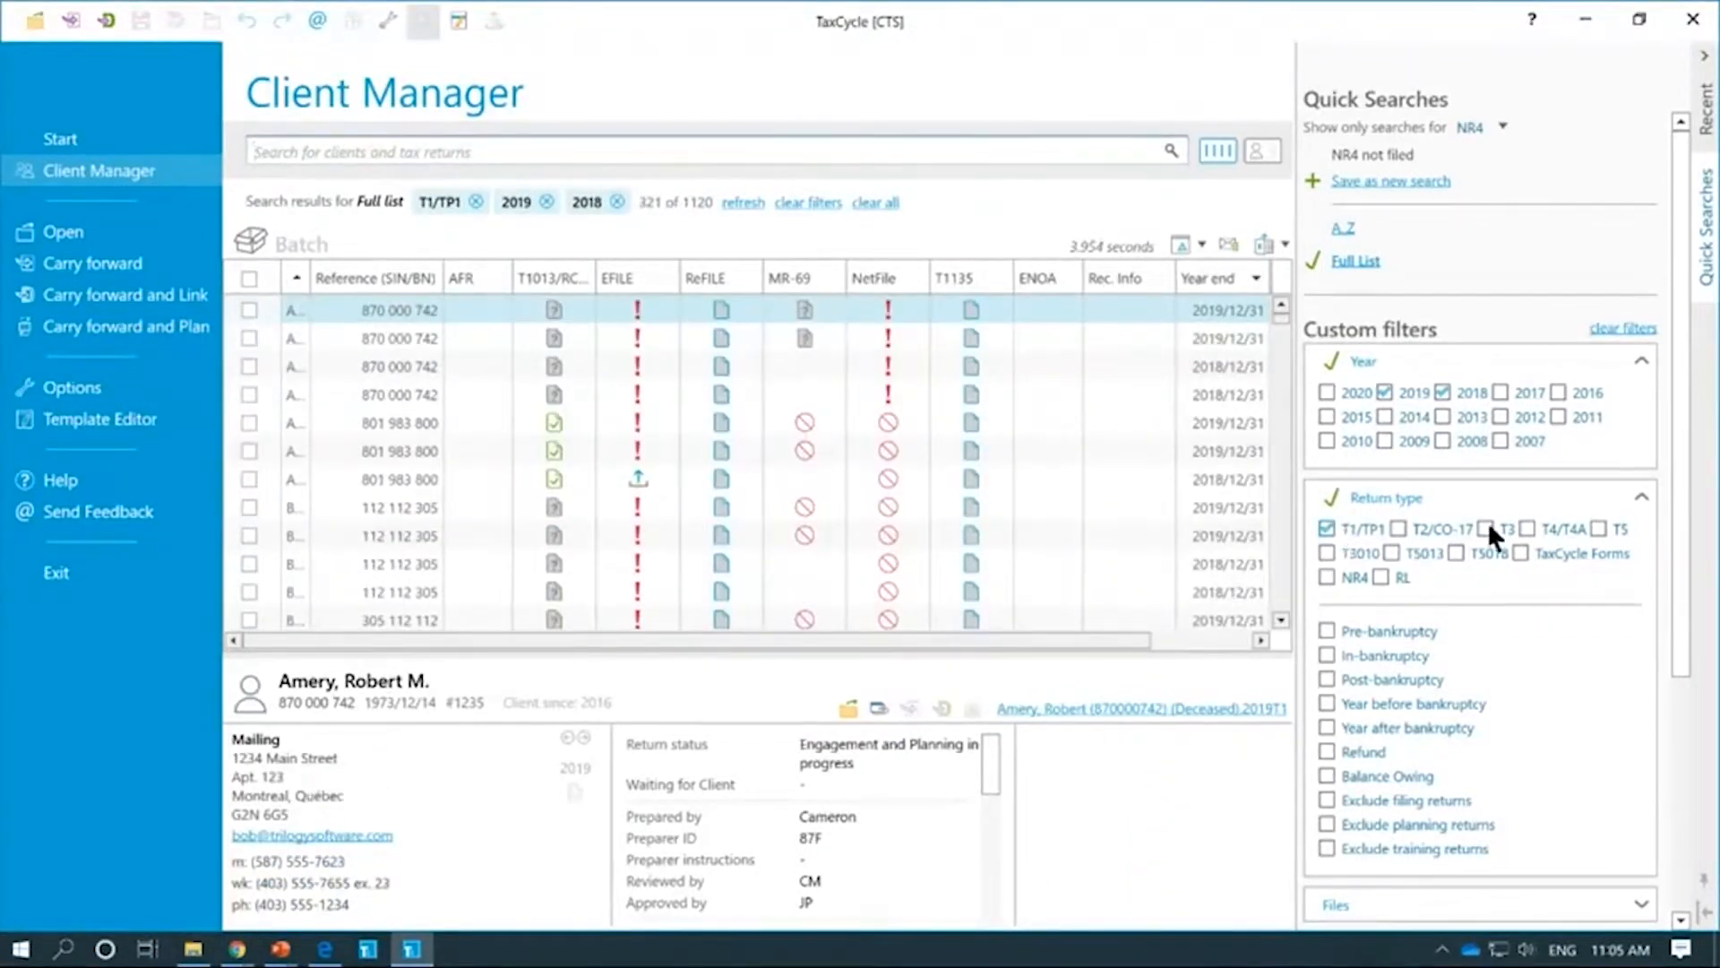
click(1327, 527)
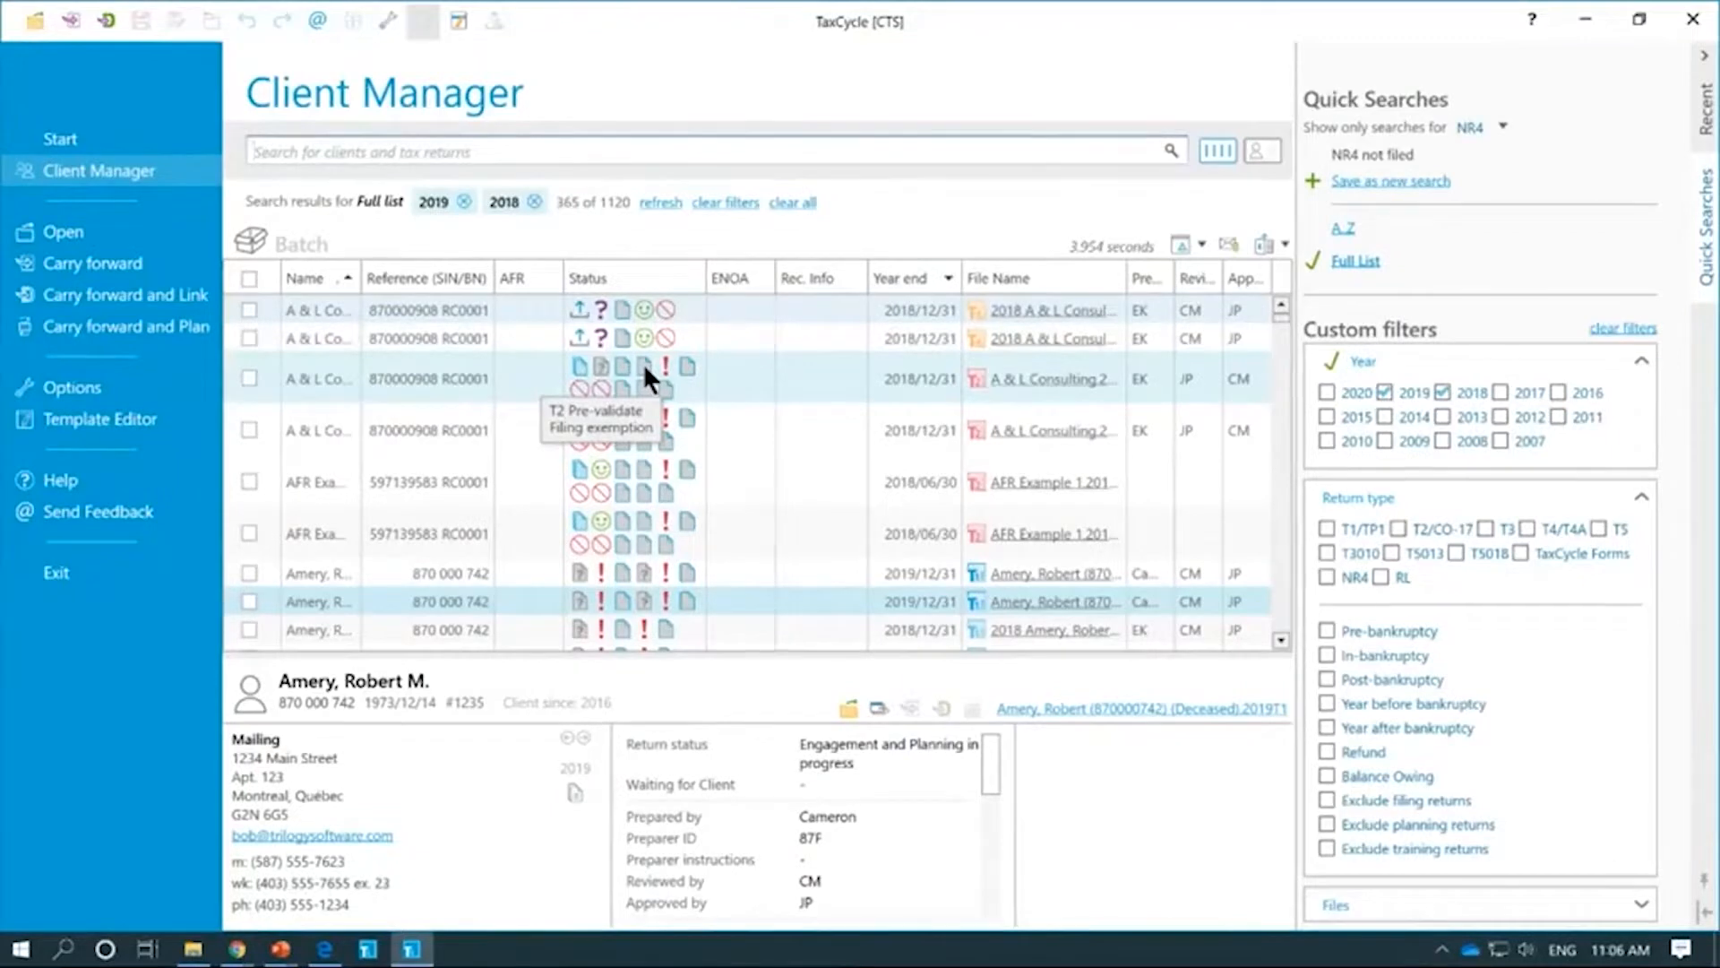
click(1331, 526)
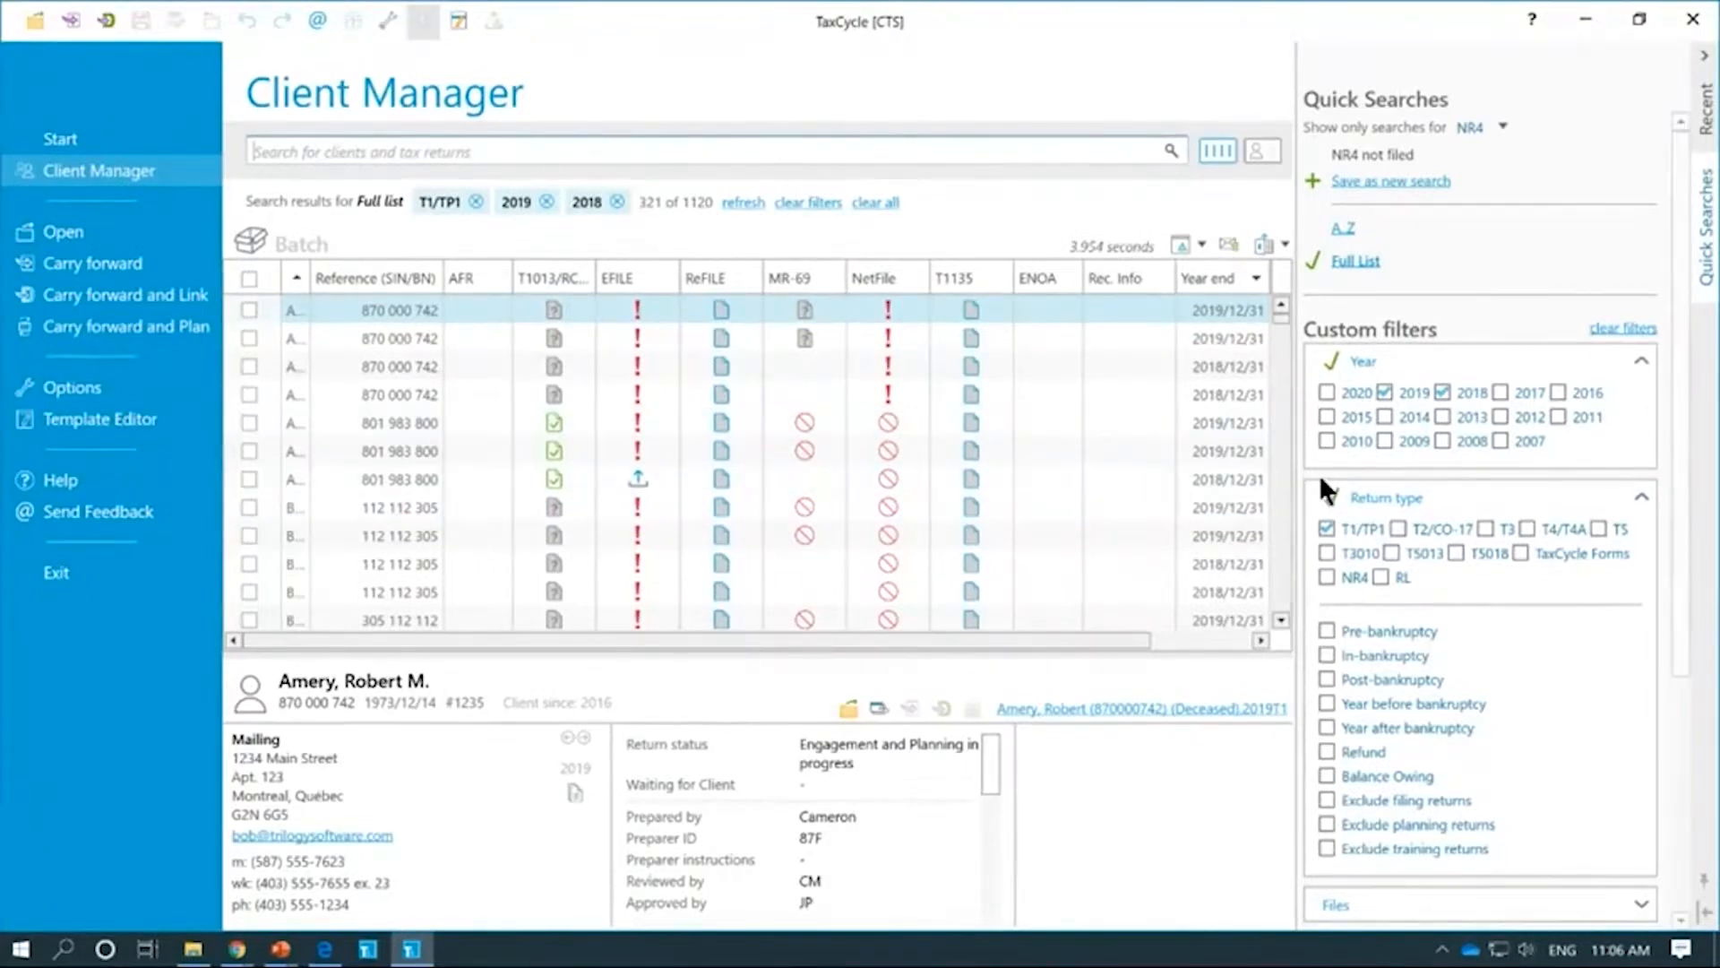
Step: Collapse the Year and Return type sections of the custom filters, keeping their selections
scroll(1518, 589, down, 3)
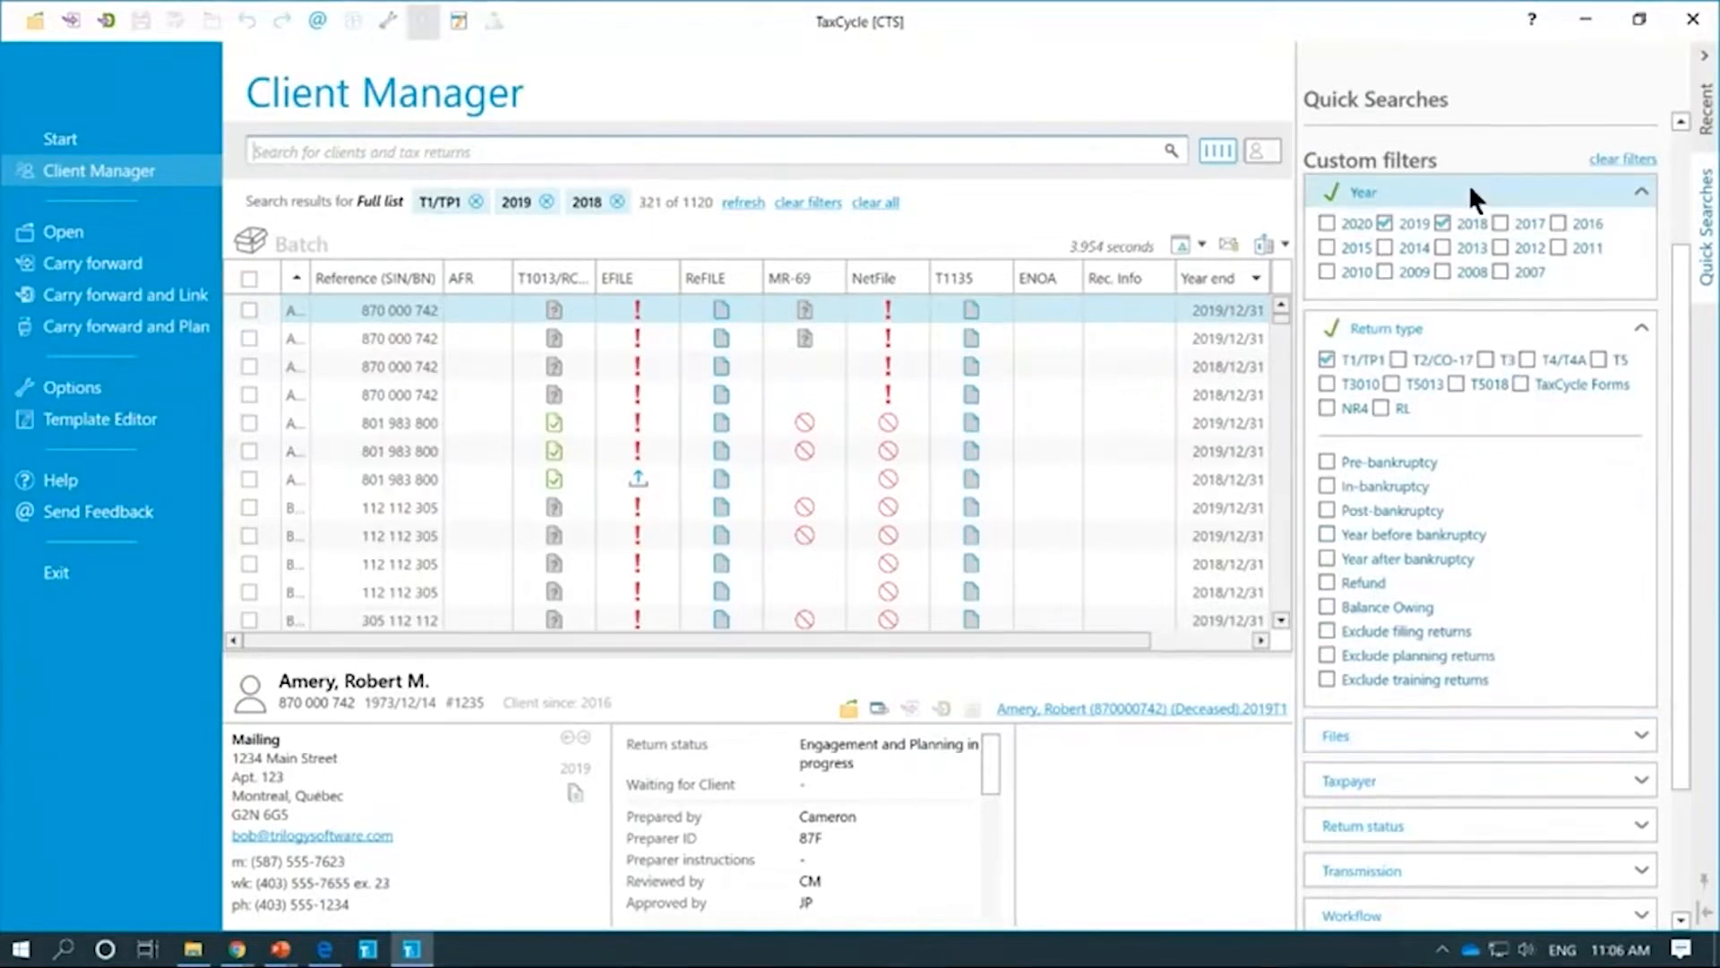
click(1411, 184)
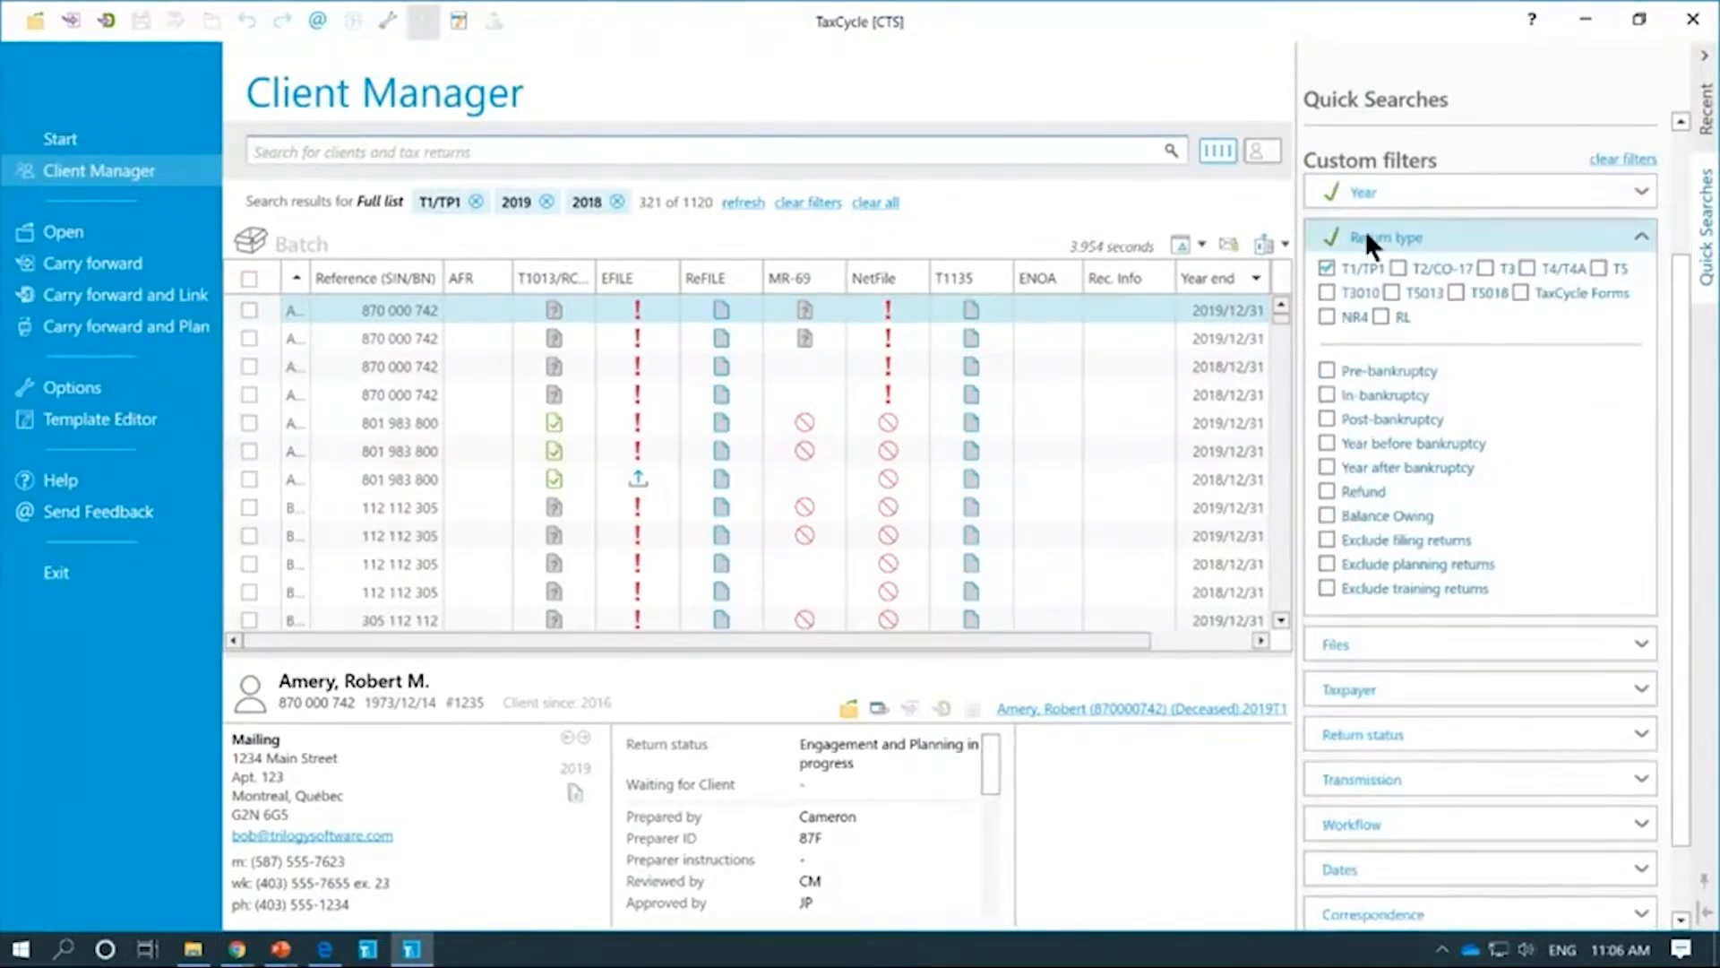
click(1368, 235)
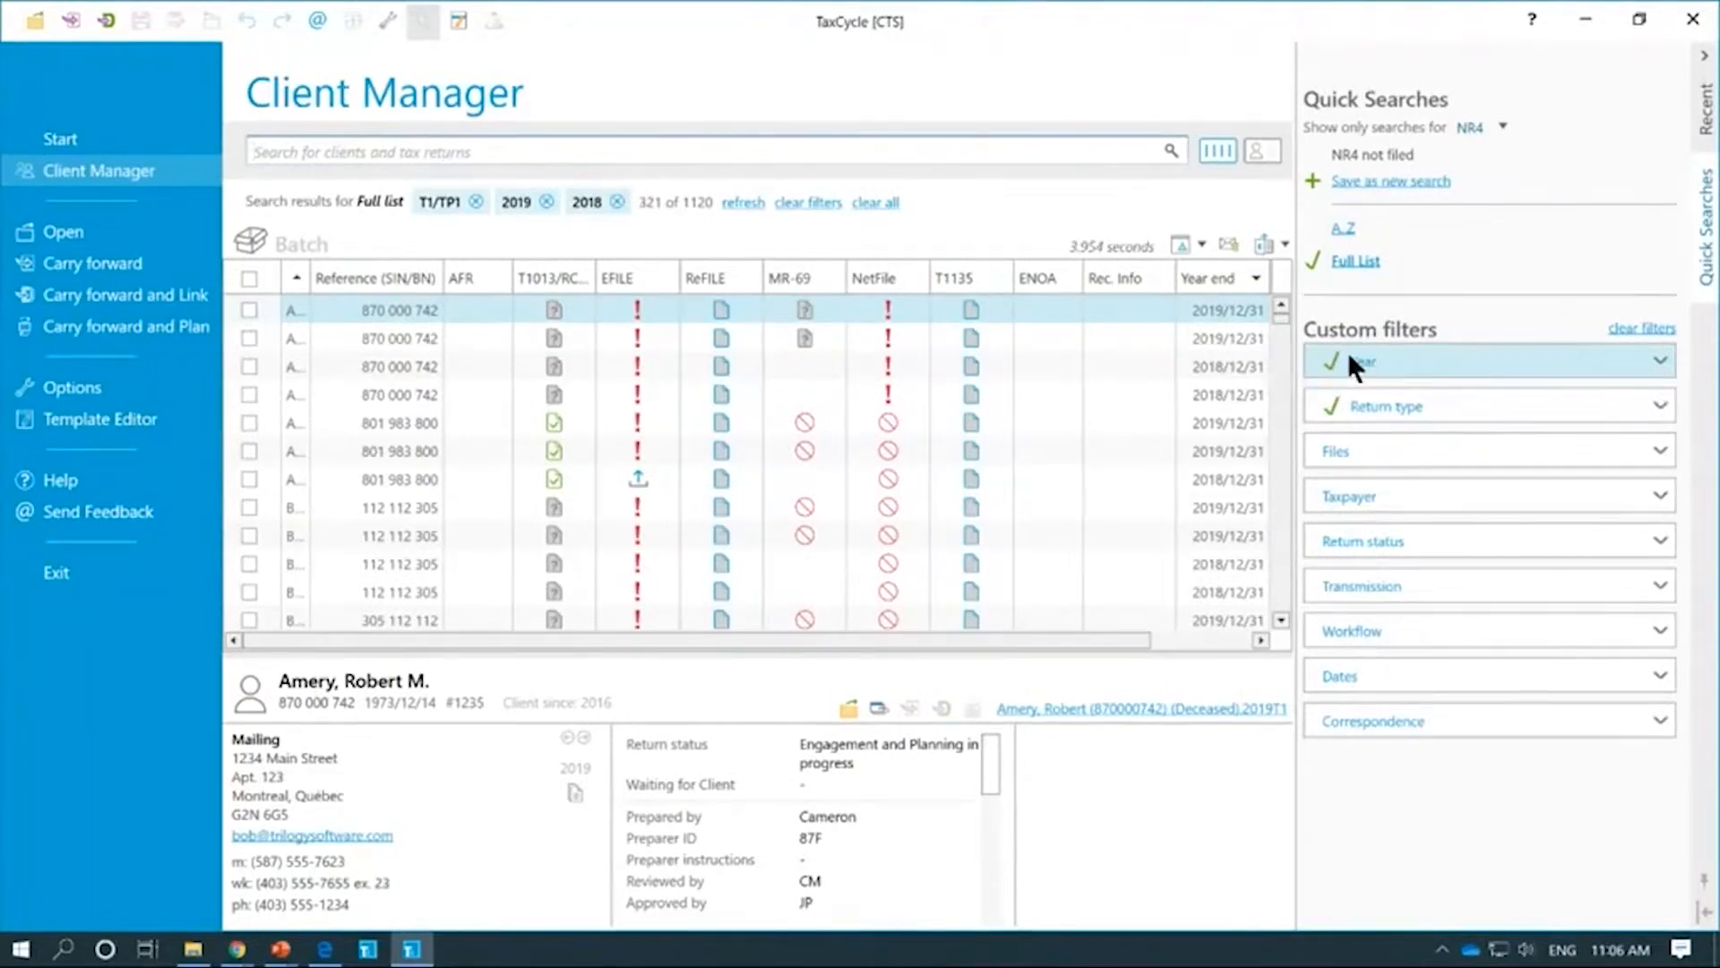
click(1391, 360)
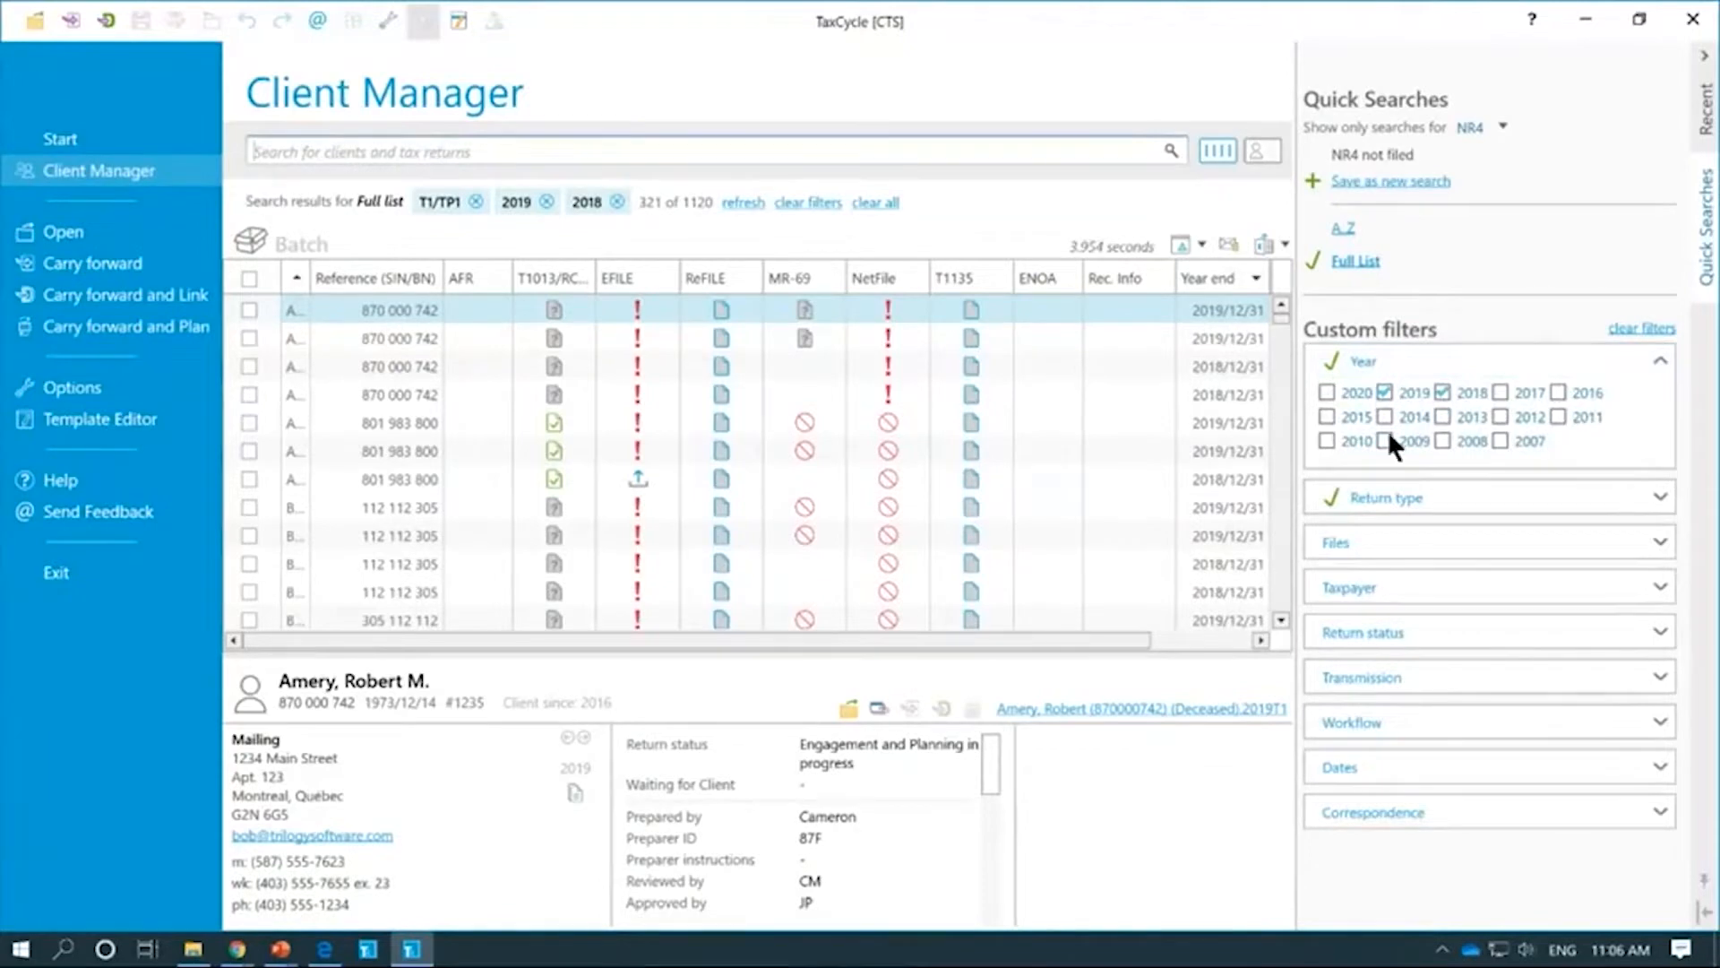
click(1408, 360)
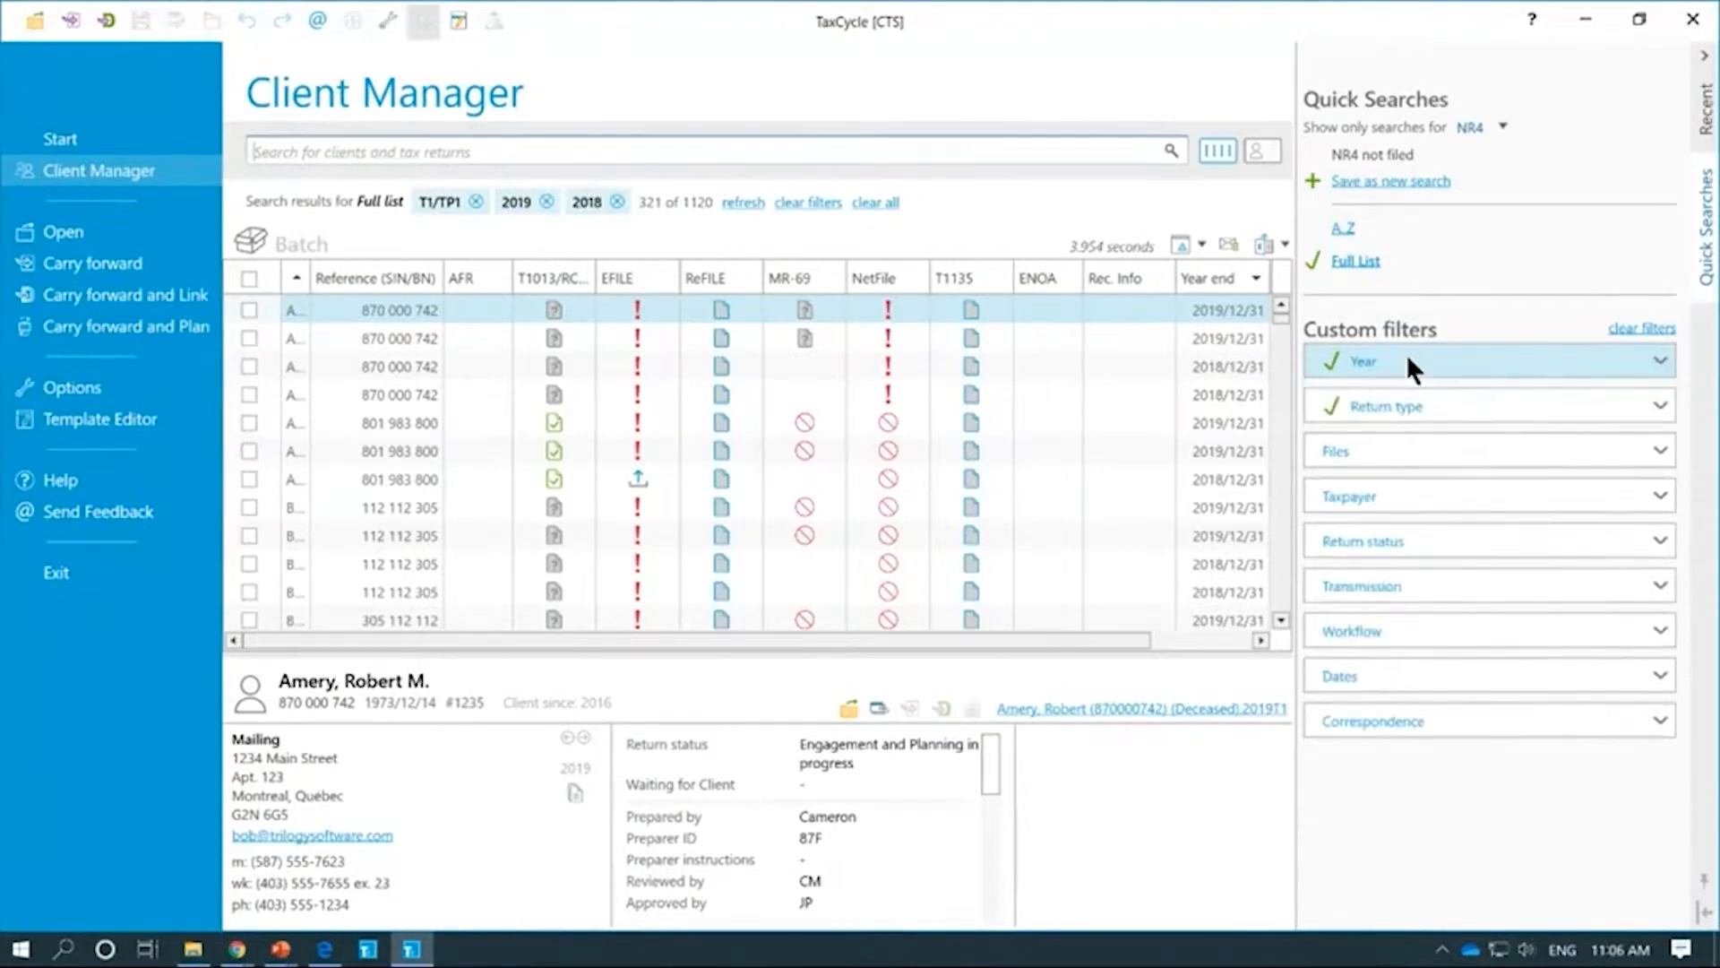
Step: Add the TaxCycle files filter from the Files section and collapse that section
click(1385, 448)
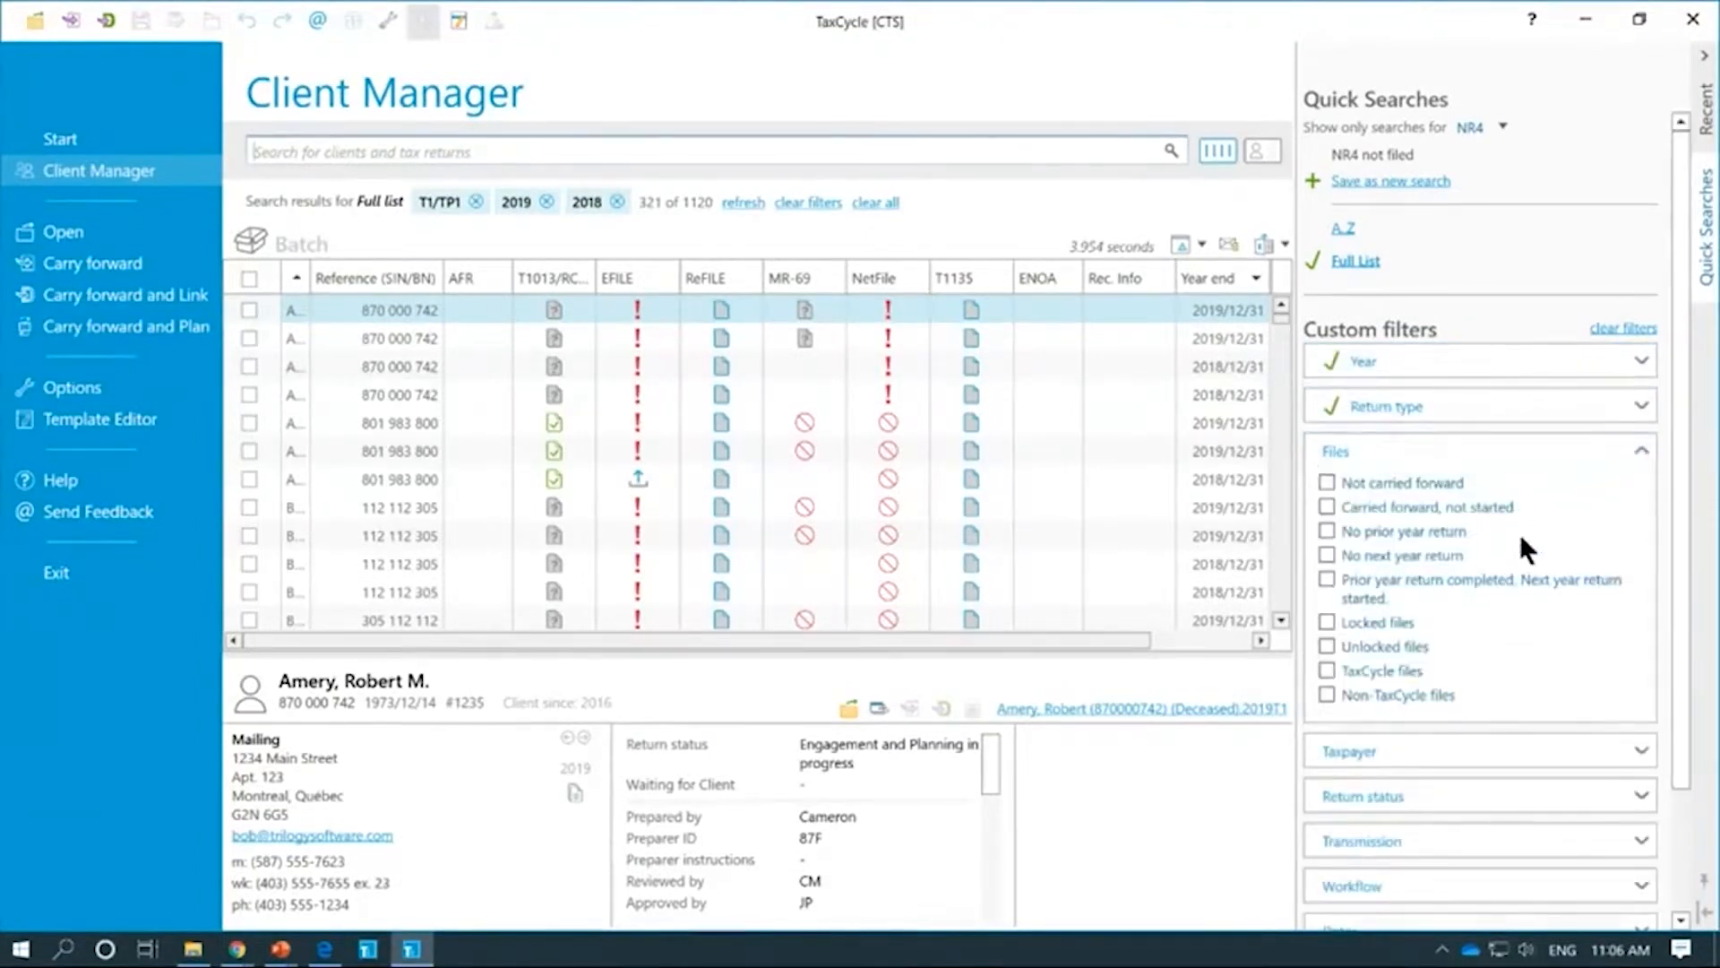
scroll(1519, 534, down, 1)
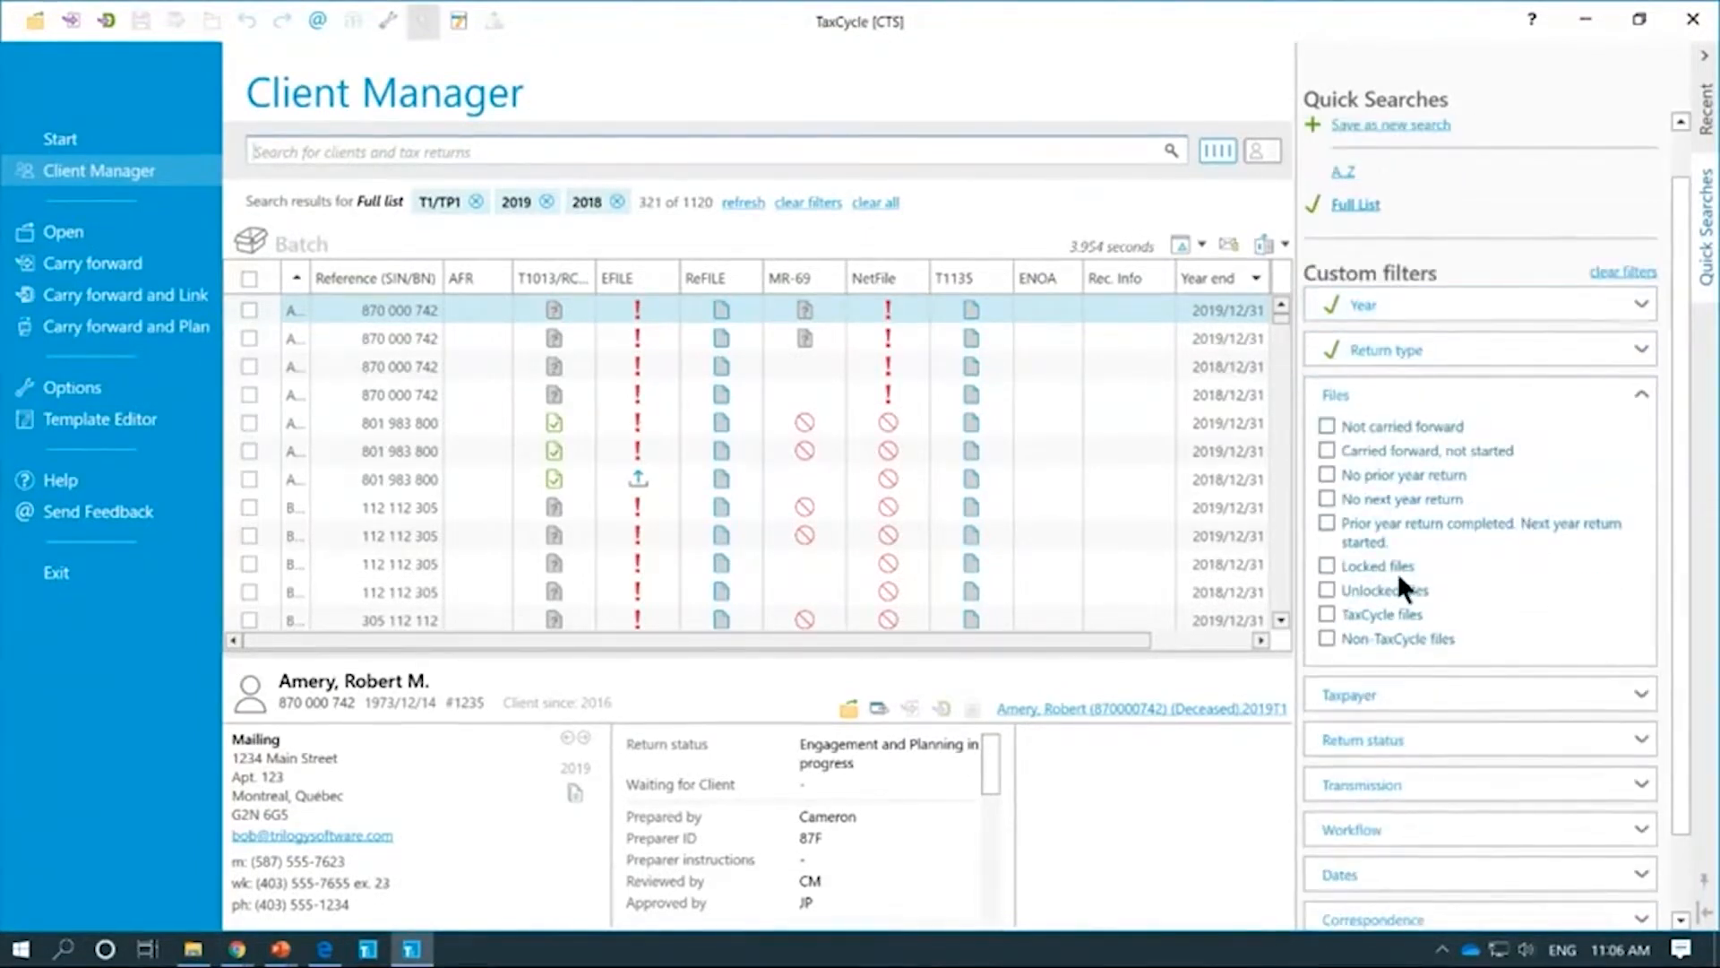
click(1372, 615)
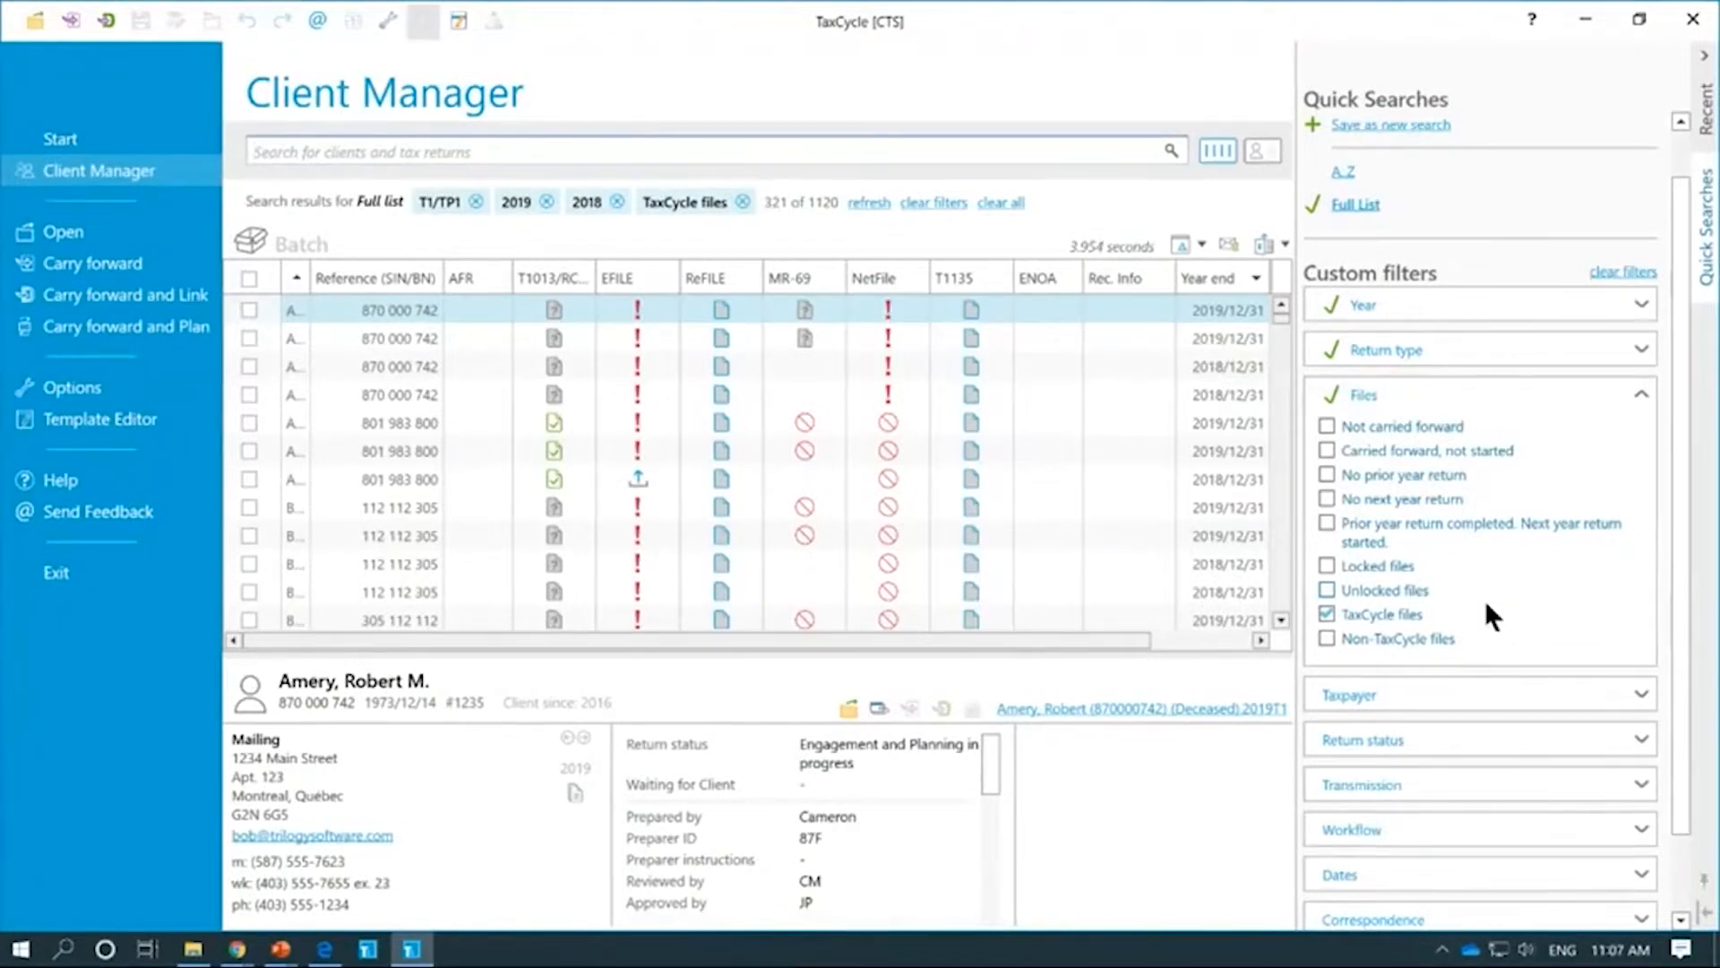
scroll(1470, 631, down, 1)
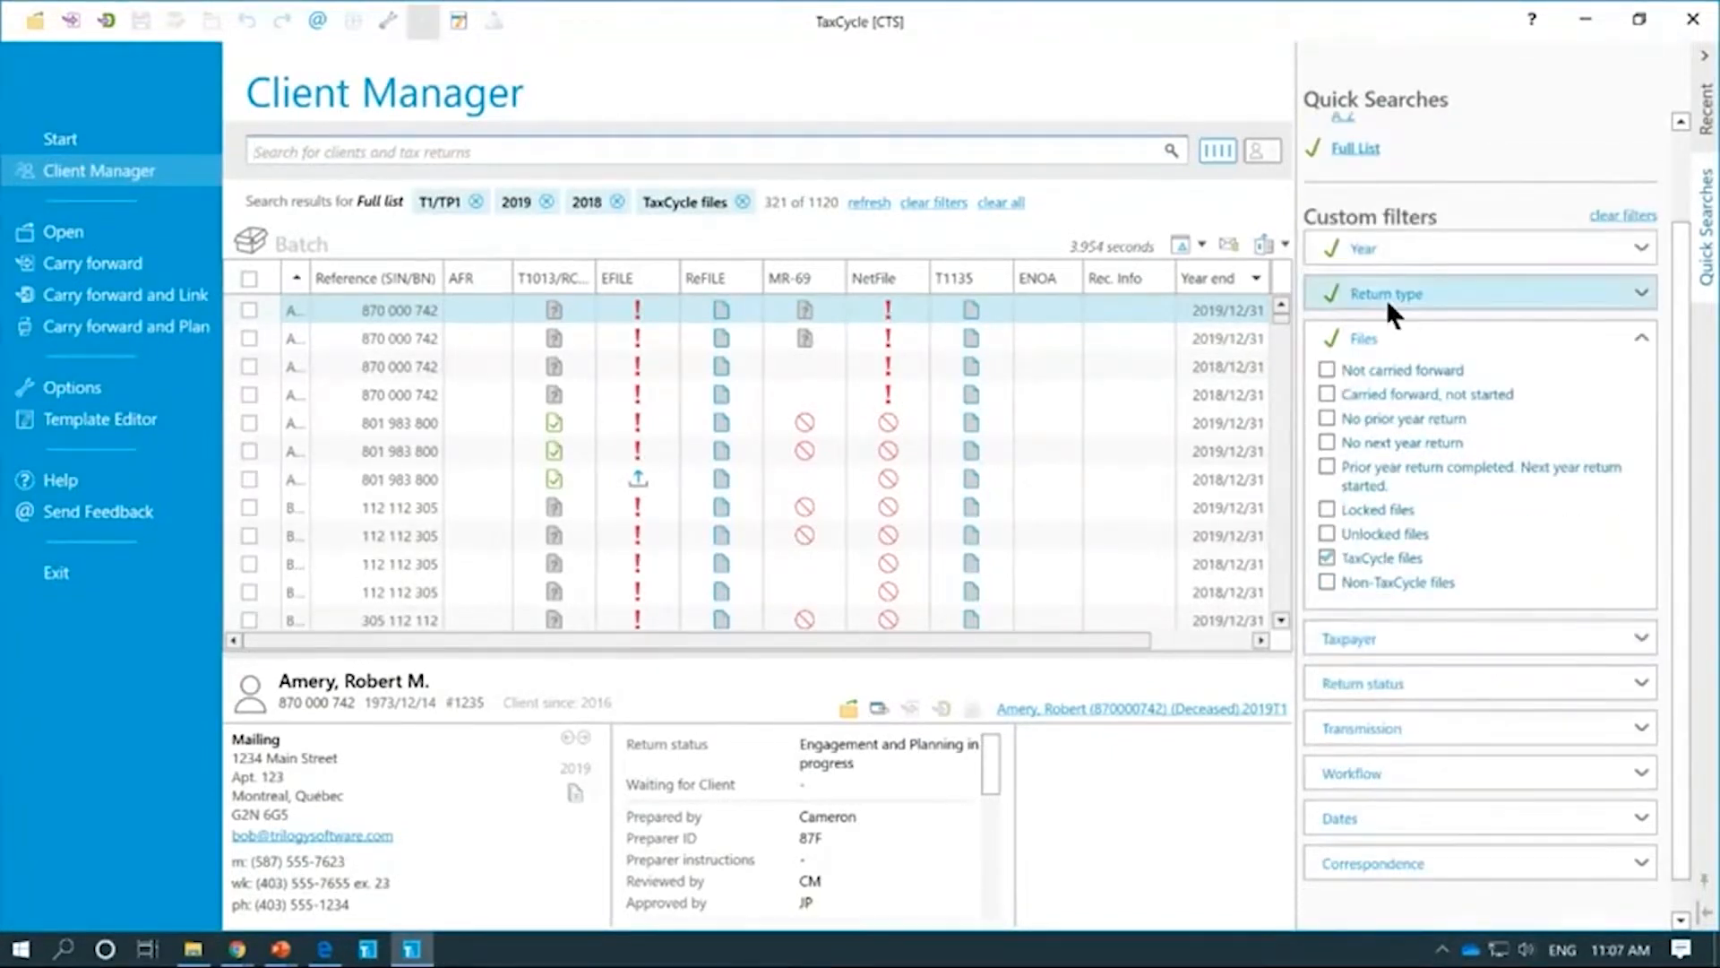
click(1373, 326)
Step: Try the Single taxpayers filter in the Taxpayer section, remove it, and collapse the section
click(1427, 491)
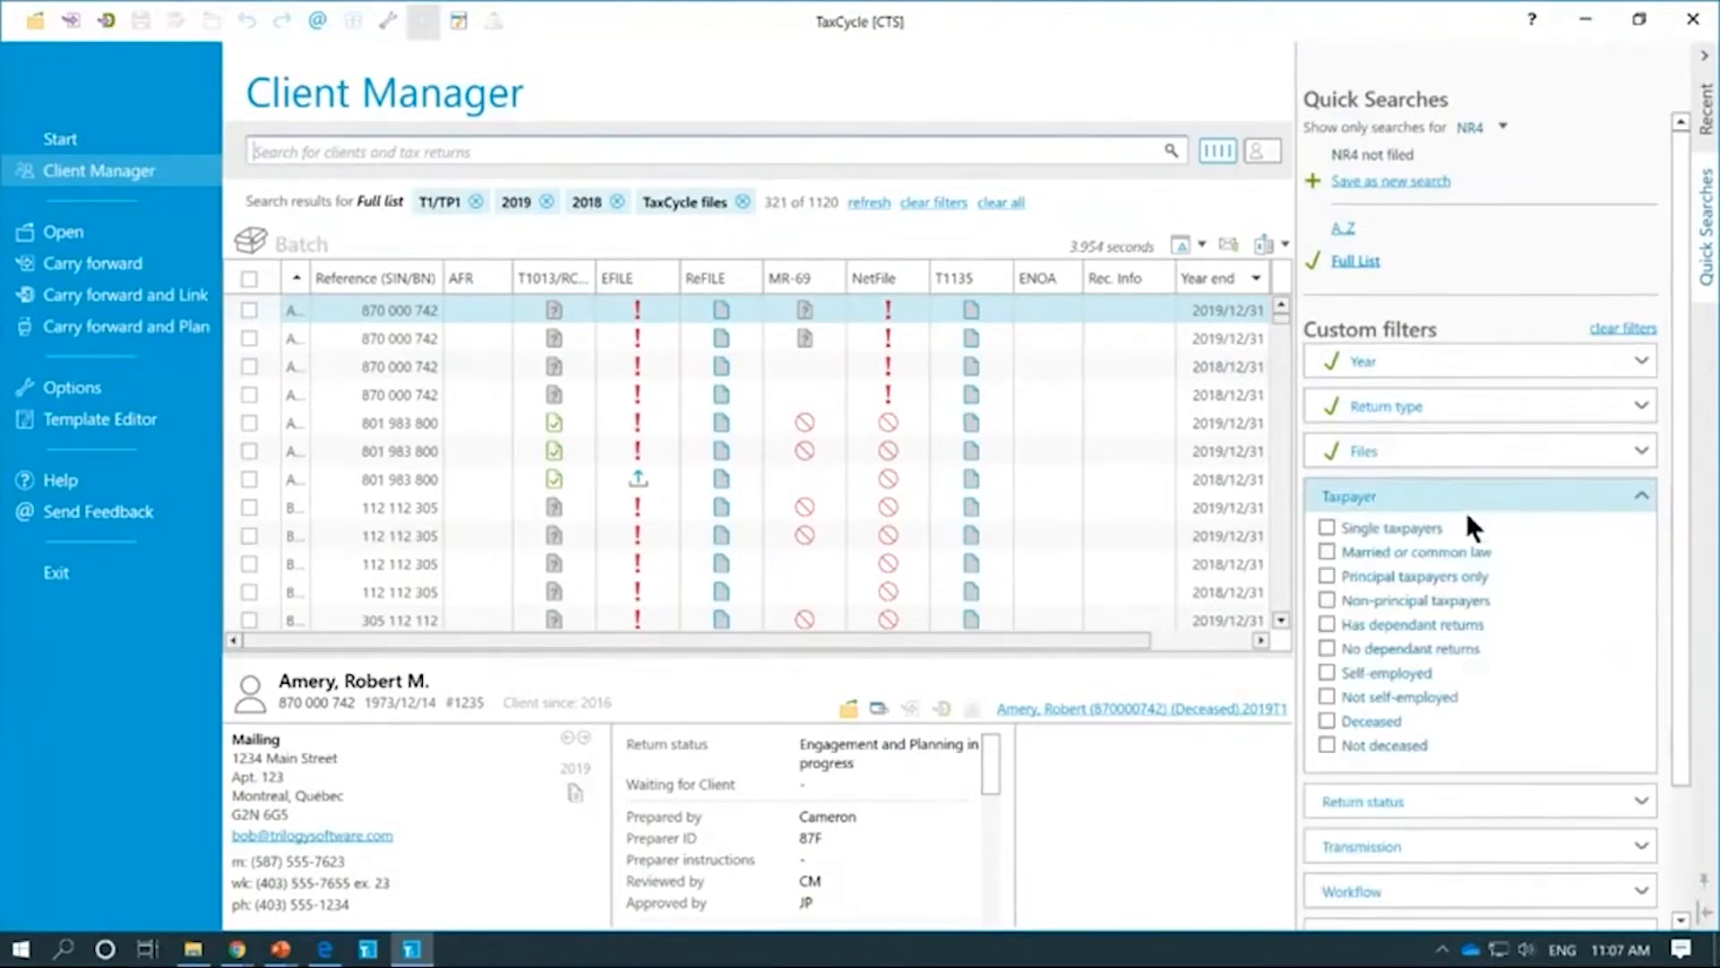
scroll(1553, 590, down, 2)
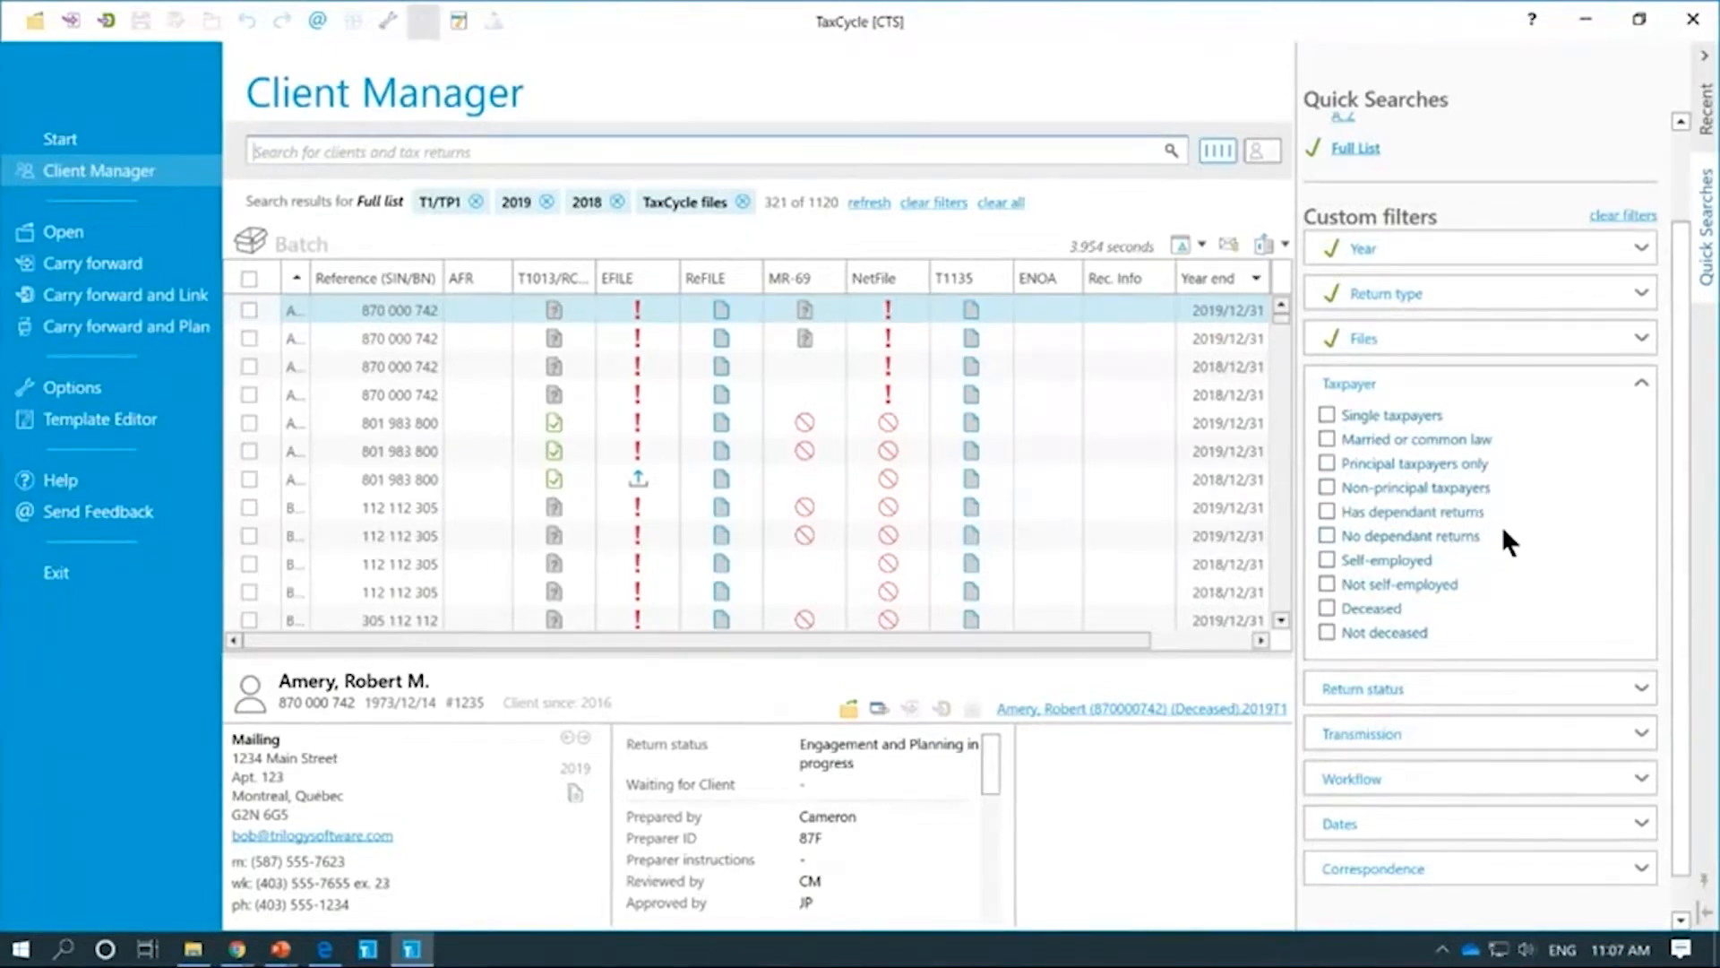
click(1409, 416)
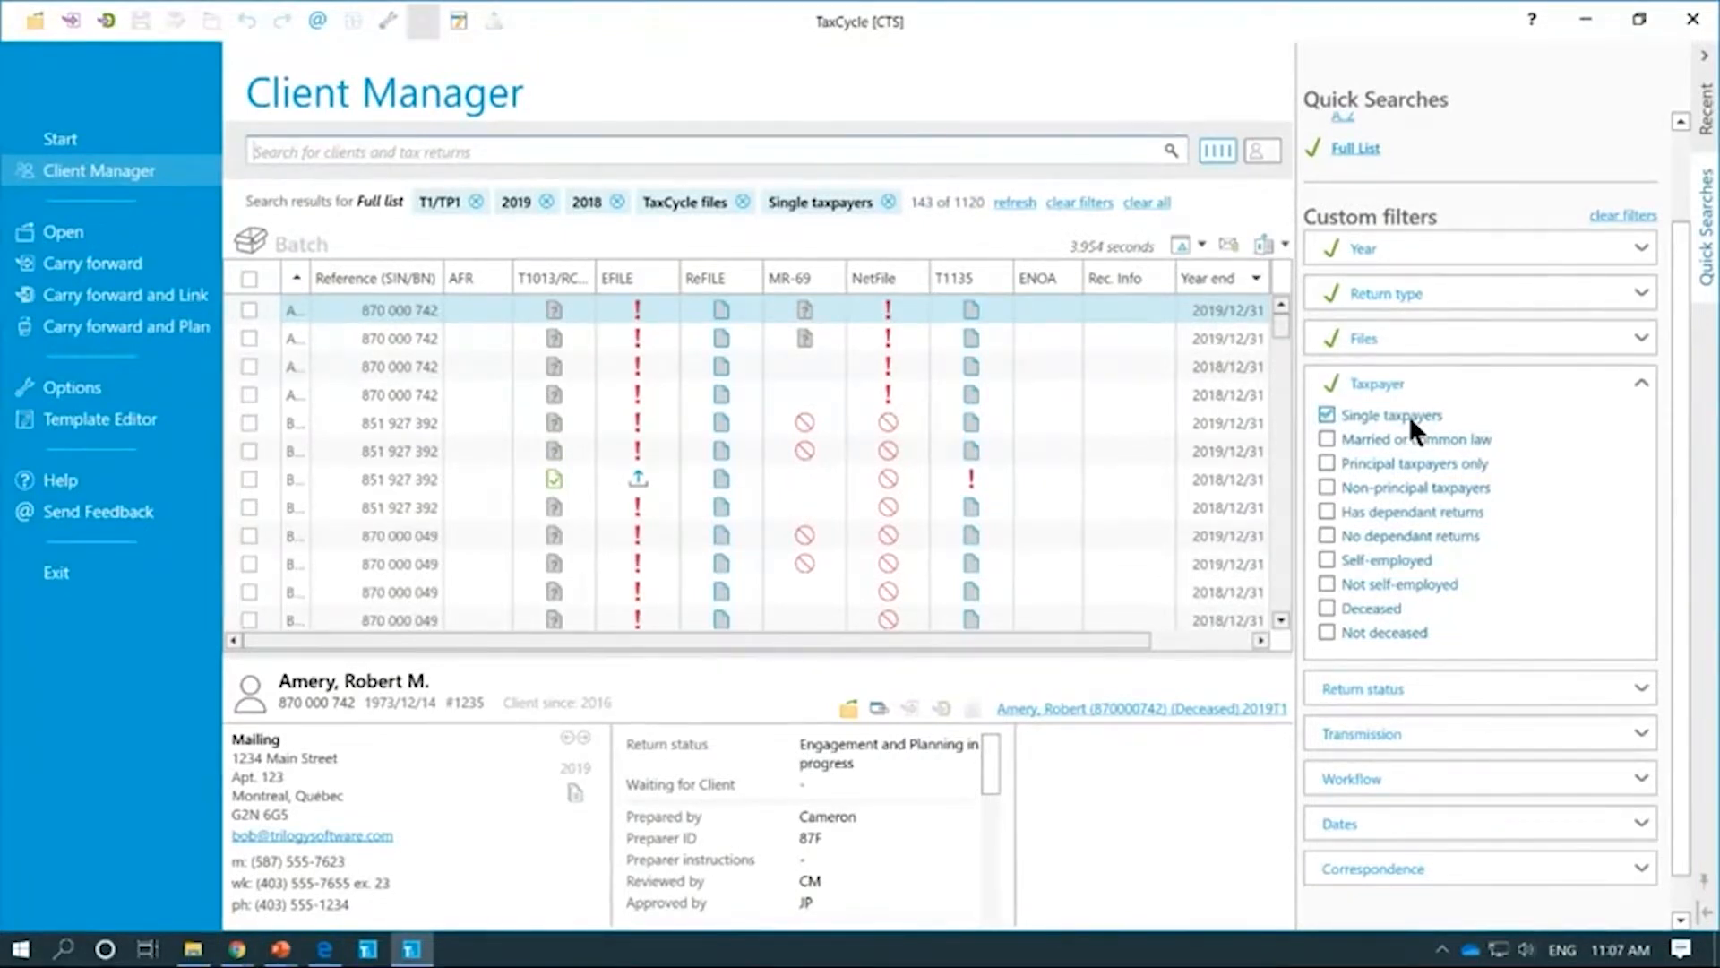
click(1409, 416)
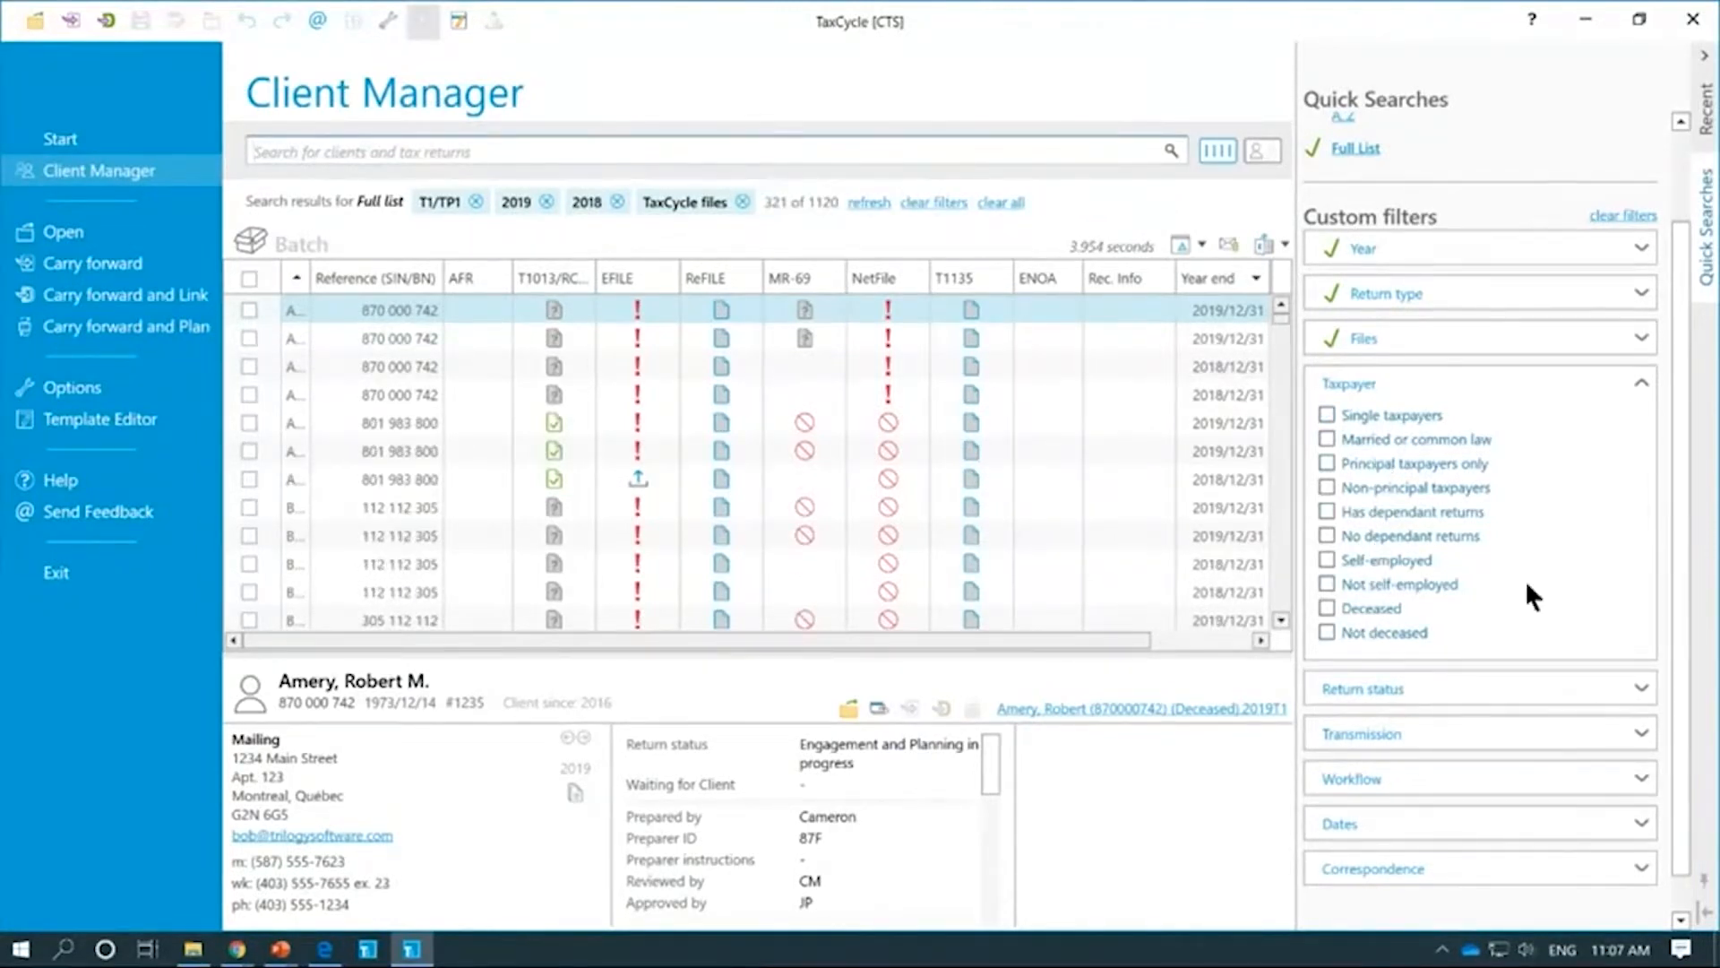
scroll(1532, 597, down, 1)
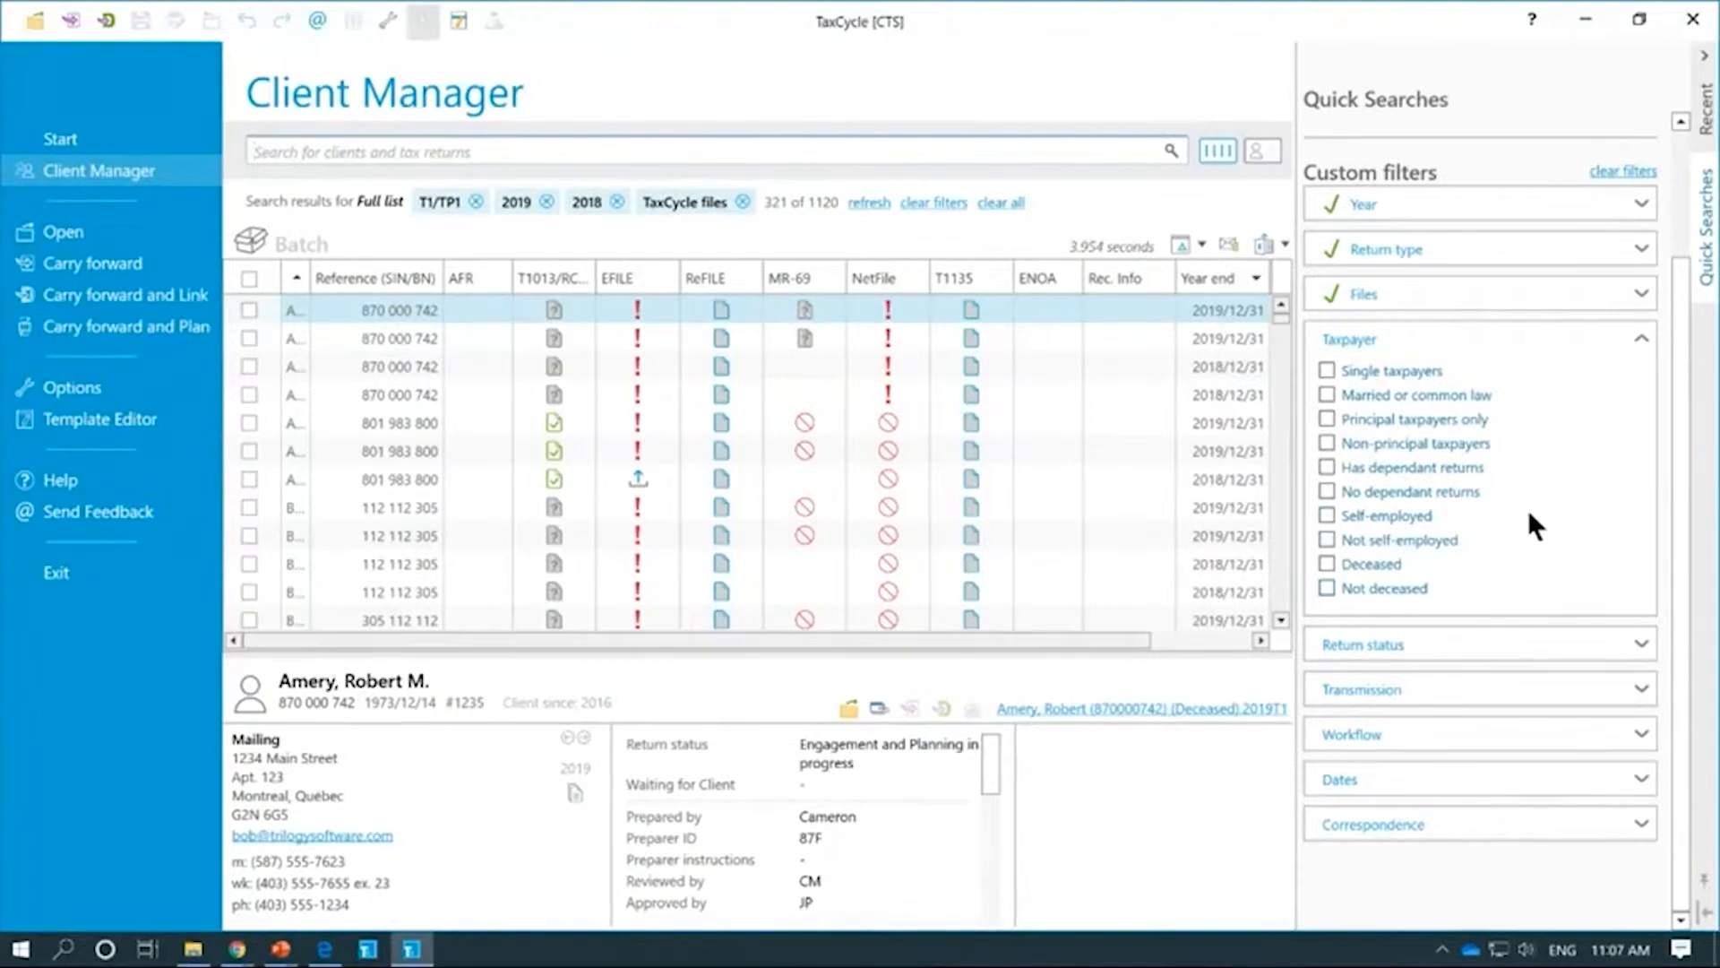
click(1488, 337)
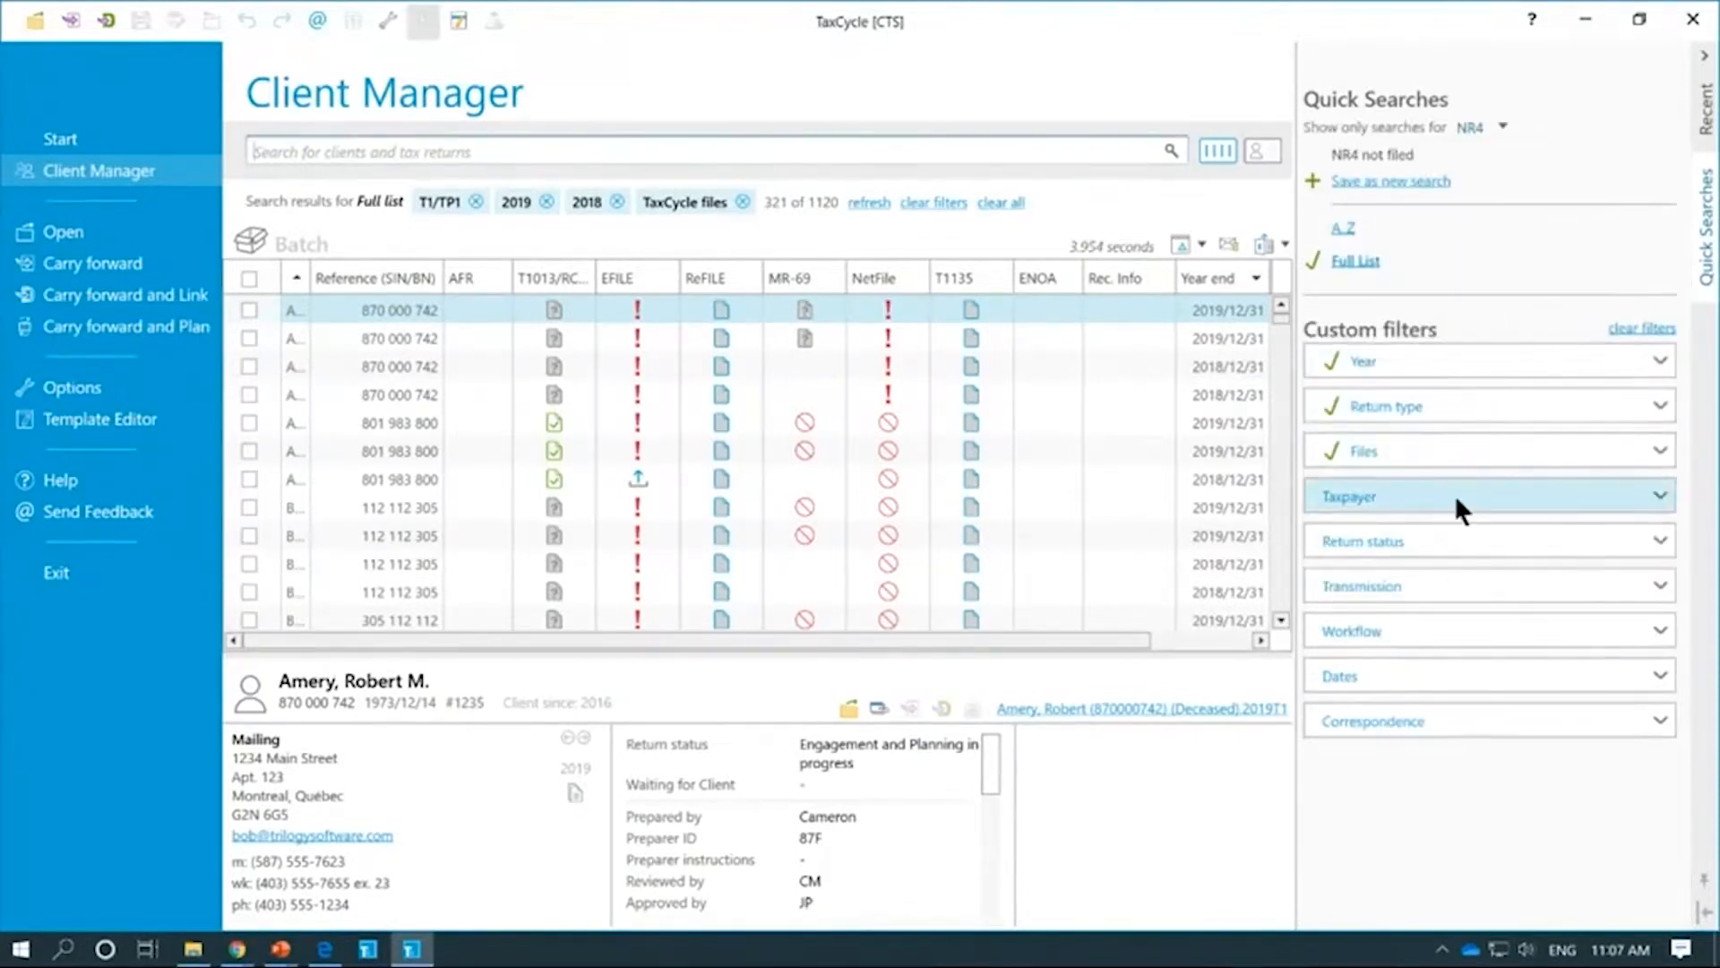
Step: Try a Return status filter on Transmission and Filing, first as In progress and then as Not started
click(1431, 543)
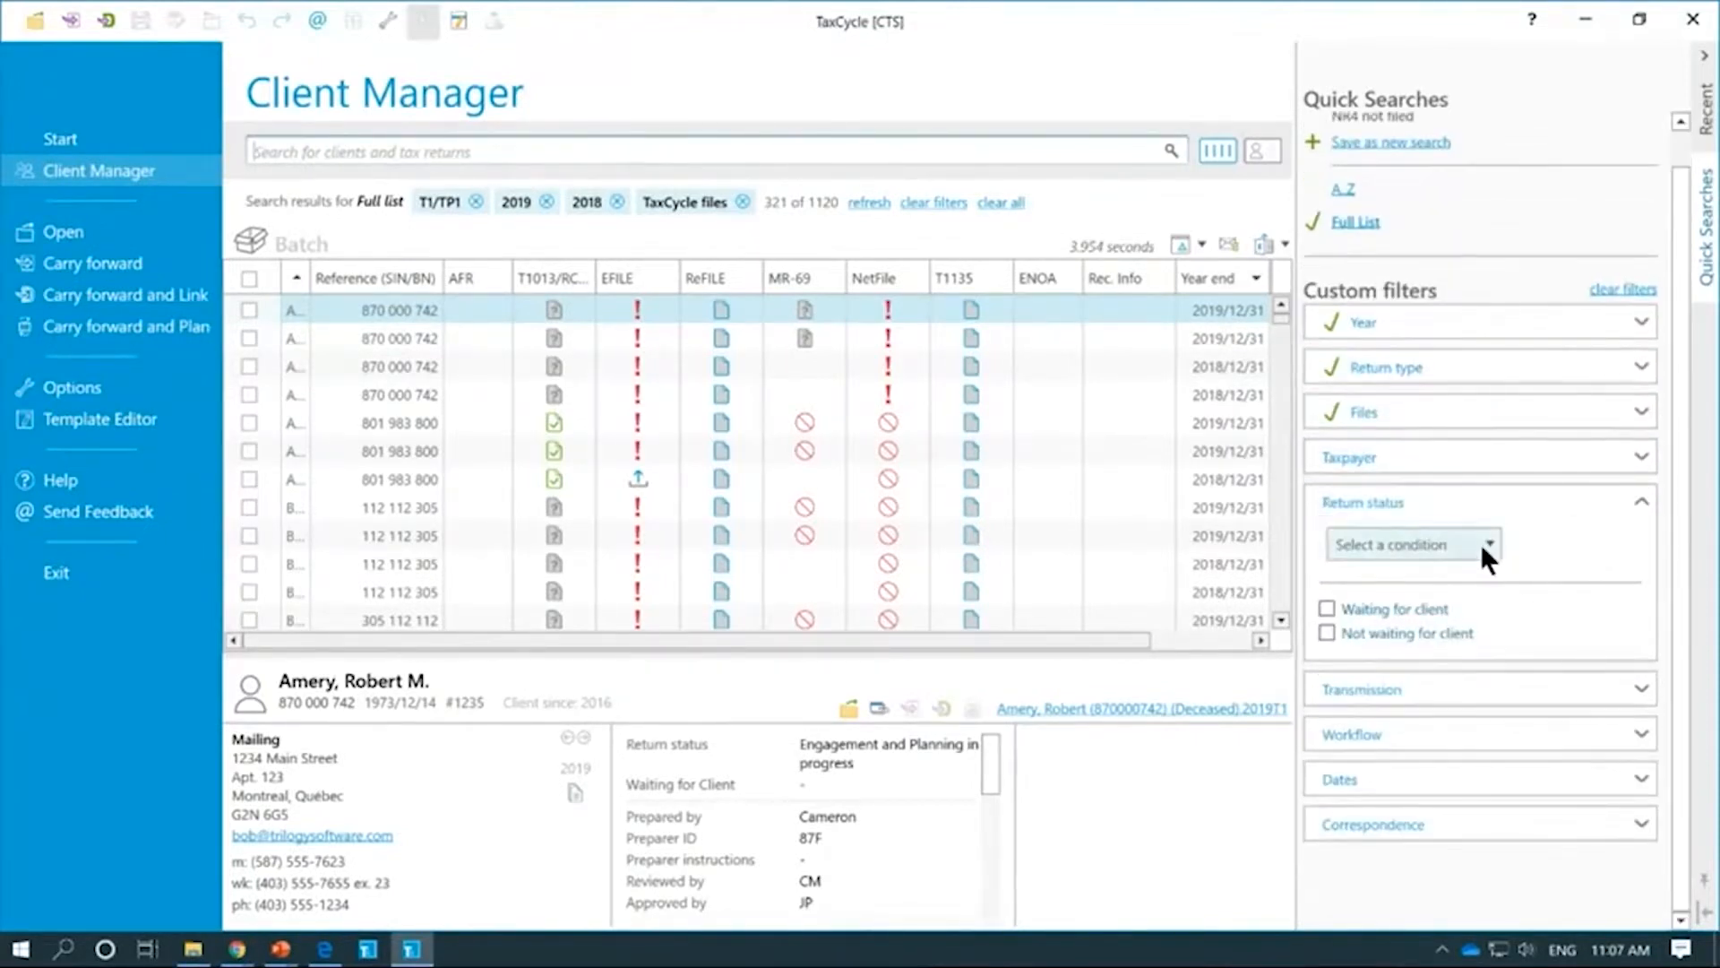
click(1483, 543)
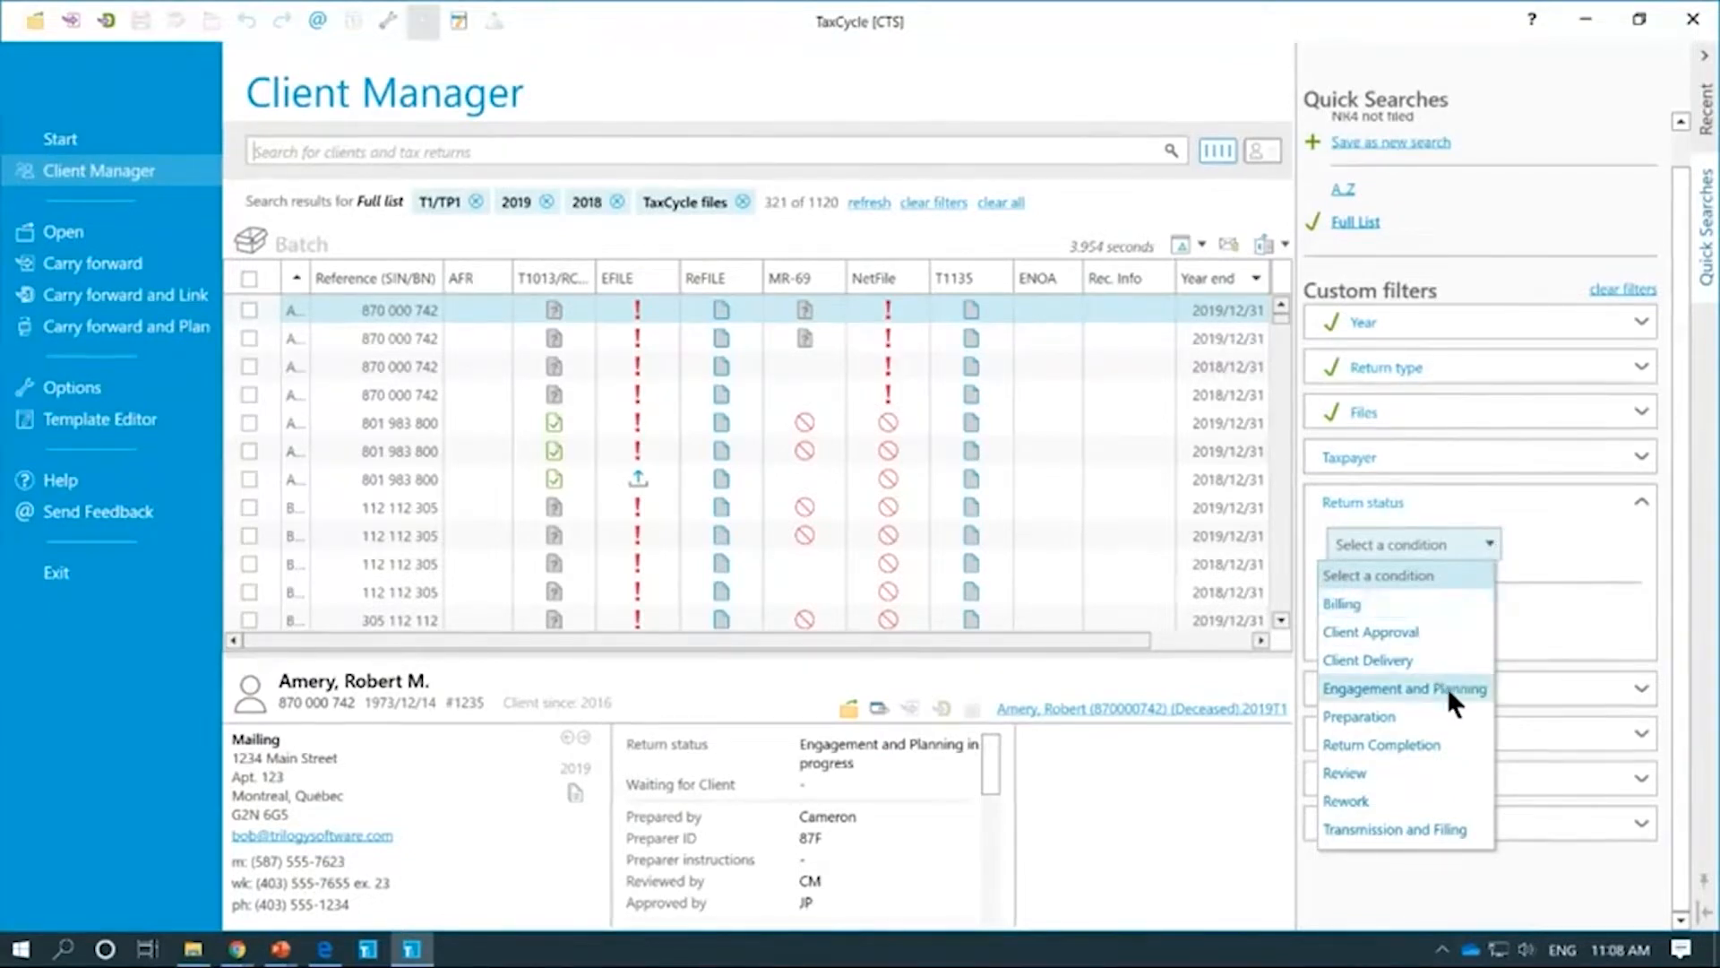
click(1430, 823)
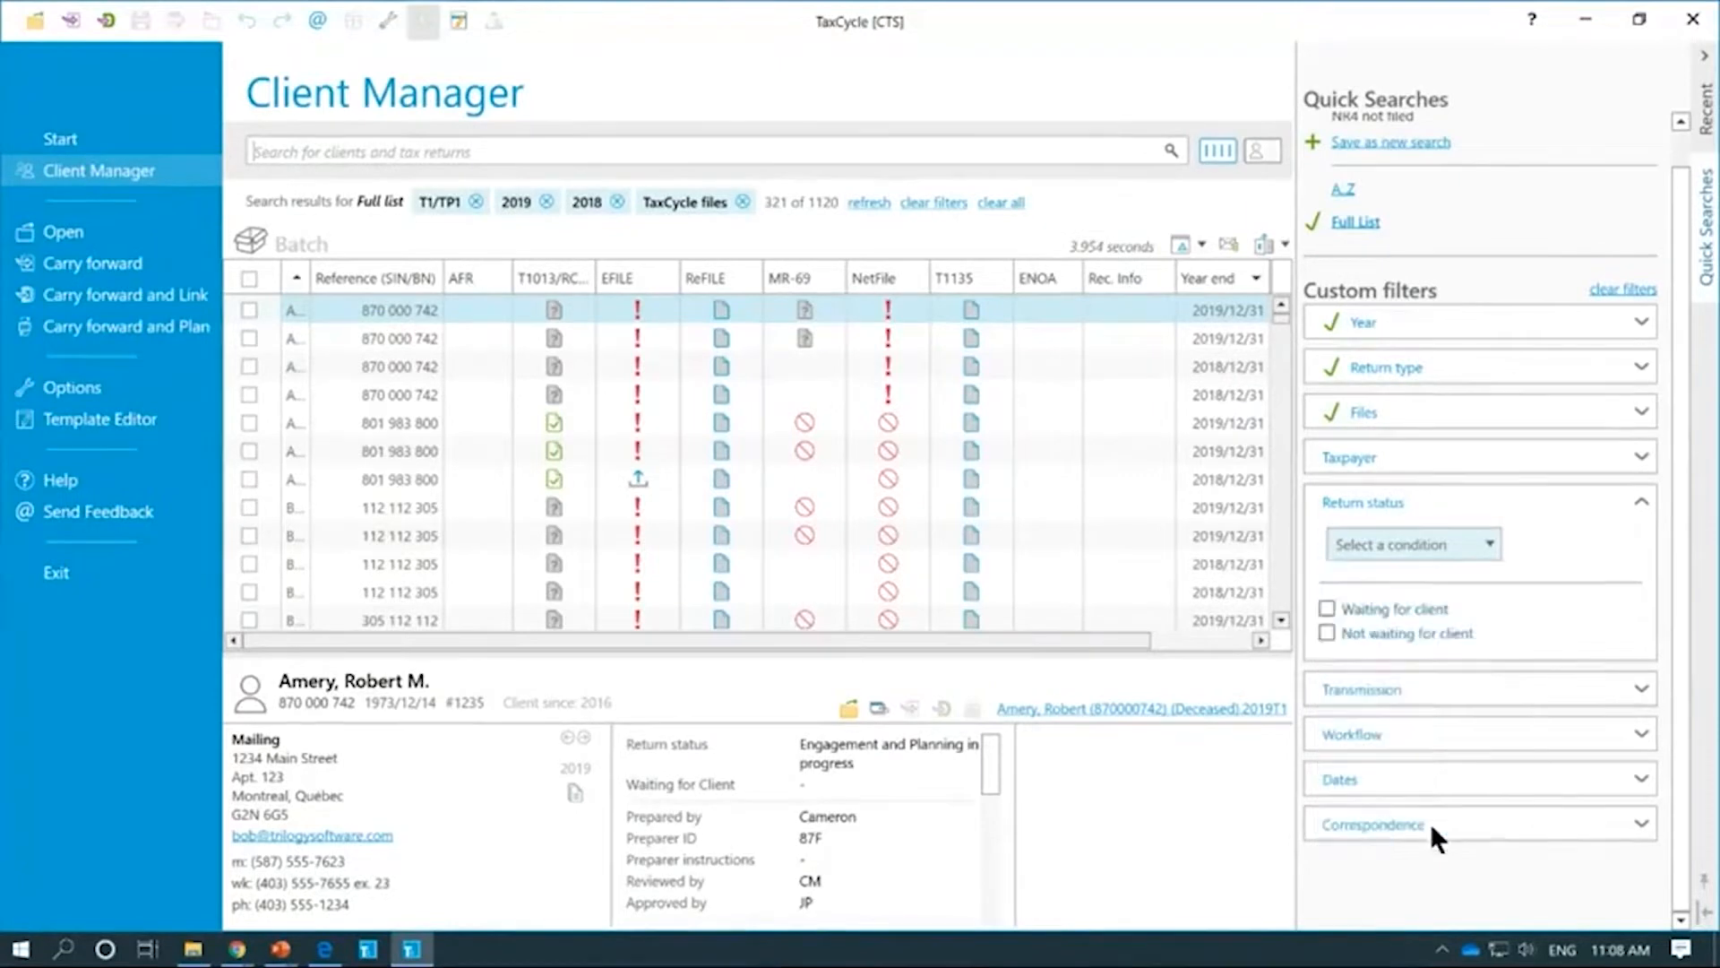
click(1591, 539)
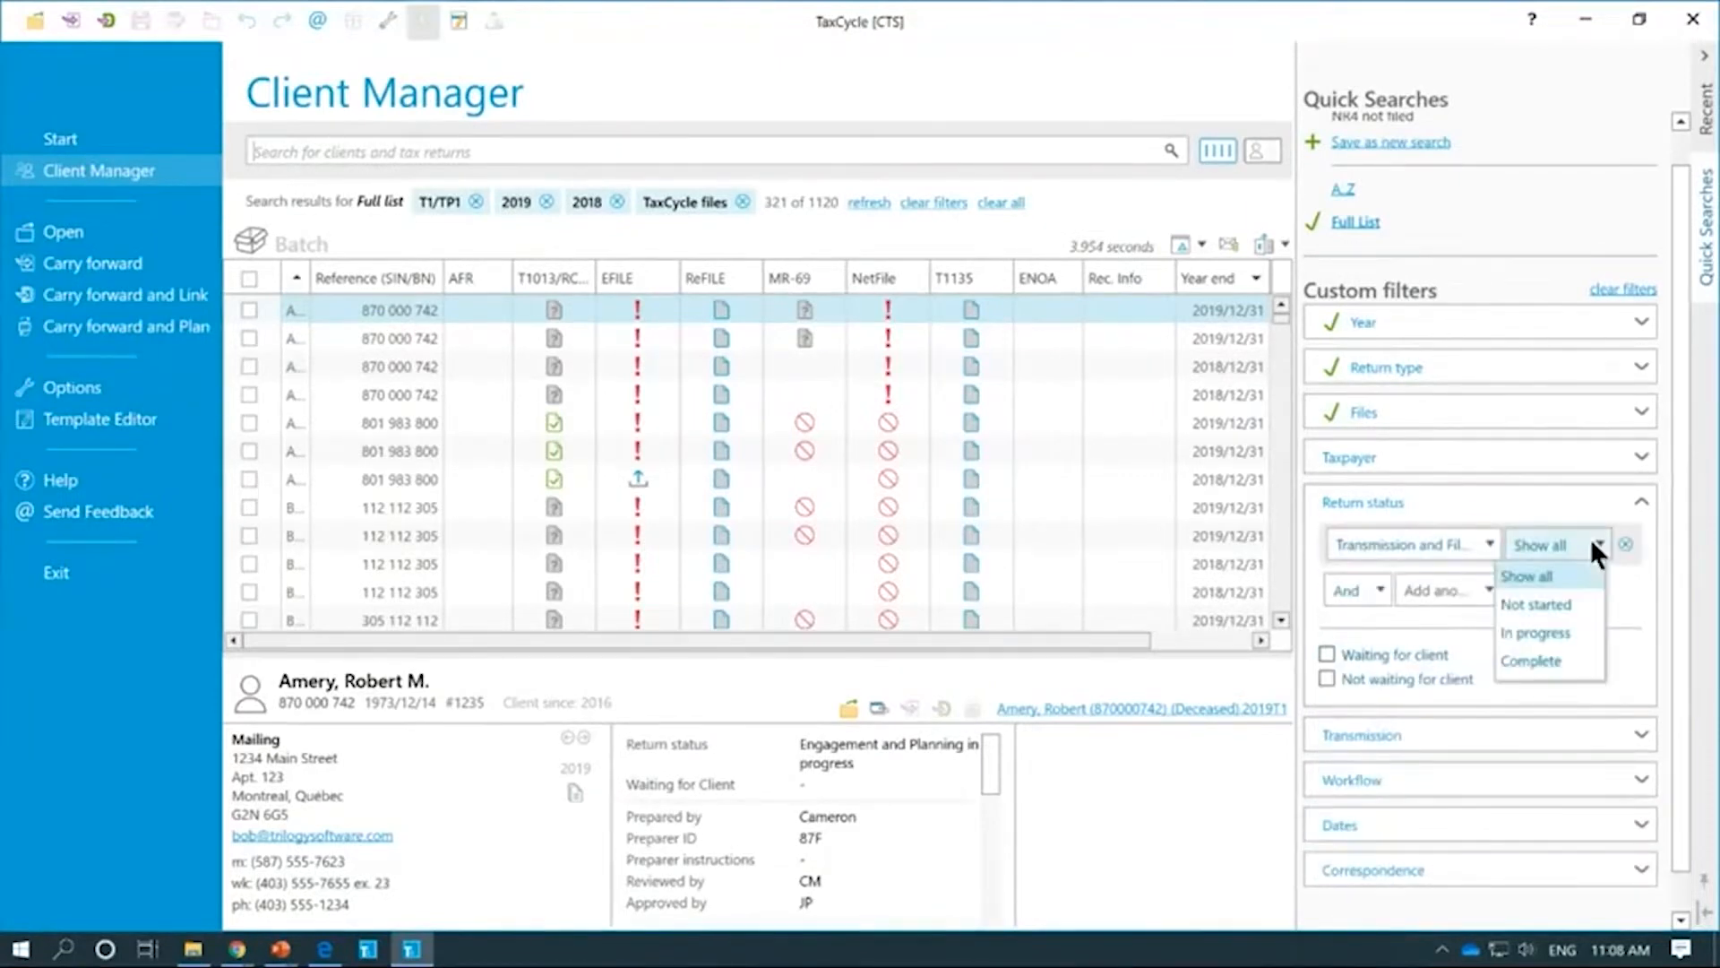
click(1578, 627)
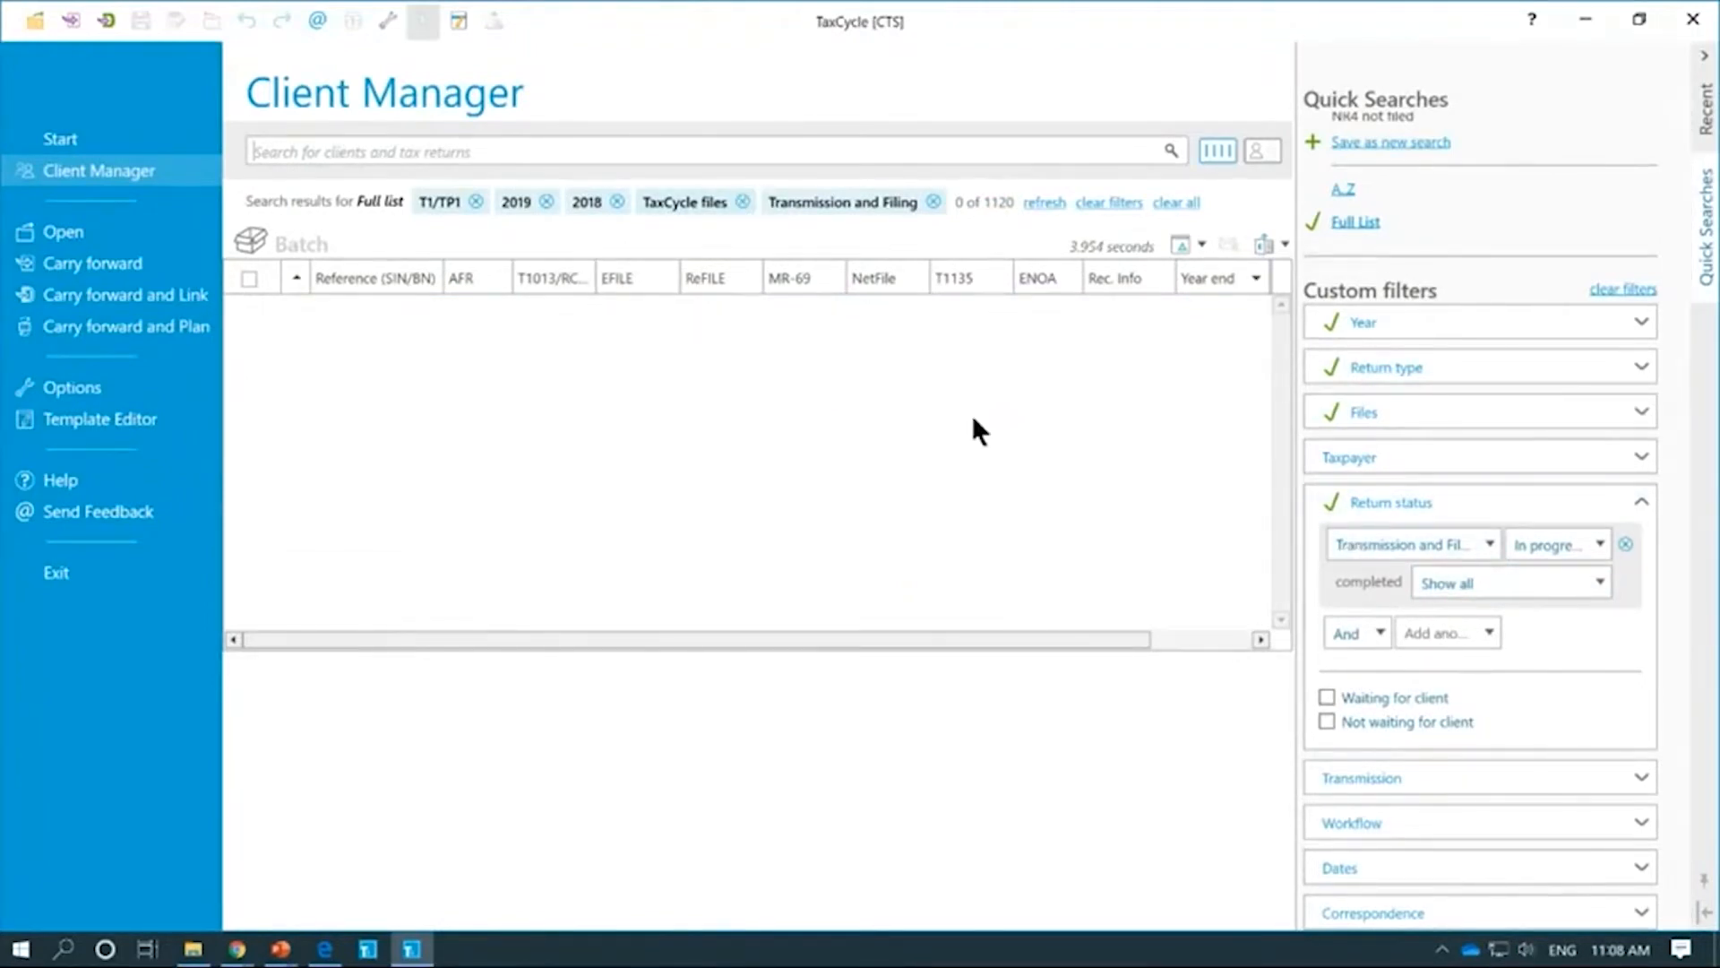
click(1532, 550)
click(1534, 606)
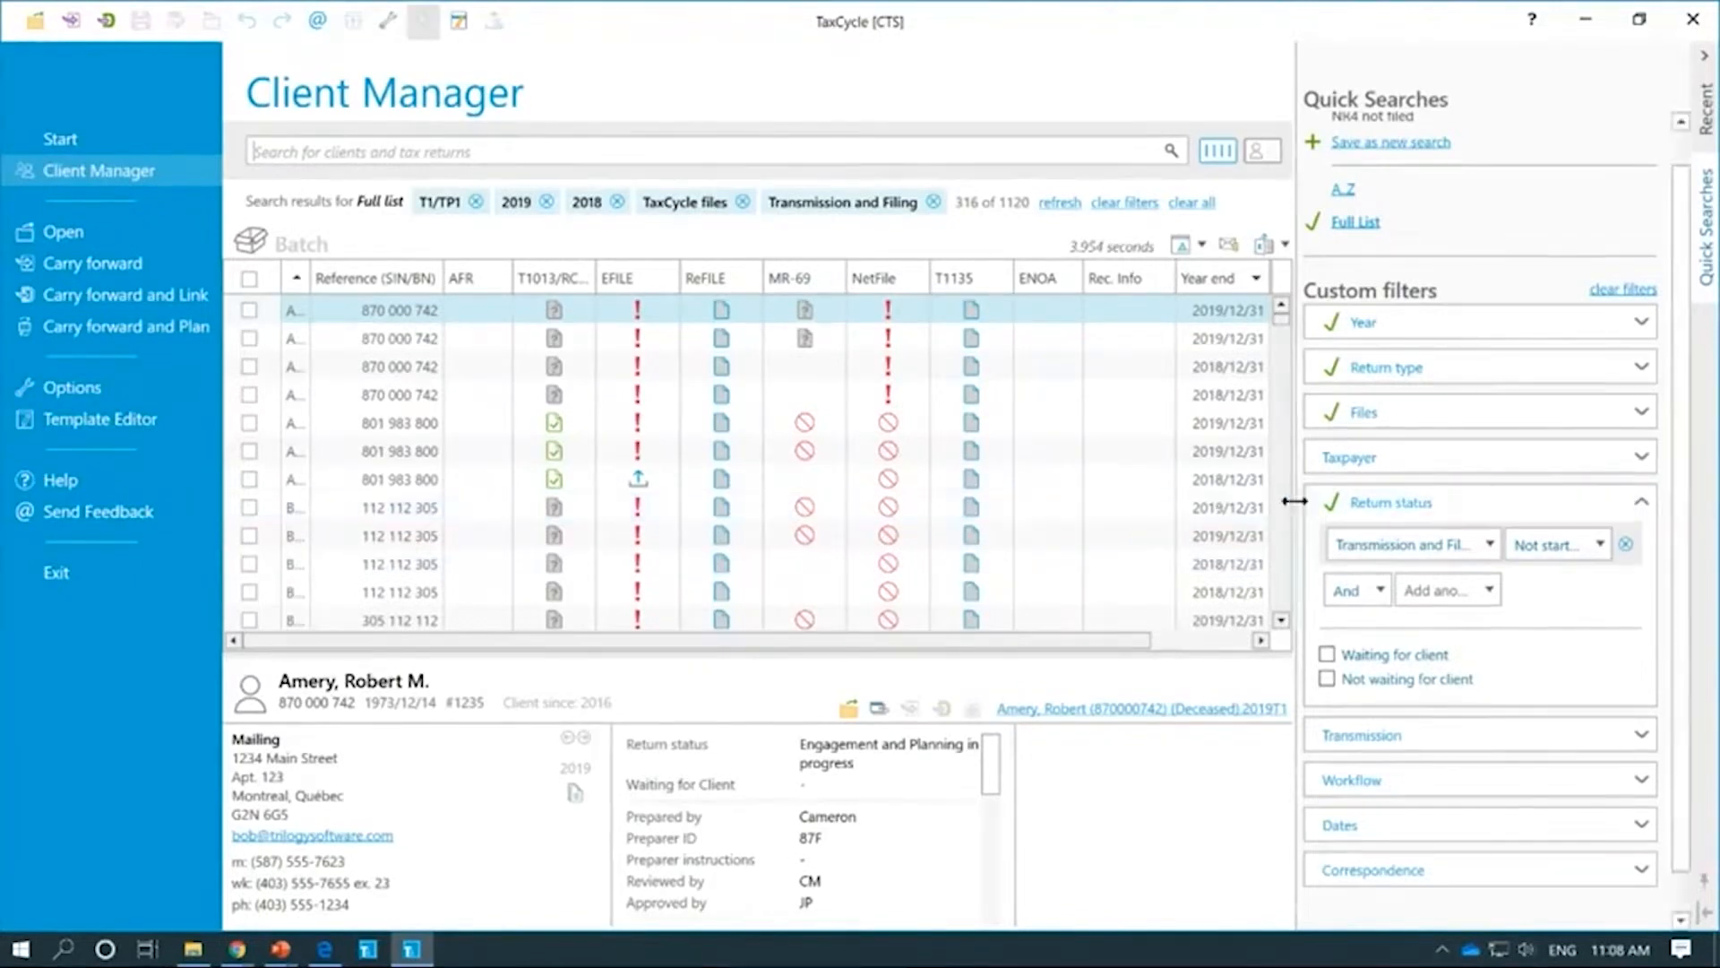
Step: Widen the Quick Searches sidebar, and remove the Transmission and Filing condition so the Return status section can be collapsed
drag(1296, 509, 1154, 511)
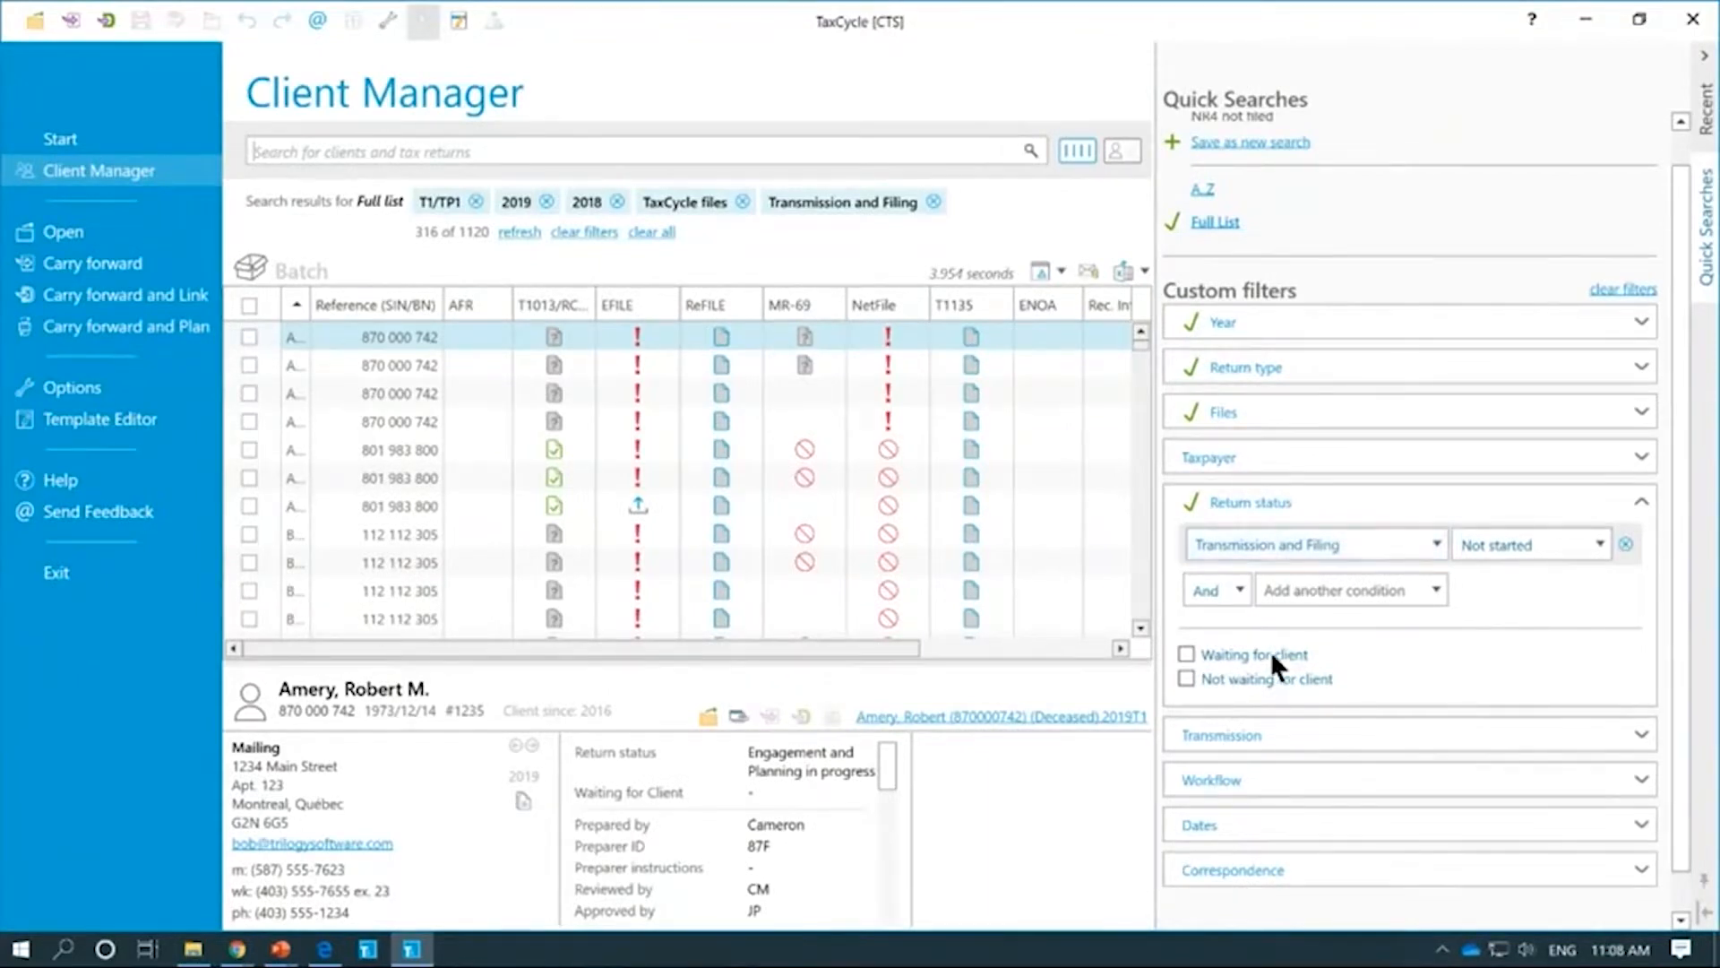
scroll(1369, 669, down, 1)
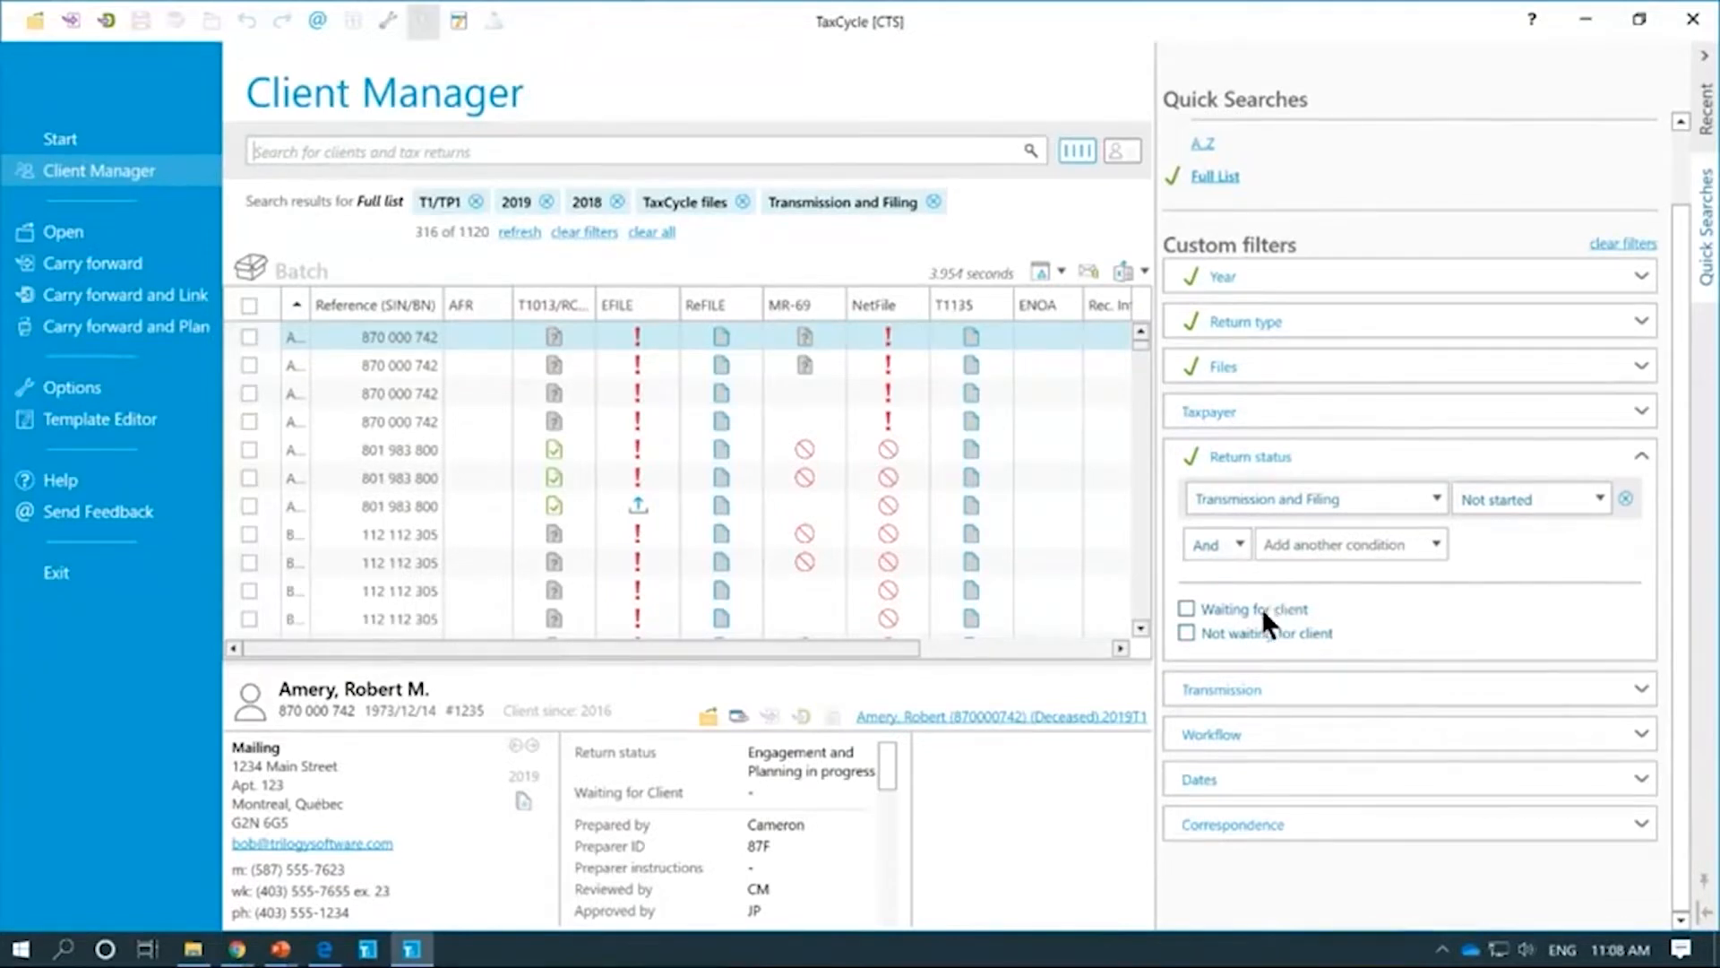
click(1625, 500)
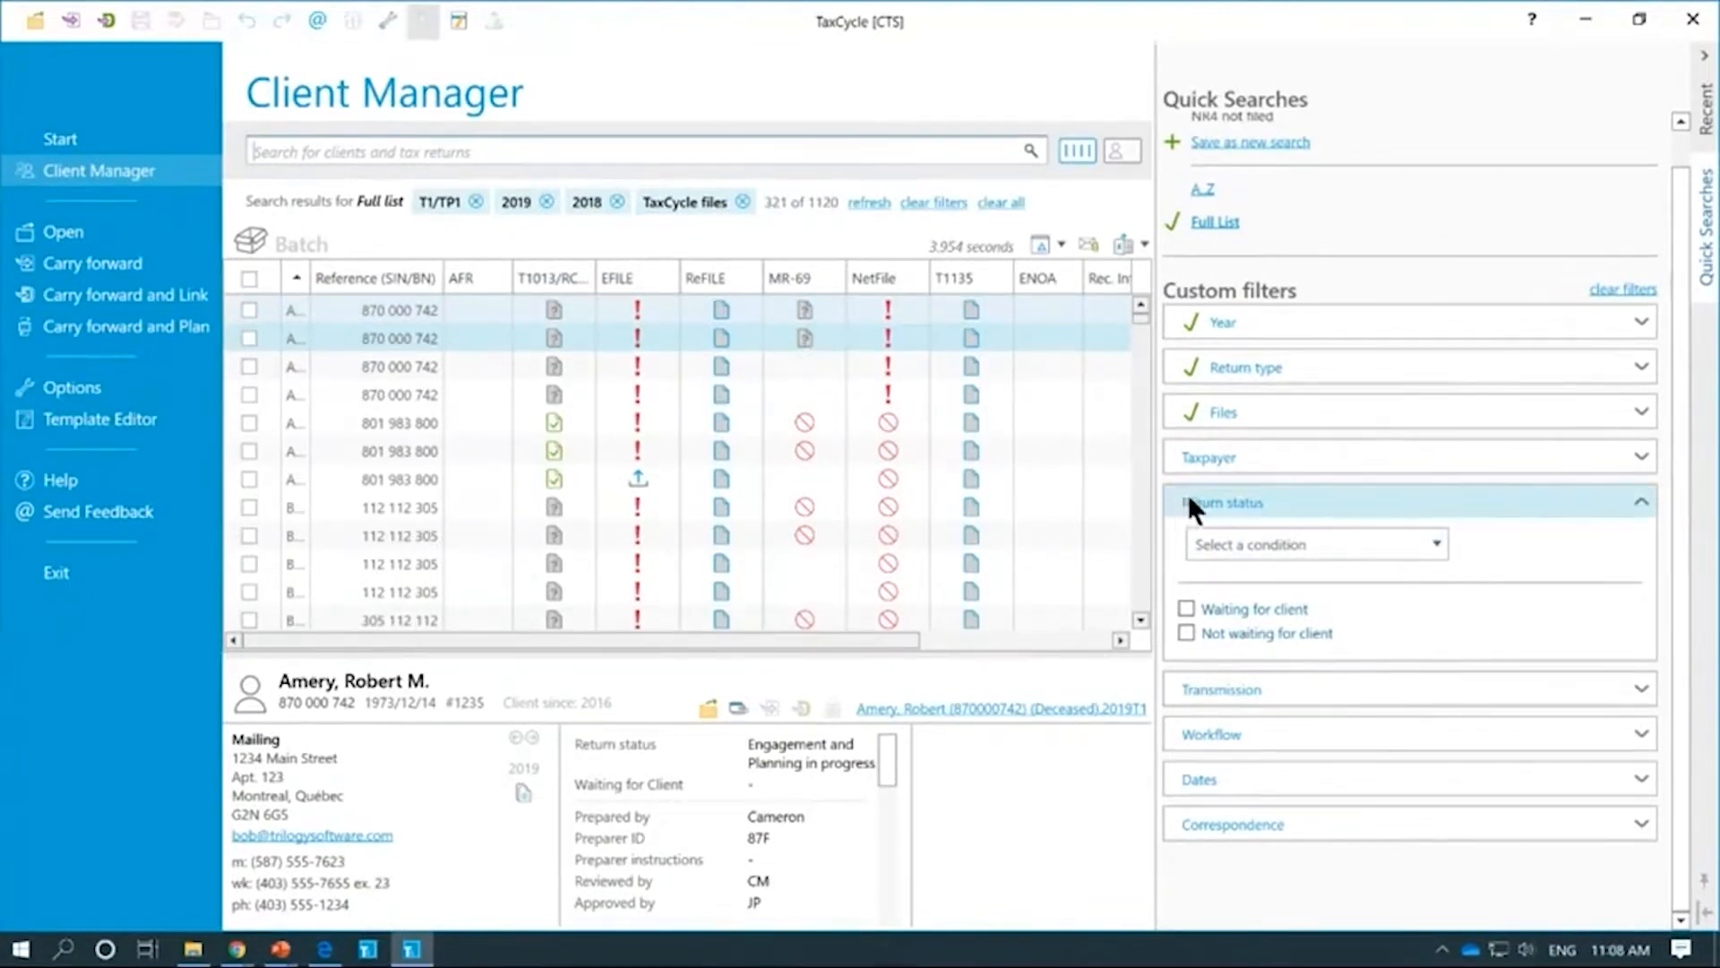
click(1287, 498)
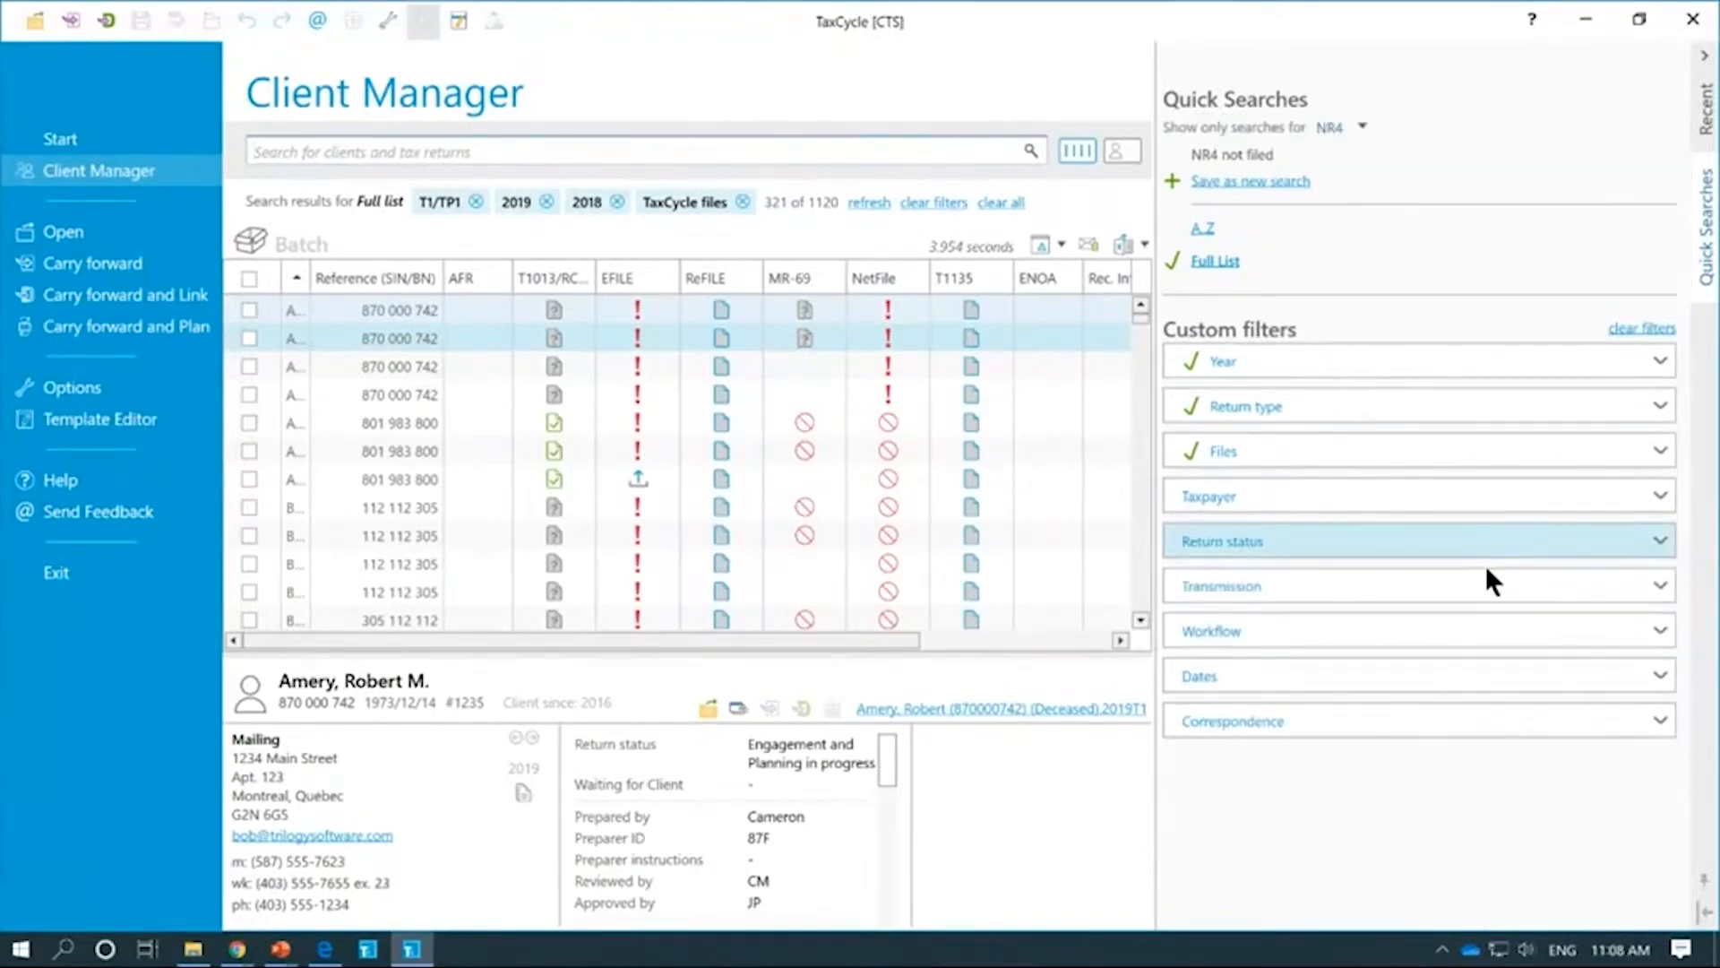
Step: Try a Transmission filter with the condition T1 EFILE set to Ready to file
click(1484, 584)
click(1437, 634)
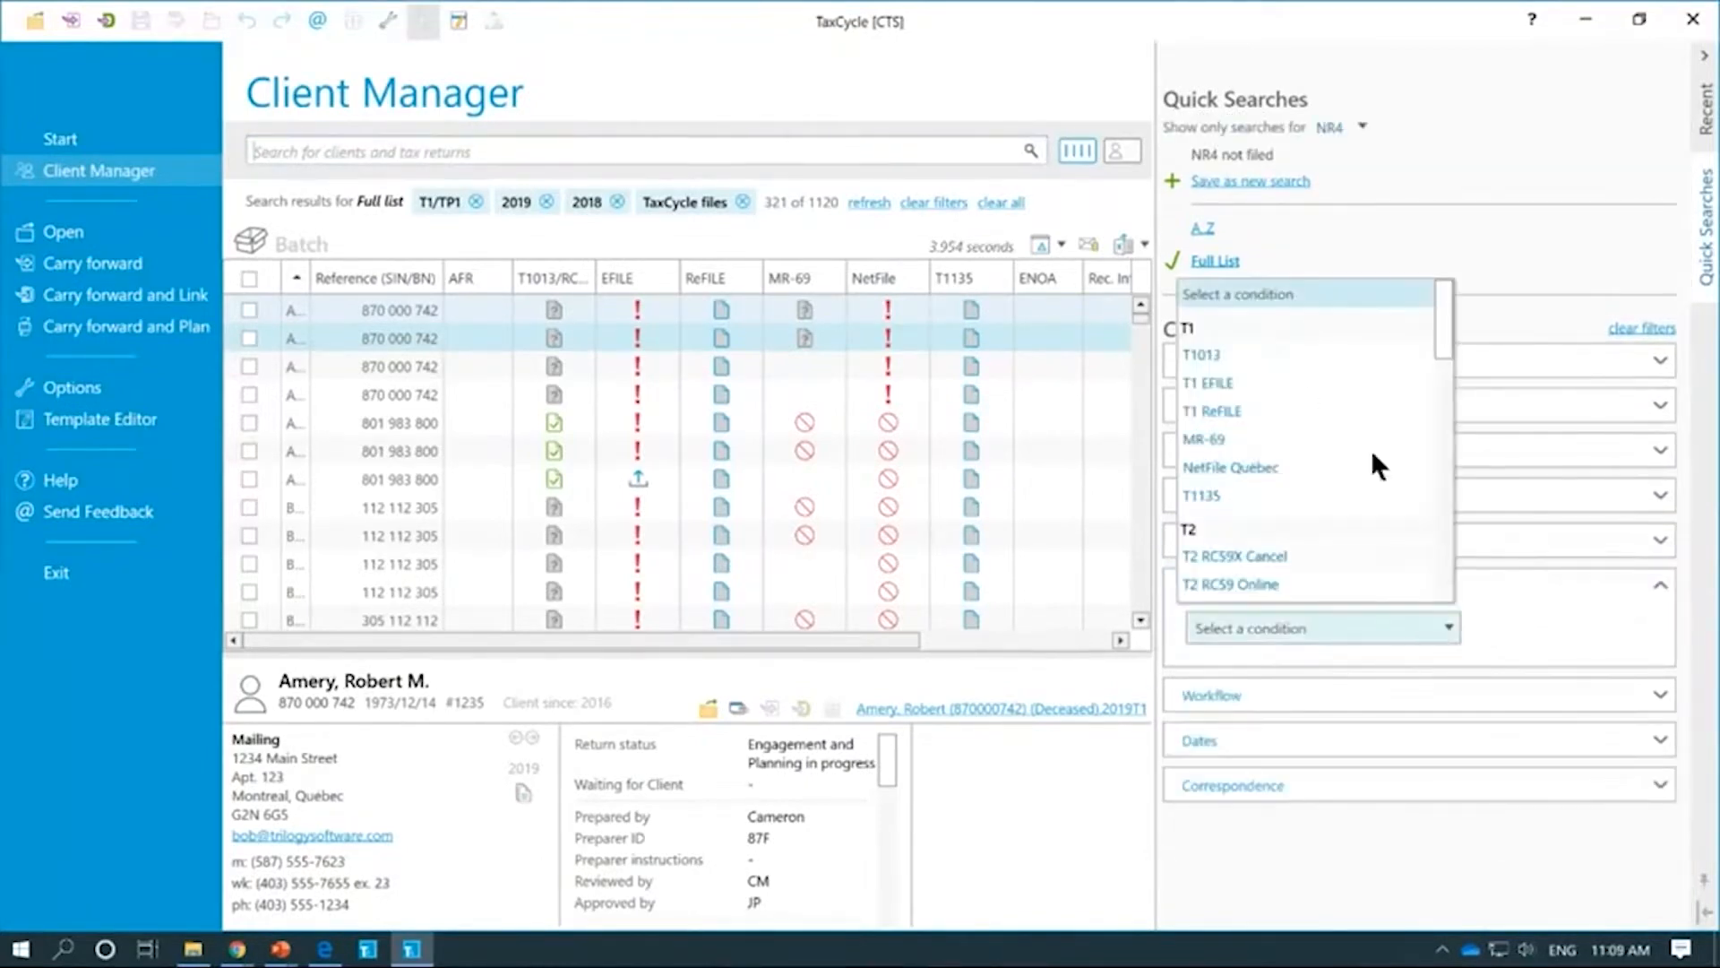
click(1257, 378)
click(1547, 629)
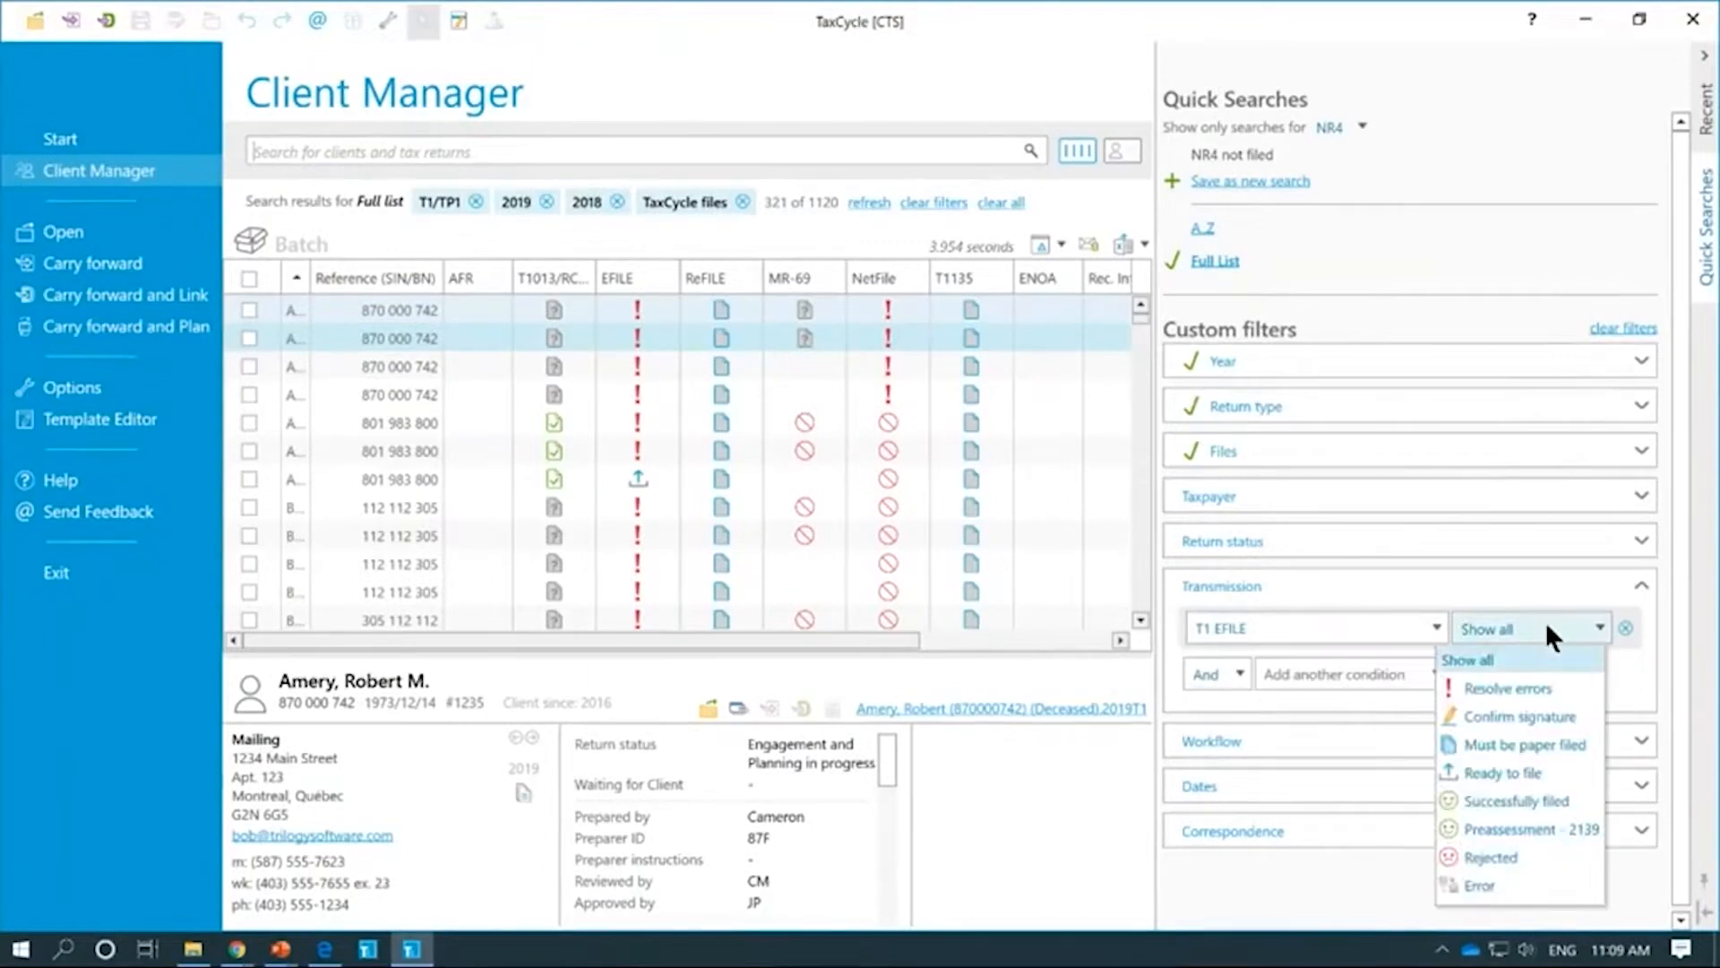
click(1520, 767)
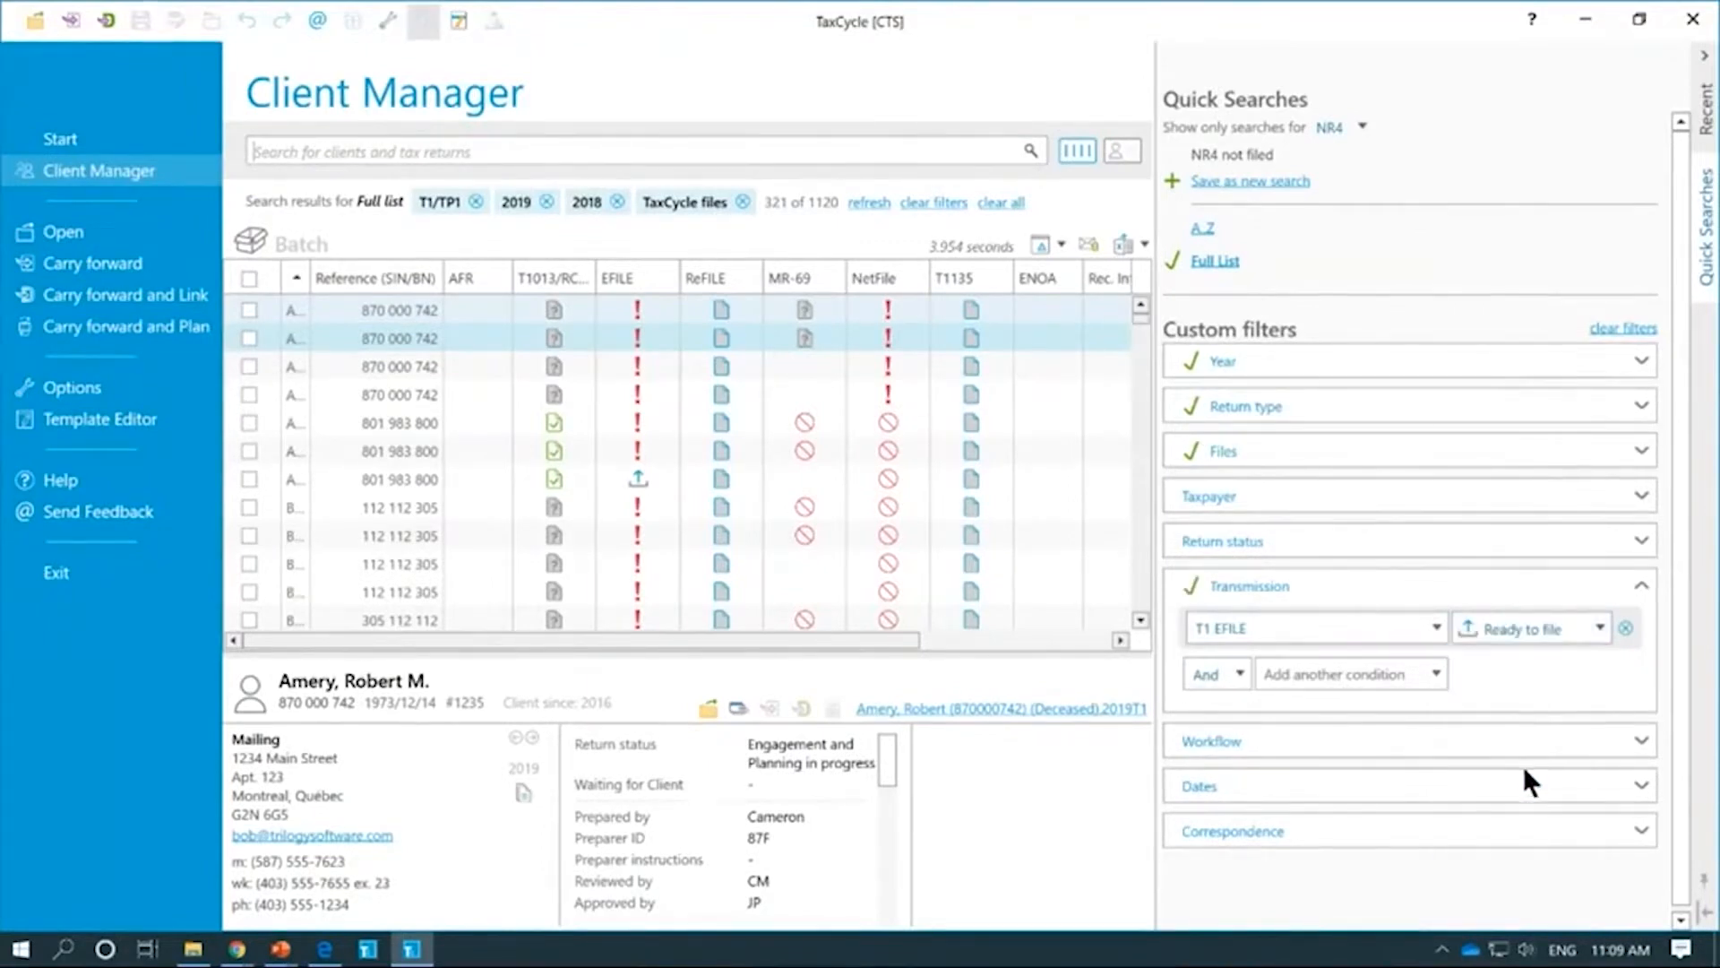
Step: Add an alternative Transmission condition joined with Or, with T1 EFILE set to Confirm signature
click(1227, 677)
click(1190, 762)
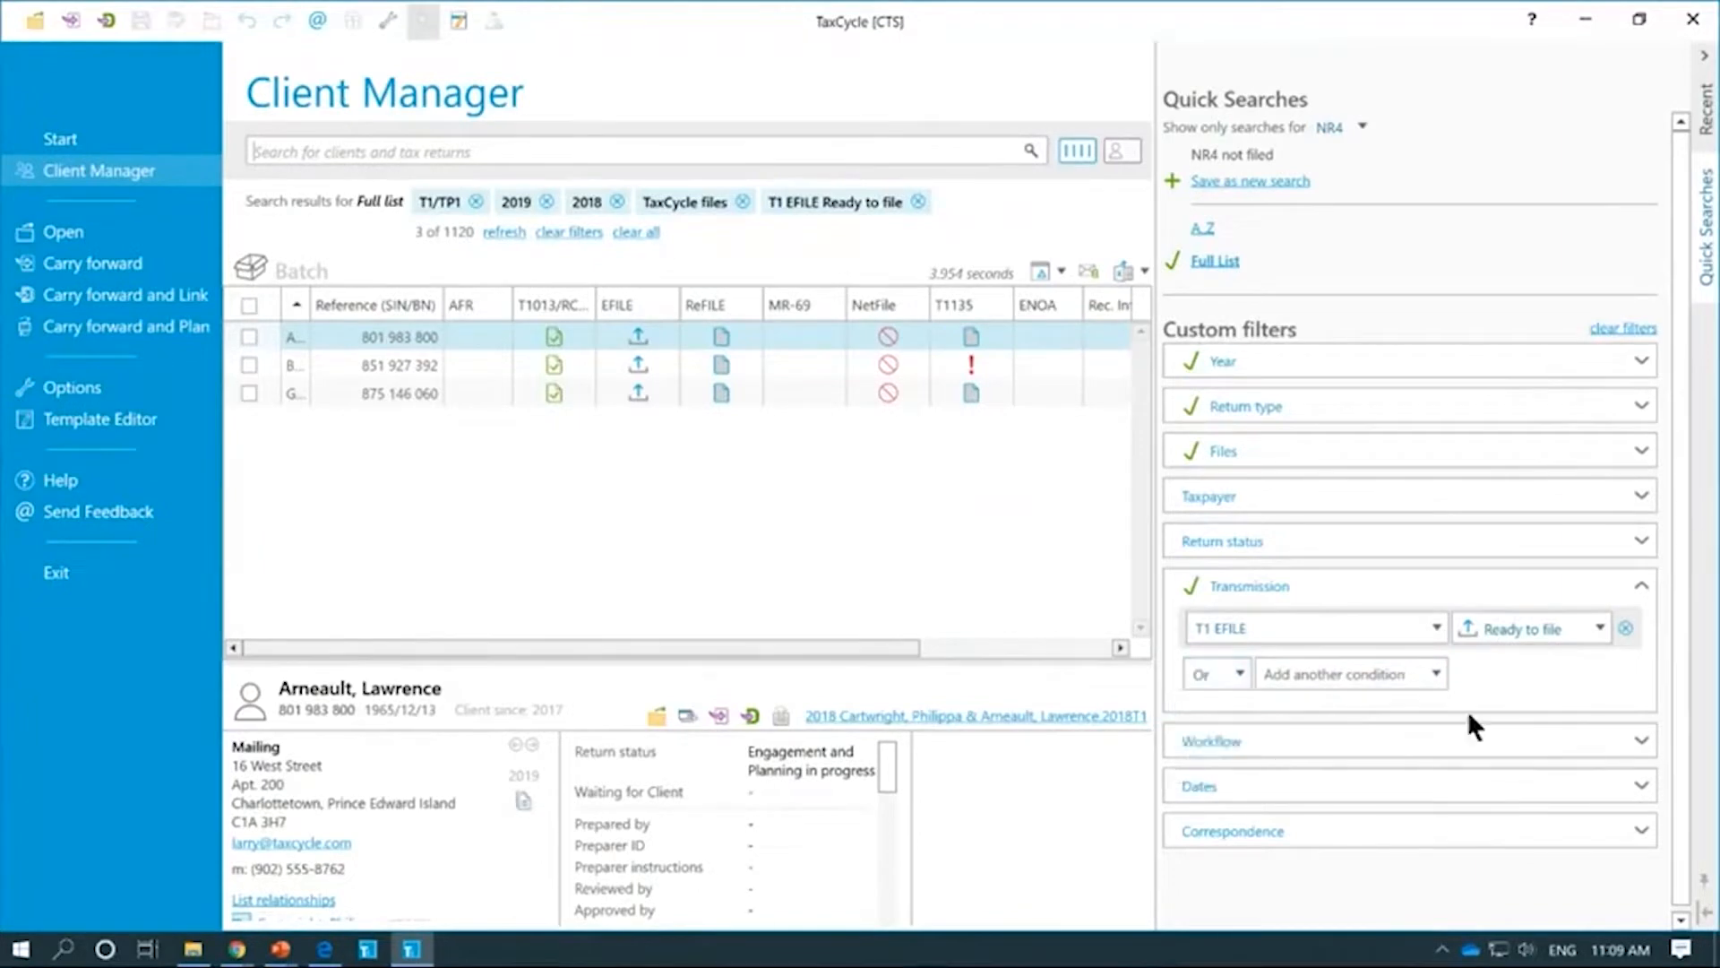
click(1425, 671)
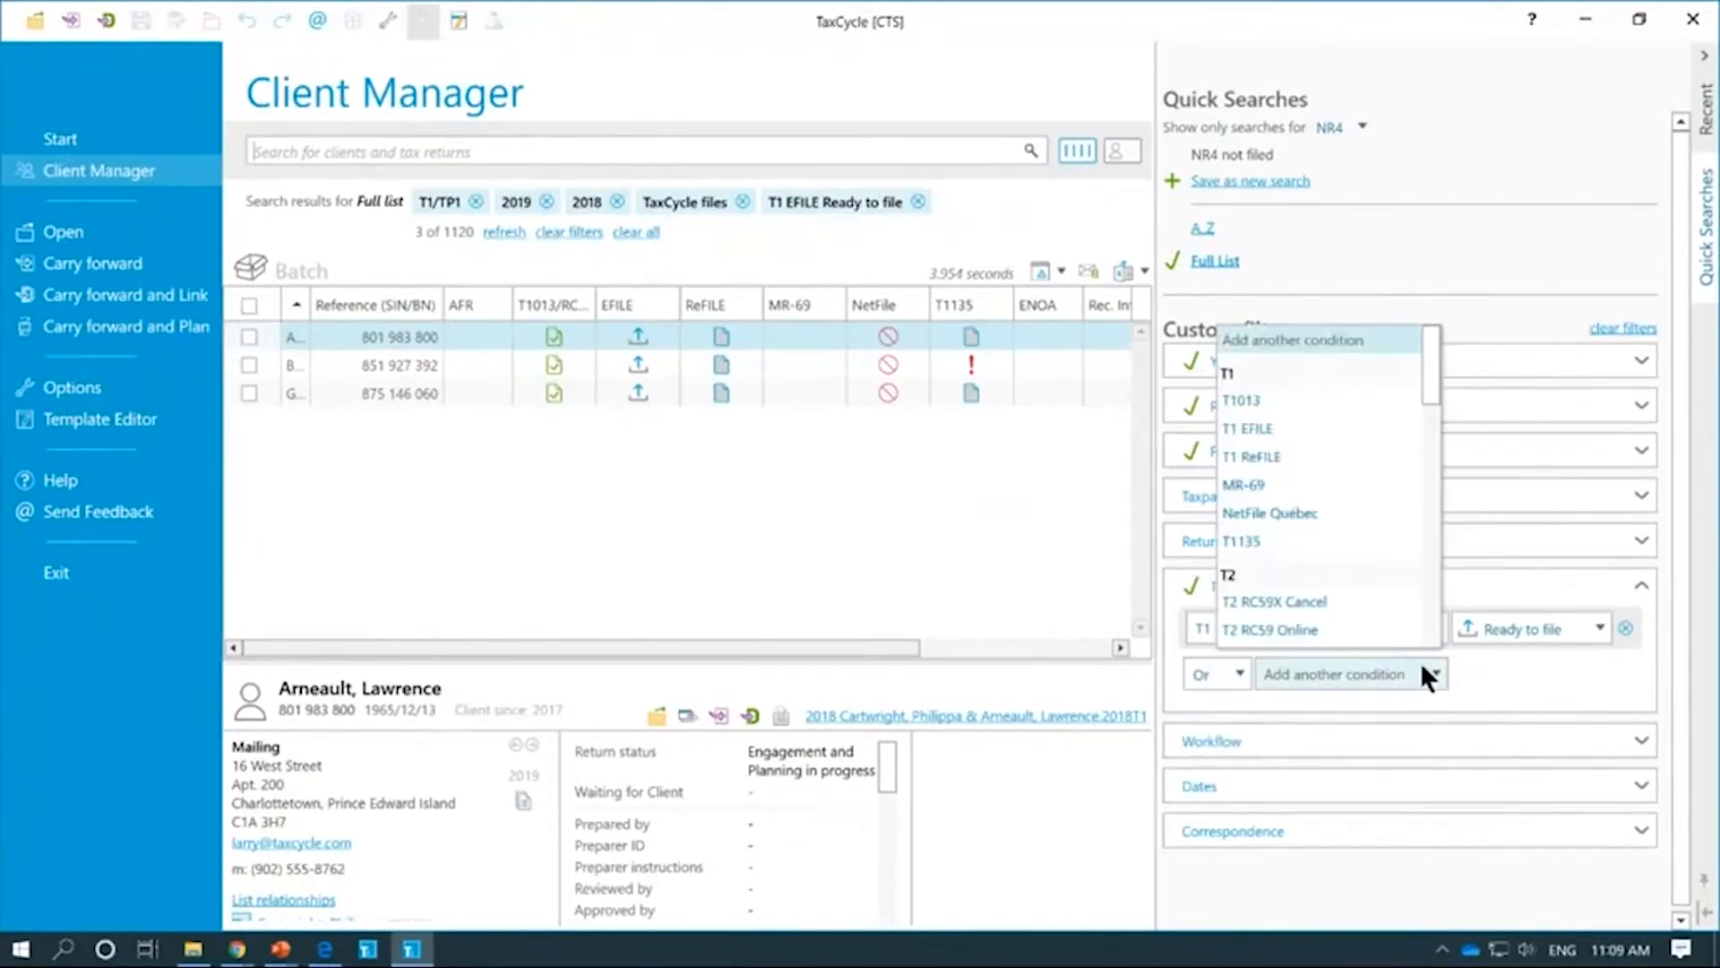
scroll(1365, 595, down, 1)
click(1283, 405)
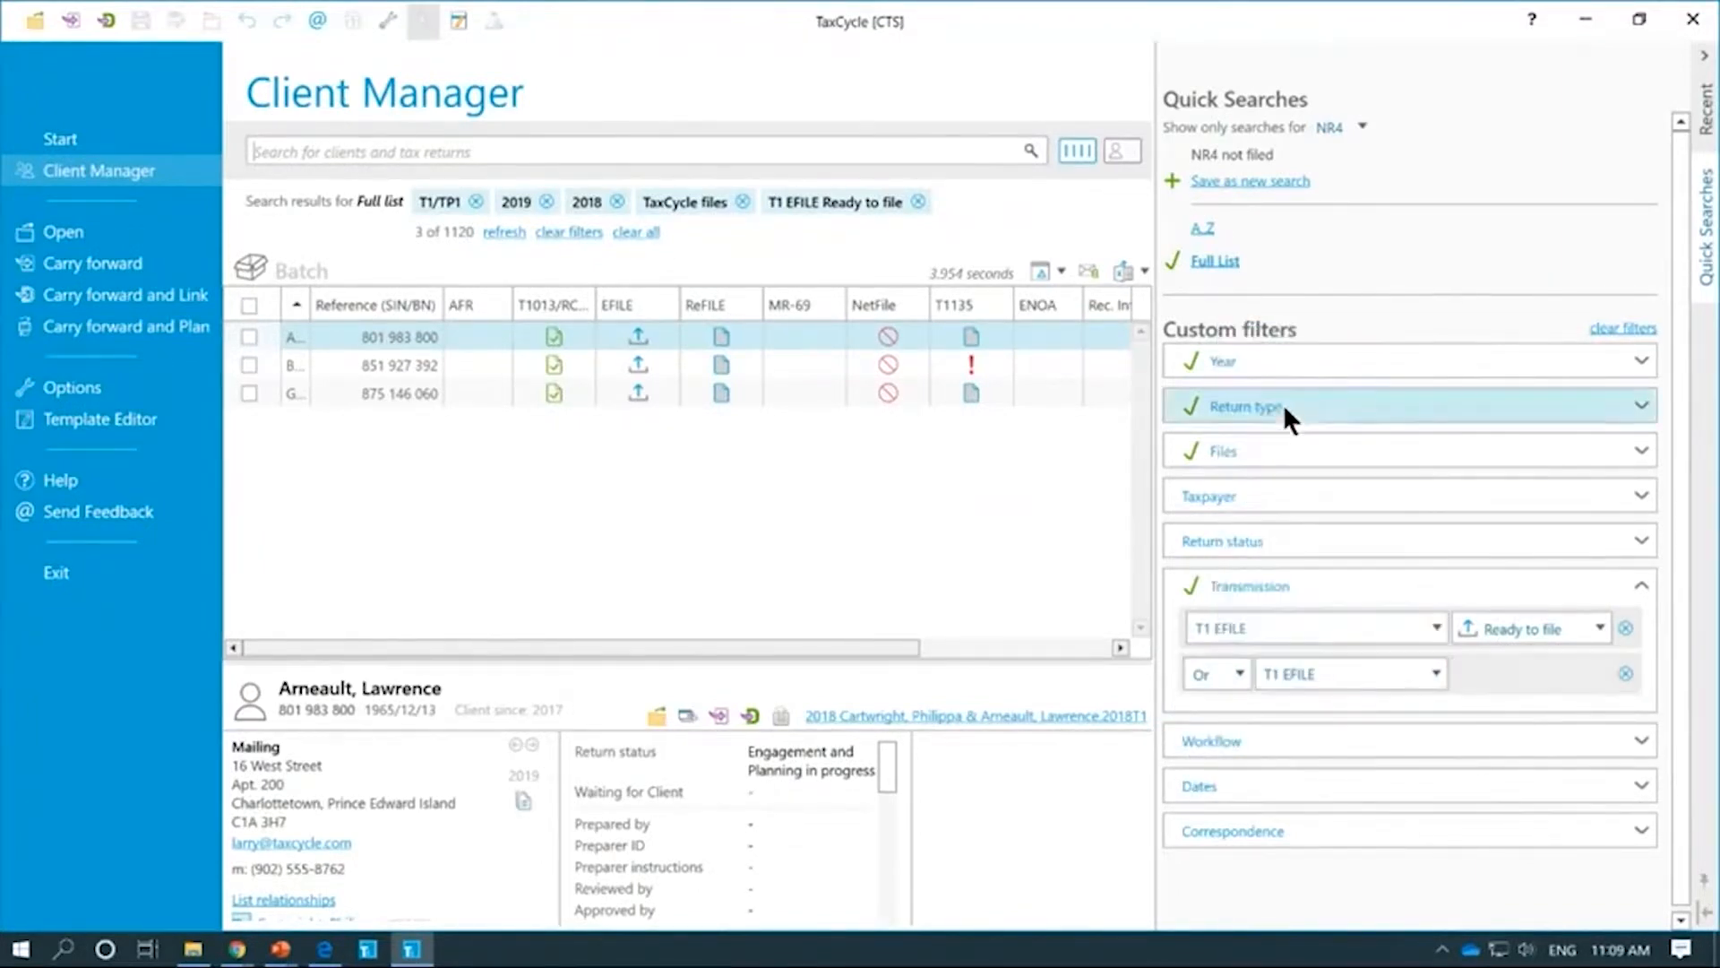
click(1527, 674)
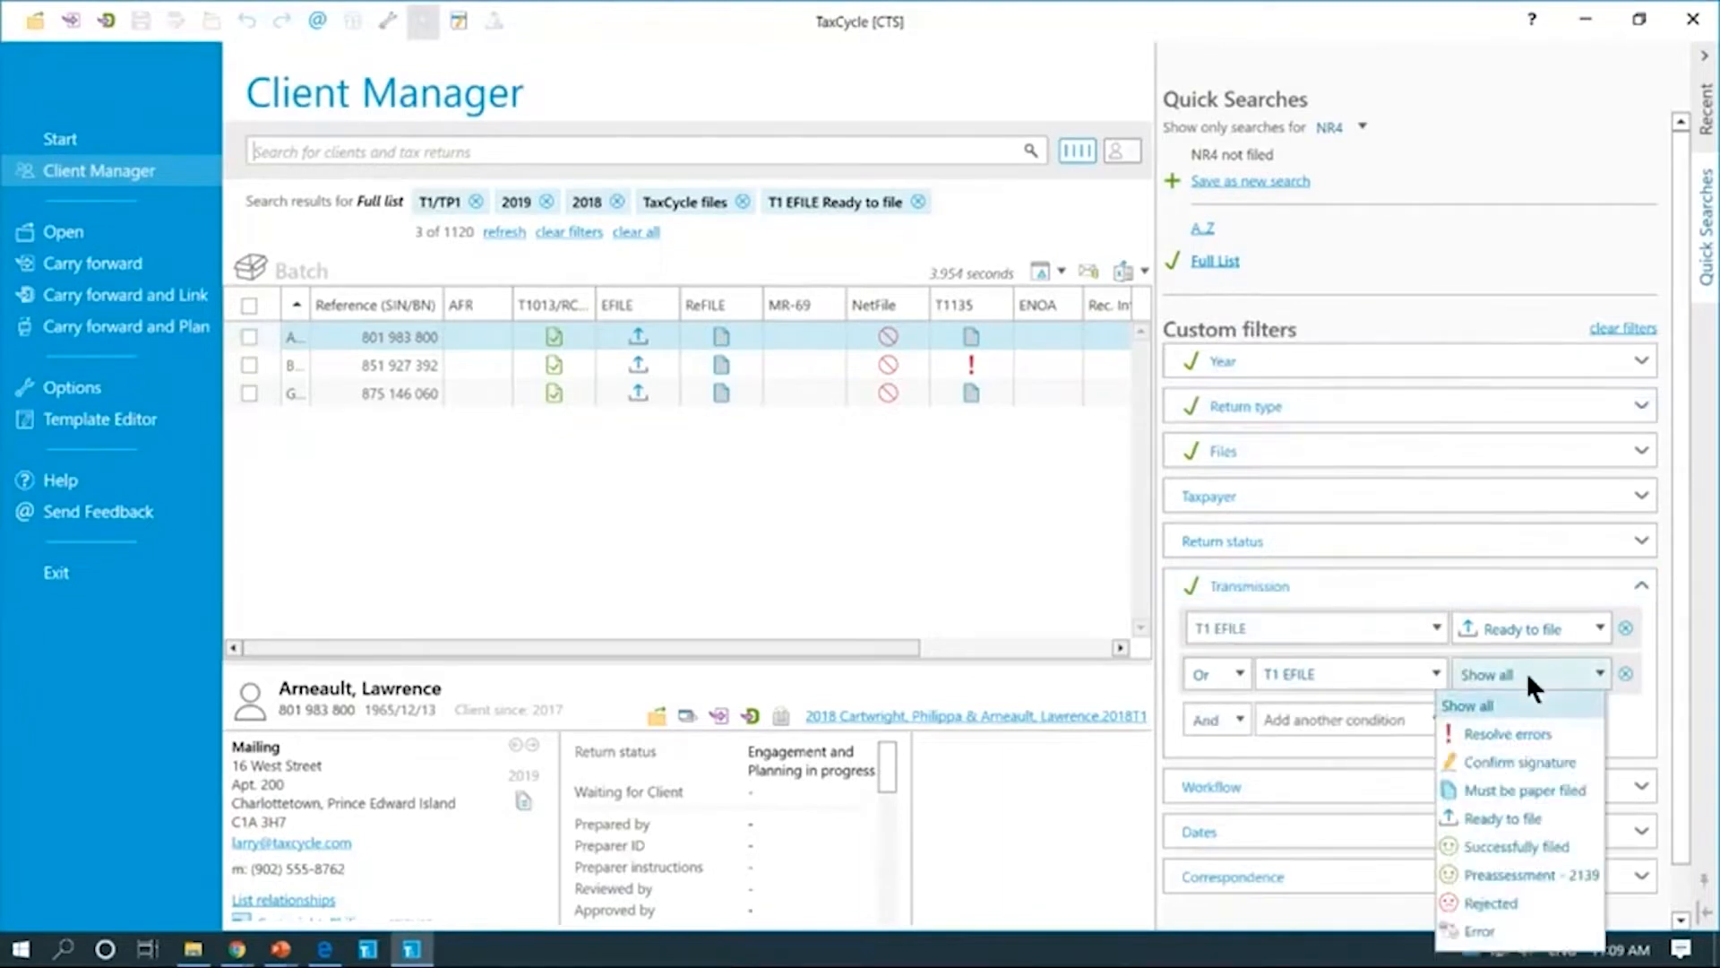
click(1508, 757)
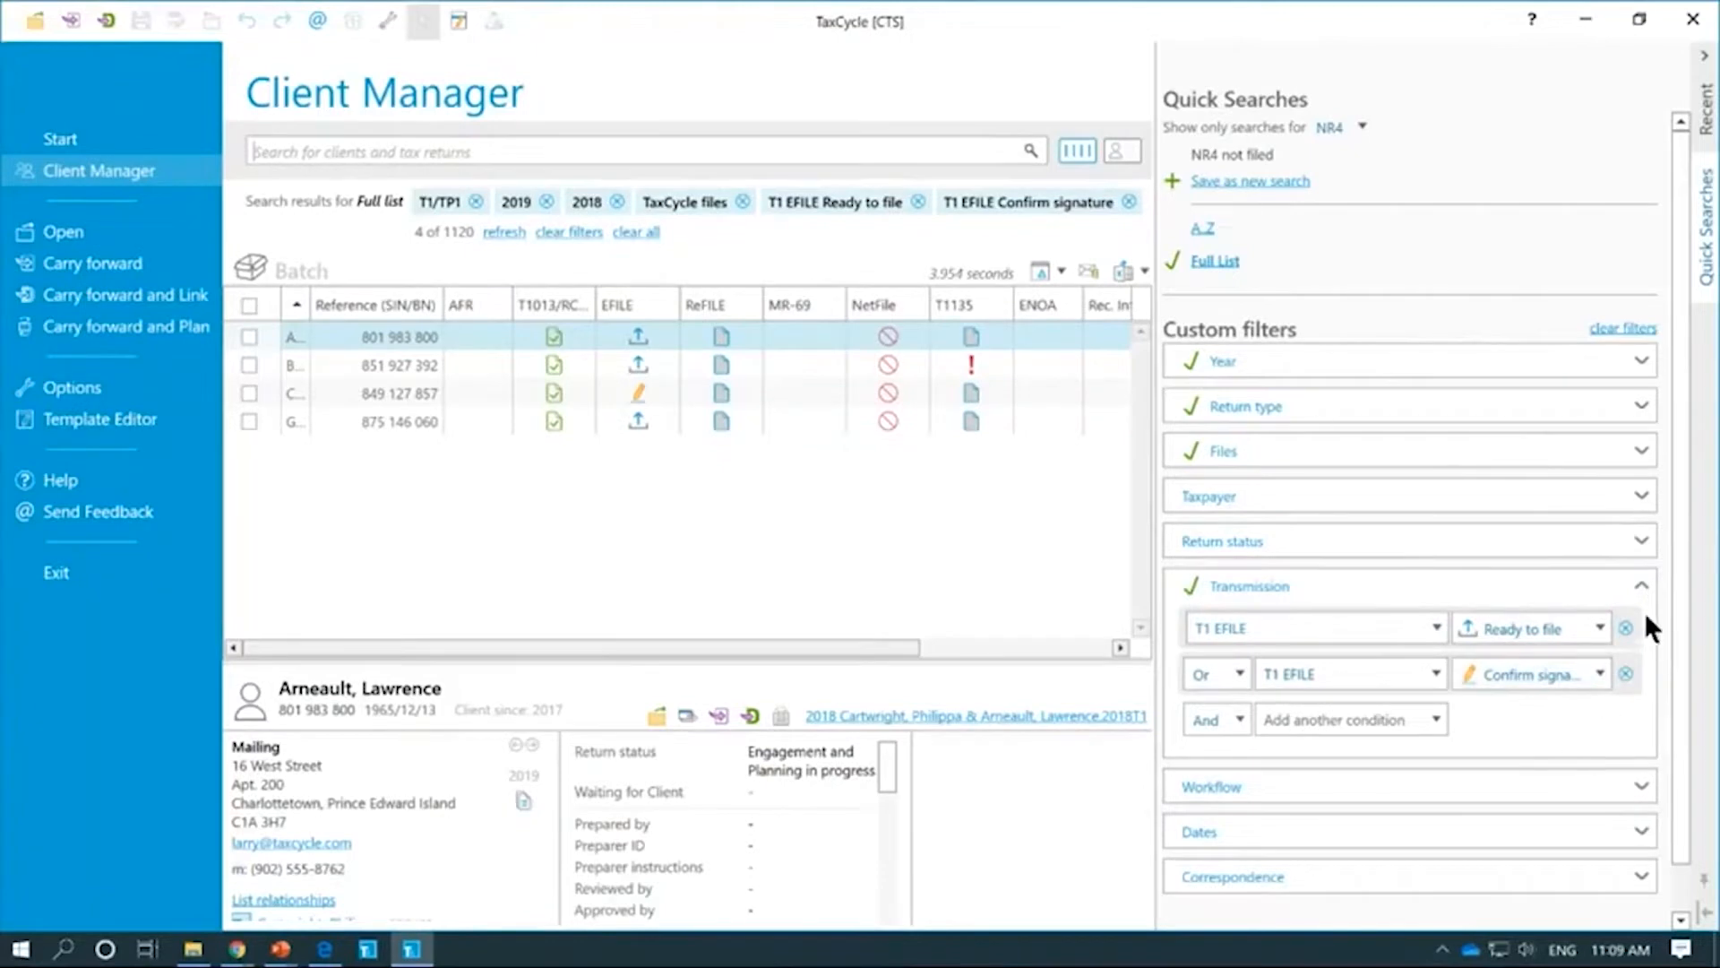
Step: Remove both T1 EFILE conditions from the Transmission filter and collapse the section
click(1628, 630)
click(1626, 629)
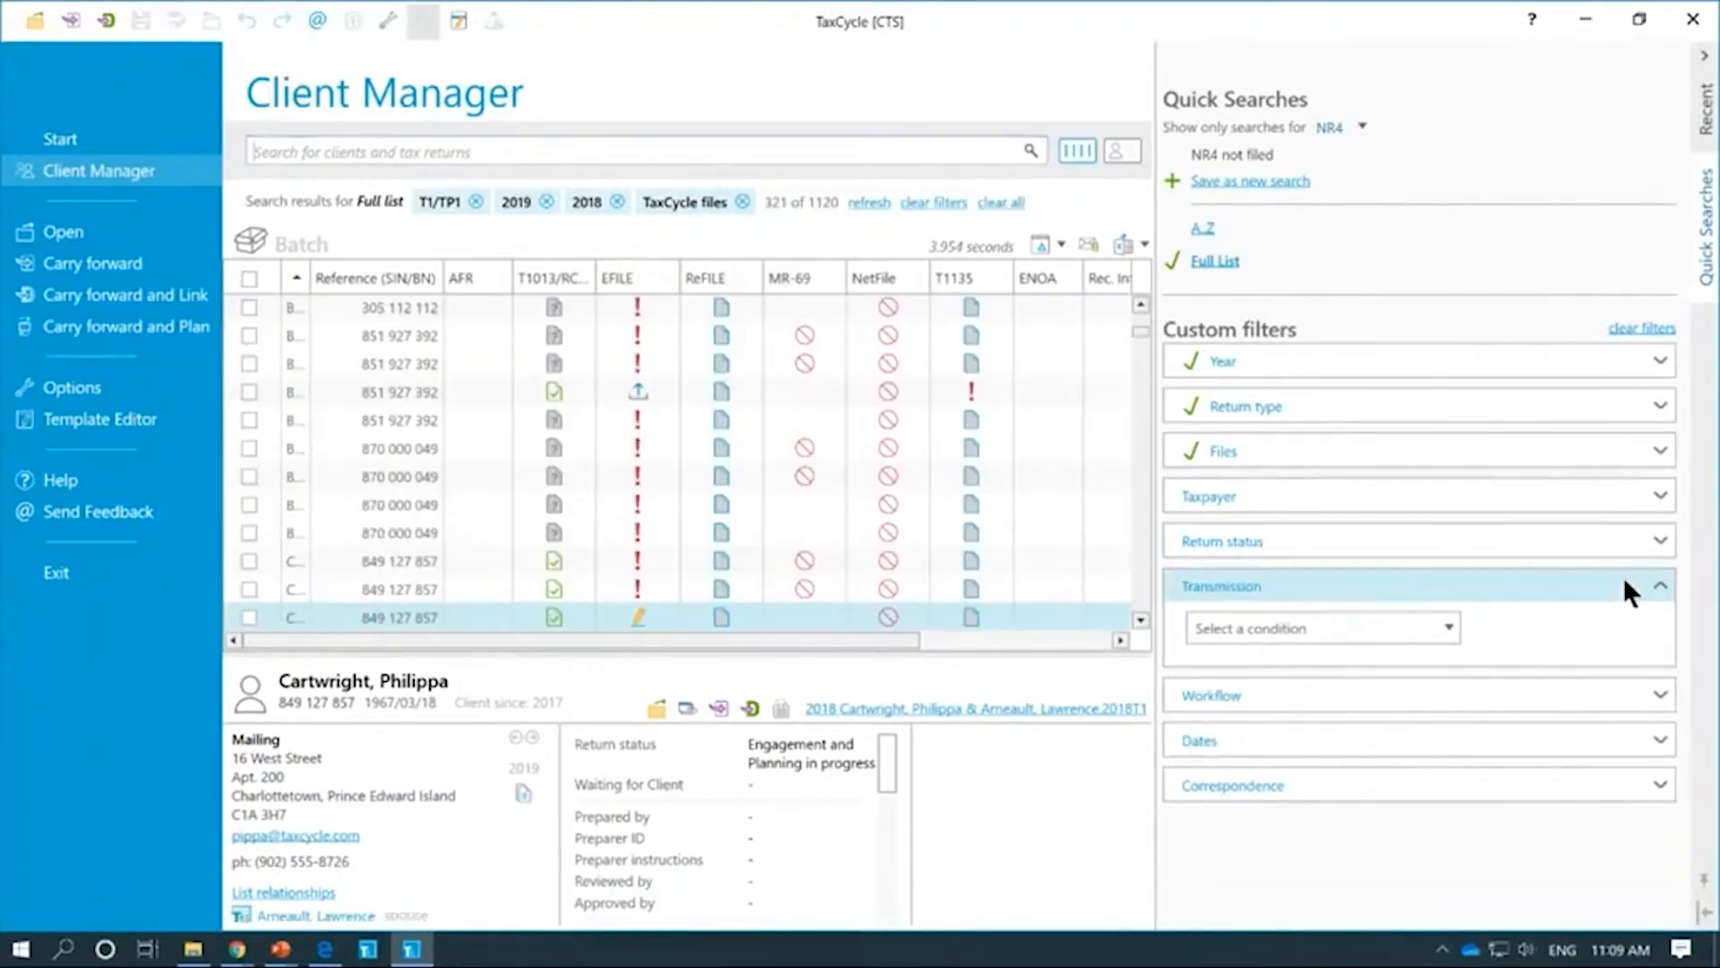
click(1622, 585)
Step: Try a Workflow filter with the condition Client invoice sent set to Yes
click(1327, 631)
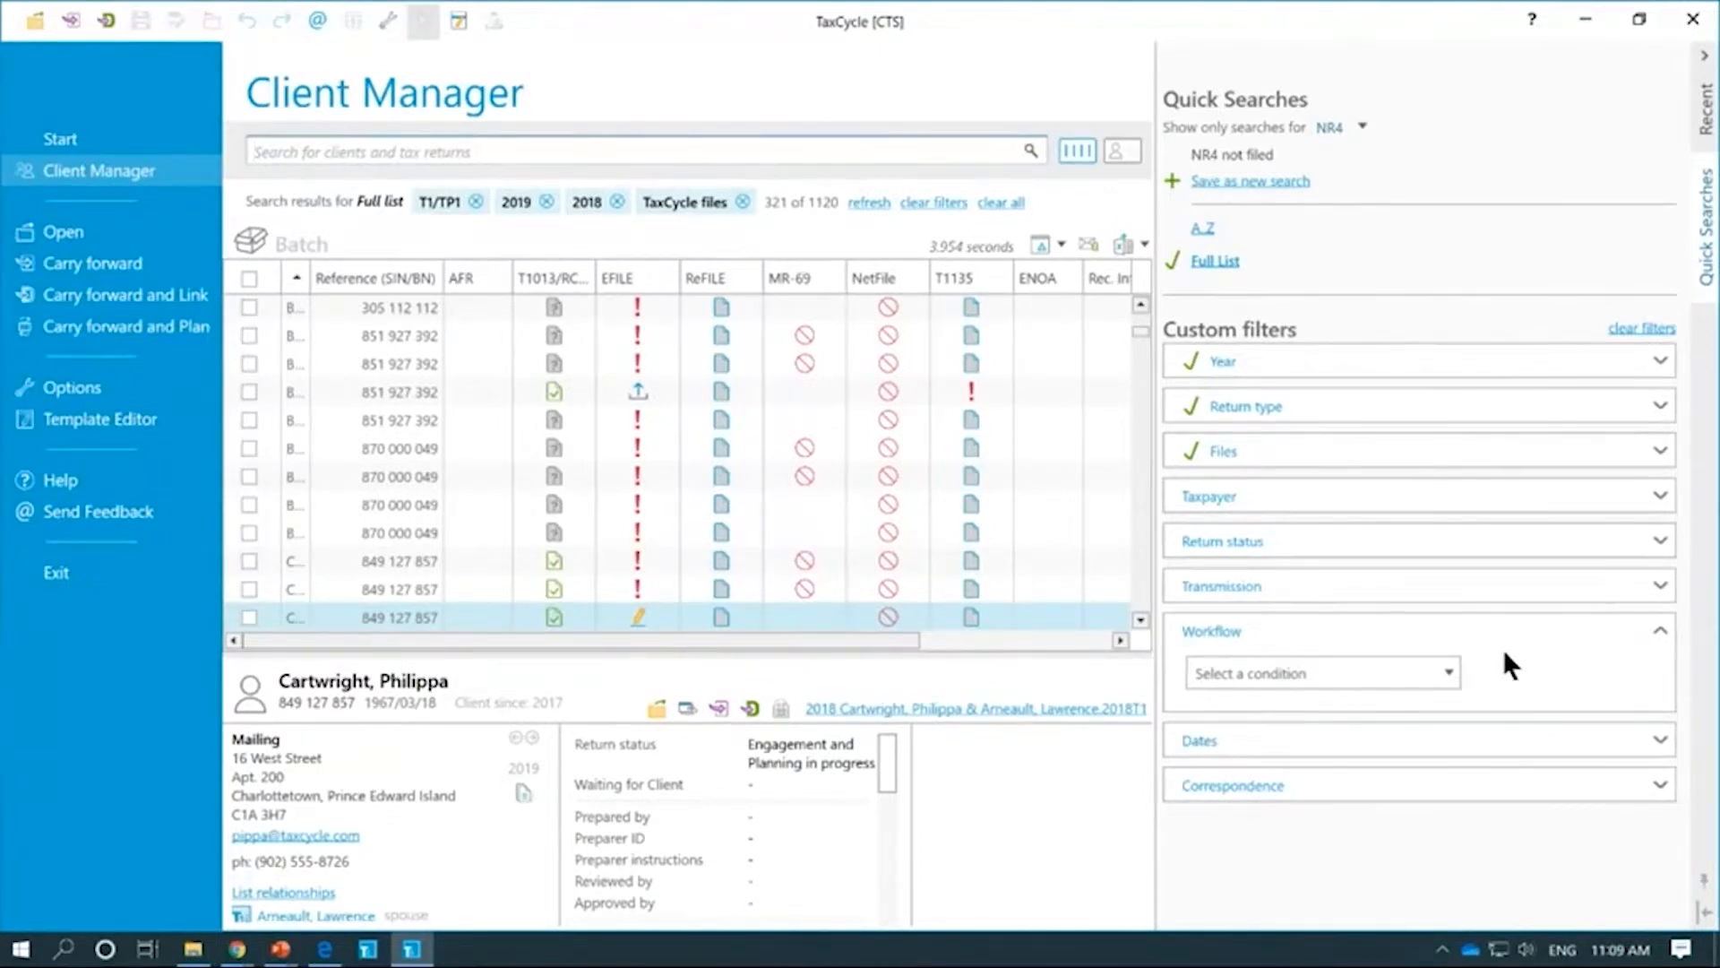
click(1440, 675)
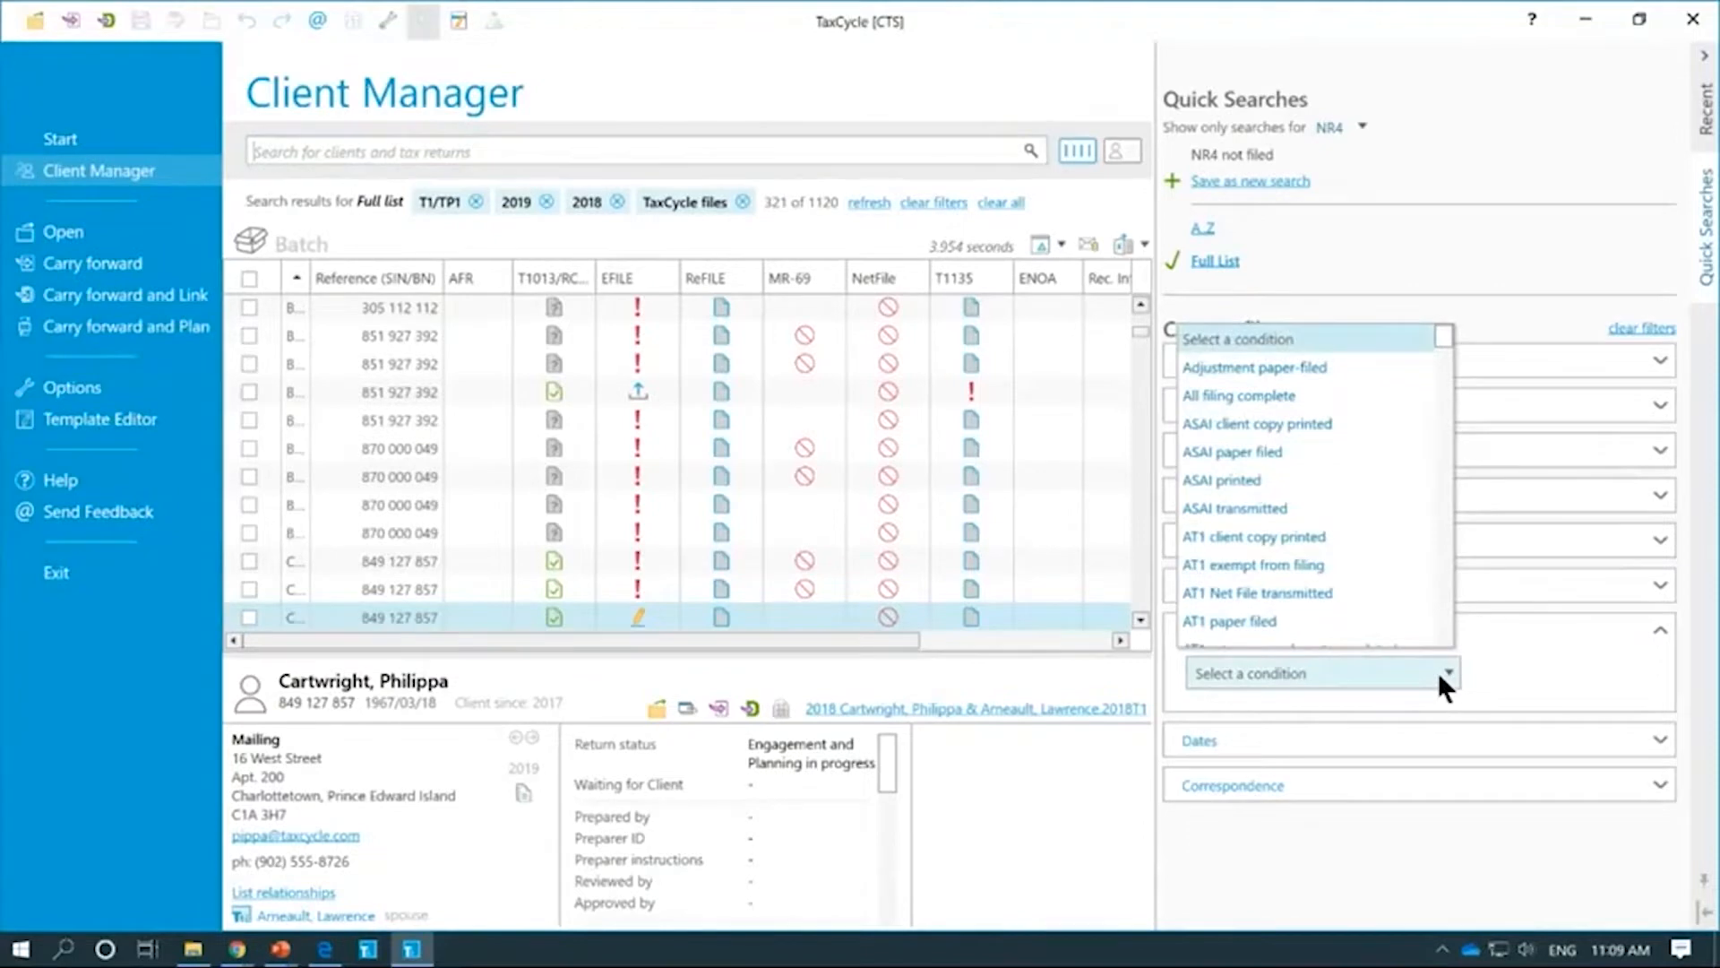
scroll(1350, 473, down, 1)
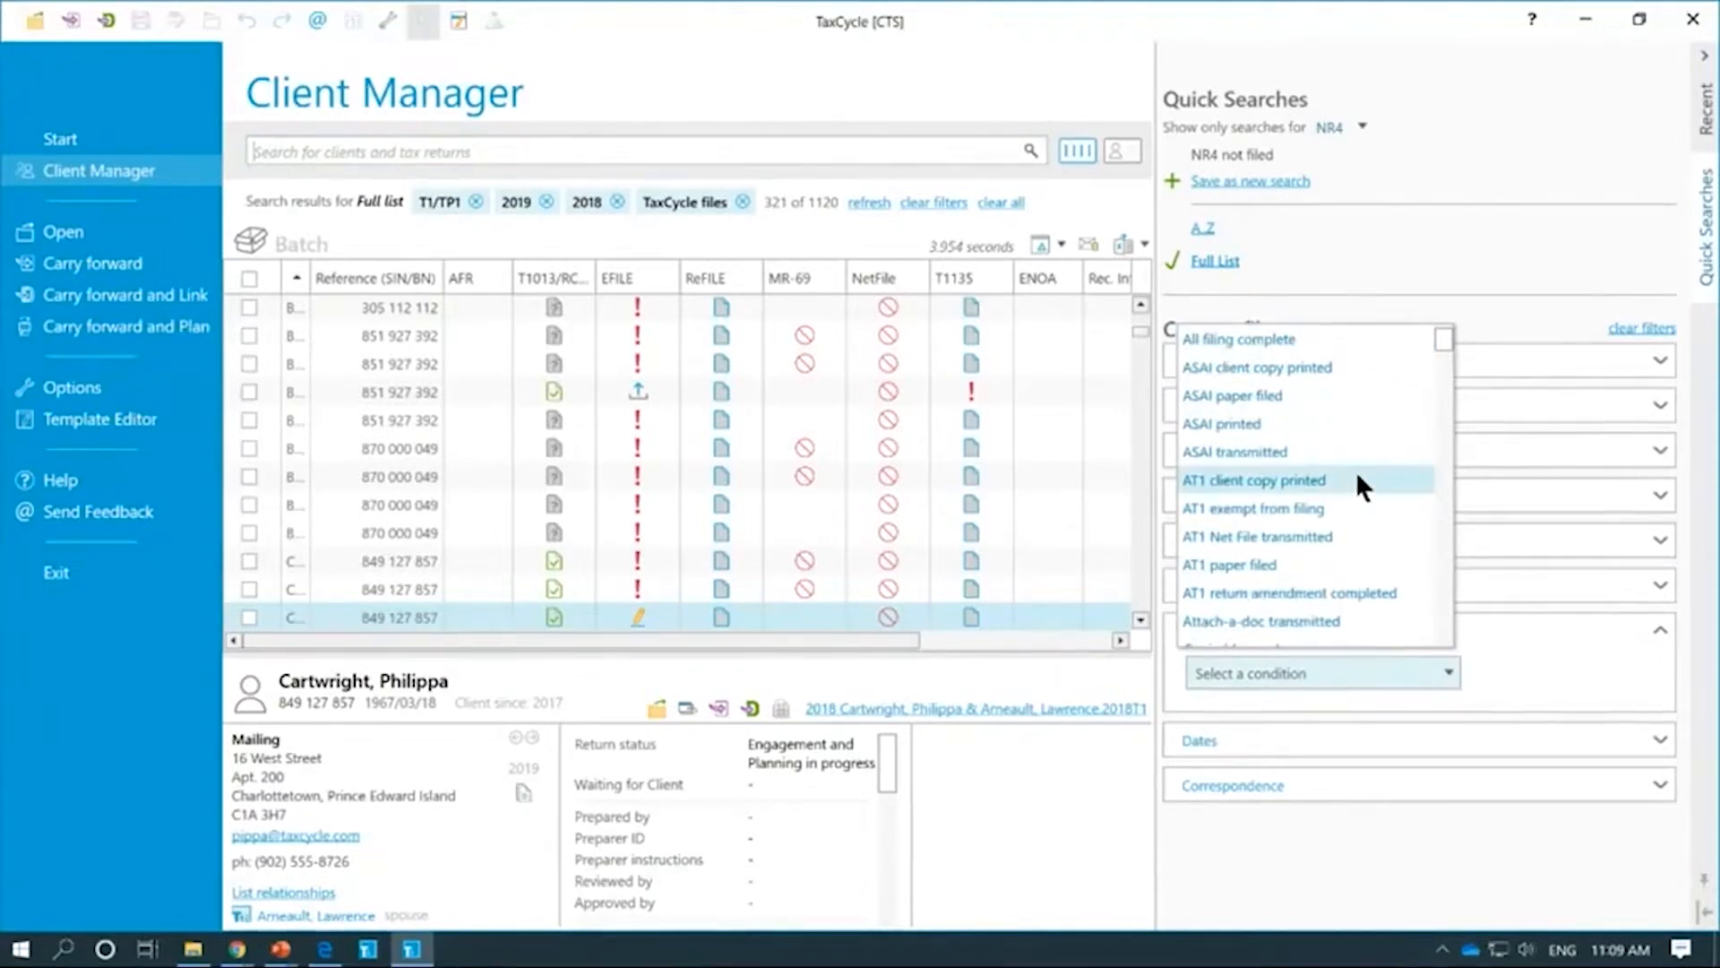
scroll(1362, 479, down, 1)
scroll(1362, 485, down, 1)
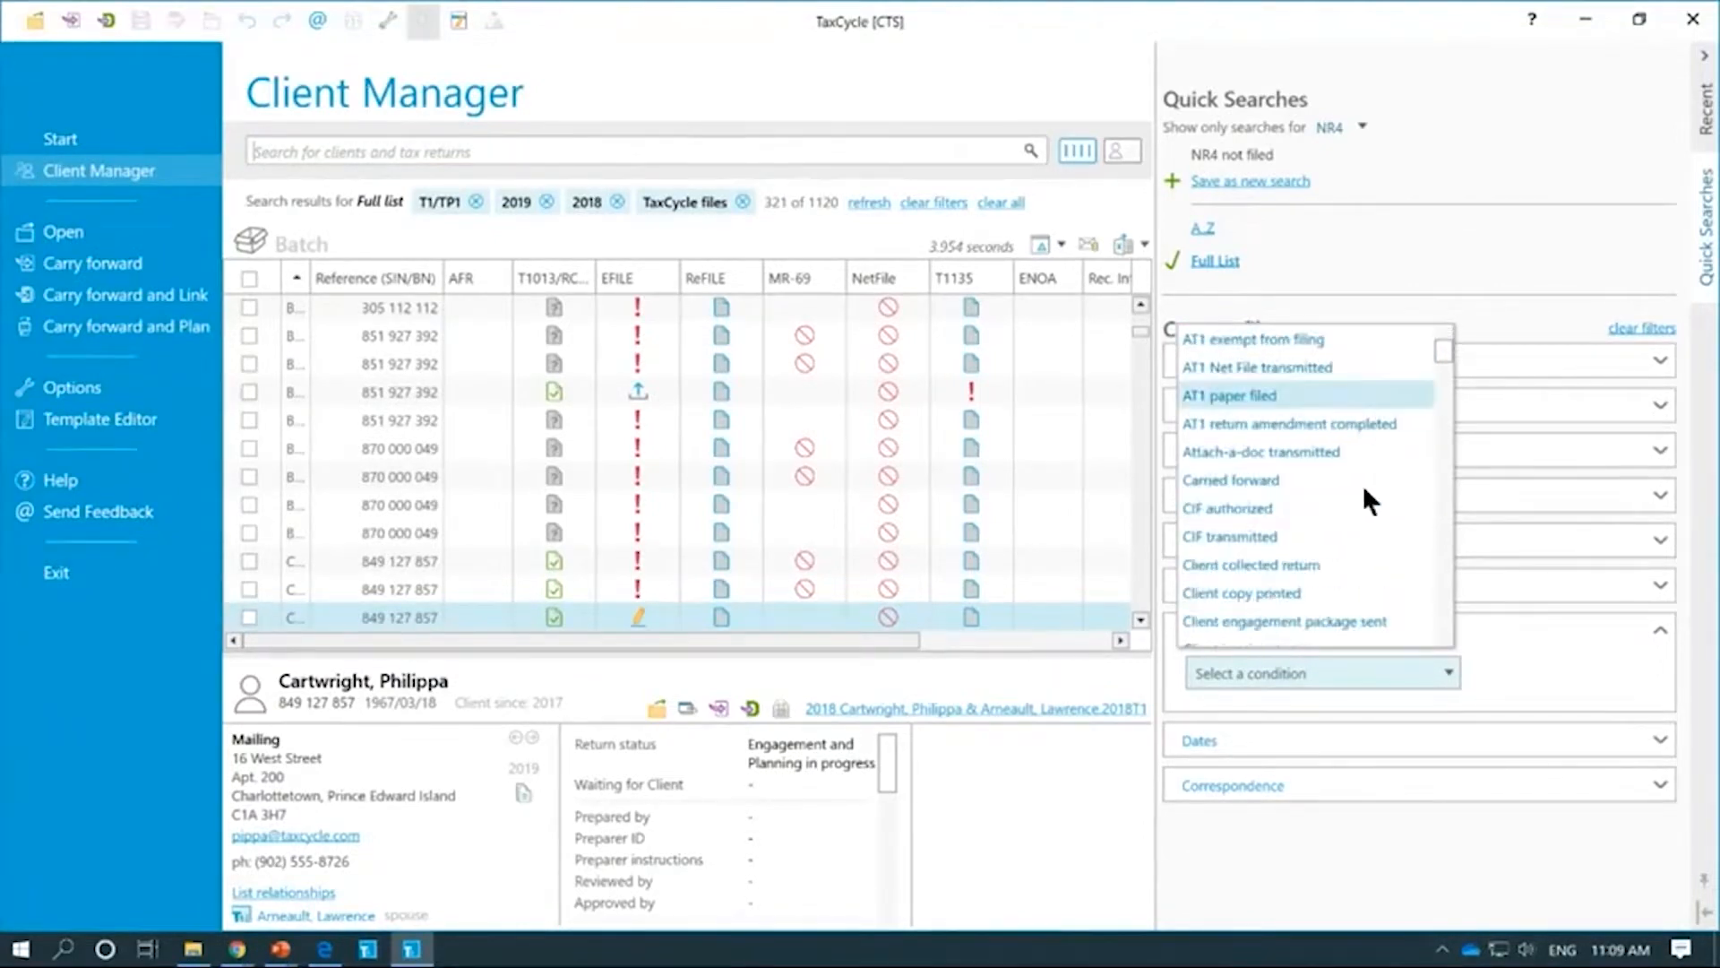
scroll(1380, 564, down, 1)
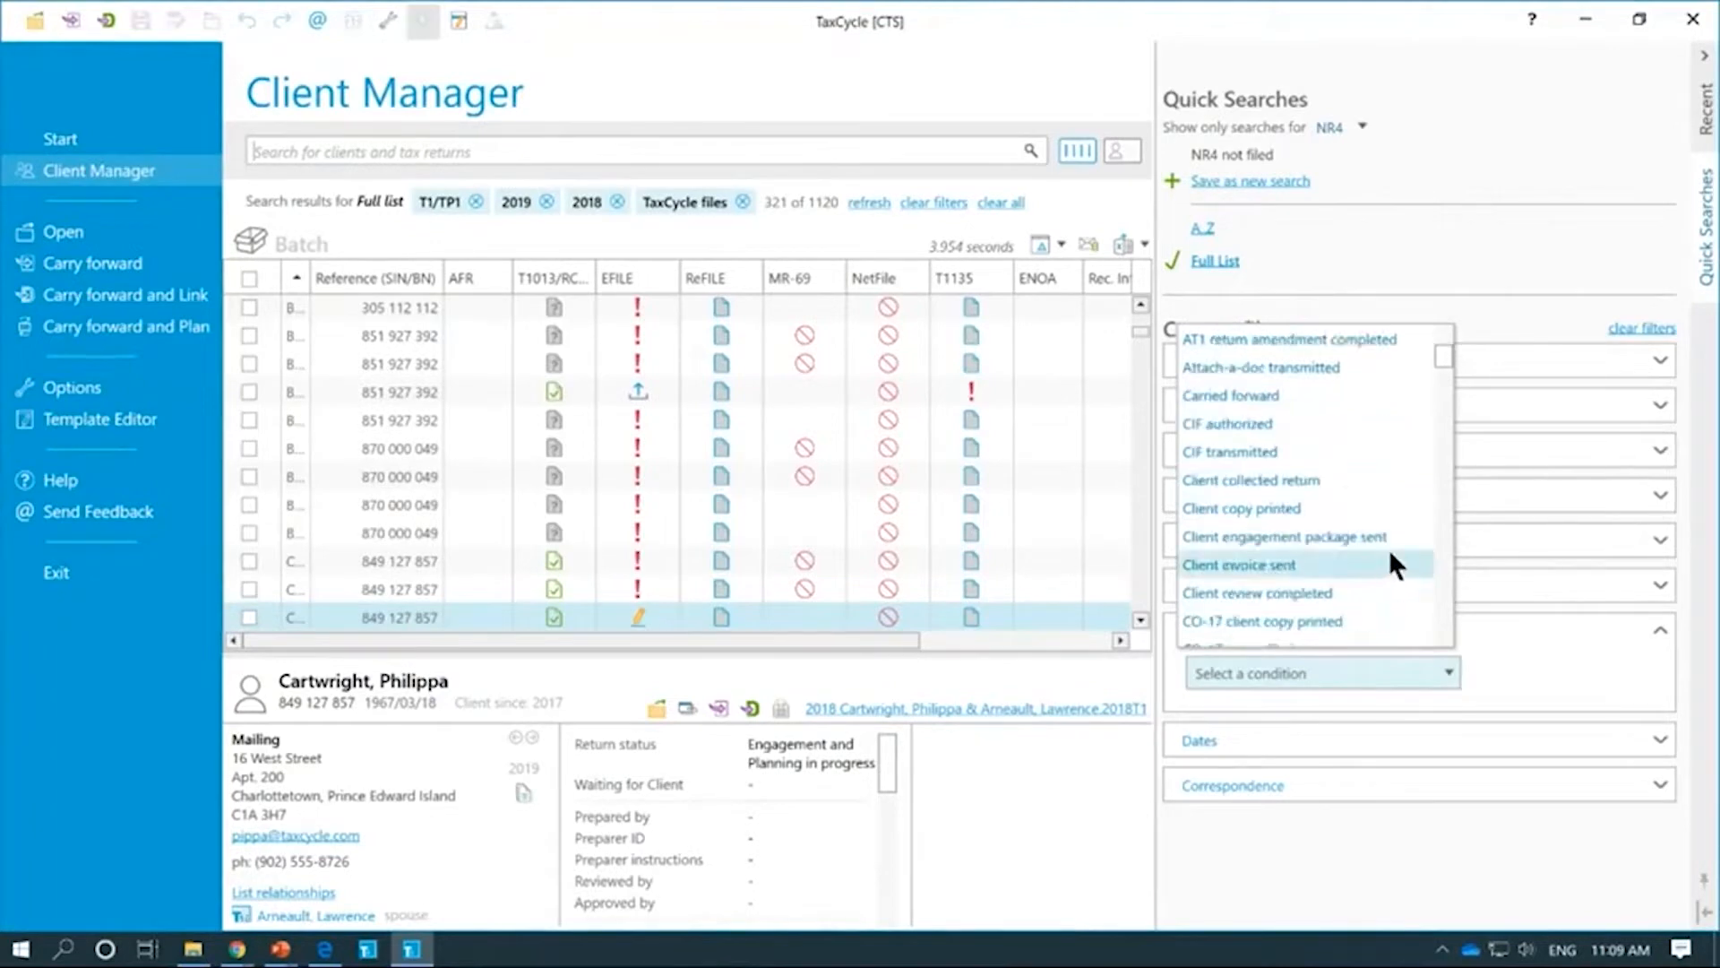
click(1344, 564)
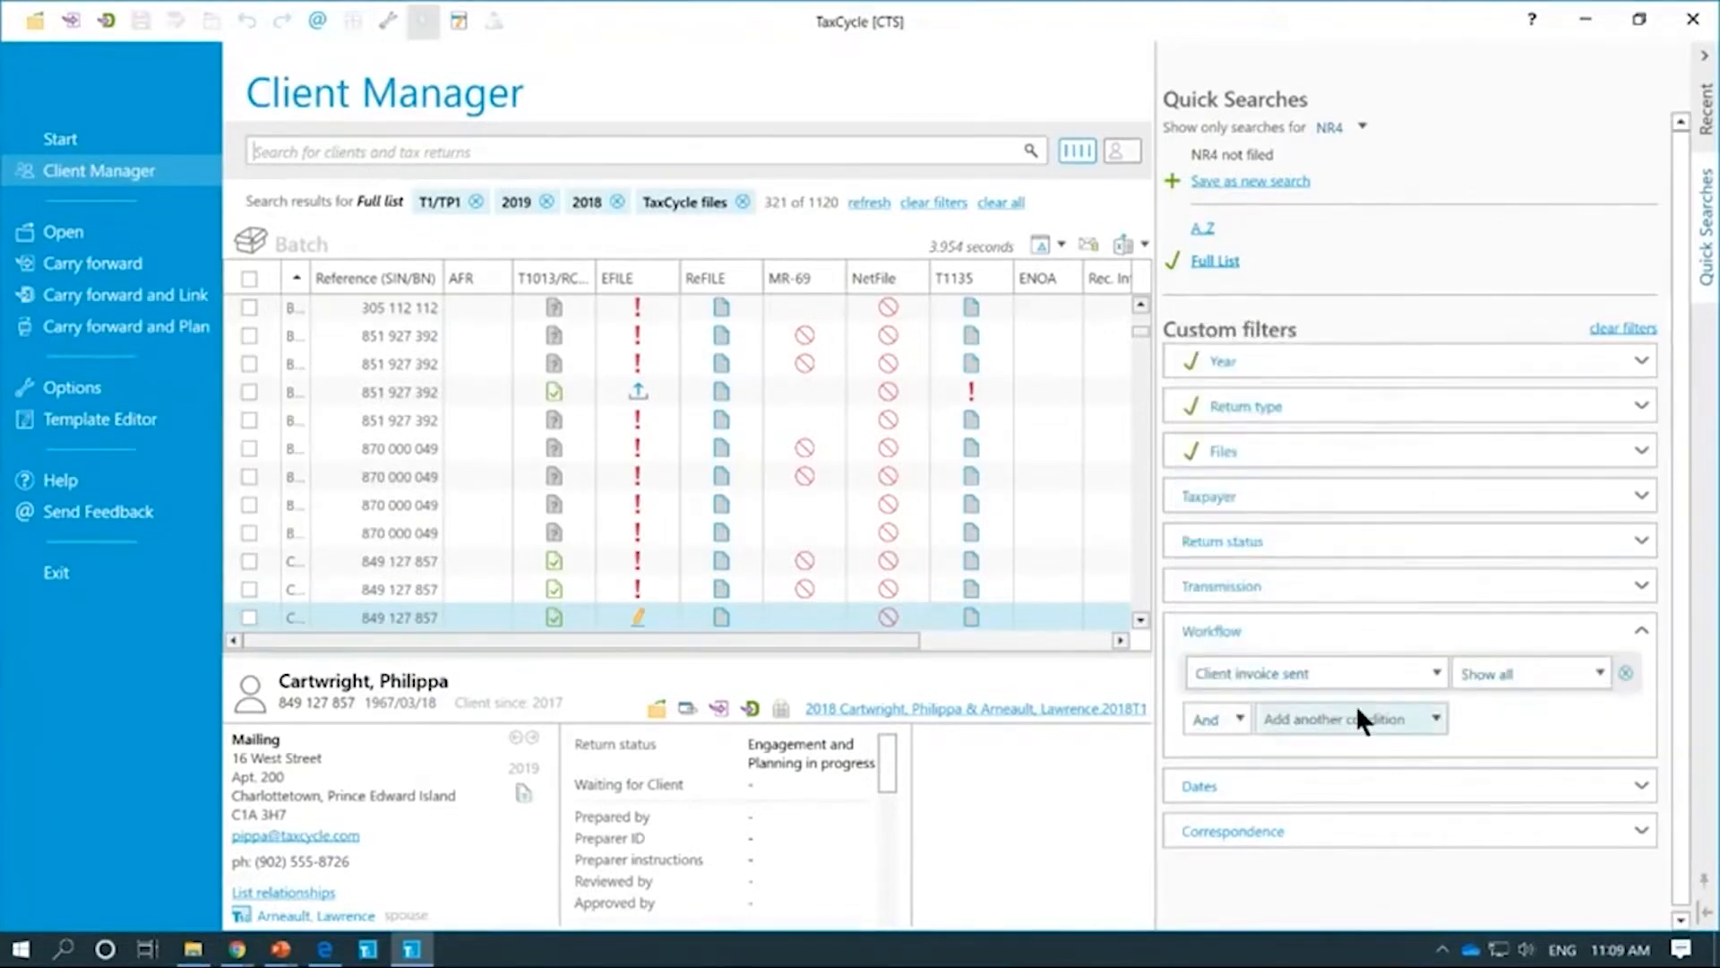
click(1528, 673)
click(1491, 731)
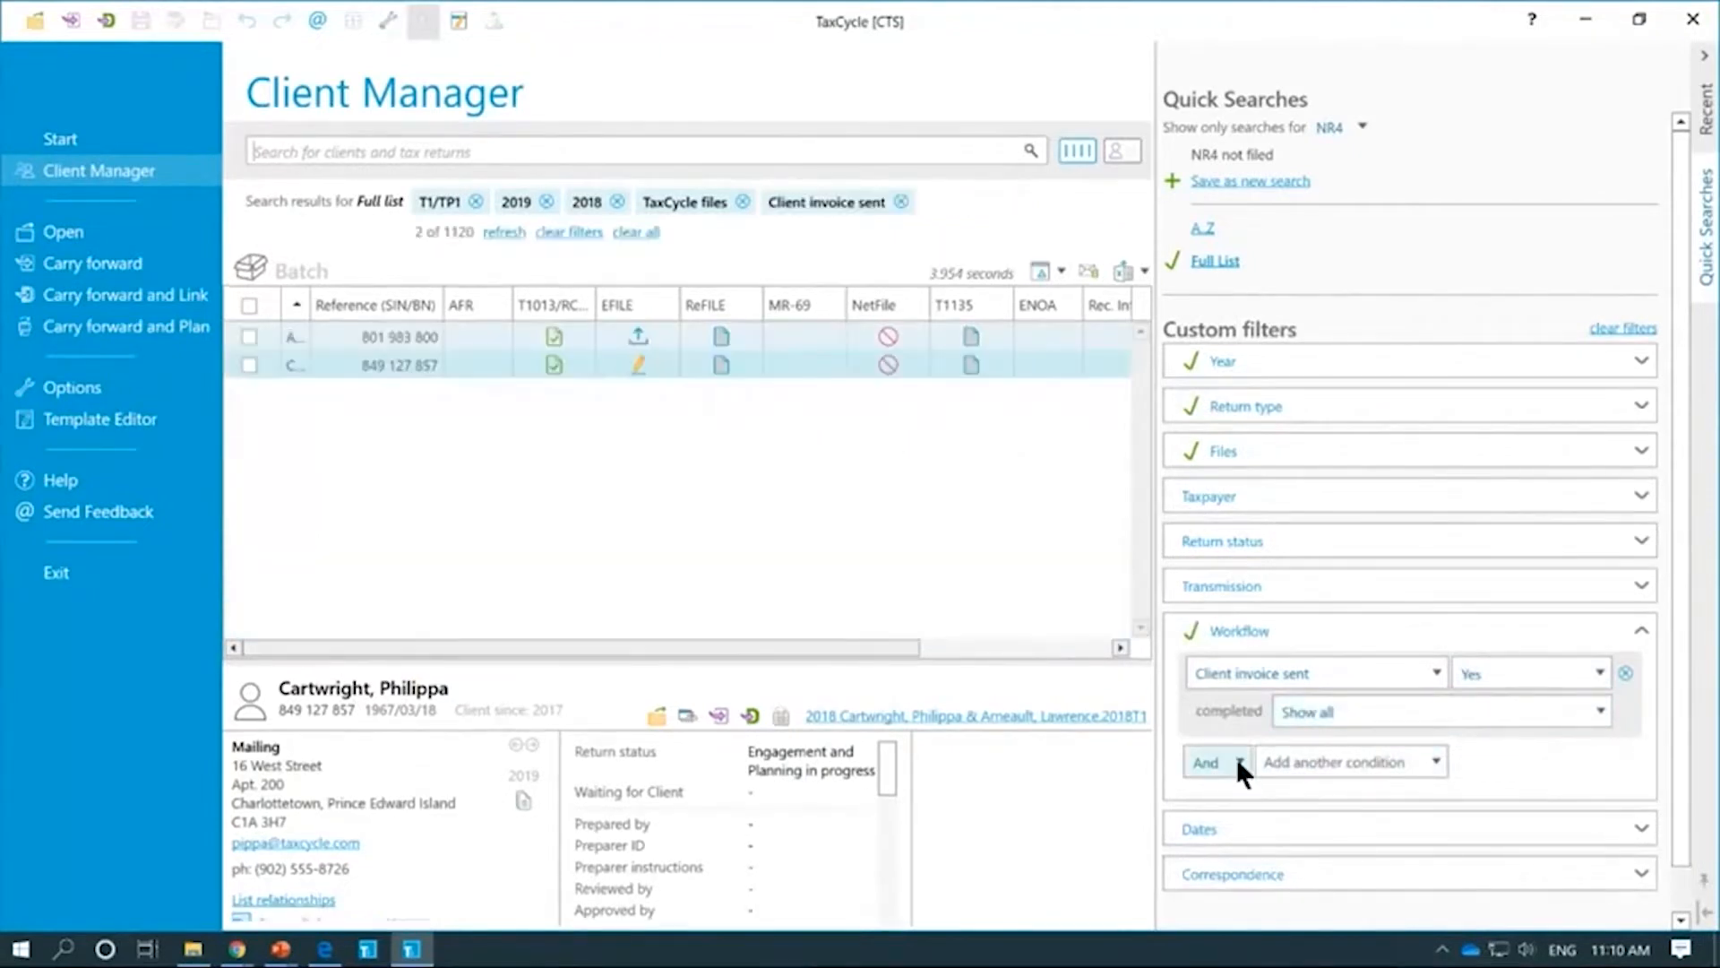
Step: Add a second Workflow condition joined with And, with Payment received set to No
click(1390, 765)
scroll(1364, 618, down, 4)
scroll(1337, 619, down, 10)
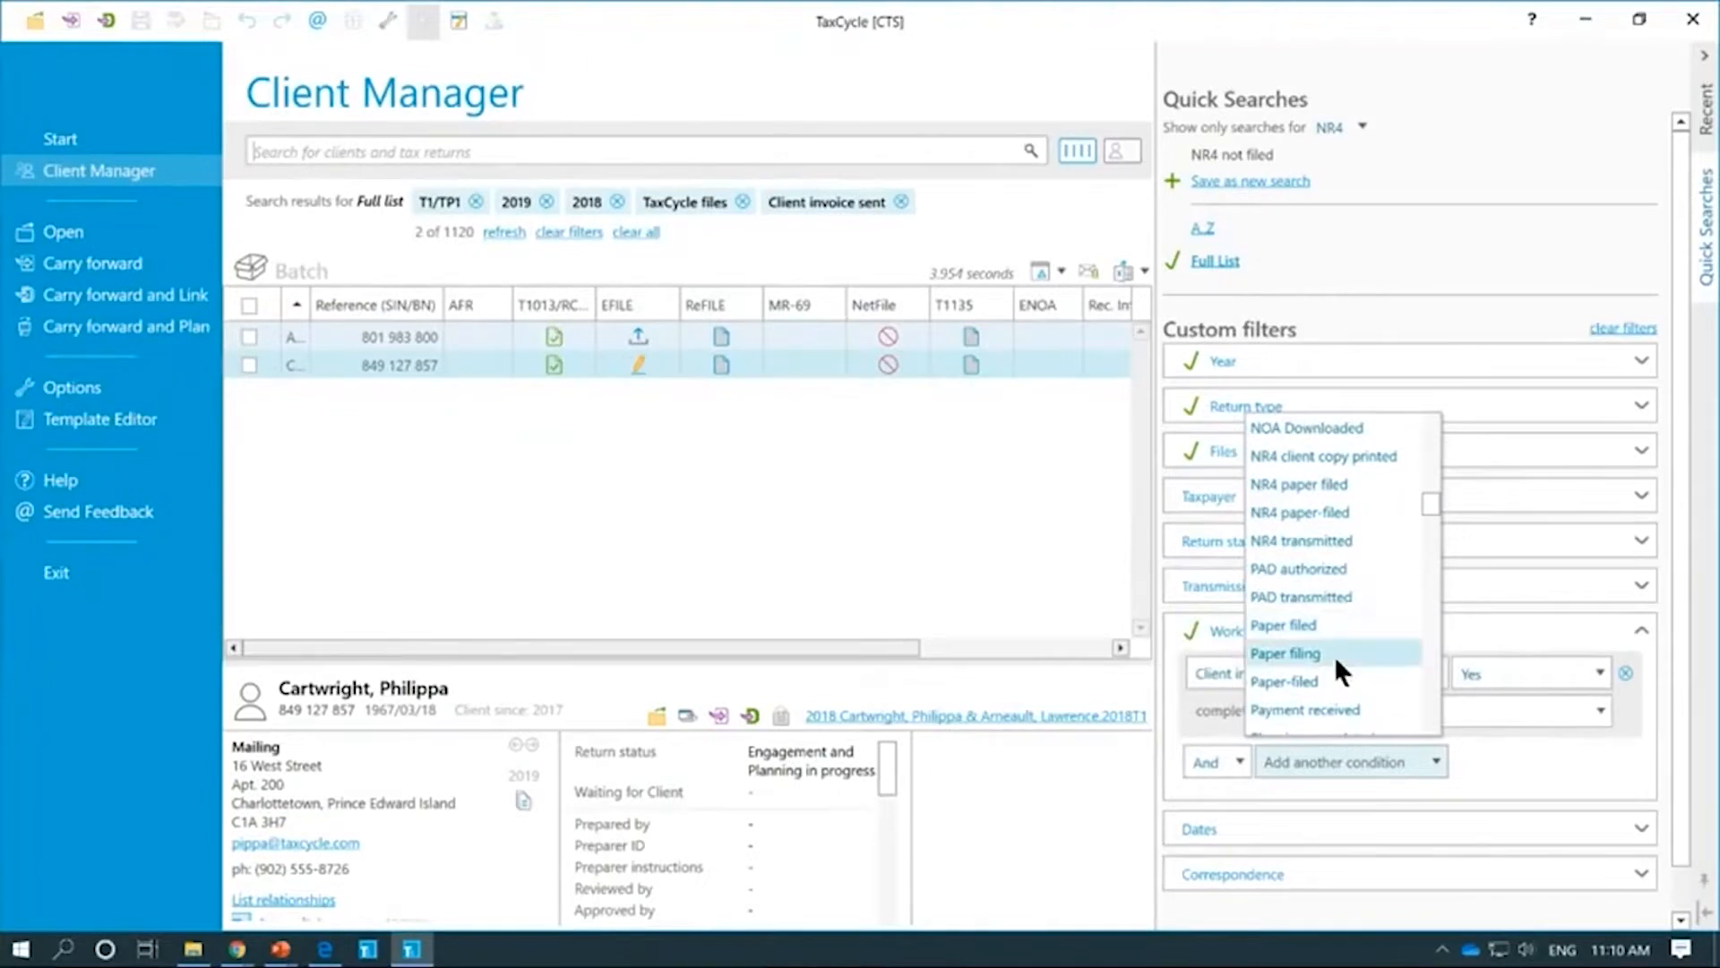
click(1328, 707)
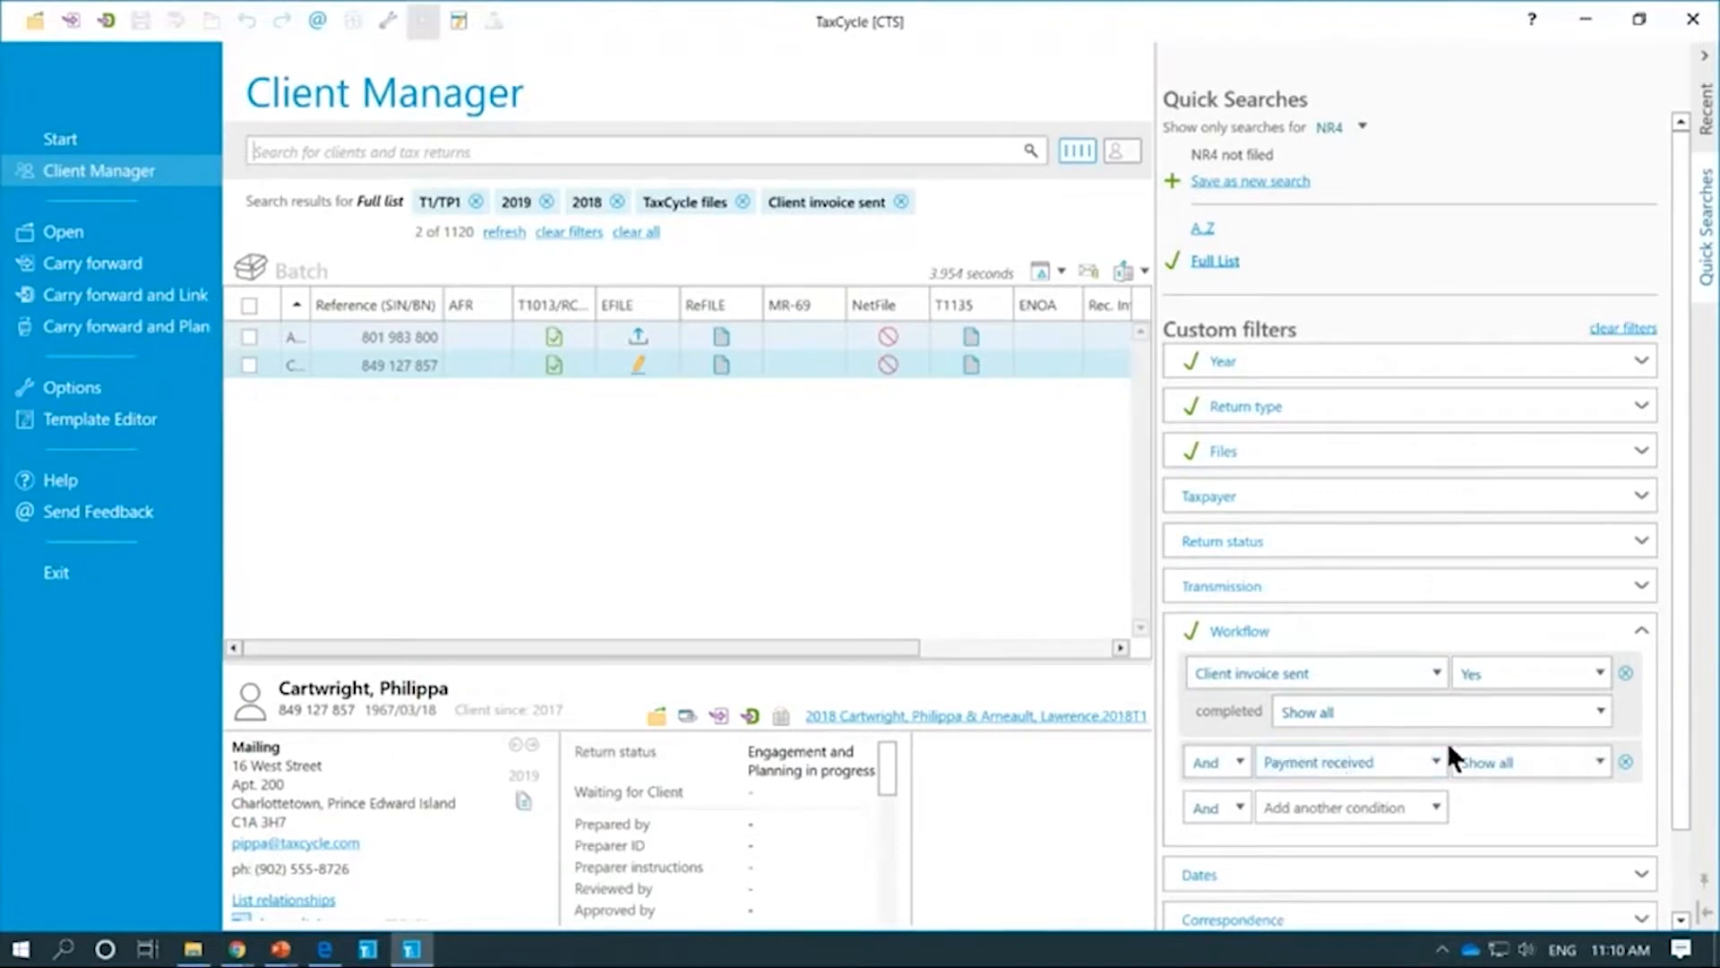
click(1514, 760)
click(1477, 851)
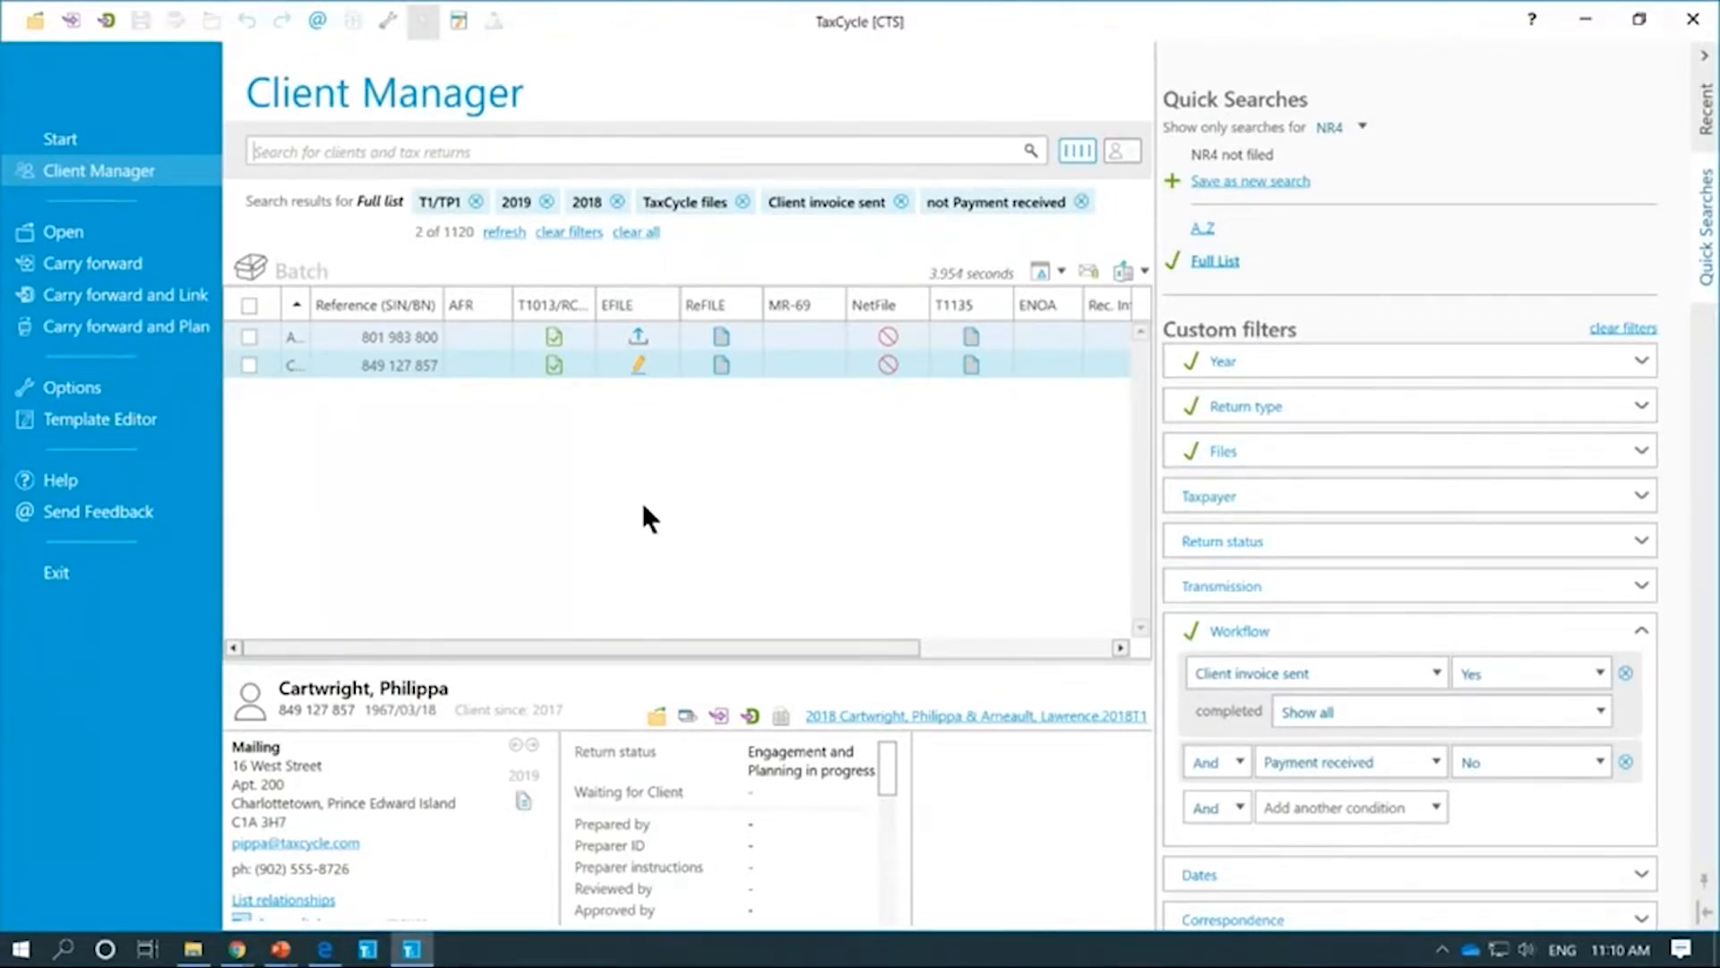
Step: Remove the Payment received and Client invoice sent conditions from the Workflow filter and collapse the section
scroll(1439, 685, down, 2)
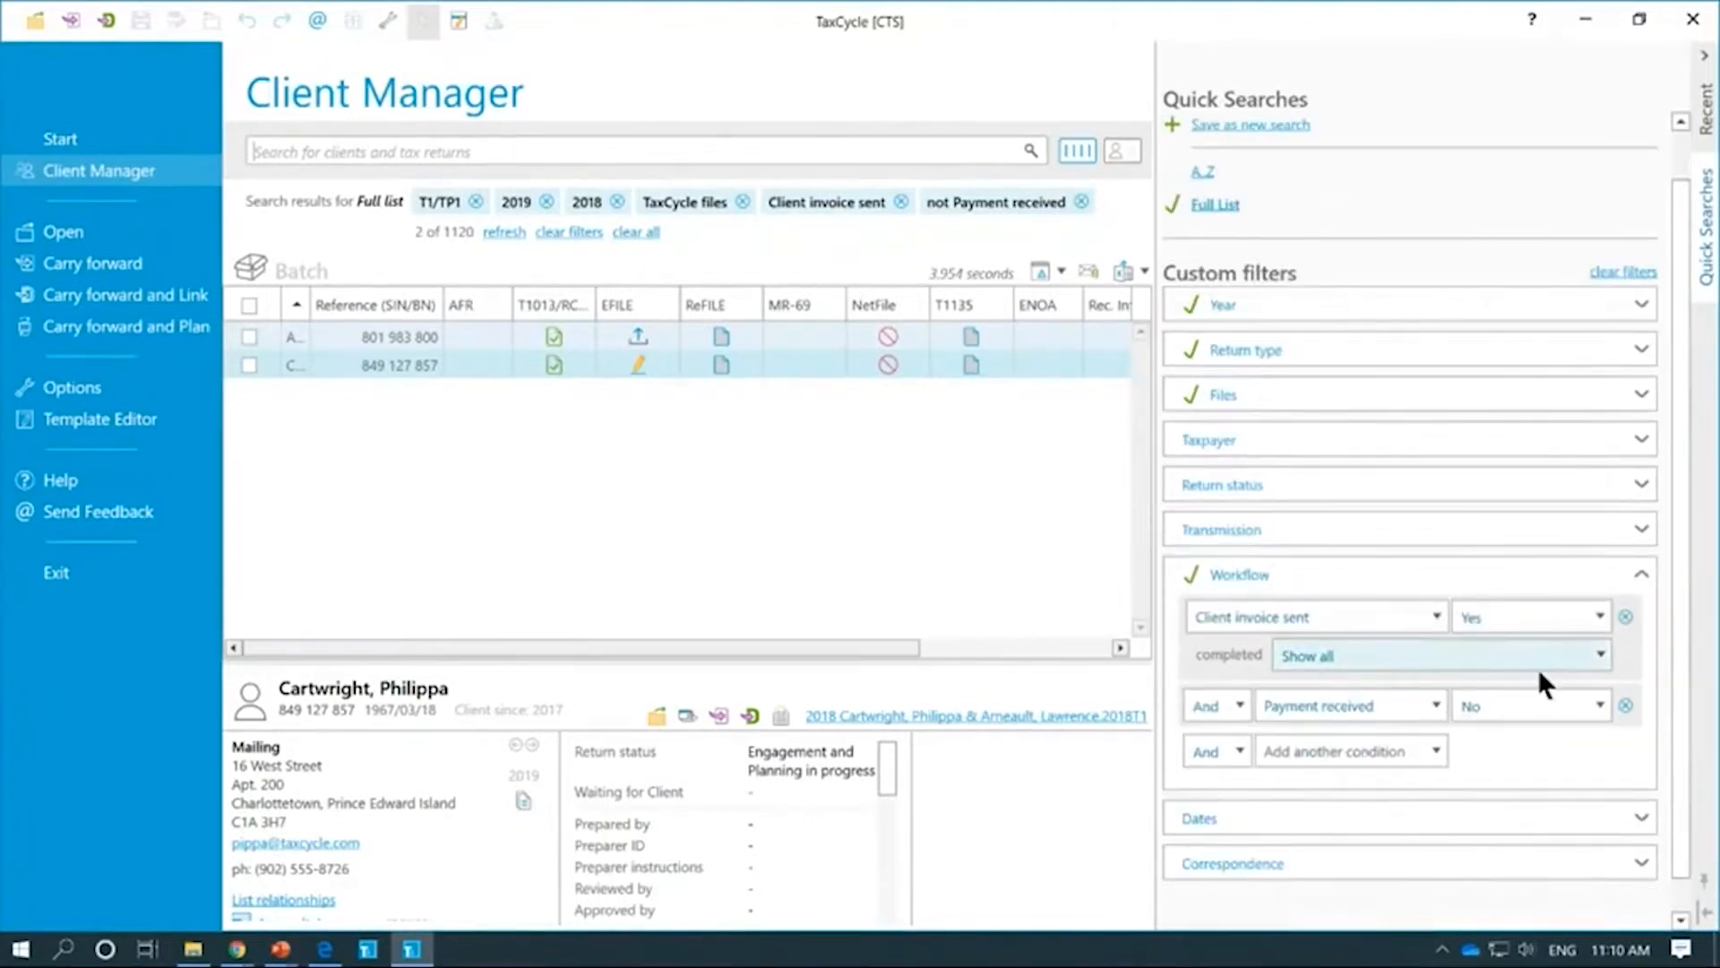
scroll(1577, 661, down, 1)
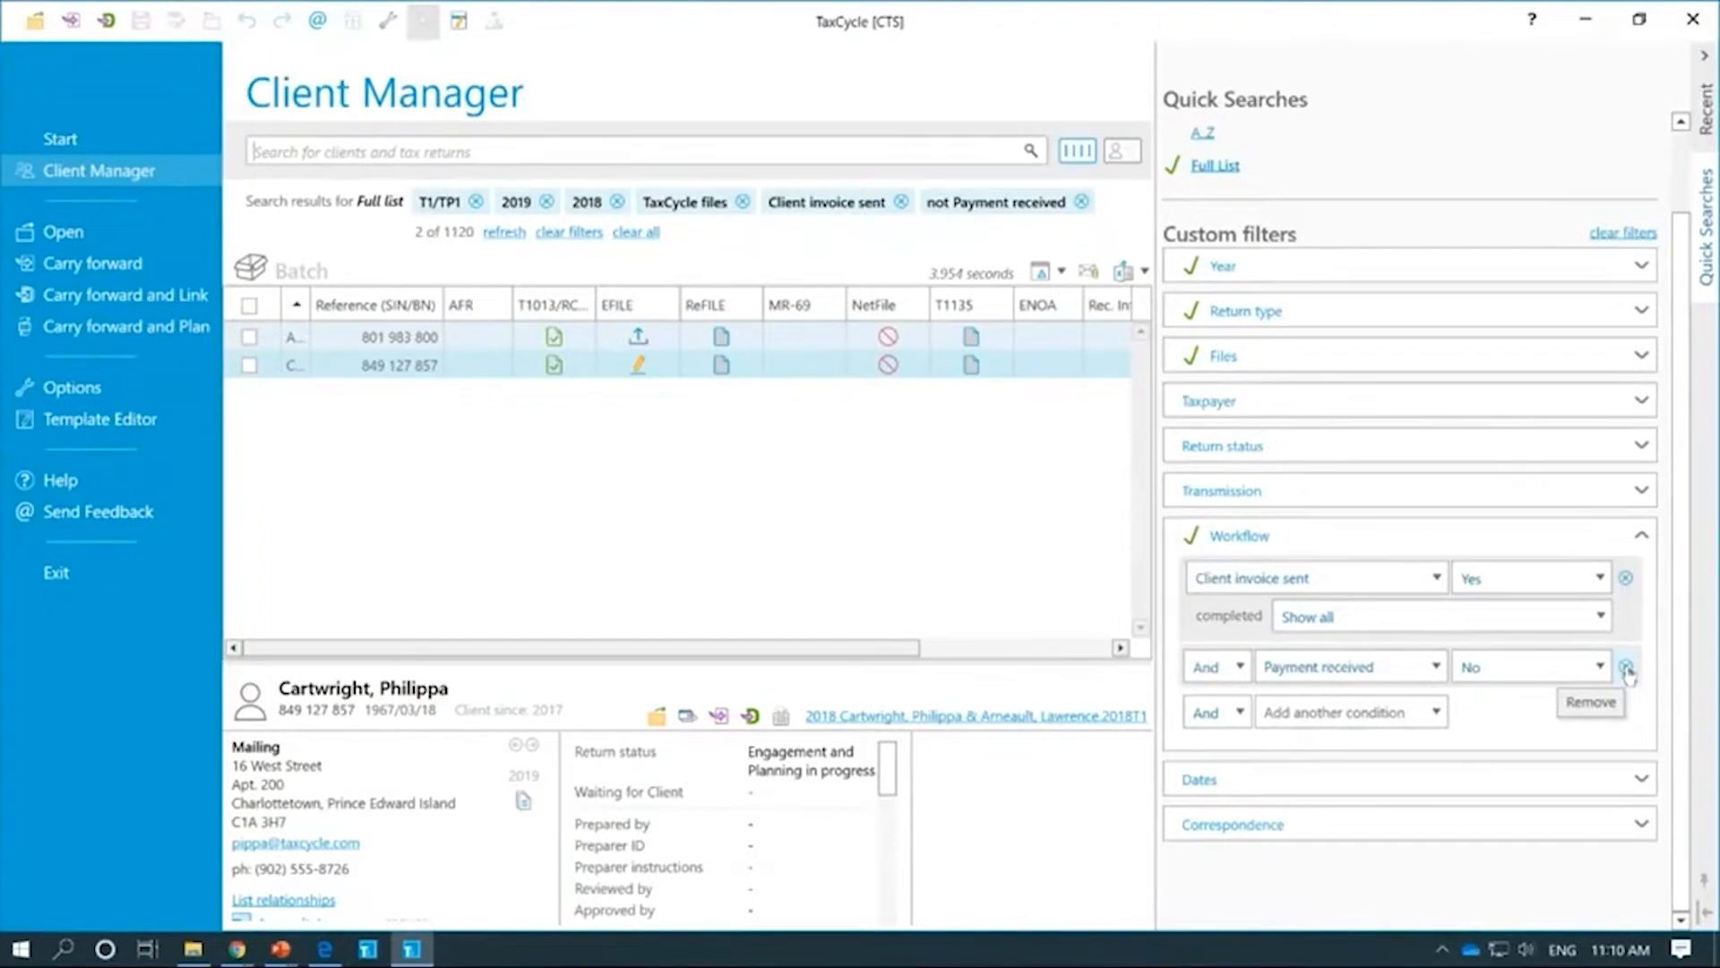
click(1626, 668)
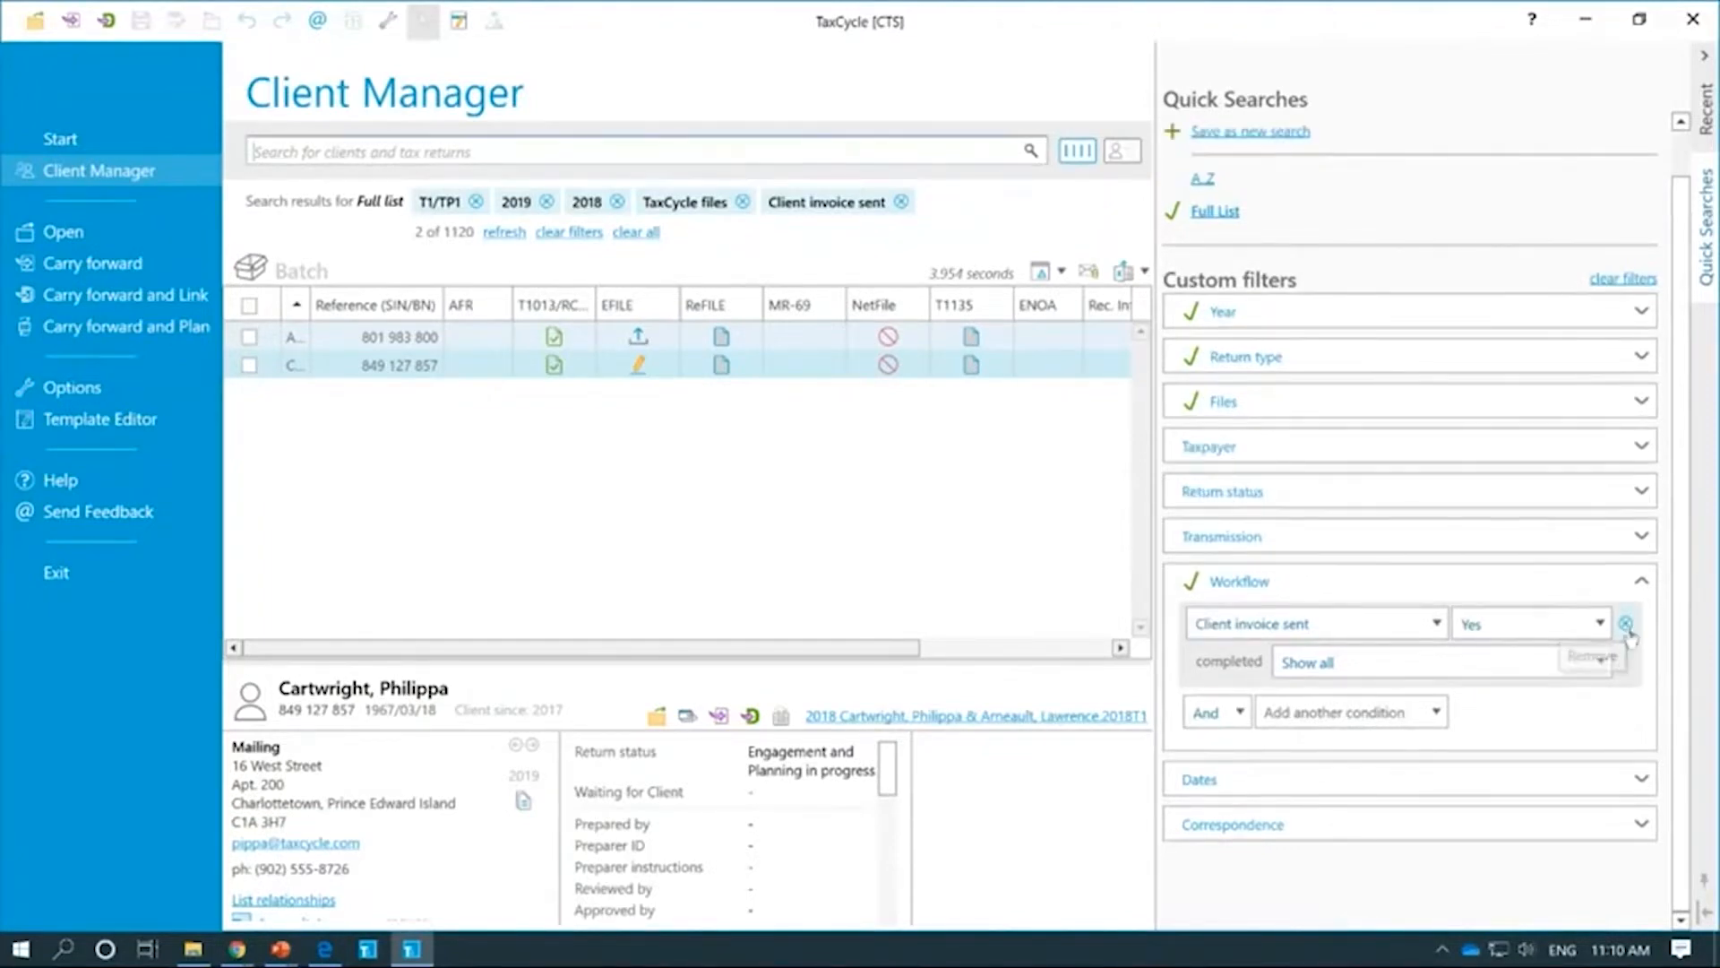
click(1627, 625)
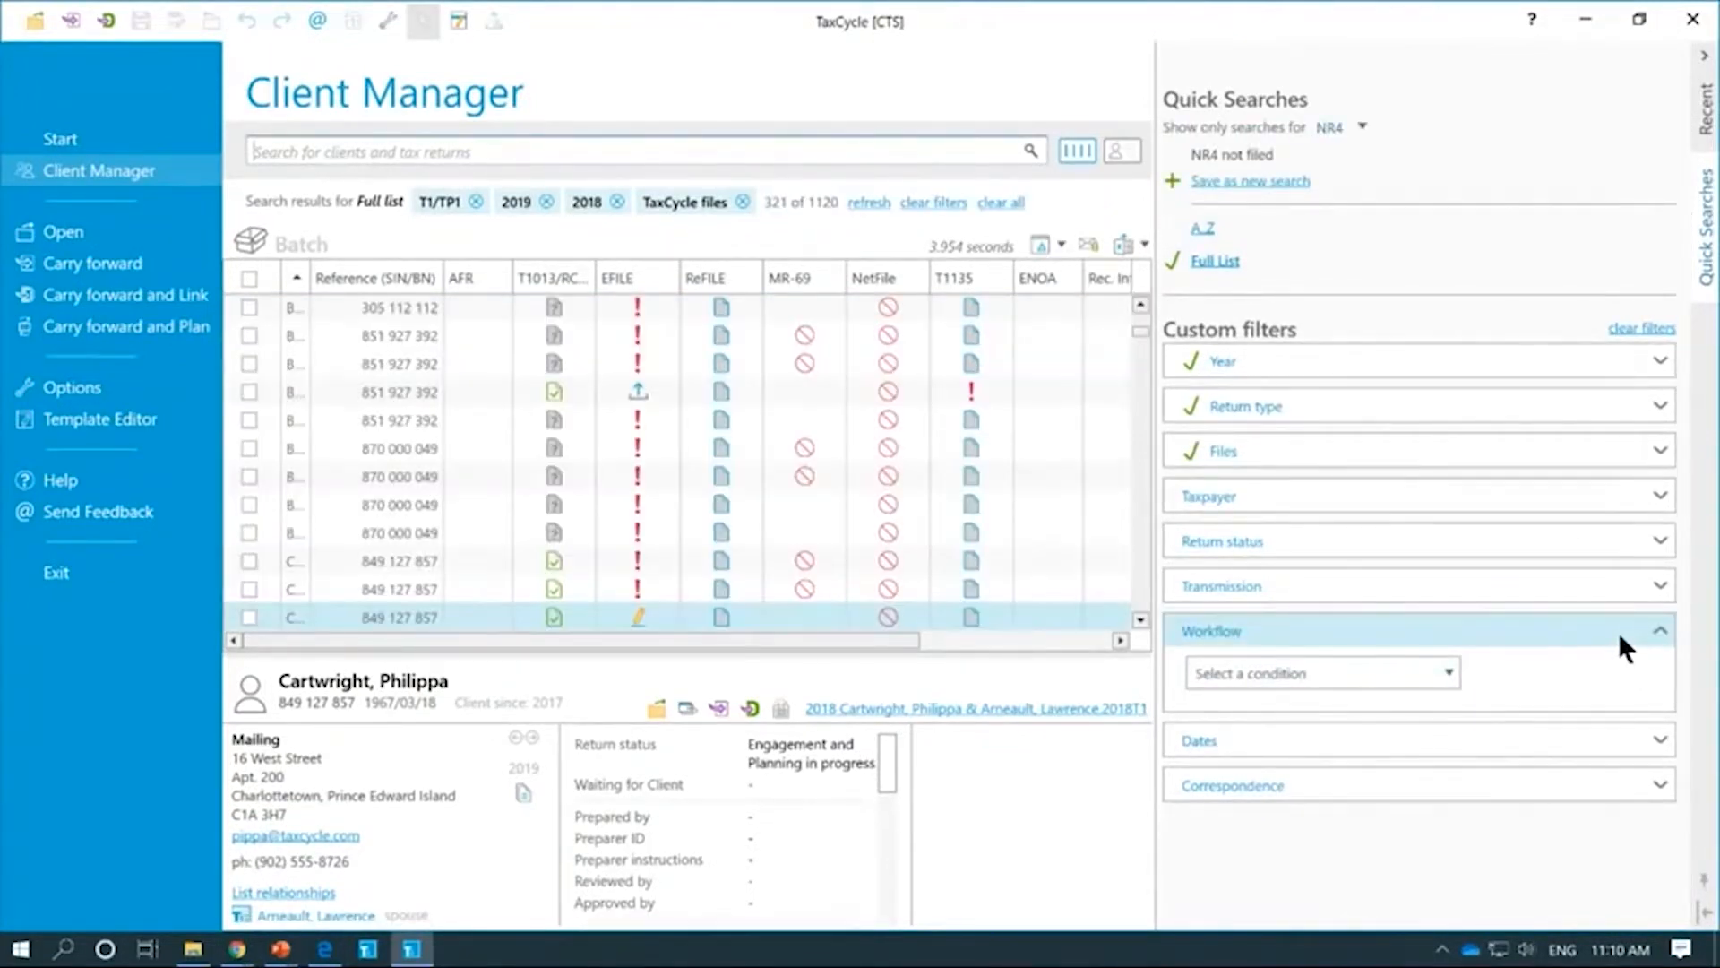
click(1618, 632)
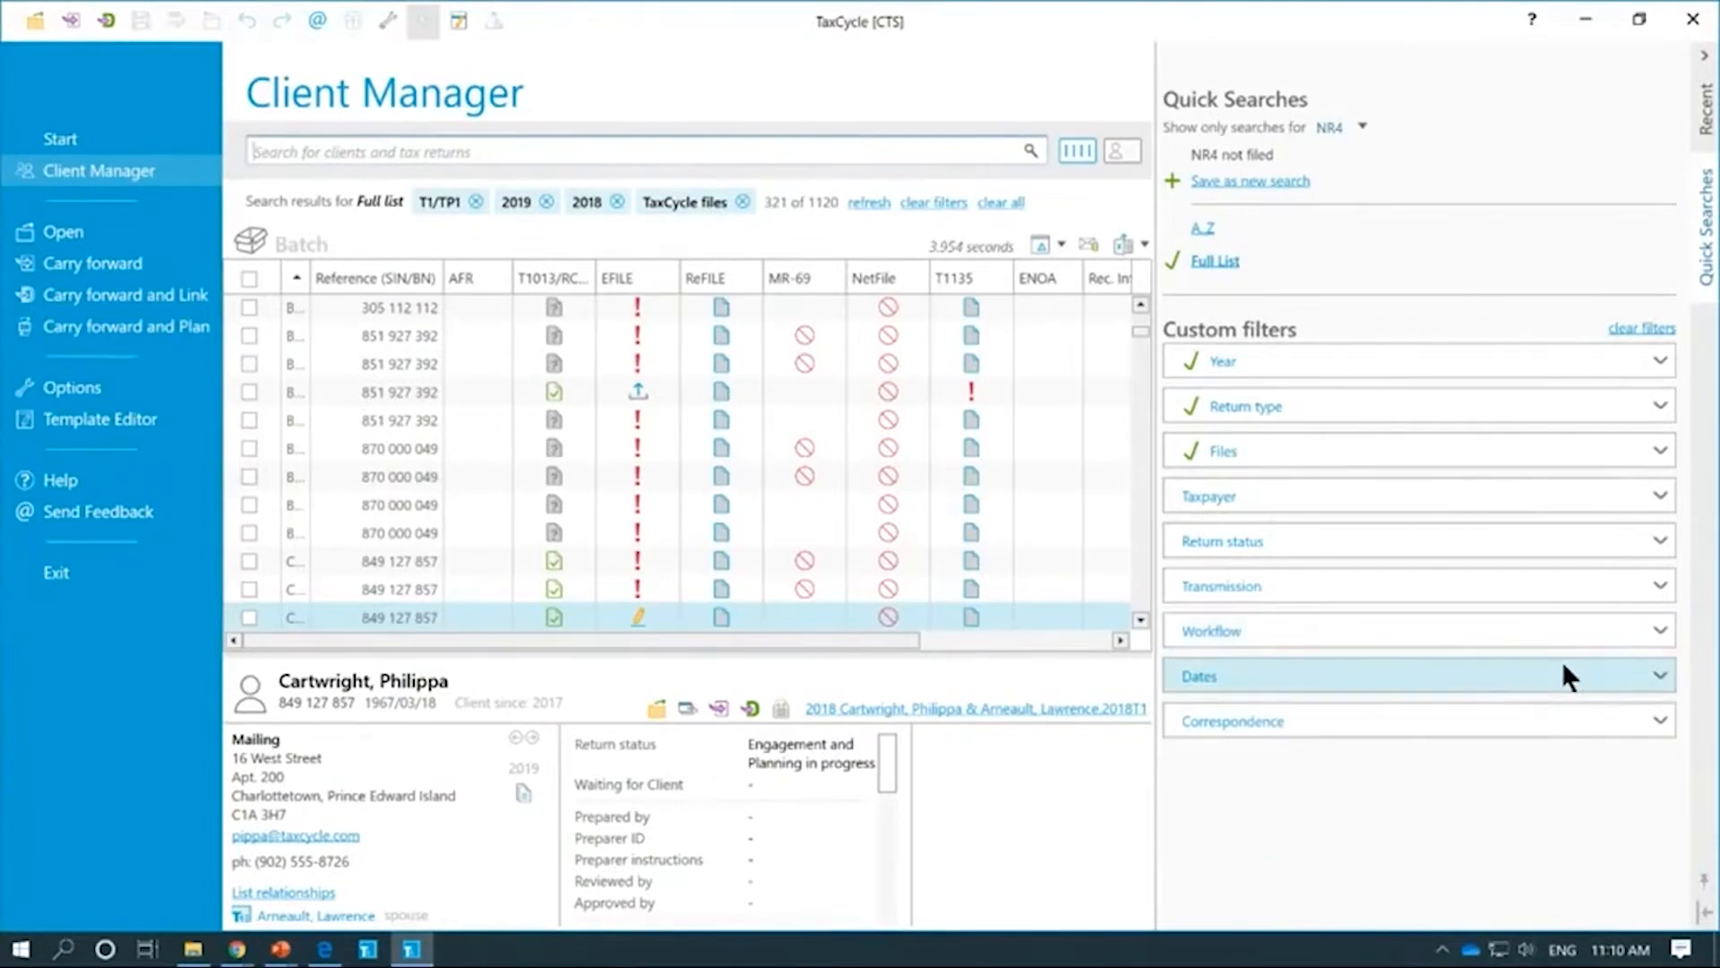
Step: Examine the contact options in the Correspondence filter, collapse that section, and expand the Dates filter to view its options
click(1549, 720)
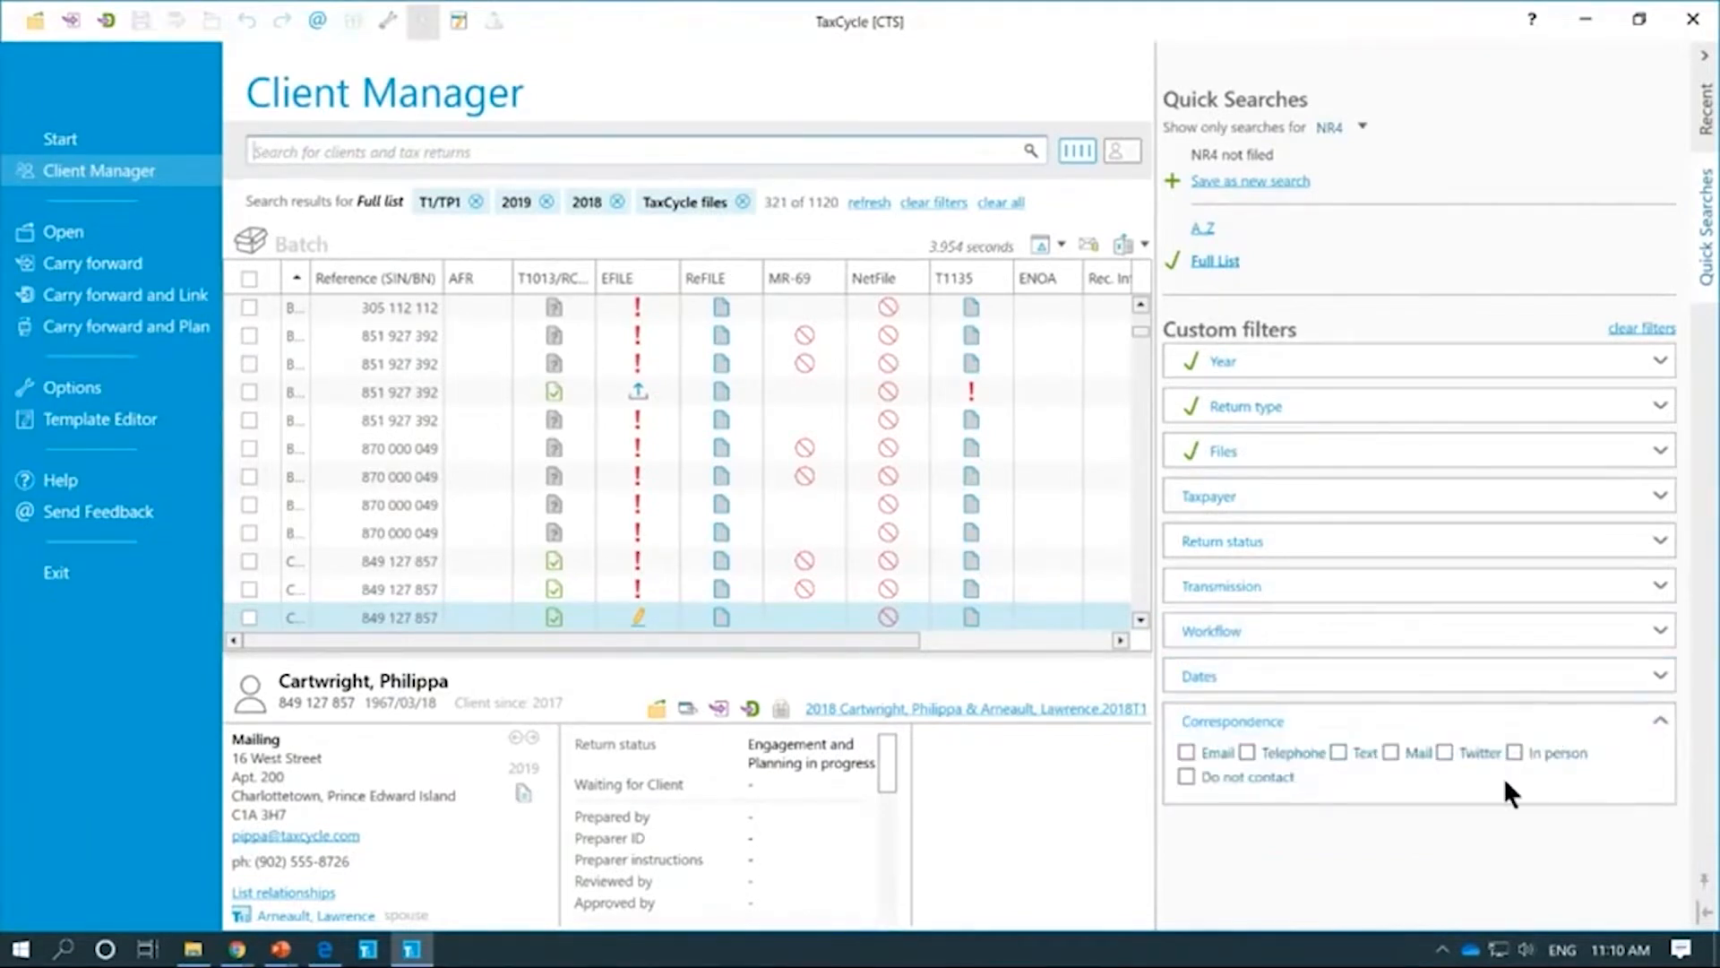
click(1654, 724)
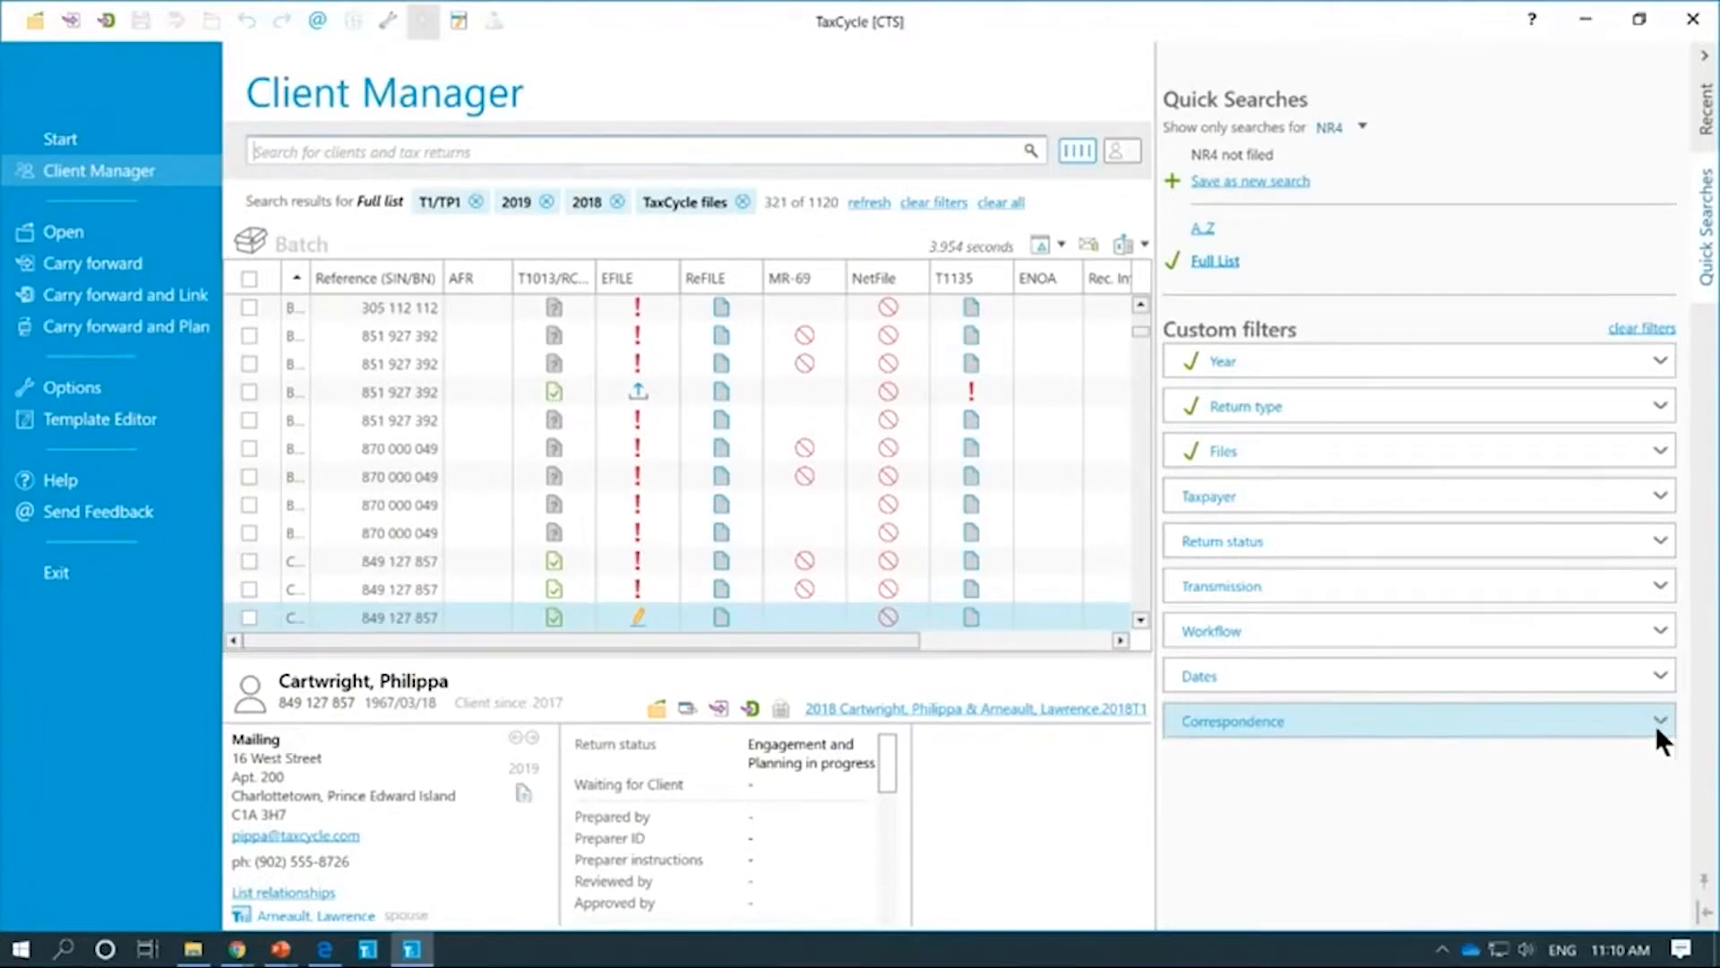
click(1658, 681)
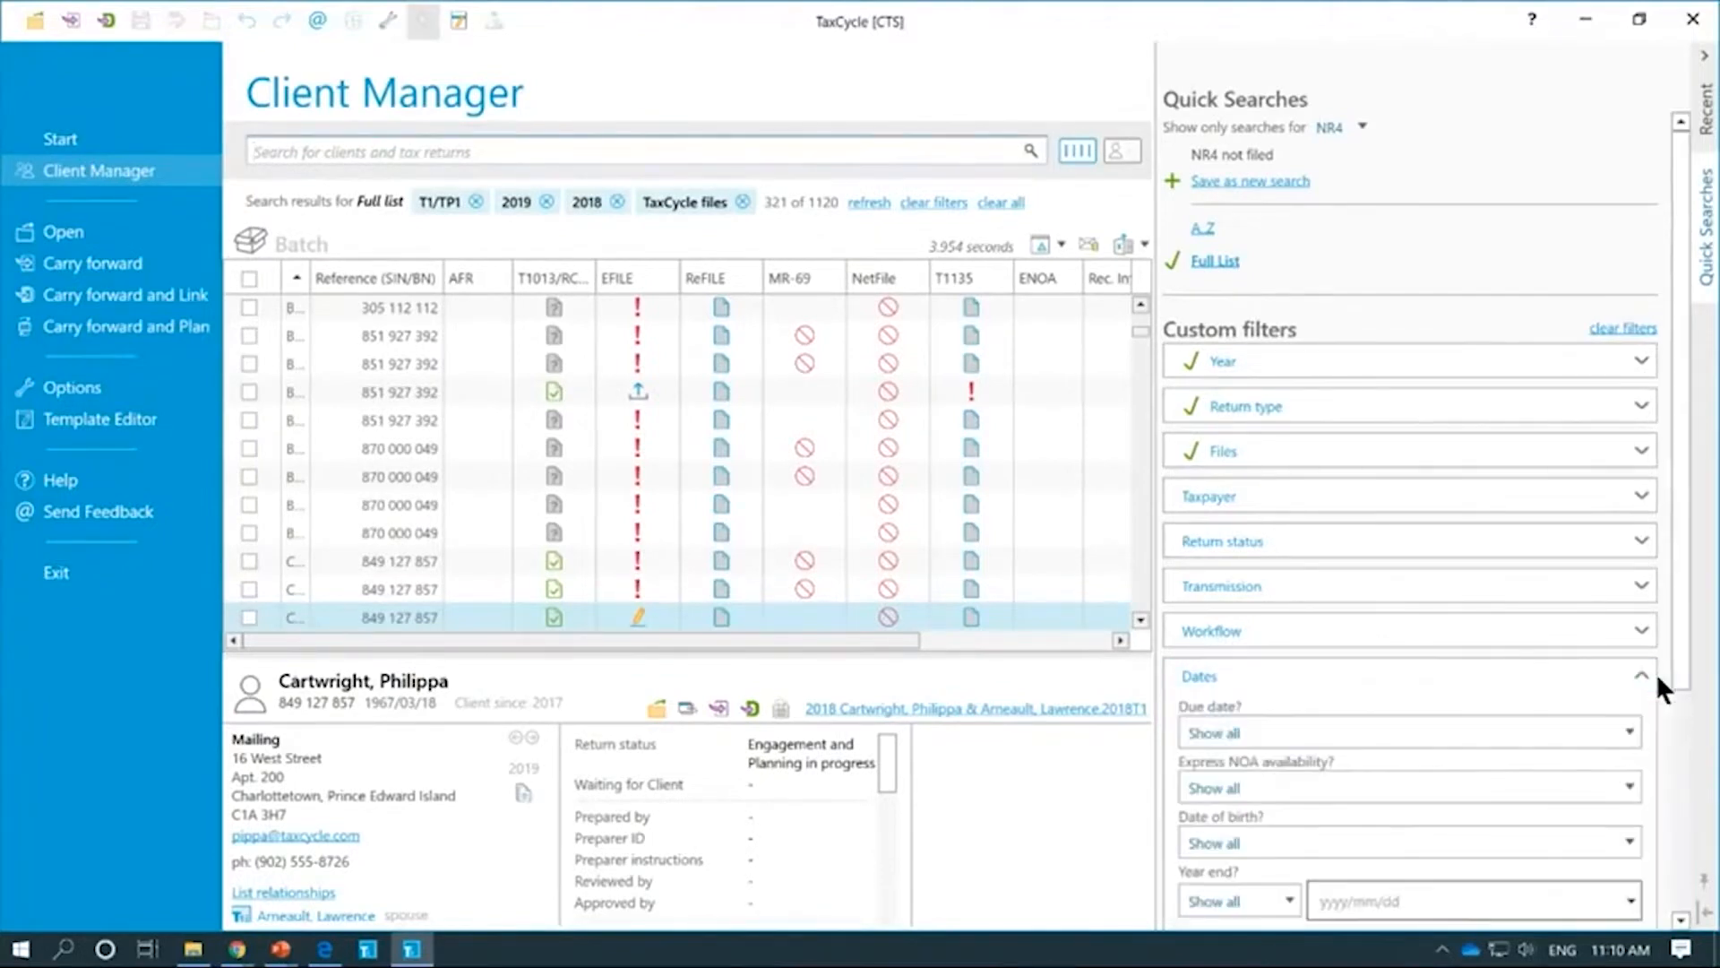
scroll(1656, 672, down, 6)
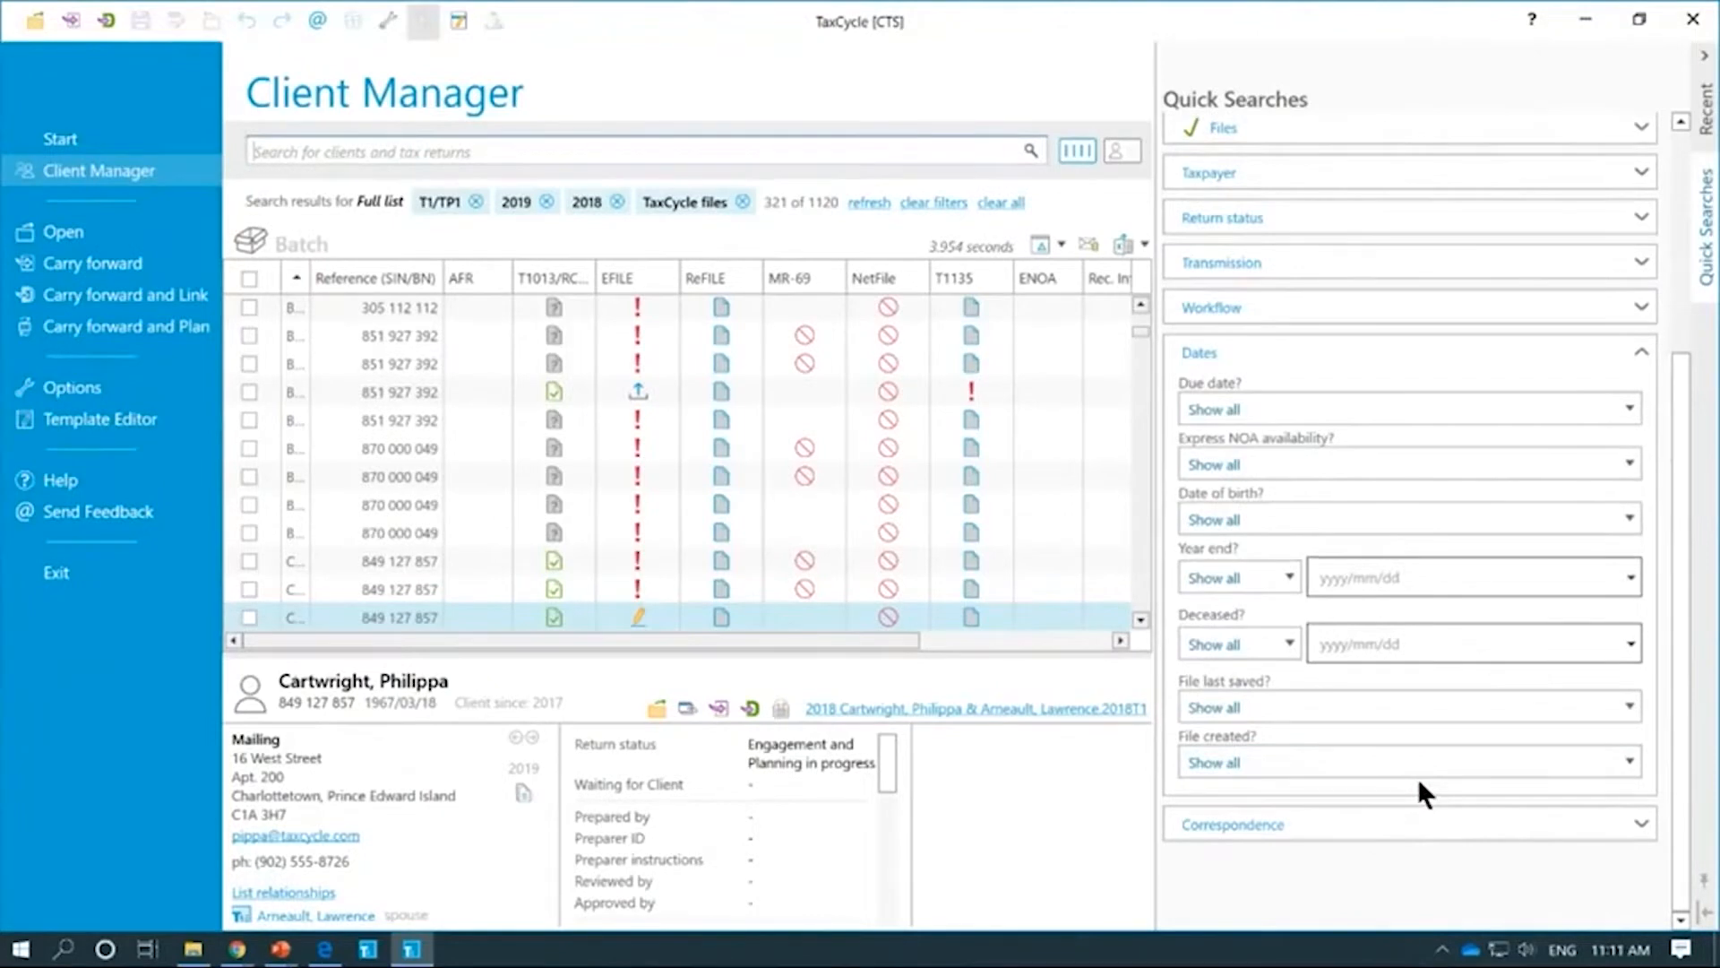
Step: Set the Year end condition in the Dates filter to Is between, with 2018-01-01 as the start date
click(1285, 565)
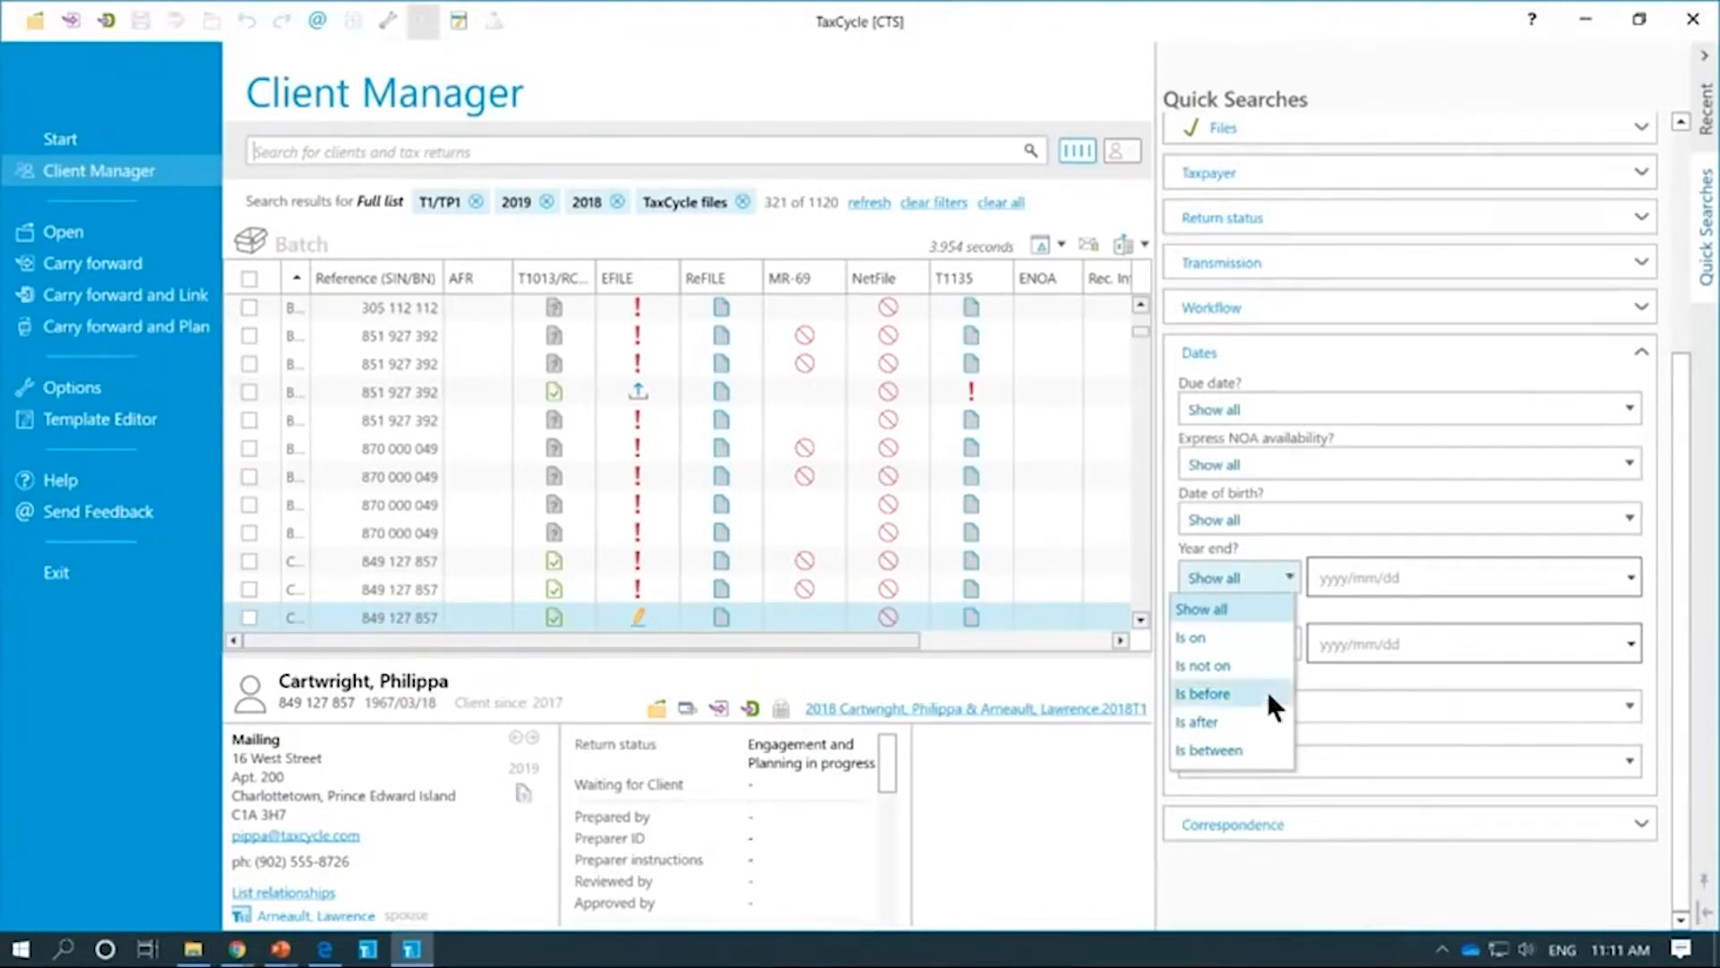
click(1231, 747)
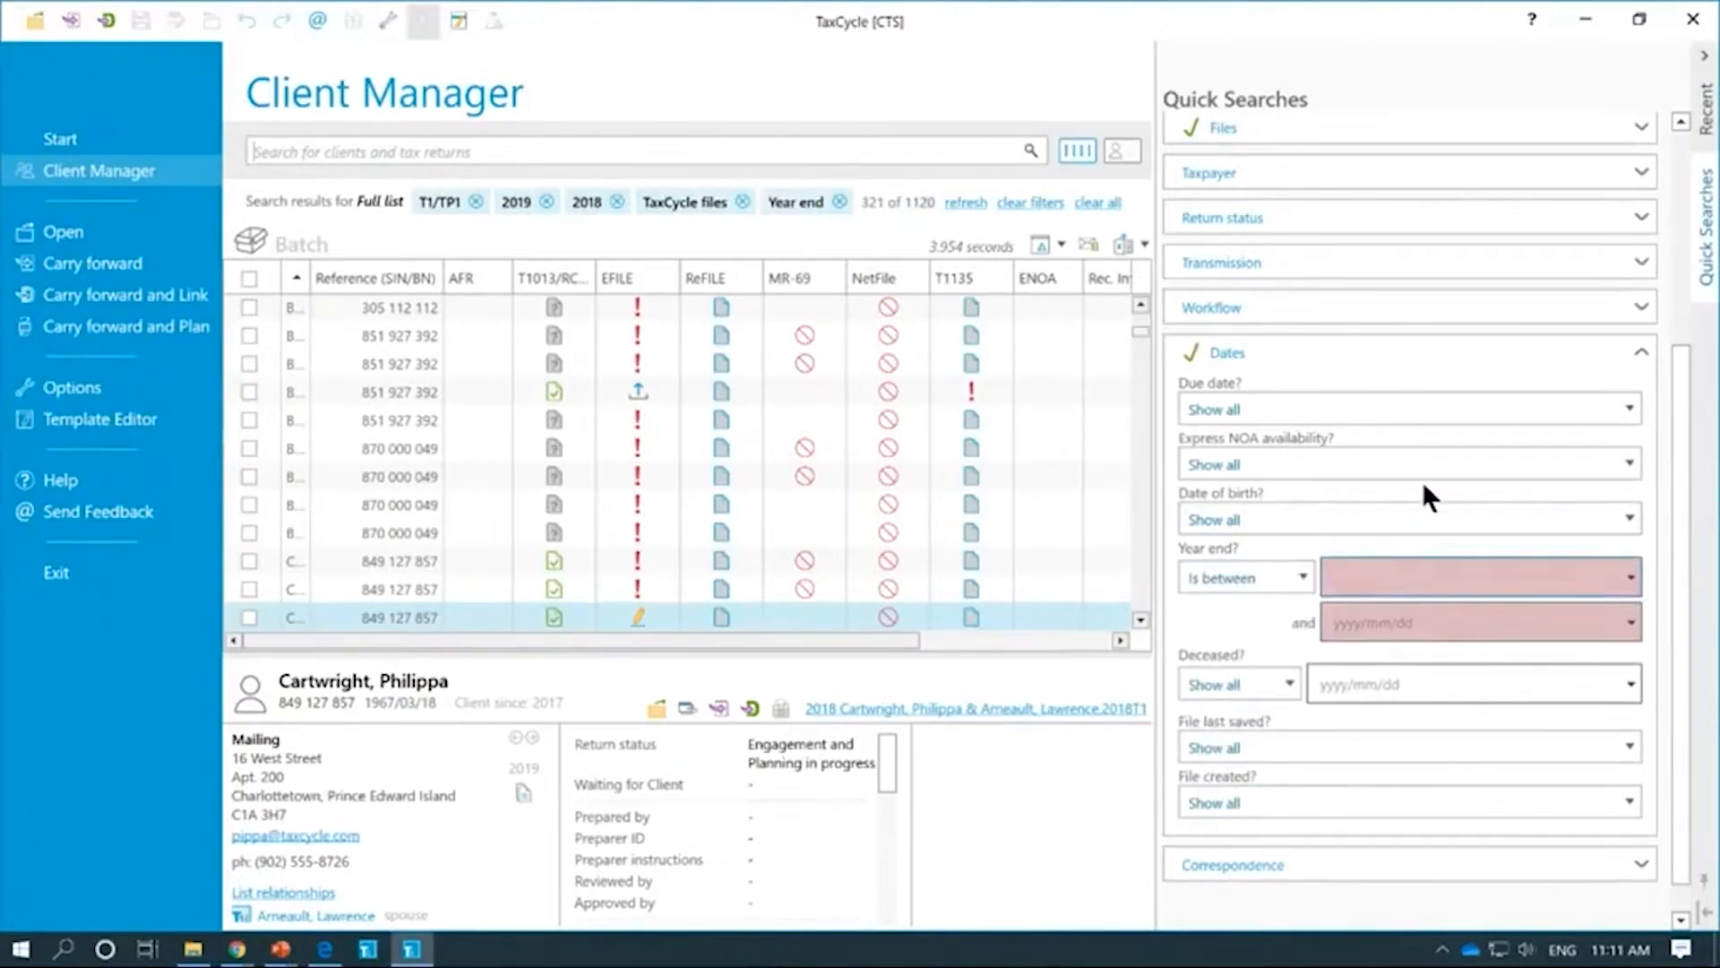
text(2019-01-22)
key(Left)
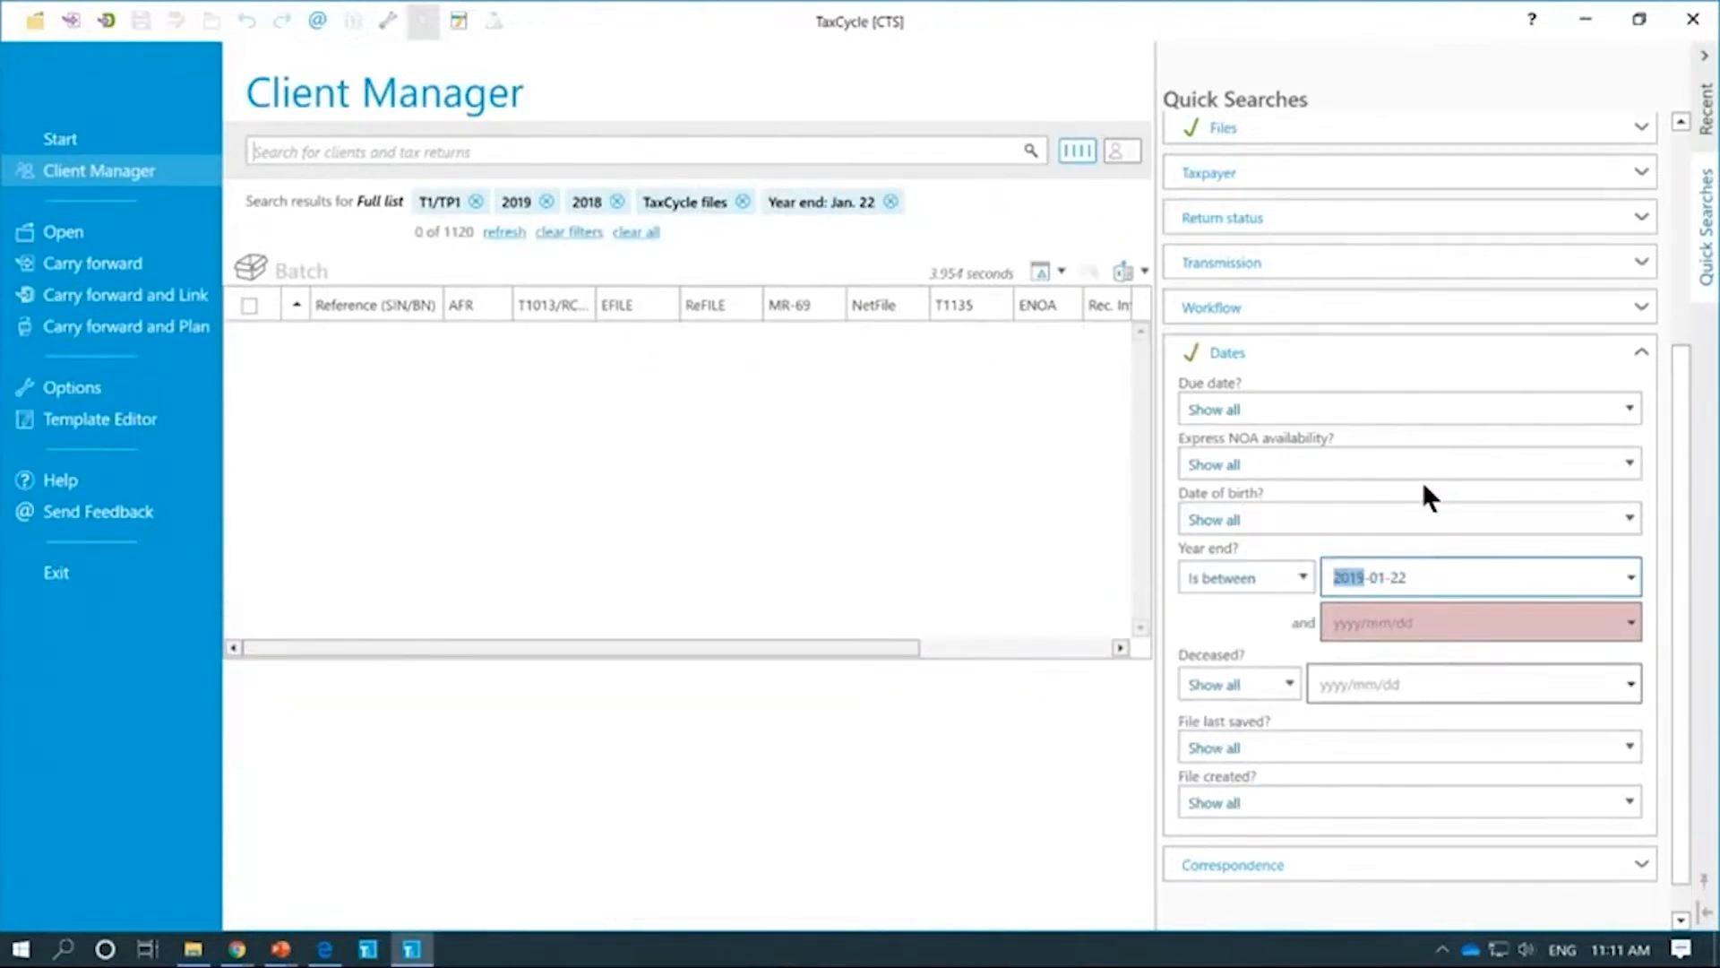
text(2018)
key(Tab)
click(1398, 577)
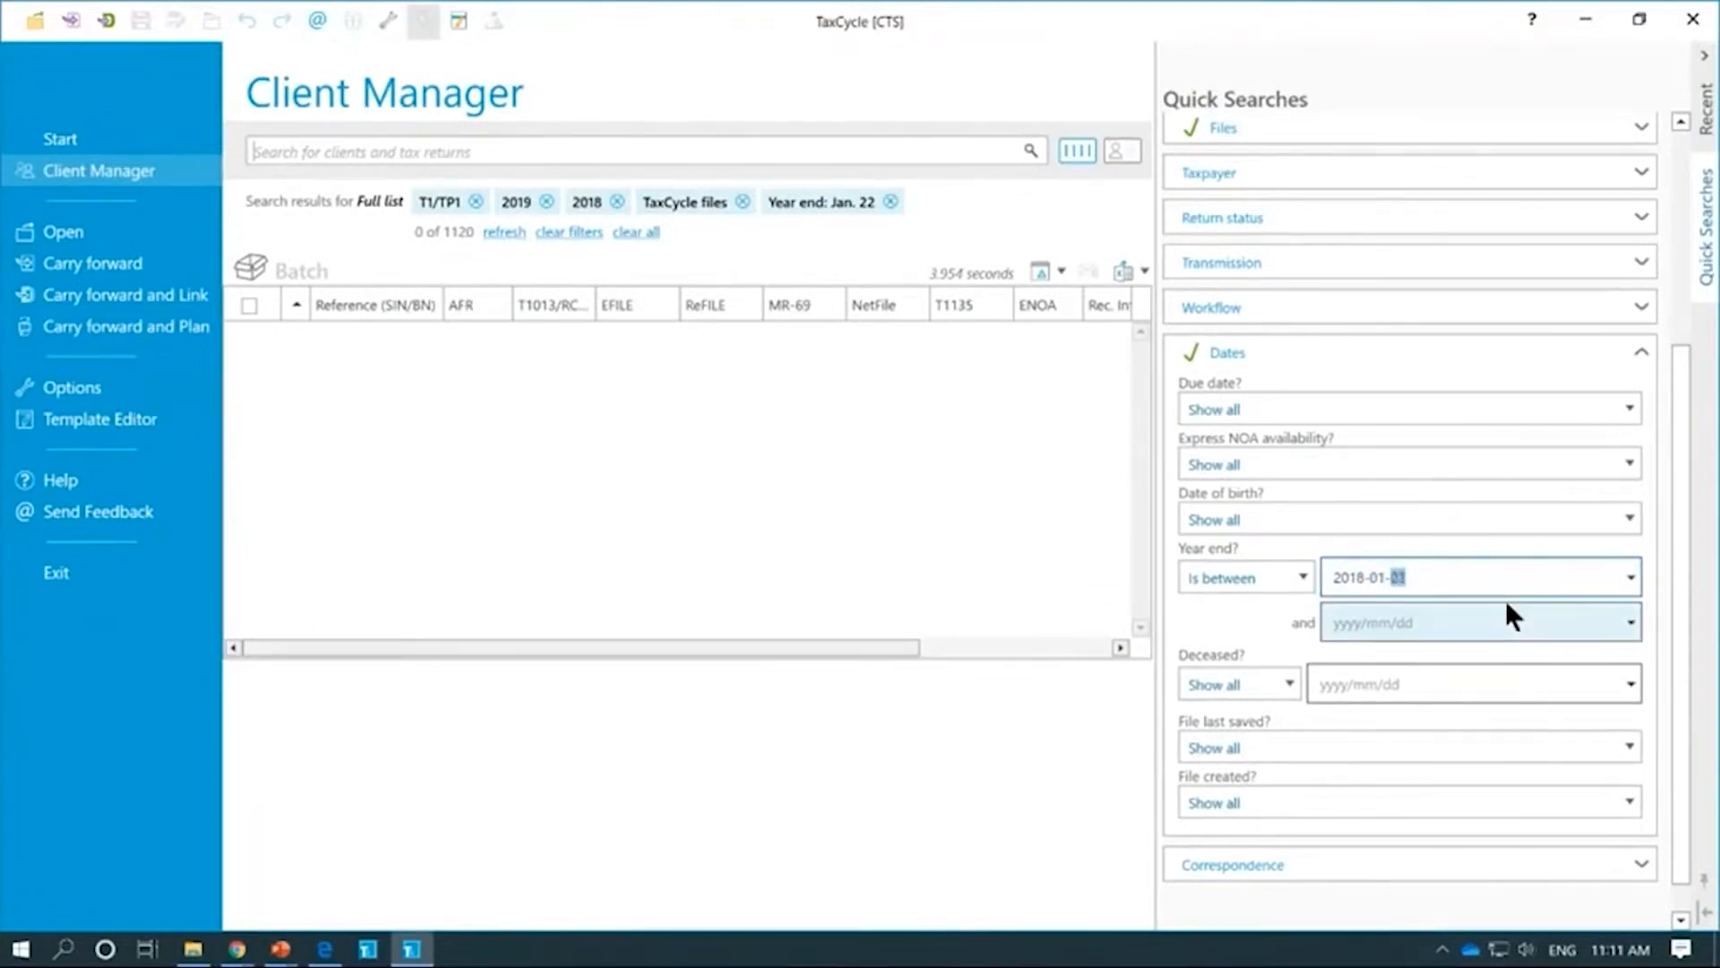
Step: Set the end date of the Year end range to 2018-12-31
key(Tab)
text(2)
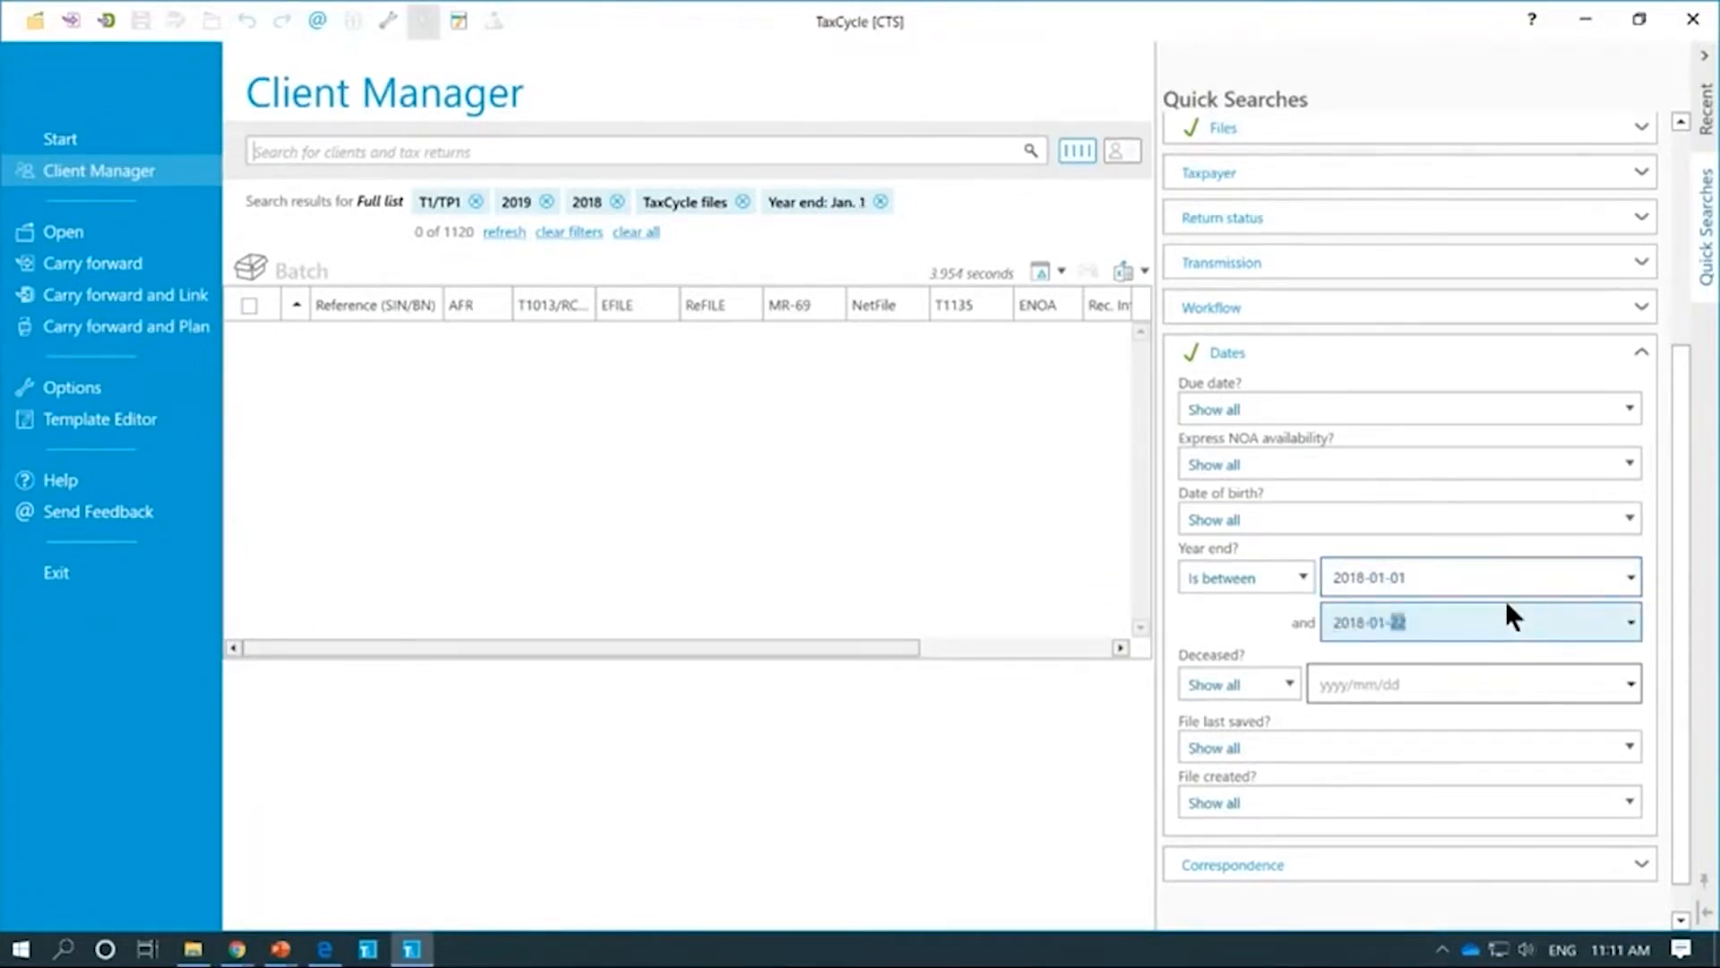
text(0180122123)
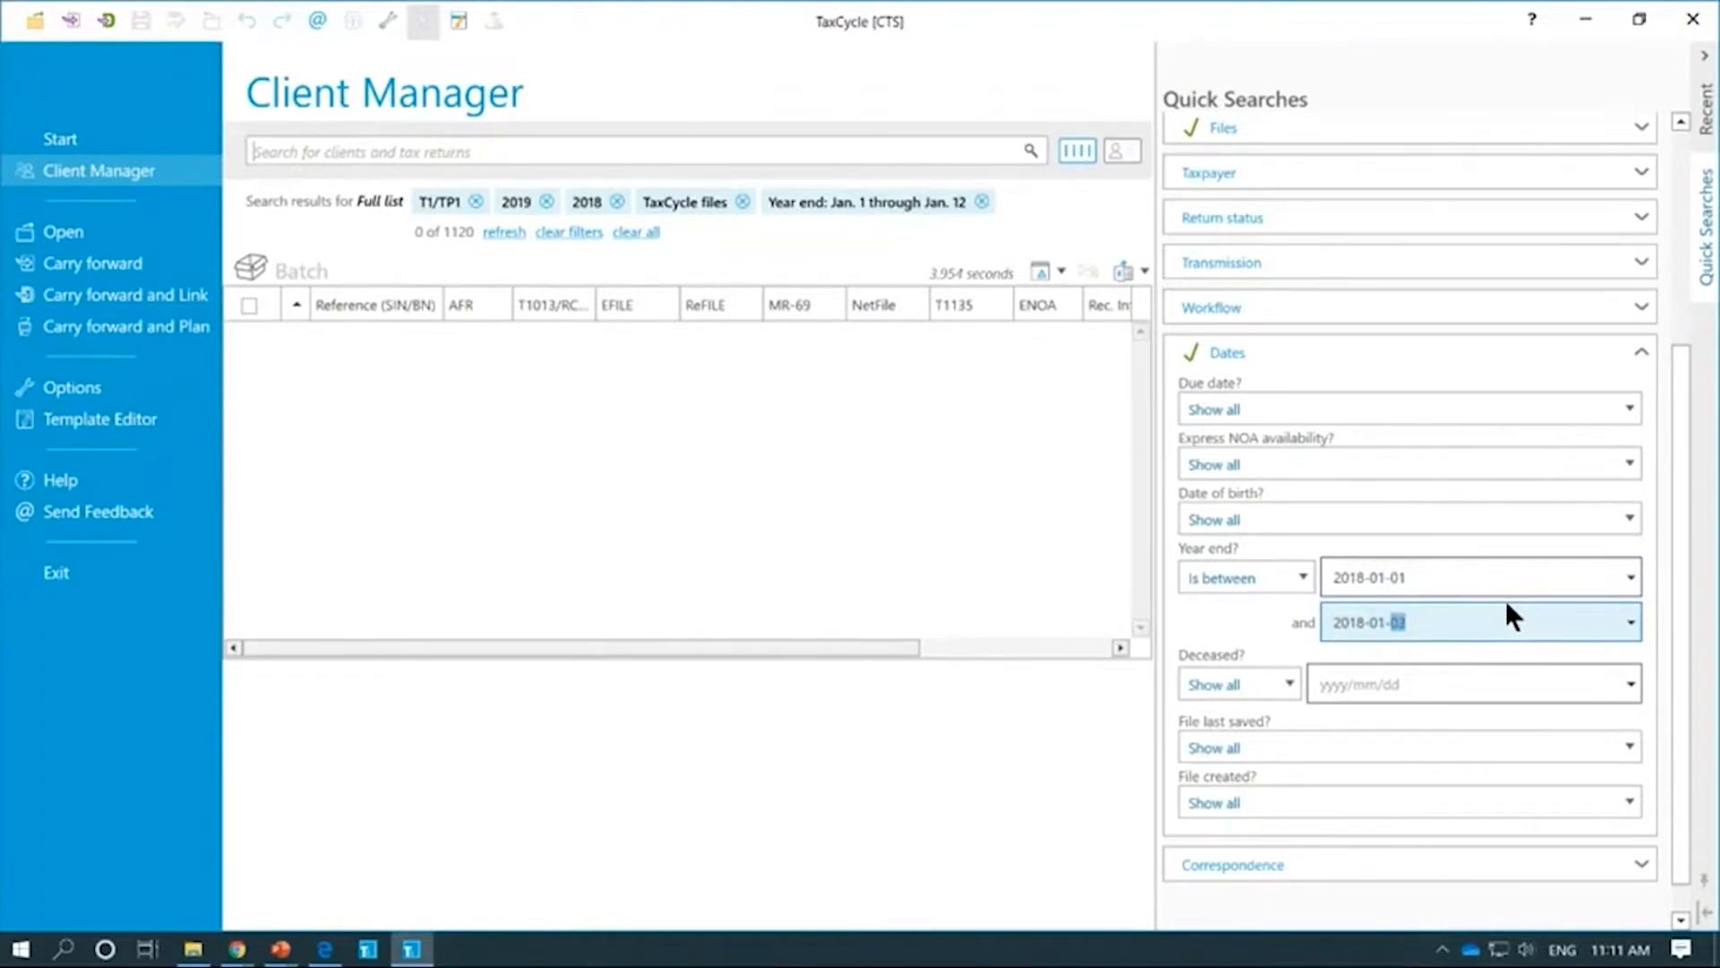
click(1375, 624)
text(12131)
key(Tab)
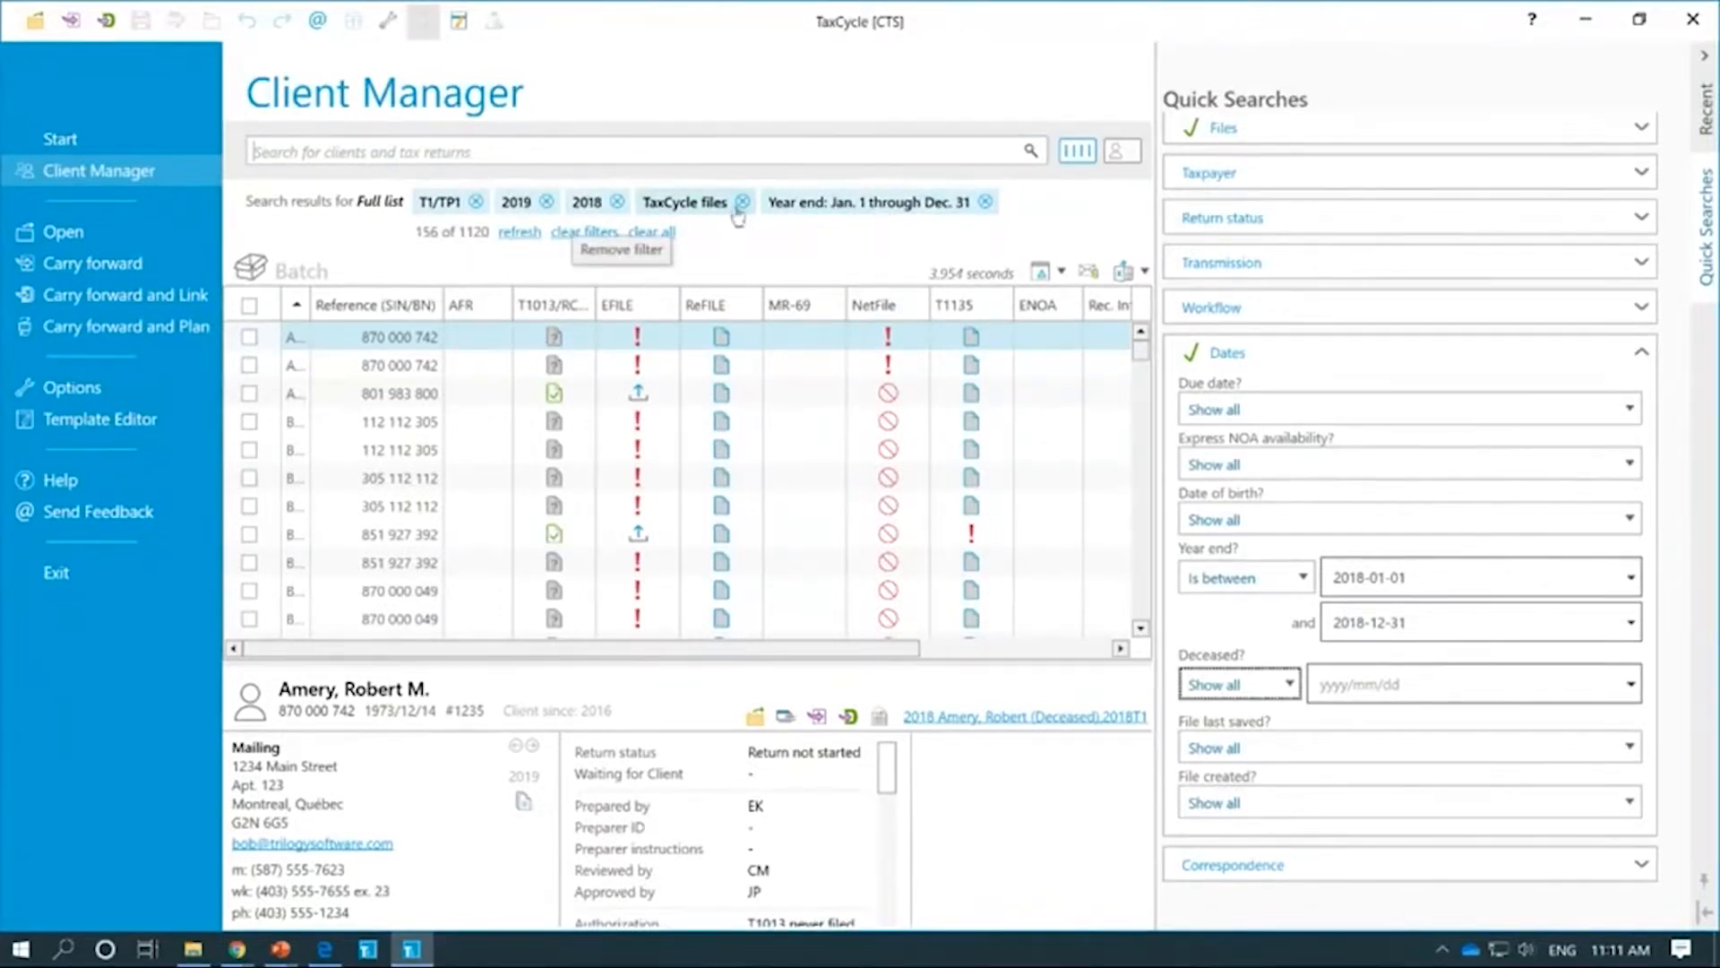
Step: Replace T1/TP1 with T2/CO-17 as the return type filter and hide the Quick Searches sidebar
scroll(1391, 462, up, 5)
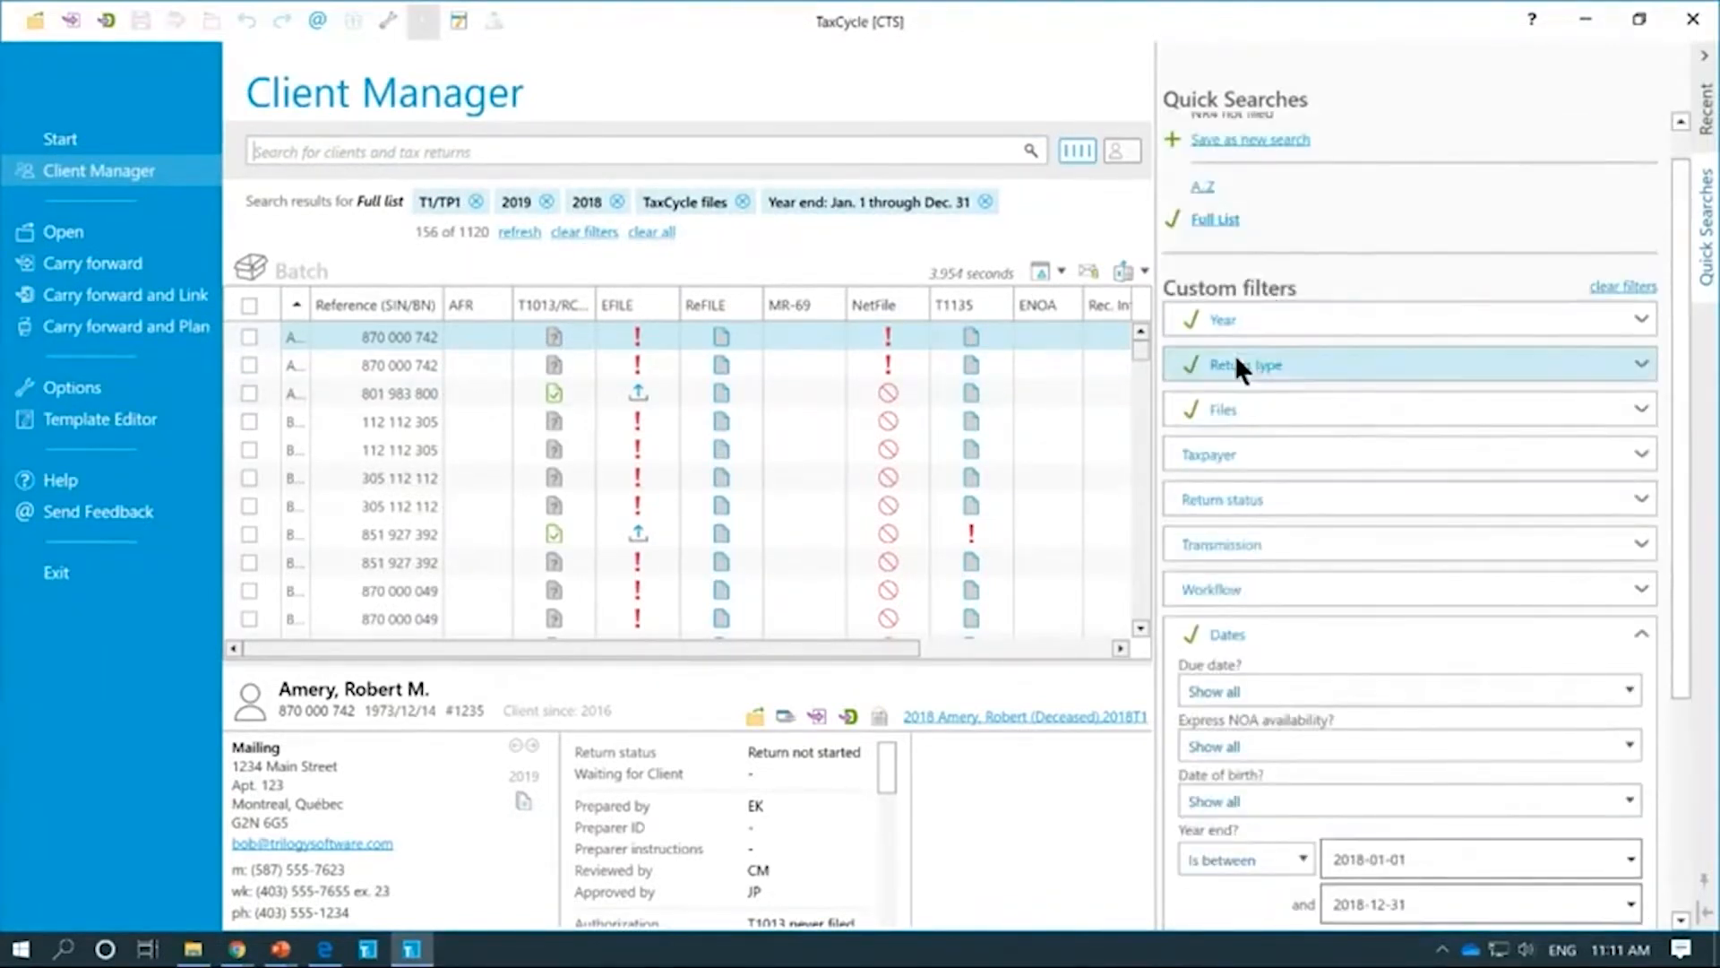
click(1240, 368)
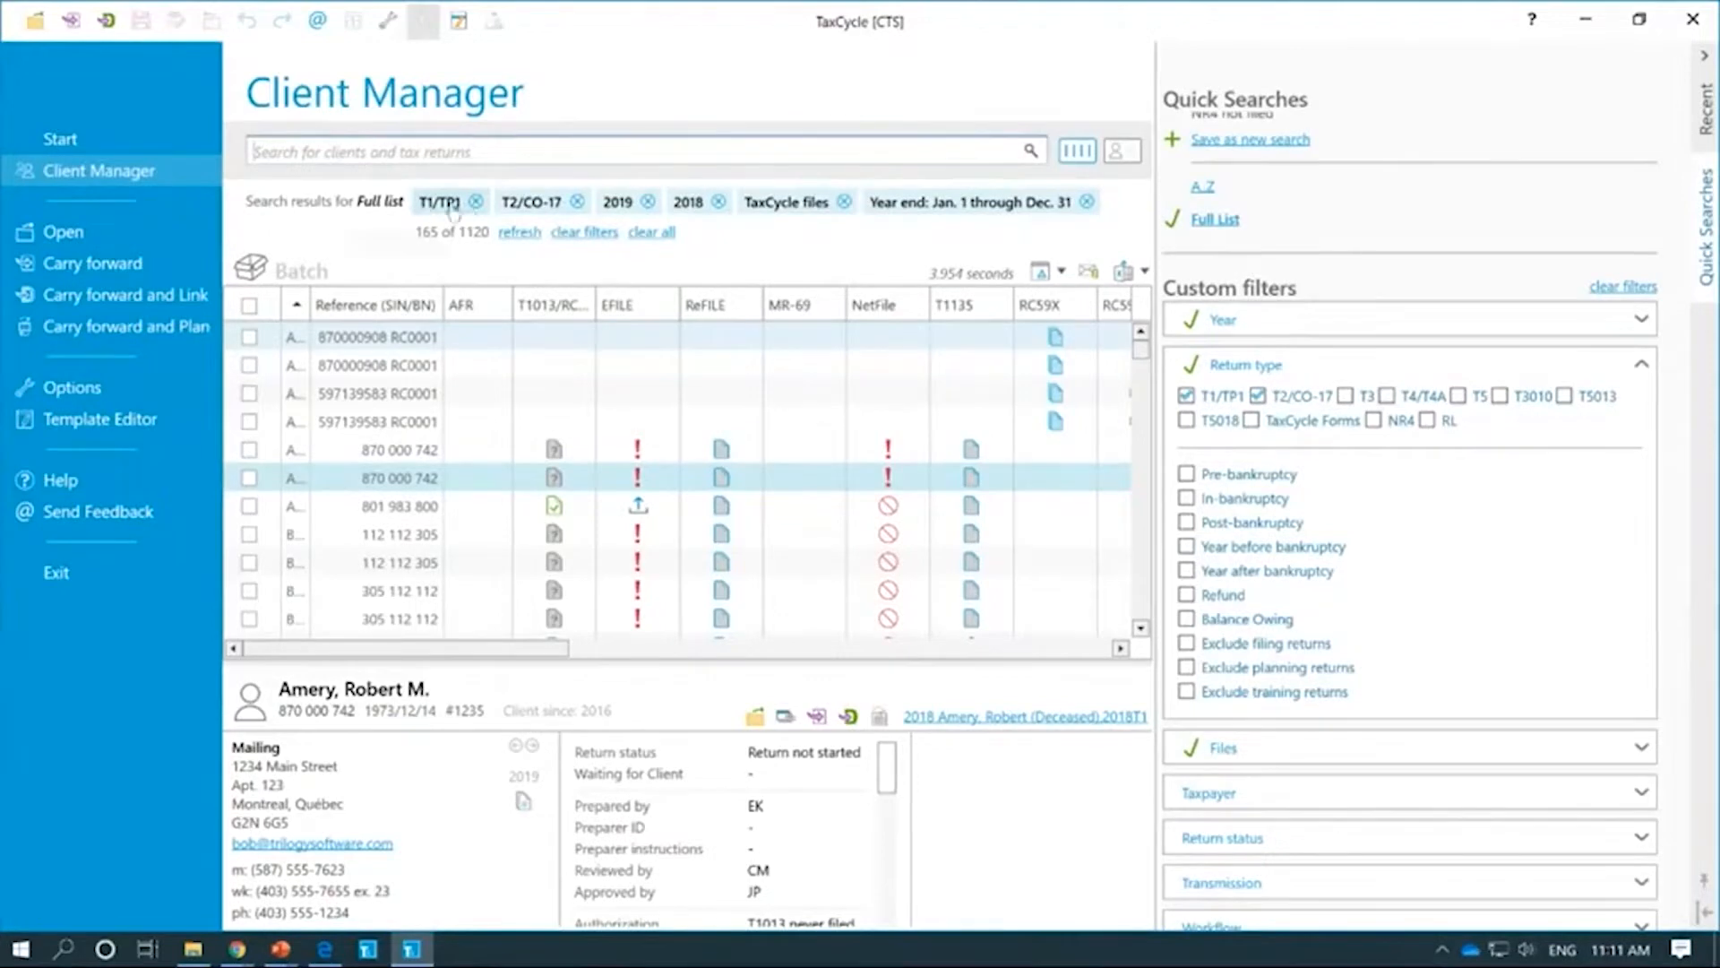
click(1702, 64)
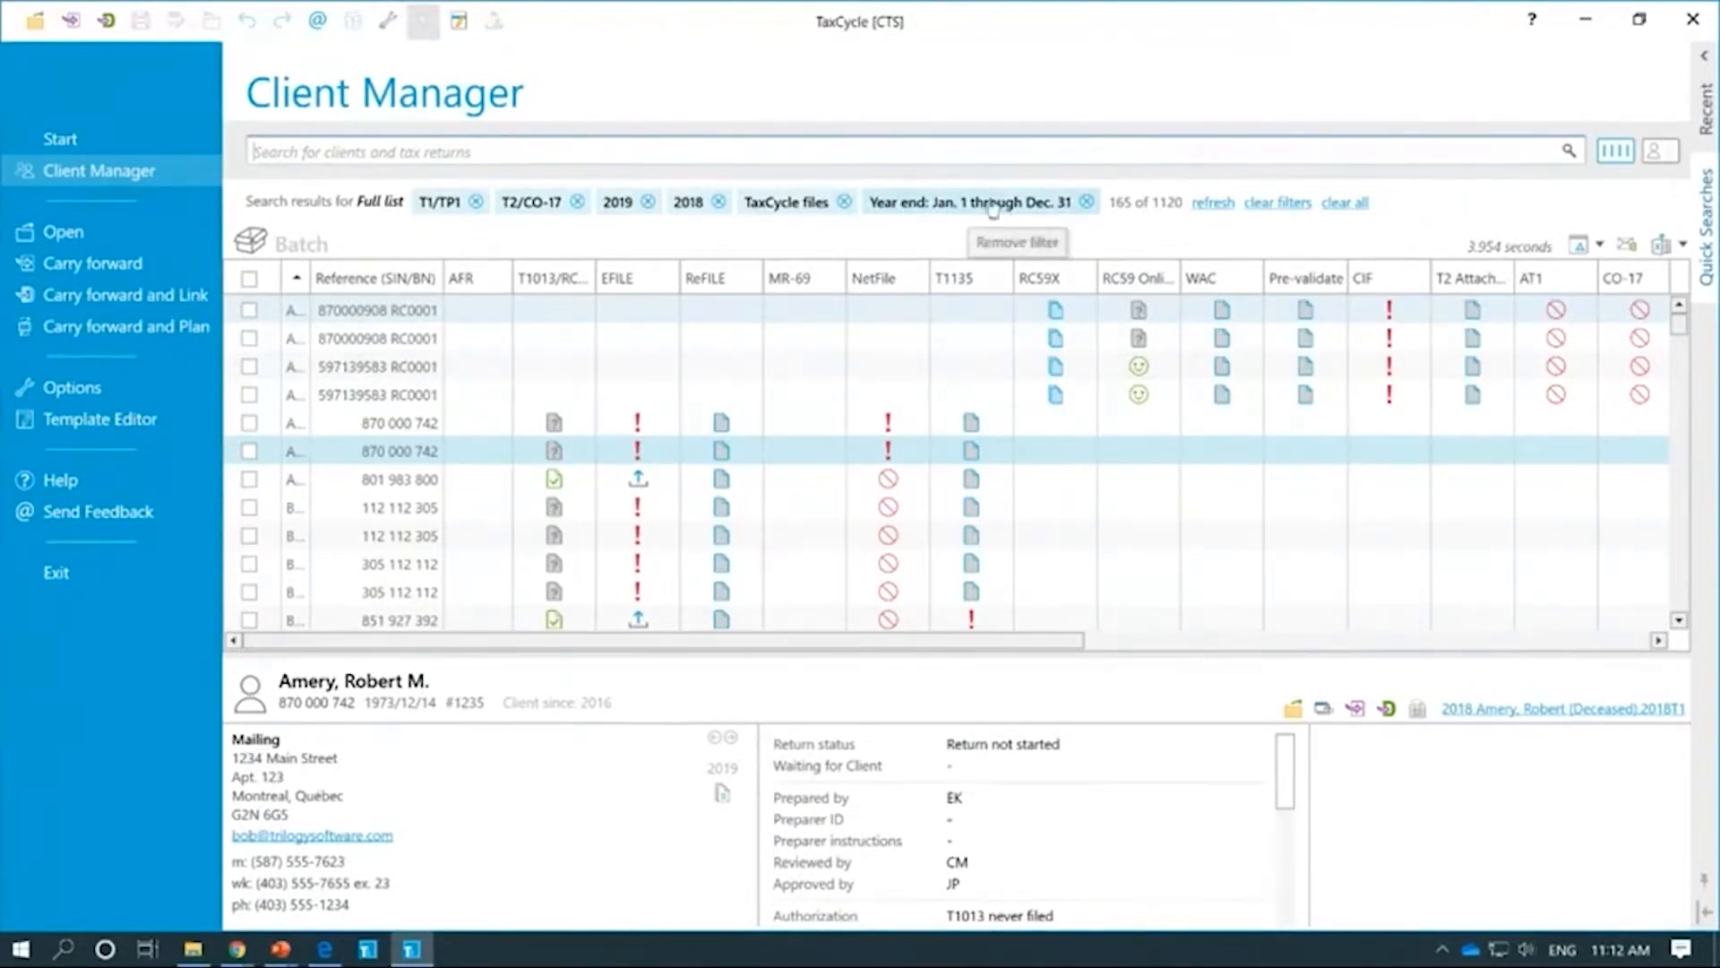
click(475, 202)
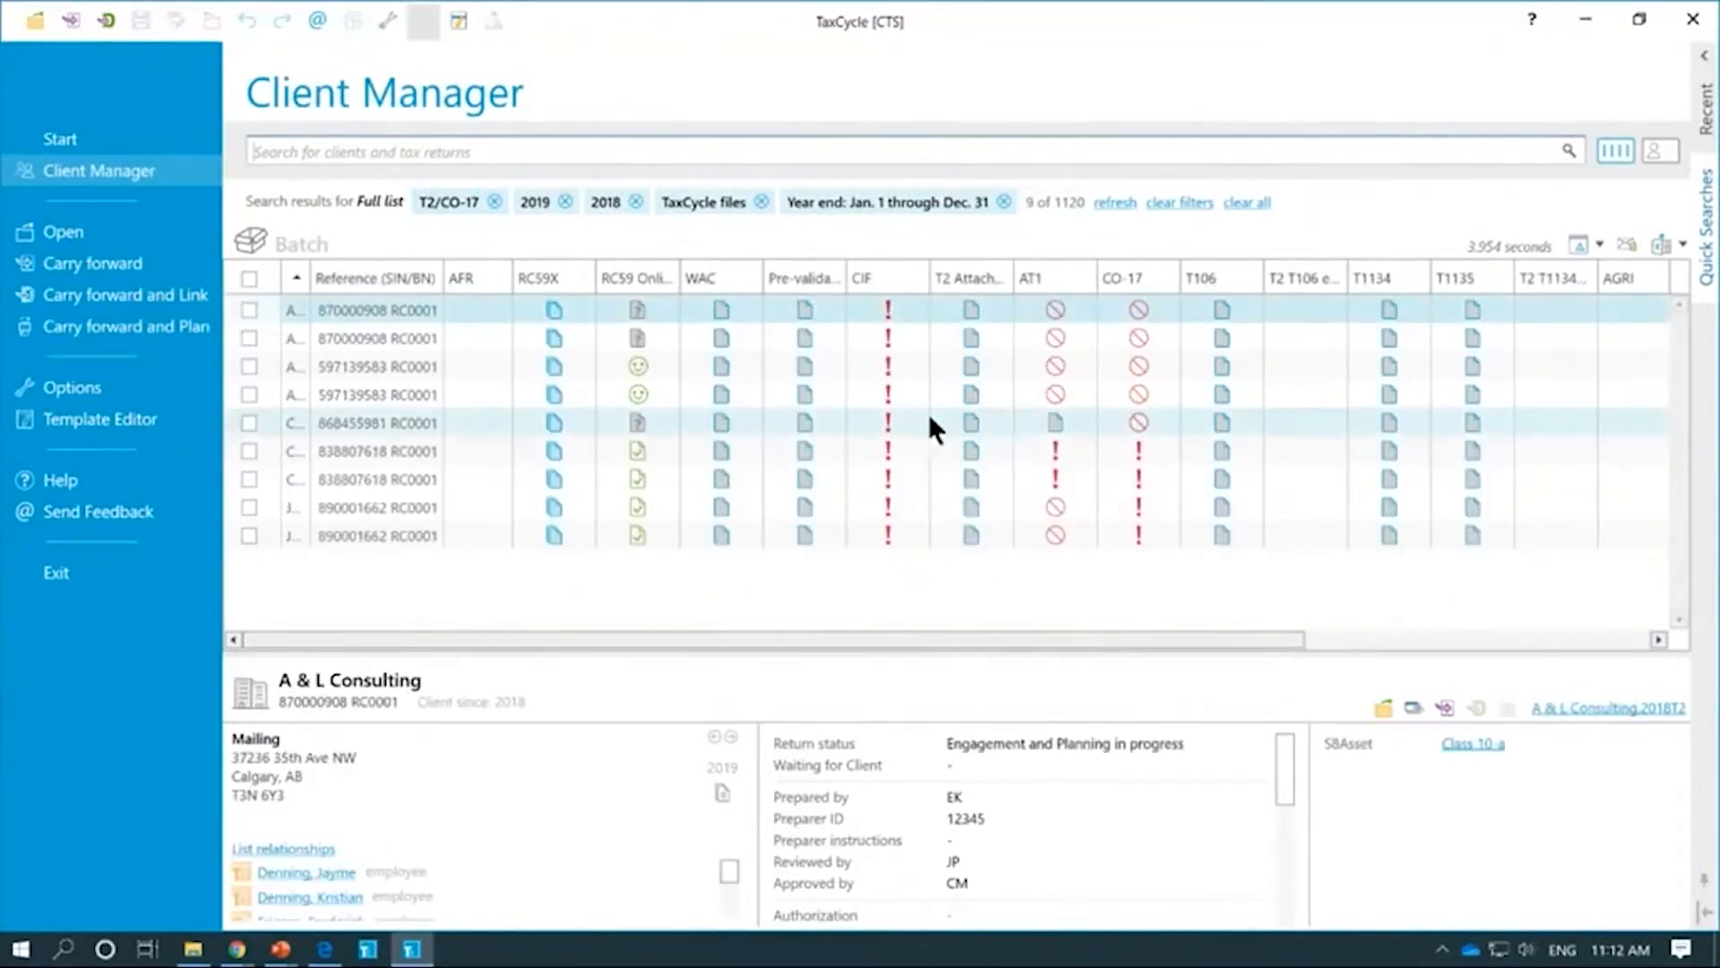
Step: Reopen the Quick Searches sidebar, check the Year end column of the filtered returns, and refresh the search results
click(1708, 205)
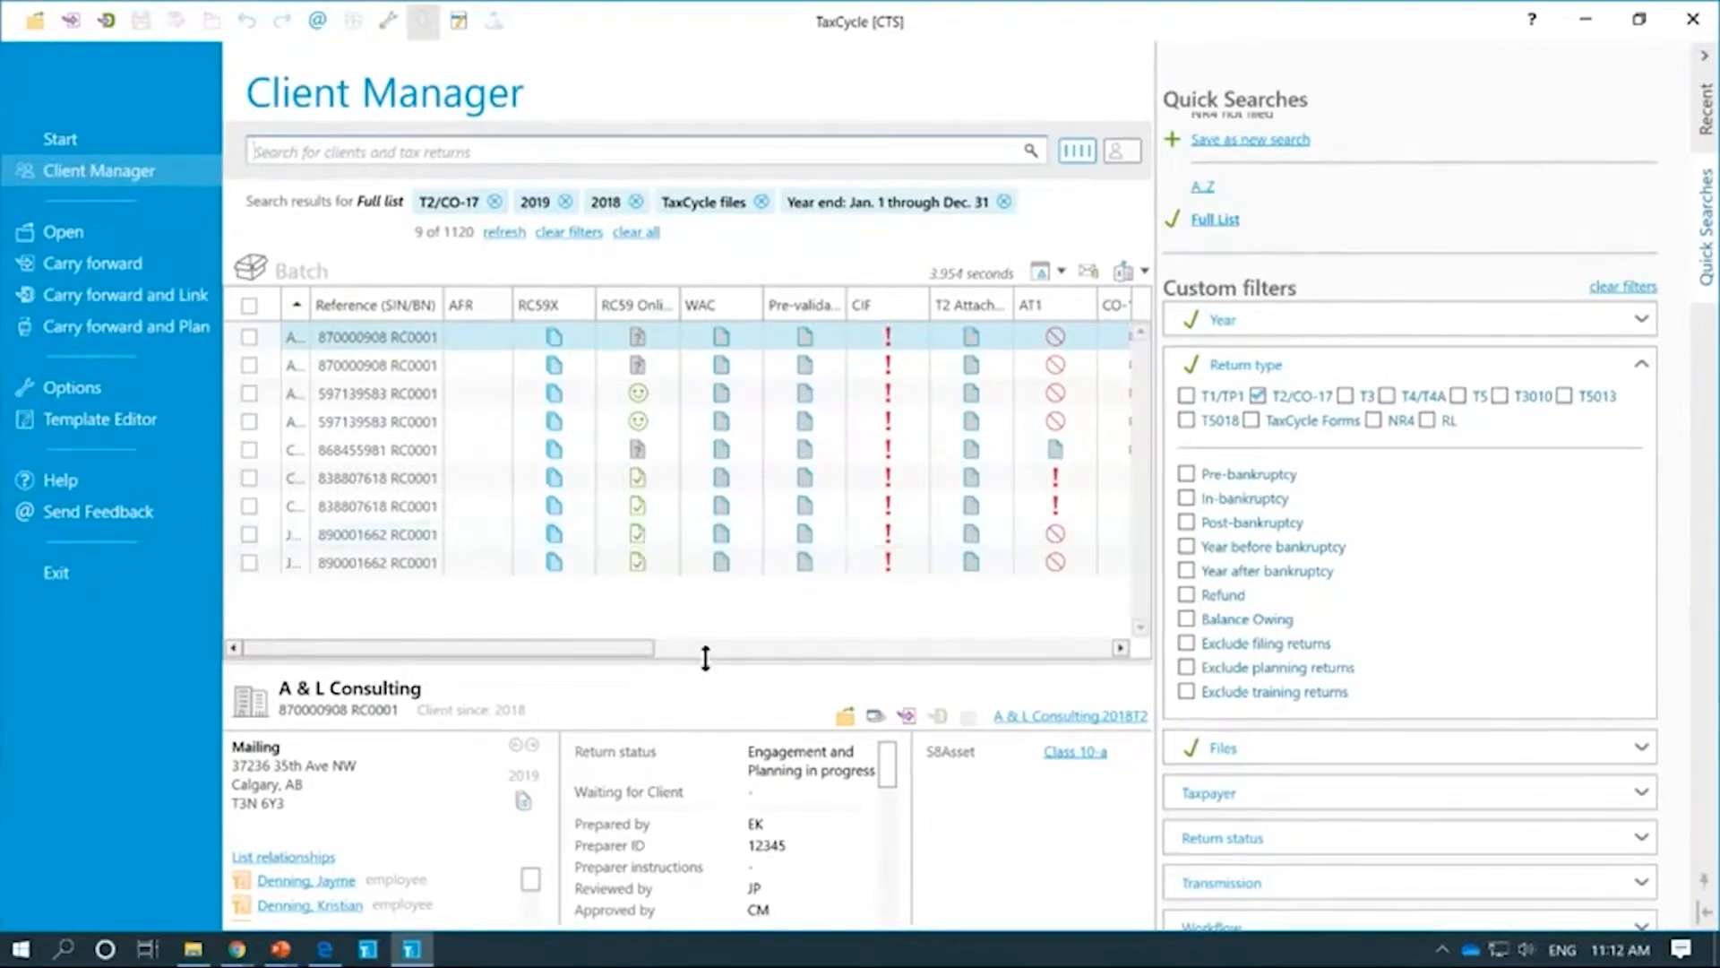
drag(573, 647, 1060, 647)
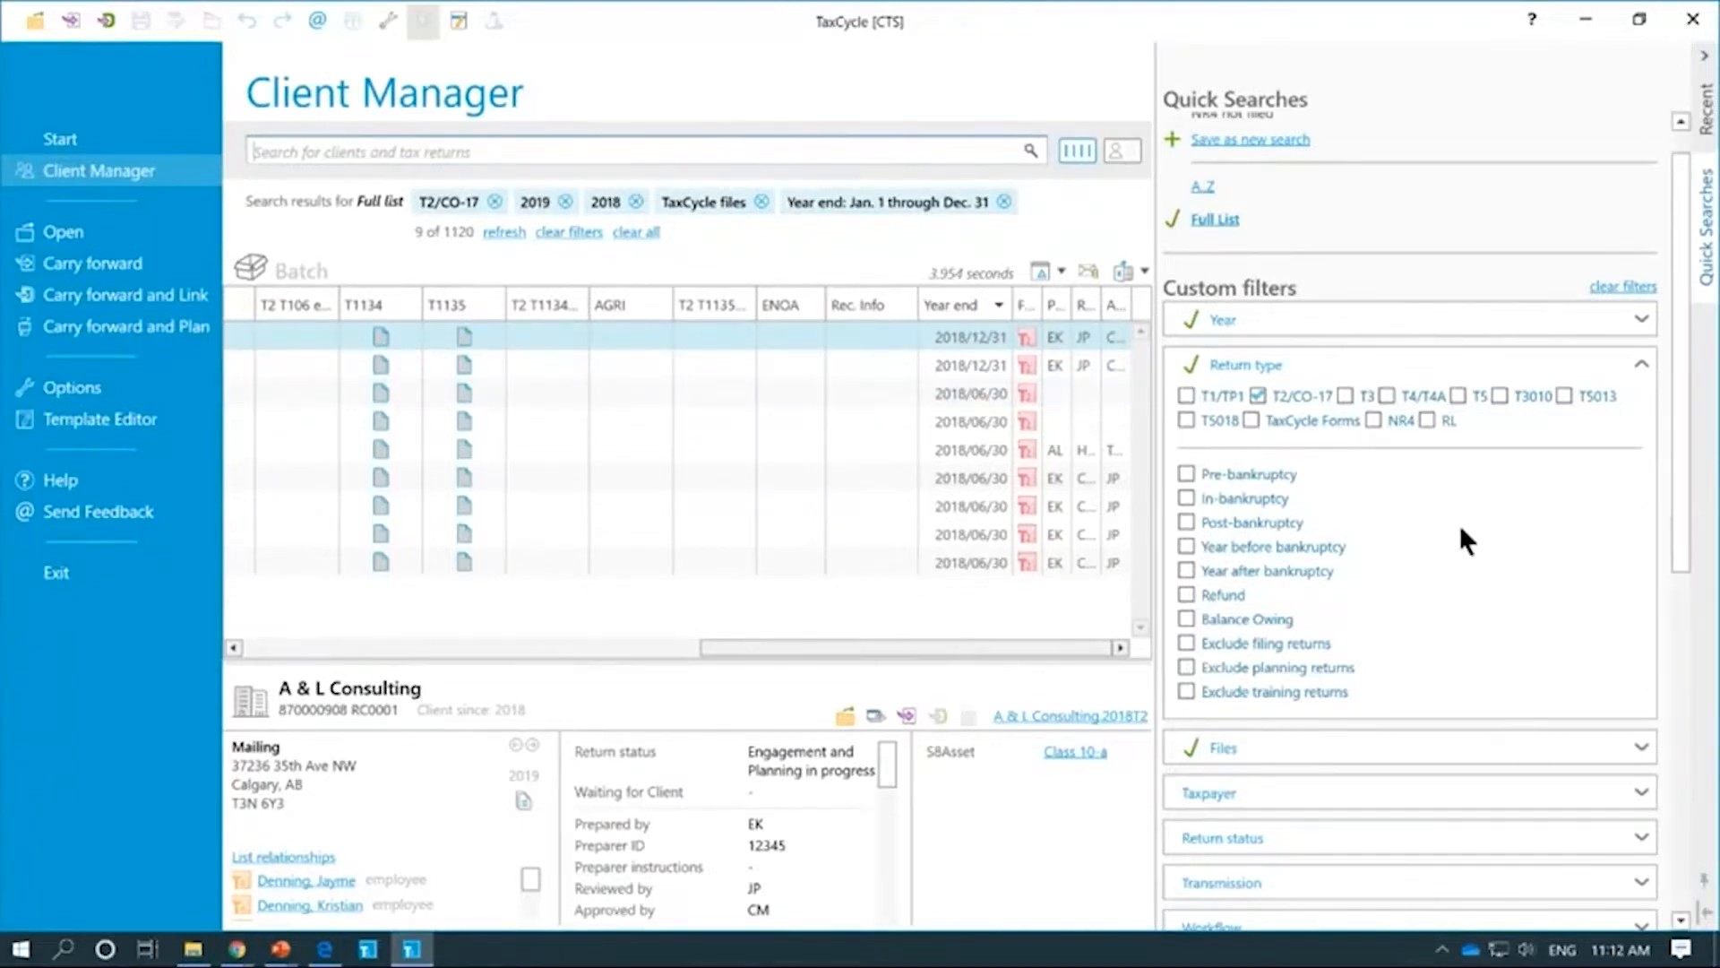
scroll(1461, 528, up, 1)
scroll(1460, 520, down, 3)
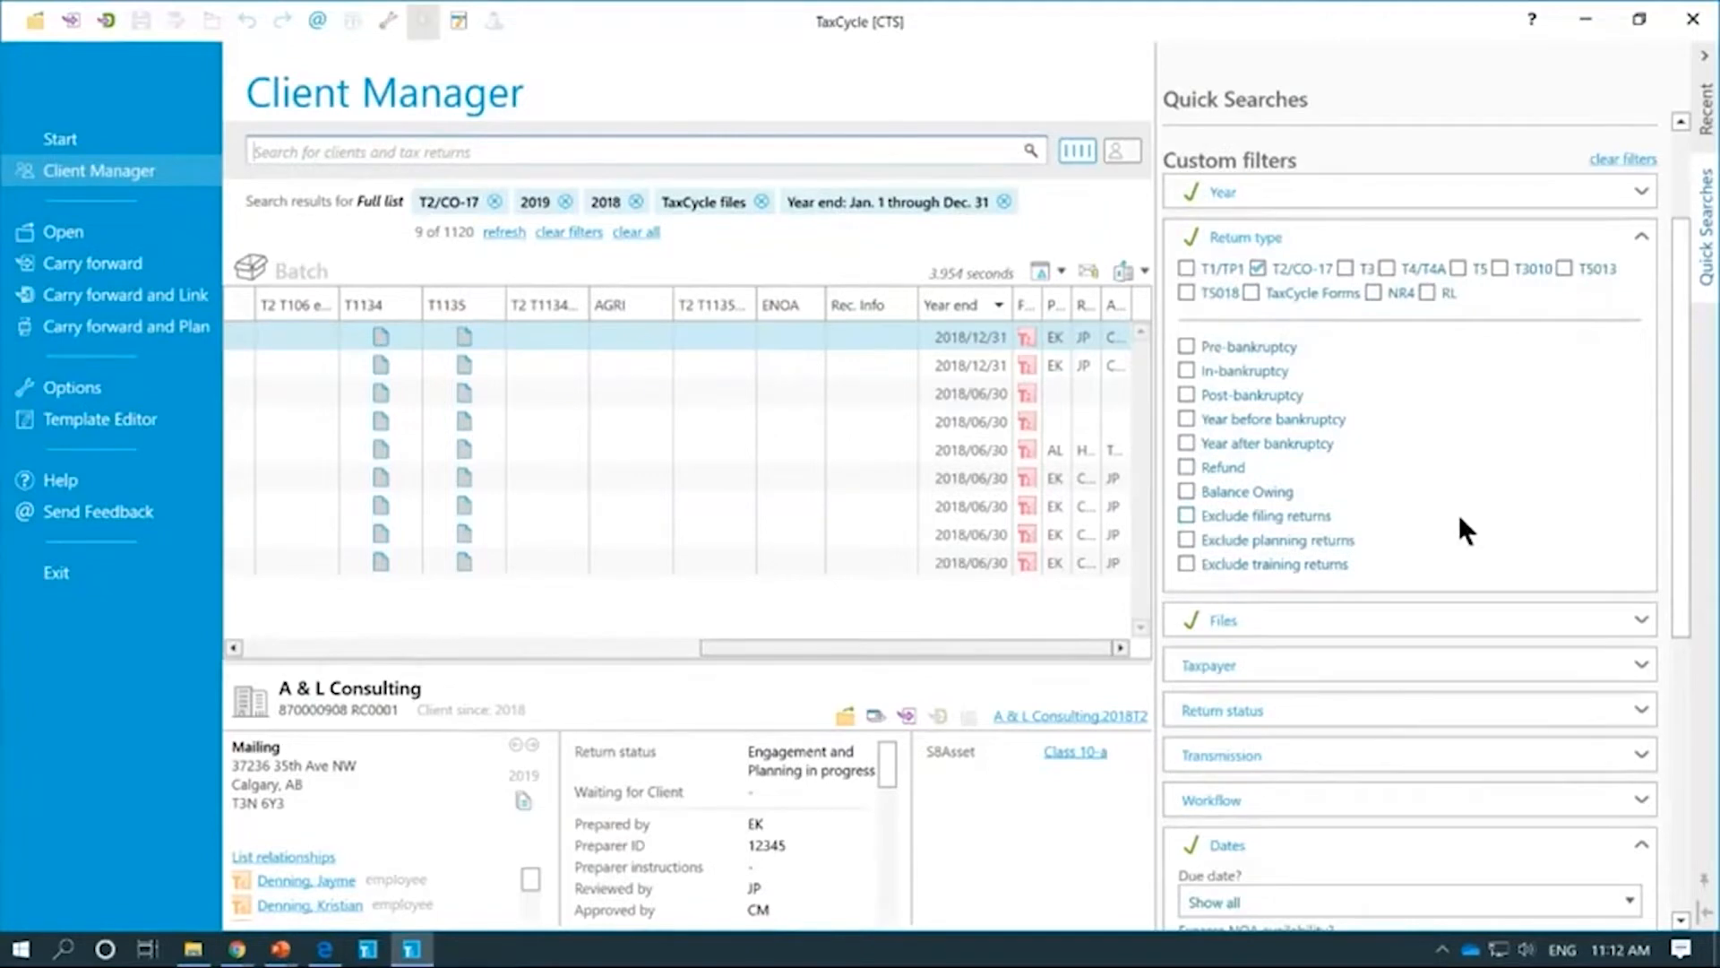
click(514, 237)
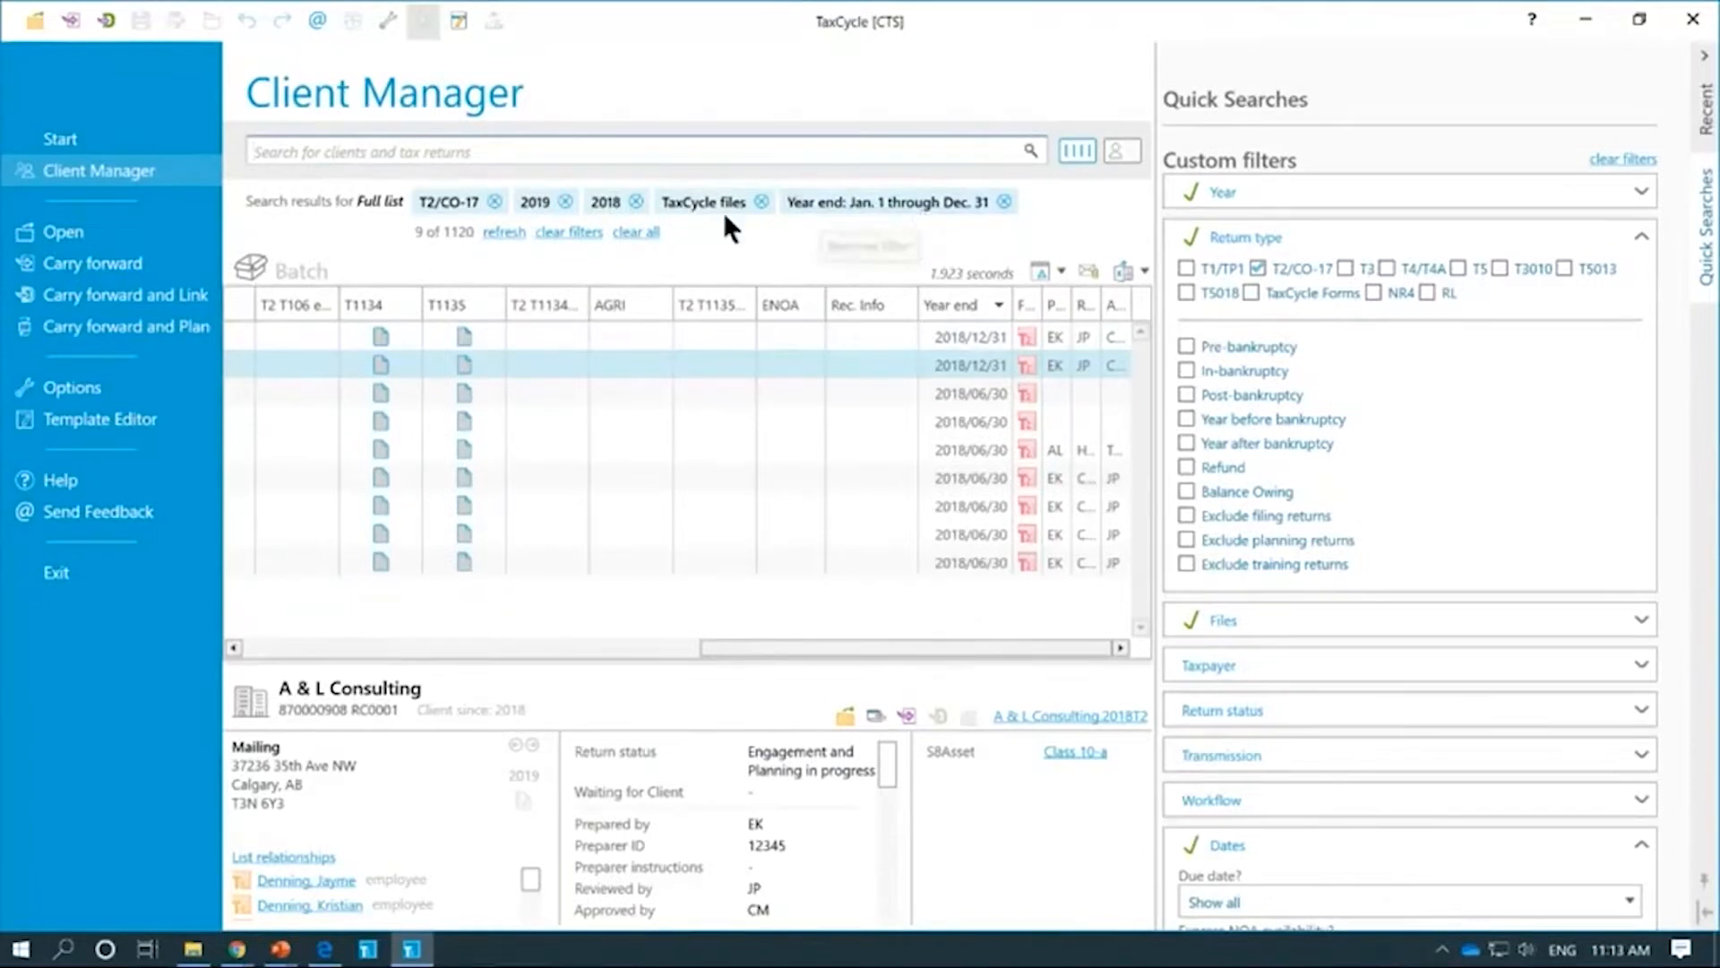
Step: Clear all custom filters and collapse the Return type and Dates sections
click(584, 233)
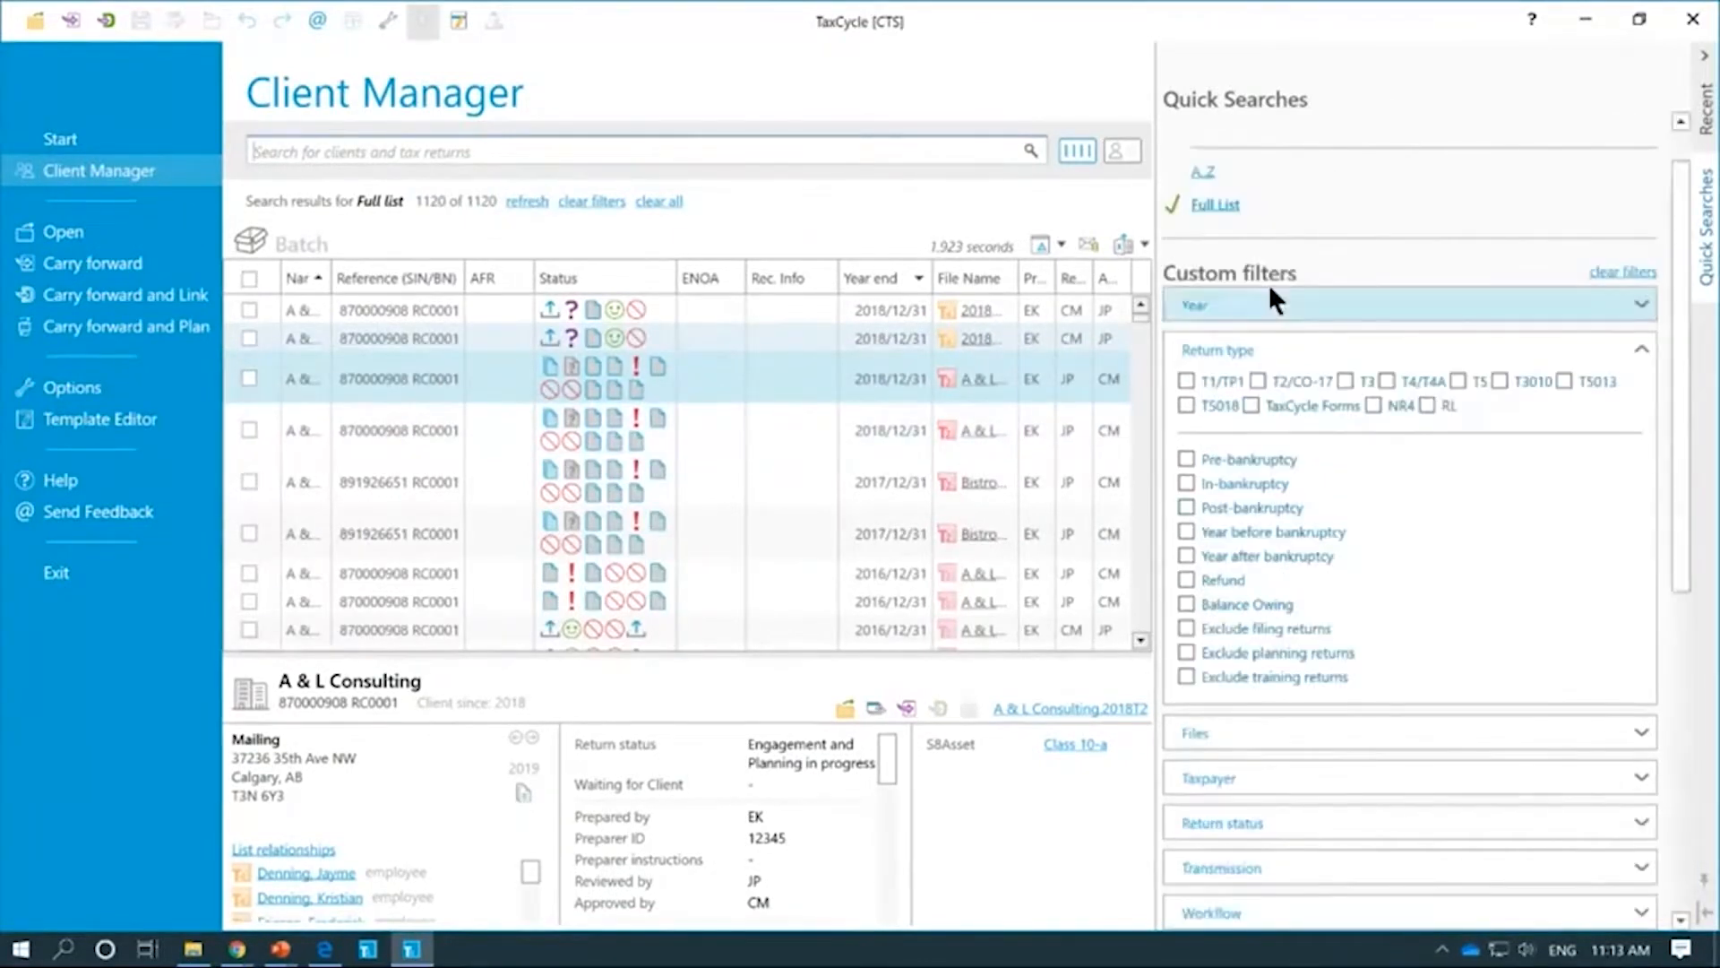
click(1271, 352)
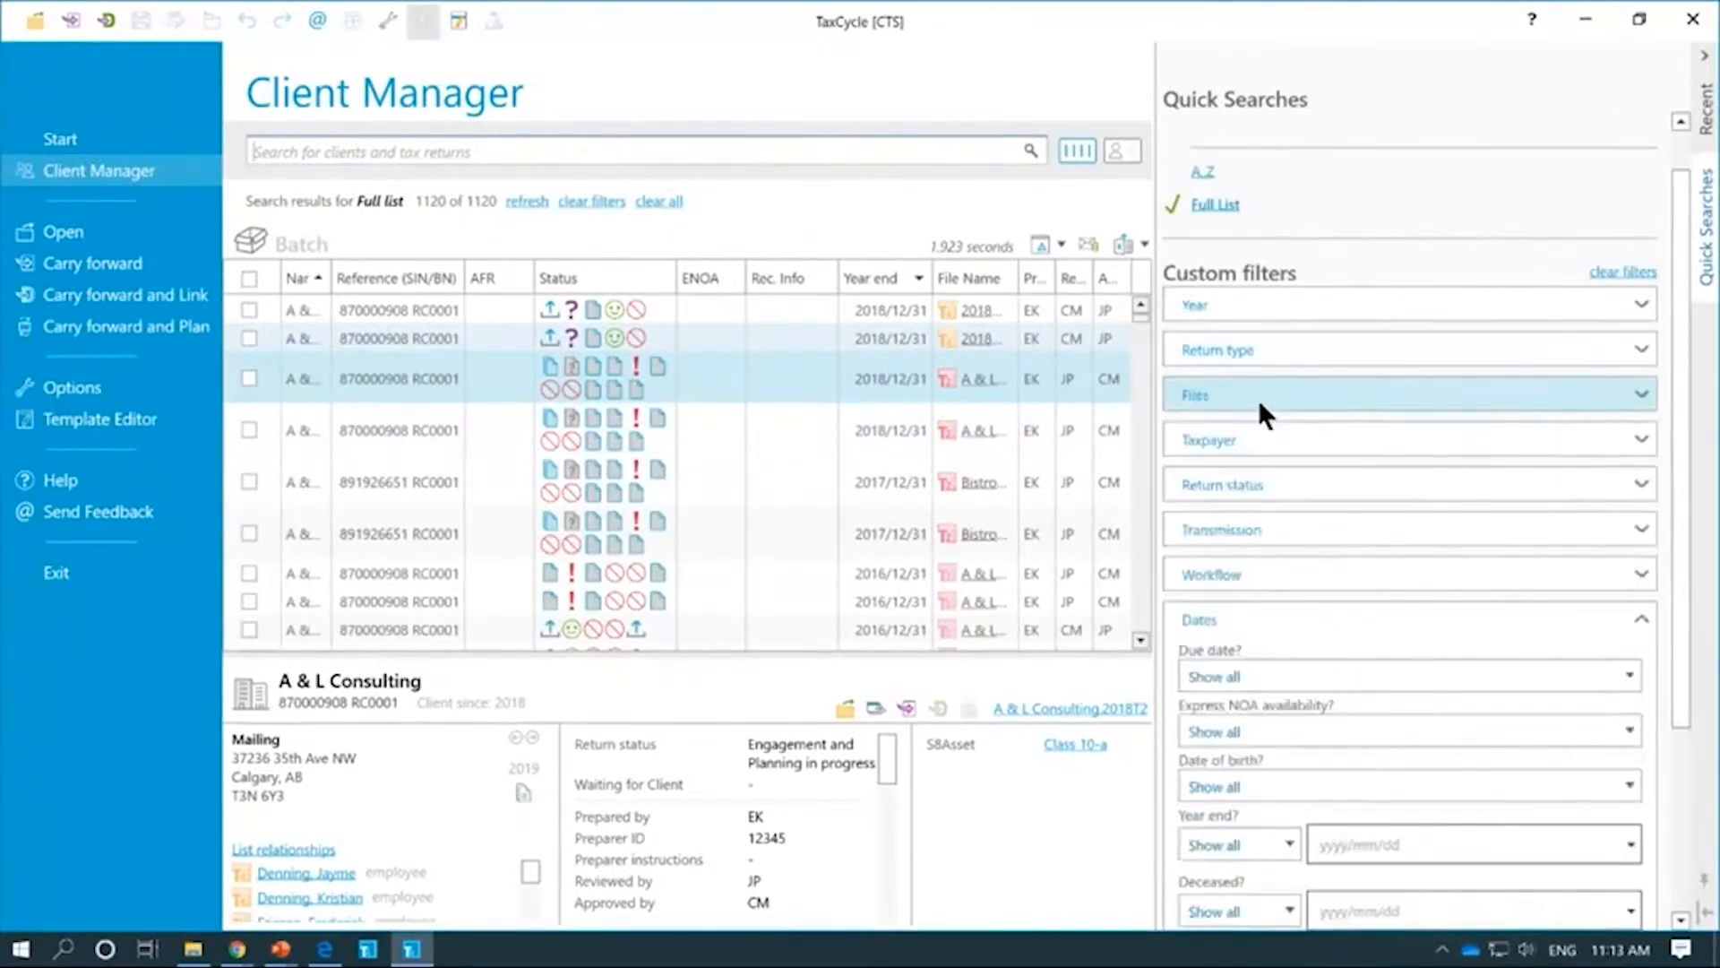
click(1228, 615)
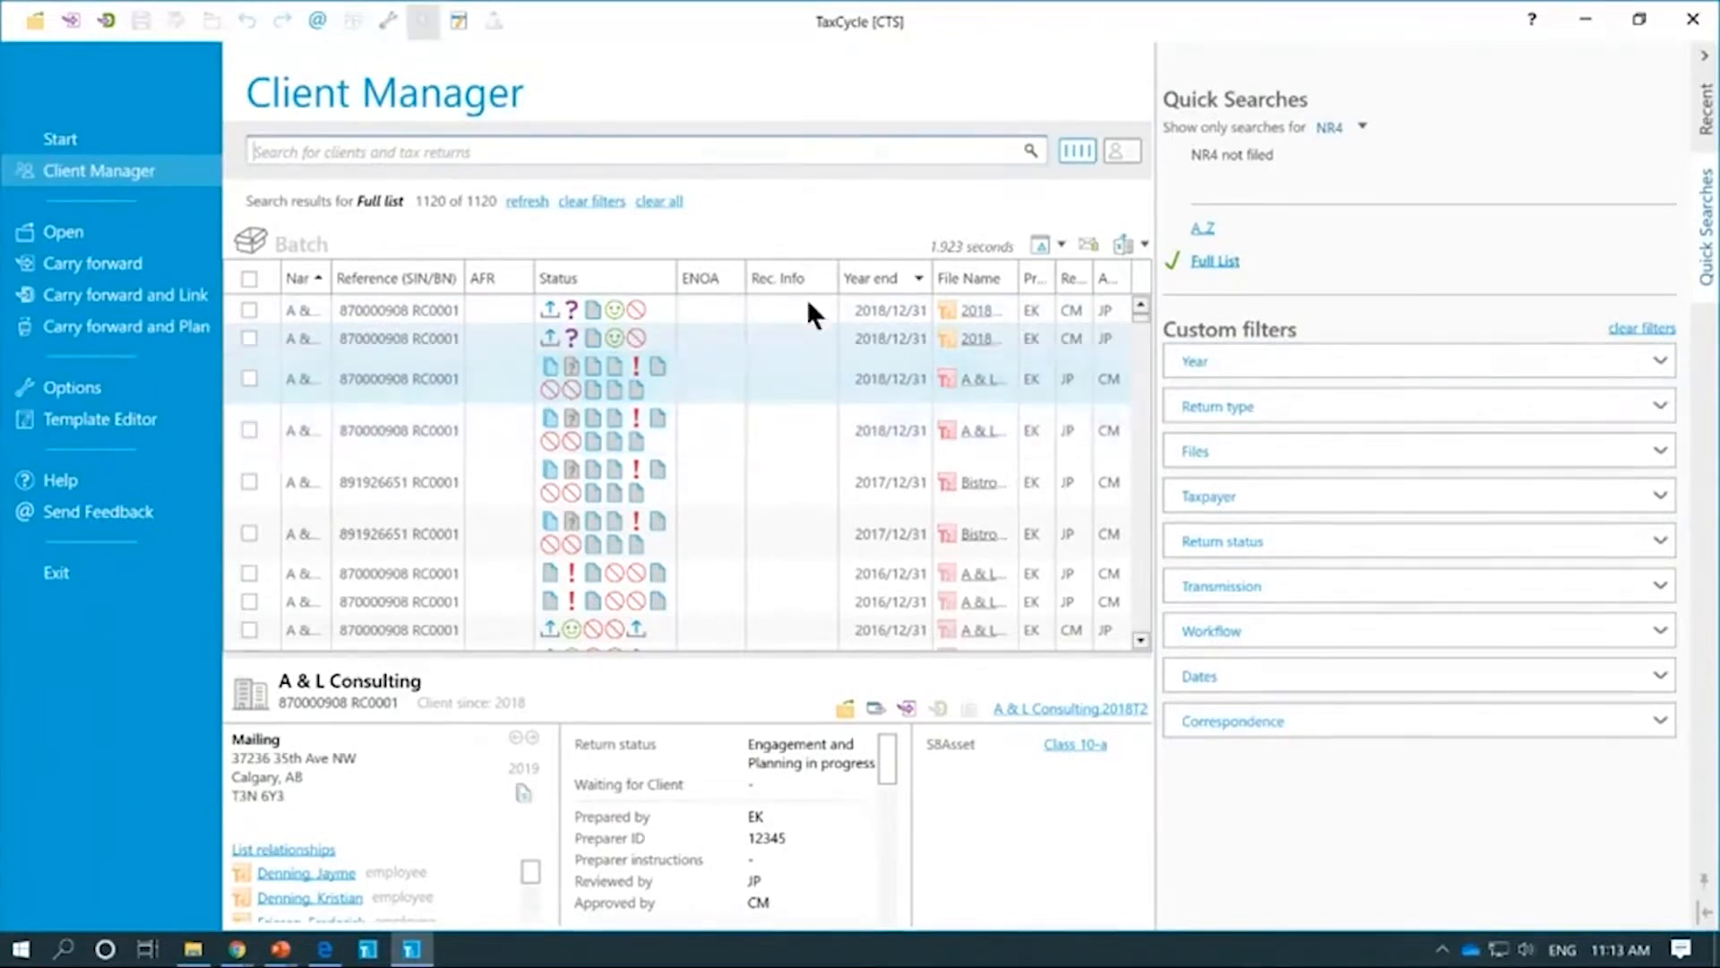
Step: Filter the client list to the year 2018 and the T1/TP1 return type
click(1290, 368)
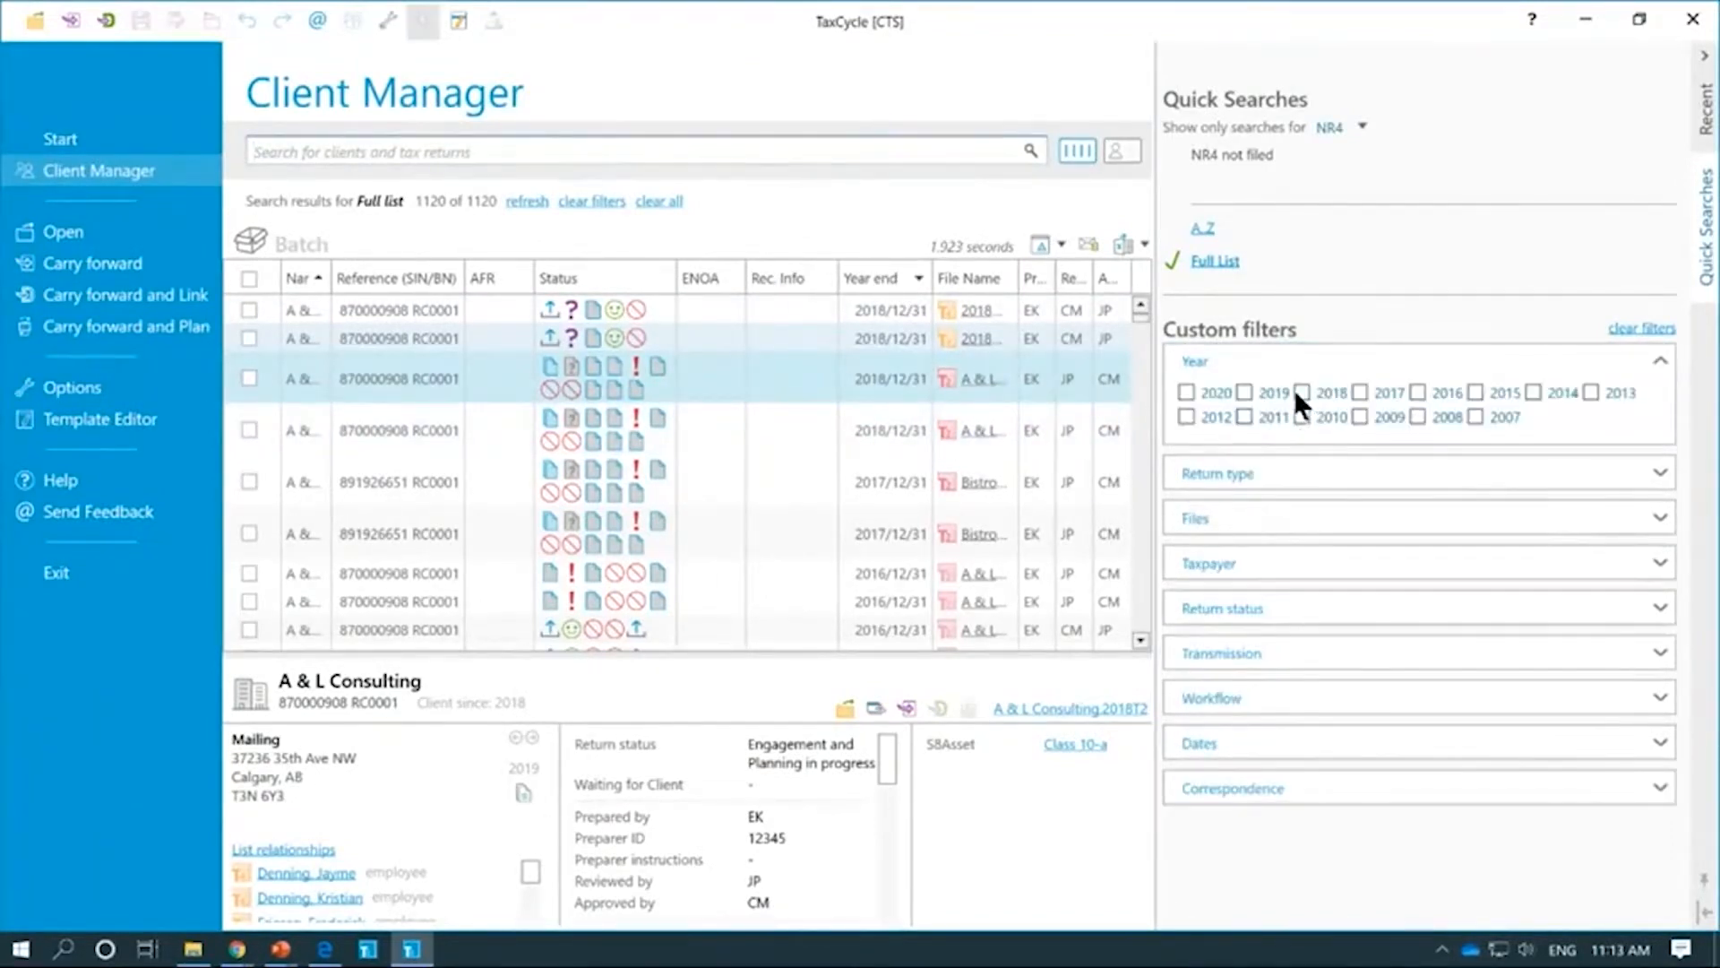
click(1302, 392)
click(1235, 470)
click(1204, 504)
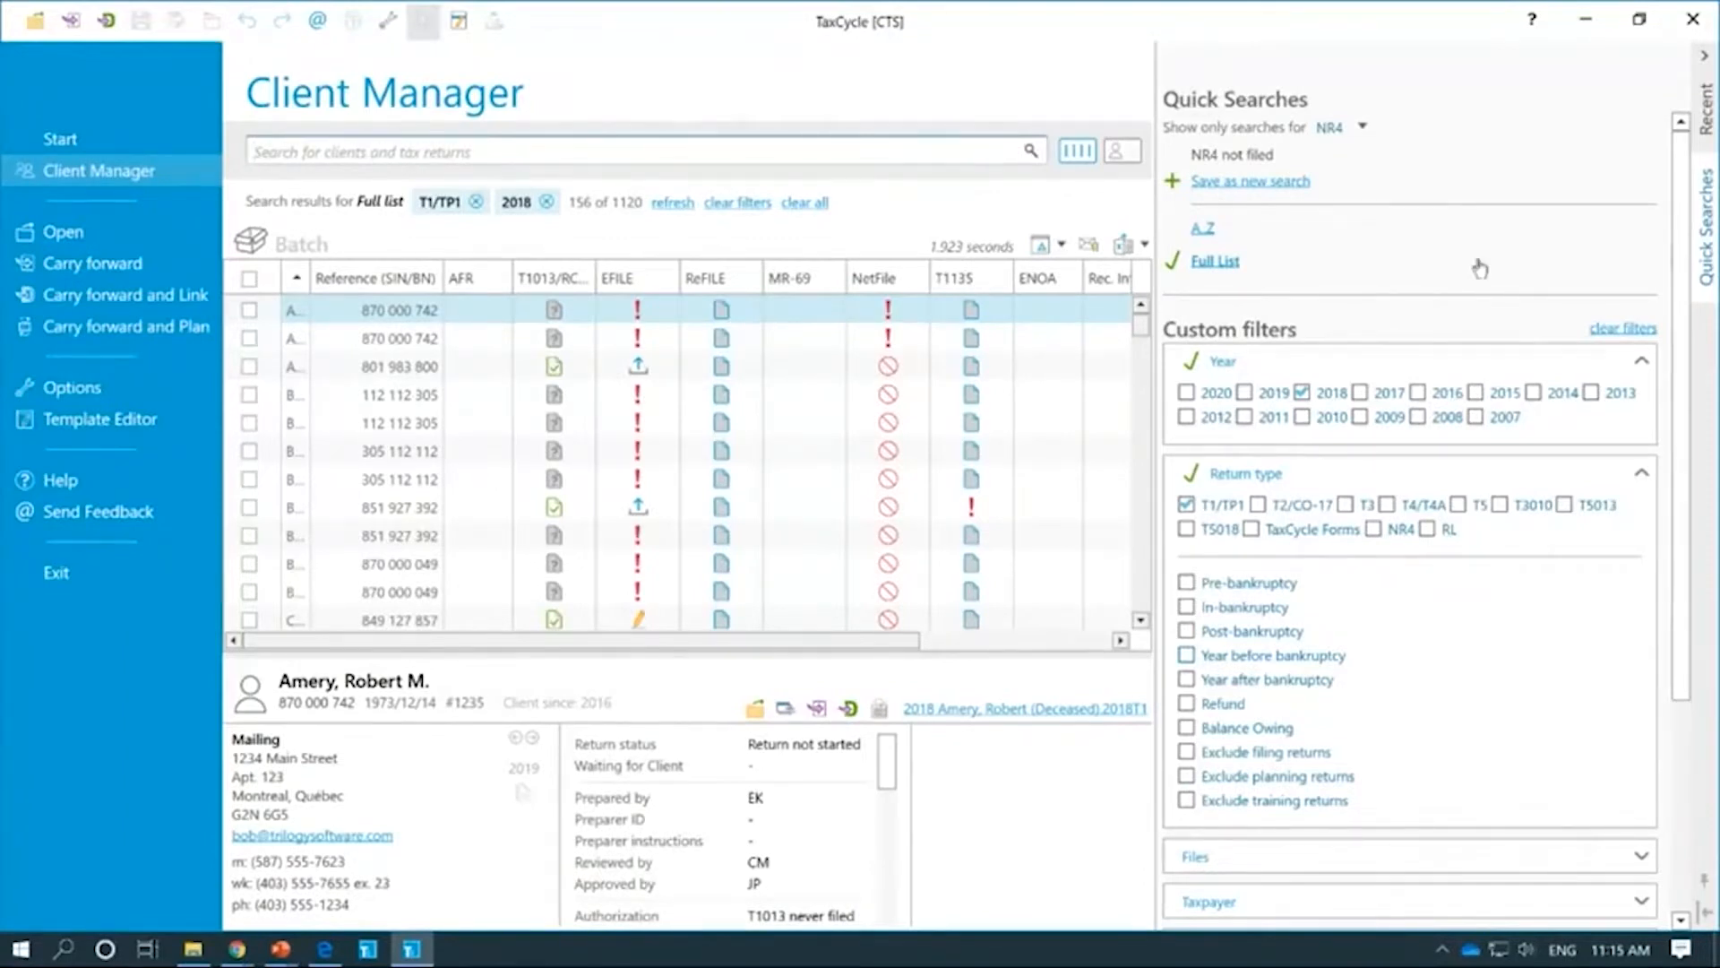
Step: Clear all search filters and remove the NR4 restriction from the quick searches list so it covers every return type
click(1358, 125)
click(1357, 125)
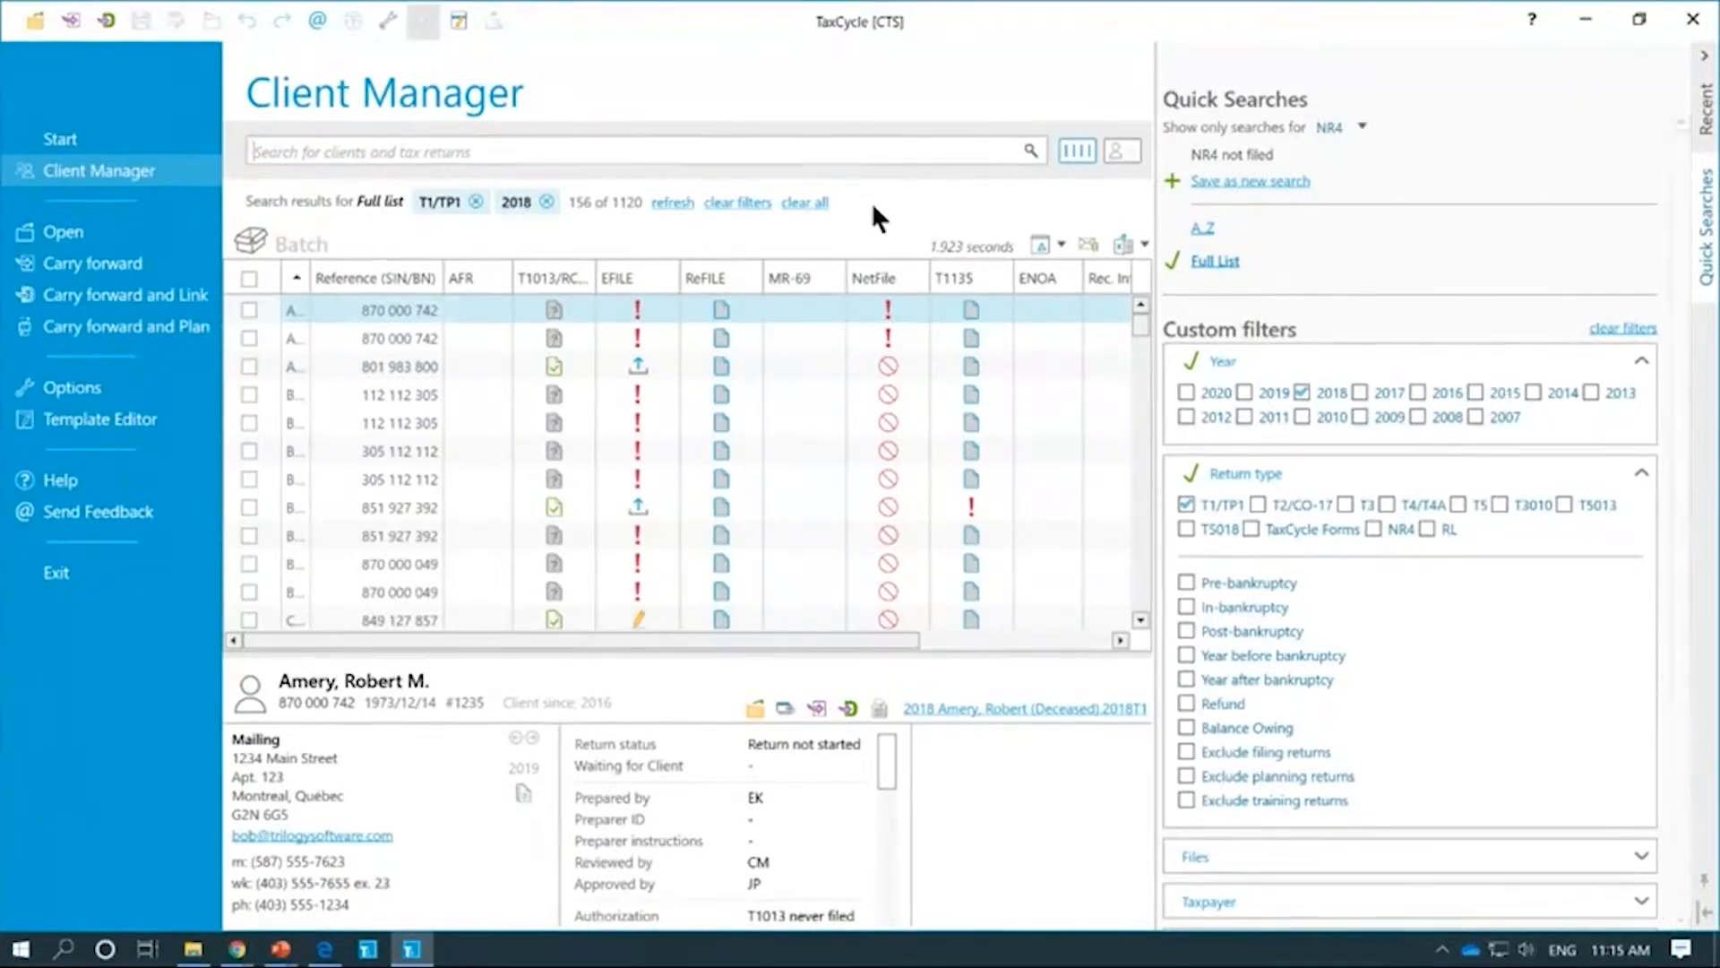
click(805, 203)
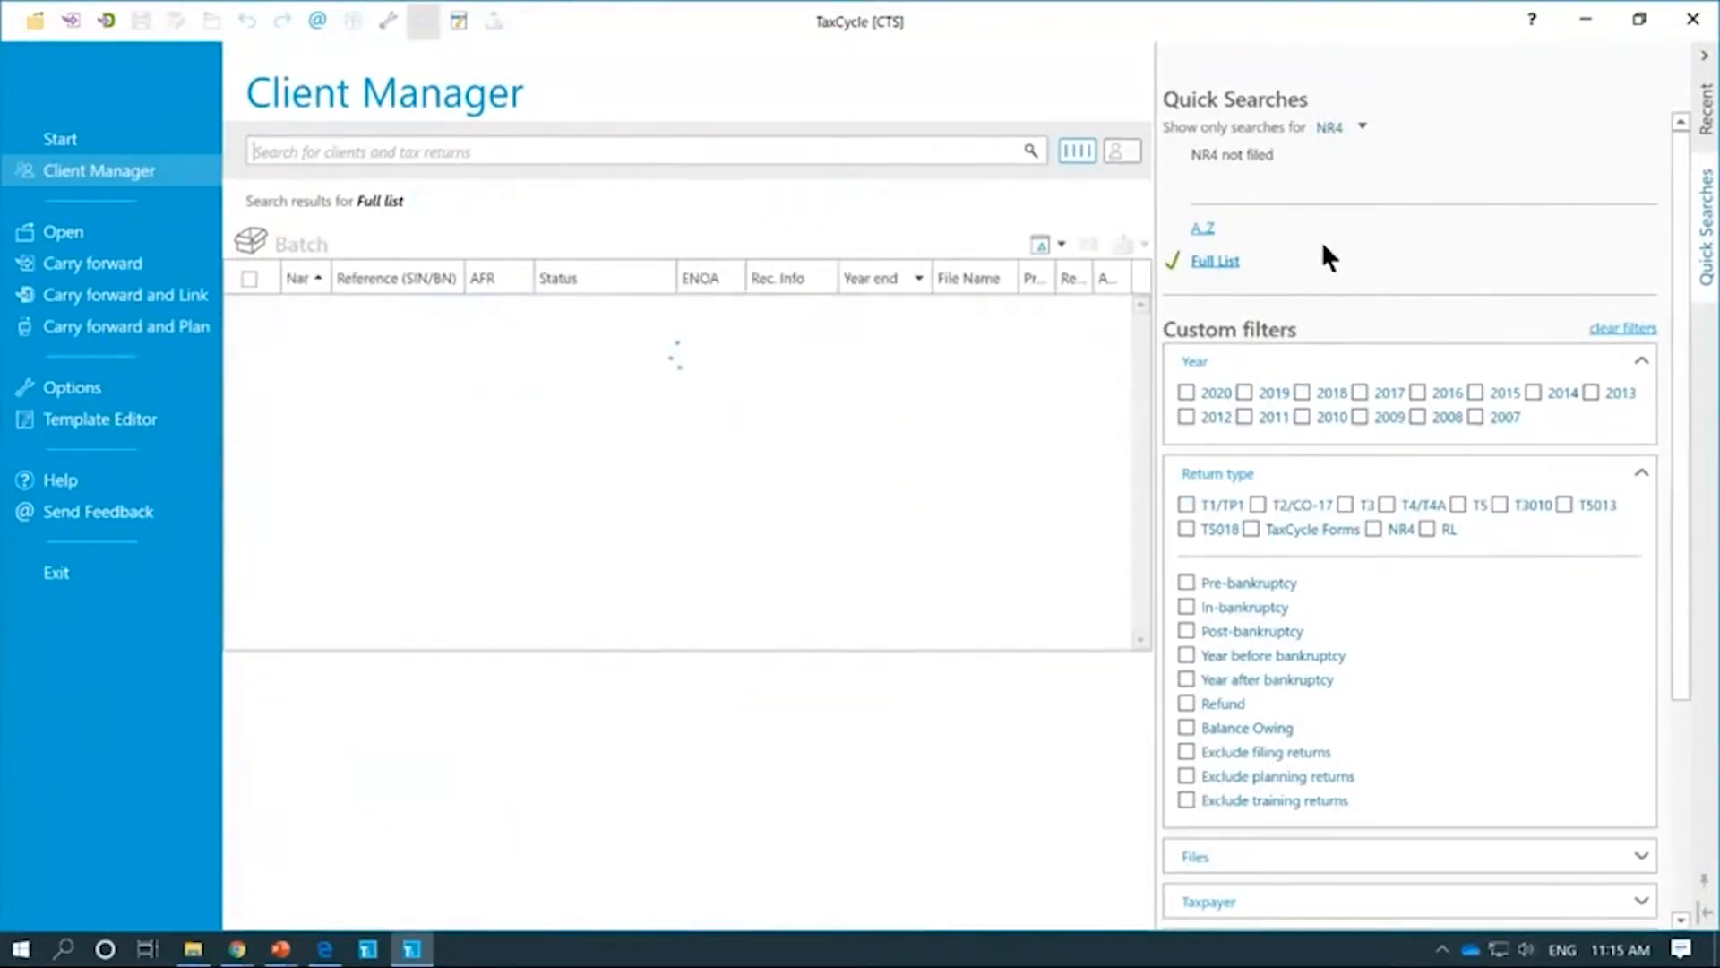
click(1359, 126)
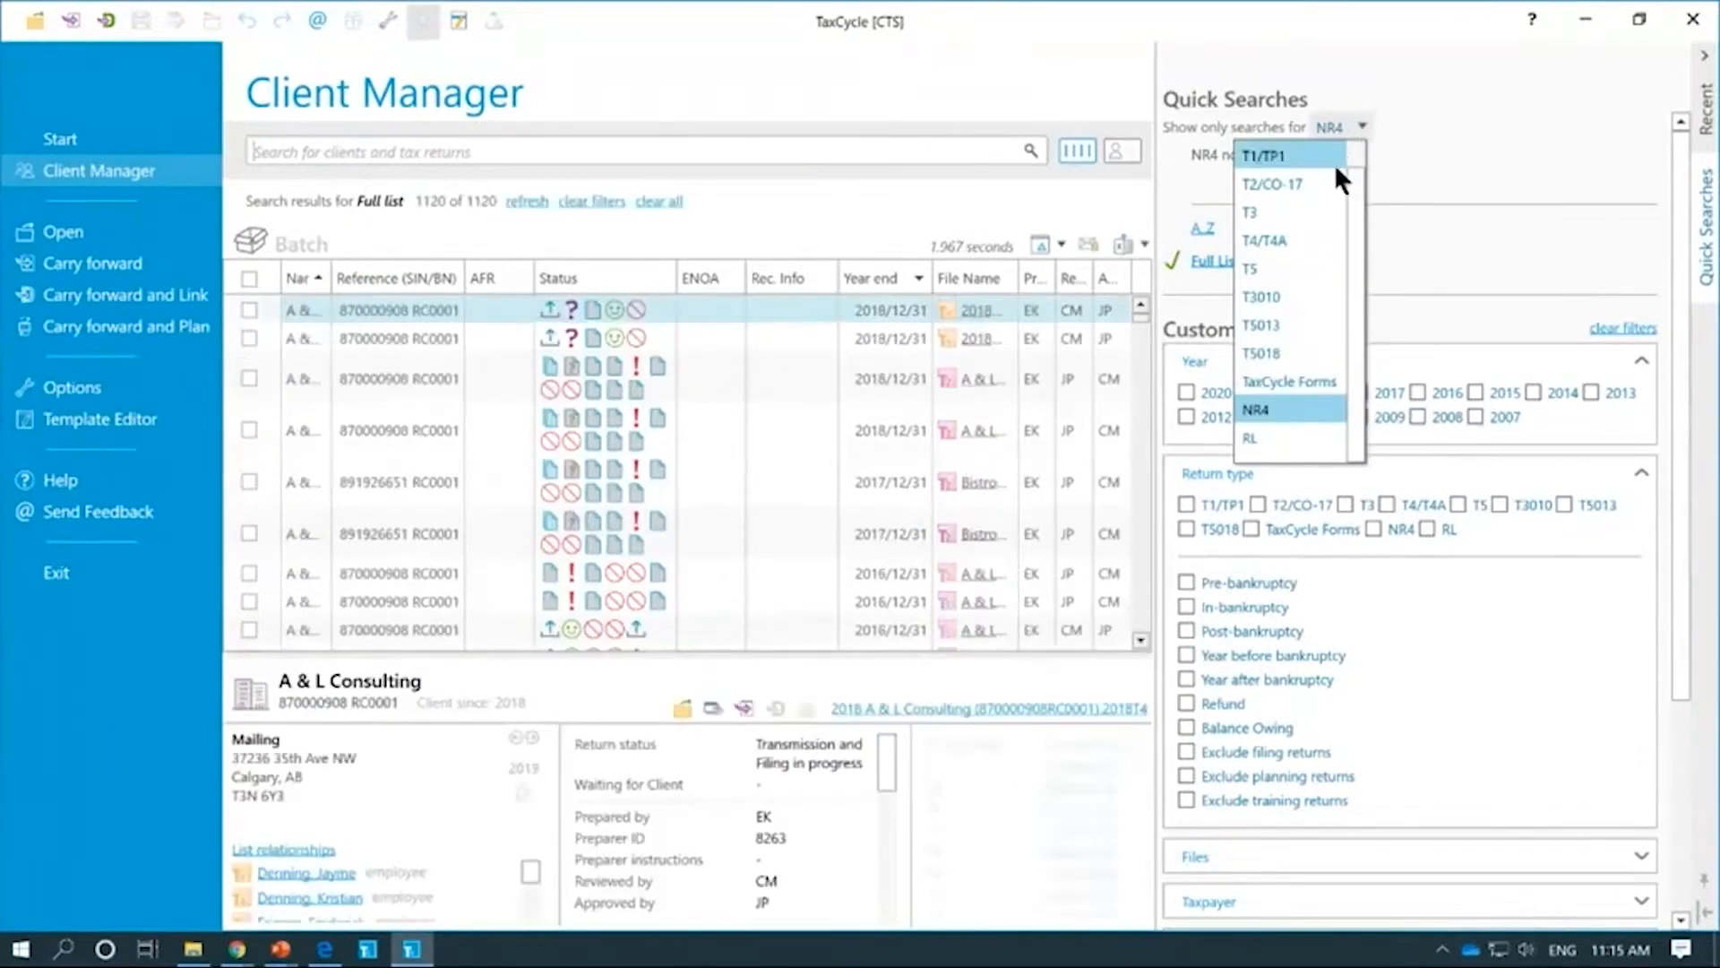
scroll(1317, 170, up, 1)
click(1316, 159)
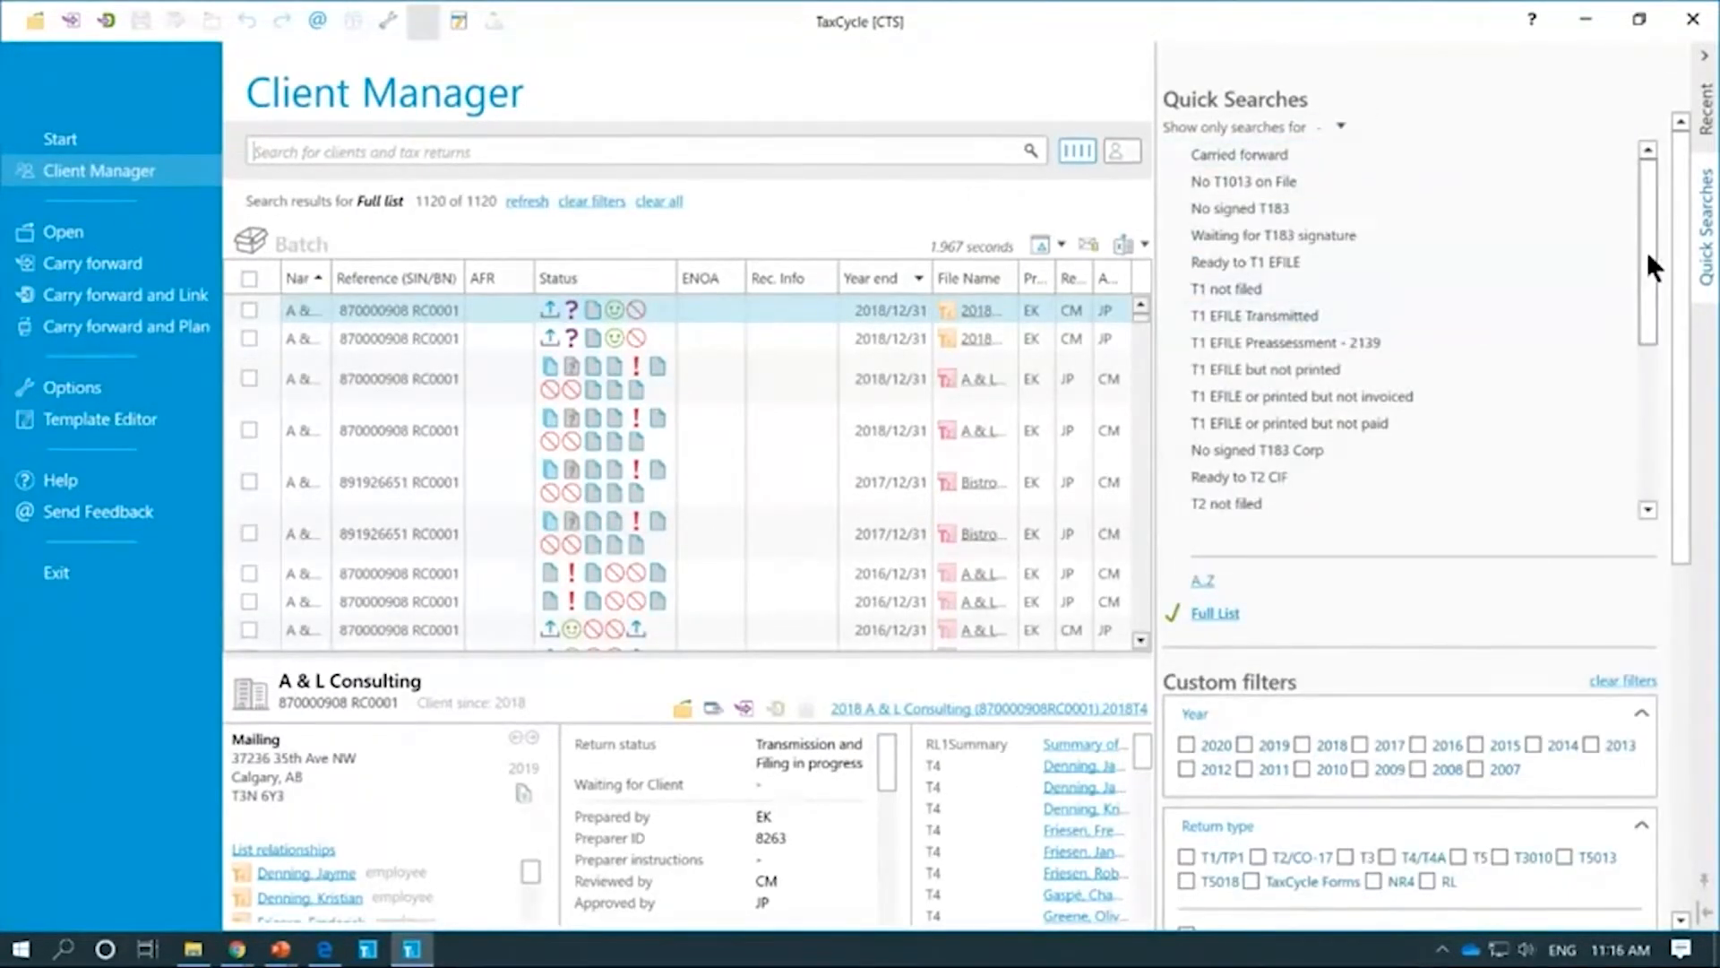
Step: Apply the Ready to T1 EFILE quick search and expand the Transmission filter to examine its conditions
mouse_move(1647, 251)
mouse_down()
mouse_move(1627, 421)
mouse_move(1636, 229)
mouse_up()
click(1258, 260)
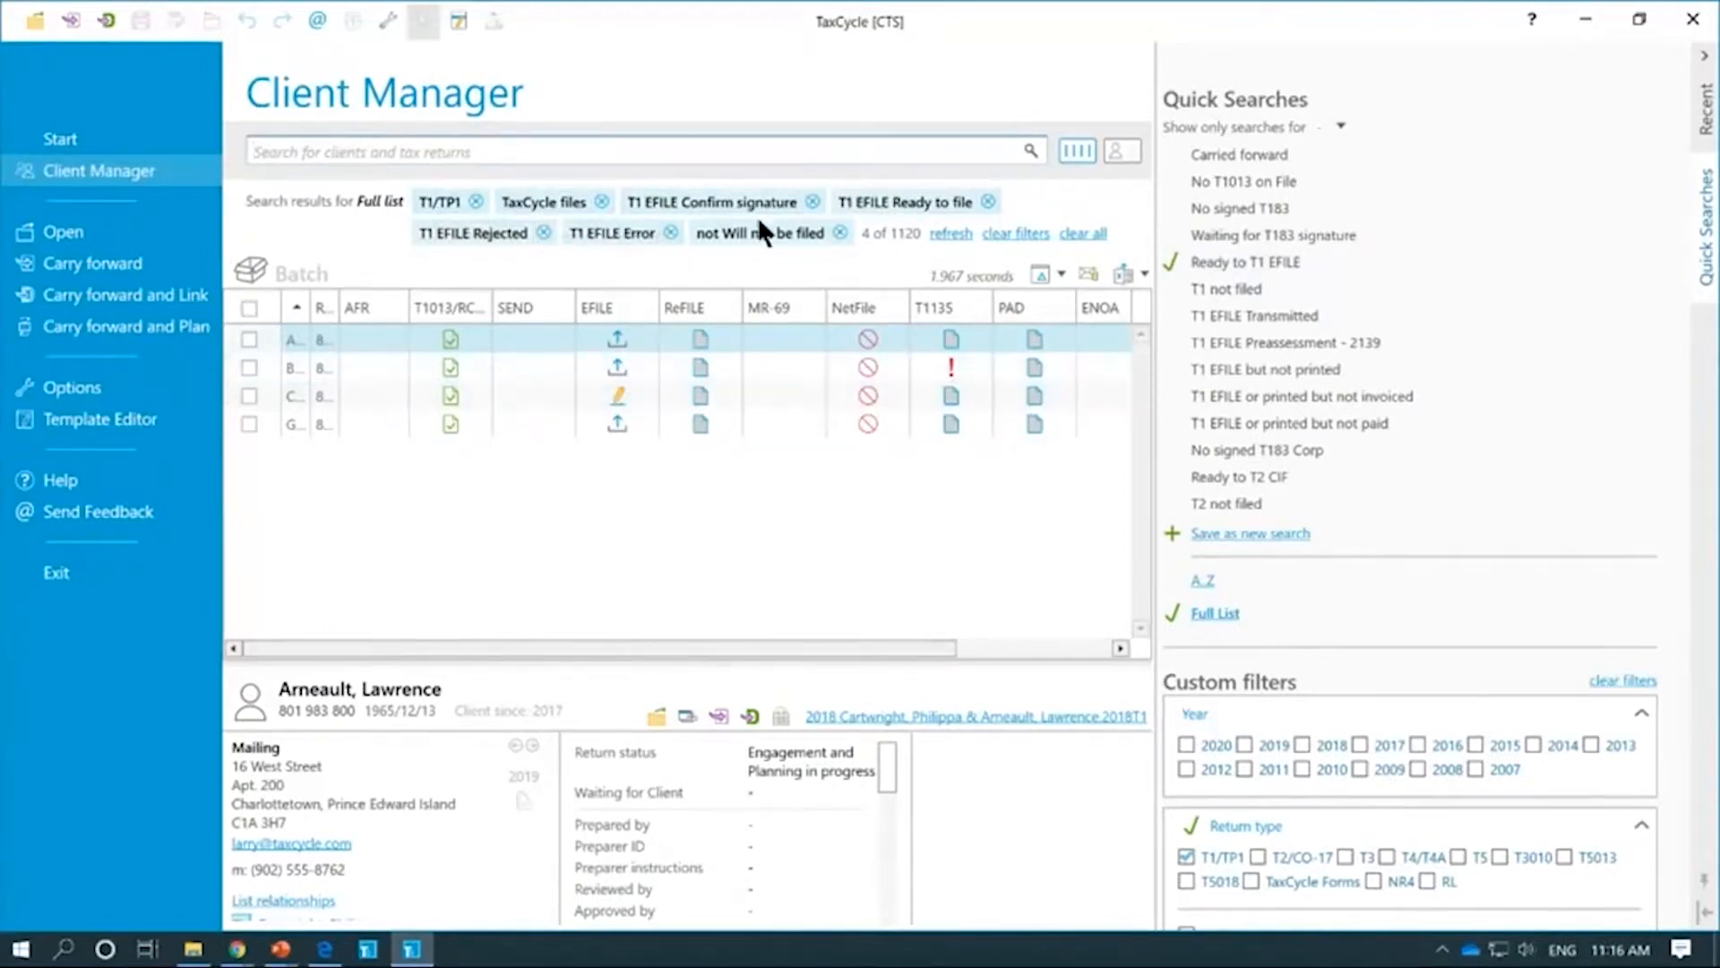
scroll(1536, 546, down, 10)
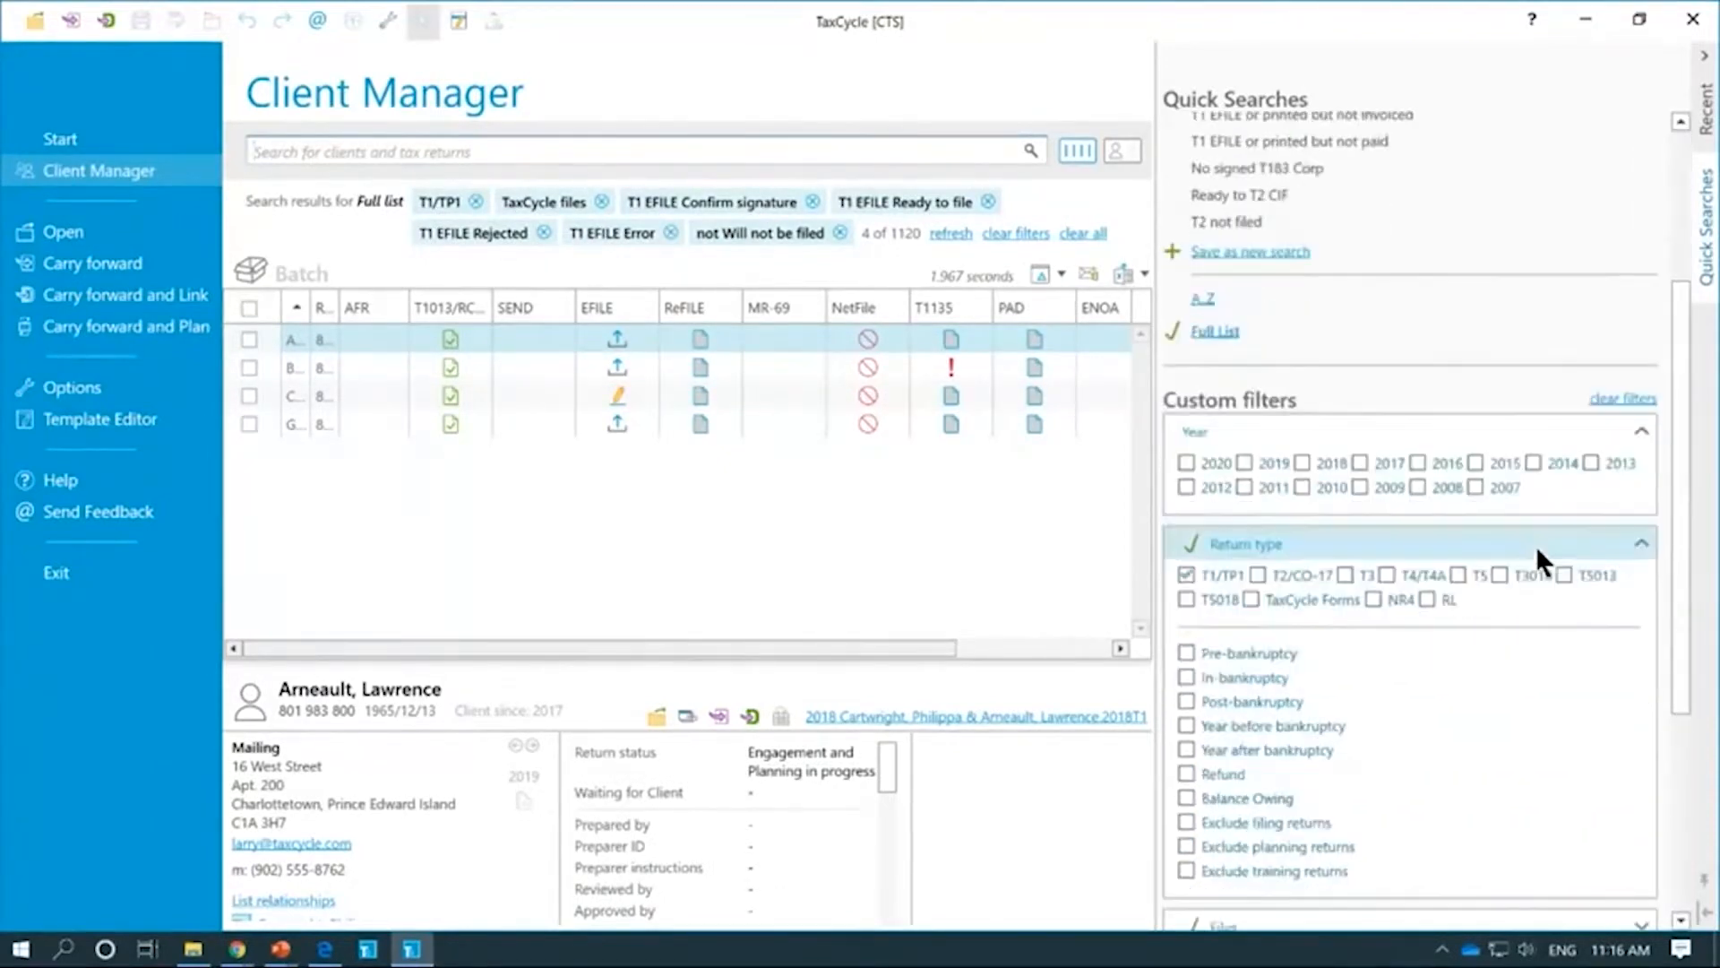
click(1463, 685)
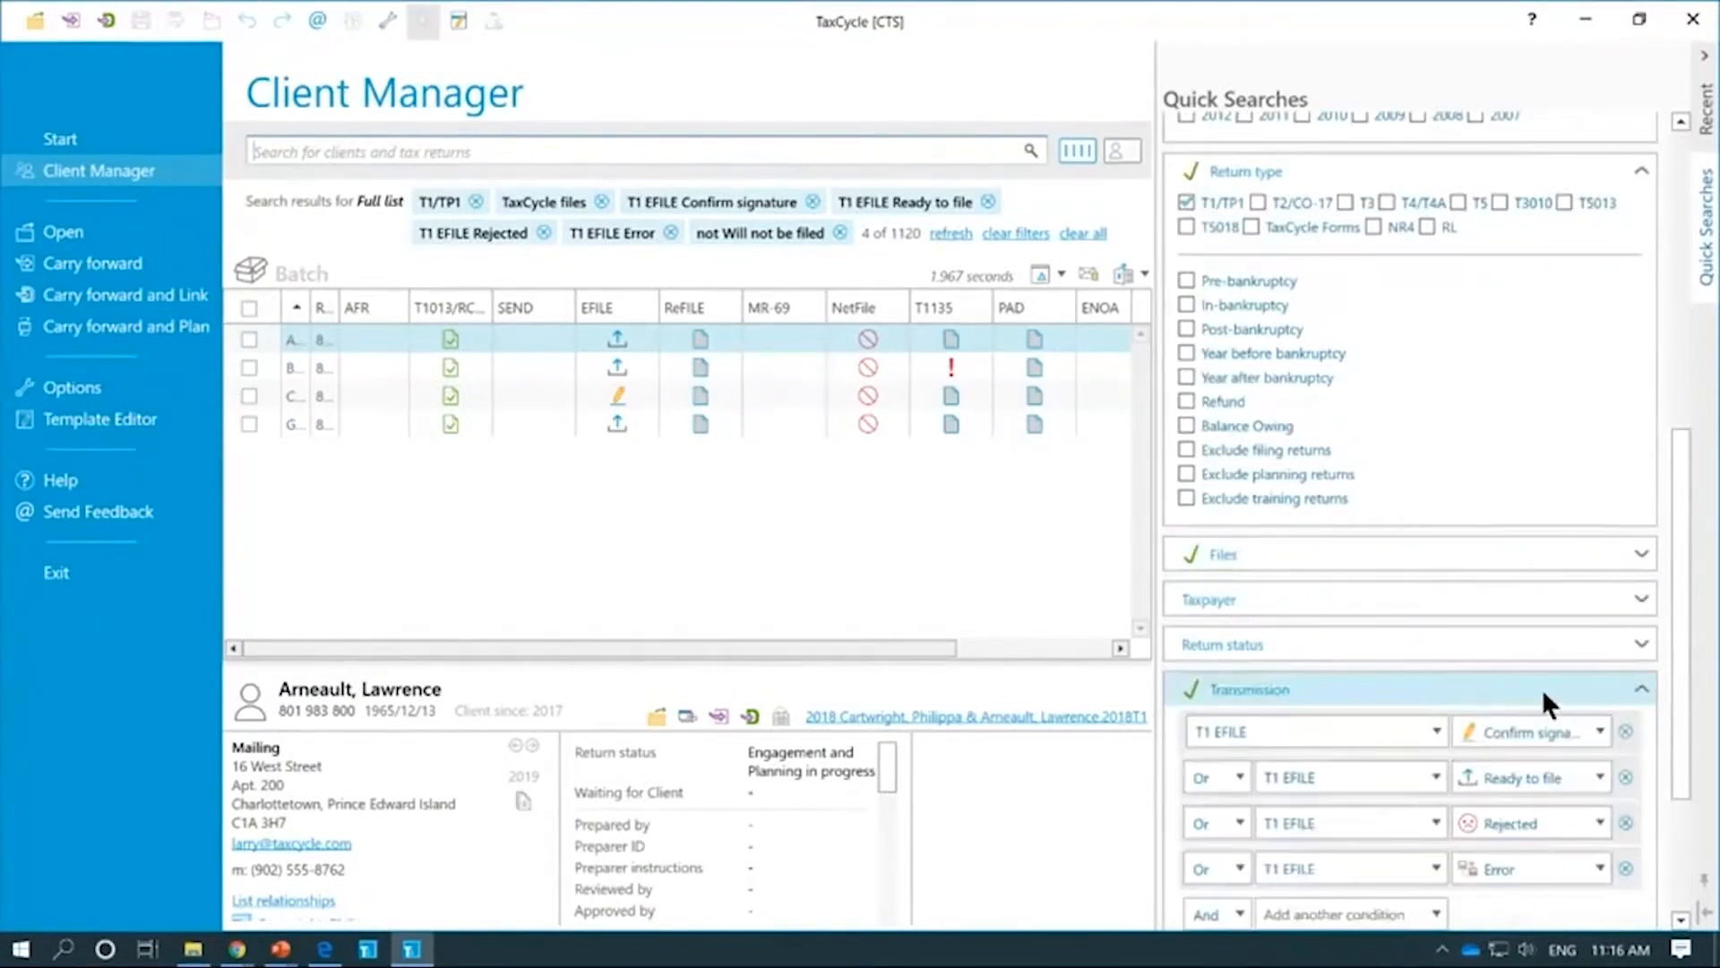
scroll(1543, 696, down, 2)
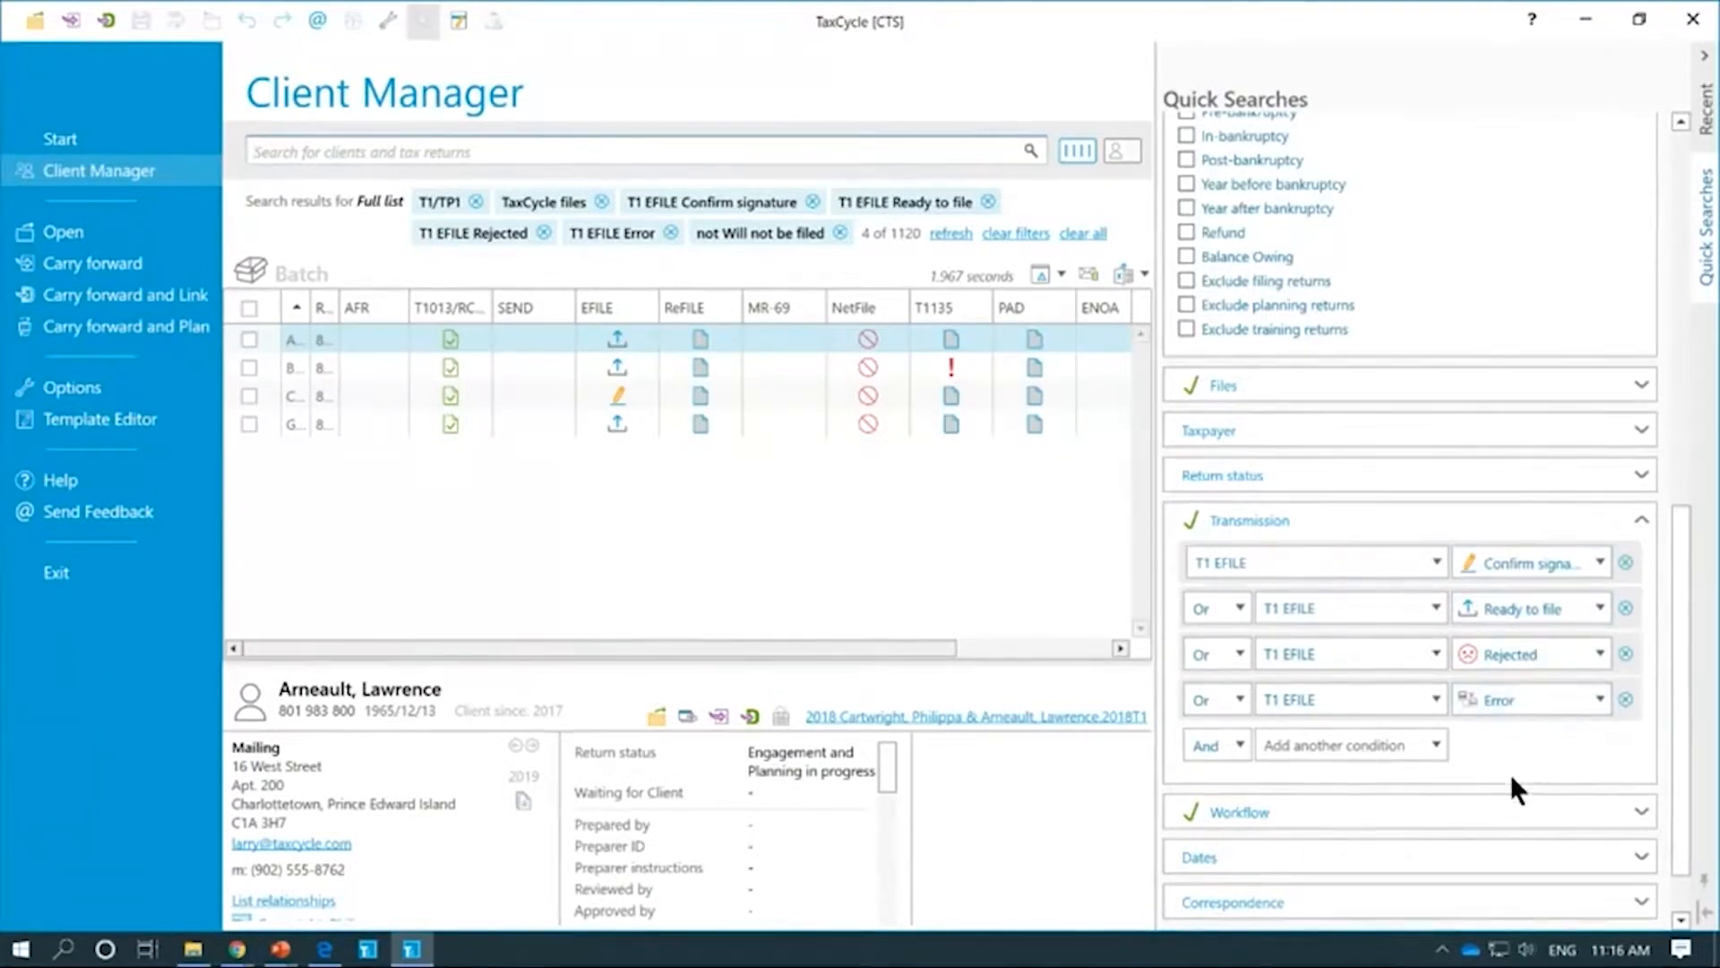
scroll(1484, 520, up, 2)
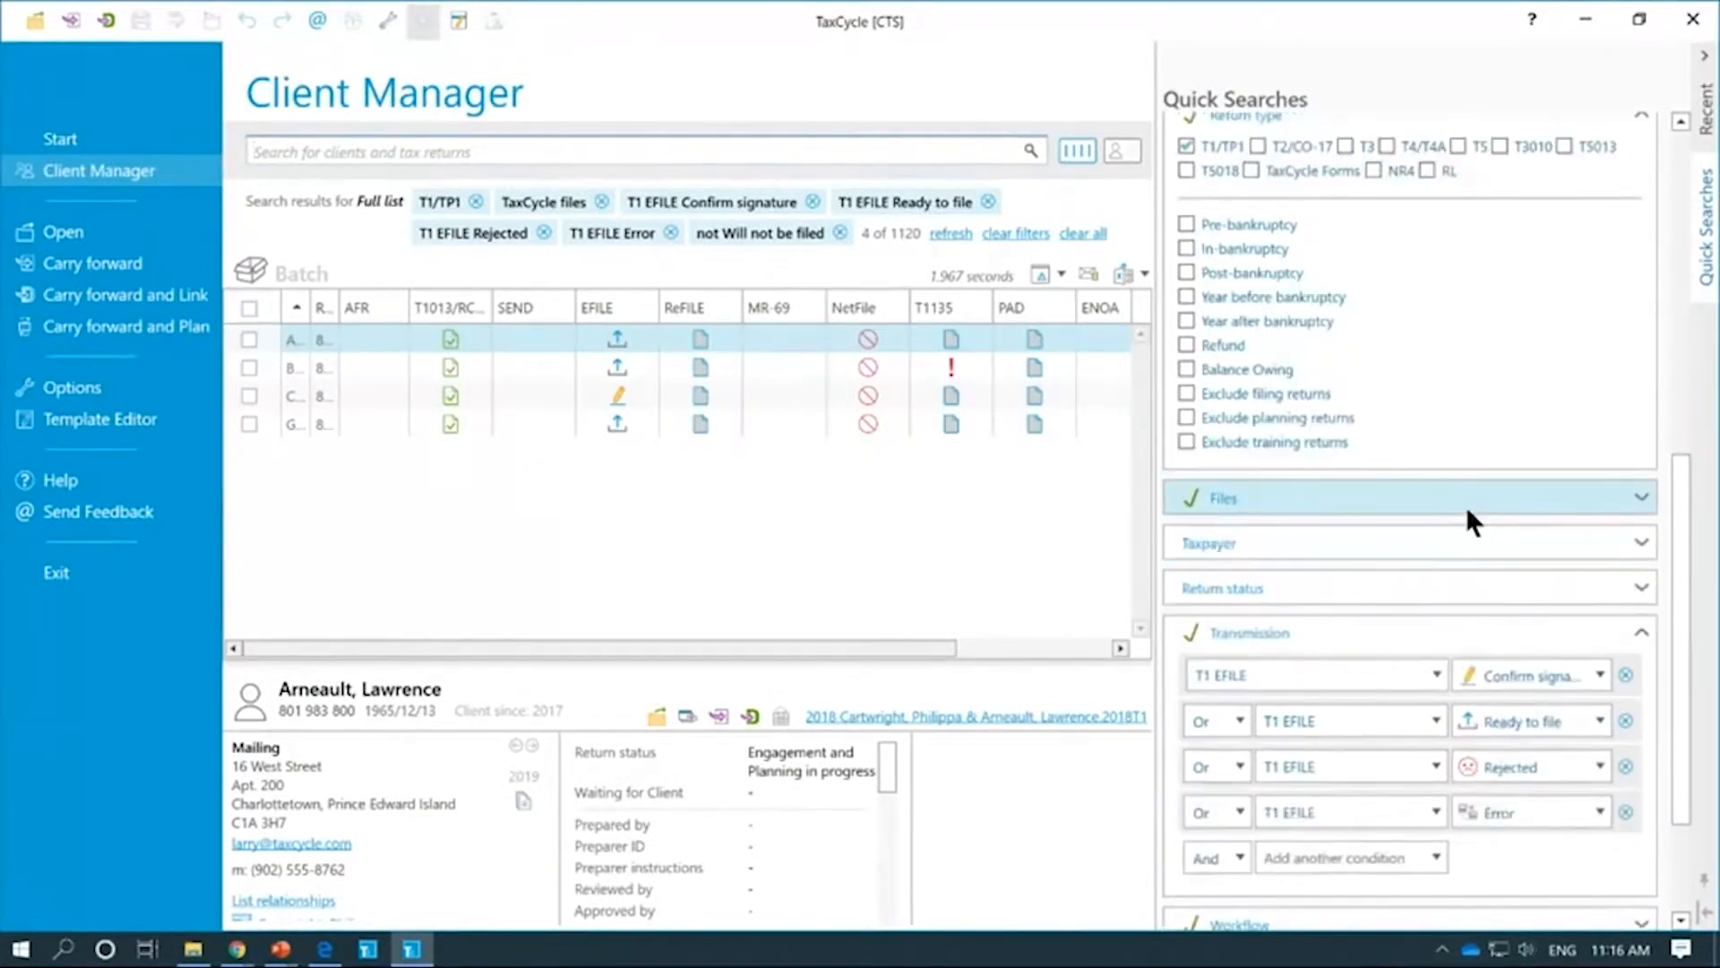
Step: Collapse the expanded Year, Return type and Transmission filter sections
click(1466, 505)
click(1417, 496)
scroll(1427, 430, up, 3)
click(1369, 341)
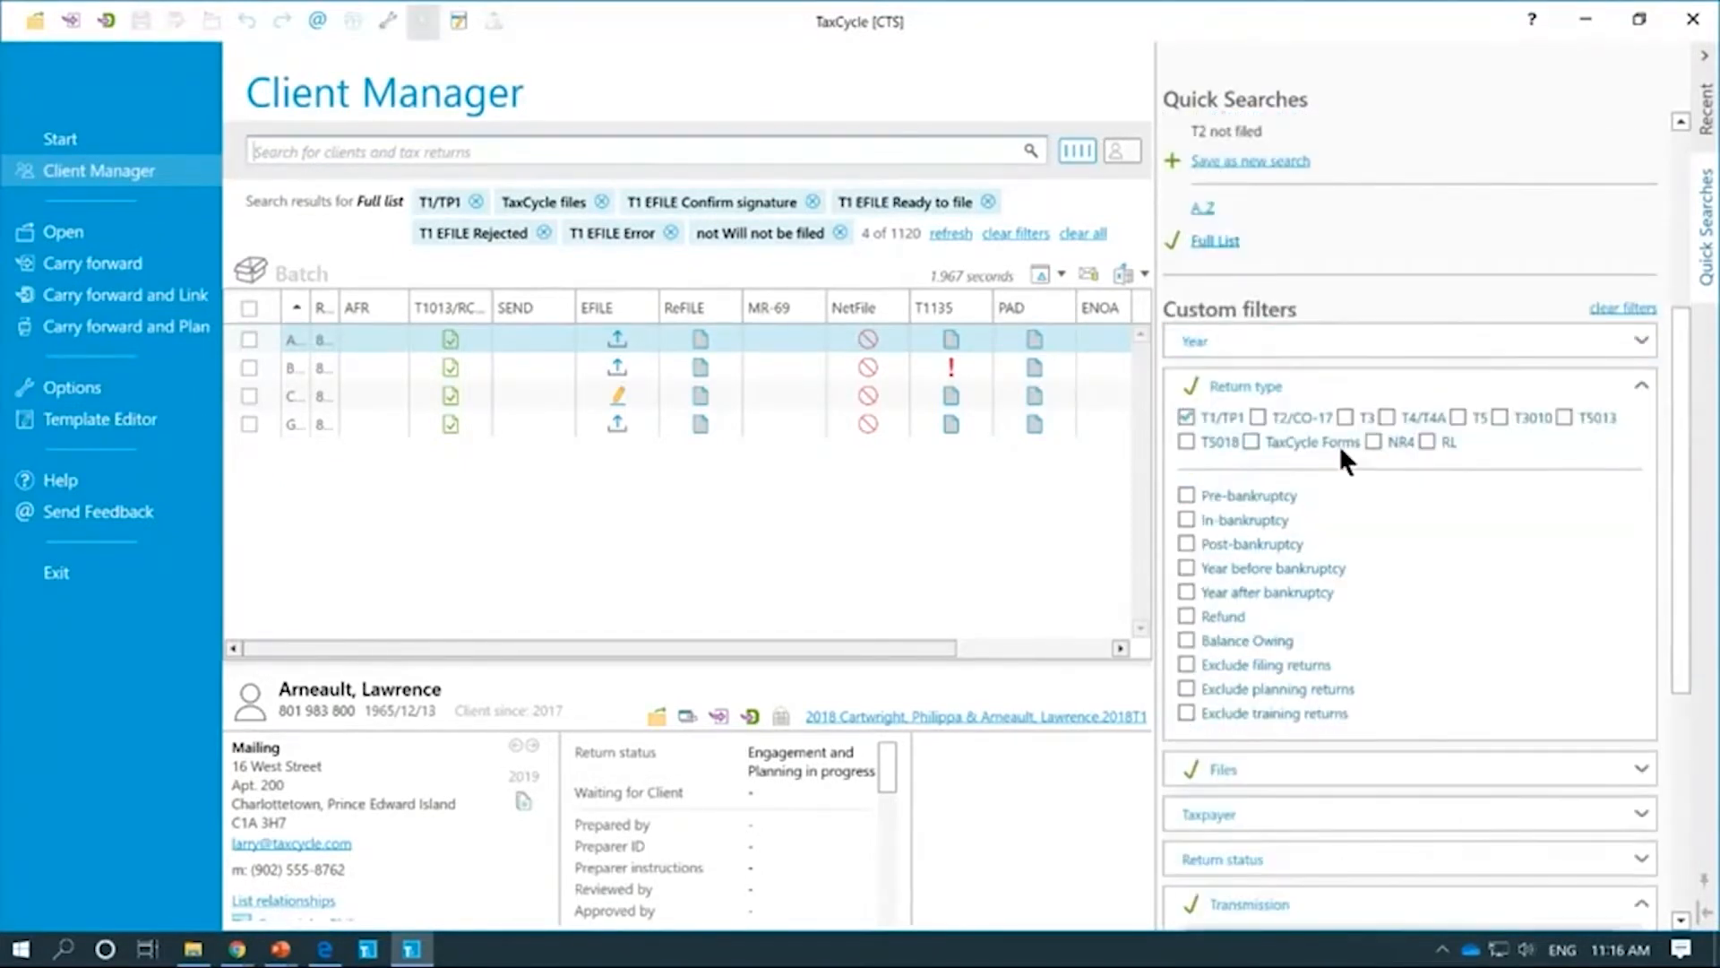
click(1337, 384)
click(1324, 544)
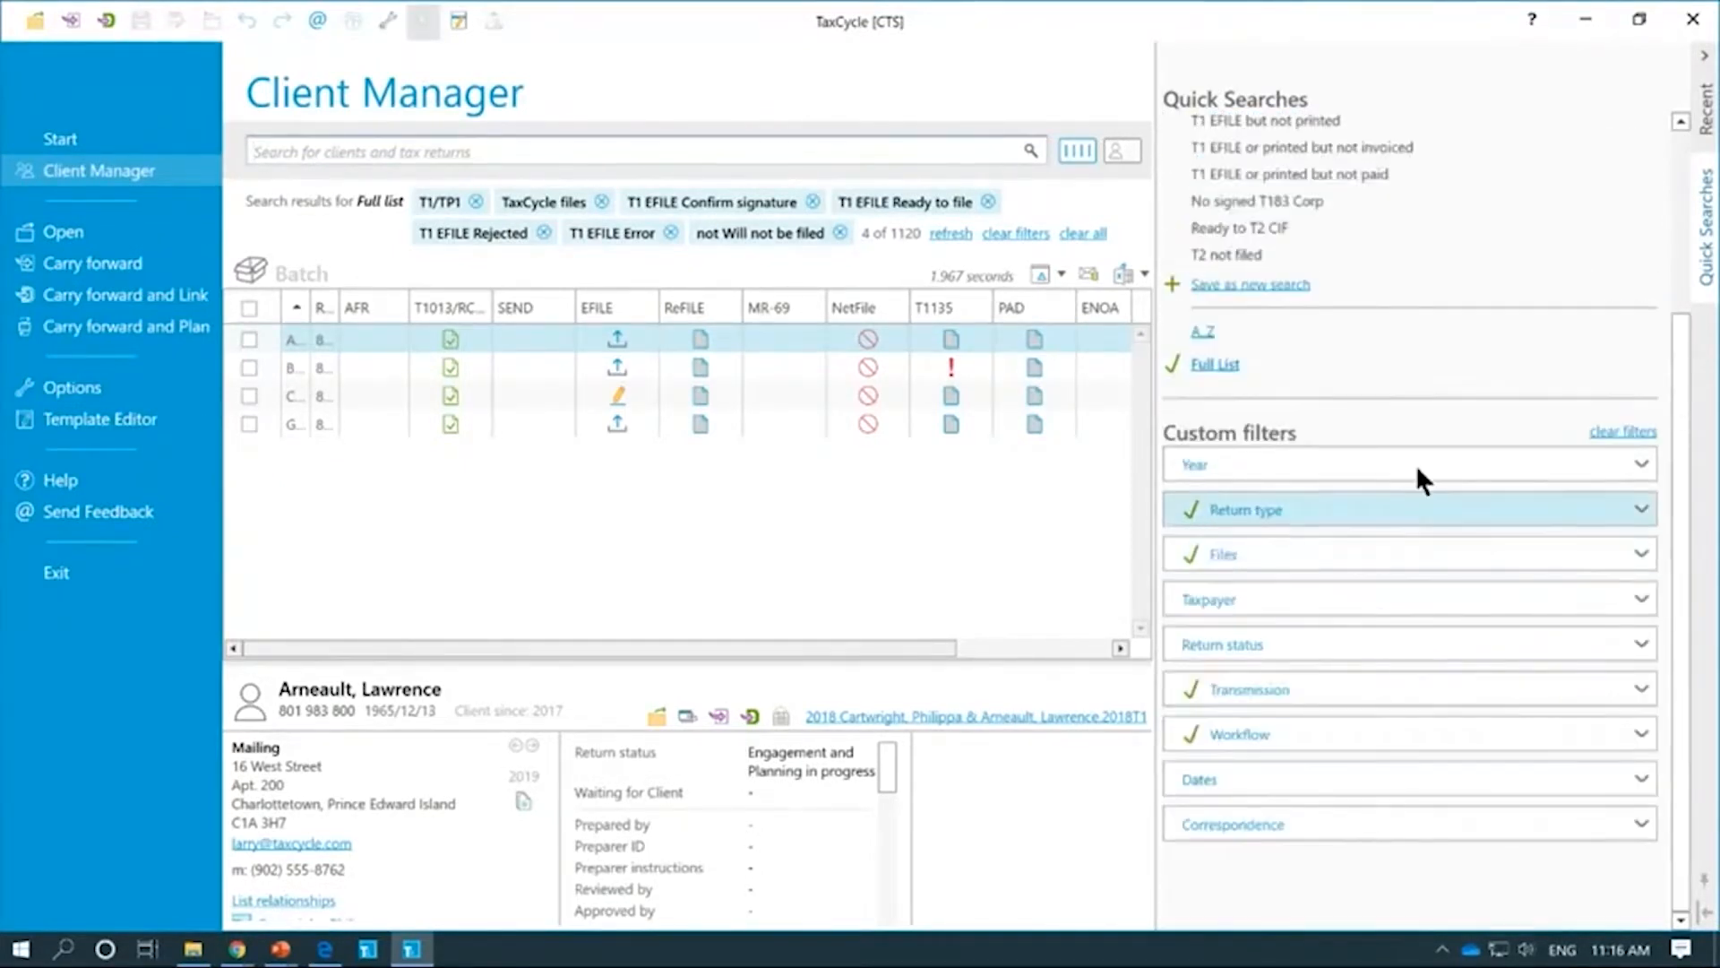
Step: Apply the Waiting for T183 signature quick search, followed by the No signed T183 quick search
scroll(1416, 464, up, 2)
scroll(1675, 272, up, 2)
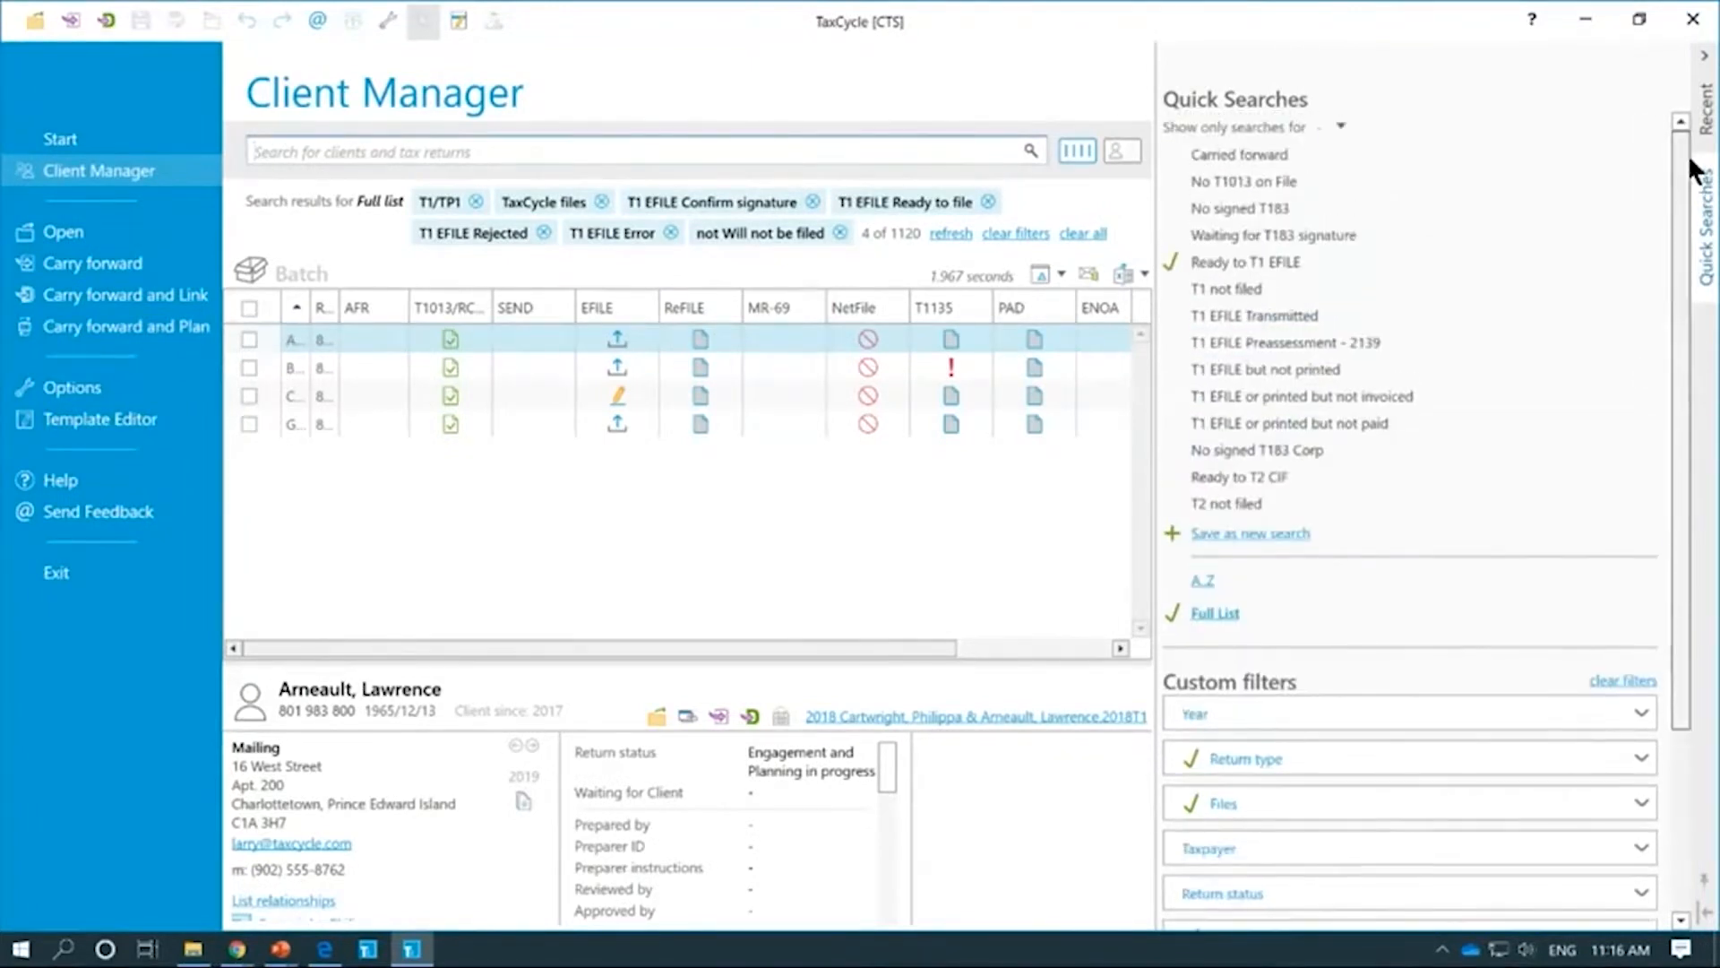
click(1249, 235)
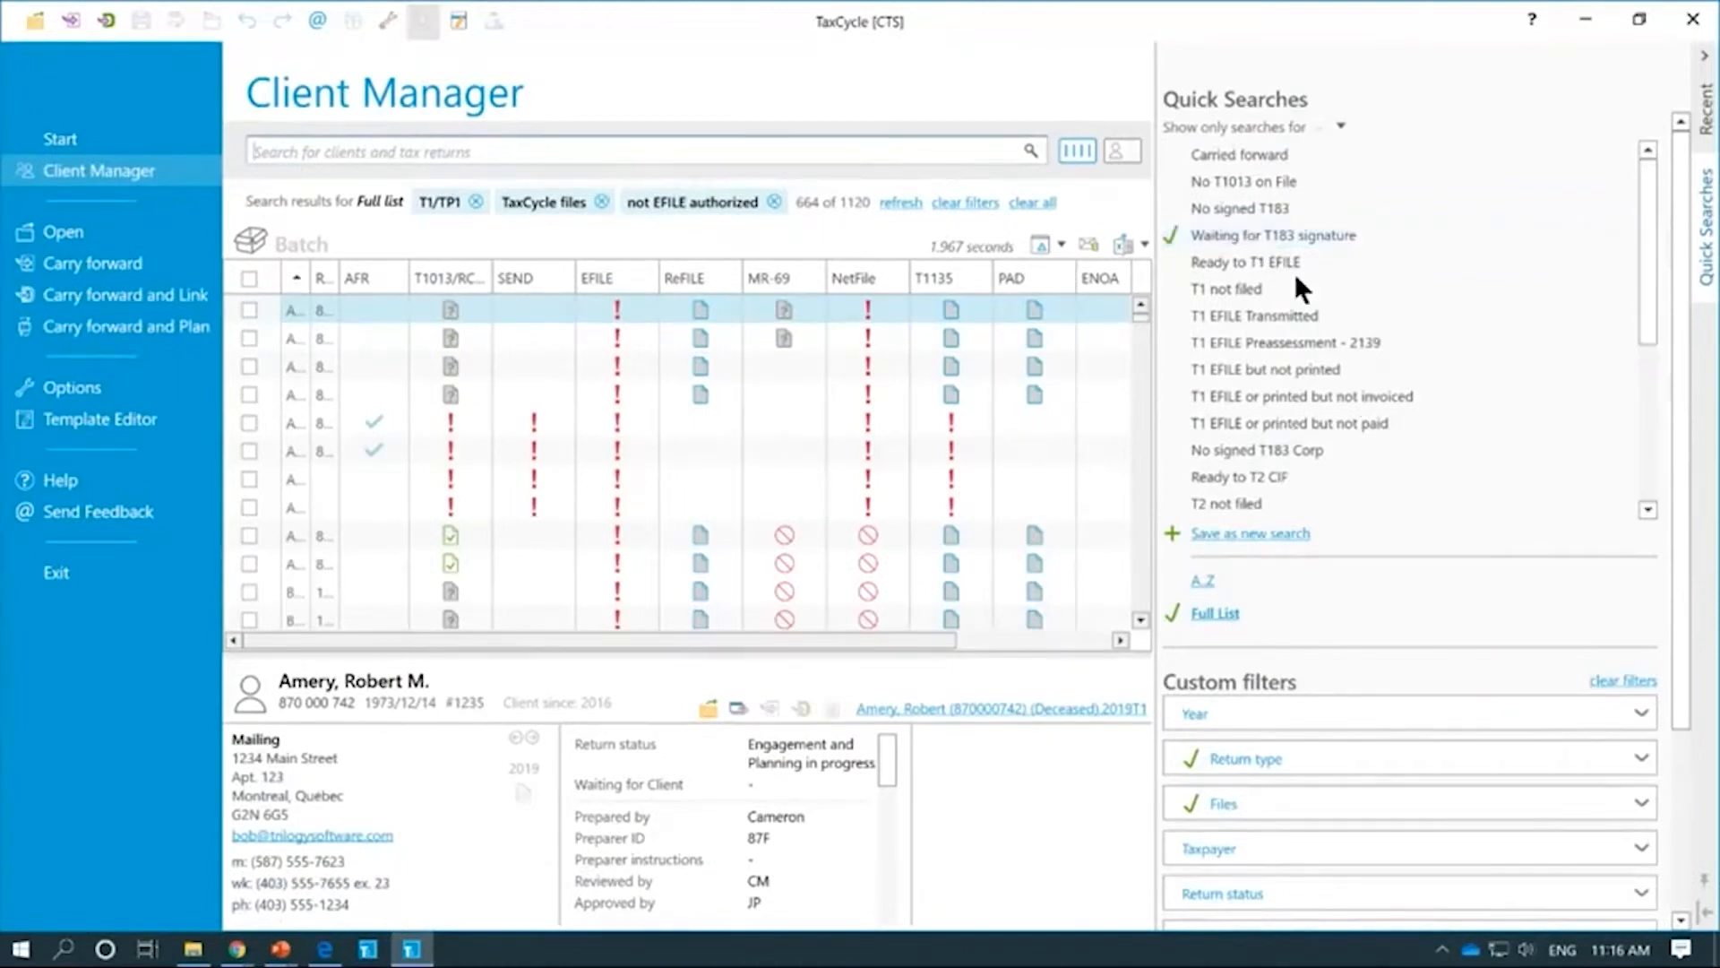
click(1240, 208)
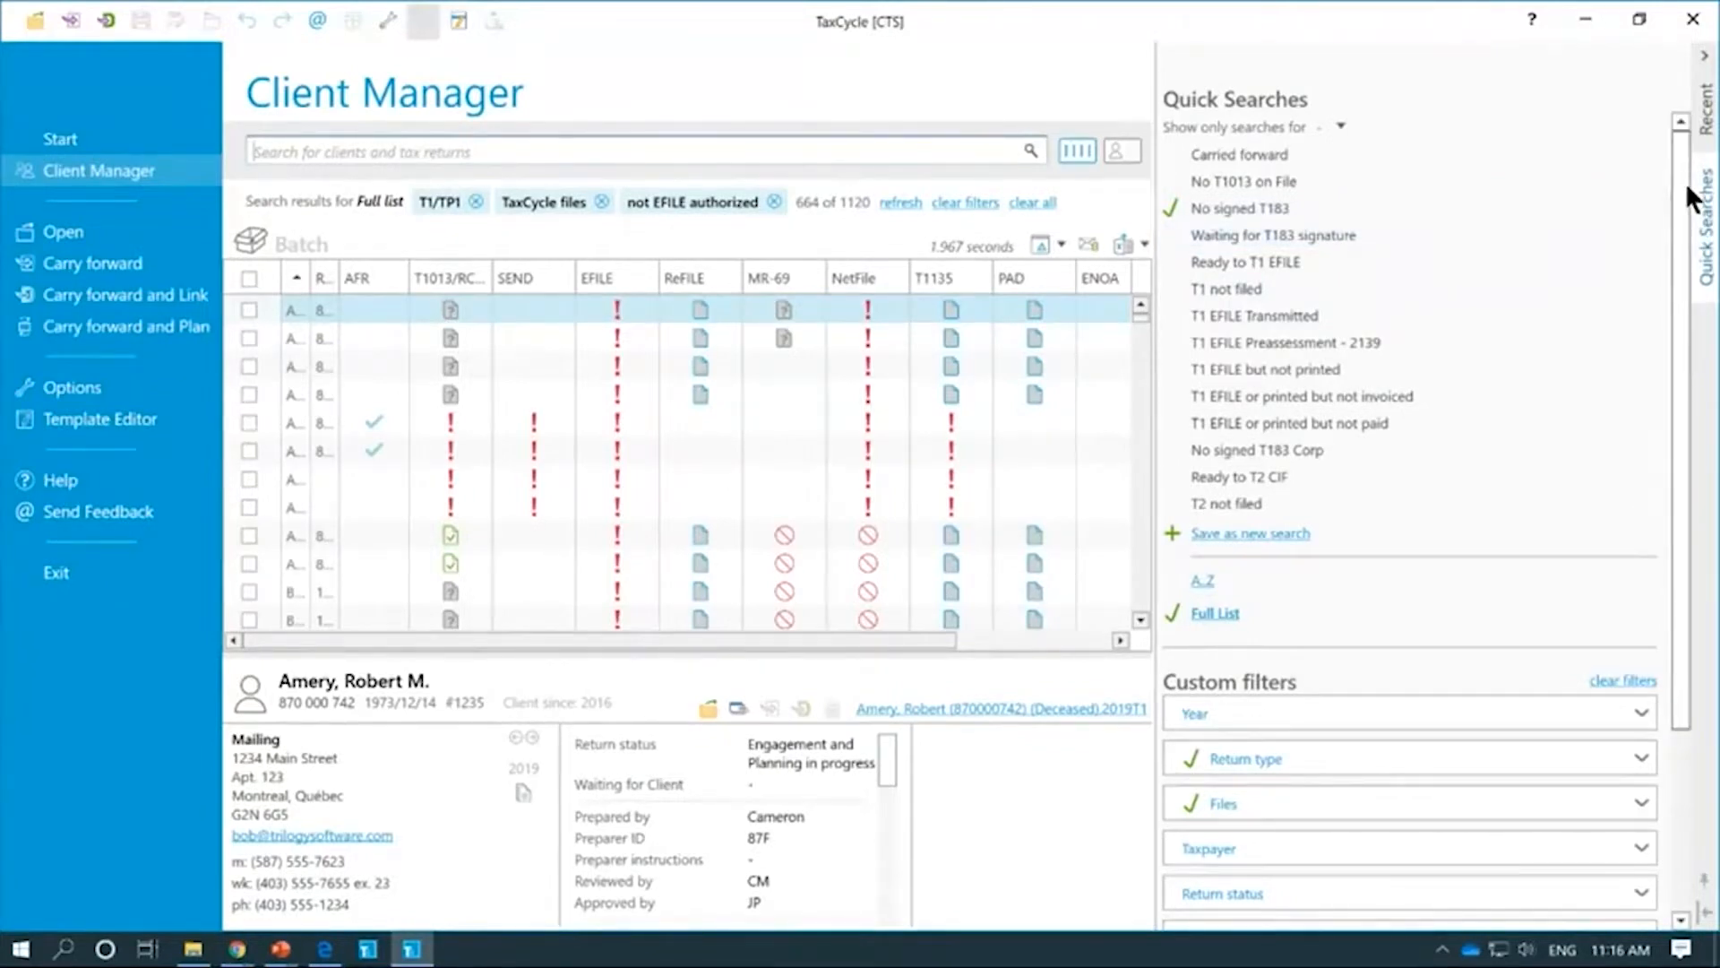
Step: Clear the custom filters and limit the client list to the years 2019 and 2018
scroll(1685, 181, down, 5)
click(1631, 434)
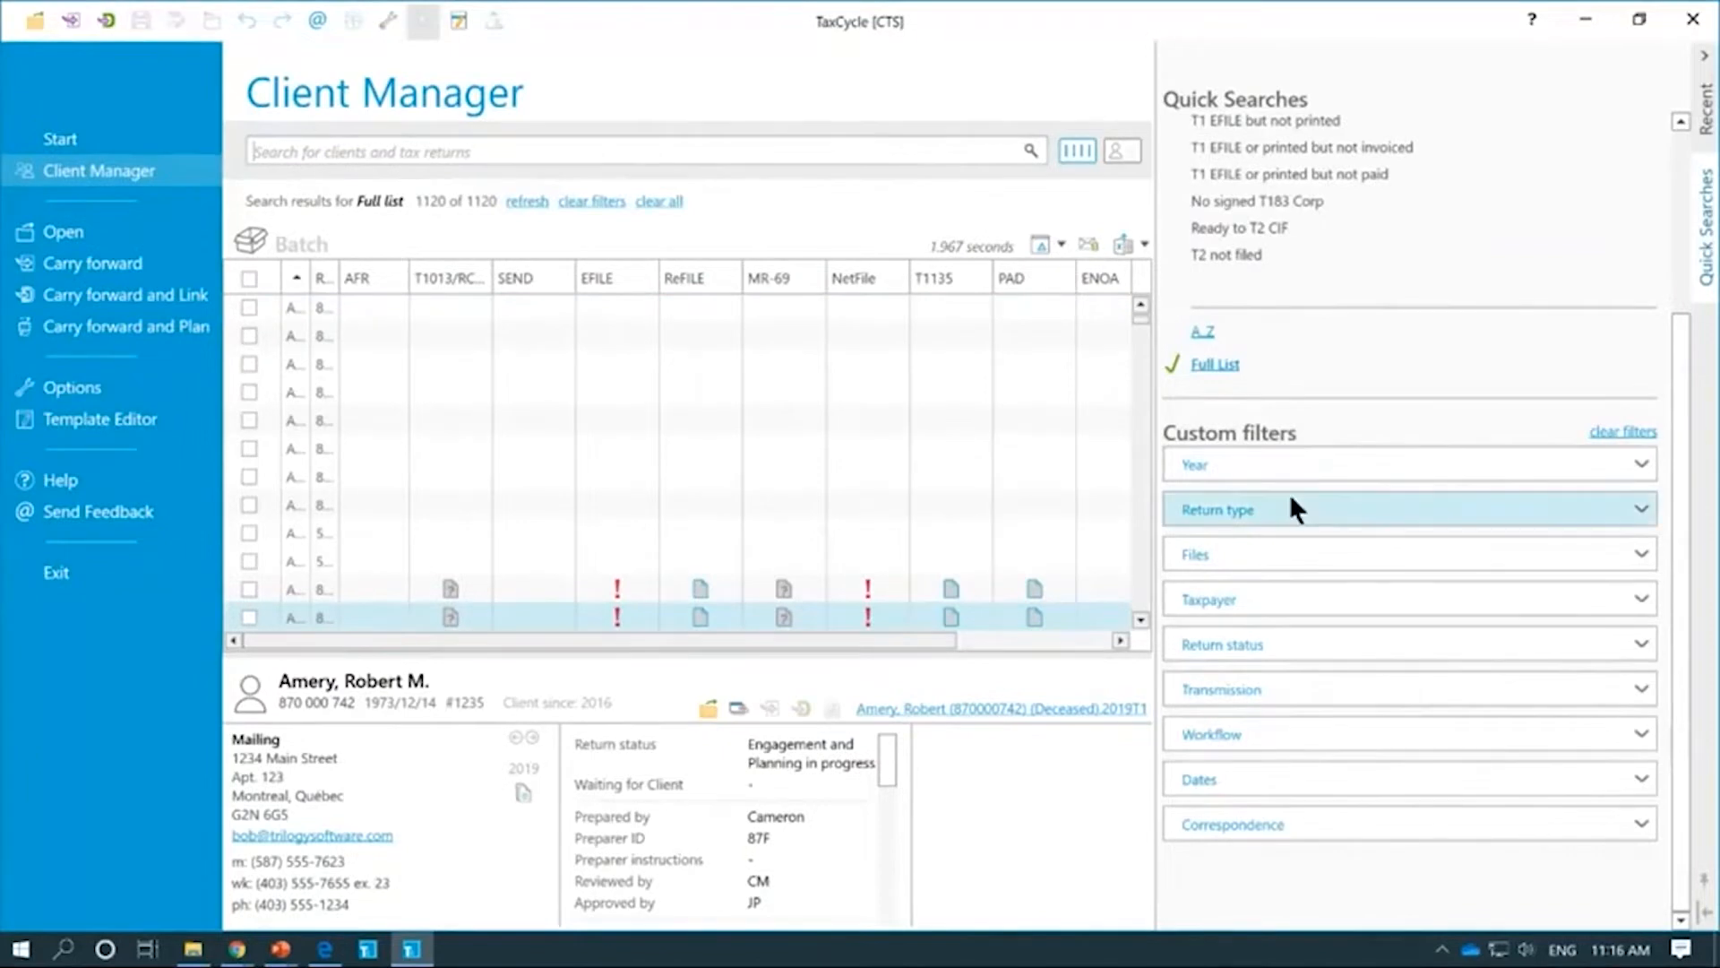
click(1285, 461)
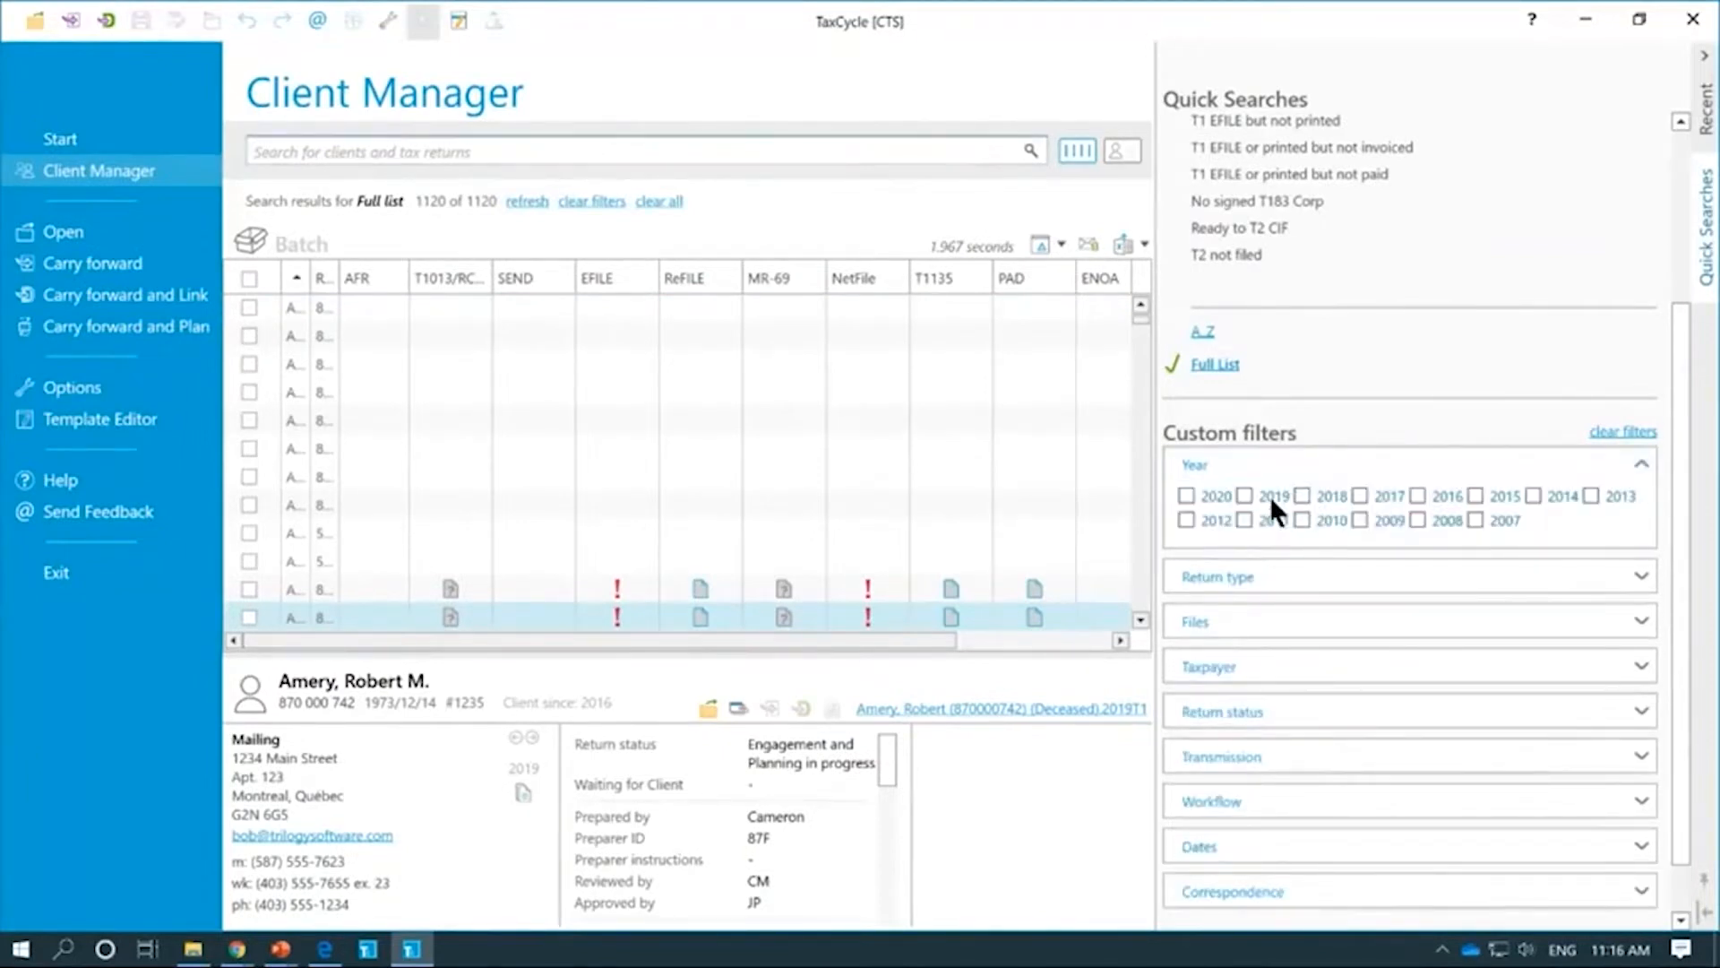
click(1270, 497)
click(1307, 495)
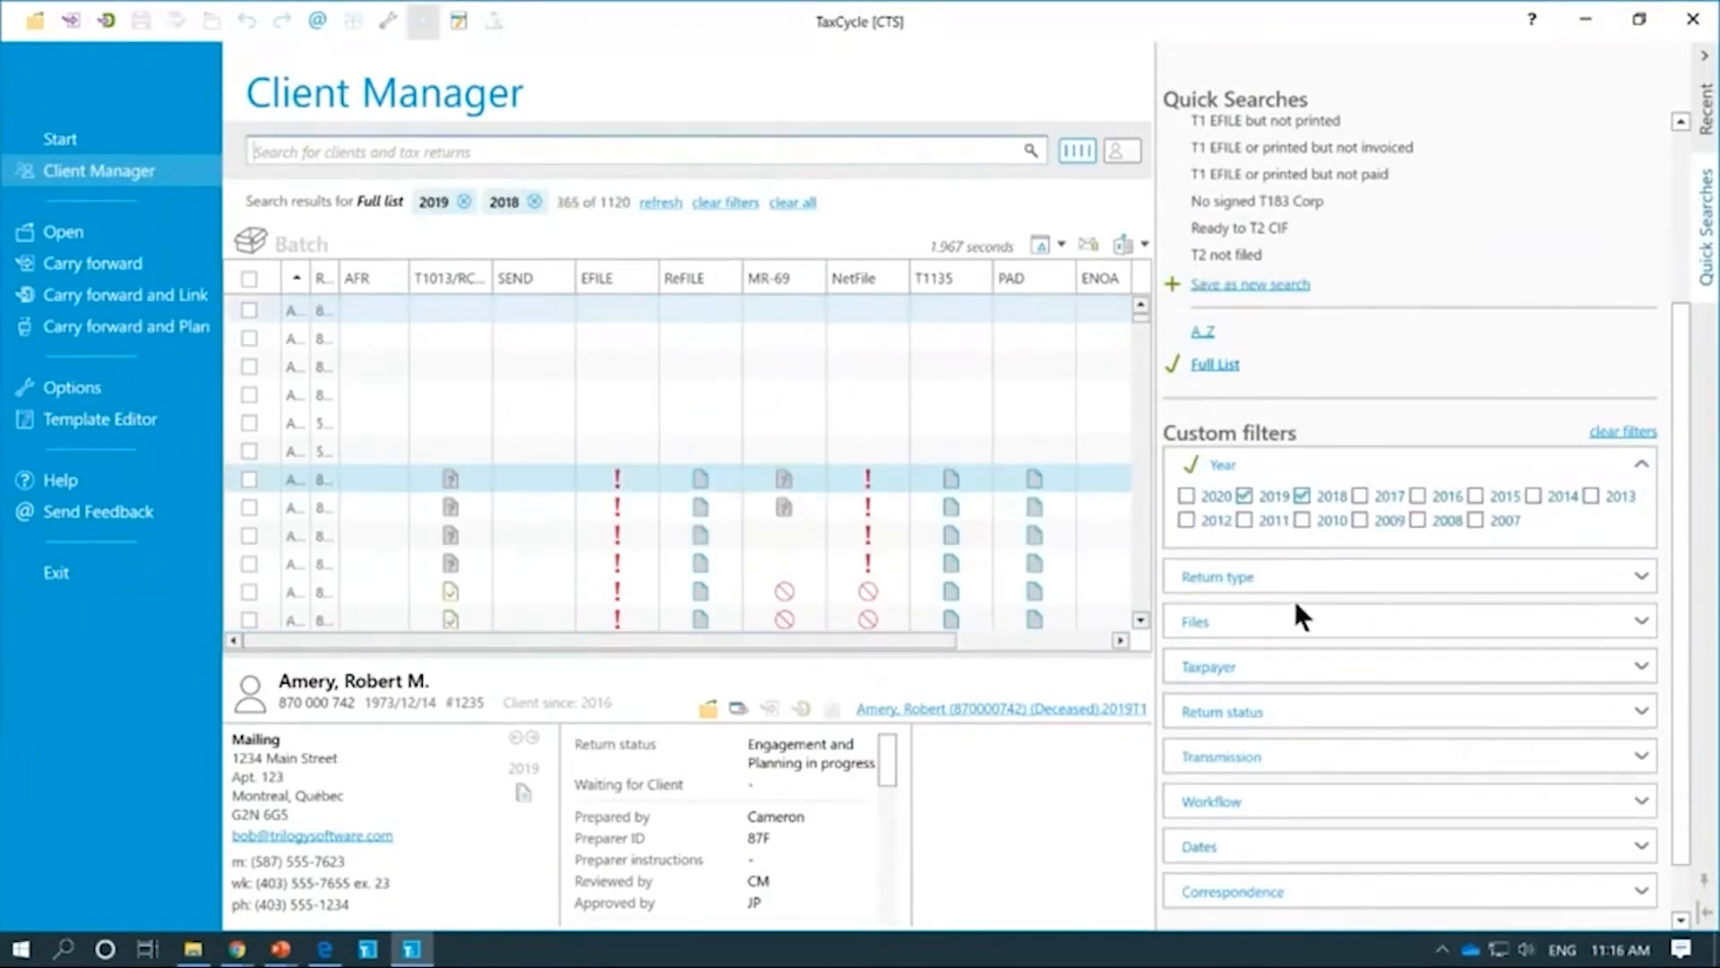
Step: Add the T1/TP1 return type to the filters and collapse the Year and Return type sections
click(1313, 576)
click(1215, 607)
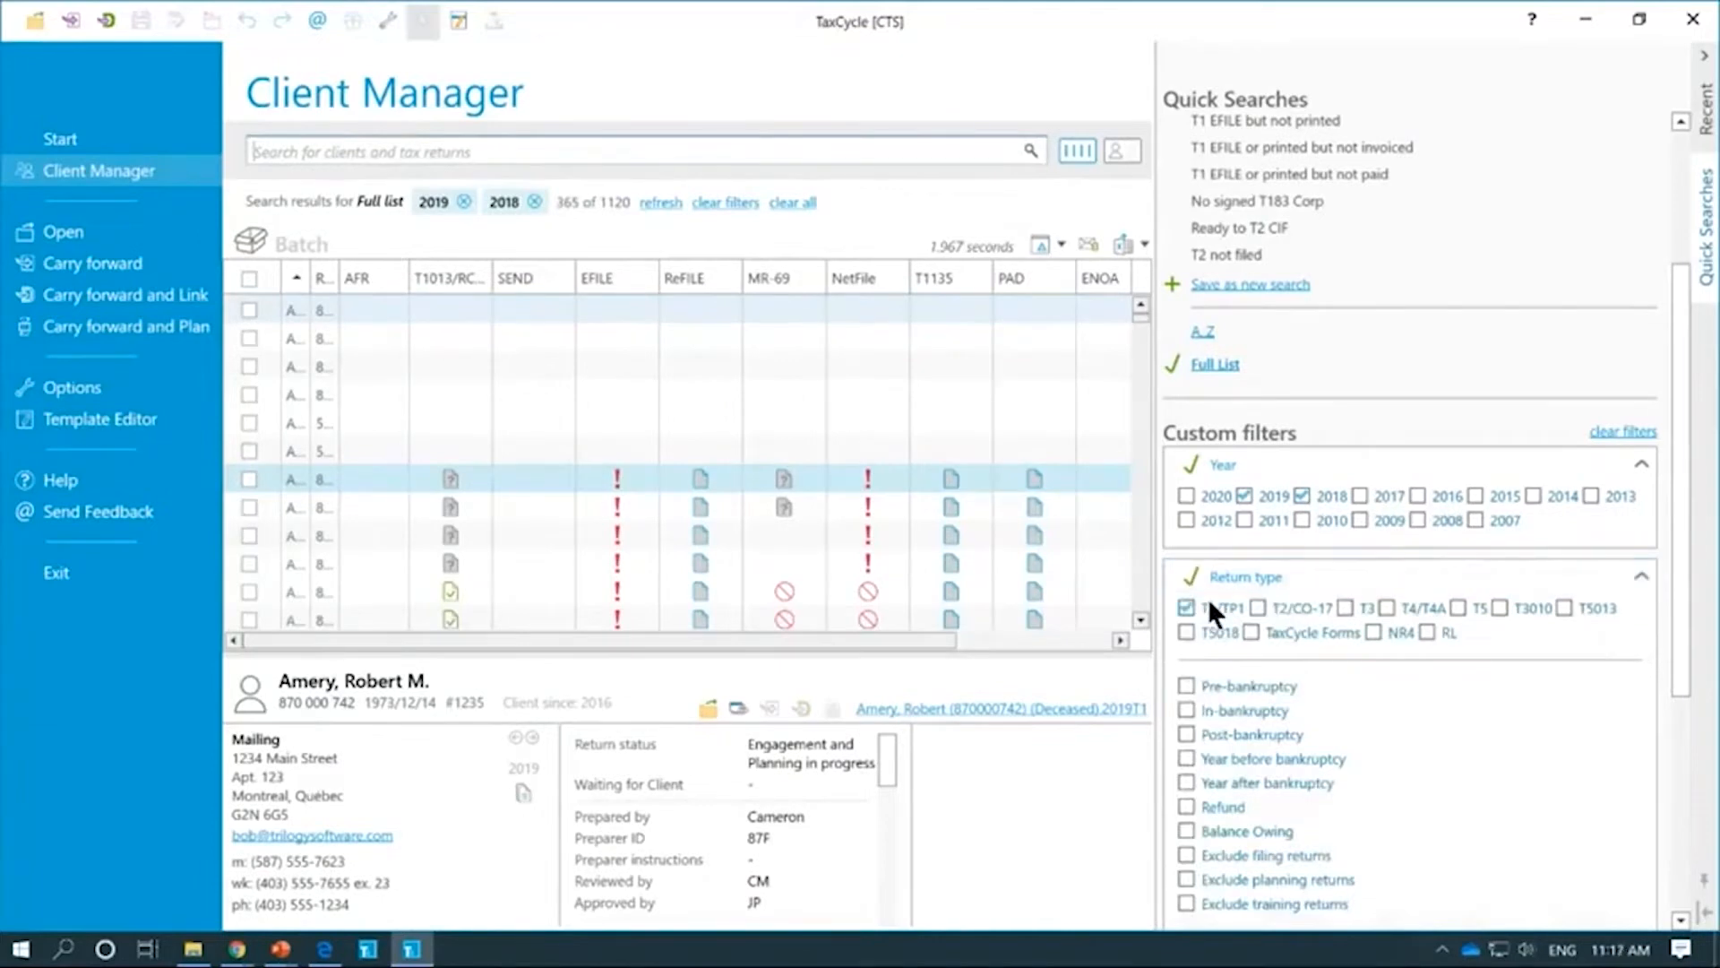
click(1263, 464)
click(1254, 509)
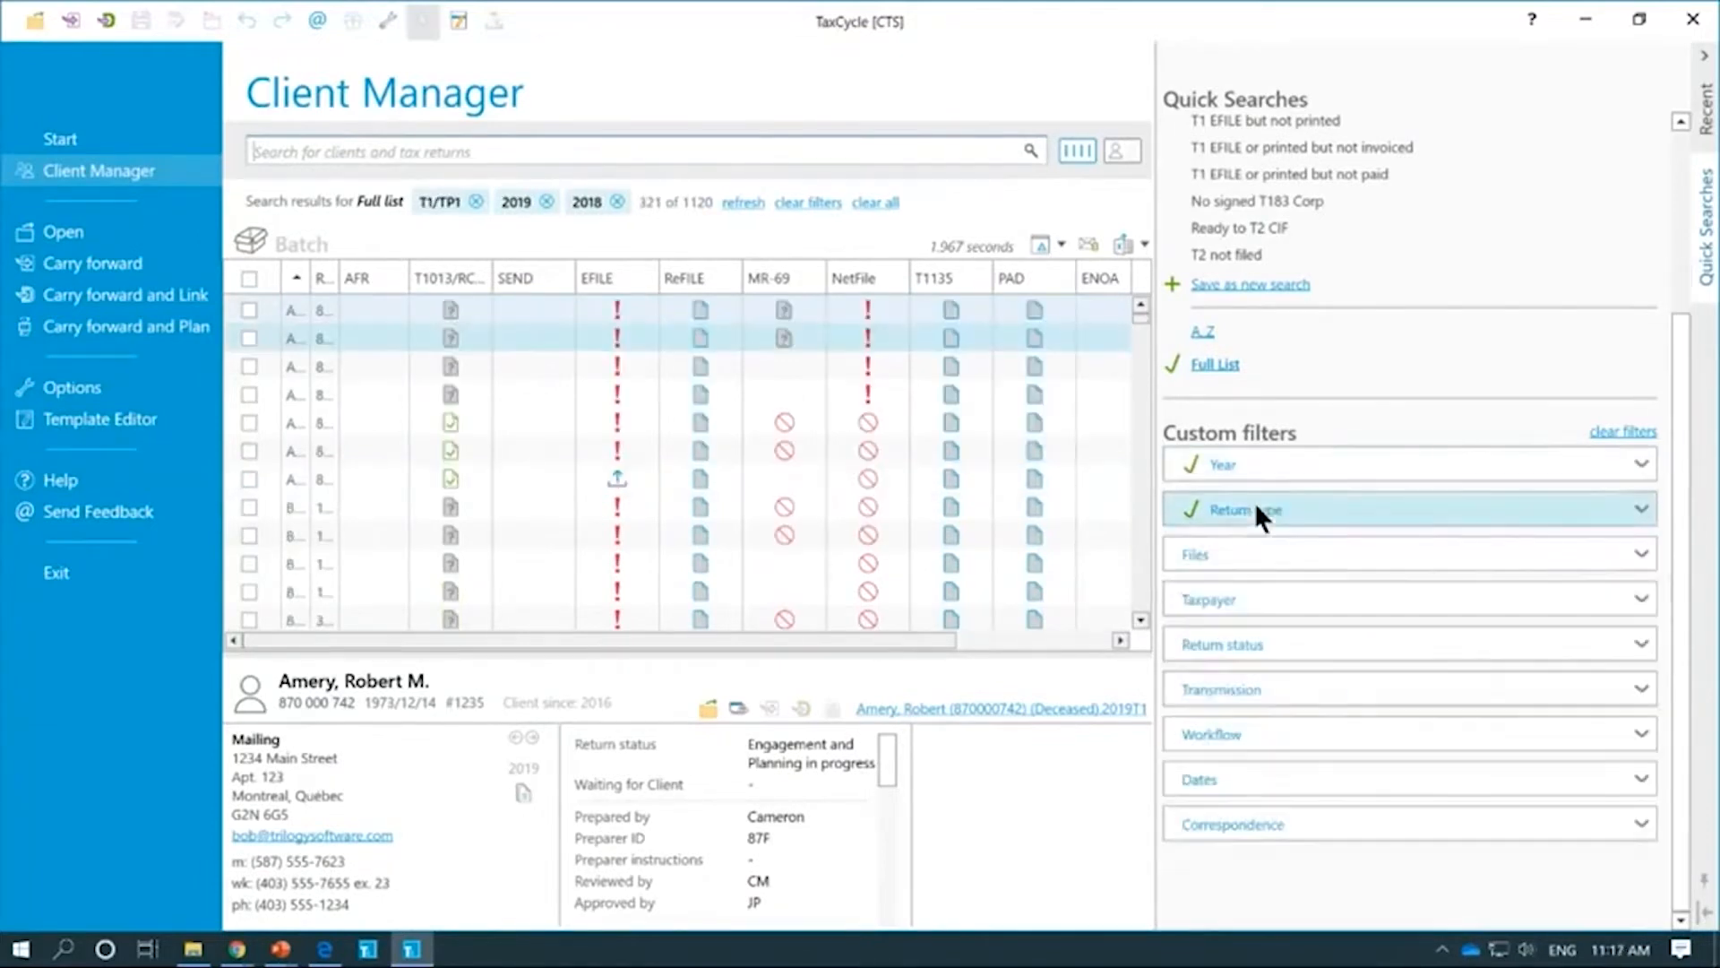
Step: Add a Transmission filter condition for T1 EFILE with the status Confirm signature
click(1298, 683)
click(1413, 672)
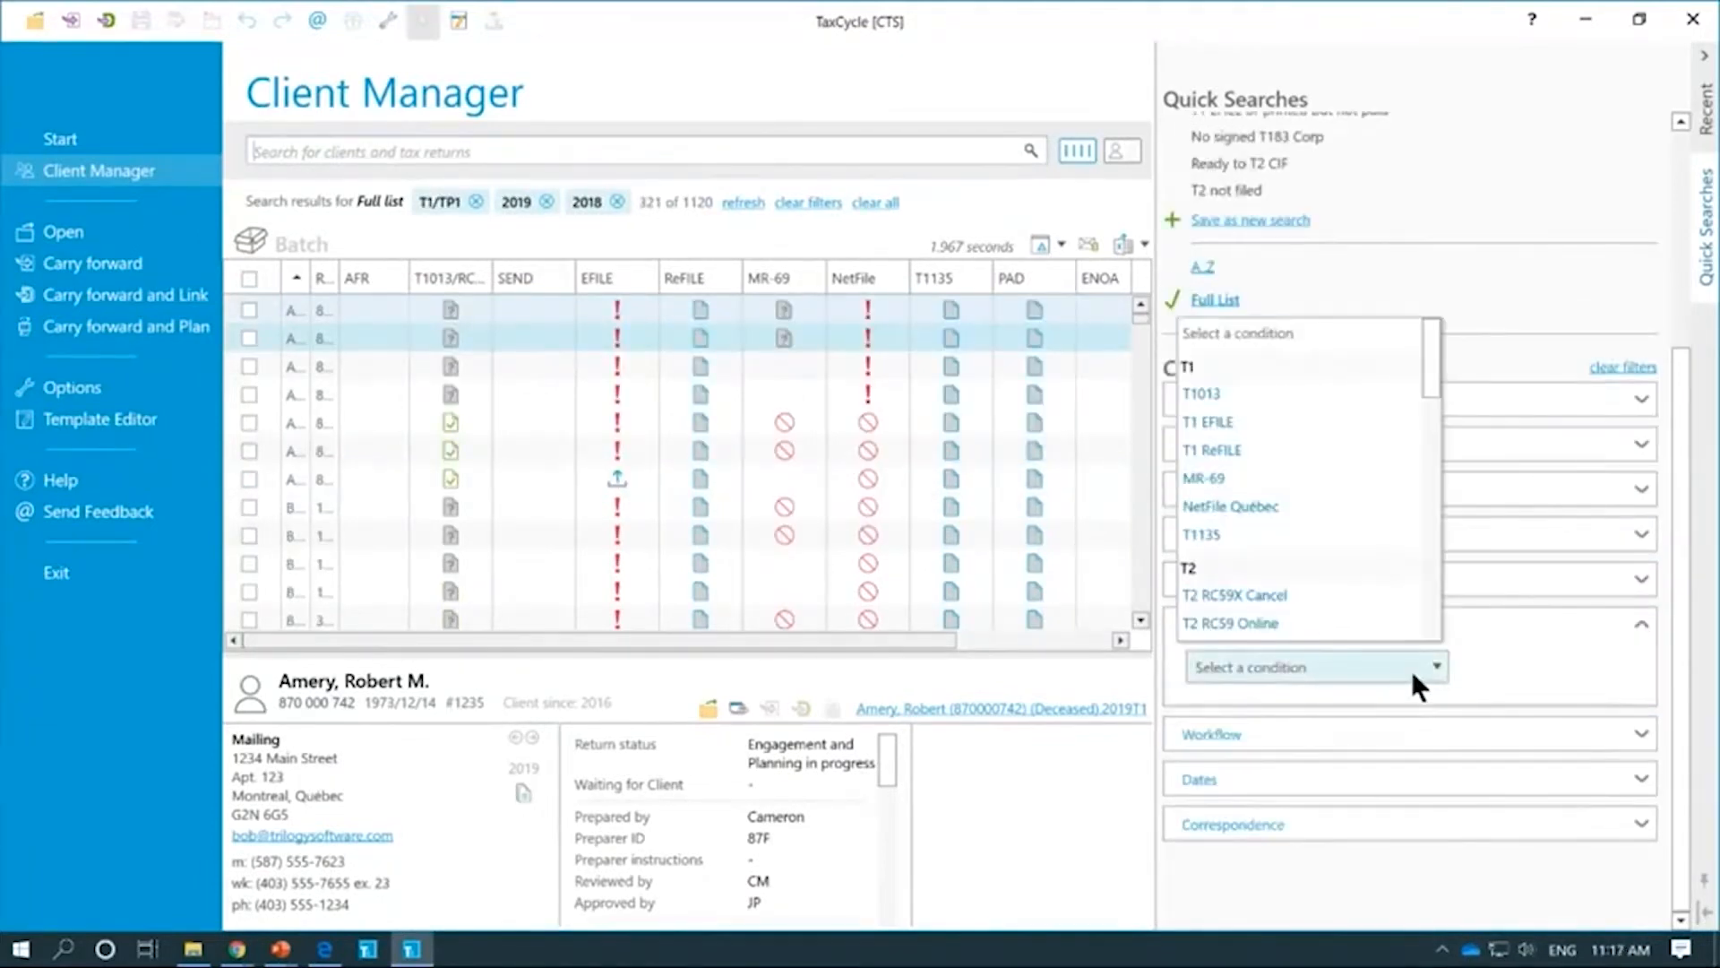
click(1220, 421)
click(1501, 663)
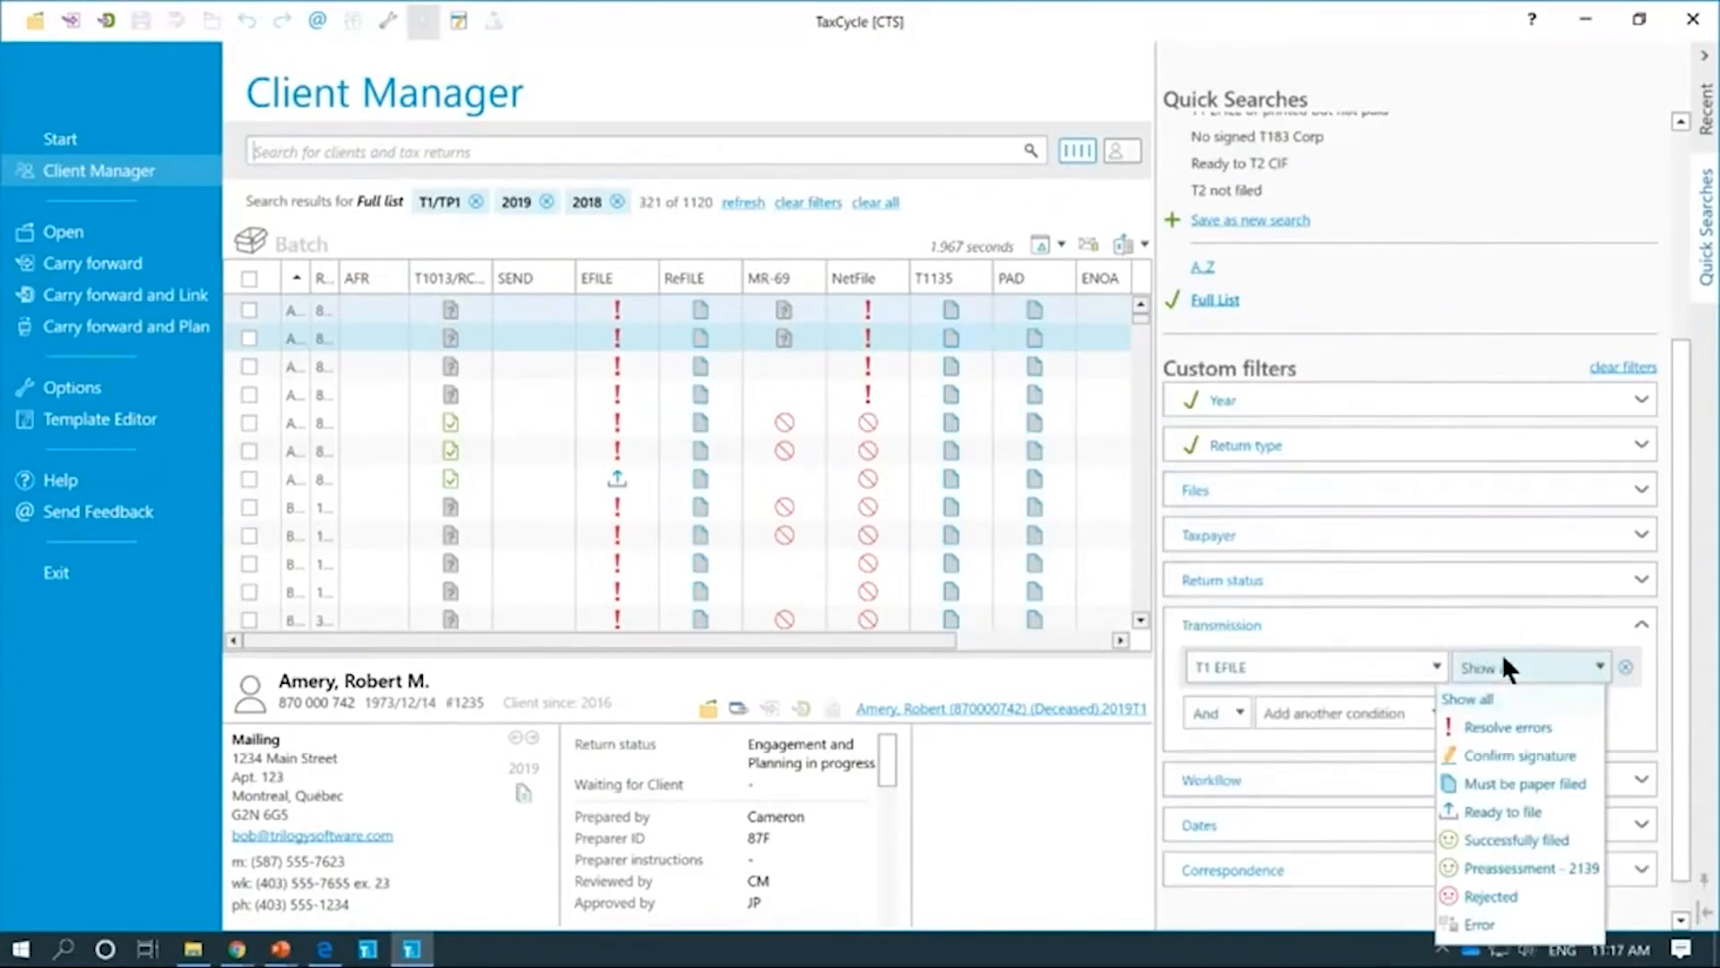
click(1523, 751)
Step: Add an Or condition to the Transmission filter for T1 EFILE with the status Ready to file
click(1213, 711)
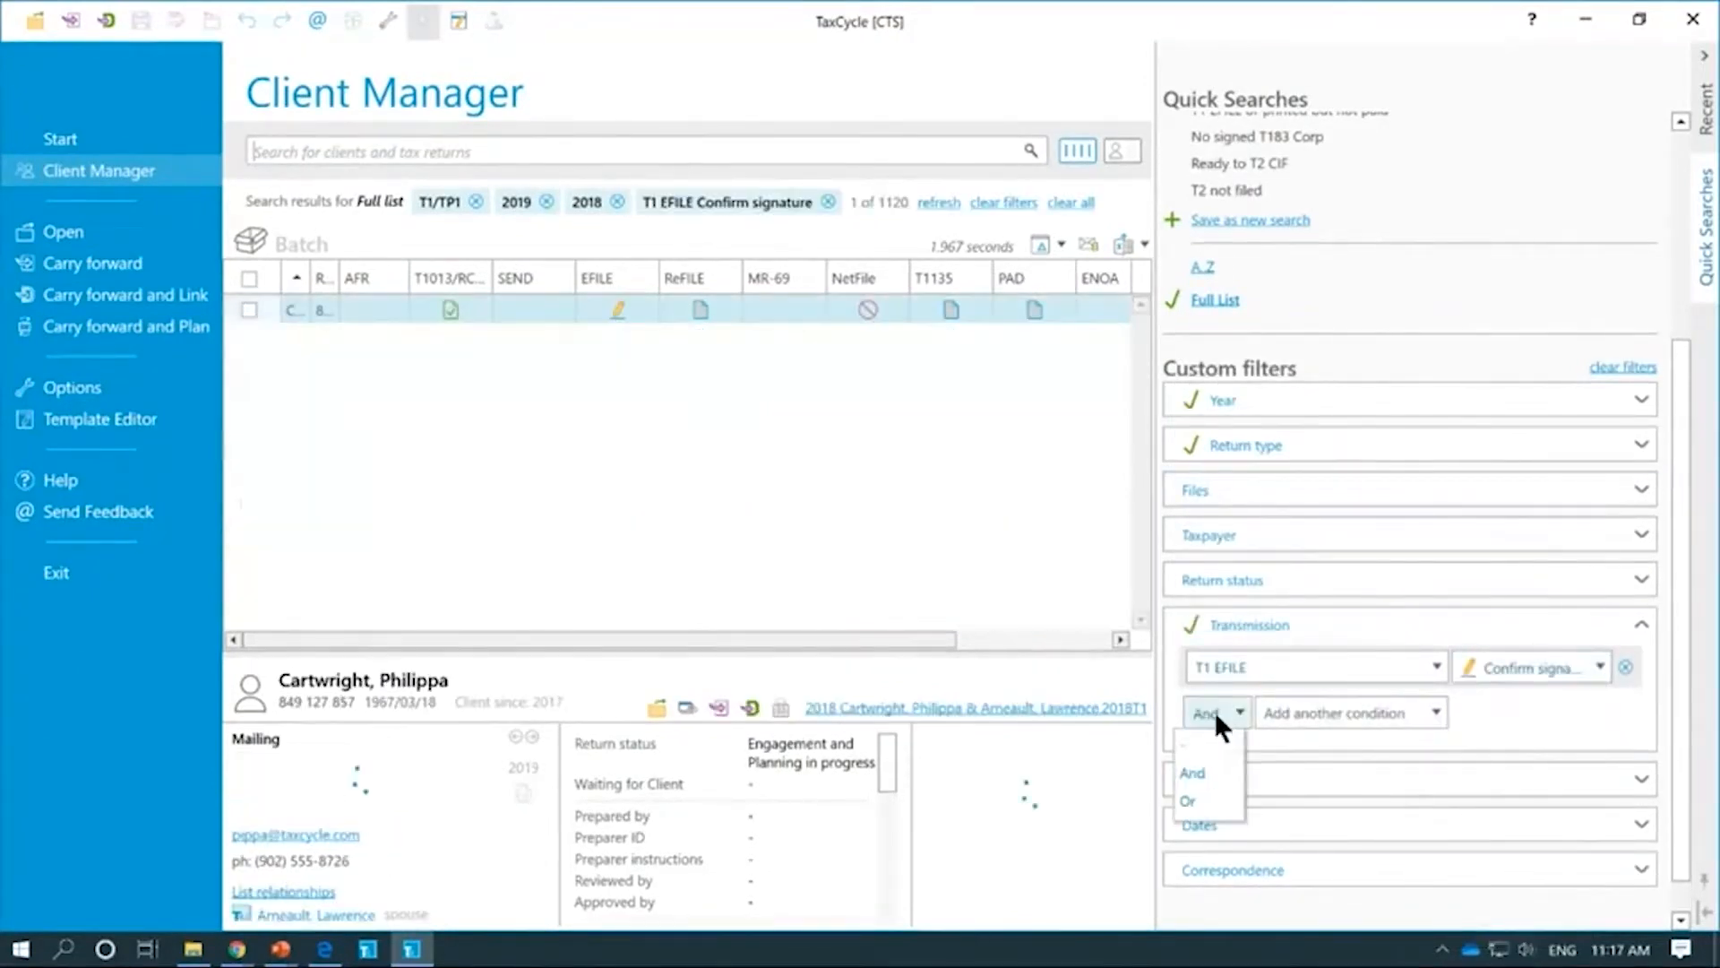
click(1194, 798)
click(1330, 712)
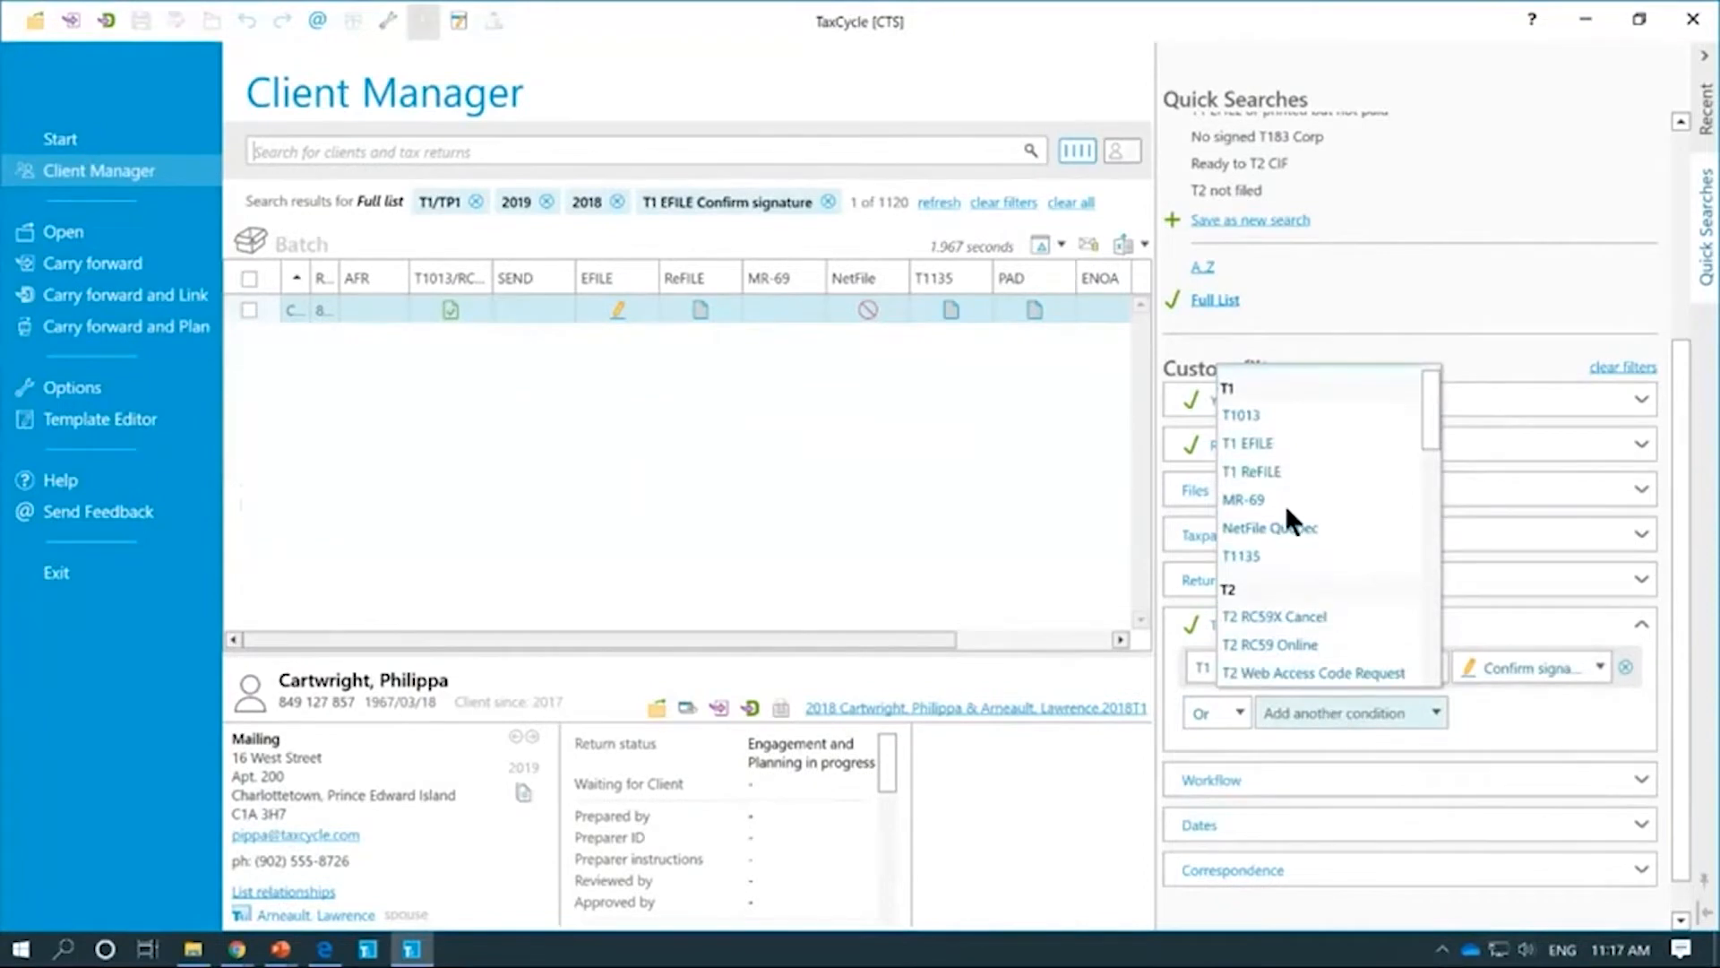
click(1276, 447)
click(1487, 712)
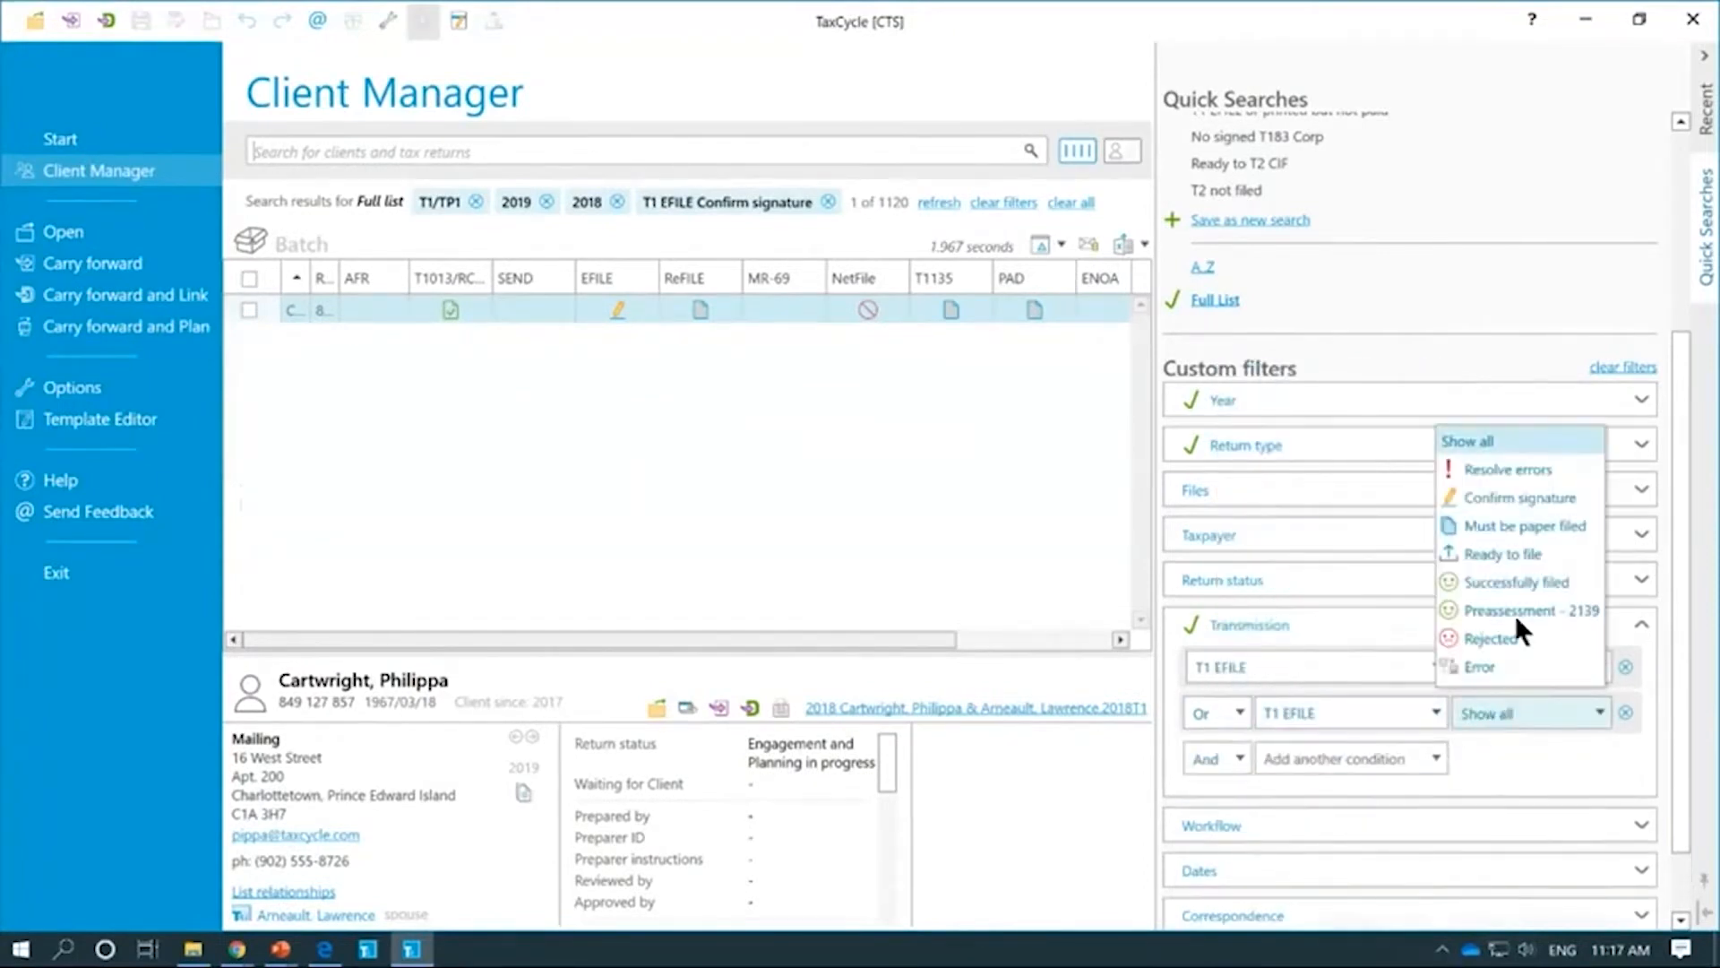
click(1509, 552)
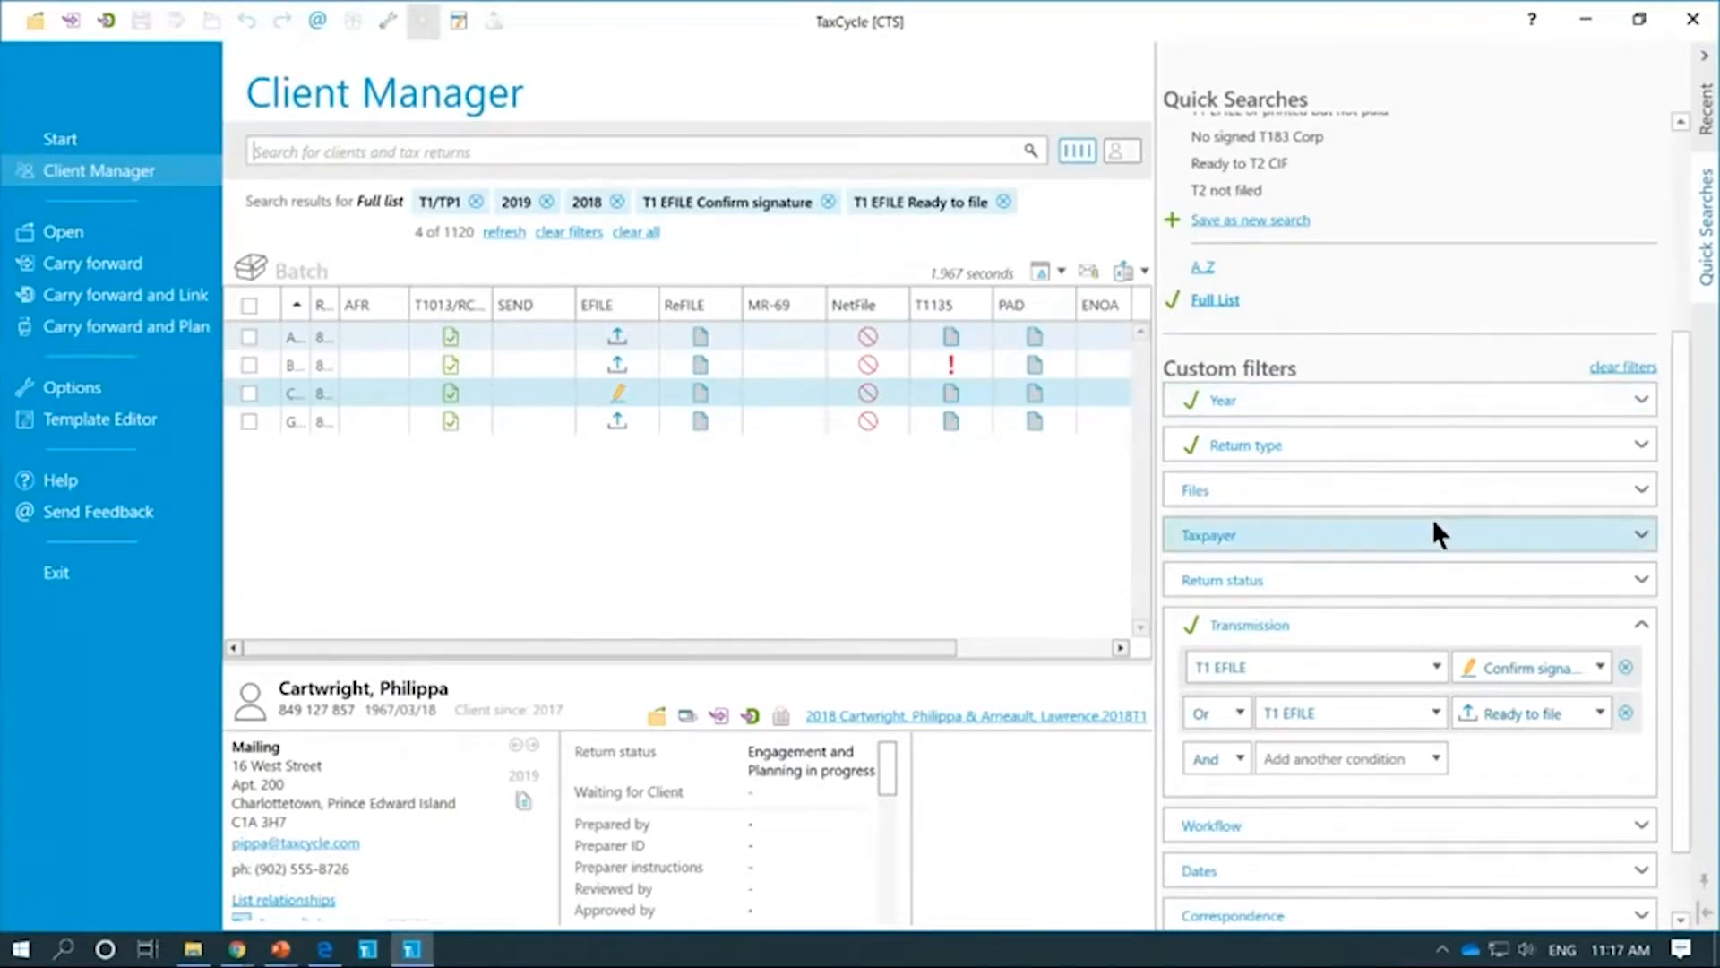
Step: Save the current filters as a new quick search named "To EFILE 2018 or 2019"
scroll(1436, 519, up, 4)
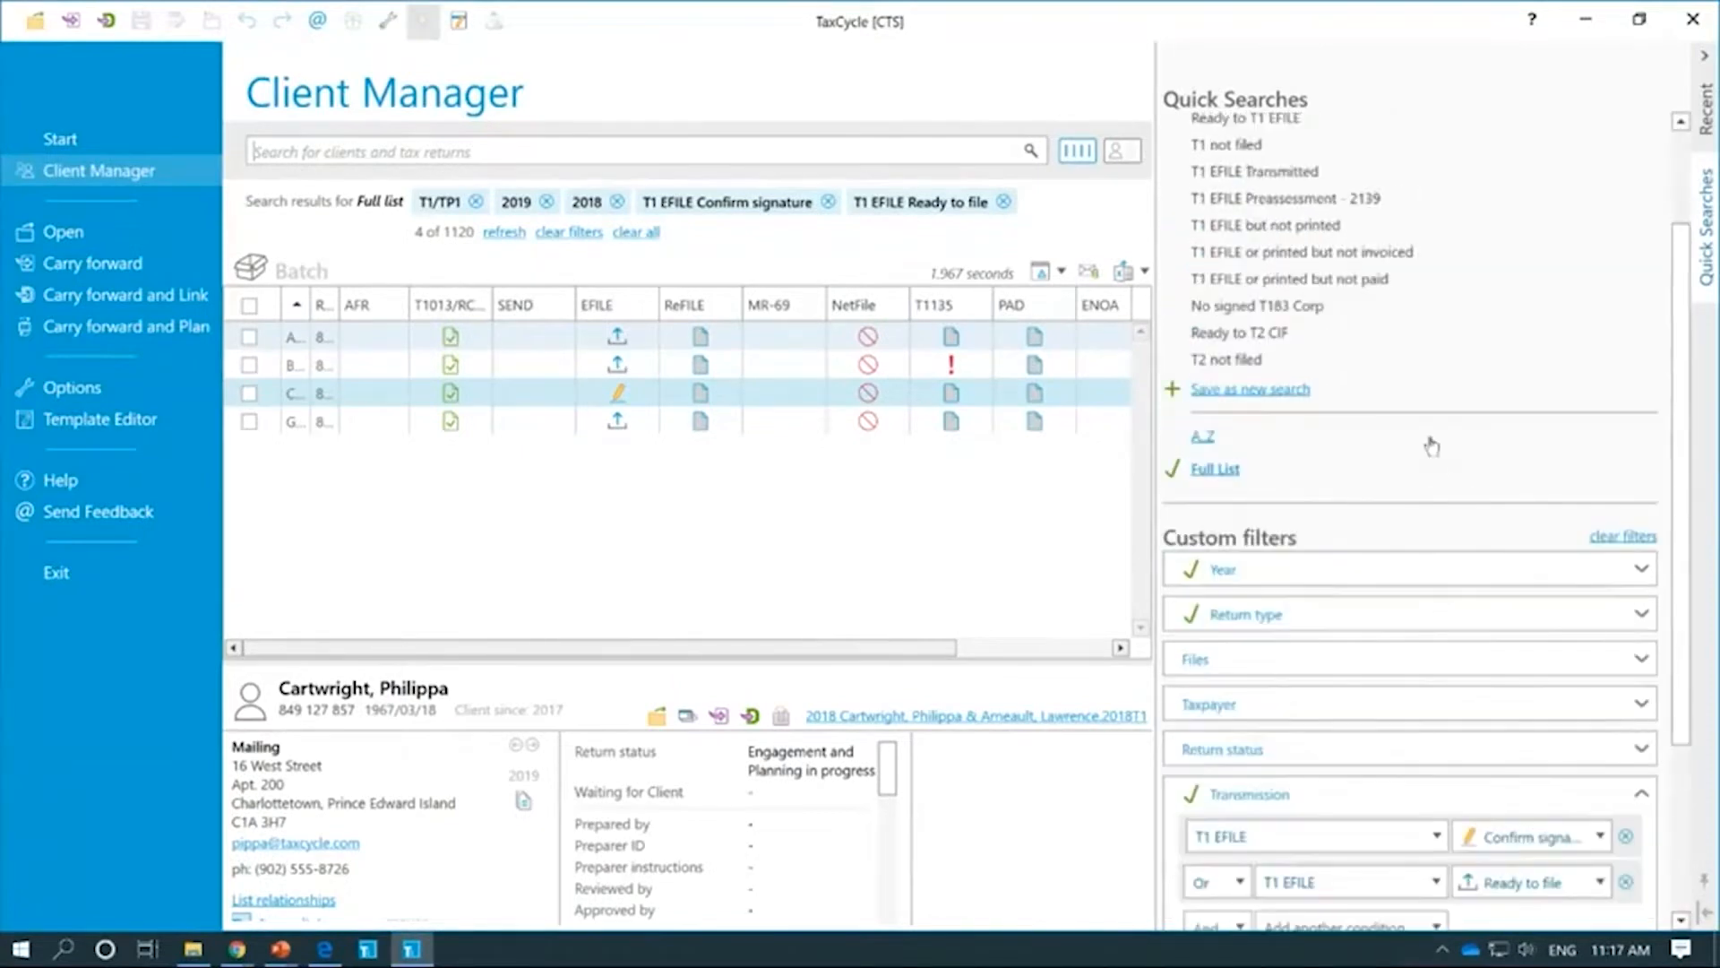
click(1246, 391)
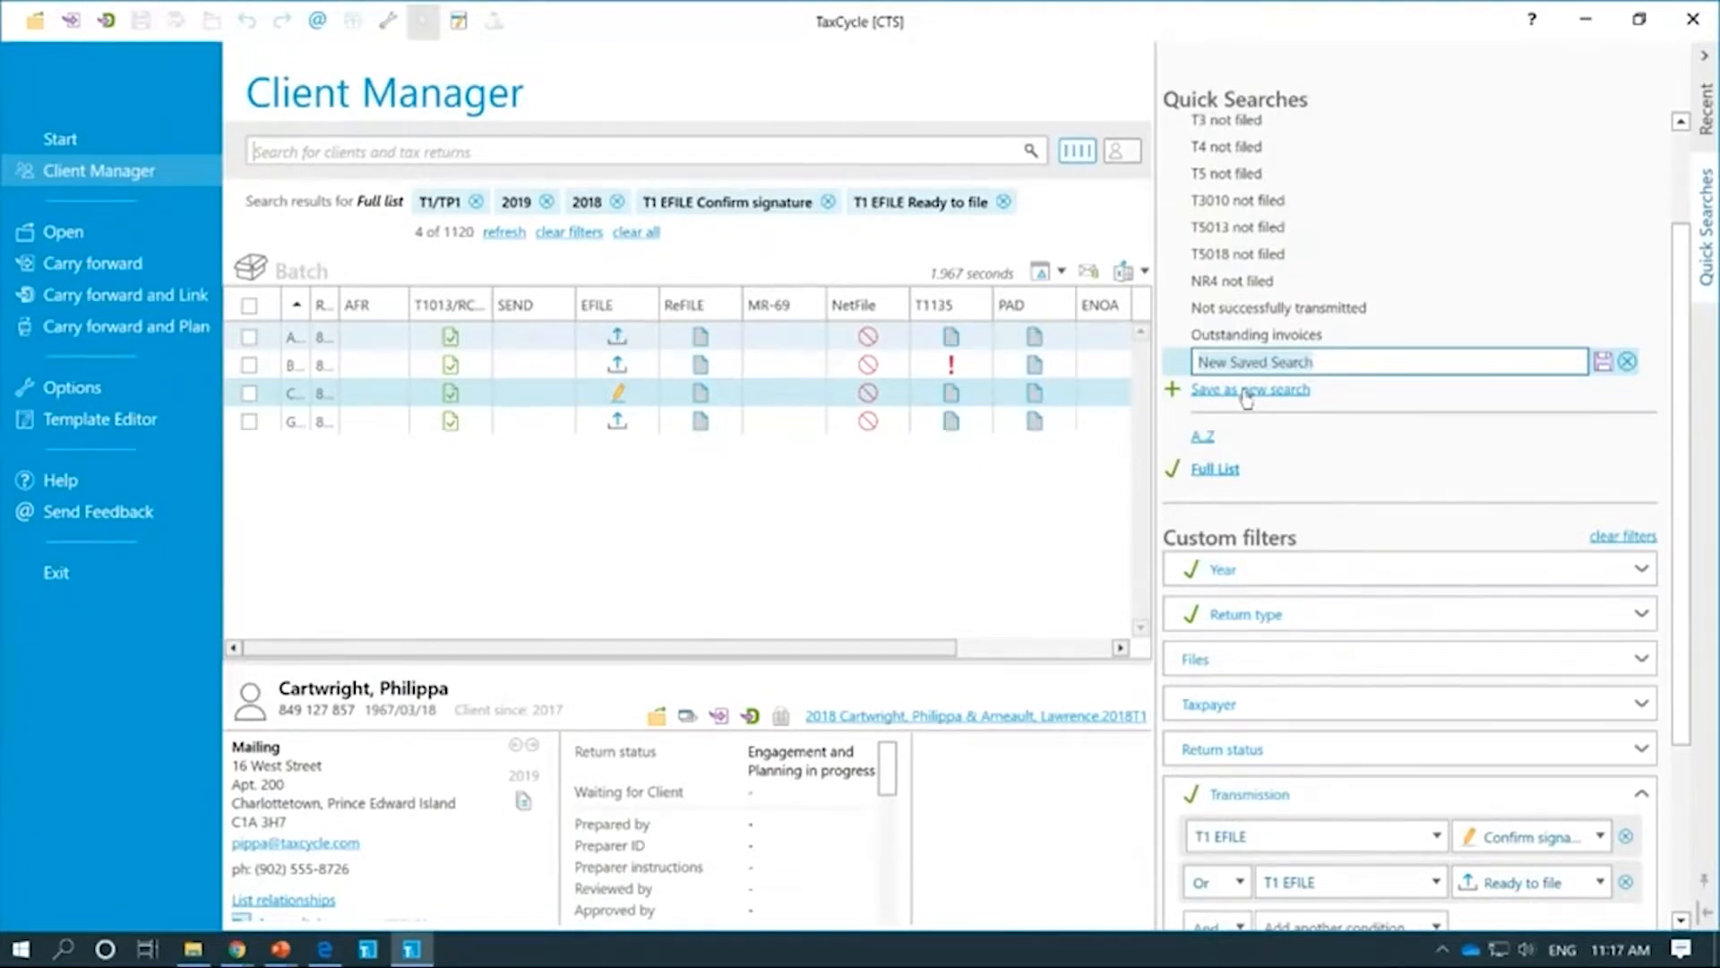
text(T)
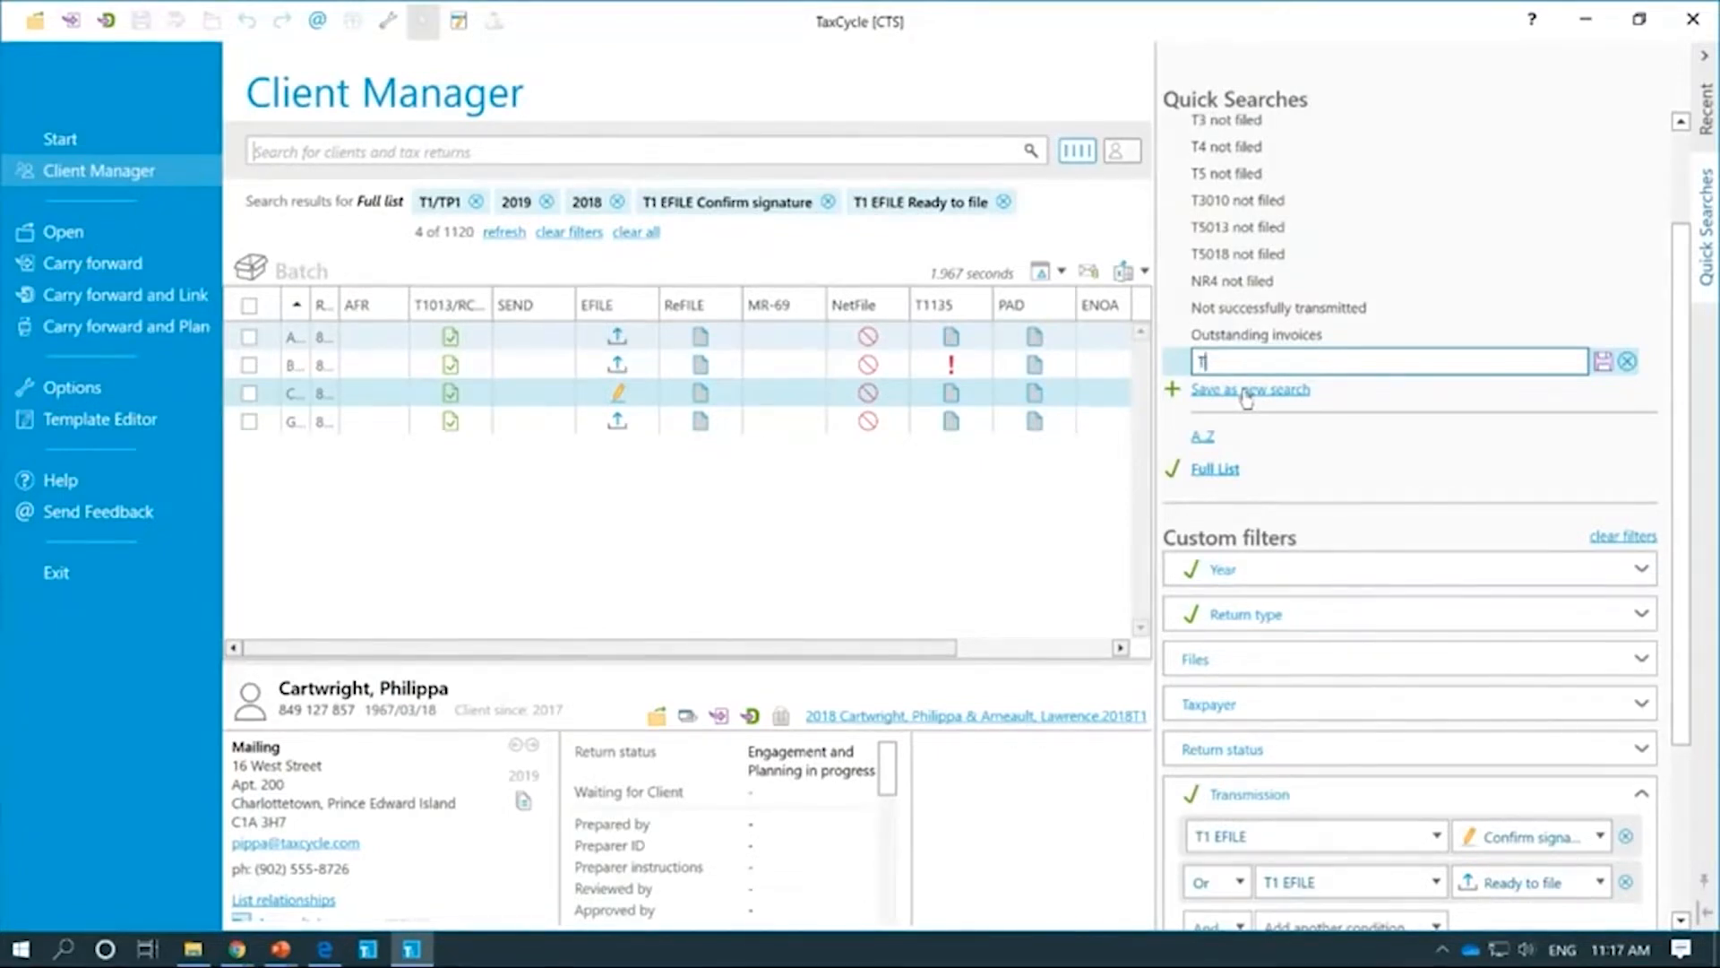
text(o EFILE 2018 or 2019)
click(1603, 362)
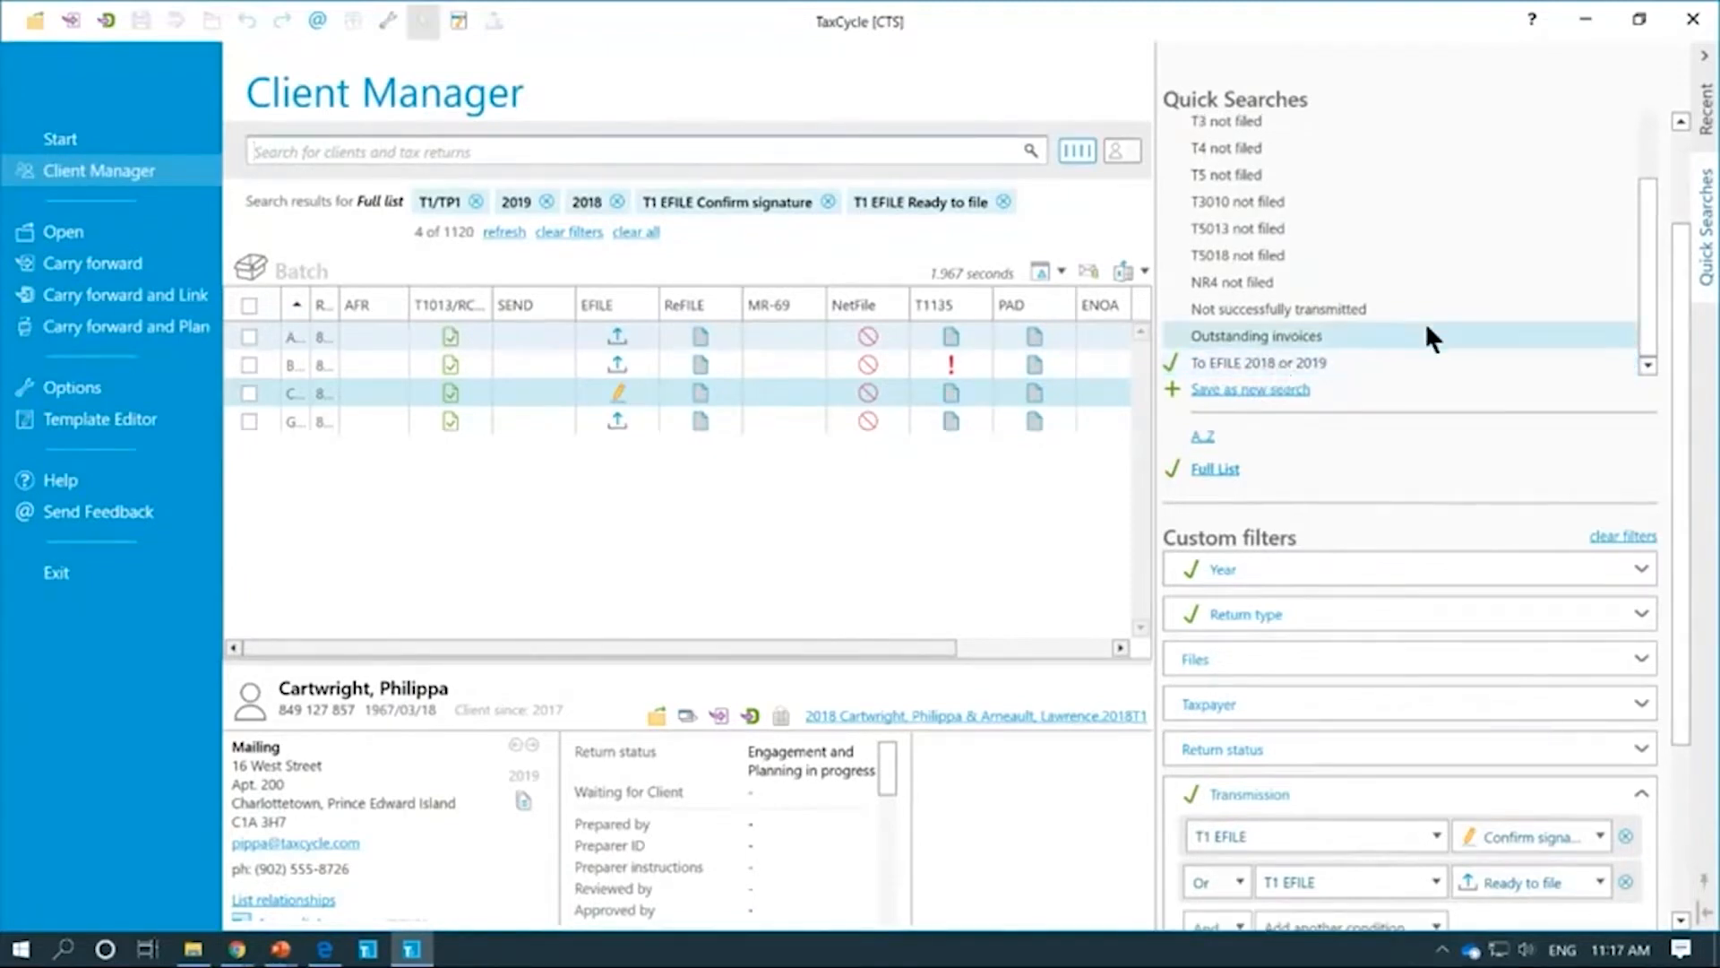
Step: Move the To EFILE 2018 or 2019 search above Carried forward in the quick searches list and save the new order
scroll(1413, 309, up, 2)
scroll(1421, 269, down, 3)
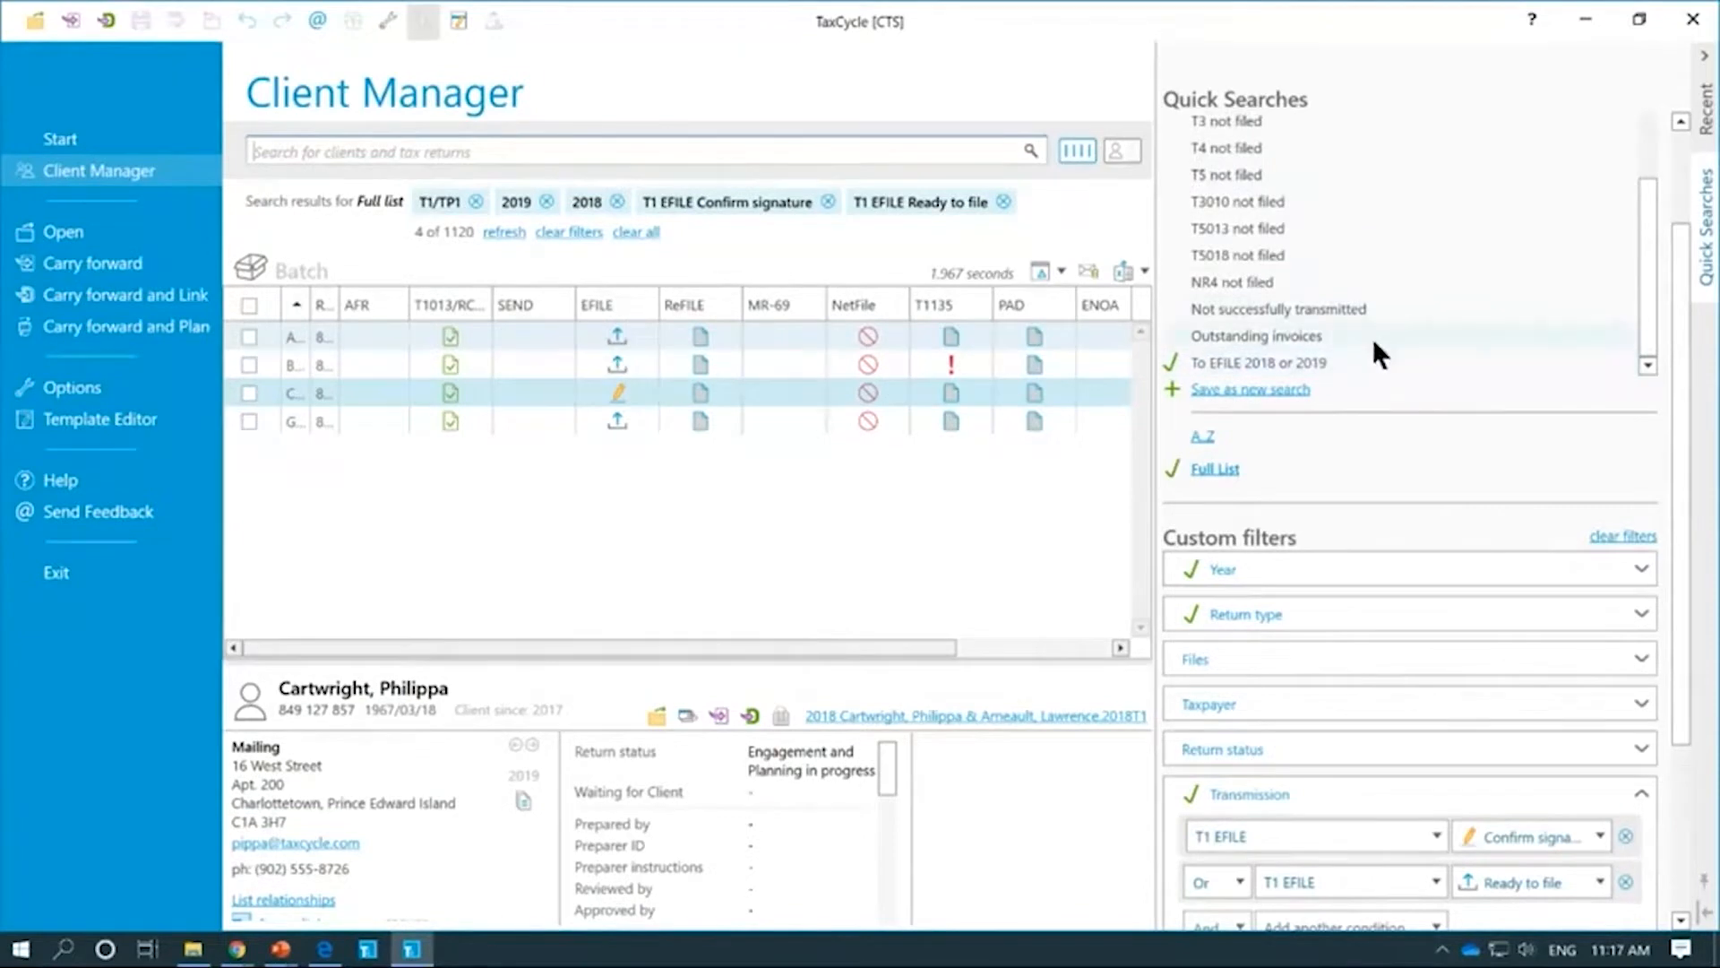
scroll(1362, 259, up, 3)
scroll(1354, 260, down, 3)
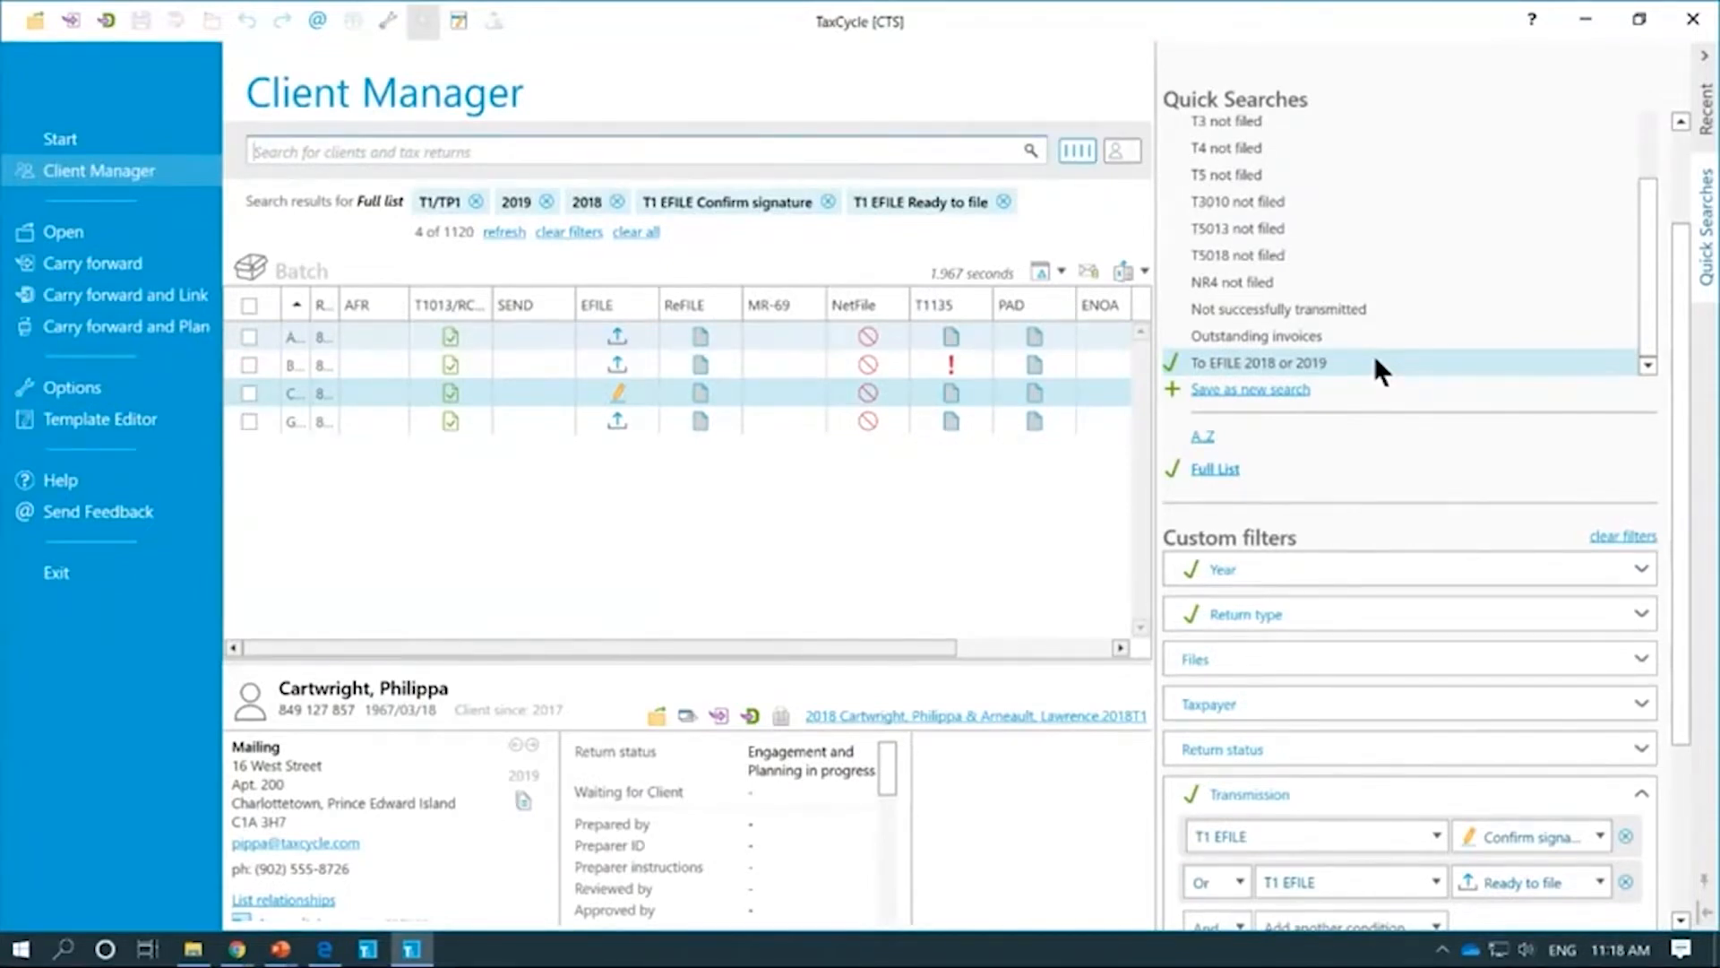
scroll(1395, 346, up, 2)
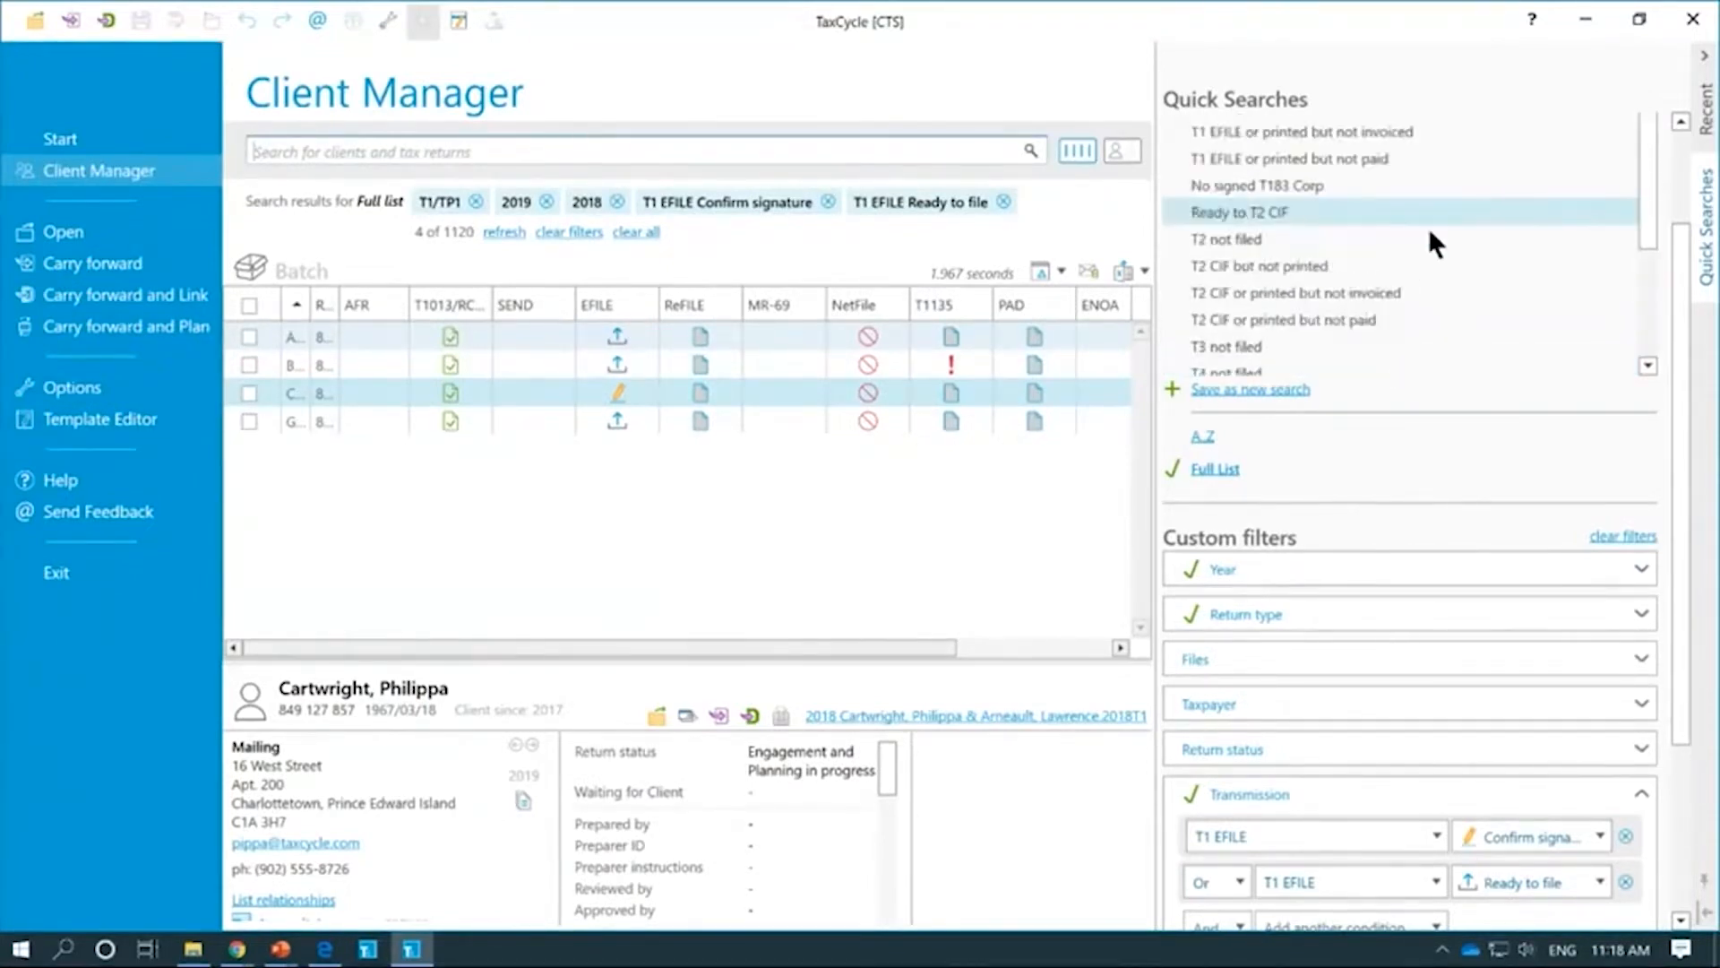
scroll(1668, 220, up, 2)
scroll(1398, 444, down, 2)
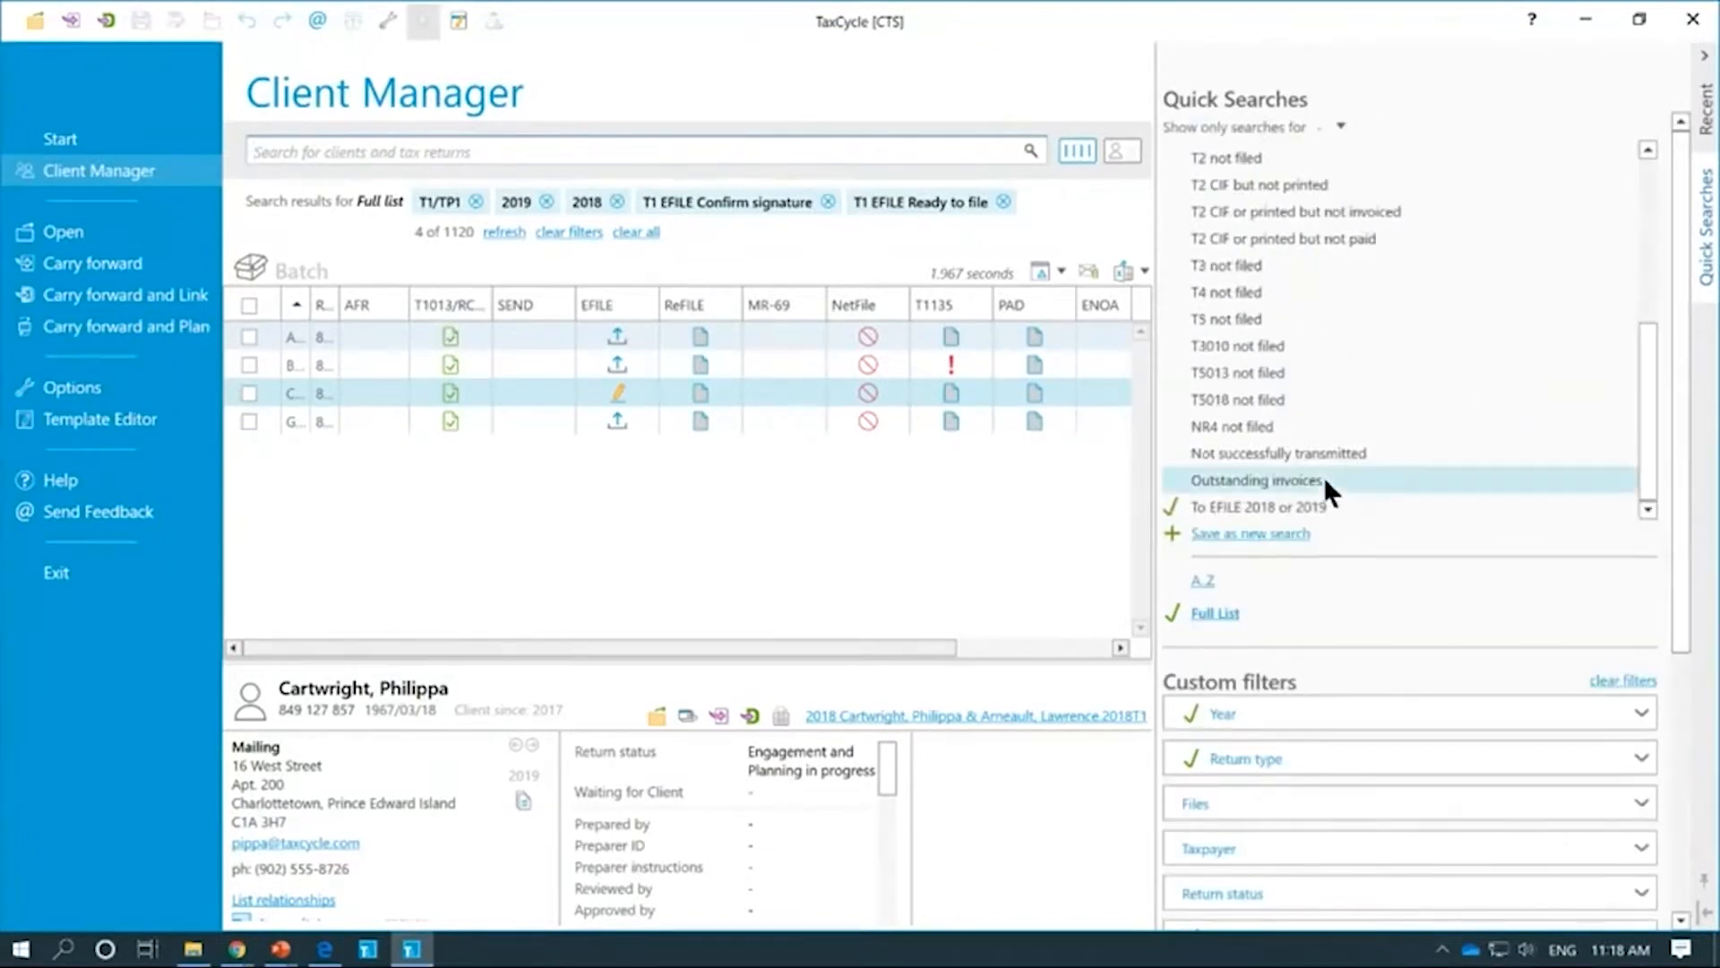
drag(1283, 501, 1227, 150)
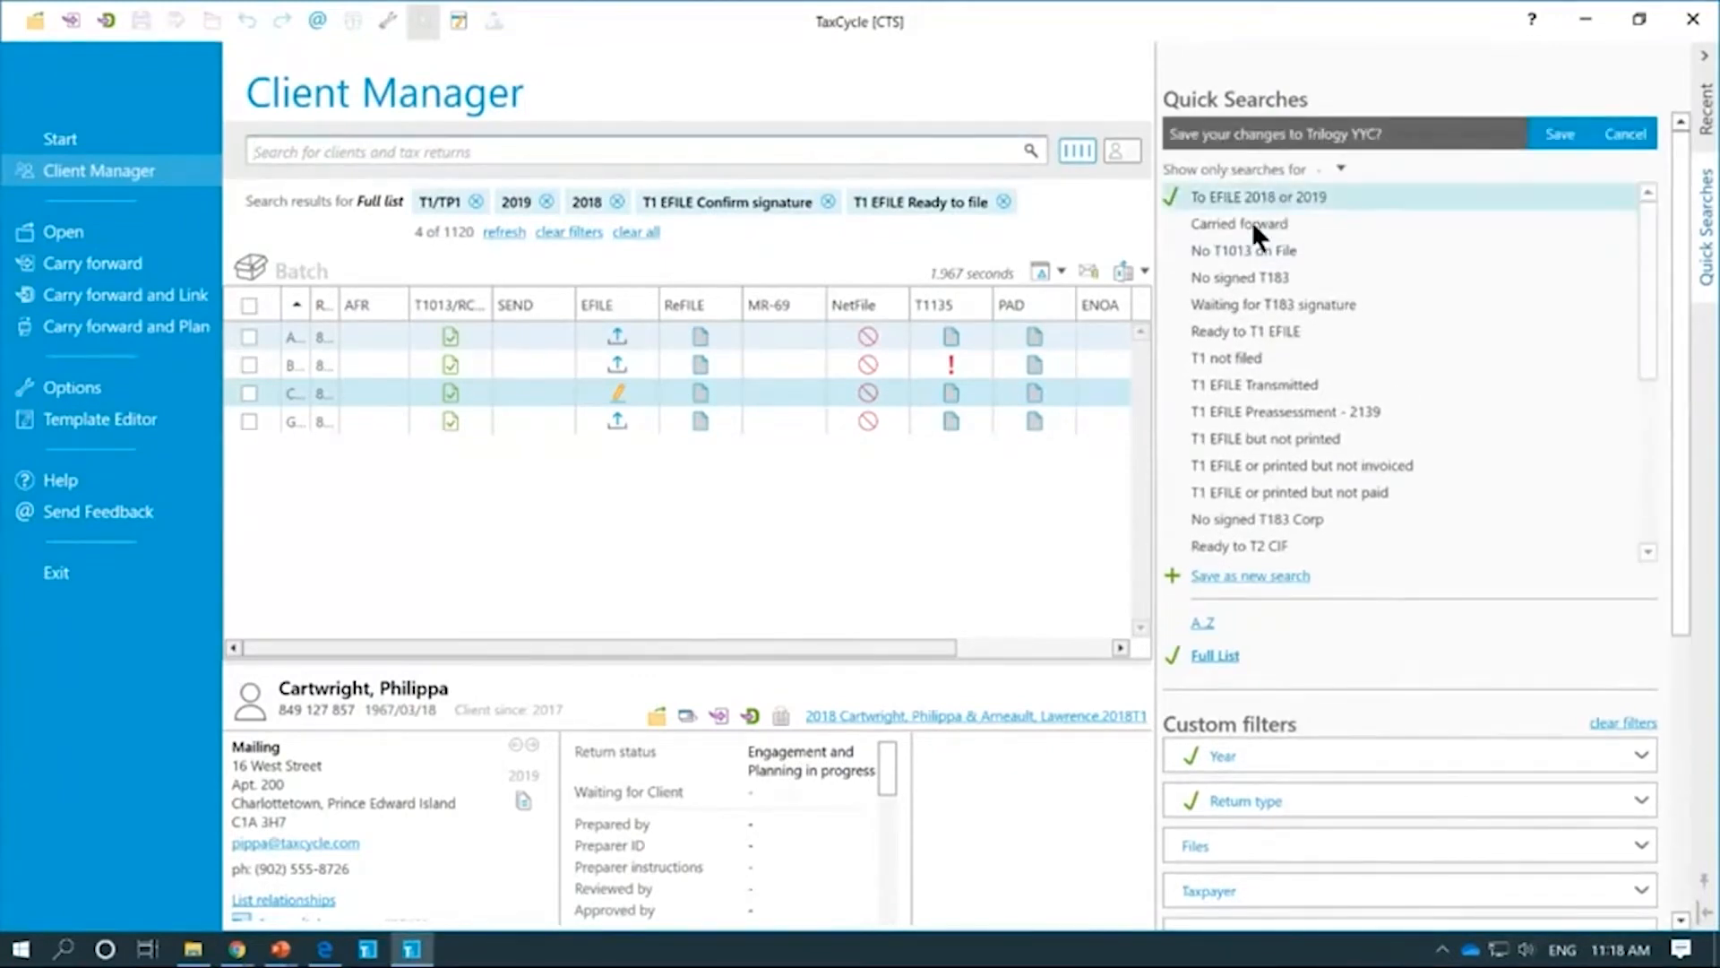
scroll(1294, 377, down, 3)
scroll(1292, 389, up, 3)
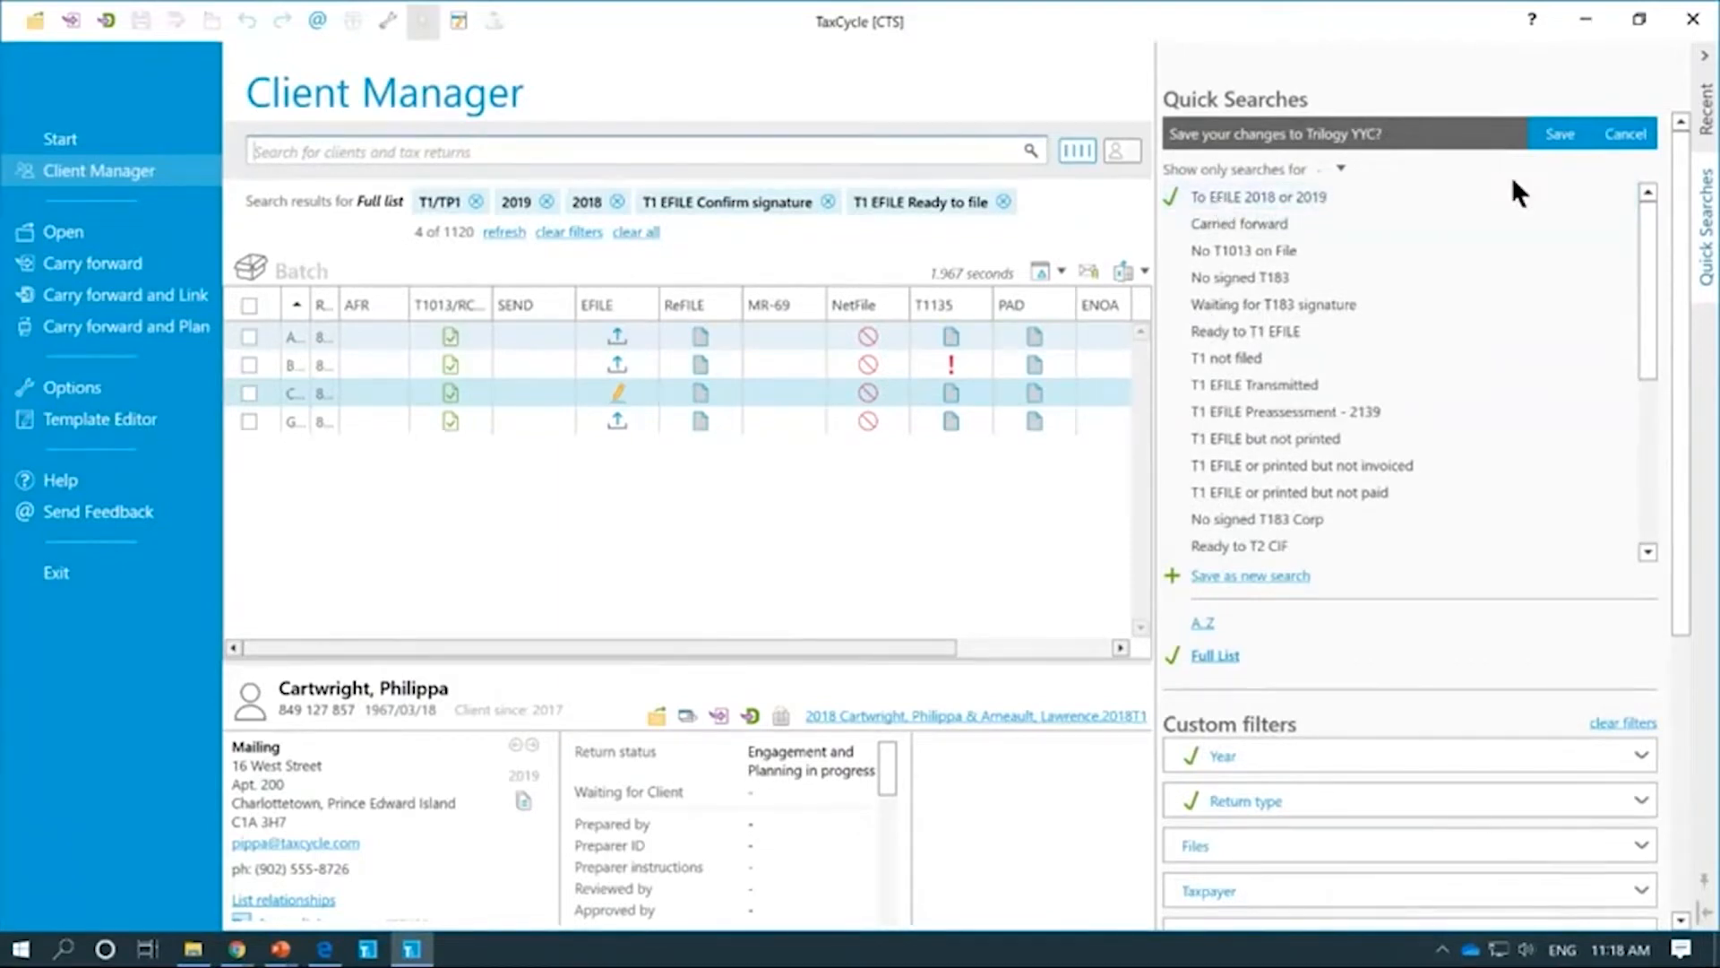
click(1548, 139)
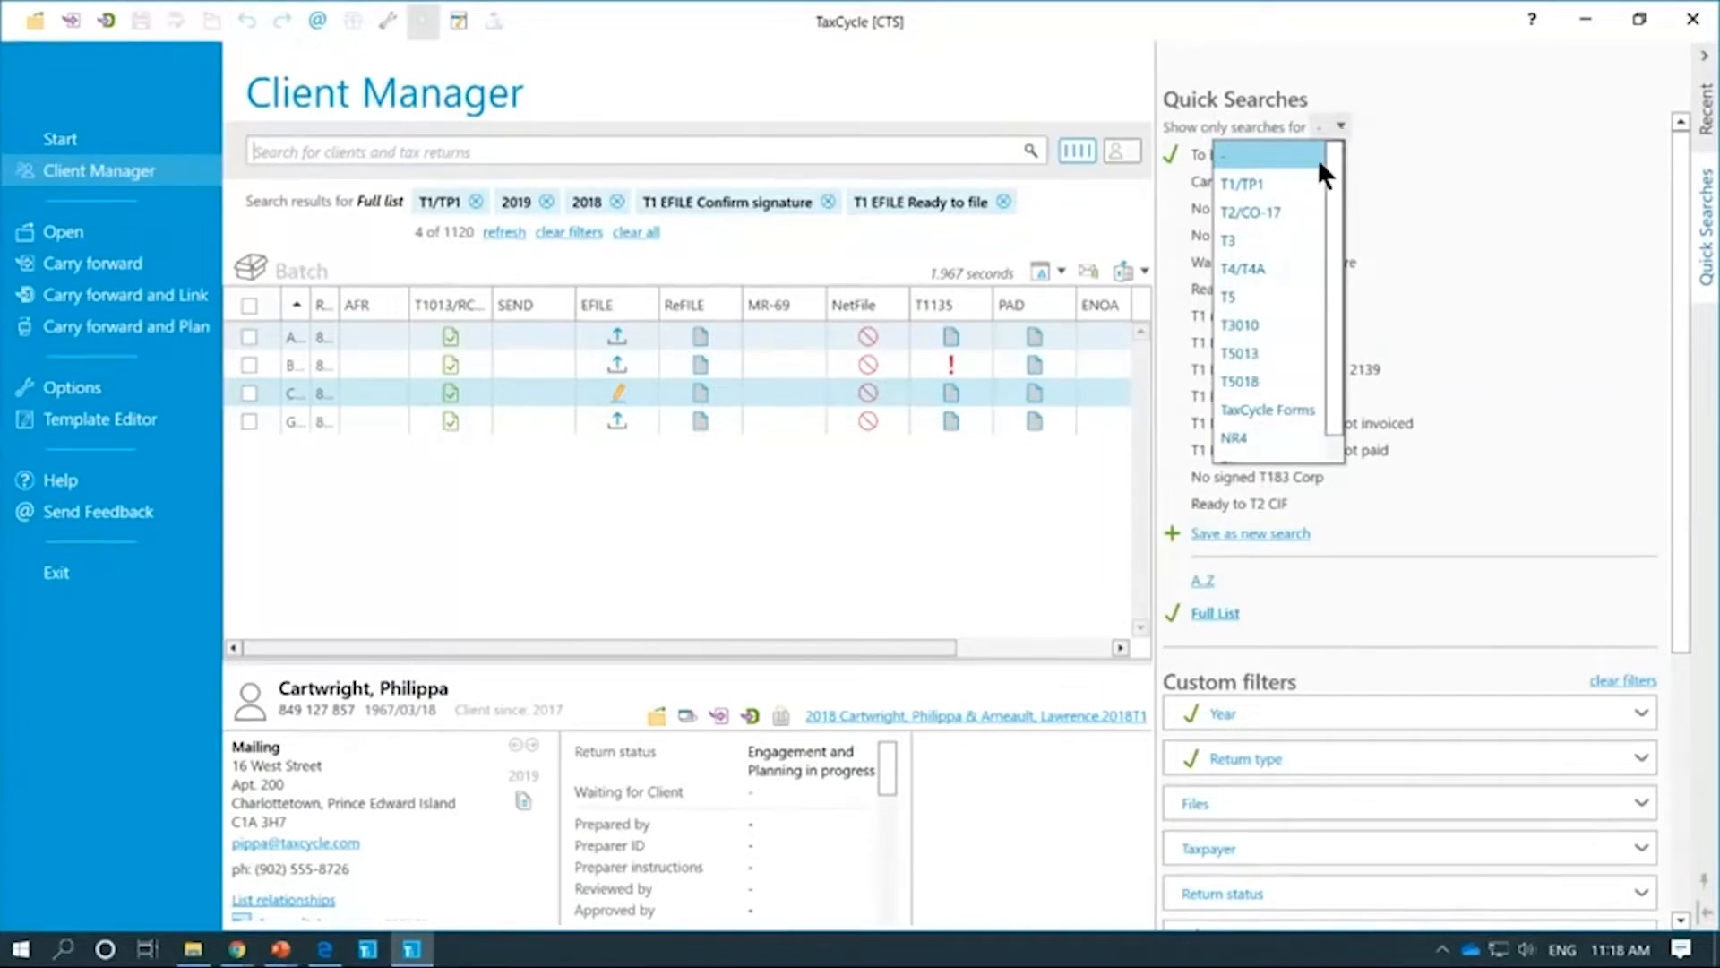
Step: Show only the quick searches for T1/TP1 and check the return type selected in the custom filters
click(1288, 180)
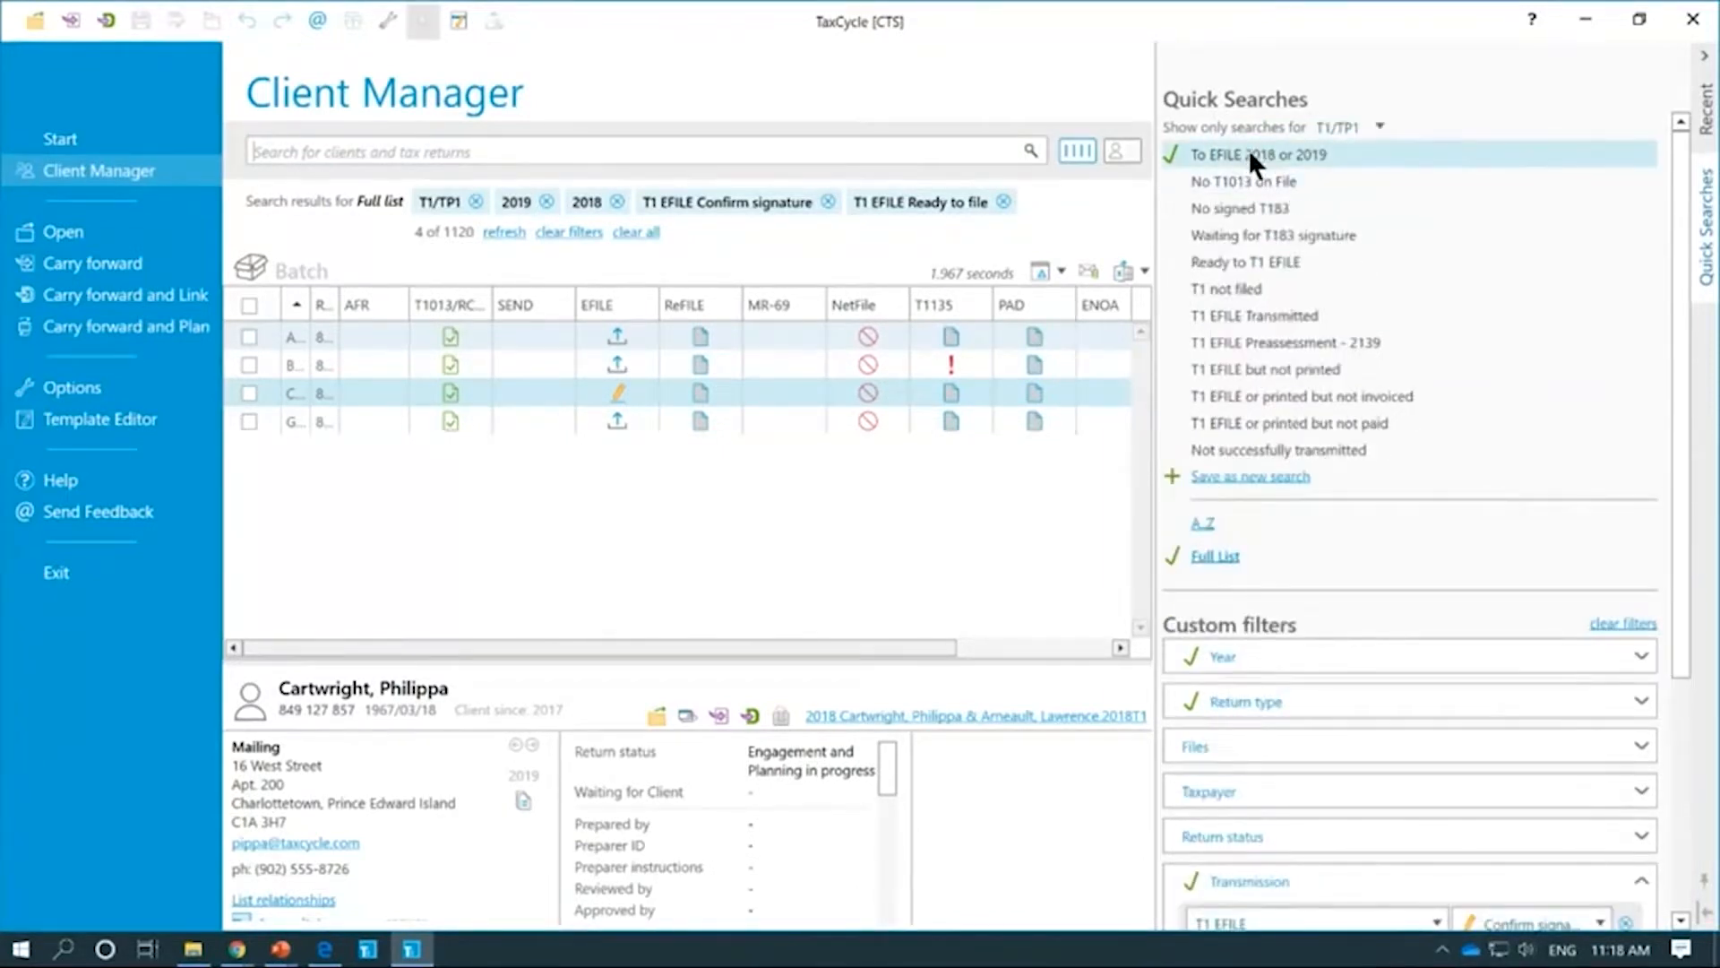
click(1283, 712)
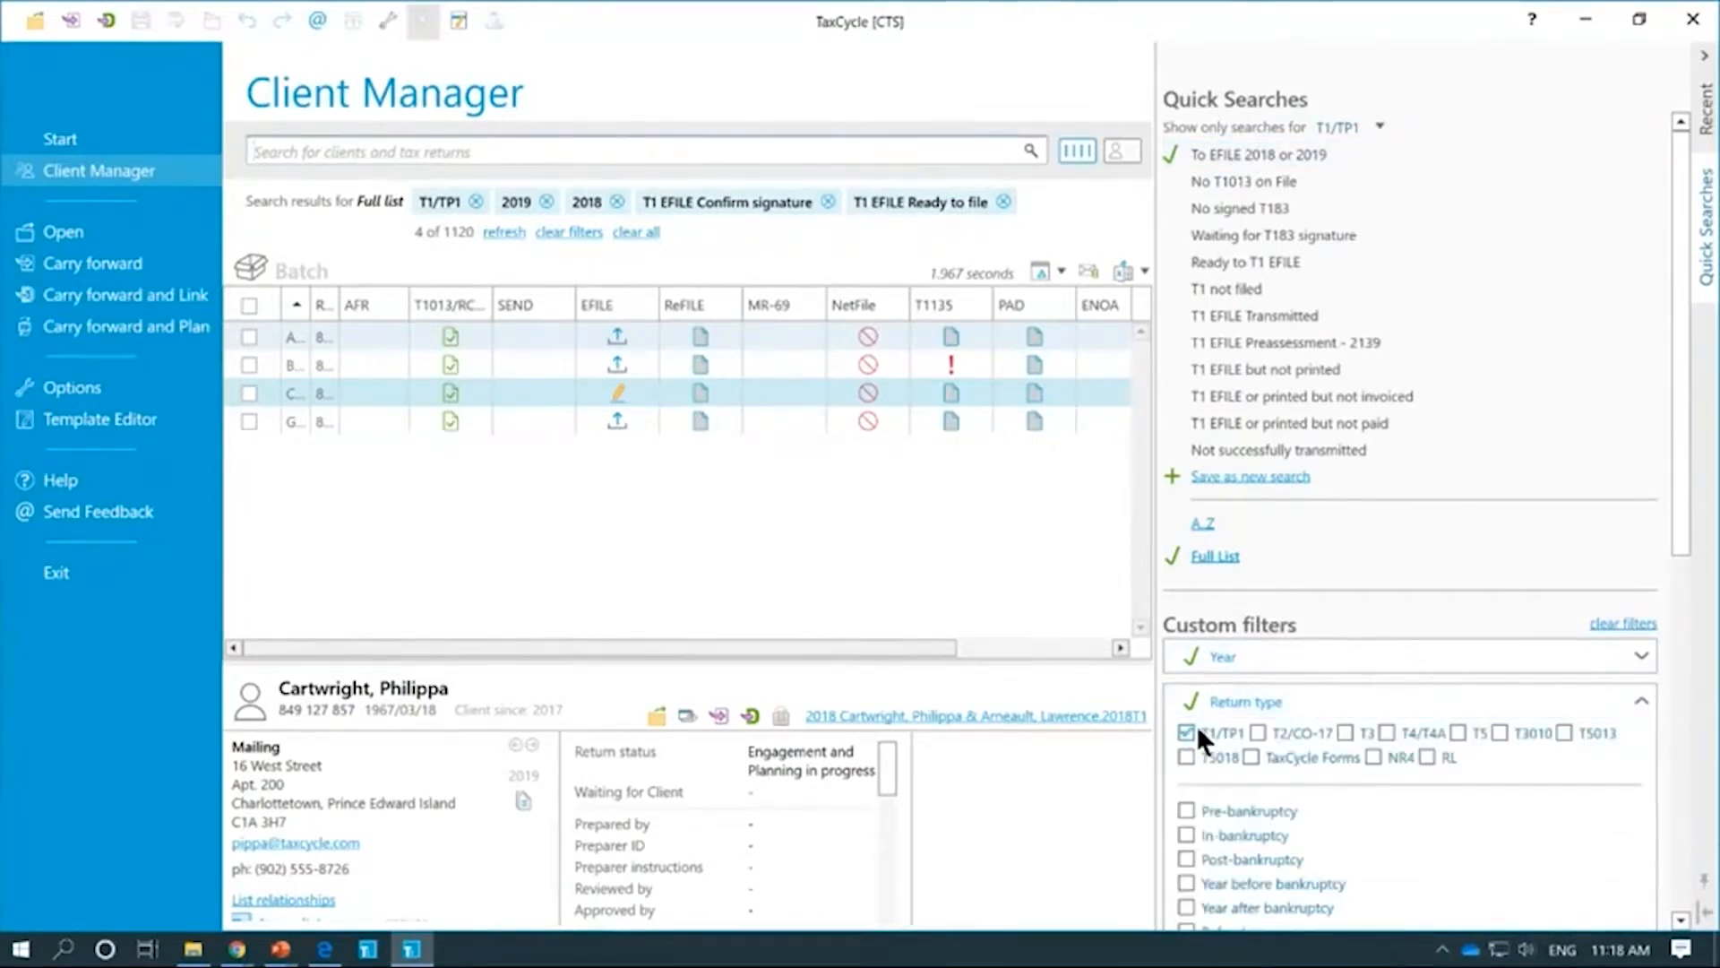
click(1244, 700)
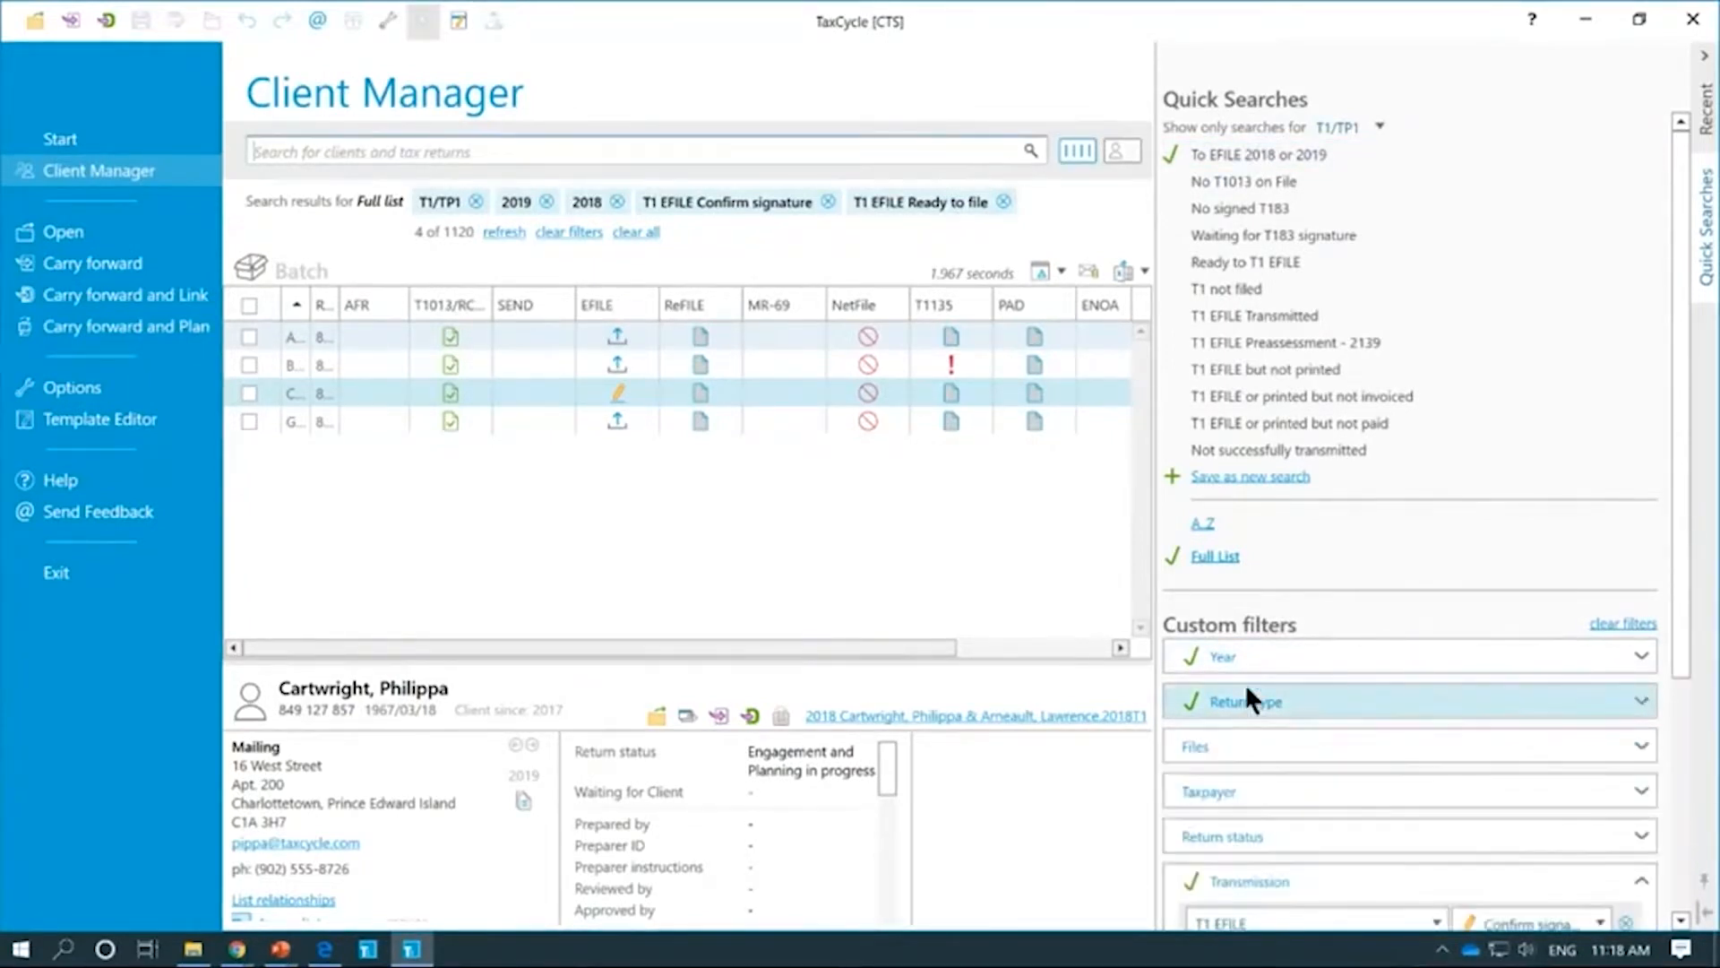
Step: Toggle the To EFILE 2018 or 2019 quick search off and on, switching to No T1013 on File and back
click(1206, 152)
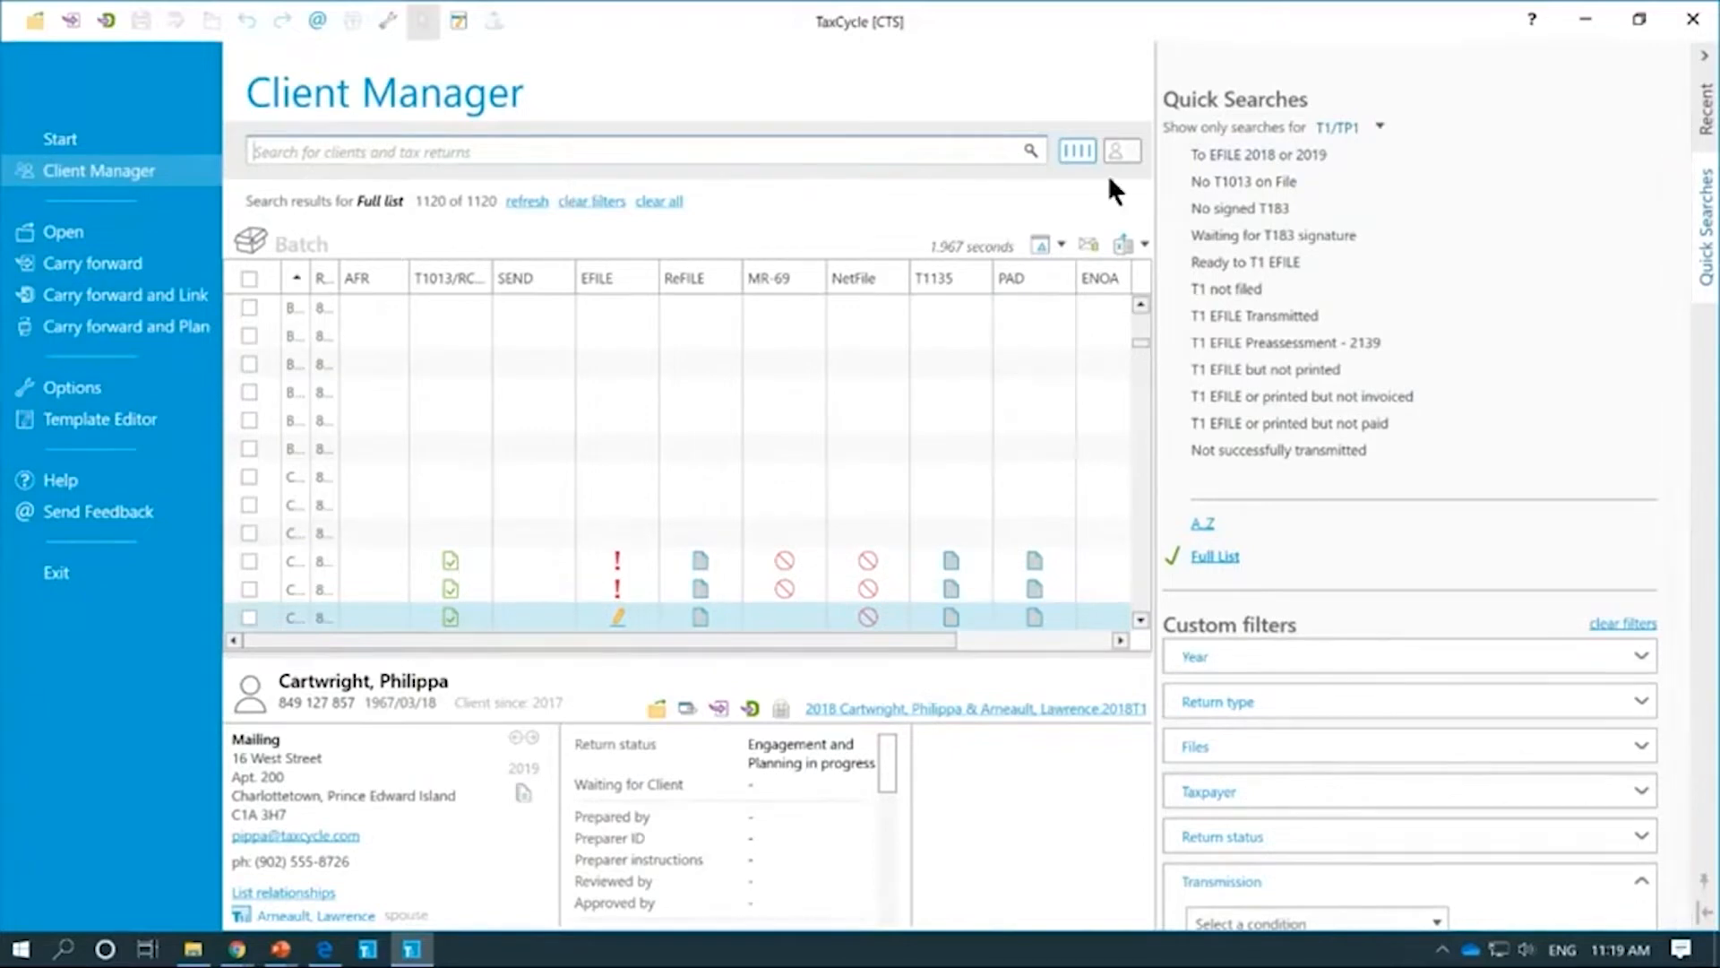
click(1179, 151)
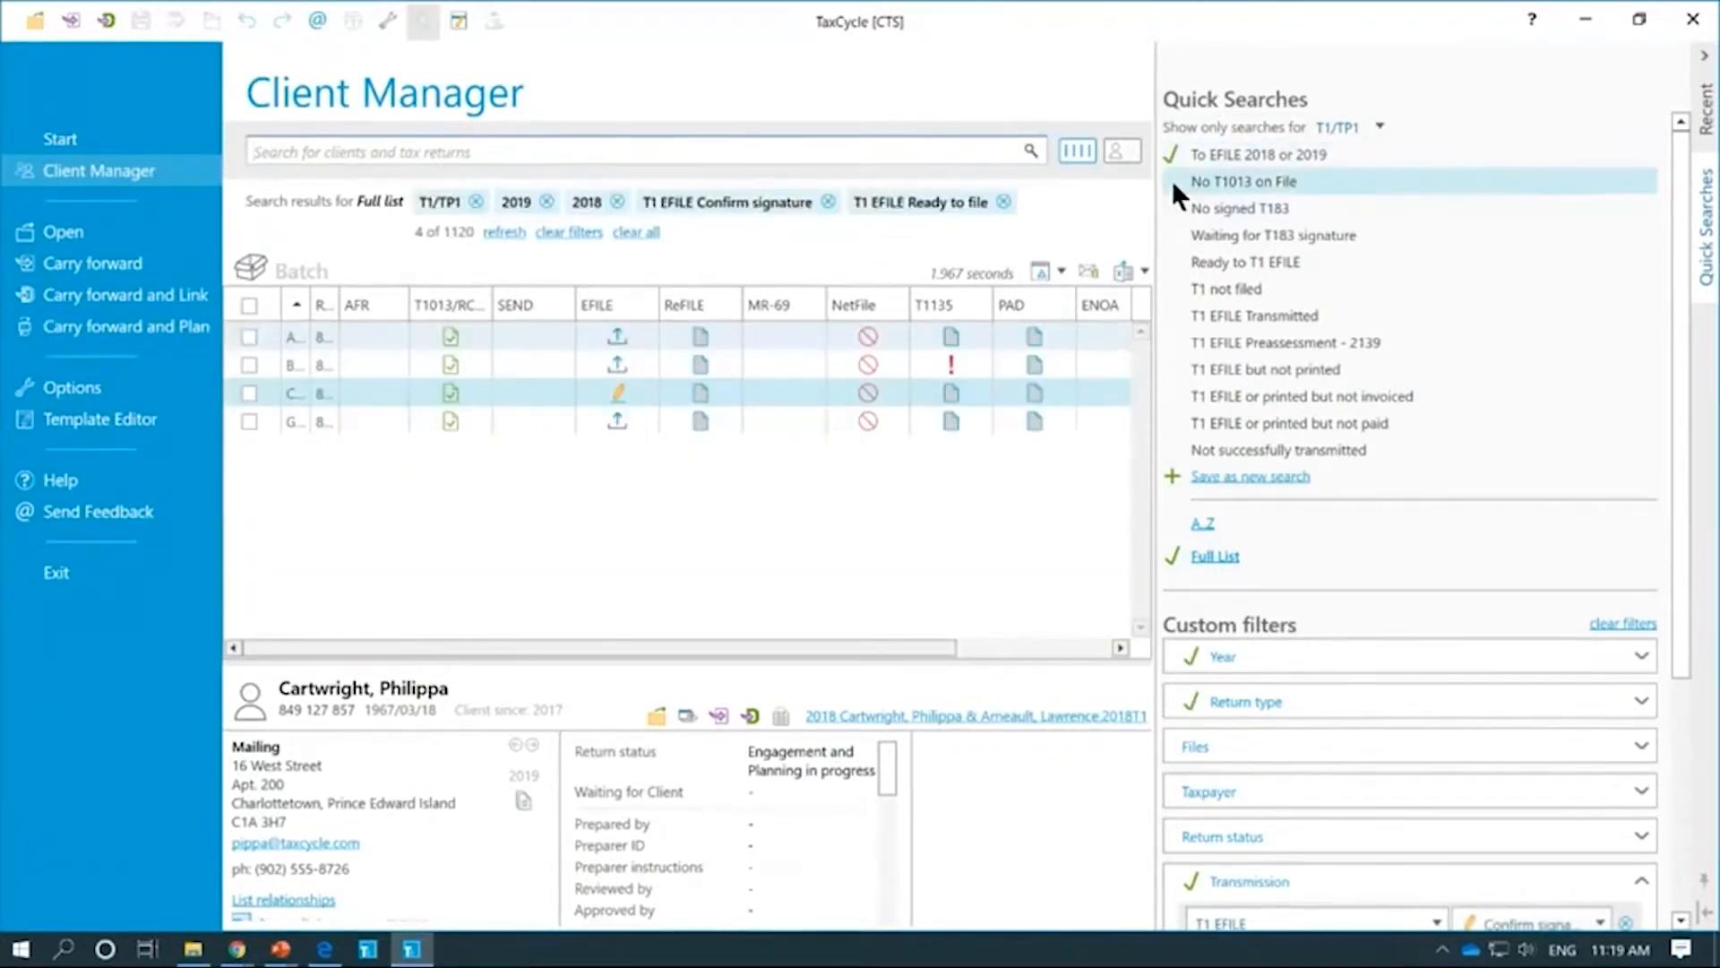
click(1172, 180)
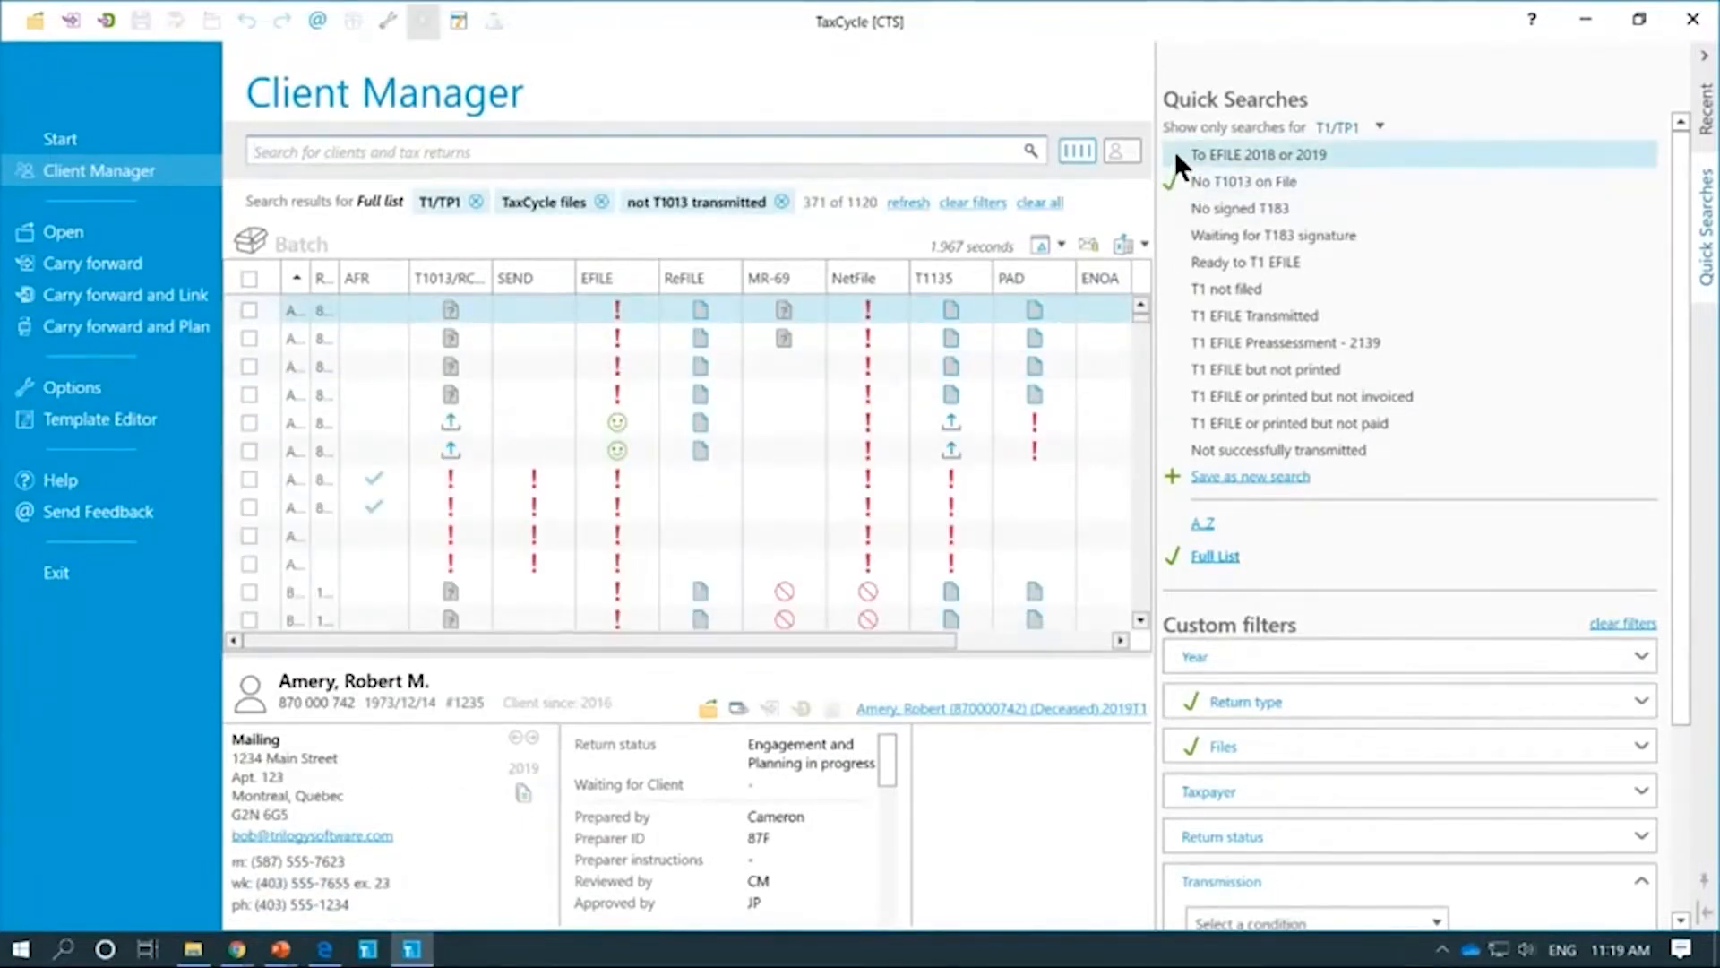
click(1177, 157)
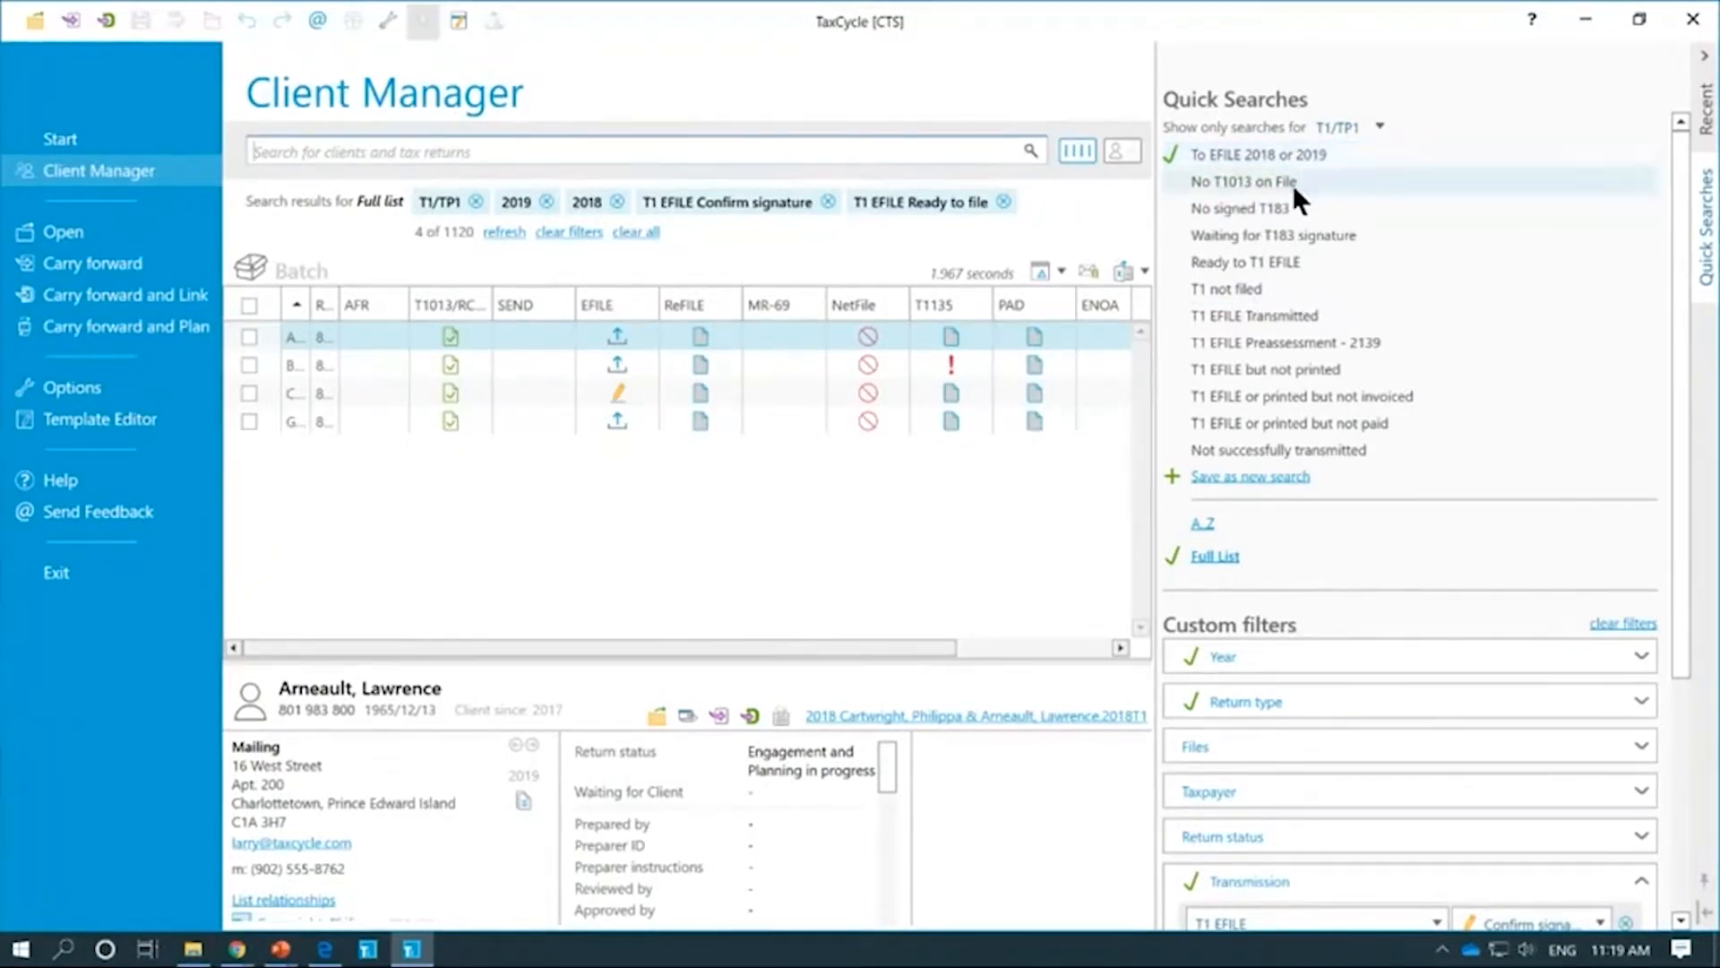
Step: Apply the Ready to T1 EFILE quick search and look over its custom filters
click(1235, 261)
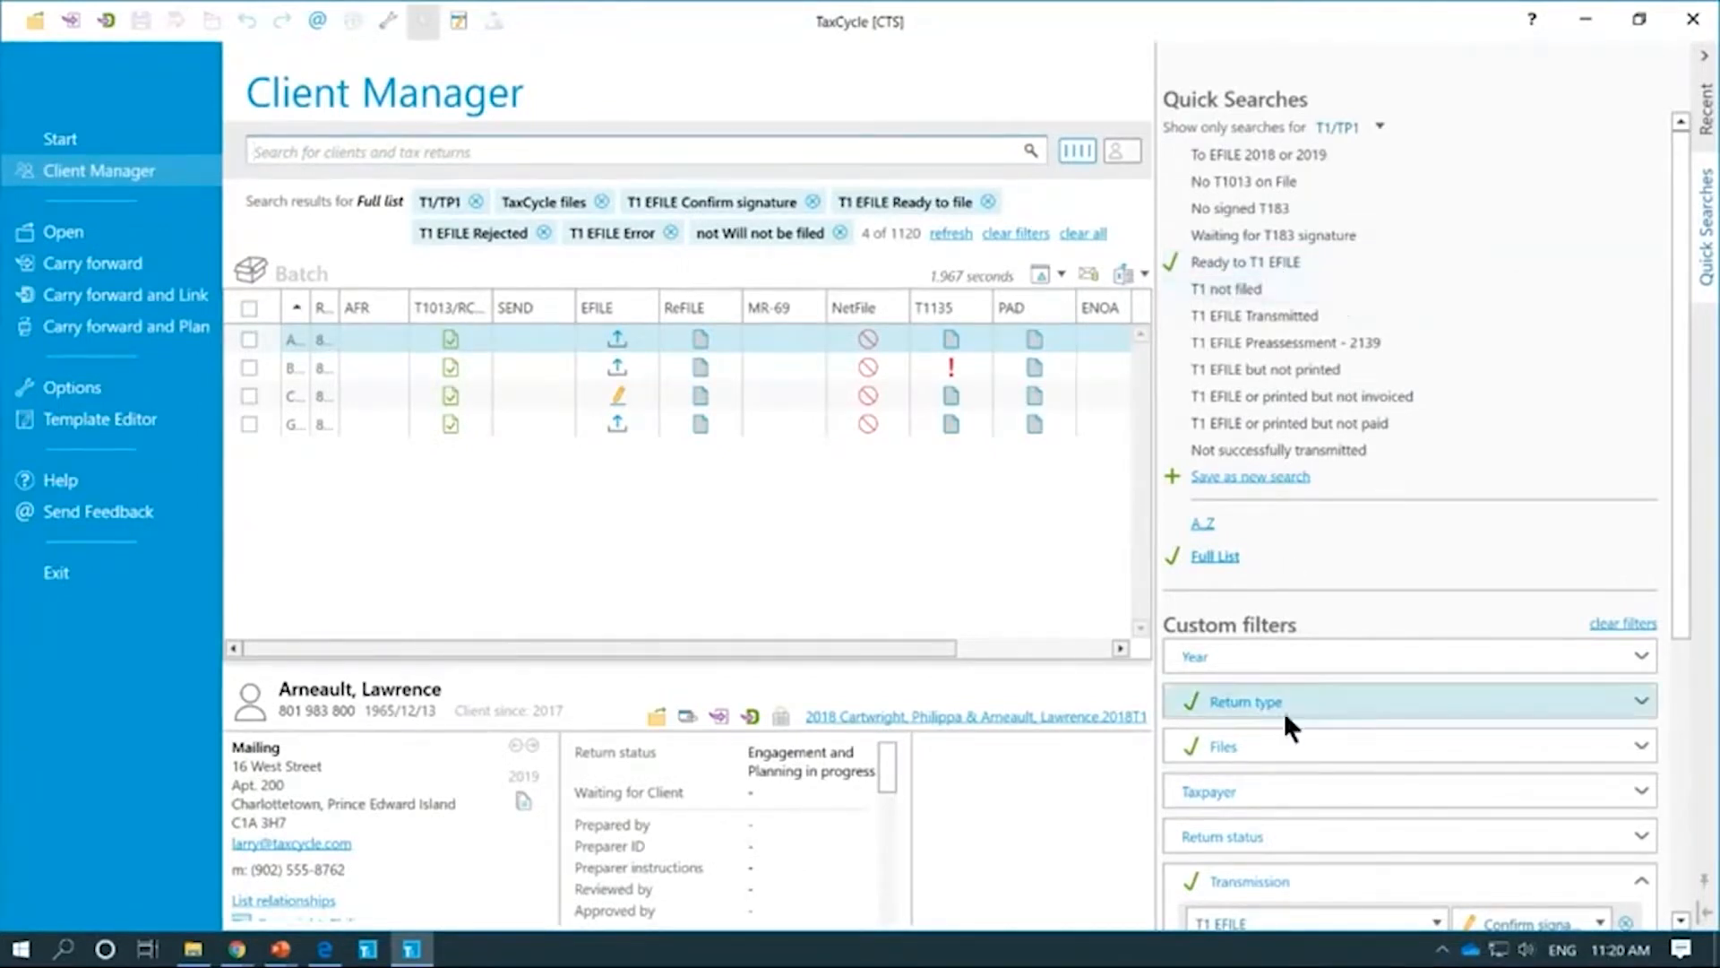
scroll(1421, 715, down, 1)
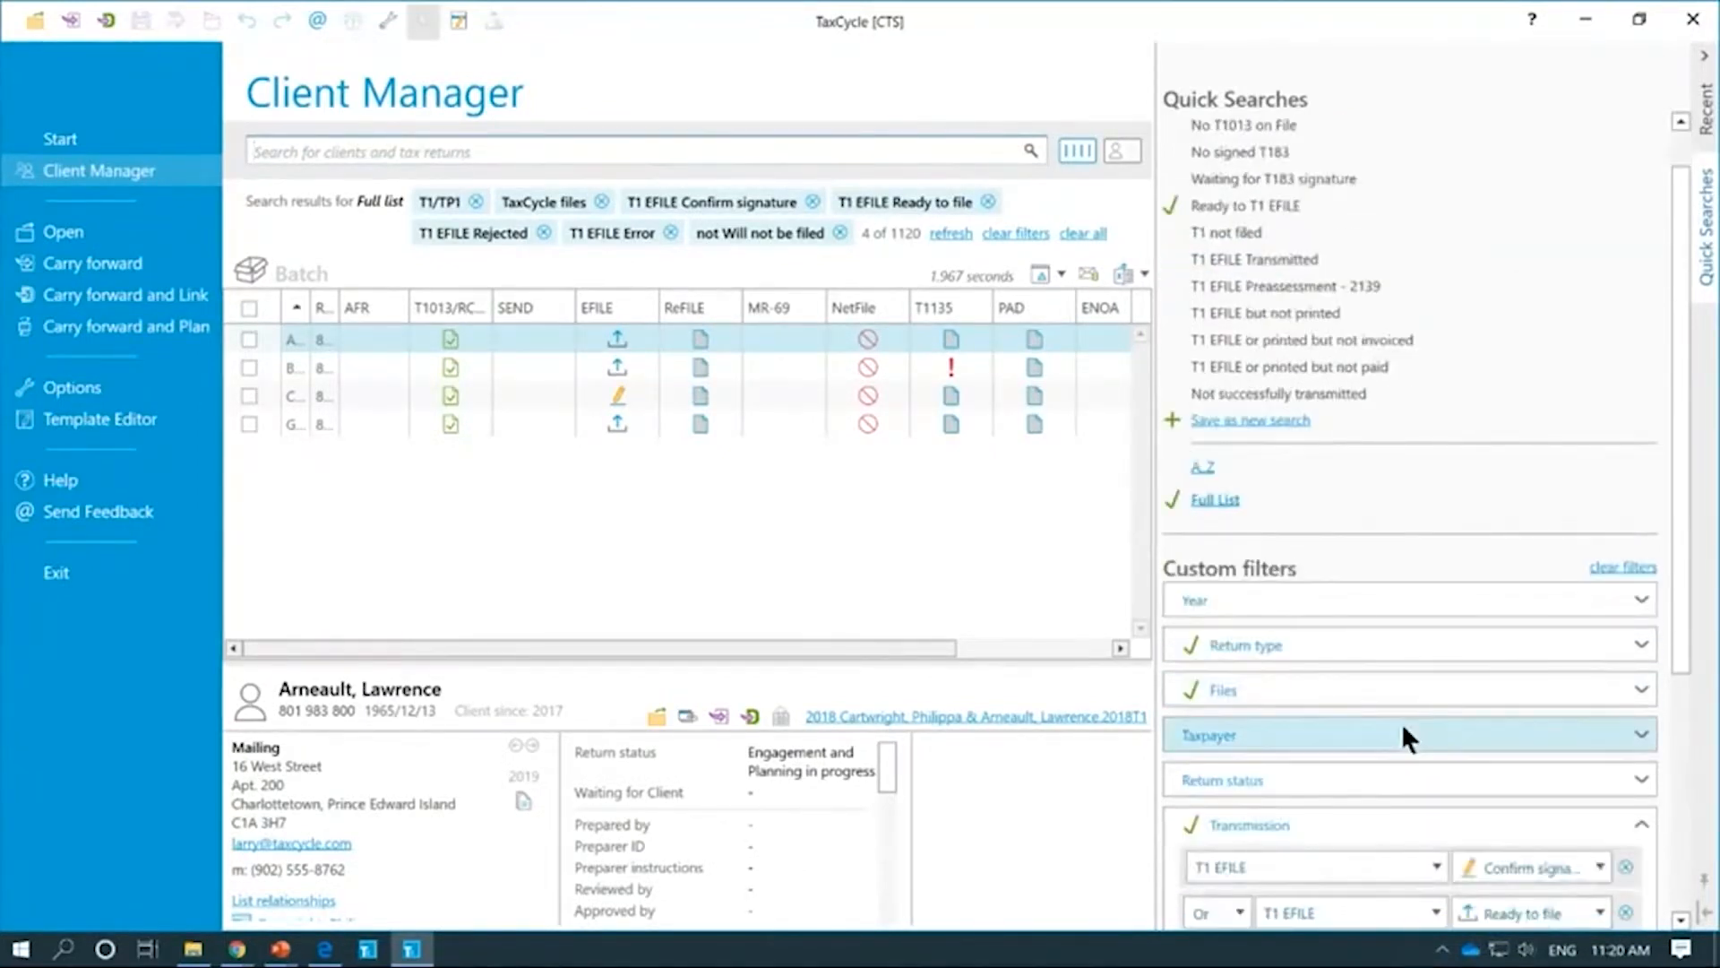
scroll(1335, 466, up, 1)
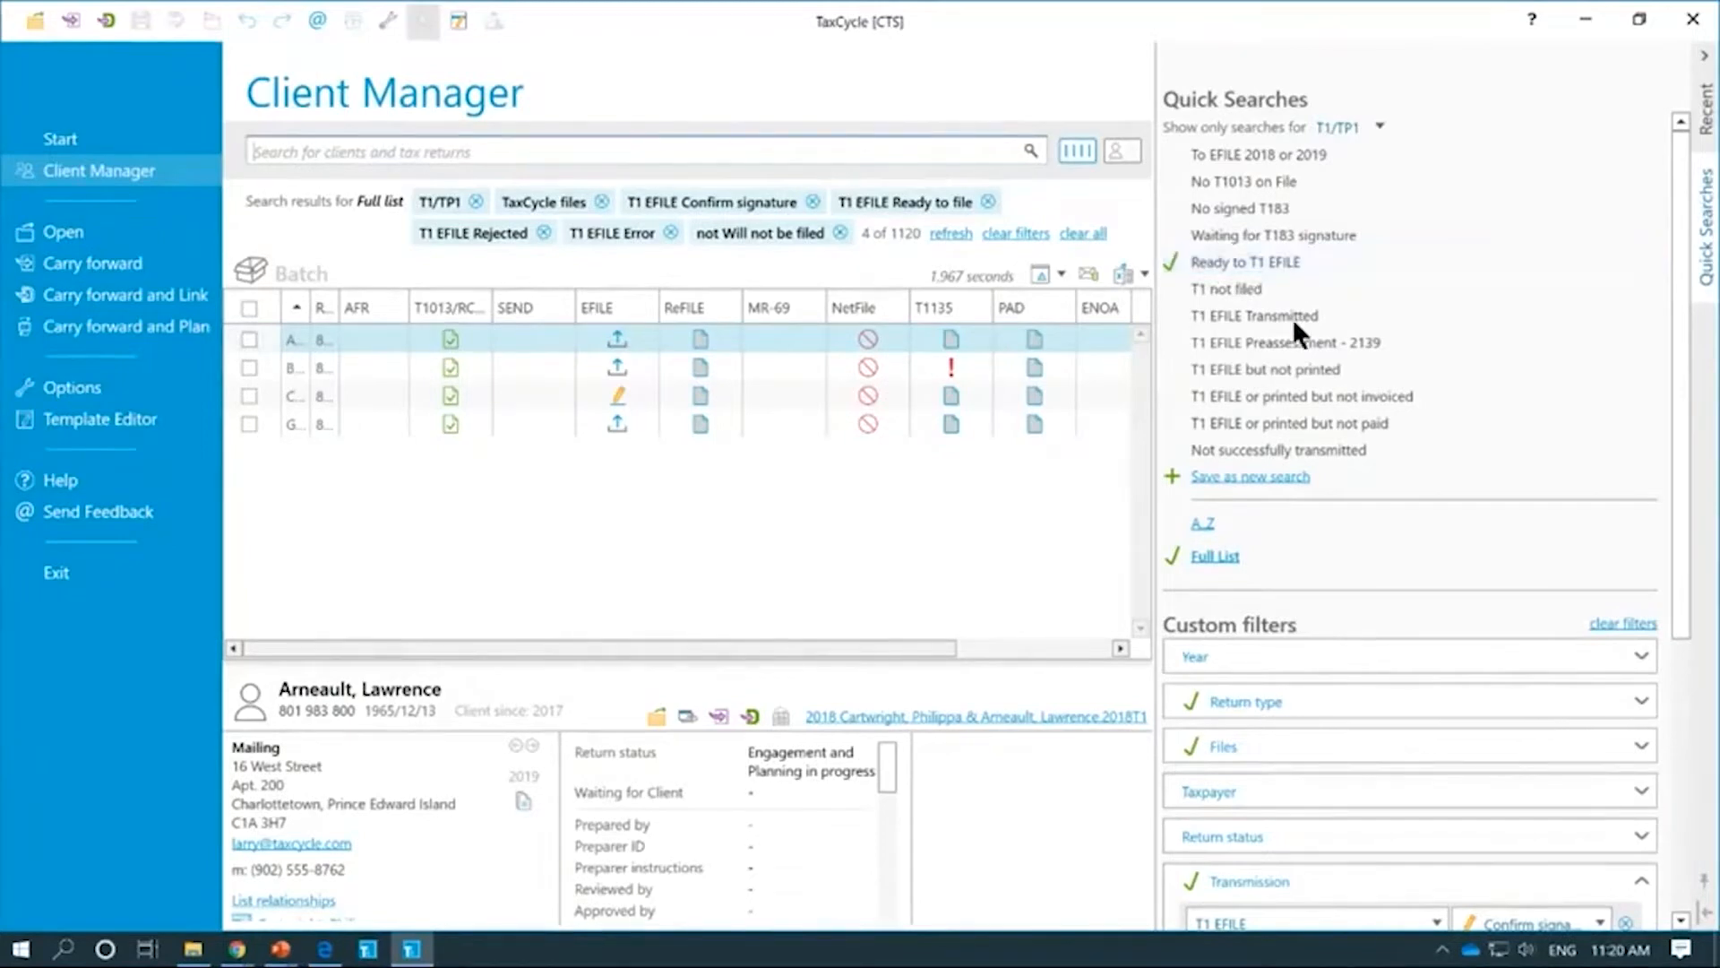
Step: Add the years 2019 and 2018 to the Ready to T1 EFILE quick search and save the changes
scroll(1380, 593, down, 1)
click(1314, 604)
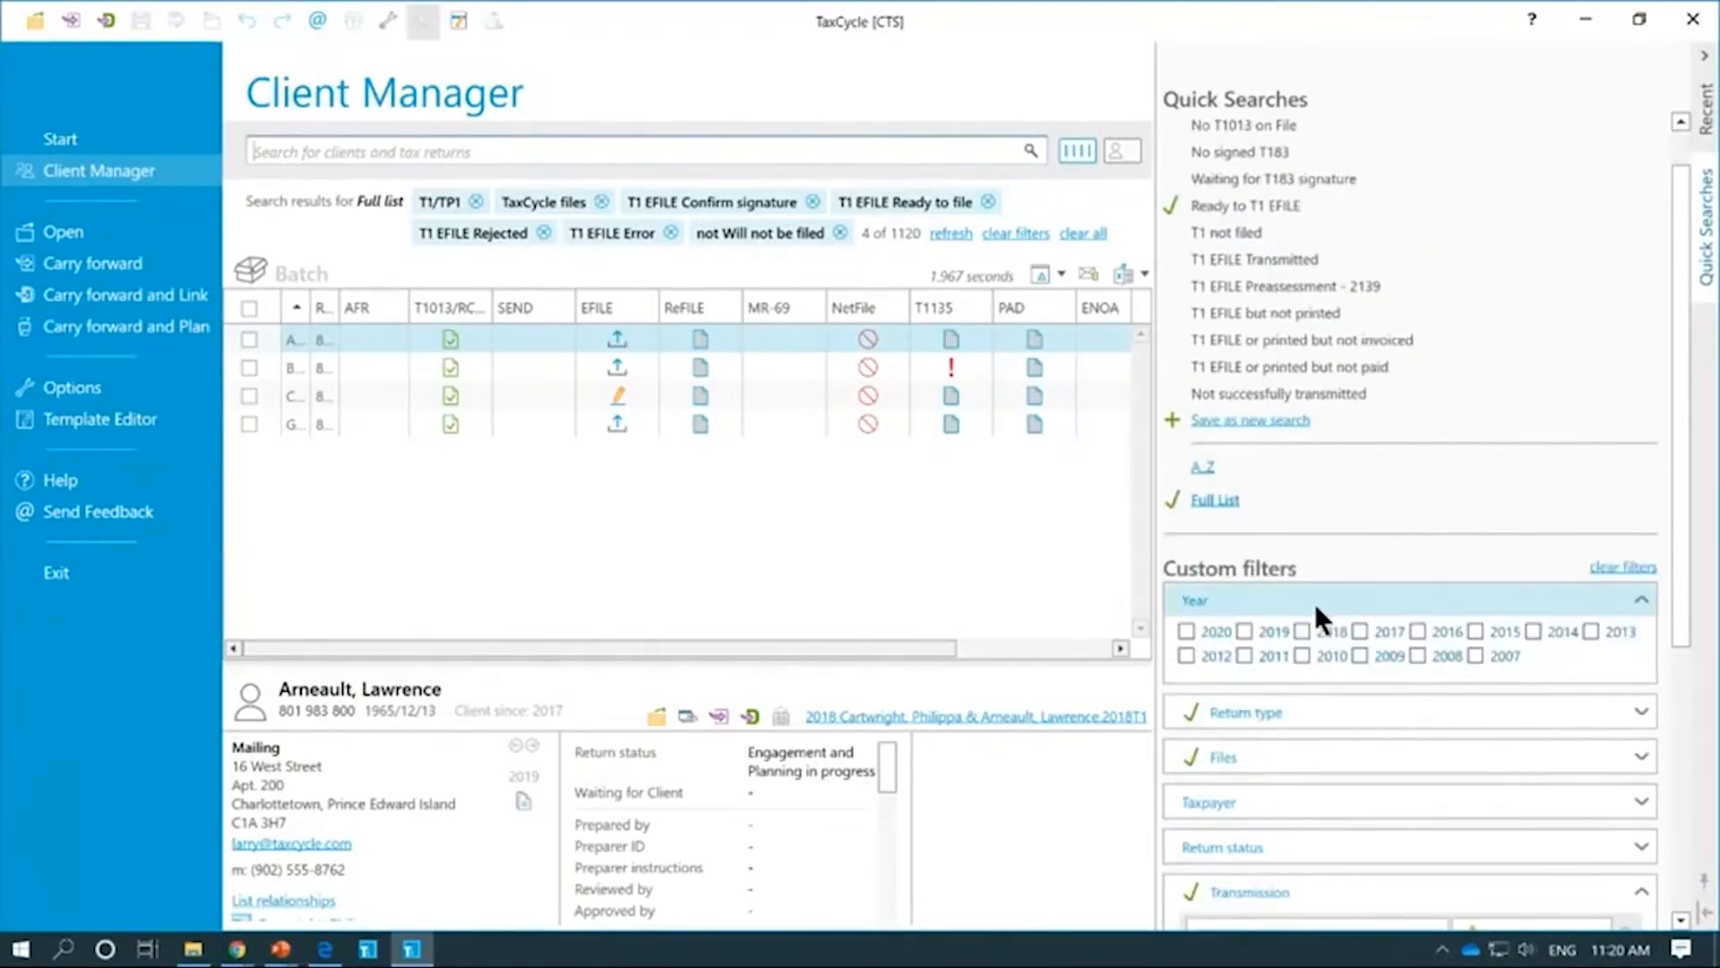
click(1251, 626)
click(1317, 673)
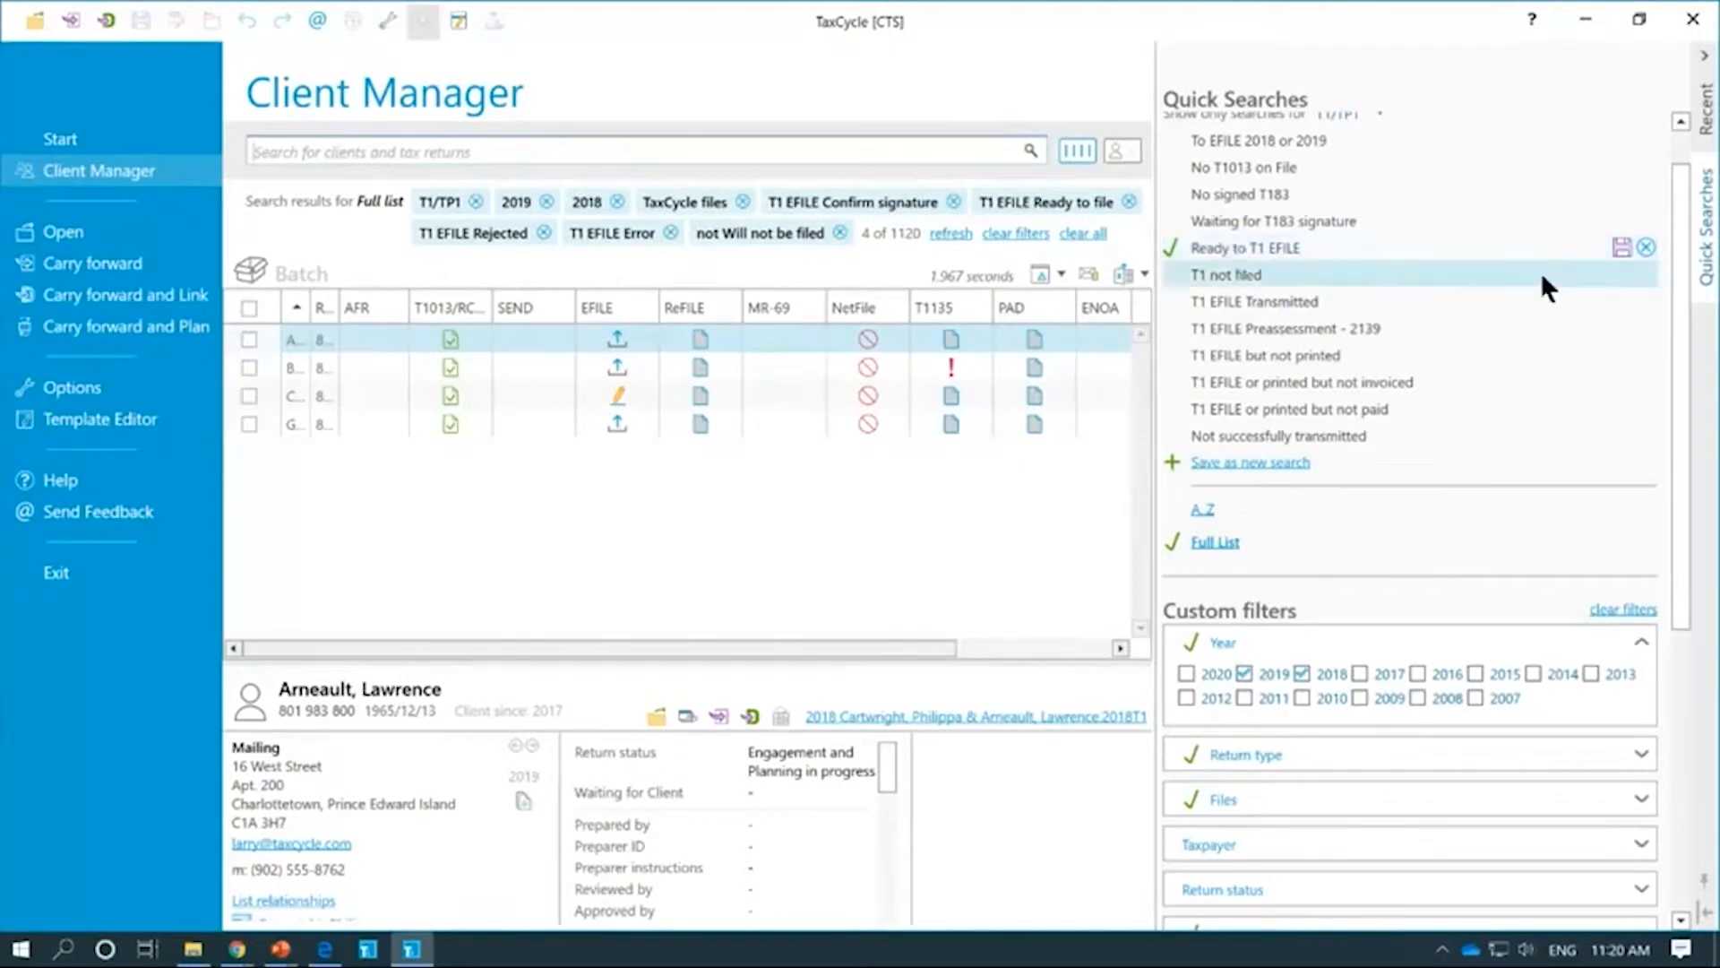
click(1624, 251)
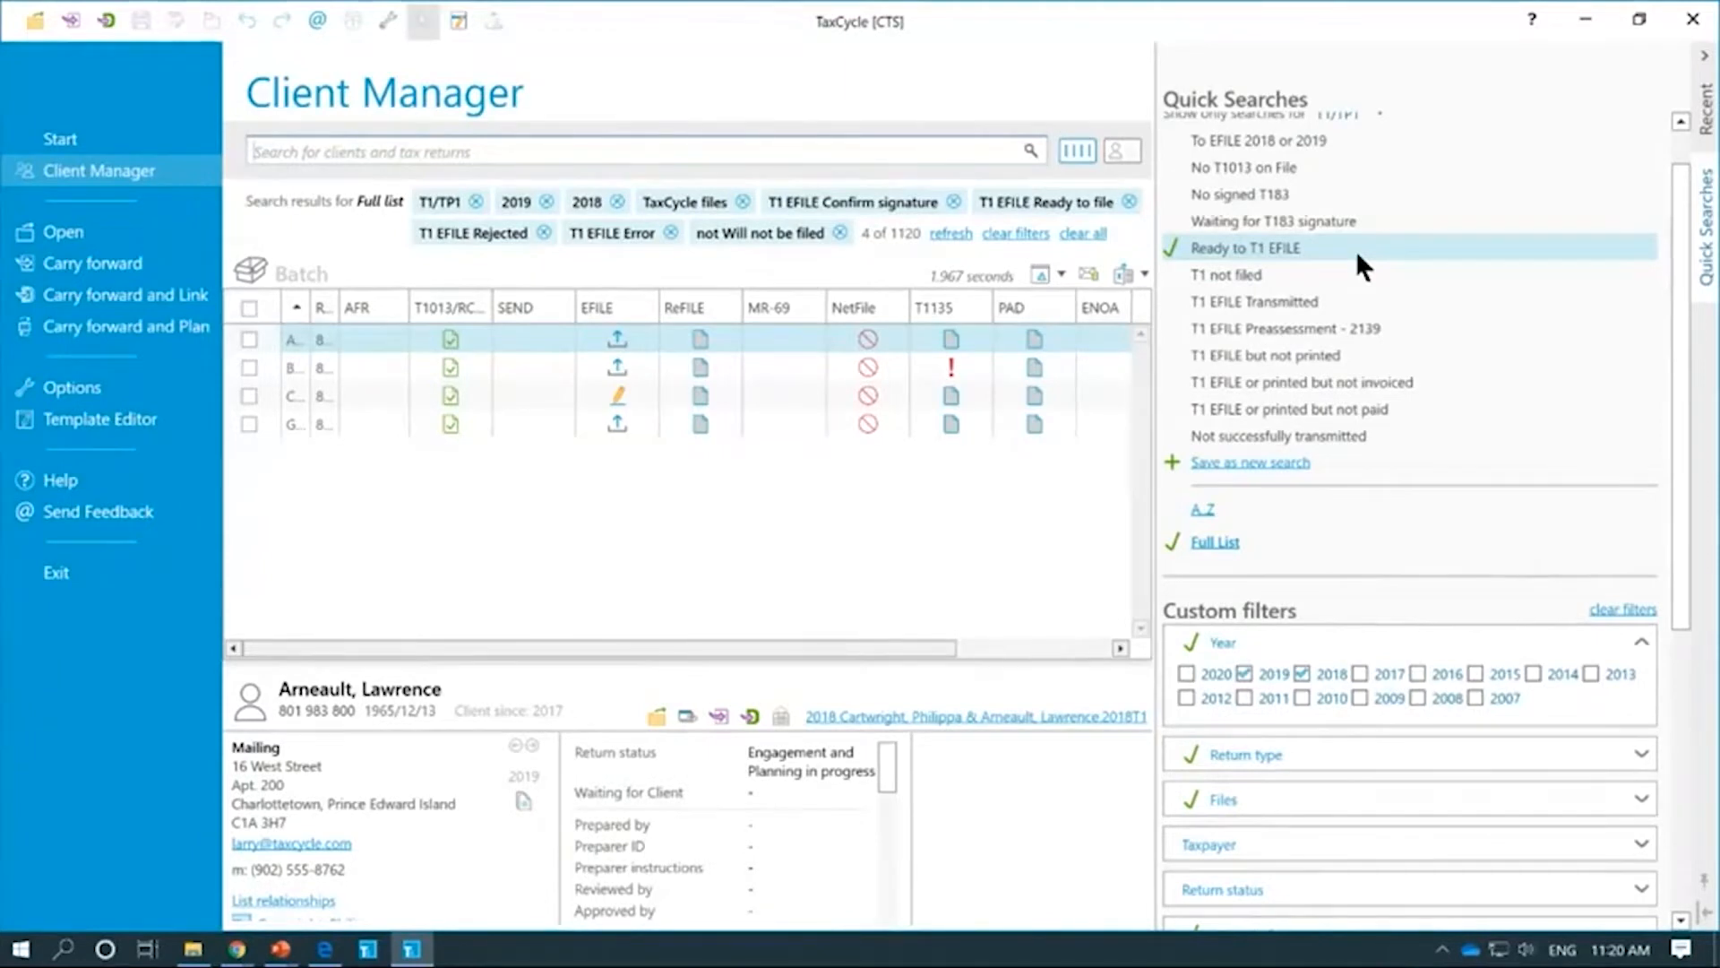
scroll(1396, 779, down, 4)
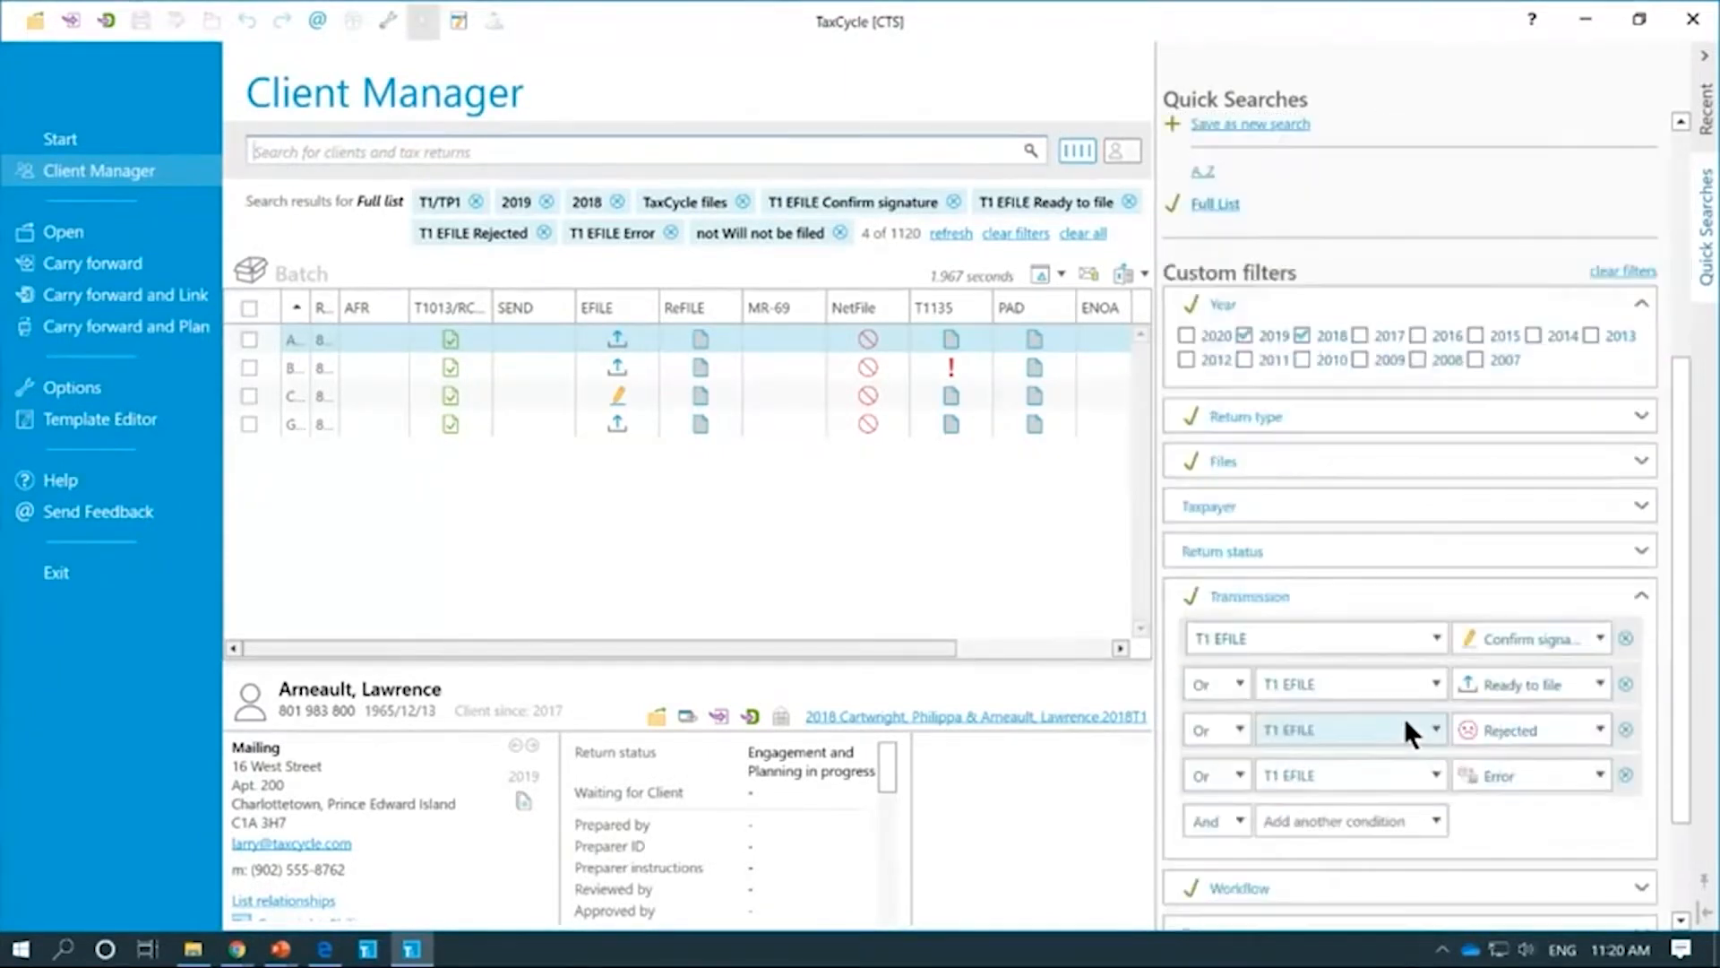
scroll(1418, 508, up, 5)
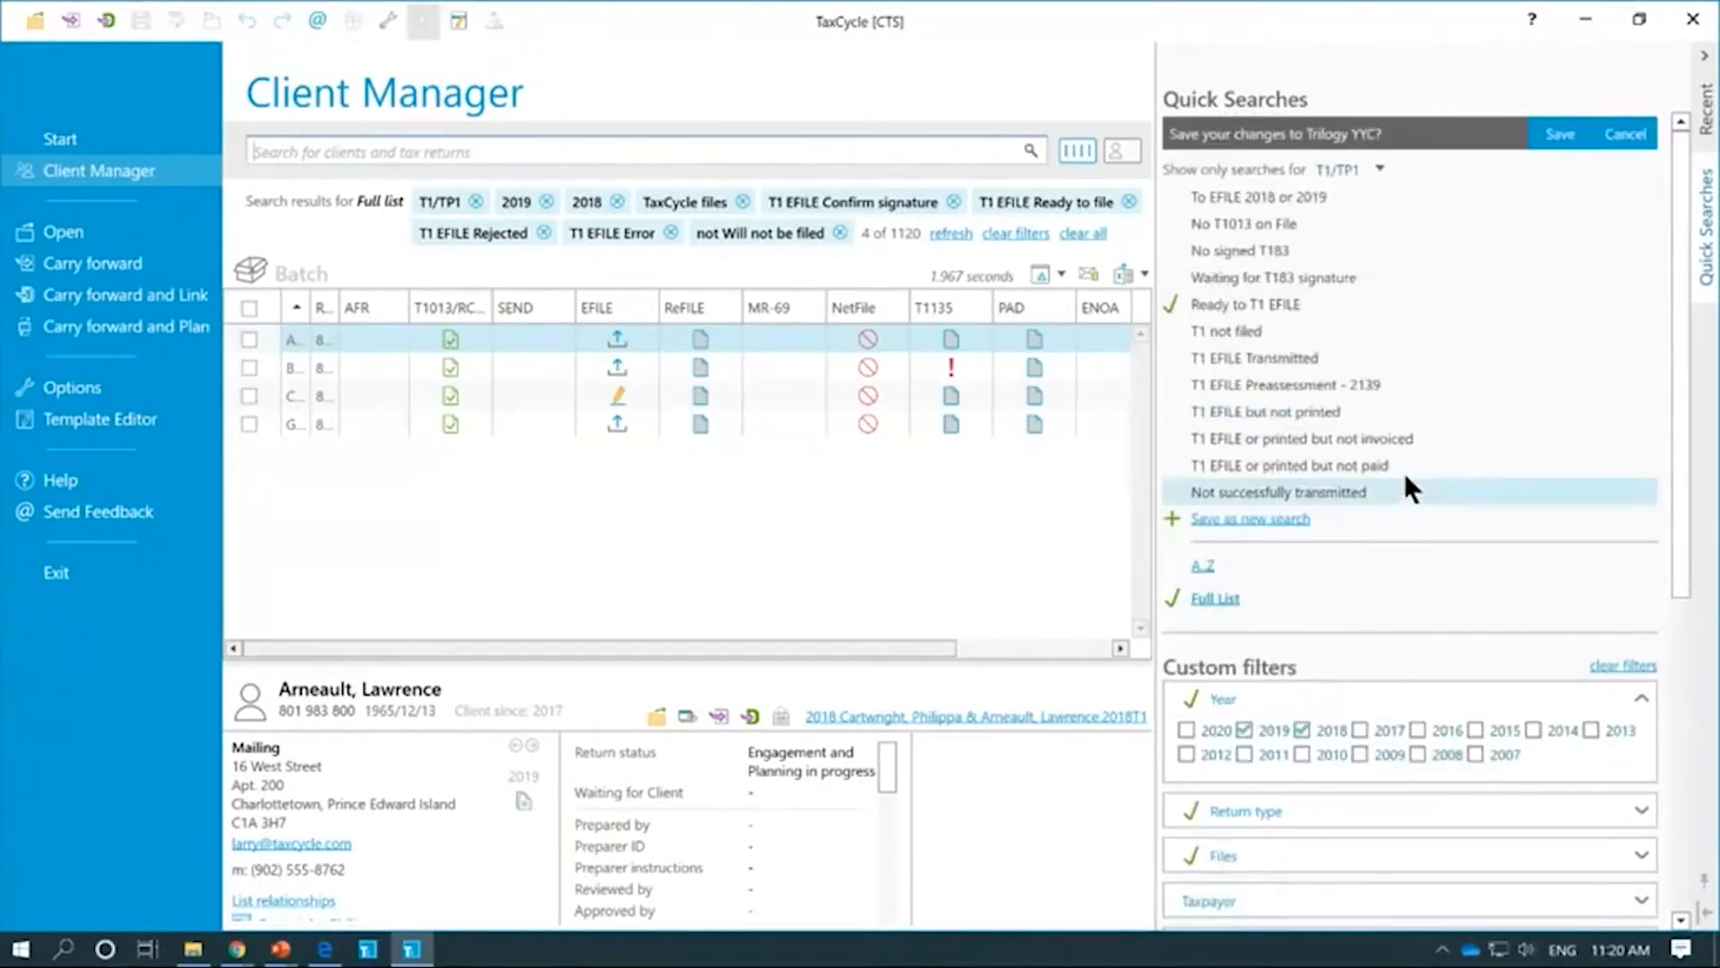
click(1558, 135)
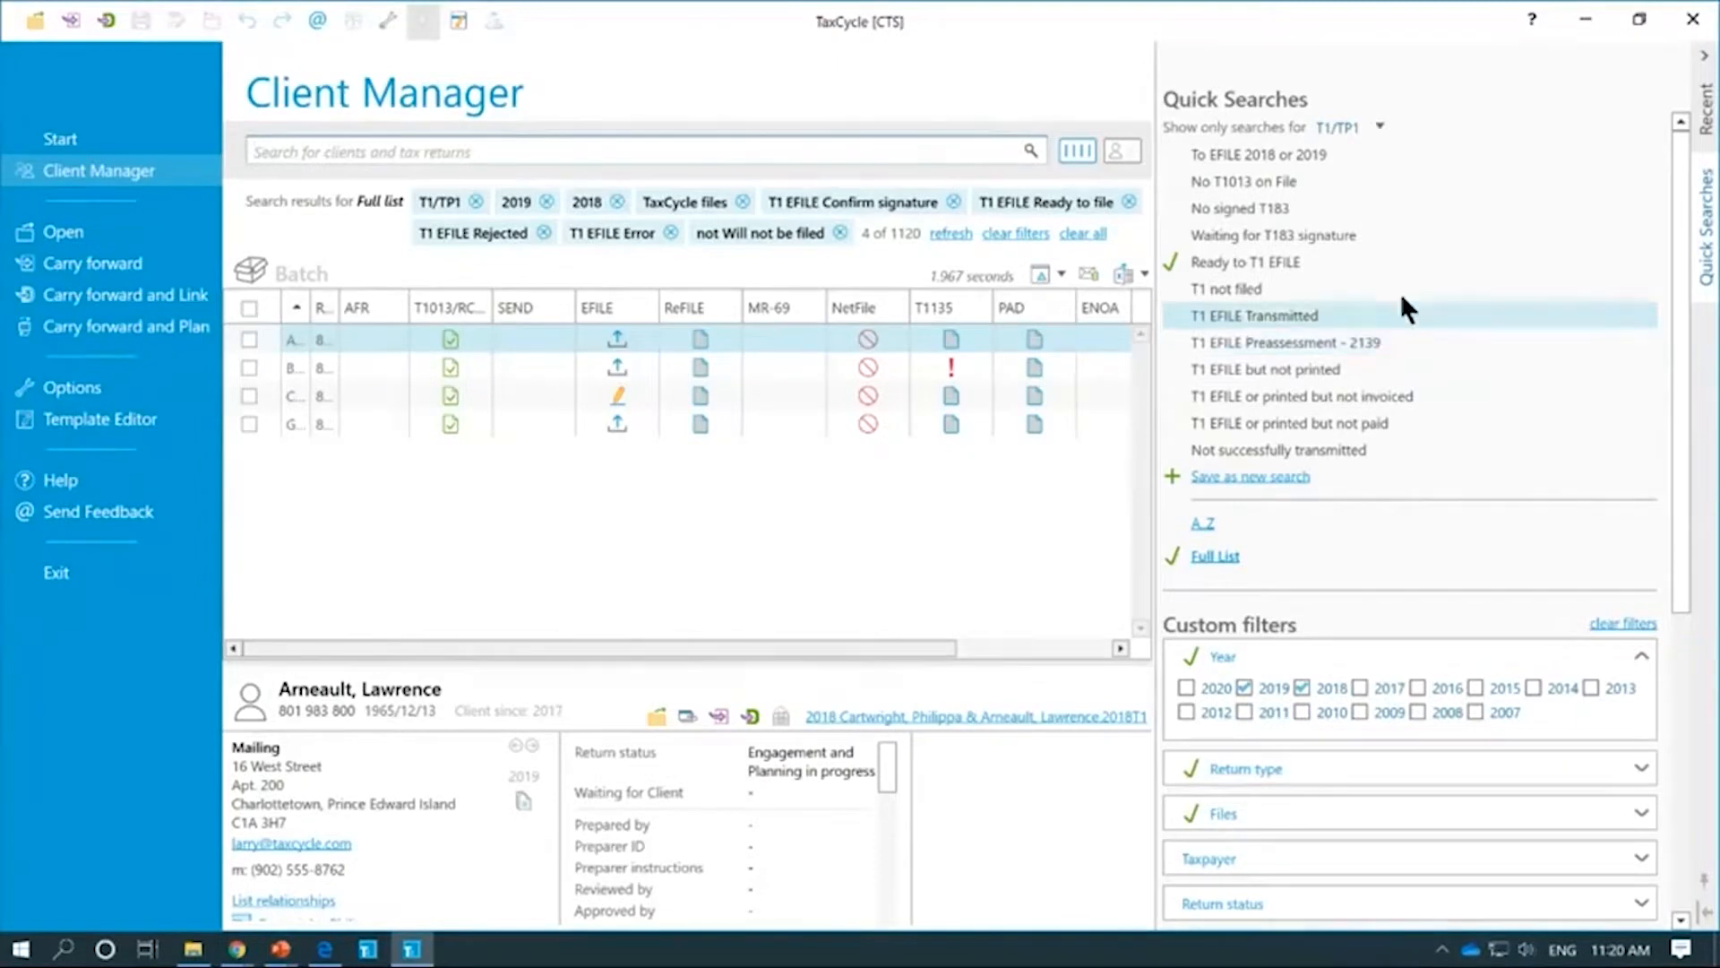
Step: Clear all custom filters and filter the full list to the years 2019 and 2018
click(1617, 624)
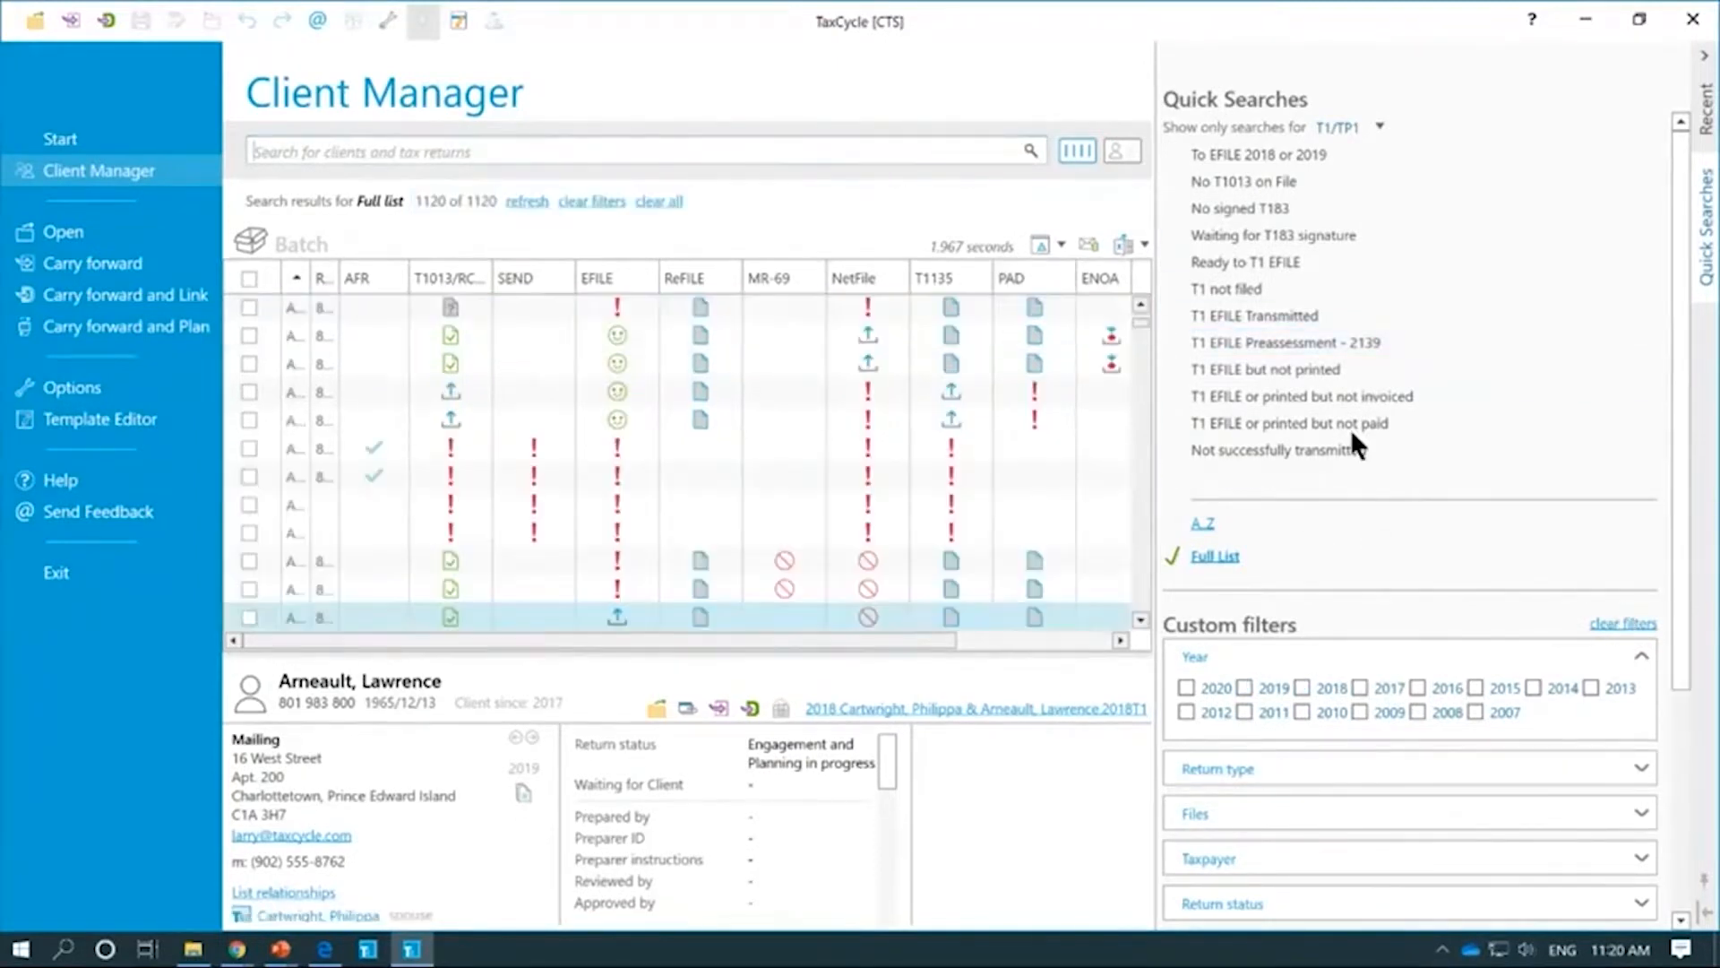
scroll(1371, 519, down, 3)
click(1246, 576)
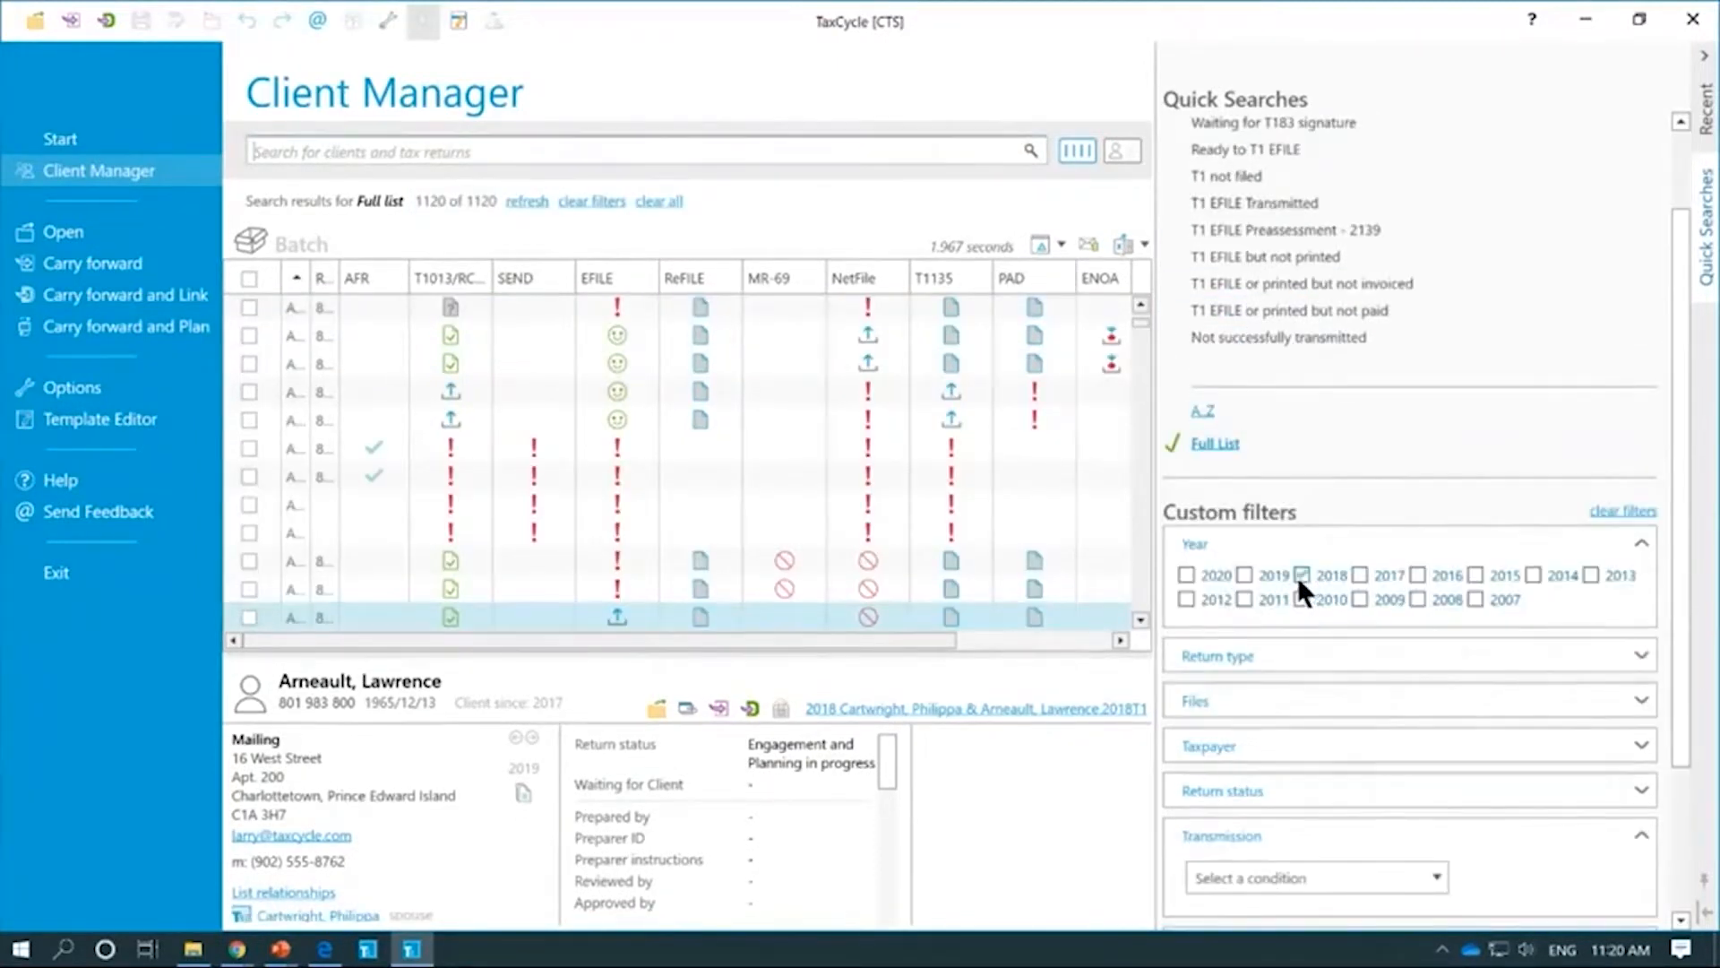
click(1301, 577)
Step: Add a workflow filter condition with Client invoice sent set to Yes
scroll(1335, 659, down, 5)
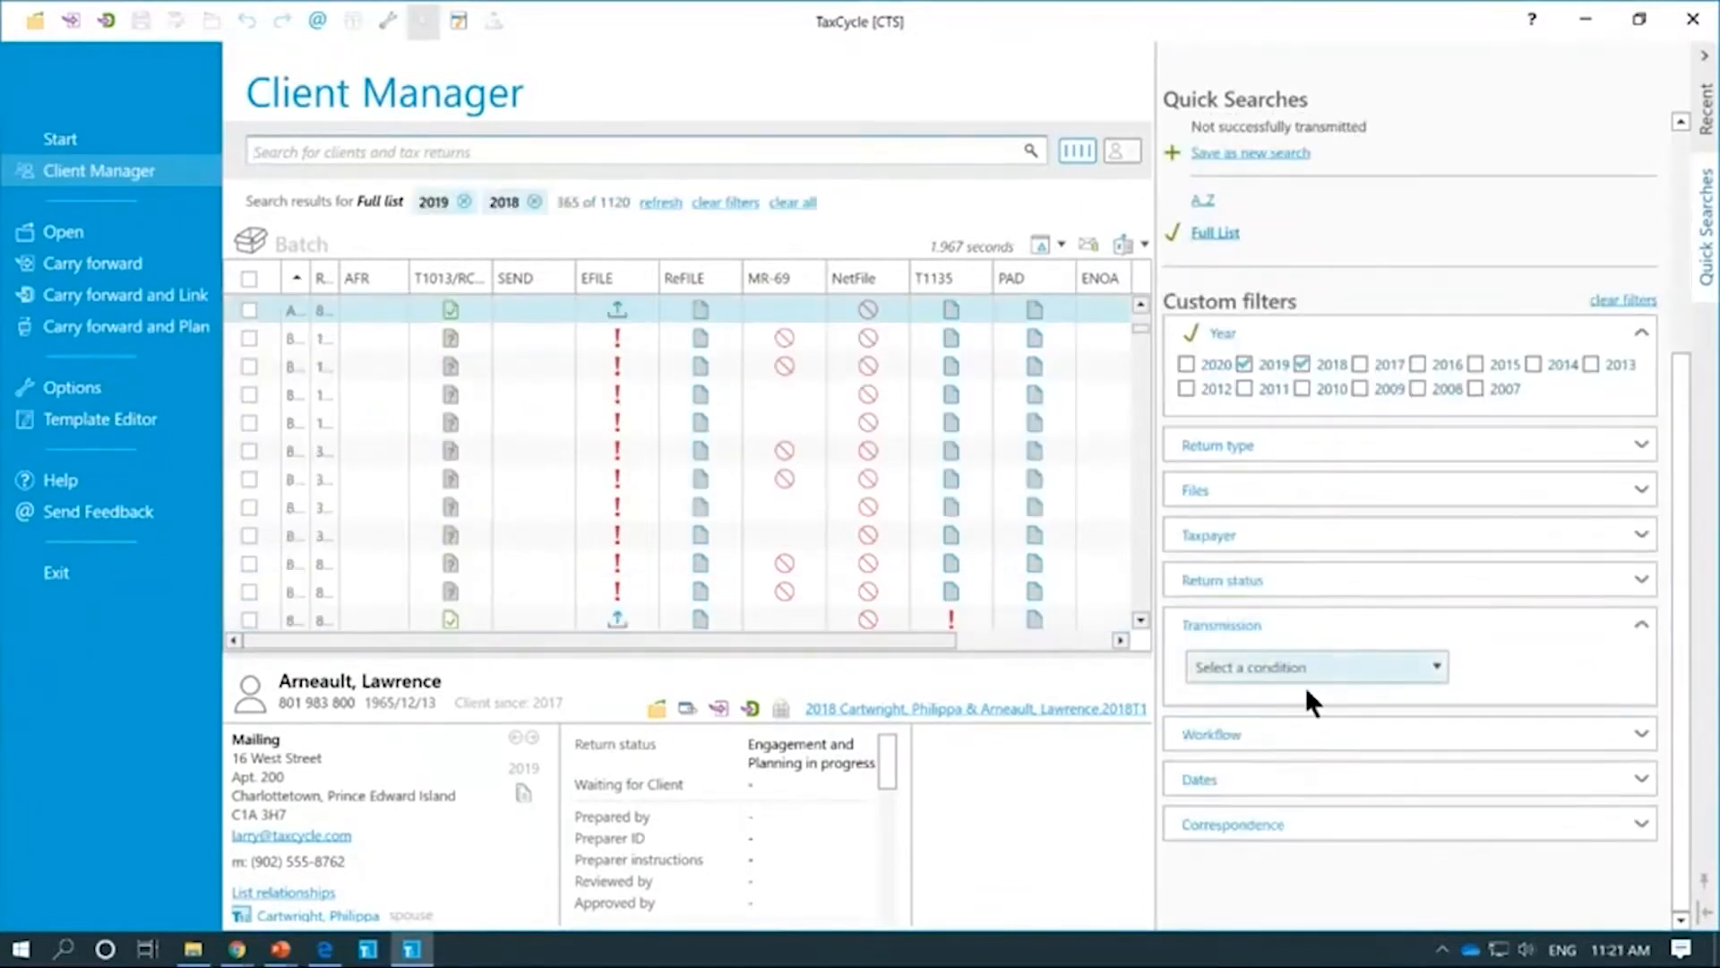
click(1289, 734)
click(1314, 776)
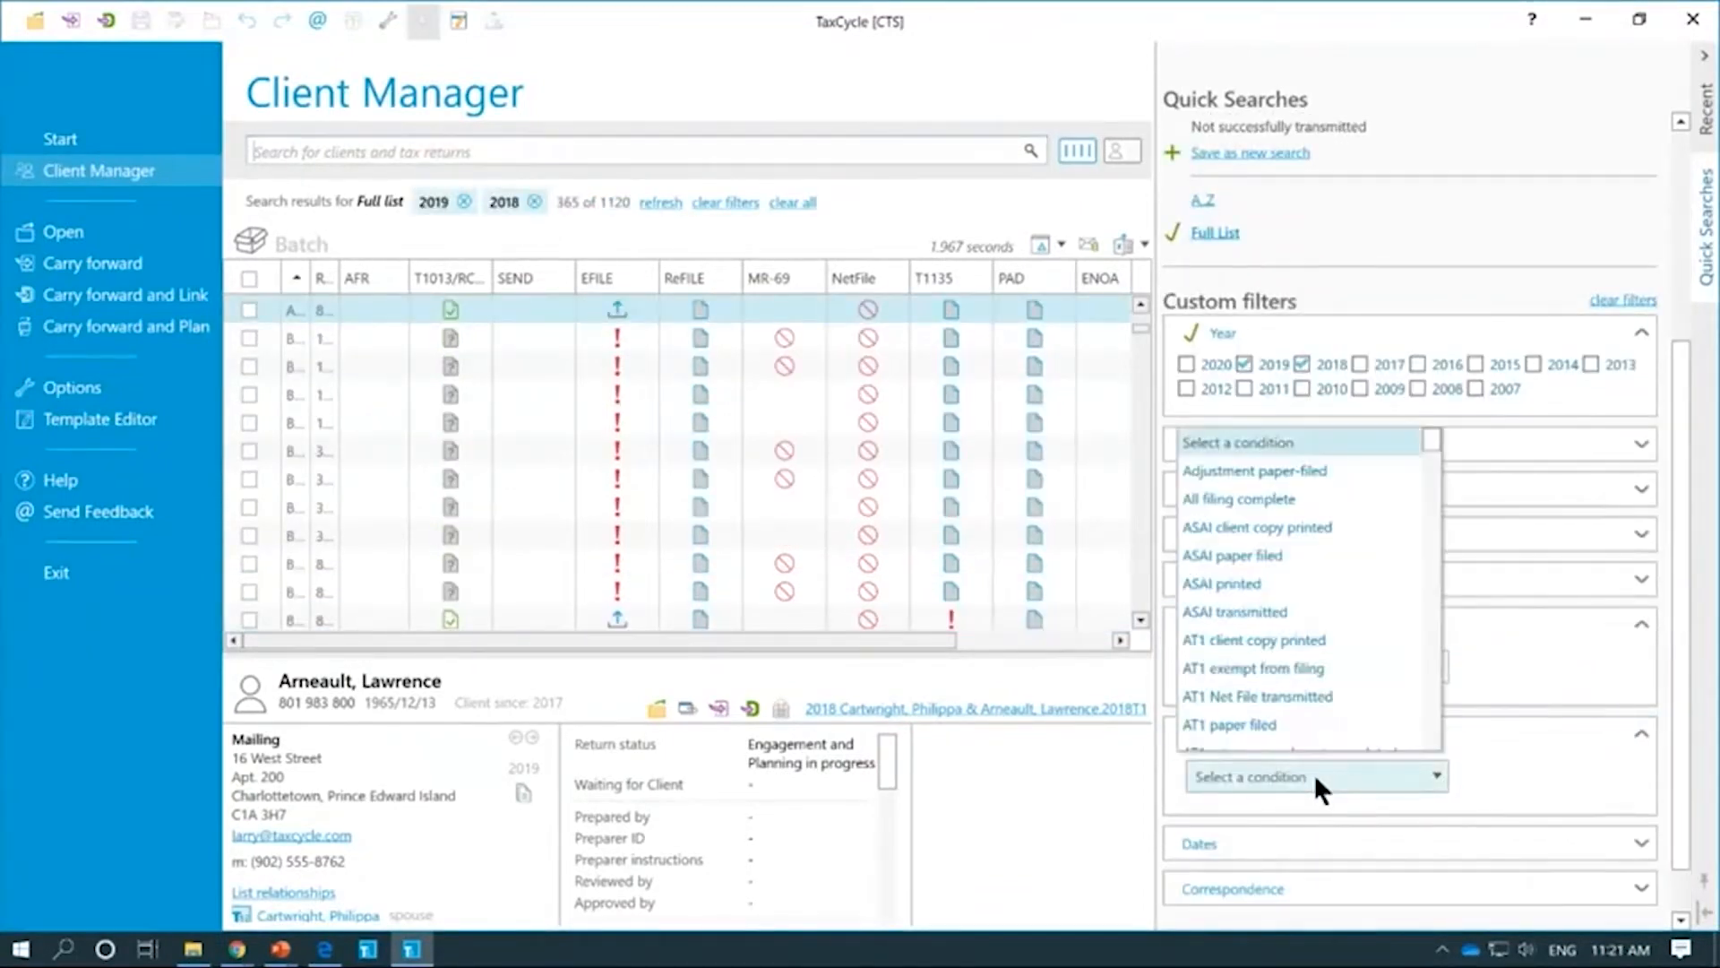
scroll(1330, 636, down, 5)
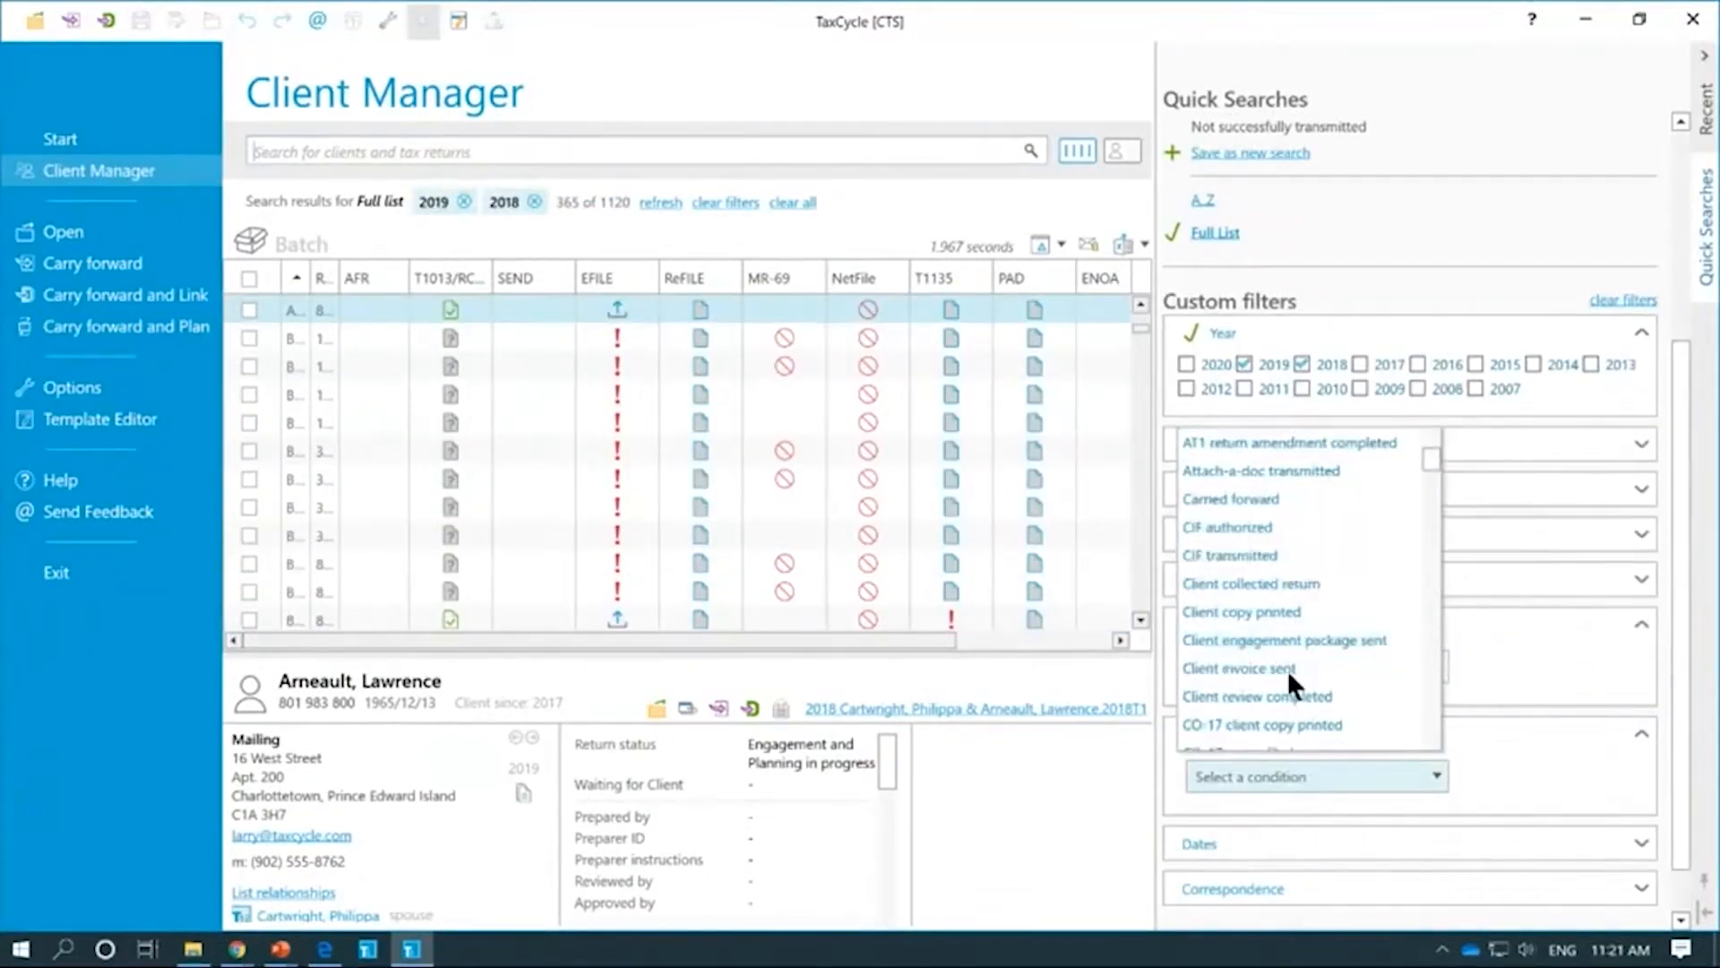
click(1283, 672)
click(1515, 666)
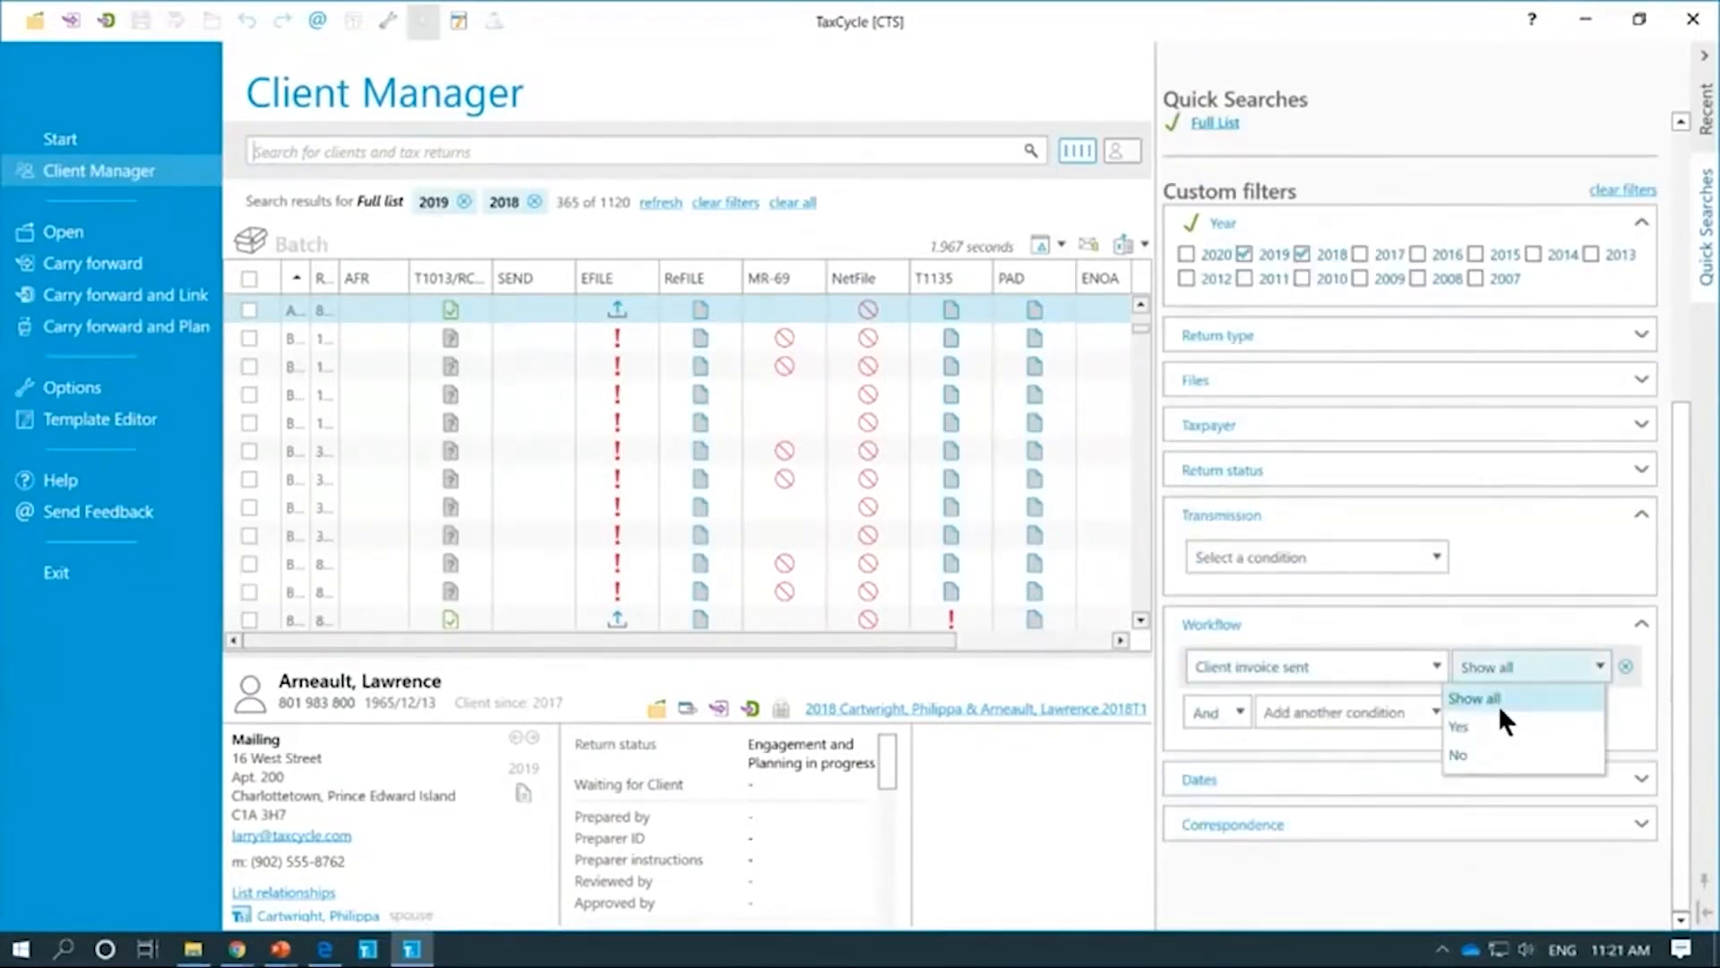
click(1475, 724)
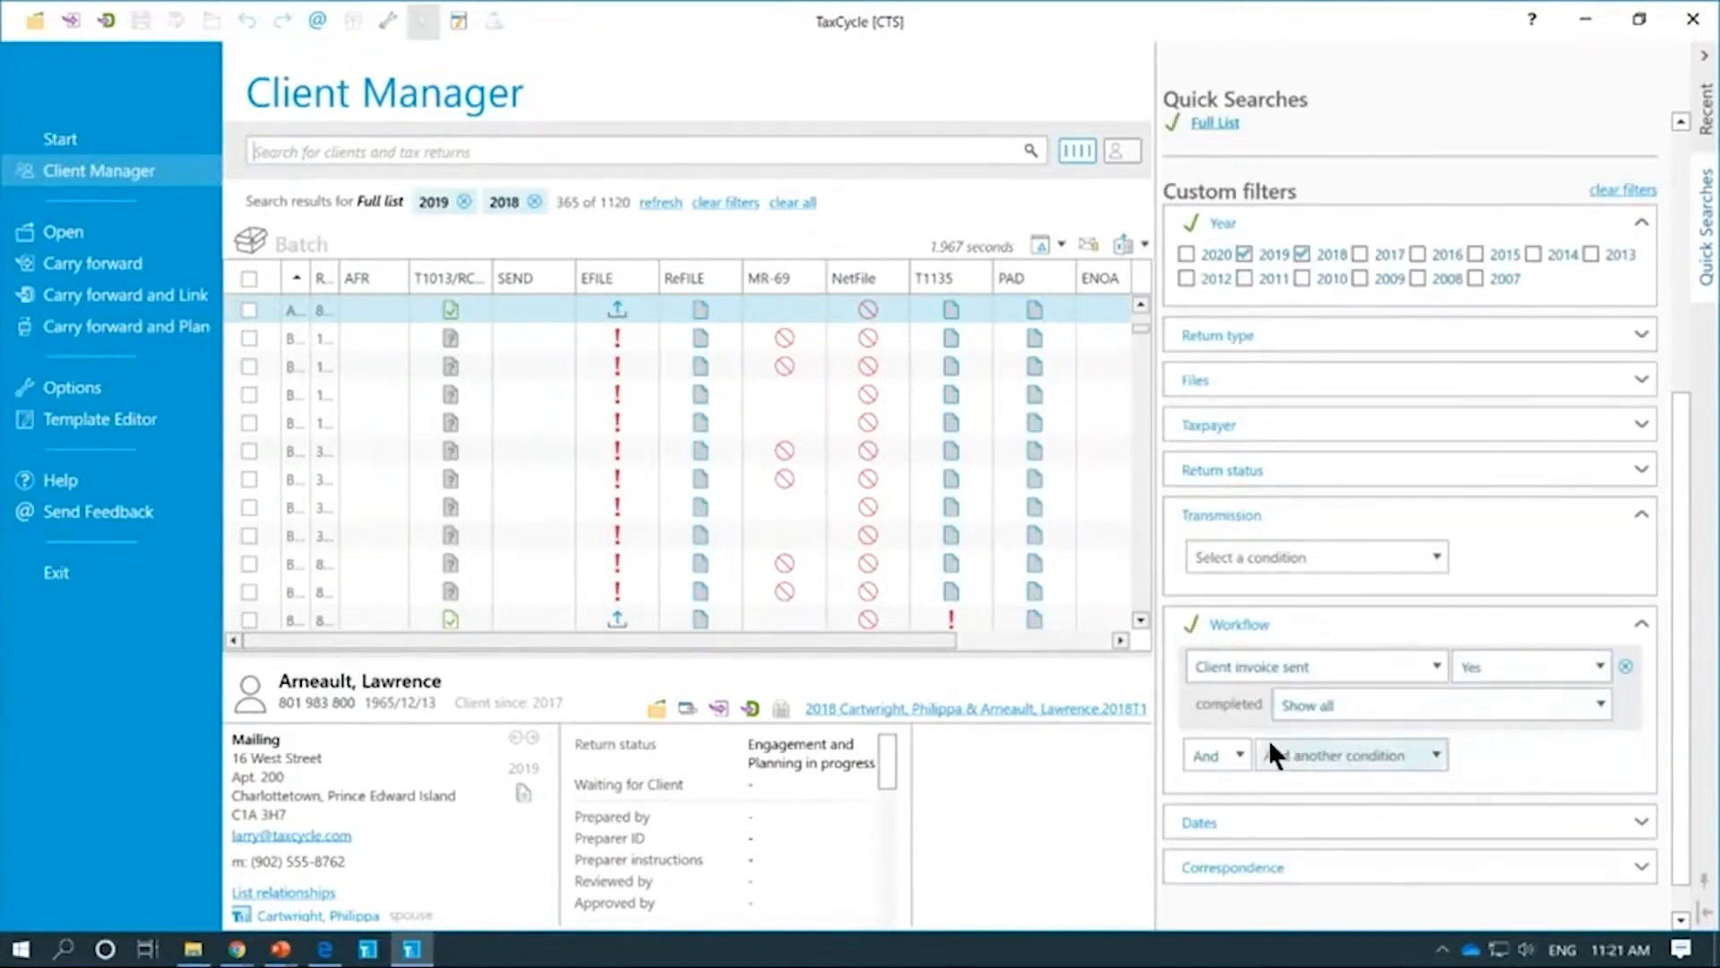
Step: Add a second workflow condition, joined with And, with Payment received set to No
click(1403, 756)
scroll(1344, 581, down, 5)
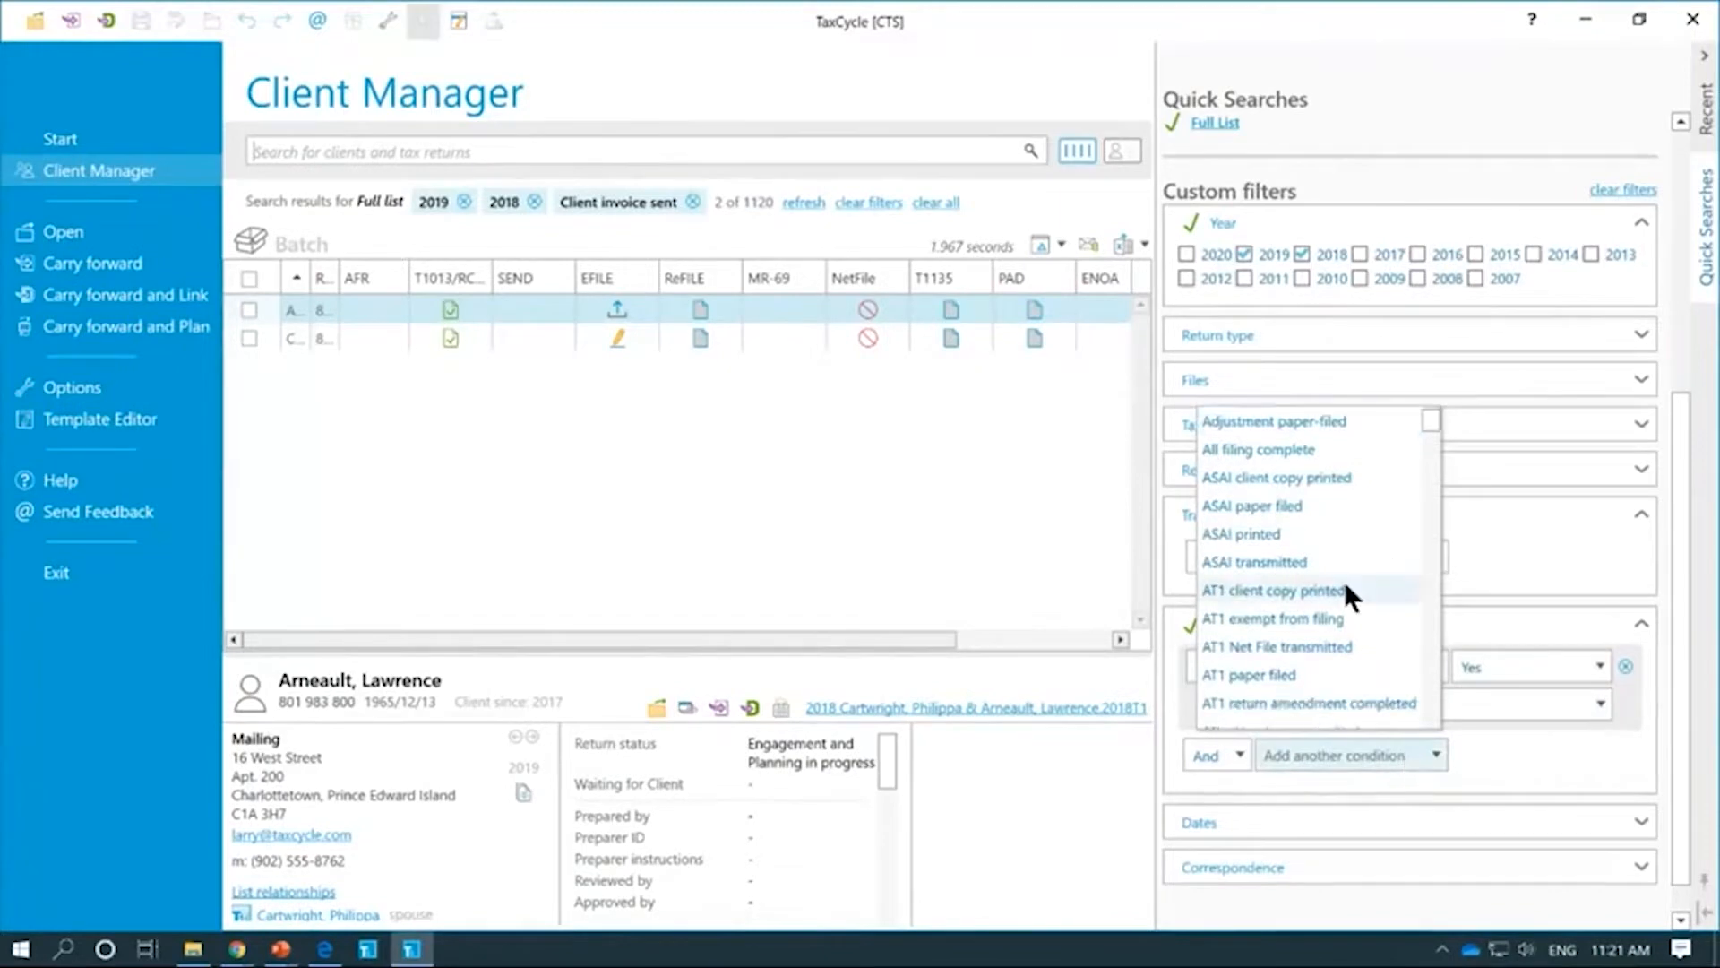
scroll(1341, 582, down, 10)
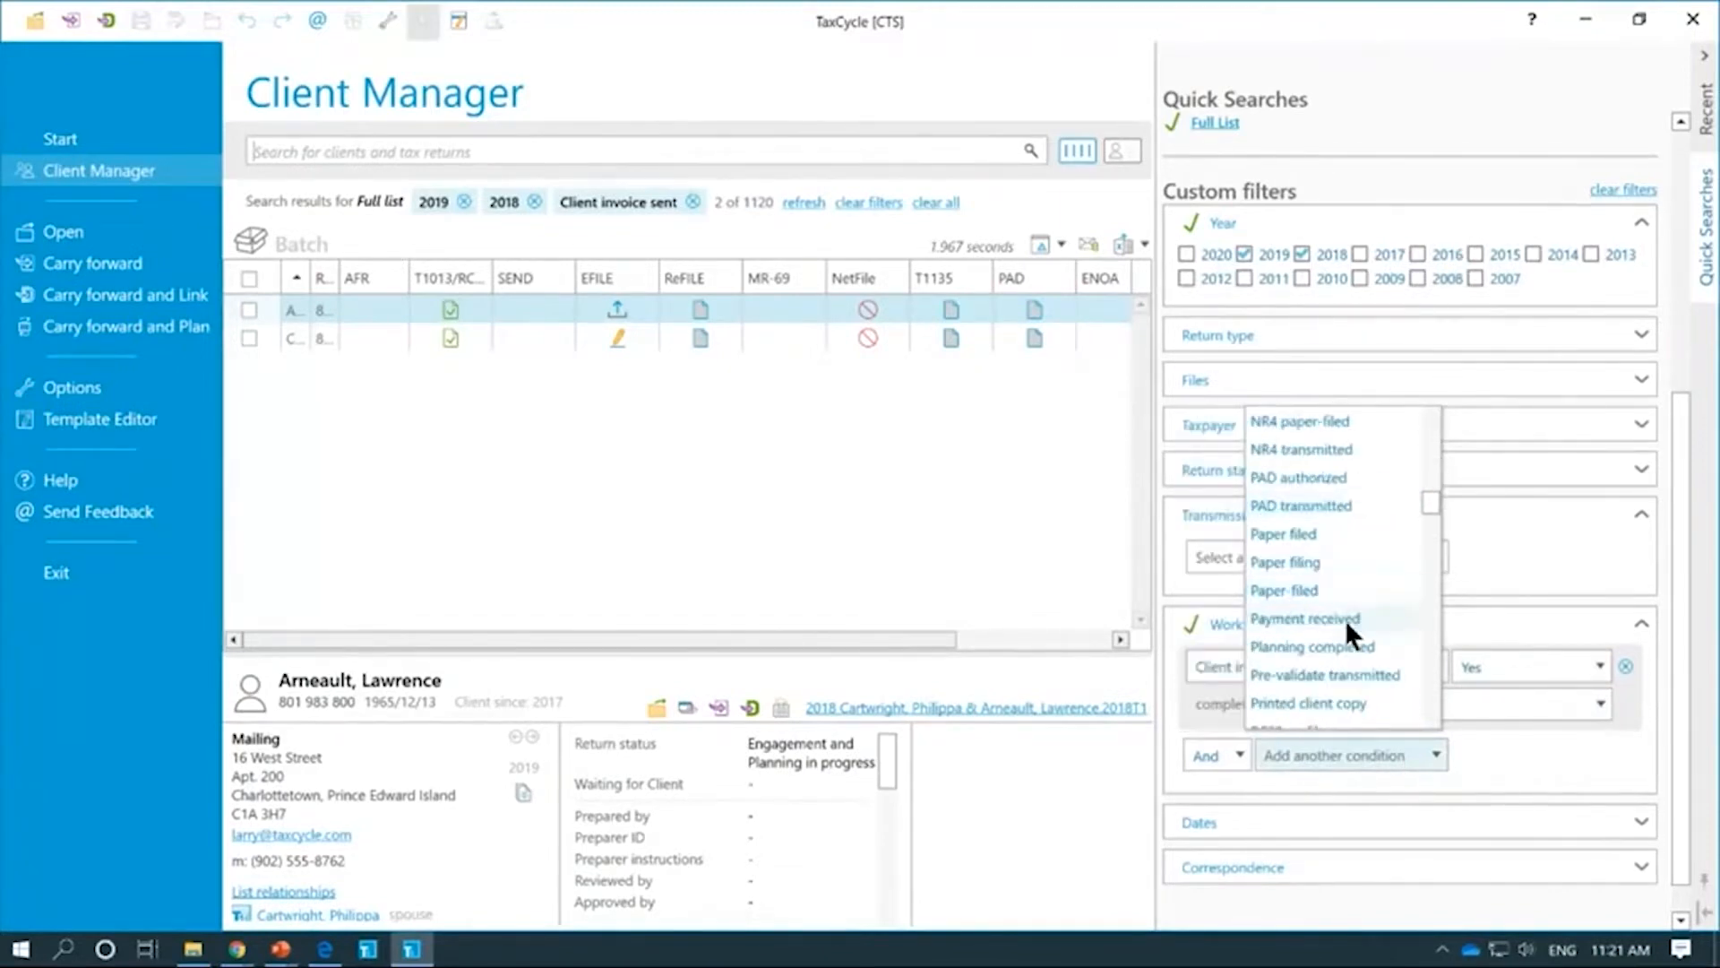
click(1346, 619)
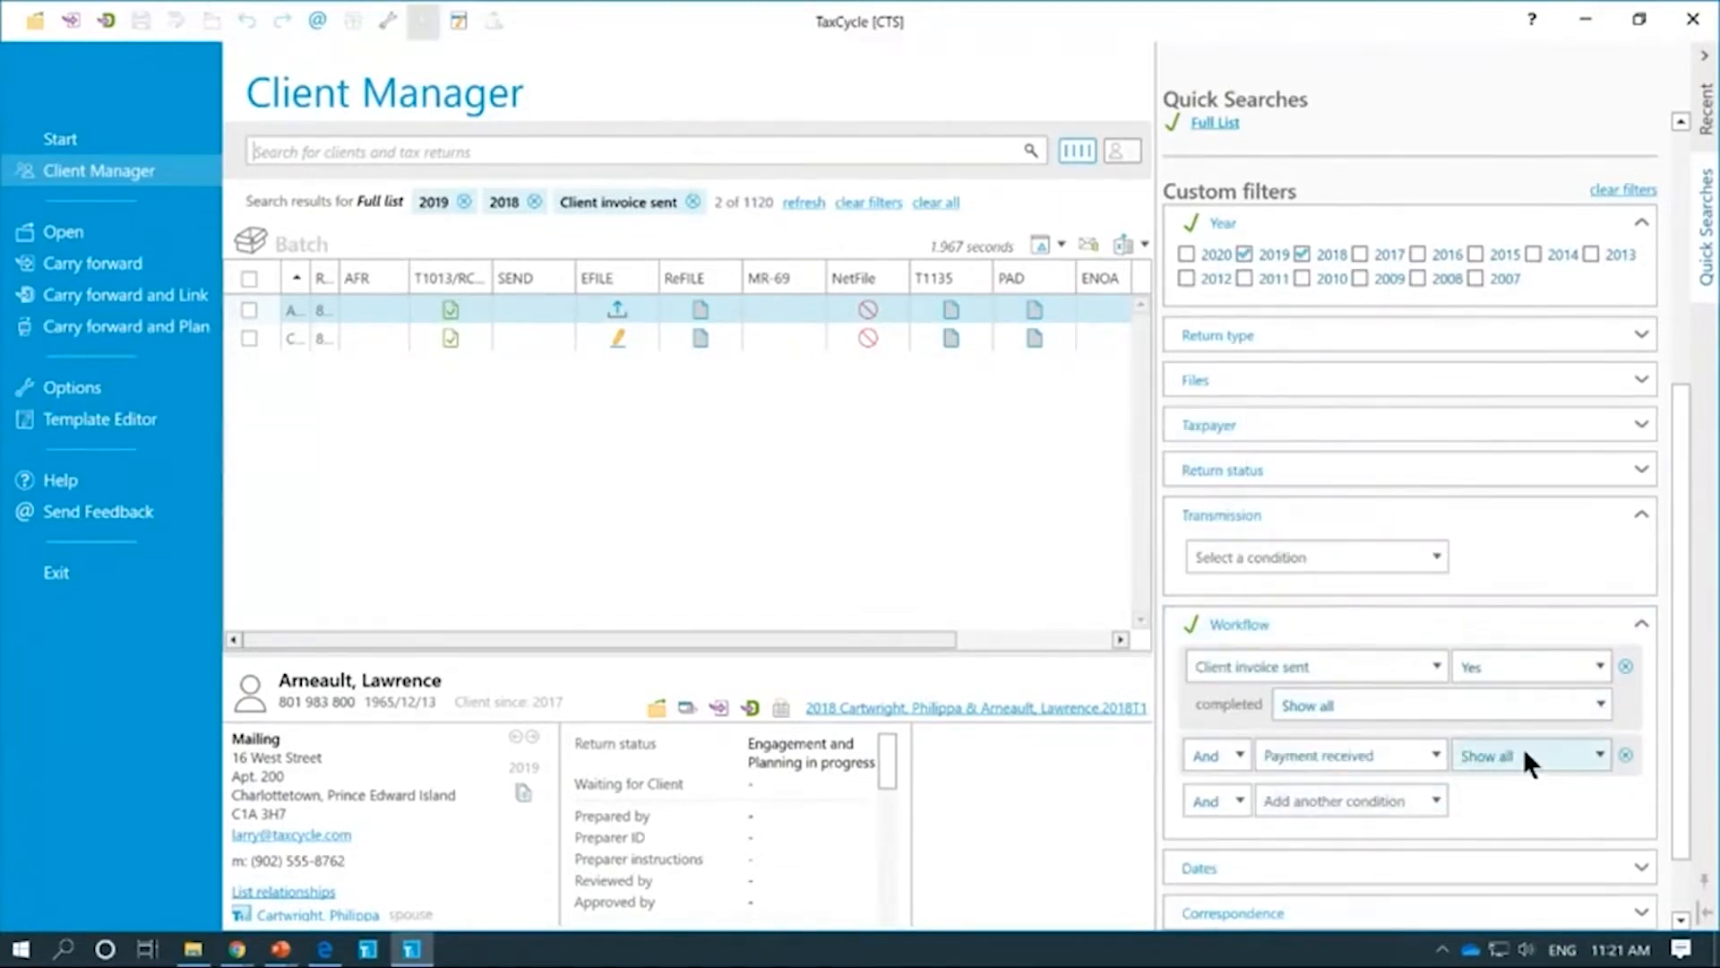
click(1523, 756)
click(1474, 842)
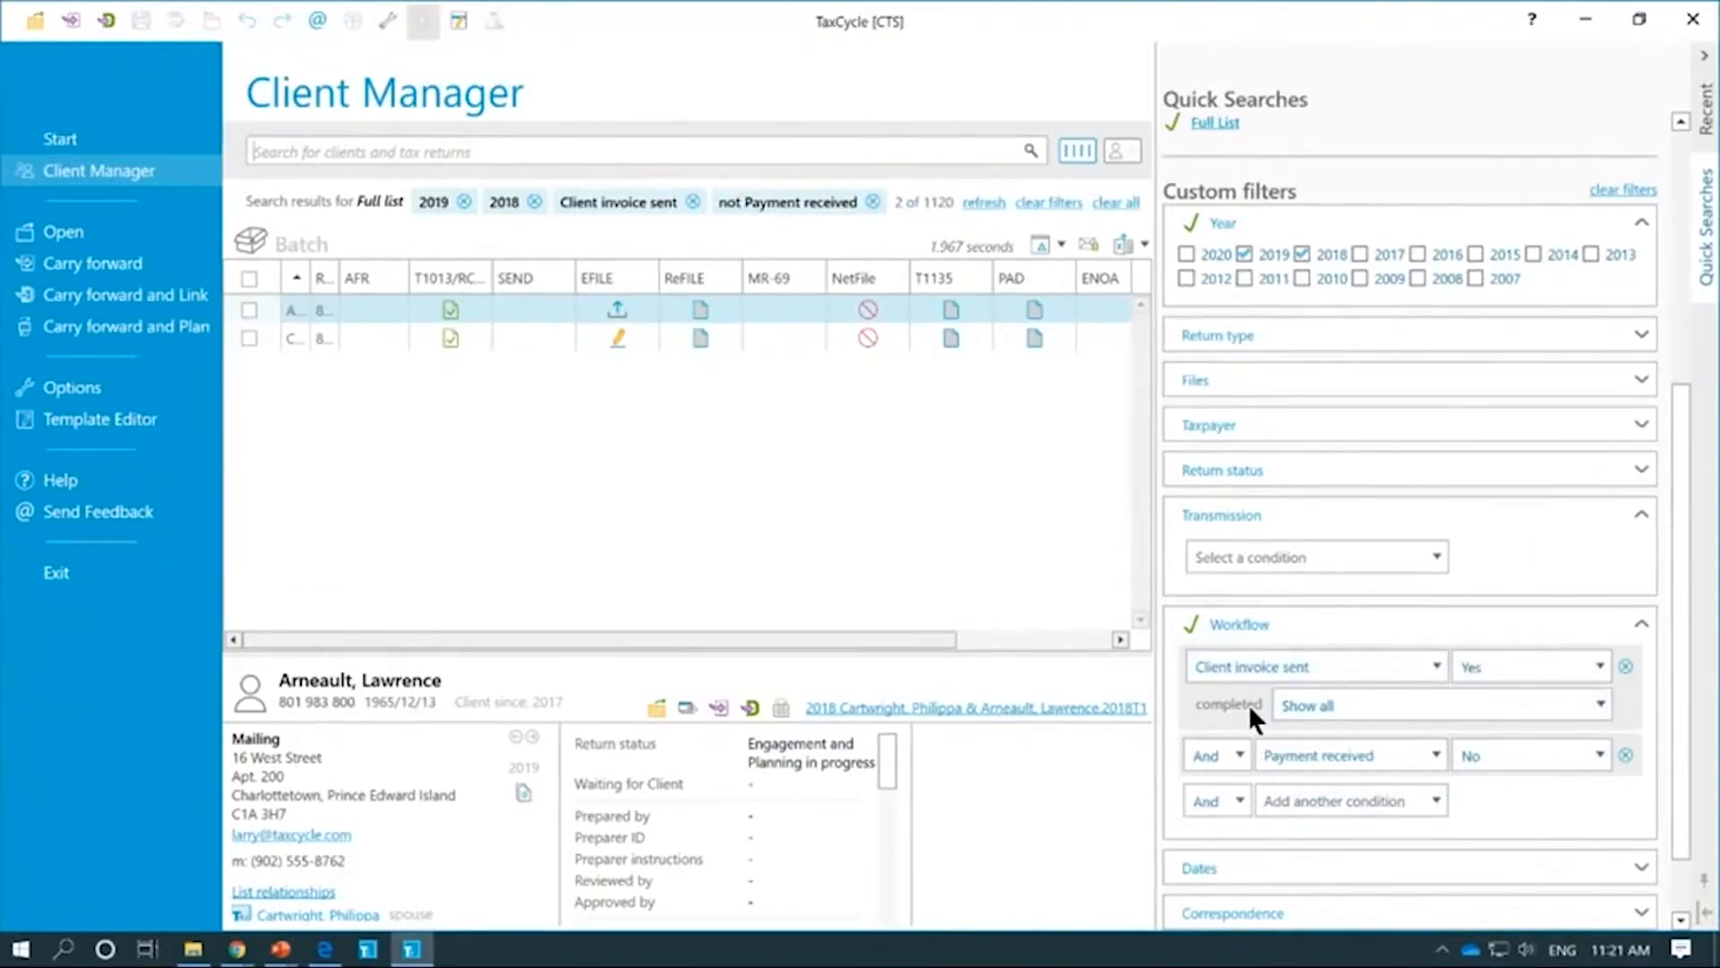
Step: Limit the Client invoice sent condition to invoices completed This week and review the custom filters
click(1600, 705)
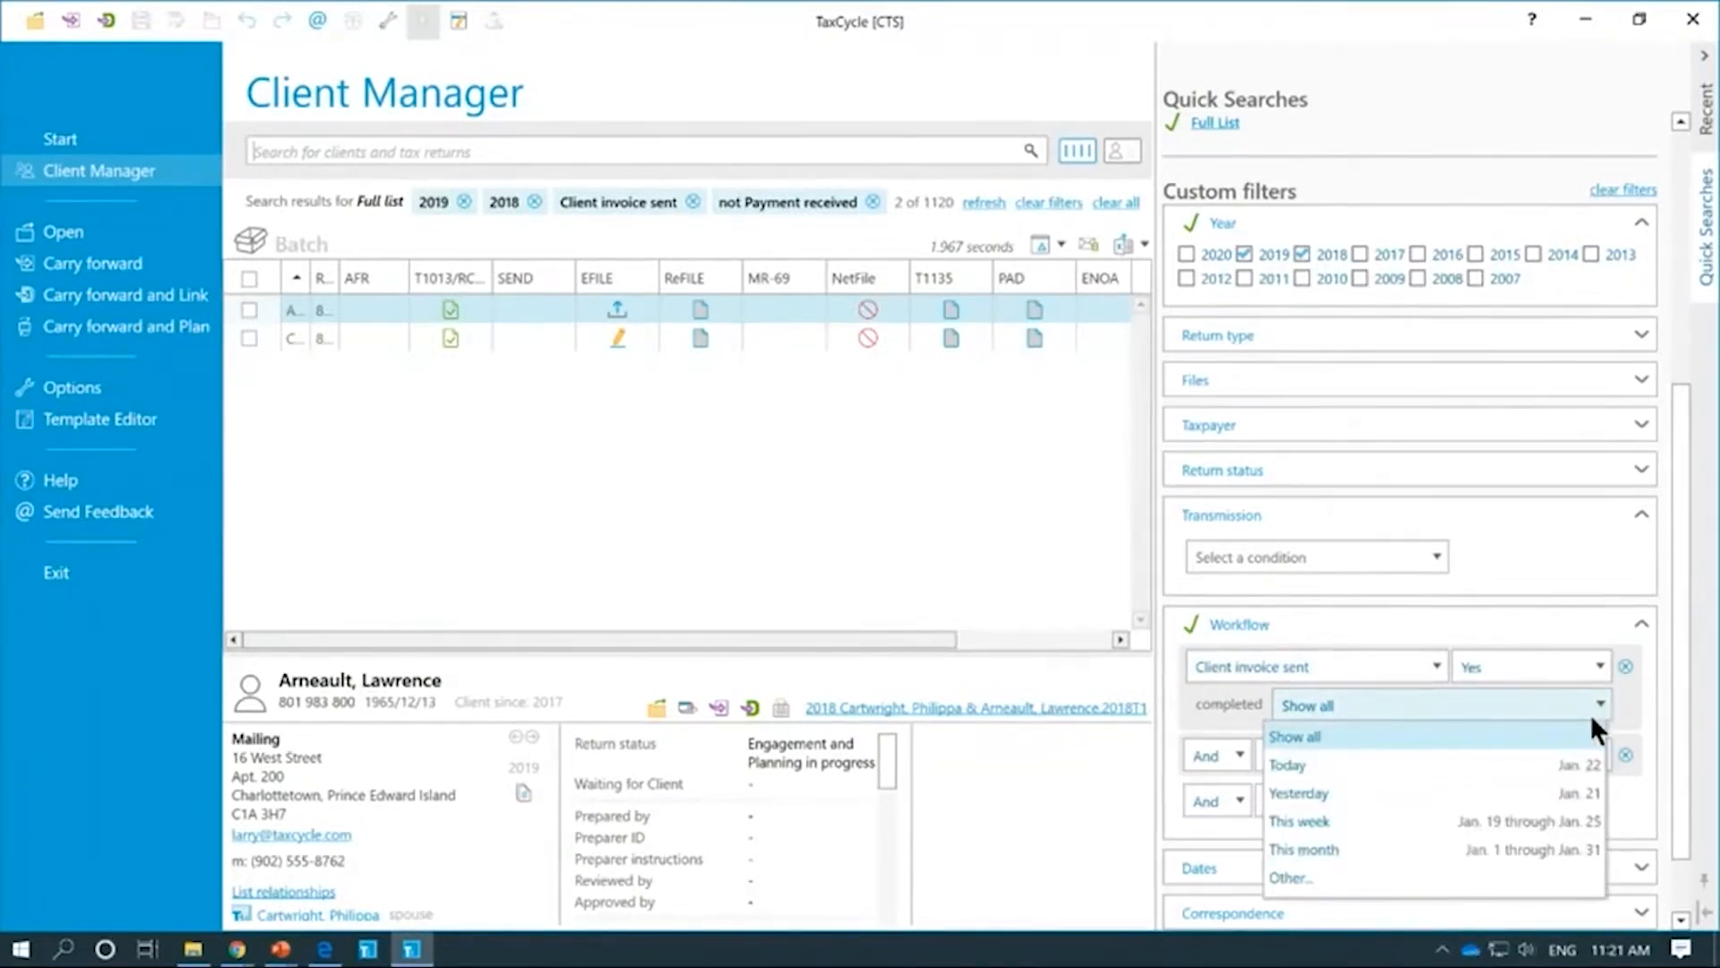
click(1549, 822)
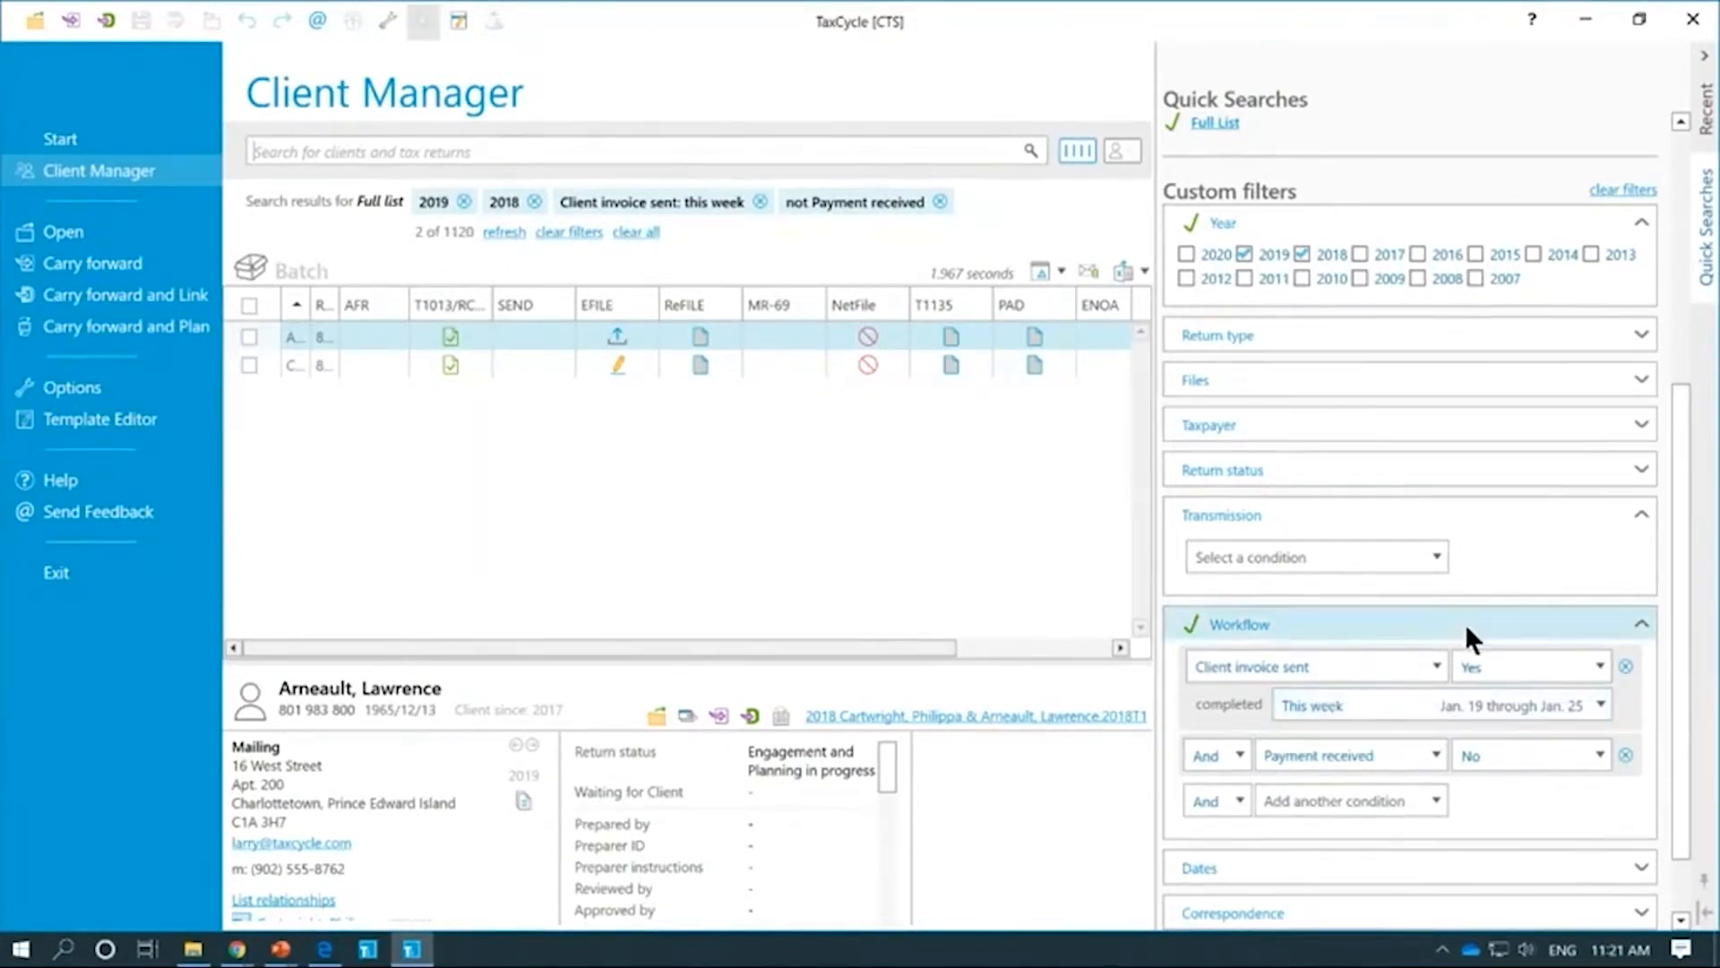
scroll(1476, 478, up, 1)
scroll(1402, 381, up, 1)
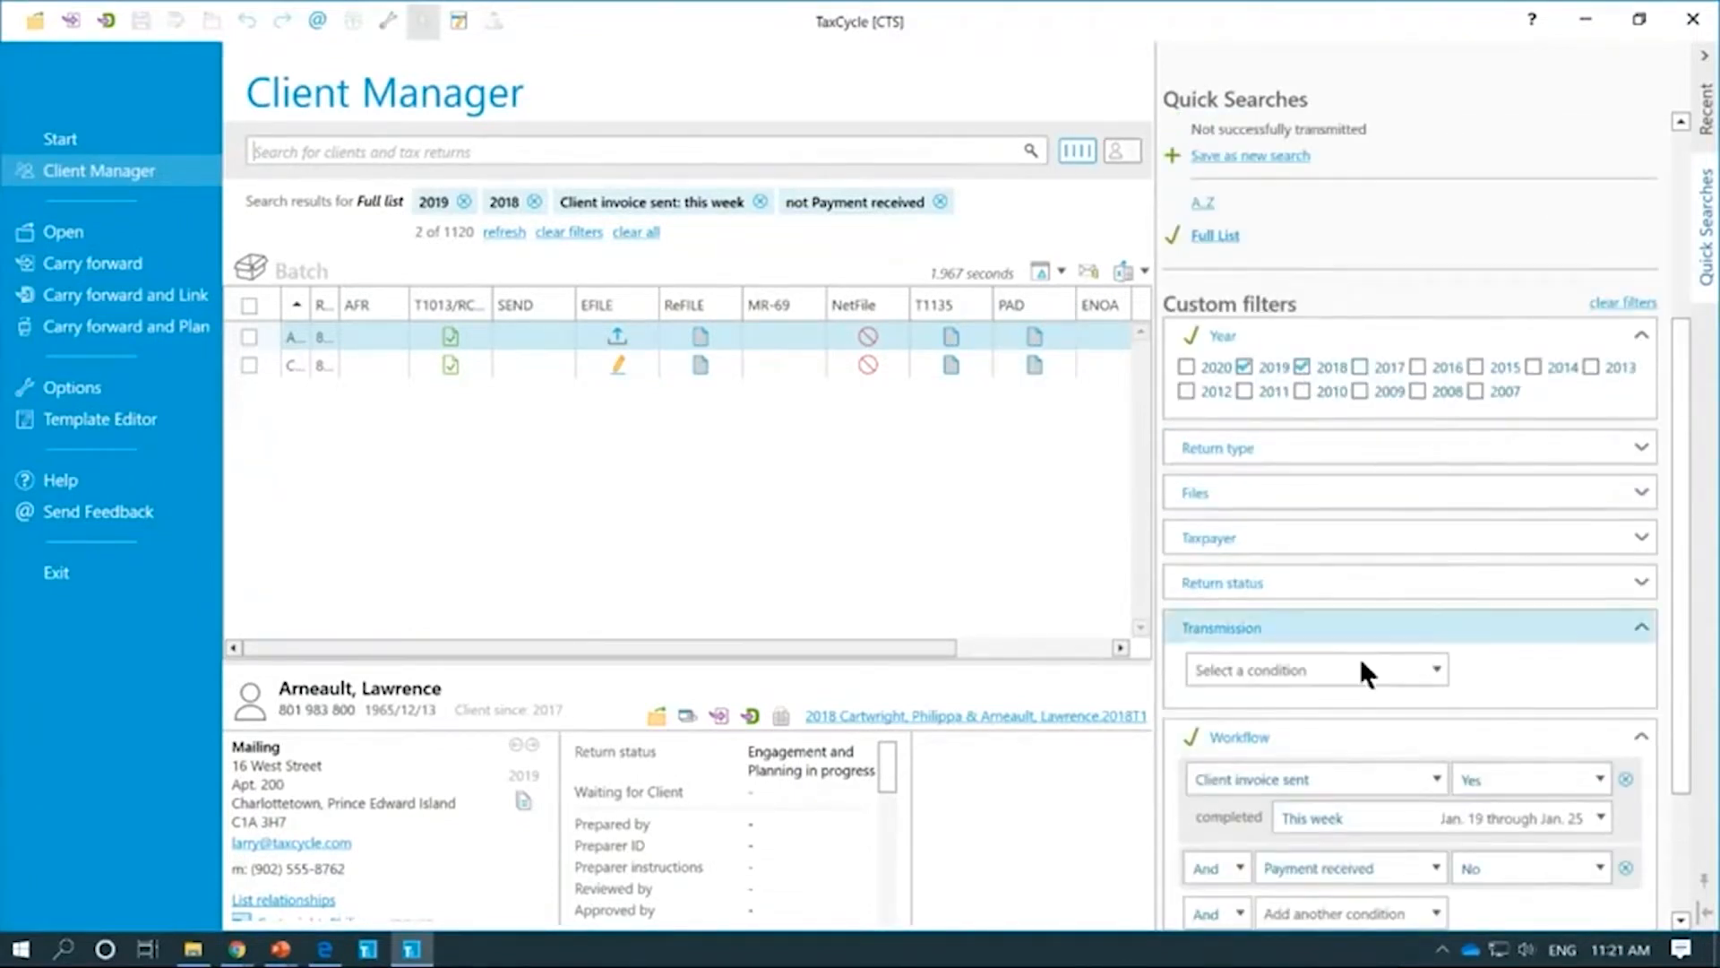
scroll(1390, 797, down, 1)
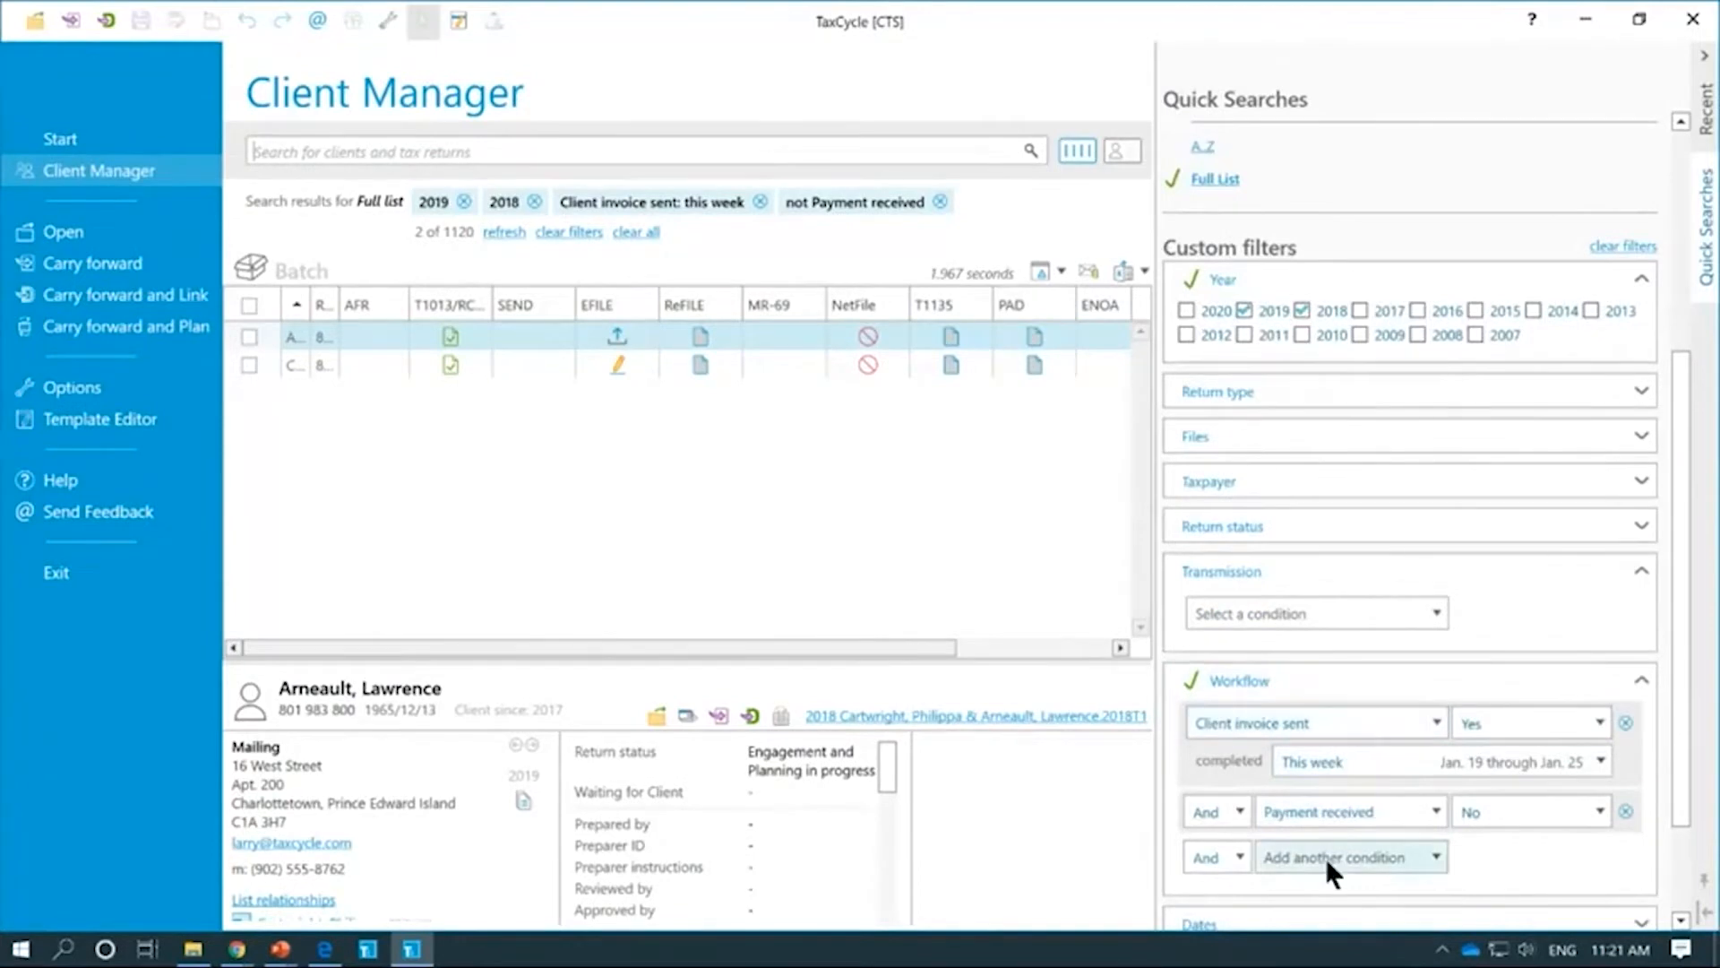
scroll(1353, 717, down, 3)
scroll(1337, 542, up, 6)
scroll(1334, 525, up, 3)
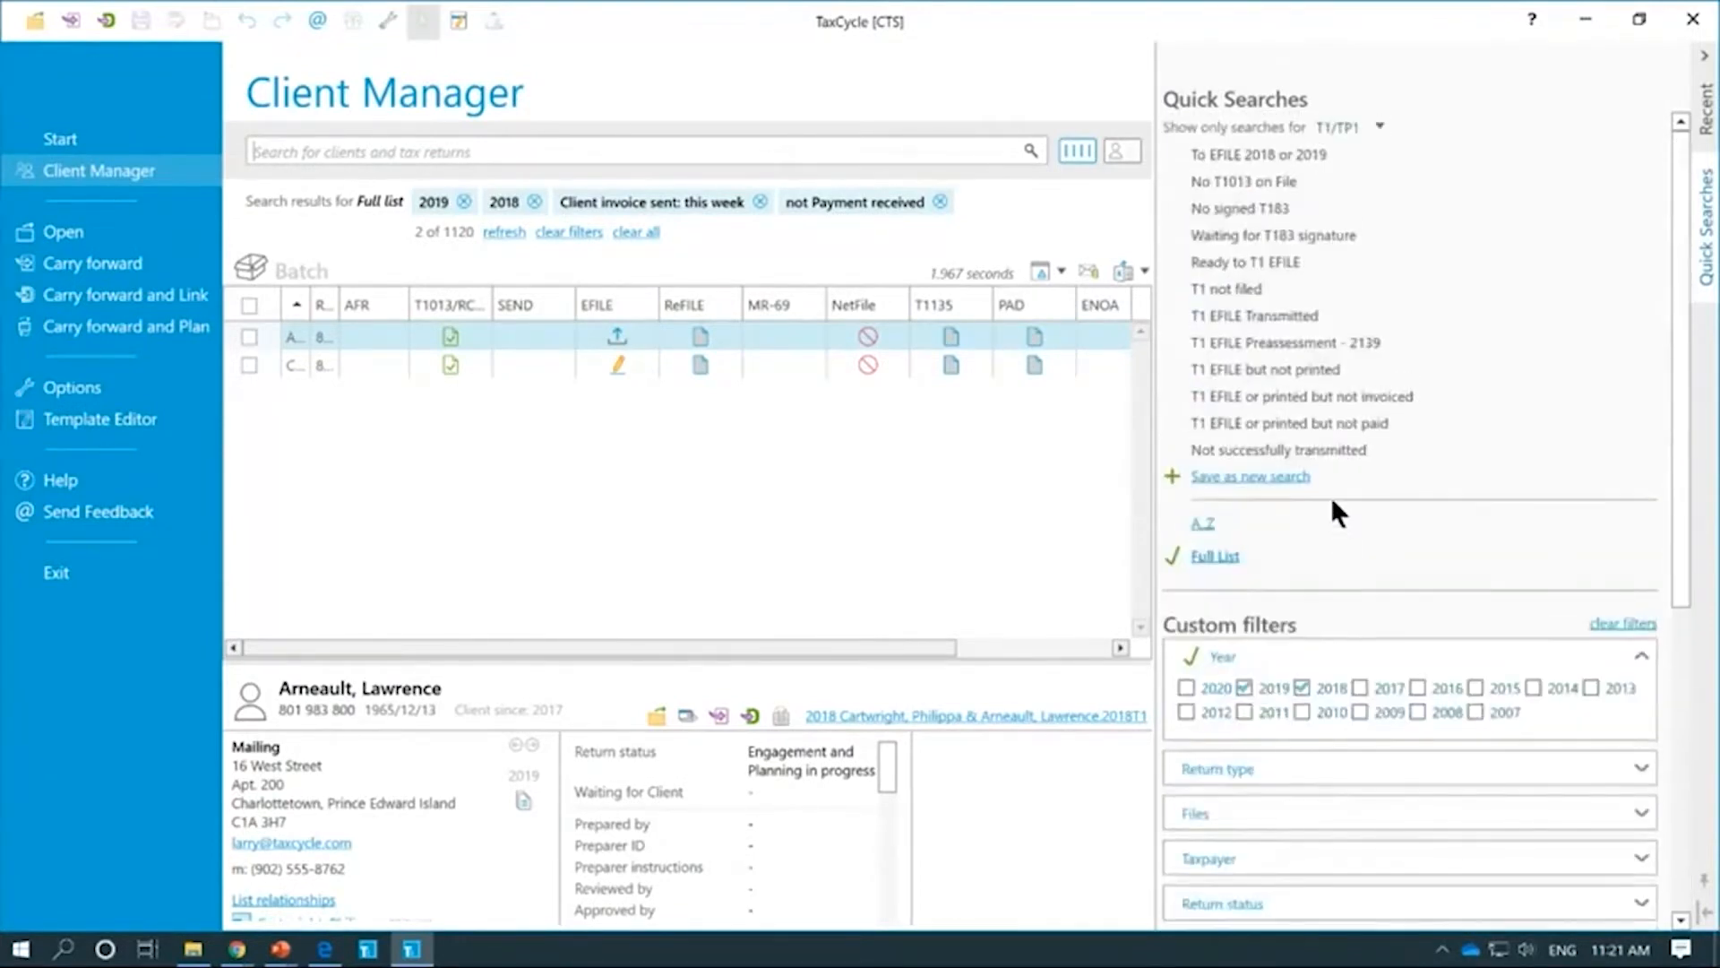
Step: Save the current filters as a new quick search named "Invoiced but not paid yet"
click(1248, 476)
text(Invo)
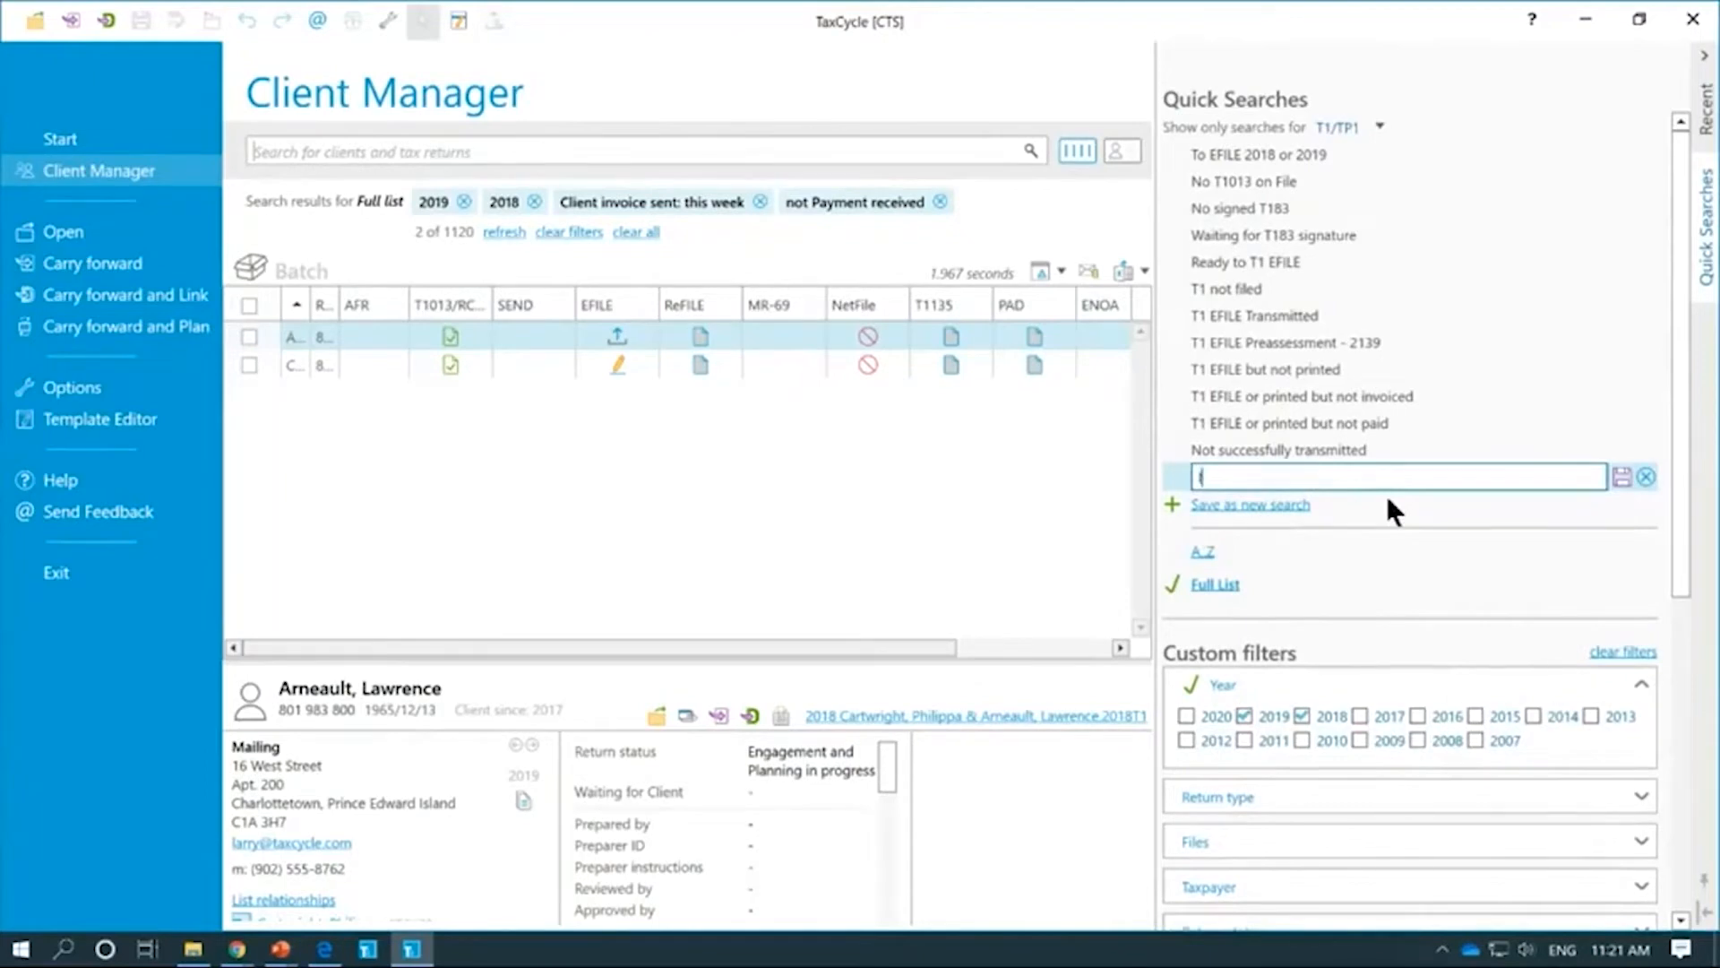
key(BackSpace)
key(BackSpace)
key(BackSpace)
key(BackSpace)
text(Invoiced but not paid)
key(Return)
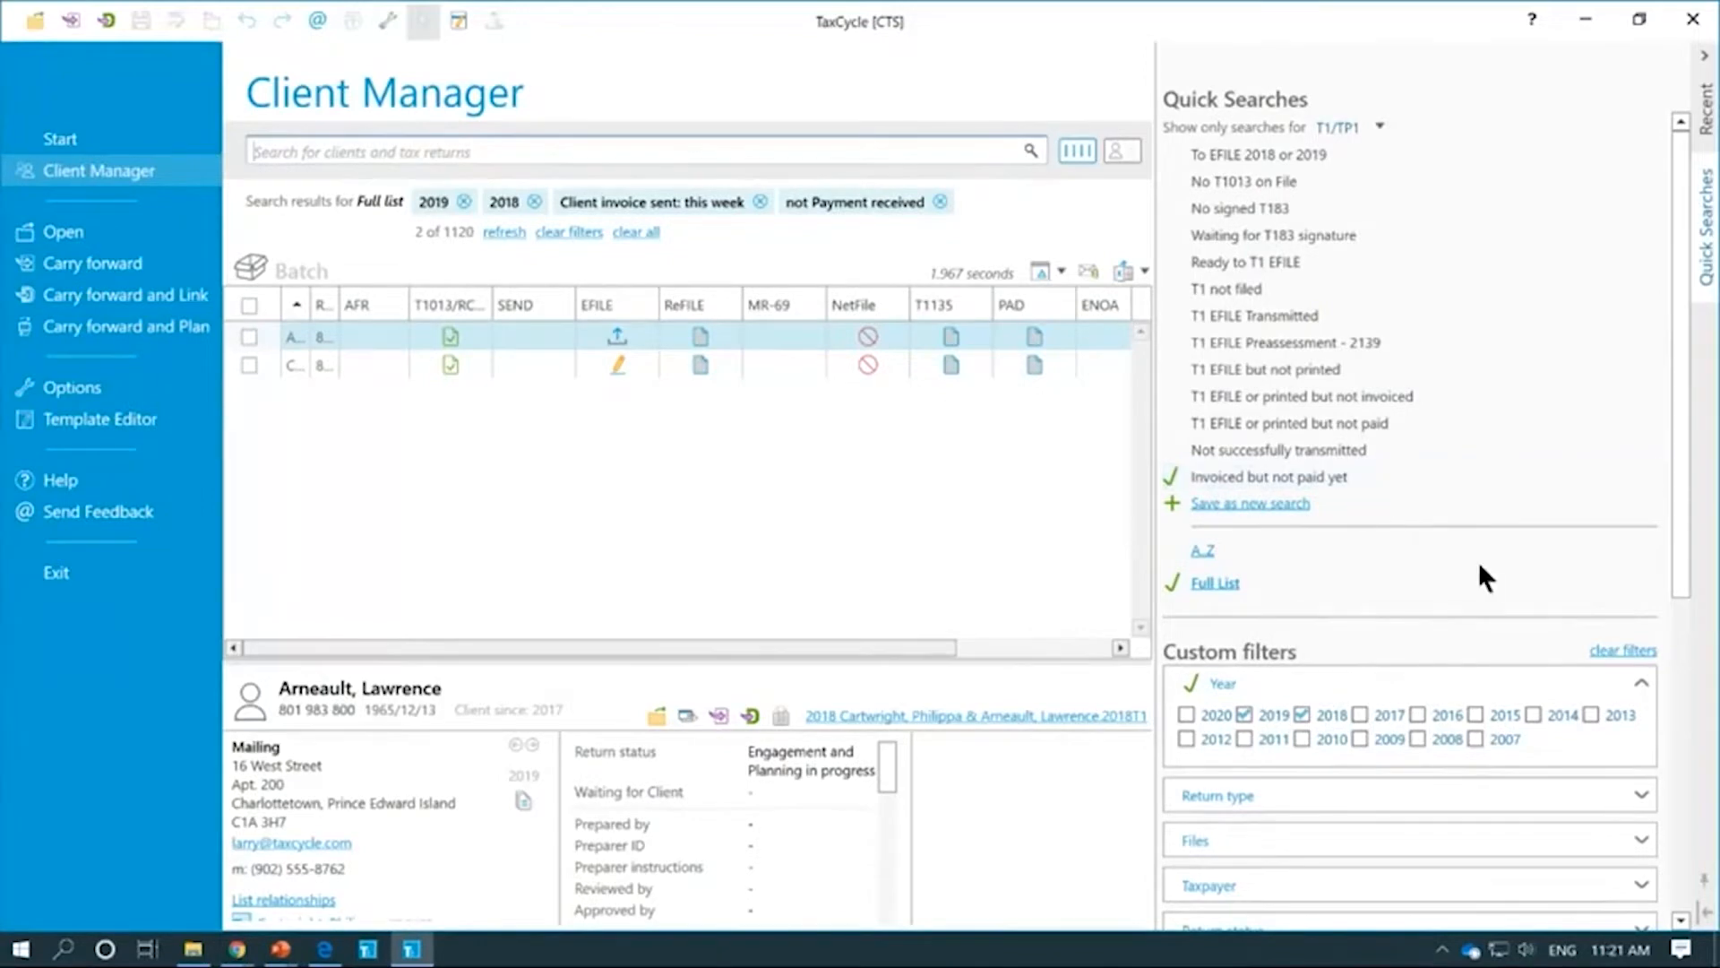
Step: Move the Invoiced but not paid yet search directly below To EFILE 2018 or 2019 and save the new order
scroll(1479, 561, down, 6)
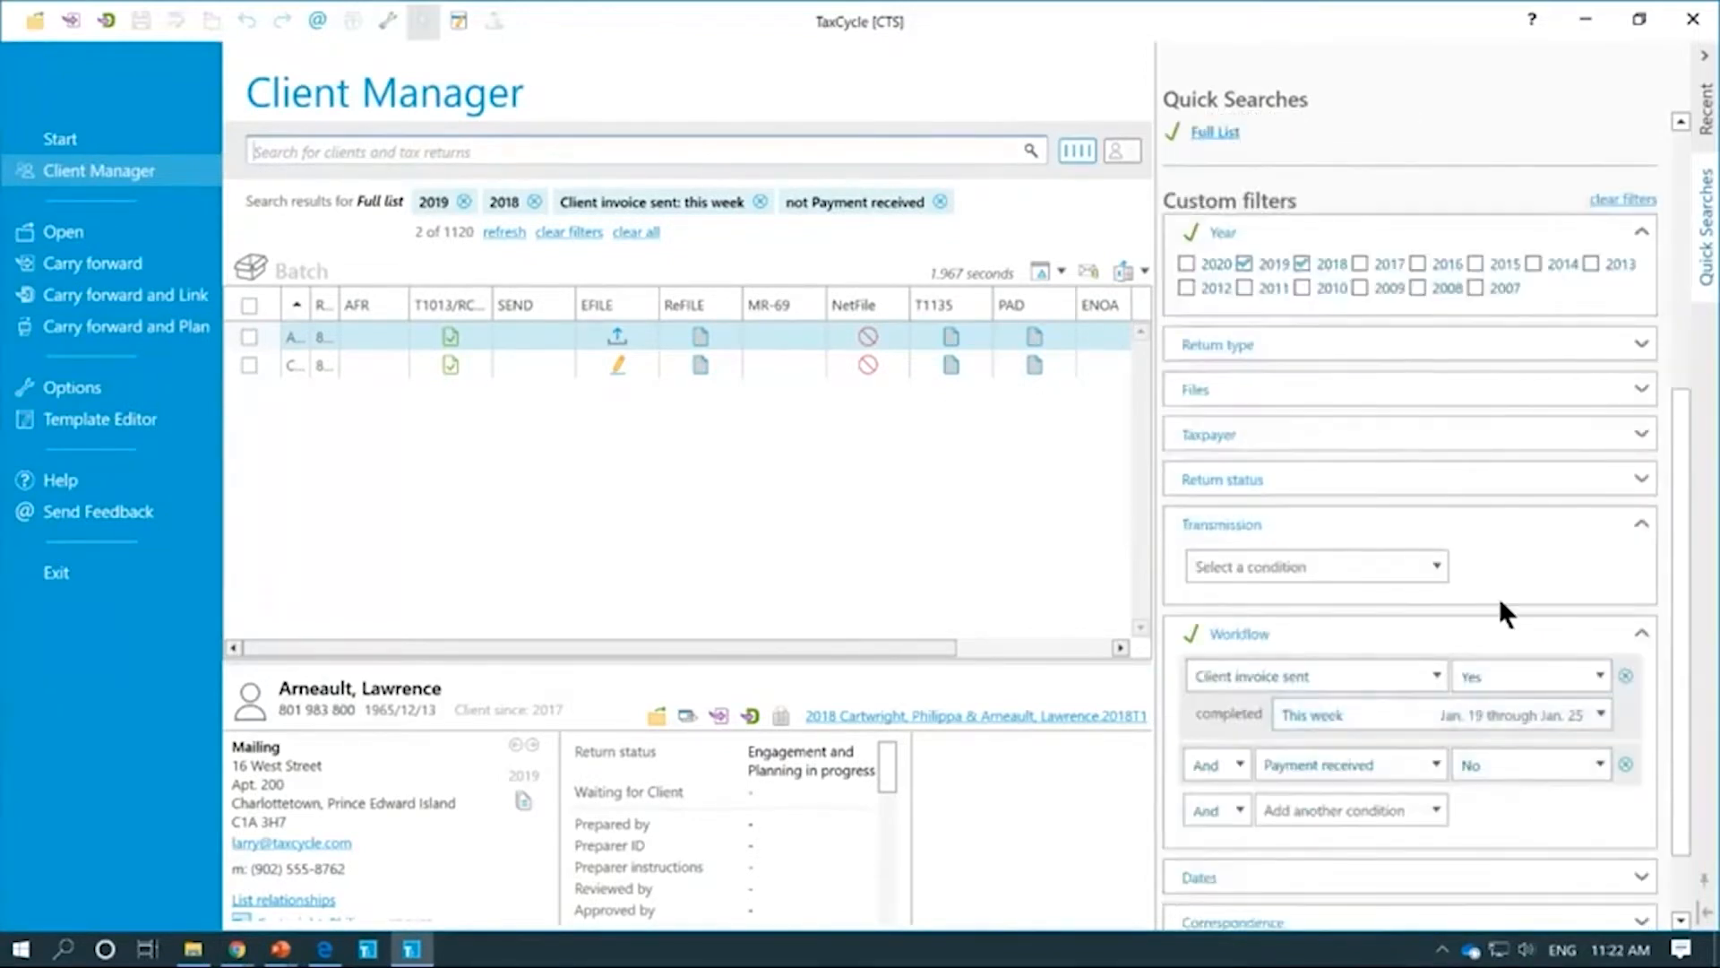
scroll(1493, 595, up, 8)
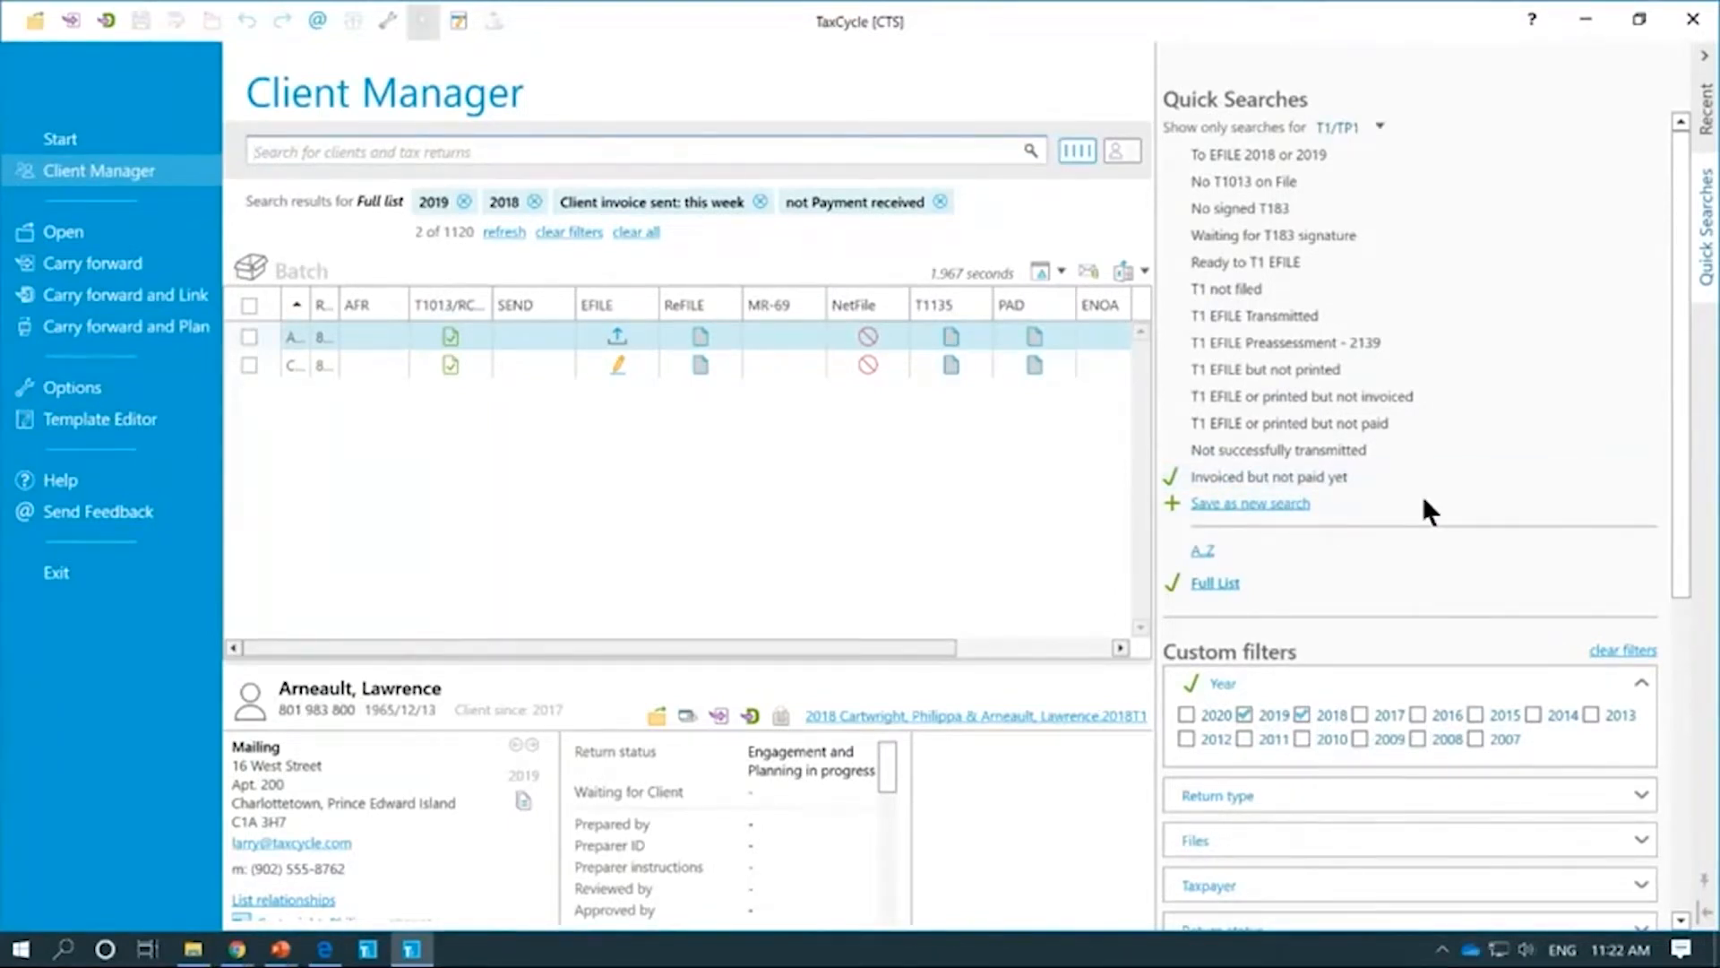
drag(1299, 471, 1303, 190)
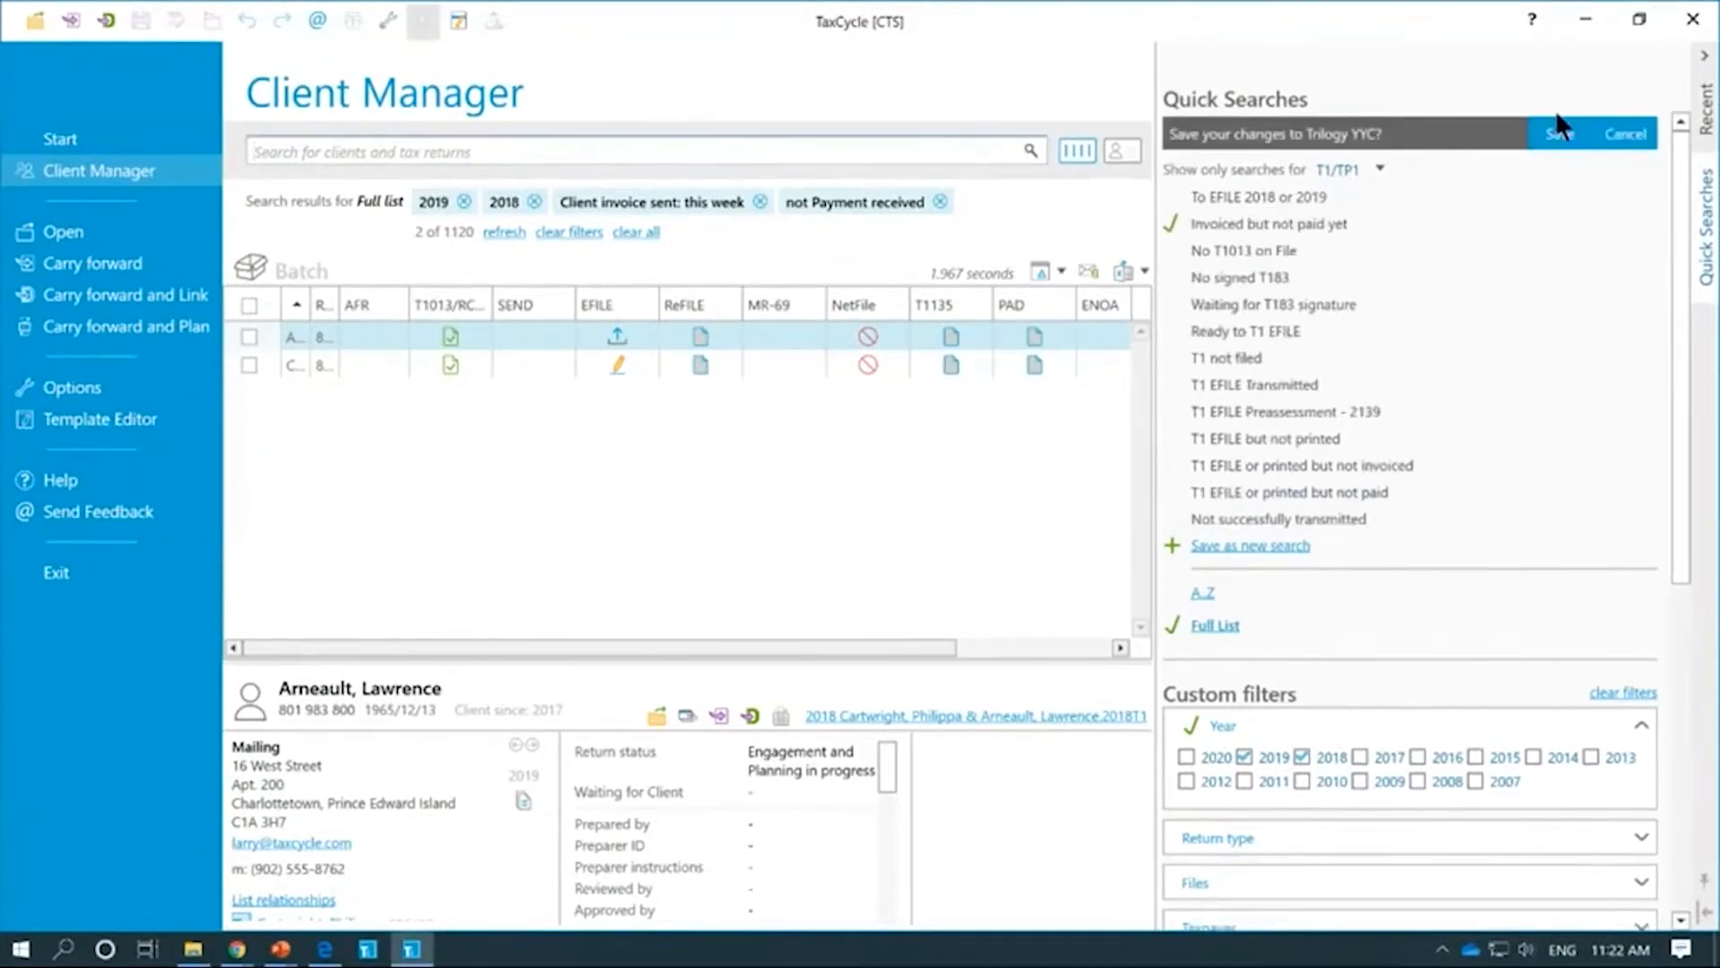
click(1555, 133)
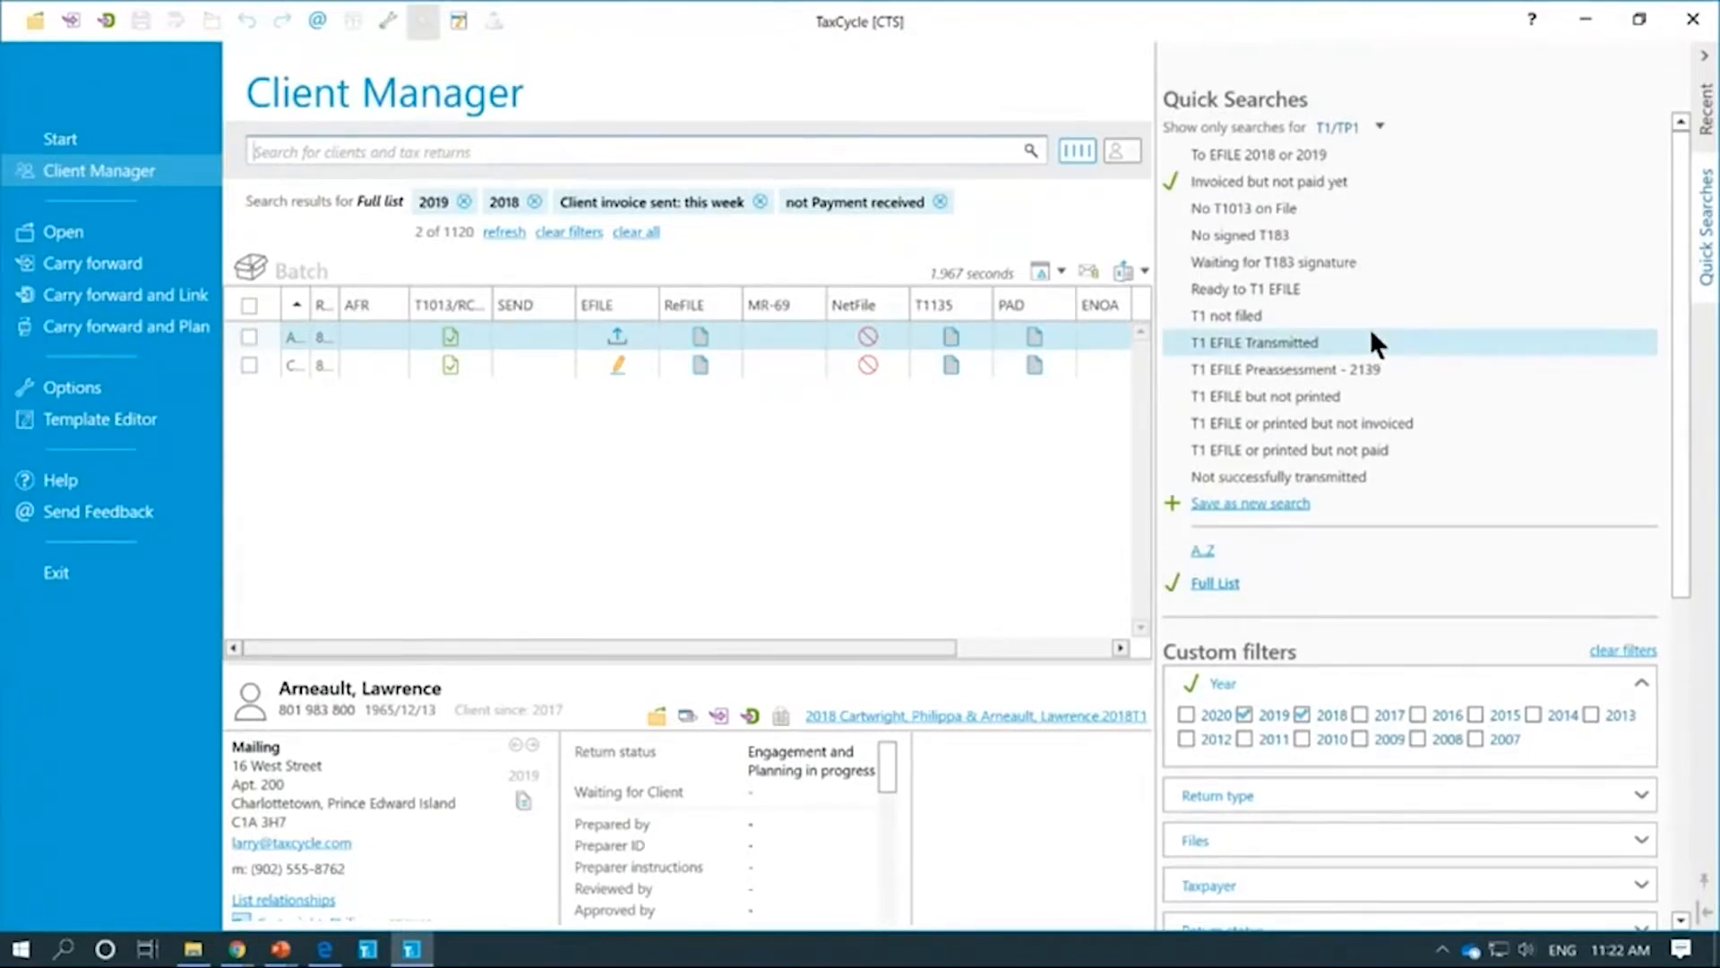
Step: Apply the To EFILE 2018 or 2019 quick search, set it as the default search and save the change
right_click(1365, 188)
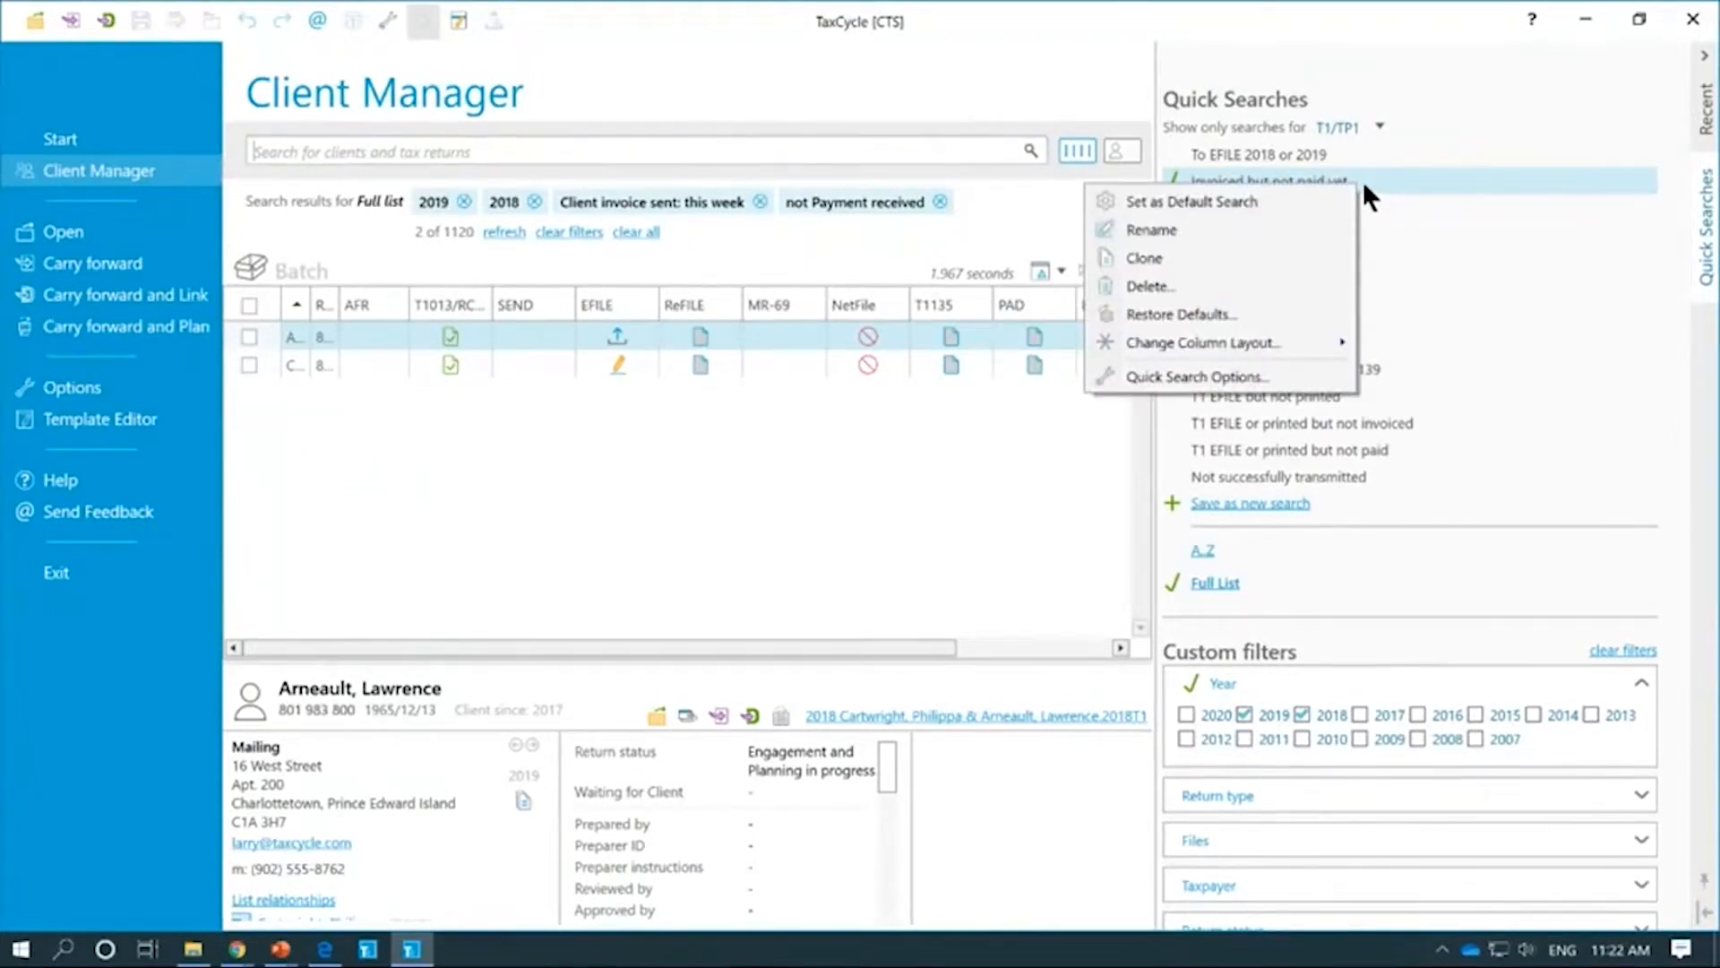
click(1304, 154)
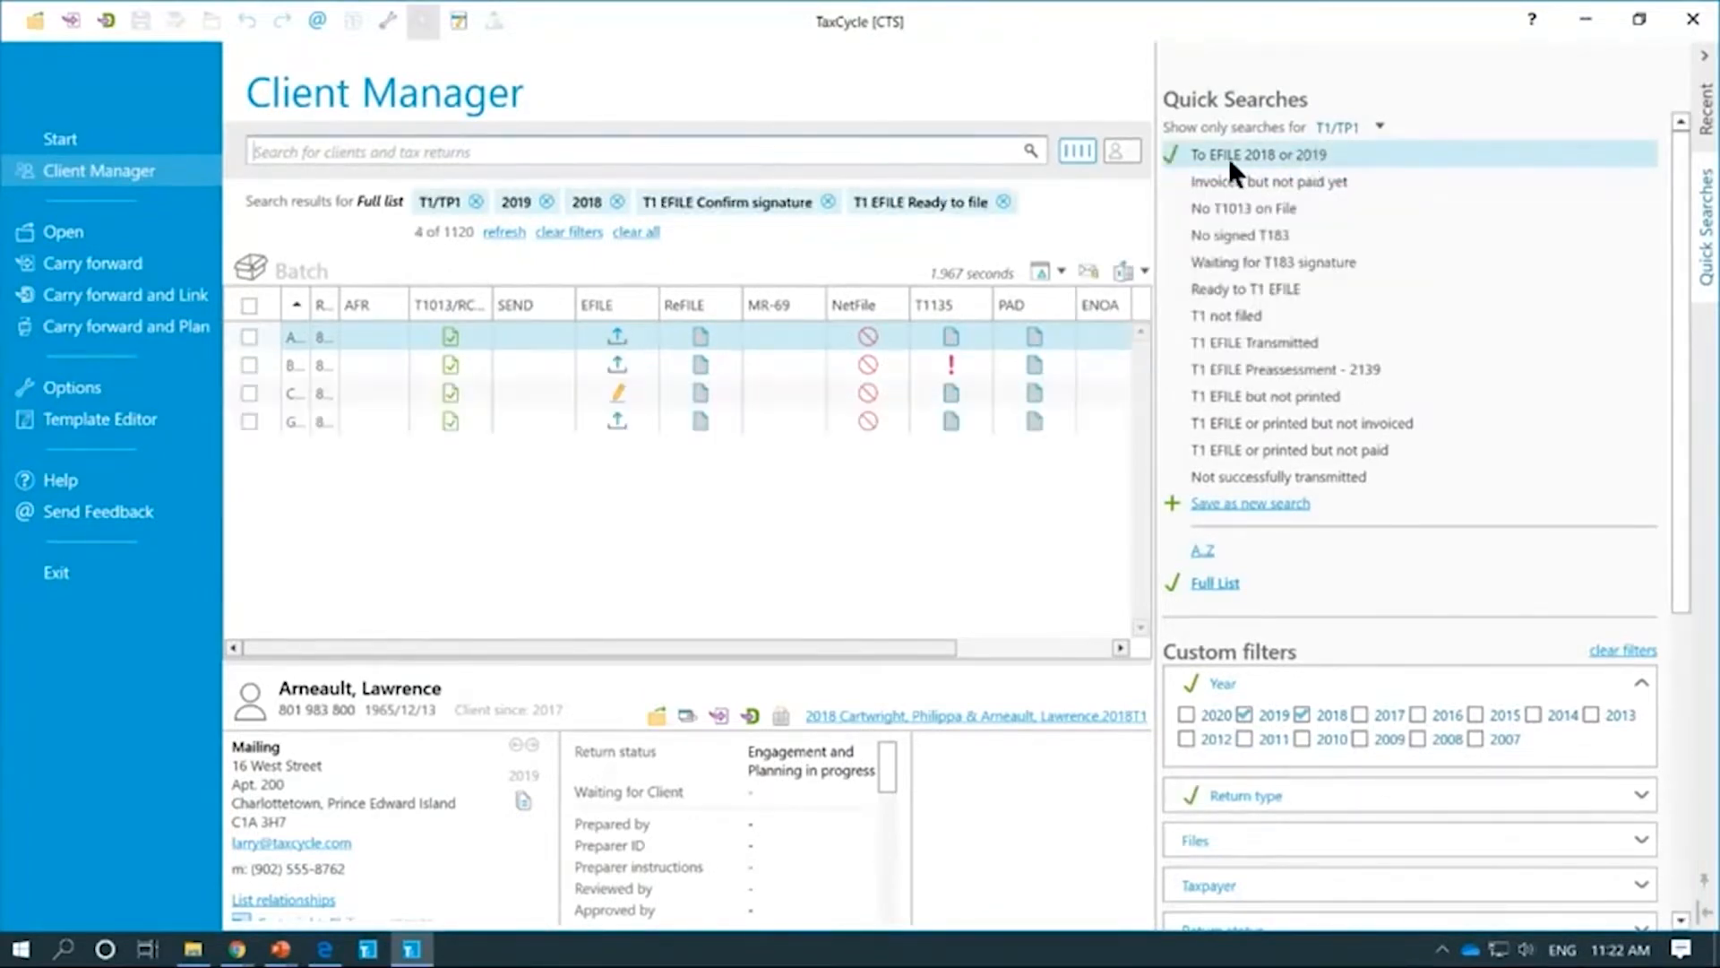
right_click(1352, 153)
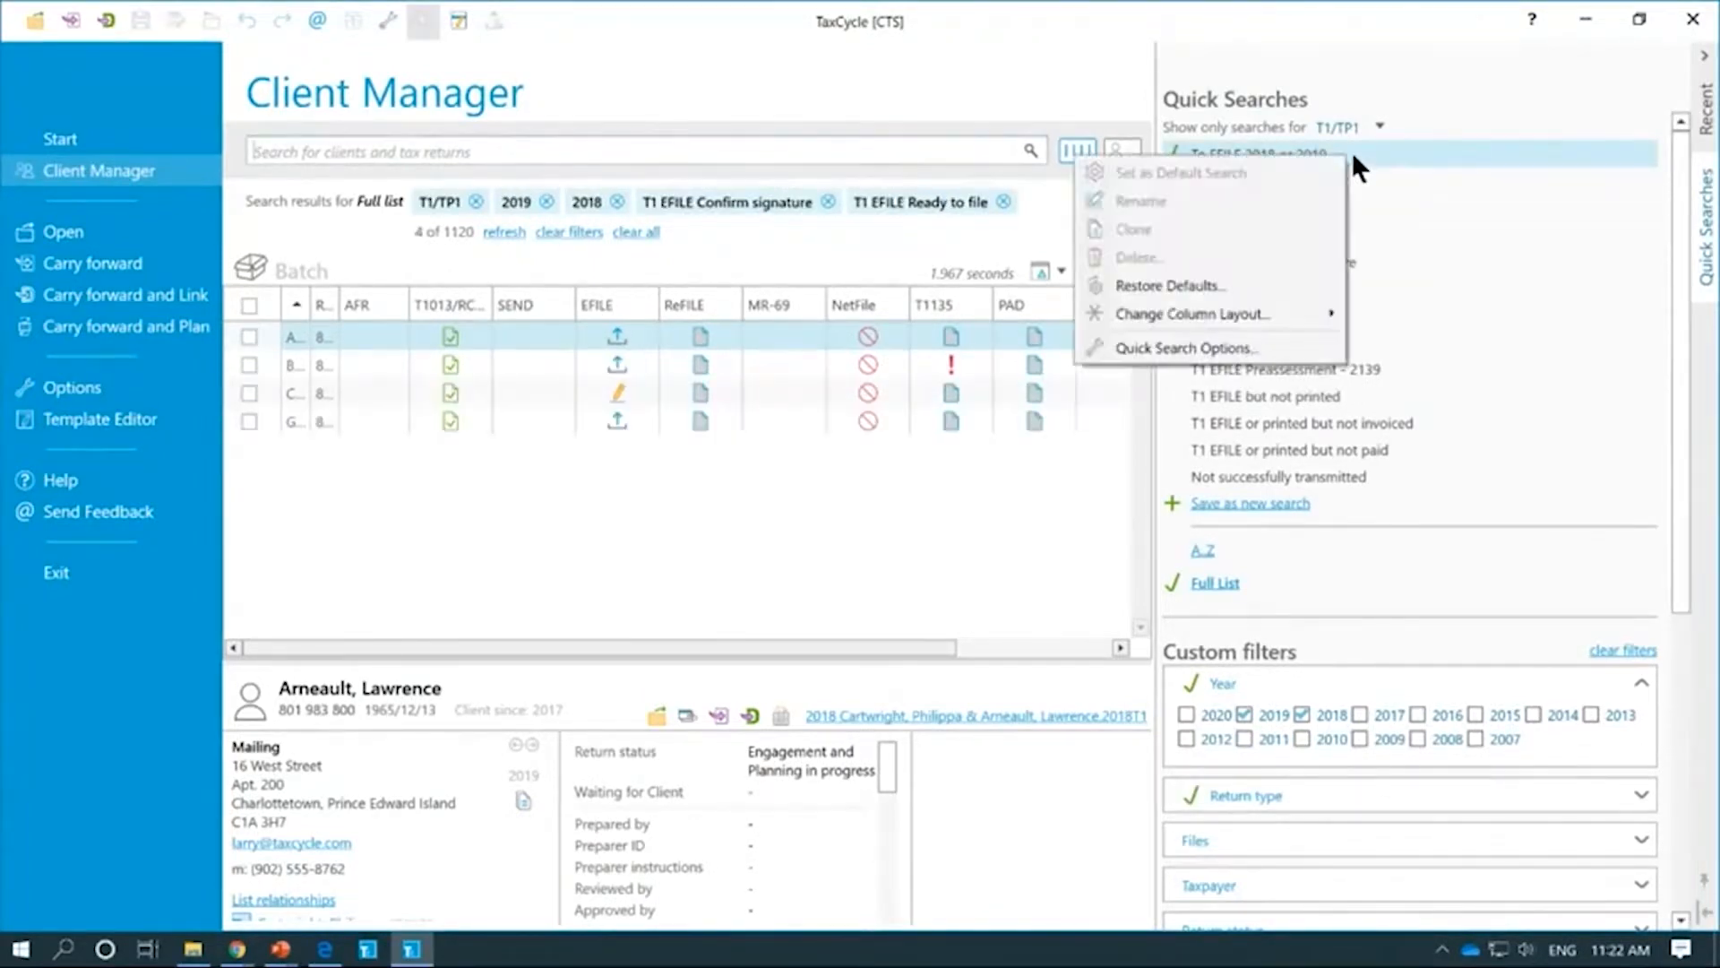
click(1292, 167)
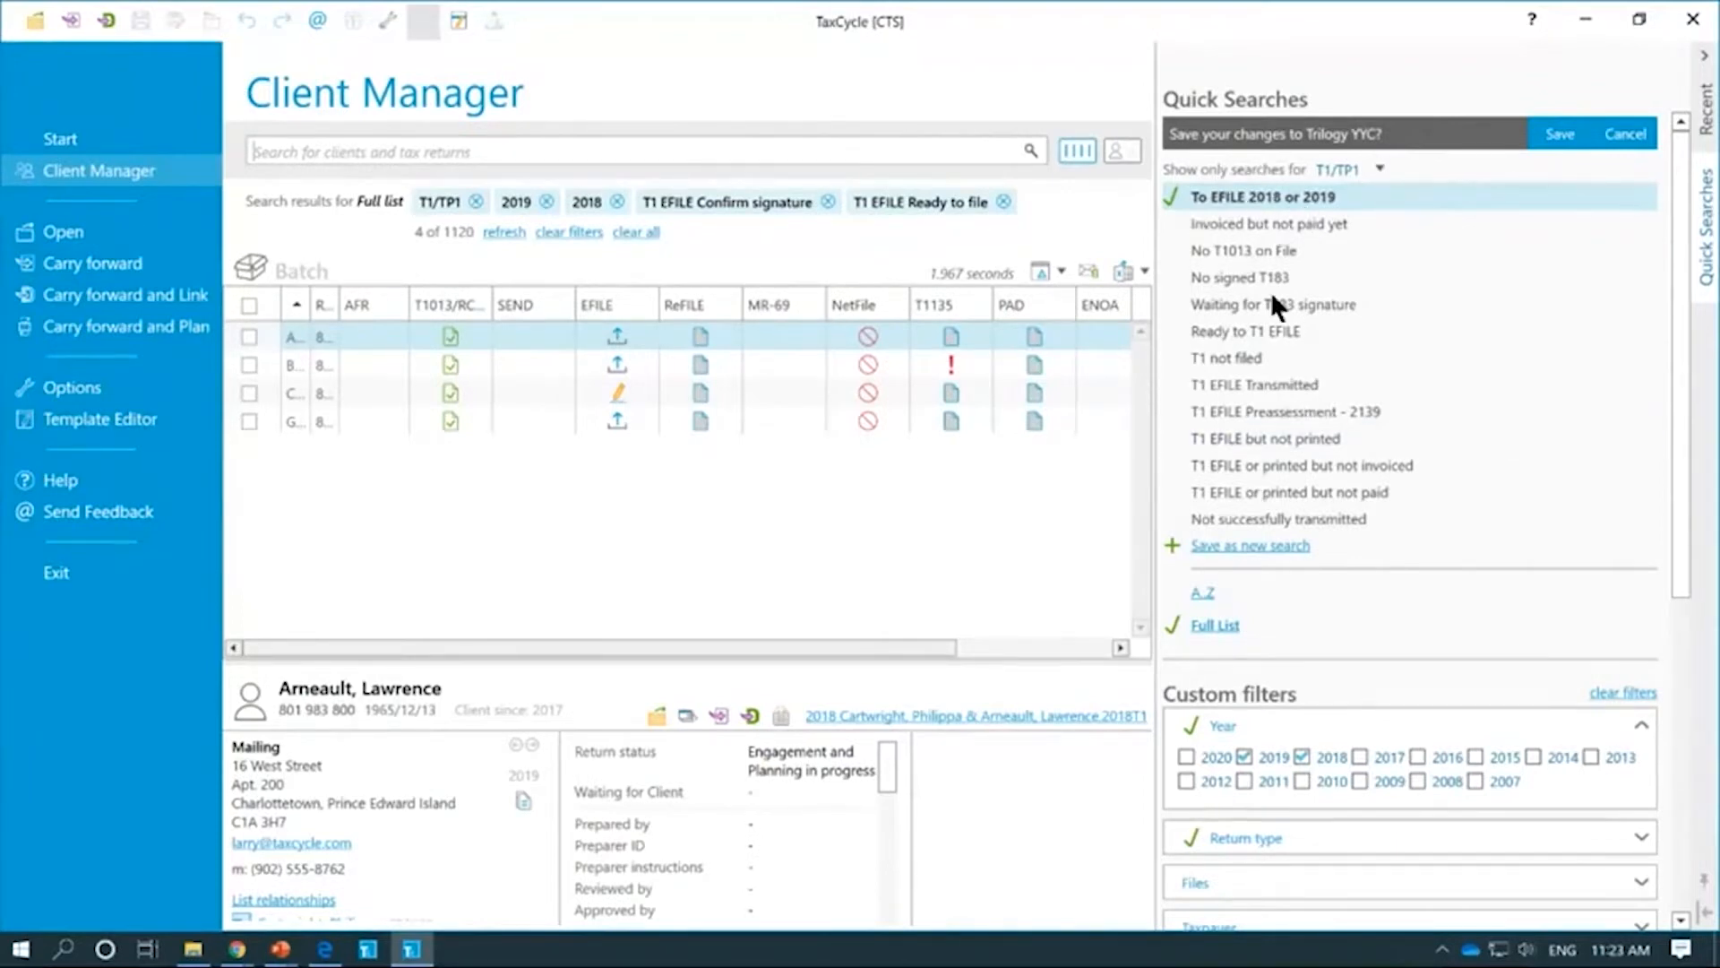
click(1560, 135)
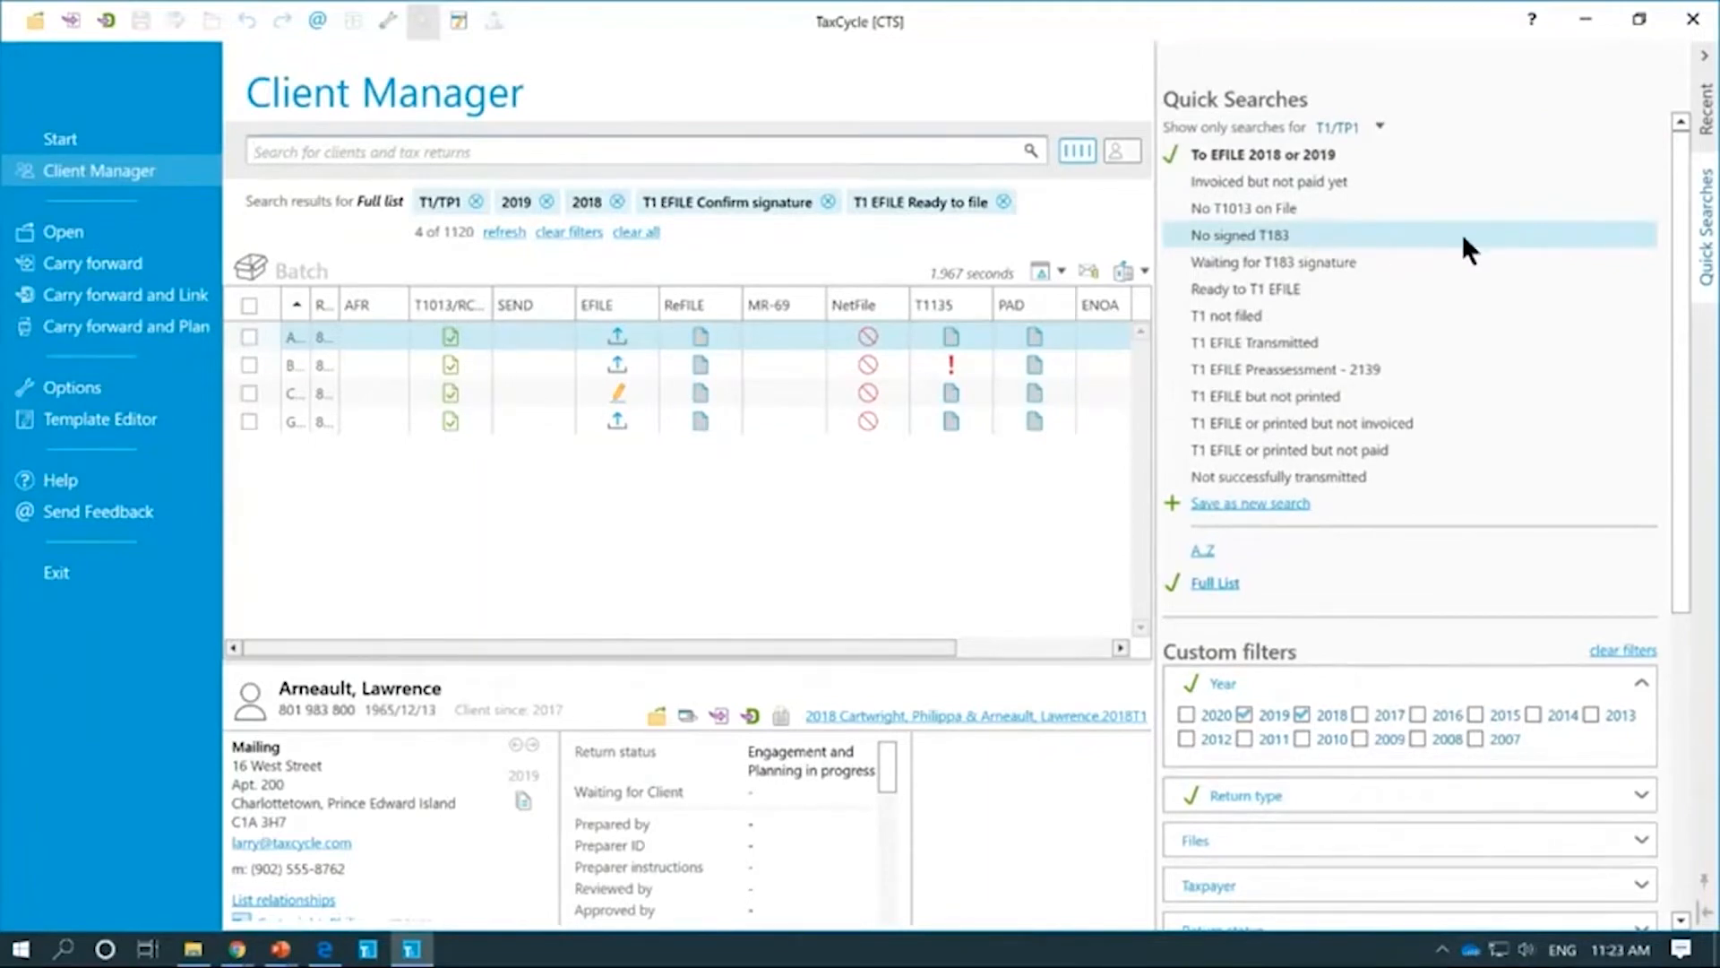
Step: Rename the To EFILE 2018 or 2019 quick search as "To EFILE 2018-2019"
right_click(1358, 148)
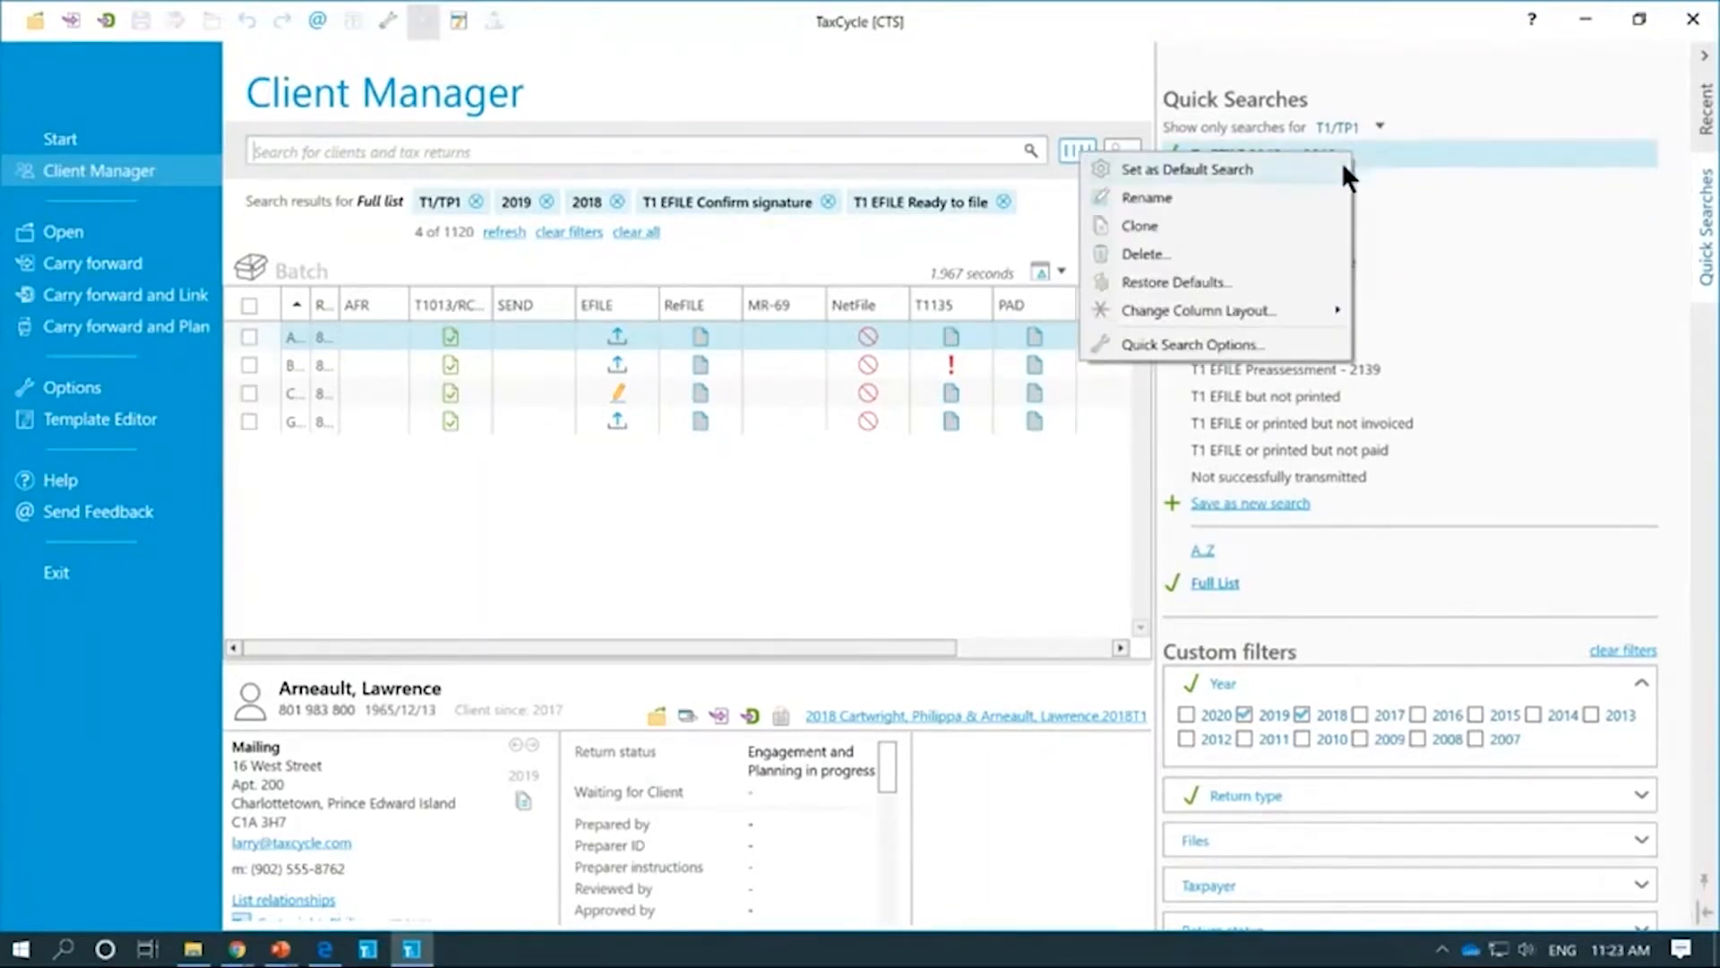
click(1320, 190)
click(1325, 153)
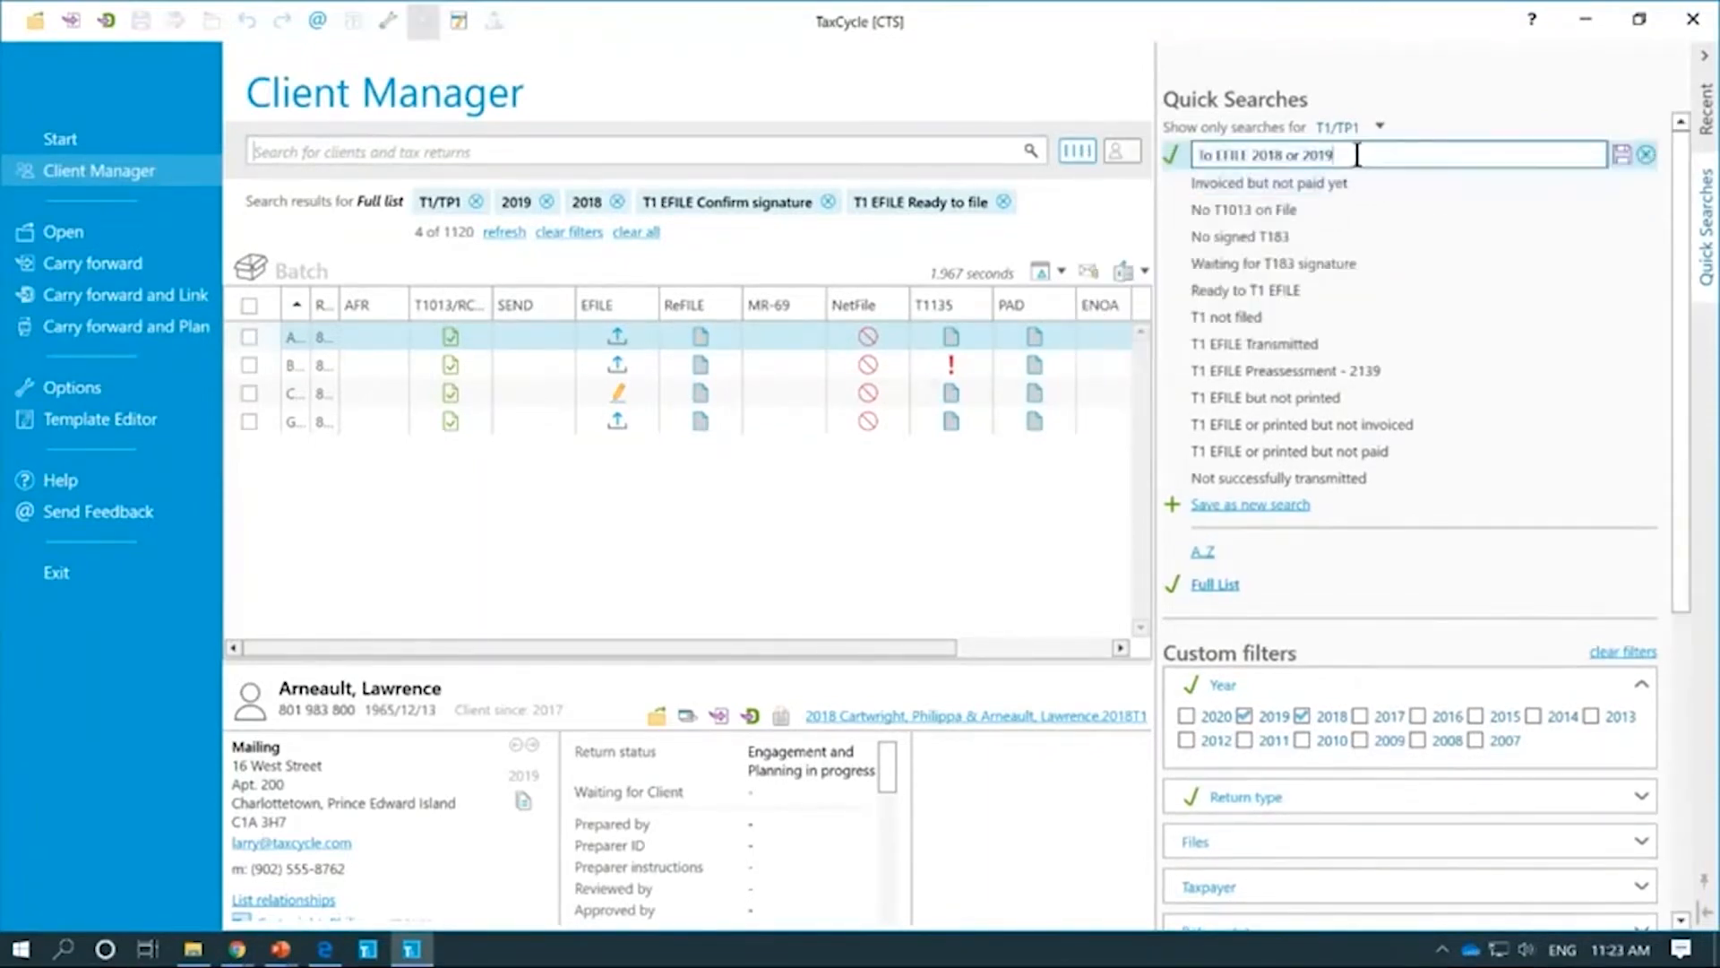
key(BackSpace)
key(BackSpace)
key(BackSpace)
key(BackSpace)
text(-)
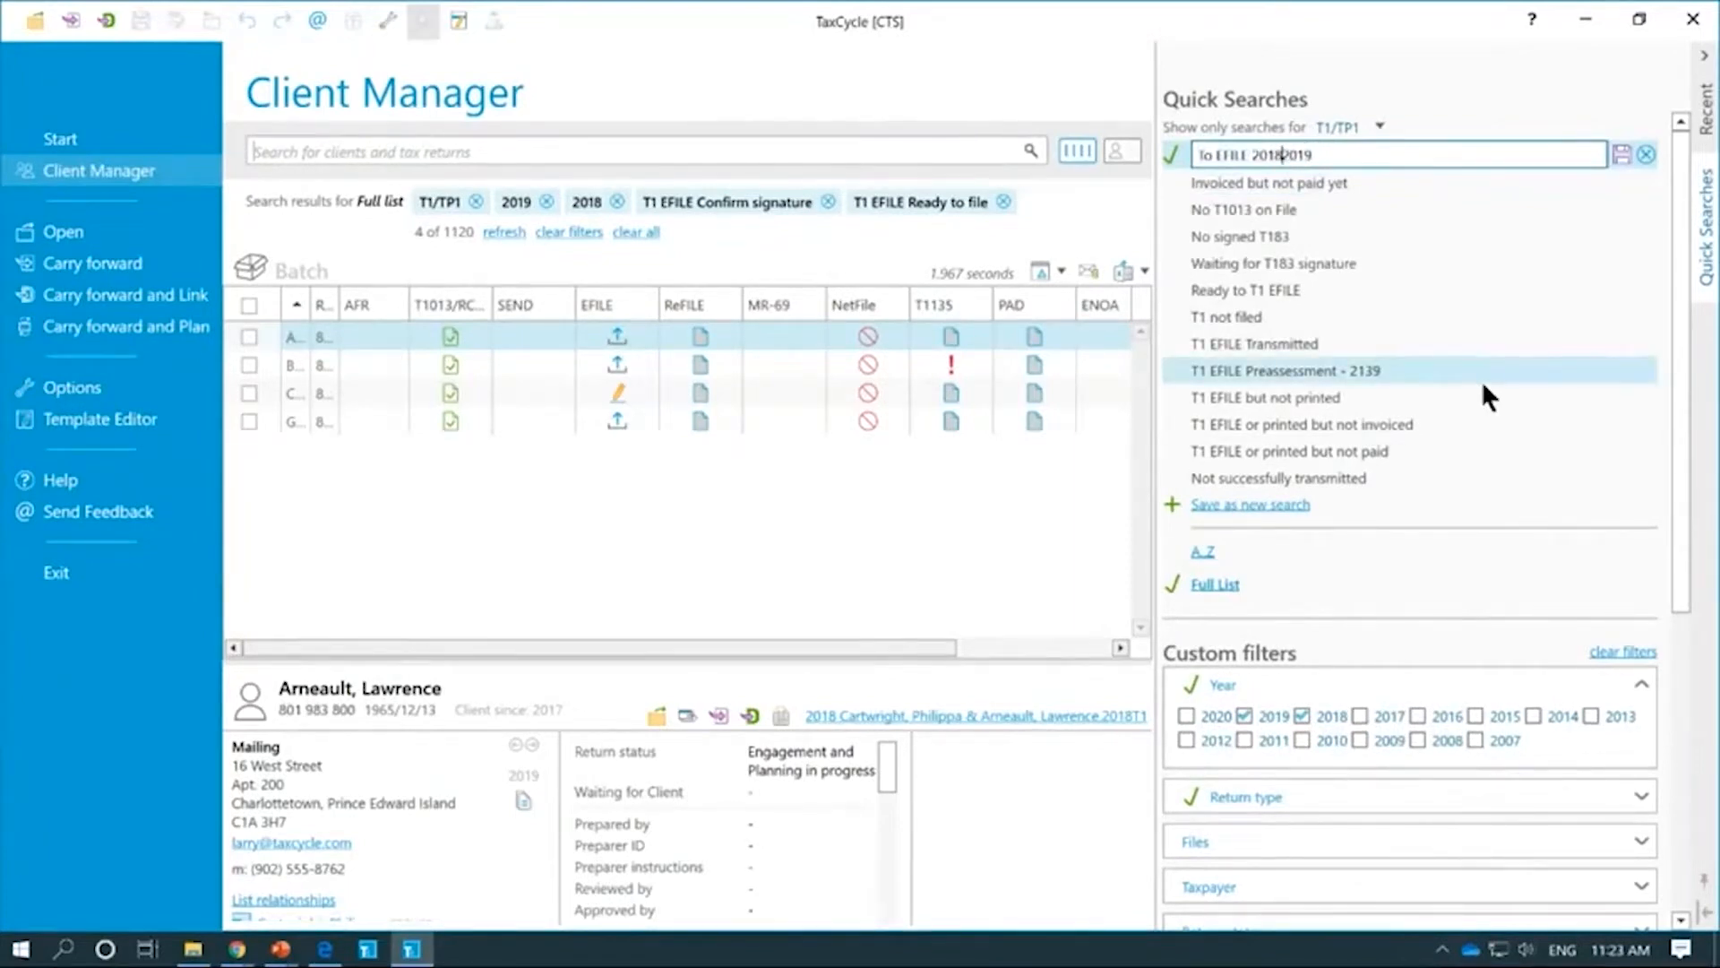
key(Return)
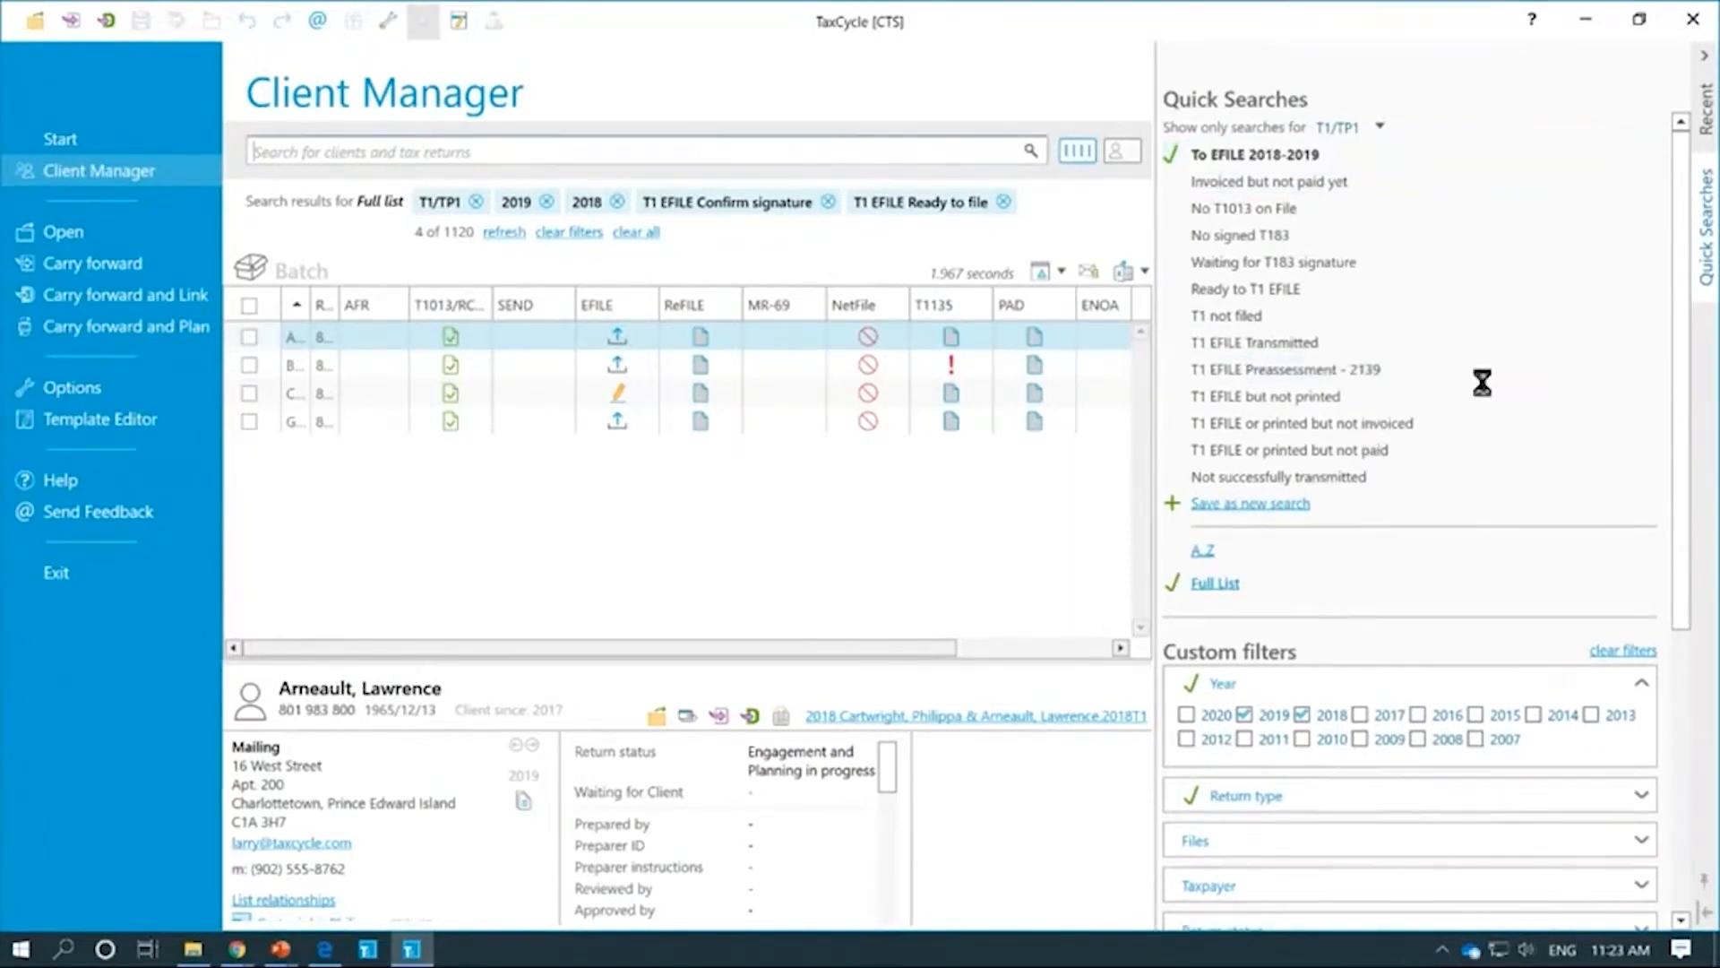
Step: Check the column layout choices for To EFILE 2018-2019, then open the Quick Search options and enable changes to the Trilogy YYC options profile
right_click(1410, 153)
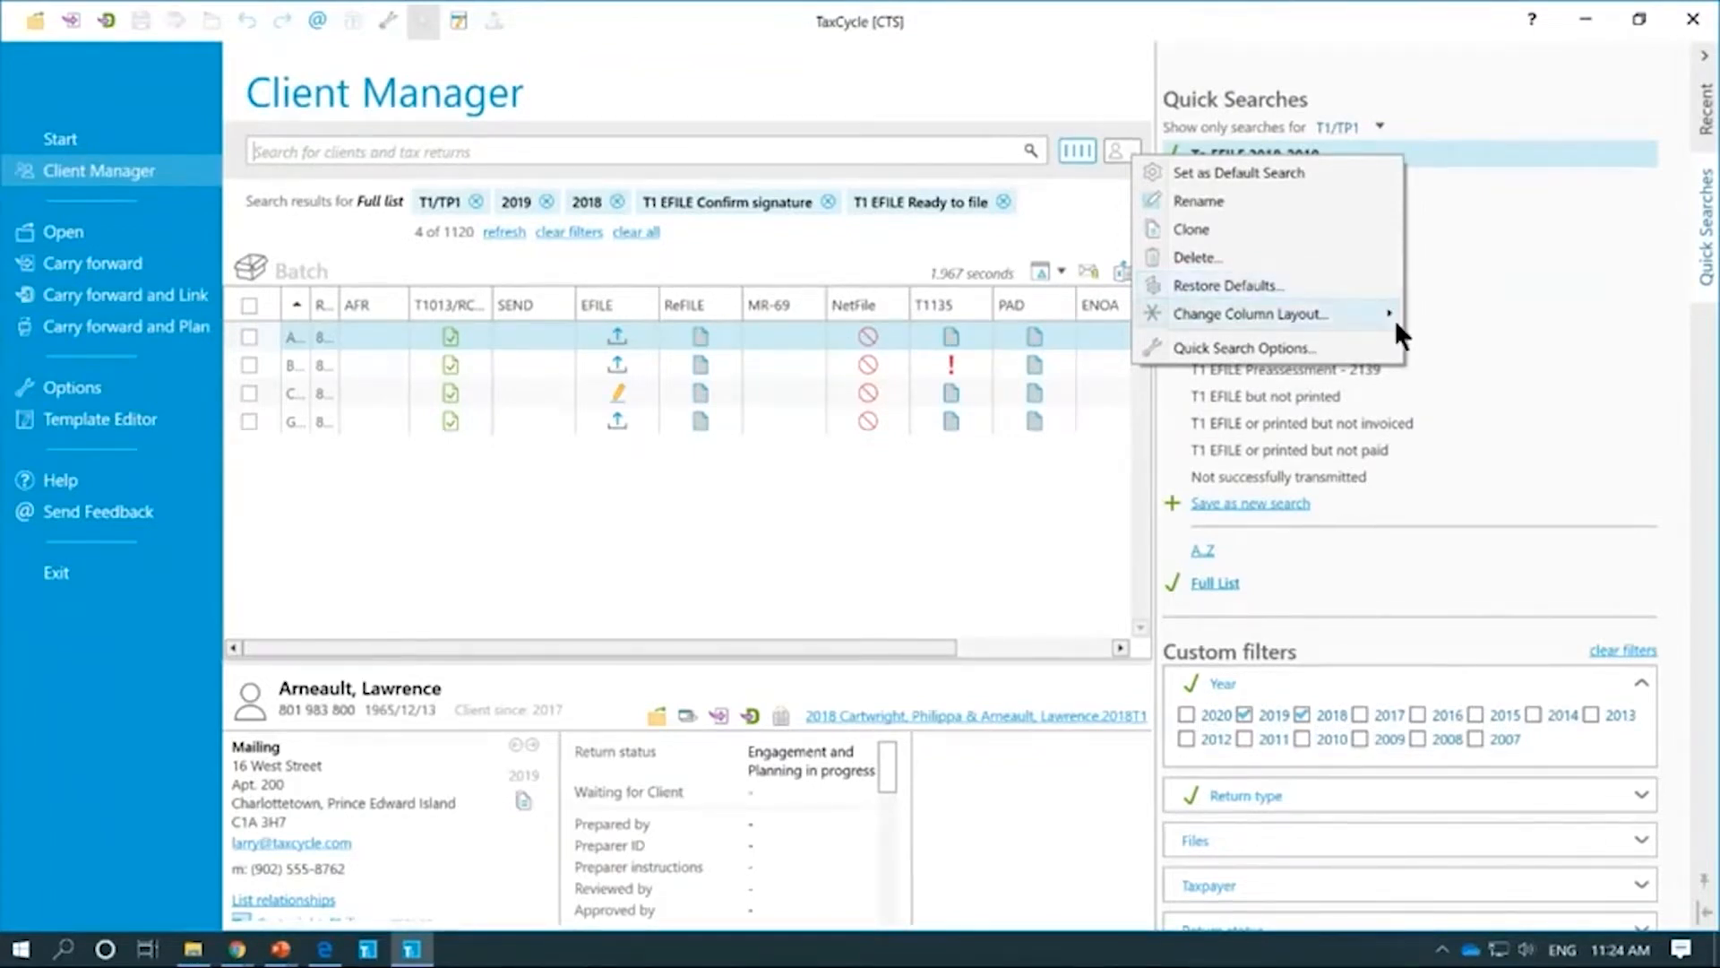
mouse_move(1392, 309)
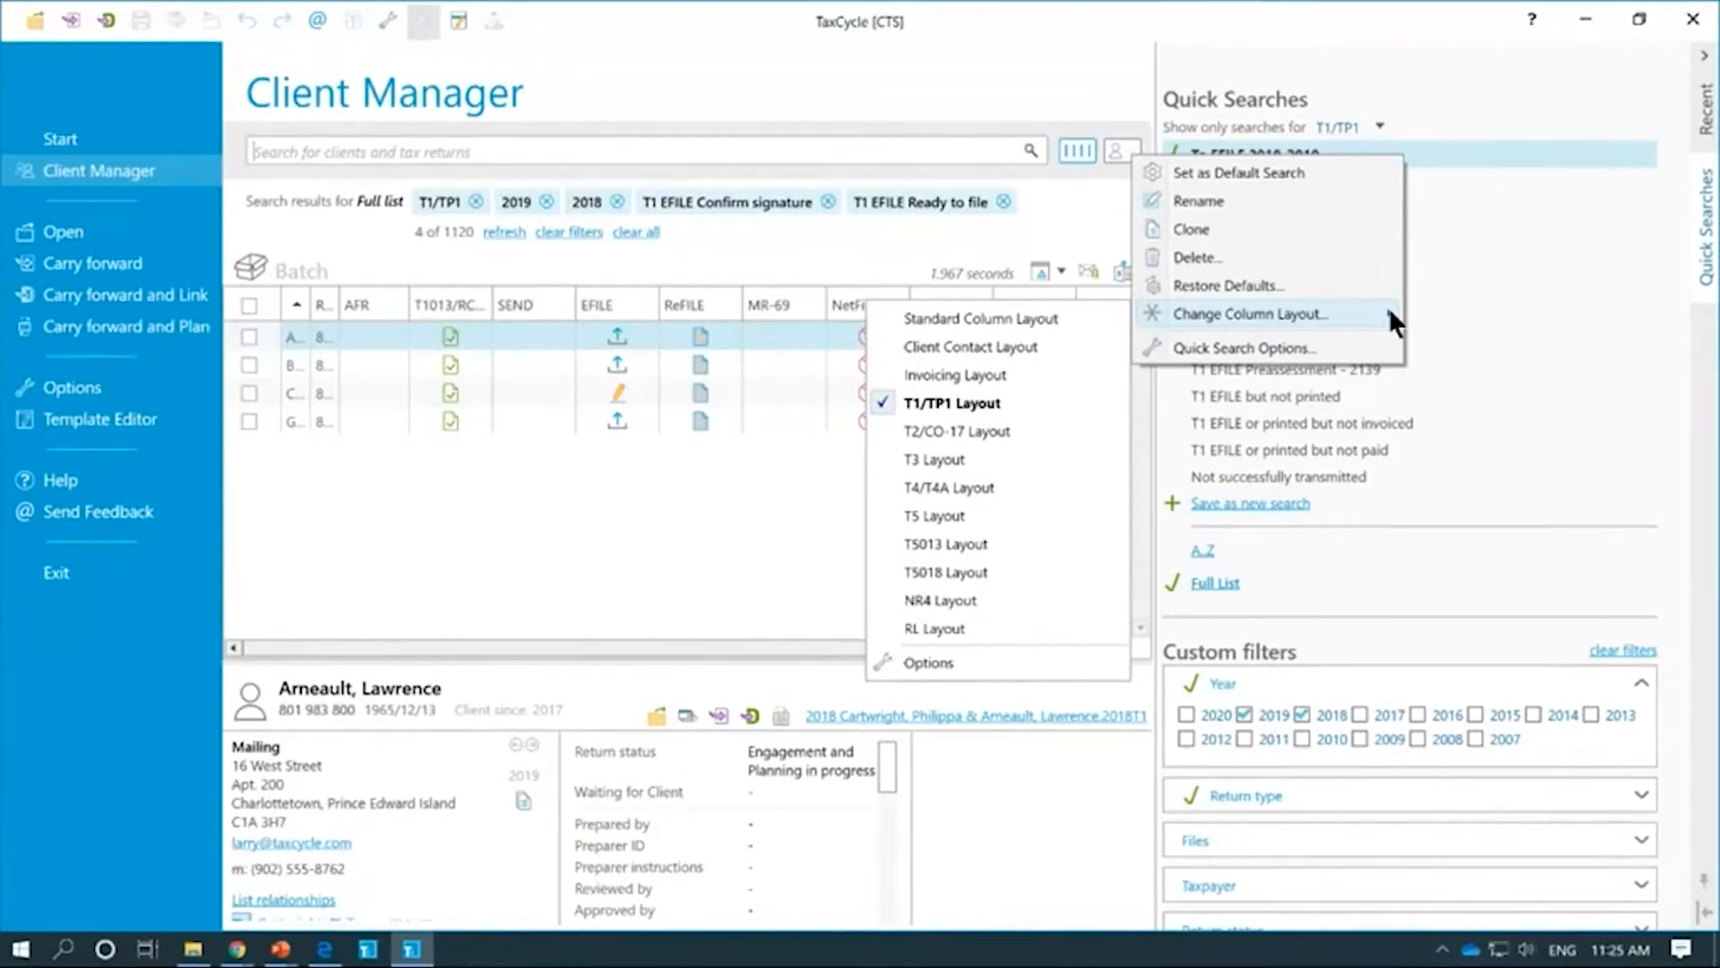
click(1357, 344)
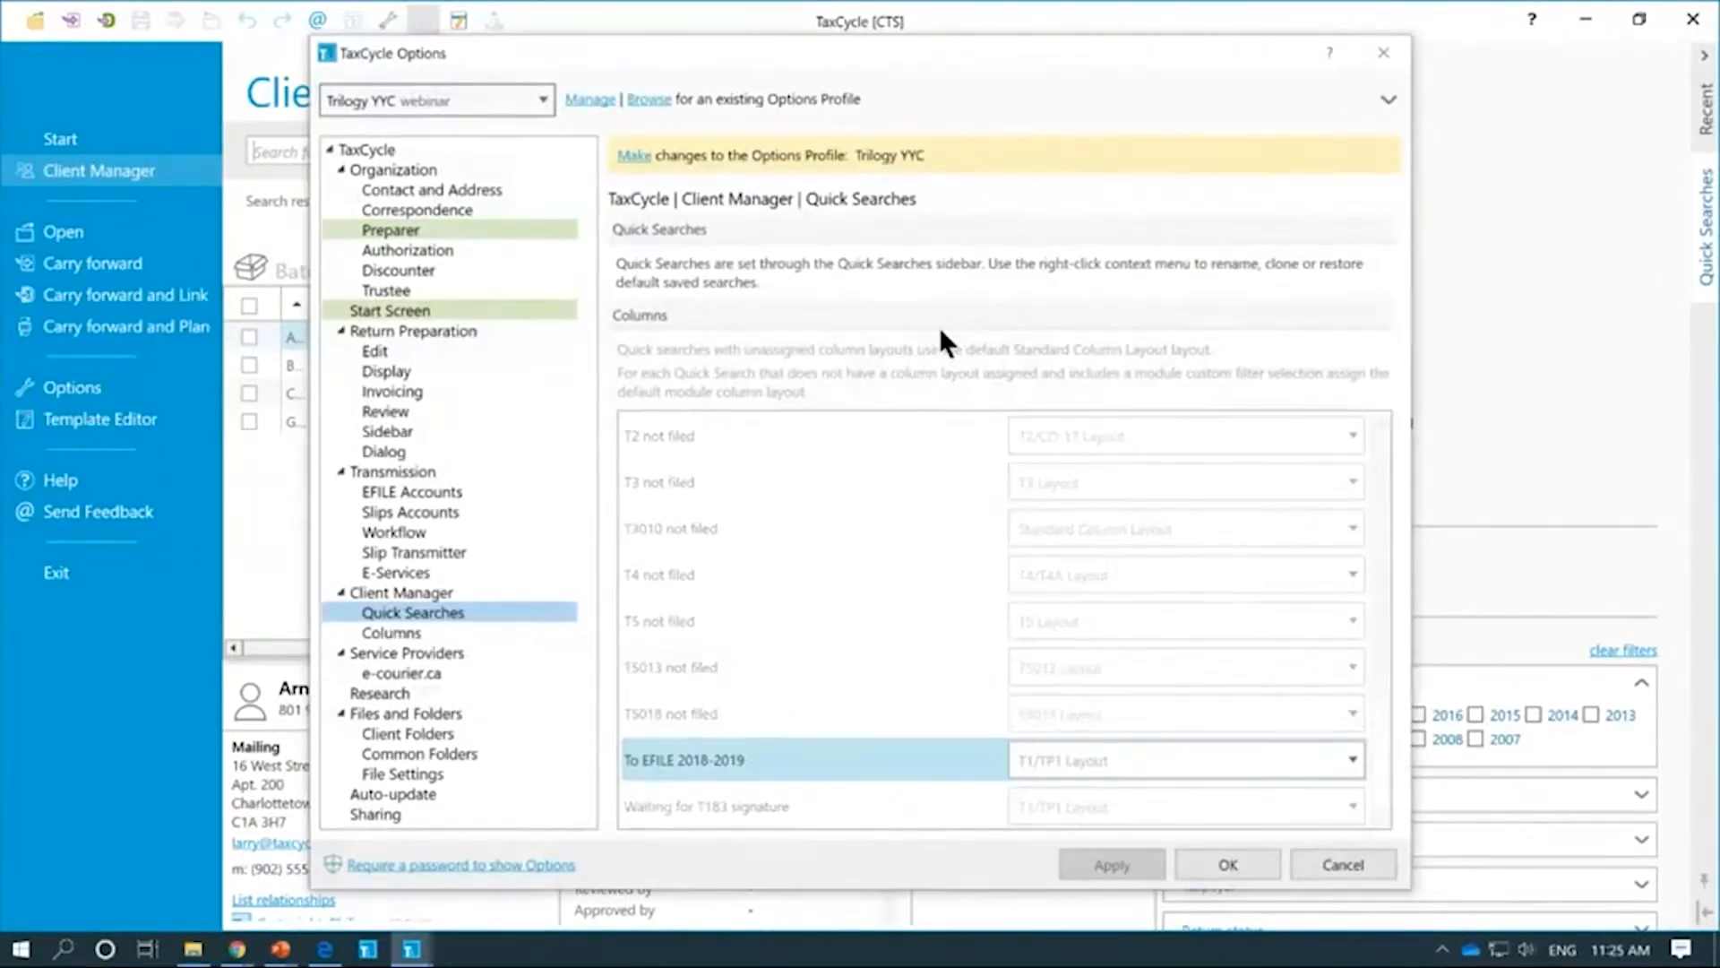
double_click(788, 39)
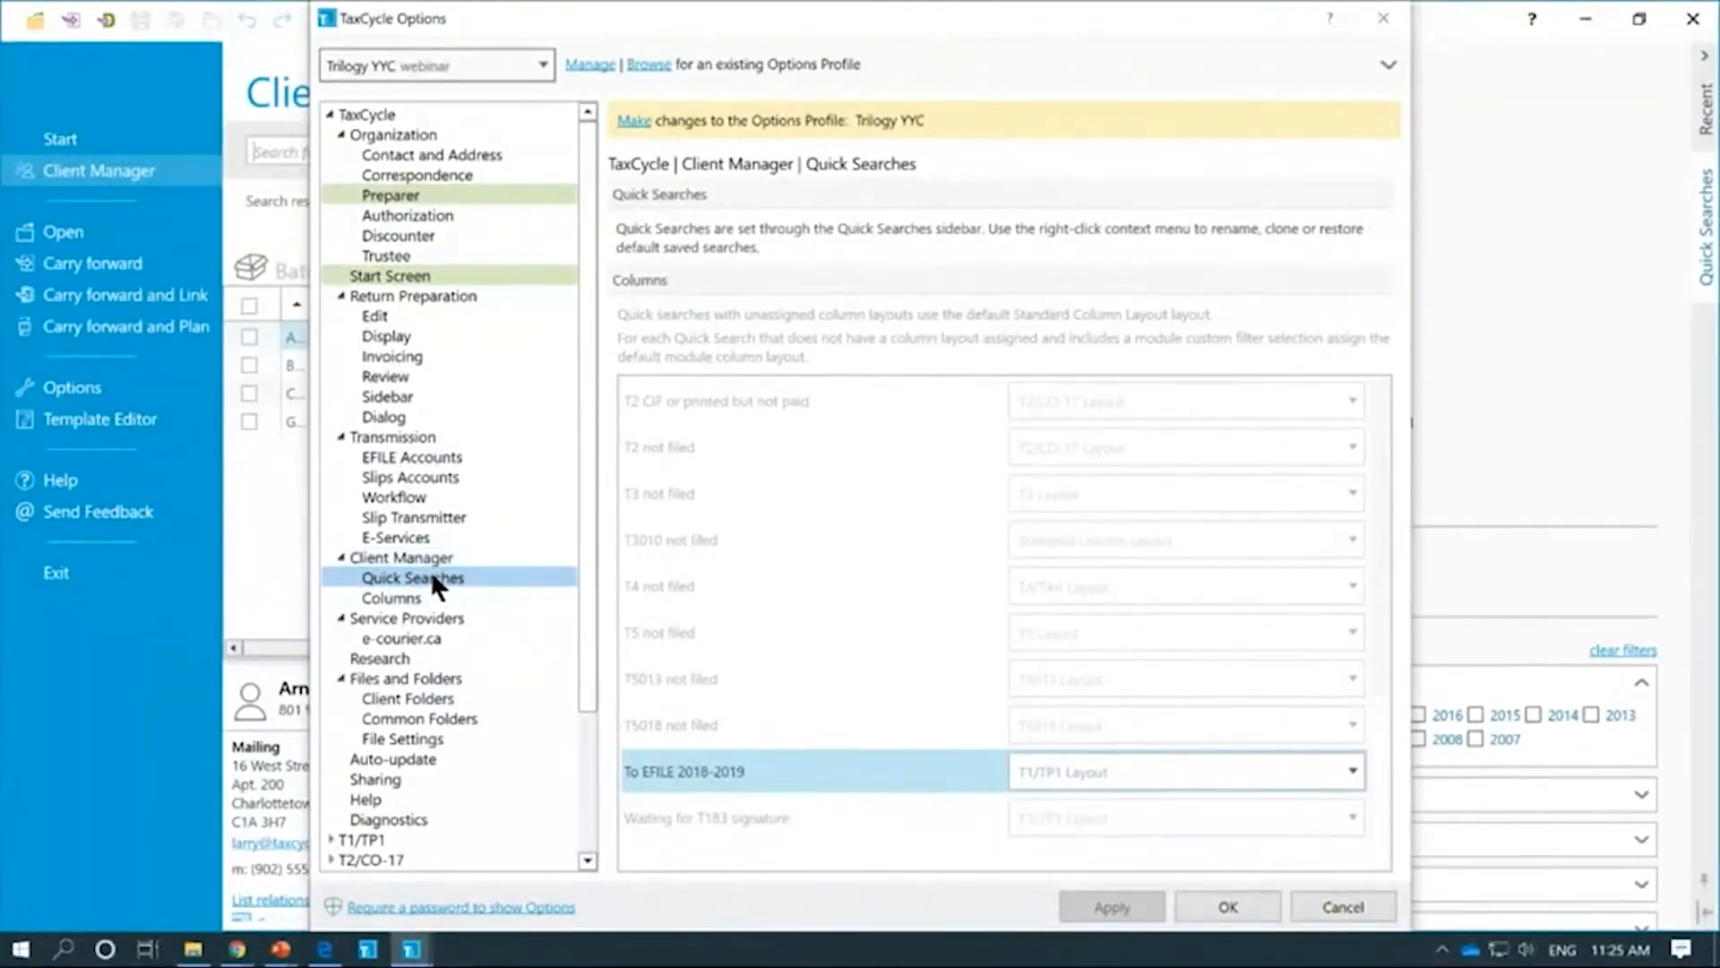
click(632, 120)
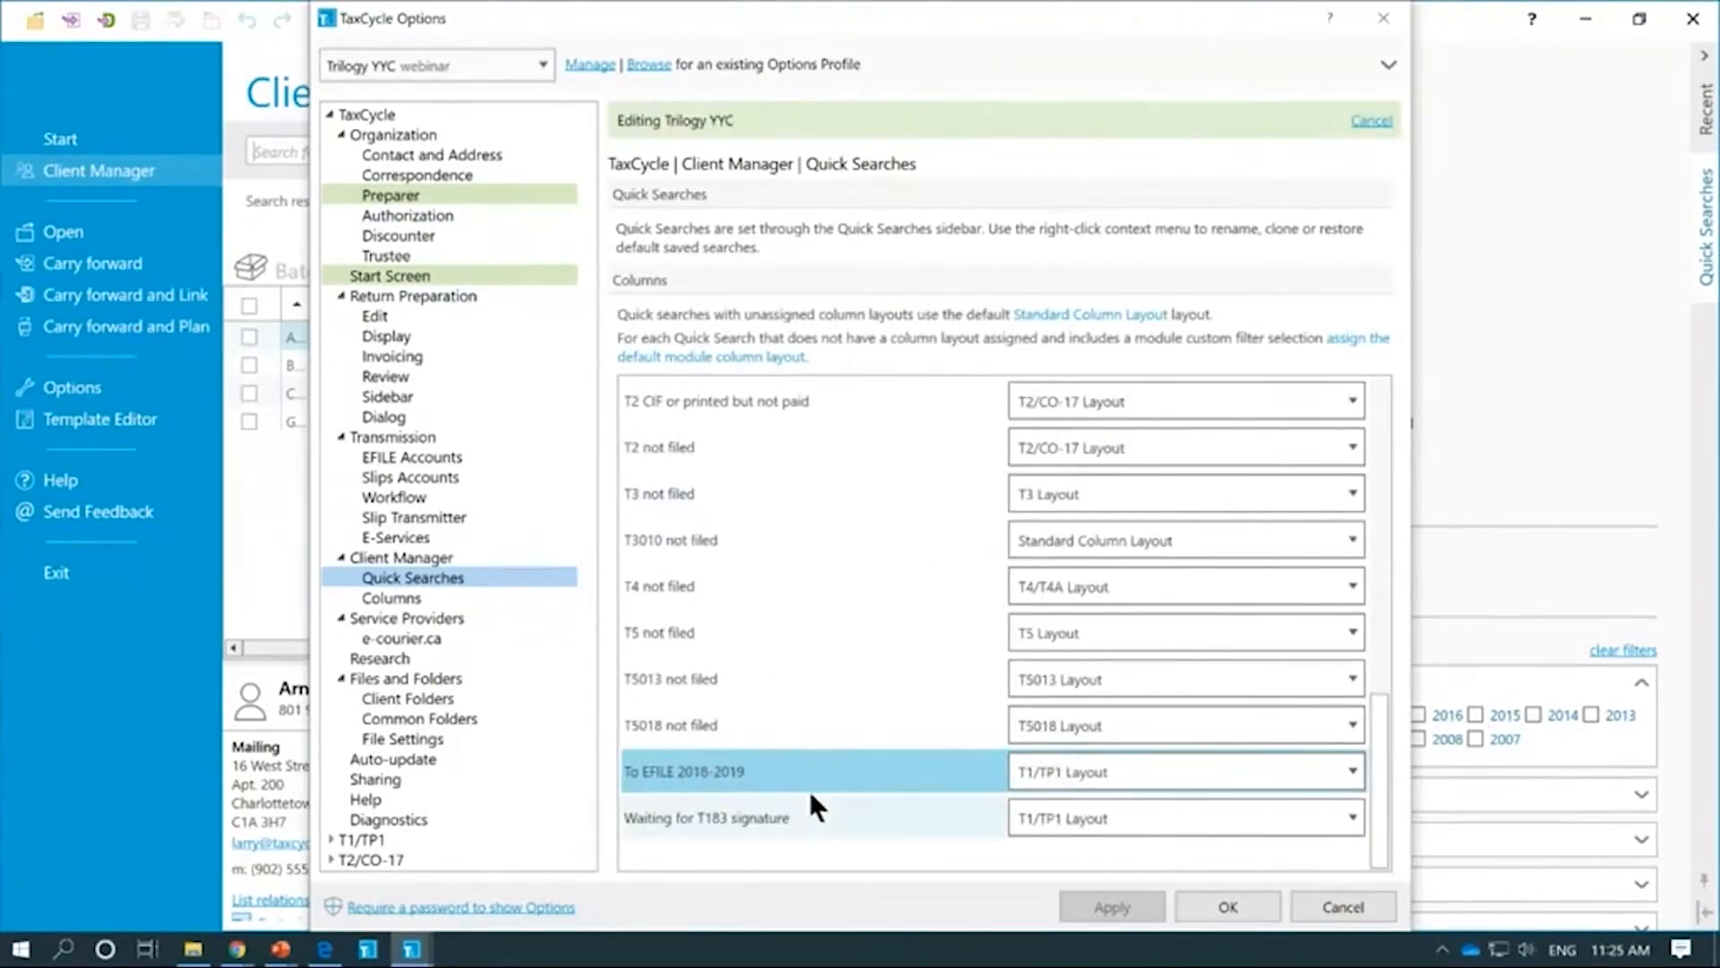
Step: Review the column layouts assigned to the quick searches, including Invoiced but not paid yet
scroll(812, 766, up, 3)
scroll(810, 760, up, 1)
scroll(734, 820, down, 4)
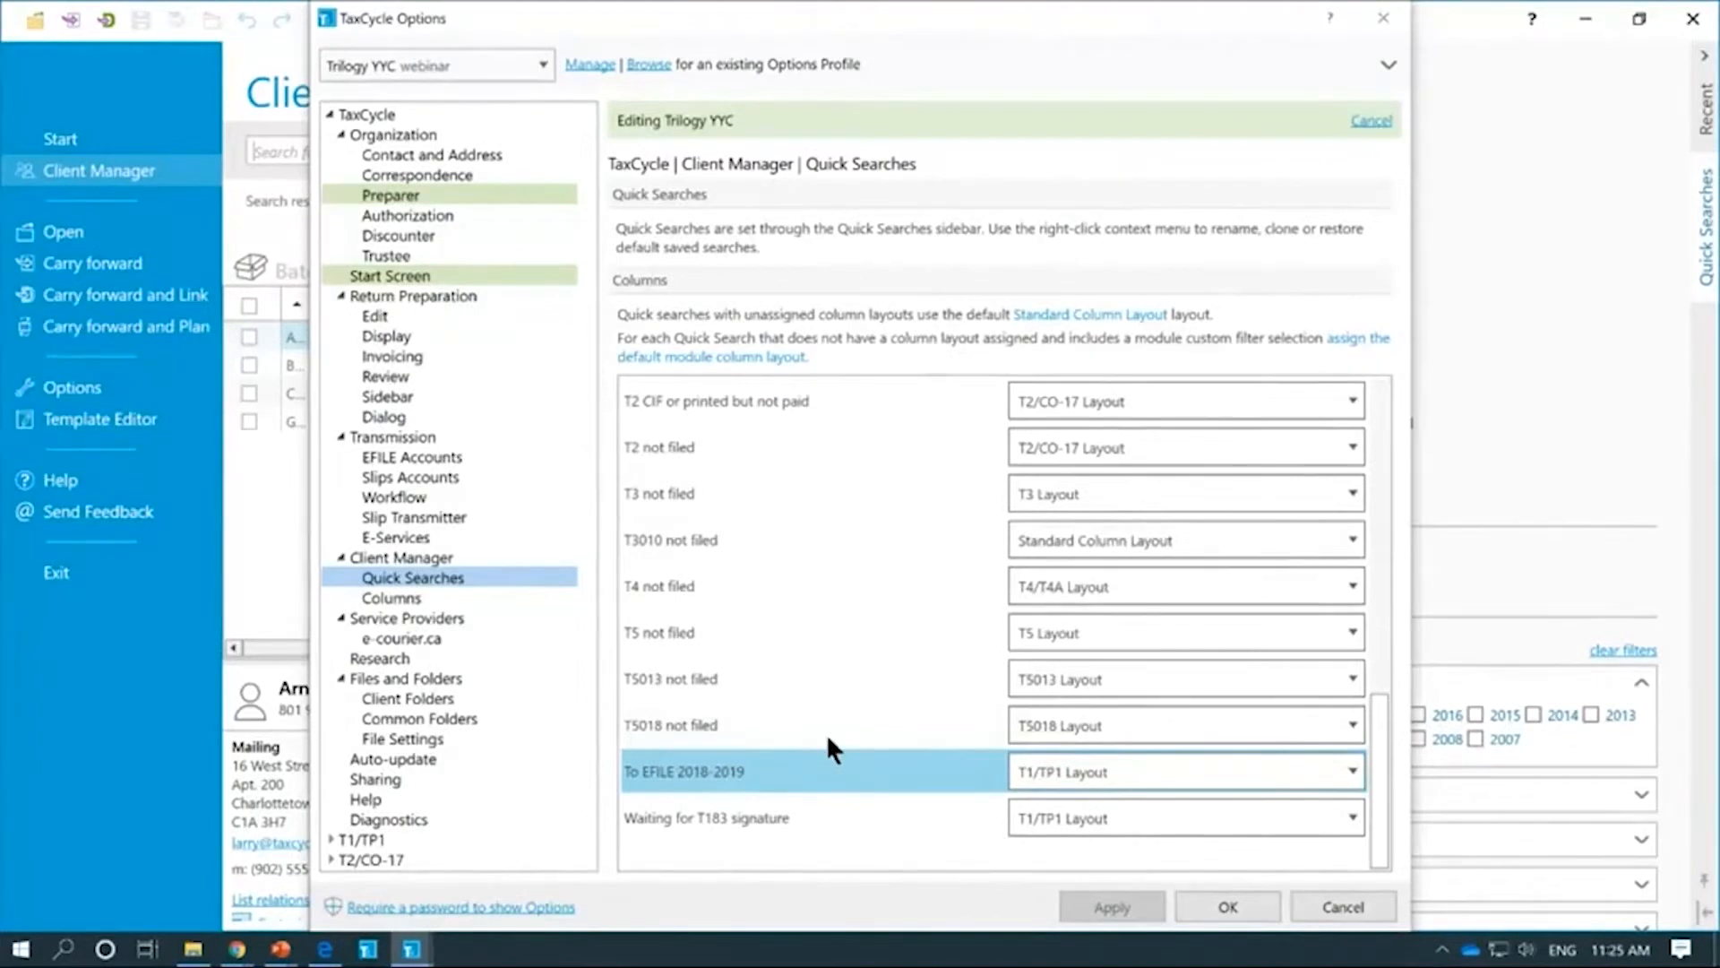
scroll(826, 730, up, 3)
scroll(826, 716, up, 1)
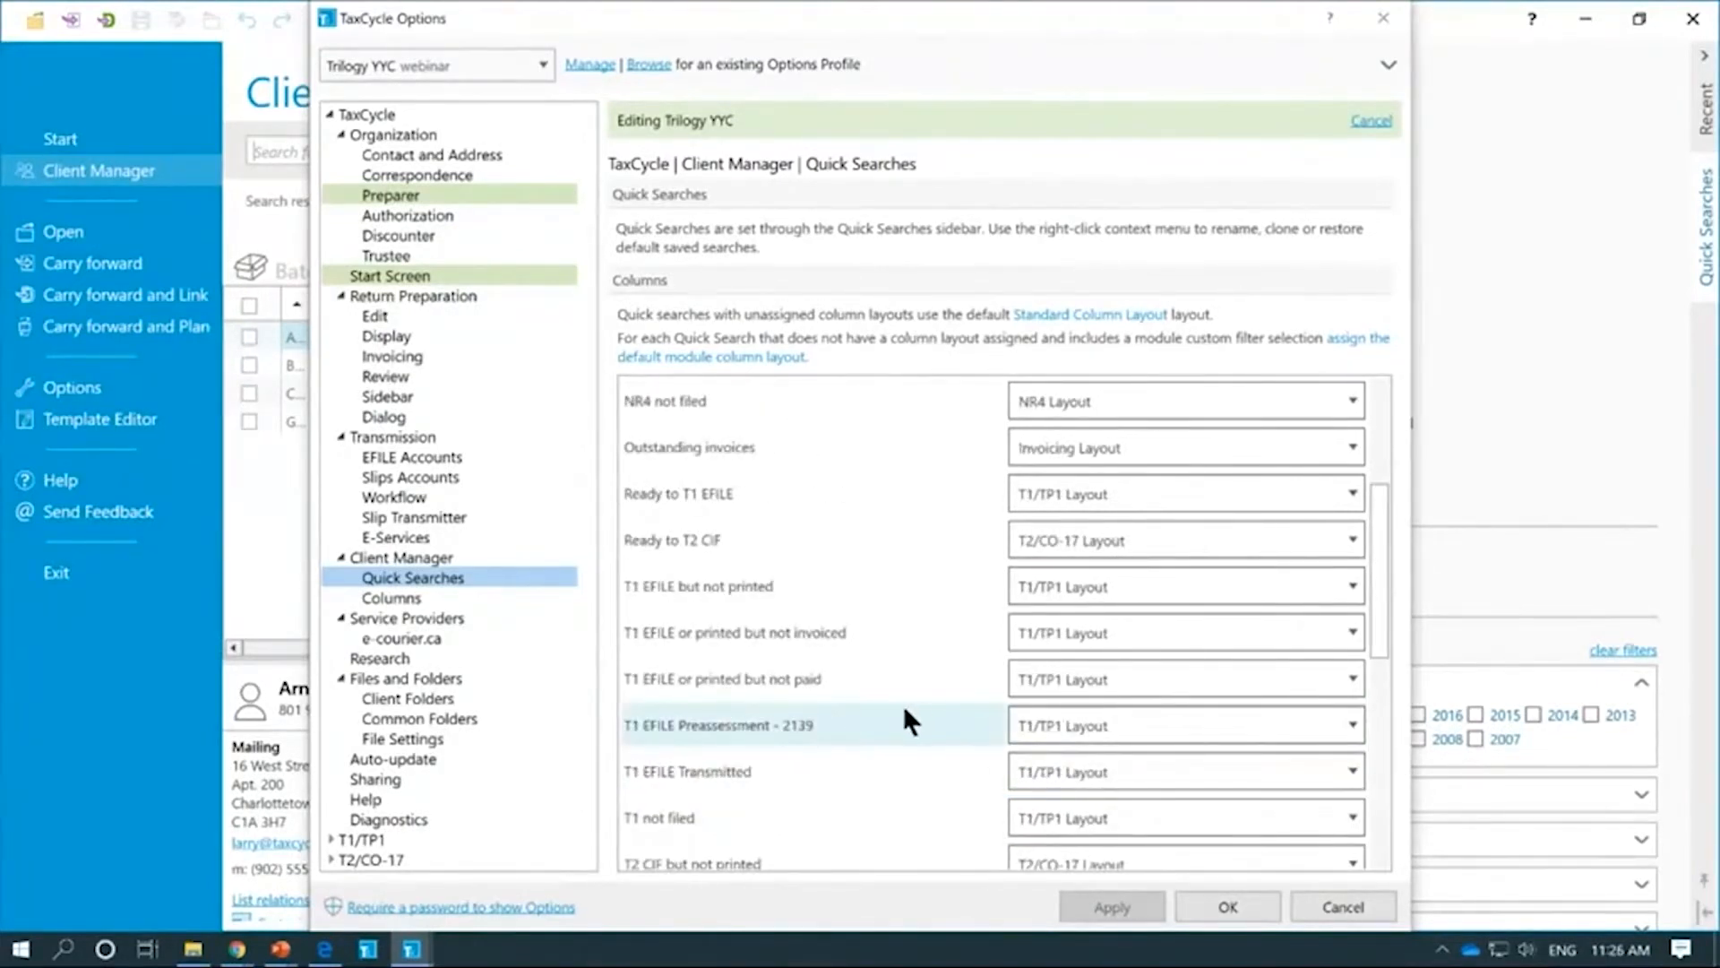
scroll(901, 704, up, 2)
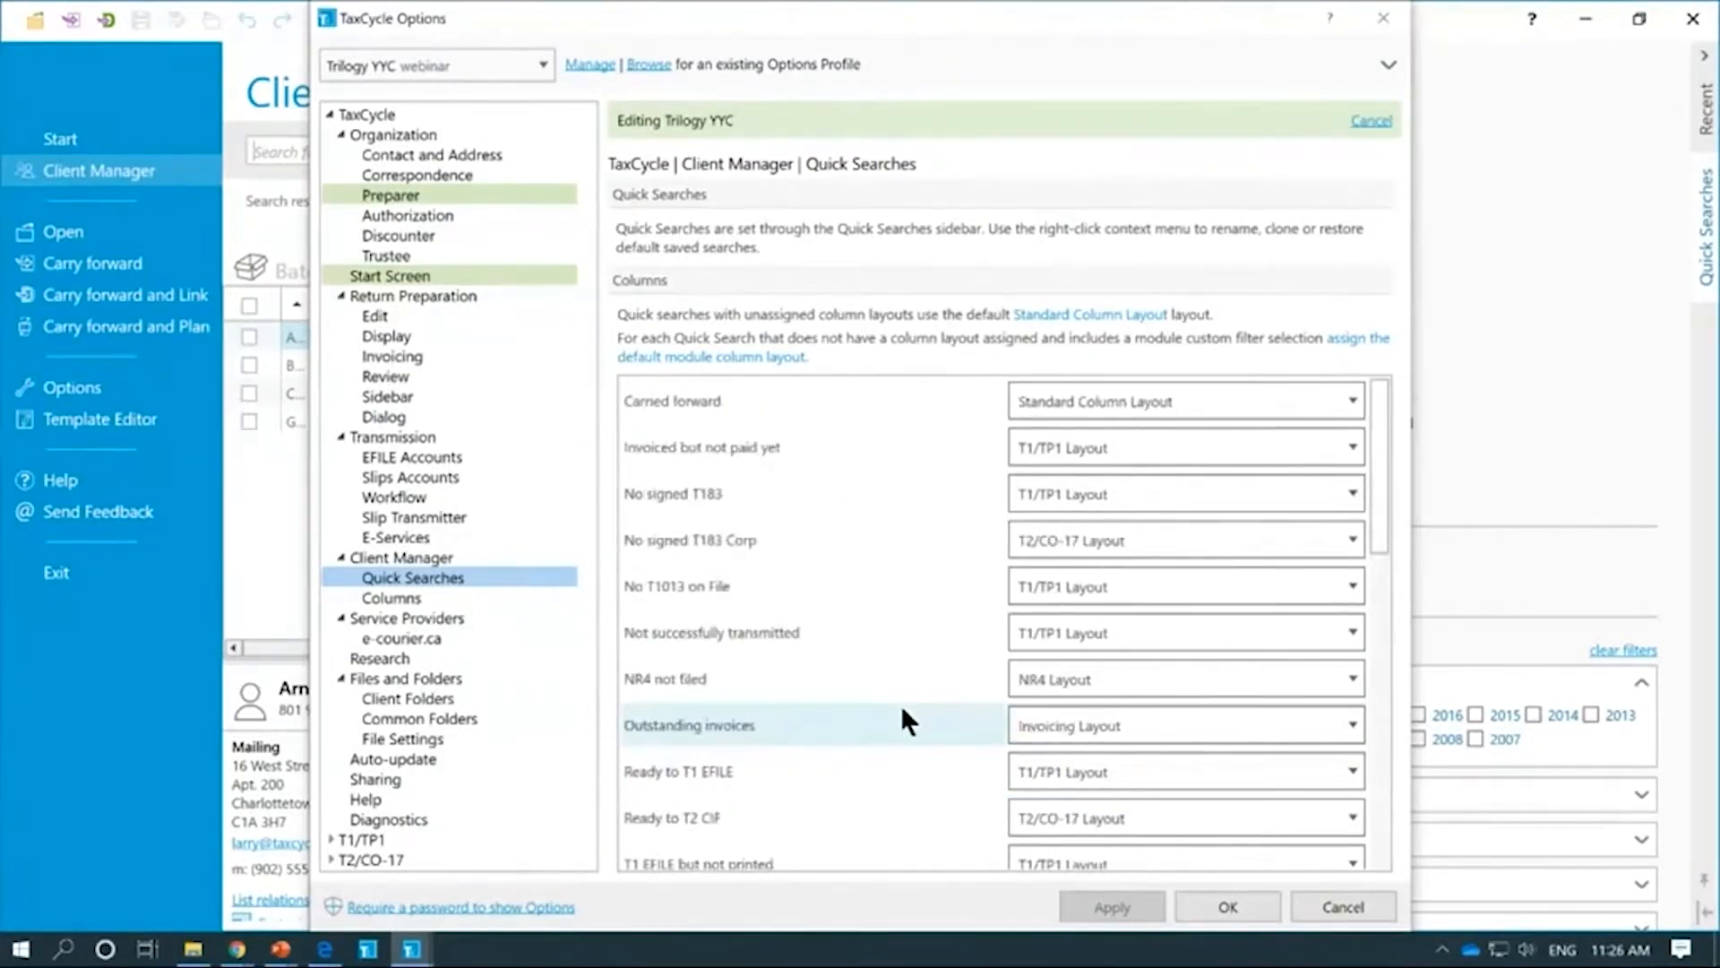
click(639, 439)
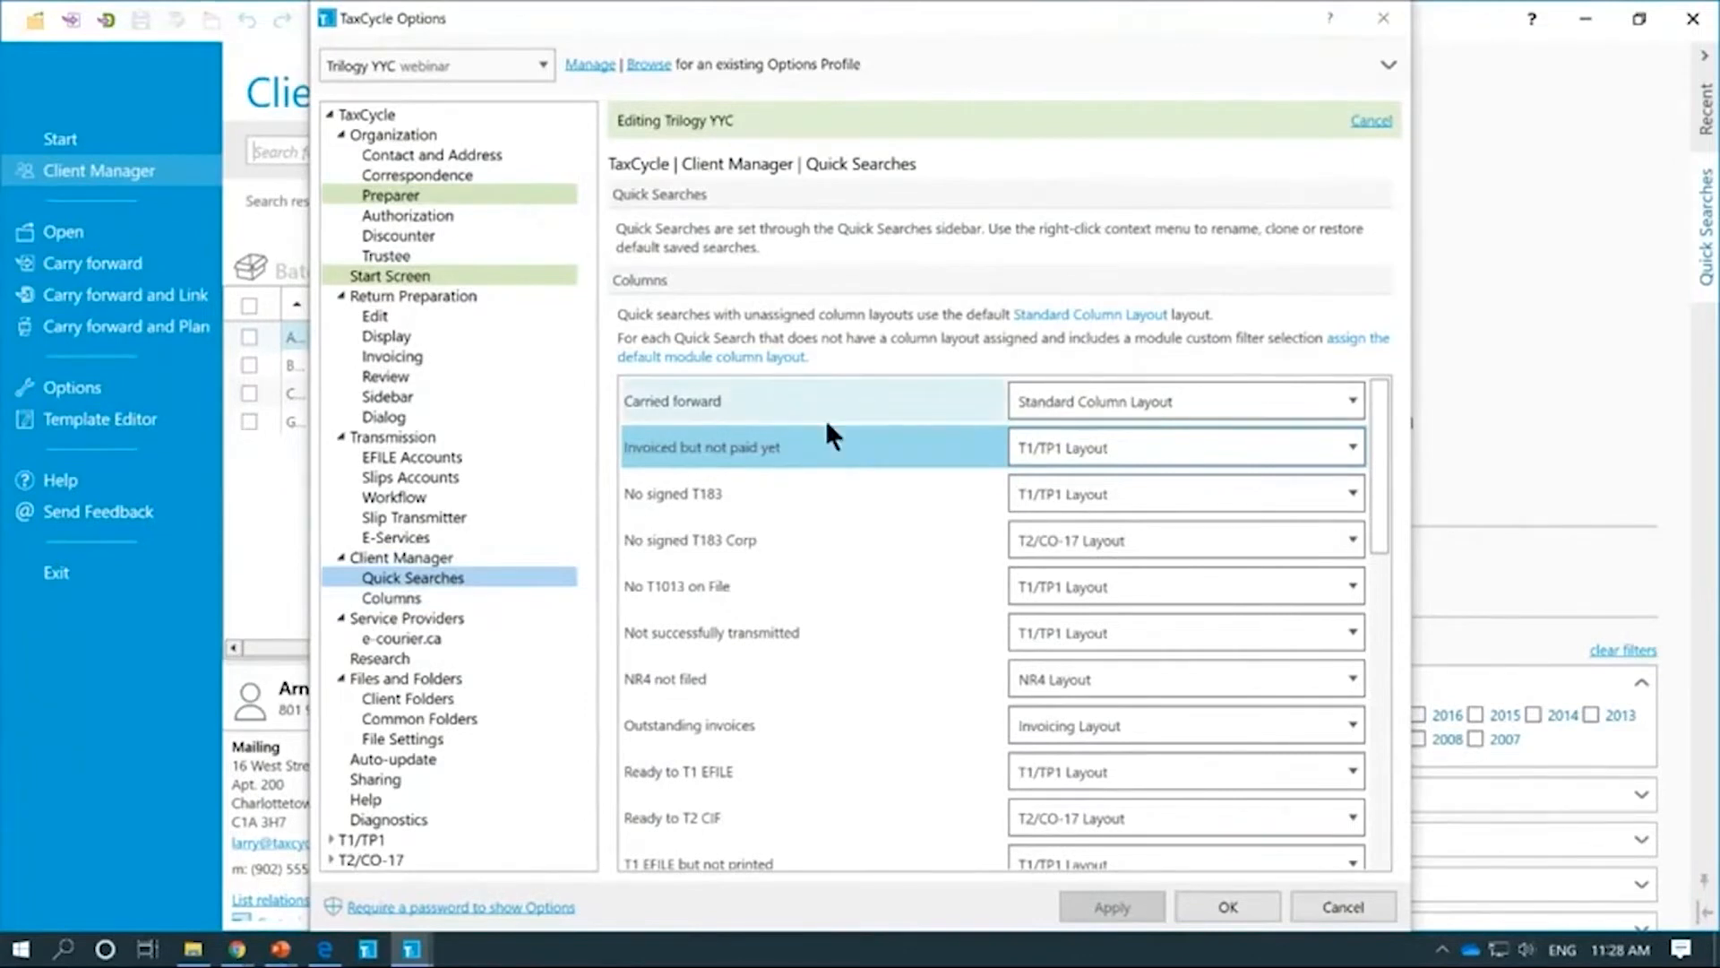
scroll(855, 587, down, 2)
scroll(852, 582, down, 1)
scroll(854, 574, up, 3)
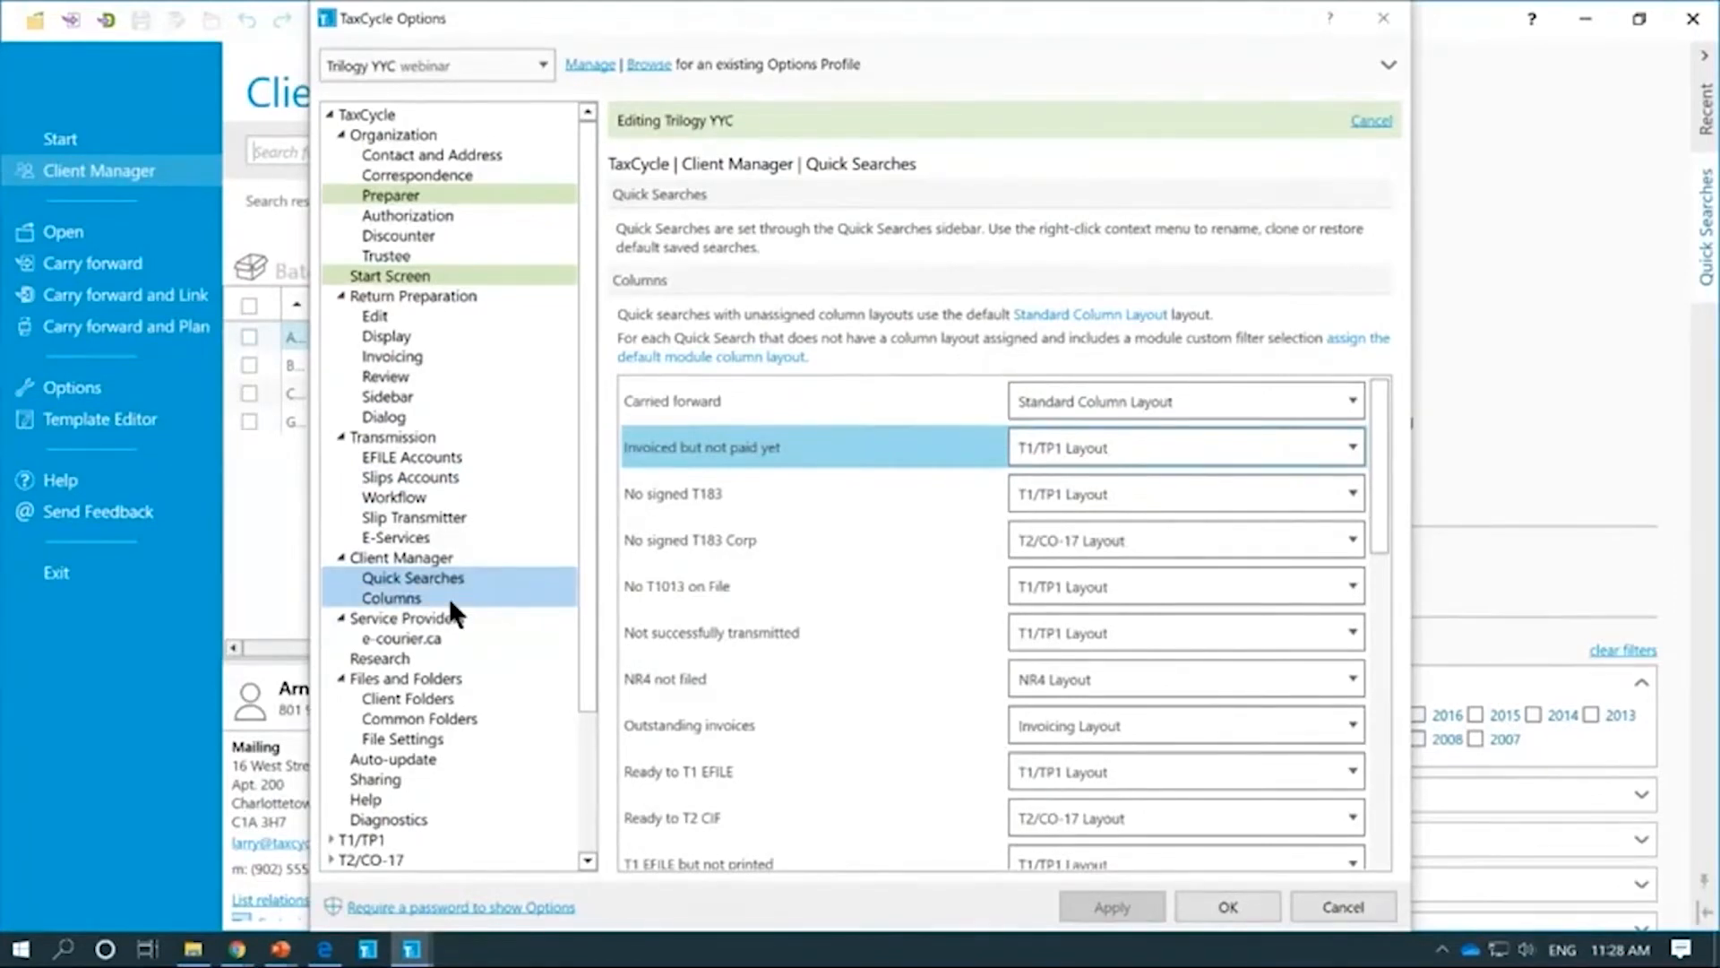
Step: Show the Client Manager Columns options and enlarge the options window to fit the full layout and column lists
click(395, 598)
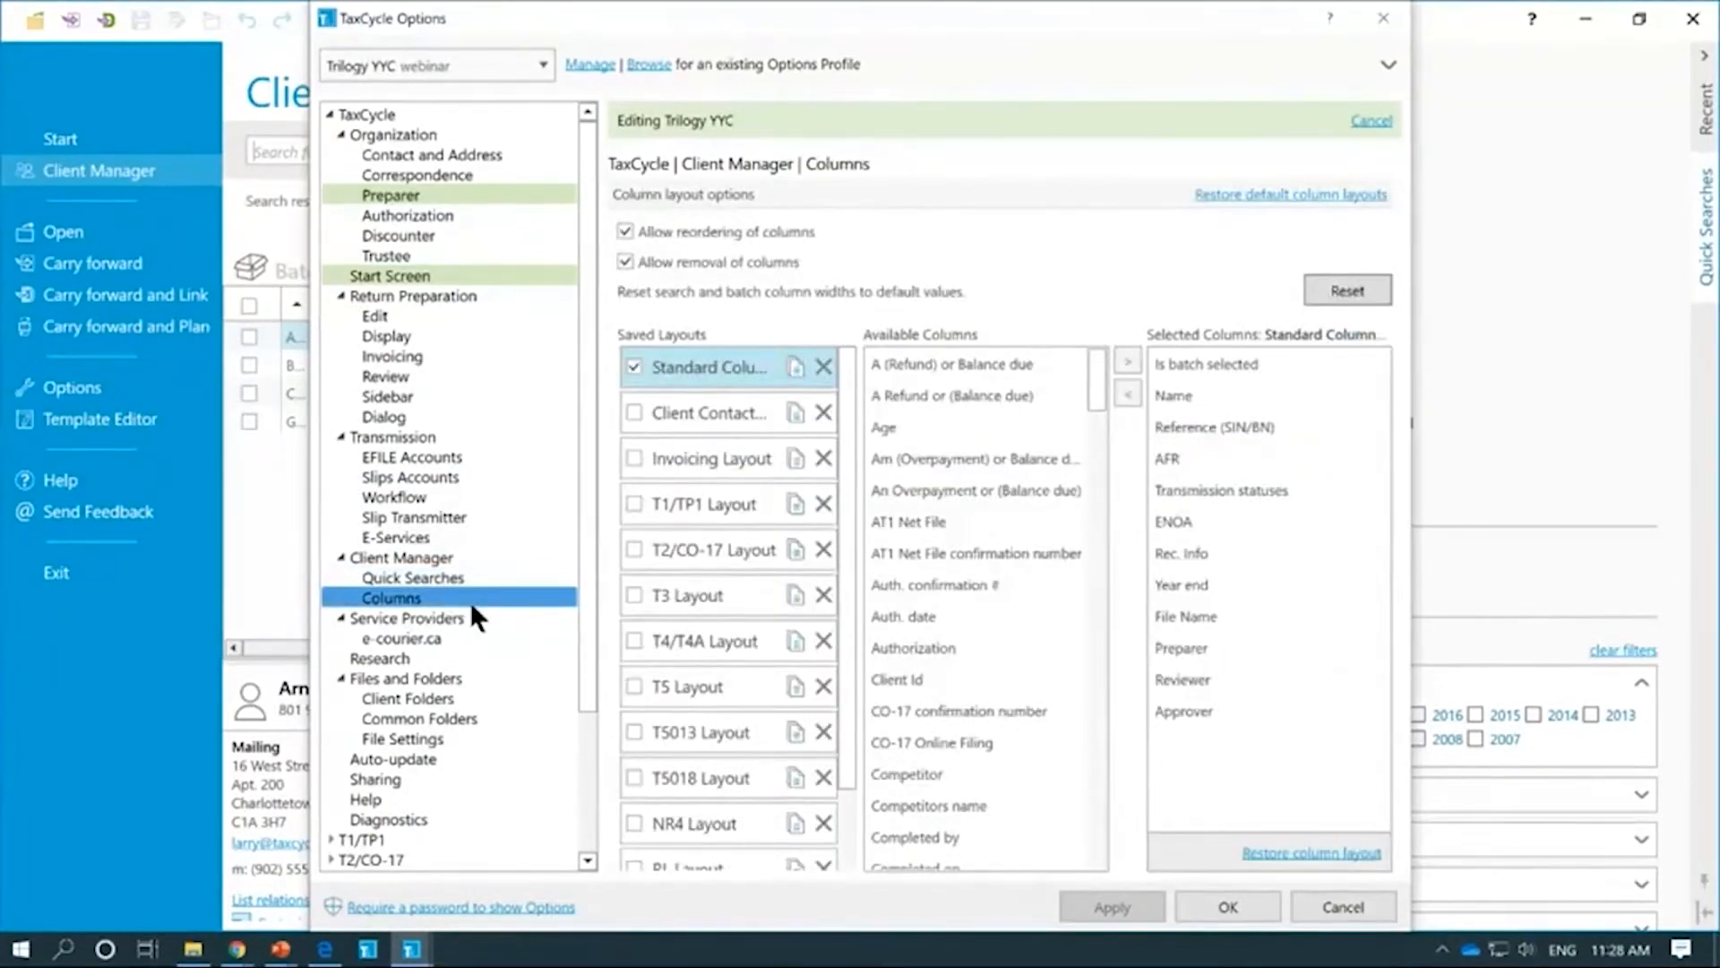
drag(966, 30, 705, 39)
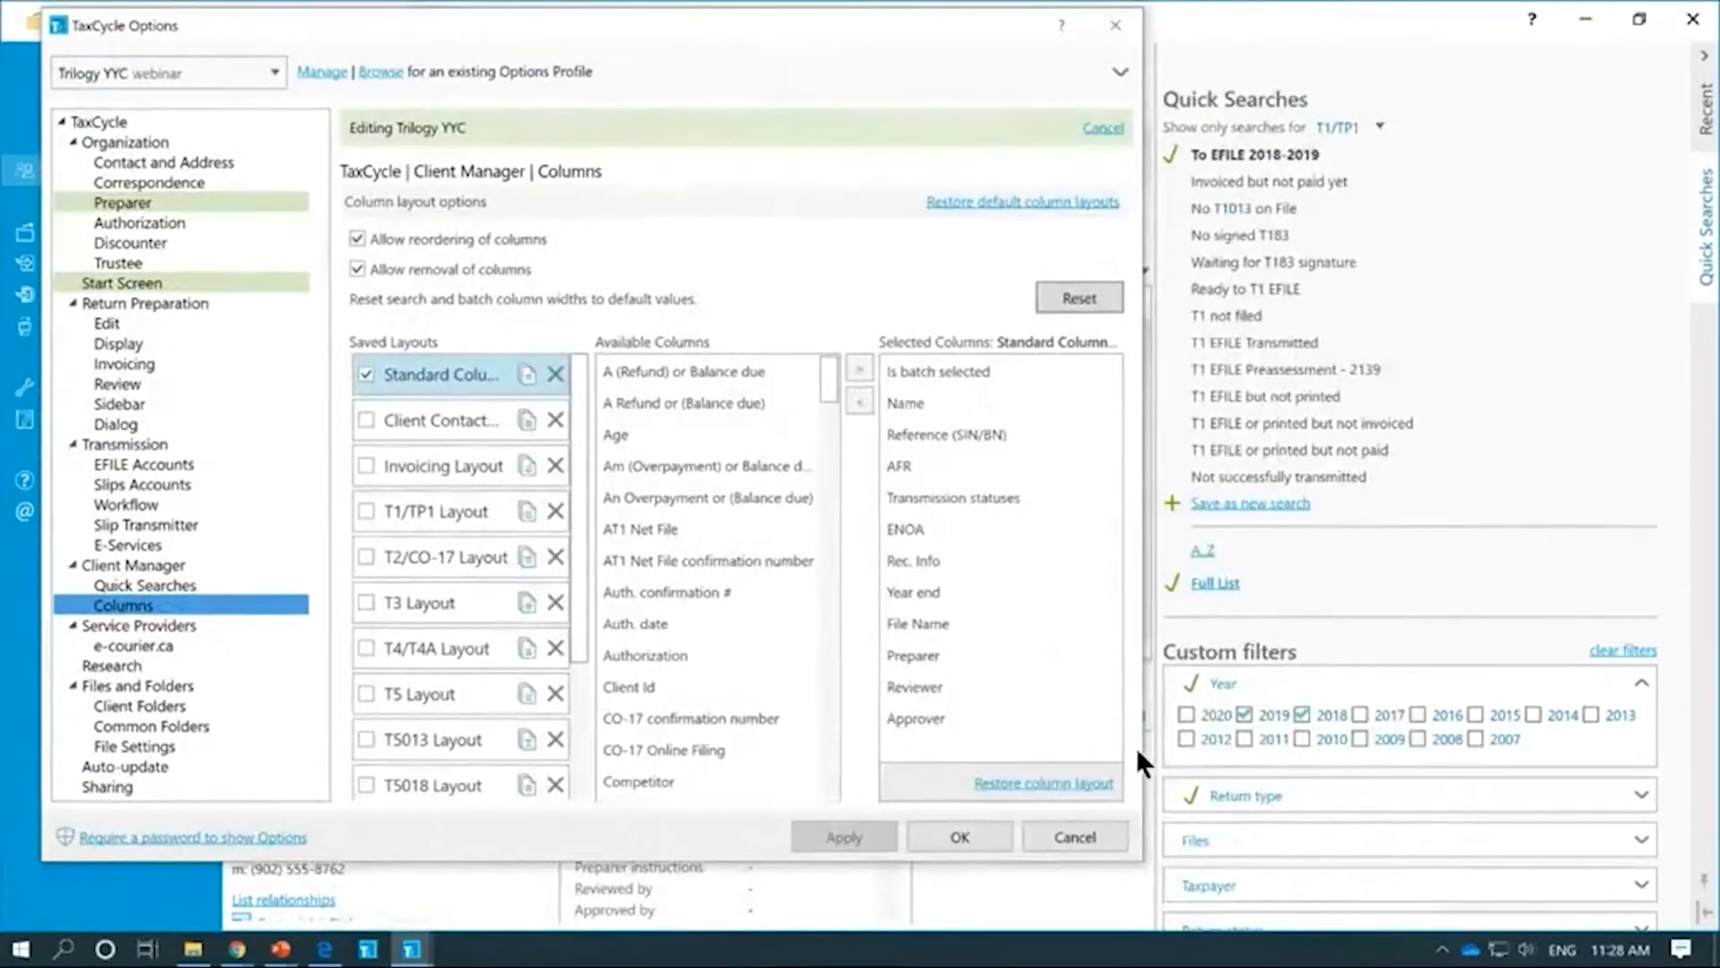
drag(1152, 746, 1657, 752)
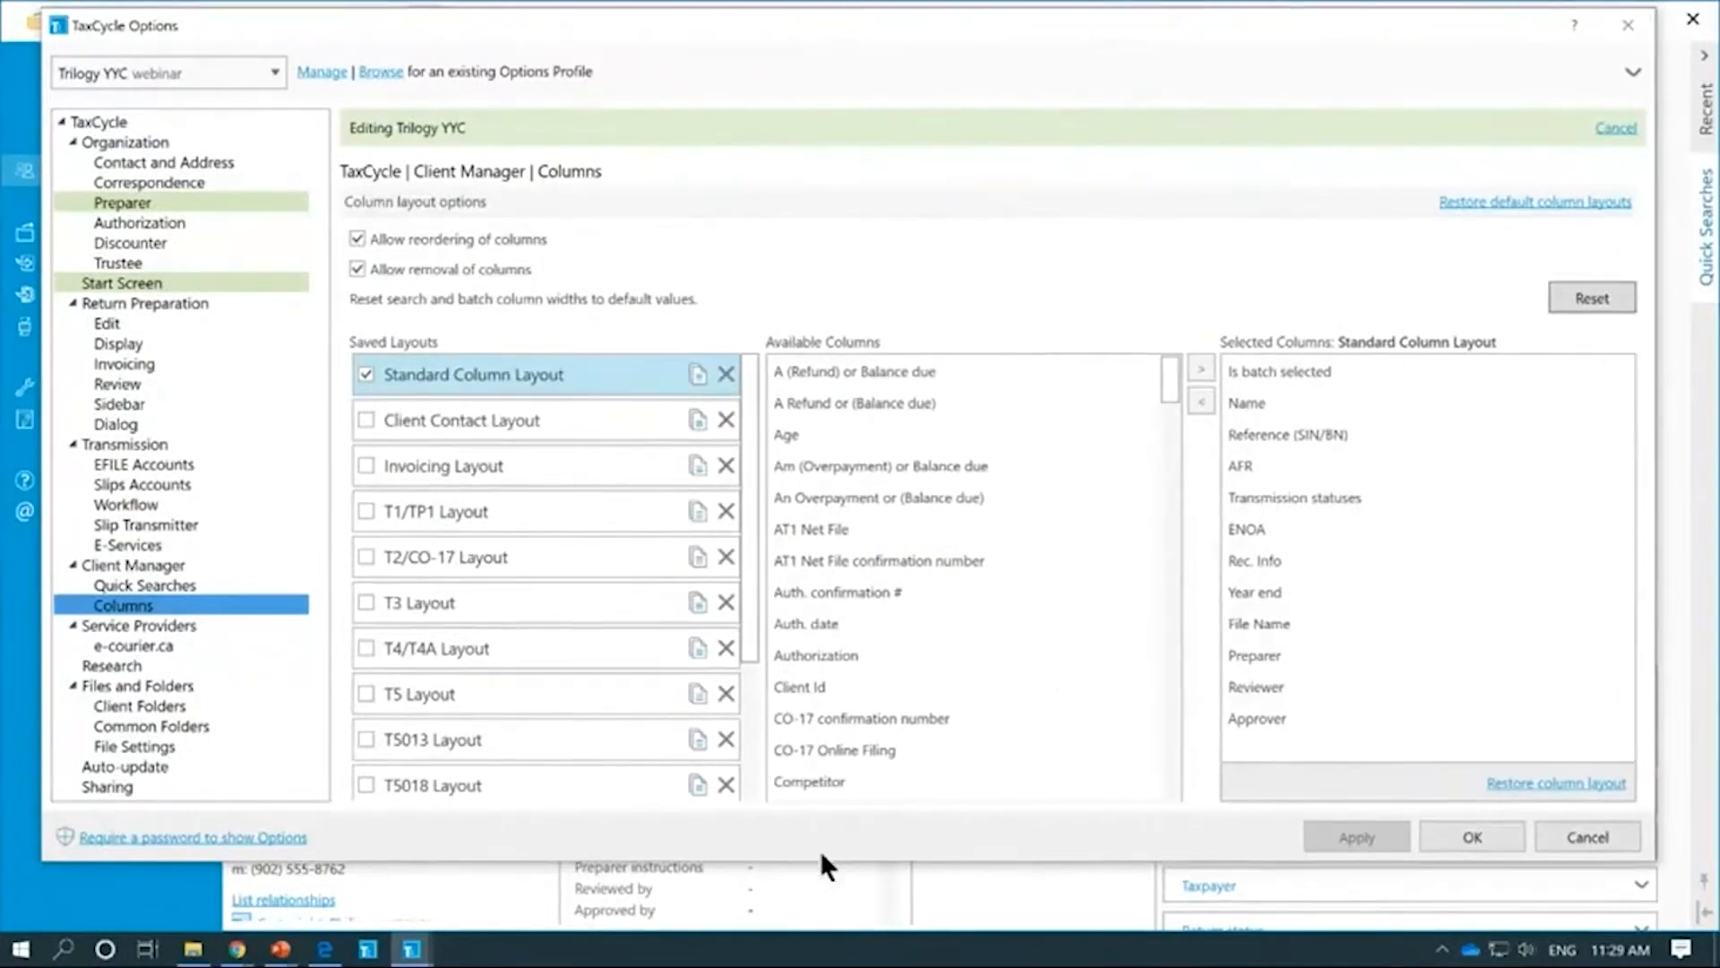
drag(809, 863, 798, 923)
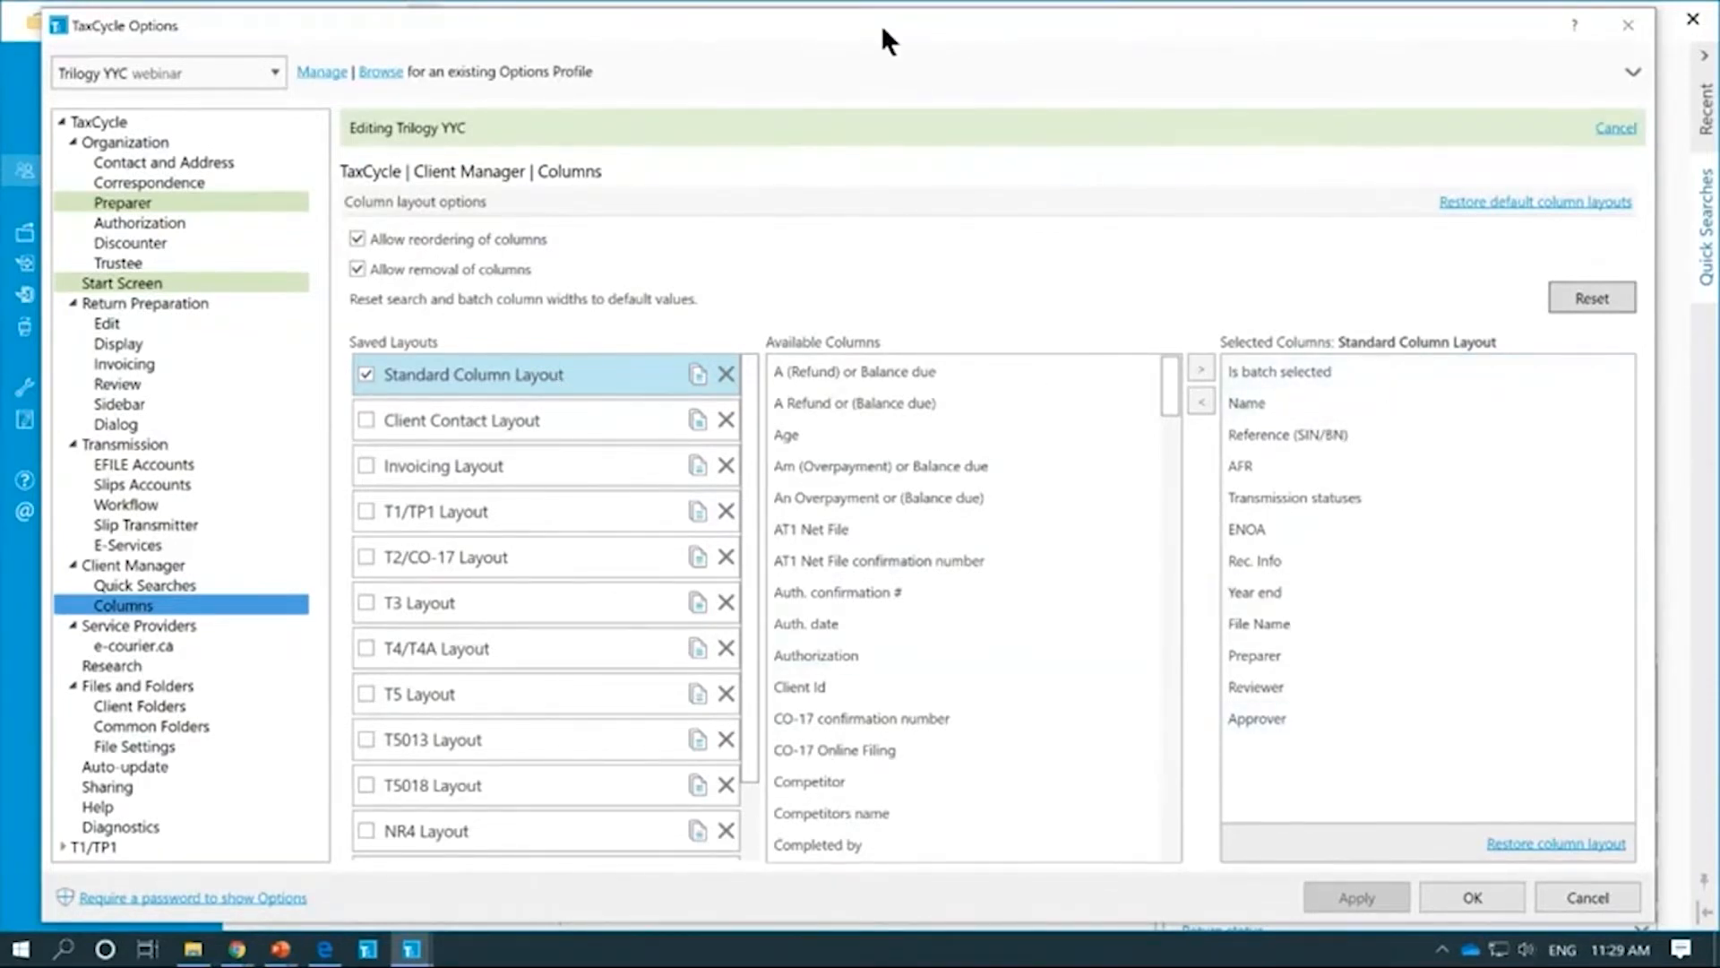
drag(879, 24, 904, 416)
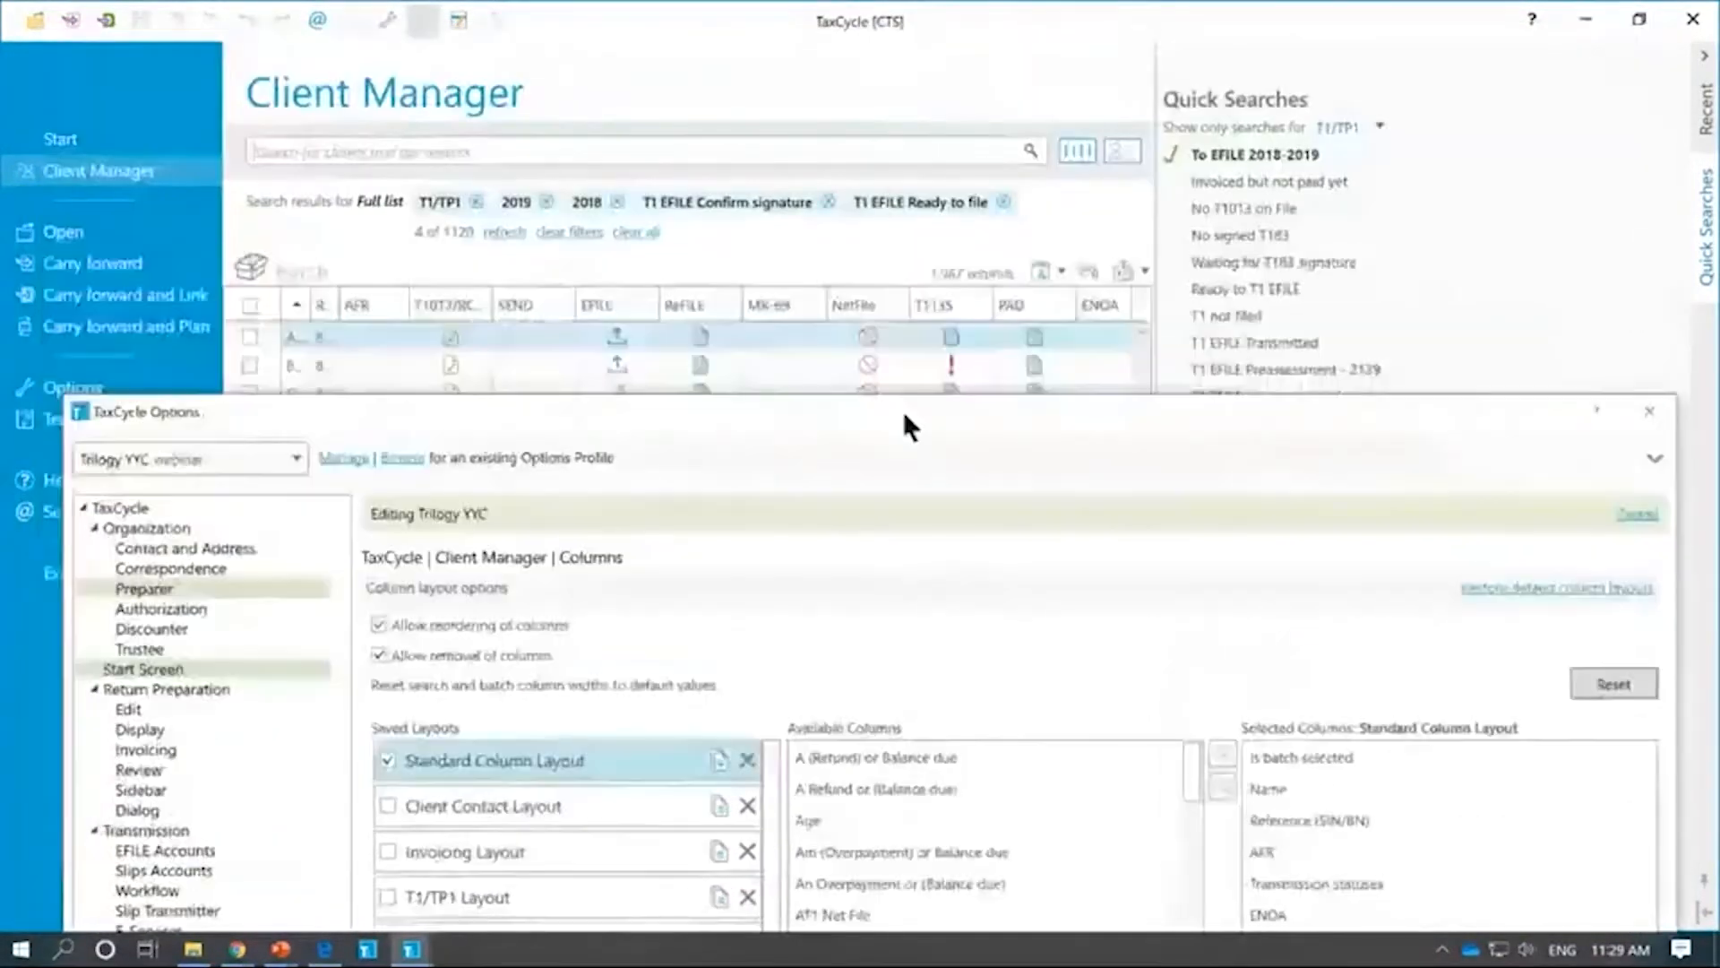
drag(686, 414, 675, 18)
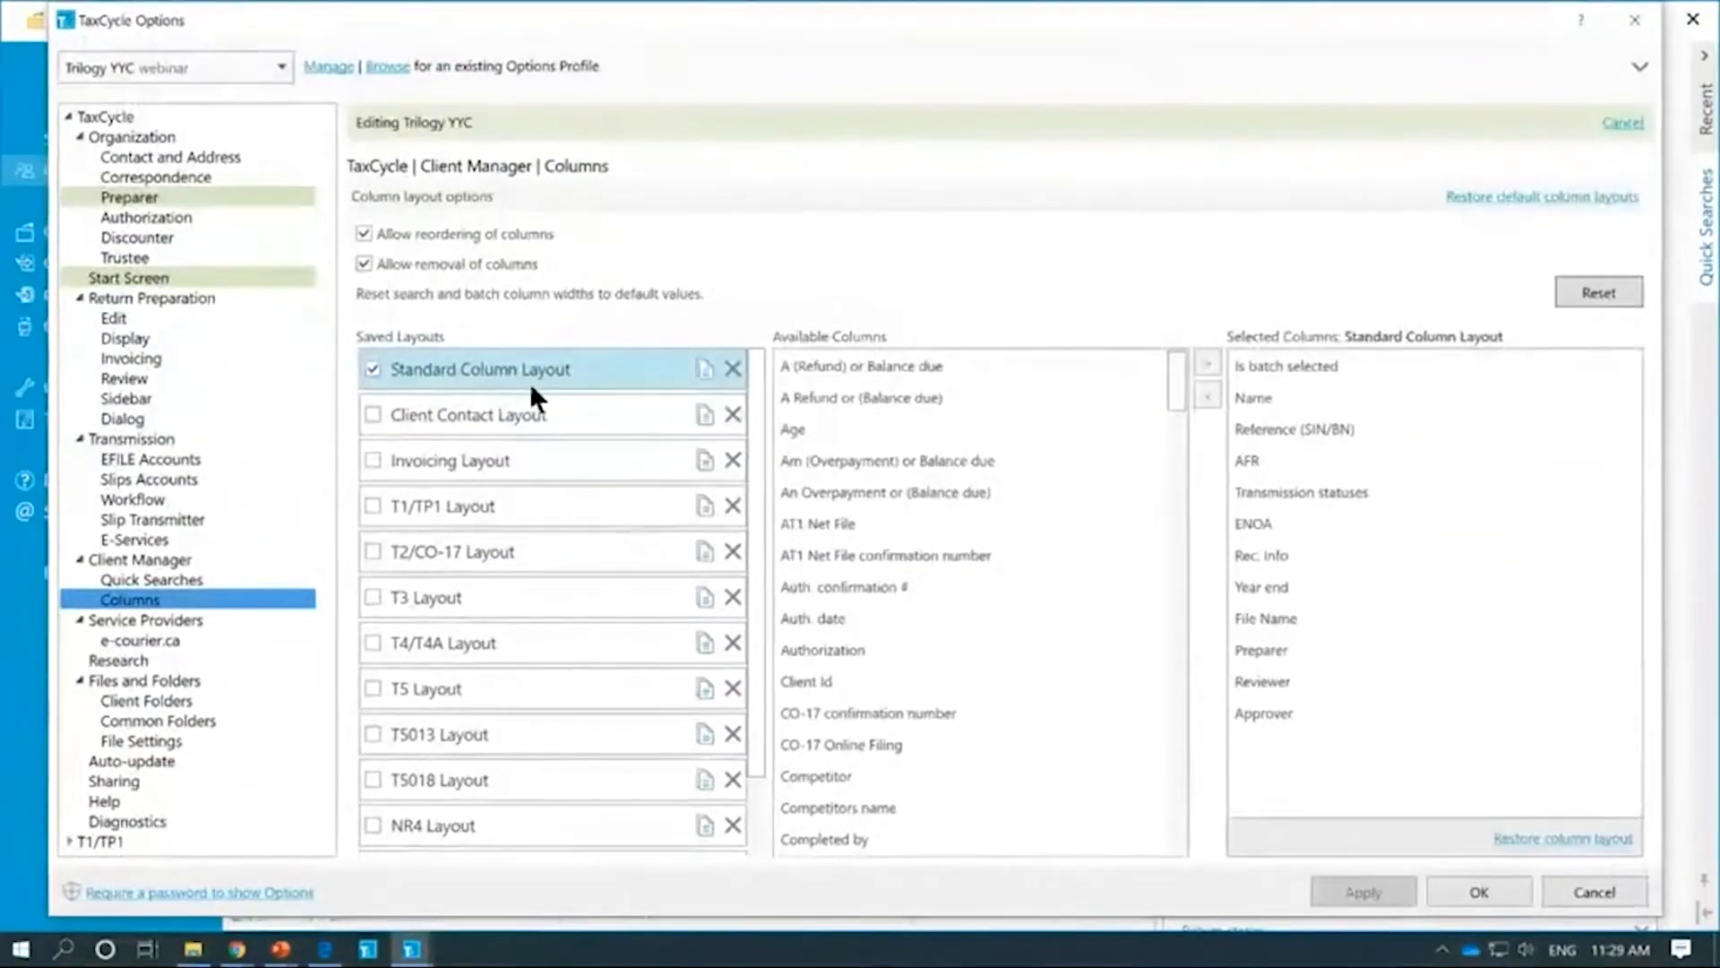
Step: Examine the selected columns of the Standard, Client Contact, Invoicing and T1/TP1 layouts, along with the available columns
click(615, 413)
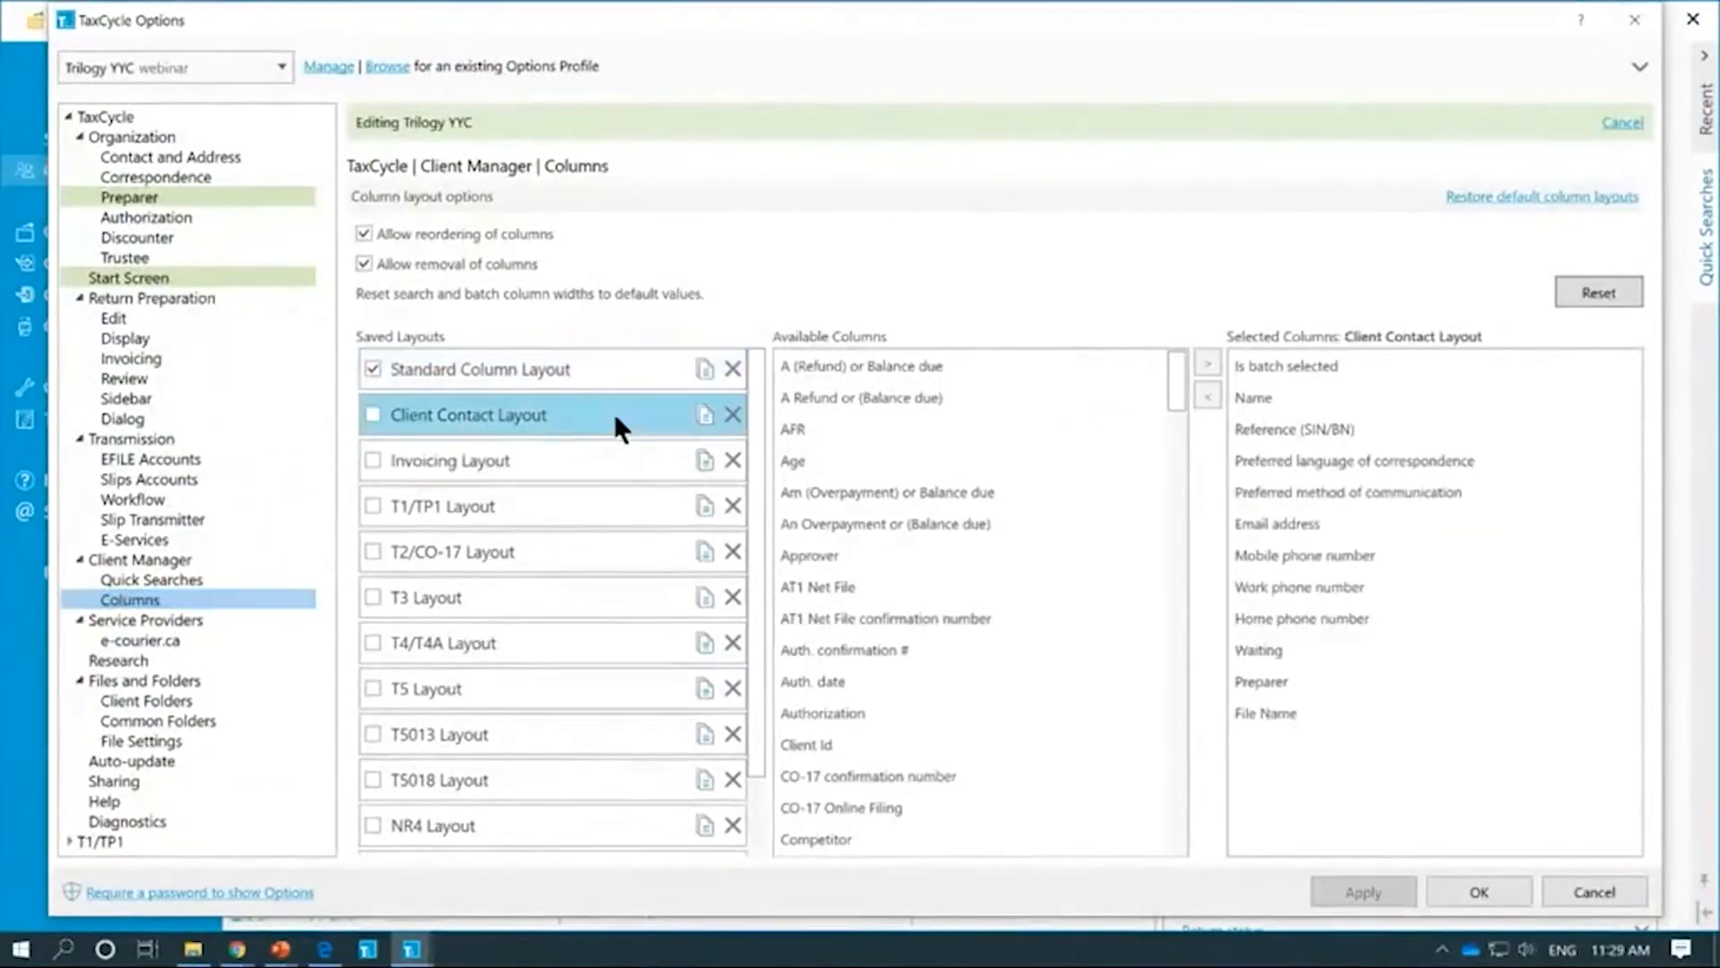
click(595, 464)
click(582, 513)
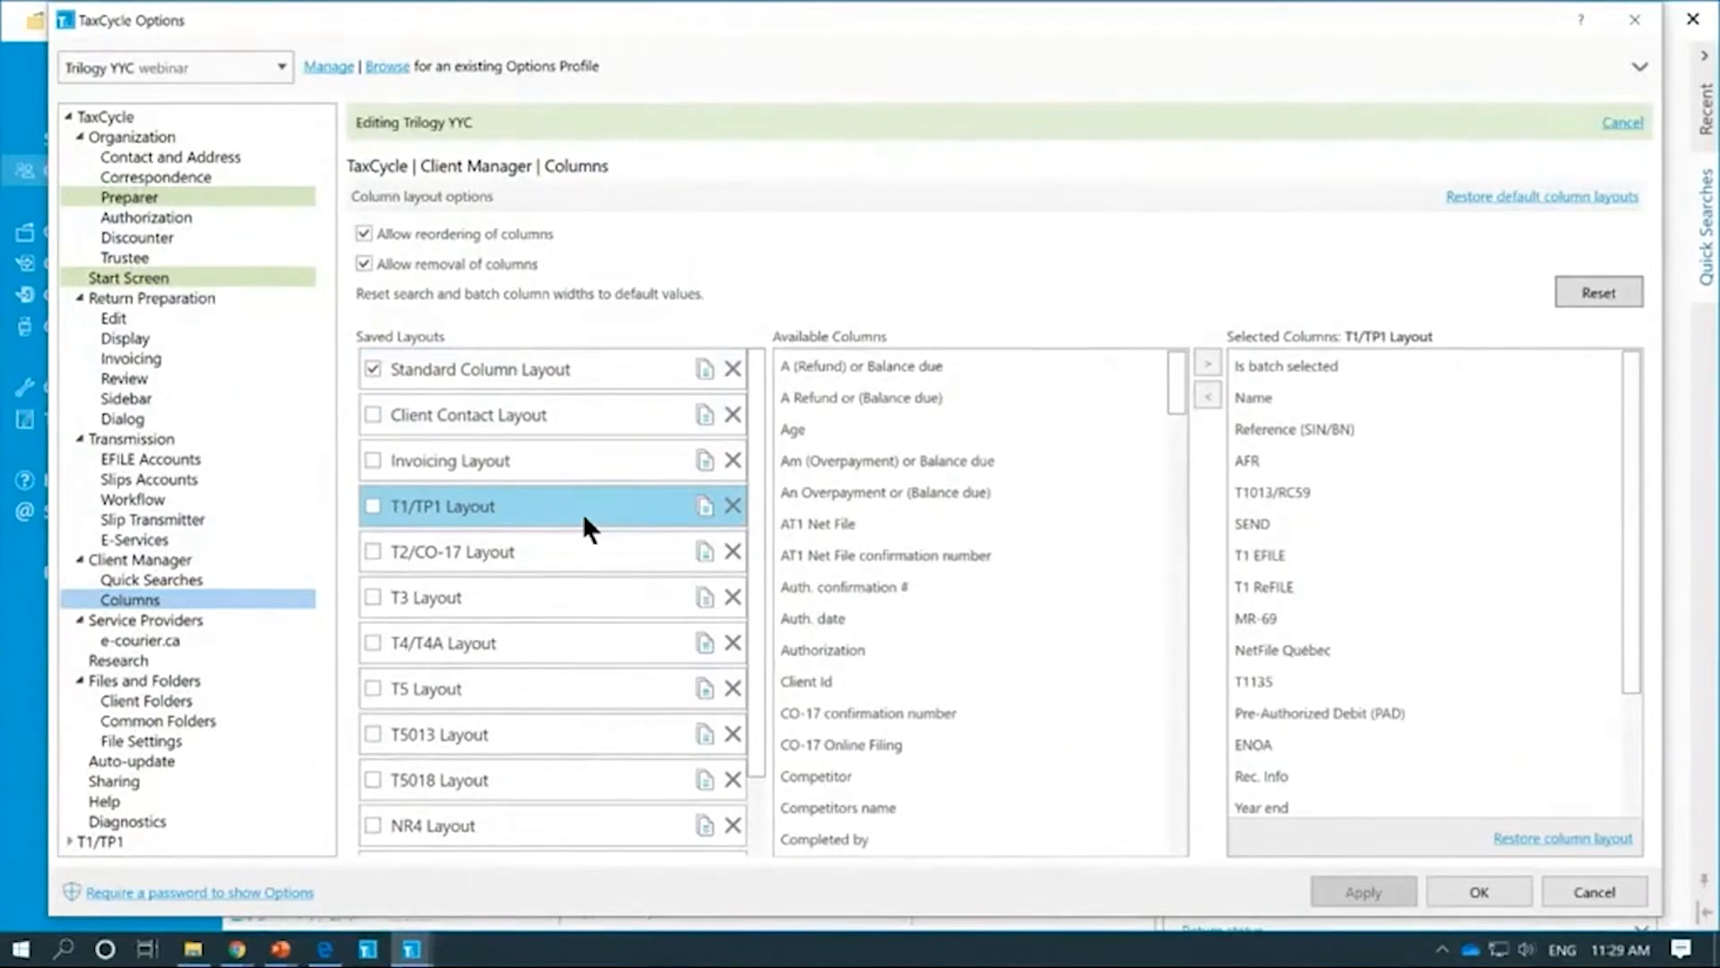
click(583, 381)
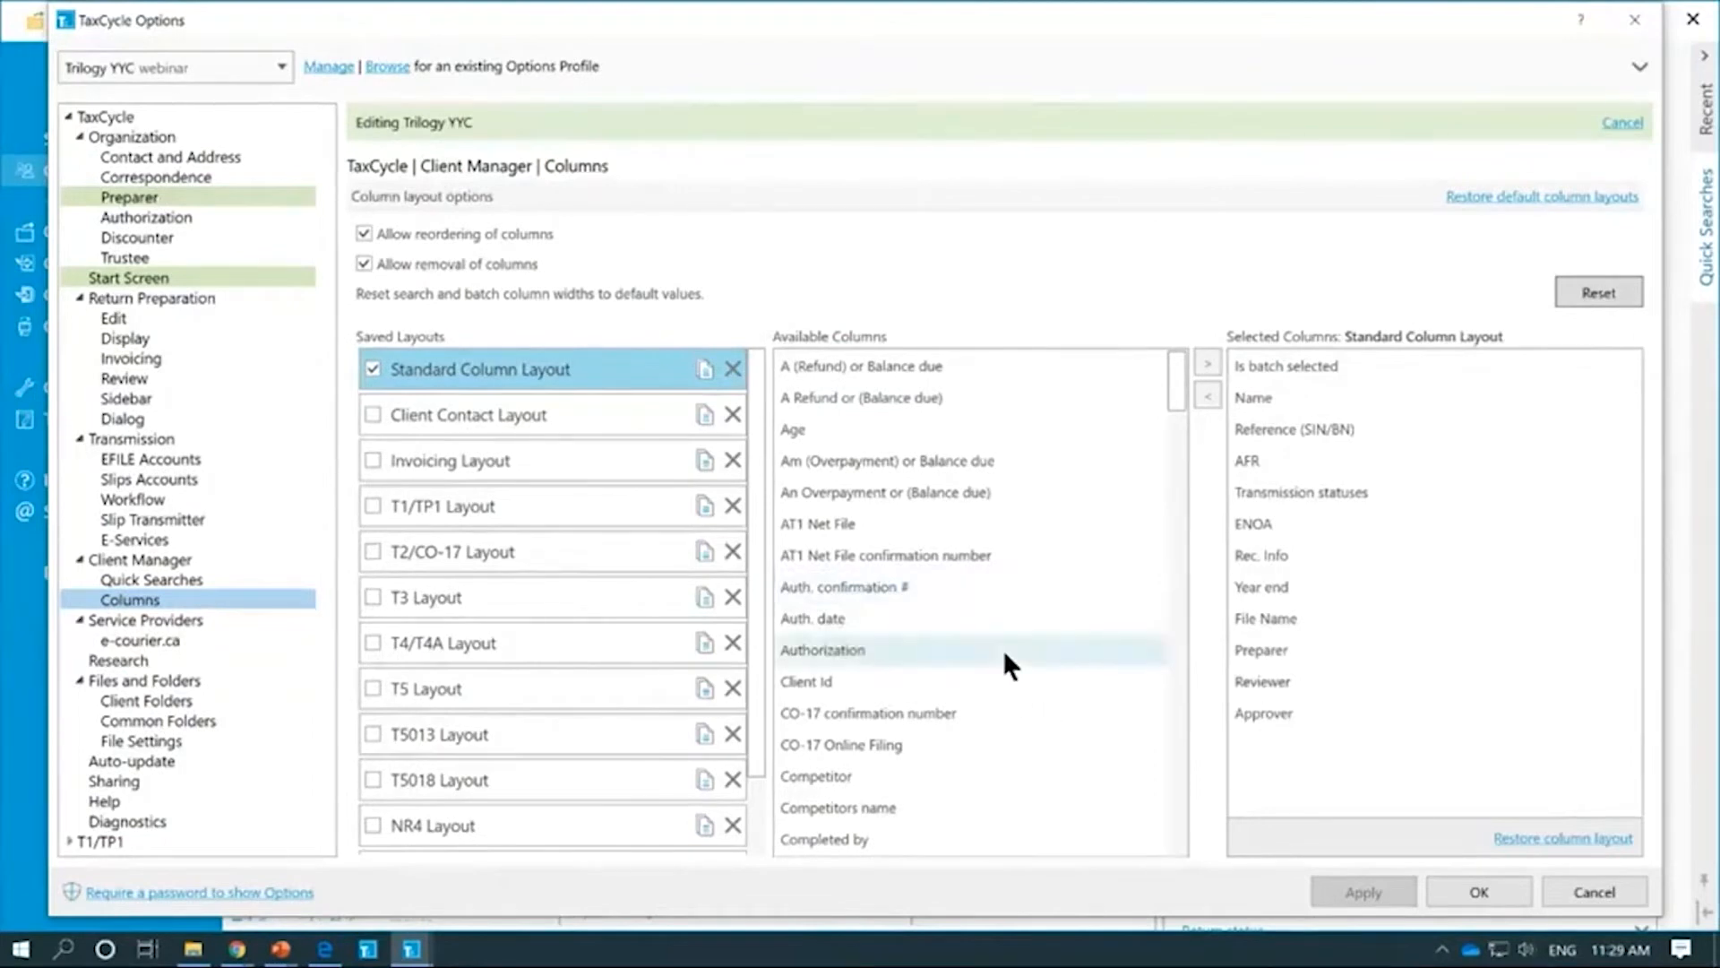
scroll(1002, 649, down, 1)
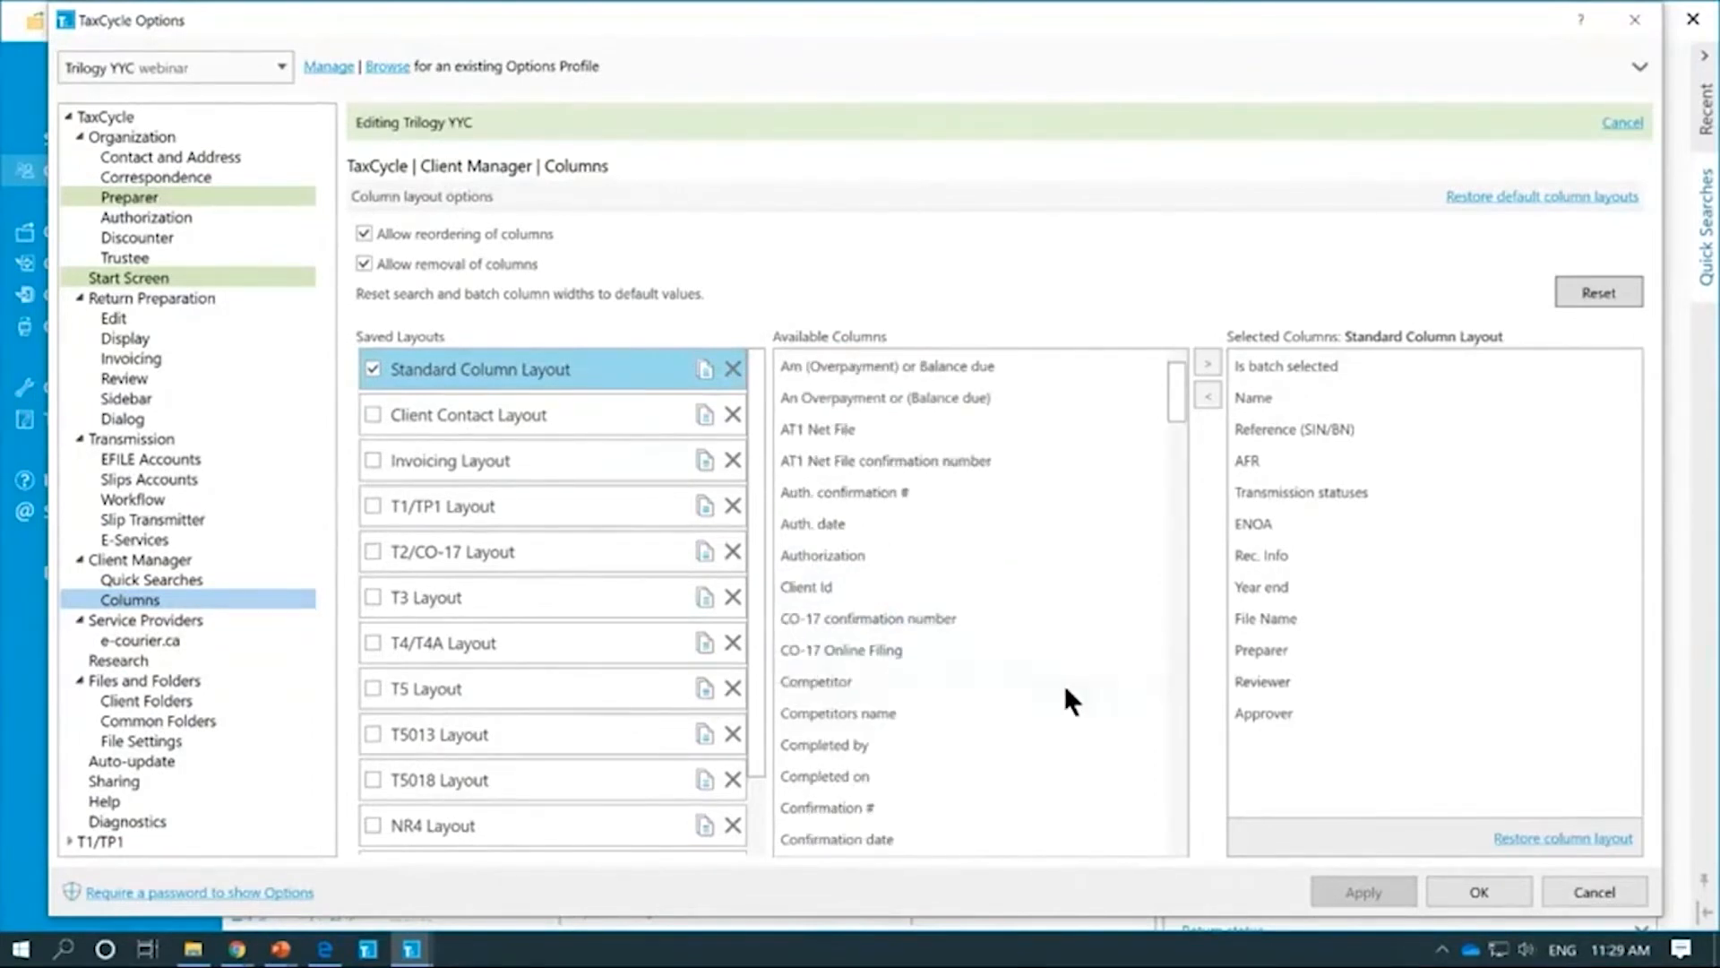
click(1362, 499)
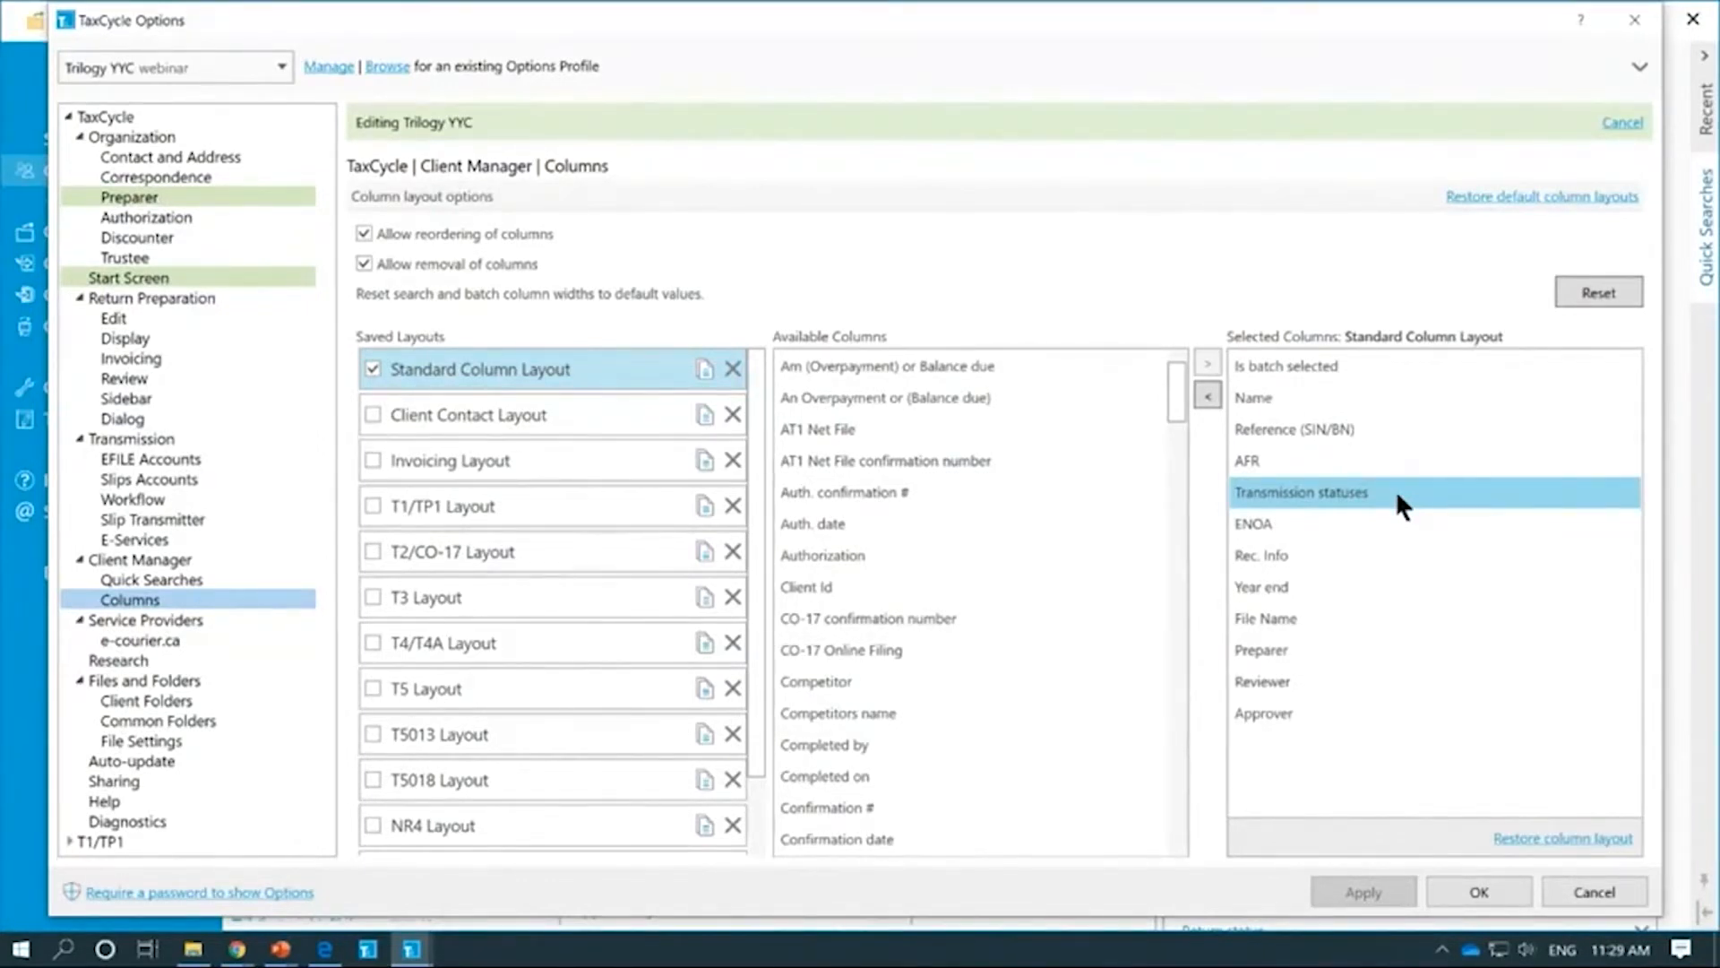
key(Up)
key(Down)
click(552, 514)
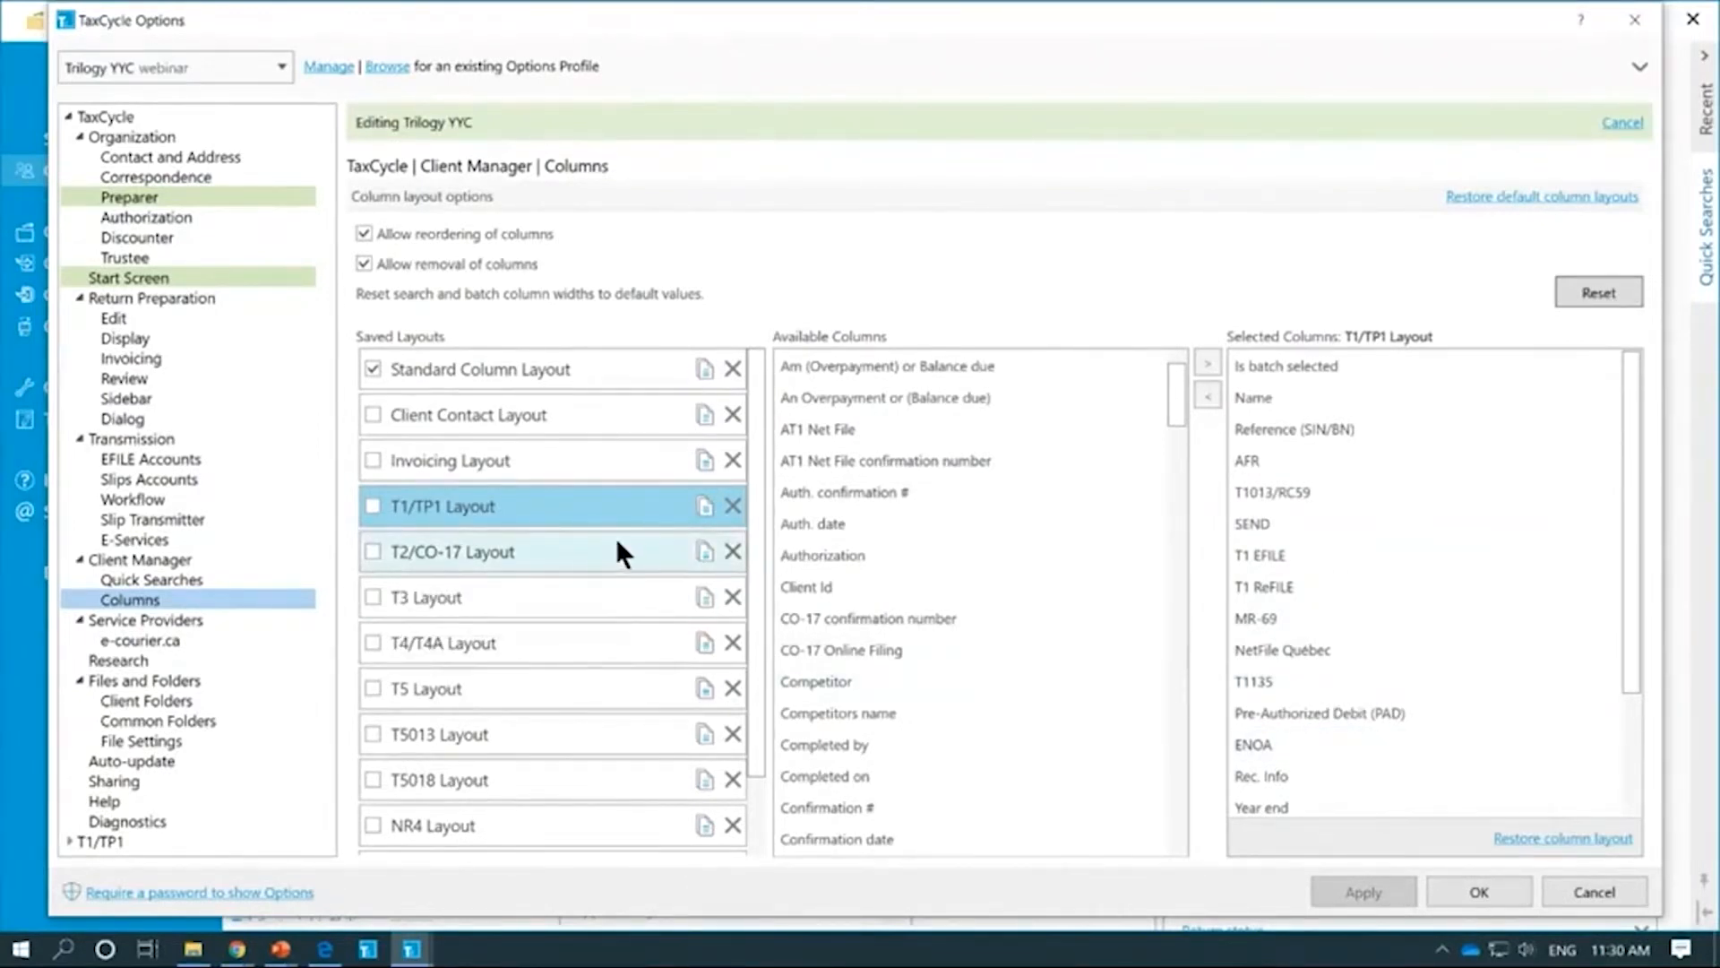
Step: Create a new column layout named "To EFILE 2018-2019"
scroll(618, 546, down, 1)
scroll(583, 462, up, 1)
scroll(600, 529, down, 1)
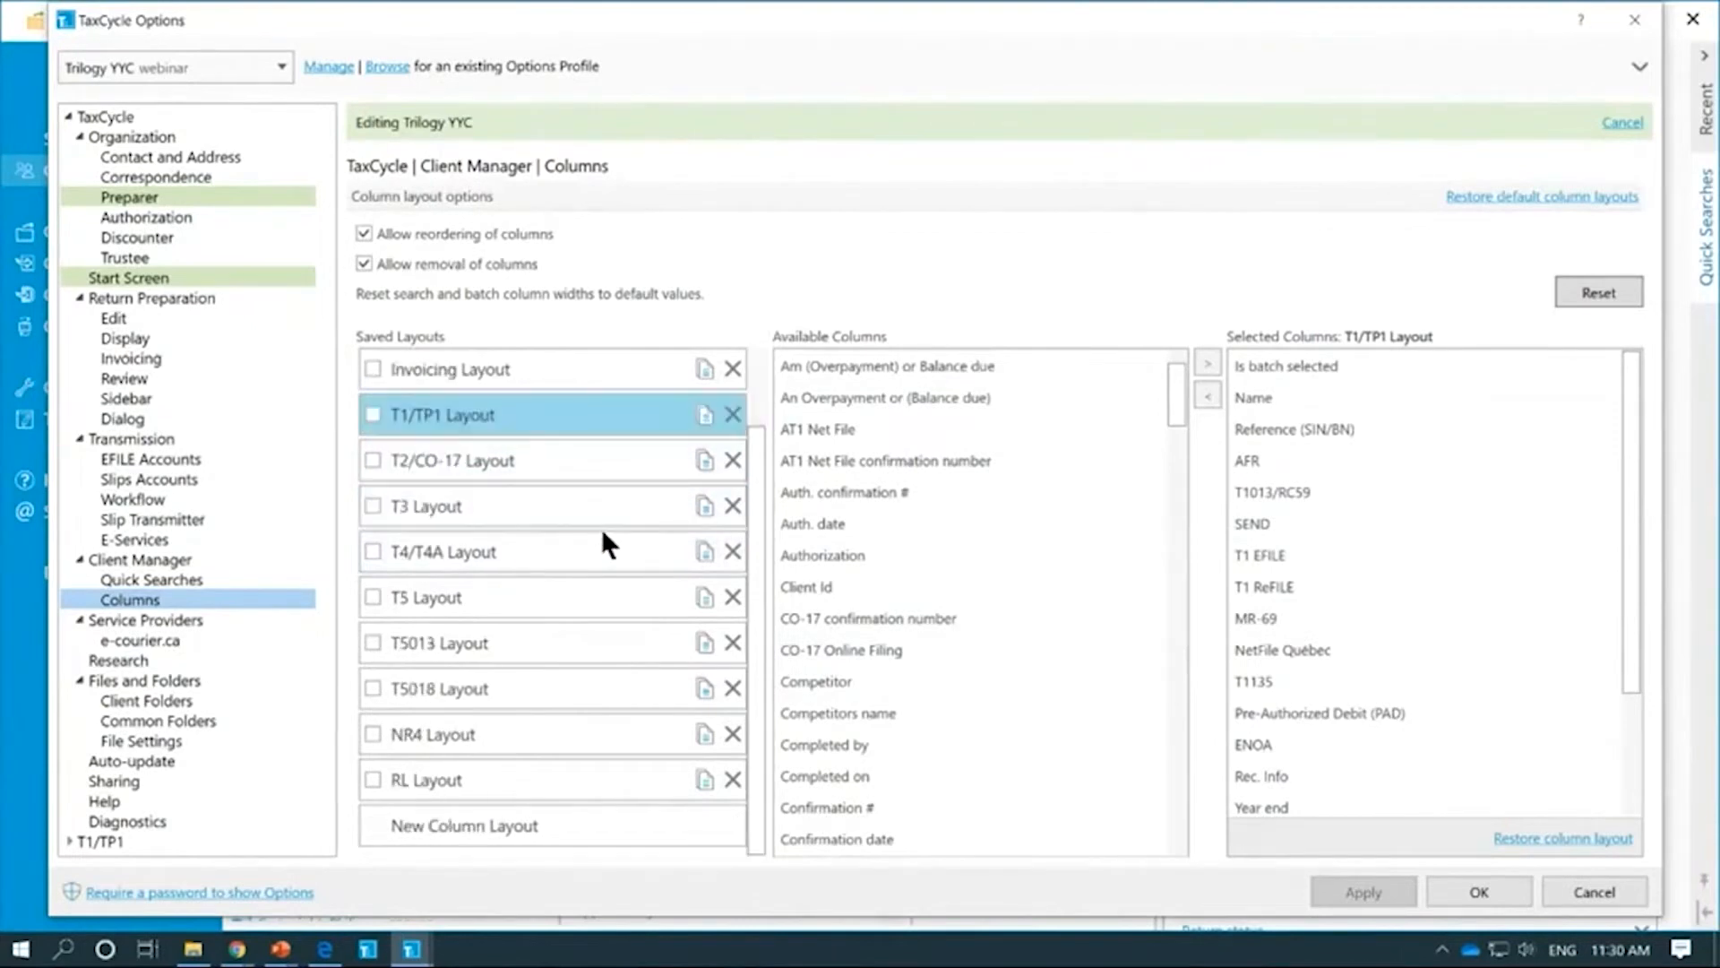
click(540, 832)
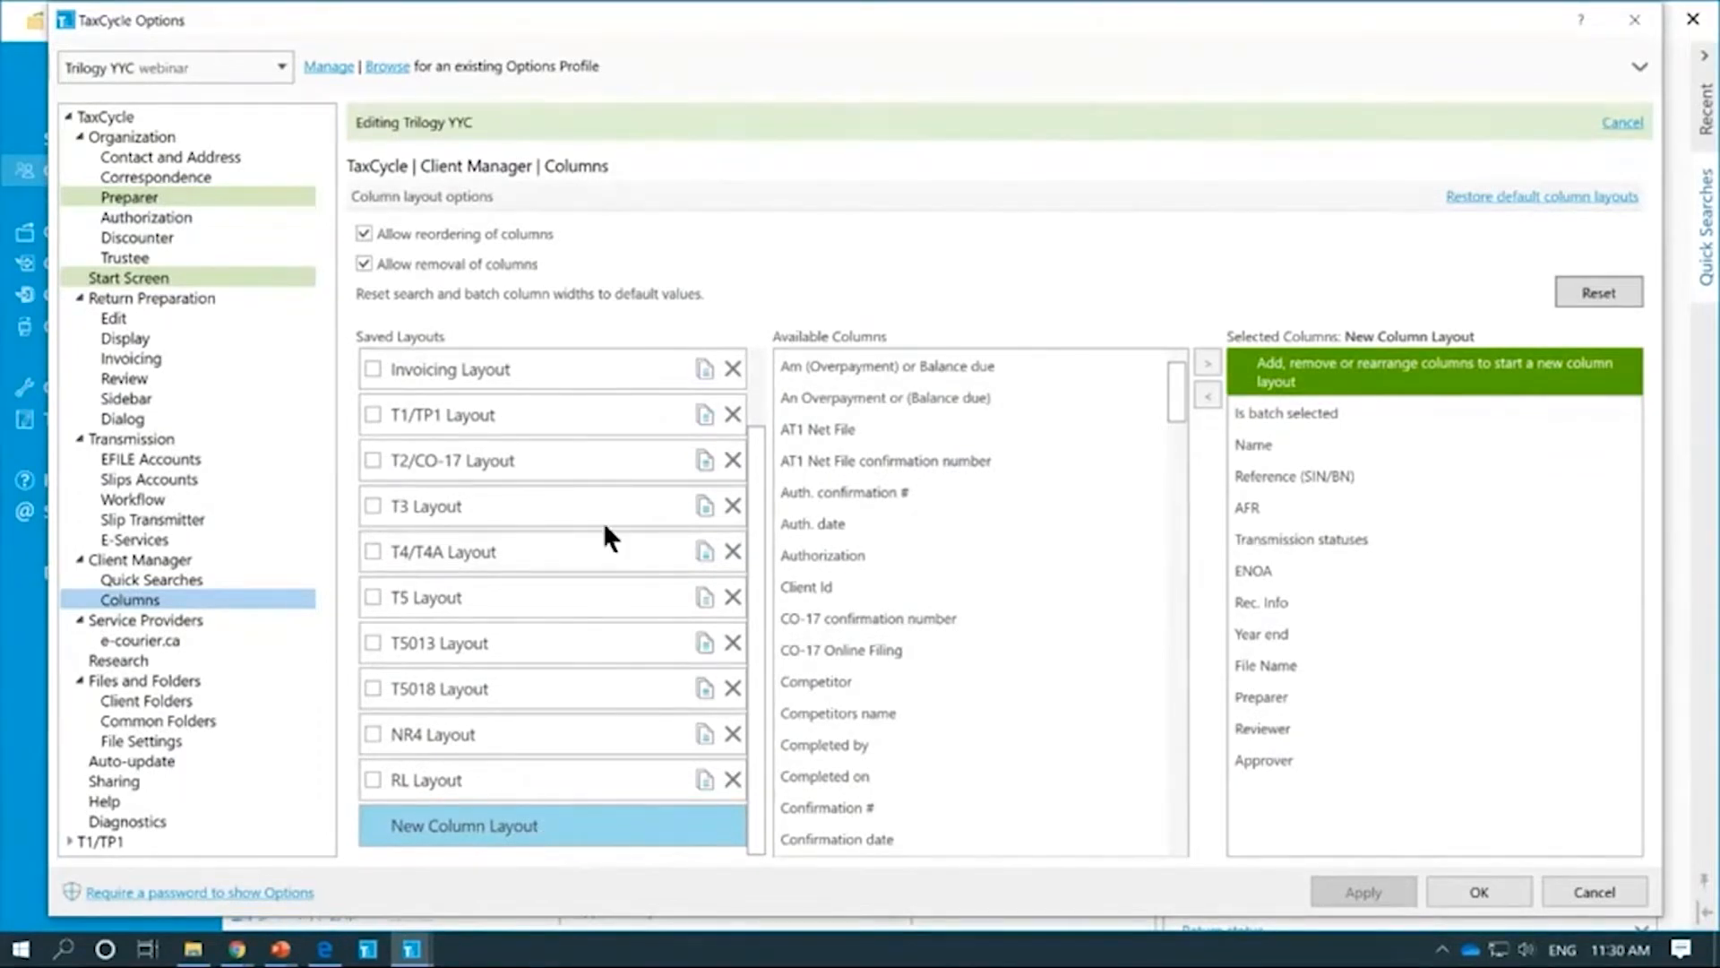
double_click(529, 830)
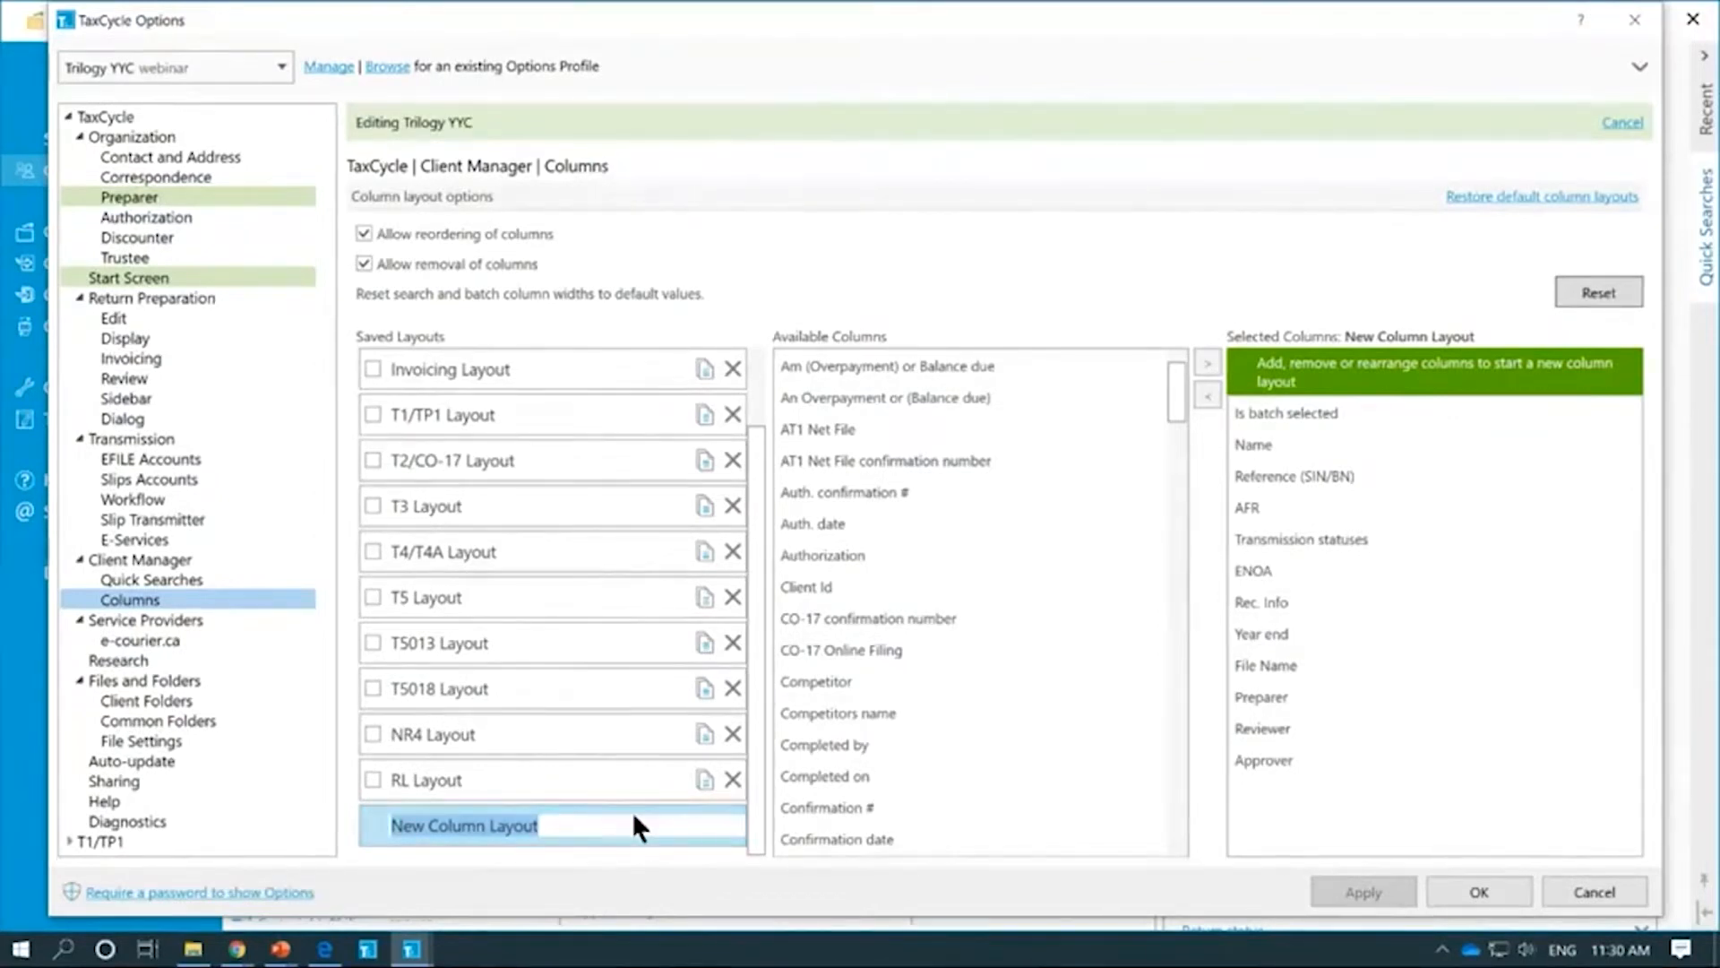
text(To EFILE)
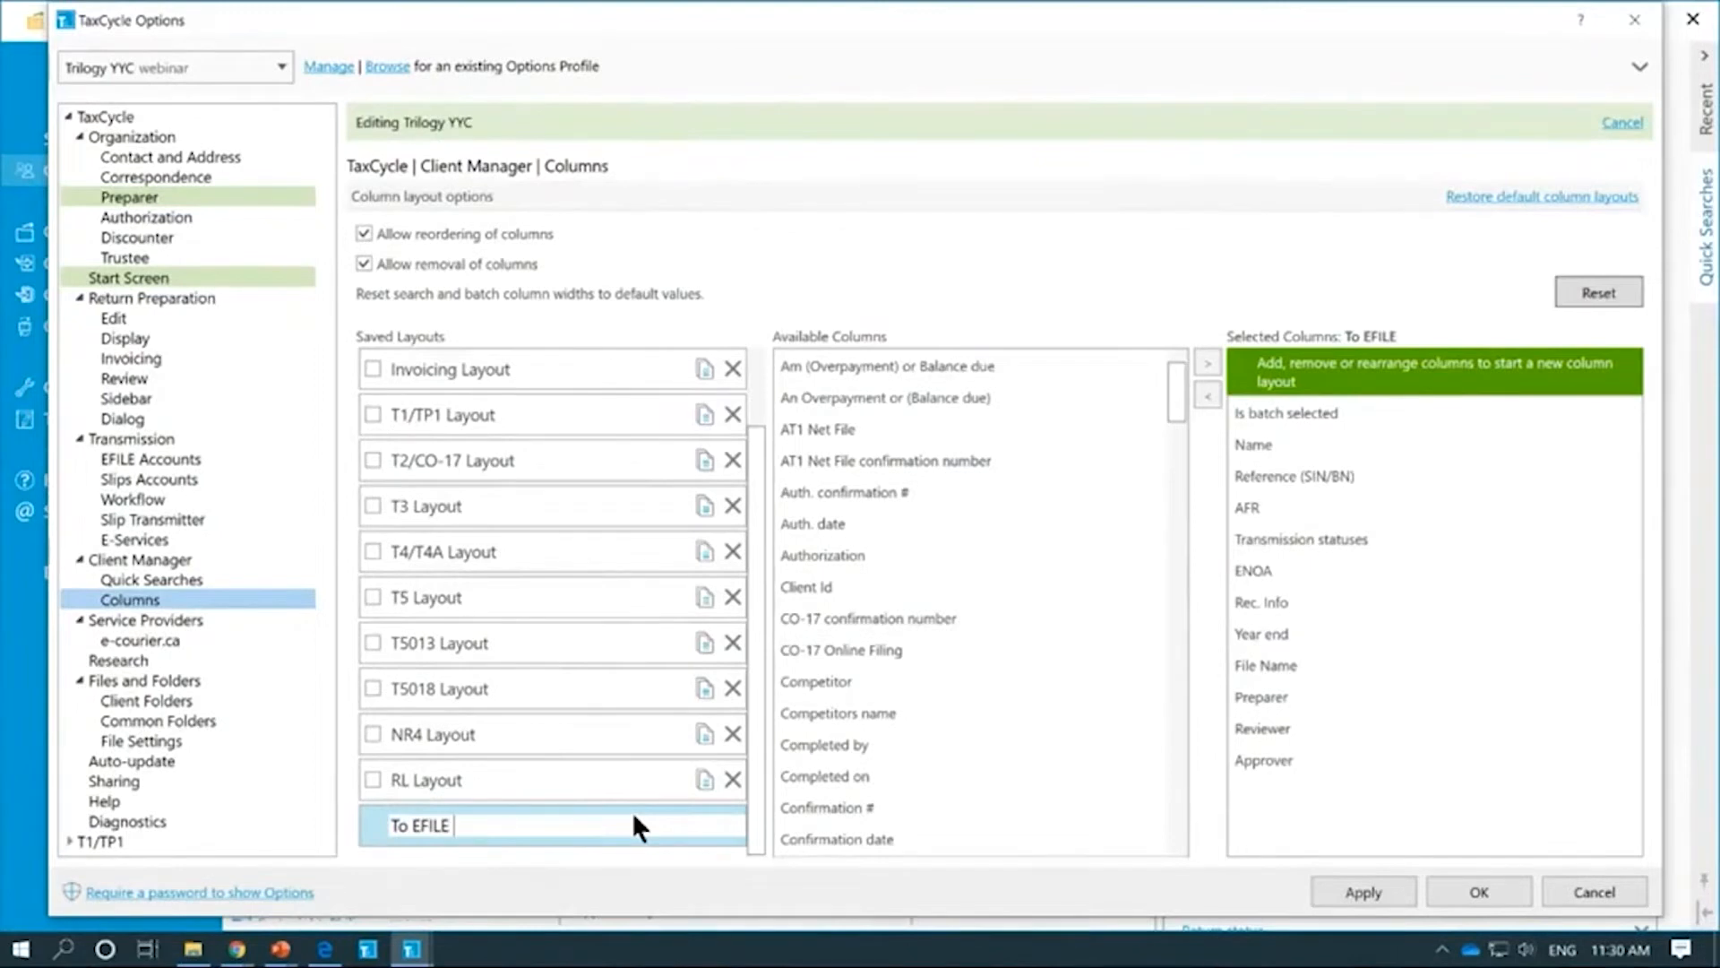
text( 2018-201)
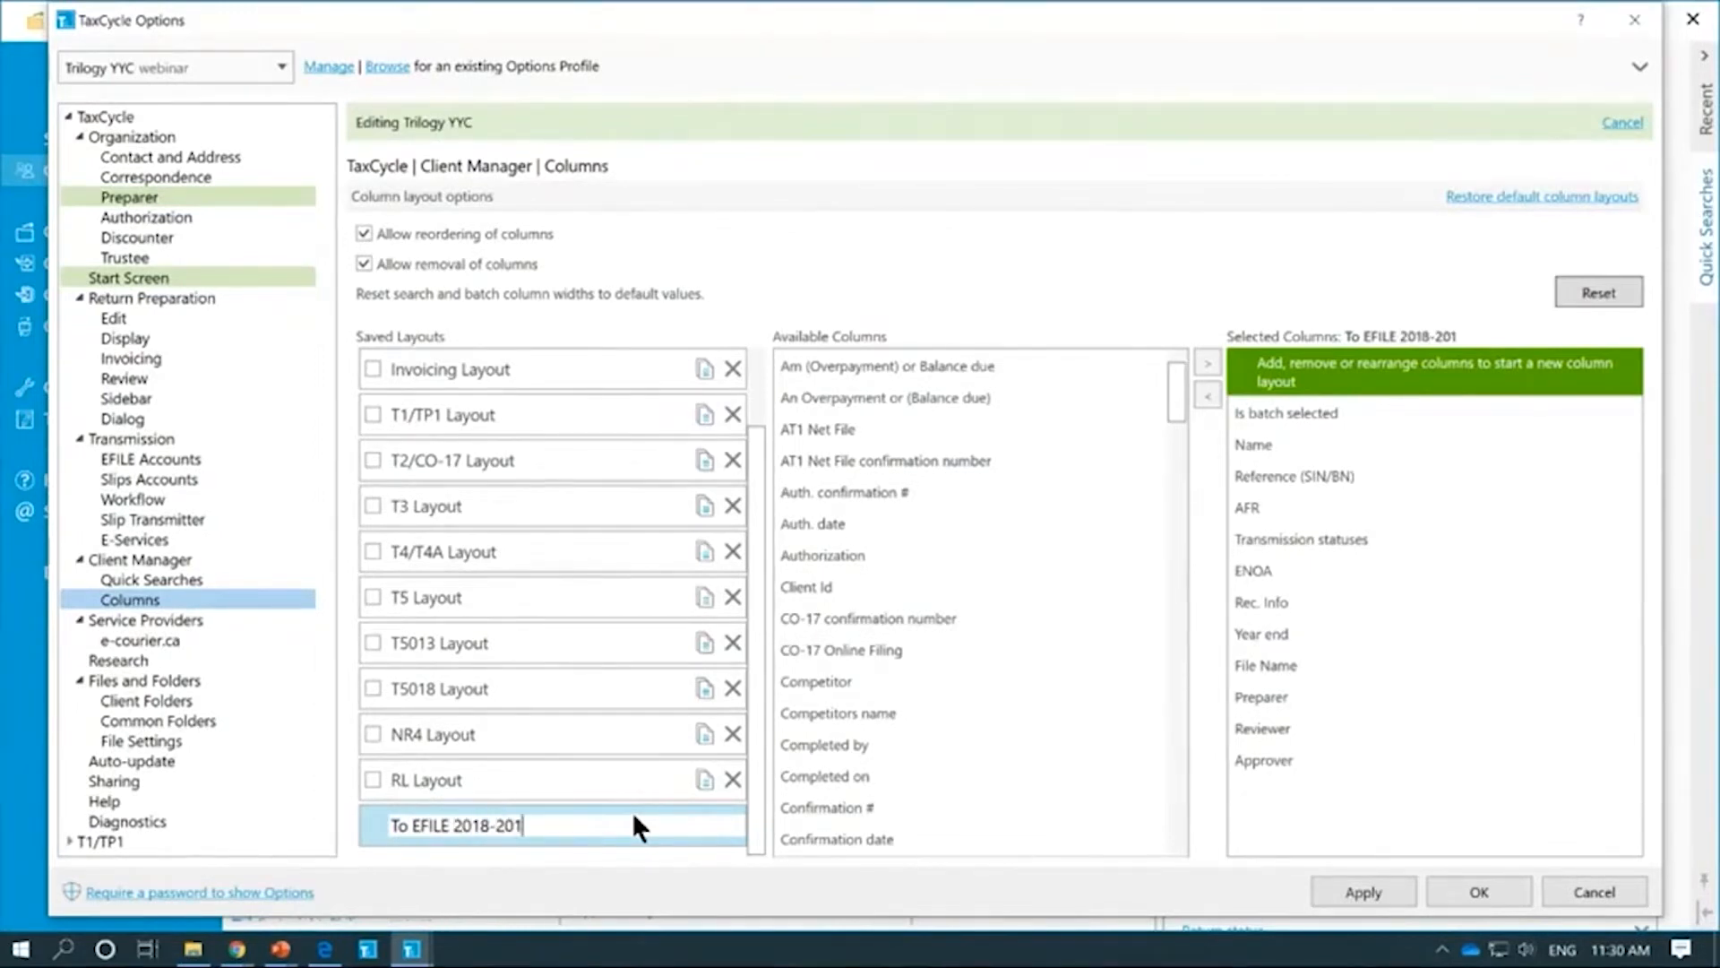
text(9)
key(Return)
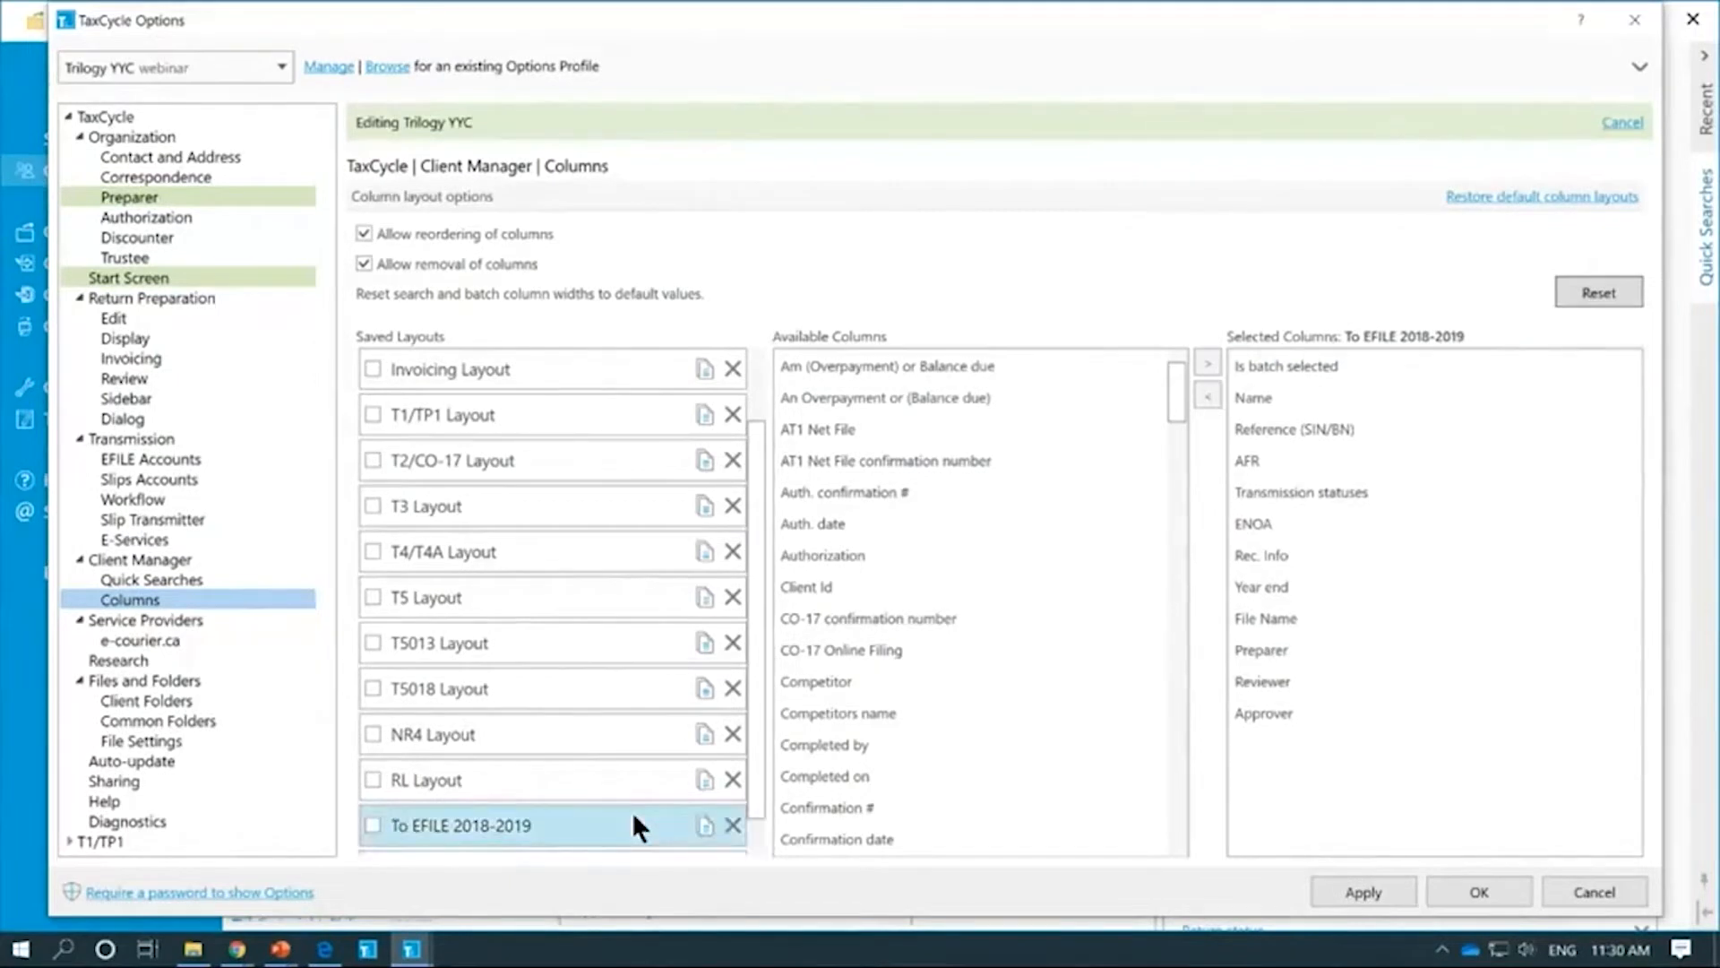
Step: Remove the Preparer, Reviewer and Approver columns from the To EFILE 2018-2019 layout
scroll(615, 819, down, 1)
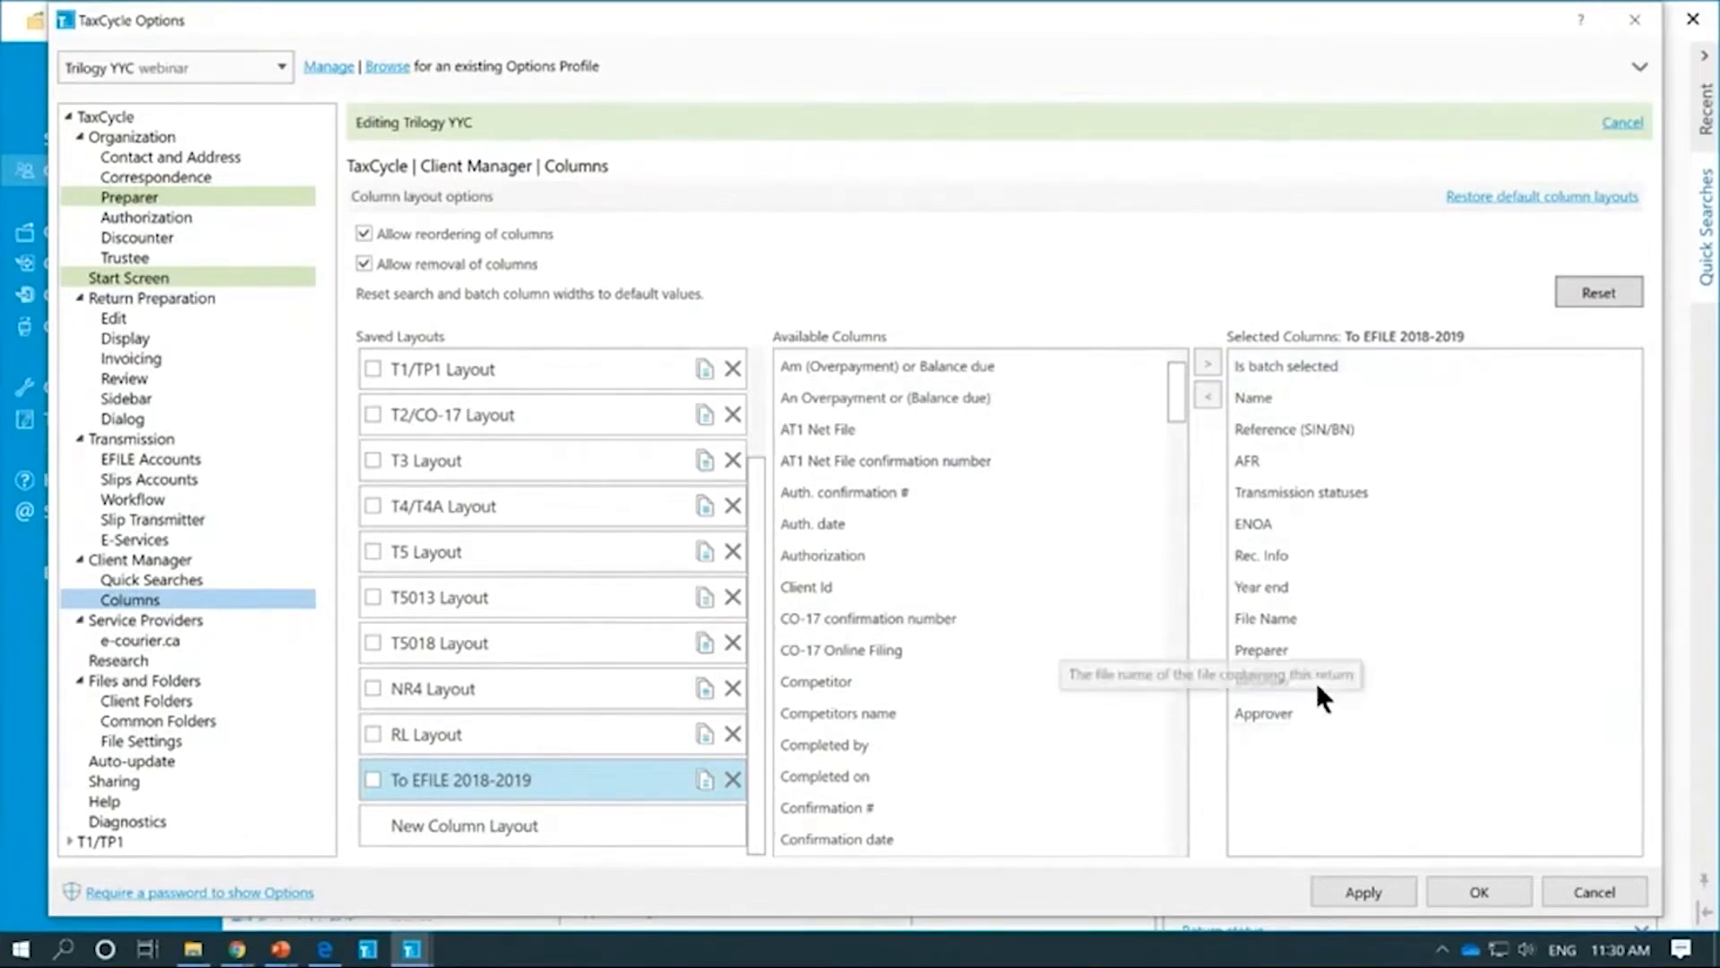
click(1272, 703)
drag(1272, 703, 1271, 652)
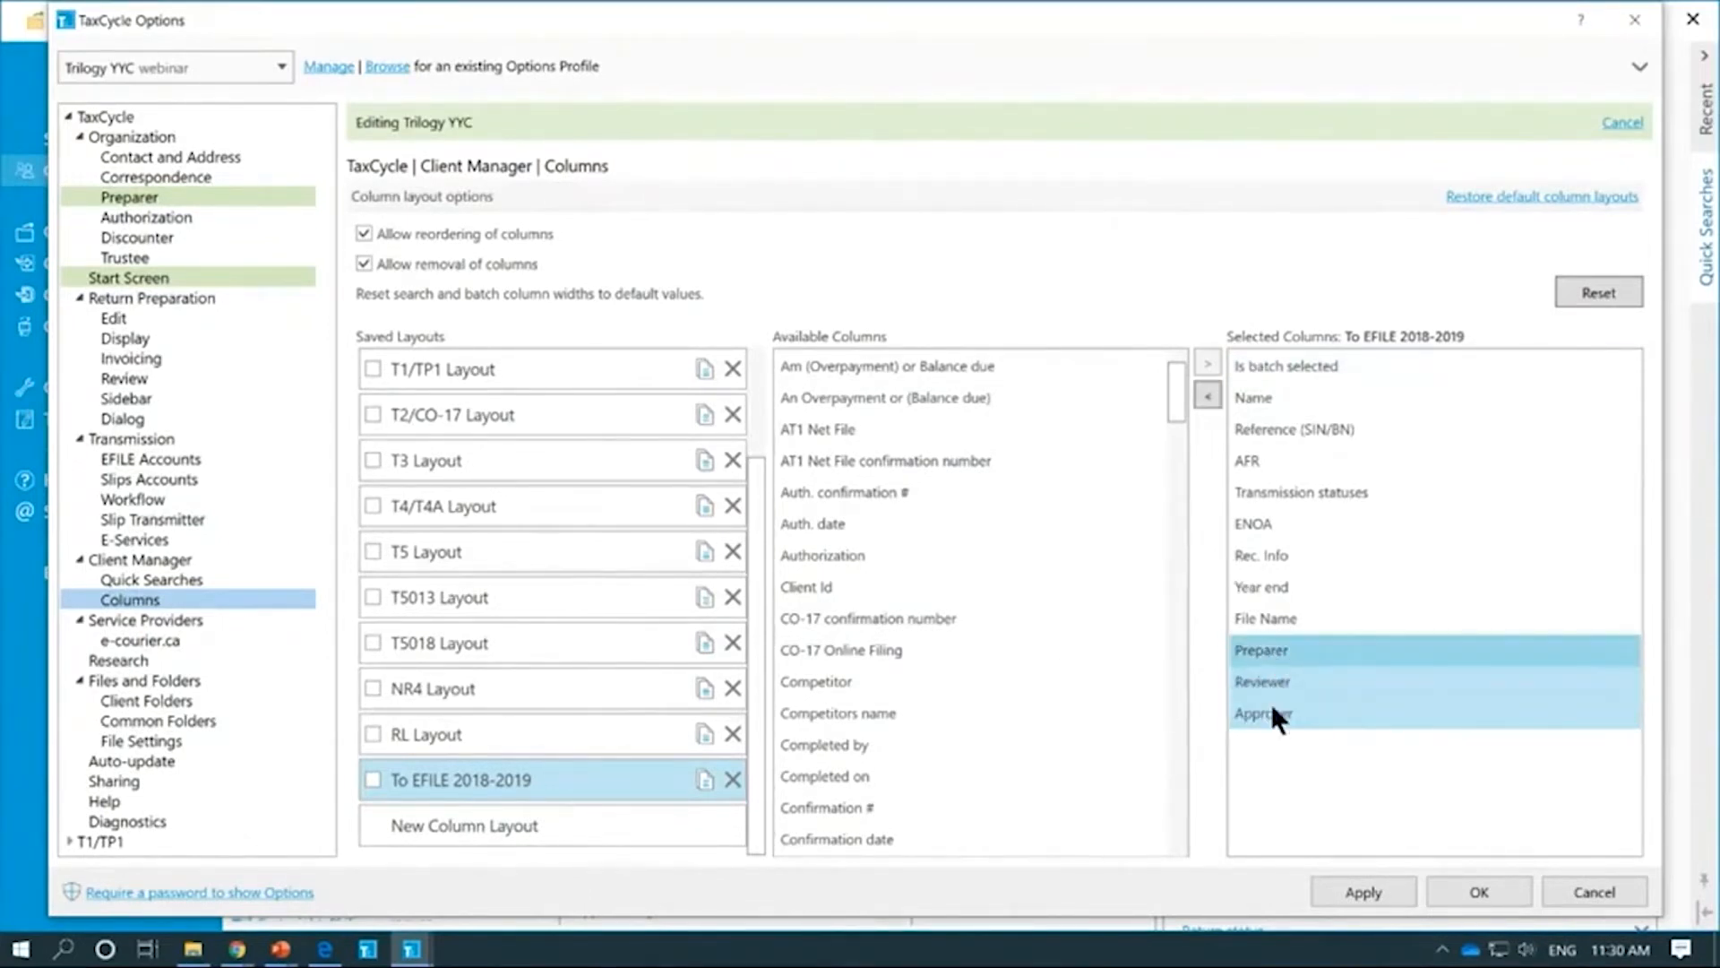
click(1205, 394)
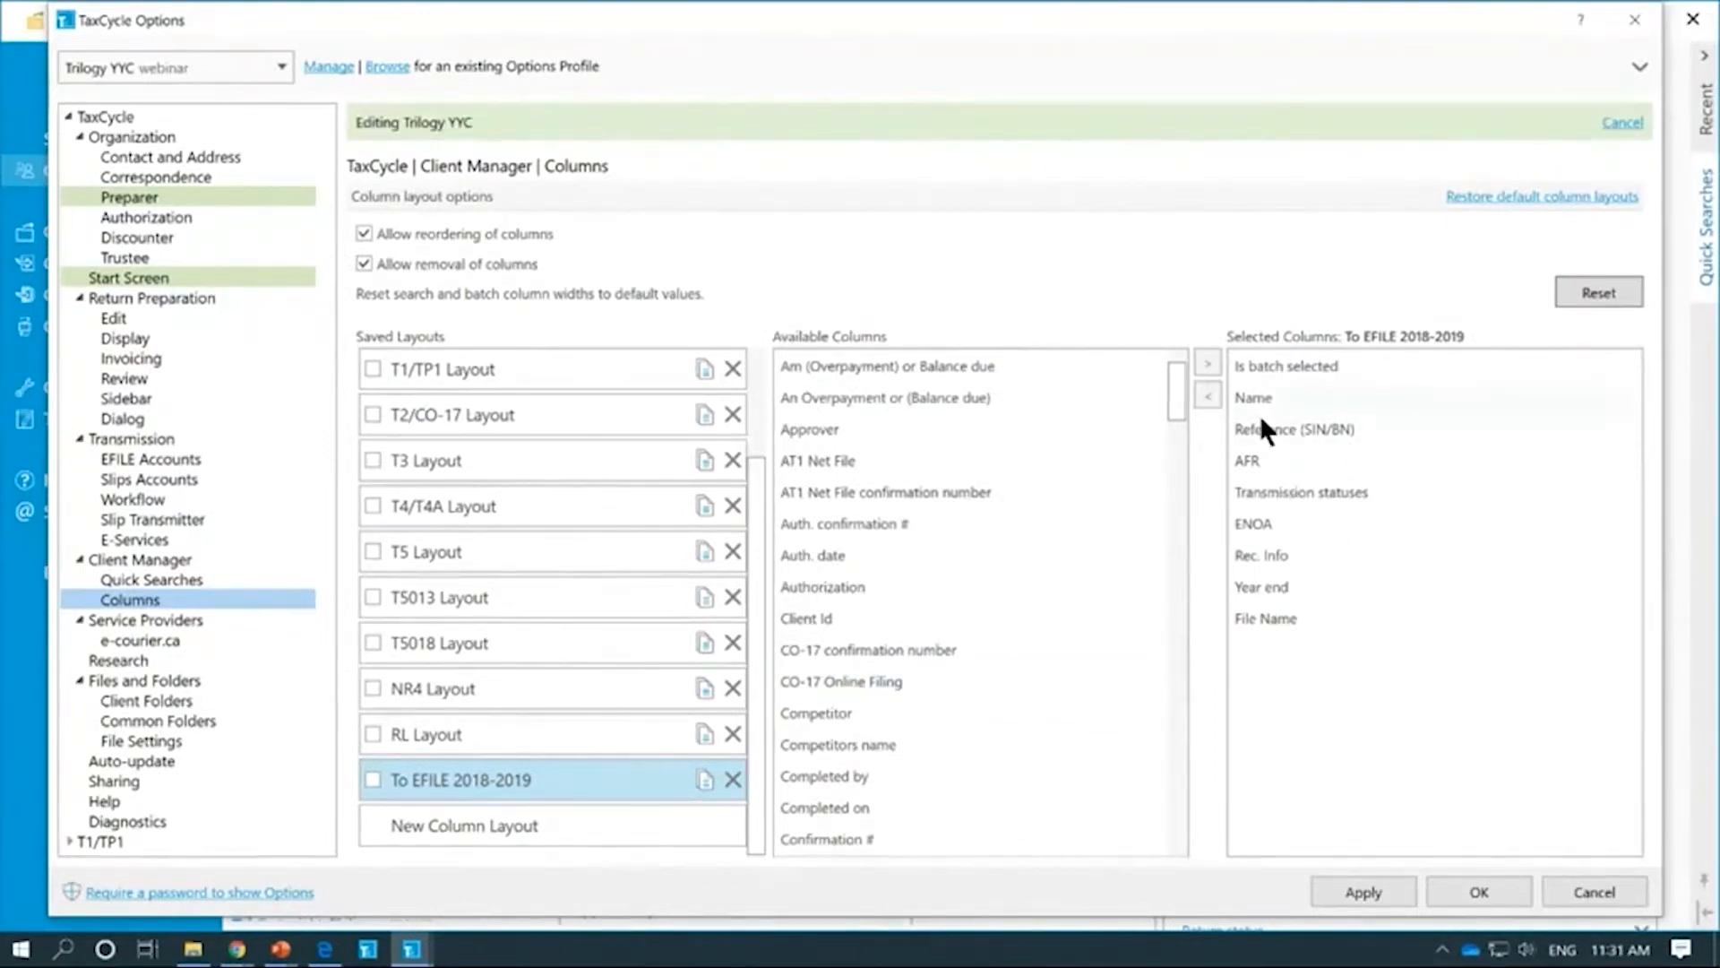
Step: Remove the Transmission statuses, AFR, ENOA and Rec. Info columns from the To EFILE 2018-2019 layout
click(1324, 494)
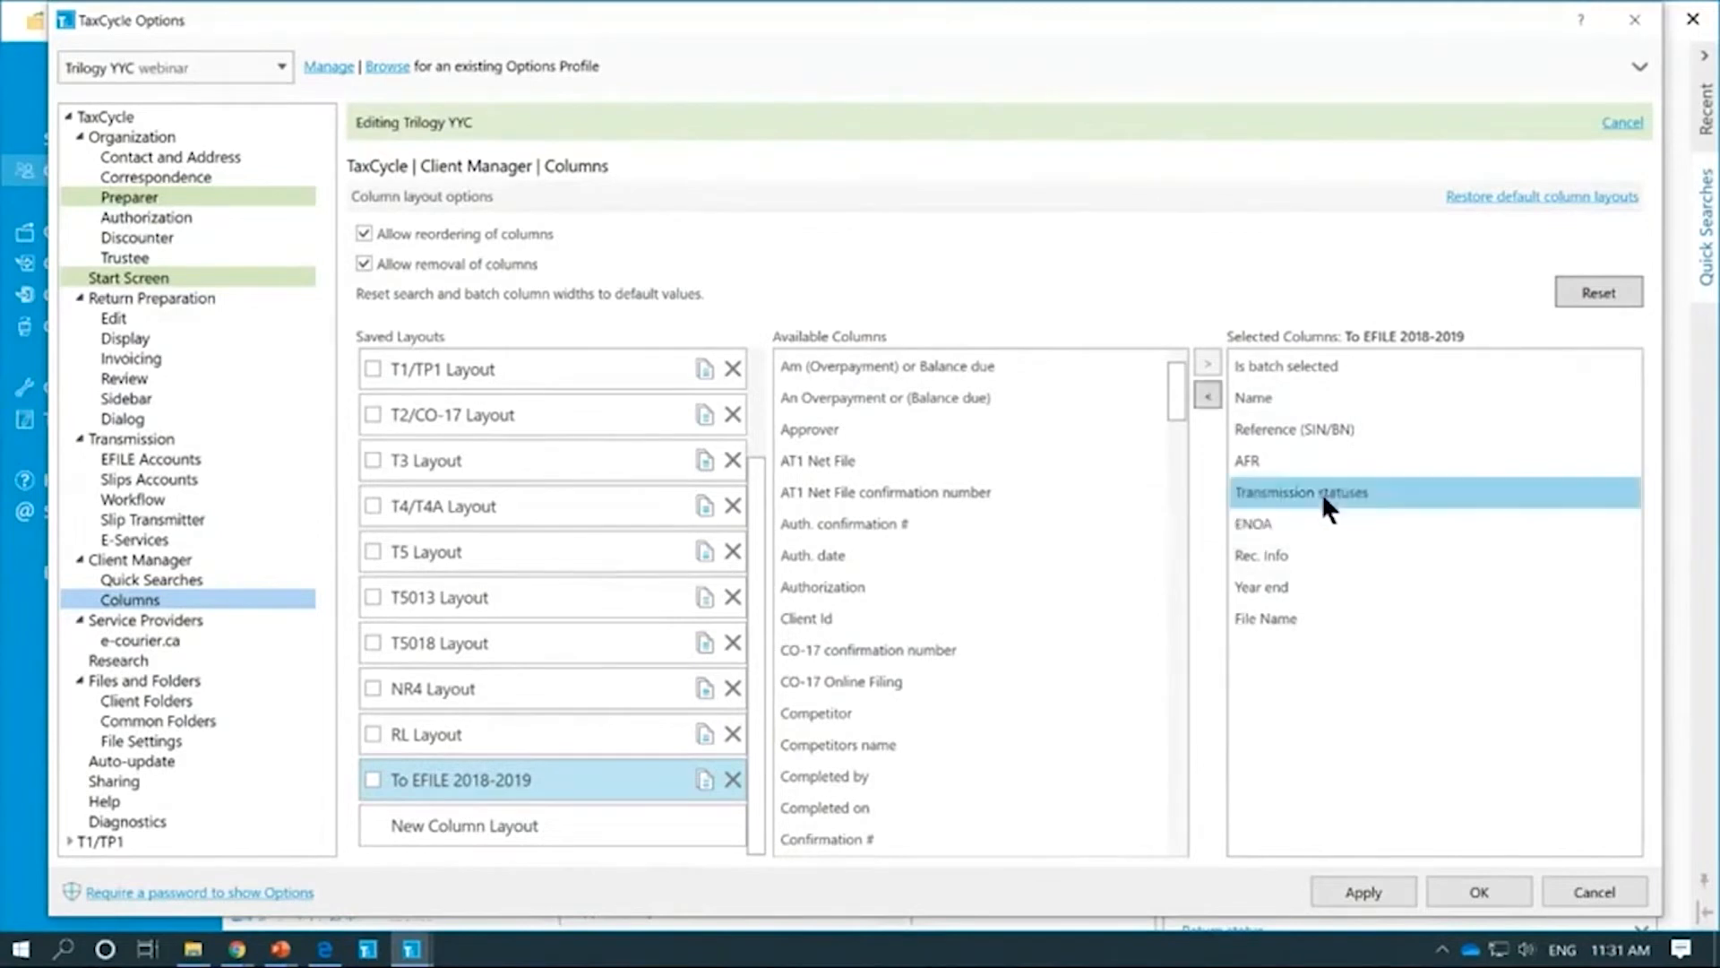
drag(1315, 490, 1109, 484)
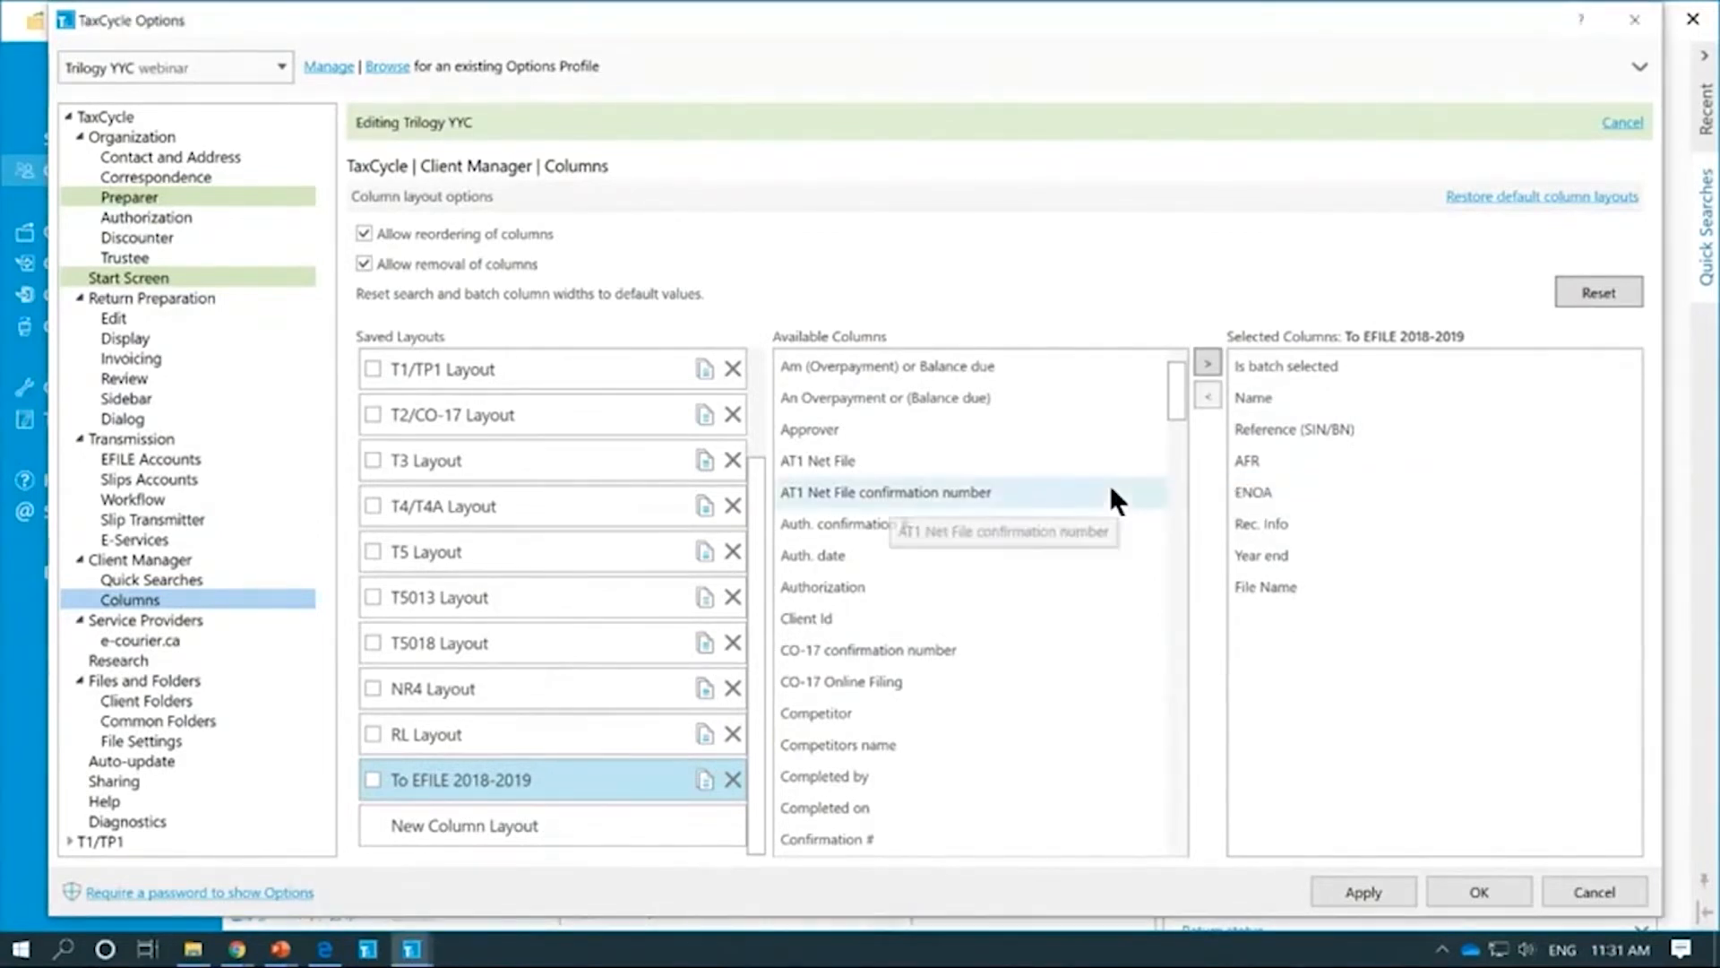
drag(1248, 460, 1072, 487)
click(1266, 457)
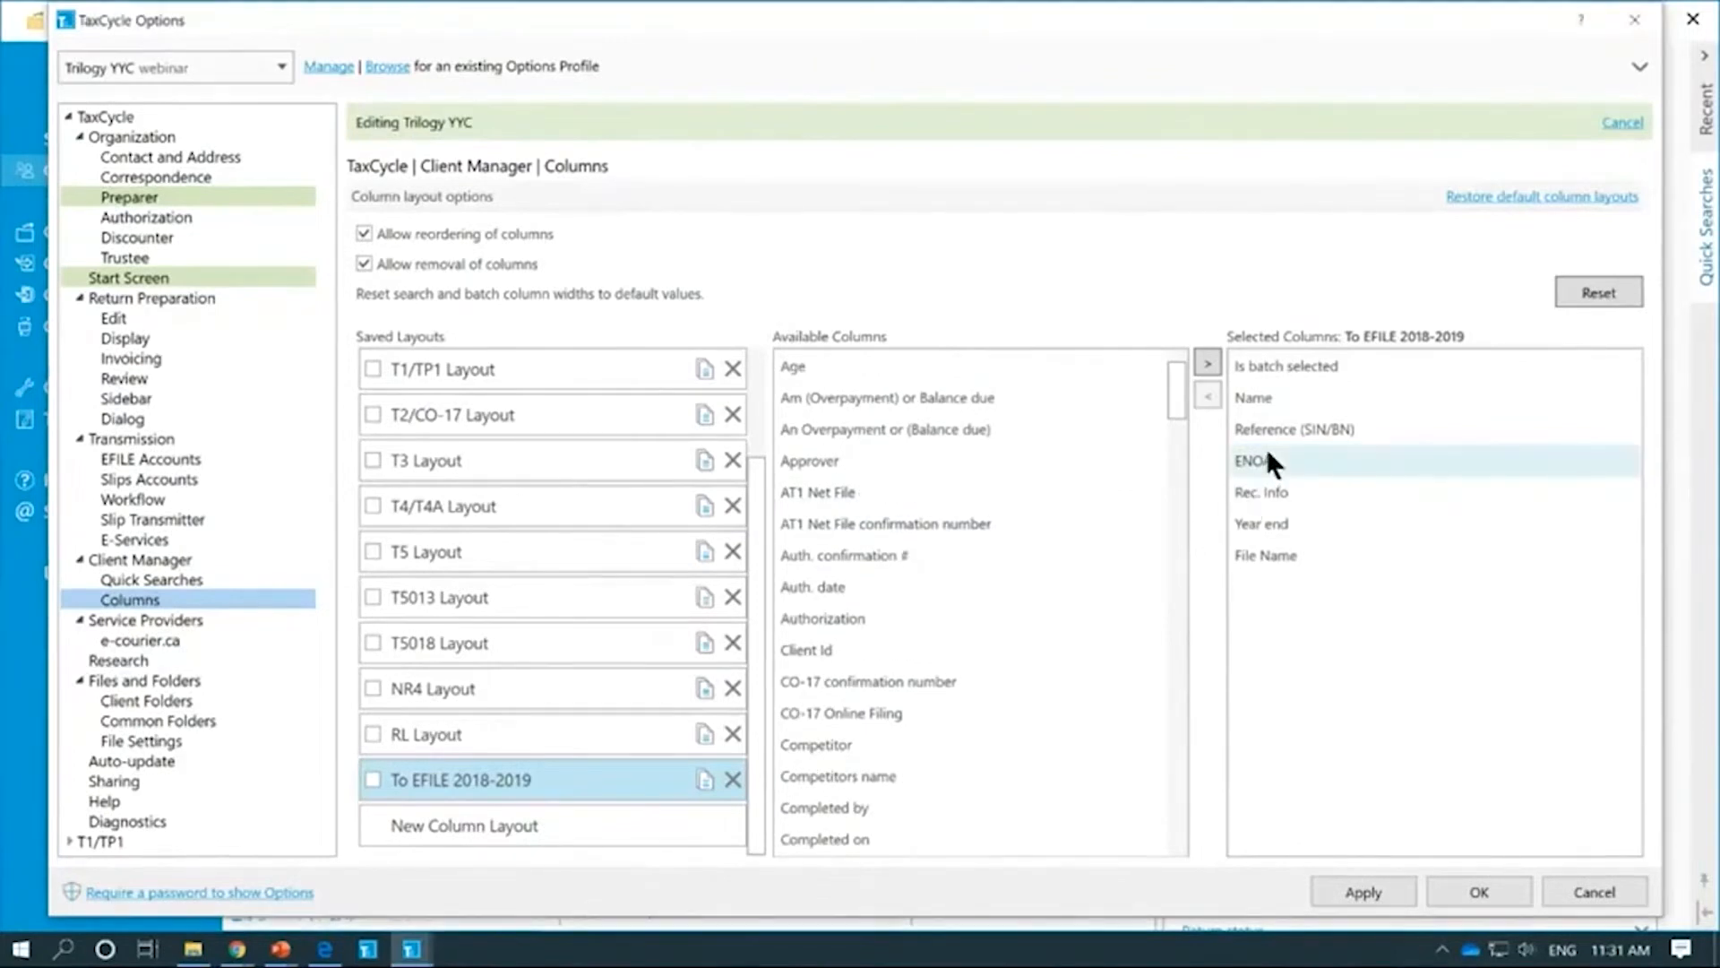
drag(1258, 451, 1068, 468)
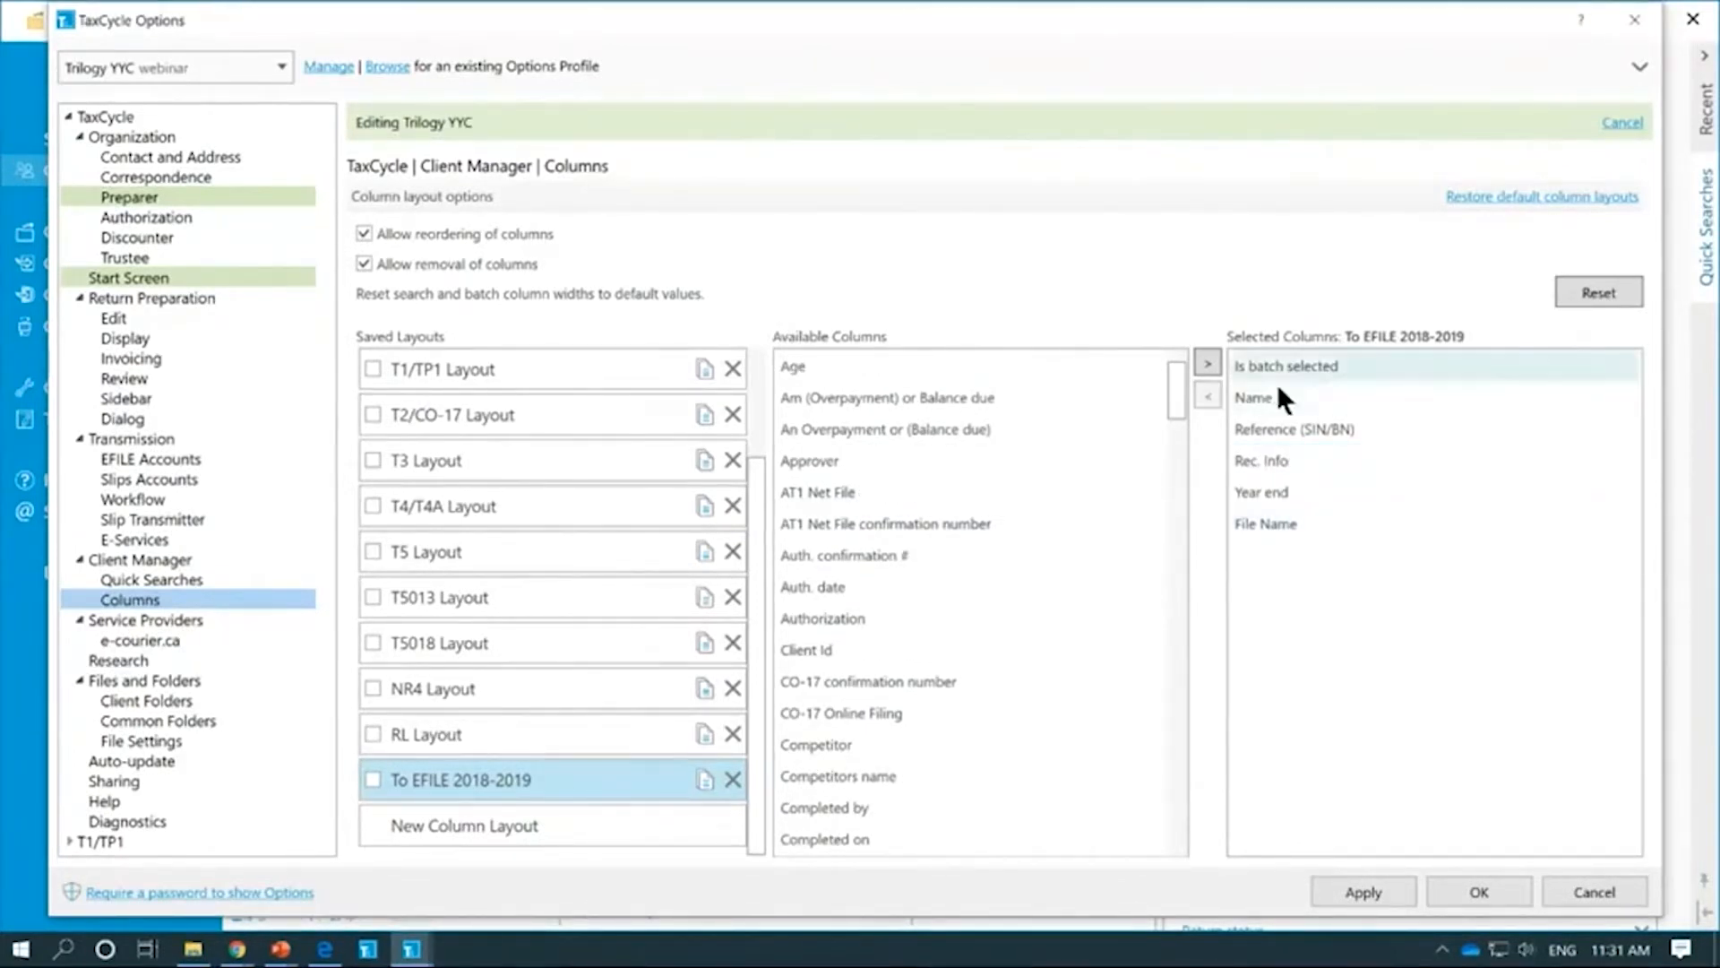
drag(1262, 461, 1035, 452)
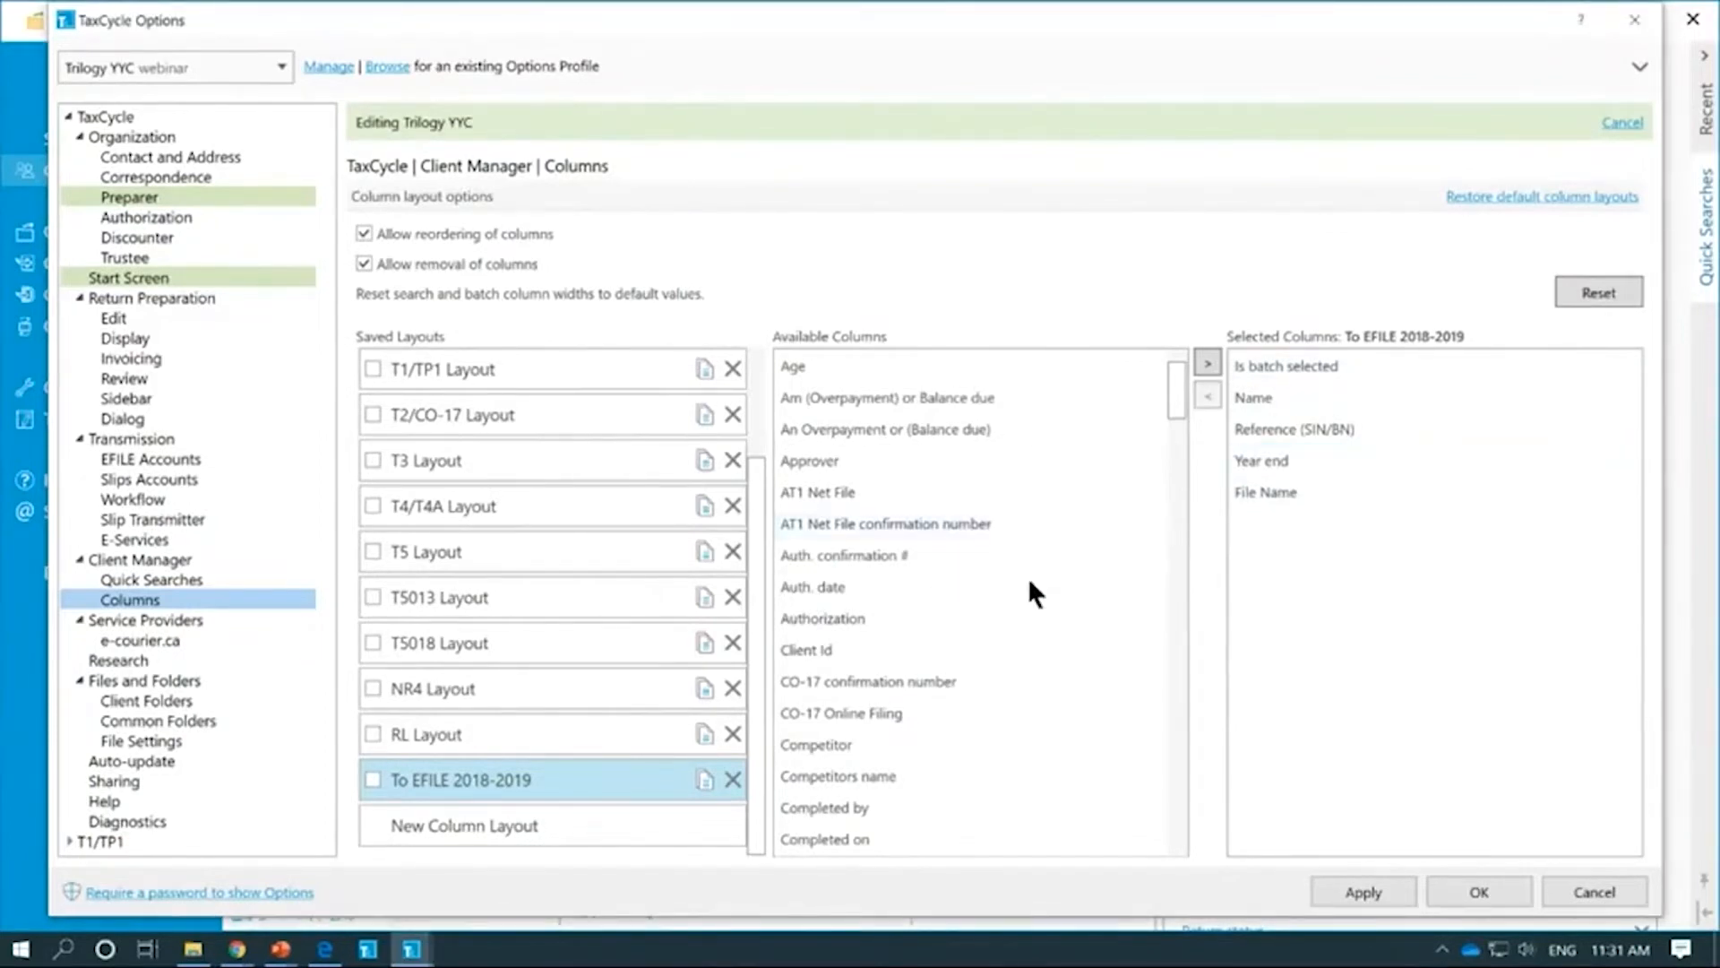
Step: Add the T1 EFILE column to the To EFILE 2018-2019 layout, directly after Reference (SIN/BN)
scroll(999, 538, up, 1)
scroll(1049, 625, down, 9)
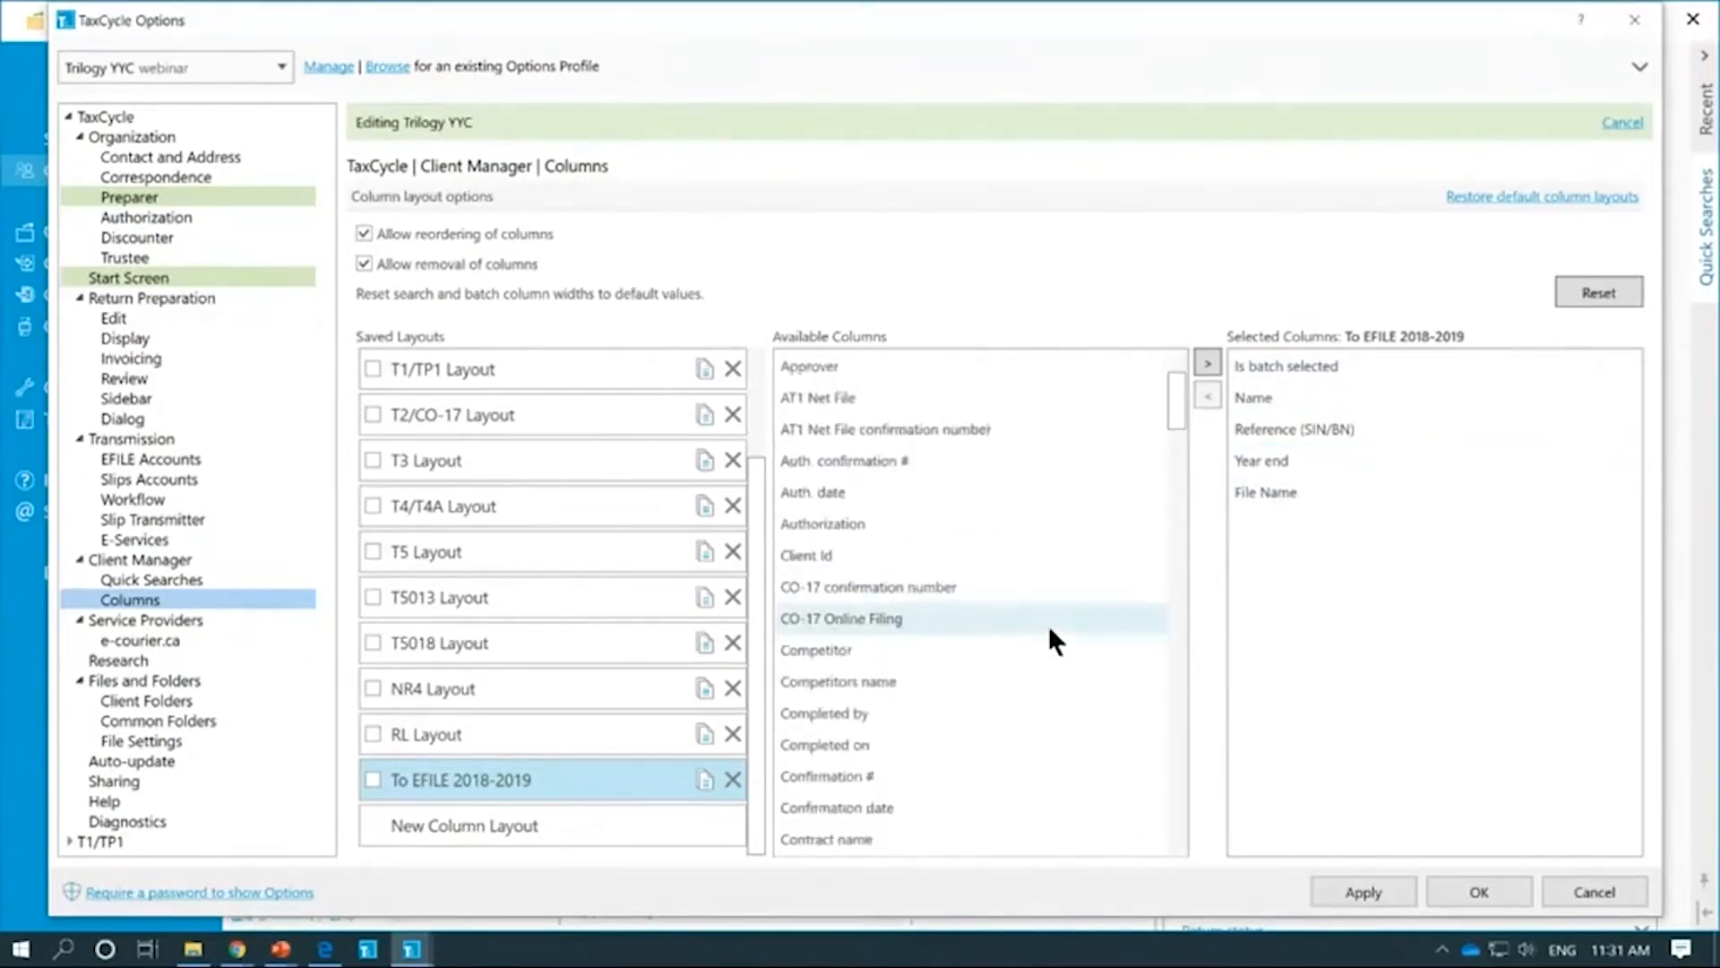
scroll(1040, 627, down, 12)
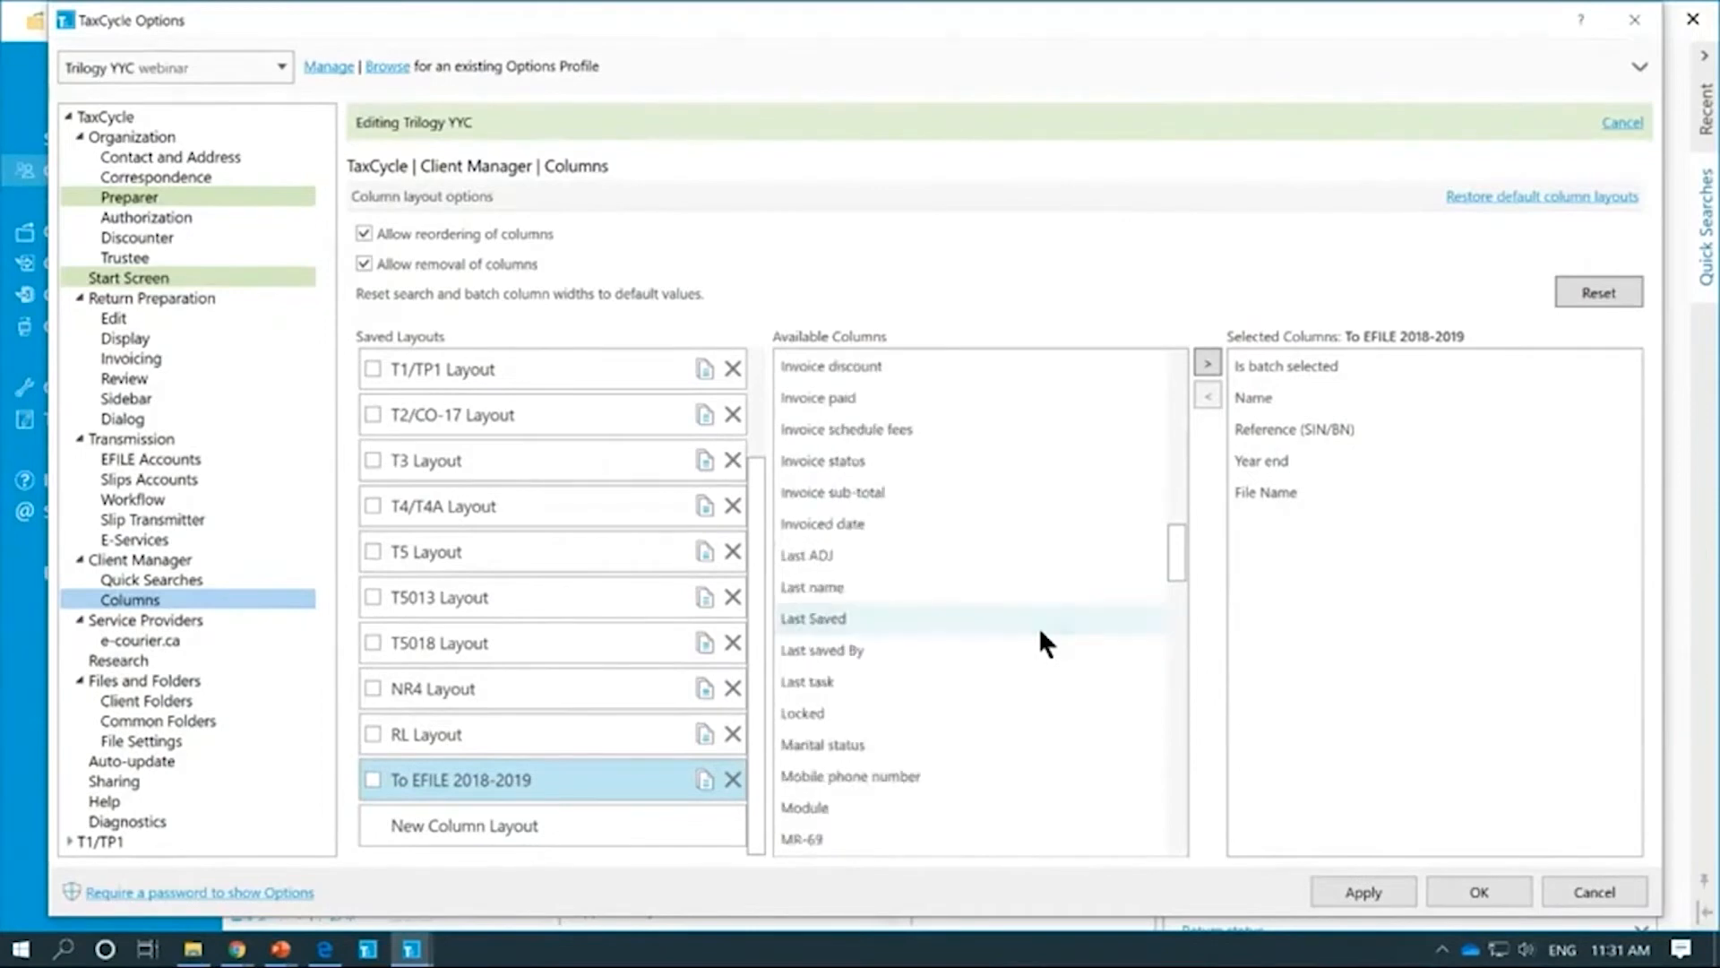
scroll(1039, 626, down, 8)
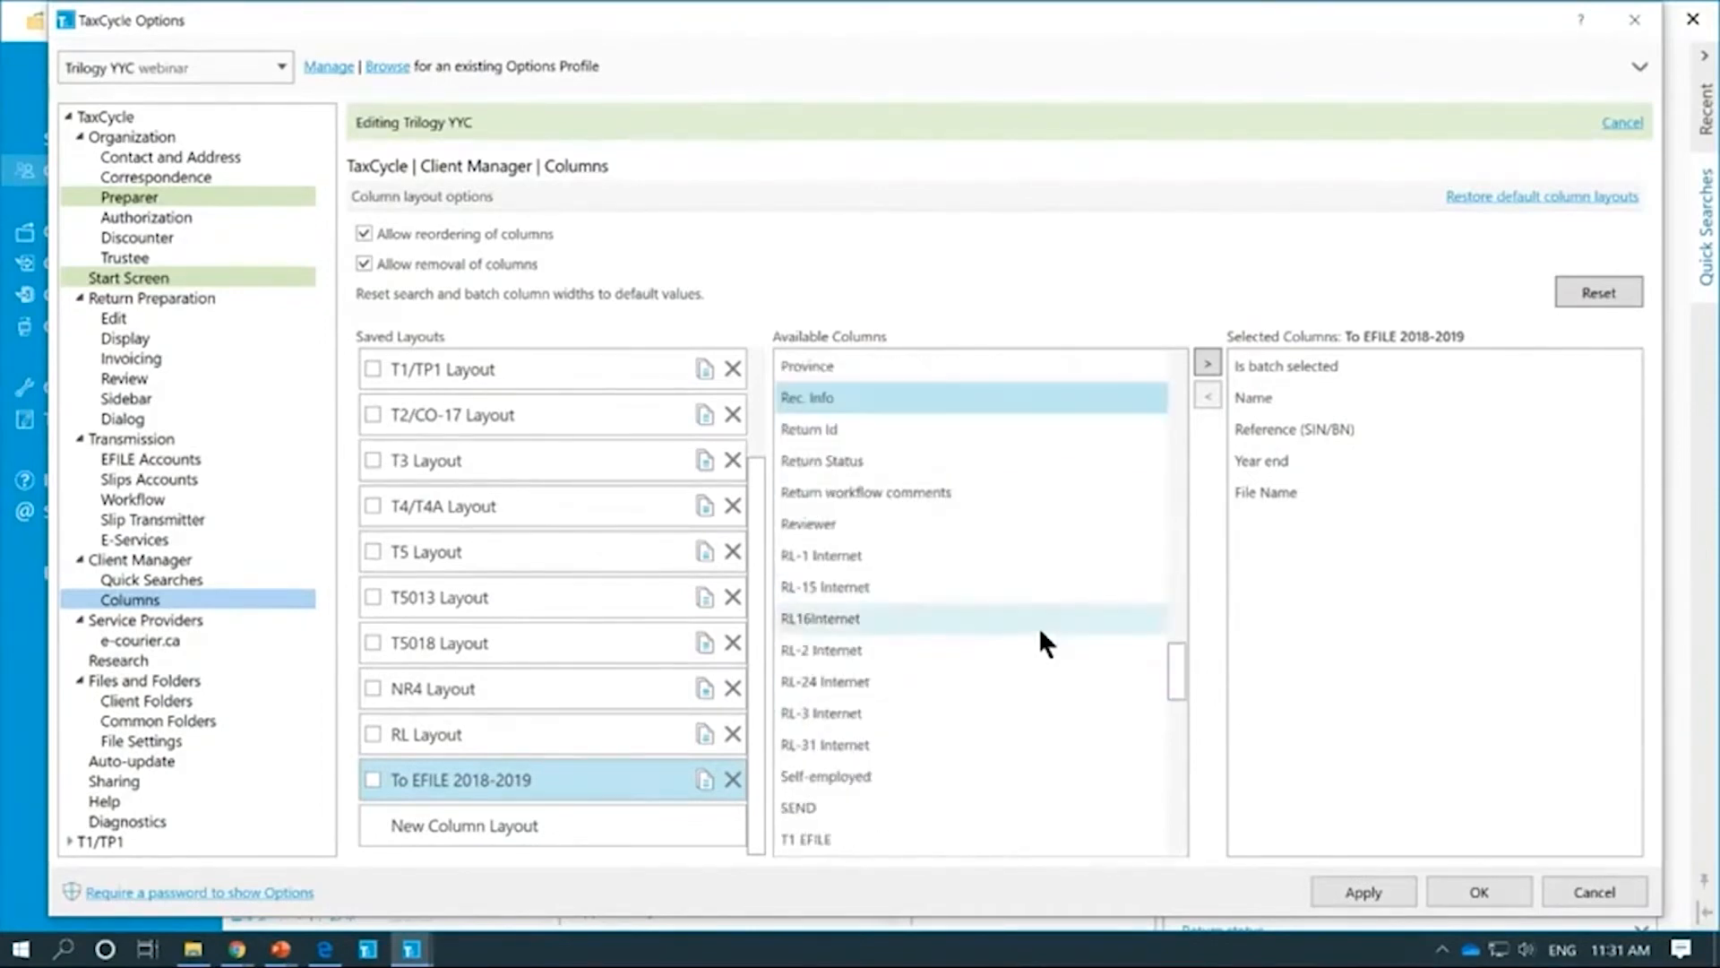
drag(806, 652, 1299, 453)
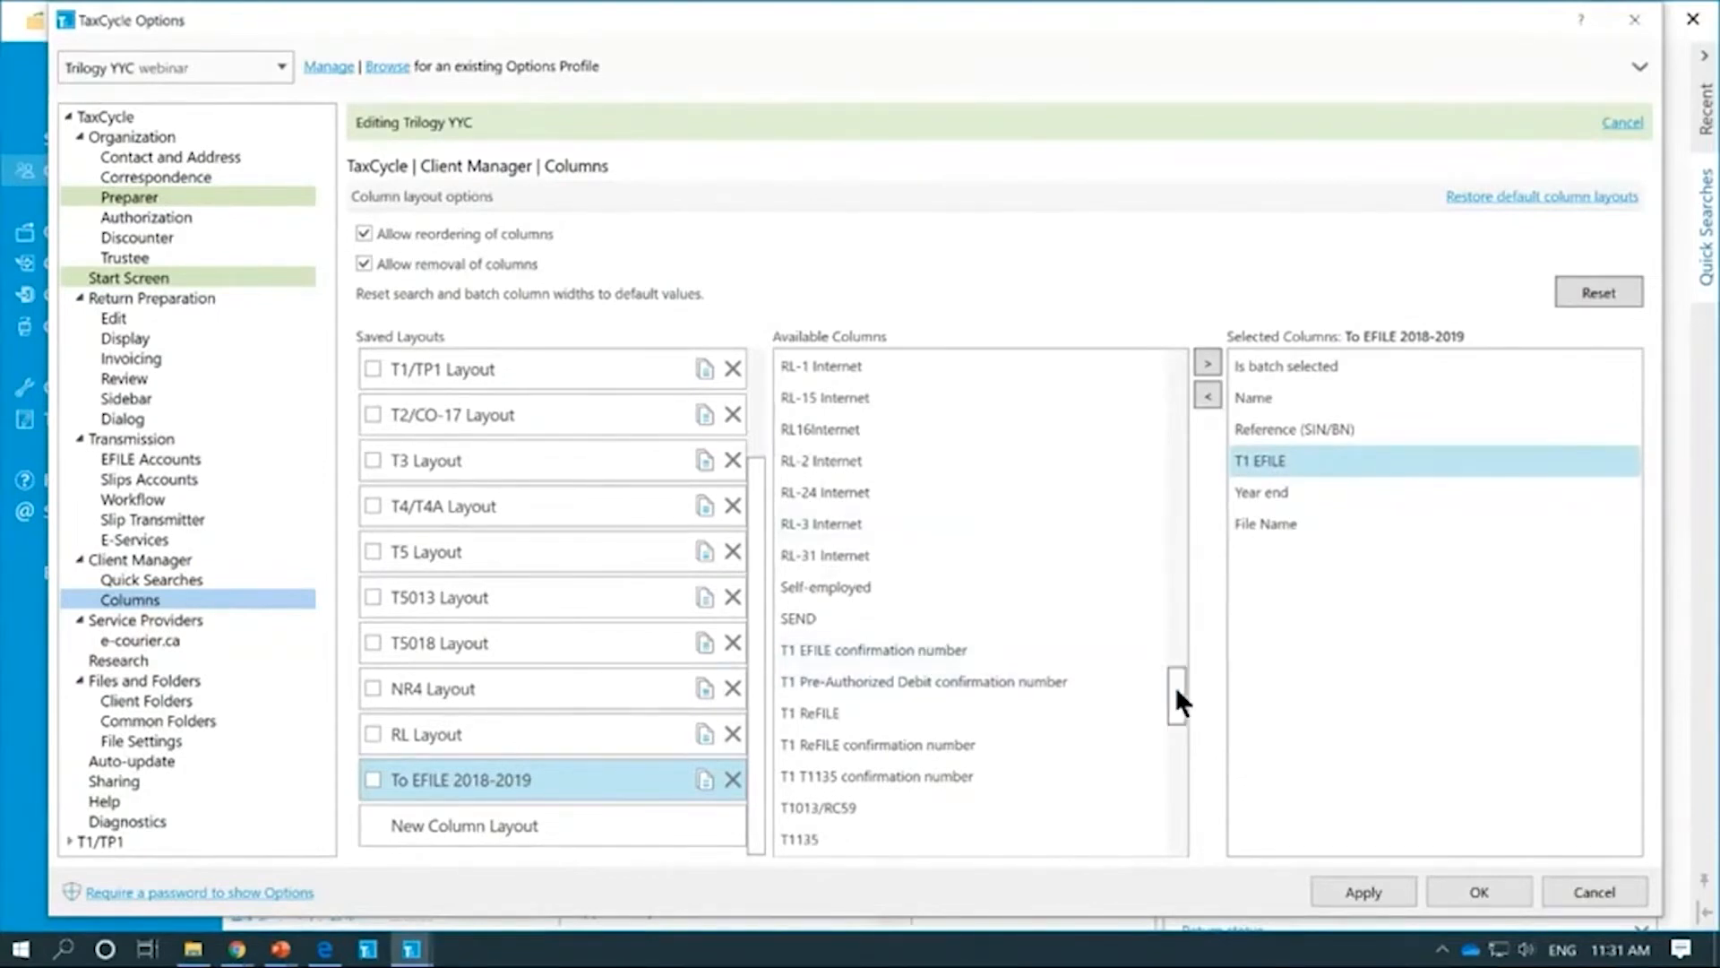
Step: Add the Authorization column ahead of T1 EFILE in the layout, then apply the changes and close the options
drag(1174, 687, 1182, 370)
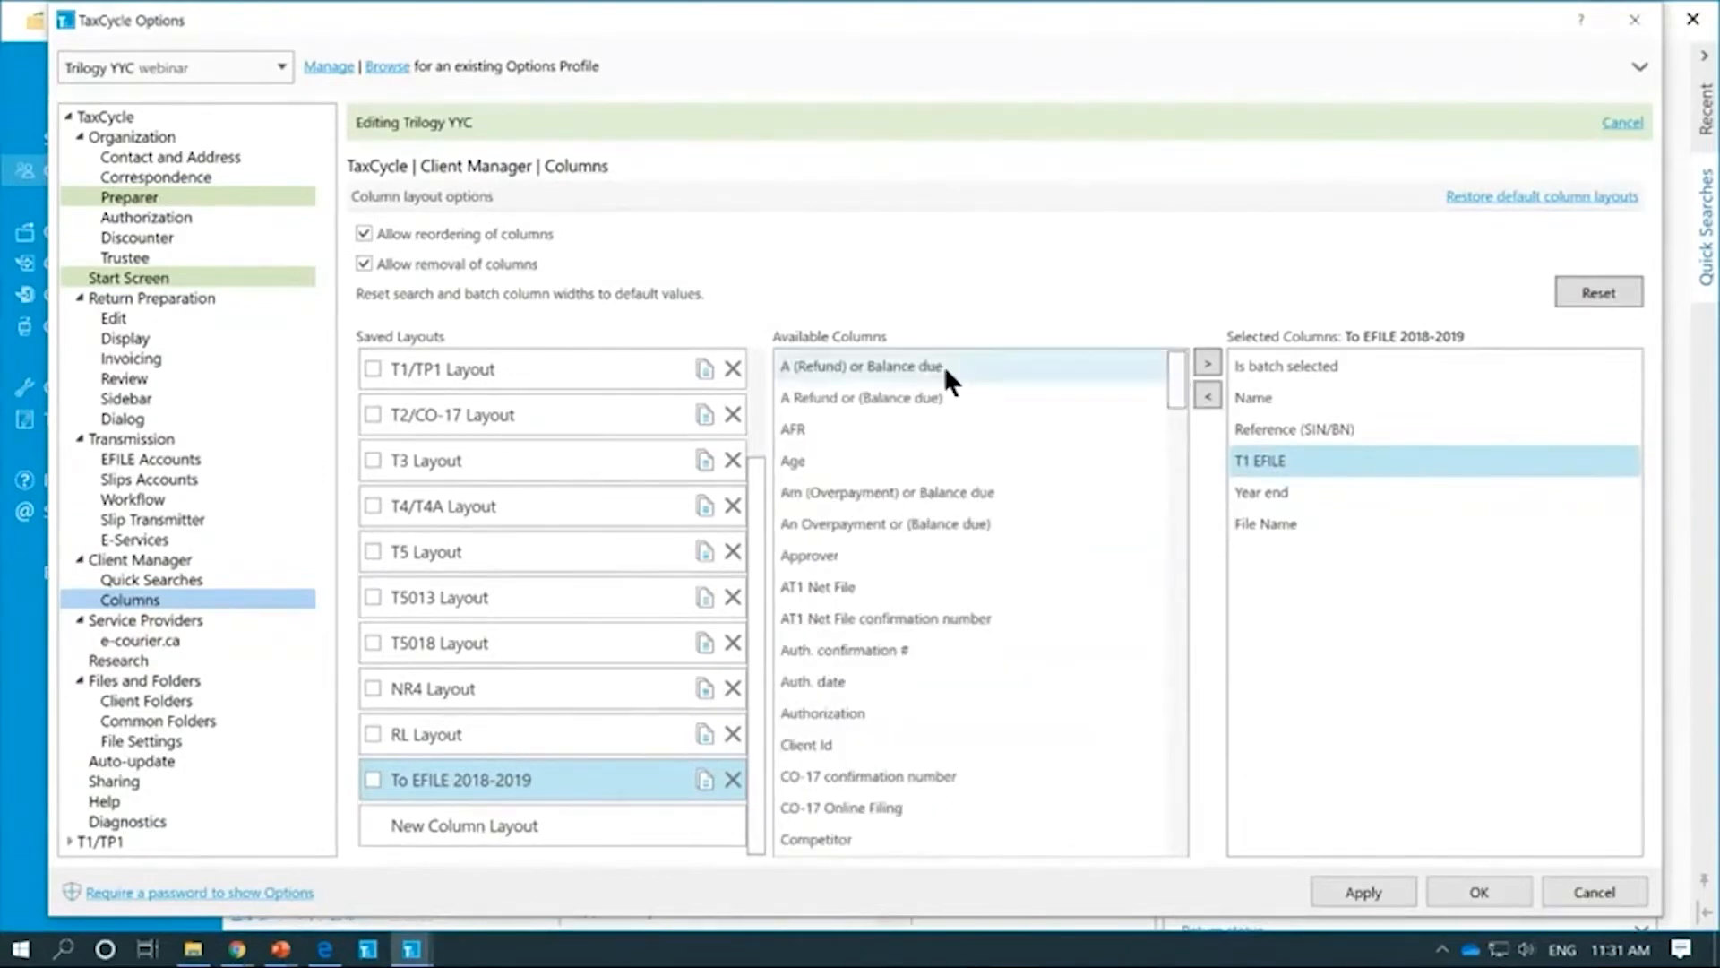
drag(795, 716, 1326, 450)
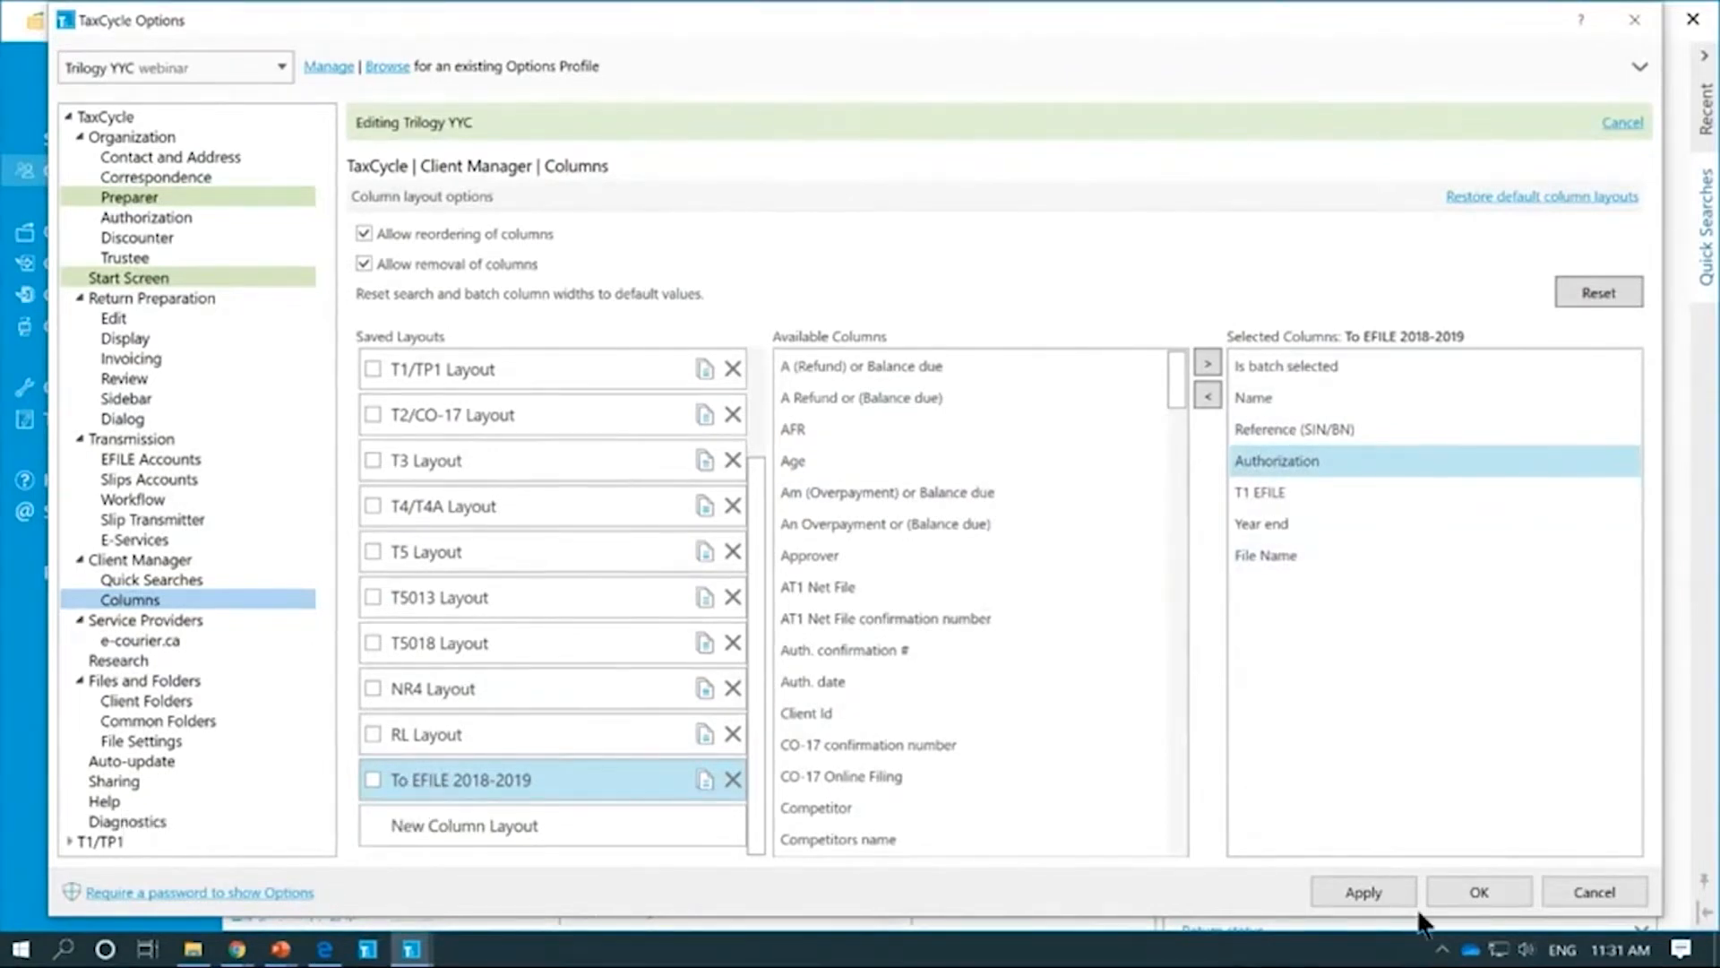
click(1383, 891)
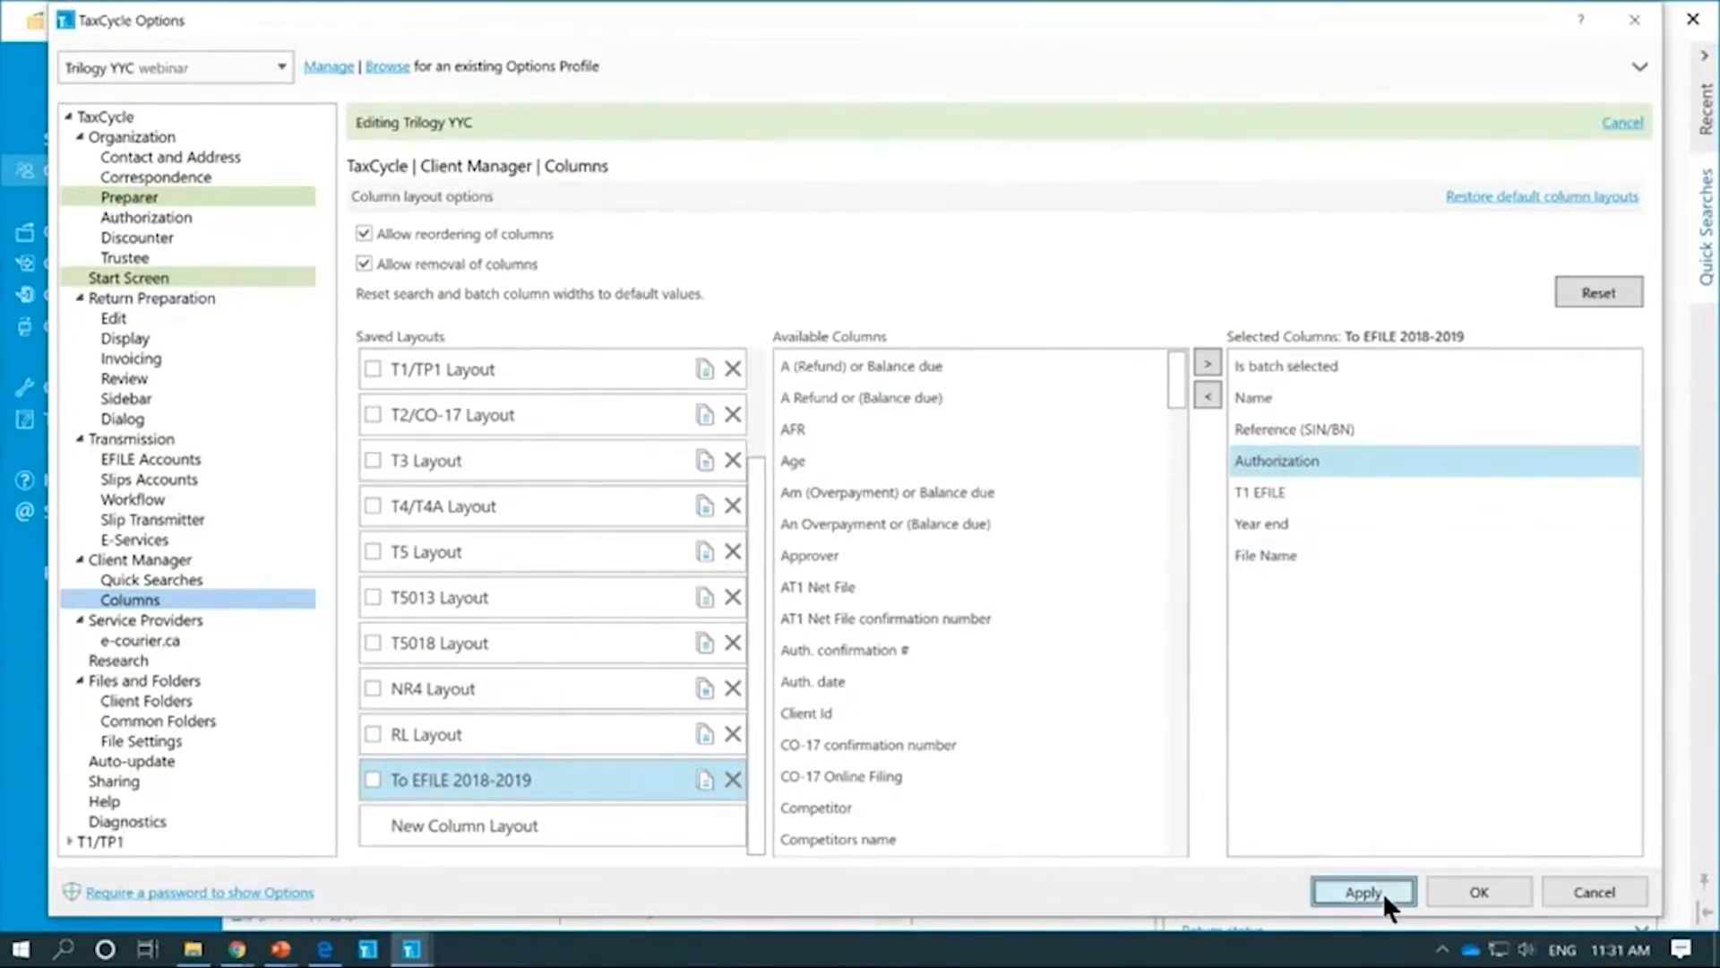
click(1474, 893)
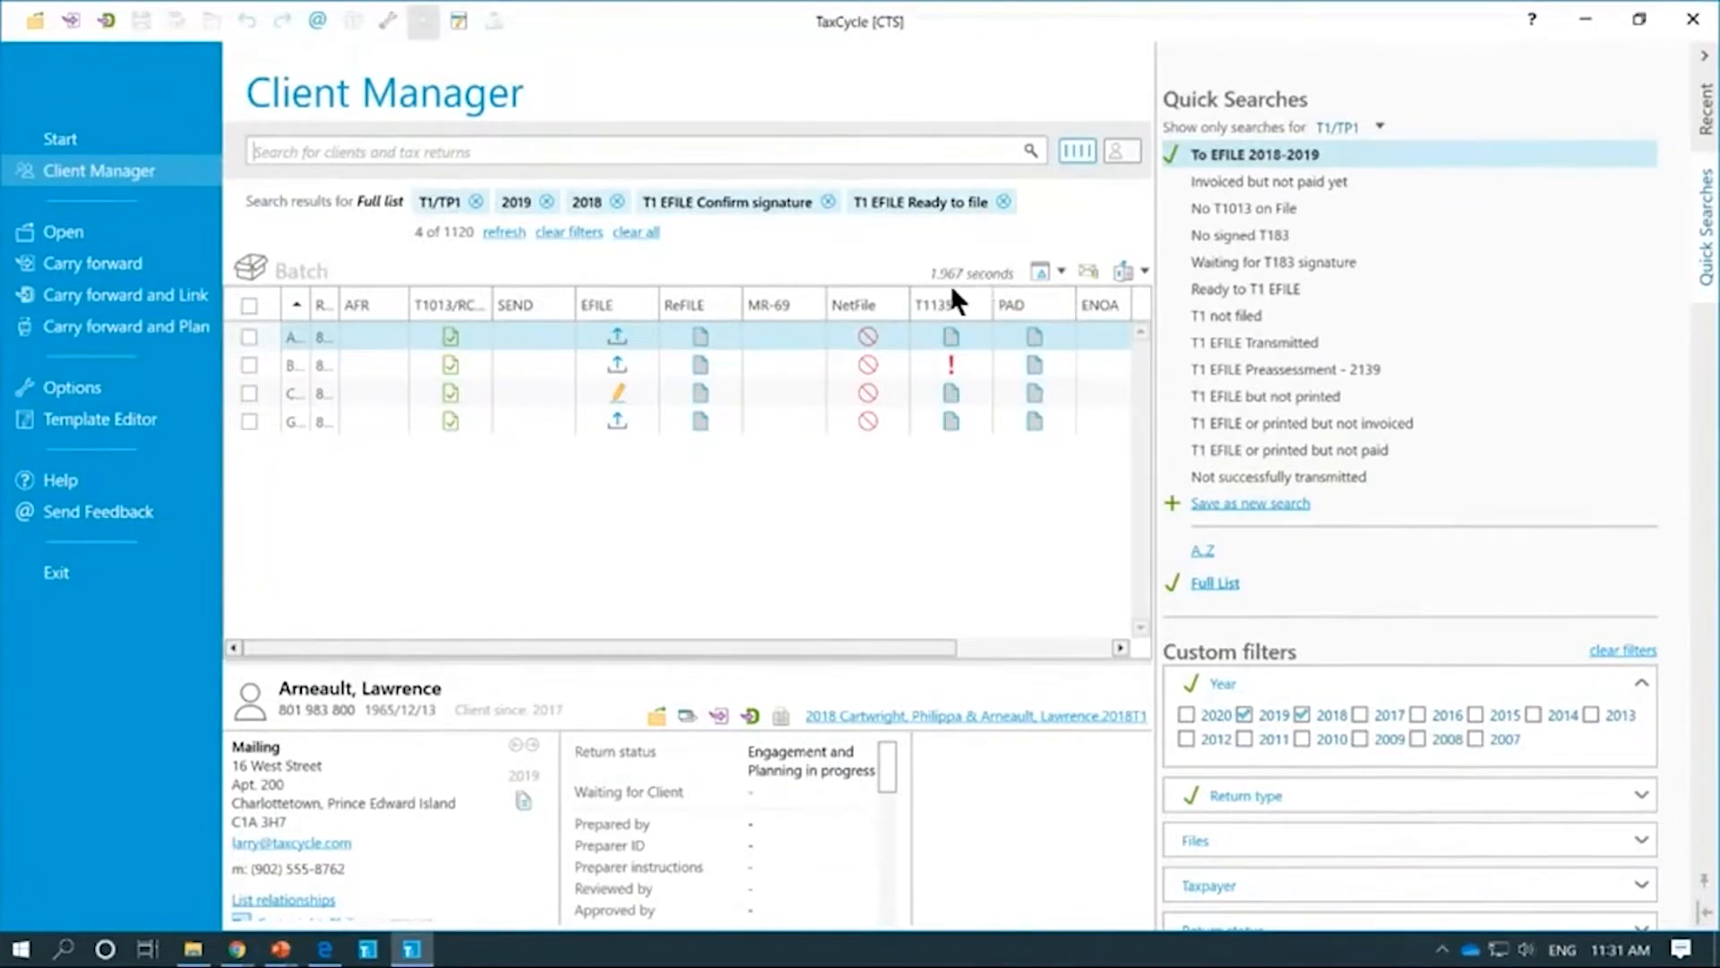
Step: Check the column layout choices in the Client Manager and collapse the Quick Searches pane to widen the client list
click(1057, 274)
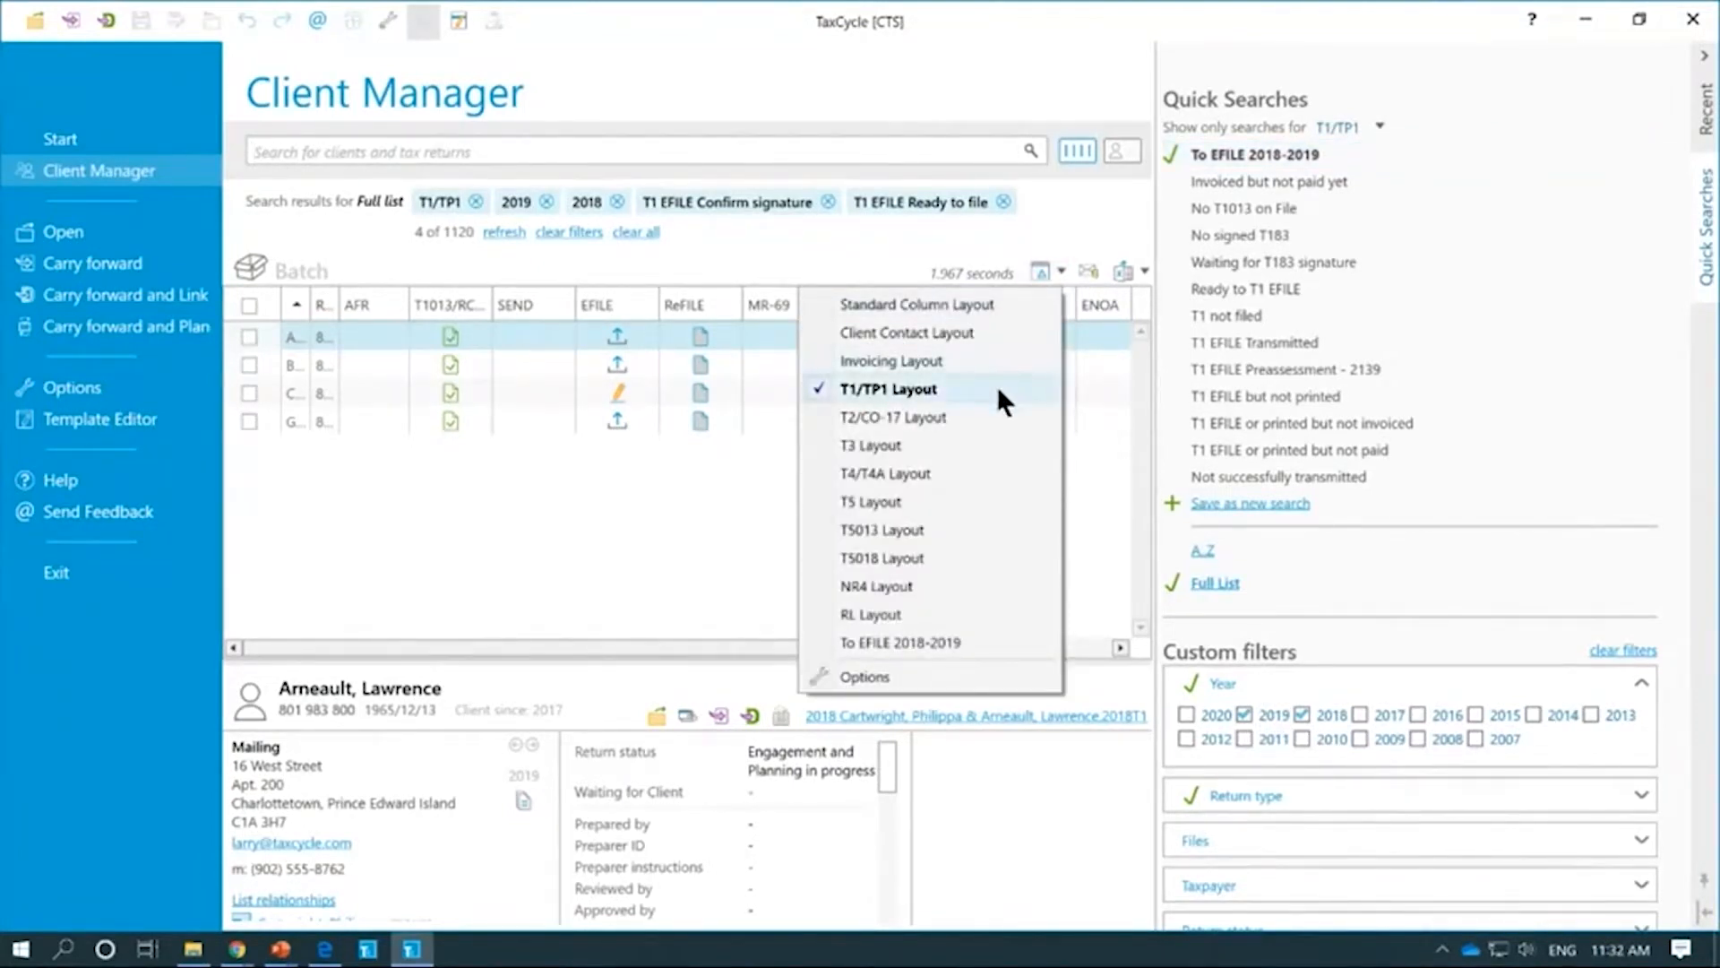
click(1088, 87)
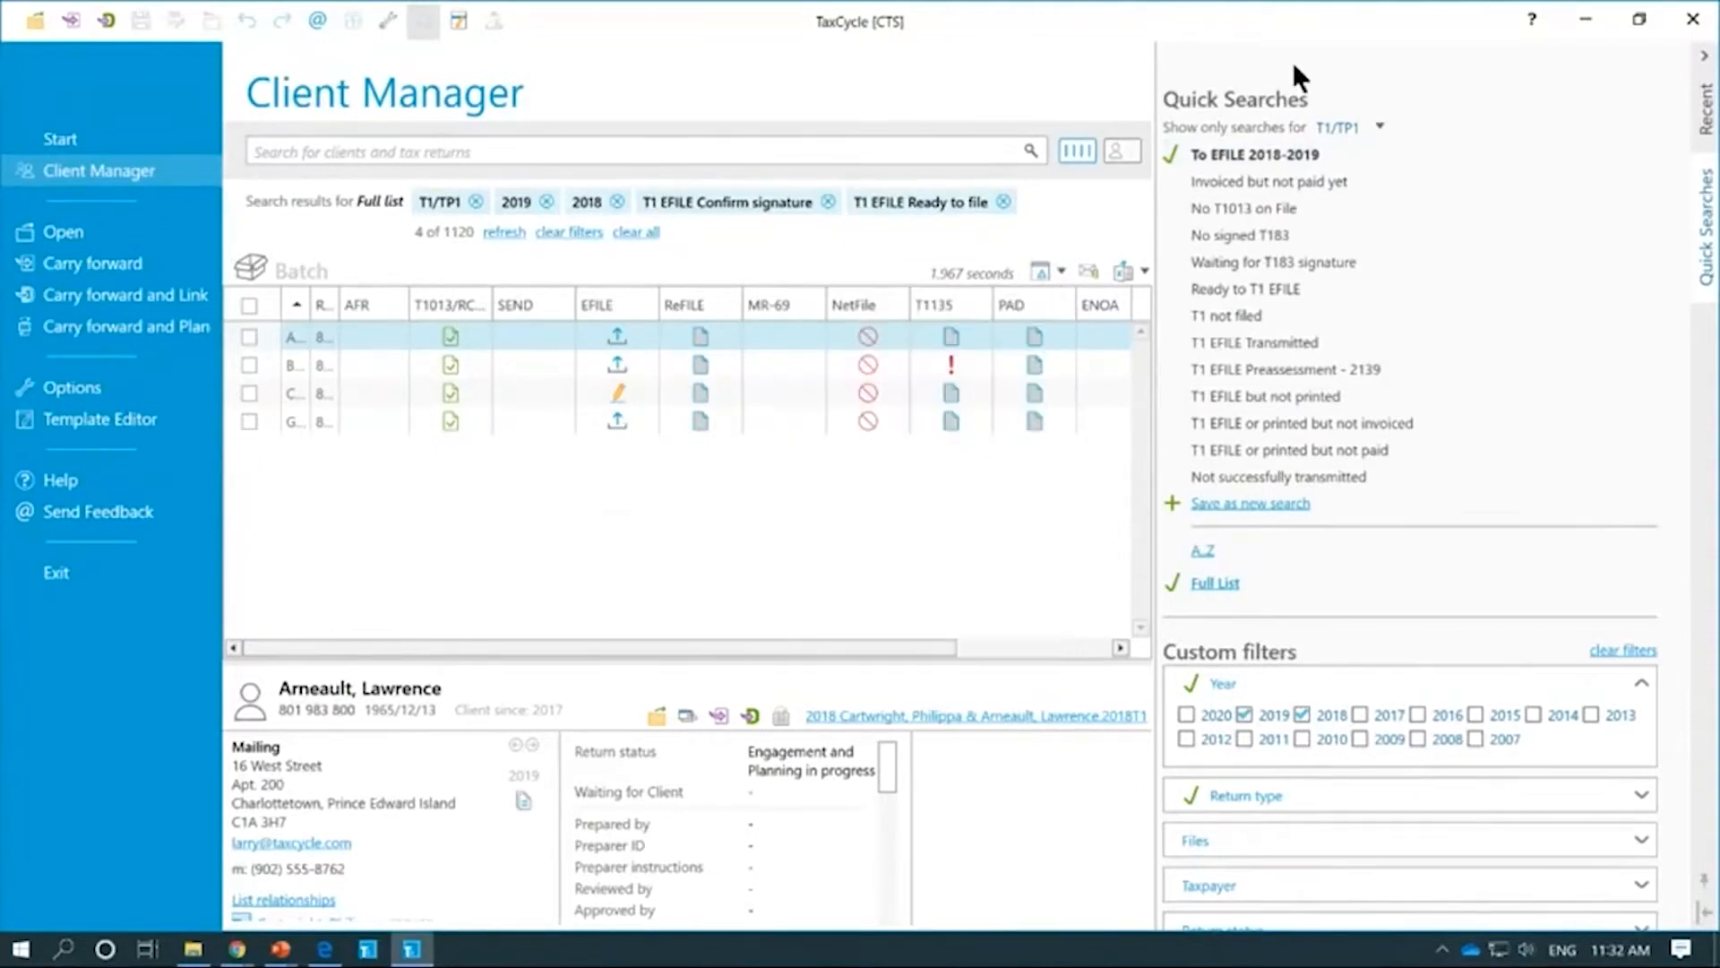
click(1696, 68)
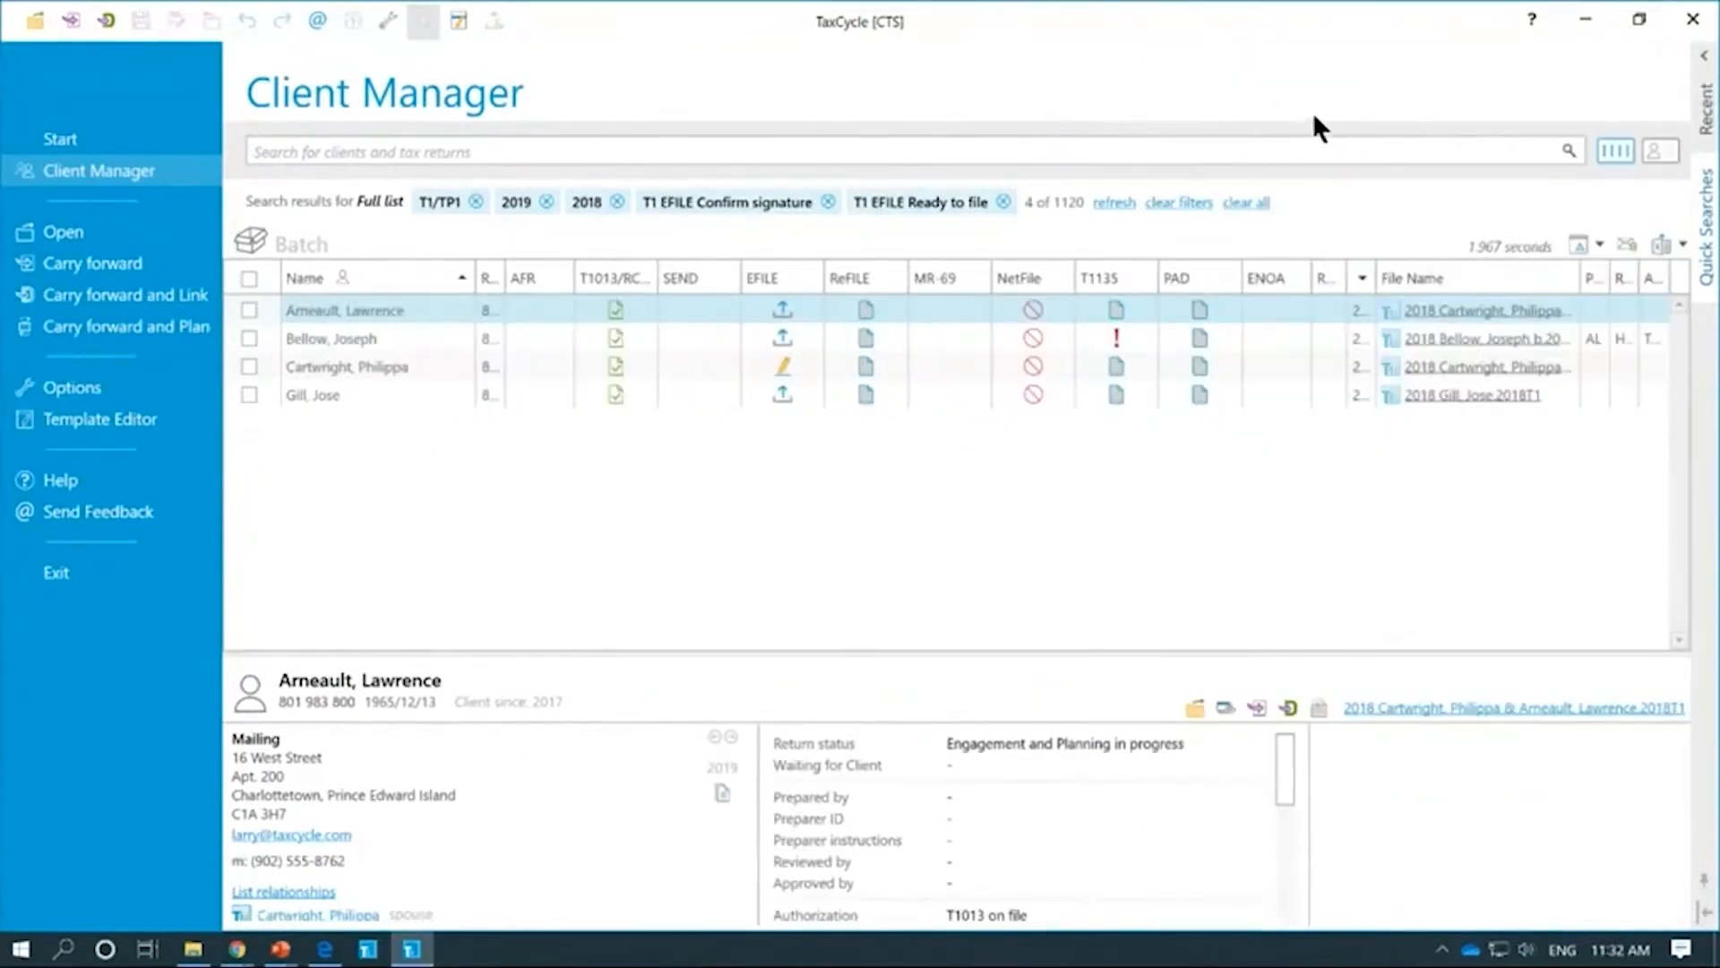
Step: Switch the client list to the To EFILE 2018-2019 column layout and narrow the Authorization column to fit its contents
click(1590, 244)
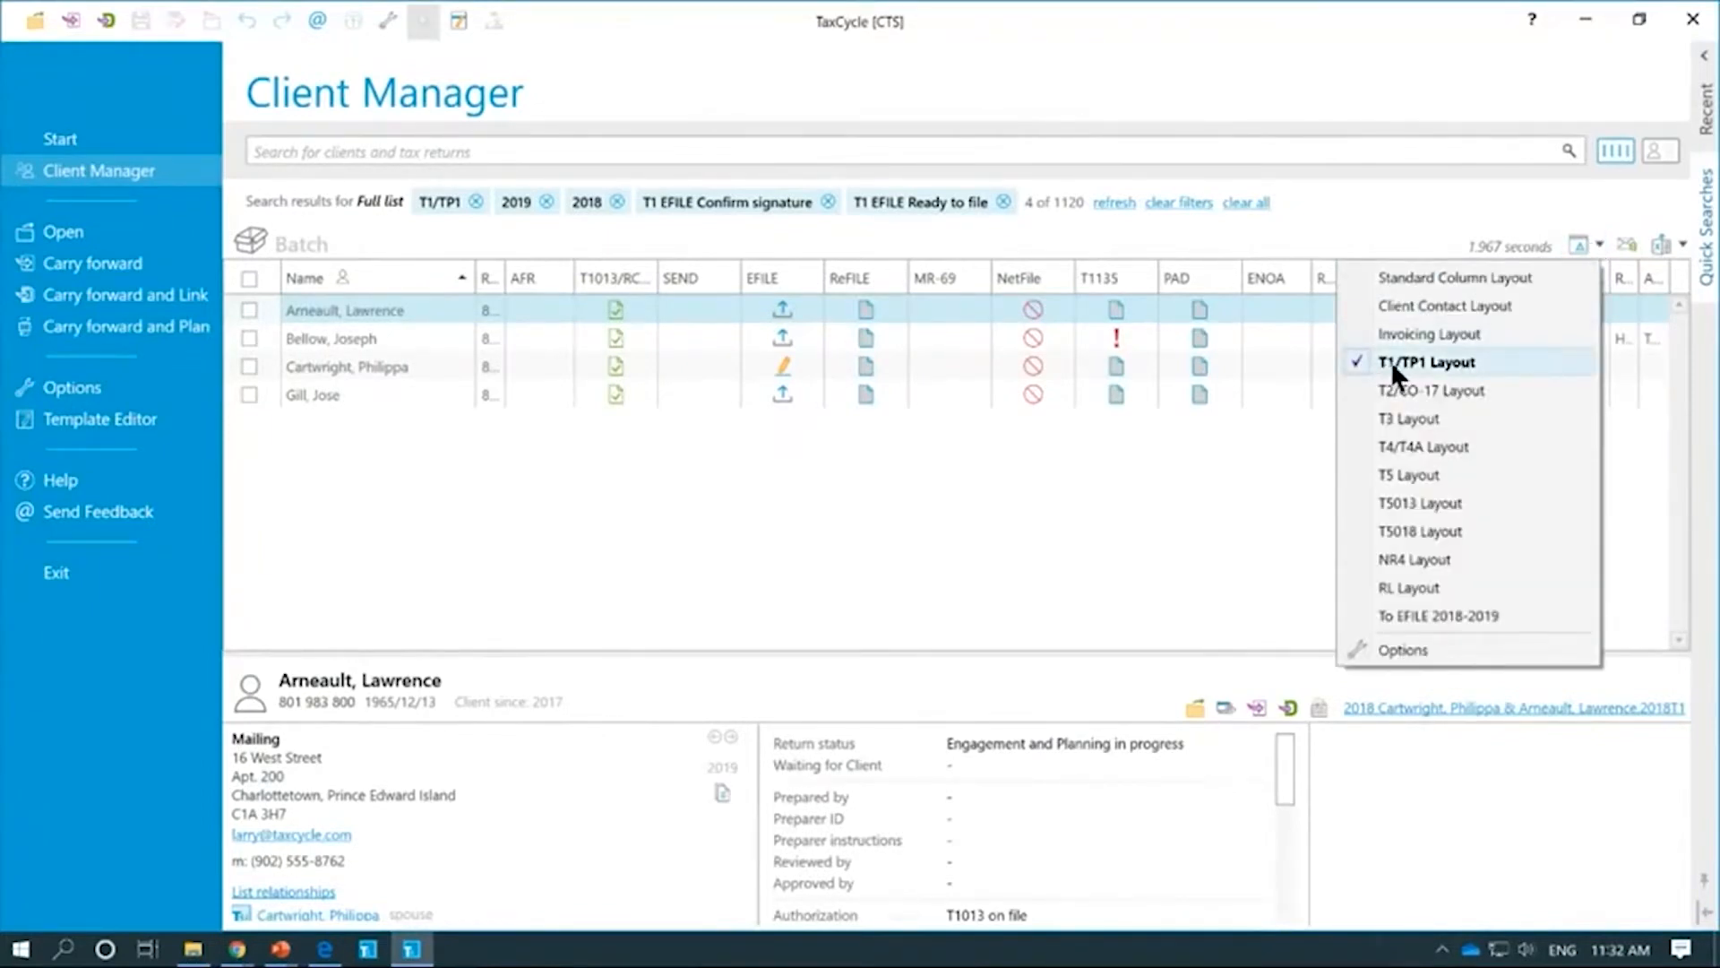
click(1522, 618)
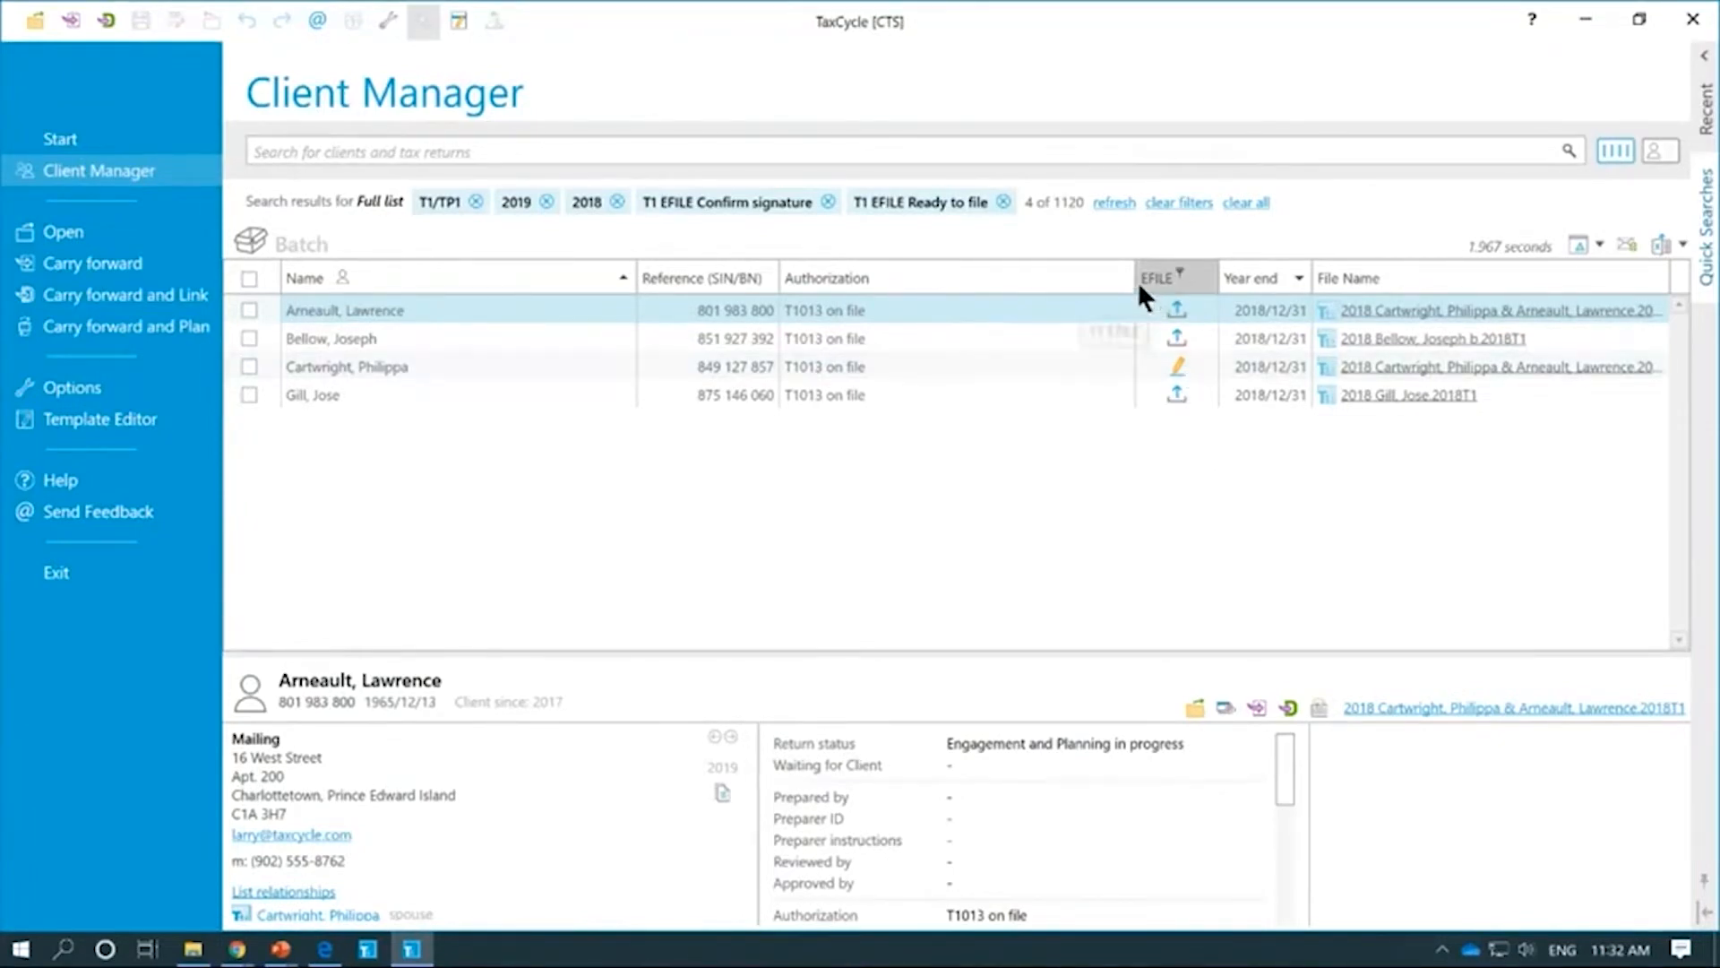
drag(1134, 283, 915, 279)
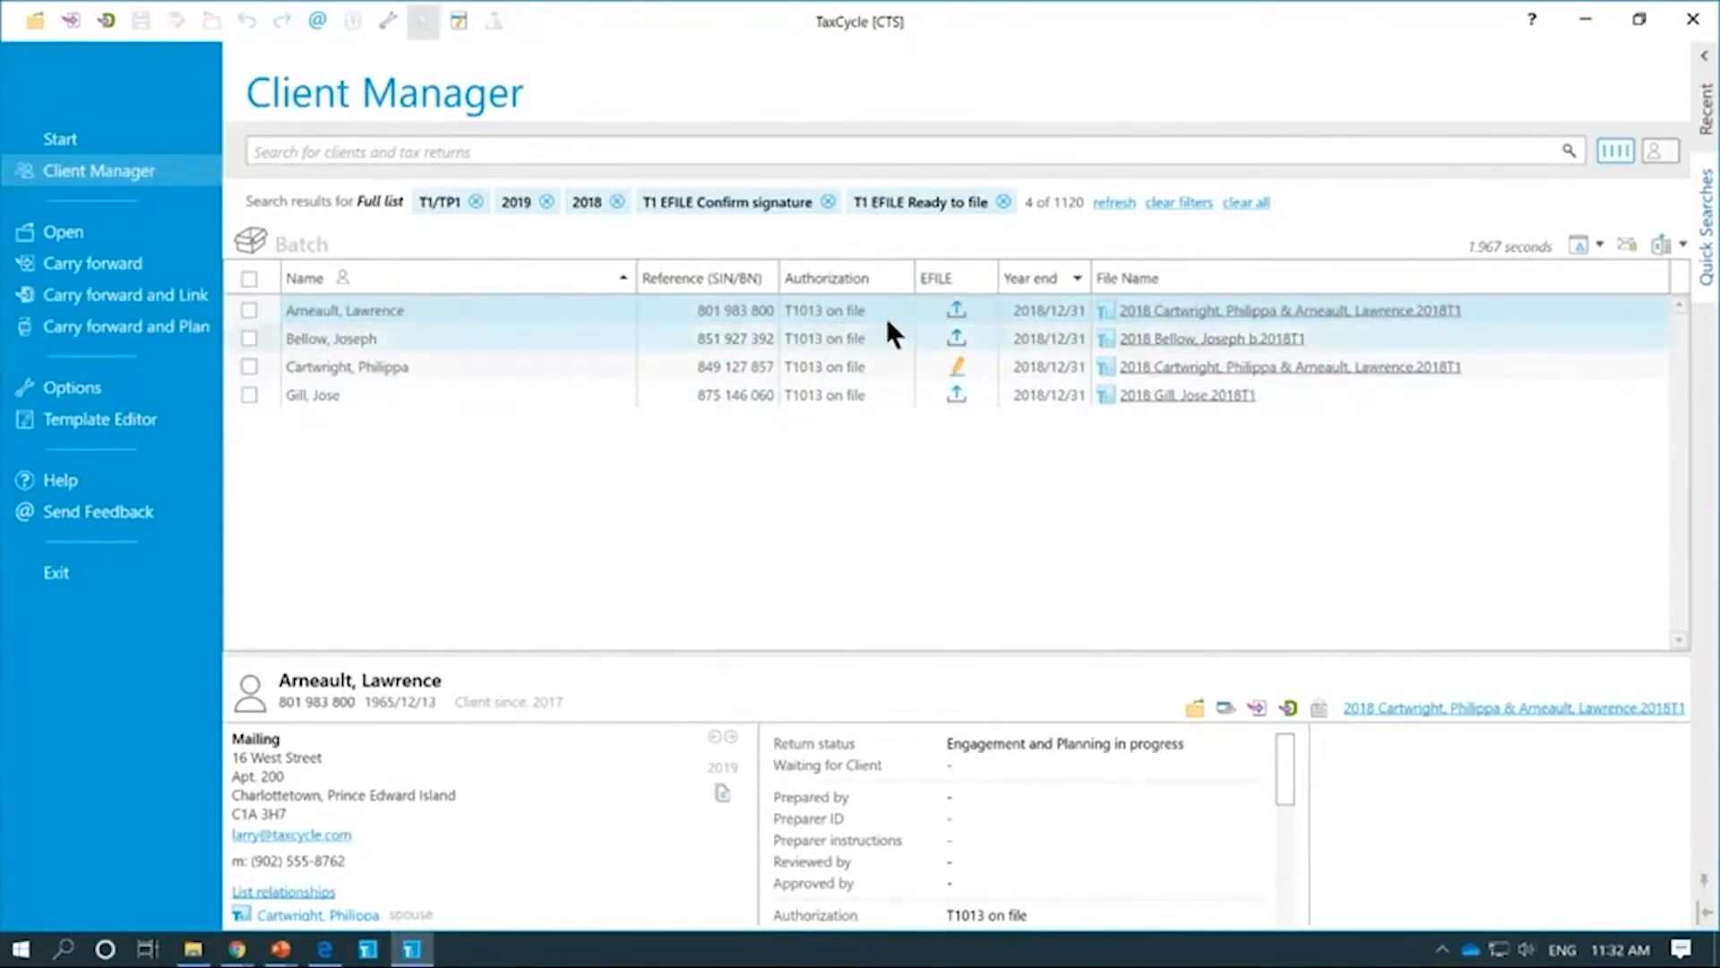
Step: Reopen the column layout options, enable changes to the Trilogy YYC profile and move the options window aside
click(1596, 244)
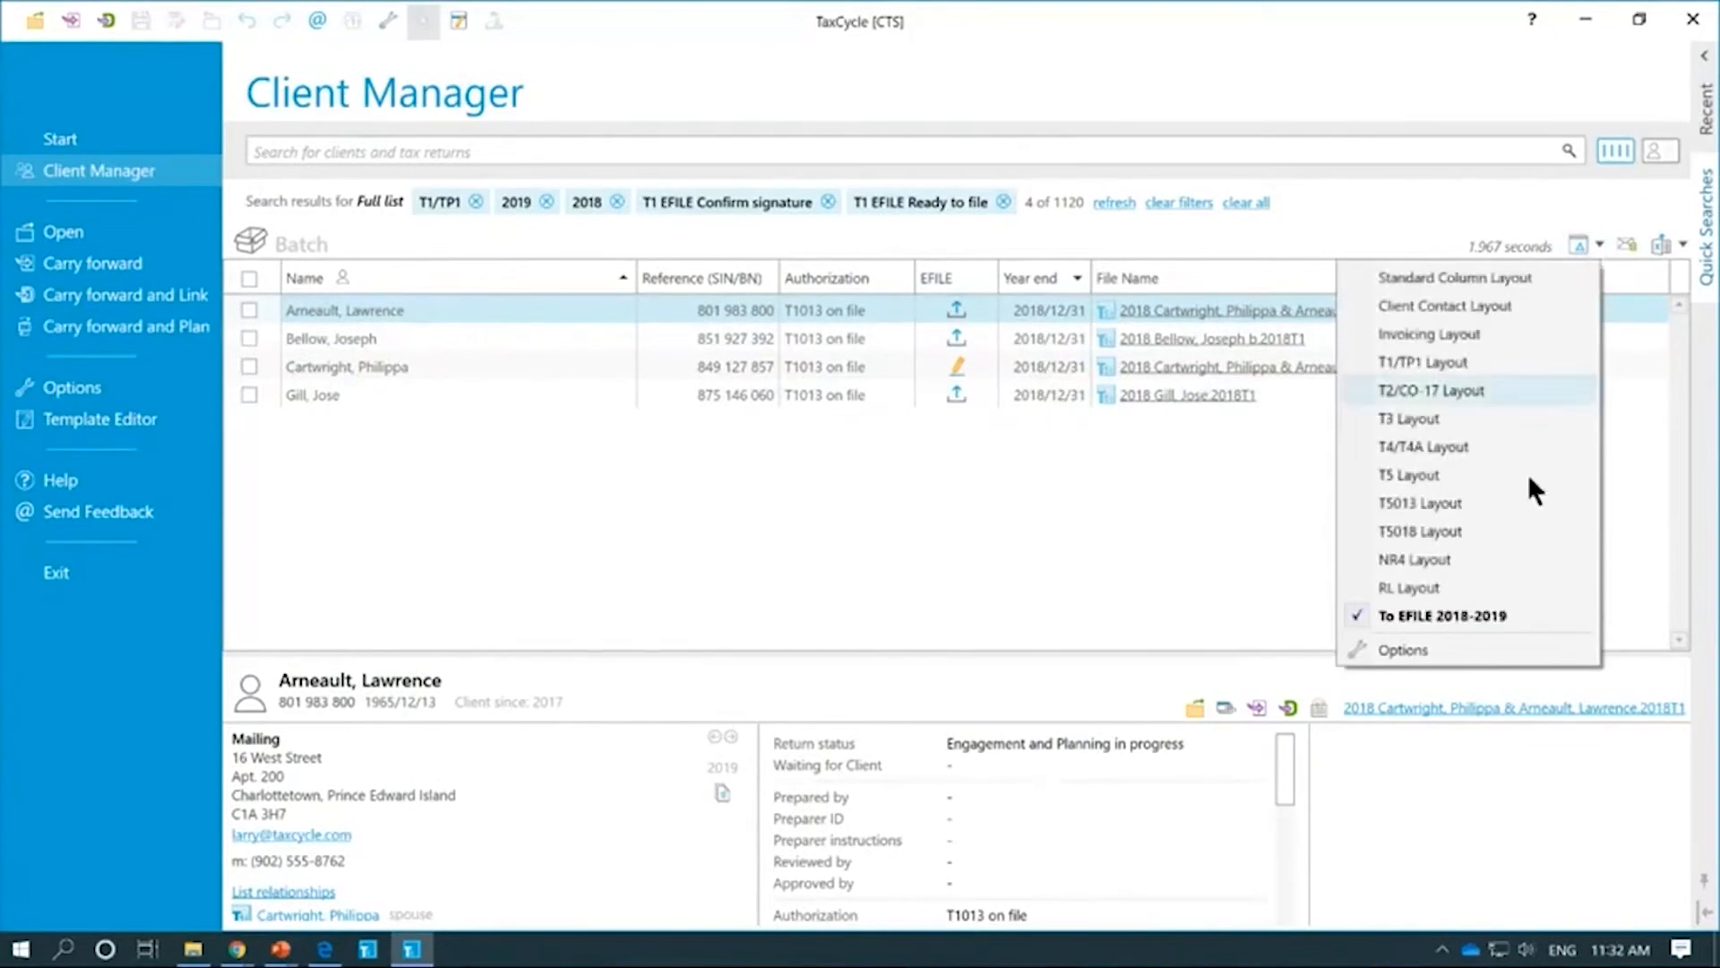
click(1403, 649)
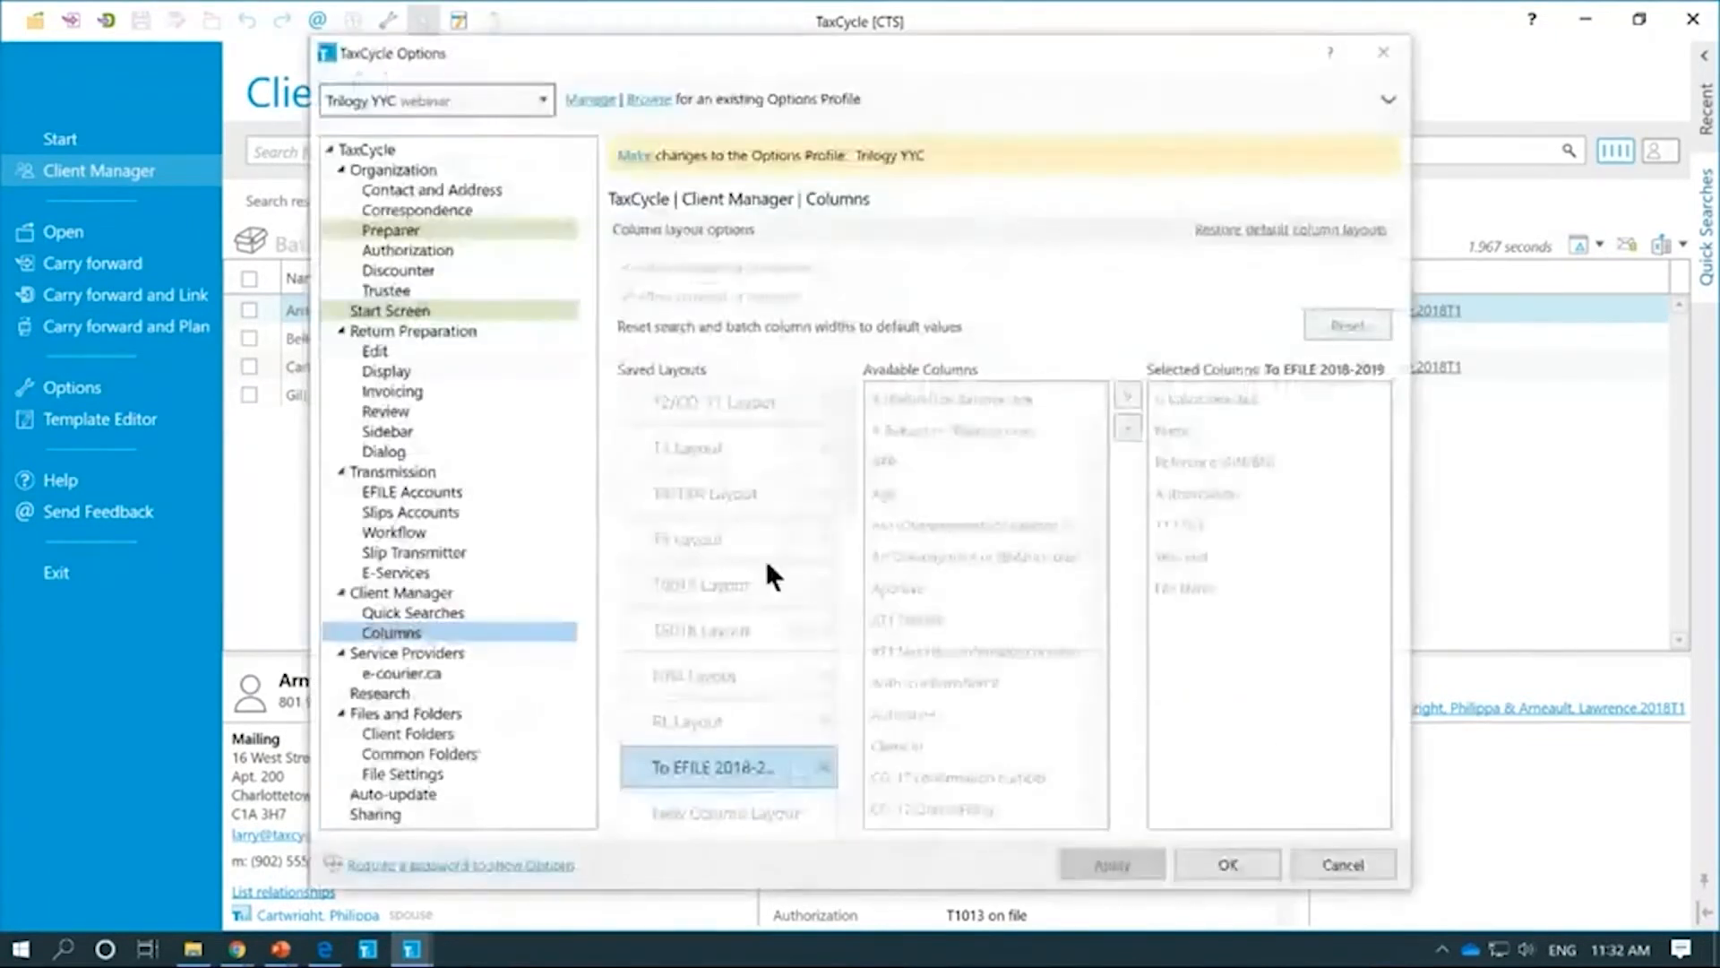
click(643, 154)
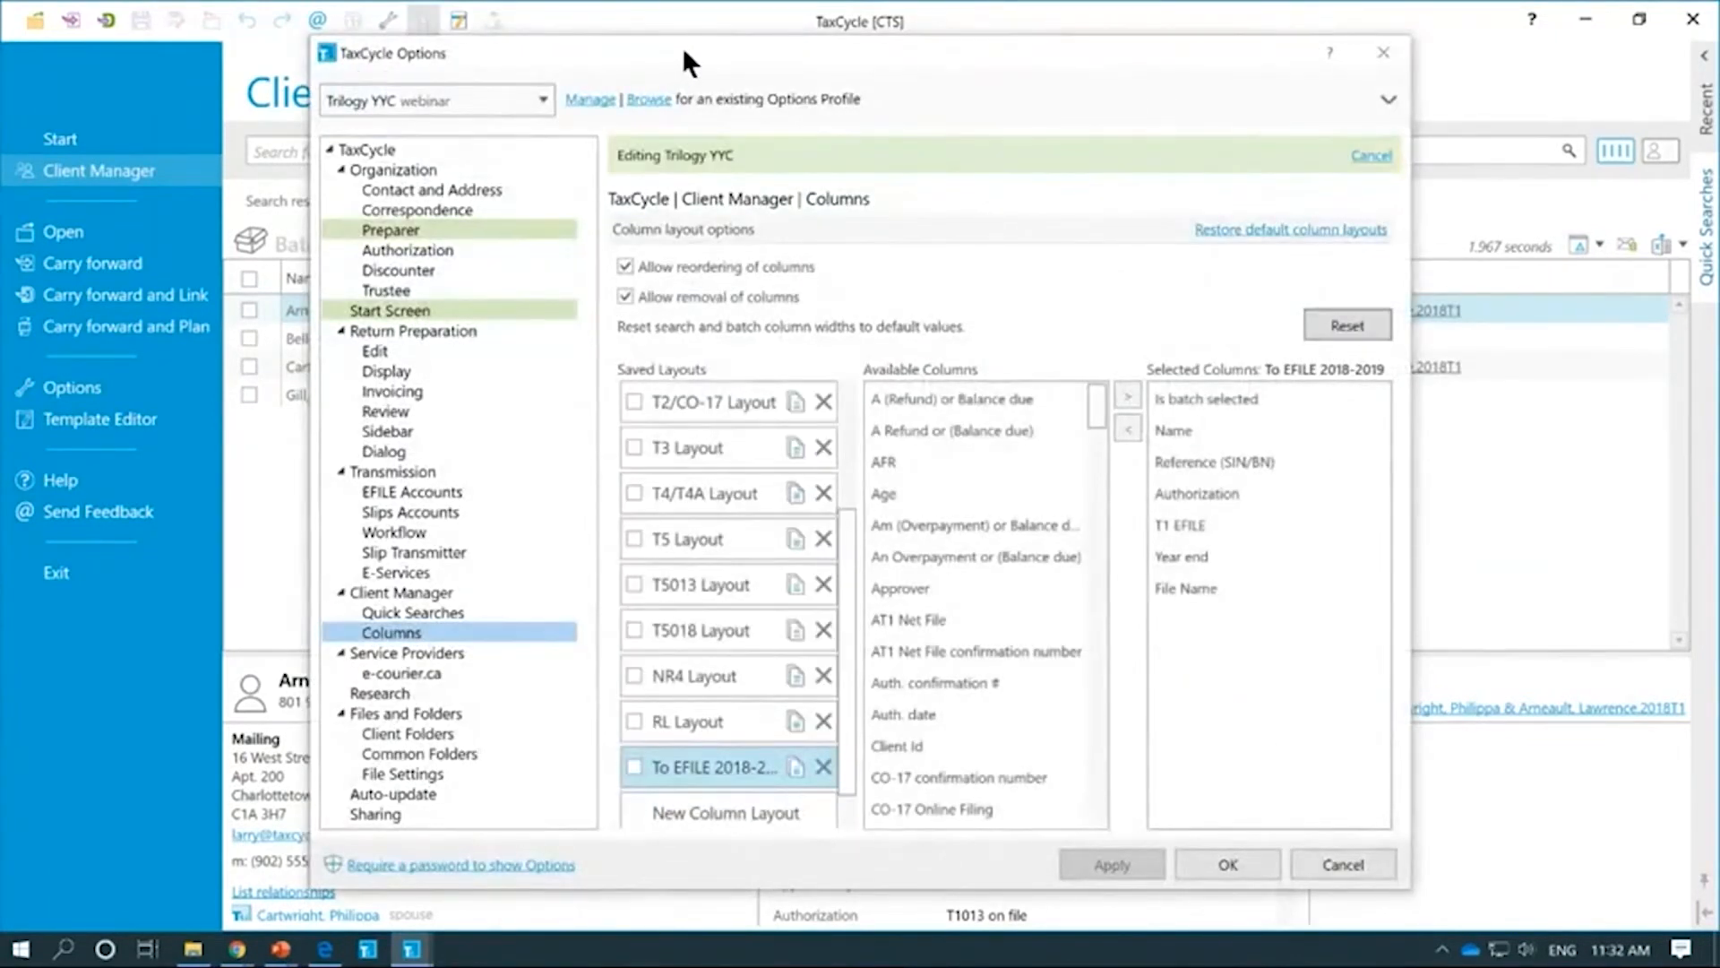
drag(681, 46, 410, 28)
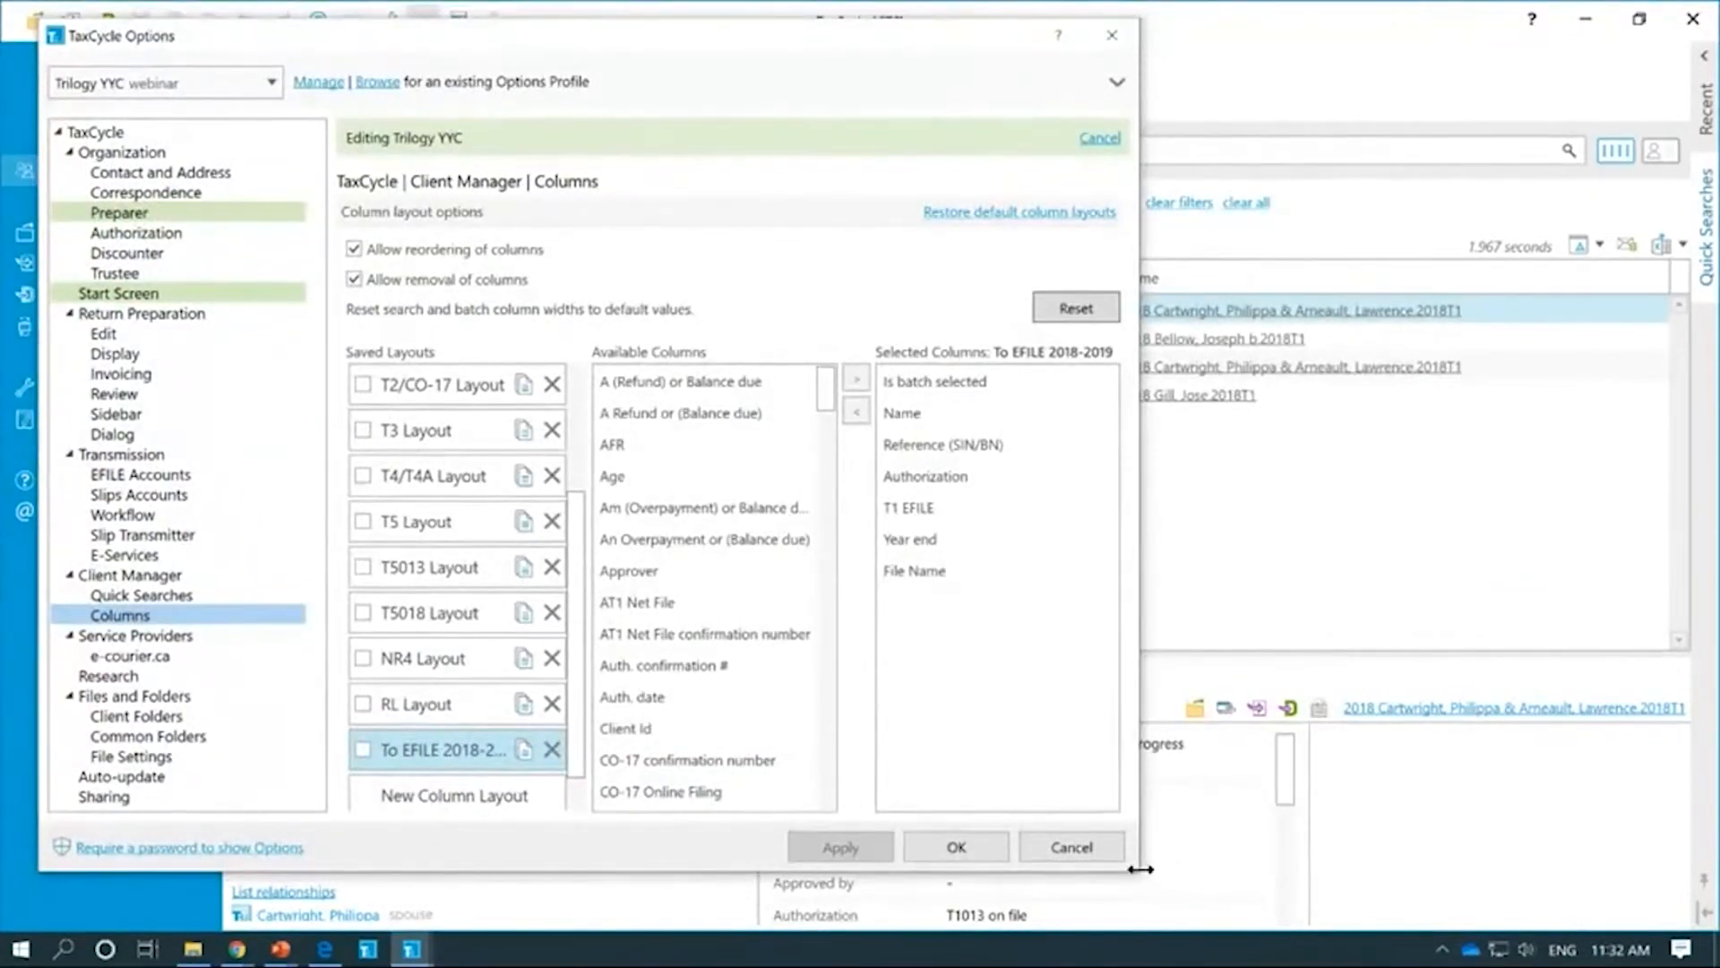
Step: Enlarge the options window and add the T1013/RC59 column before Authorization in the To EFILE 2018-2019 layout
drag(1136, 864, 1668, 859)
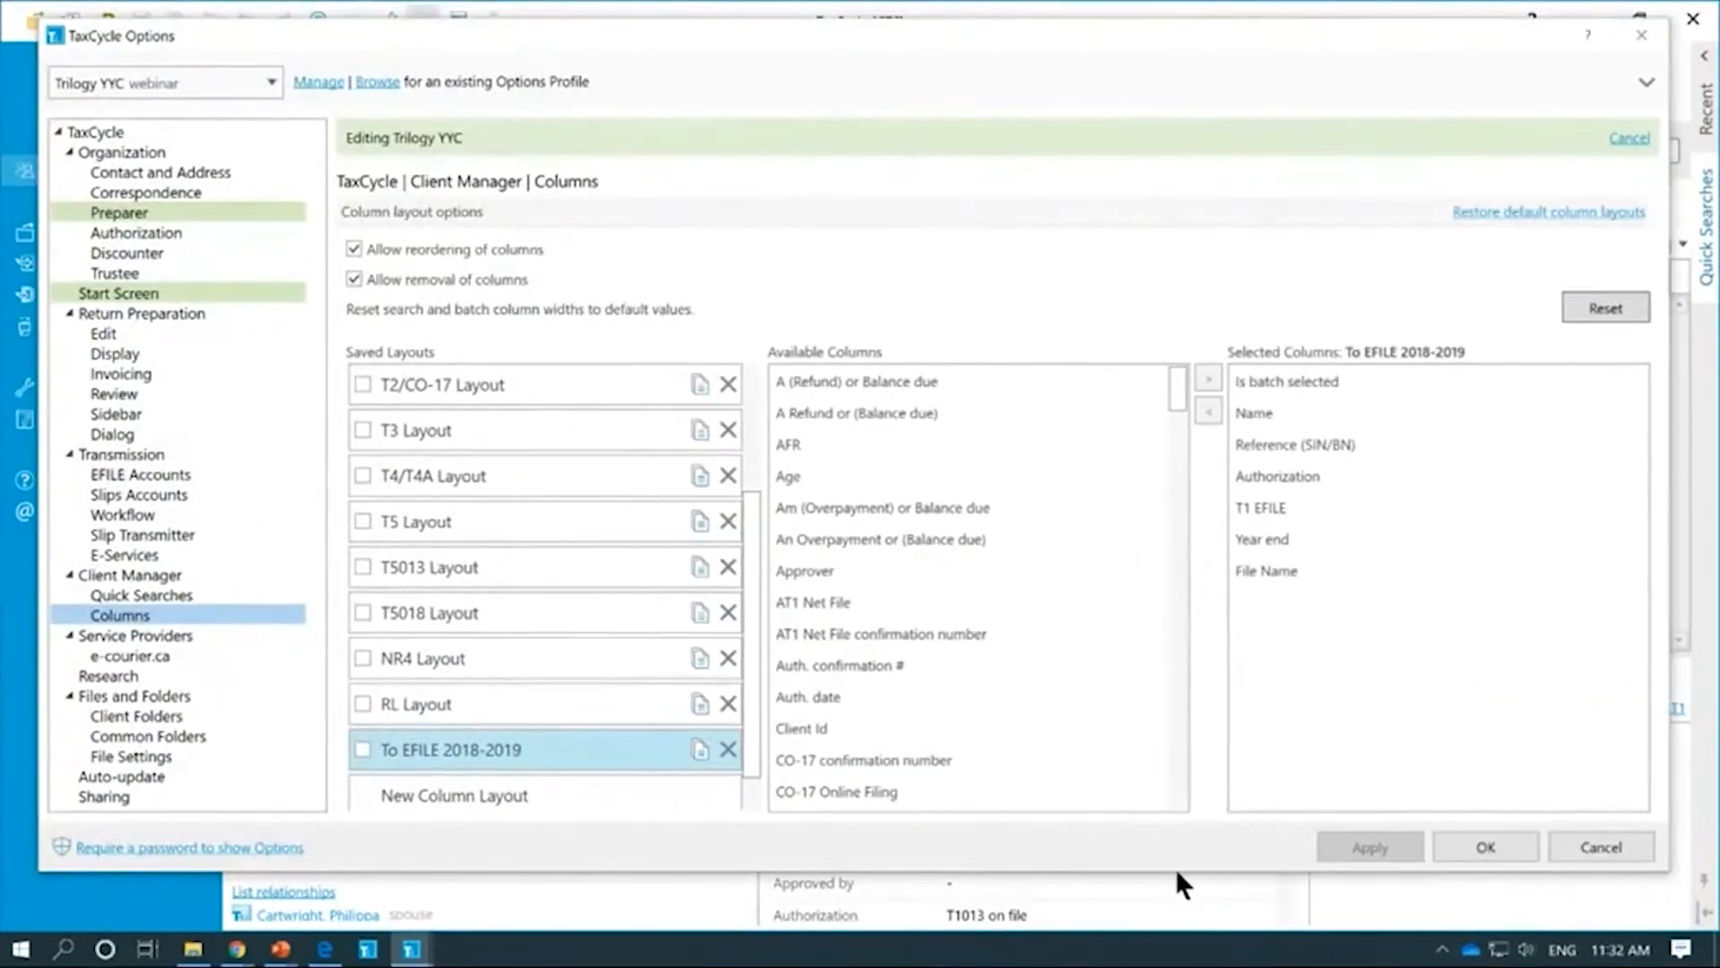
drag(1176, 868, 1170, 906)
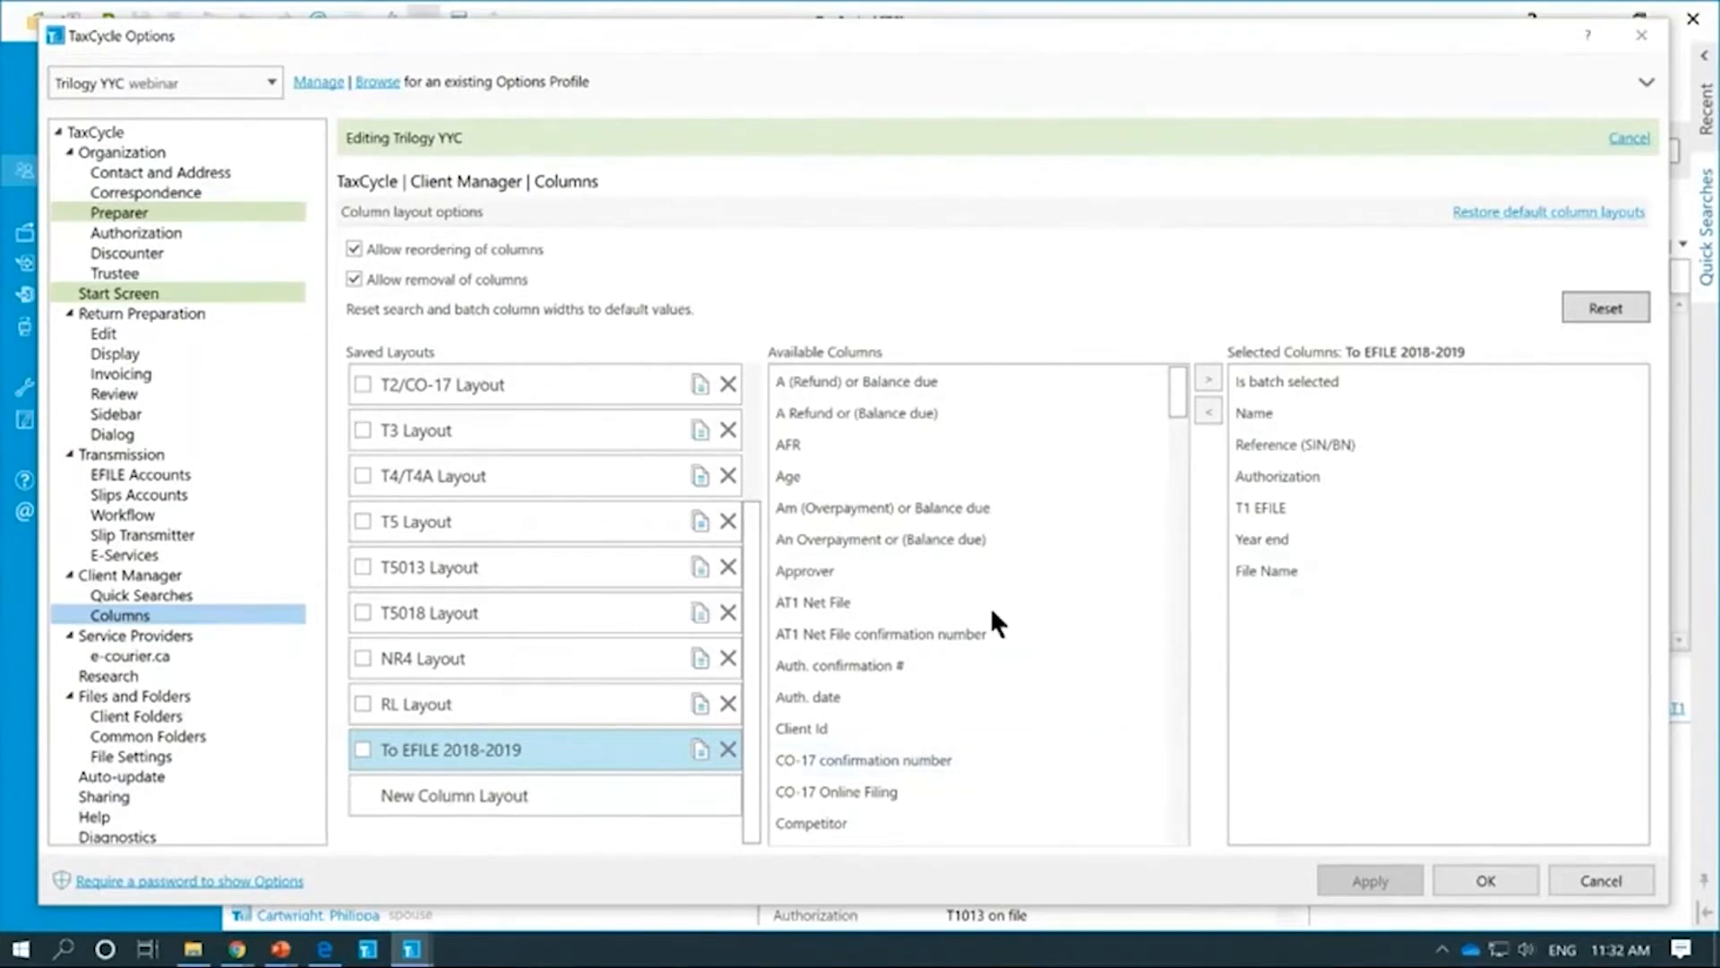
scroll(990, 636, down, 15)
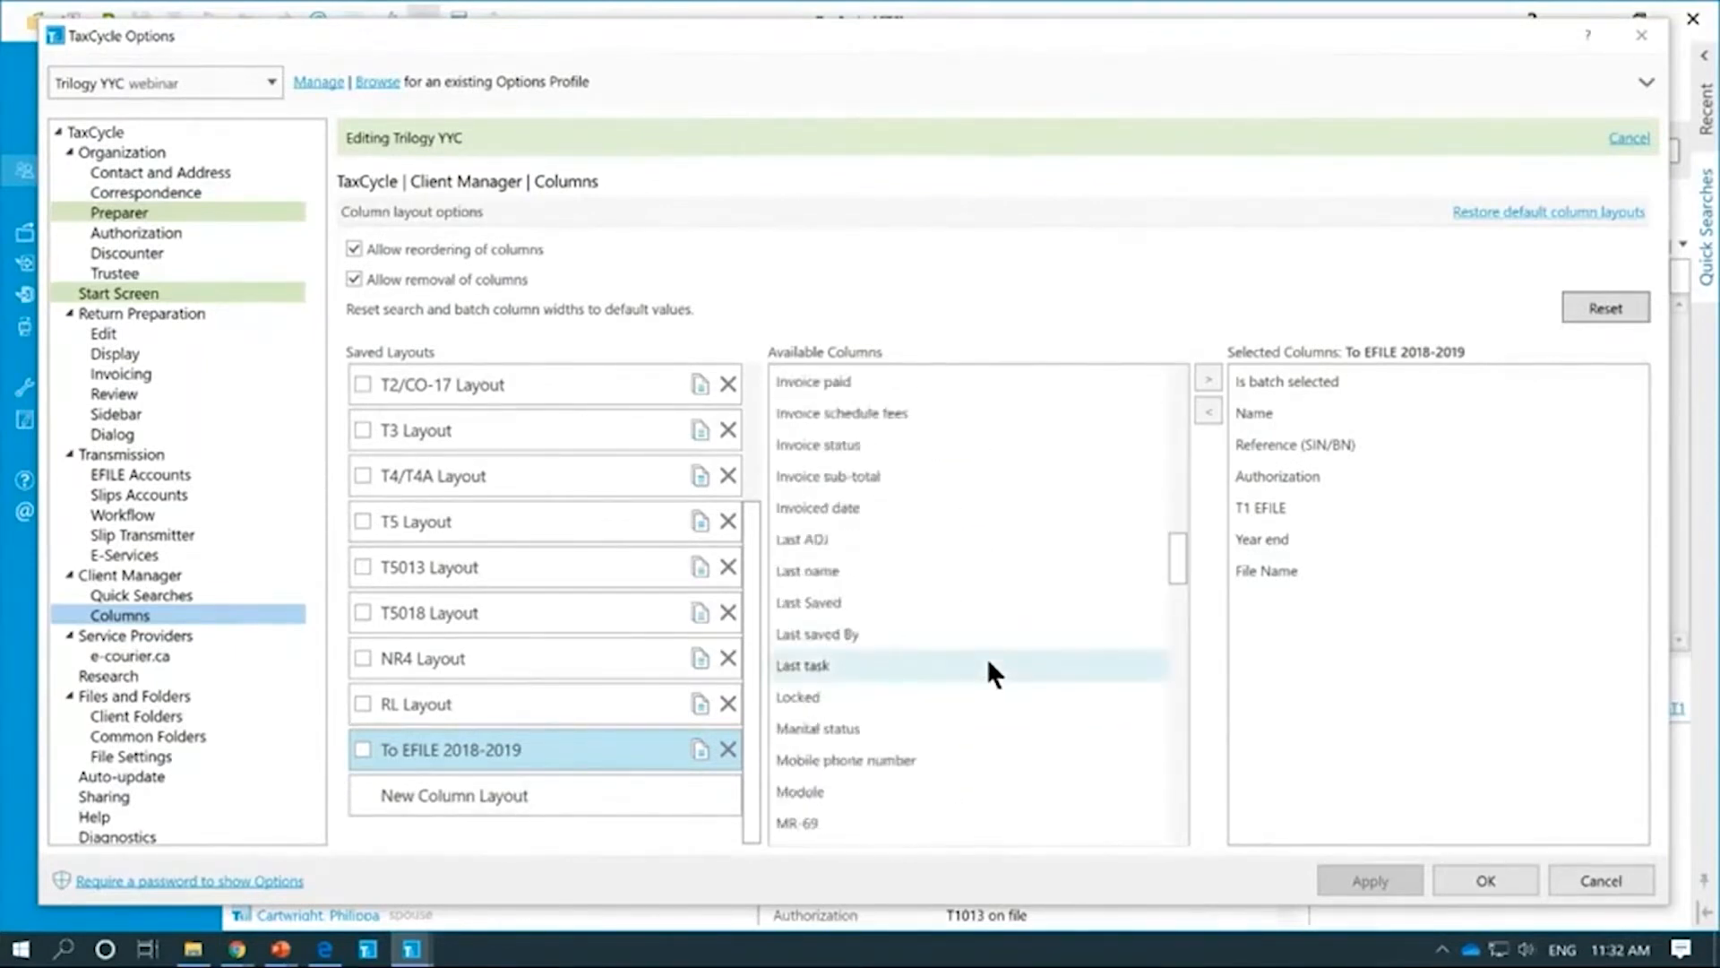
scroll(990, 663, down, 4)
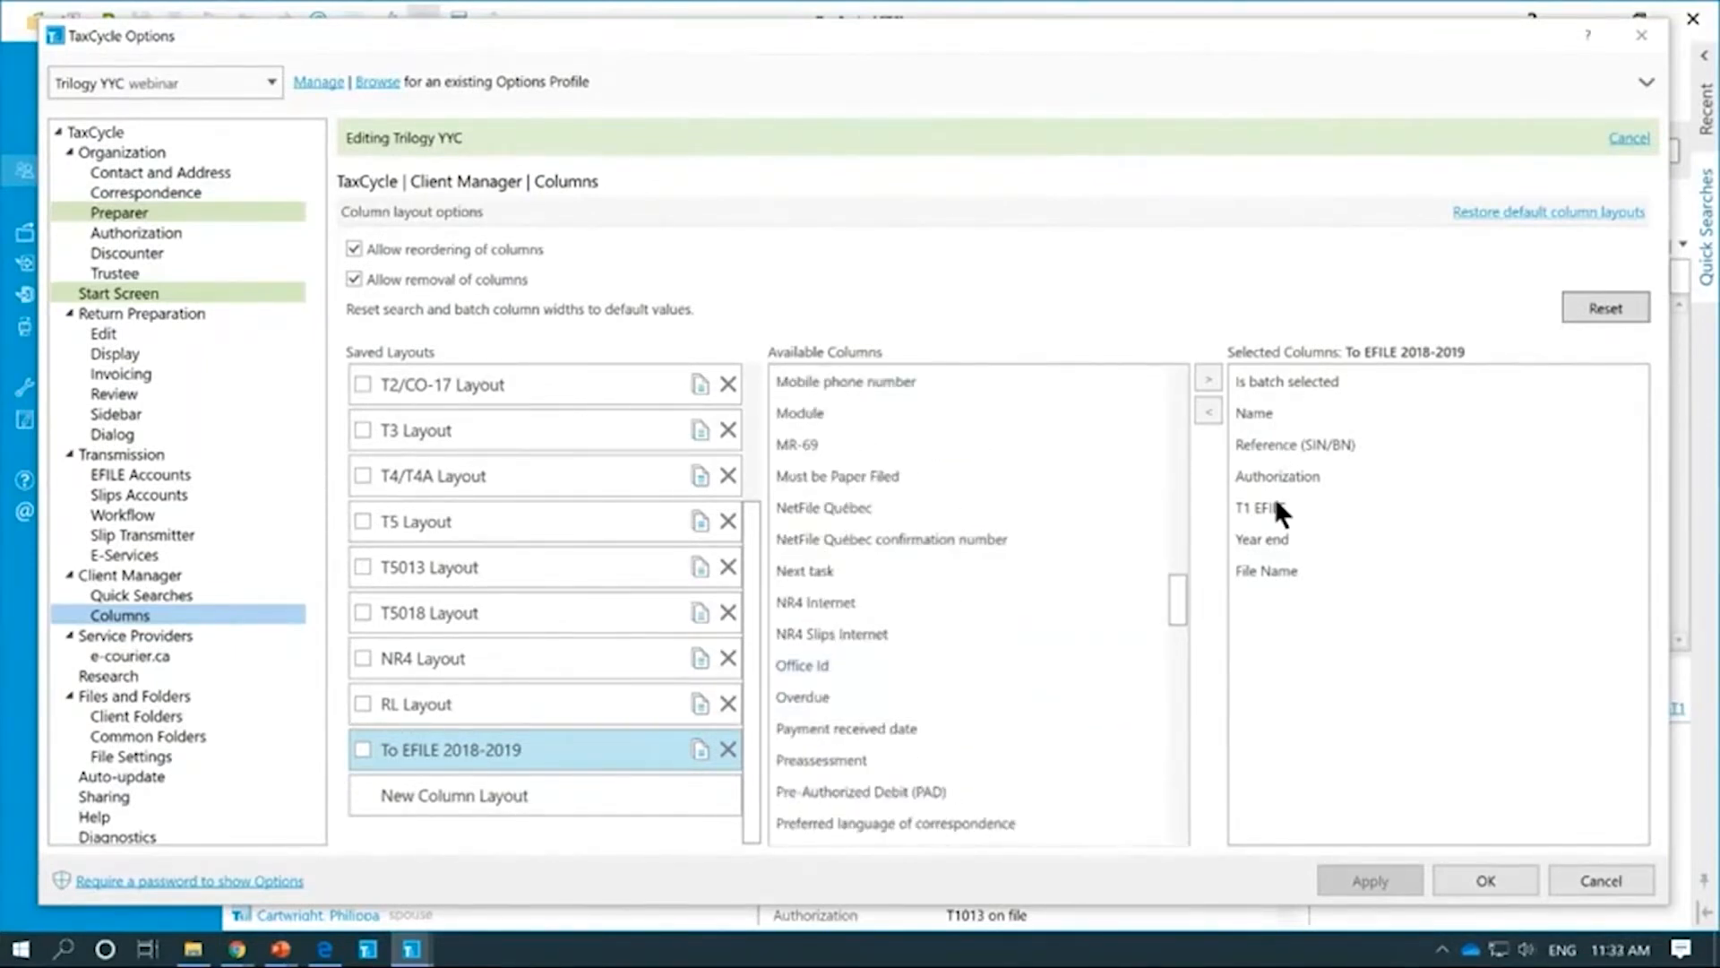
scroll(989, 591, down, 5)
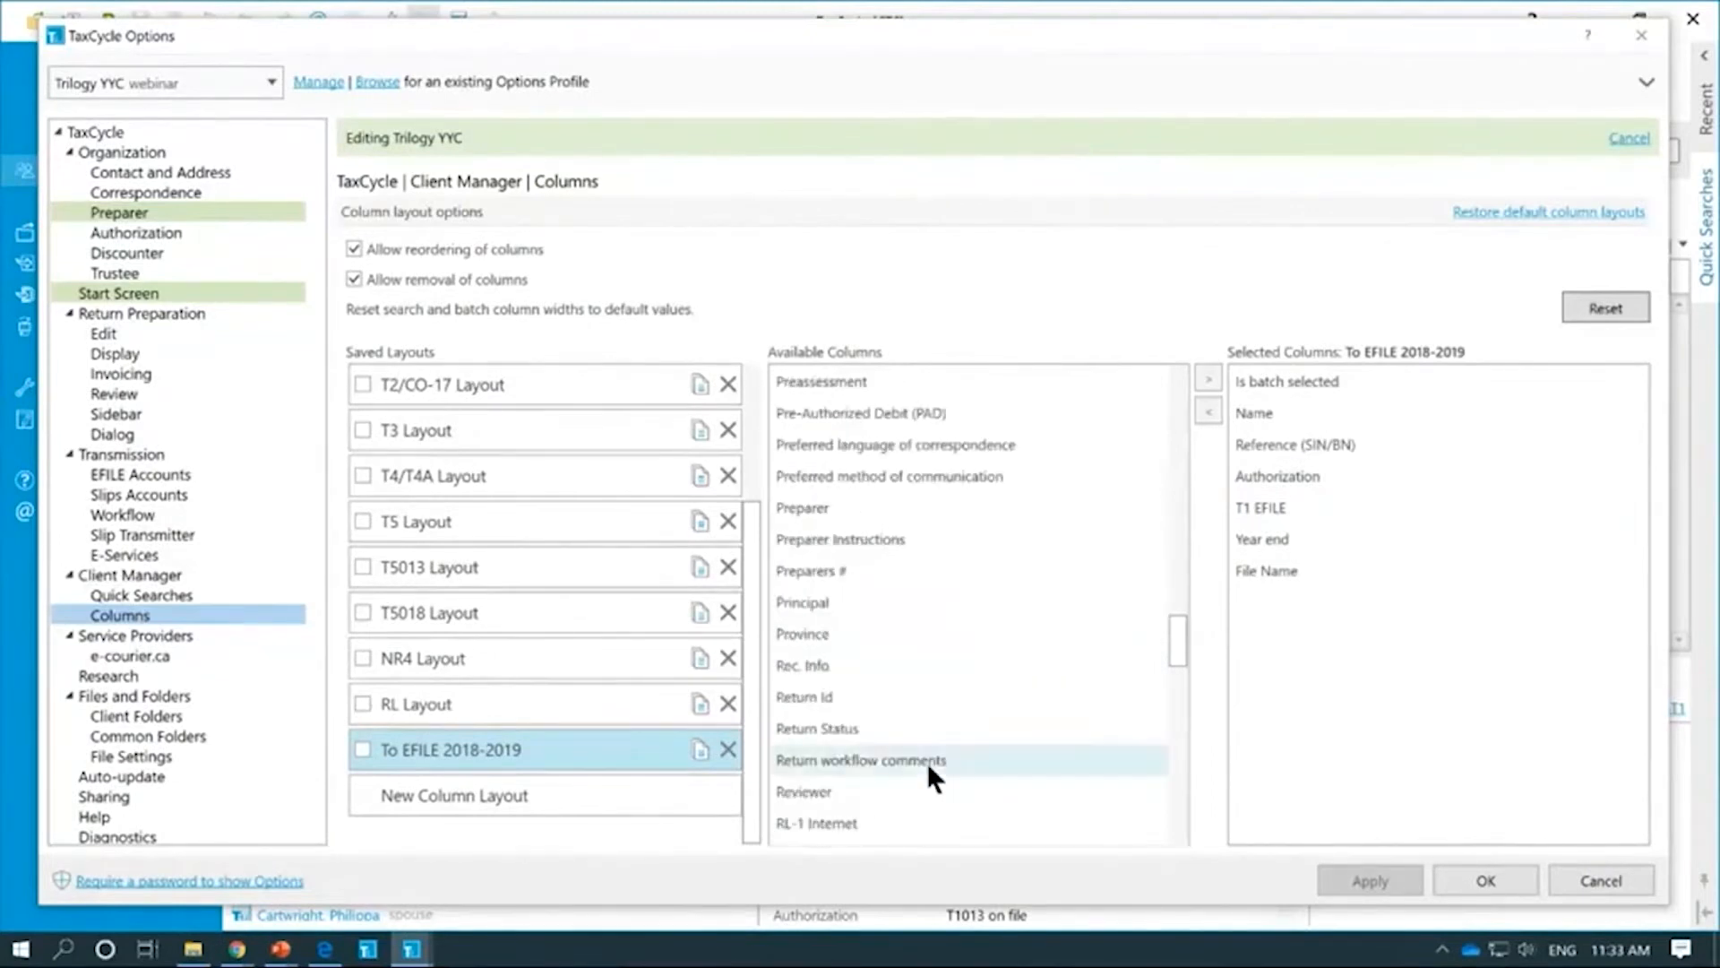
scroll(955, 763, down, 6)
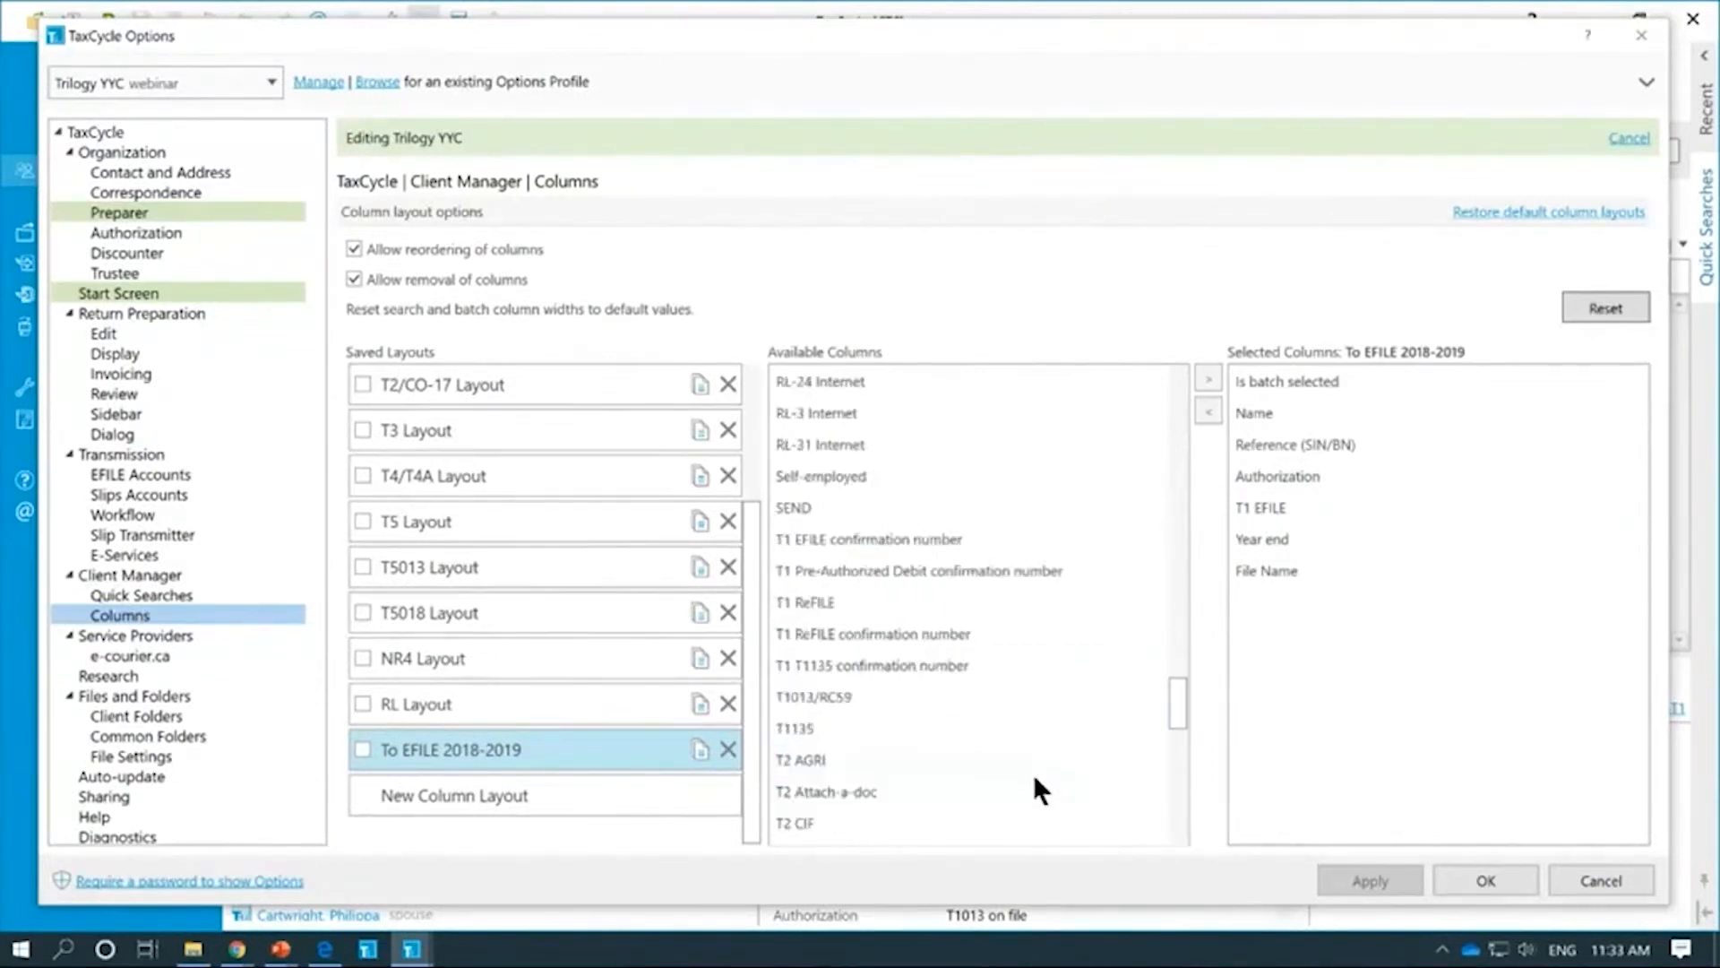
drag(817, 698, 1337, 466)
click(1291, 475)
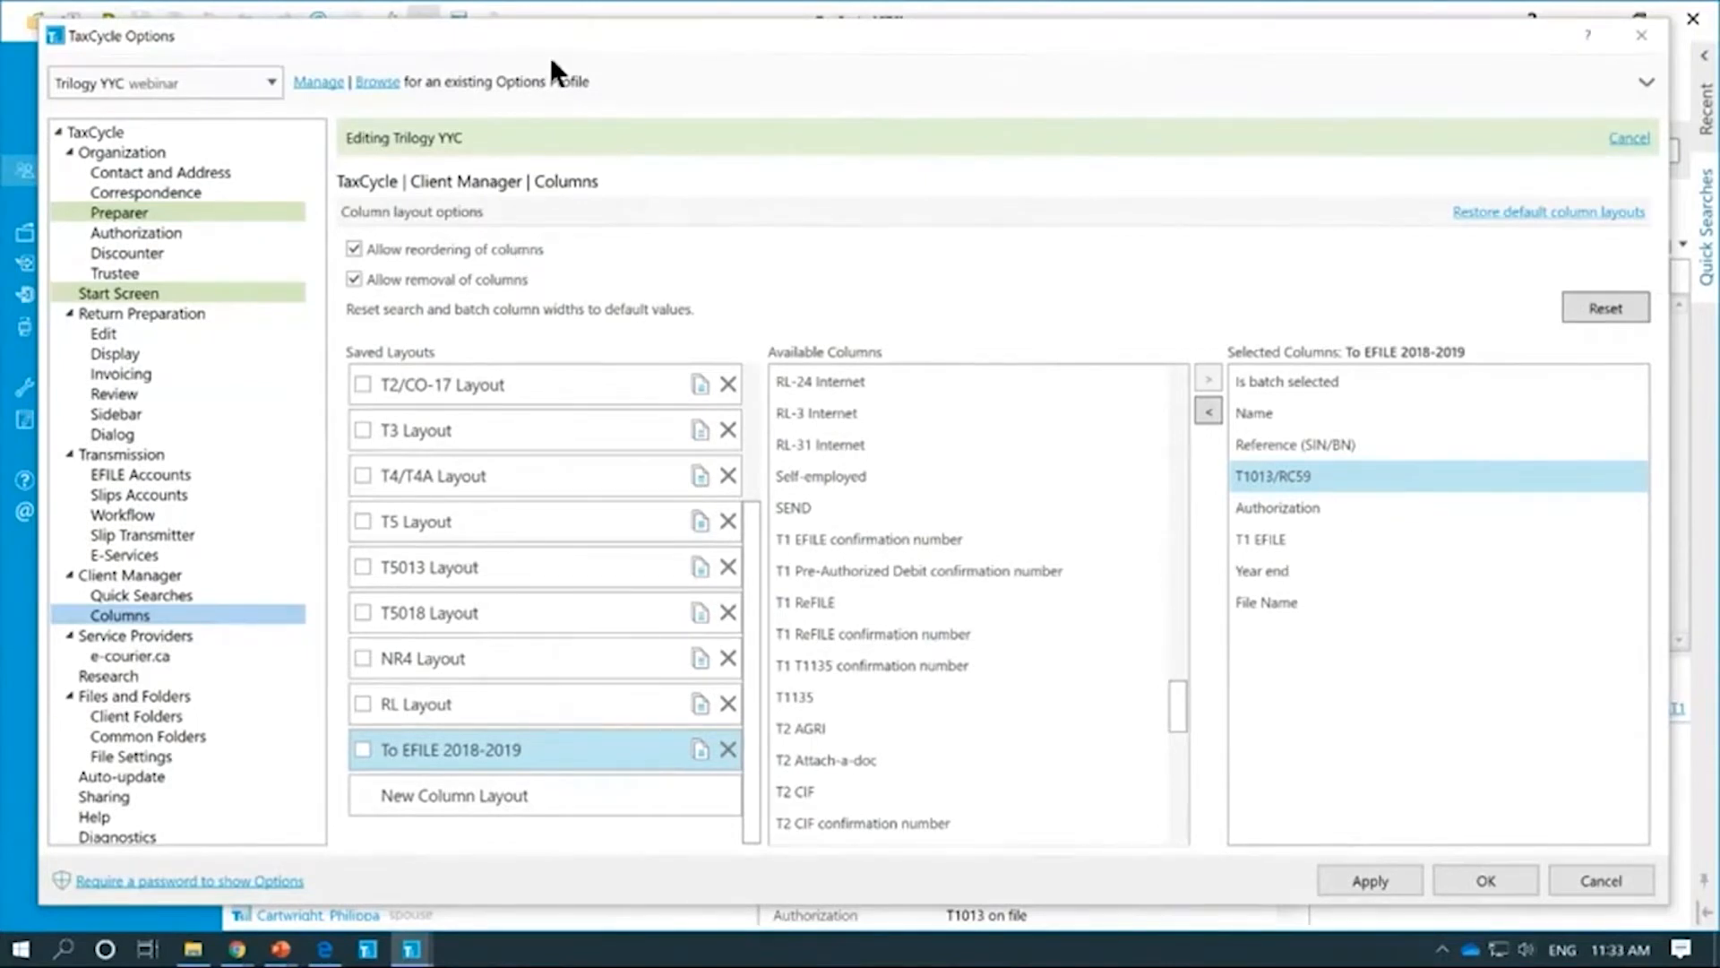
Step: Compare the selected columns with the client list behind the options window, then apply the layout changes and close the options
drag(552, 35, 546, 335)
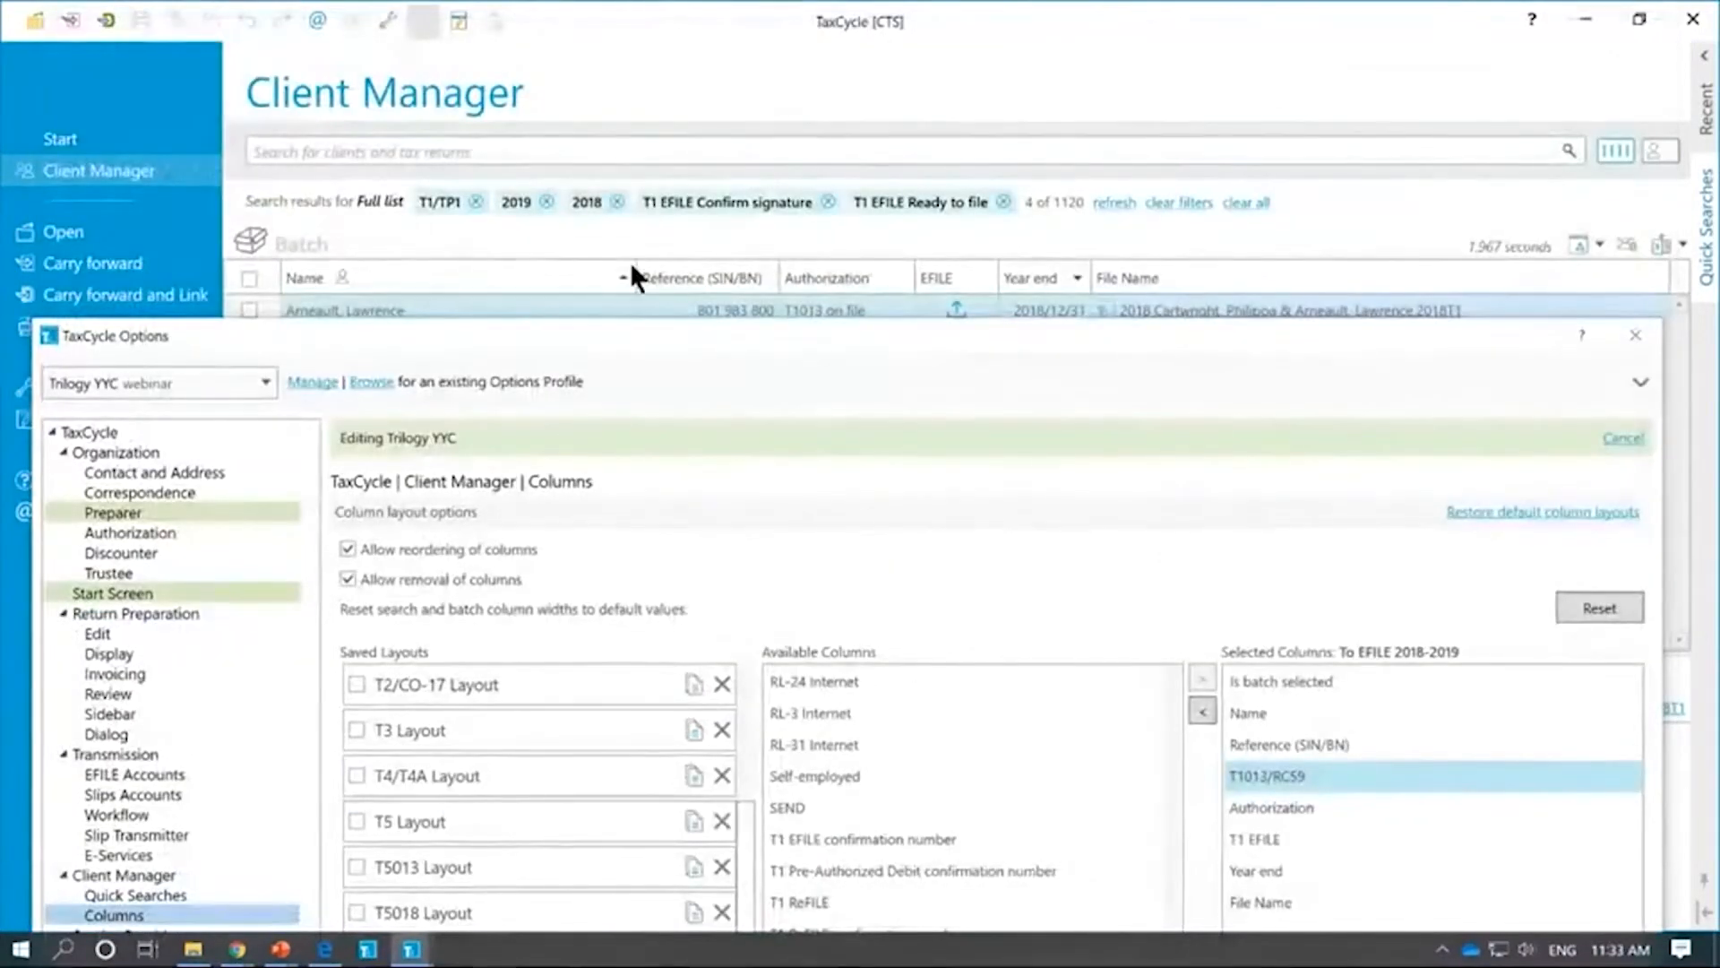
drag(793, 330, 813, 30)
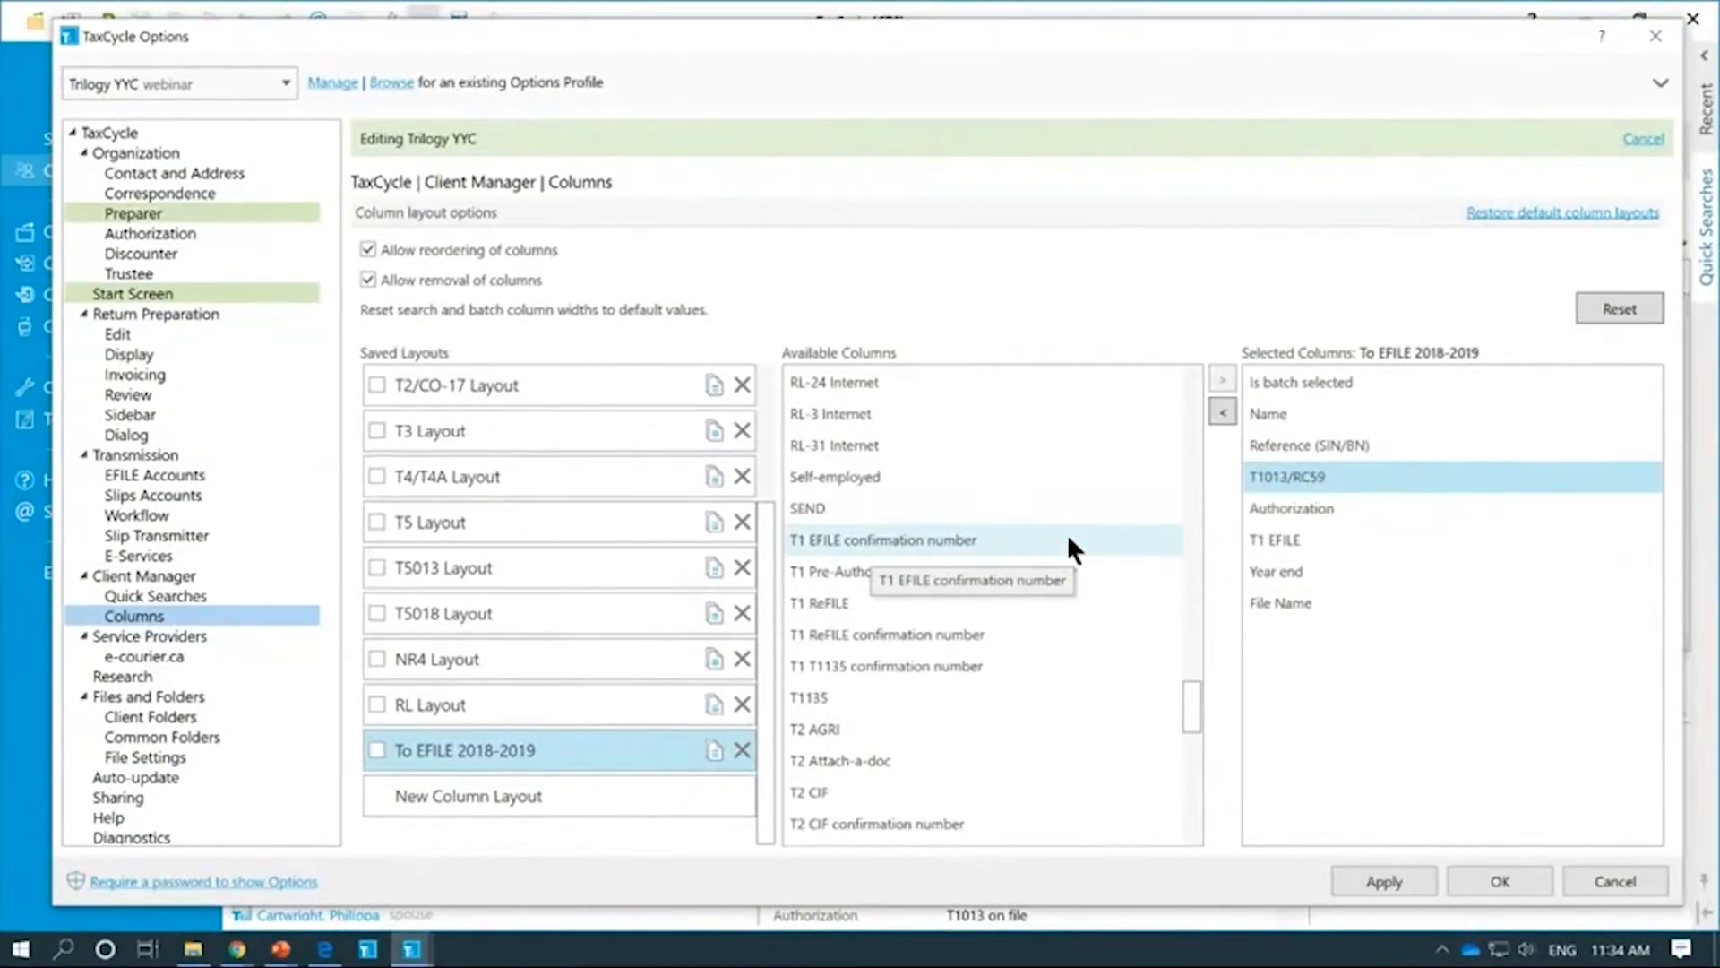
drag(842, 38, 735, 380)
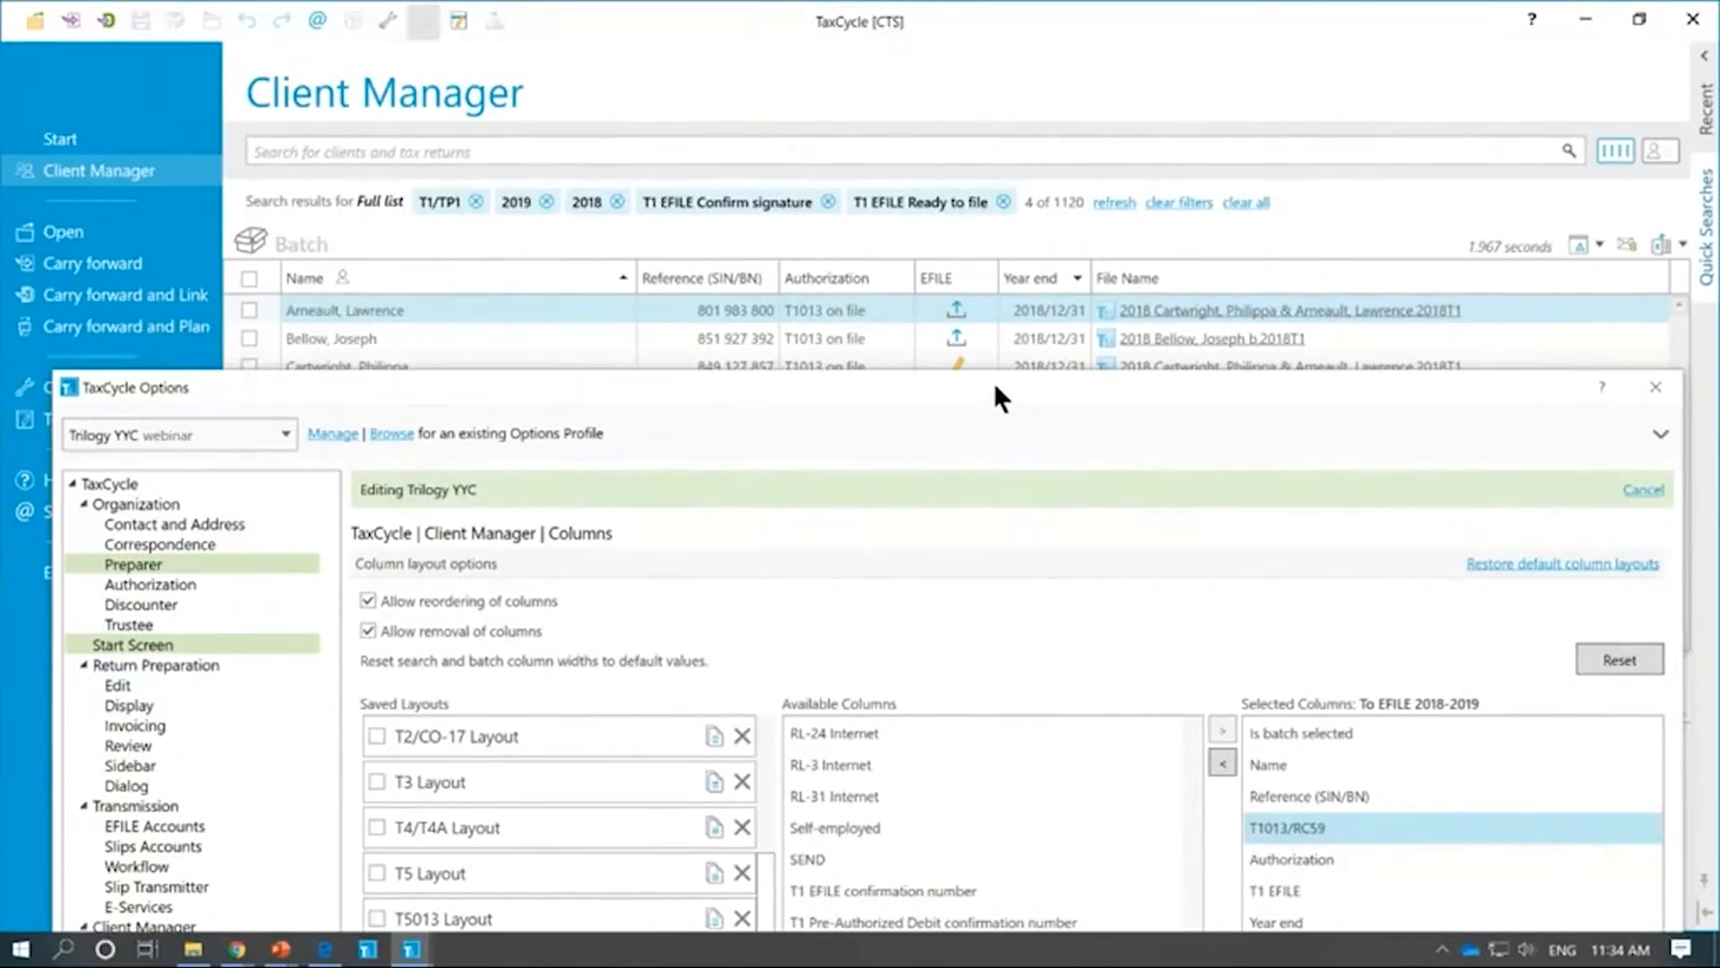
drag(994, 394, 973, 36)
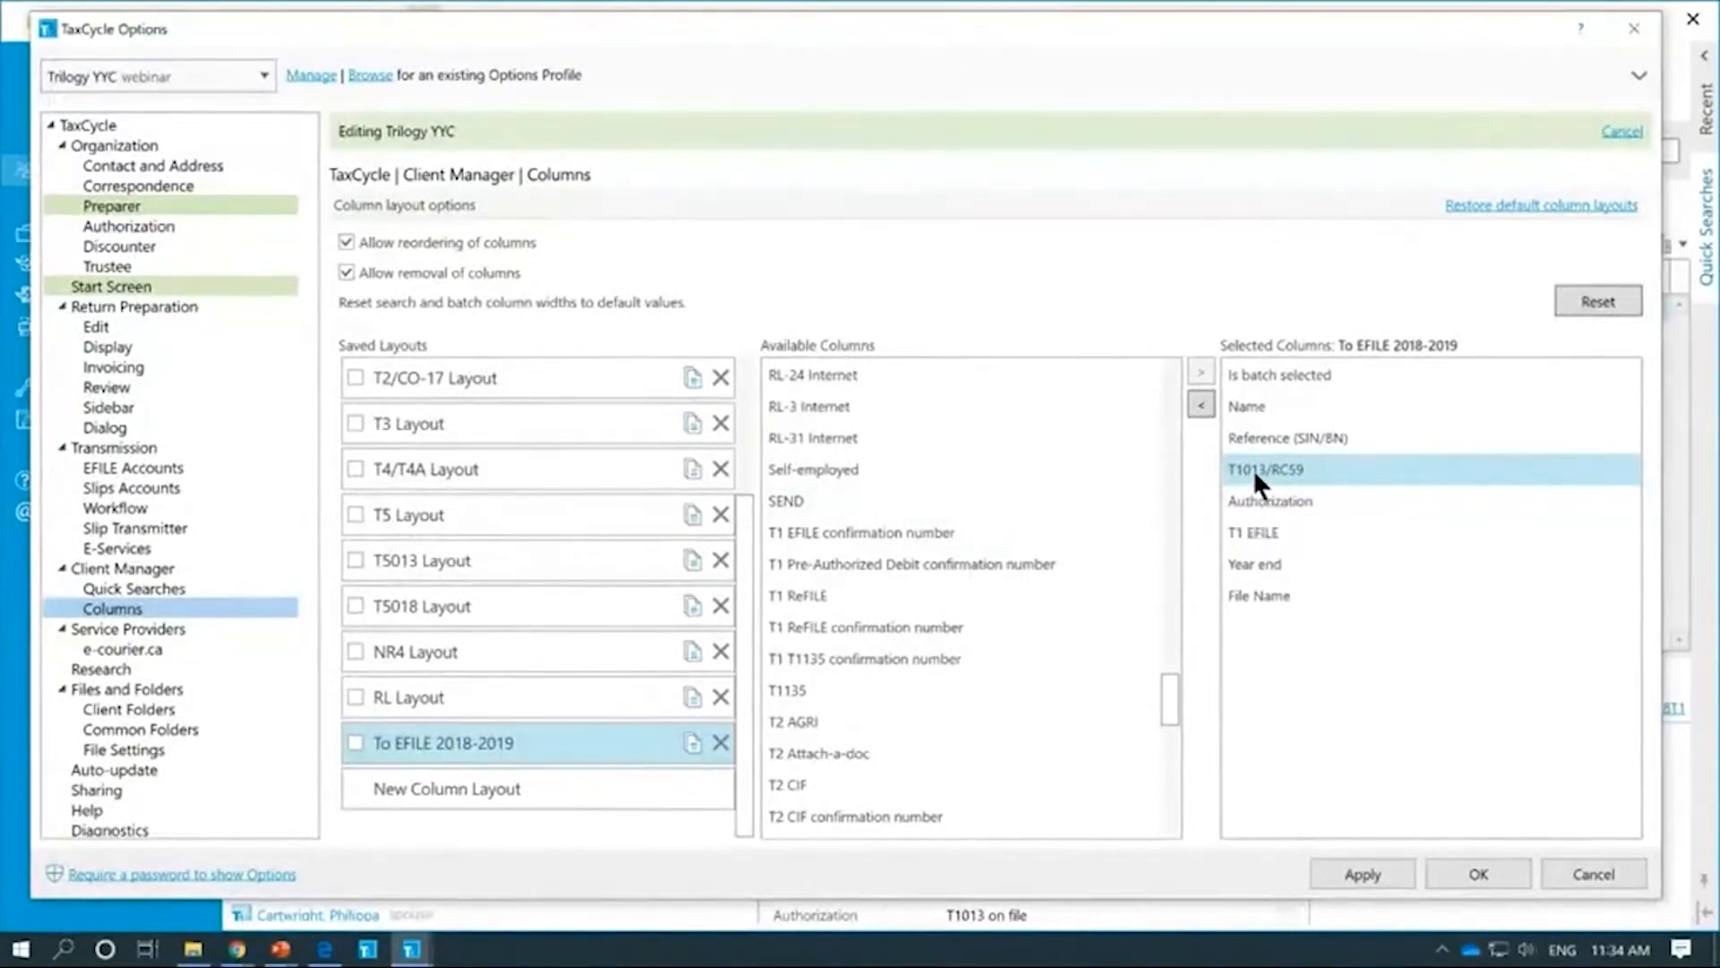
click(1363, 874)
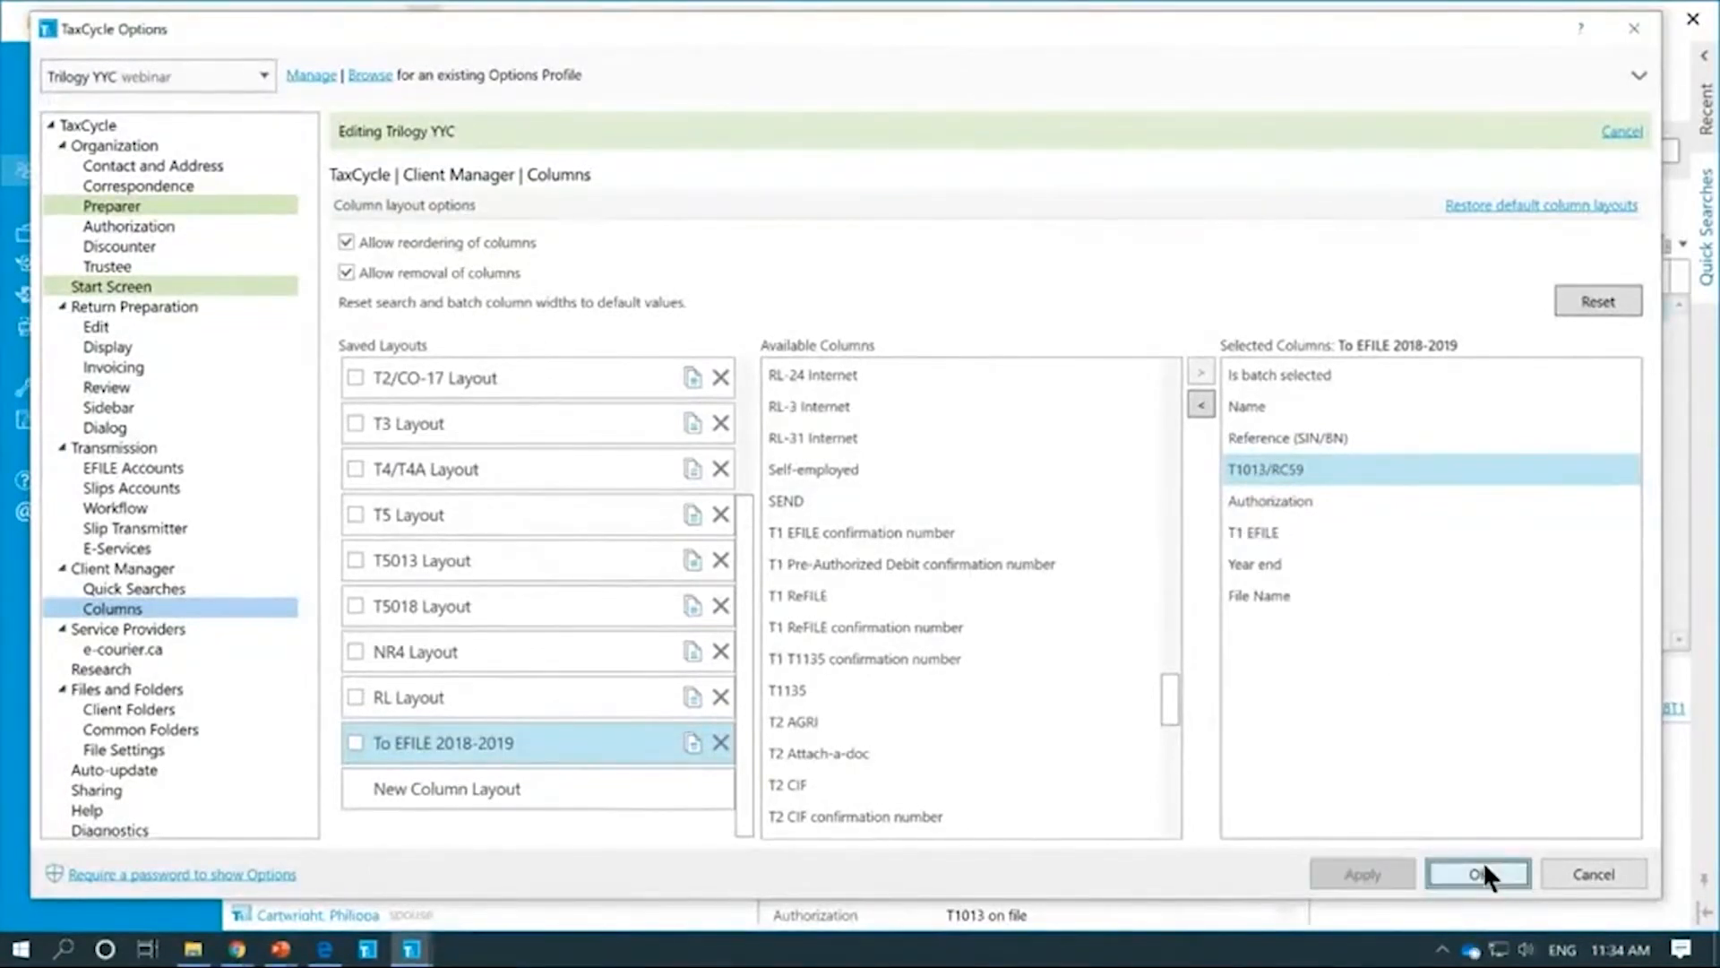
click(1483, 869)
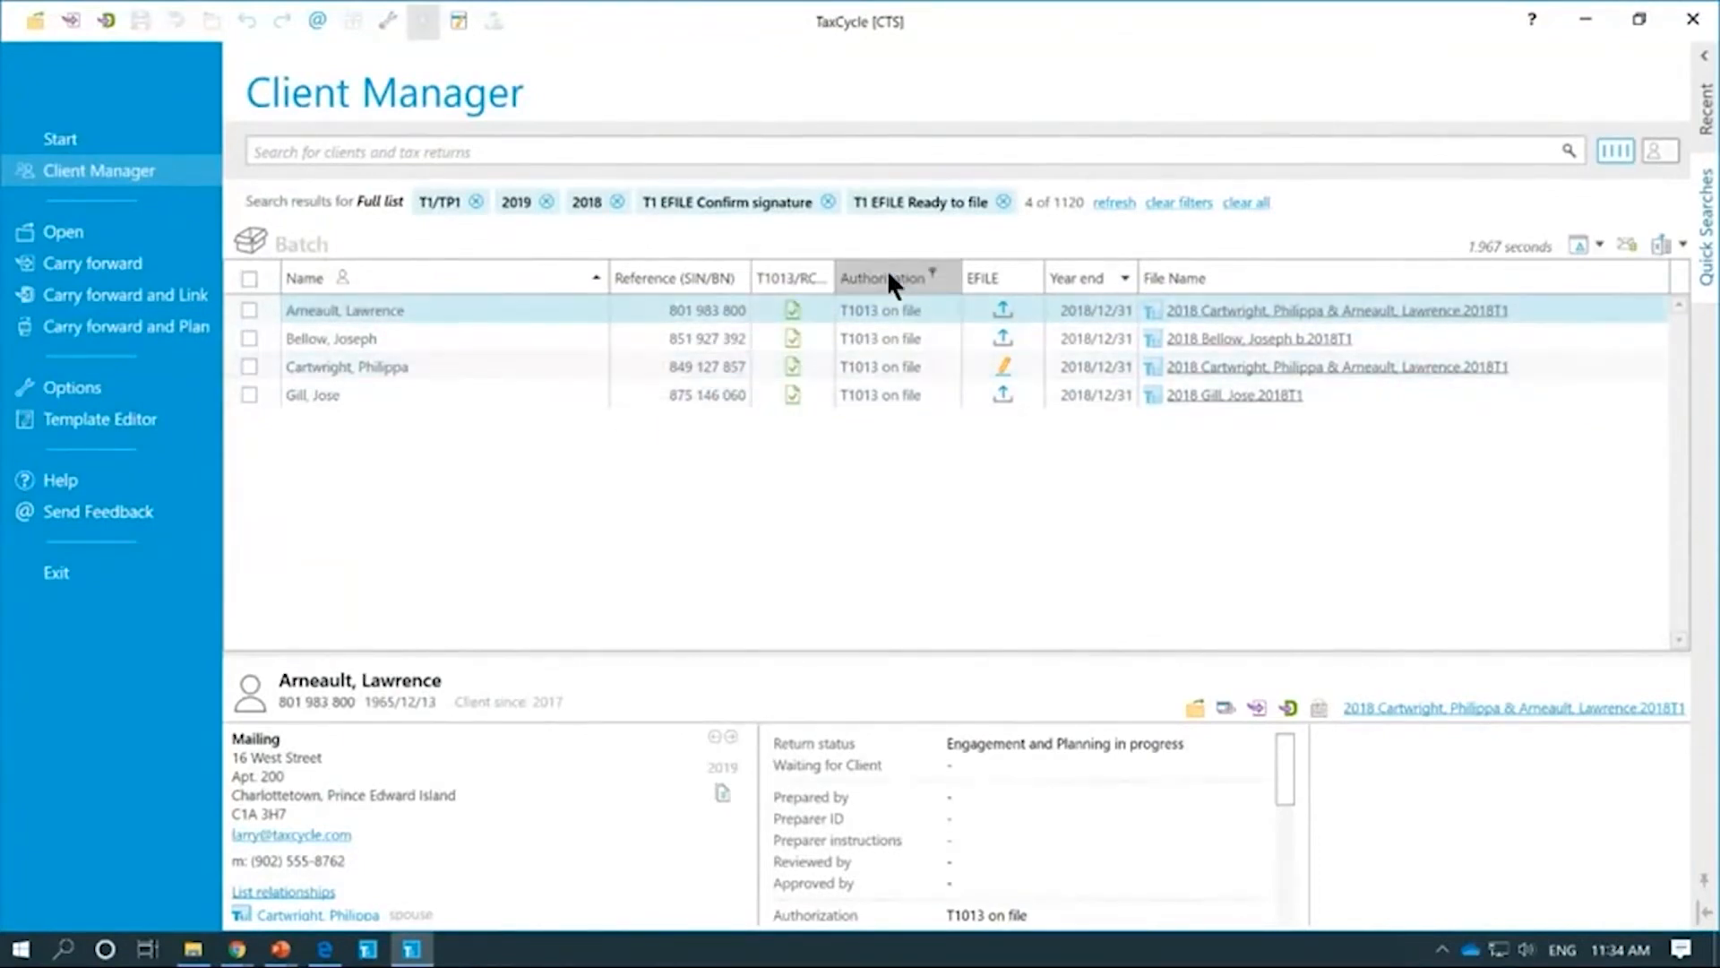
Step: Move the Authorization column ahead of T1013/RC59 in the client list and narrow the Name column
drag(938, 287, 774, 288)
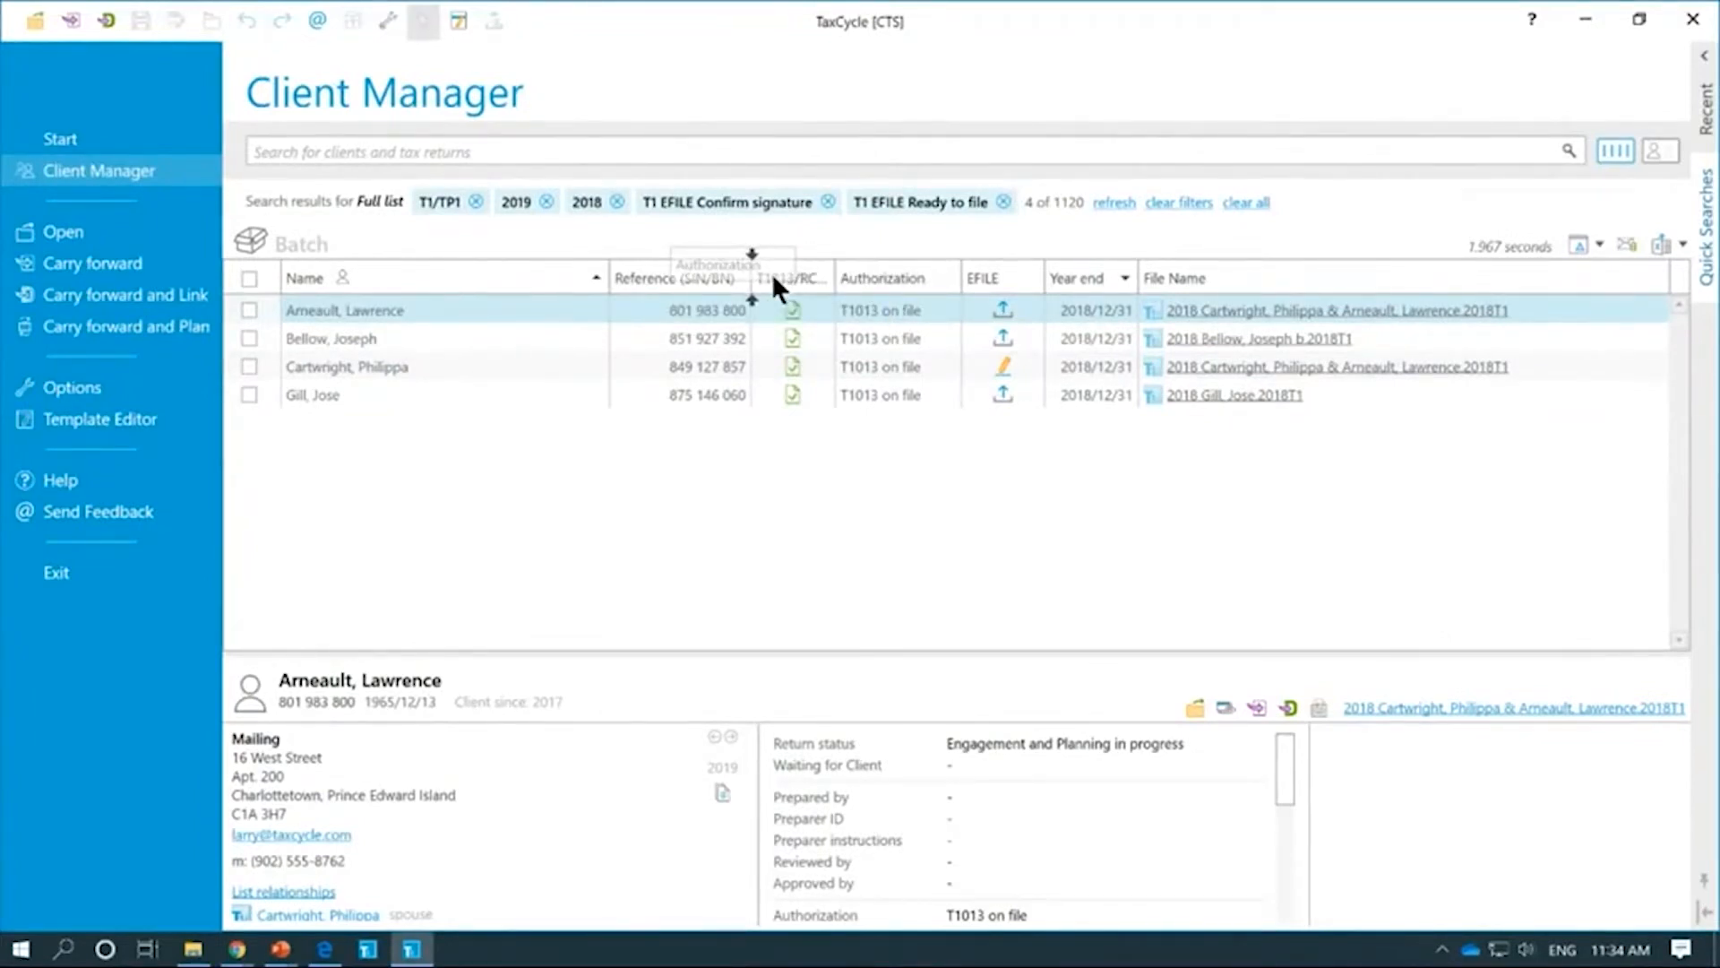
drag(771, 272, 772, 273)
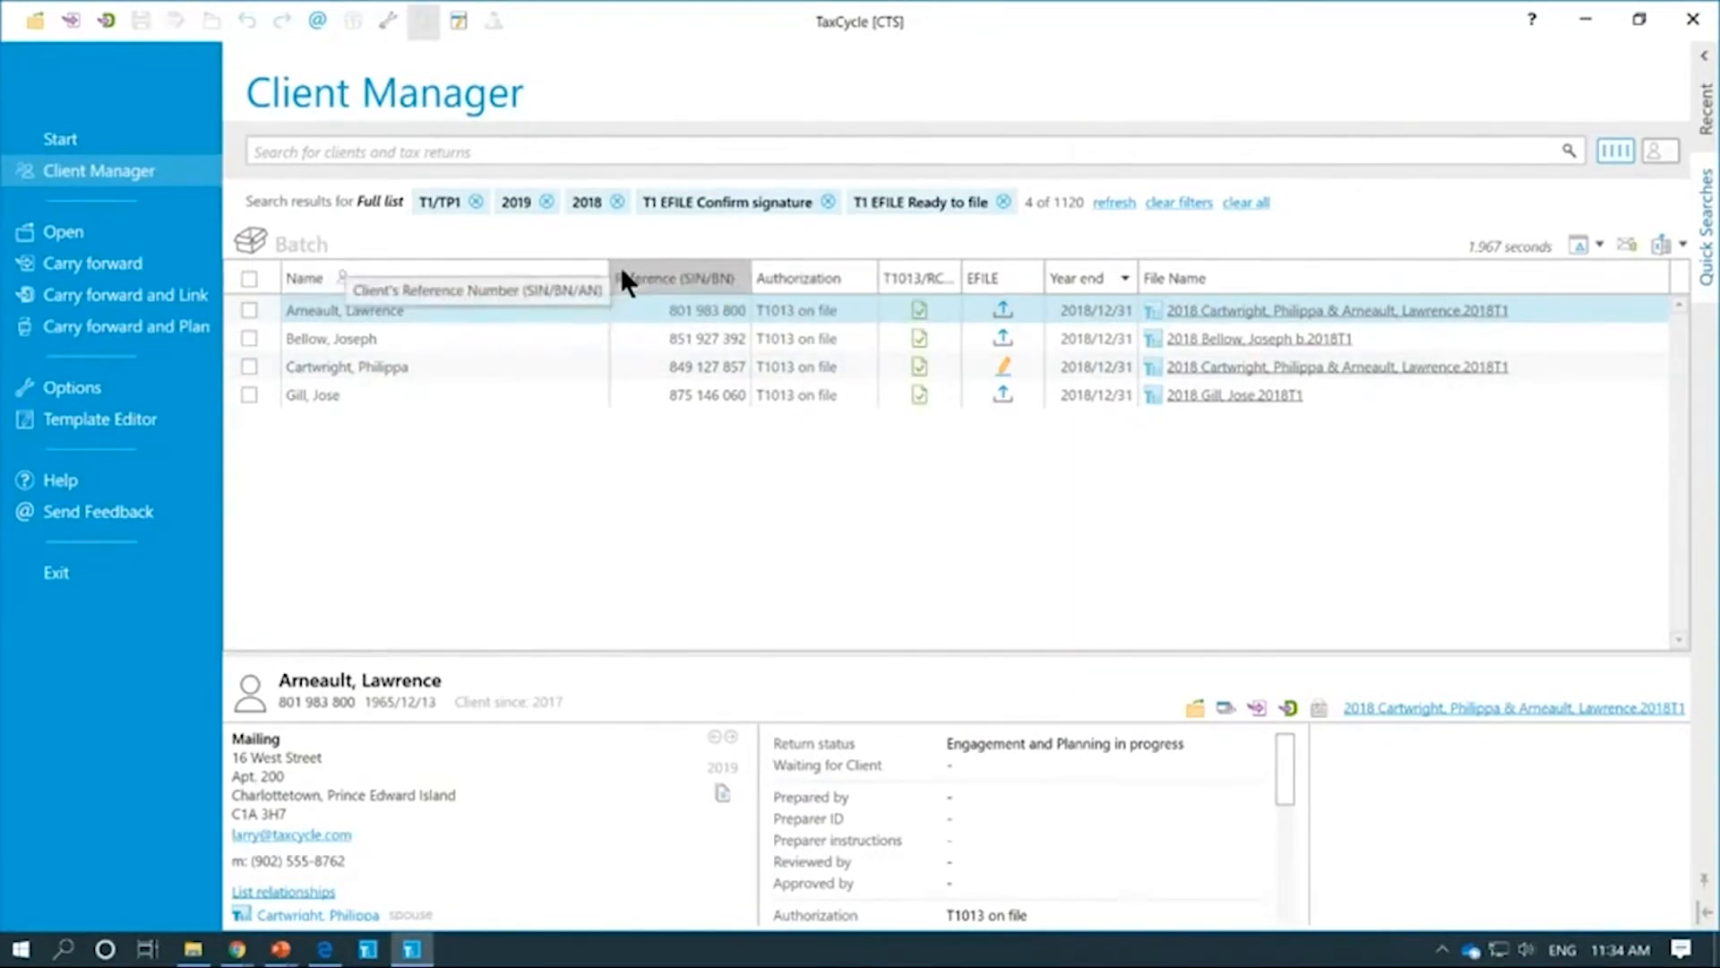
drag(581, 270, 466, 271)
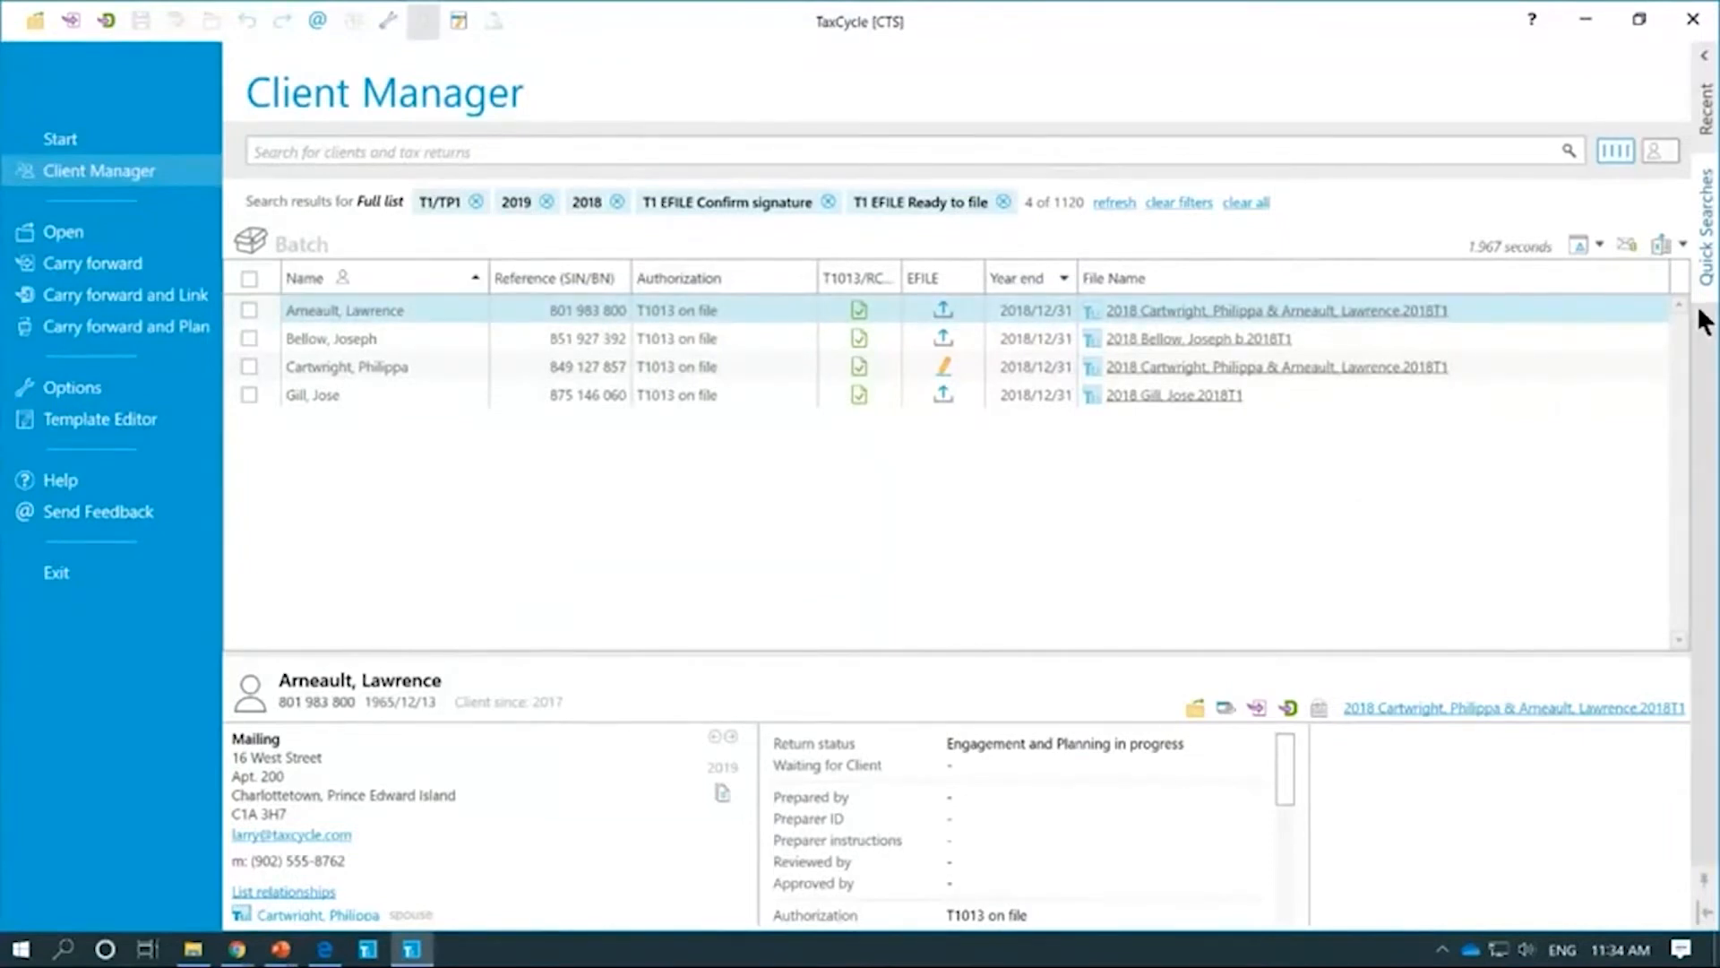
Step: Check which column layout is active for the client list and assigned to the To EFILE 2018-2019 quick search
click(1599, 244)
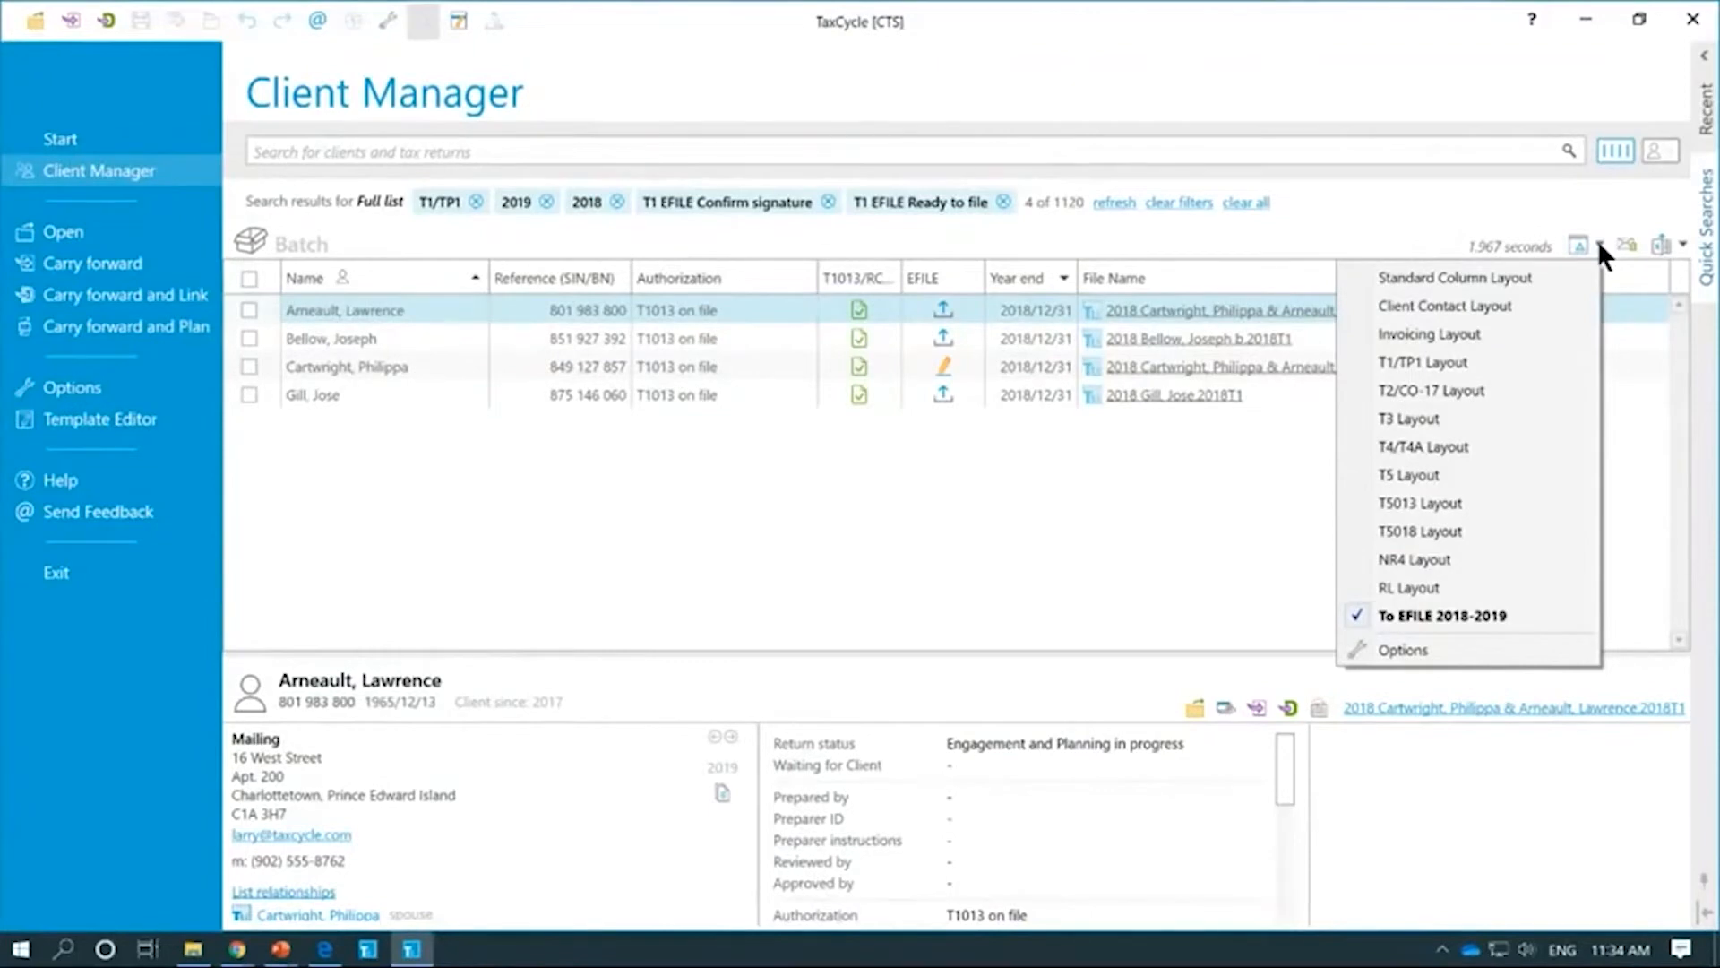
click(1116, 548)
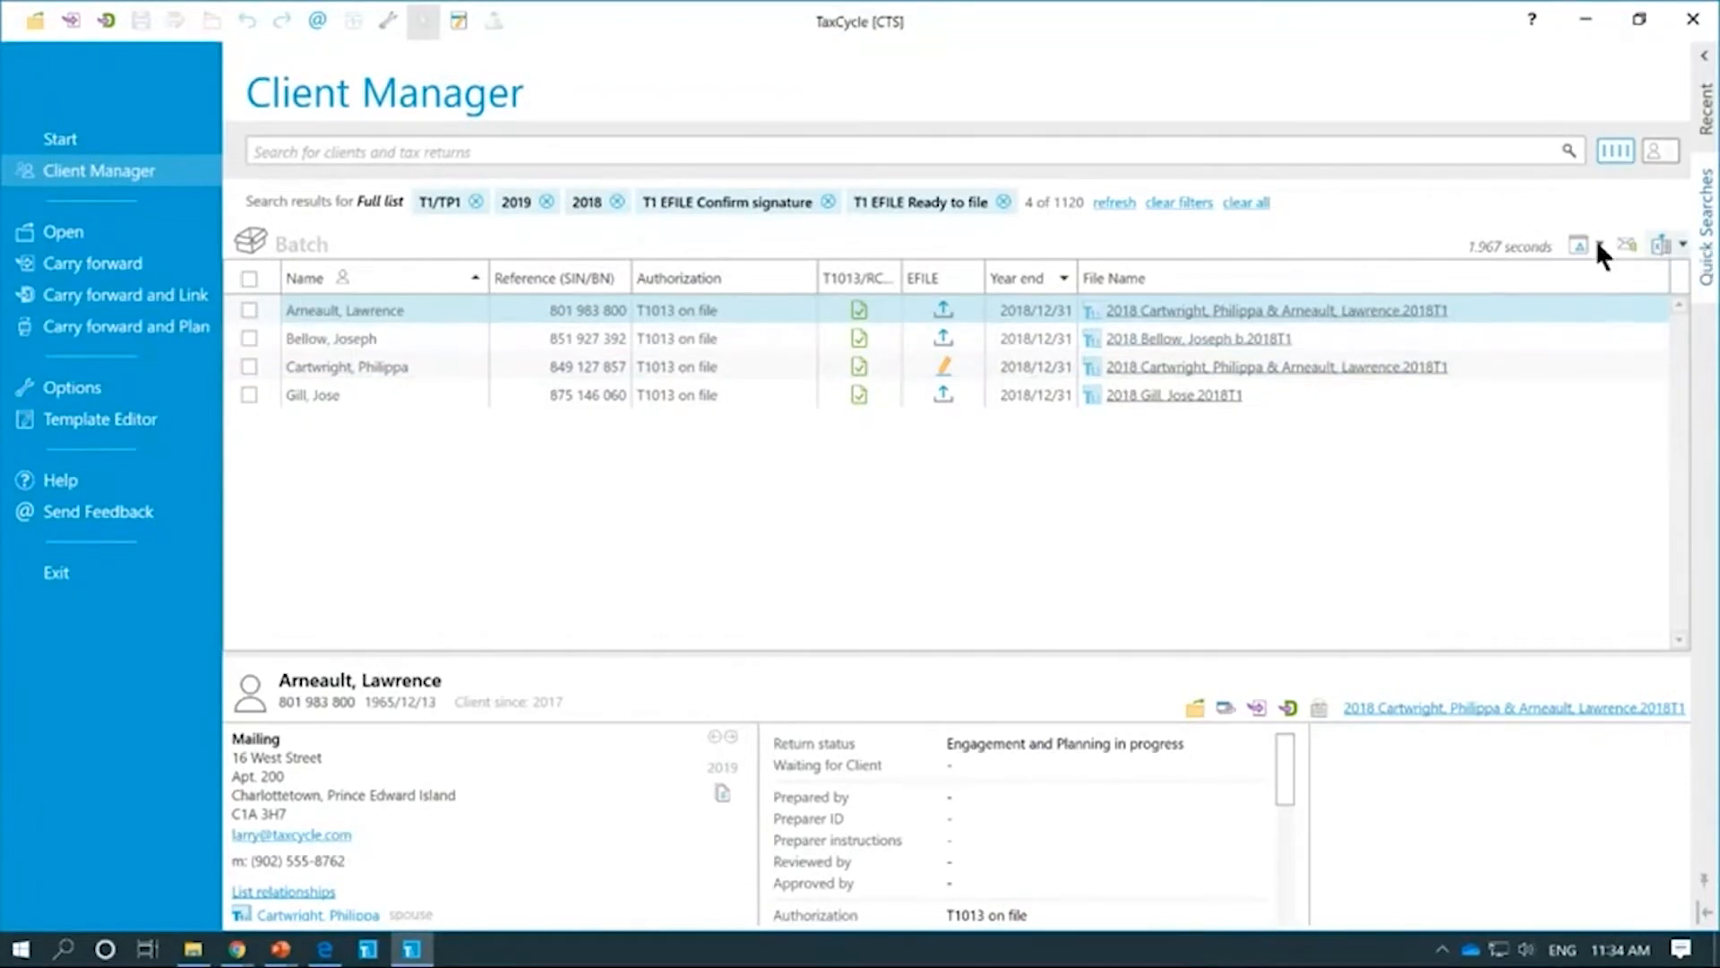
click(1708, 224)
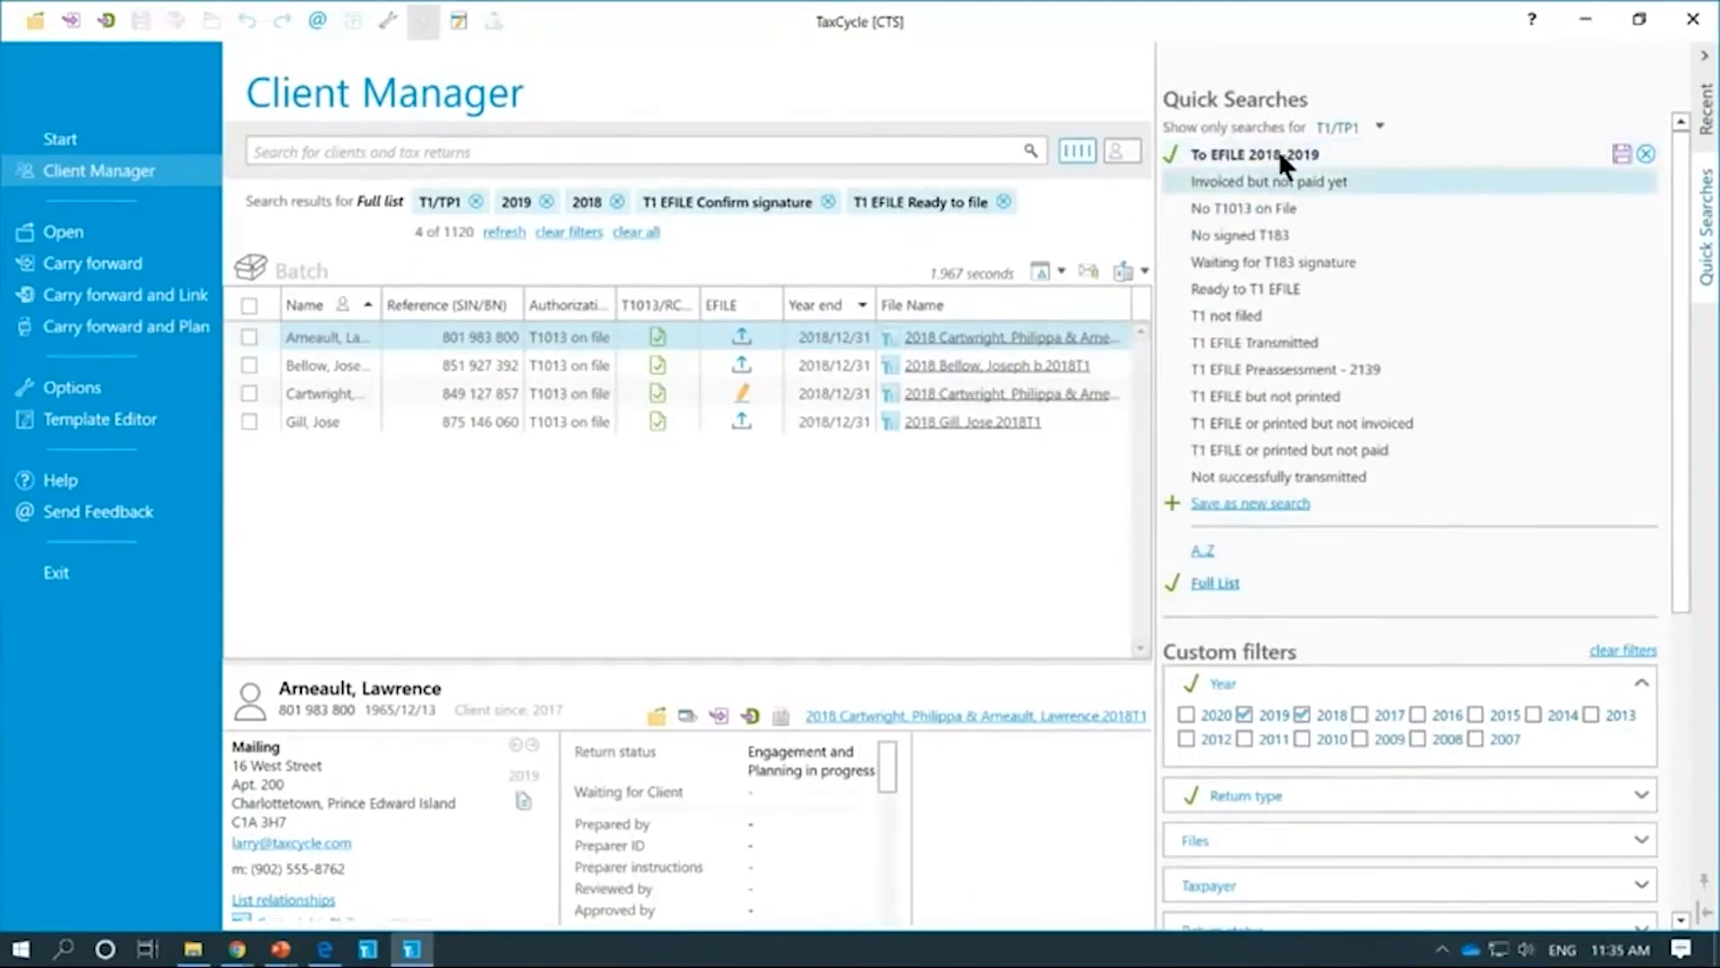
right_click(1282, 154)
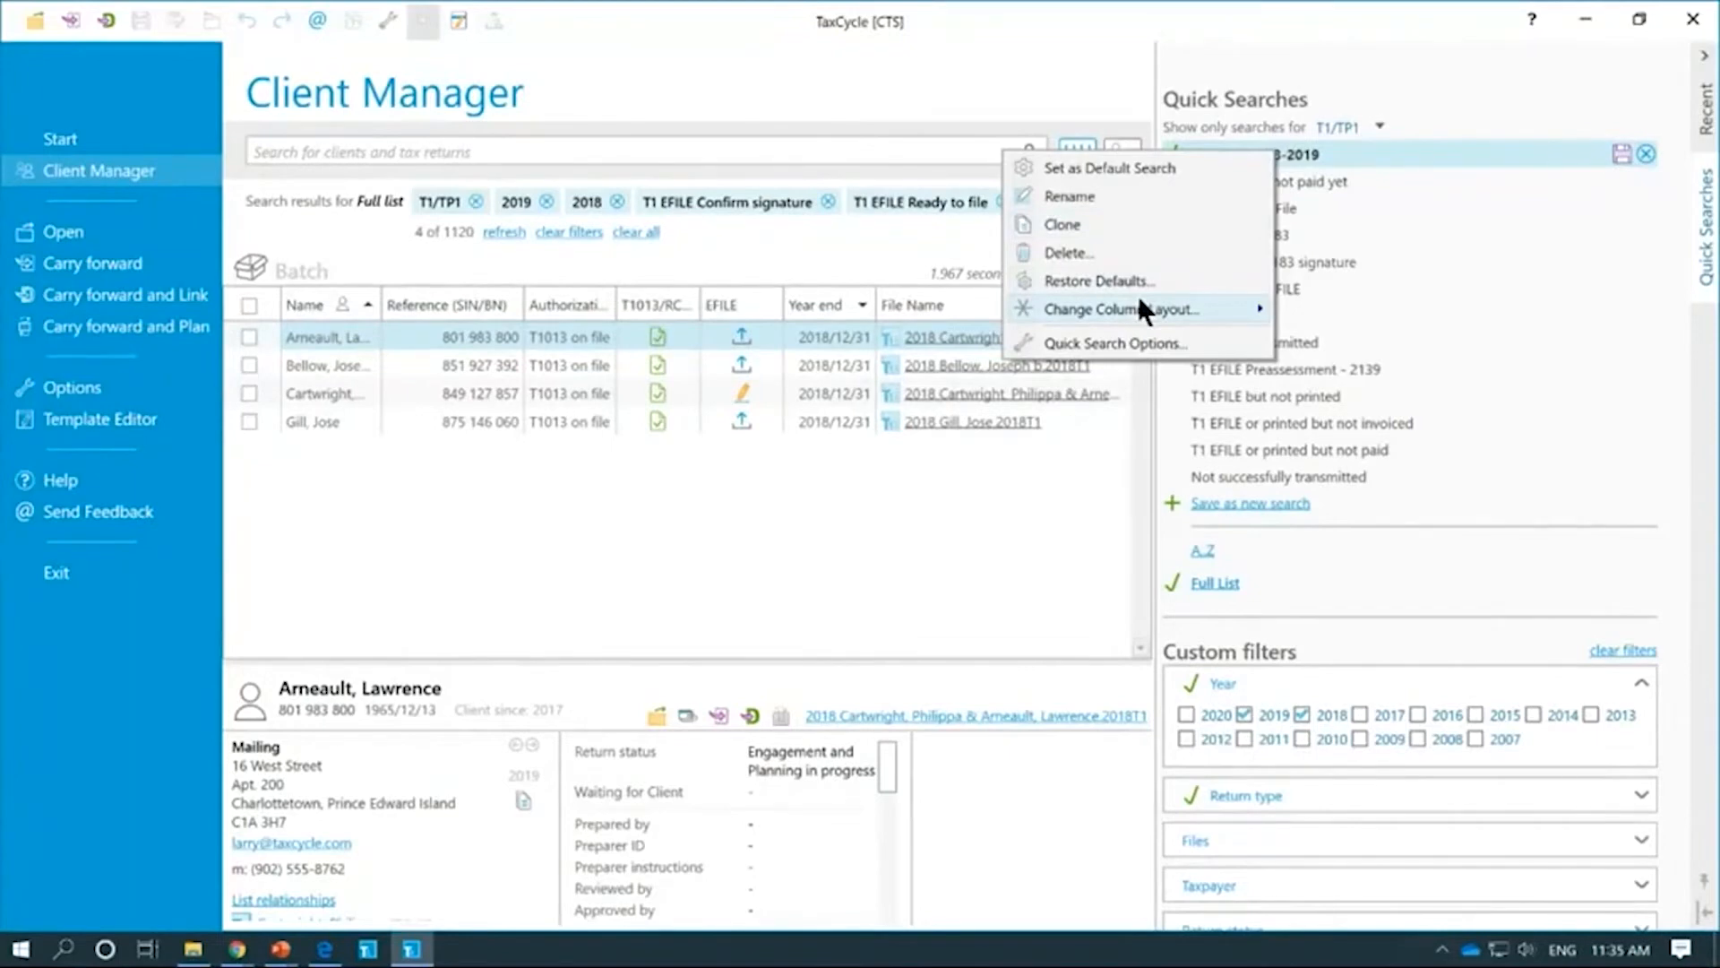
mouse_move(1140, 302)
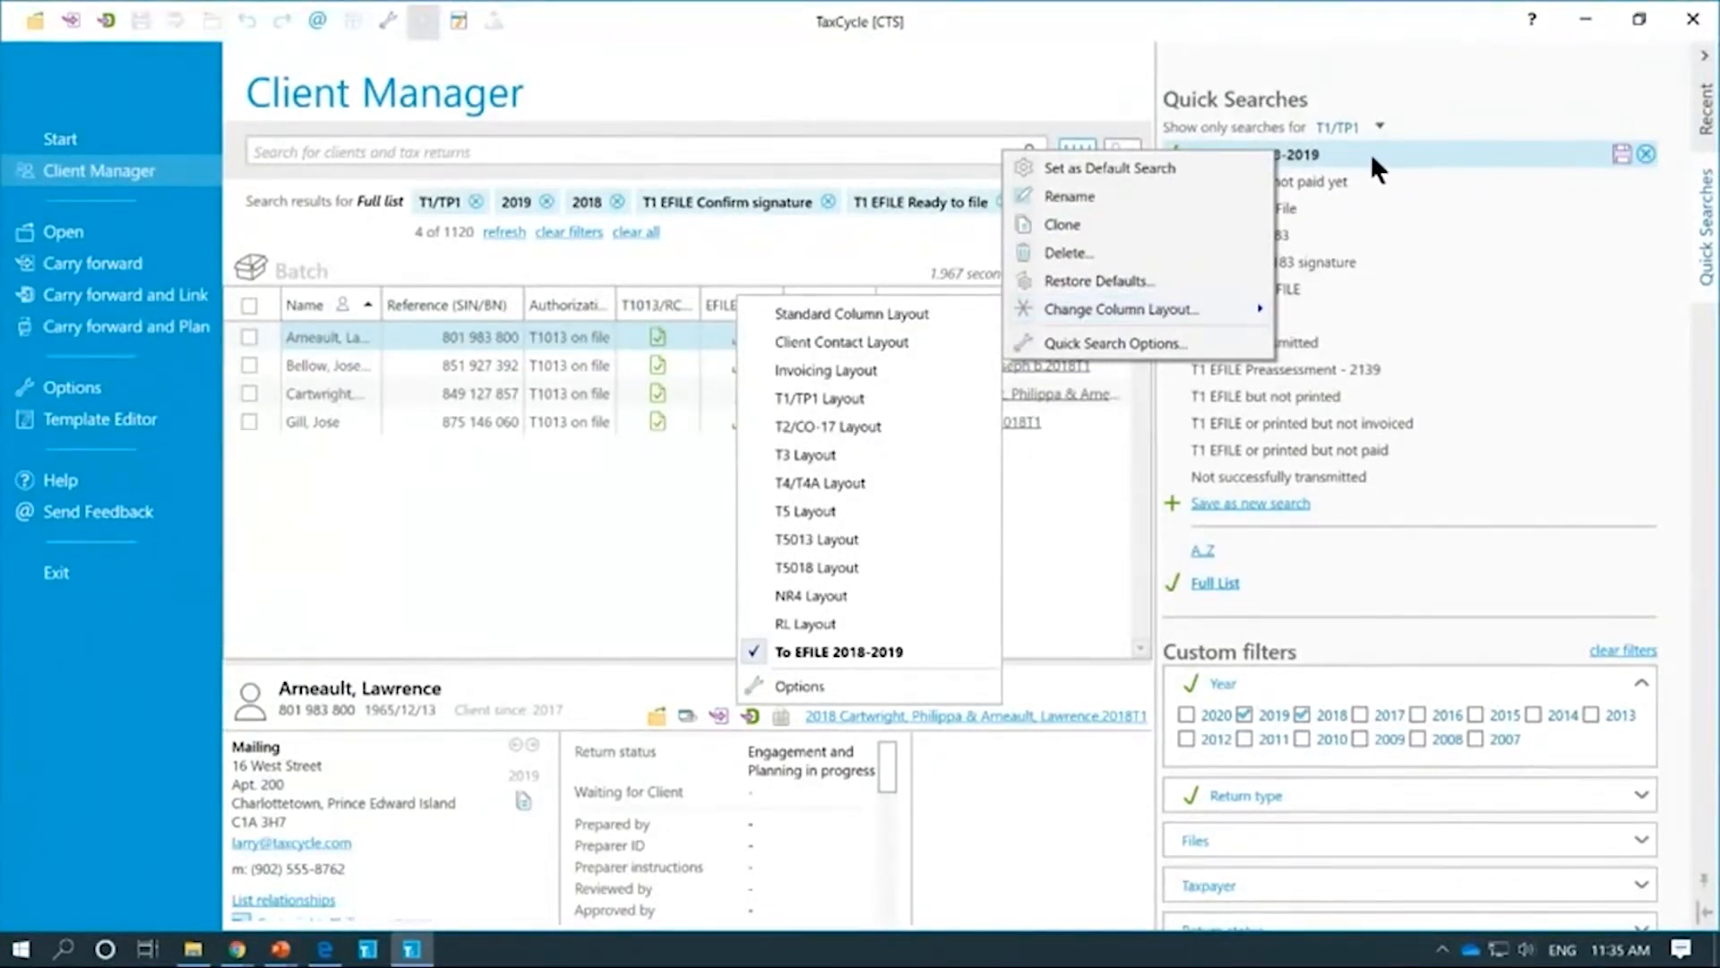
click(983, 70)
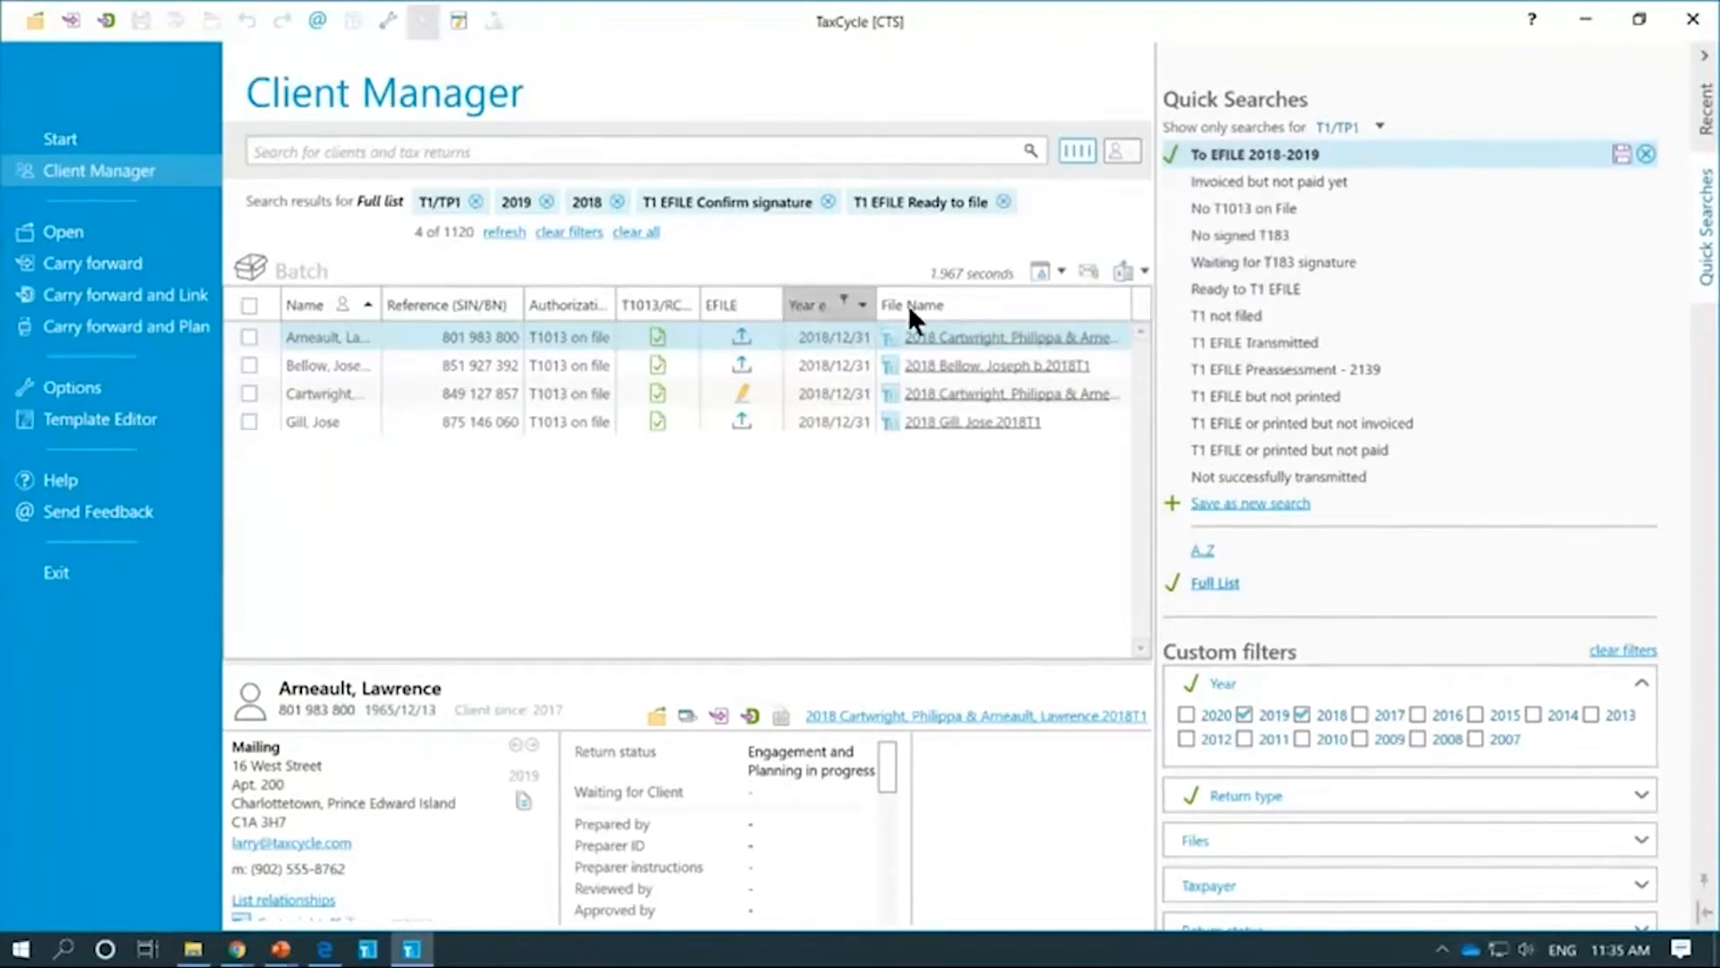
click(1060, 270)
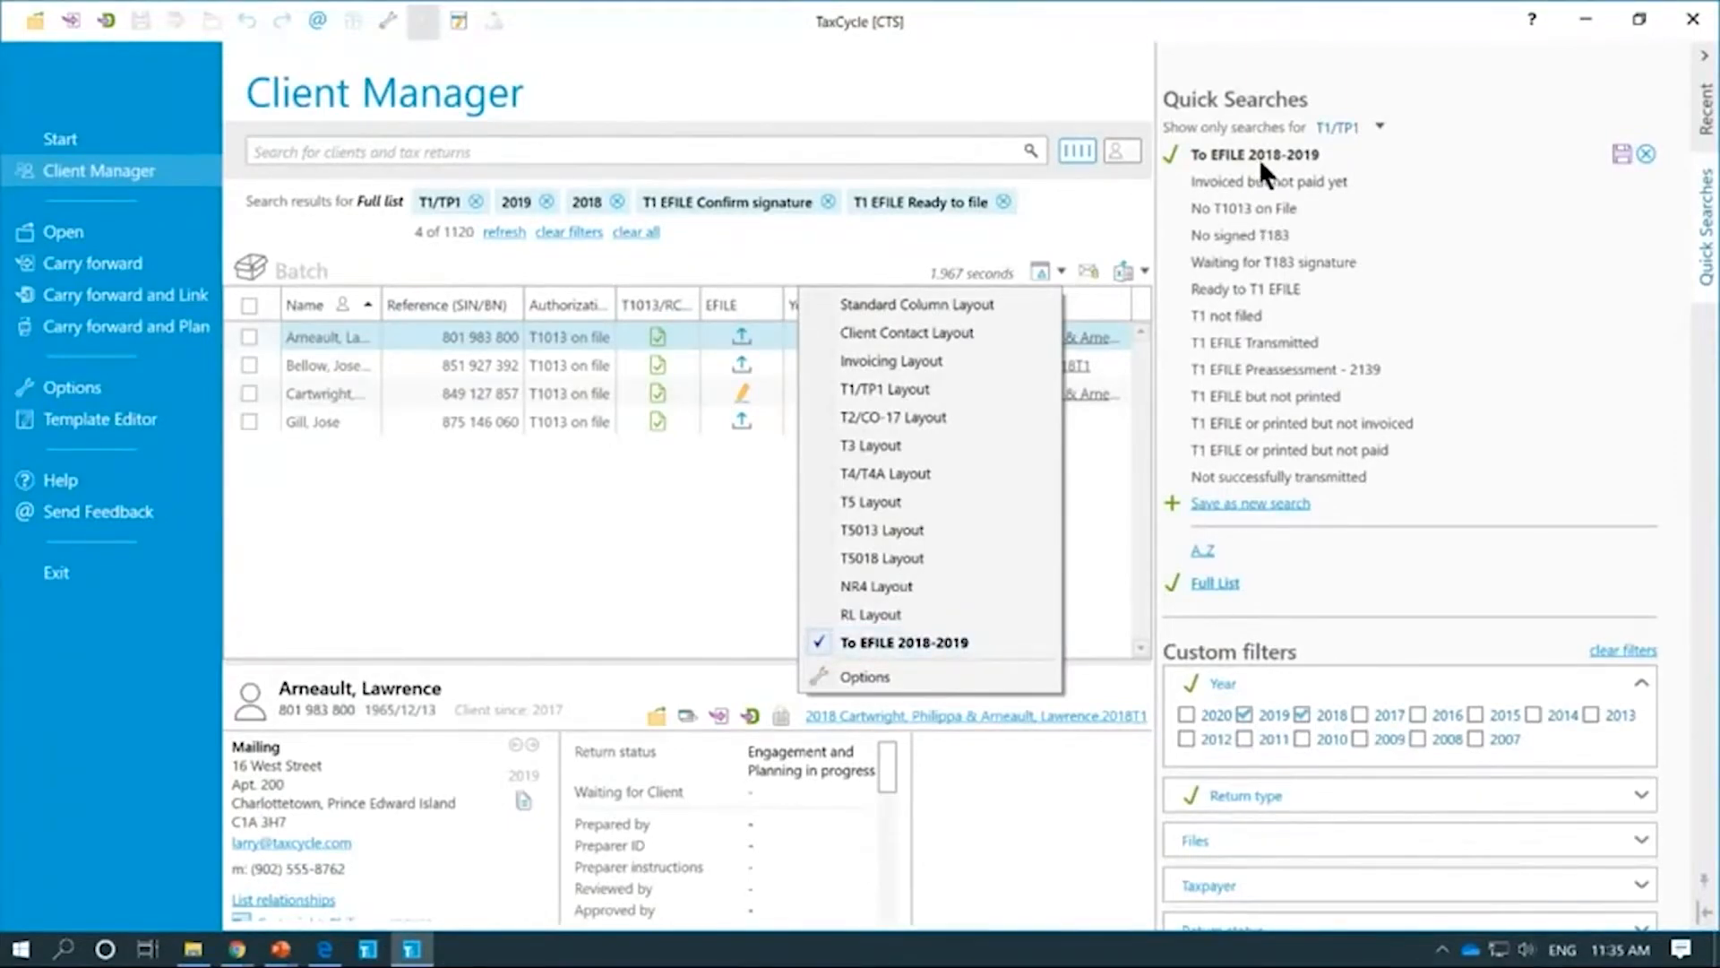
click(1623, 155)
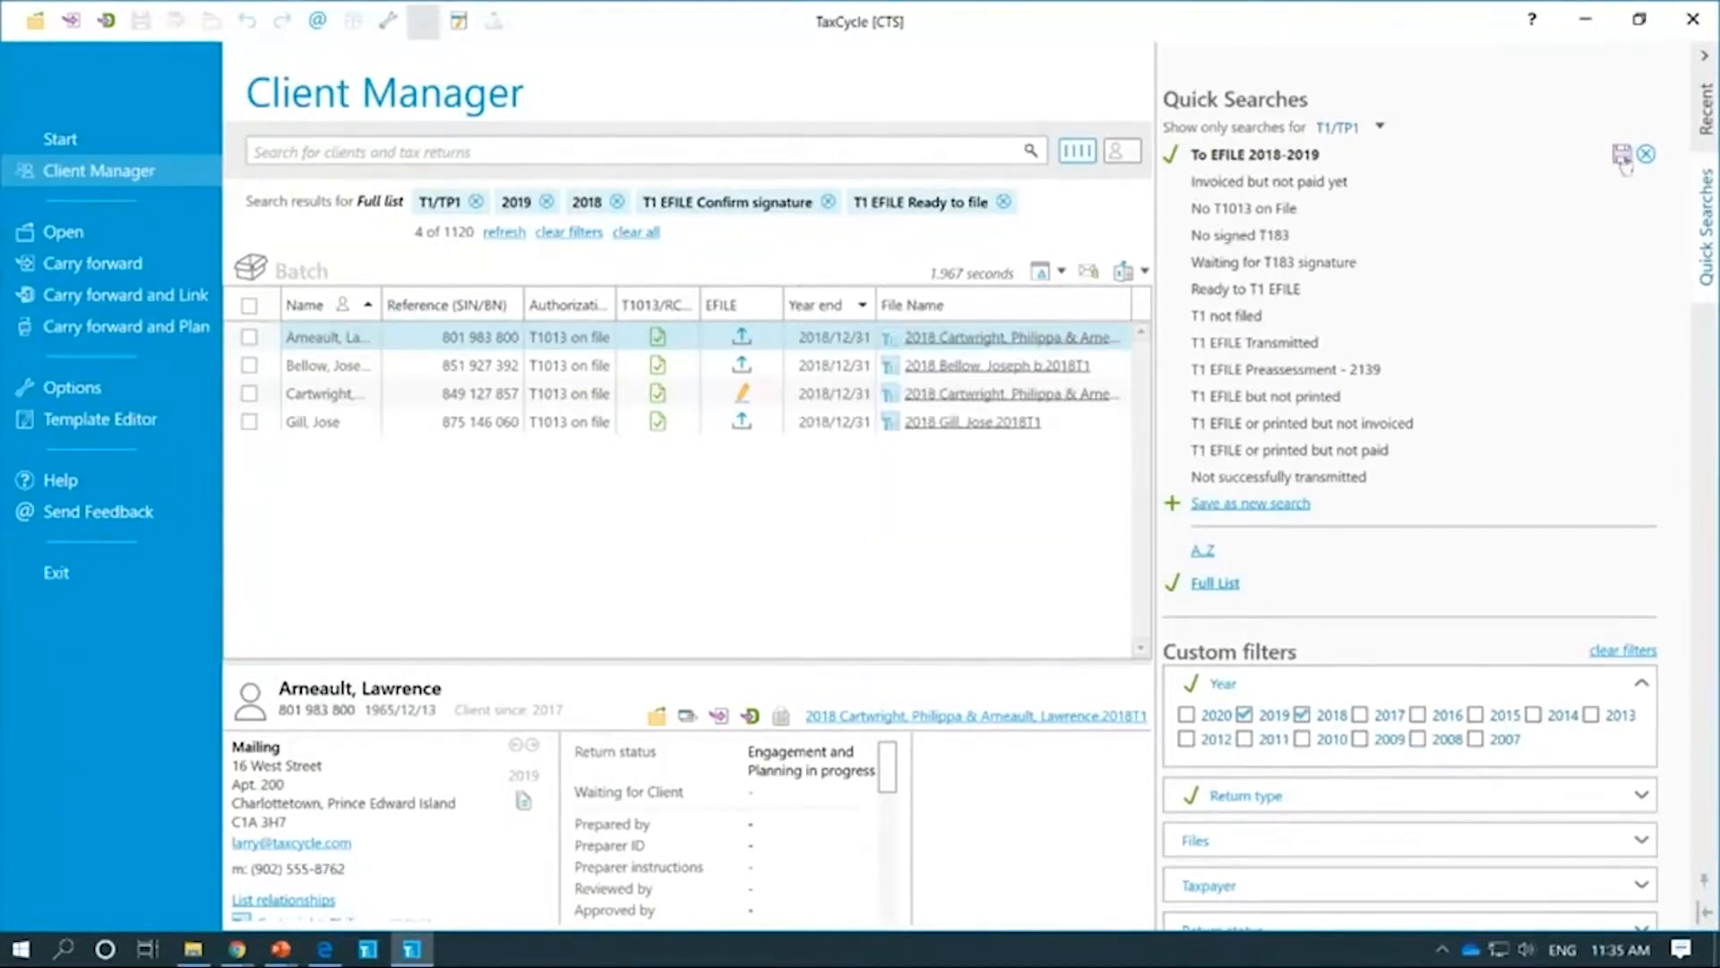
Step: Run the Invoiced but not paid yet quick search and choose T1/TP1 Layout as its column layout
click(1269, 176)
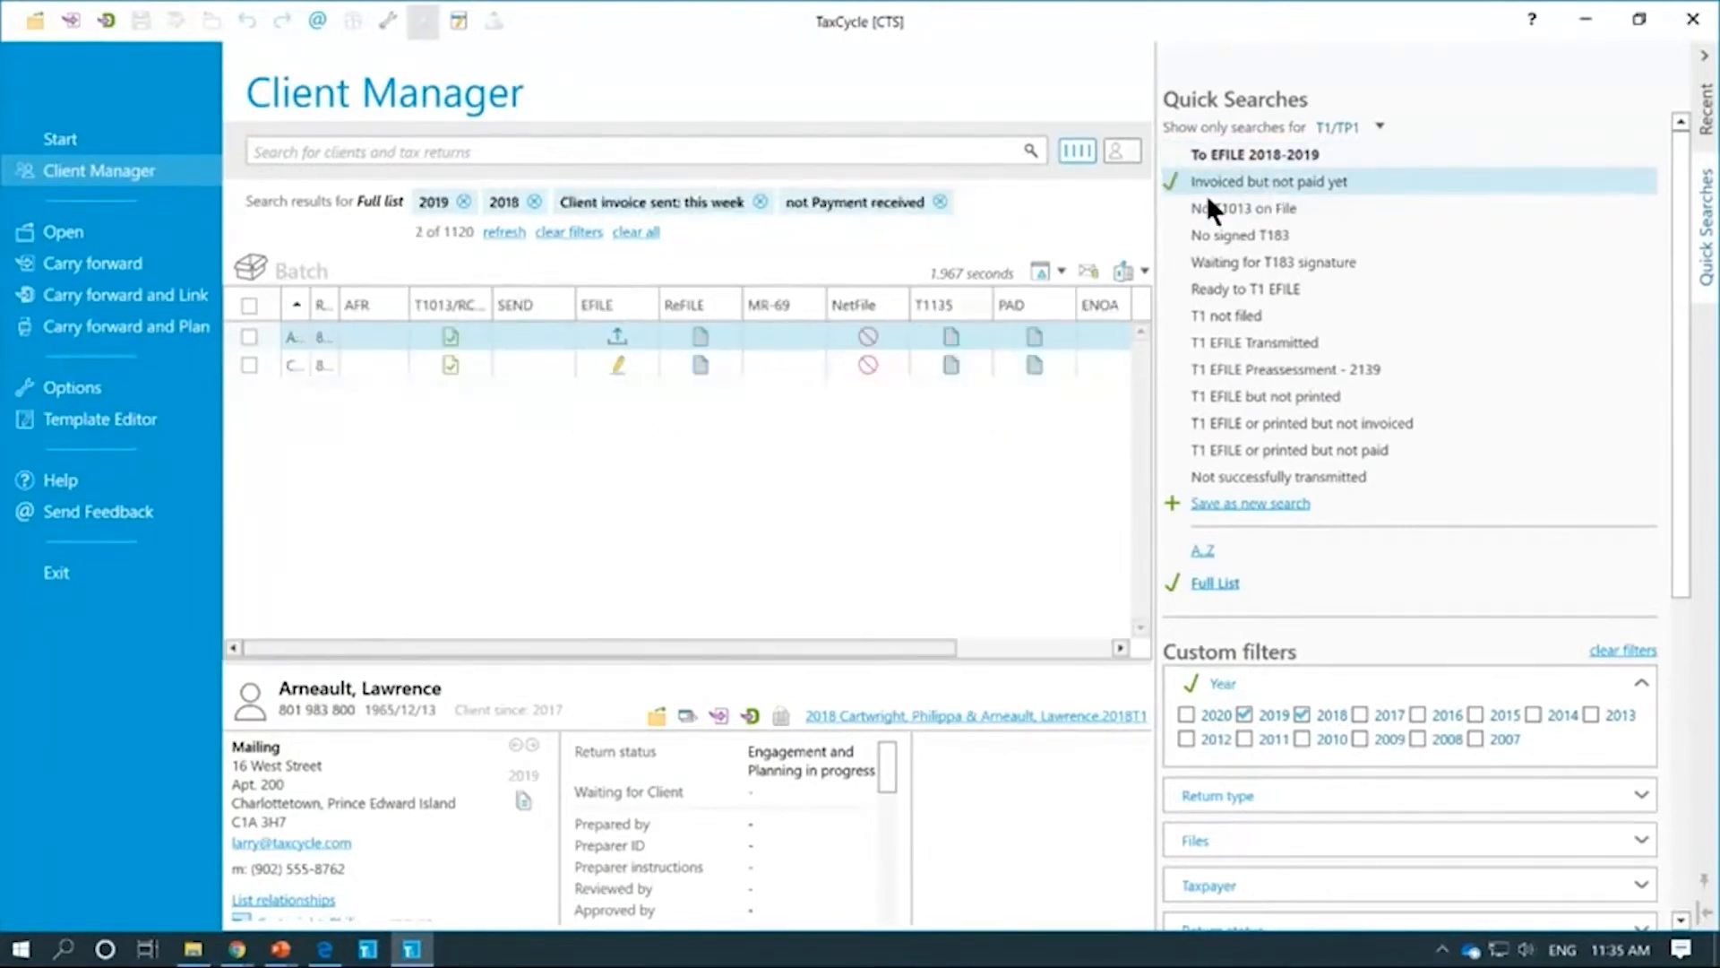
right_click(1269, 179)
mouse_move(1154, 337)
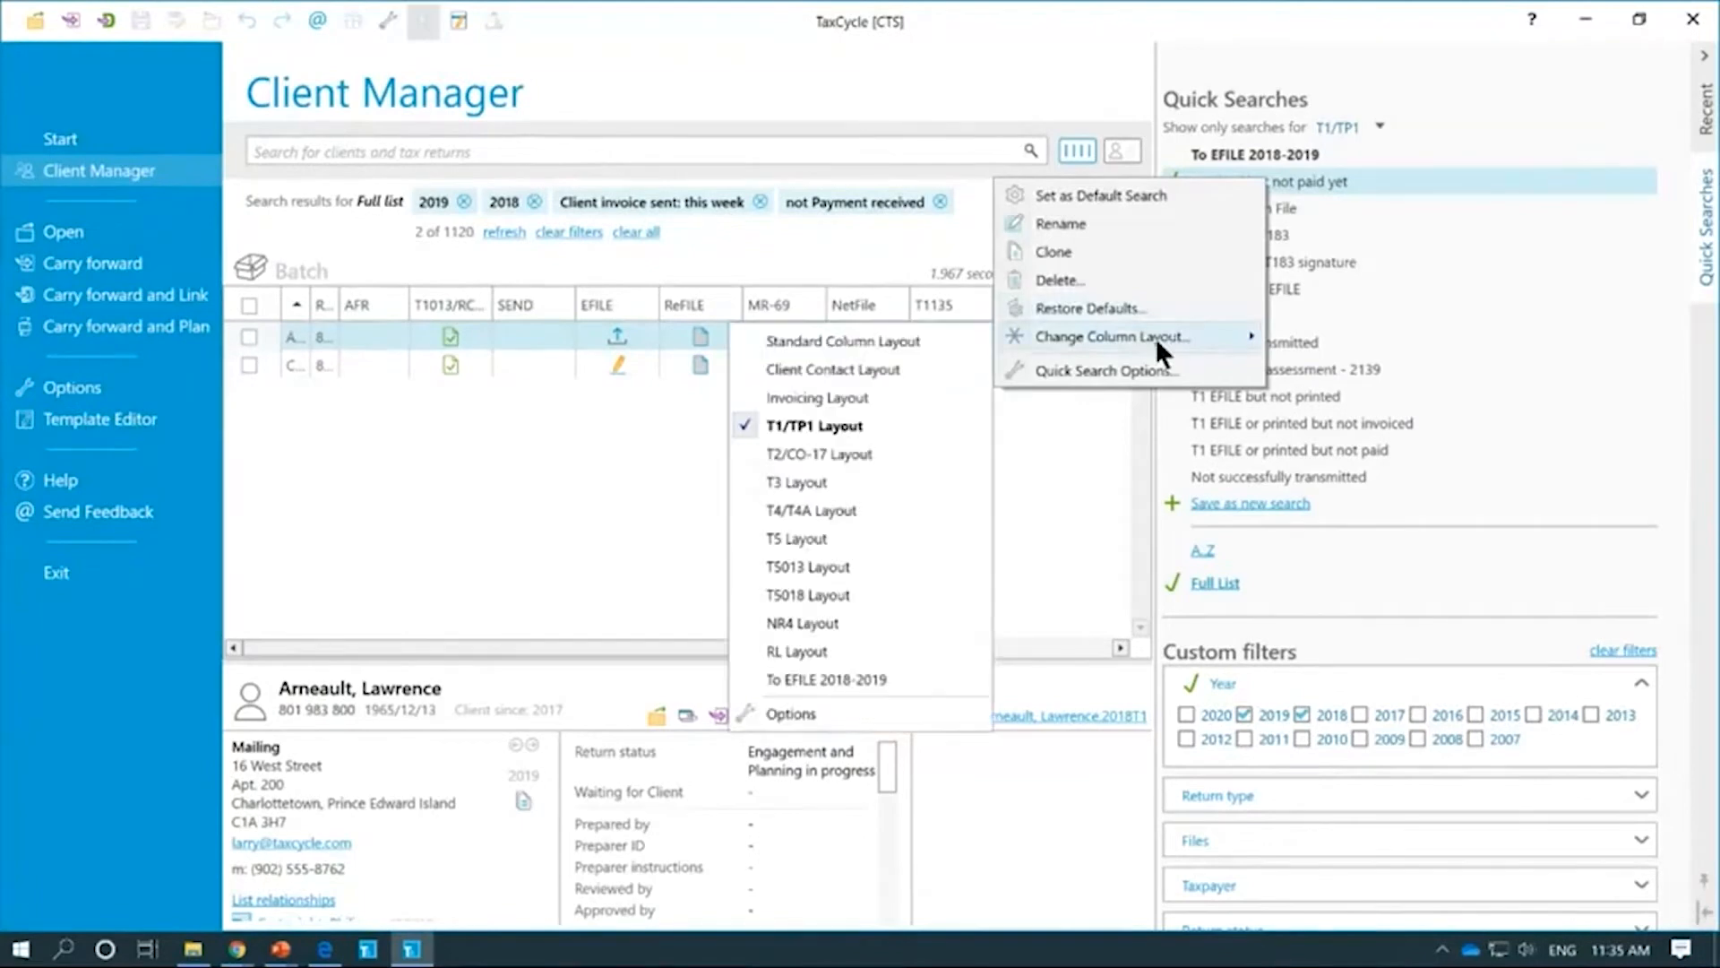
click(892, 423)
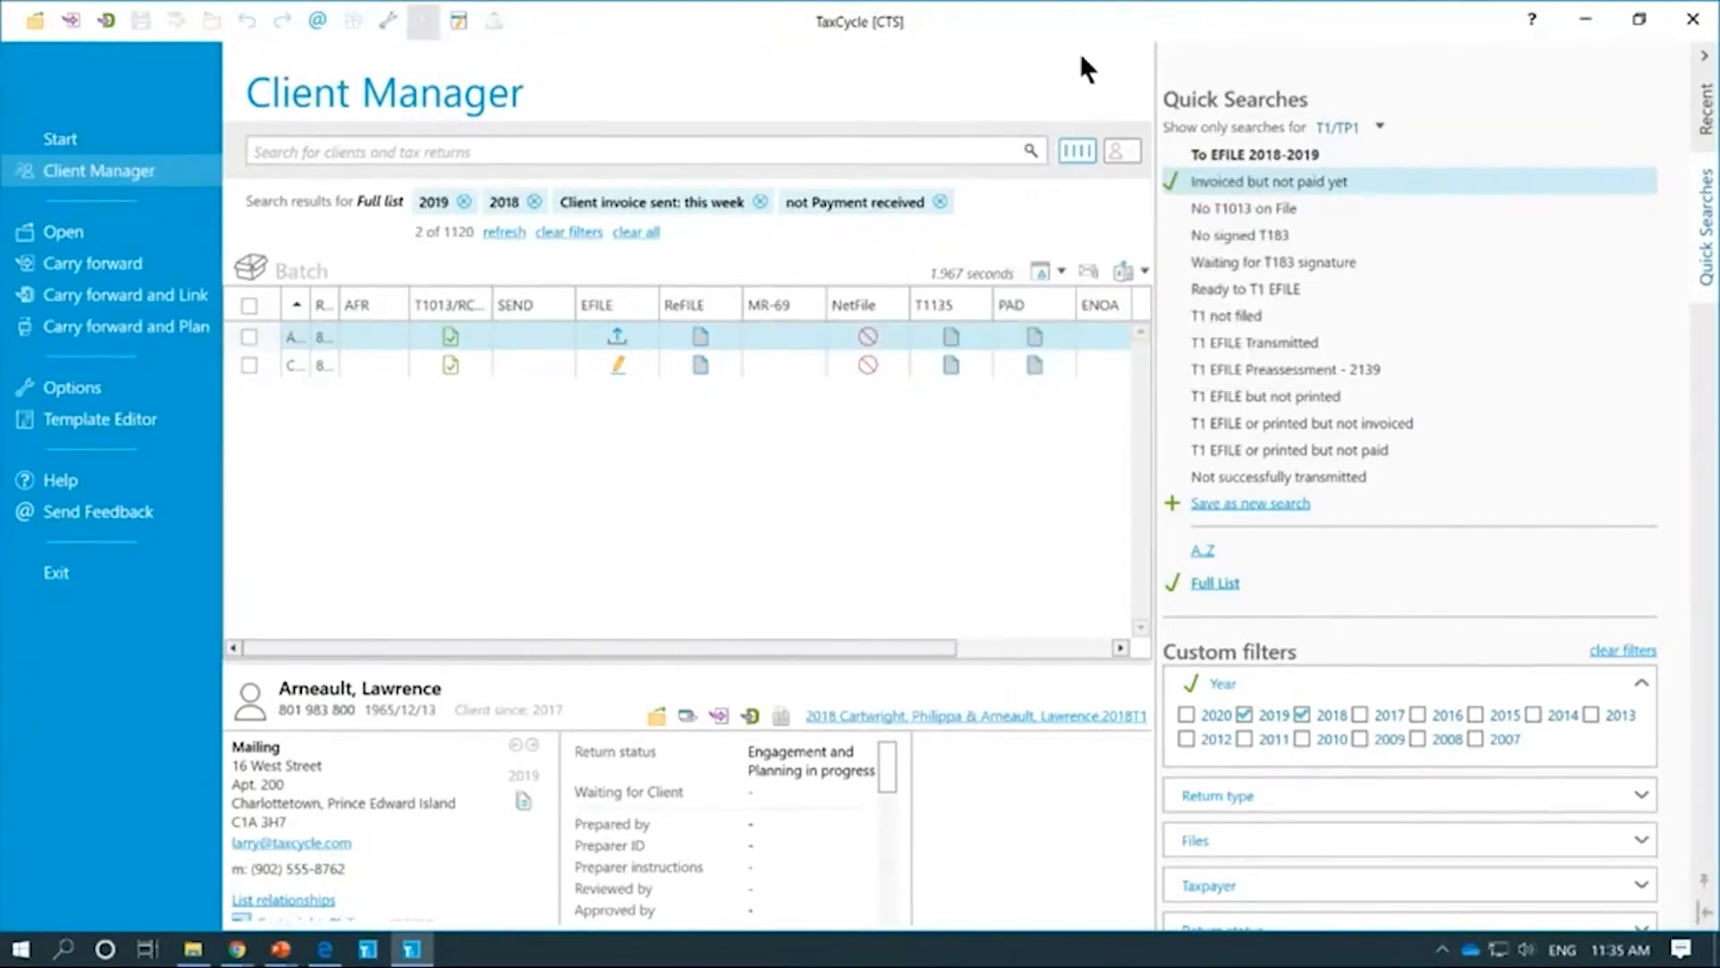
Step: Run the To EFILE 2018-2019 quick search with a narrower Quick Searches sidebar and check its assigned column layout
click(1268, 157)
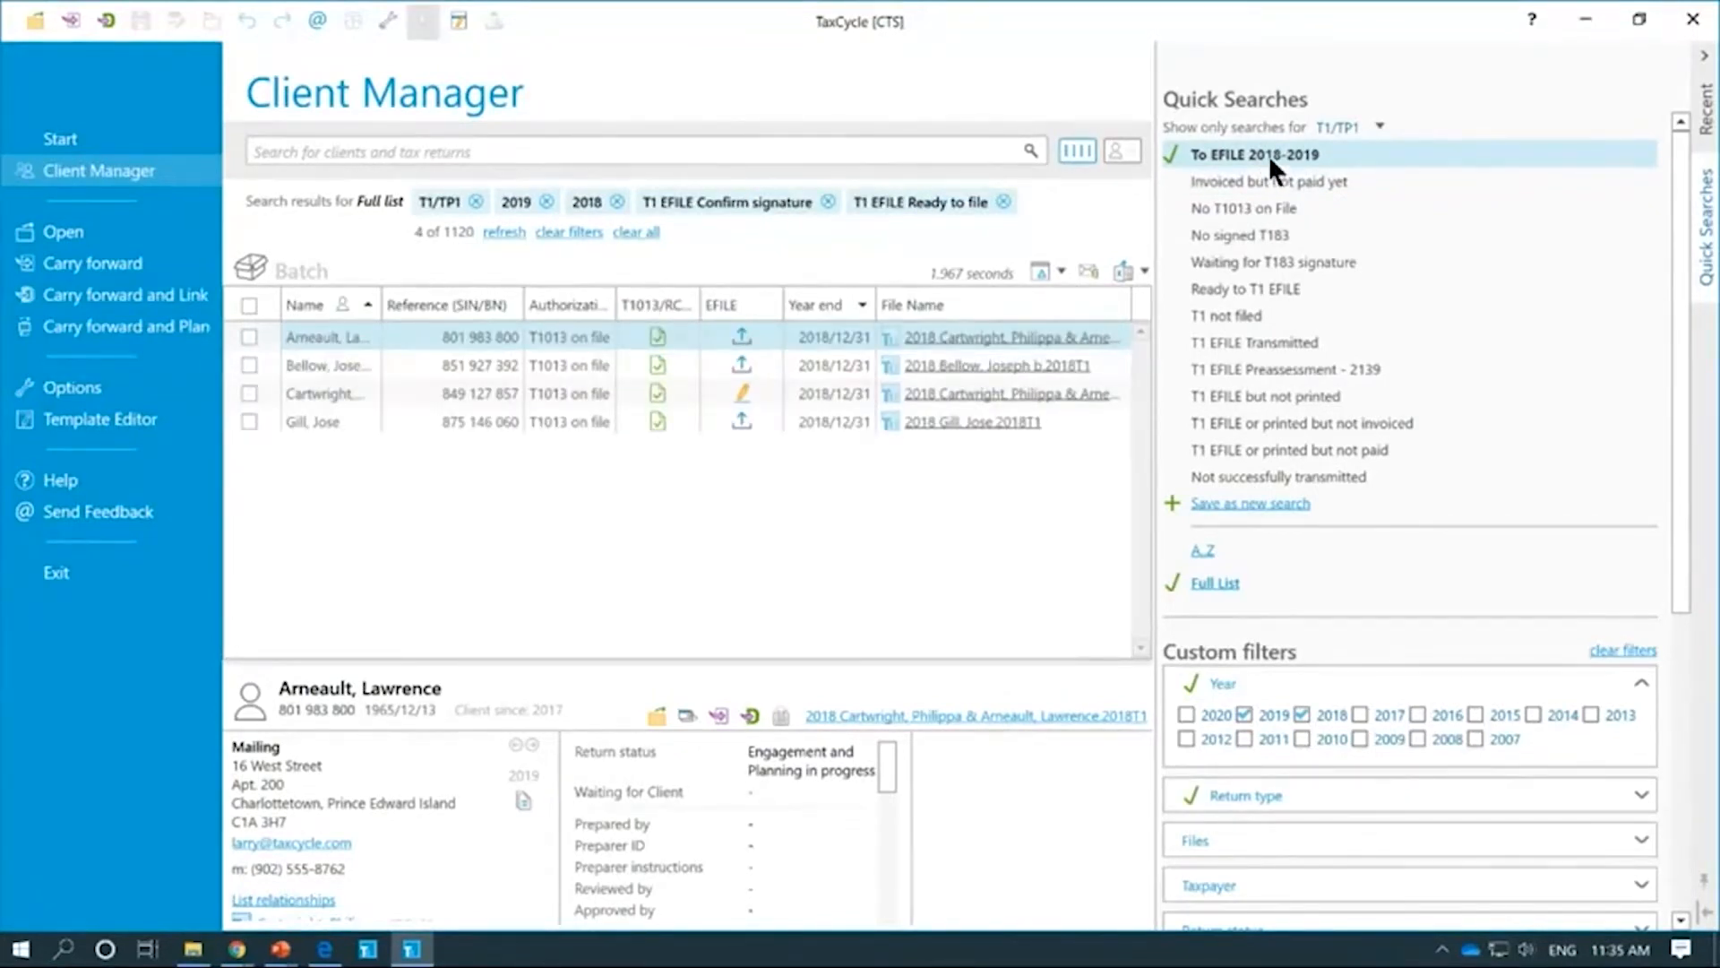
drag(1155, 238, 1307, 239)
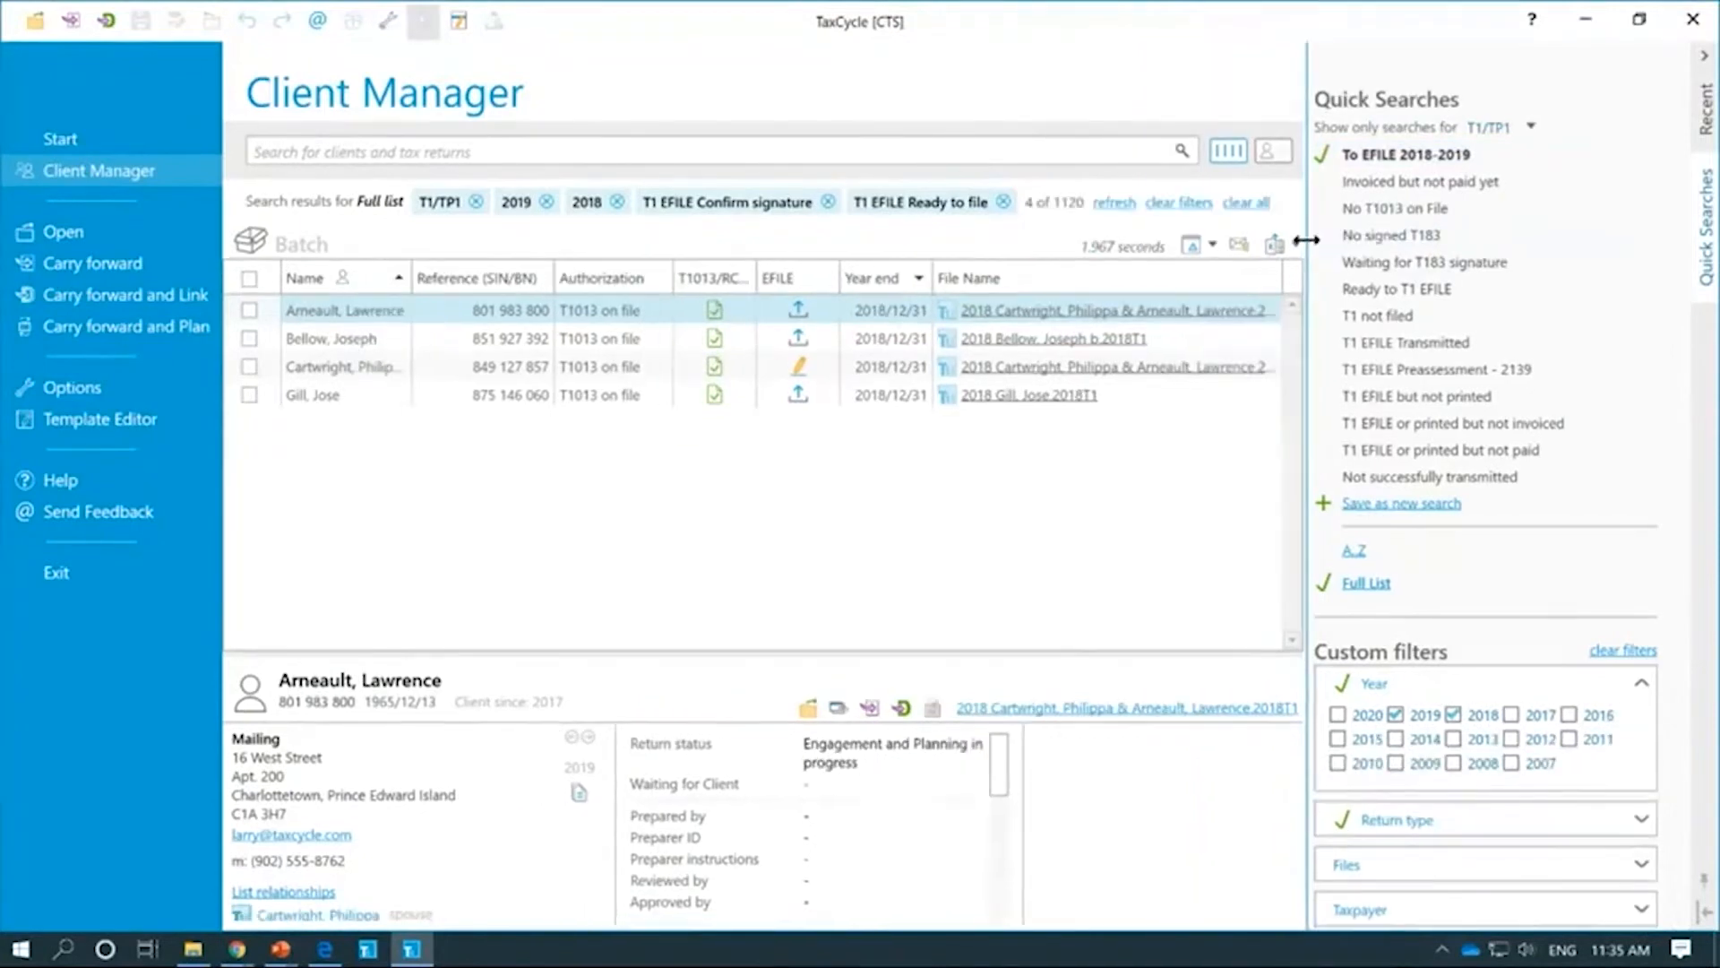
right_click(1413, 154)
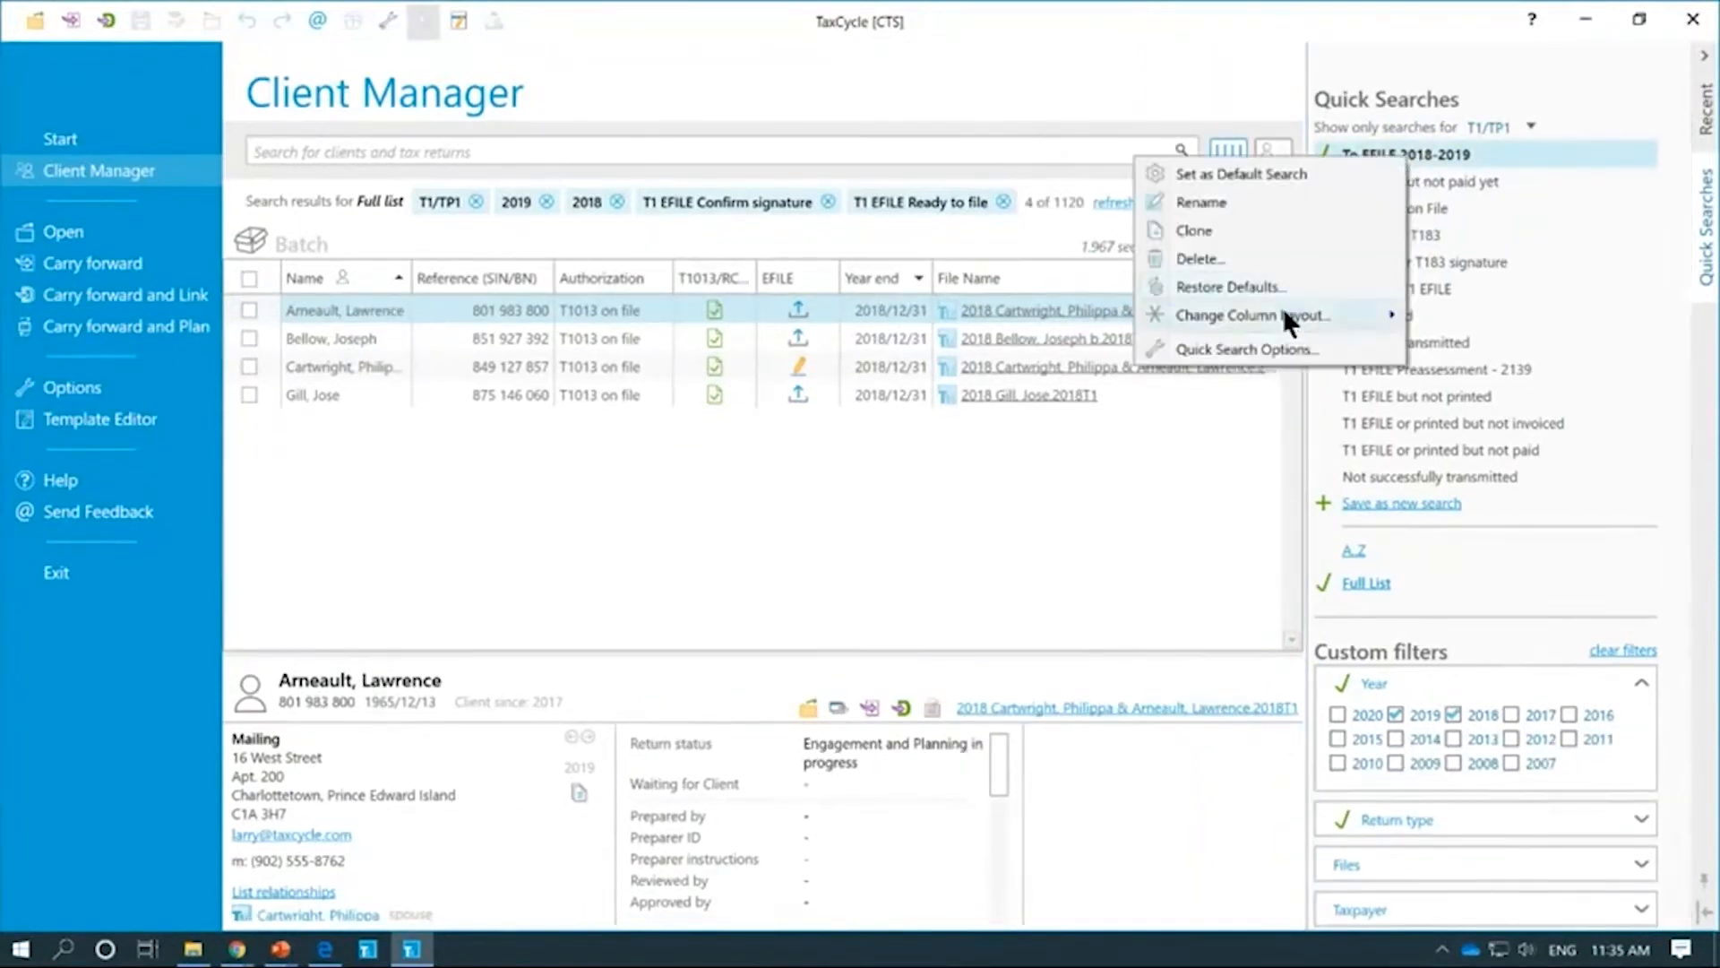
mouse_move(1282, 308)
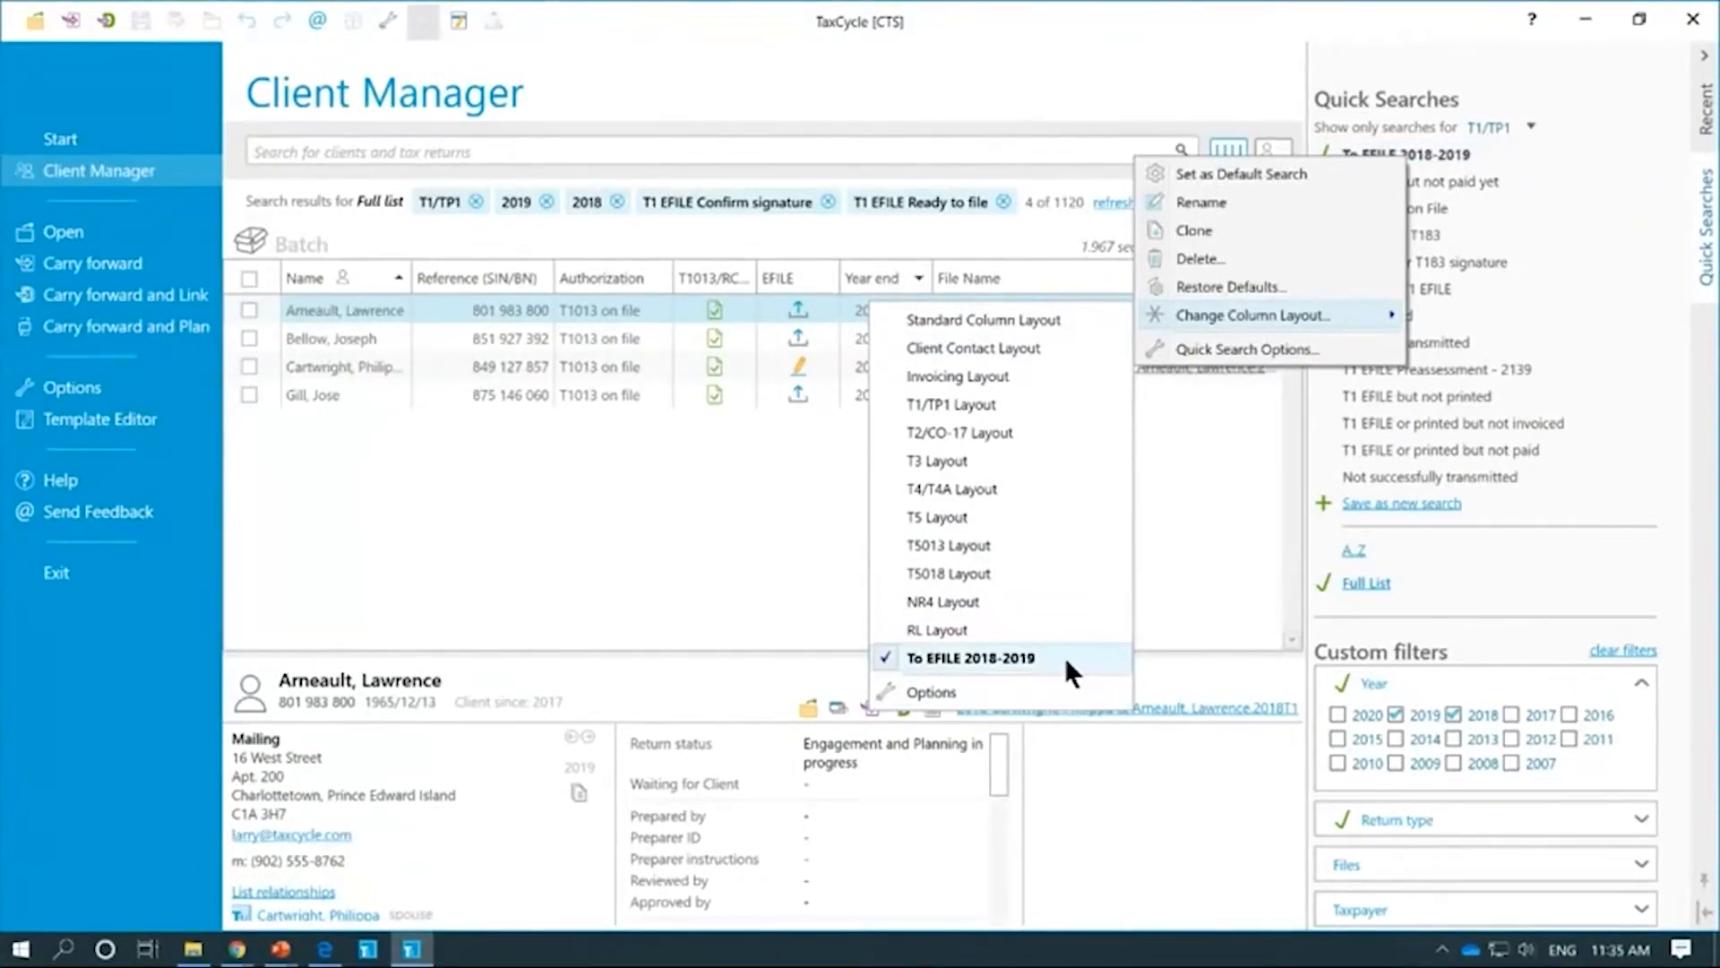
click(810, 446)
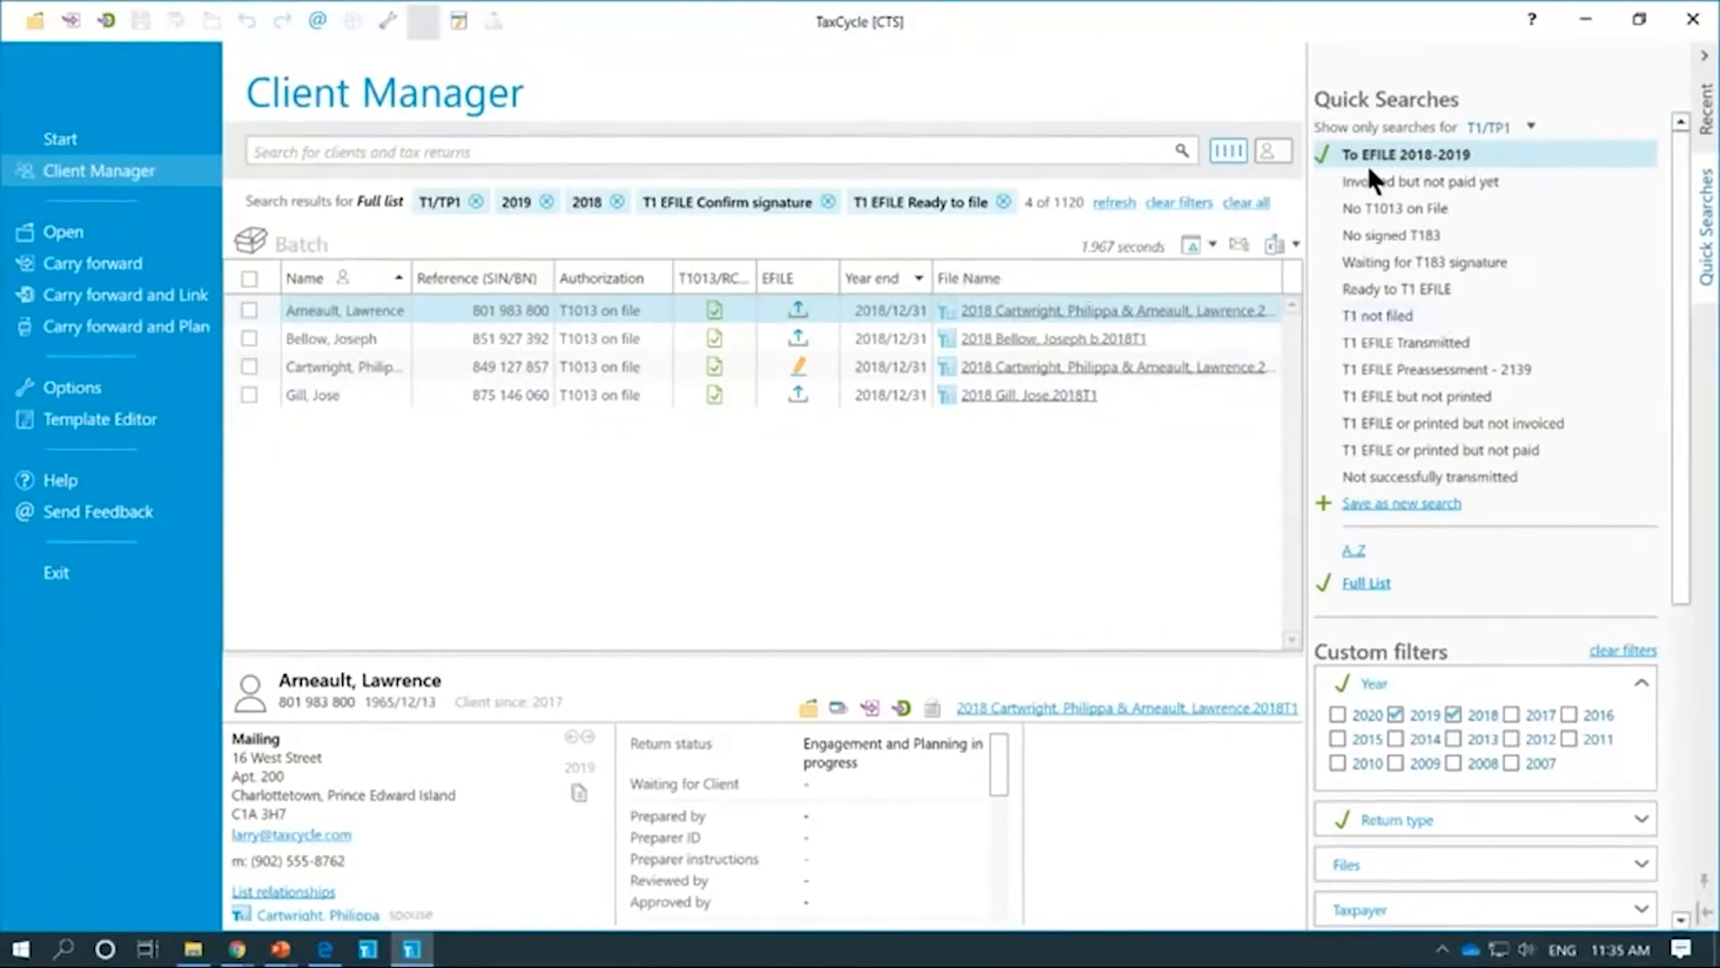
Step: Run the Invoiced but not paid yet quick search and open the Client Manager options for Quick Searches
click(1434, 178)
right_click(1435, 179)
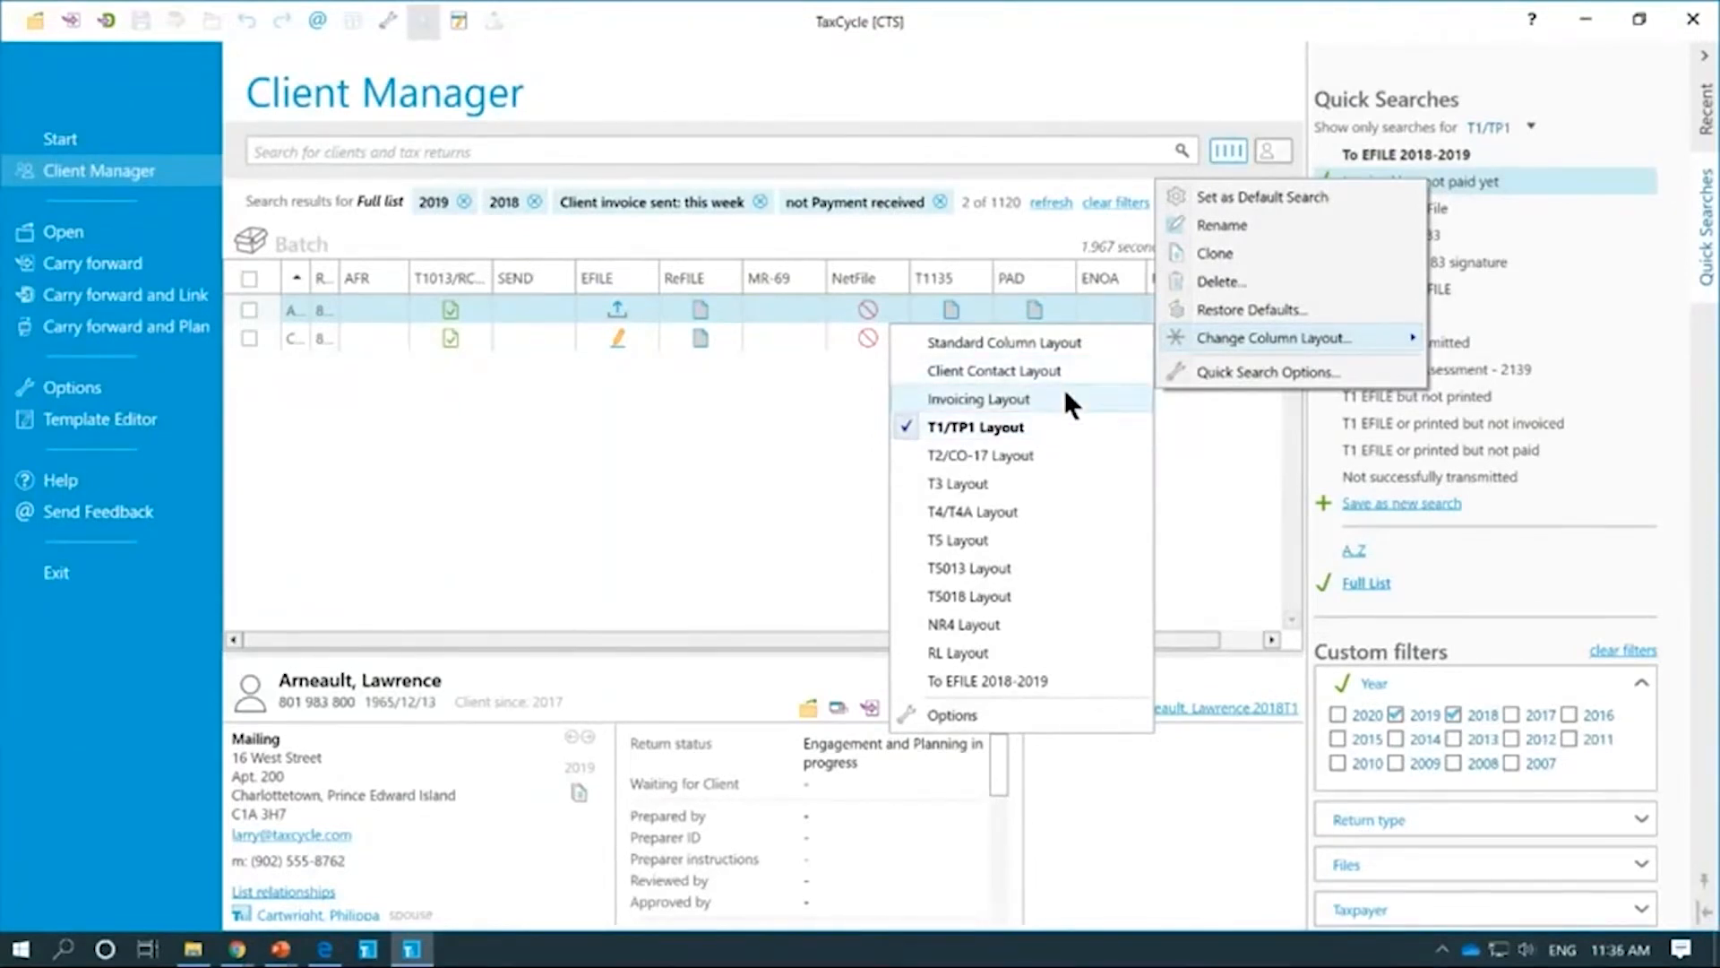
click(1006, 717)
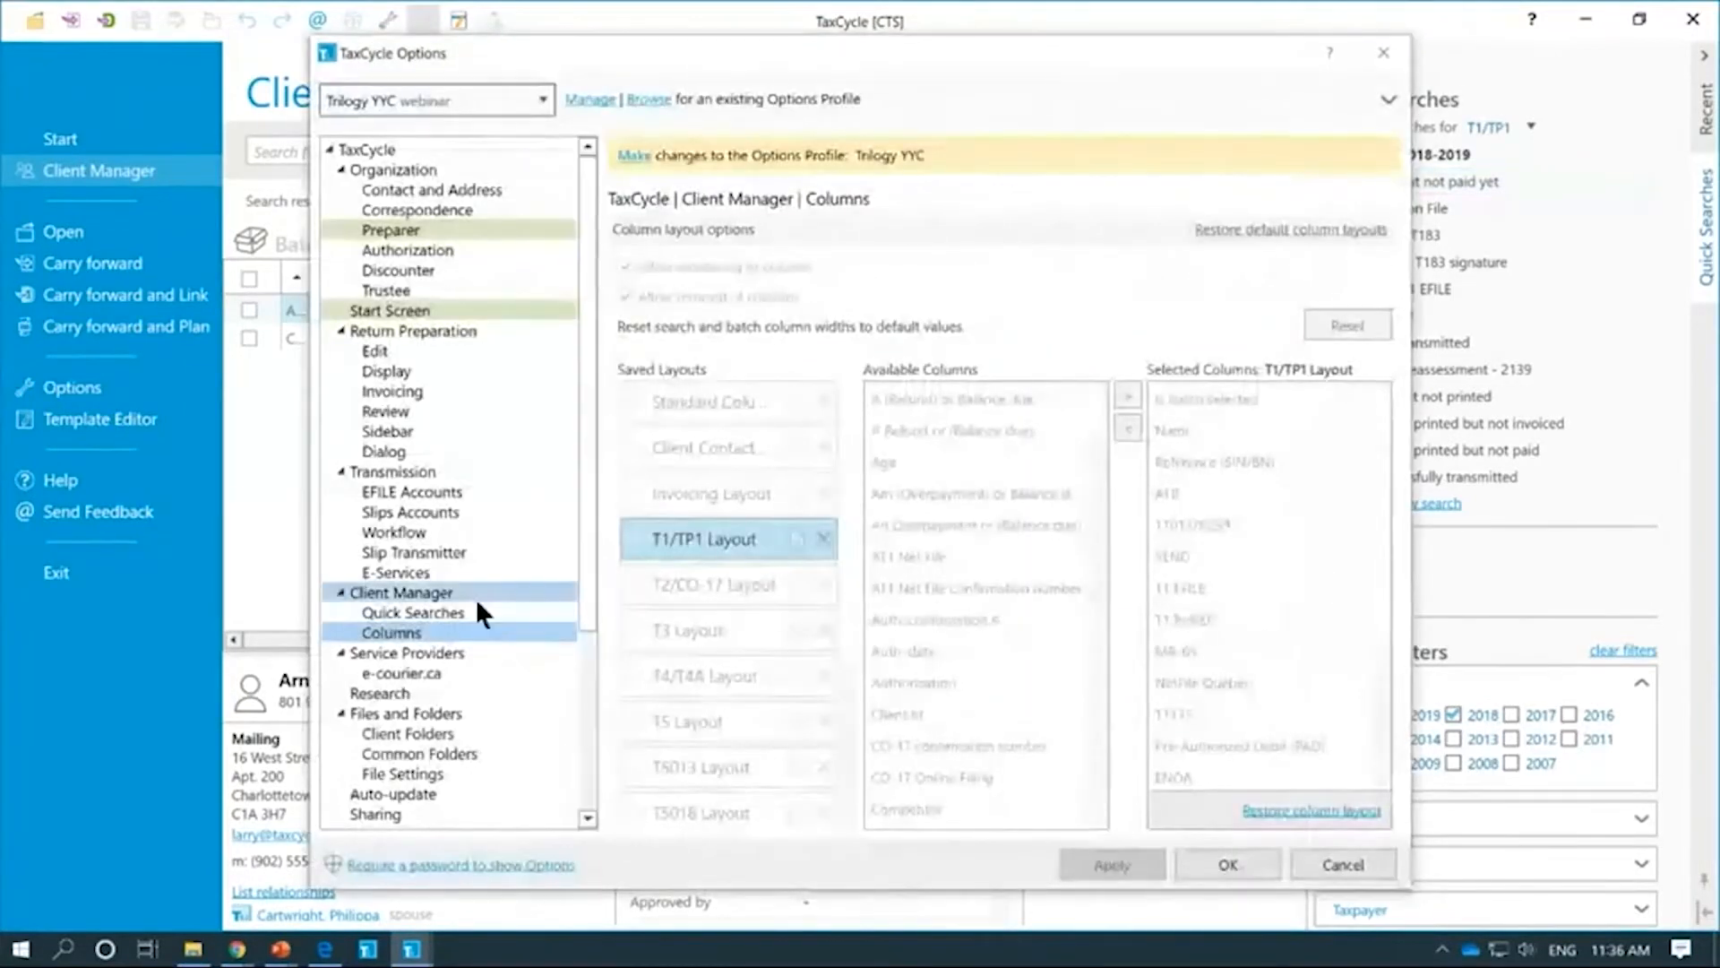
click(471, 612)
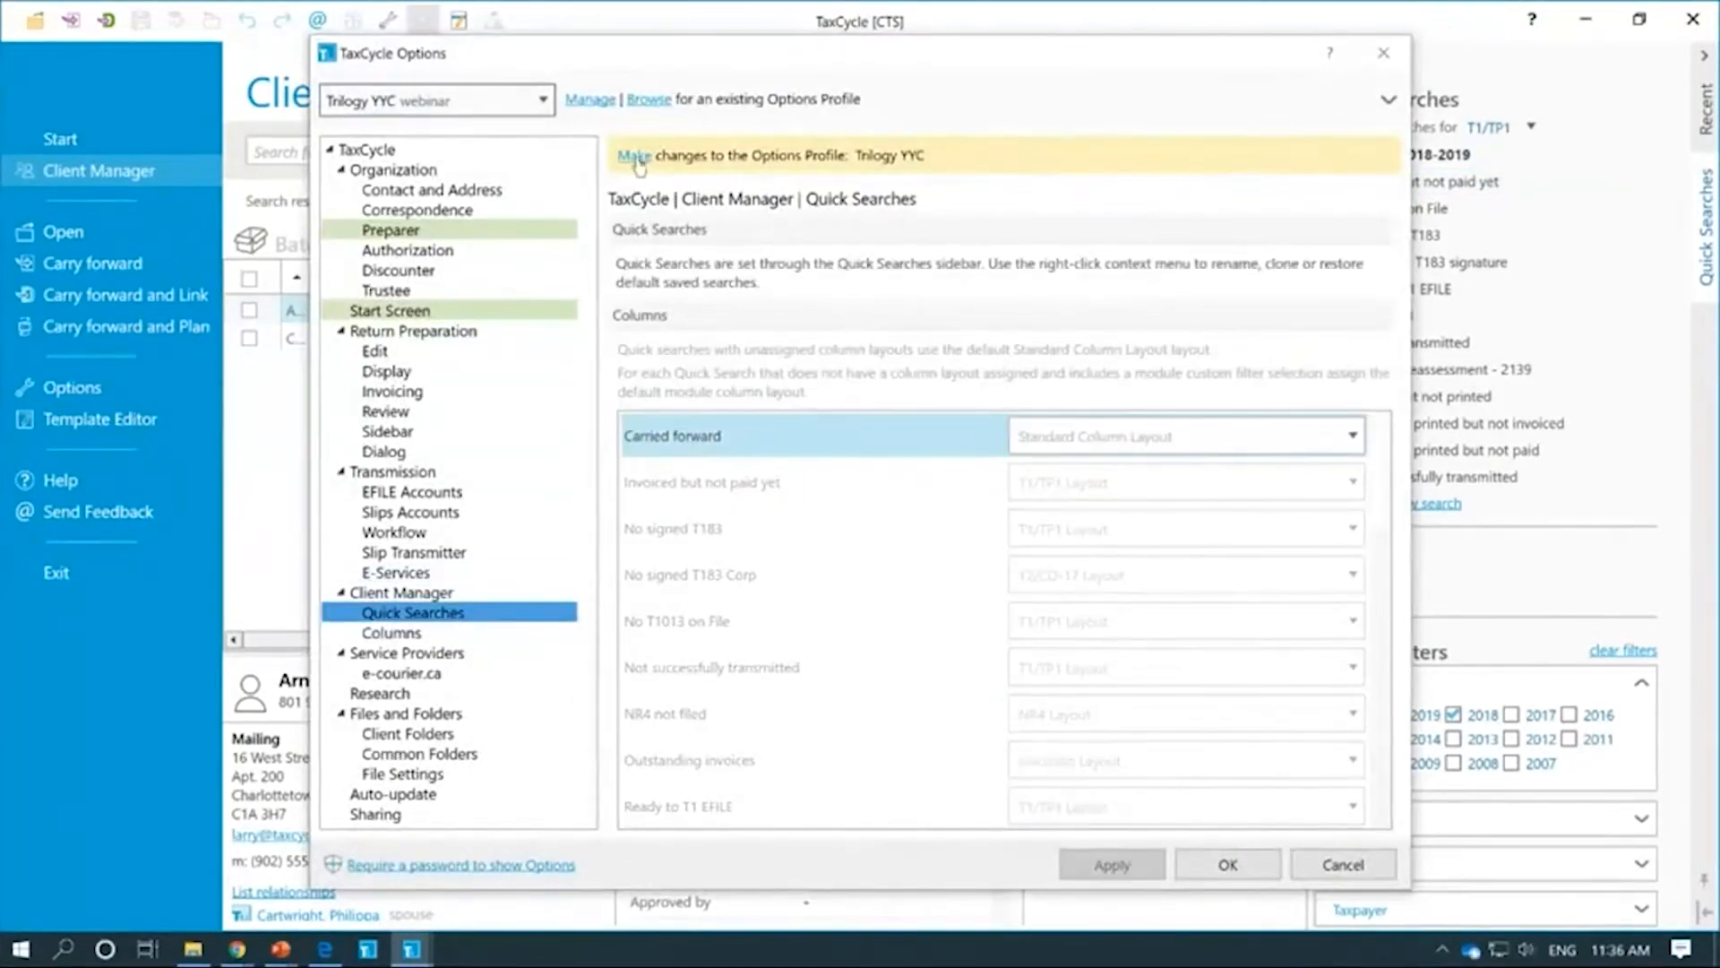
Step: Make the Trilogy YYC options profile editable and assign Invoicing Layout to the Invoiced but not paid yet quick search
drag(663, 56, 406, 32)
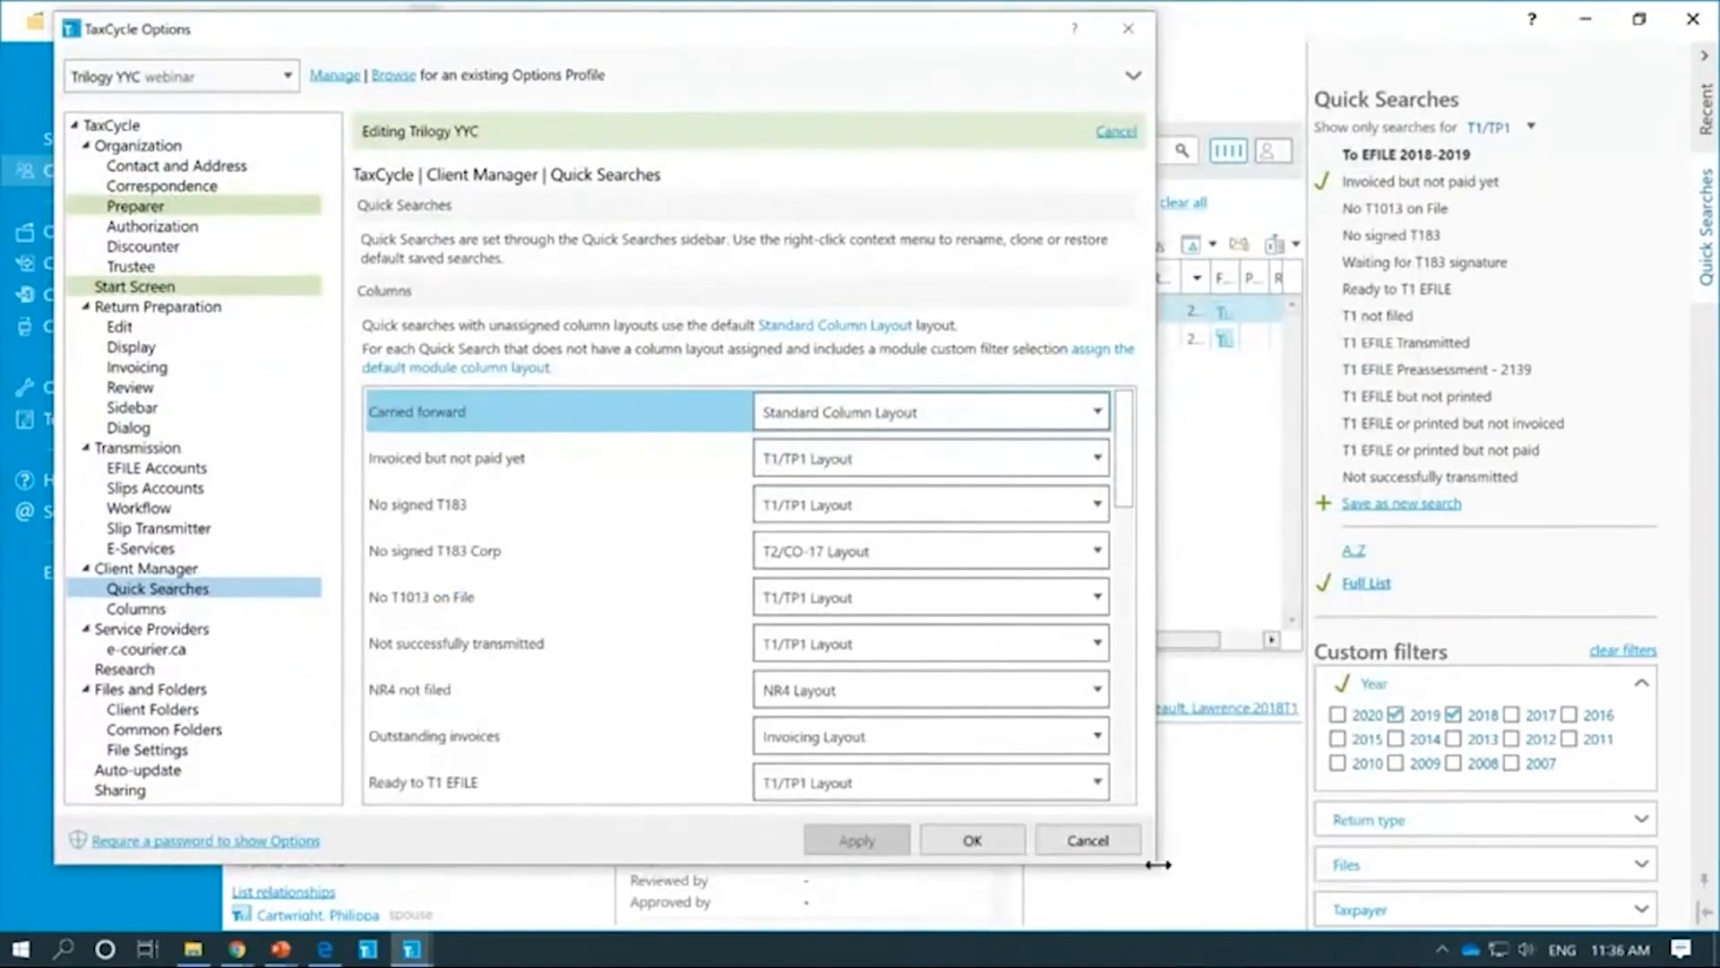
drag(1156, 860, 1666, 924)
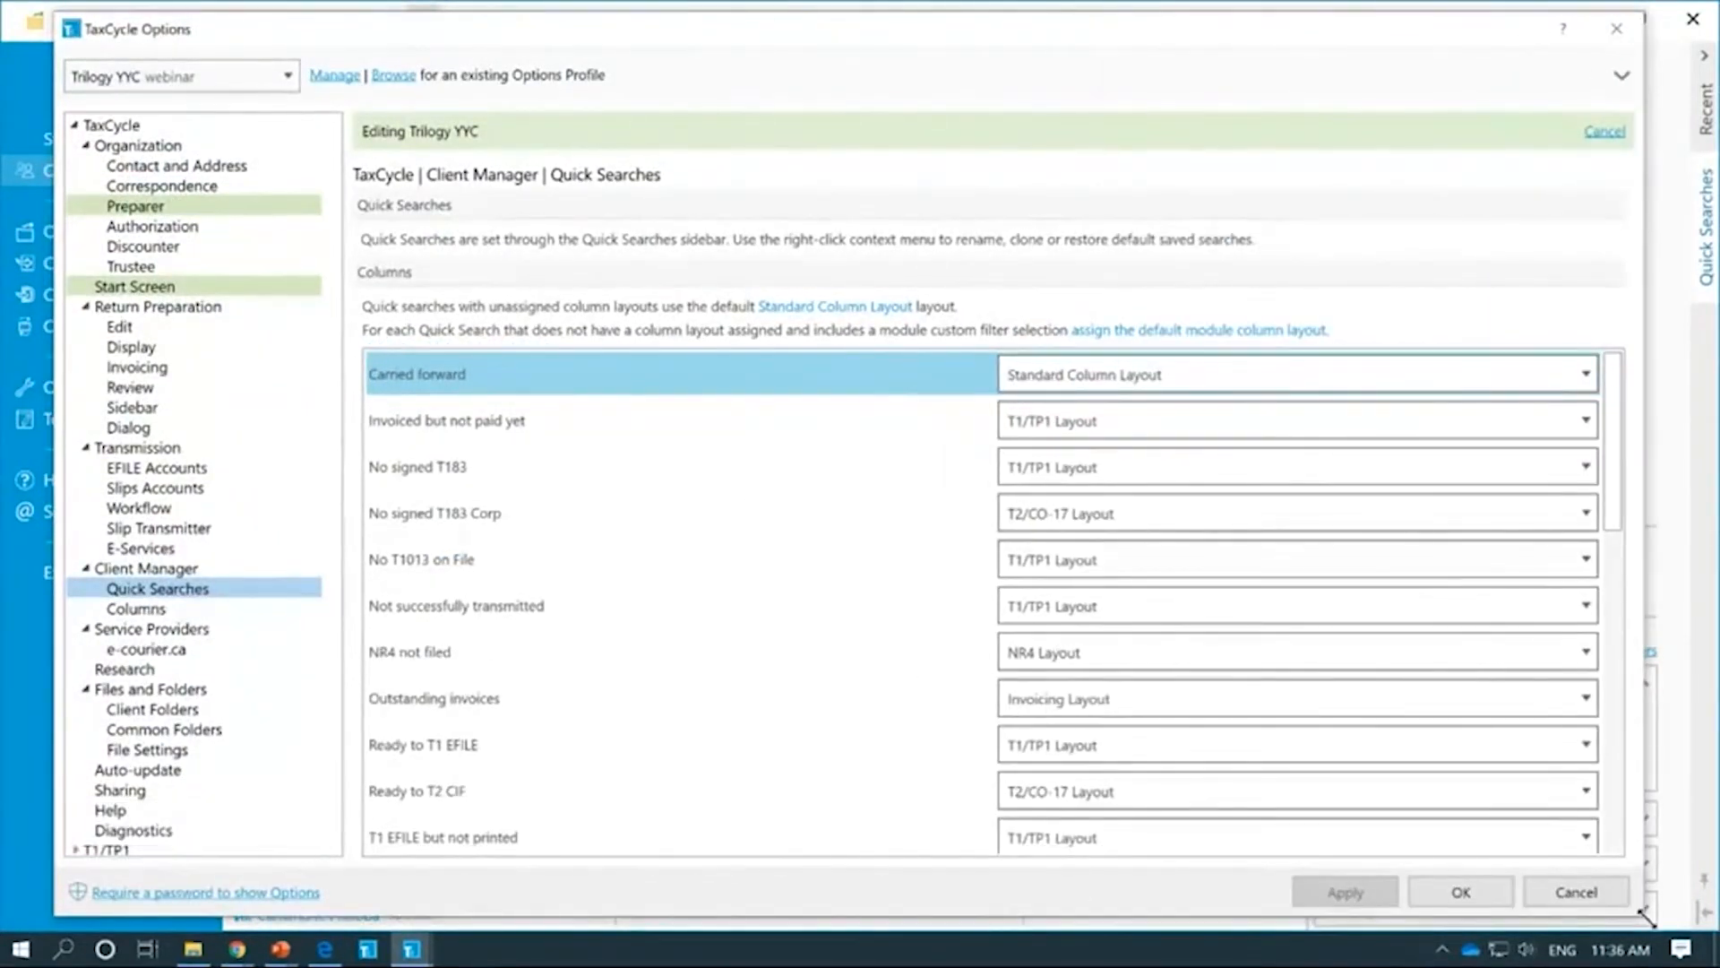
click(465, 437)
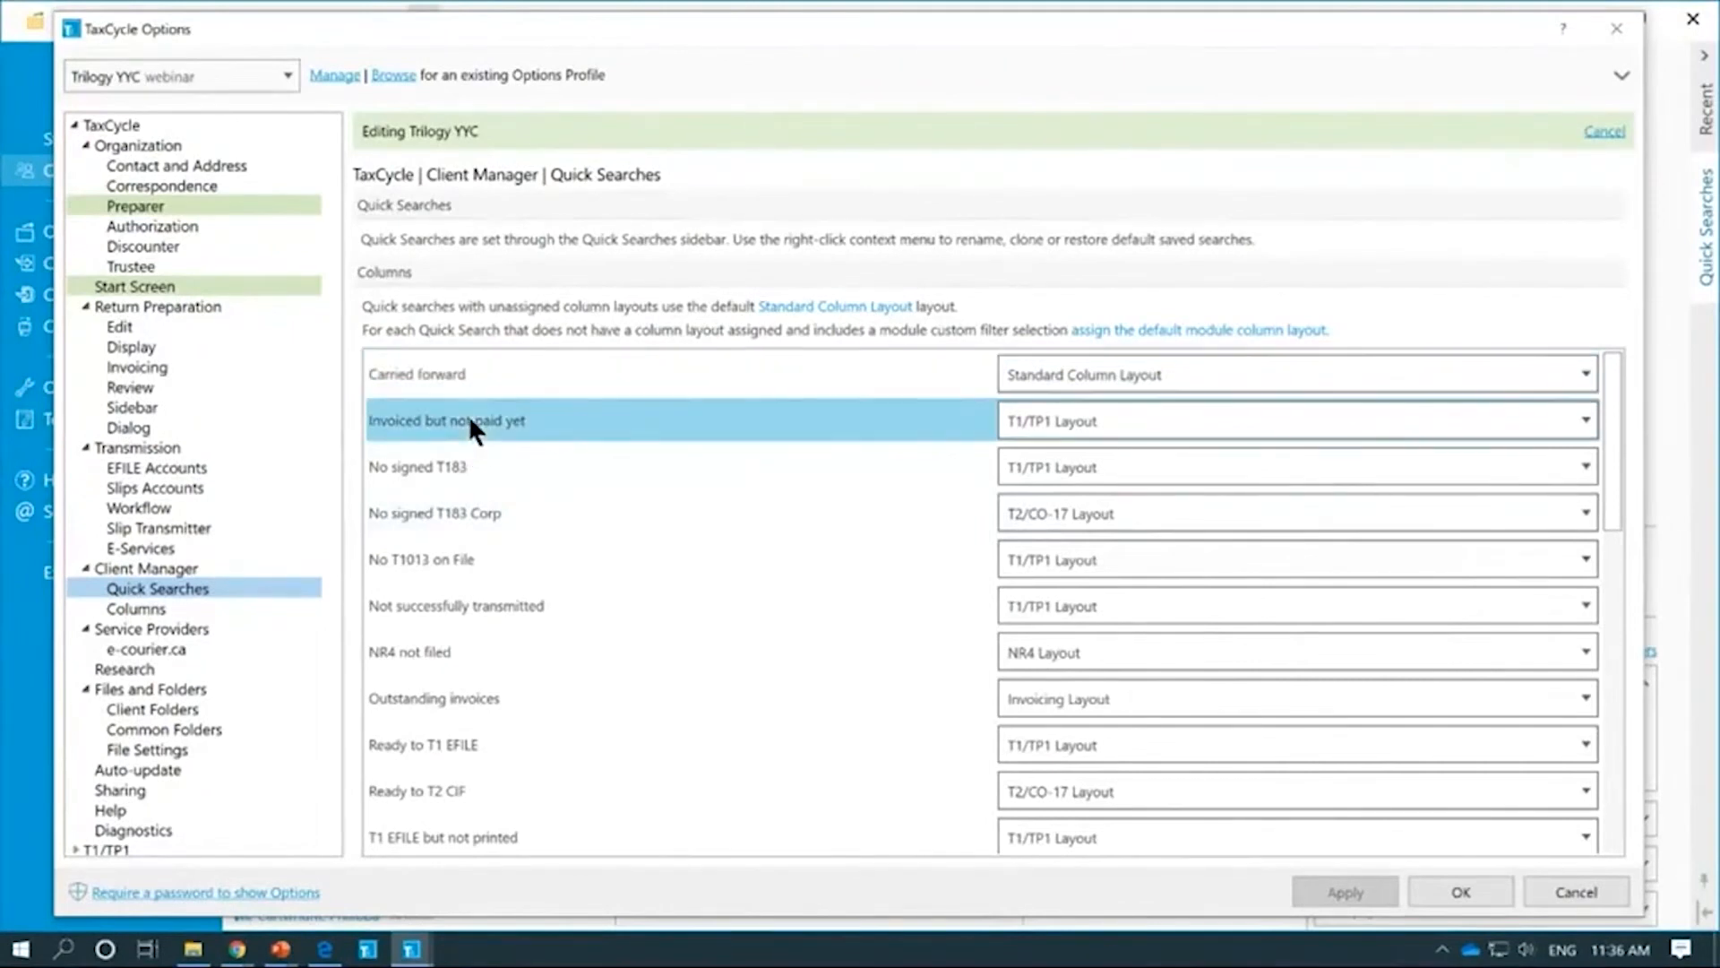
click(1461, 420)
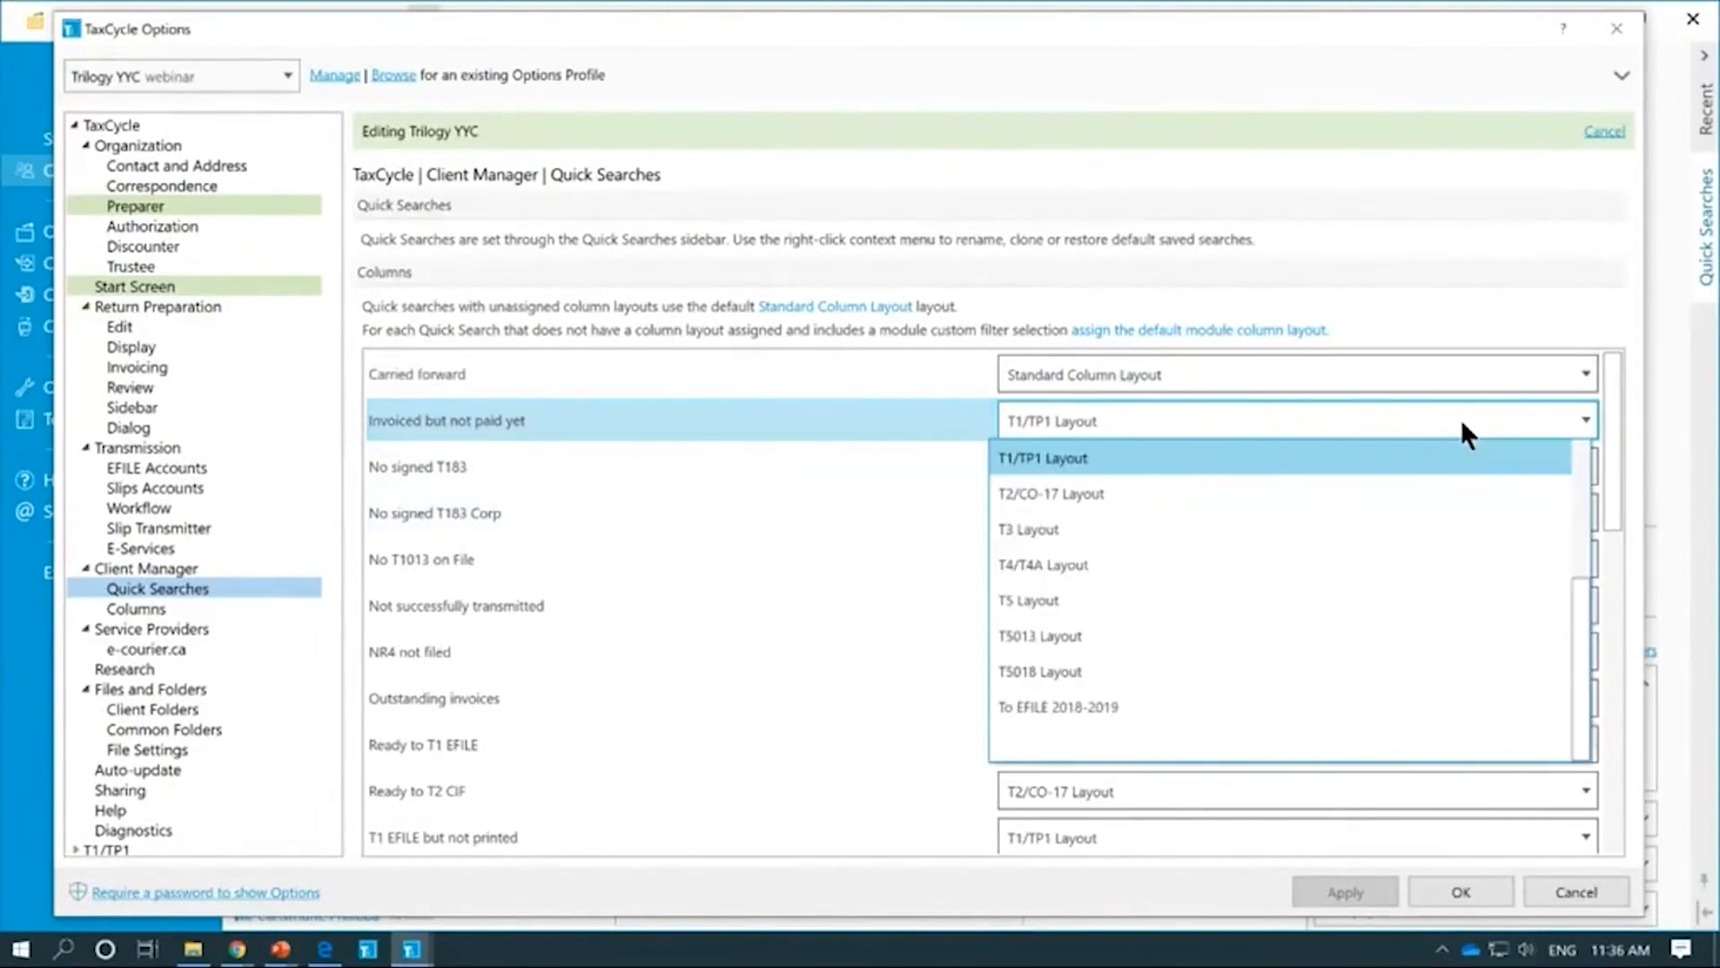
scroll(1353, 627, up, 1)
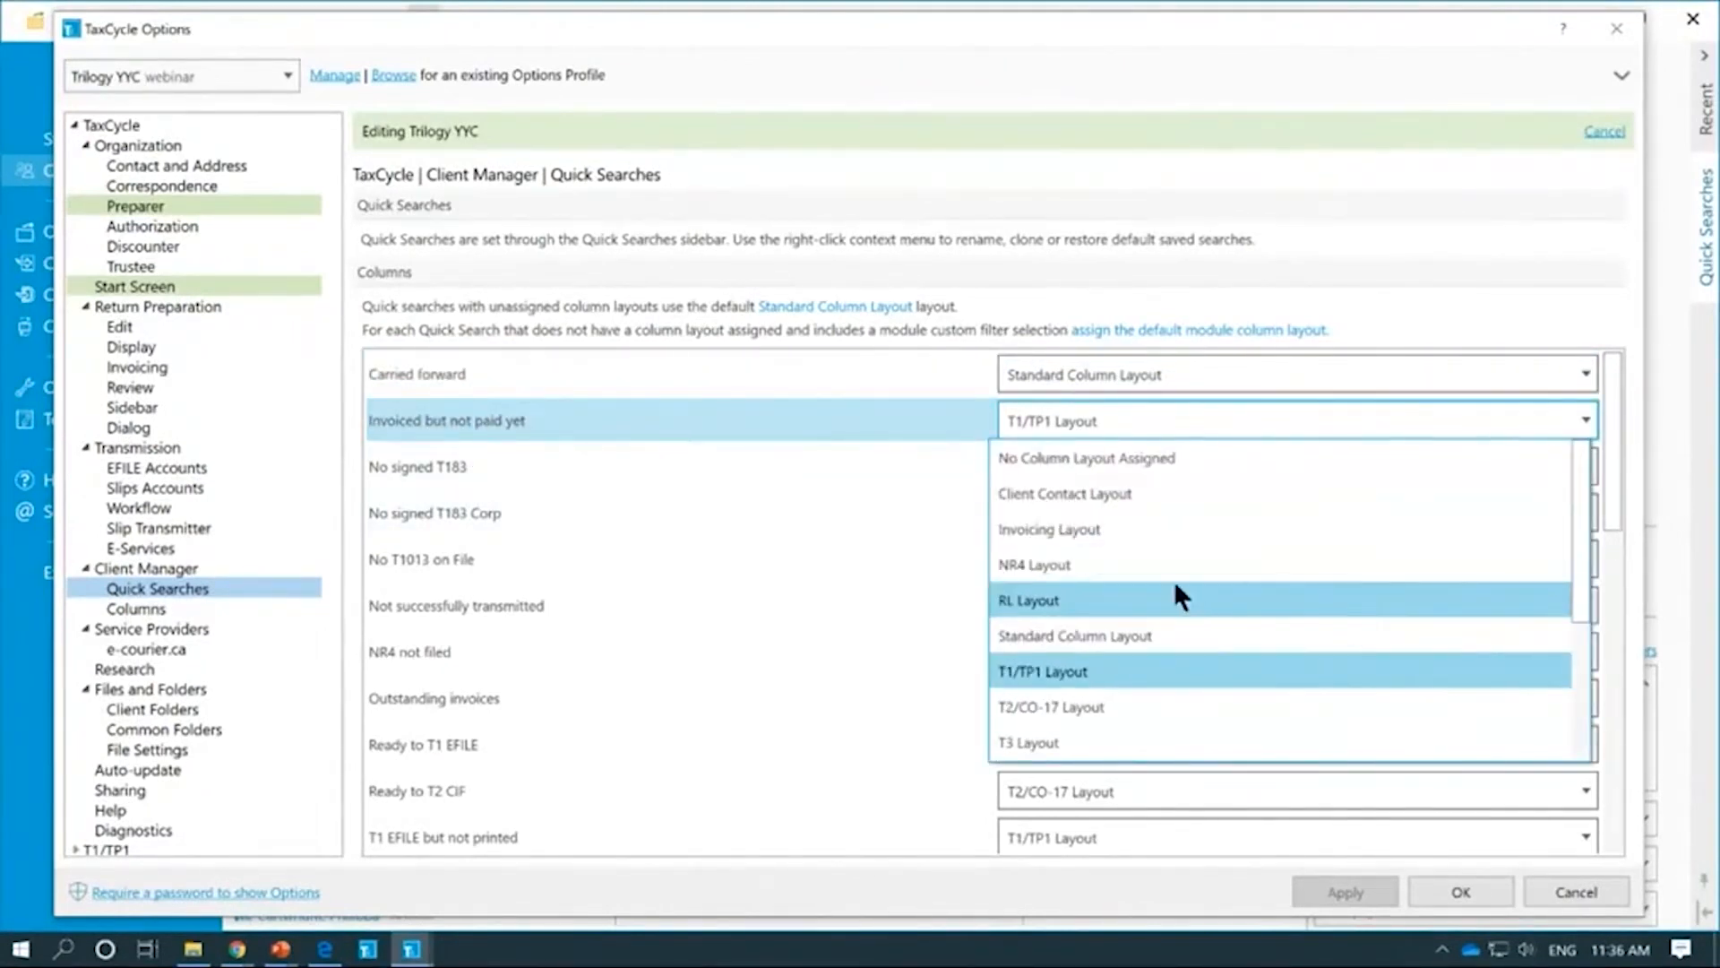
click(1082, 527)
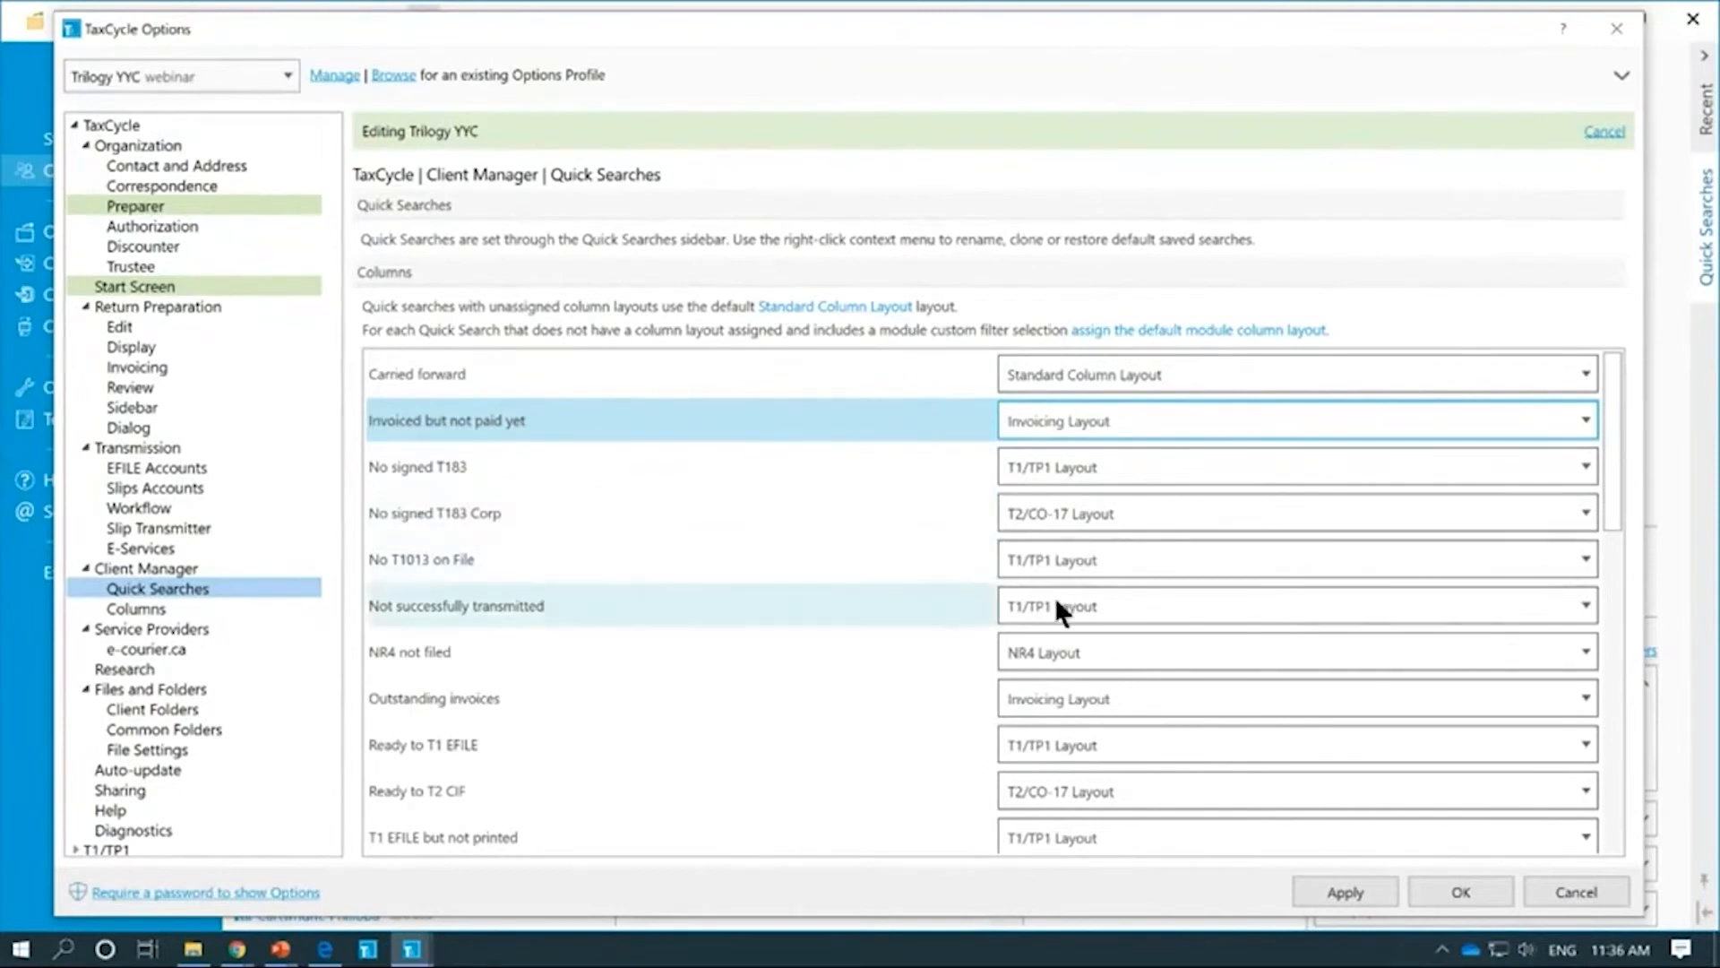
Step: Review the column layouts assigned to all quick searches, and apply the options changes
scroll(887, 529, down, 6)
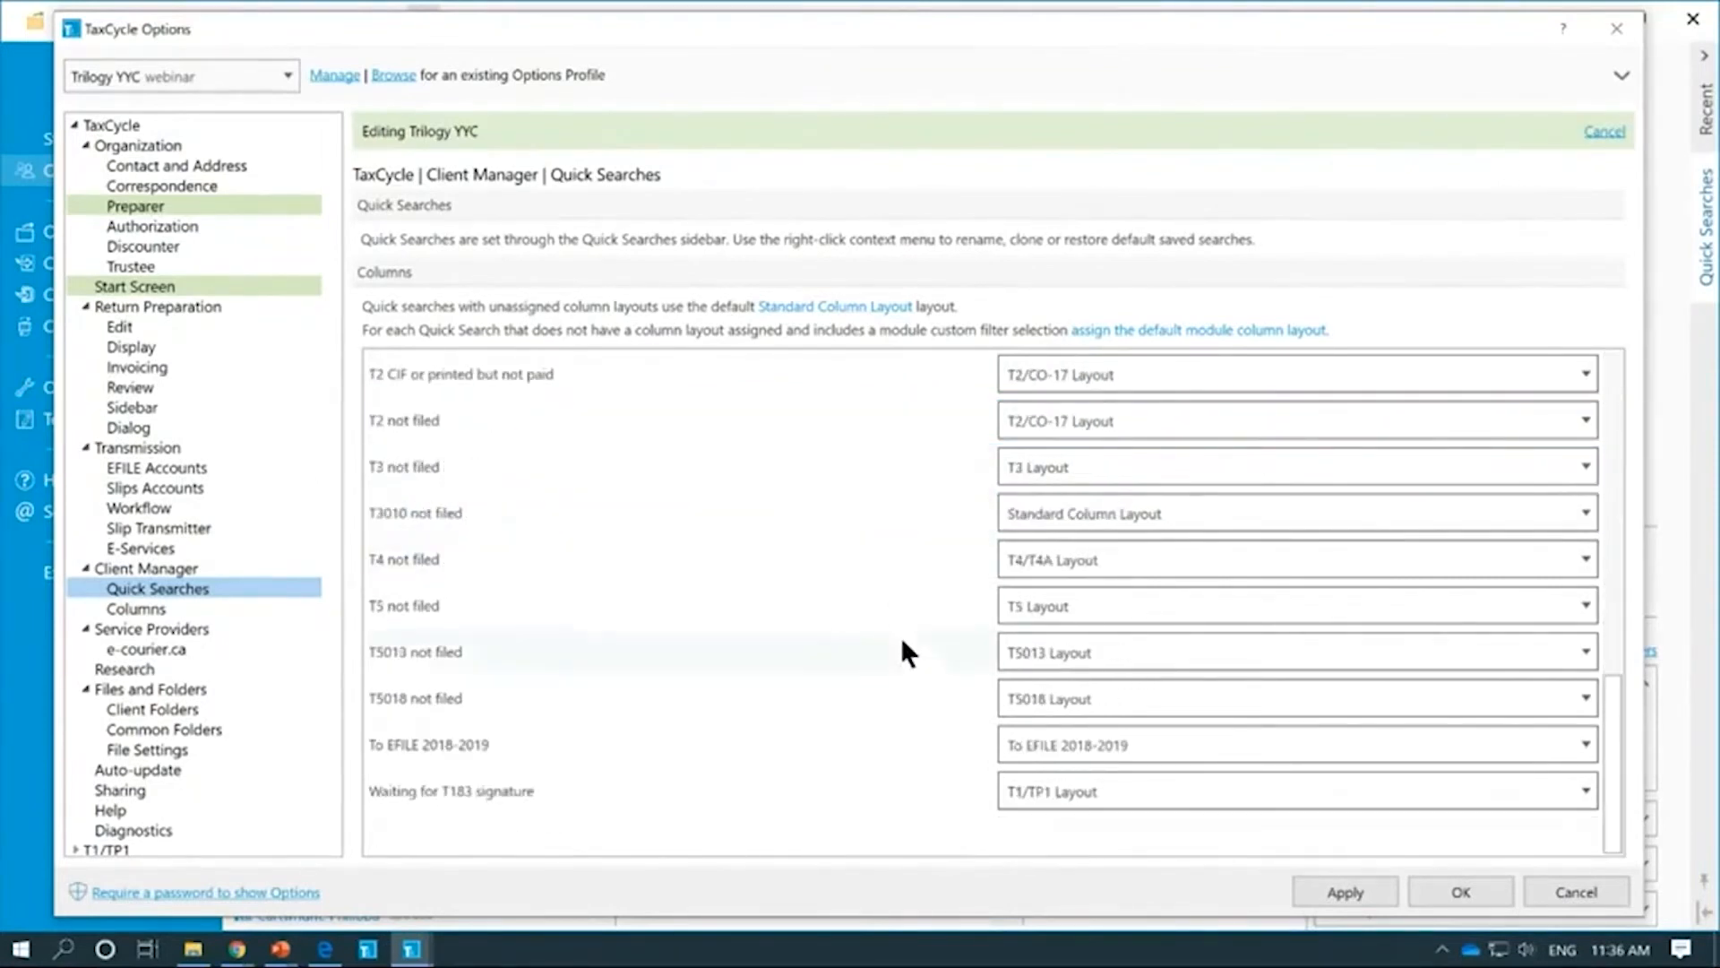
scroll(1125, 501, up, 6)
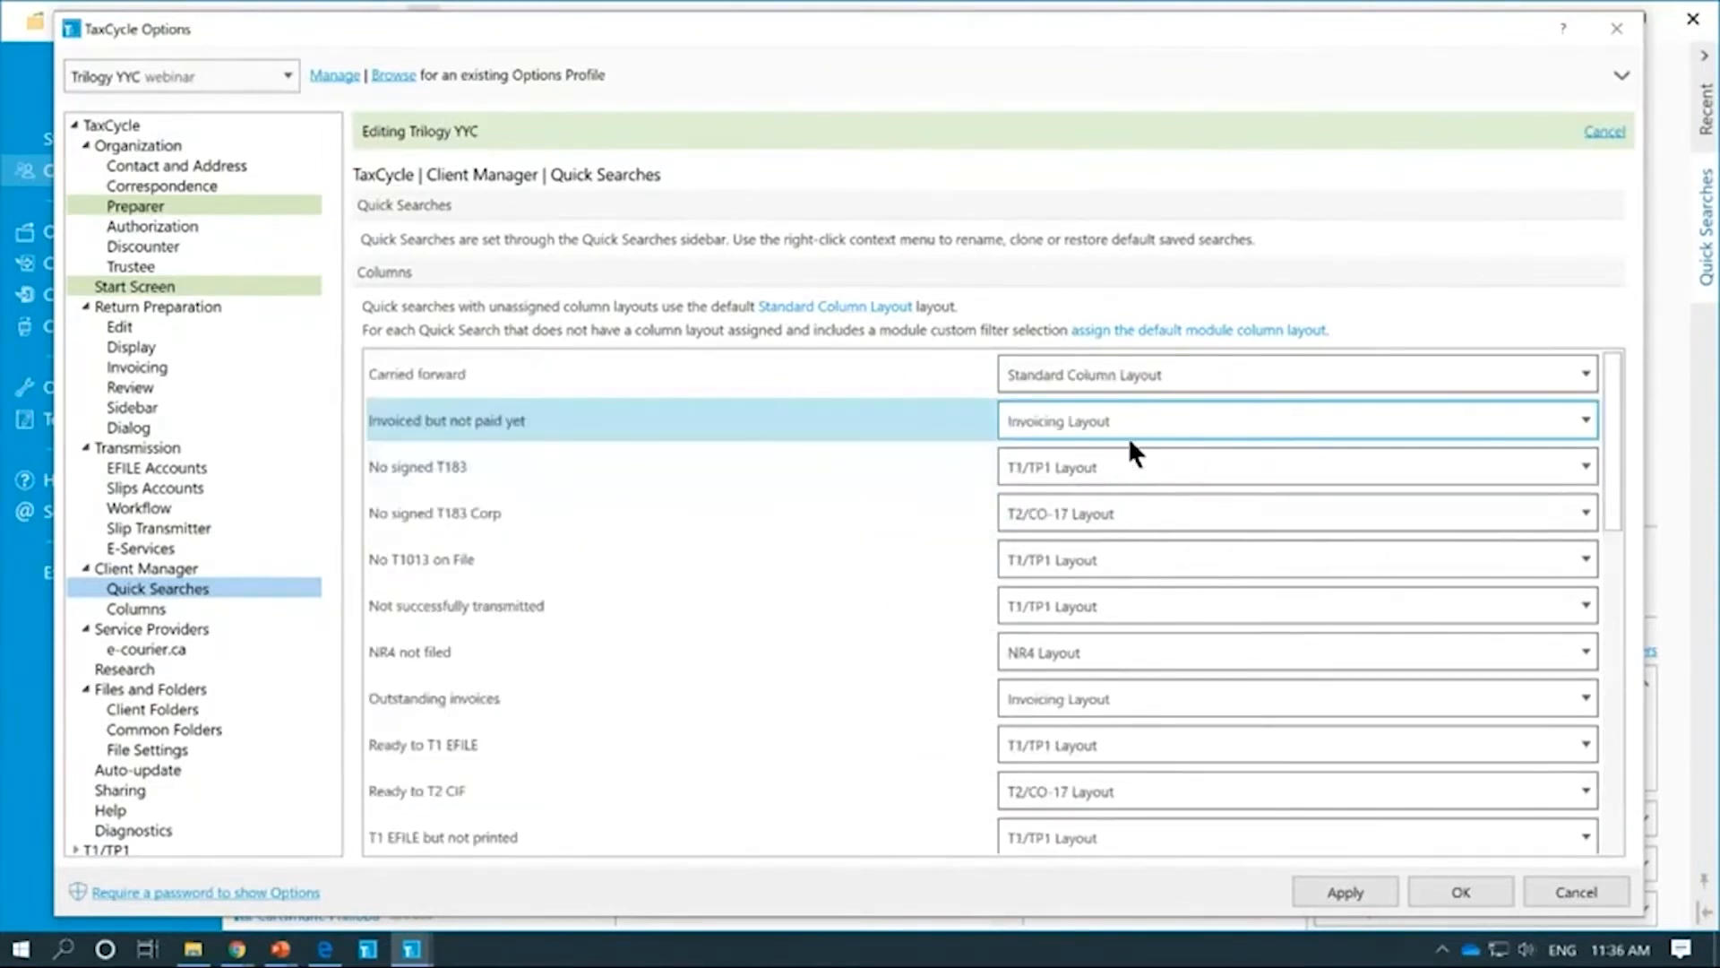
scroll(1206, 706, down, 5)
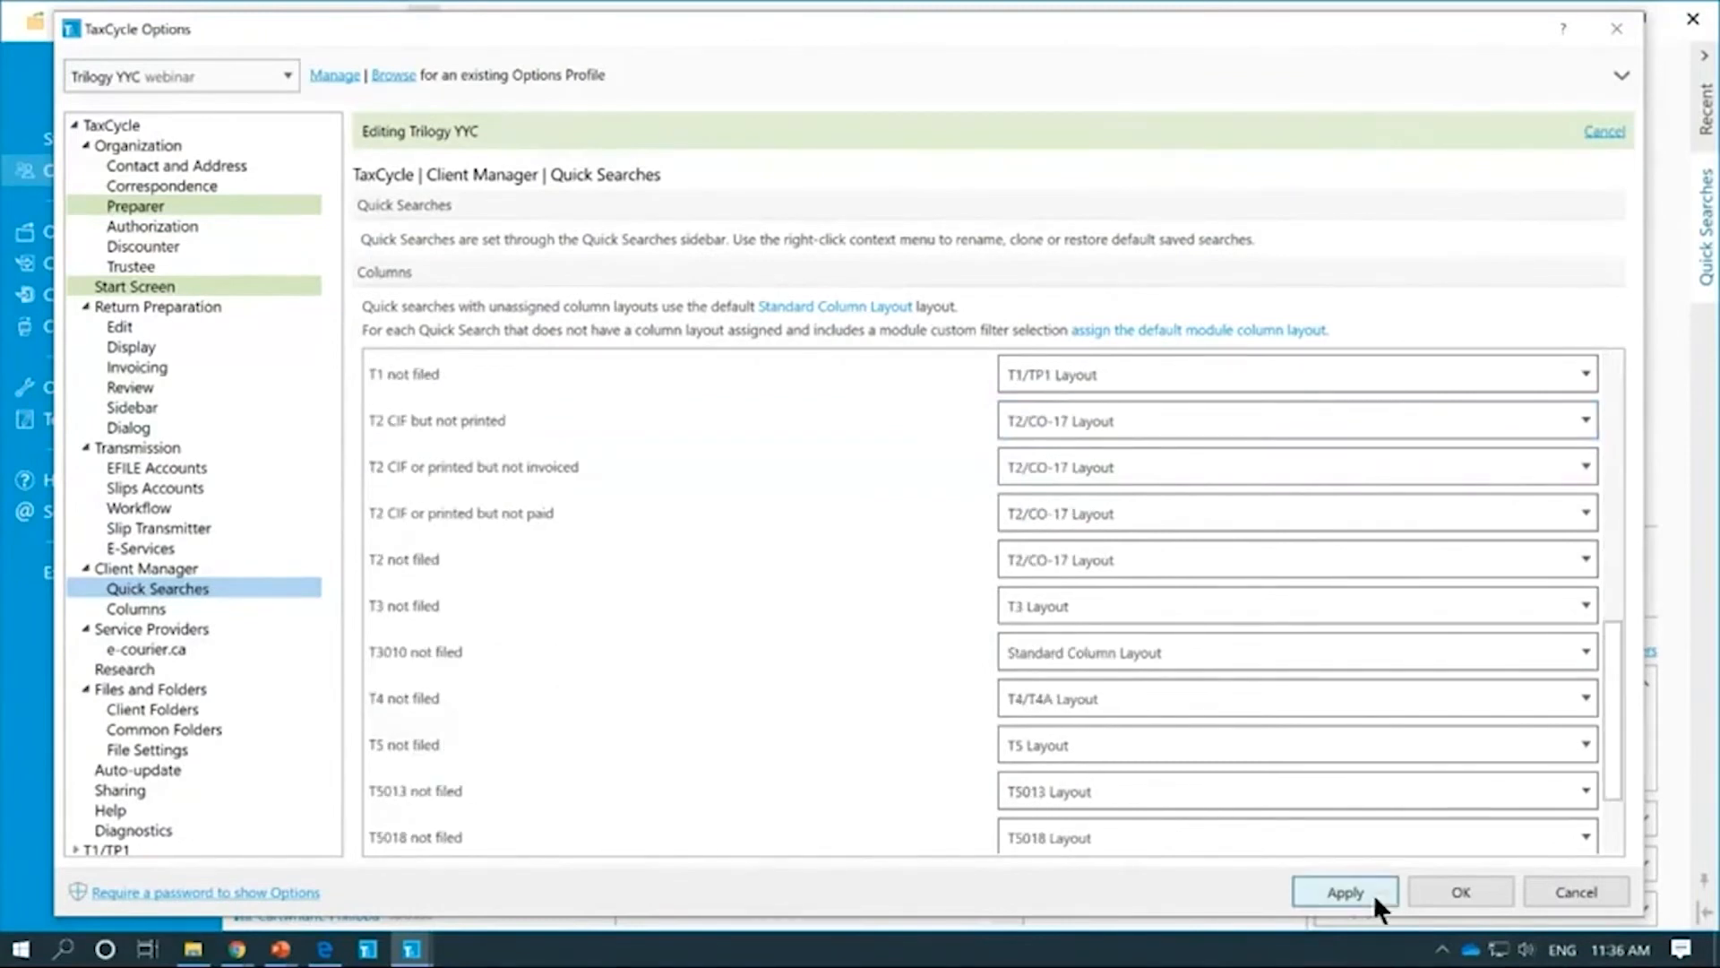
scroll(672, 528, up, 5)
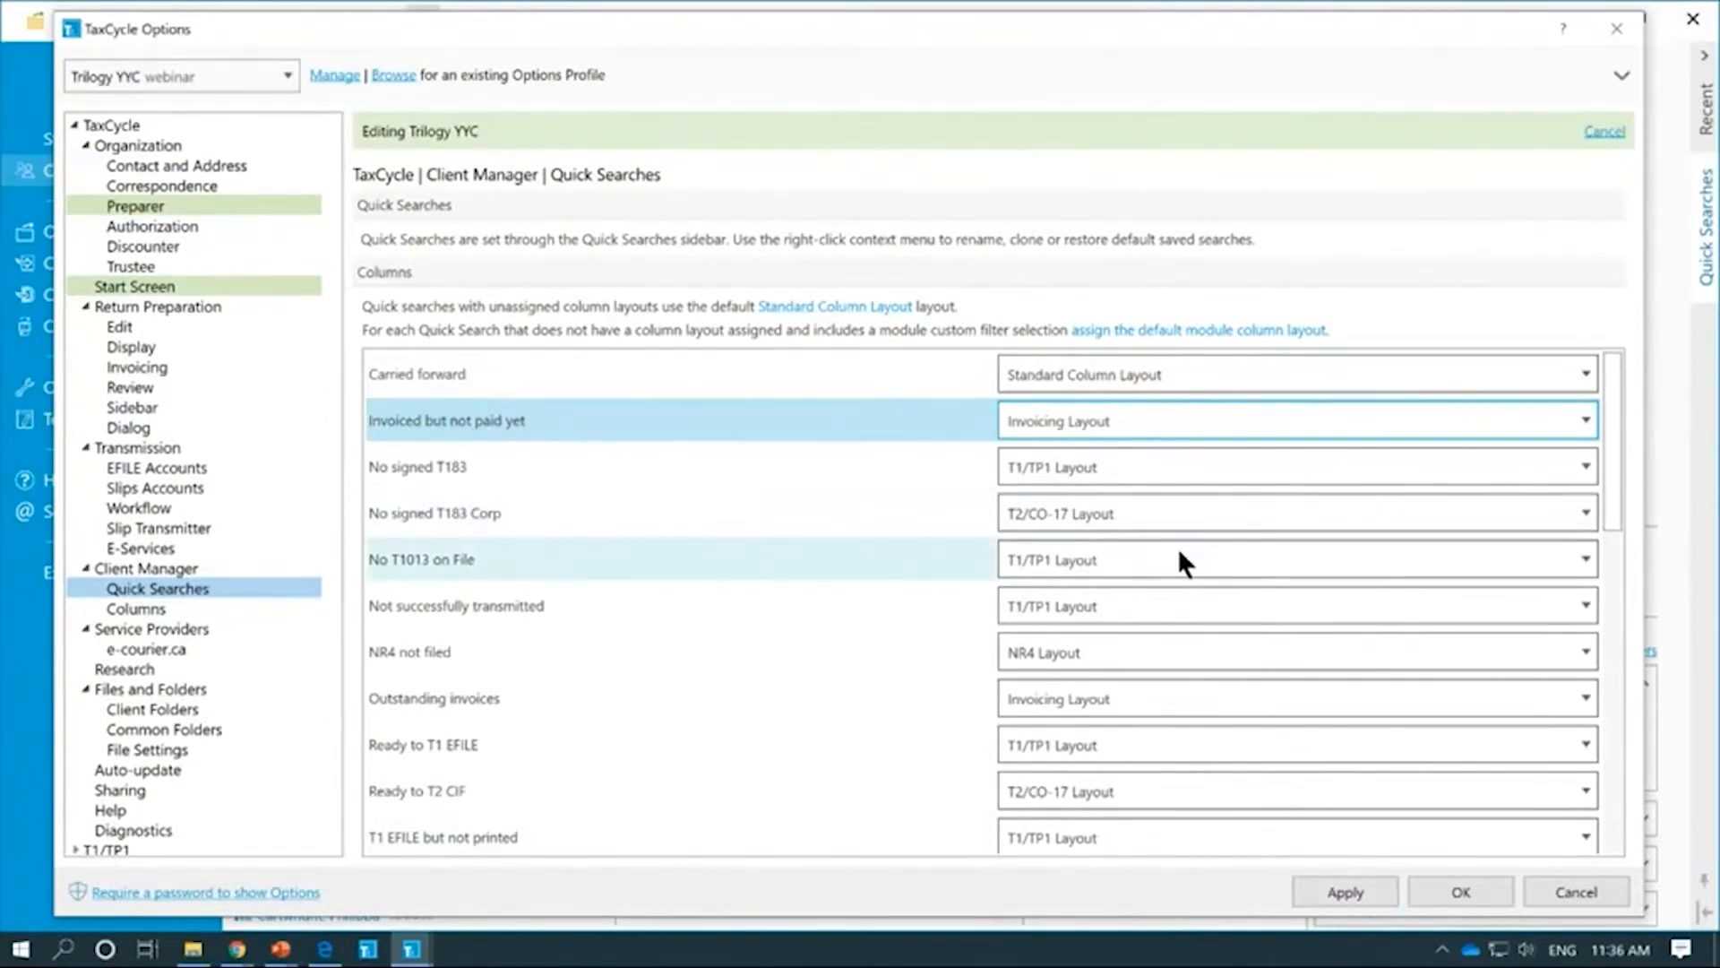
click(1363, 887)
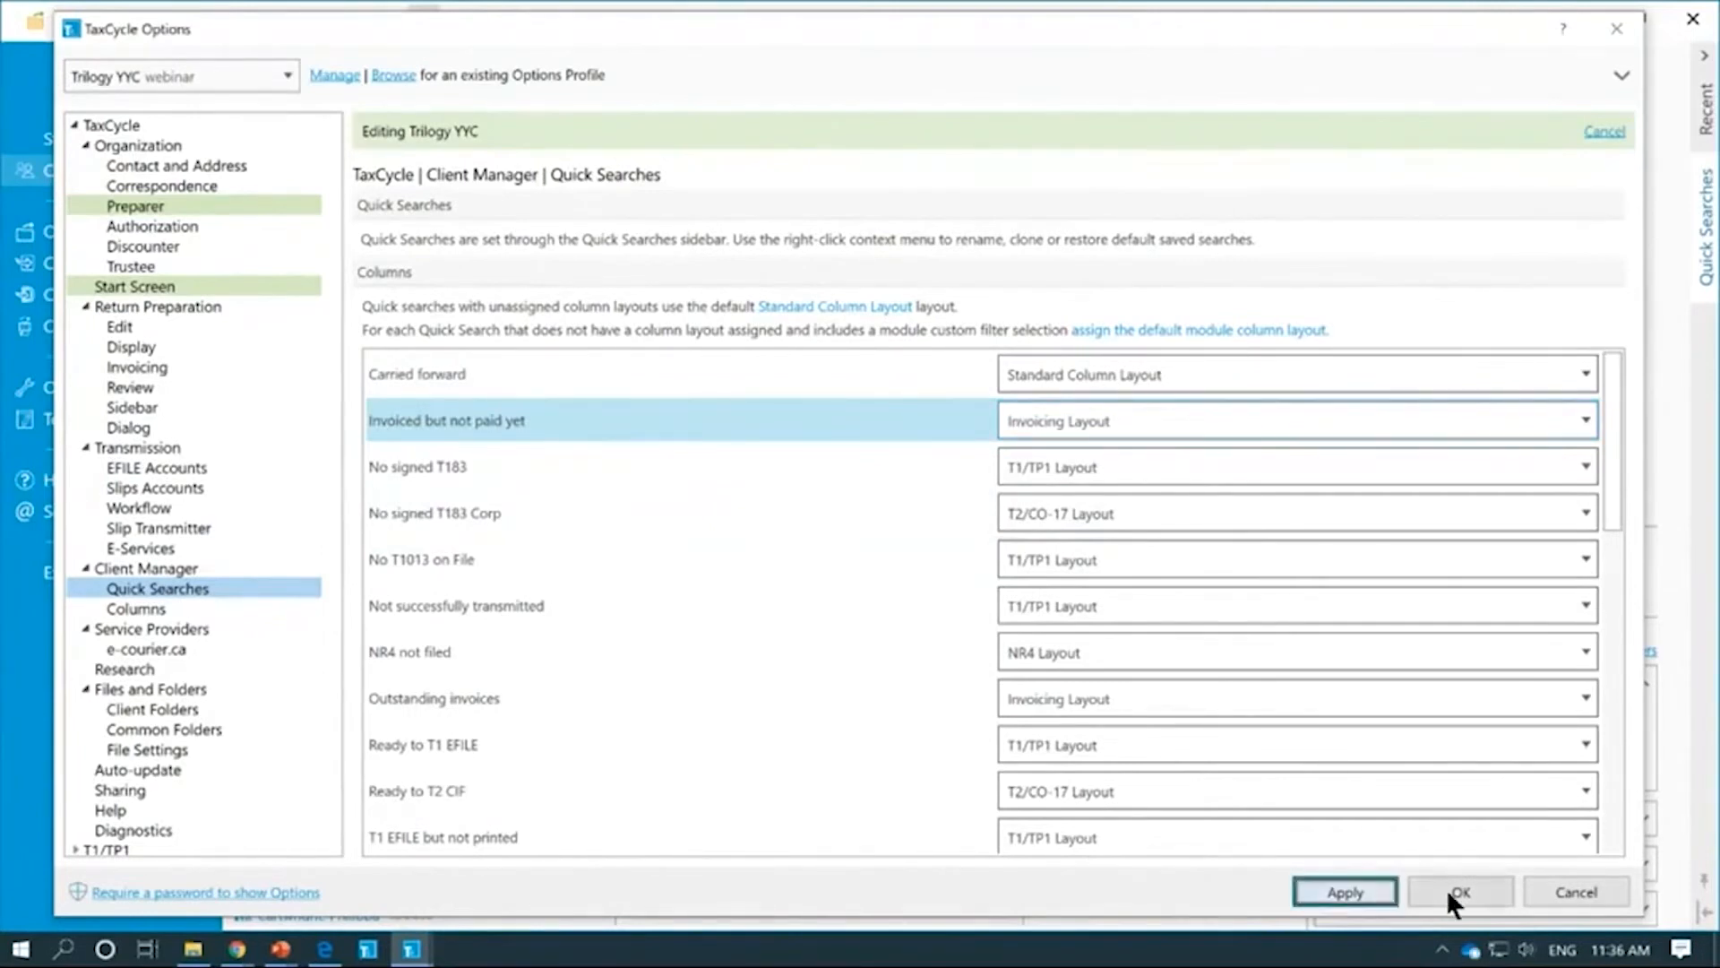
click(1446, 888)
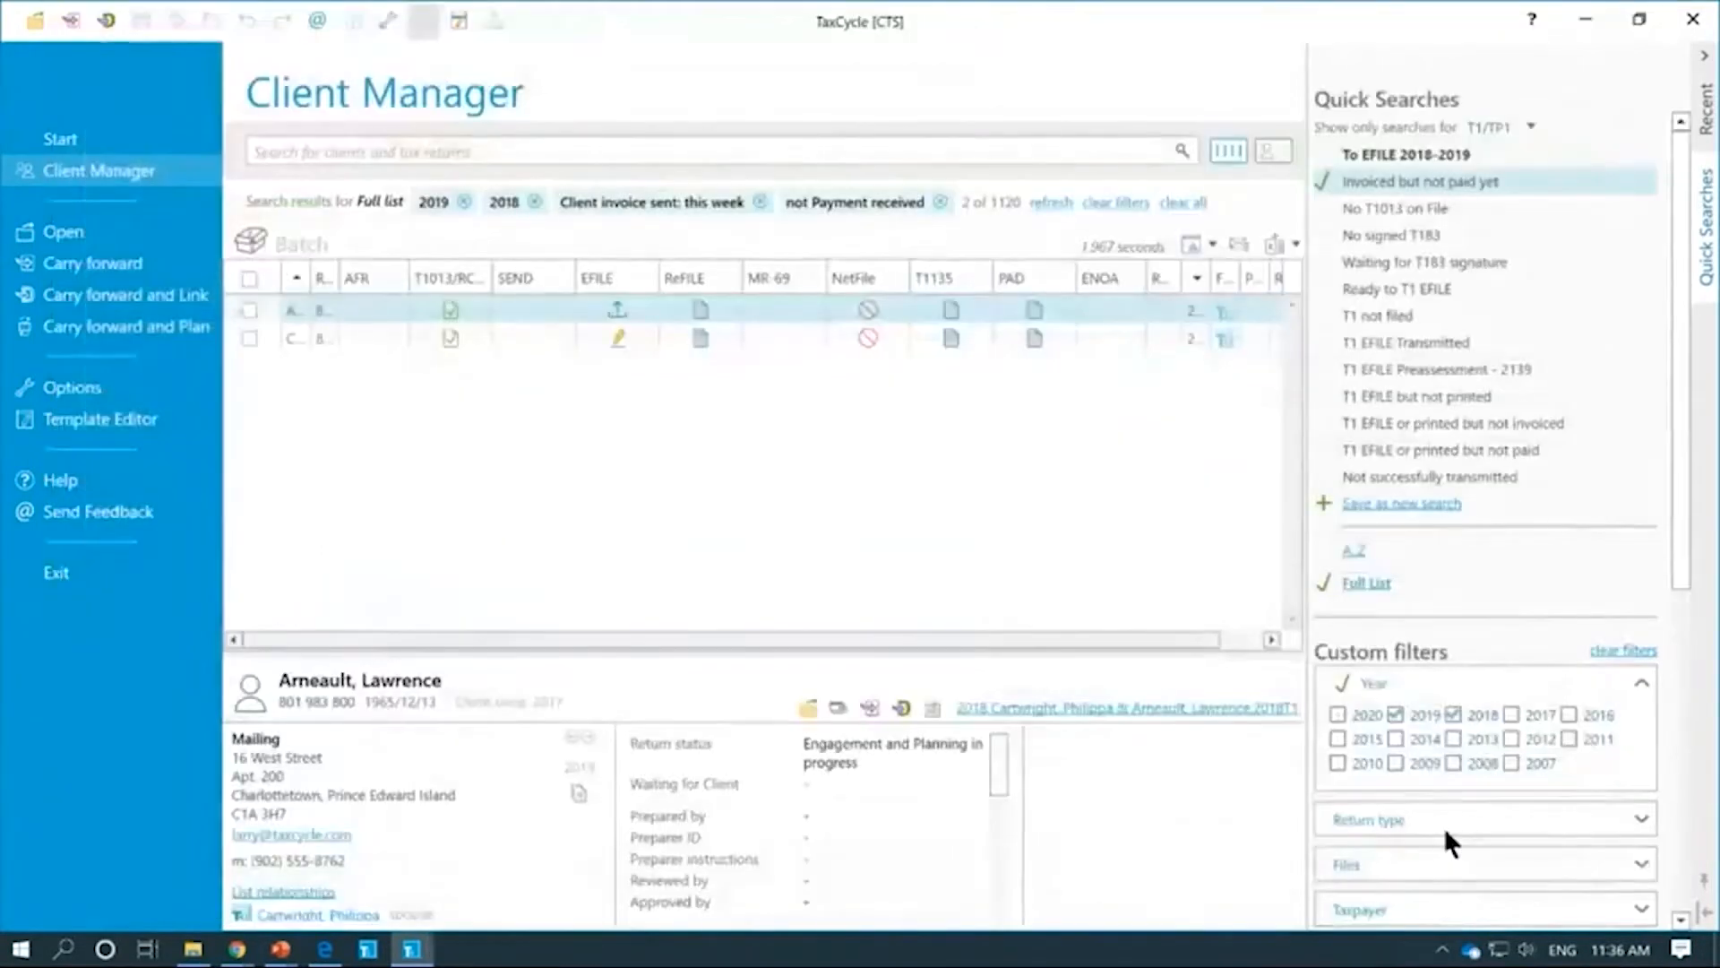
Step: Run To EFILE 2018-2019 followed by Invoiced but not paid yet, and check the latter's assigned column layout
click(1428, 157)
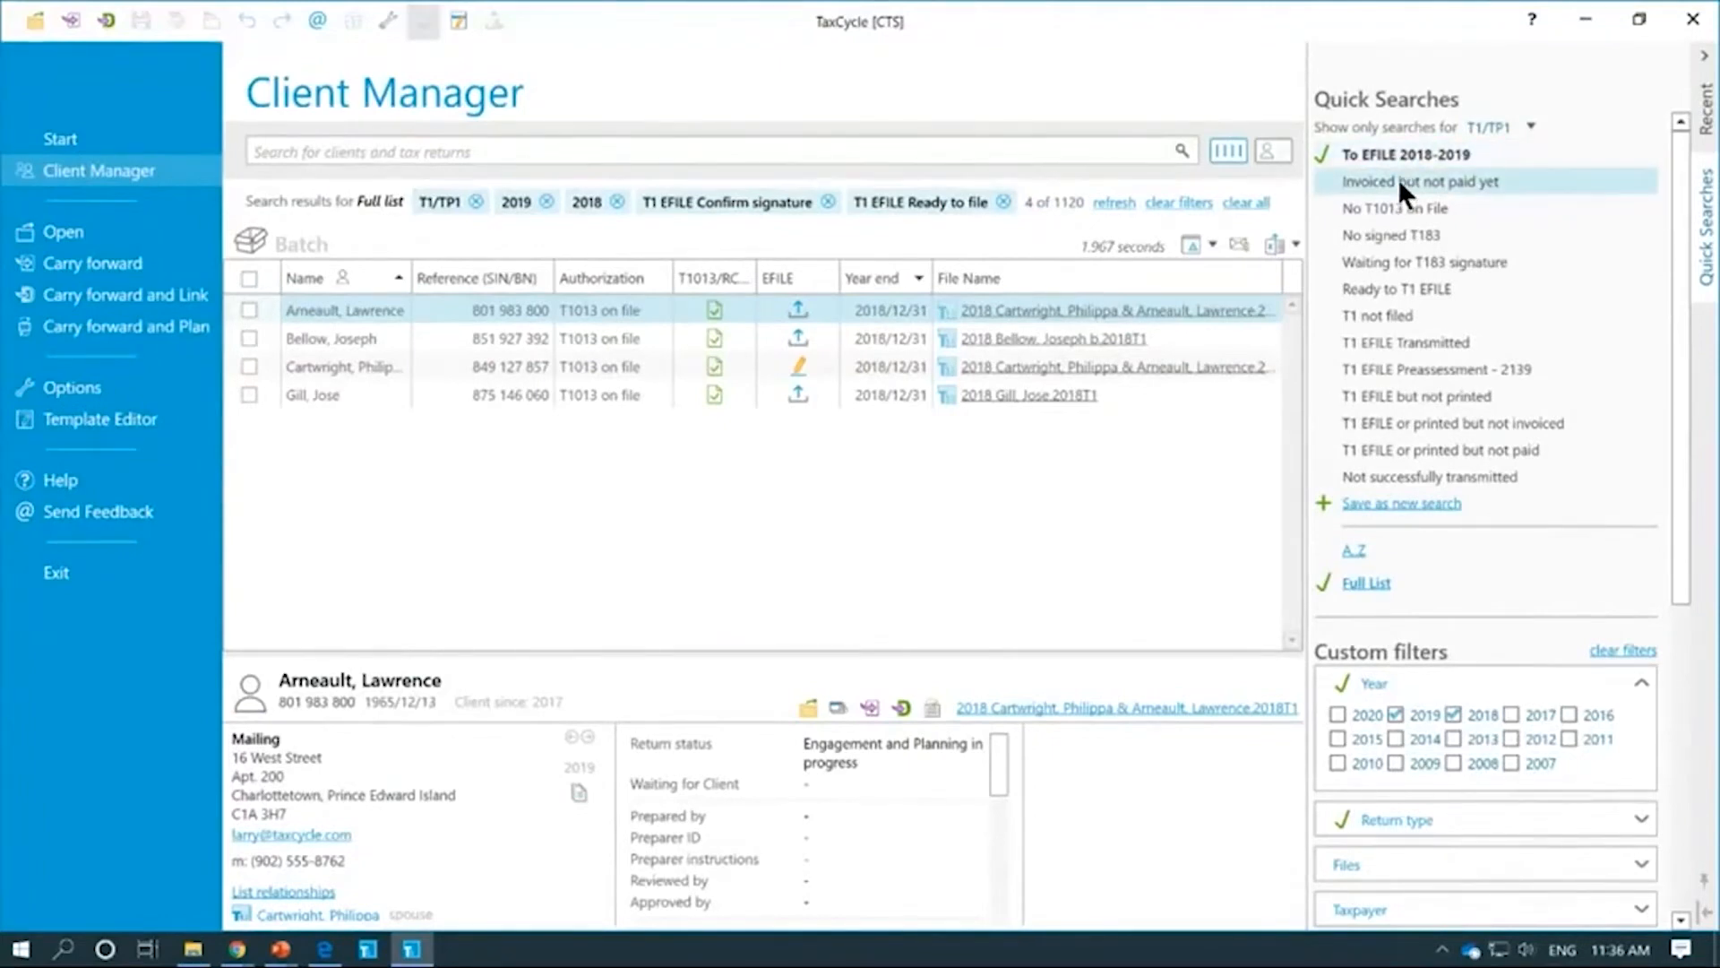
click(1397, 179)
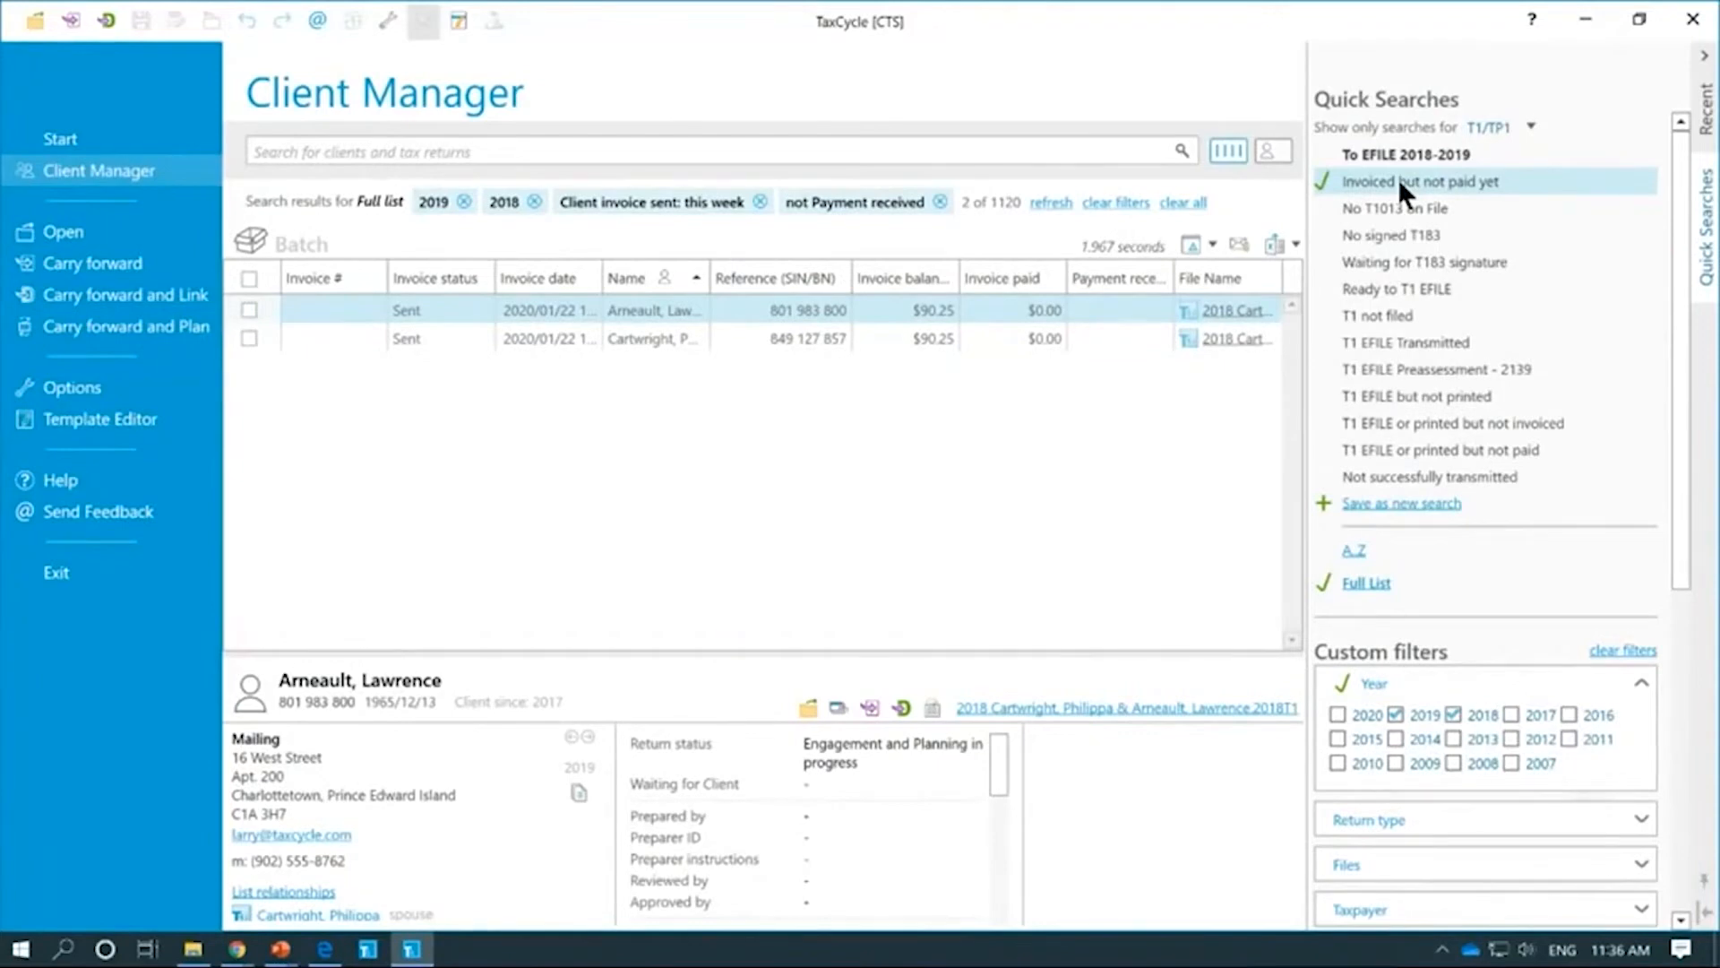
right_click(1398, 180)
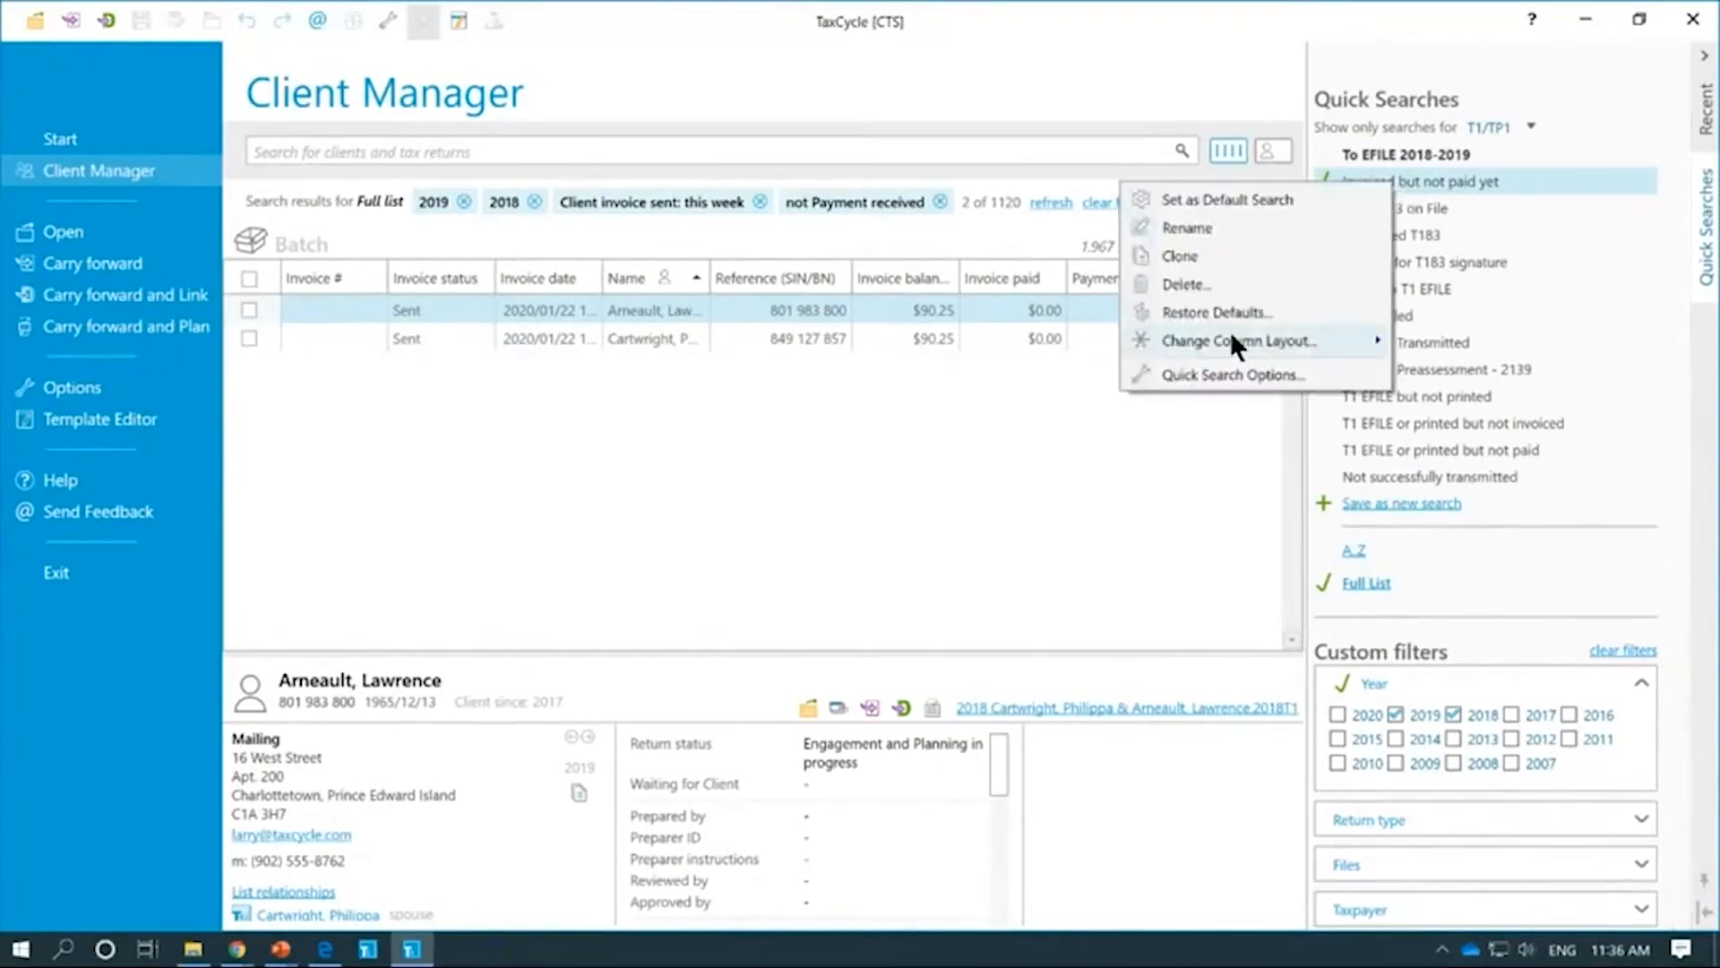
mouse_move(1228, 331)
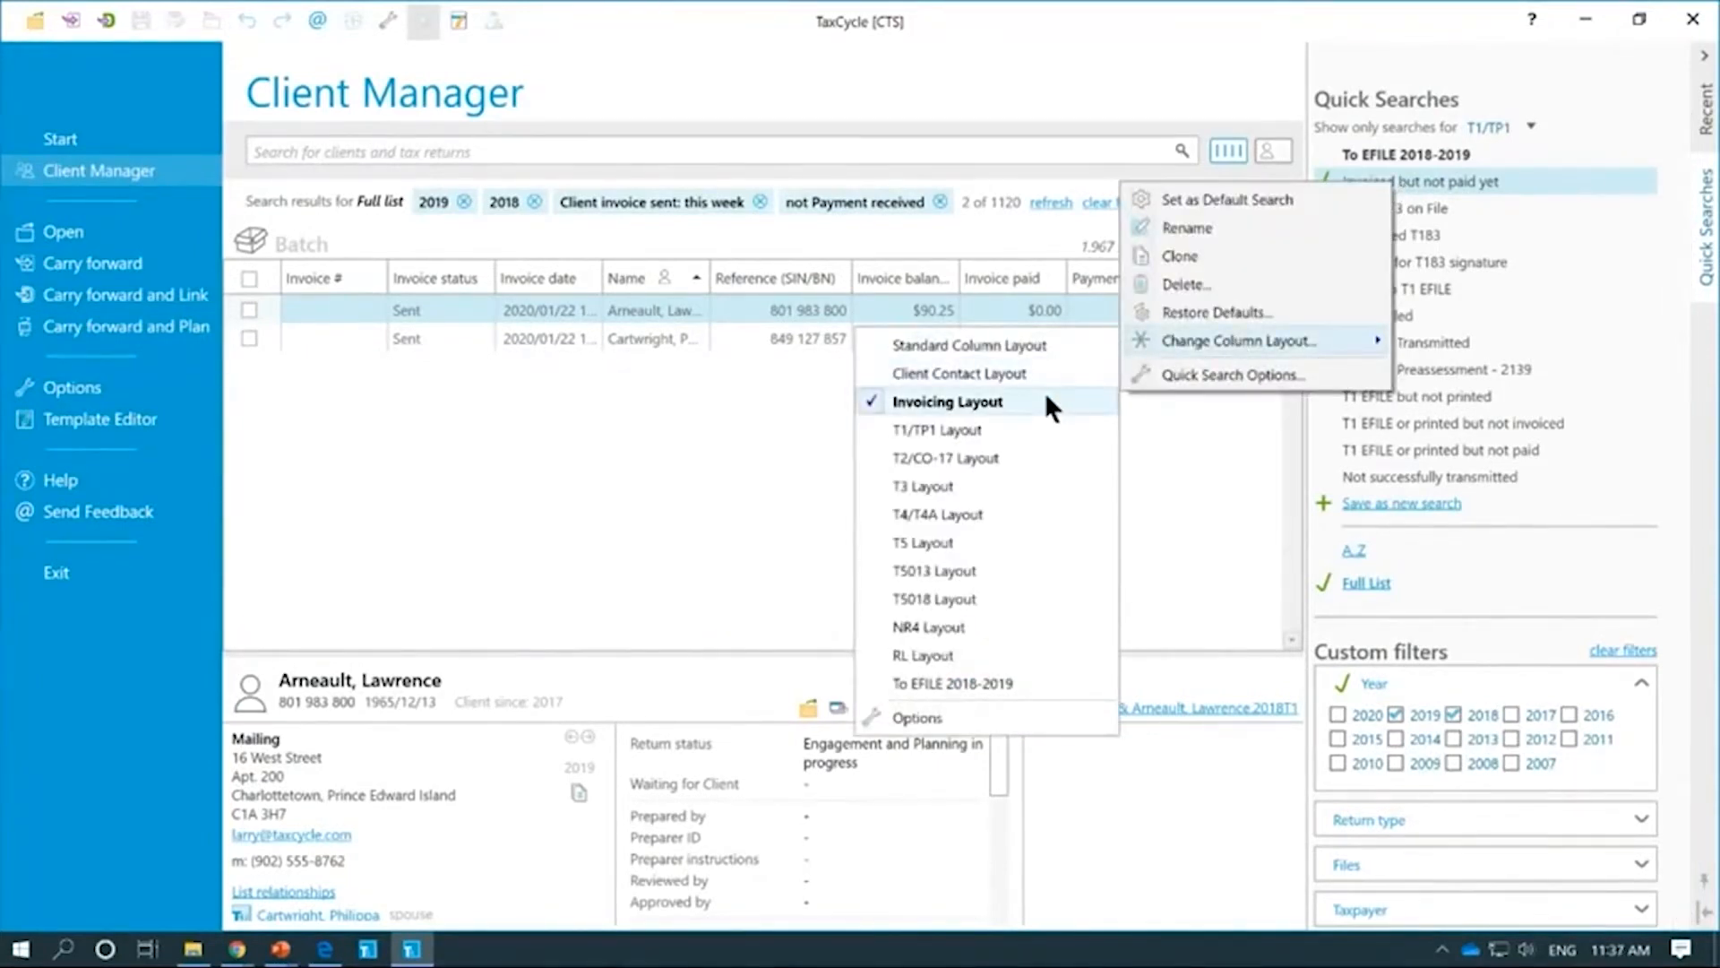
click(653, 454)
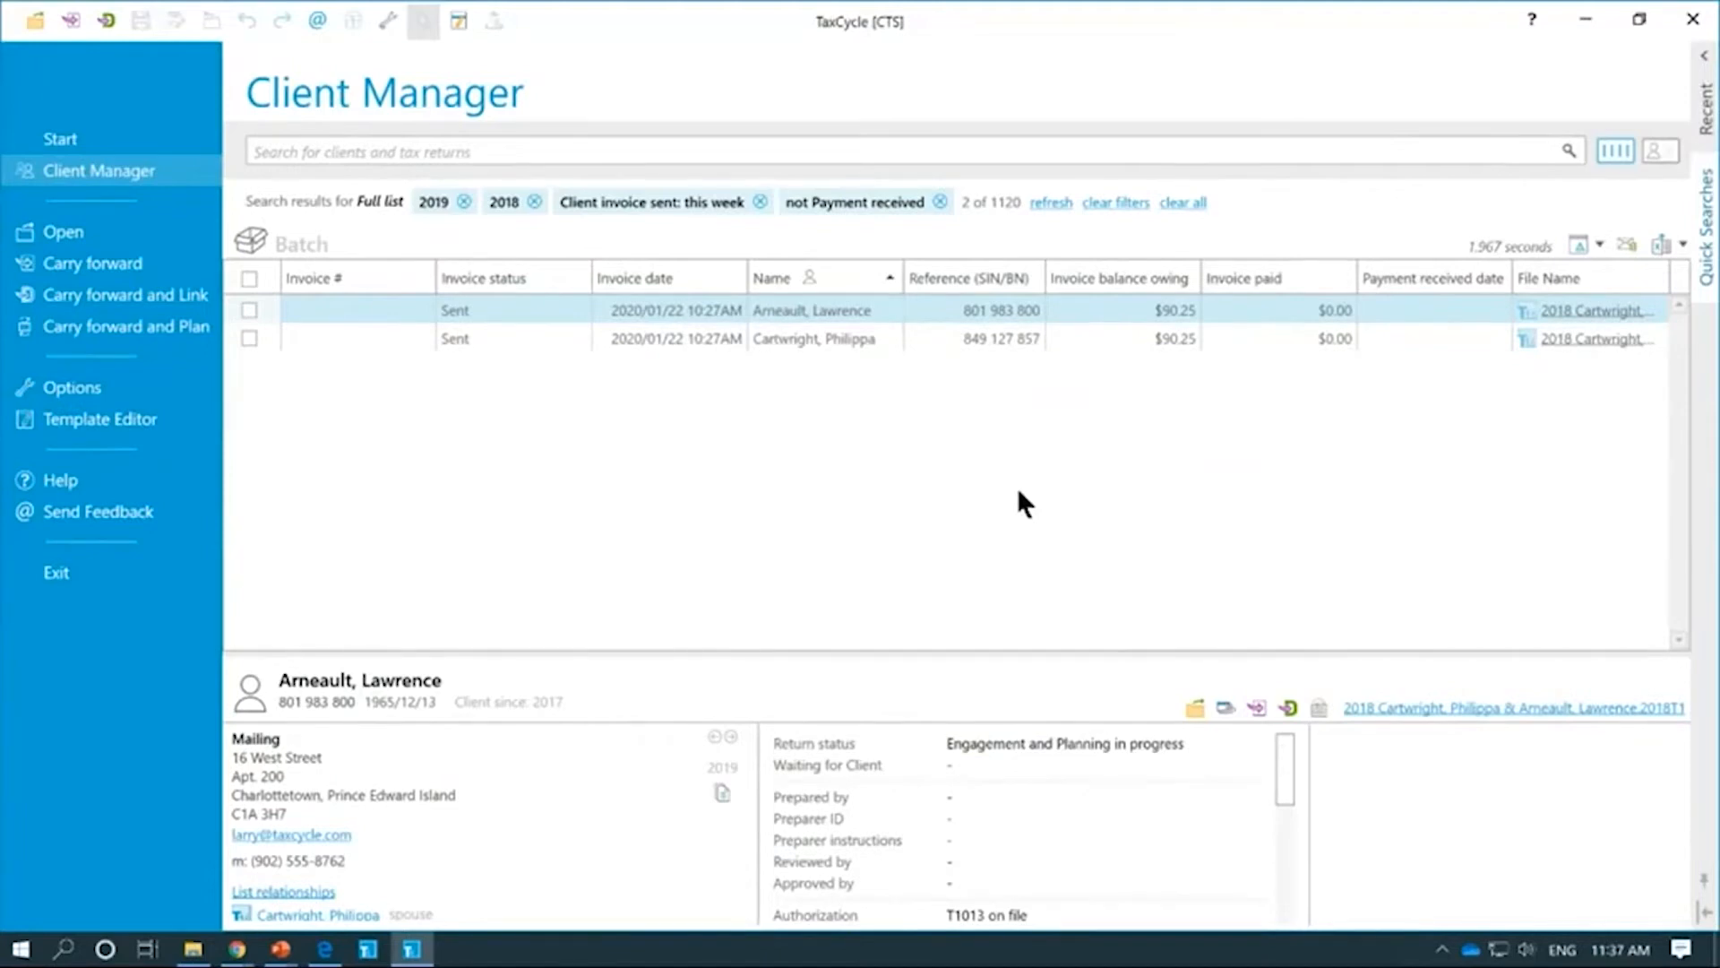
Step: Clear the Invoiced but not paid yet quick search and show the full list in Standard Column Layout with the Quick Searches sidebar collapsed
click(1711, 243)
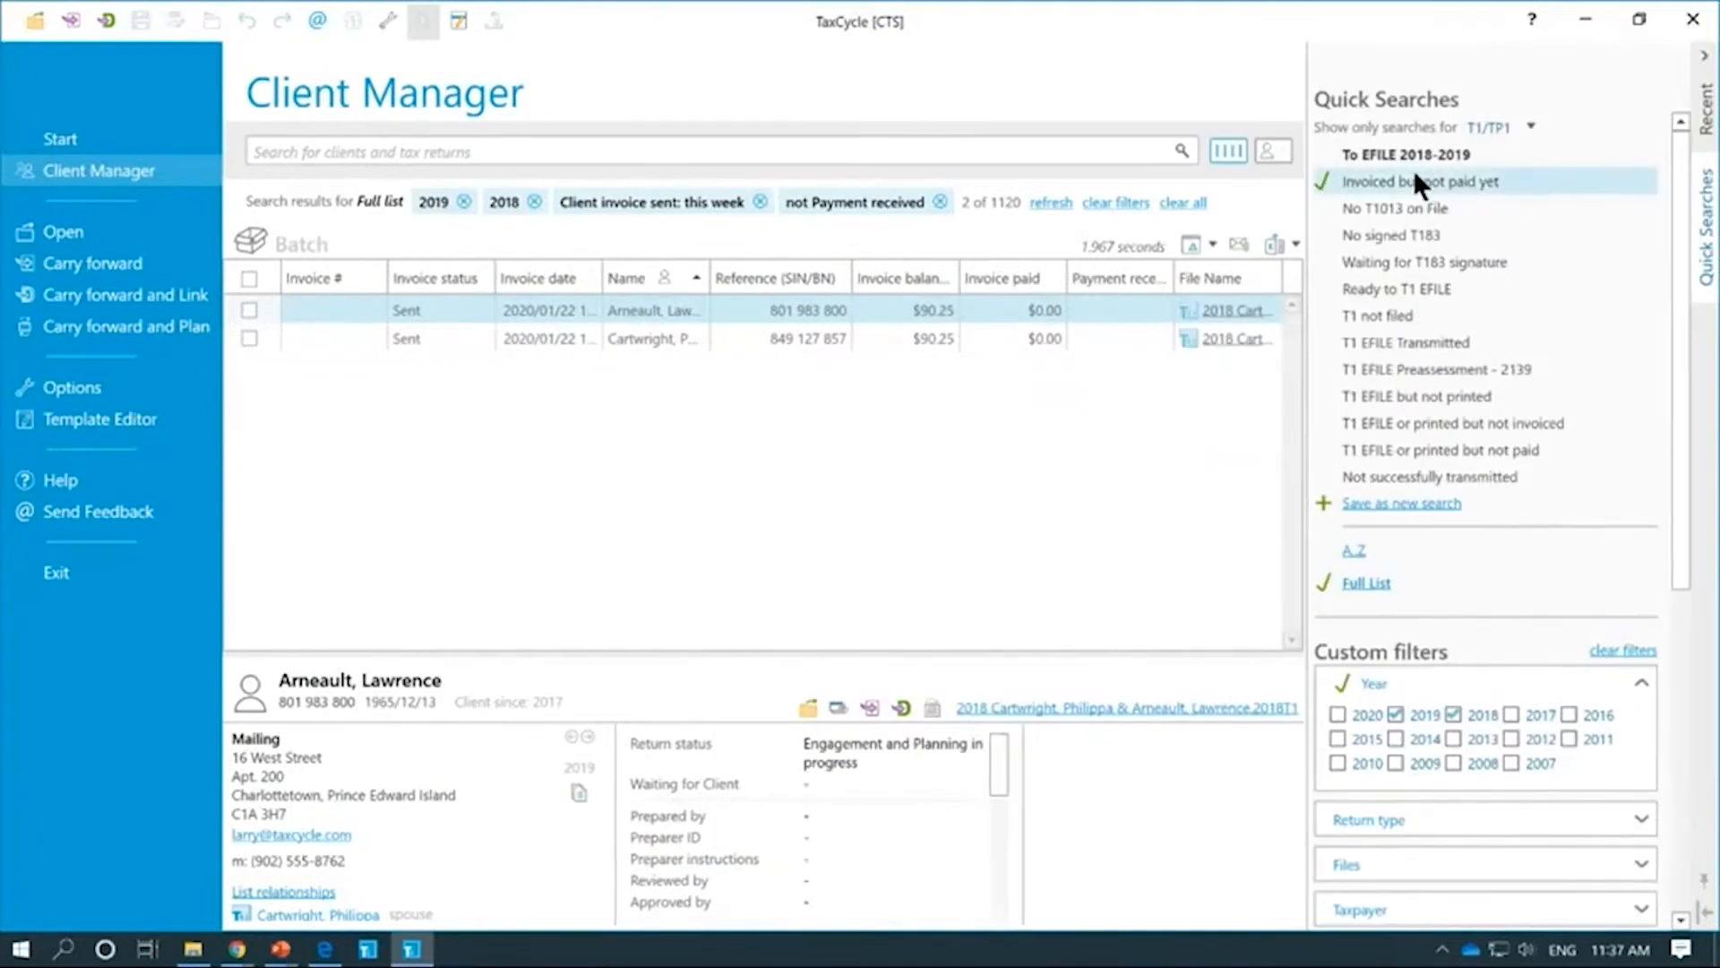
click(1324, 178)
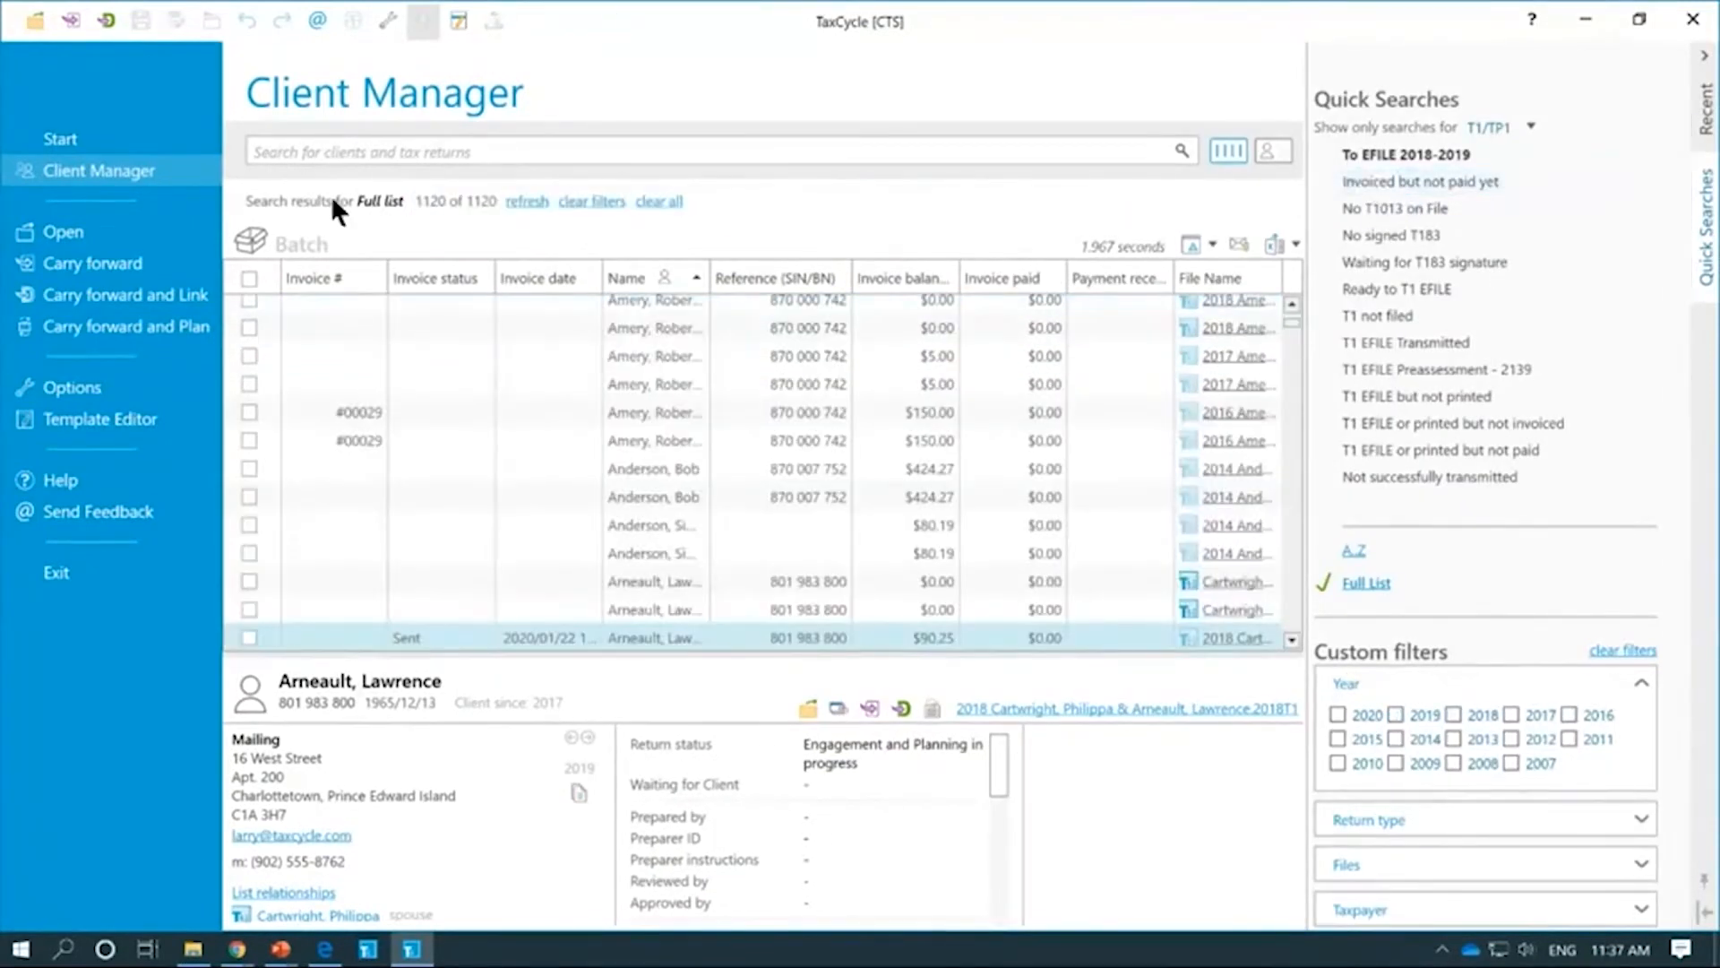
click(1210, 243)
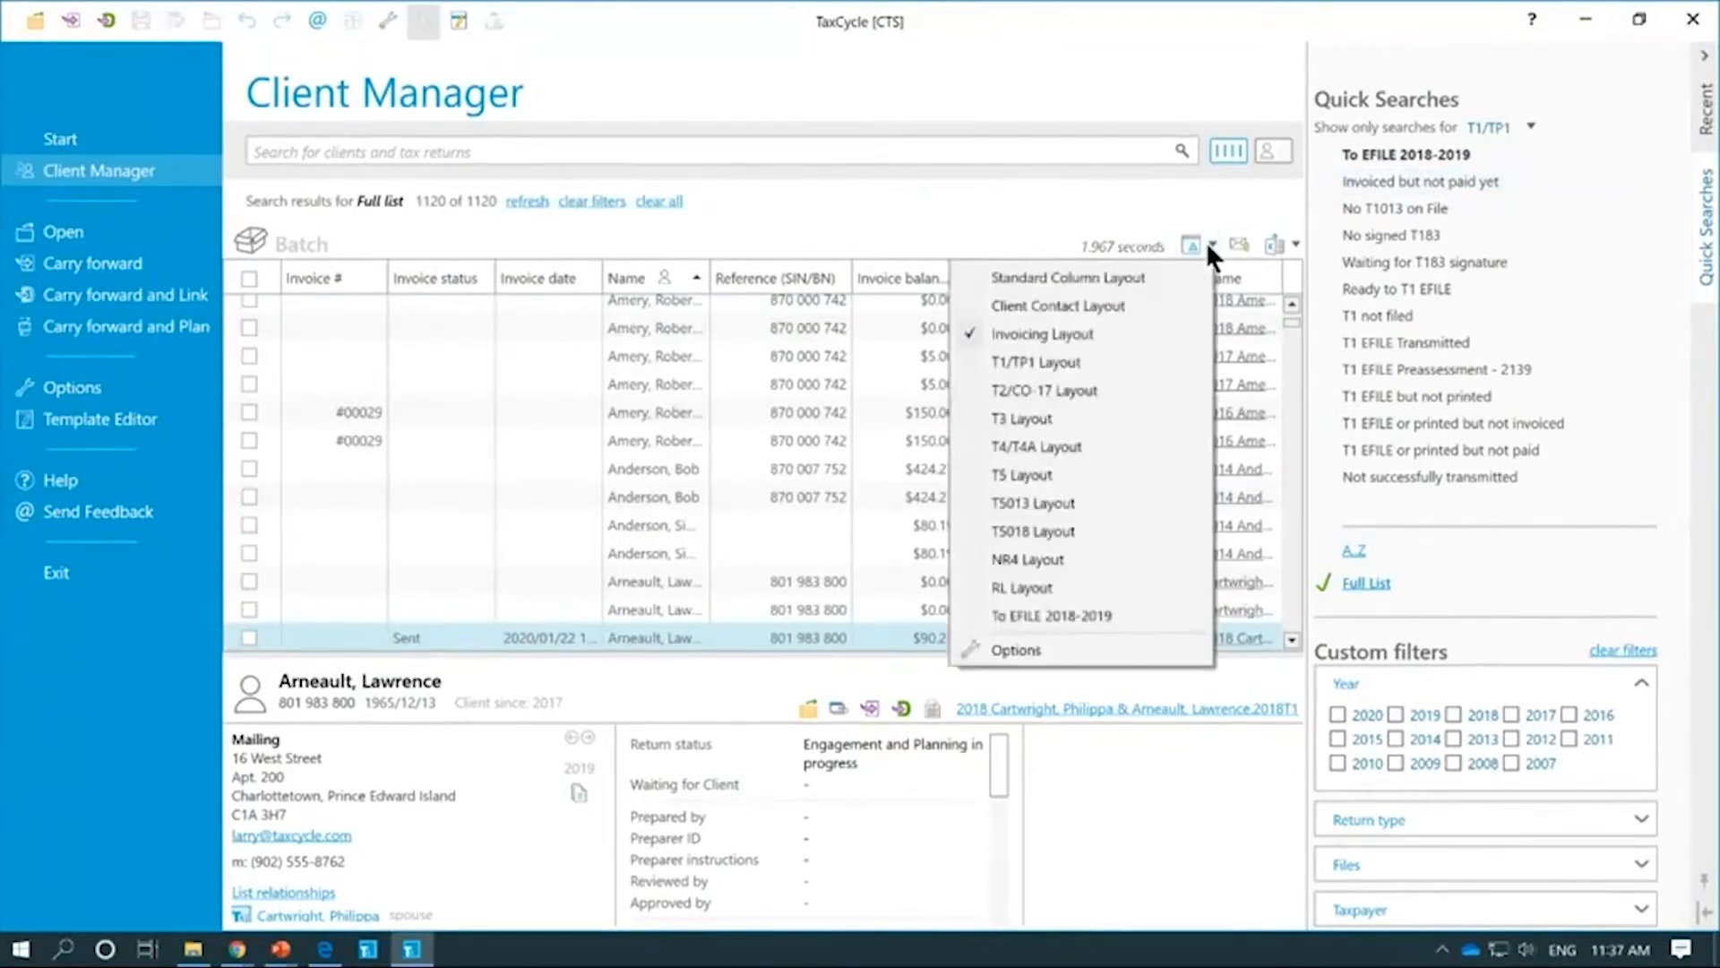
click(1115, 272)
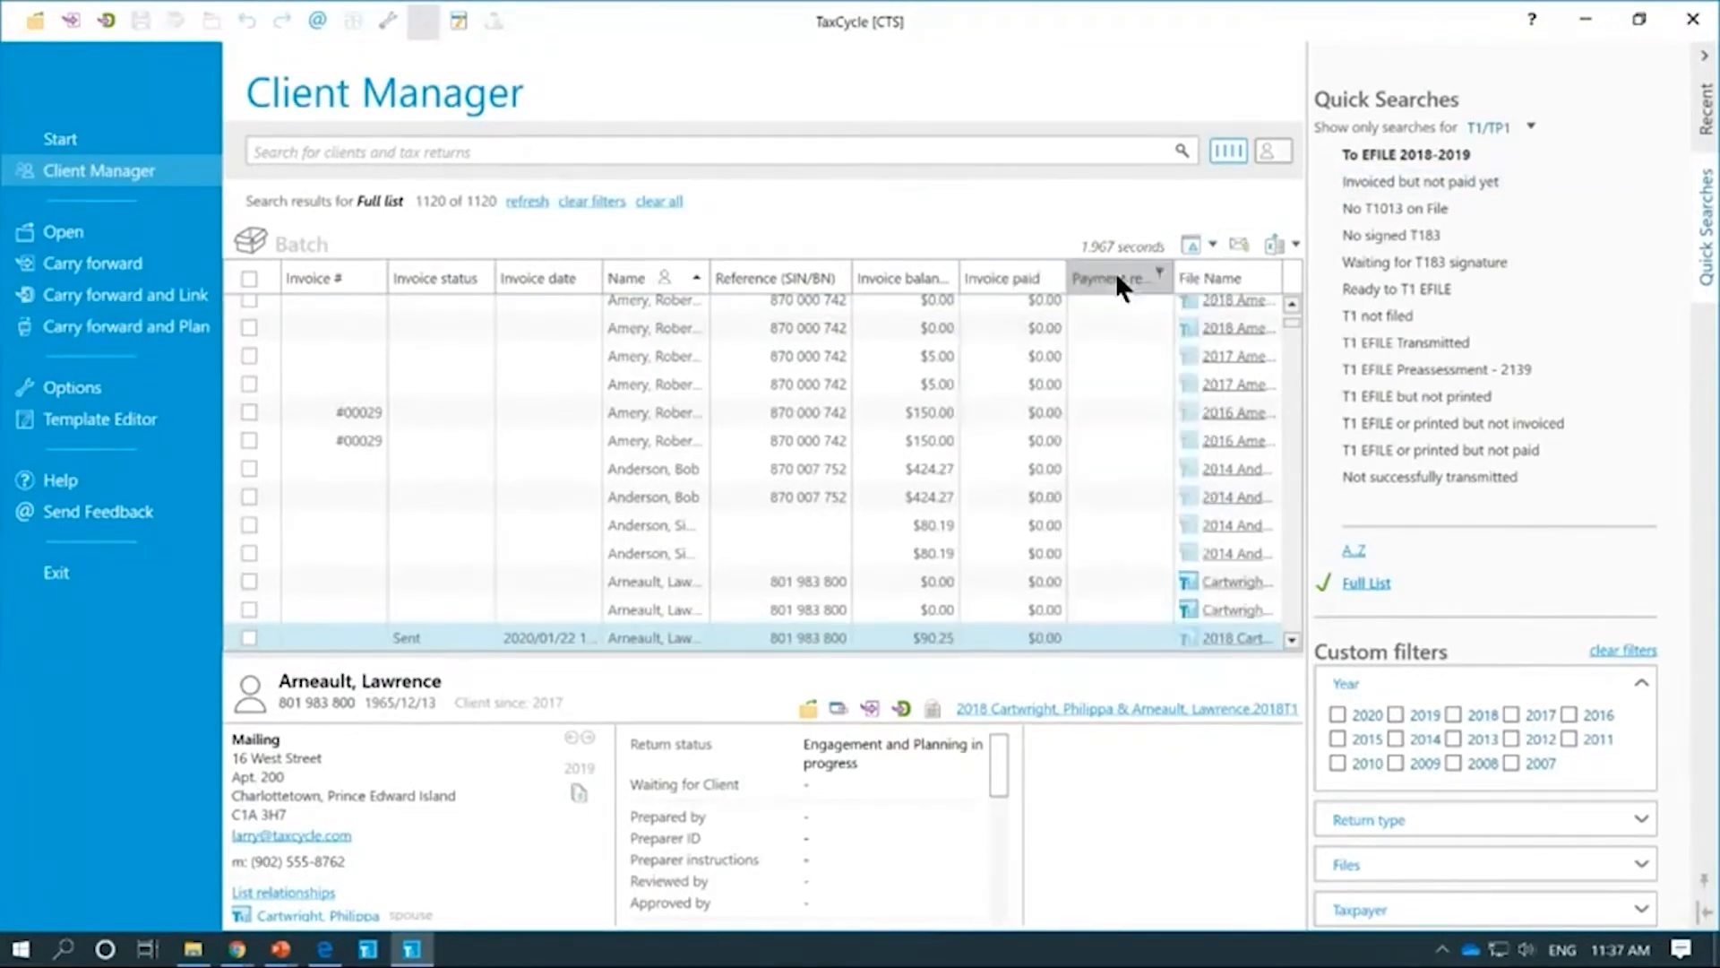
click(1704, 59)
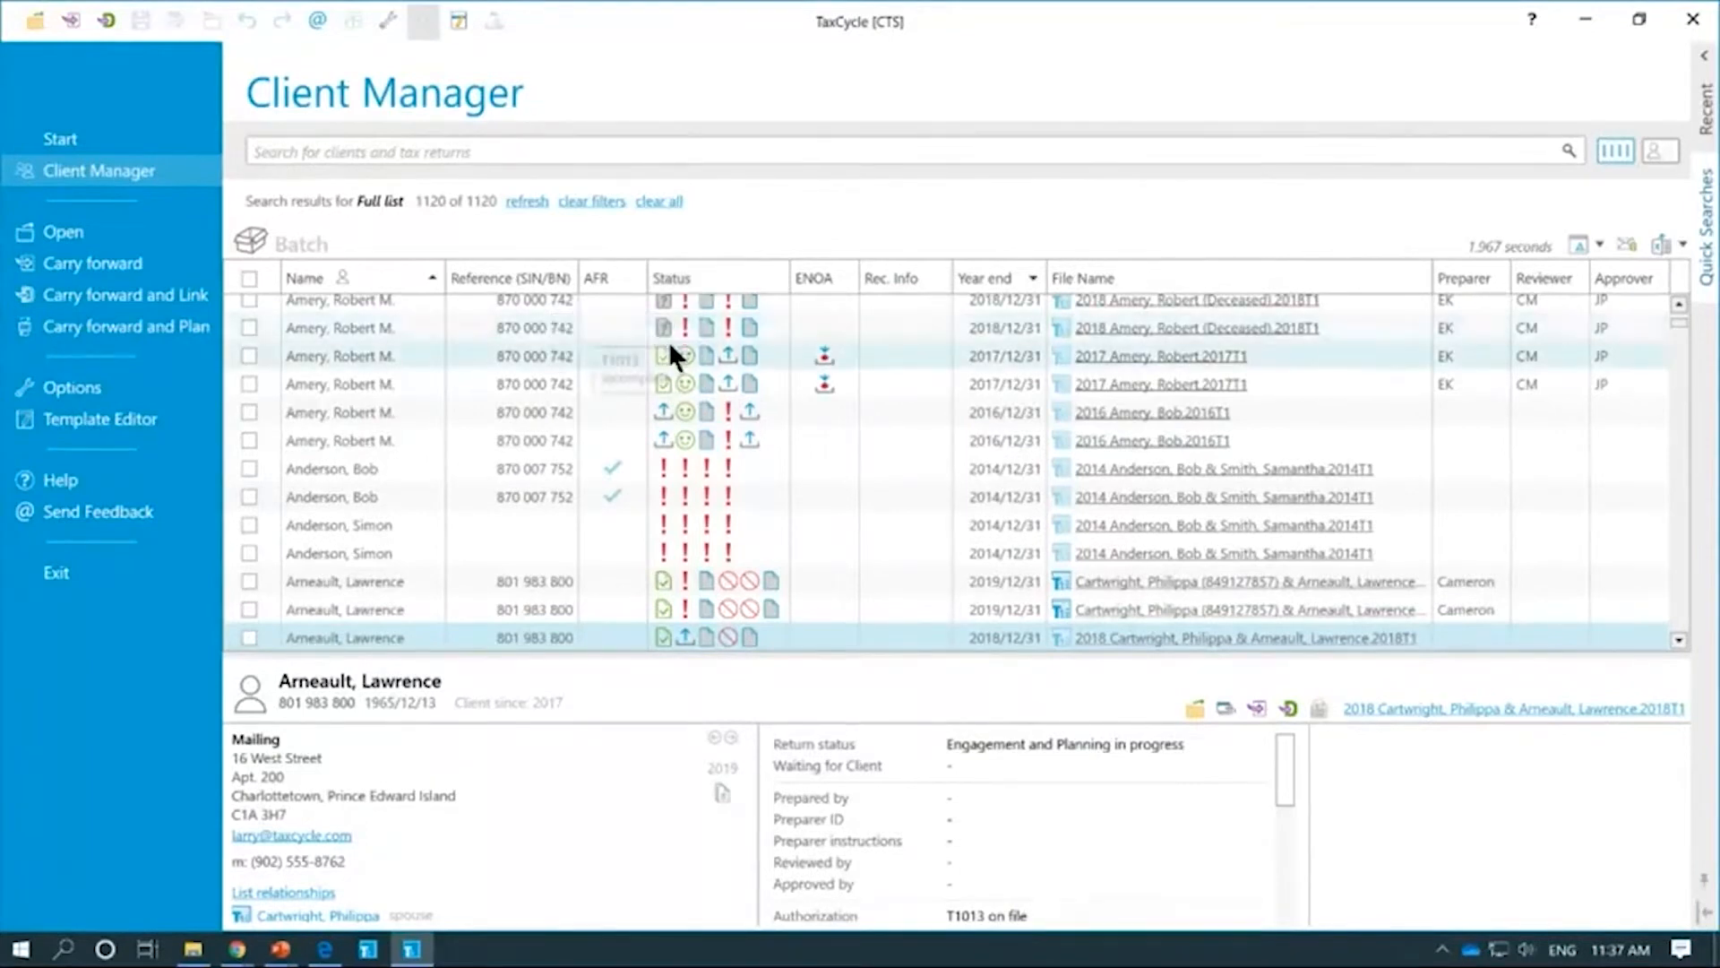
Step: Examine the transmission types and statuses behind the icons in the client list's Status column
mouse_move(668, 353)
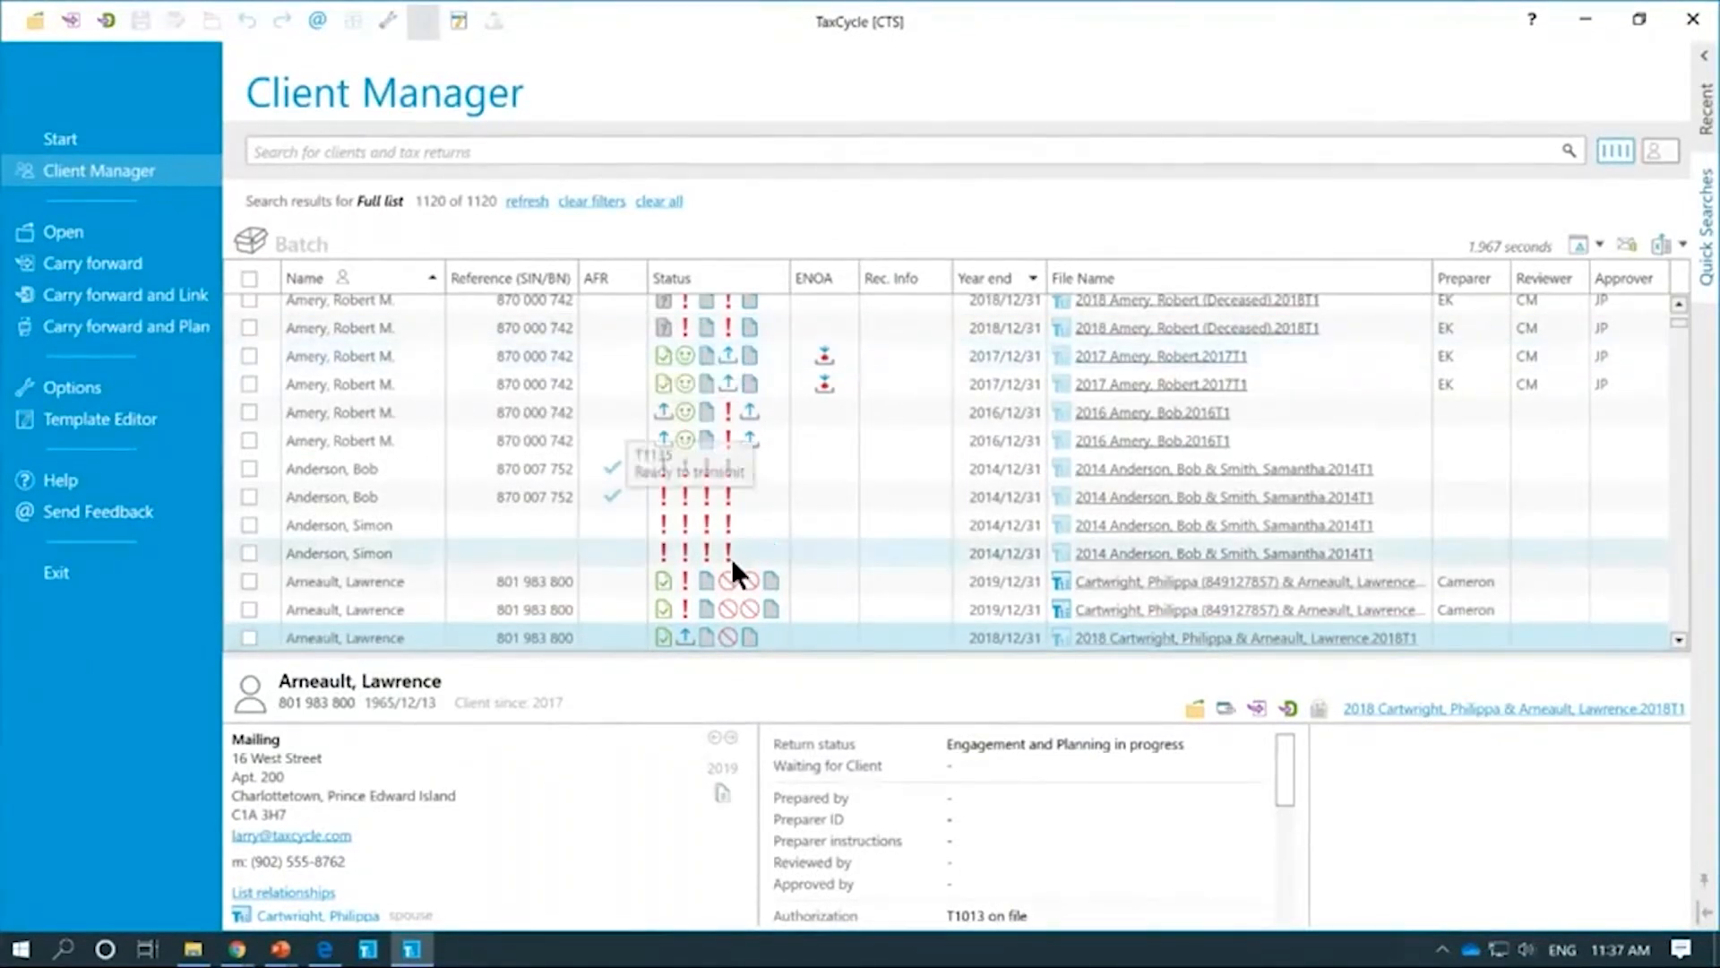
mouse_move(664, 579)
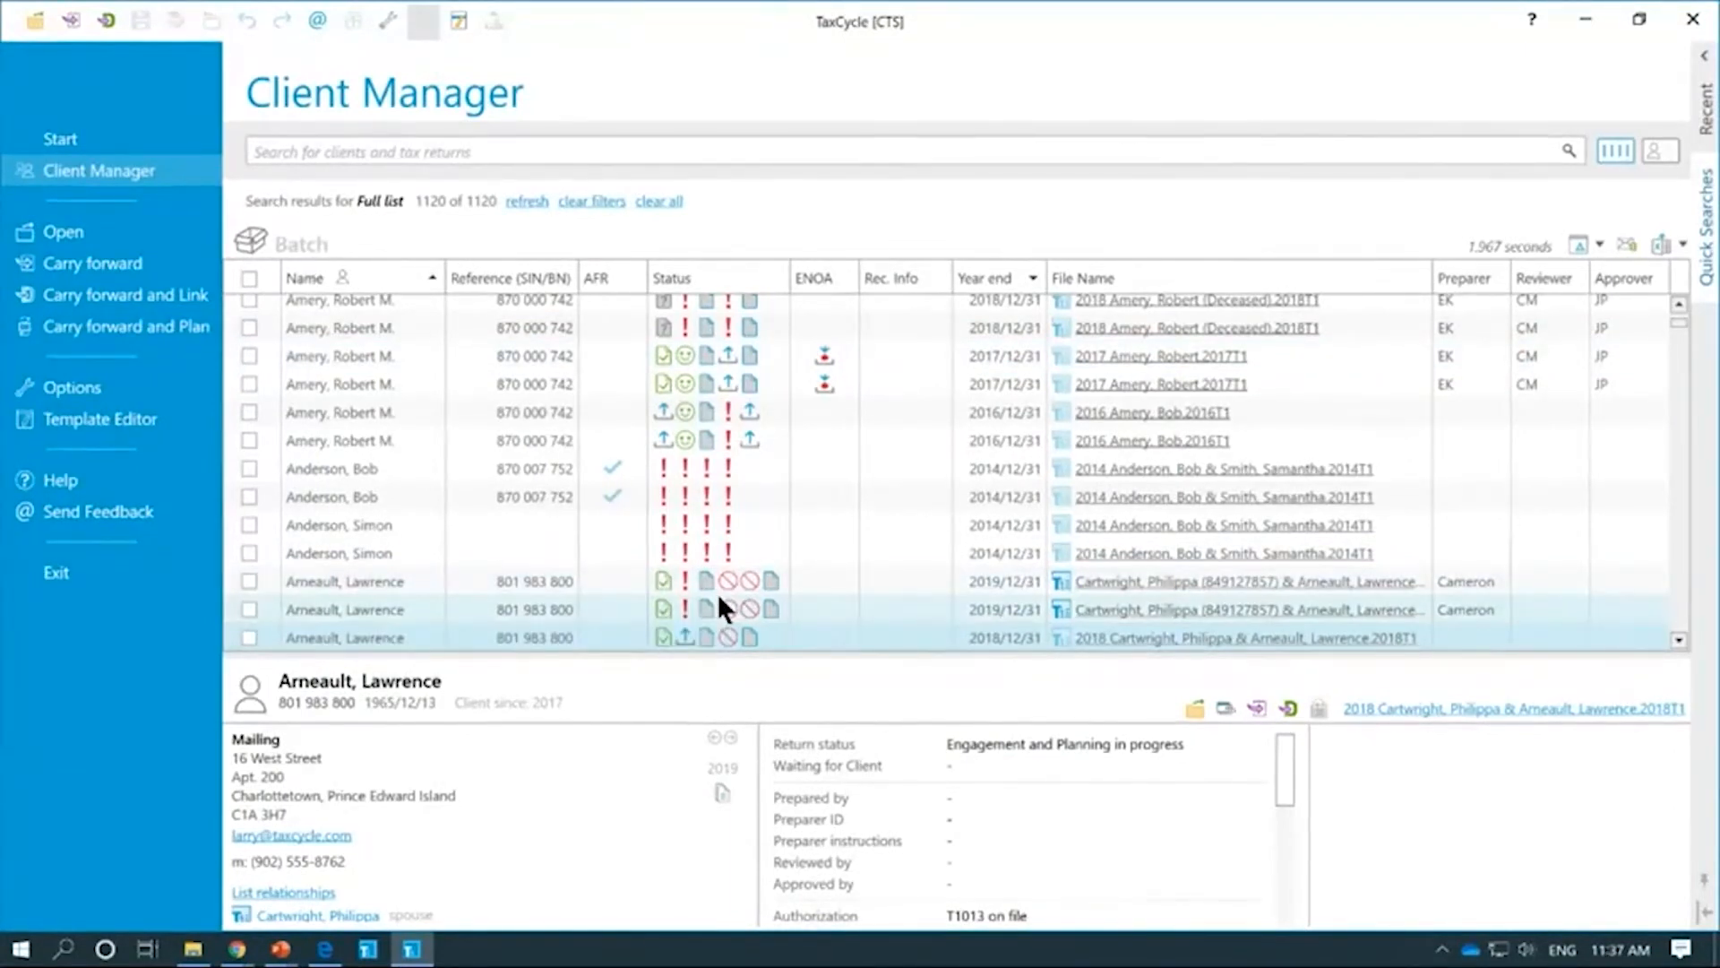
mouse_move(740, 578)
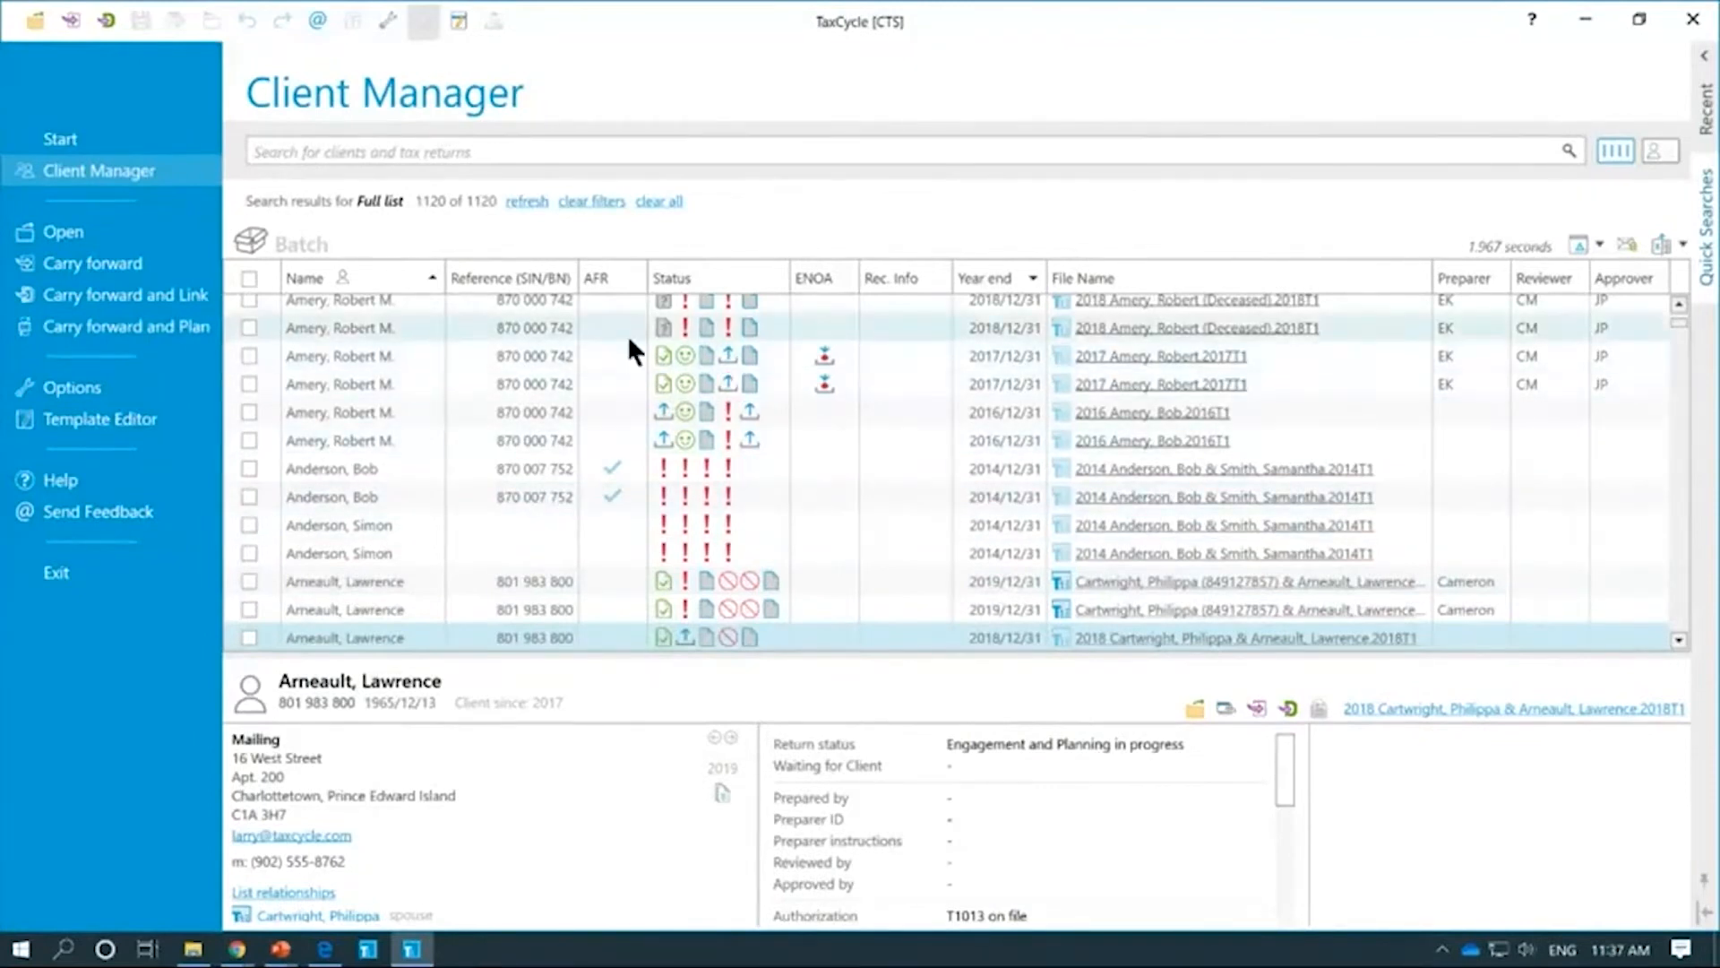
mouse_move(718, 479)
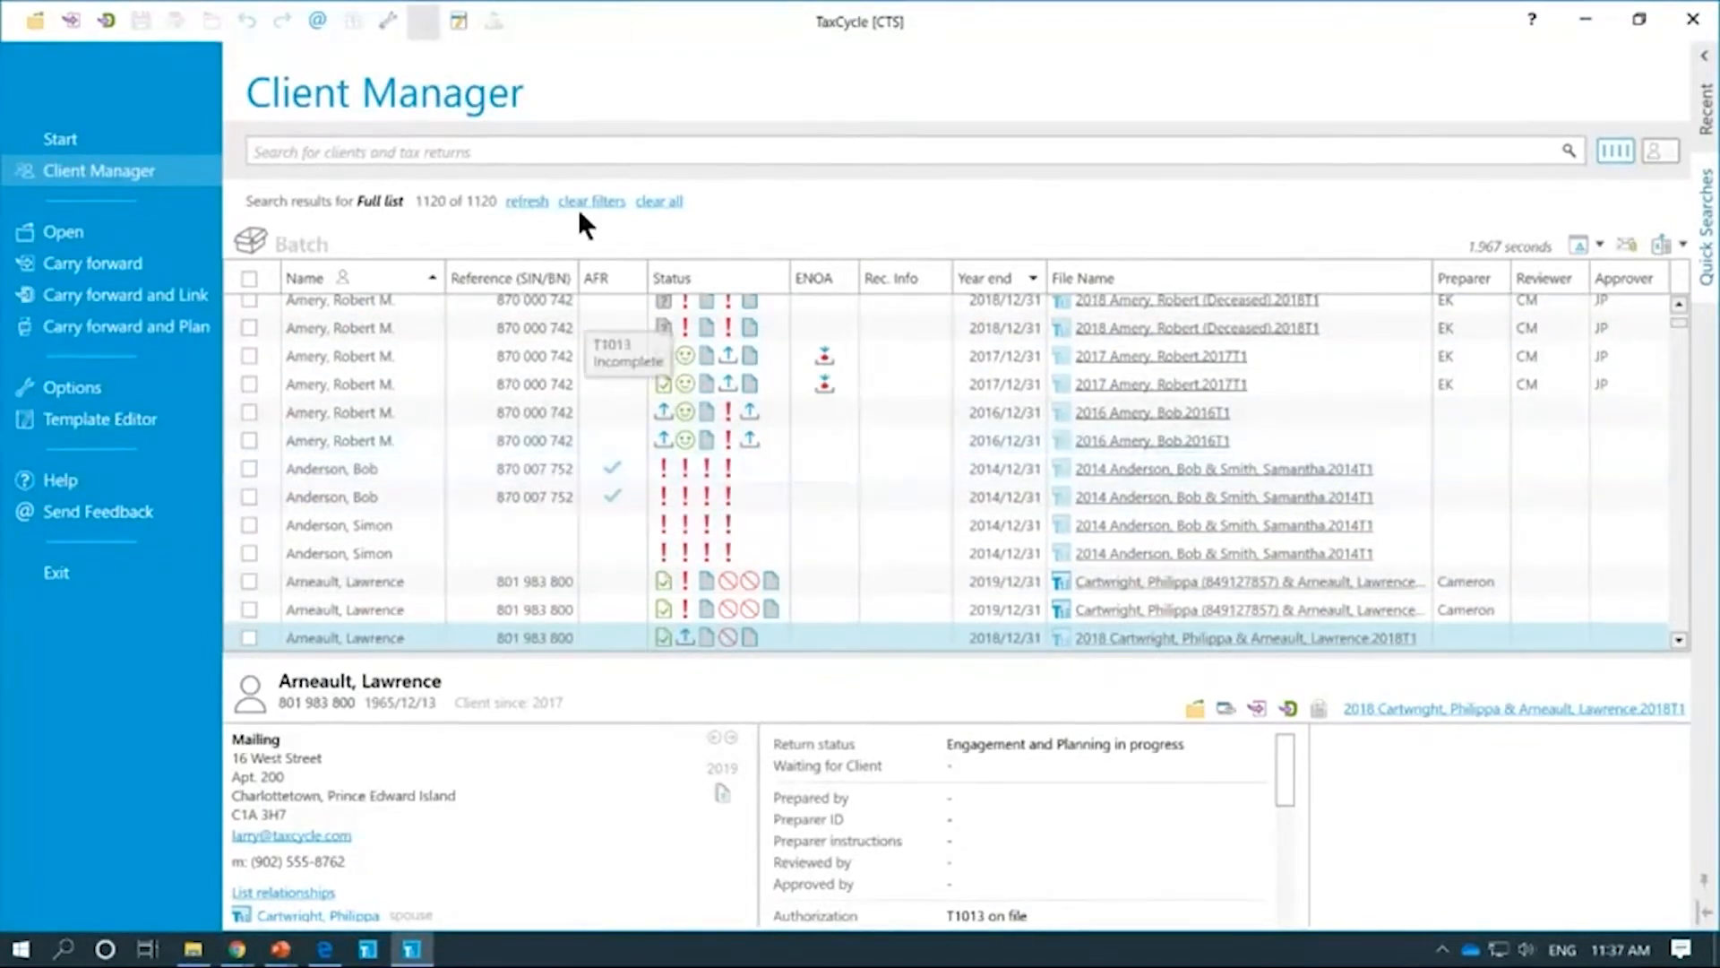
Step: Open the Transmission Workflow options for editing in the Trilogy YYC profile and enlarge the options window
click(387, 23)
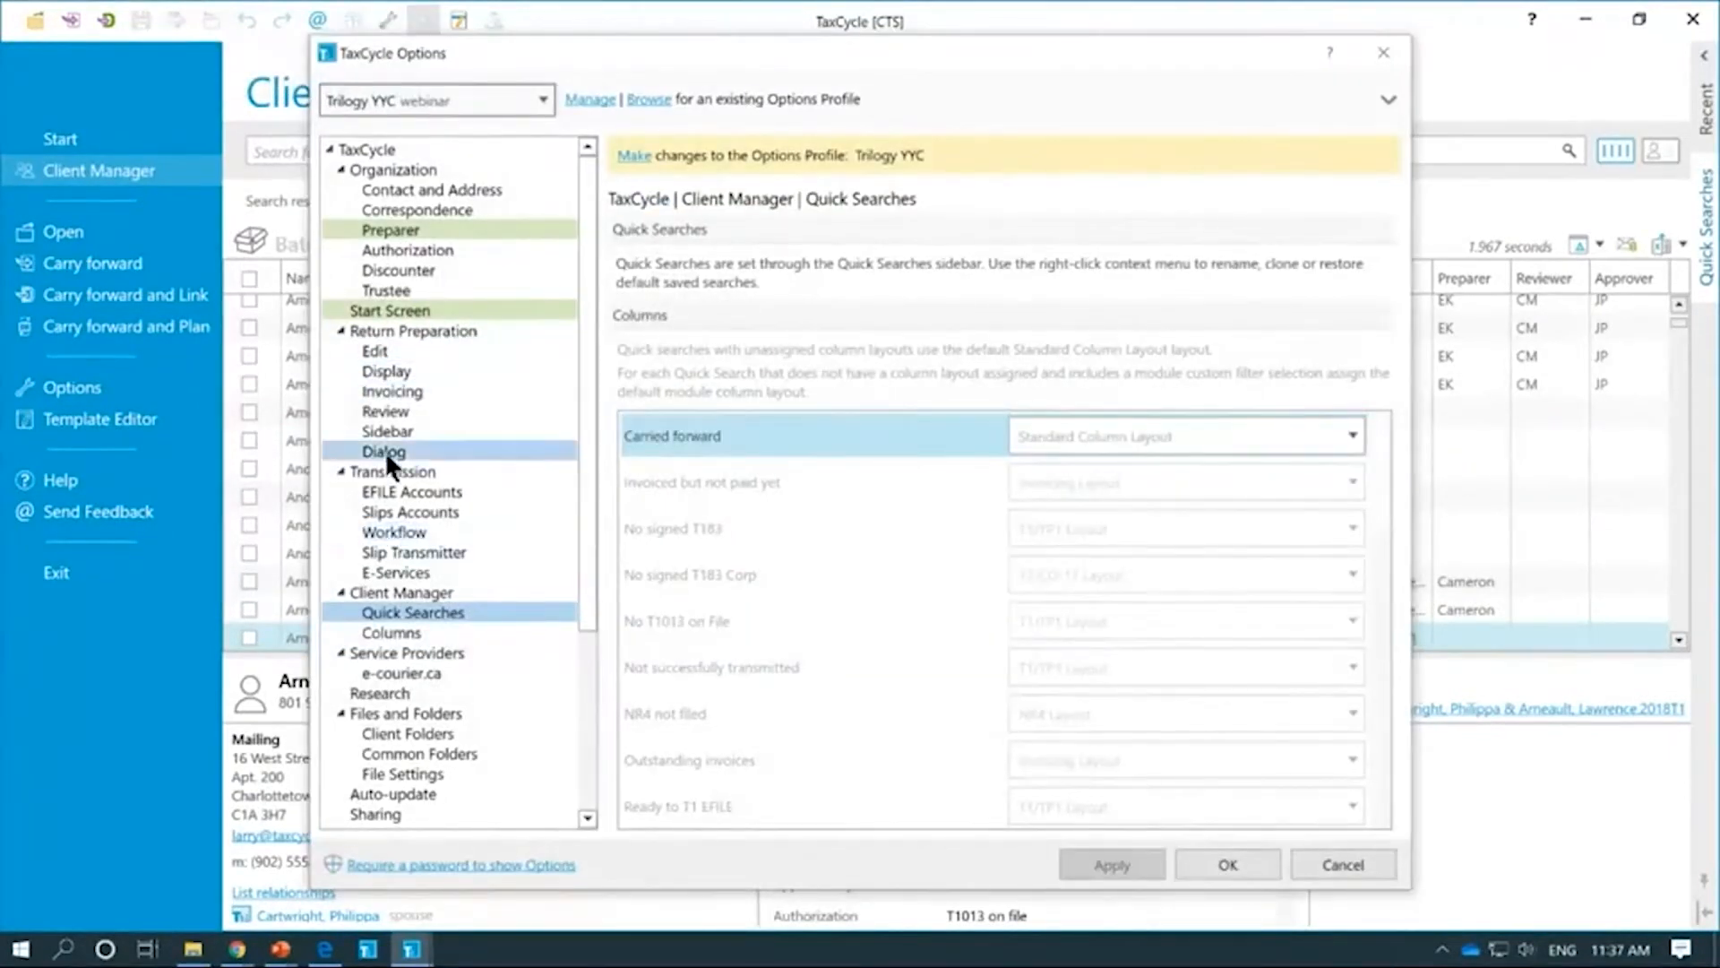
click(374, 528)
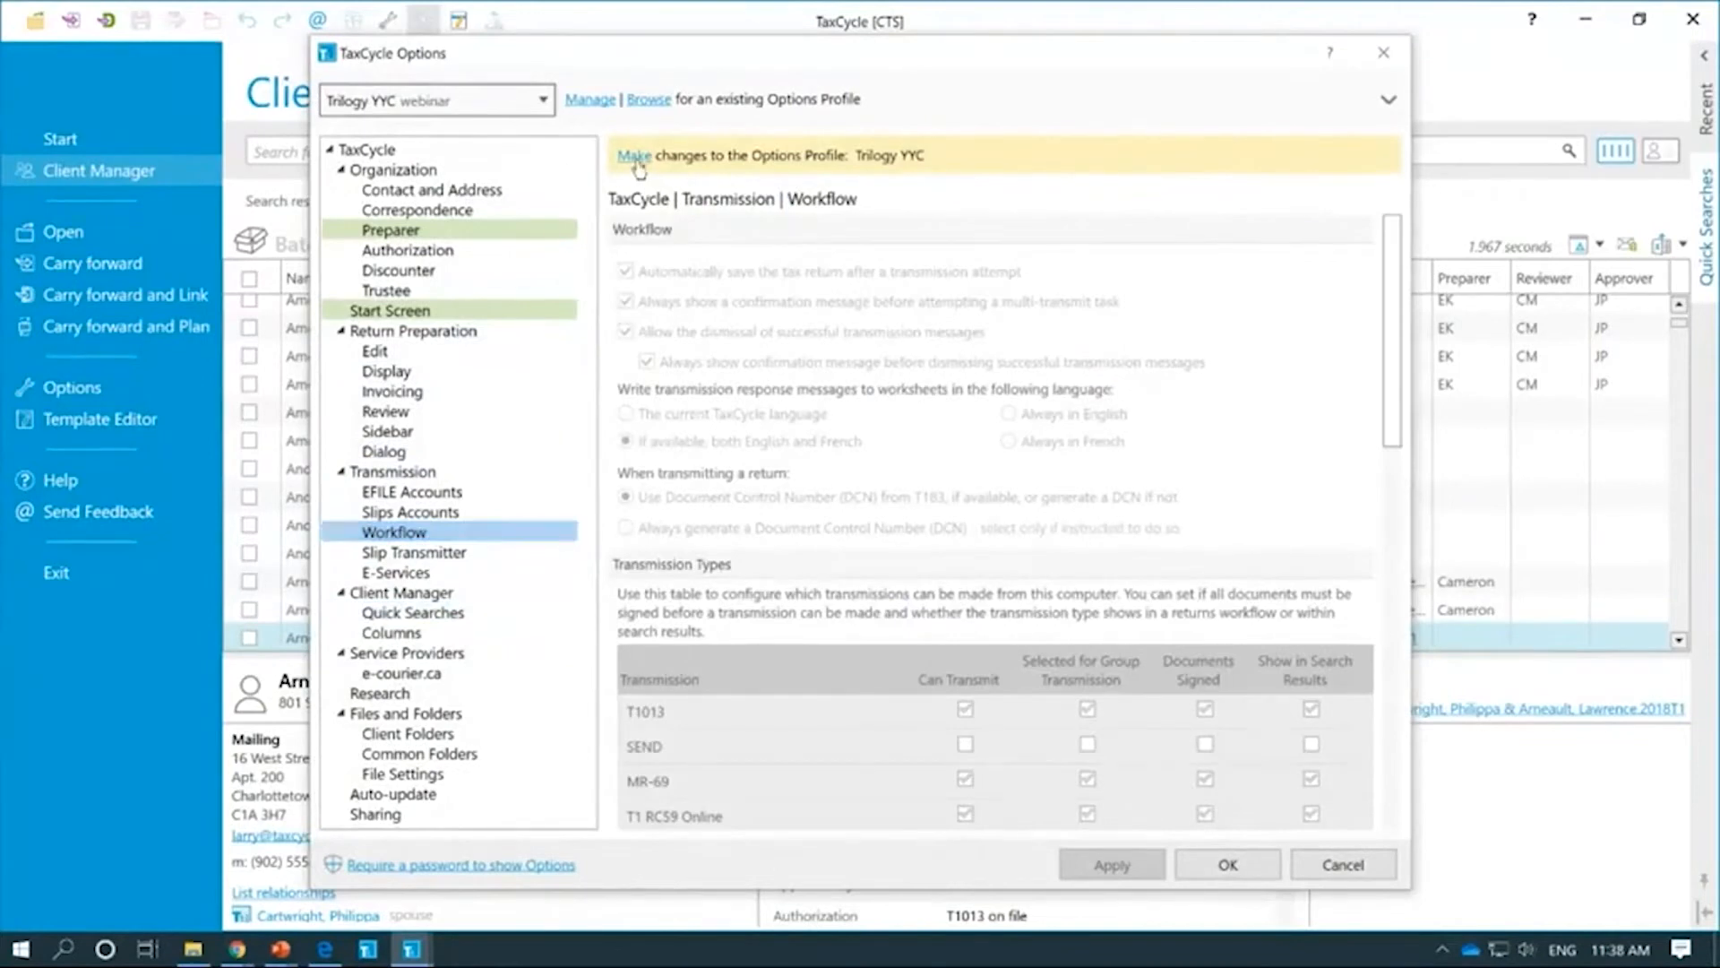
click(635, 156)
drag(658, 41, 375, 23)
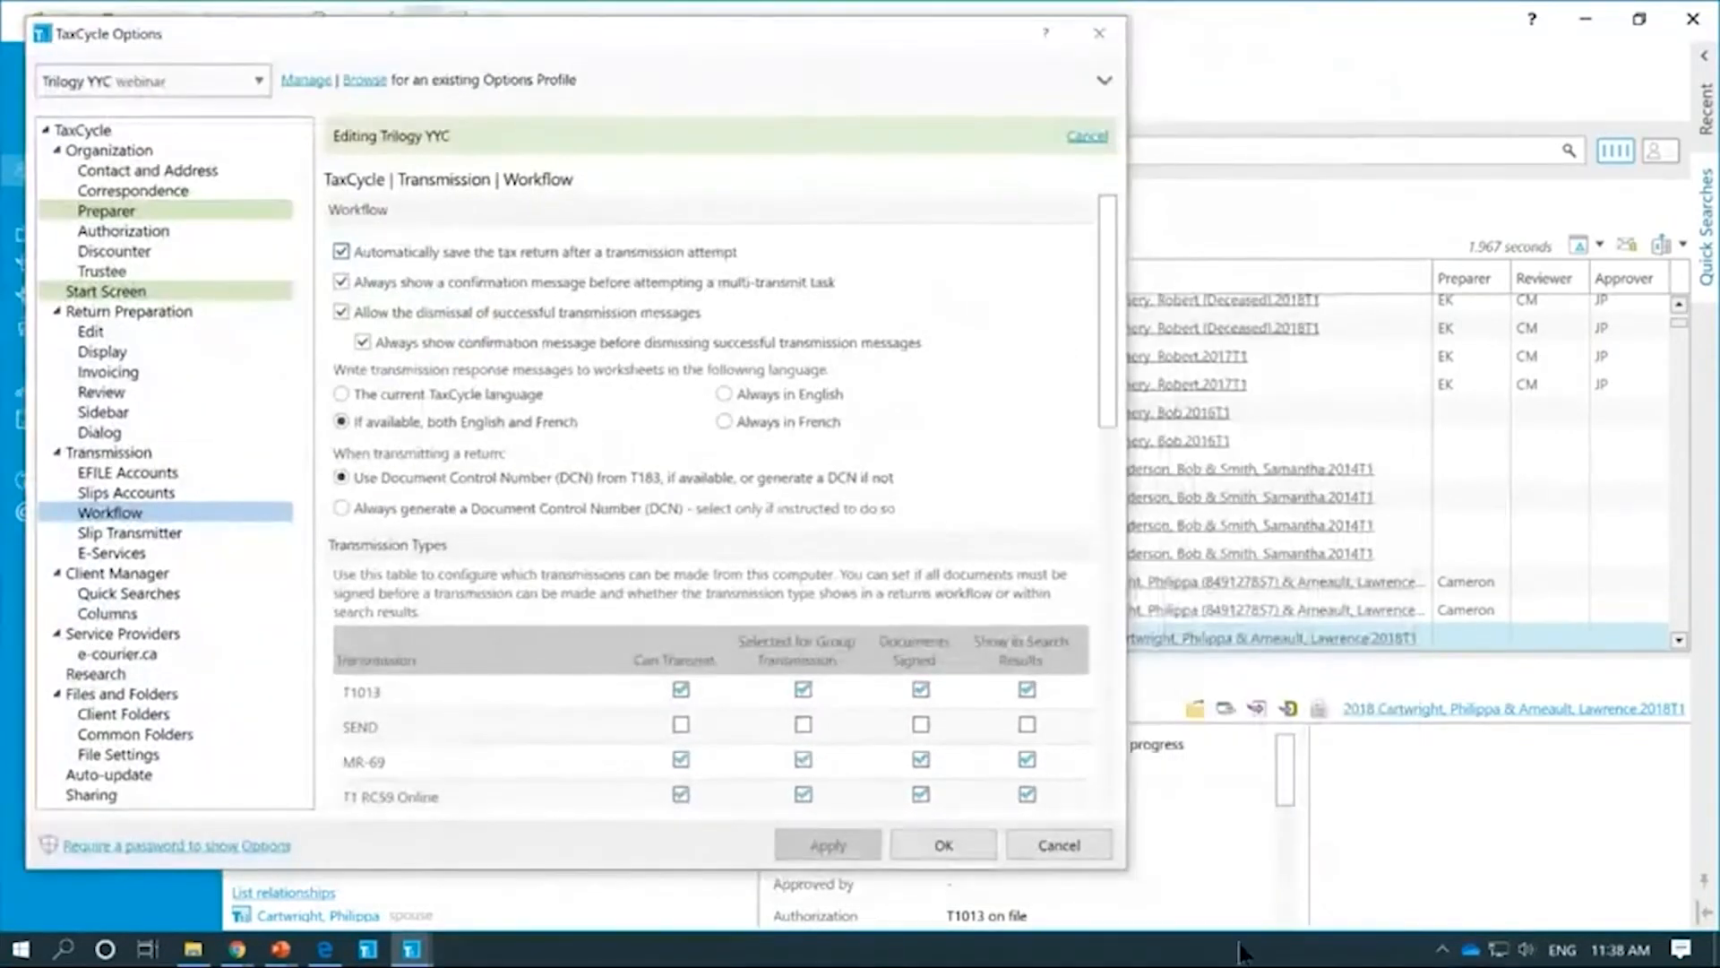
drag(1127, 873, 1670, 908)
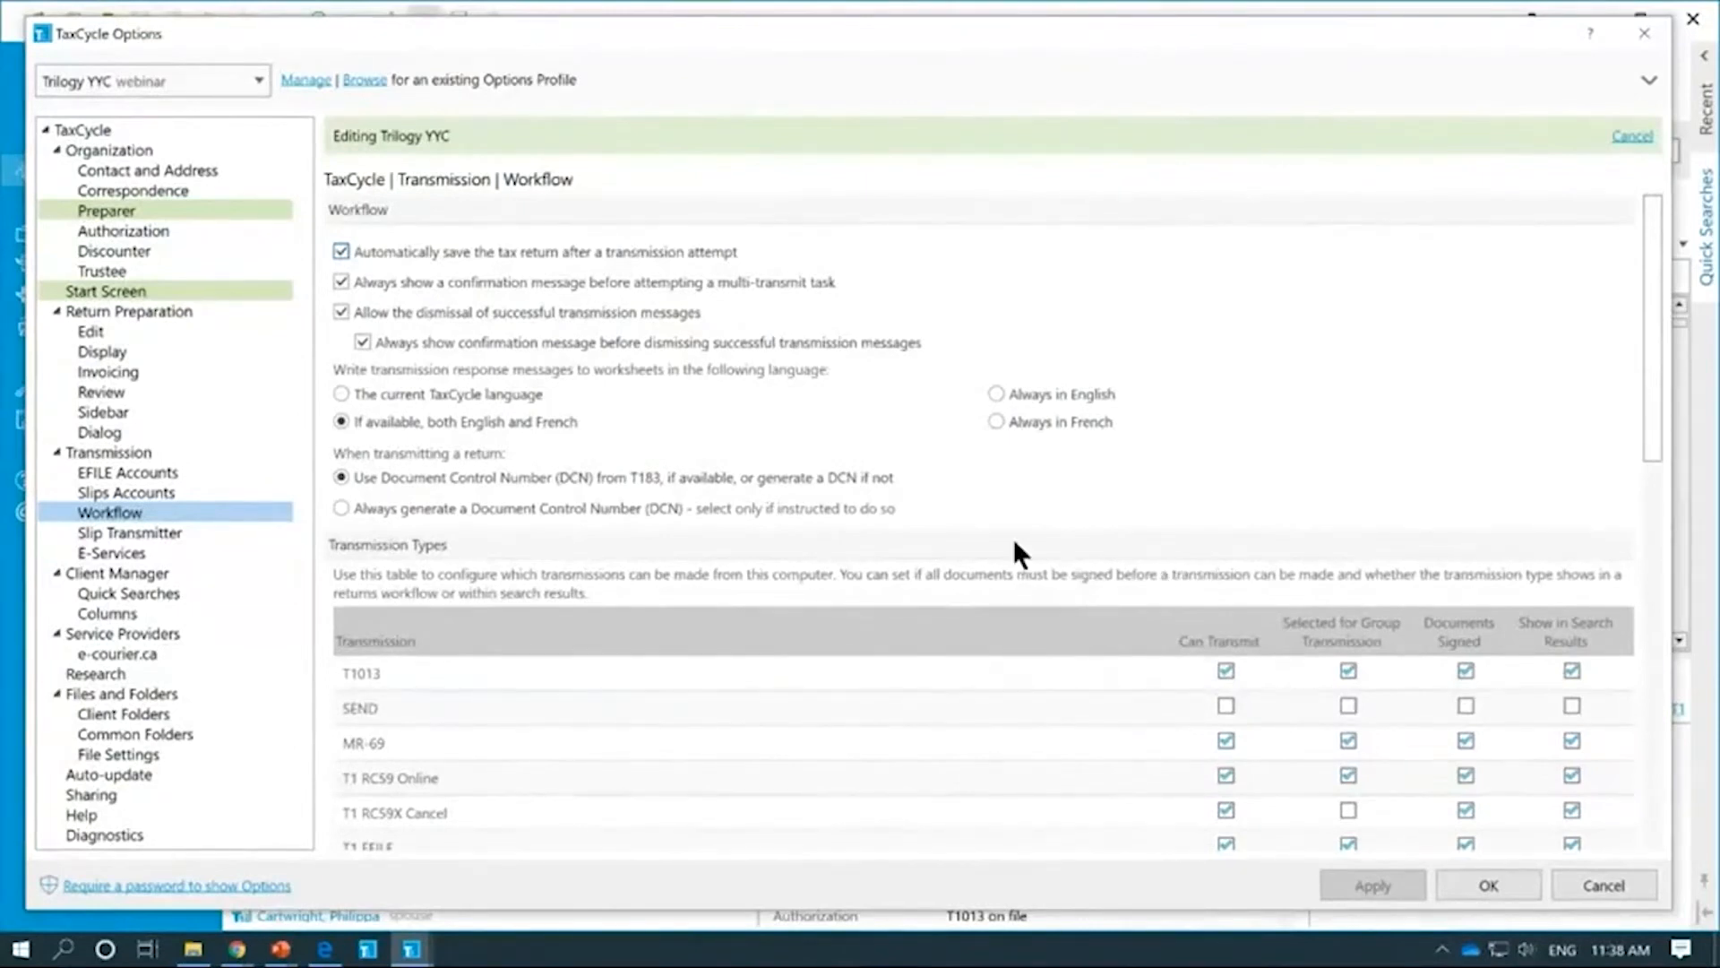
Step: Try turning on Show in Search Results for Pre-Authorized Debit (PAD) in the Transmission Types table, and turn it back off
scroll(1013, 537, down, 3)
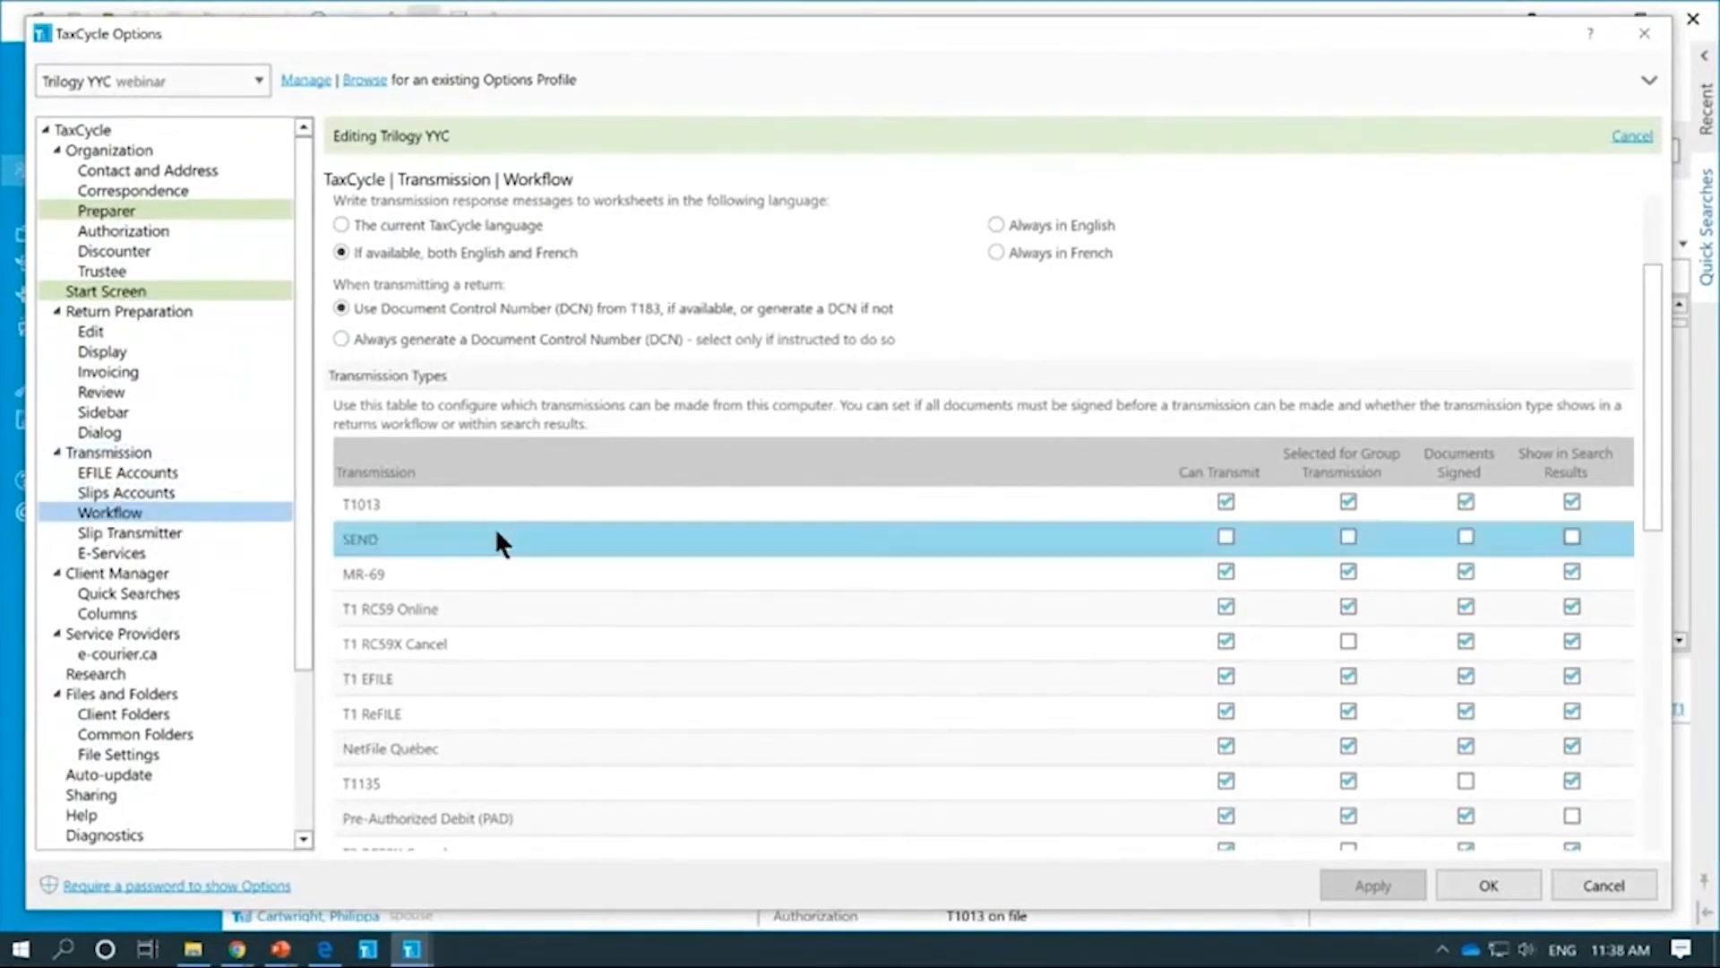
scroll(1254, 520, down, 2)
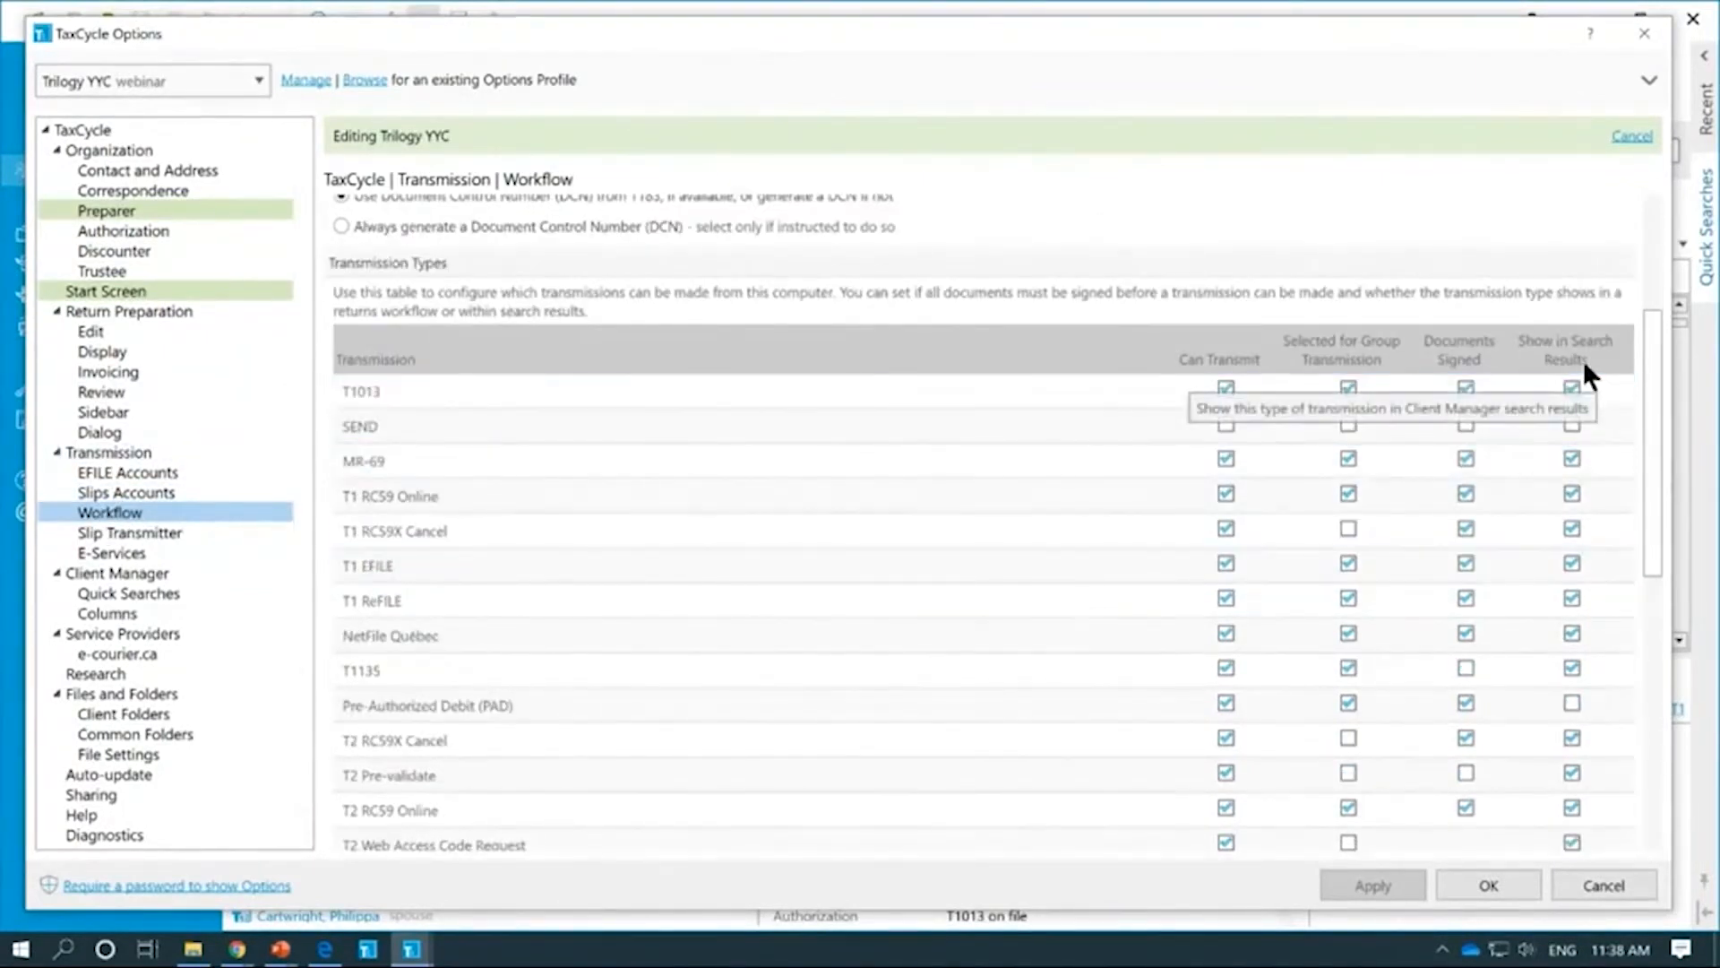
click(1578, 386)
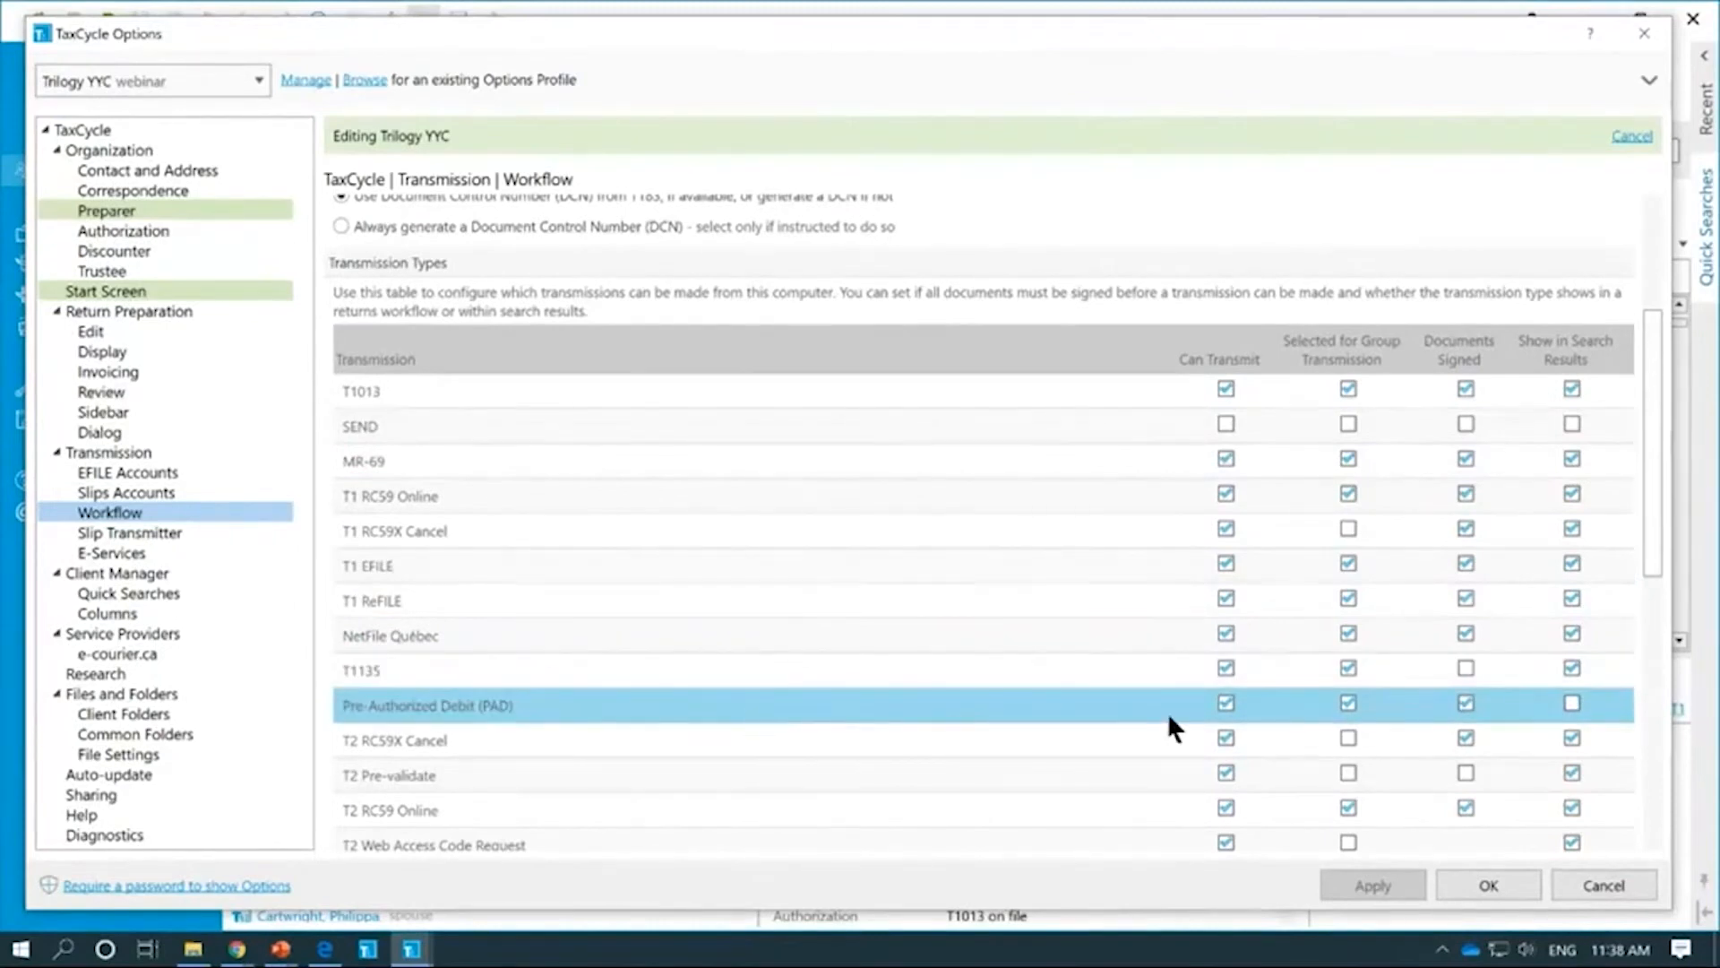
click(1570, 702)
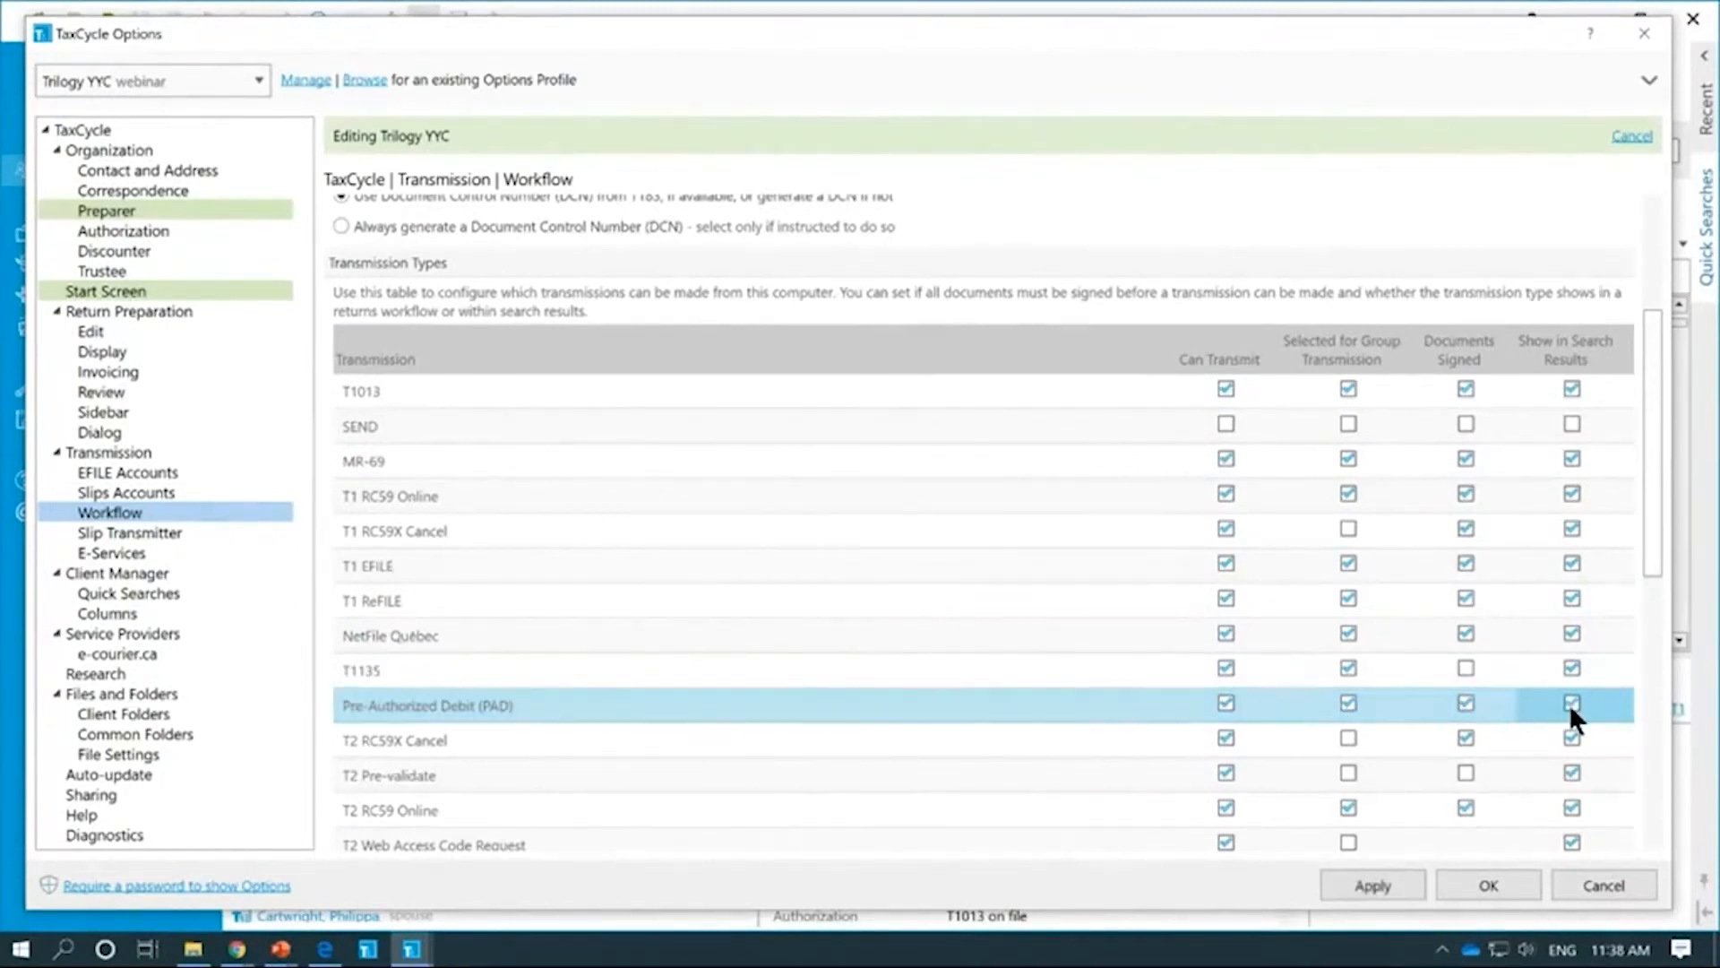
click(1573, 703)
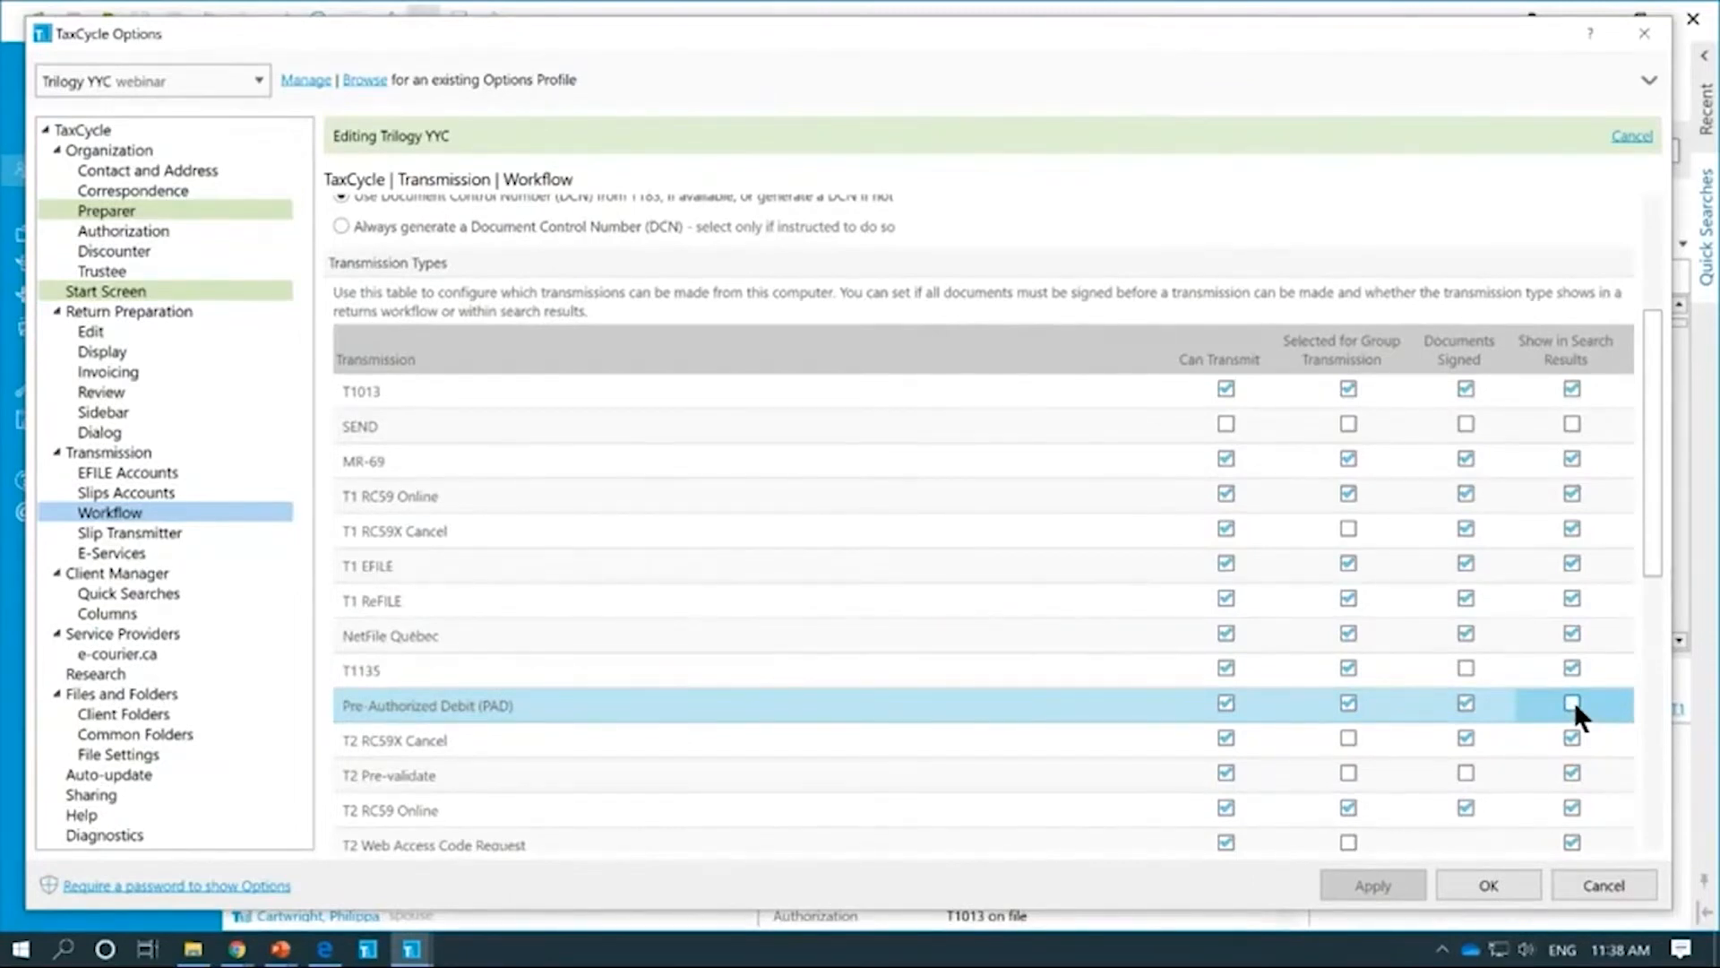
Step: Turn off Show in Search Results for NetFile Québec, MR-69 and AT1 Net File, save the options, and review the Status column
click(1572, 629)
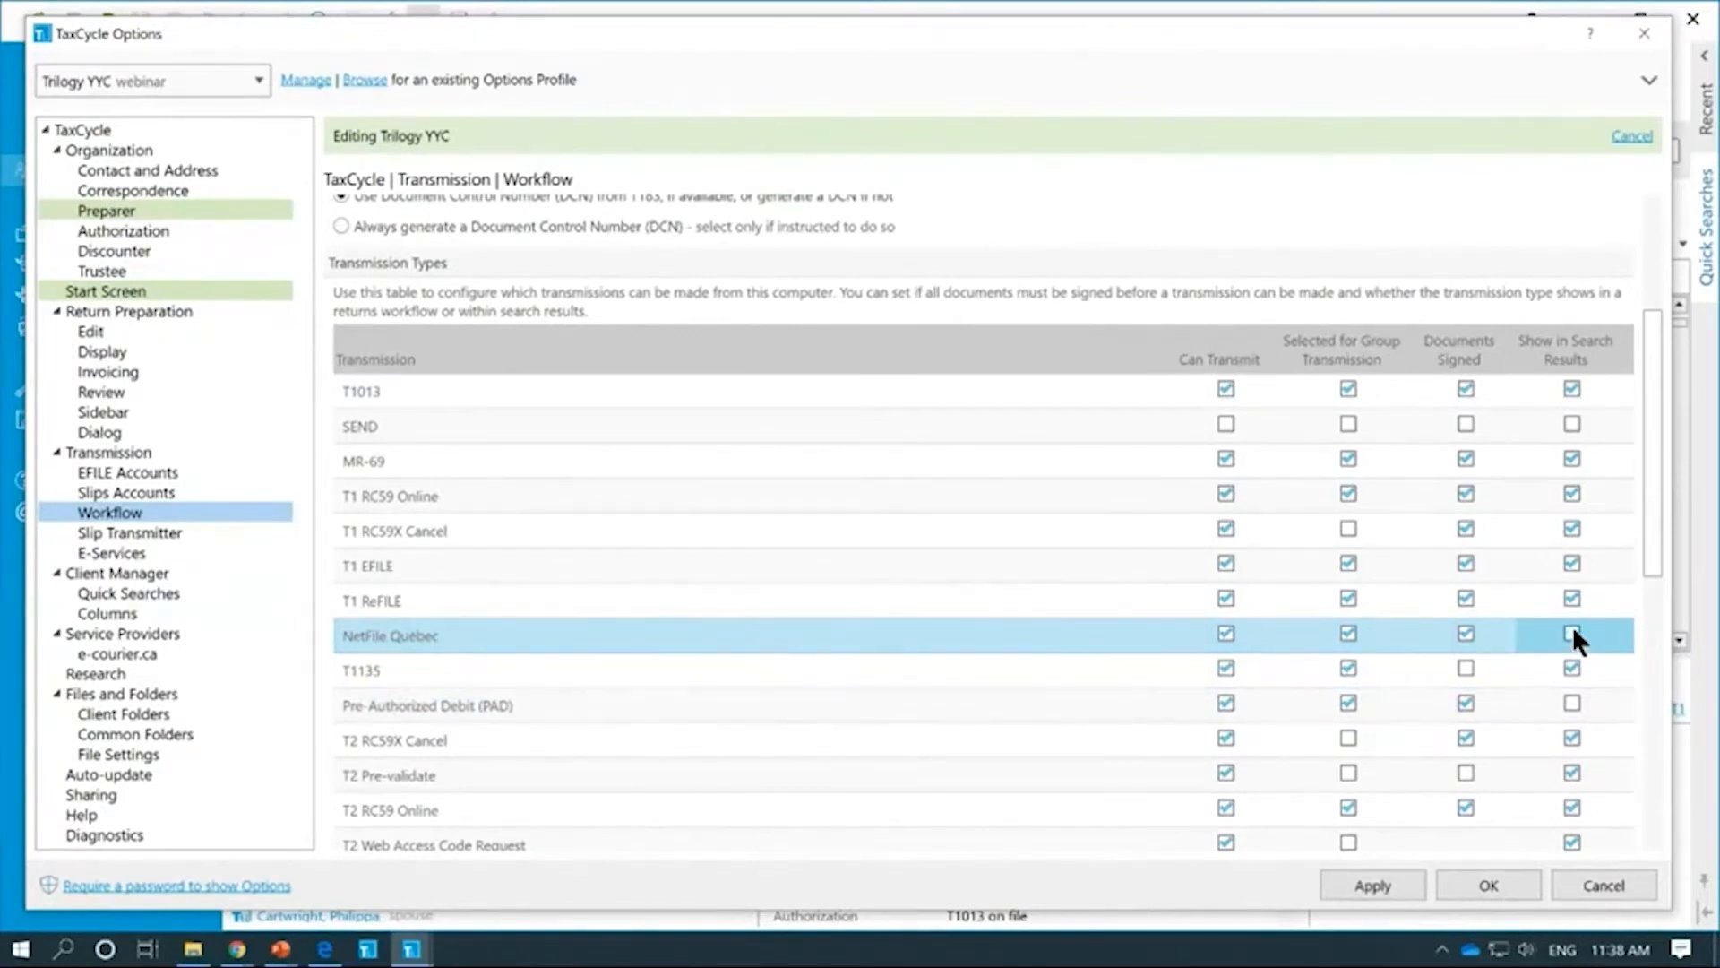
click(1573, 457)
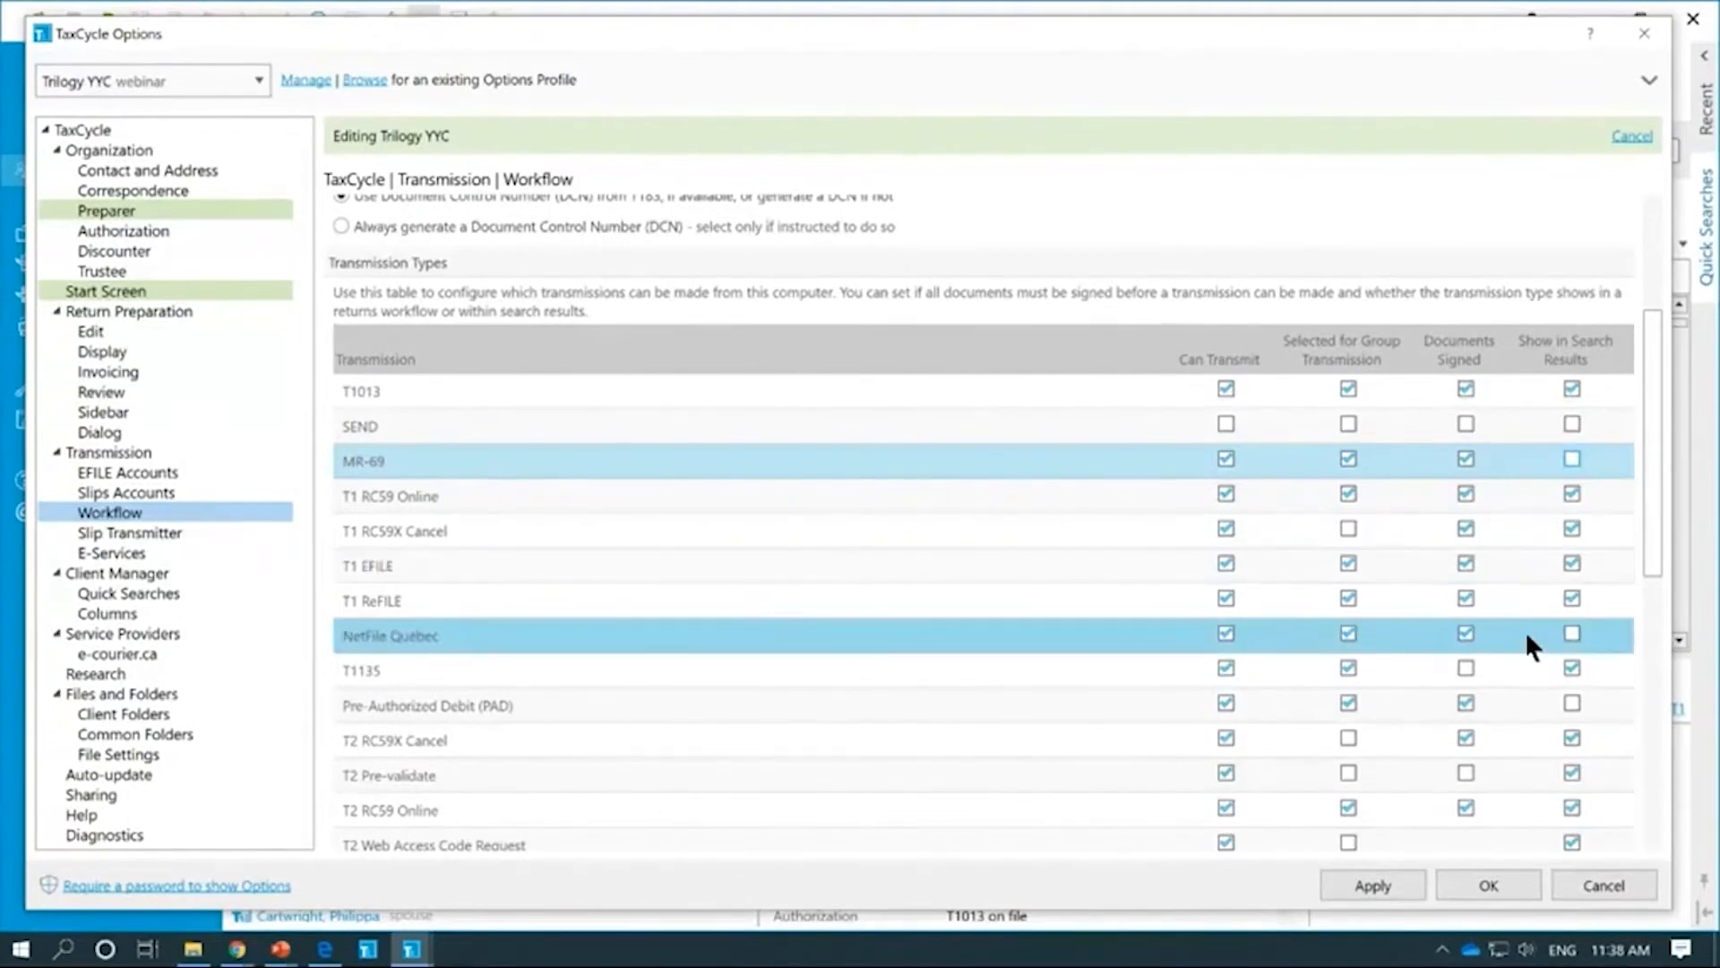
scroll(1534, 631, down, 2)
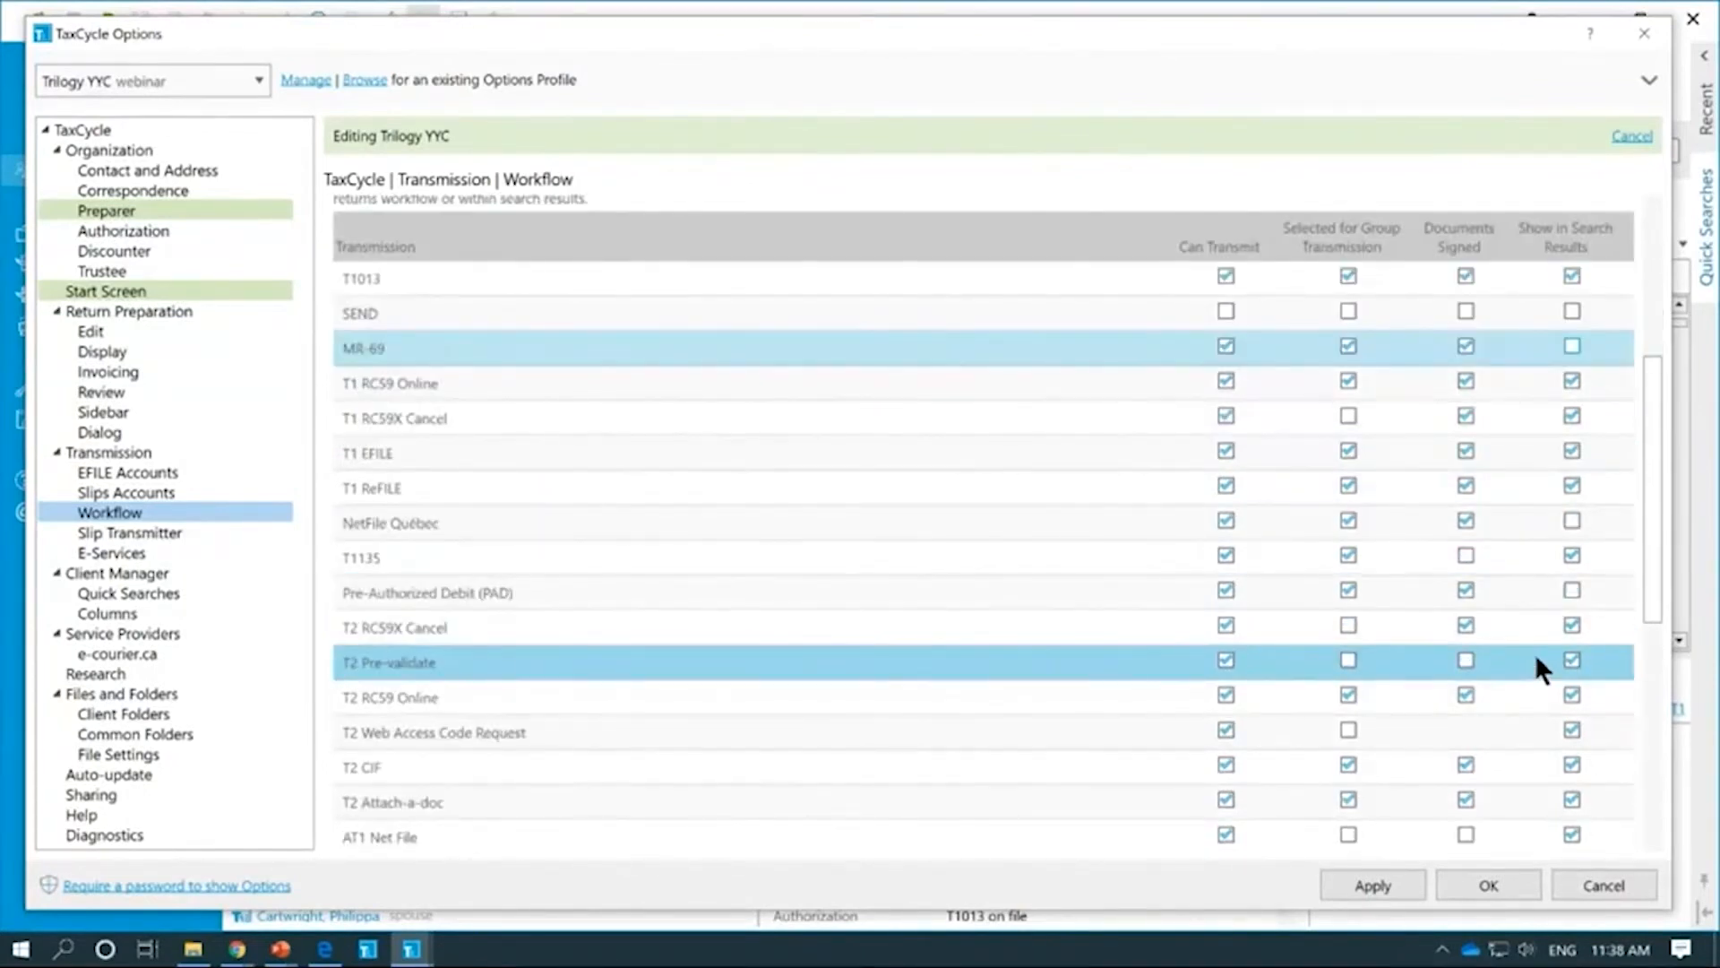
scroll(1535, 663, down, 3)
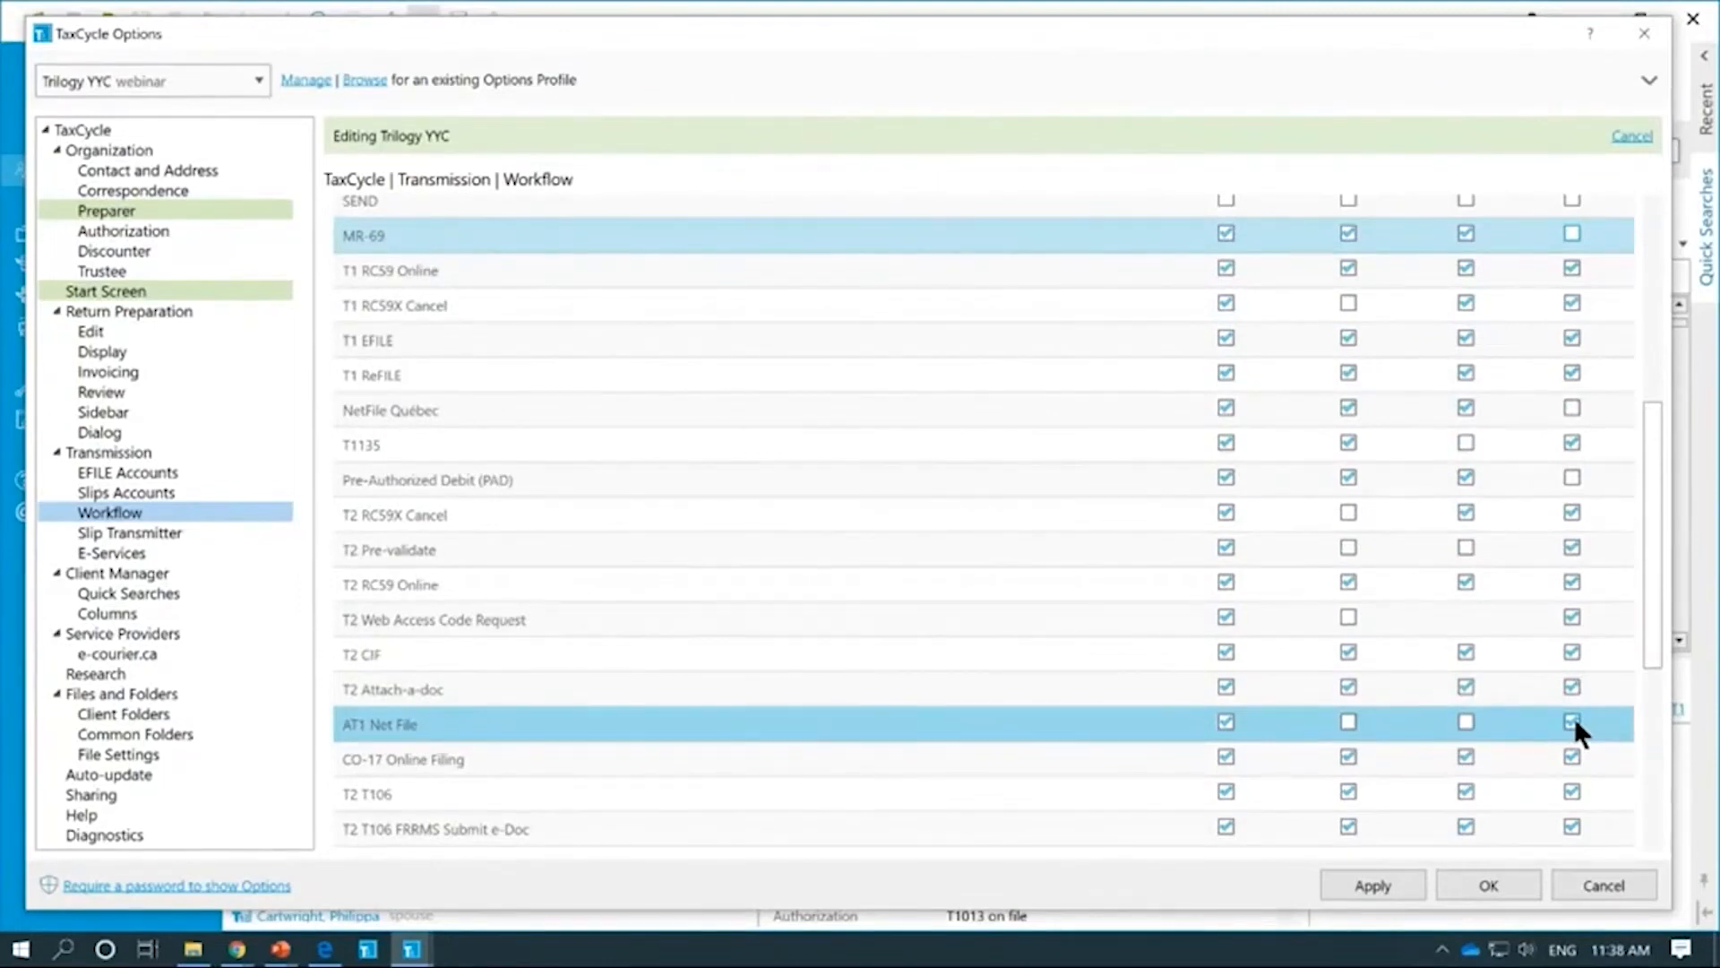
click(1573, 719)
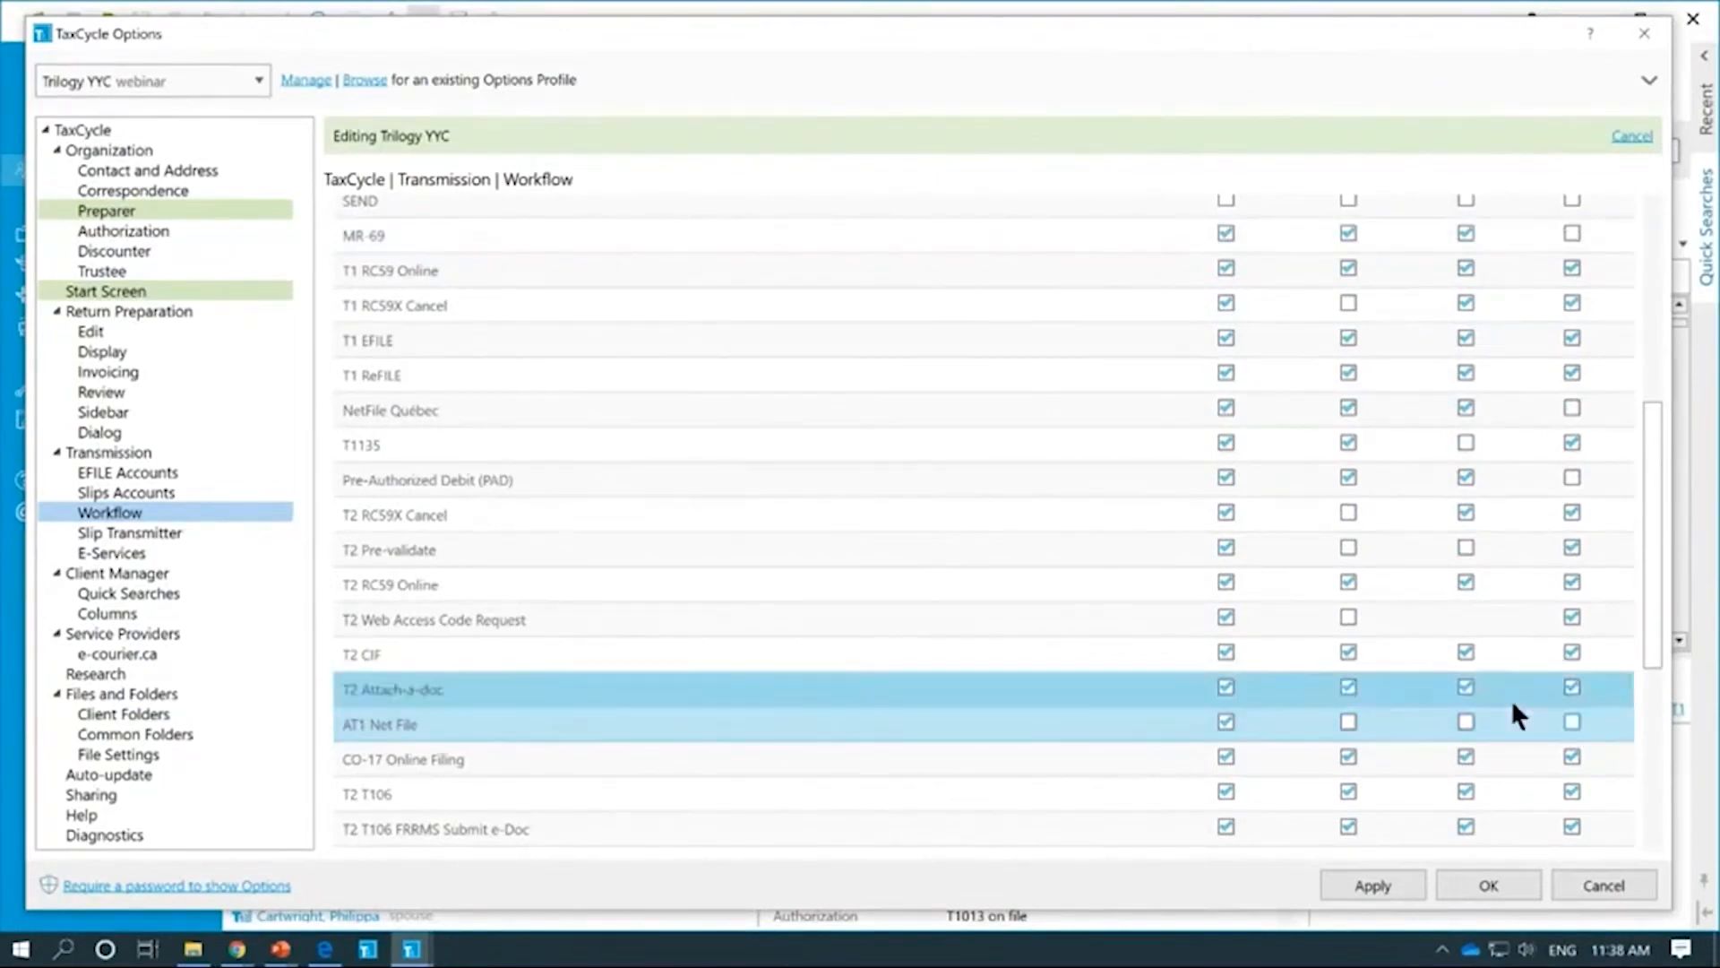
scroll(1475, 733, up, 4)
click(1386, 881)
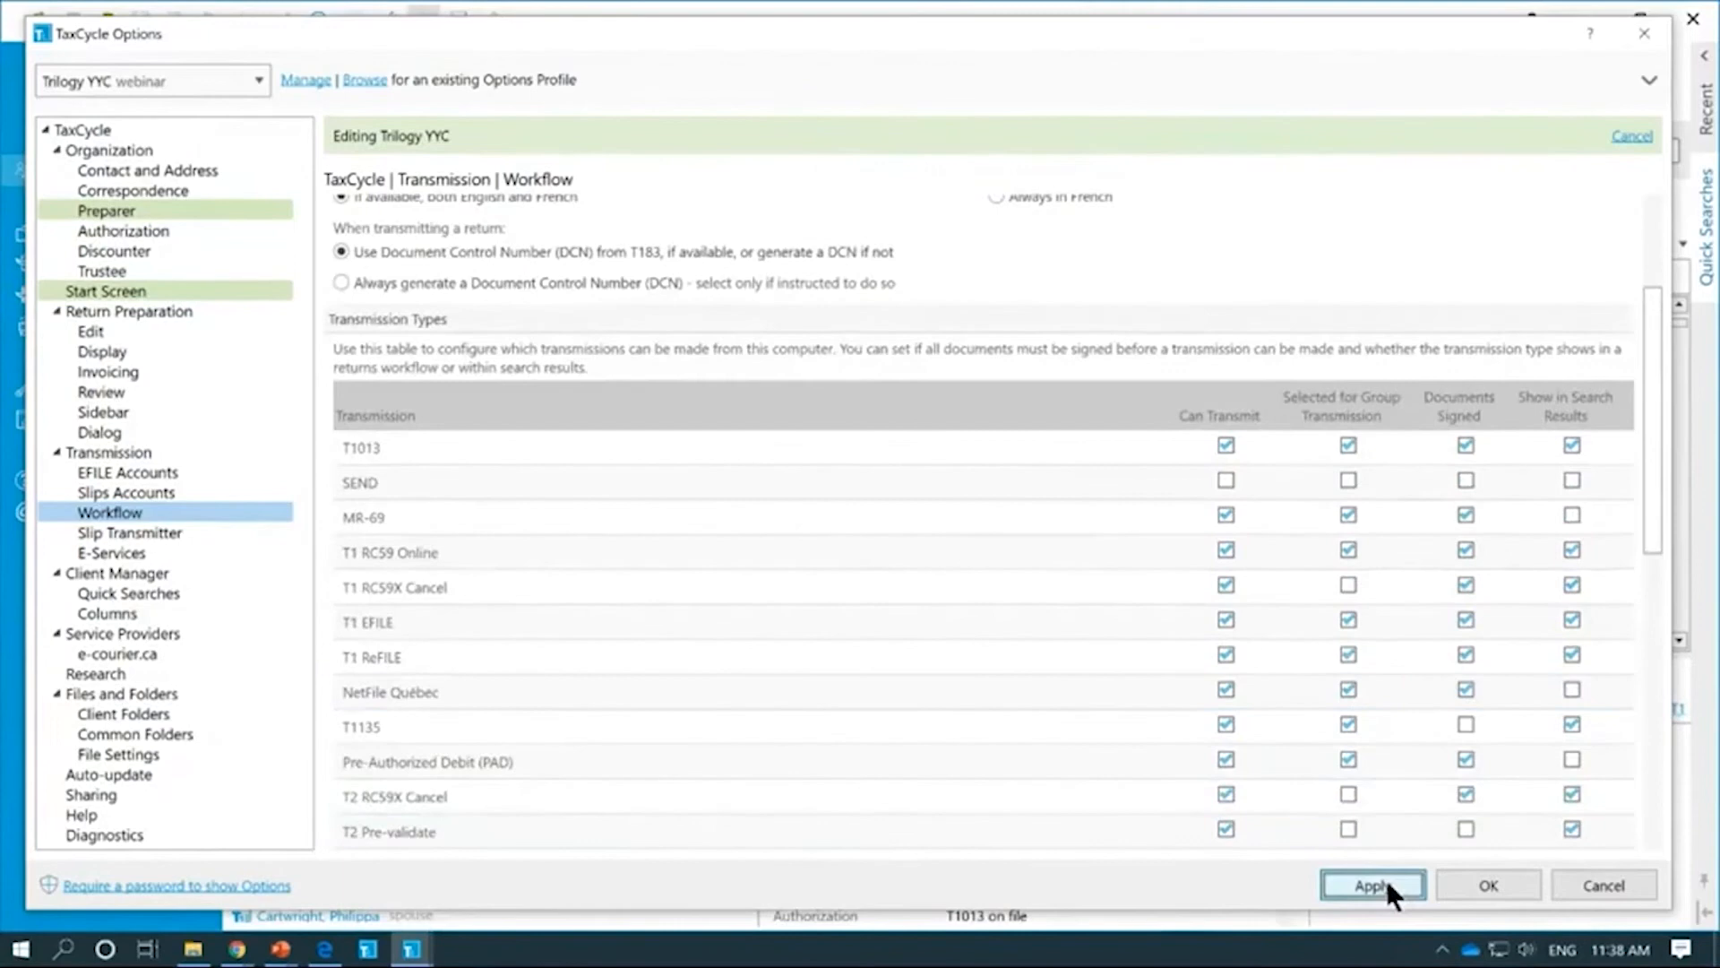
click(1481, 886)
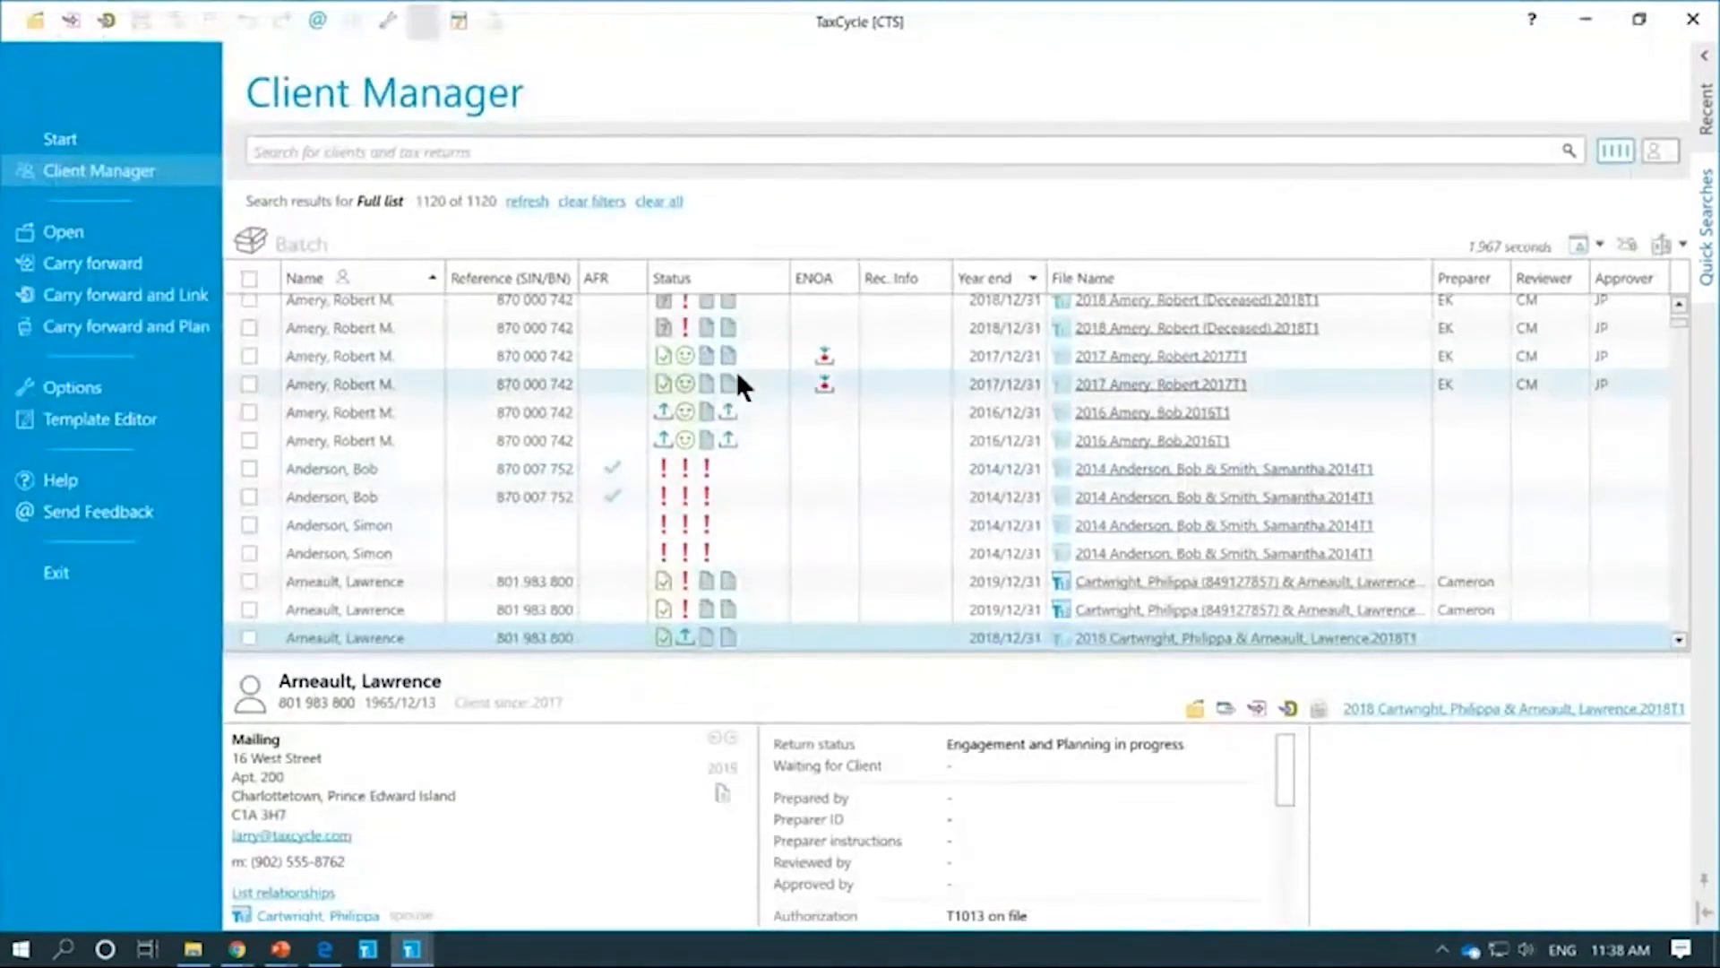
mouse_move(727, 446)
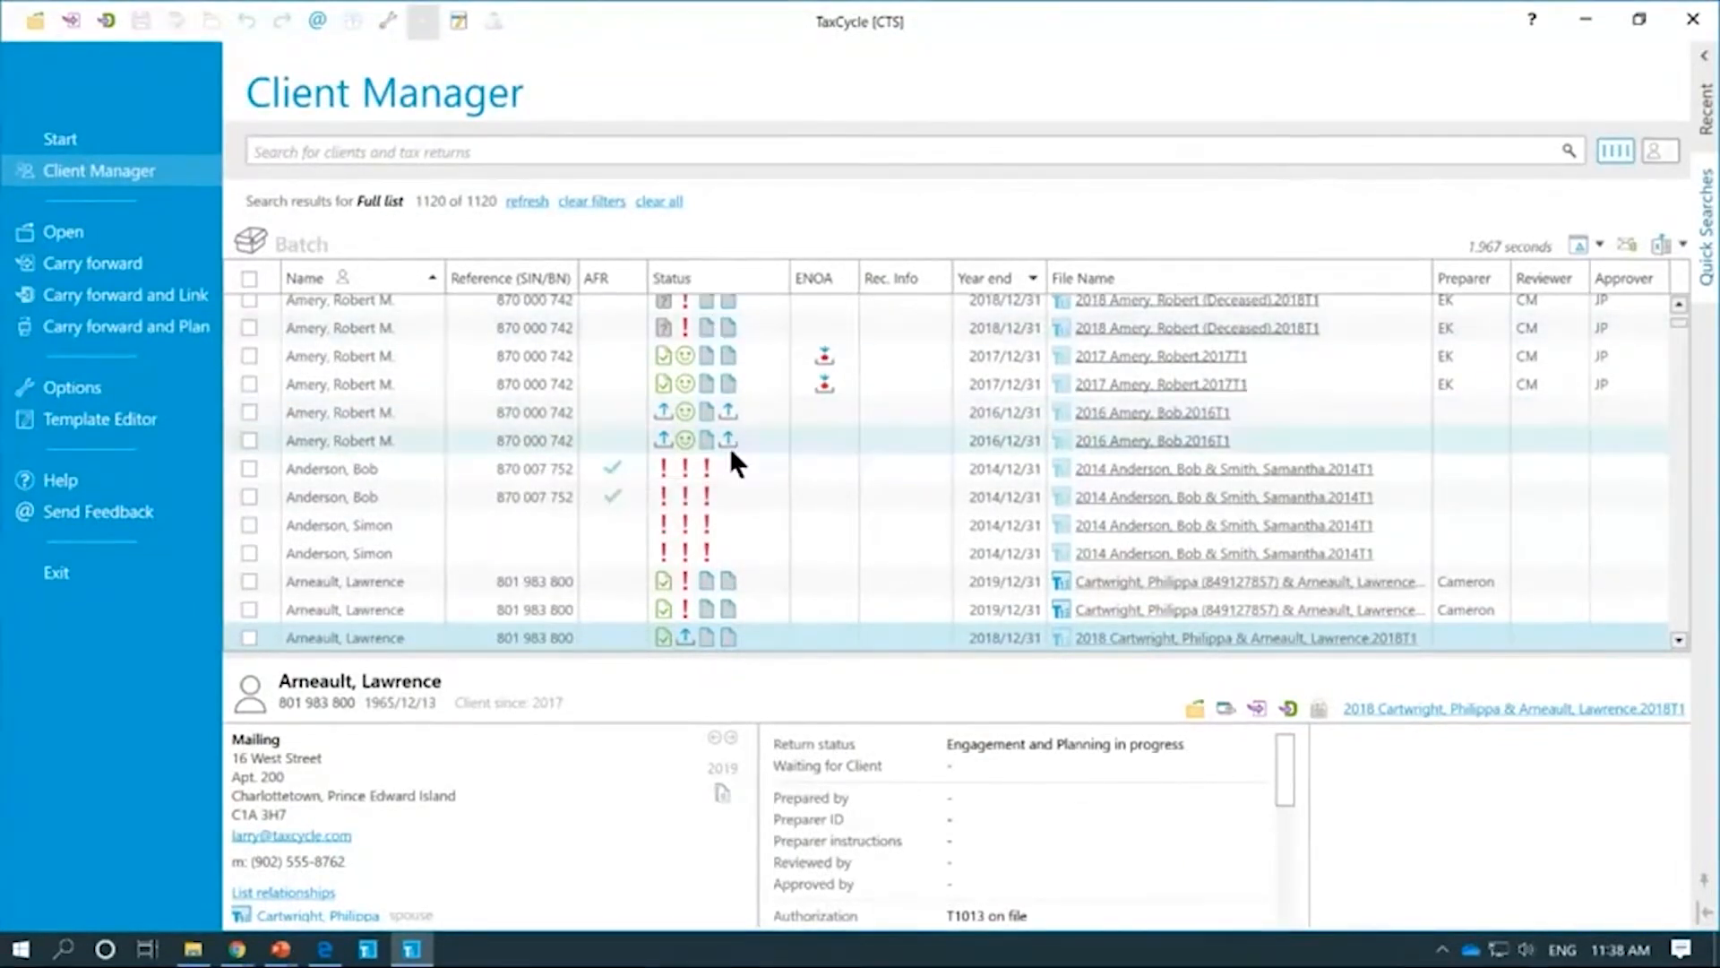
scroll(729, 448, up, 5)
scroll(742, 475, down, 5)
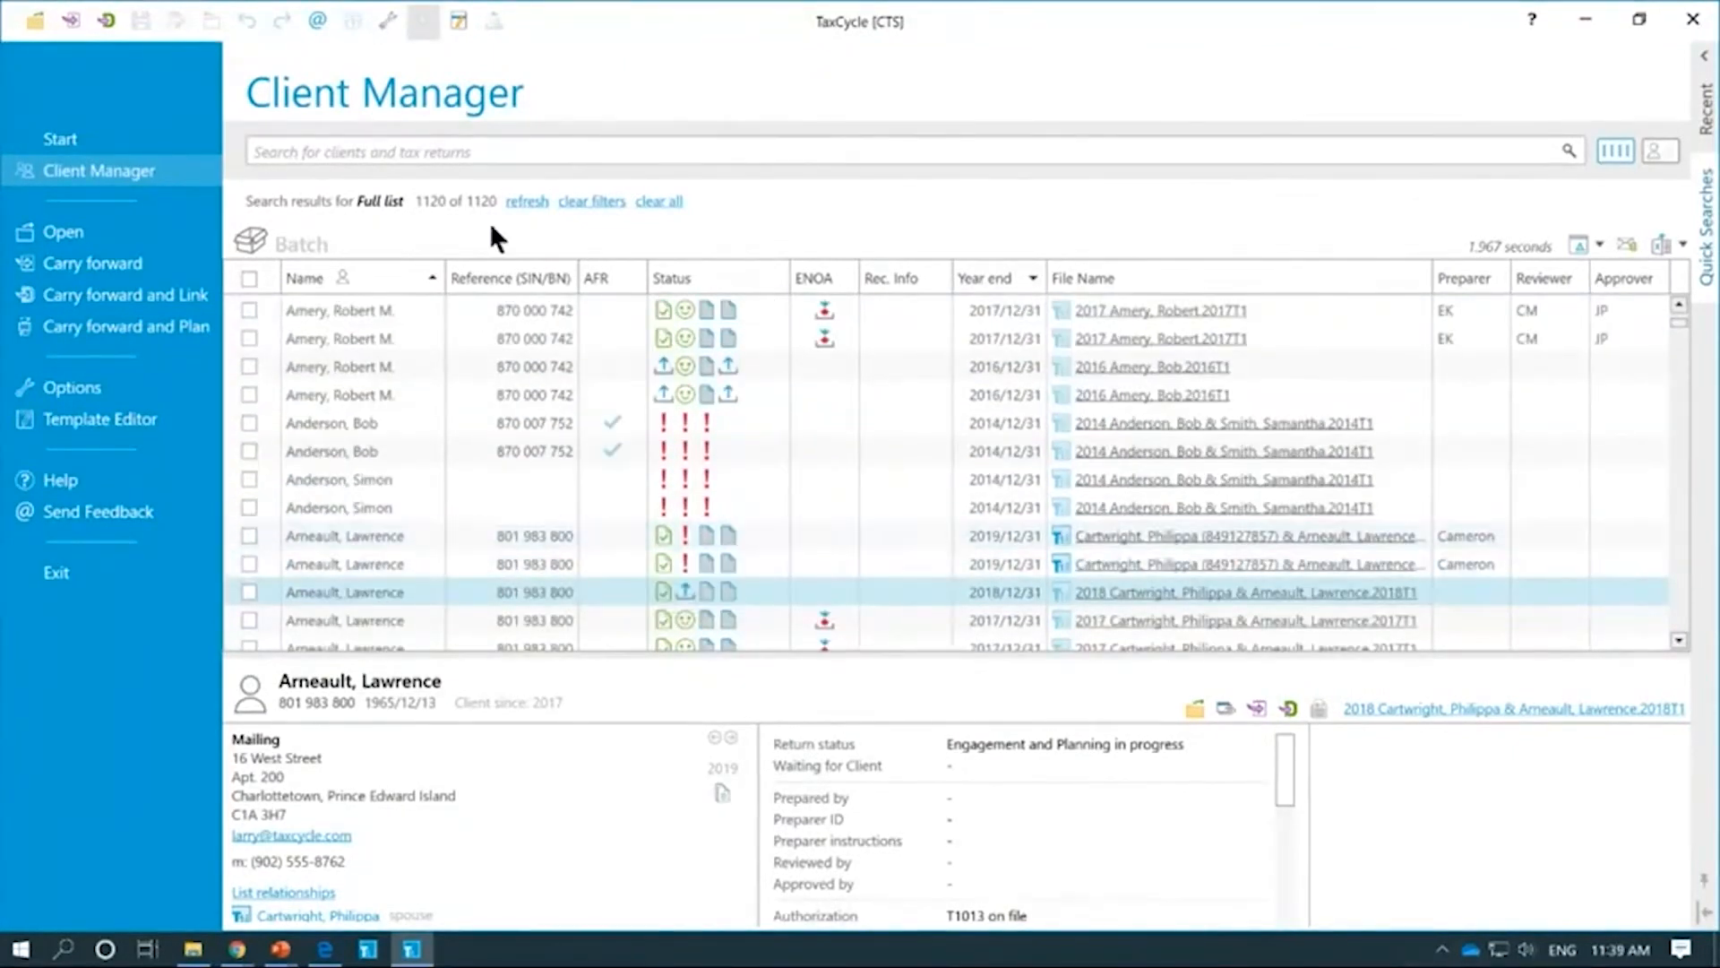
Step: Turn on Show in Search Results for MR-69, NetFile Québec, Pre-Authorized Debit (PAD) and AT1 Net File in the Trilogy YYC Transmission Workflow options
click(390, 25)
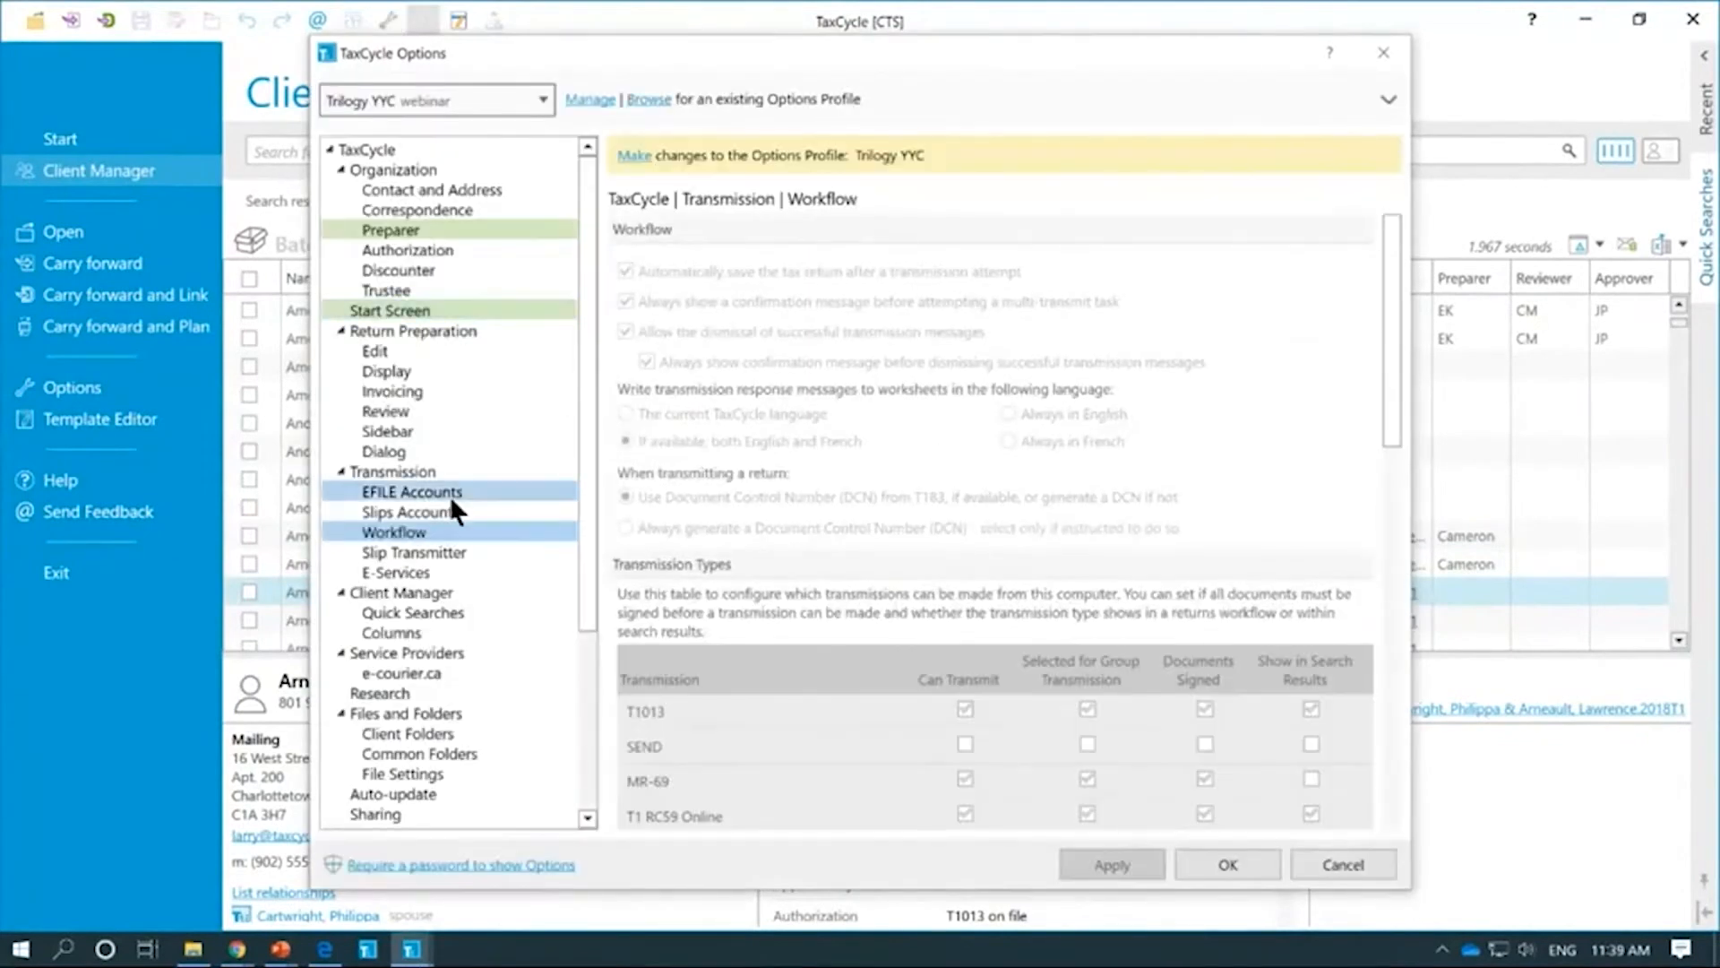
click(634, 155)
scroll(1180, 486, down, 3)
click(1311, 610)
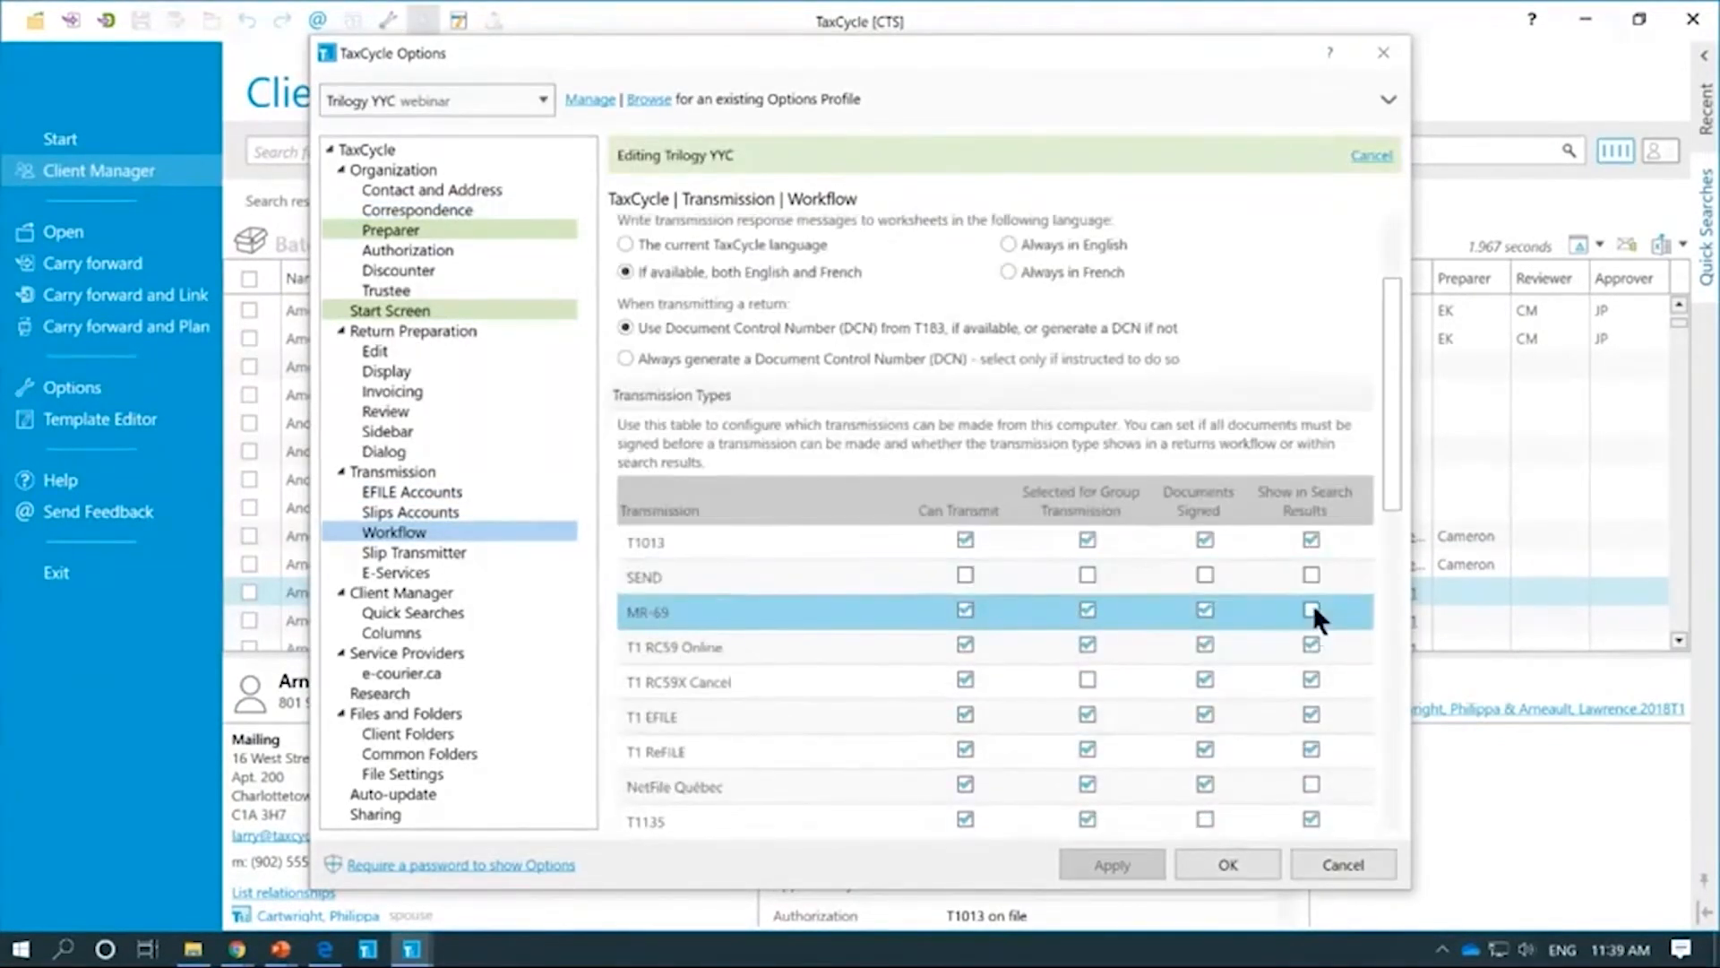
scroll(1341, 710, down, 1)
click(1309, 726)
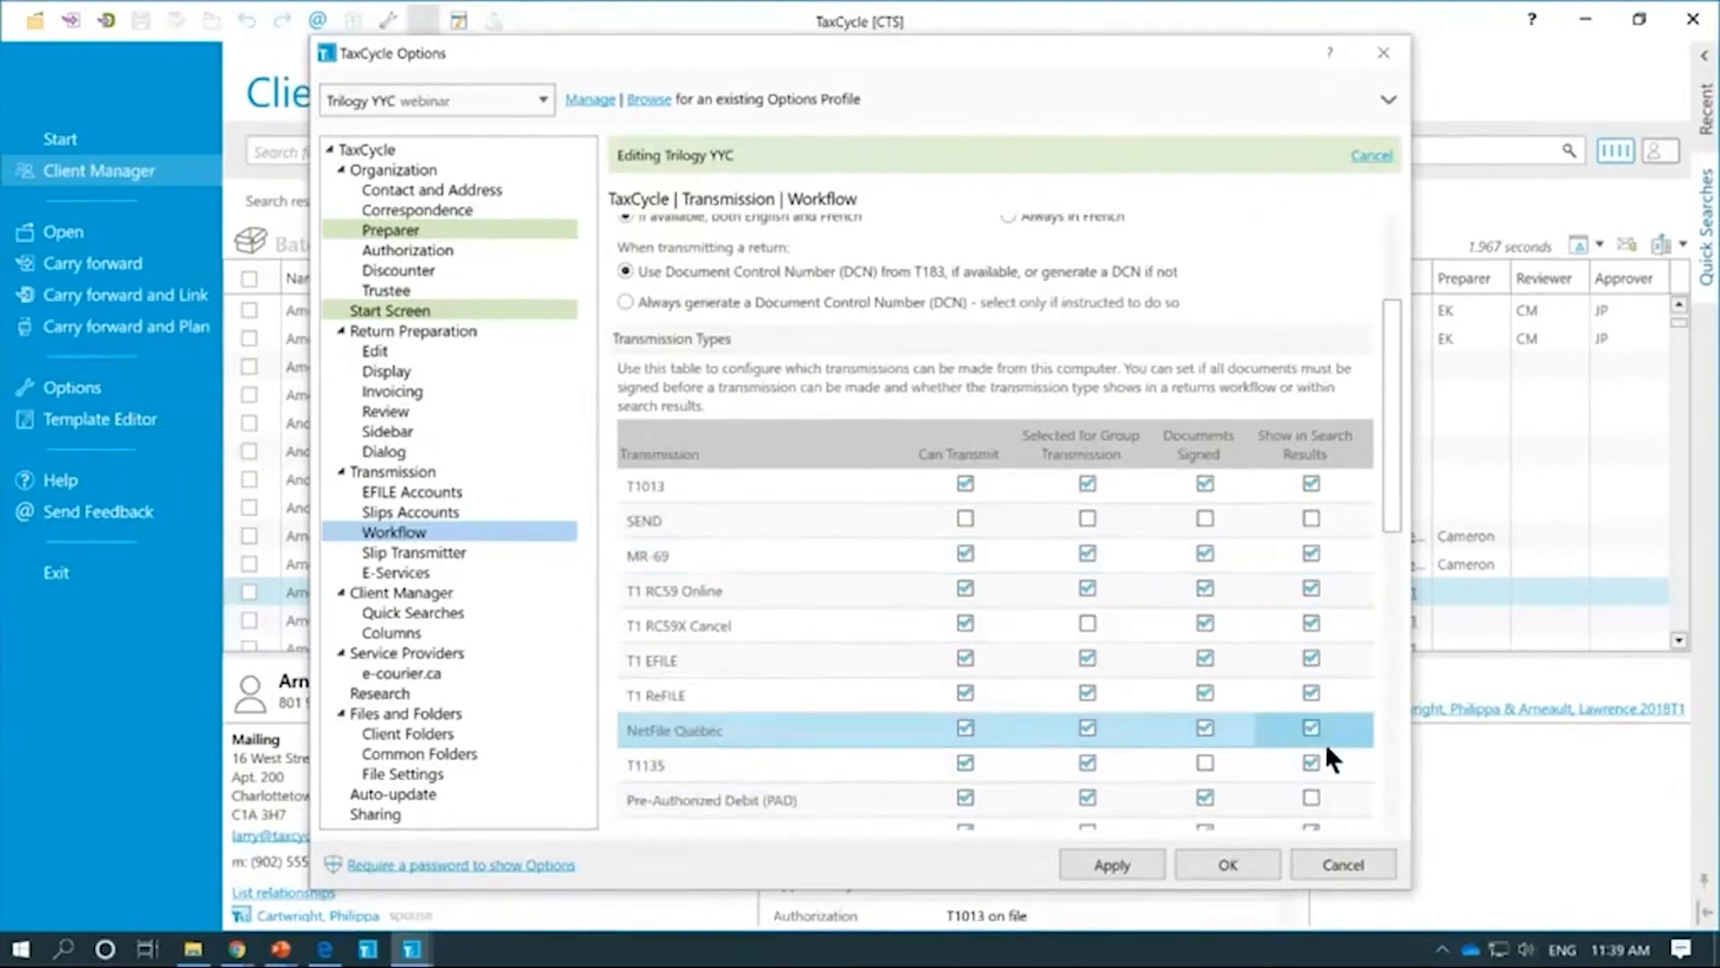
scroll(1324, 741, down, 1)
click(1315, 739)
scroll(1312, 738, down, 3)
click(1307, 788)
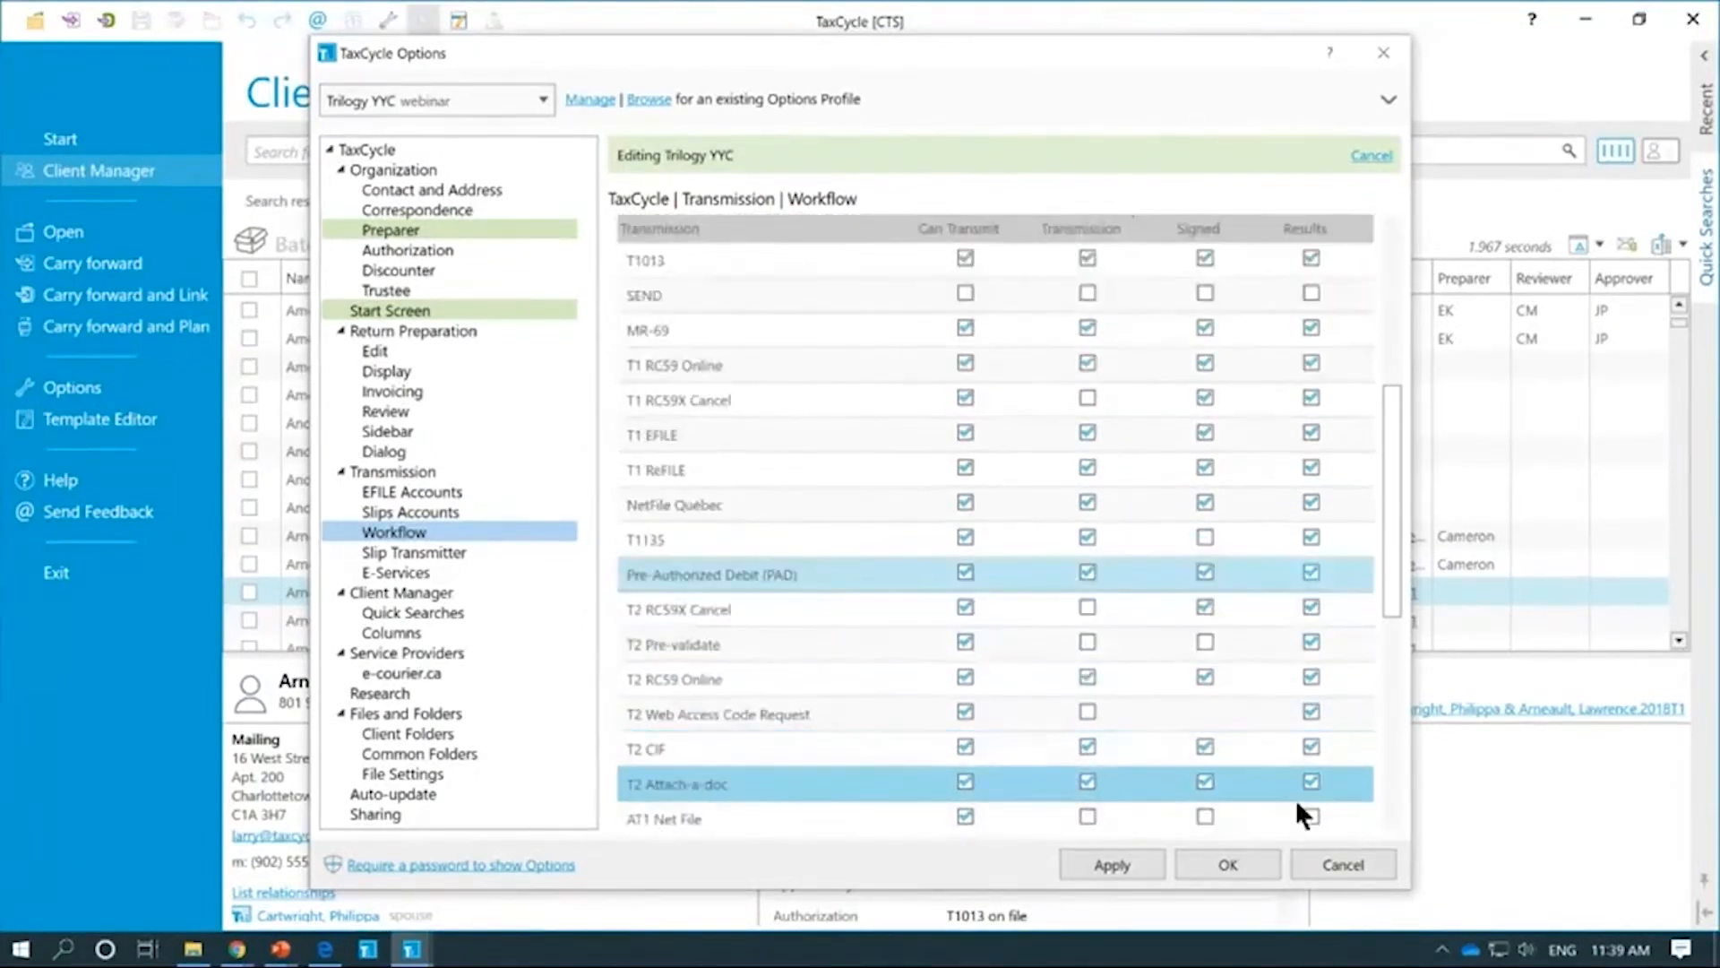
scroll(1308, 802, down, 1)
click(1312, 761)
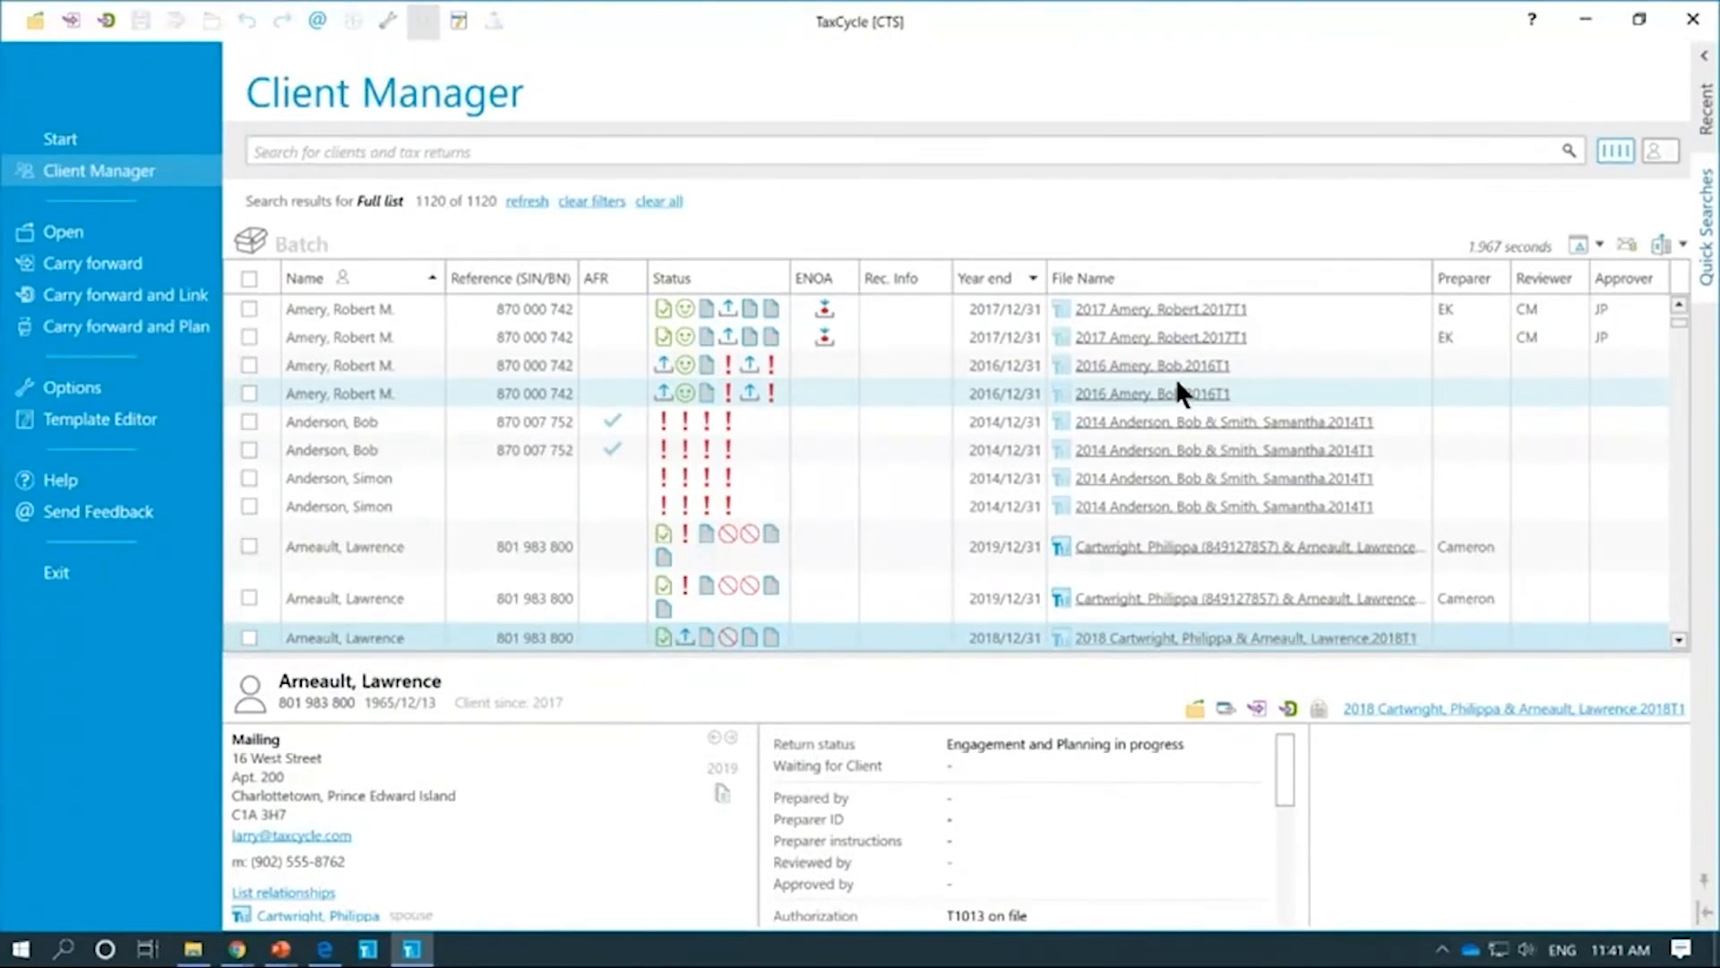
Step: Run the To EFILE 2018-2019 quick search and collapse the Quick Searches sidebar
click(1705, 210)
click(1437, 158)
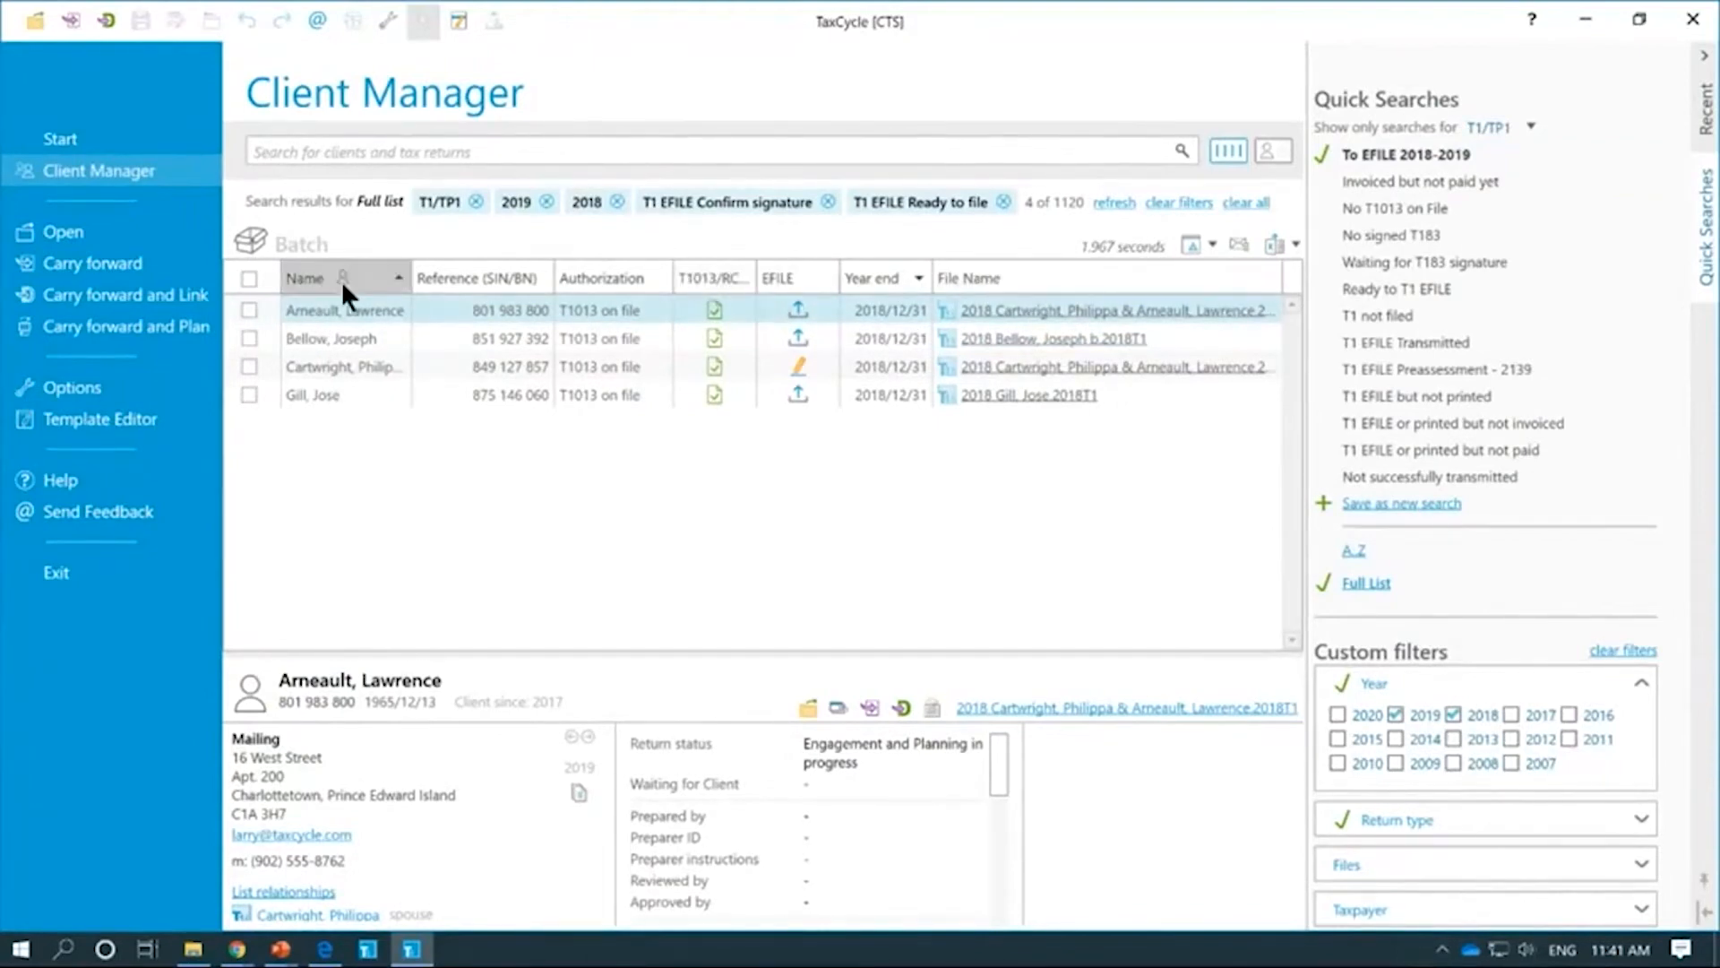
click(1704, 57)
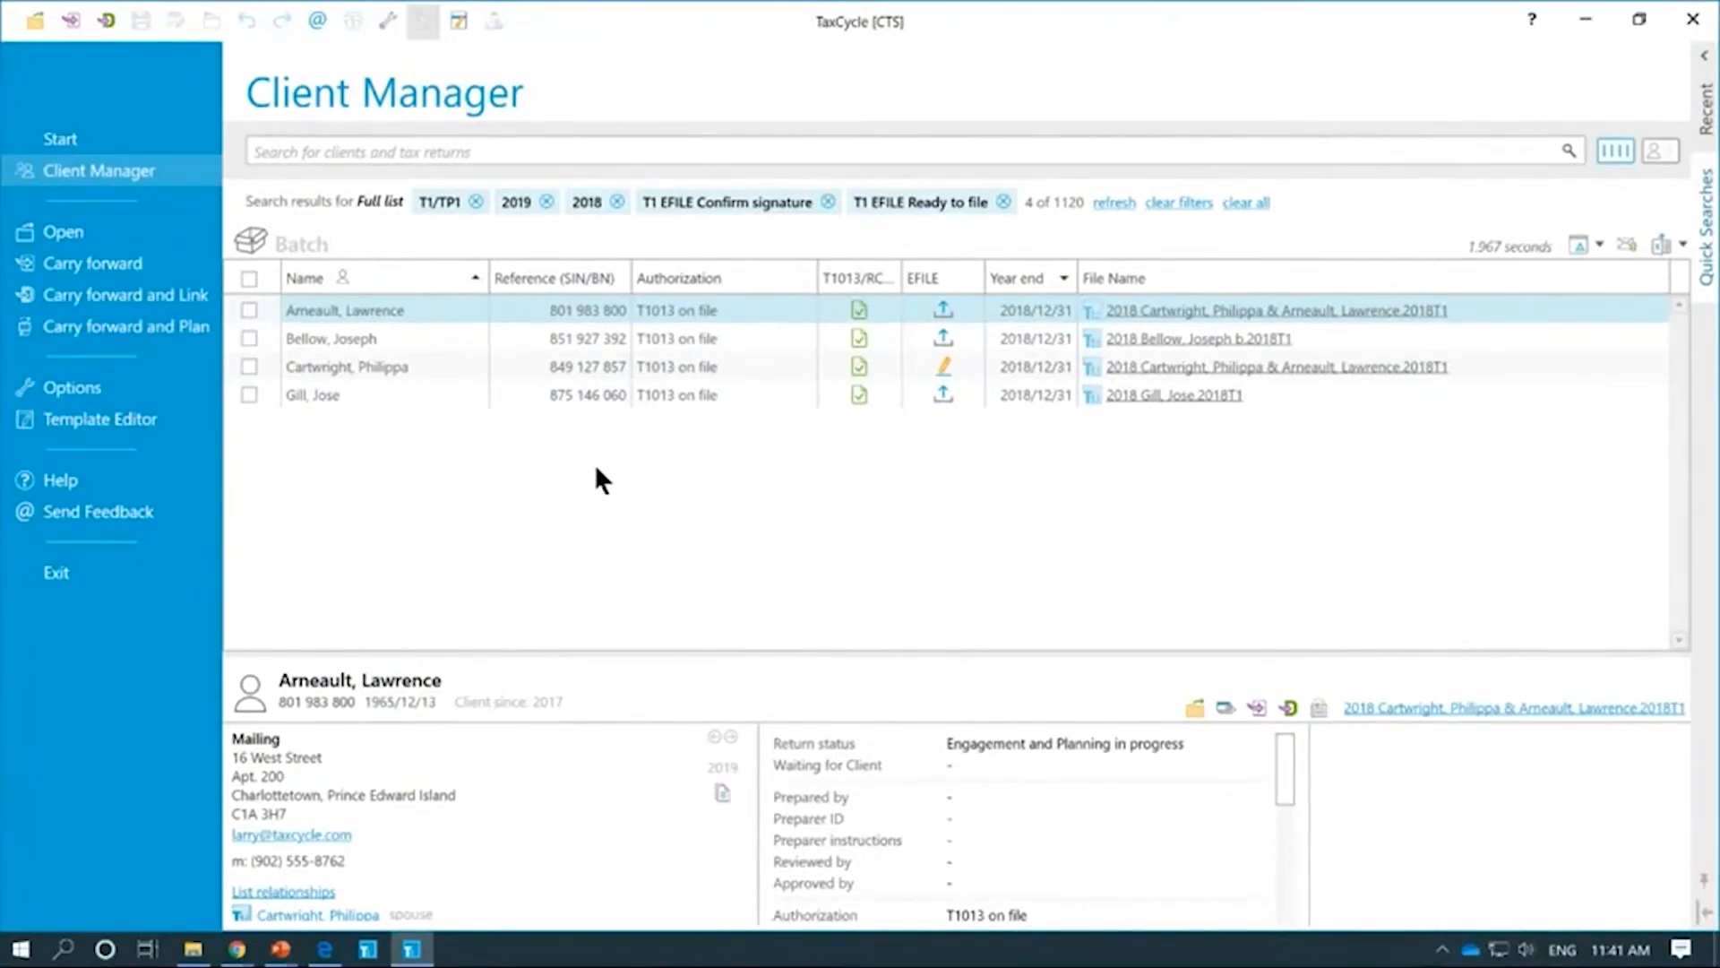
Step: Add the first three returns in the search results to the batch and check the batch summary and file lock hints
click(247, 309)
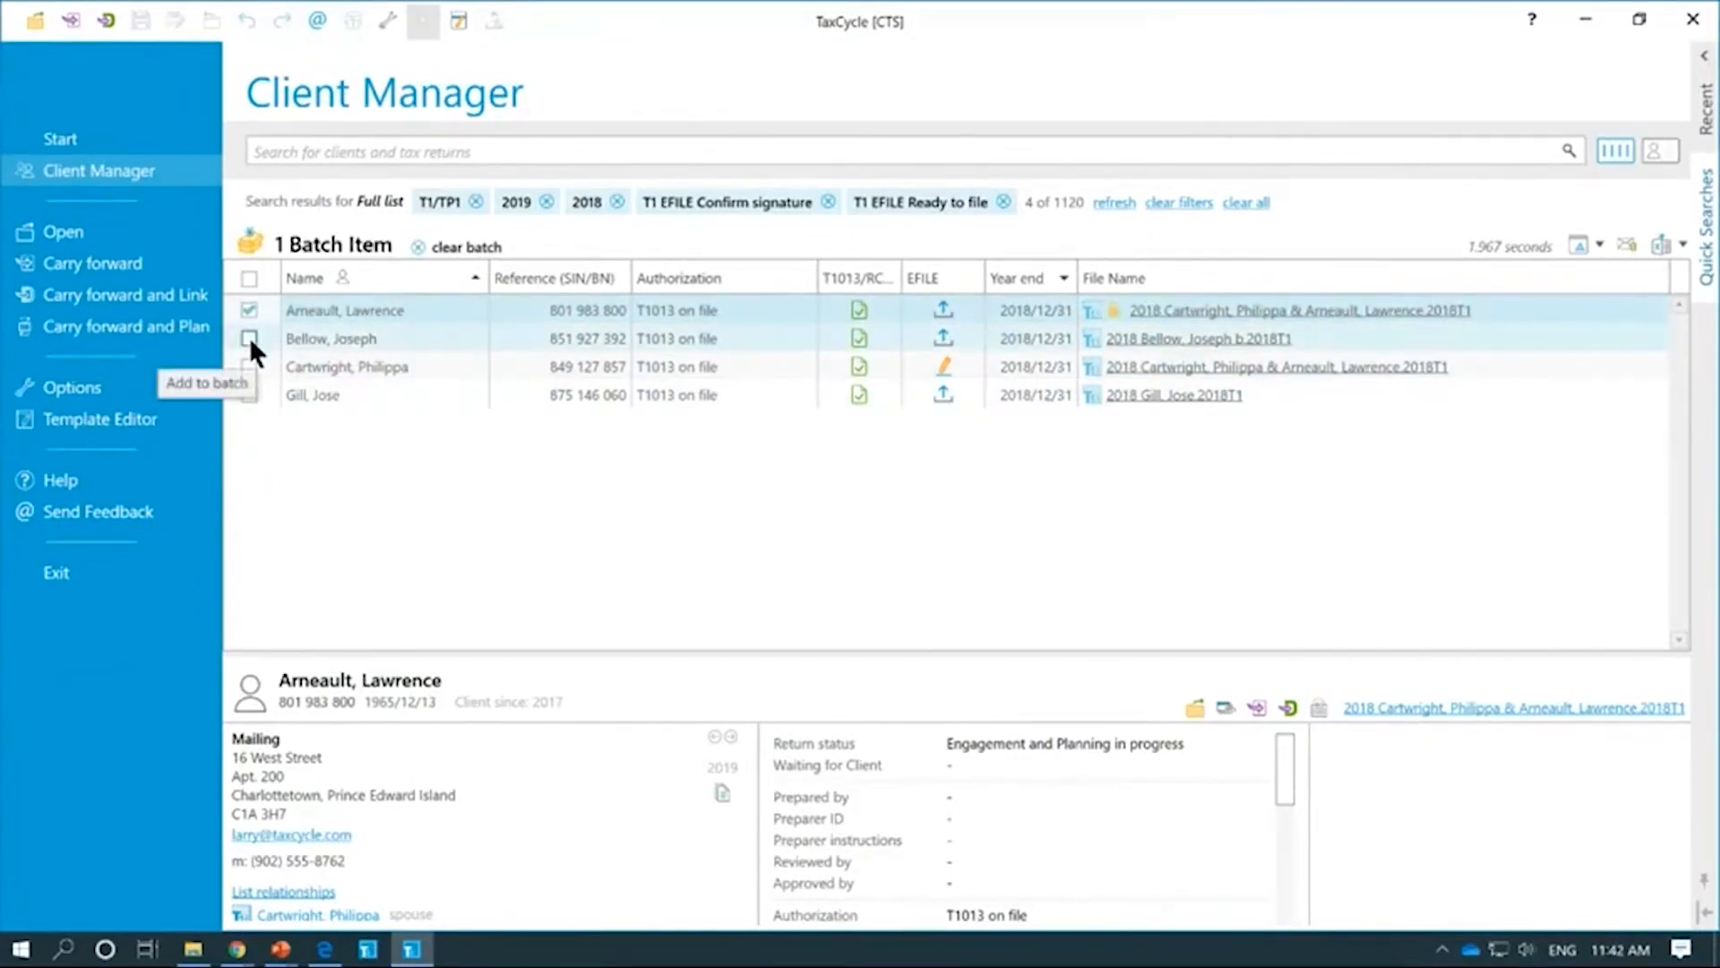
click(249, 337)
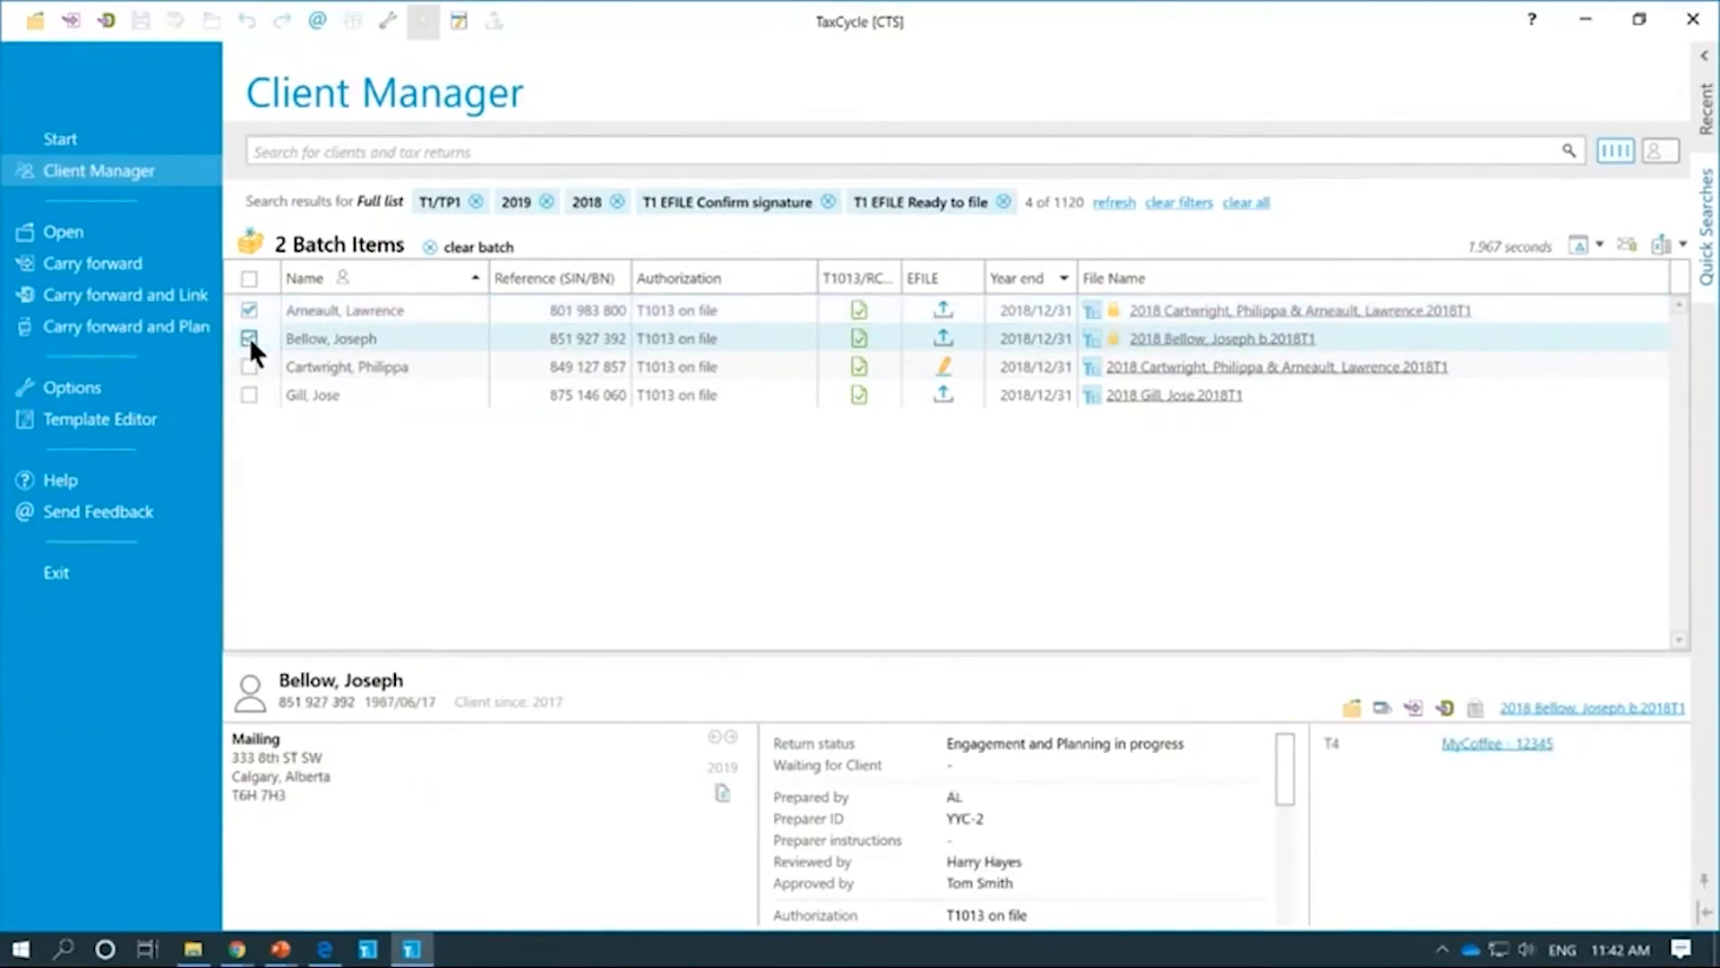
click(247, 365)
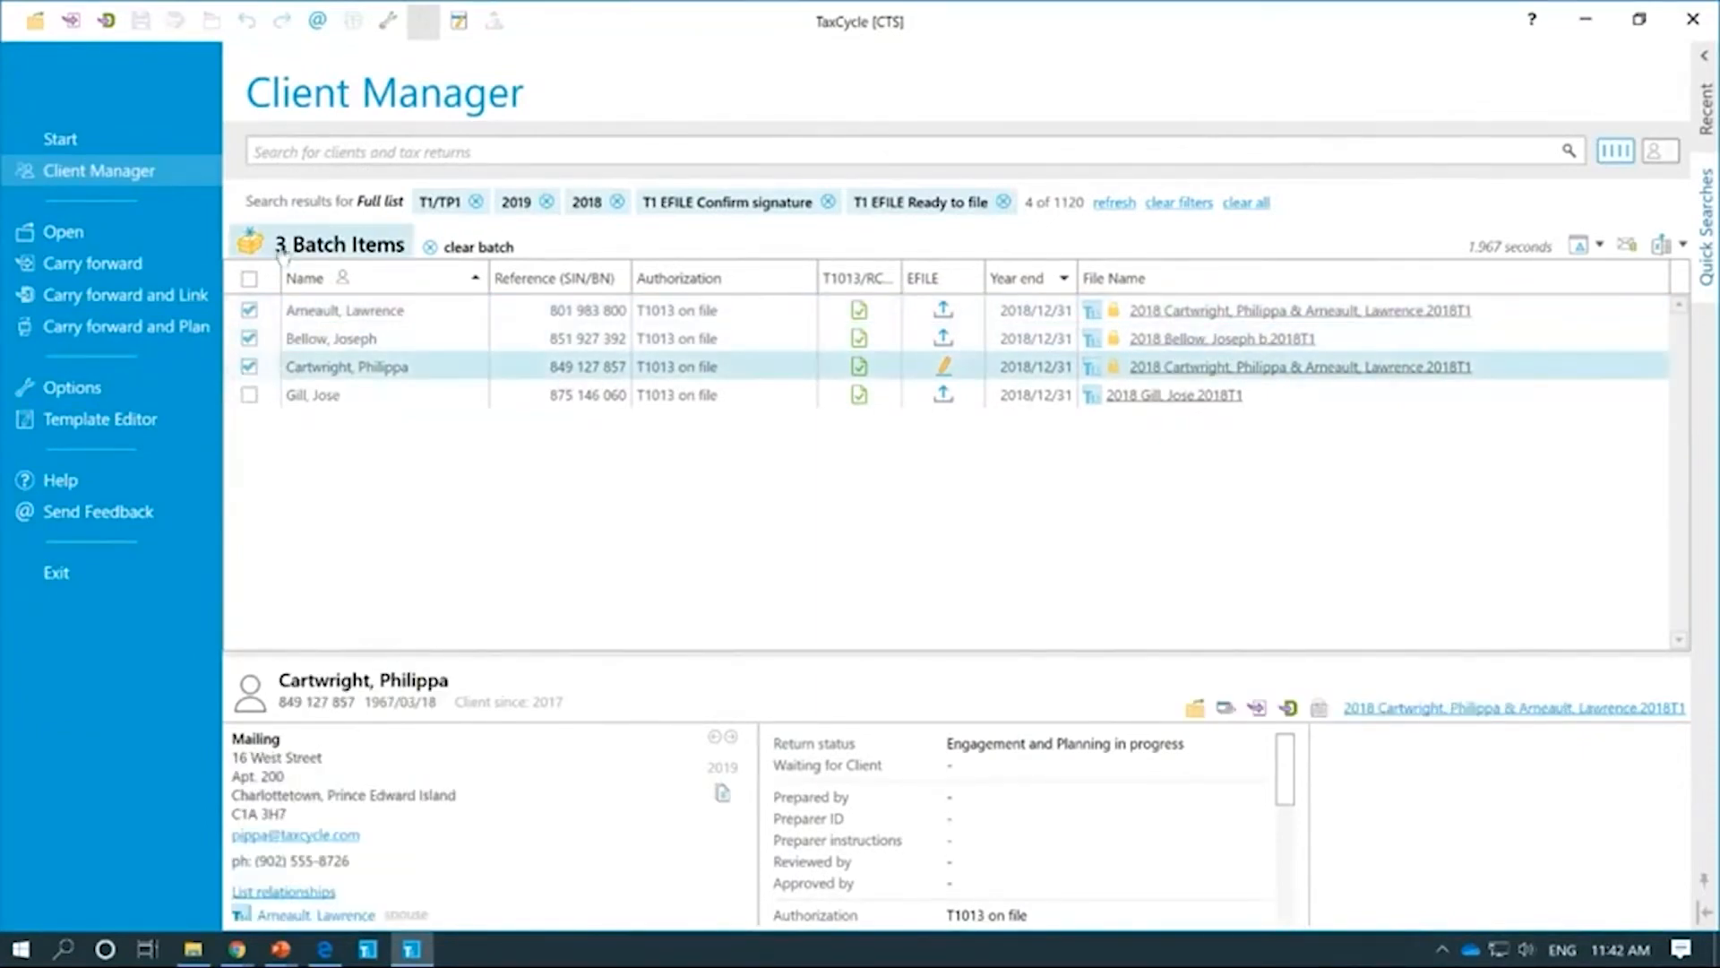
mouse_move(283, 253)
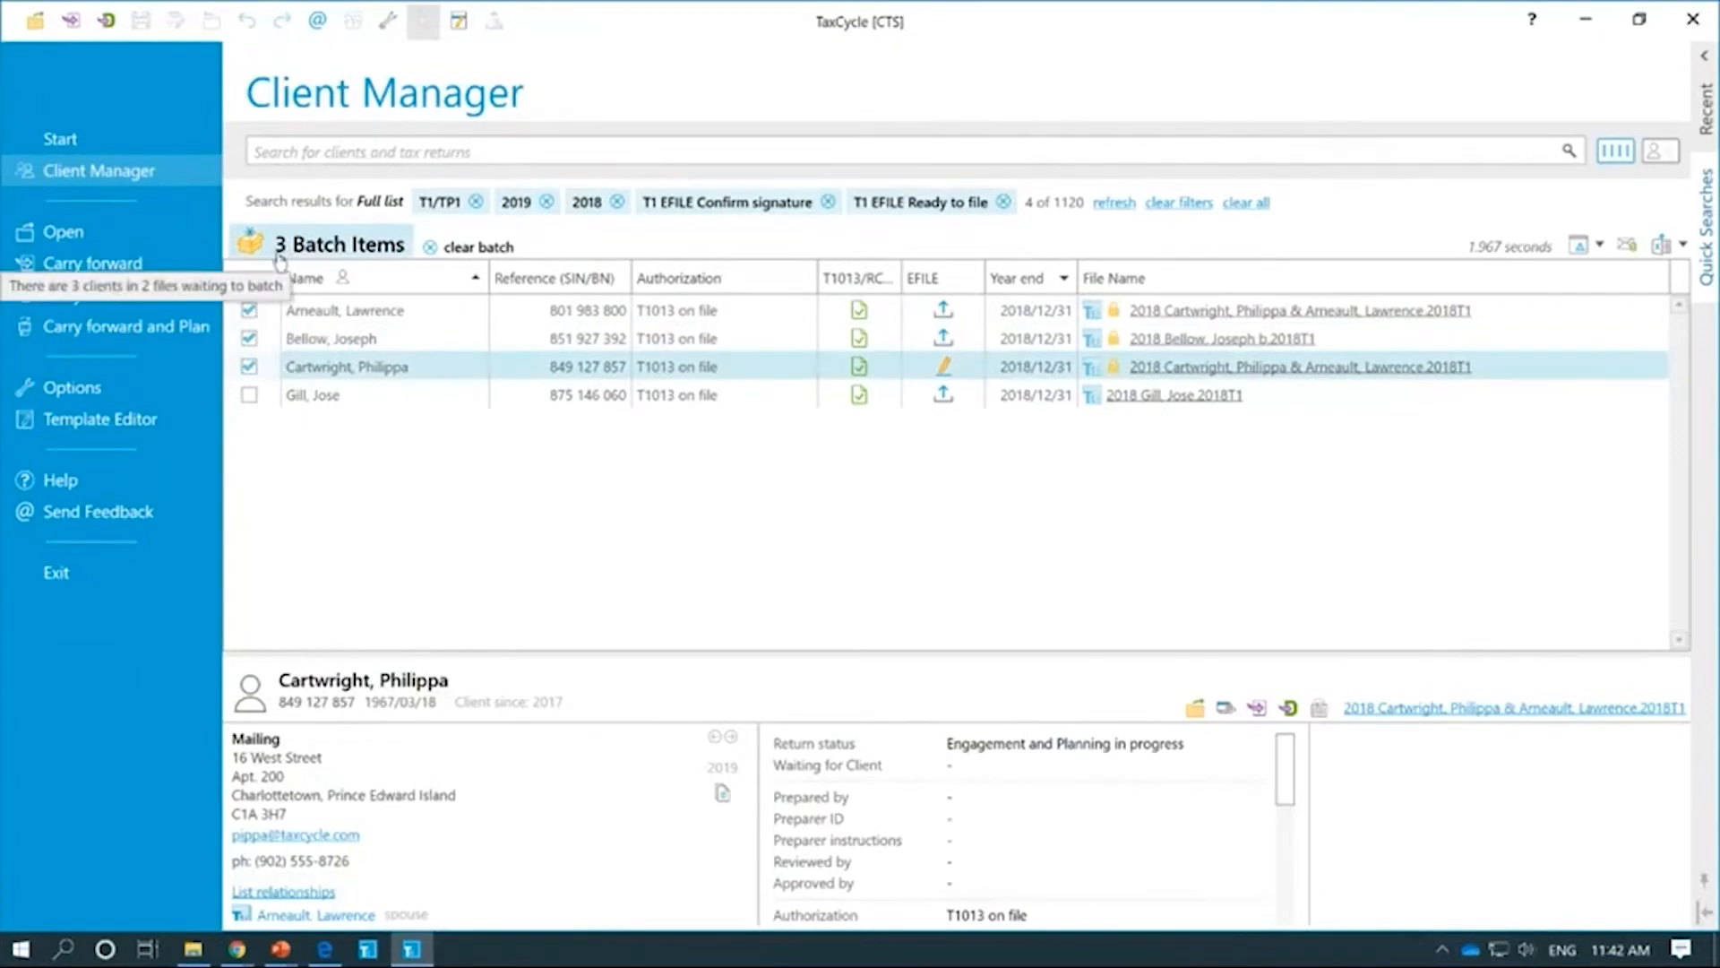
click(249, 365)
click(249, 365)
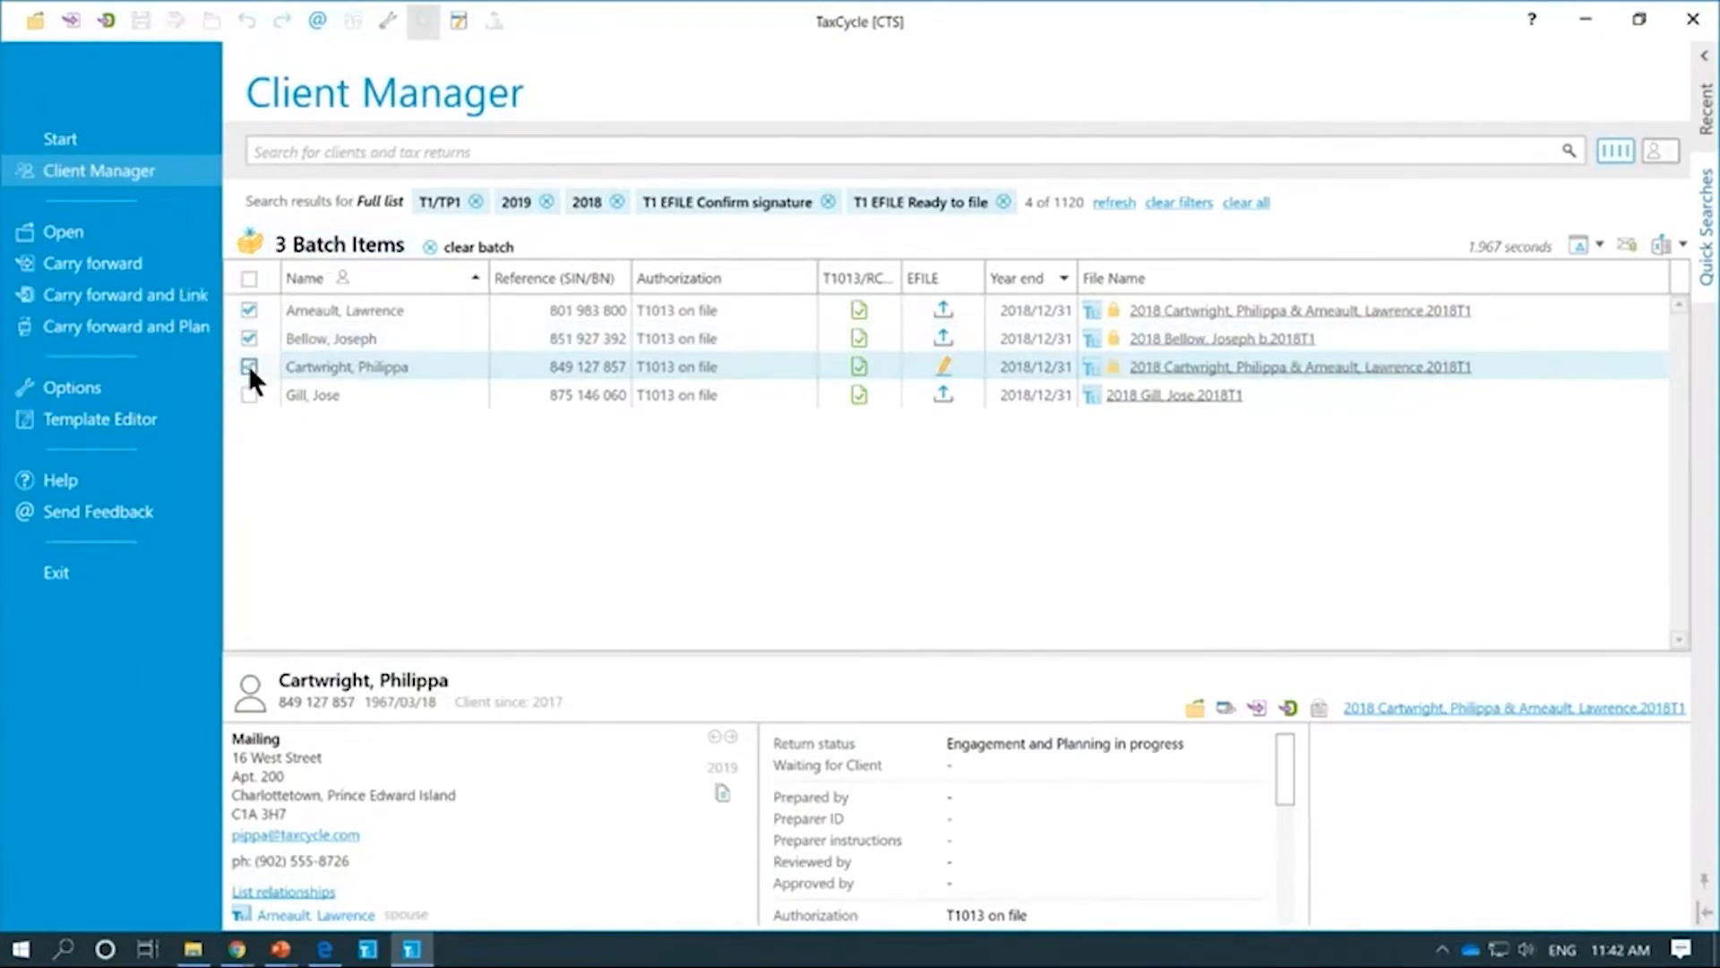
mouse_move(280, 256)
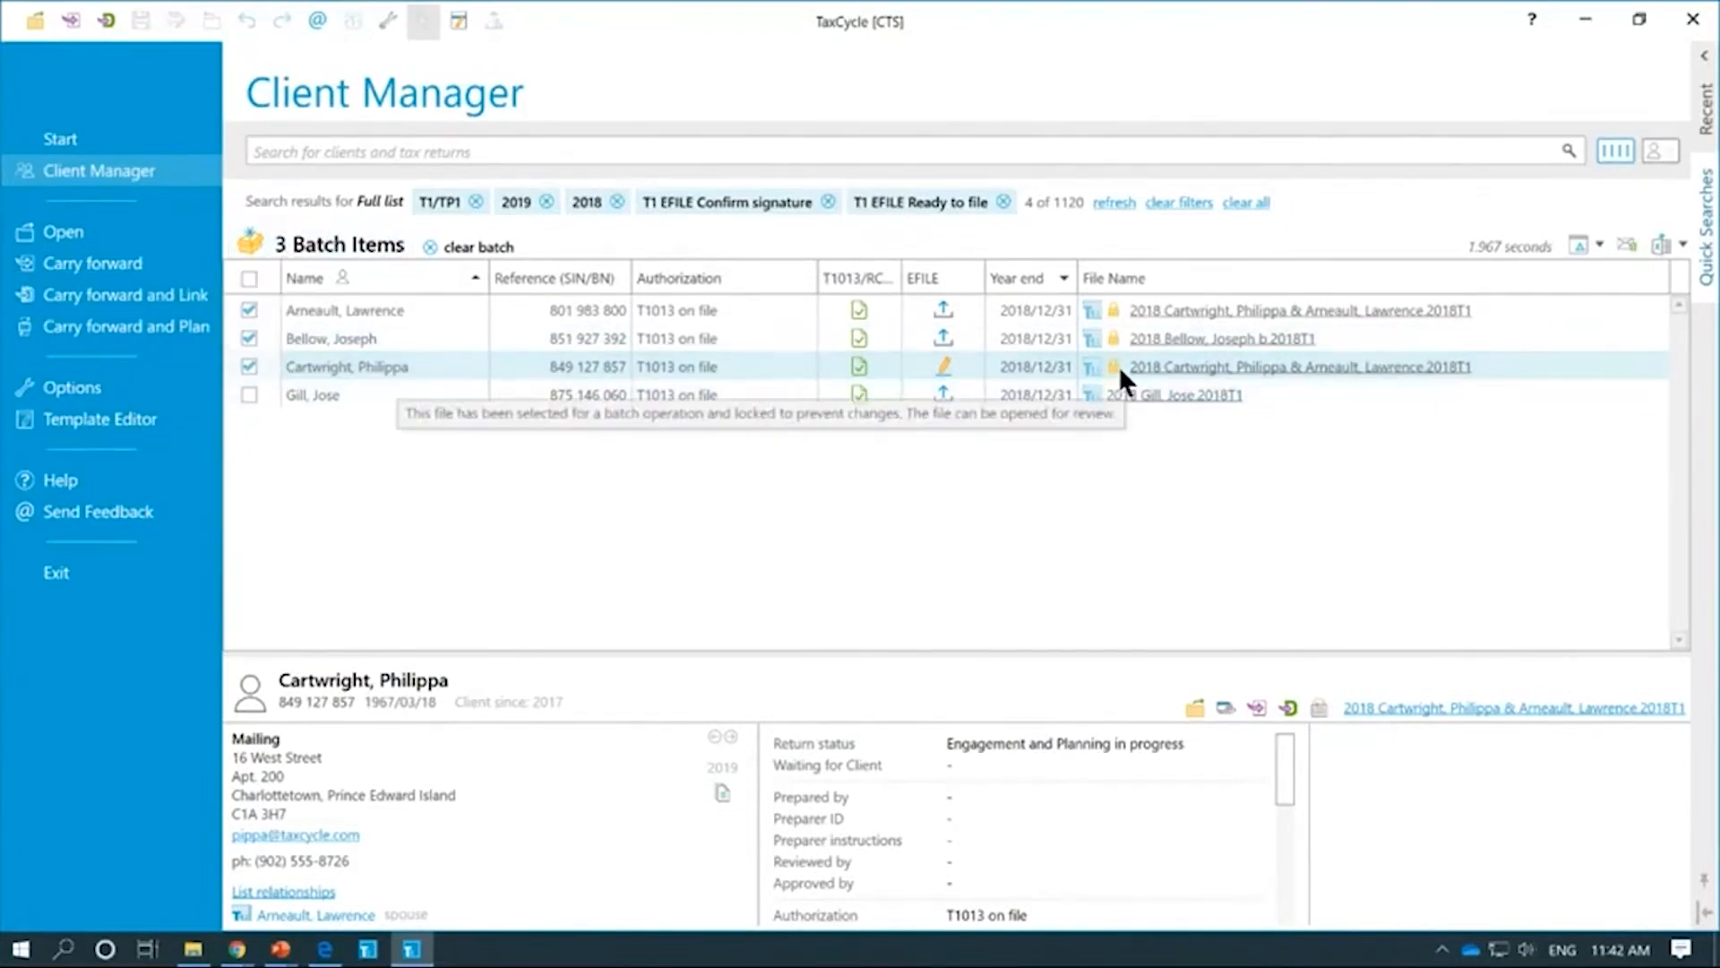
mouse_move(1112, 370)
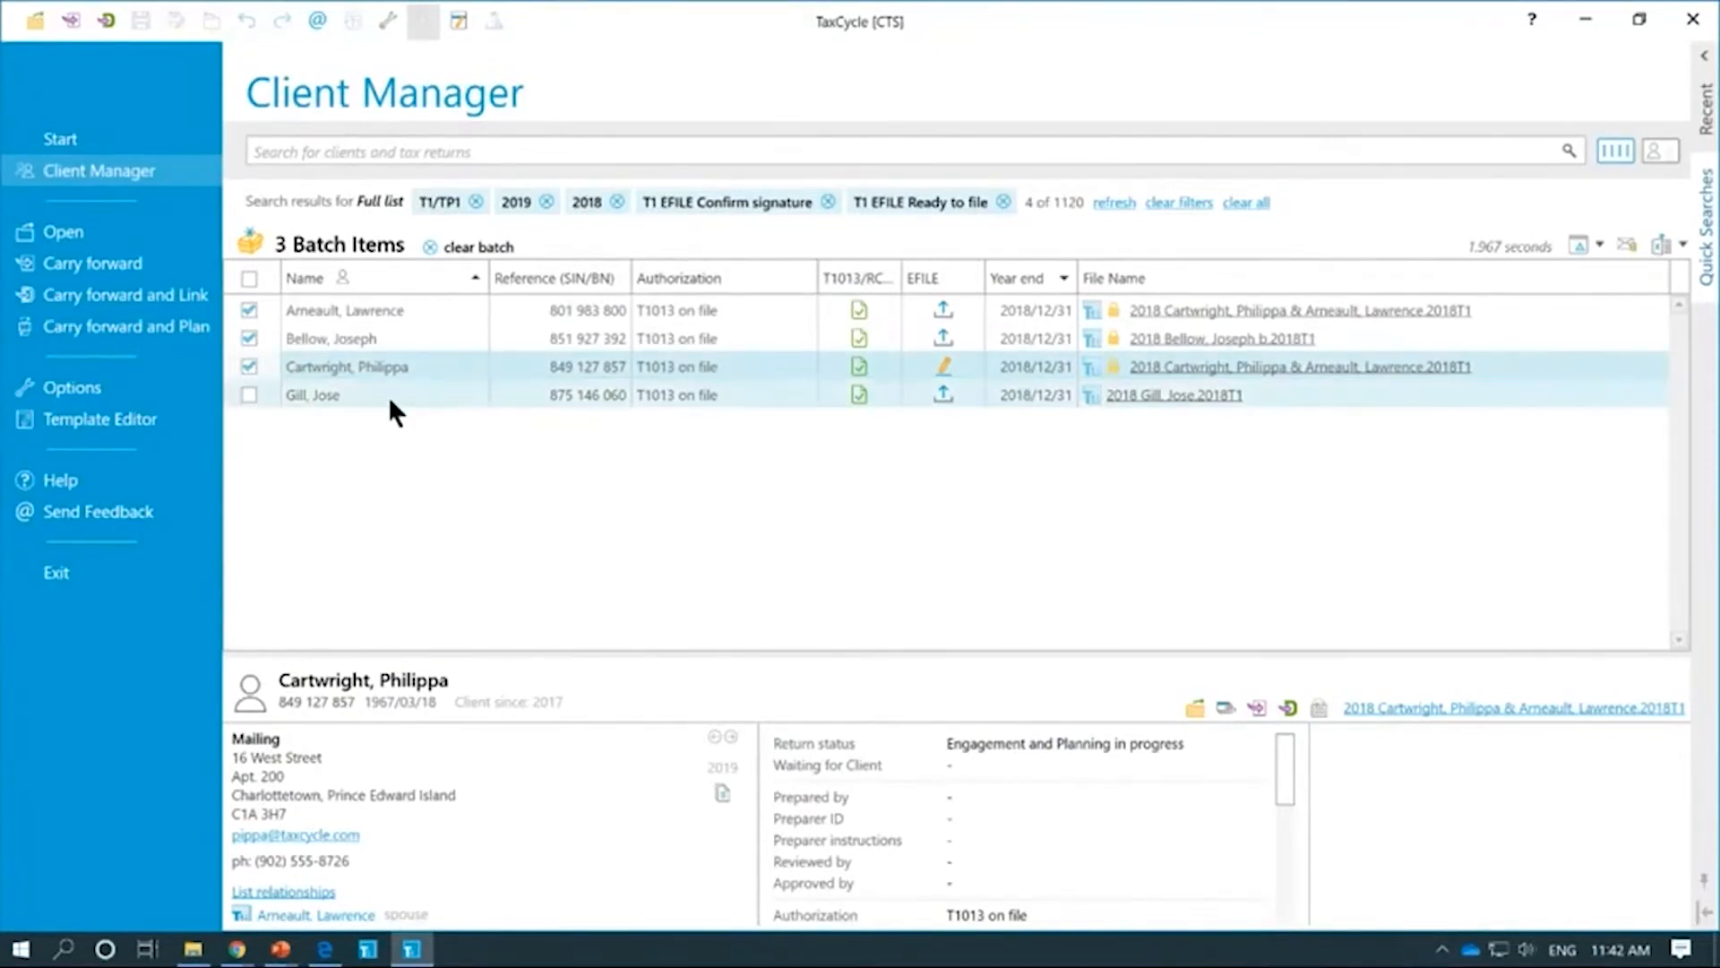
Step: Add the fourth return to the batch on its own, remove it again, and select all listed returns for the batch
click(248, 395)
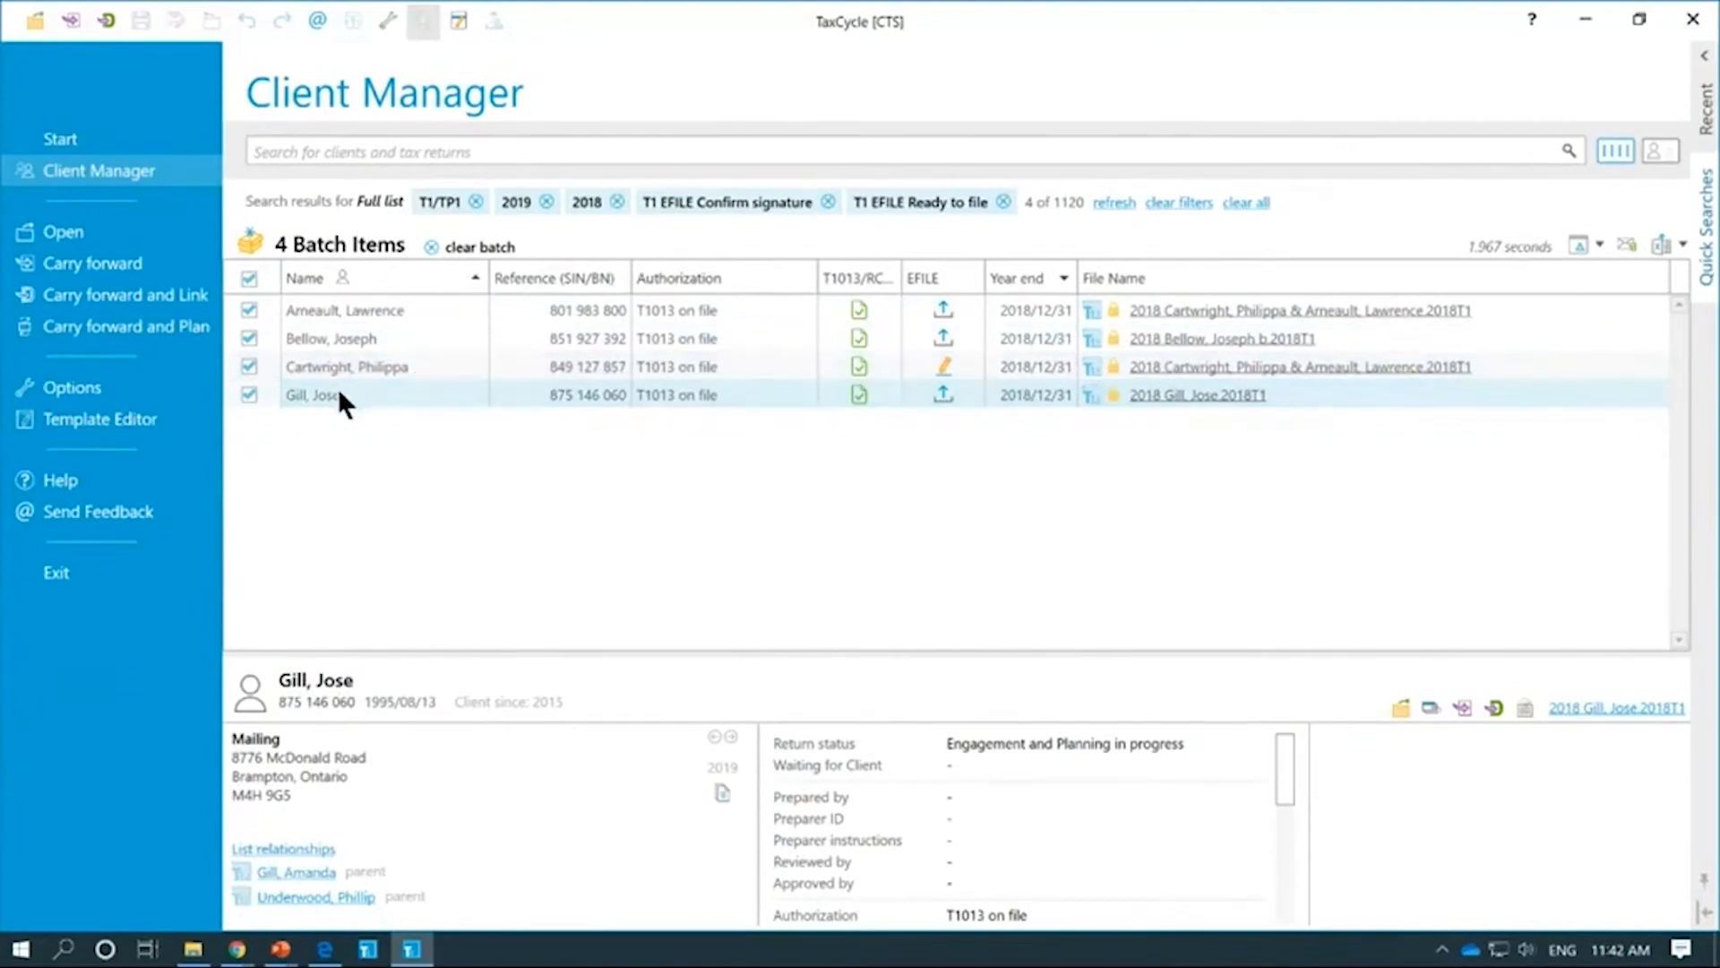
click(248, 395)
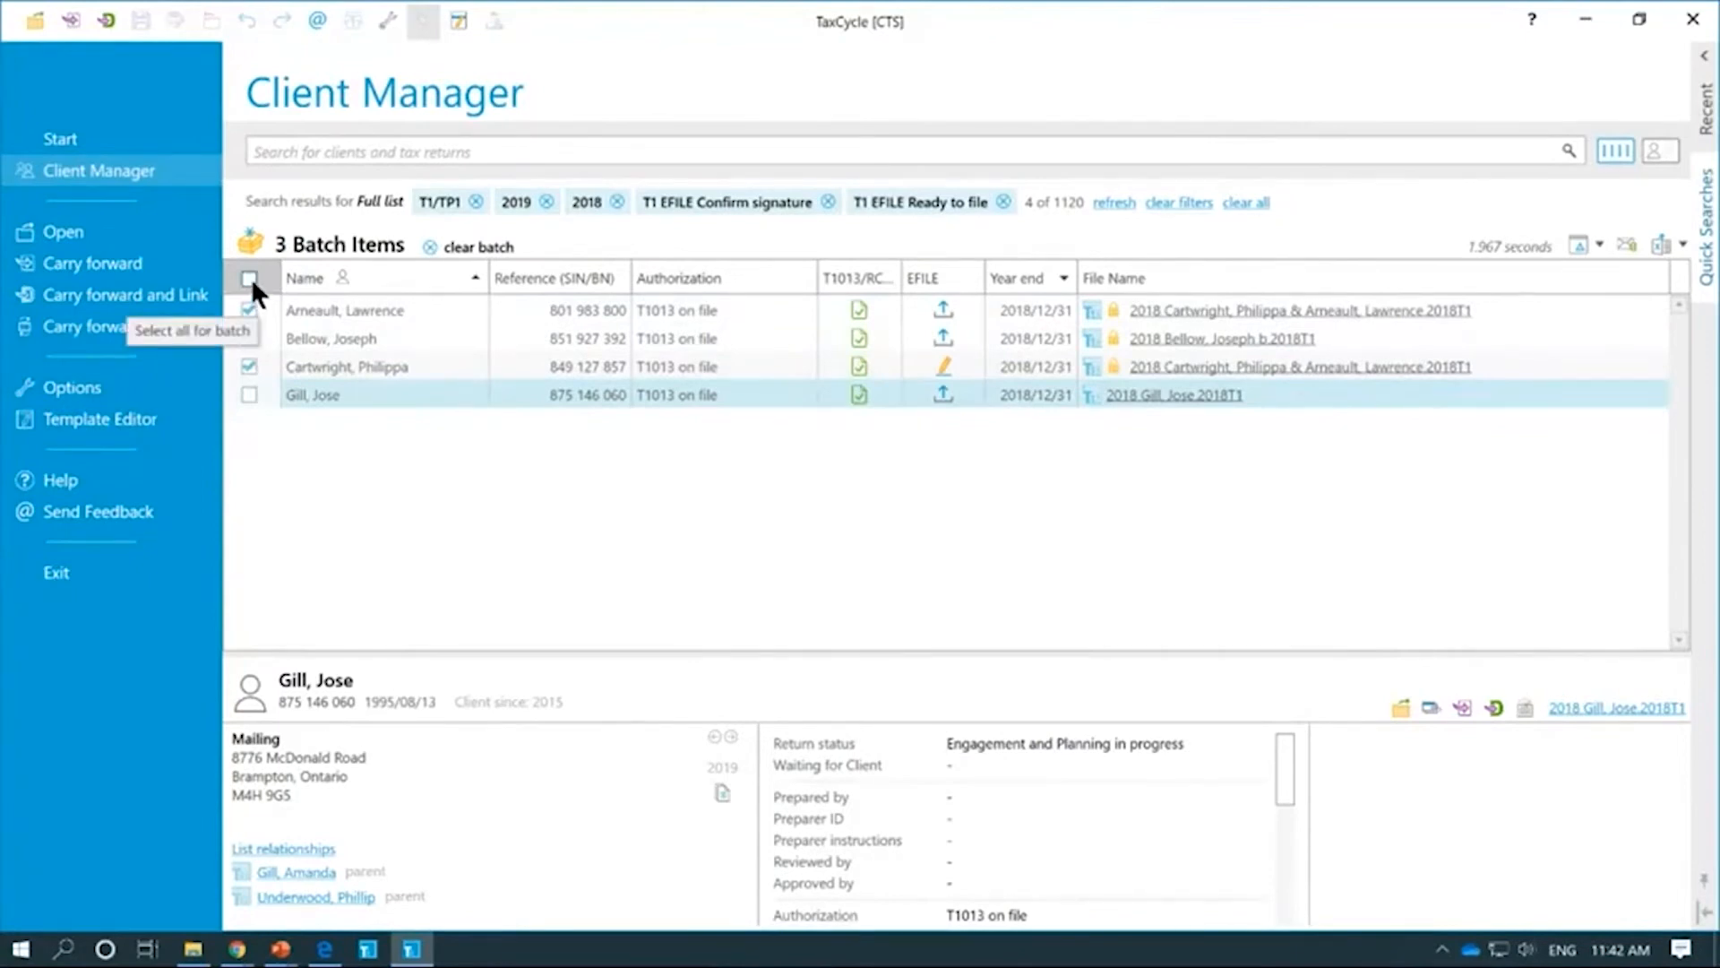
click(250, 278)
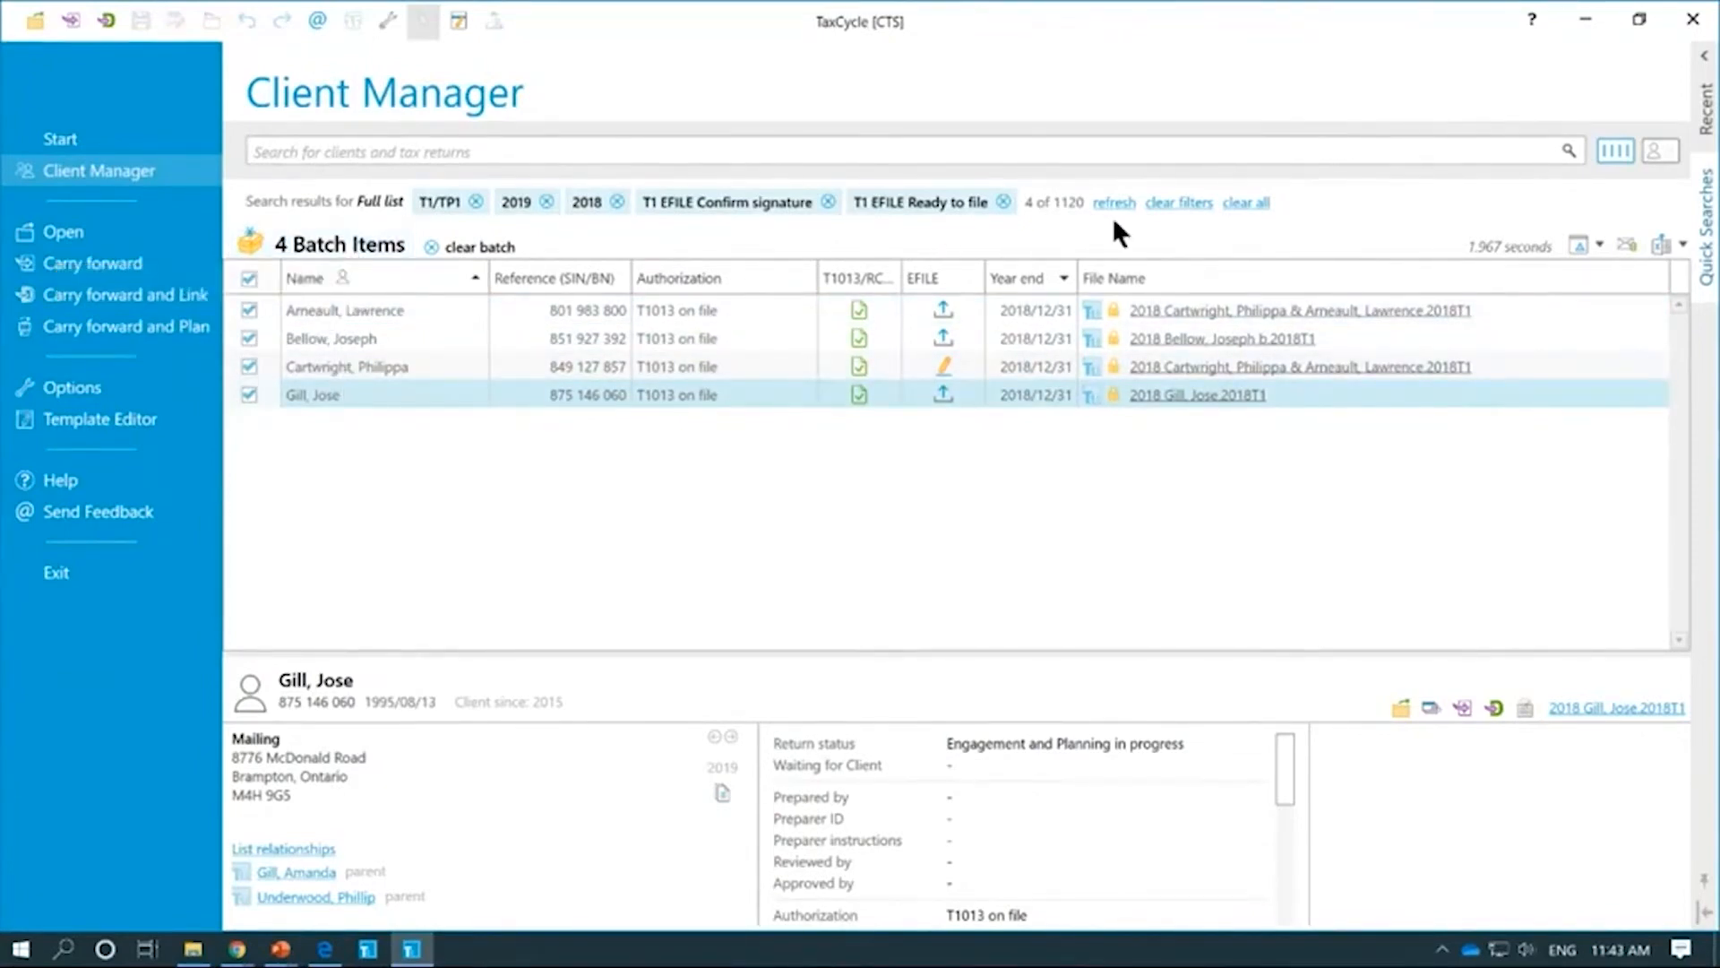
Step: Clear the search filters and add a 2015 T1 return with T1013 never filed from the full list to the batch
click(1179, 202)
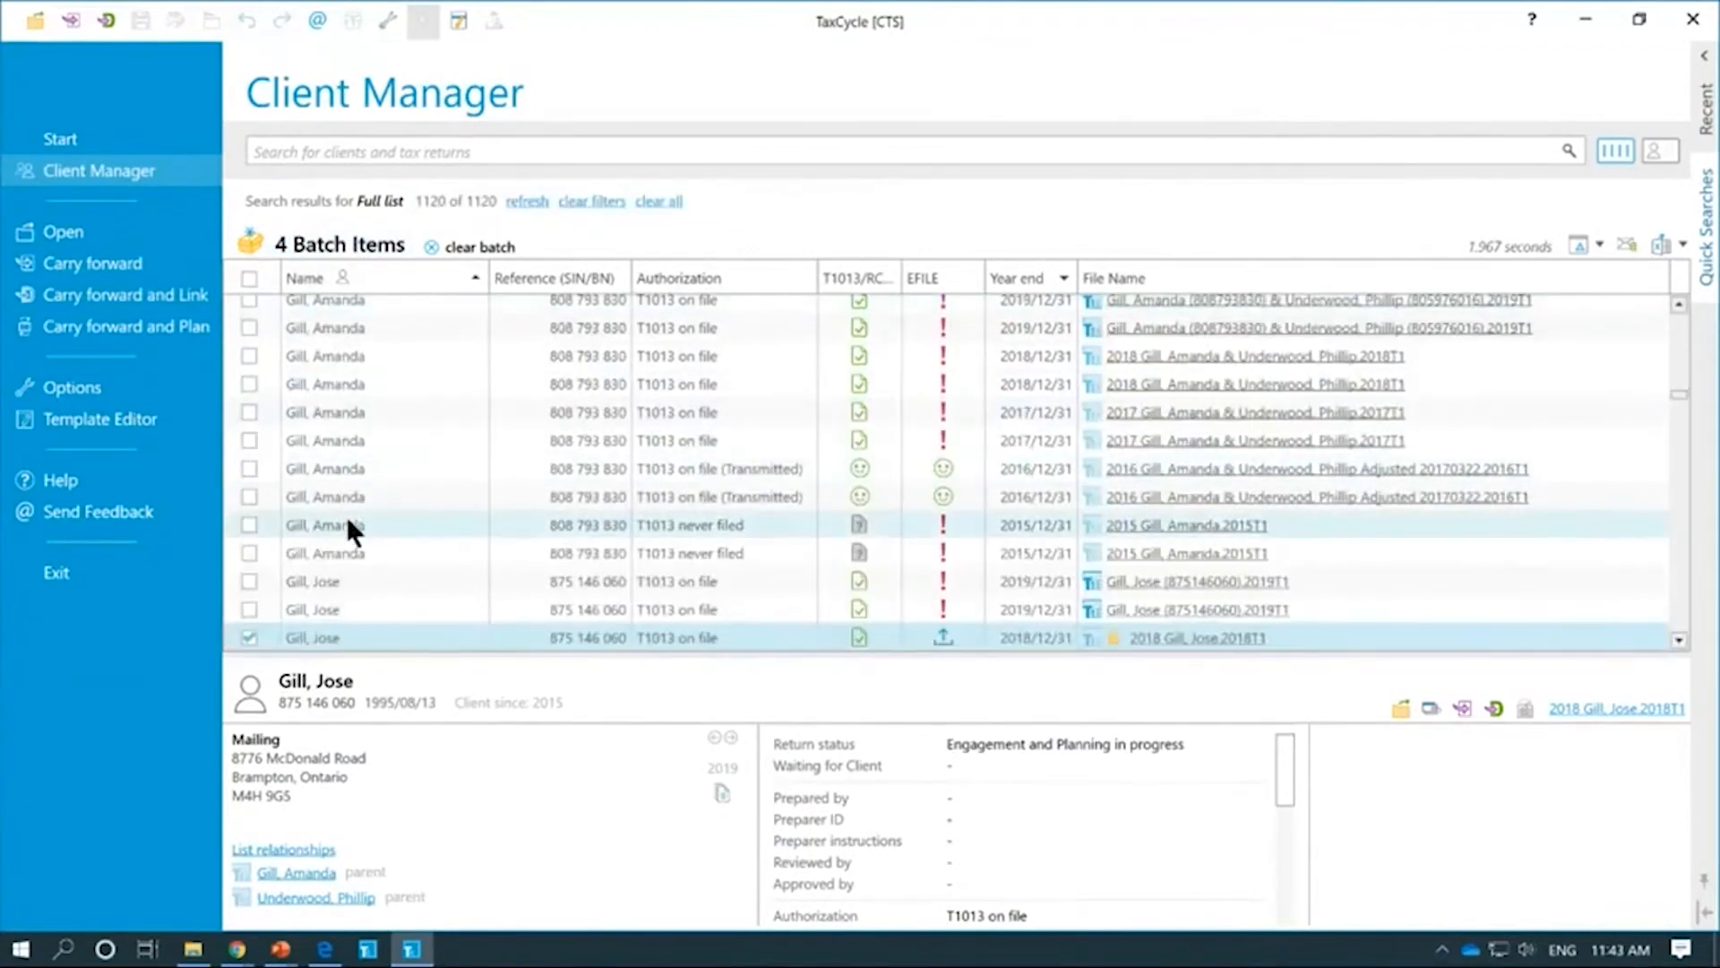
scroll(345, 514, down, 1)
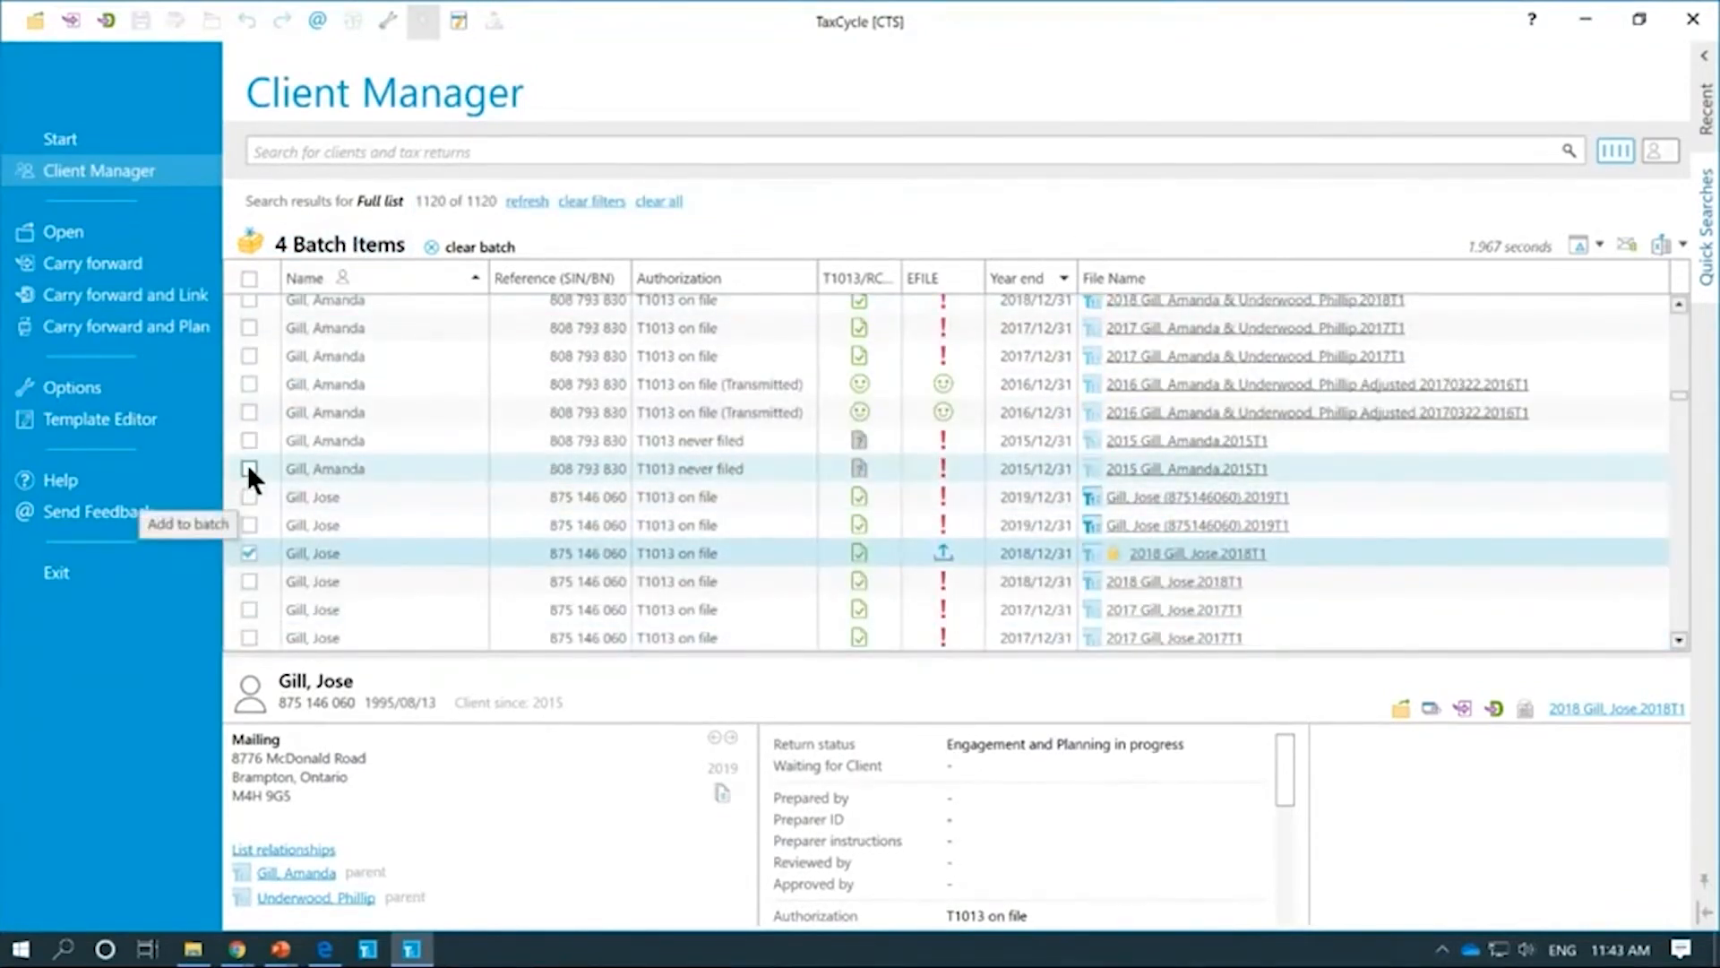
scroll(239, 462, up, 3)
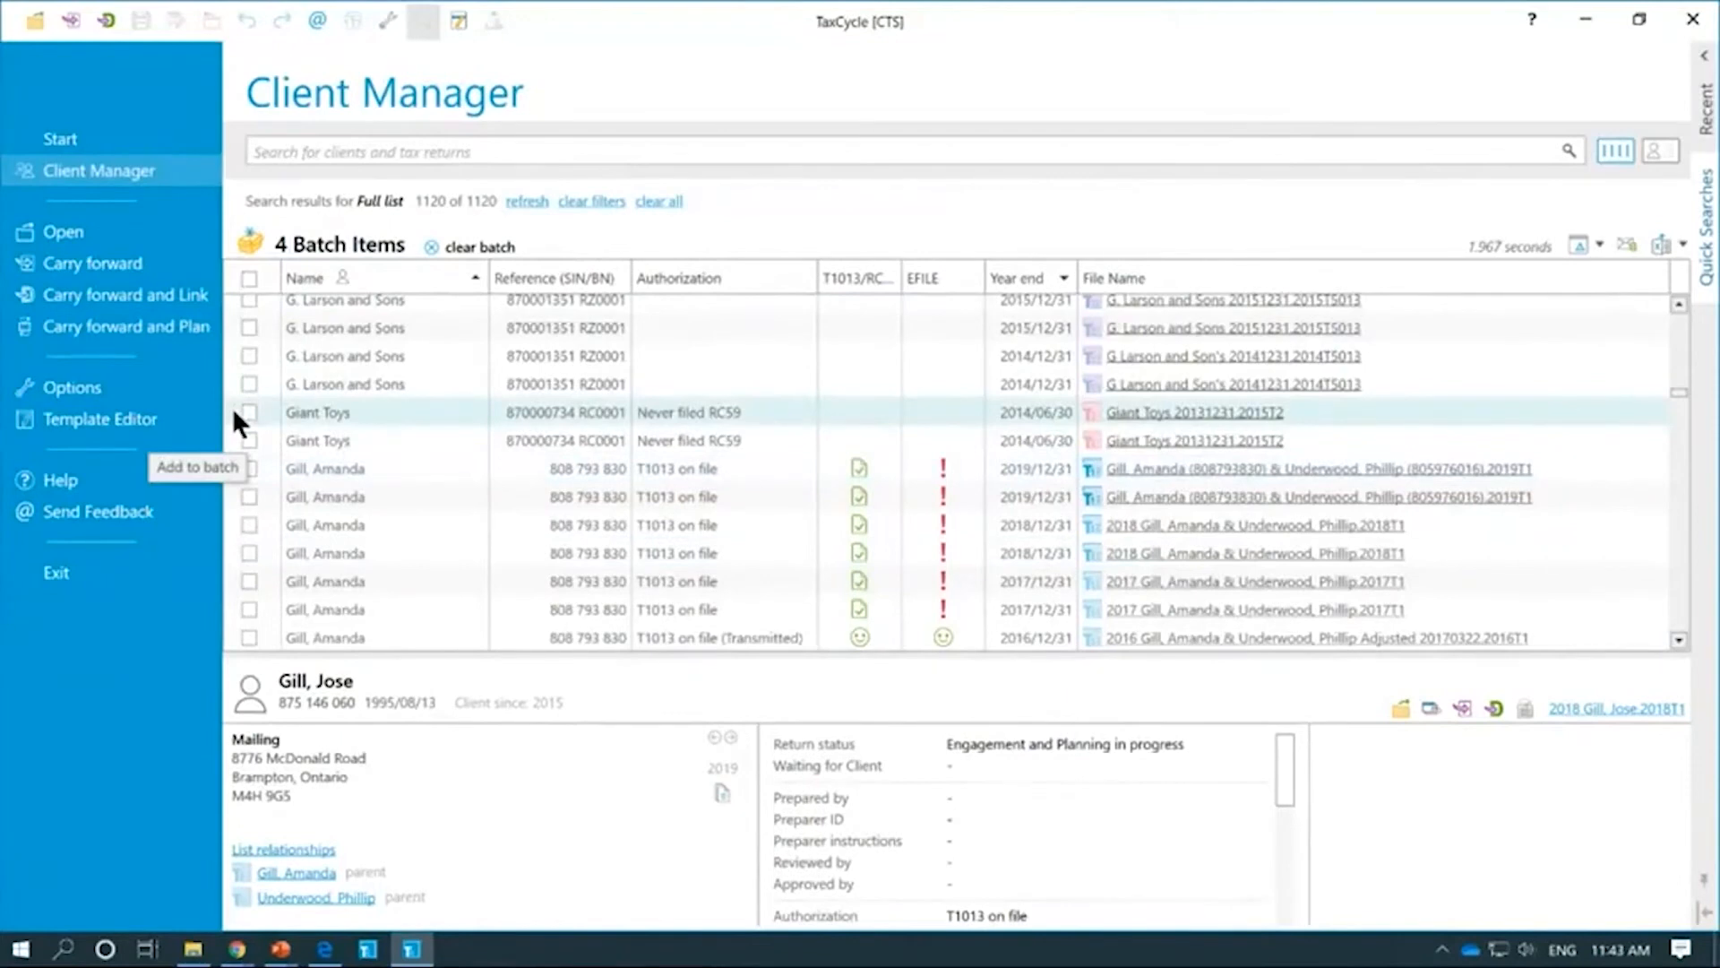
scroll(406, 450, down, 4)
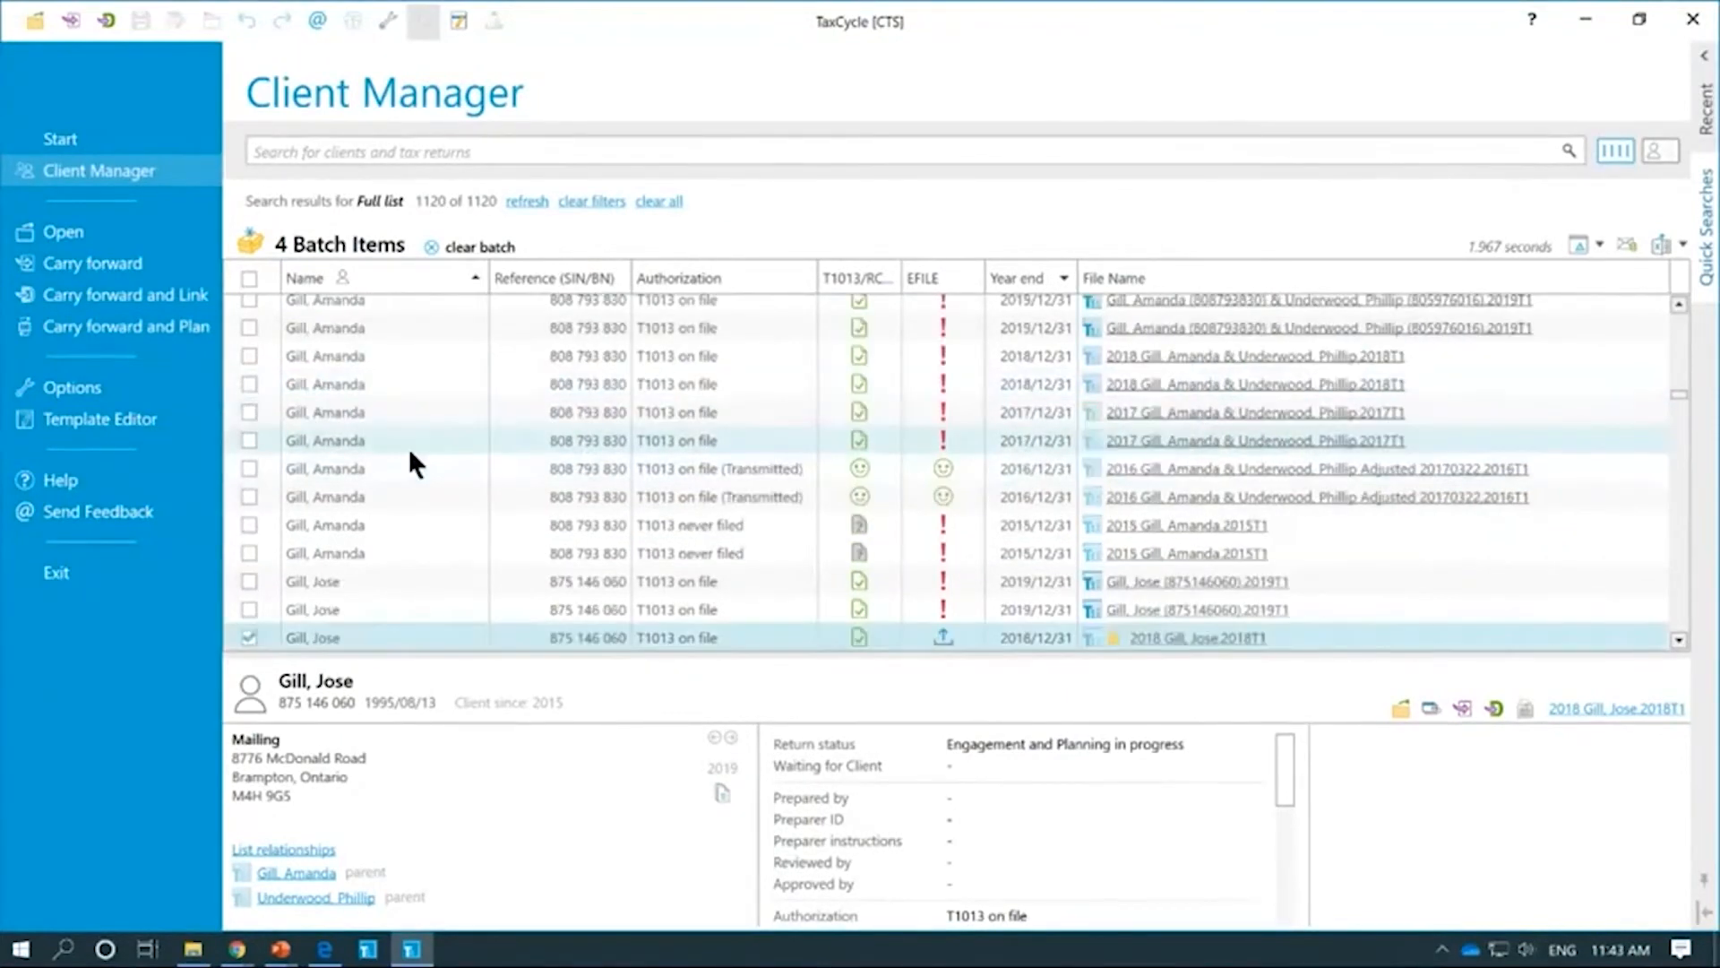
scroll(410, 492, down, 3)
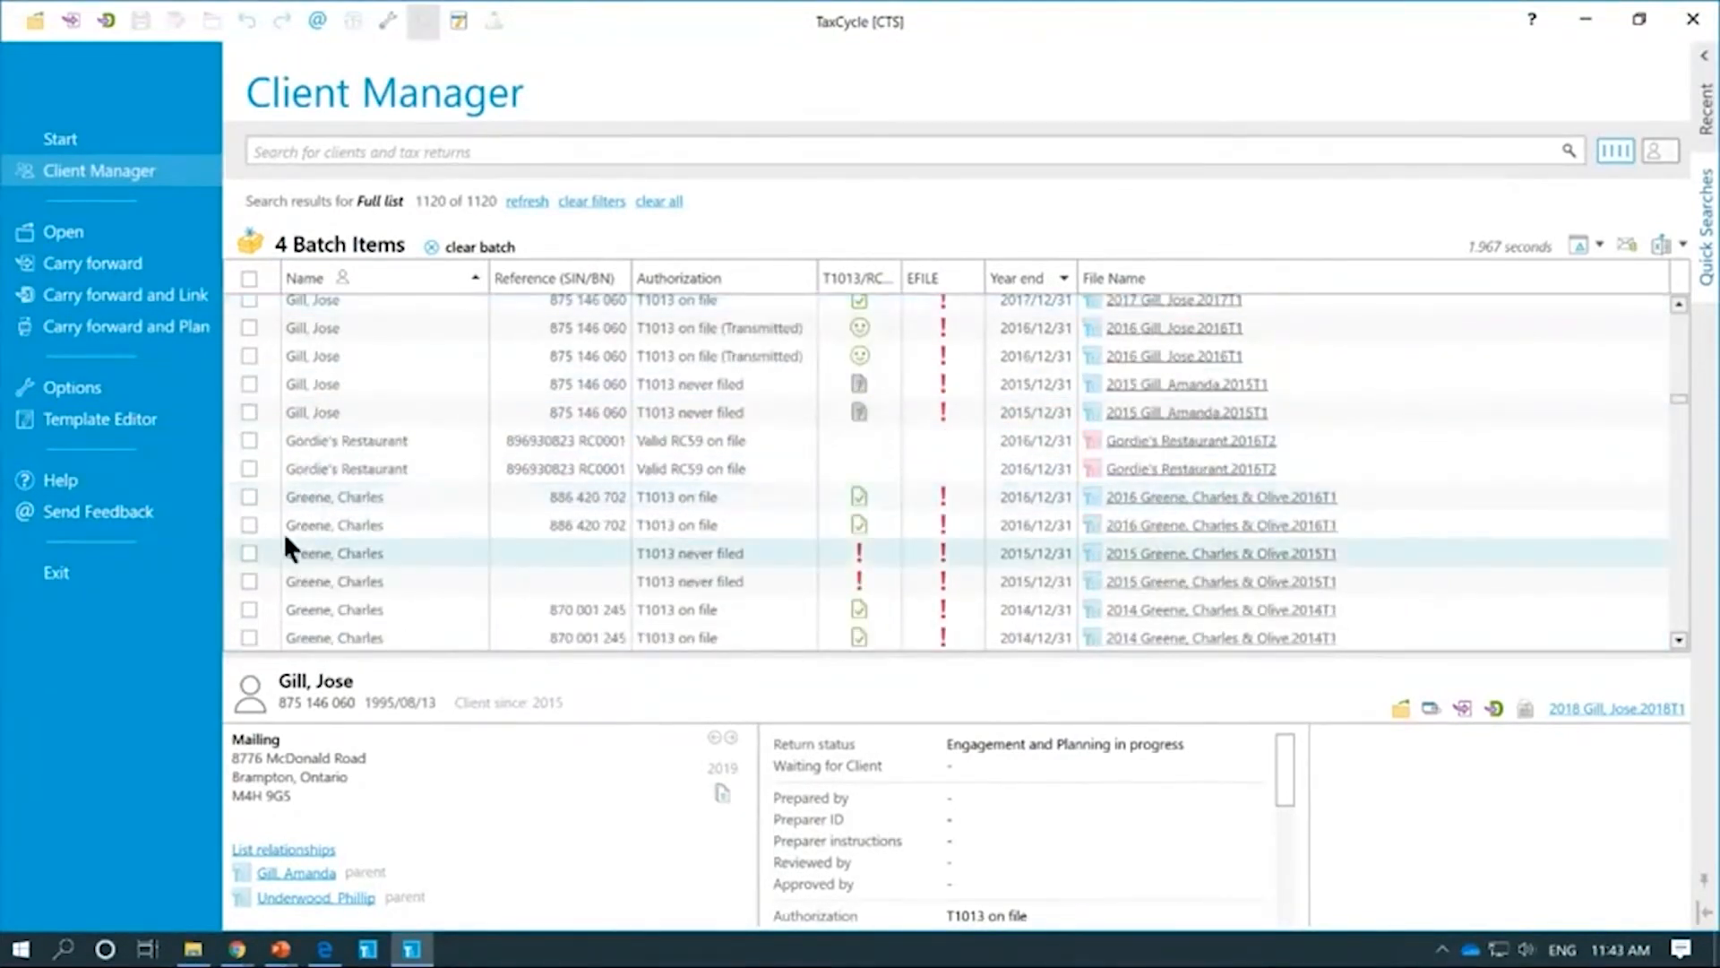
click(248, 553)
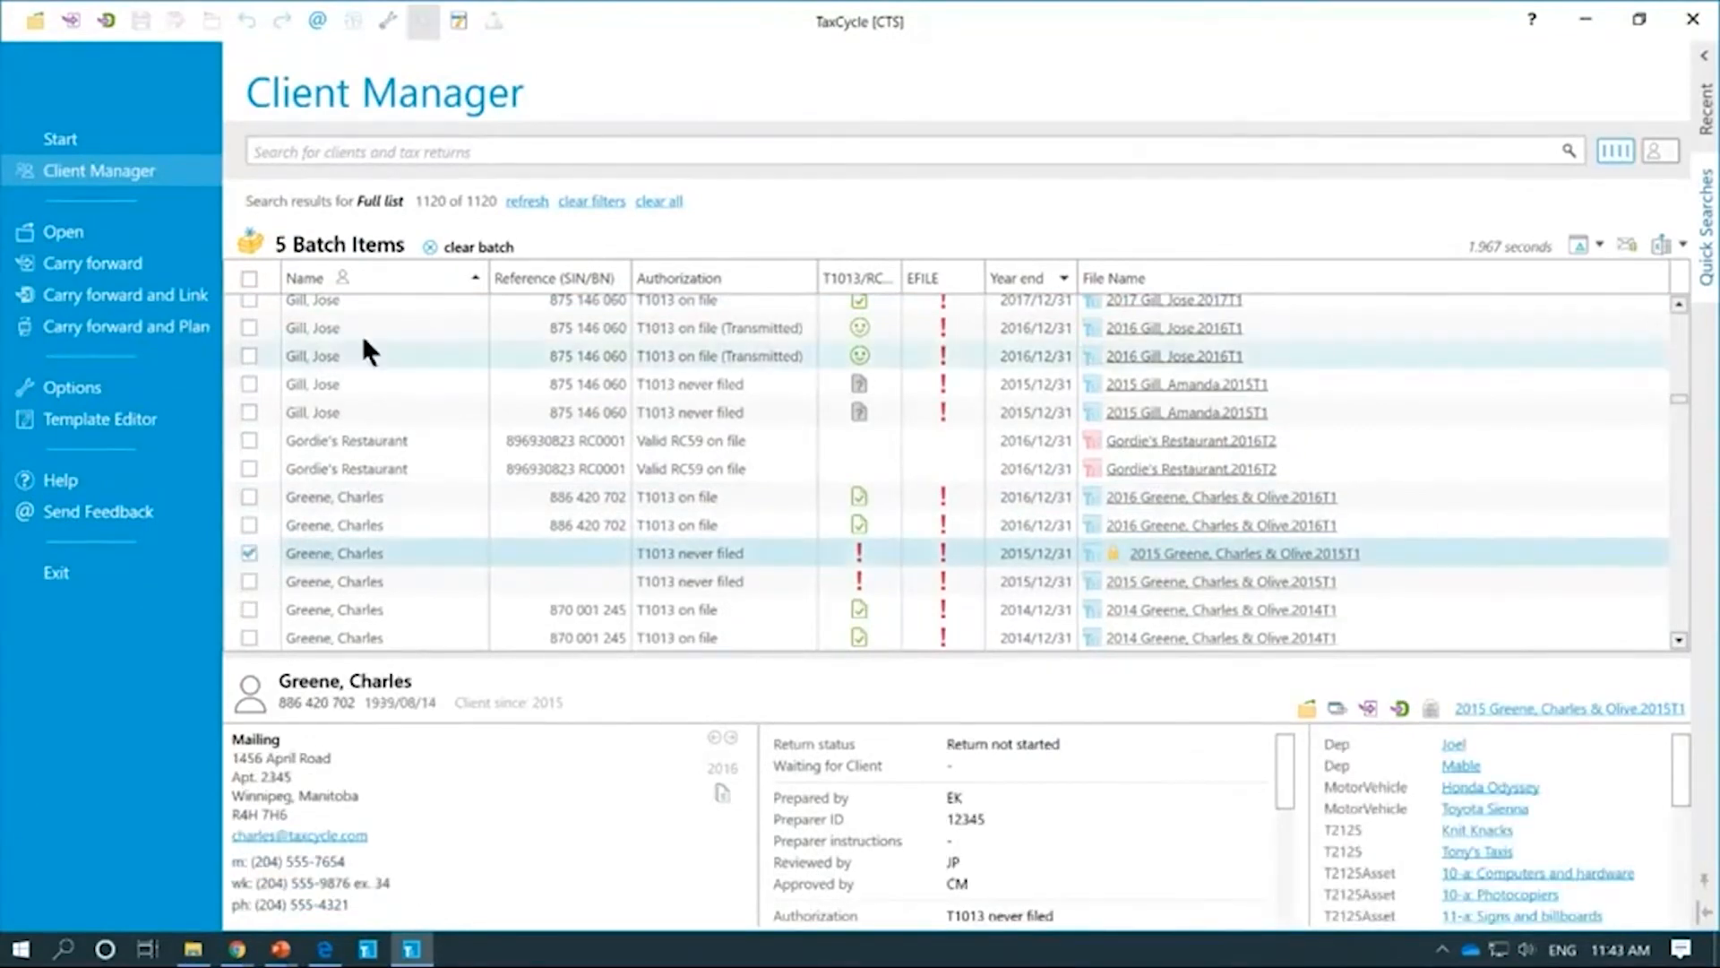
mouse_move(294, 253)
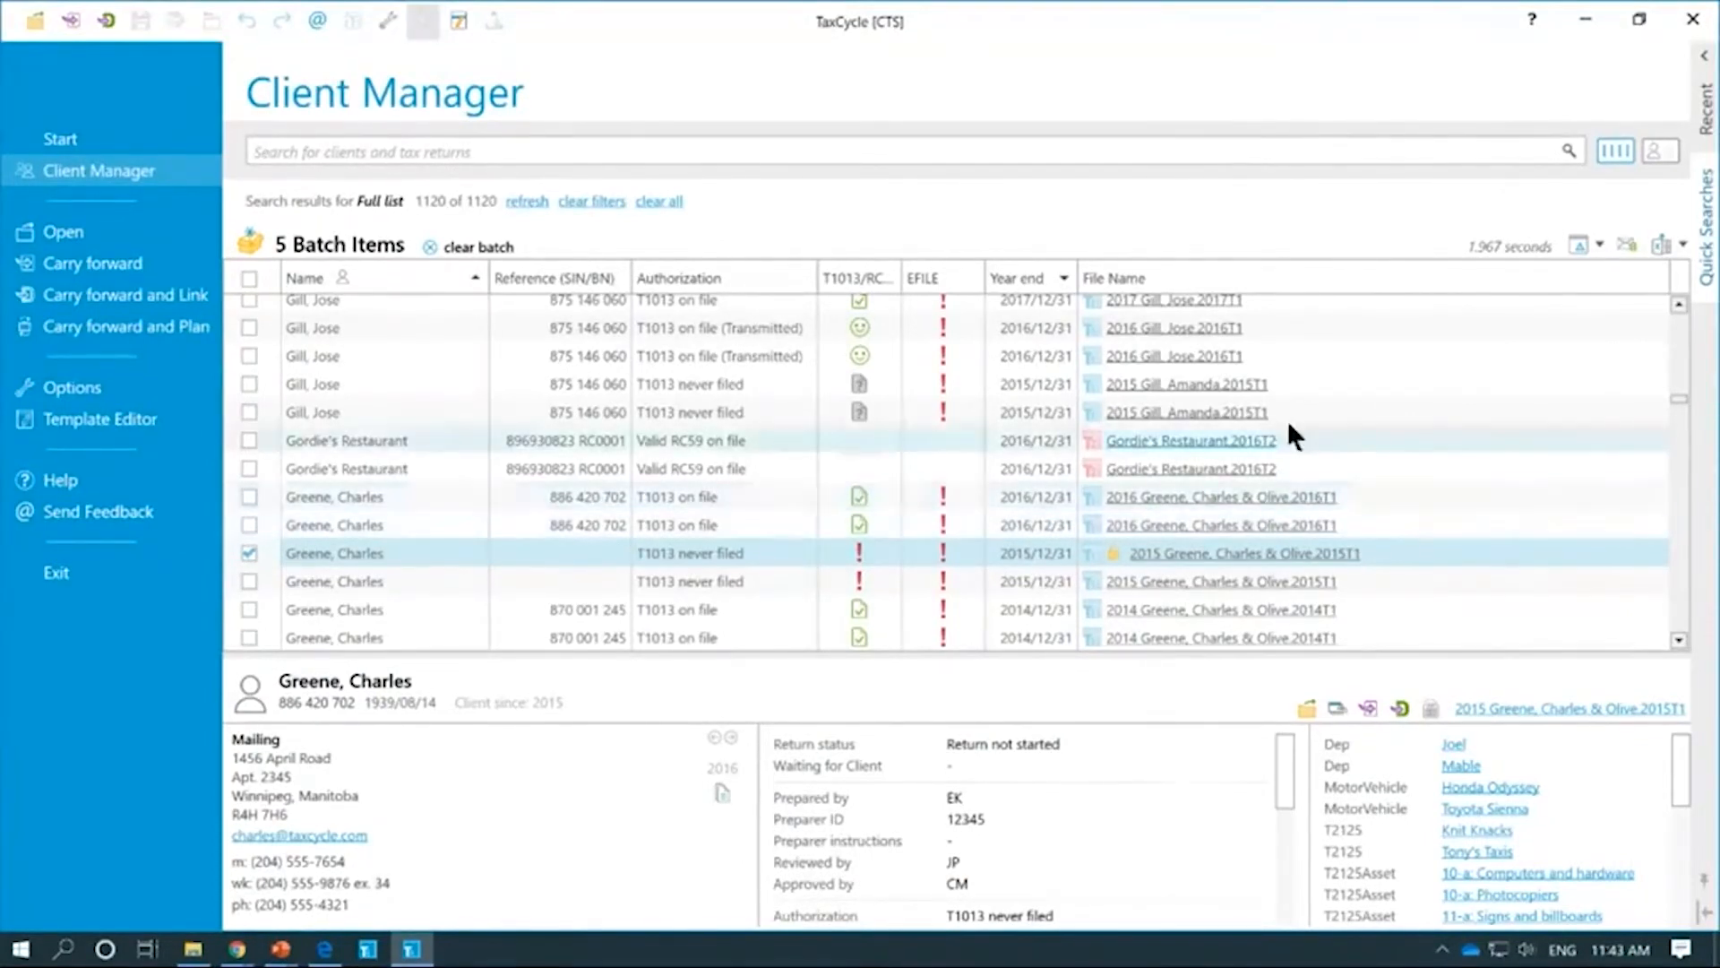
Step: Expand the Quick Searches sidebar and reapply the To EFILE 2018-2019 quick search
click(1711, 224)
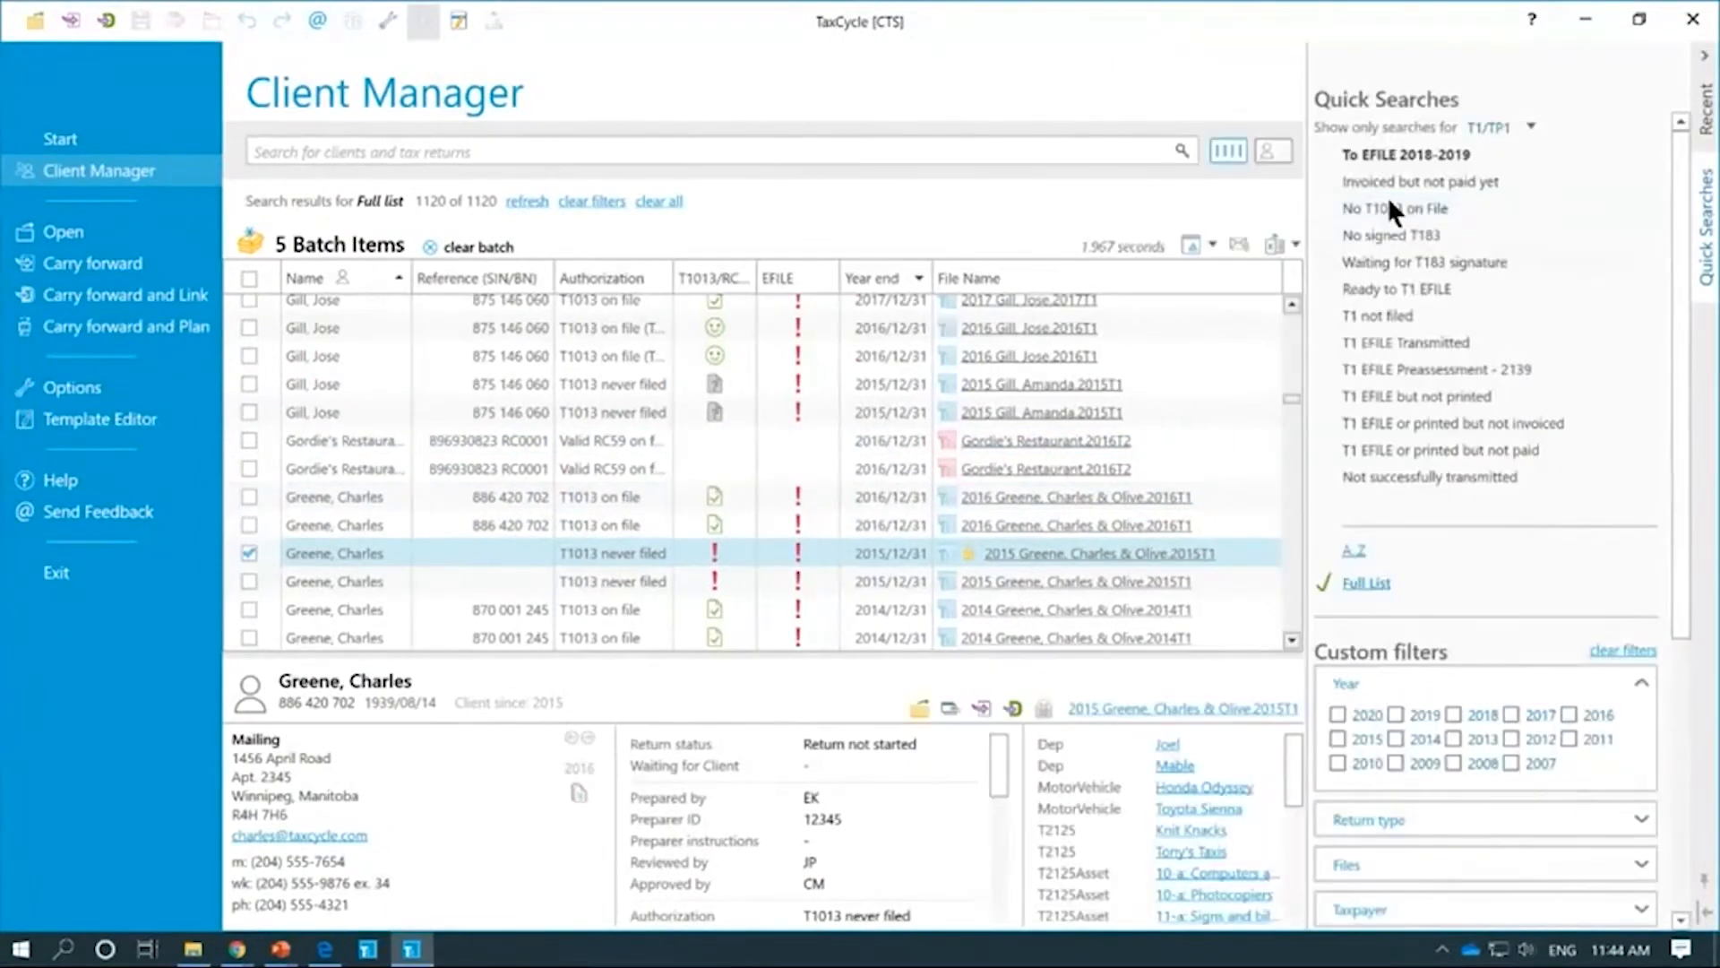
click(1396, 150)
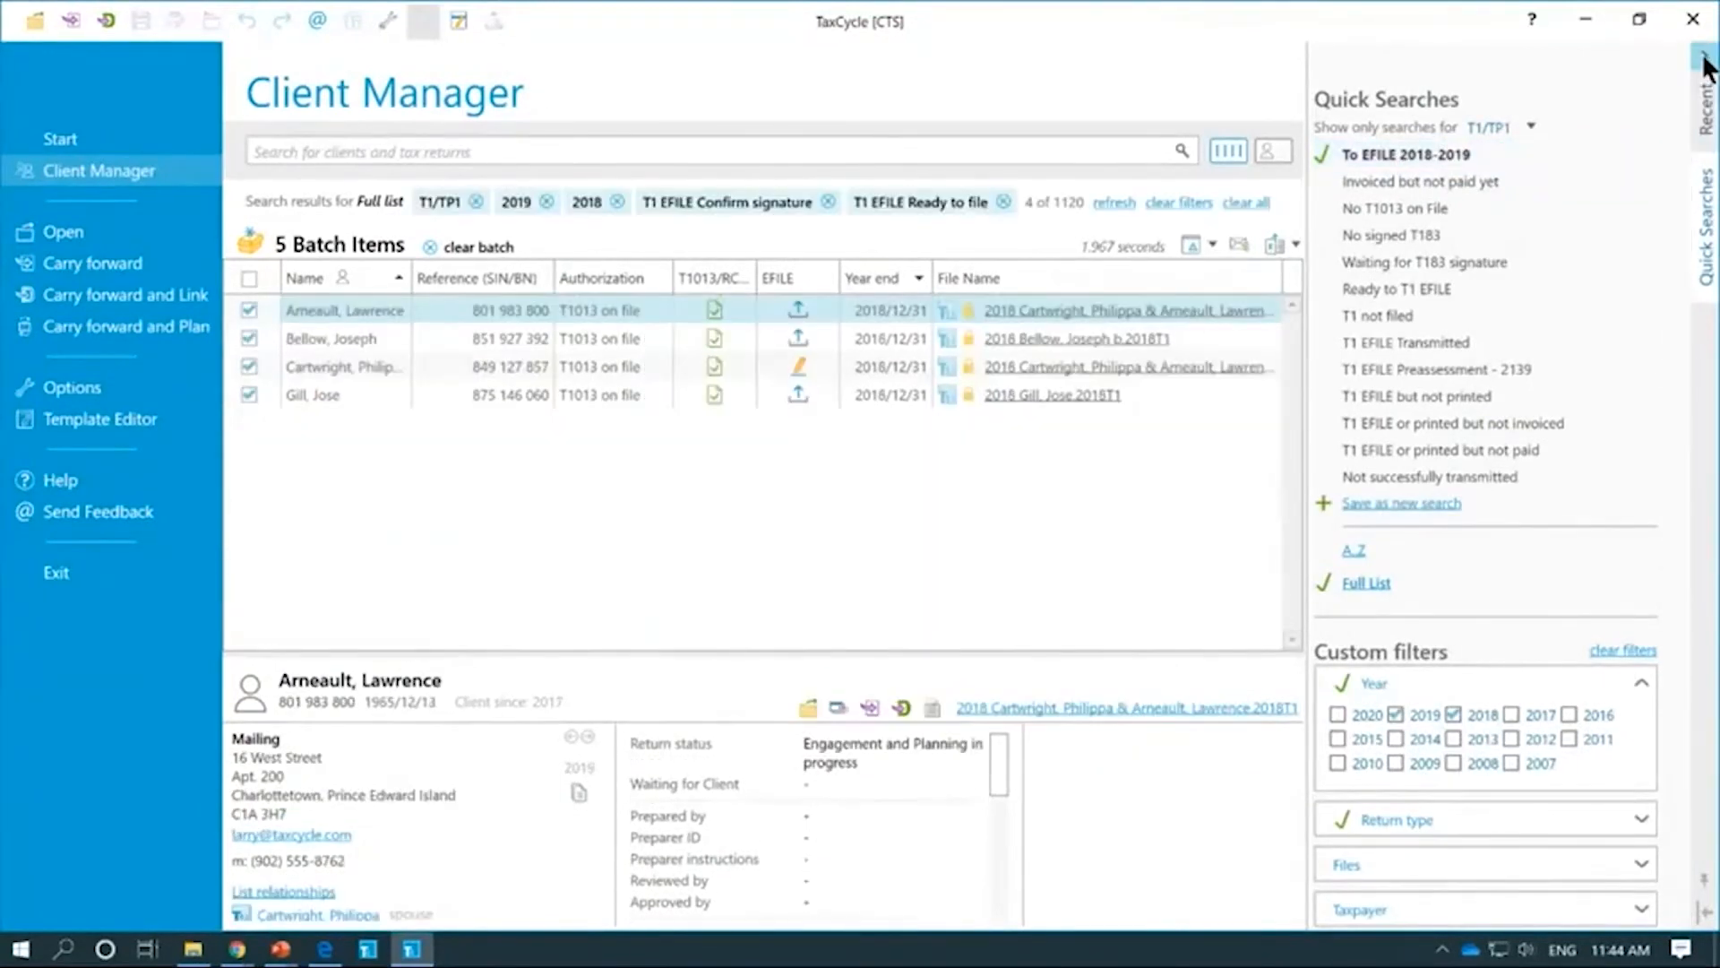
Step: Collapse the Quick Searches sidebar and open the batch page for the selected batch items
click(1702, 65)
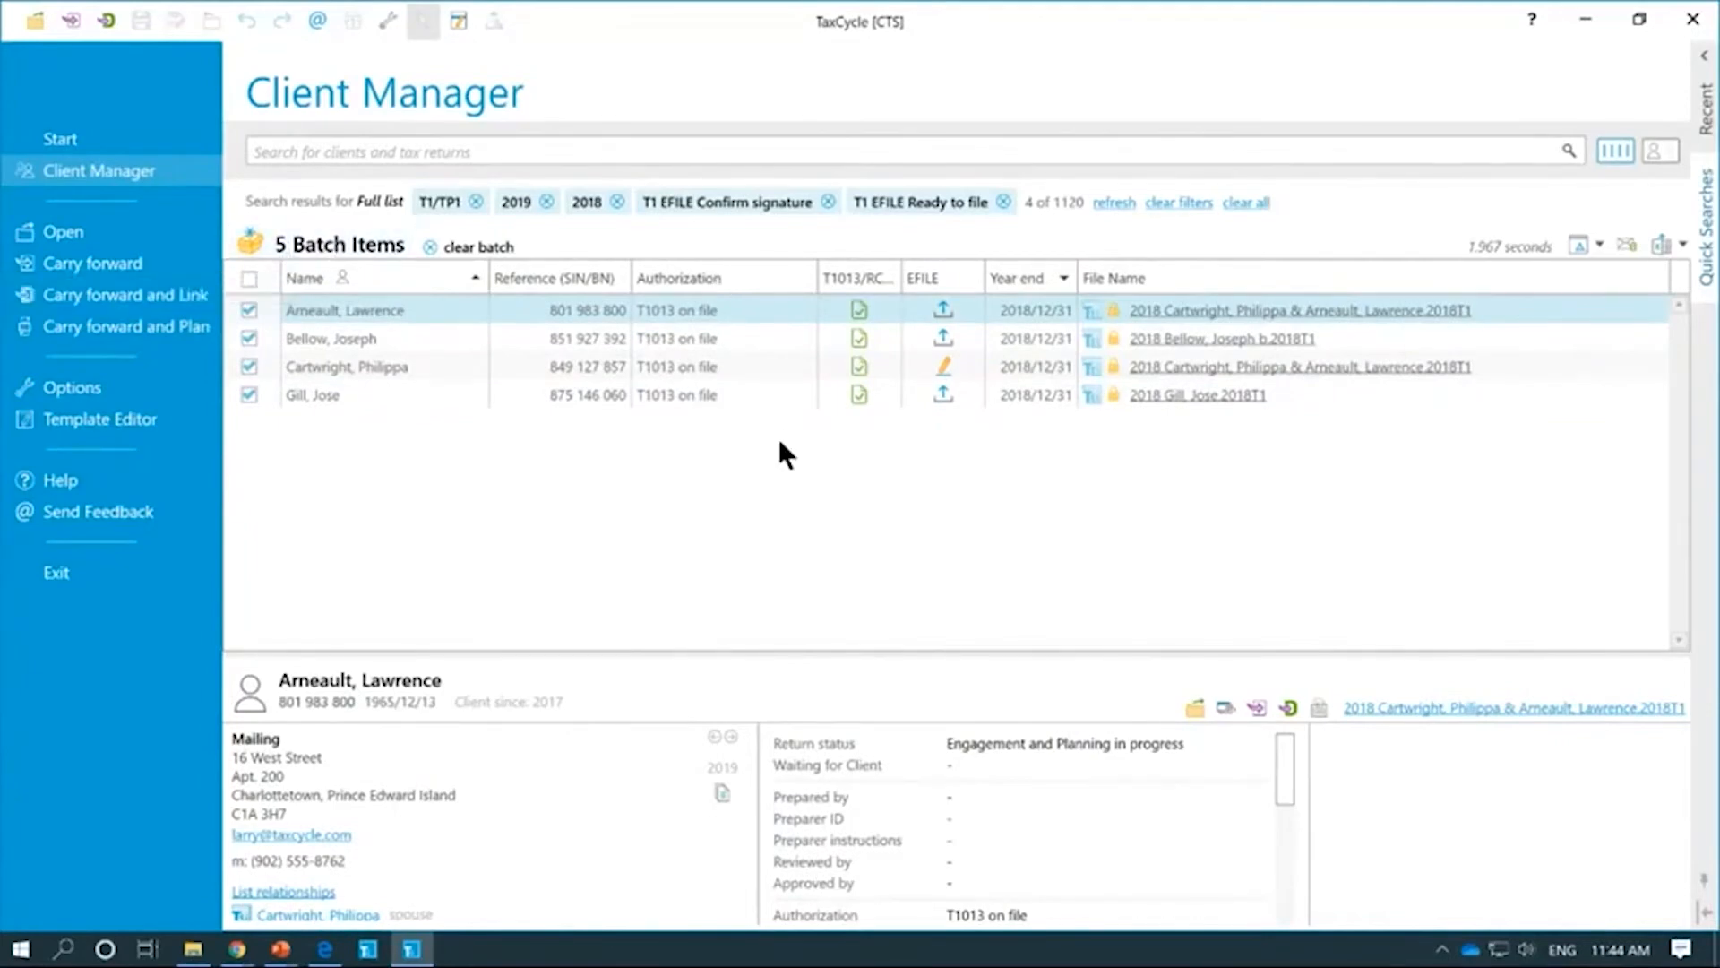
click(331, 251)
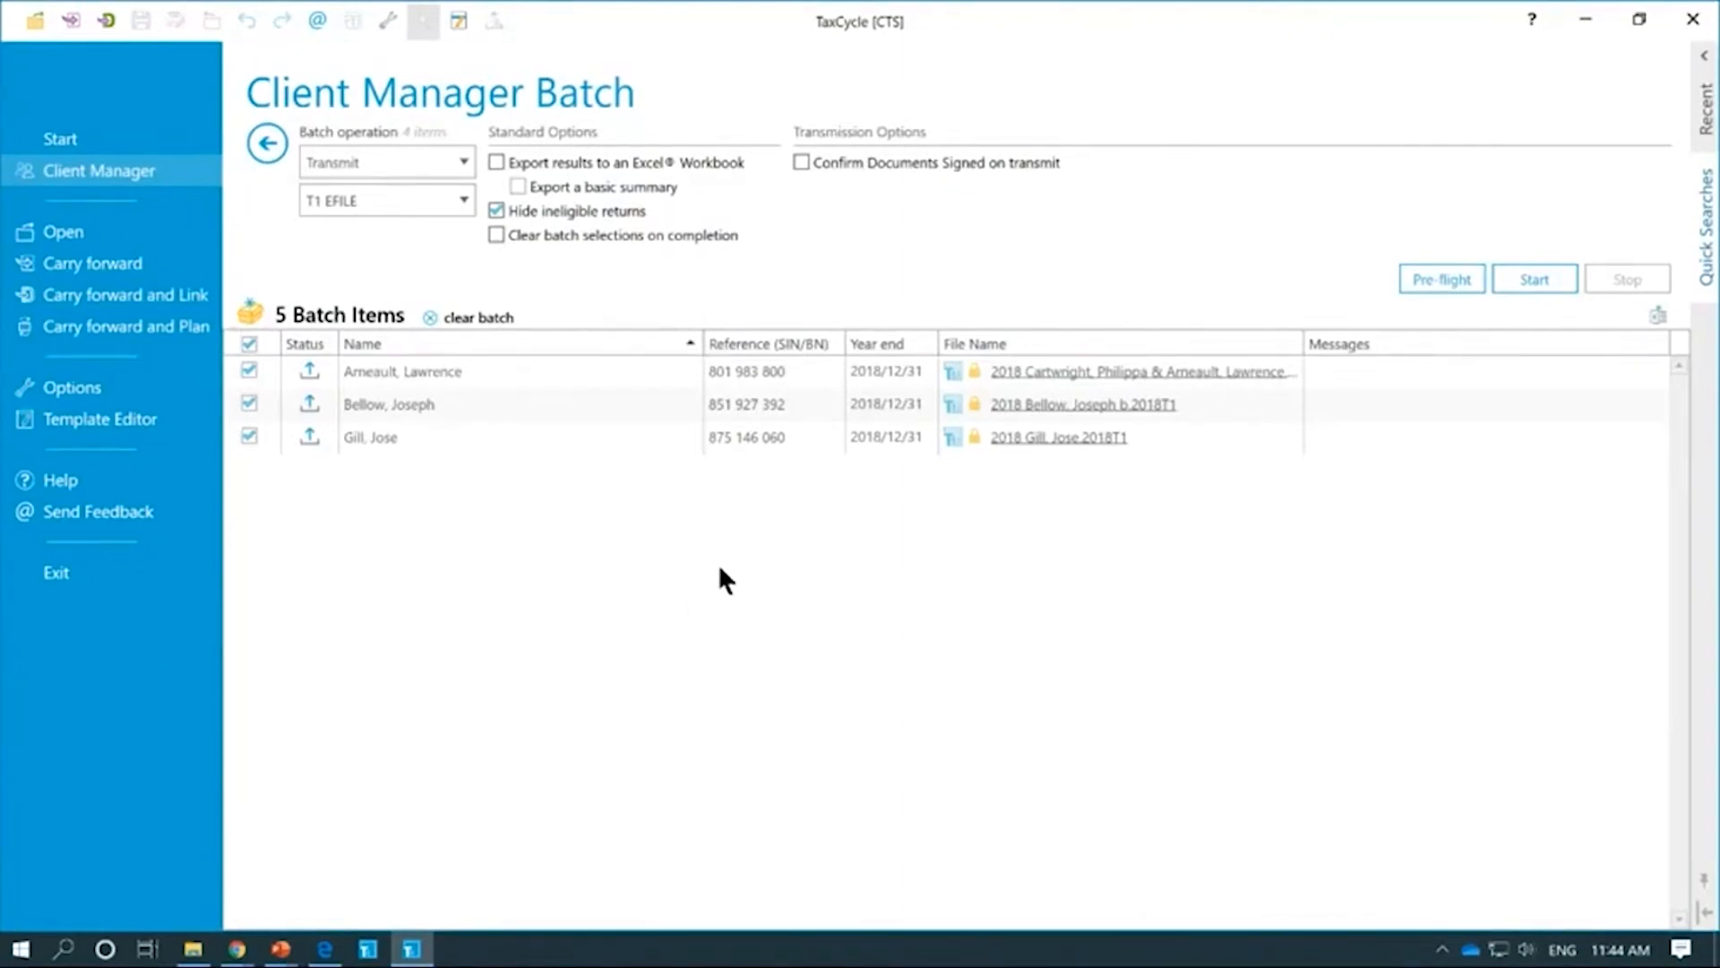
Step: Review the available batch operations, examining the options for Carry forward, Print and Return Purpose
click(464, 164)
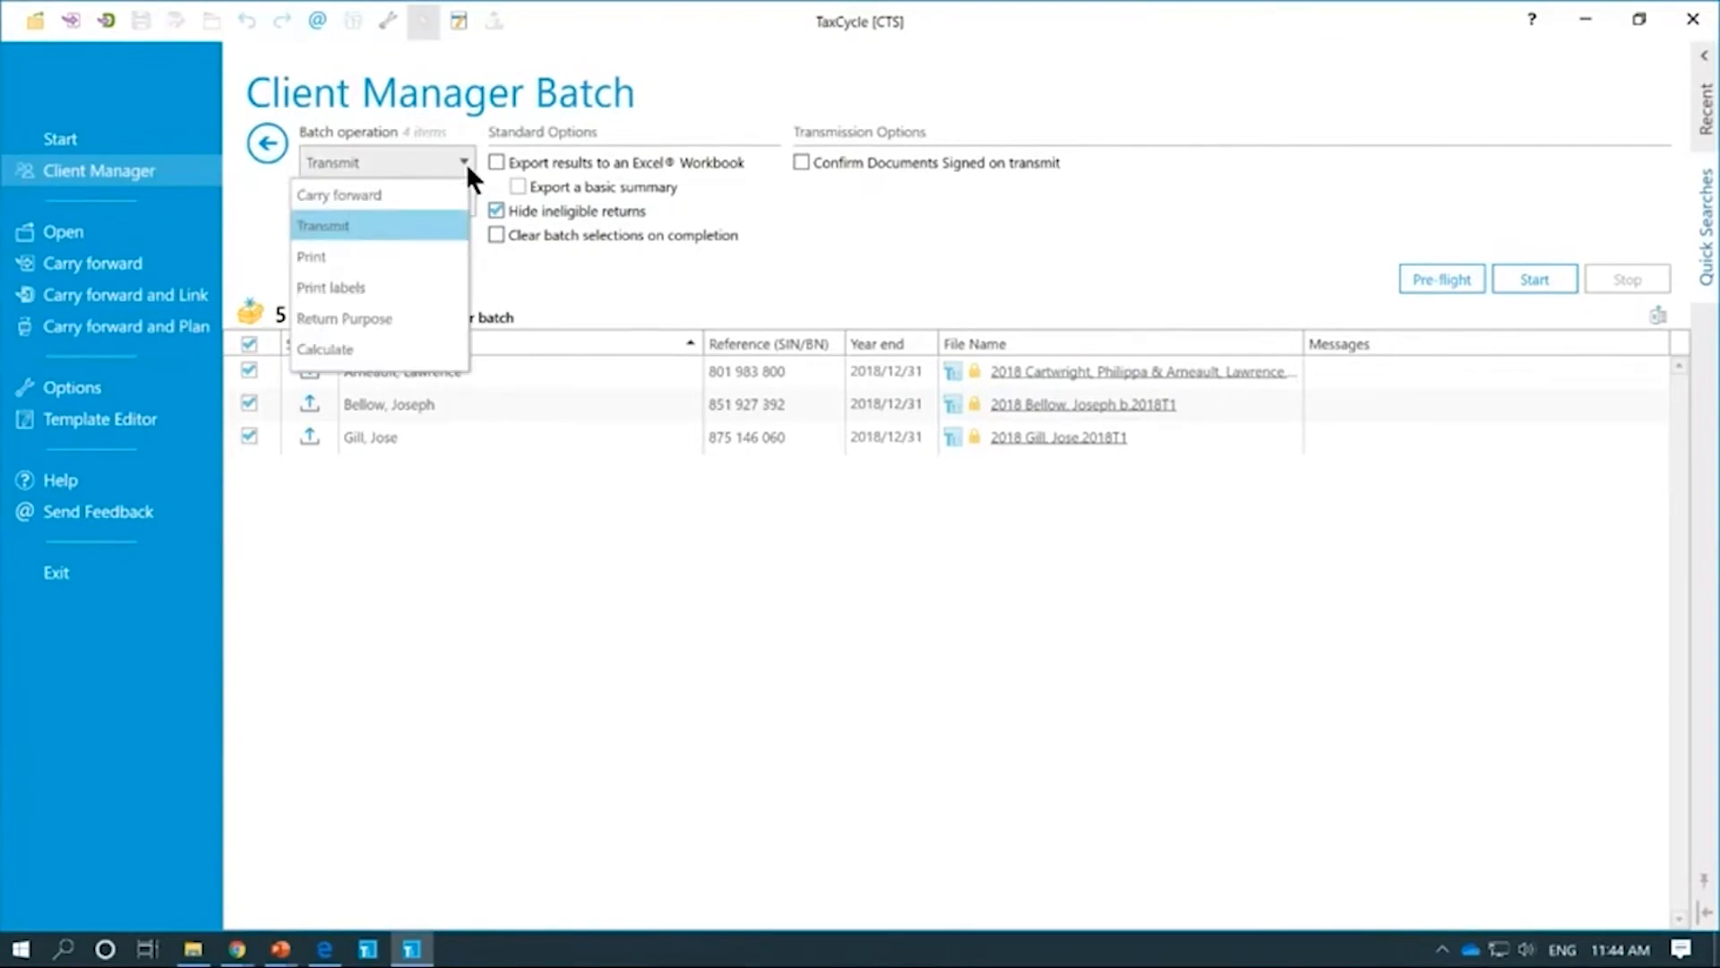
click(451, 183)
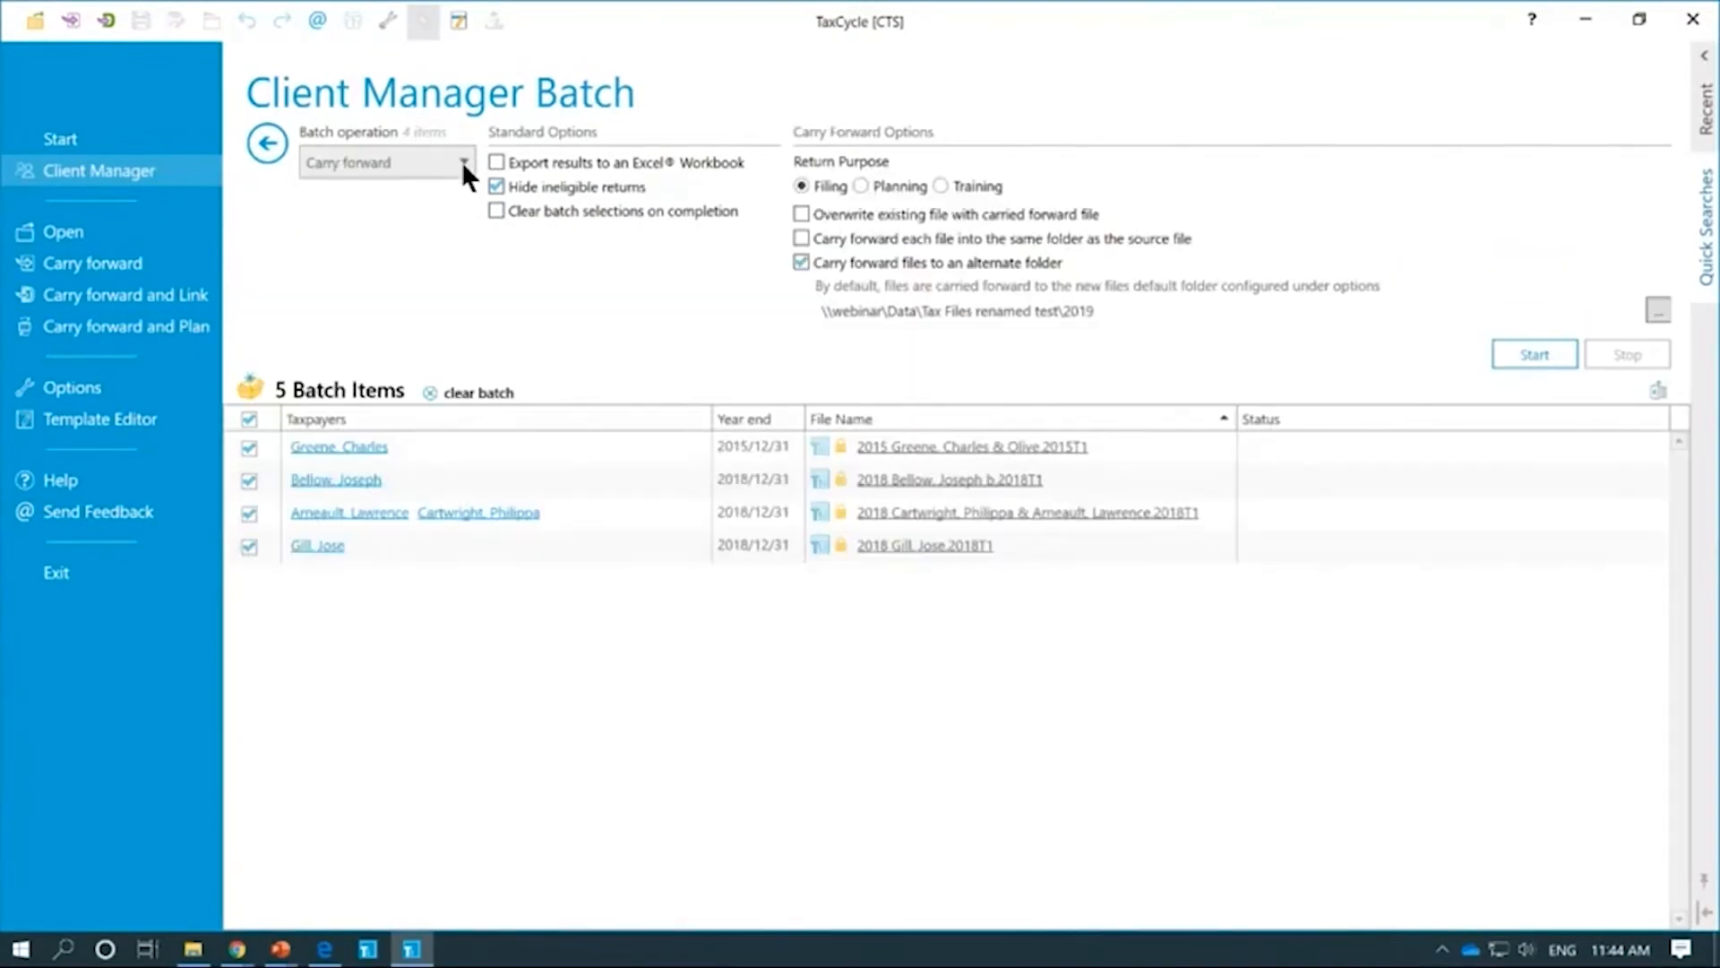
click(461, 162)
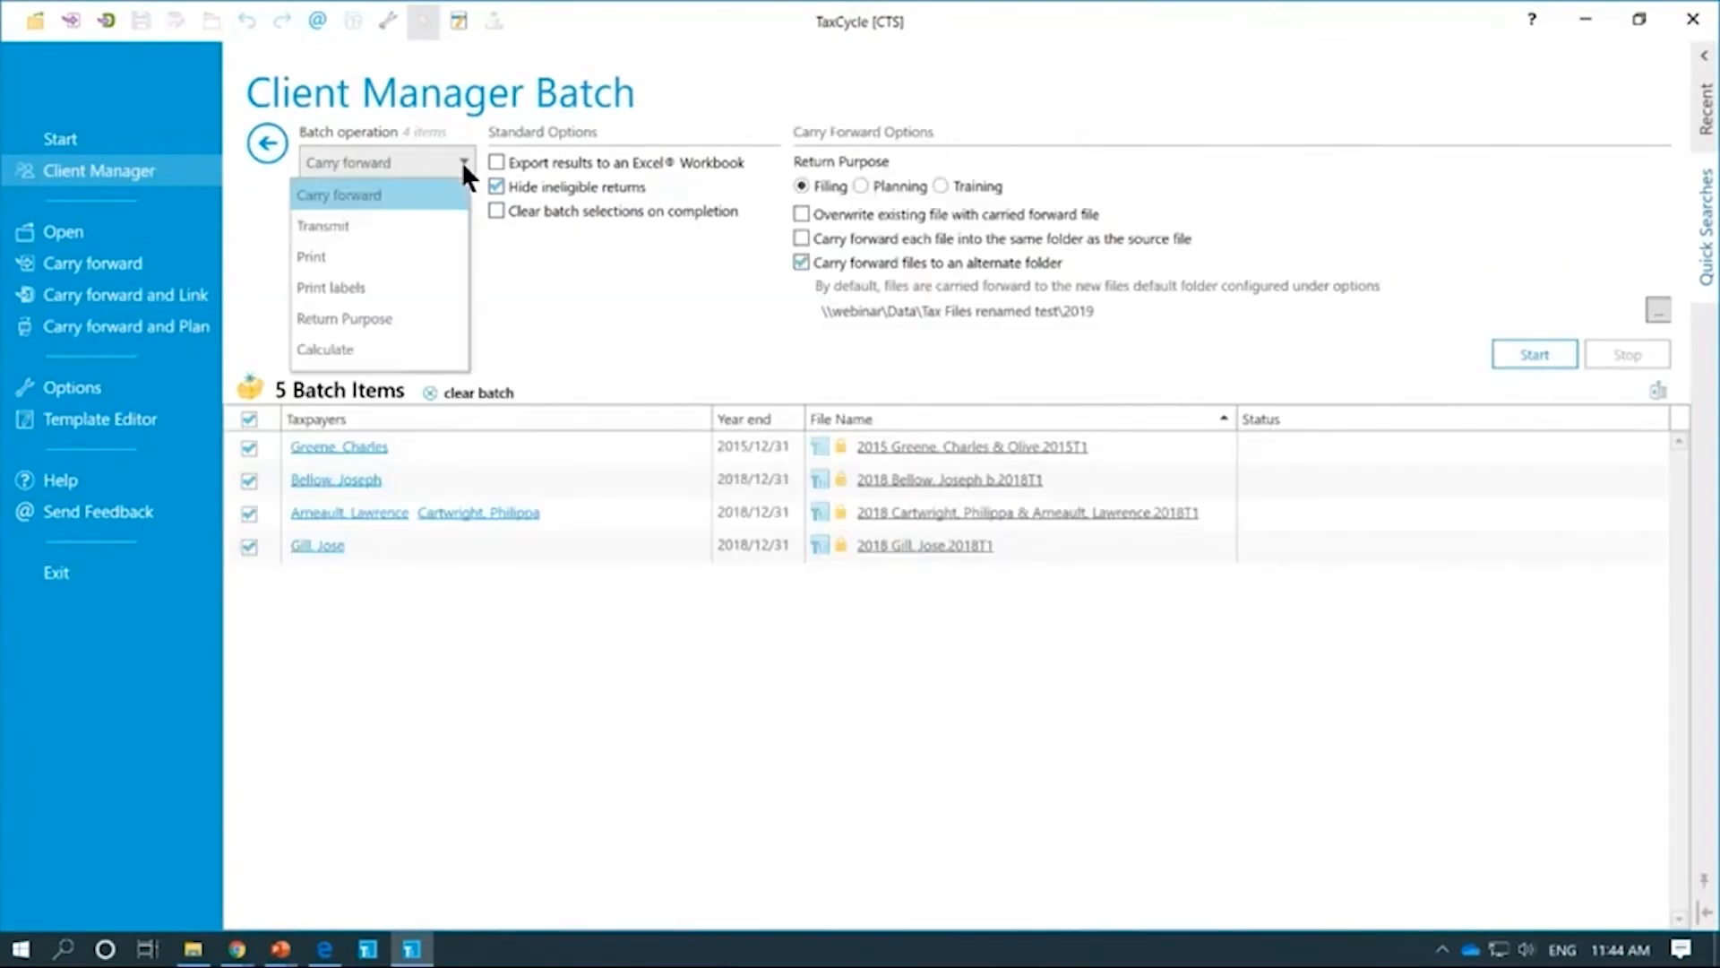
click(427, 255)
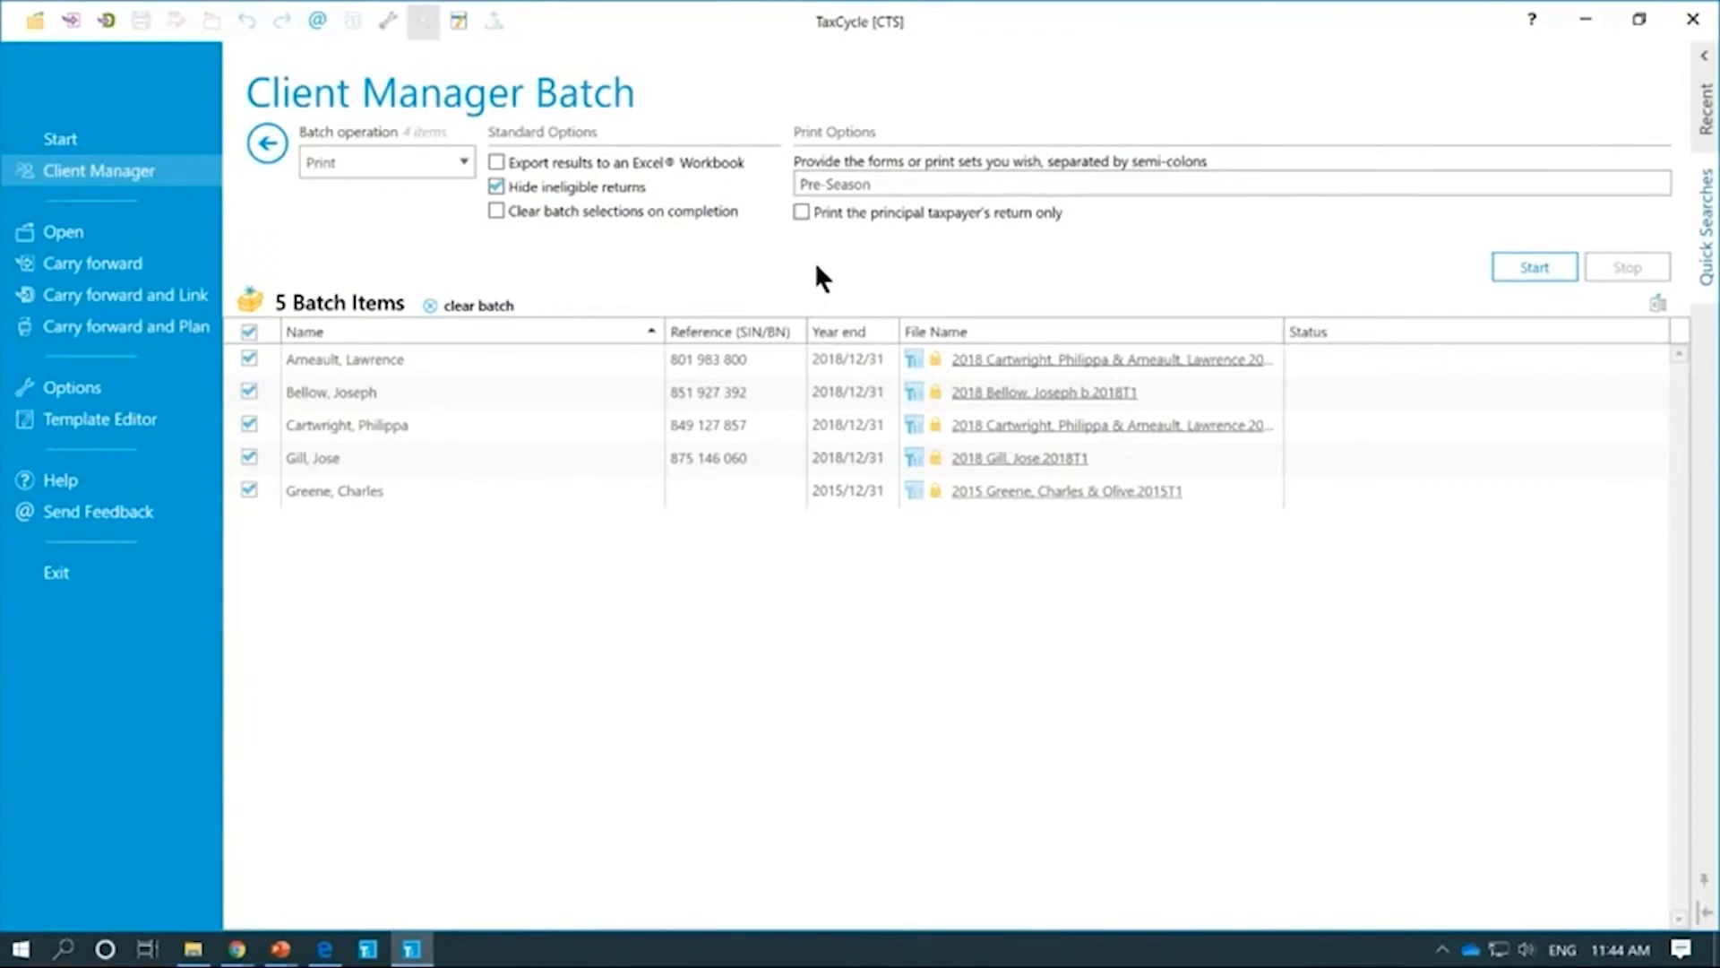
click(883, 183)
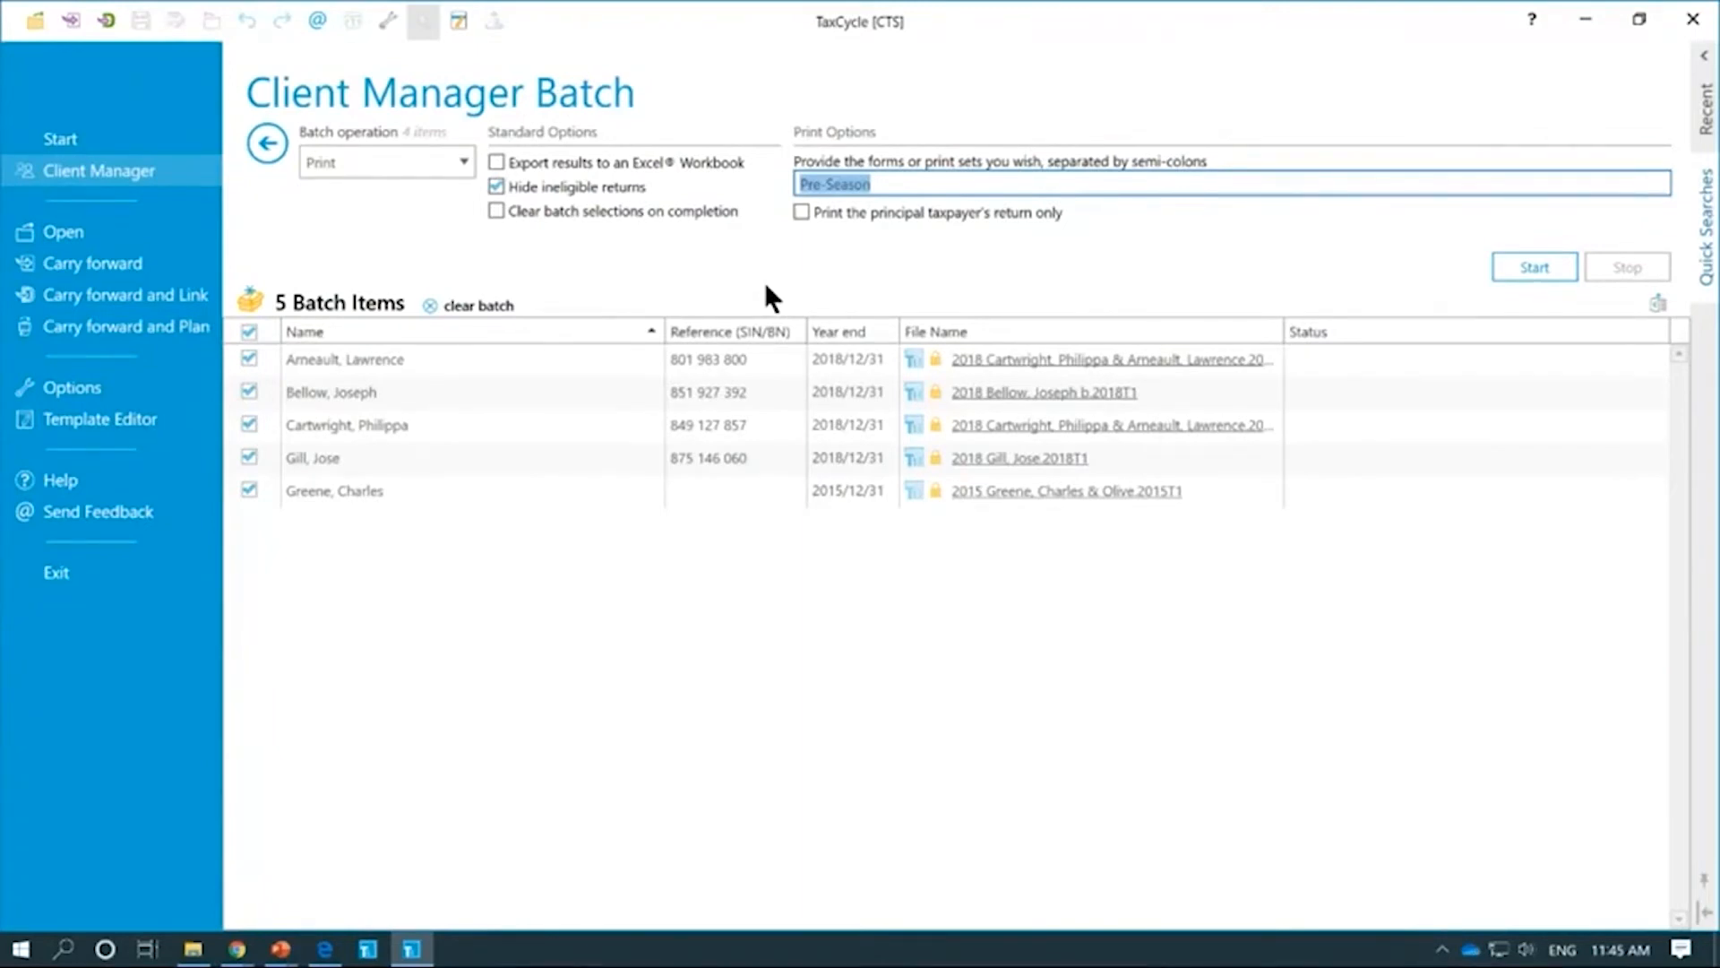
click(436, 164)
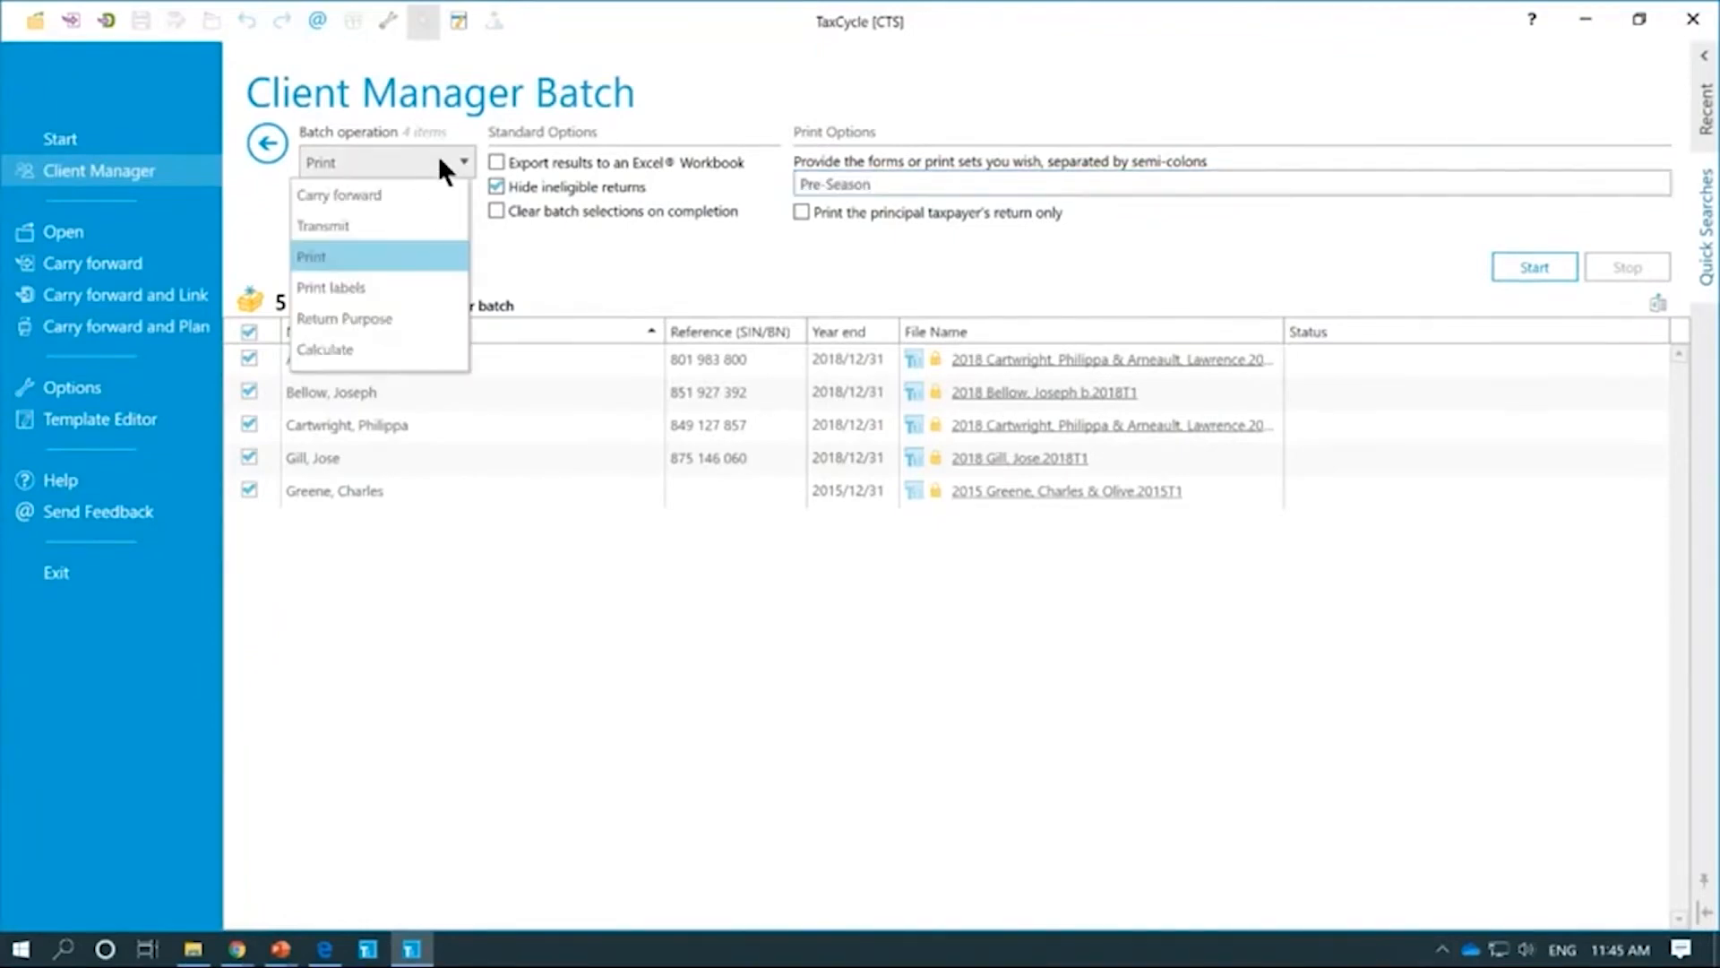
click(434, 318)
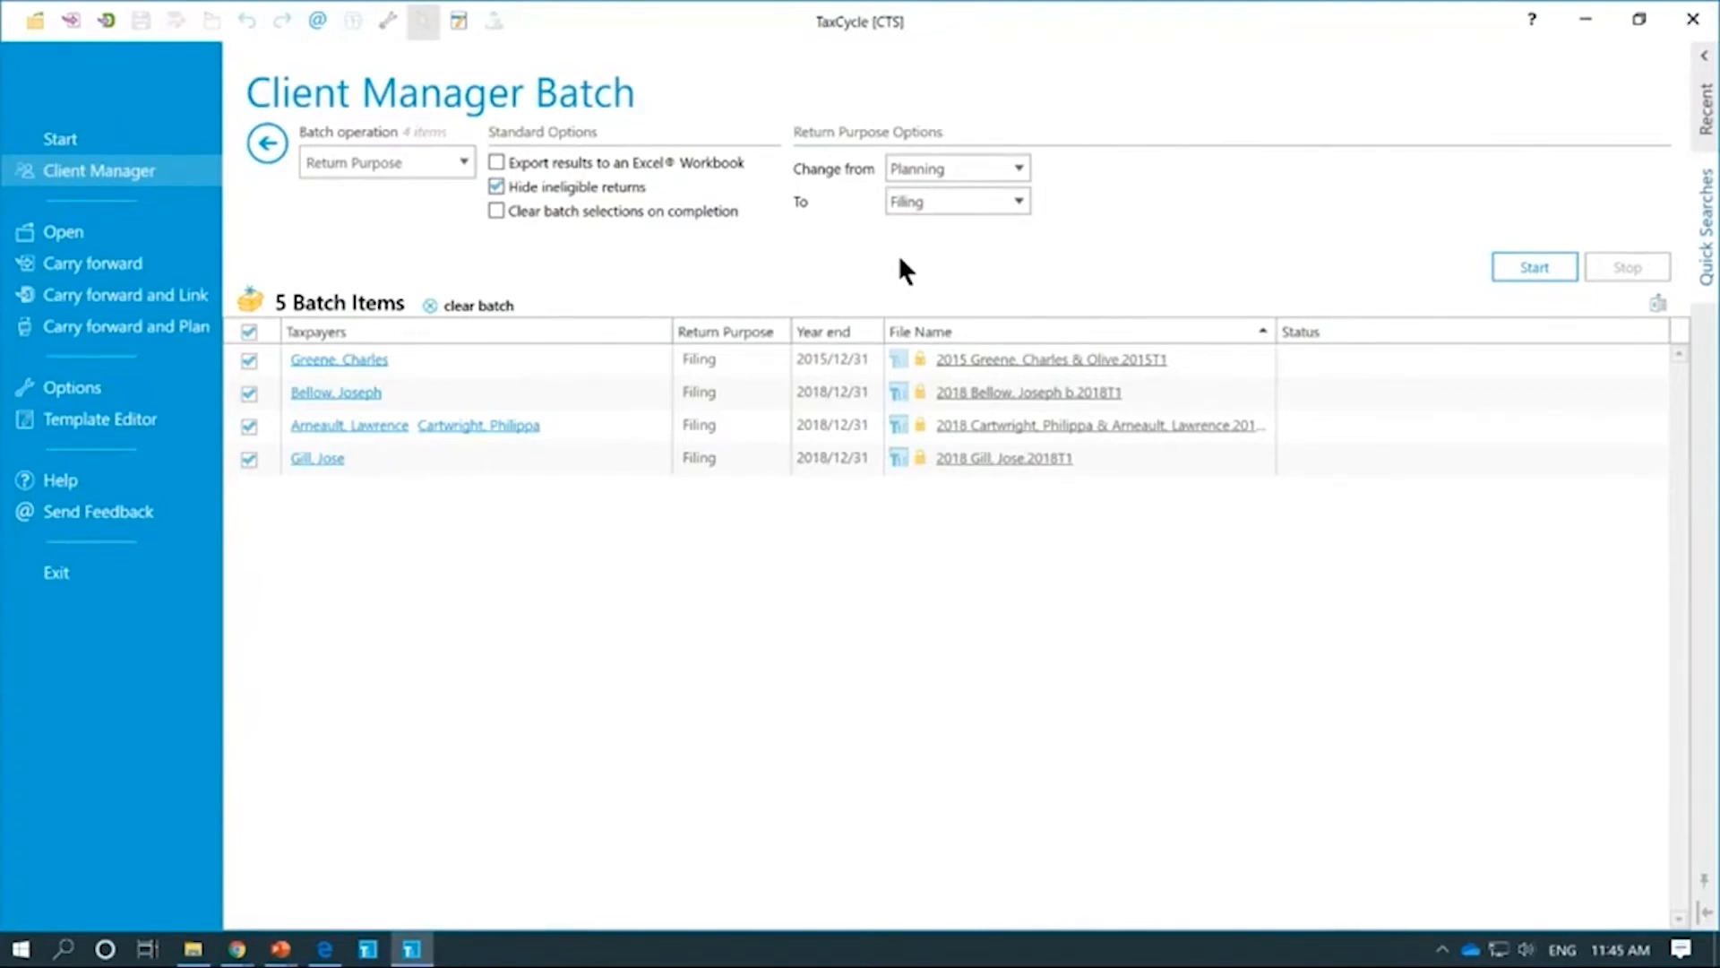
click(423, 151)
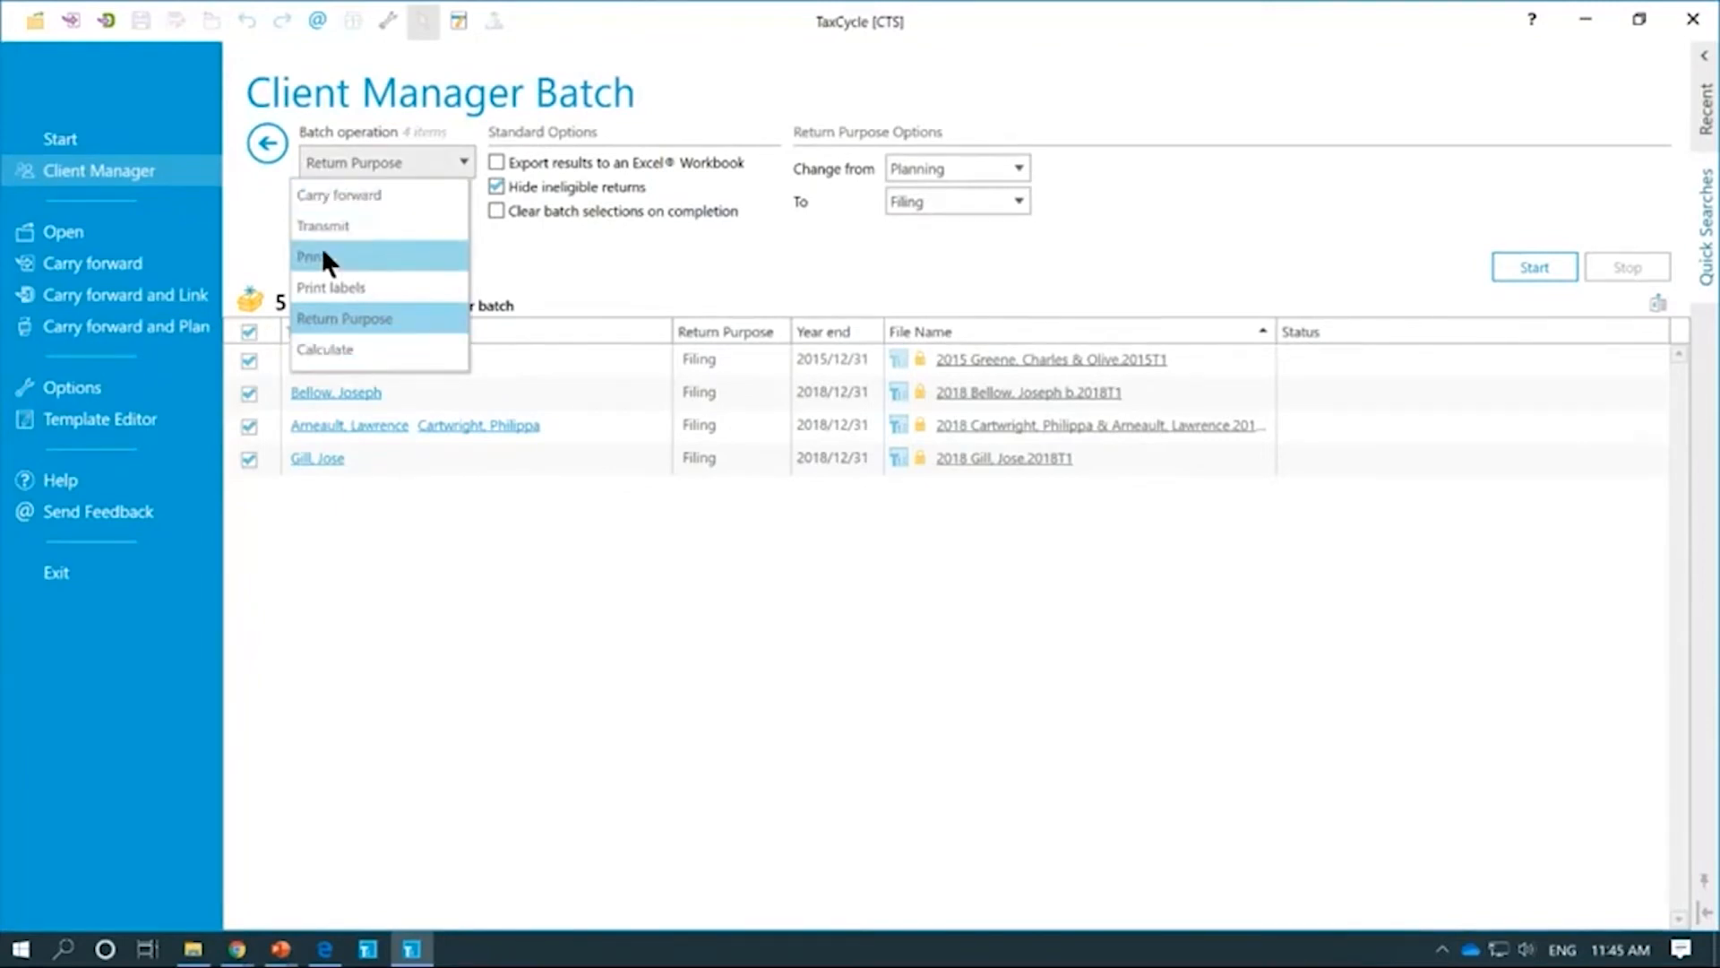
click(365, 259)
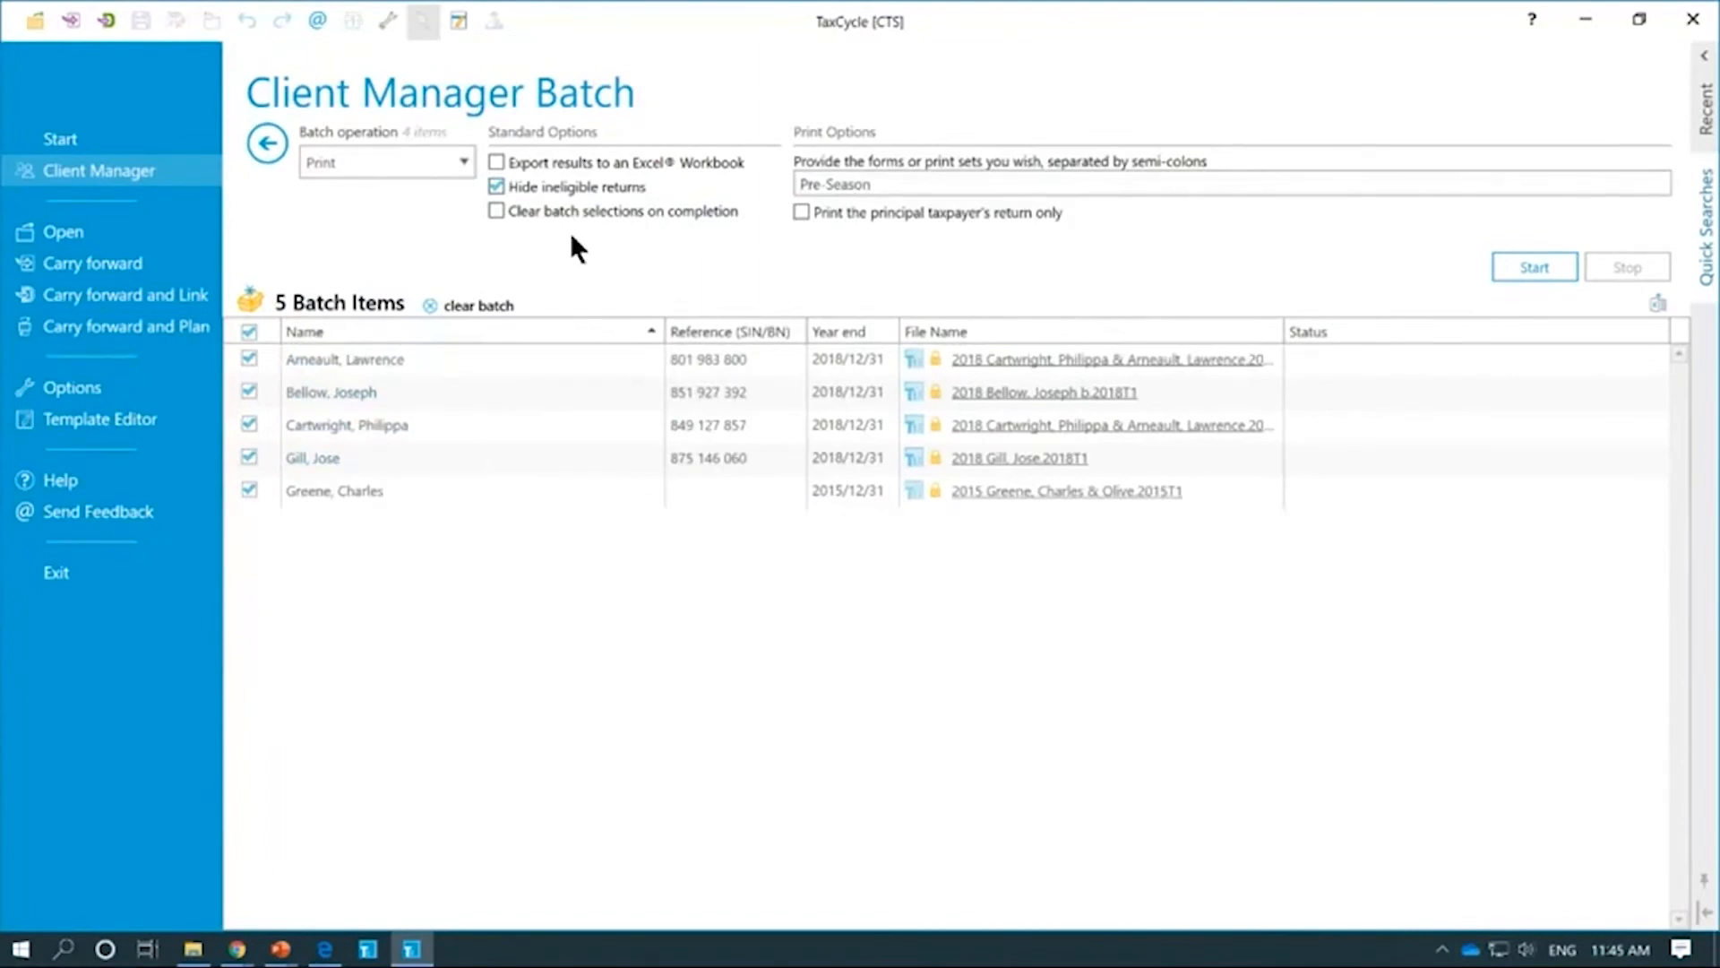
Step: Set the batch operation to Transmit and choose T1 EFILE as the transmission type
click(444, 166)
click(414, 224)
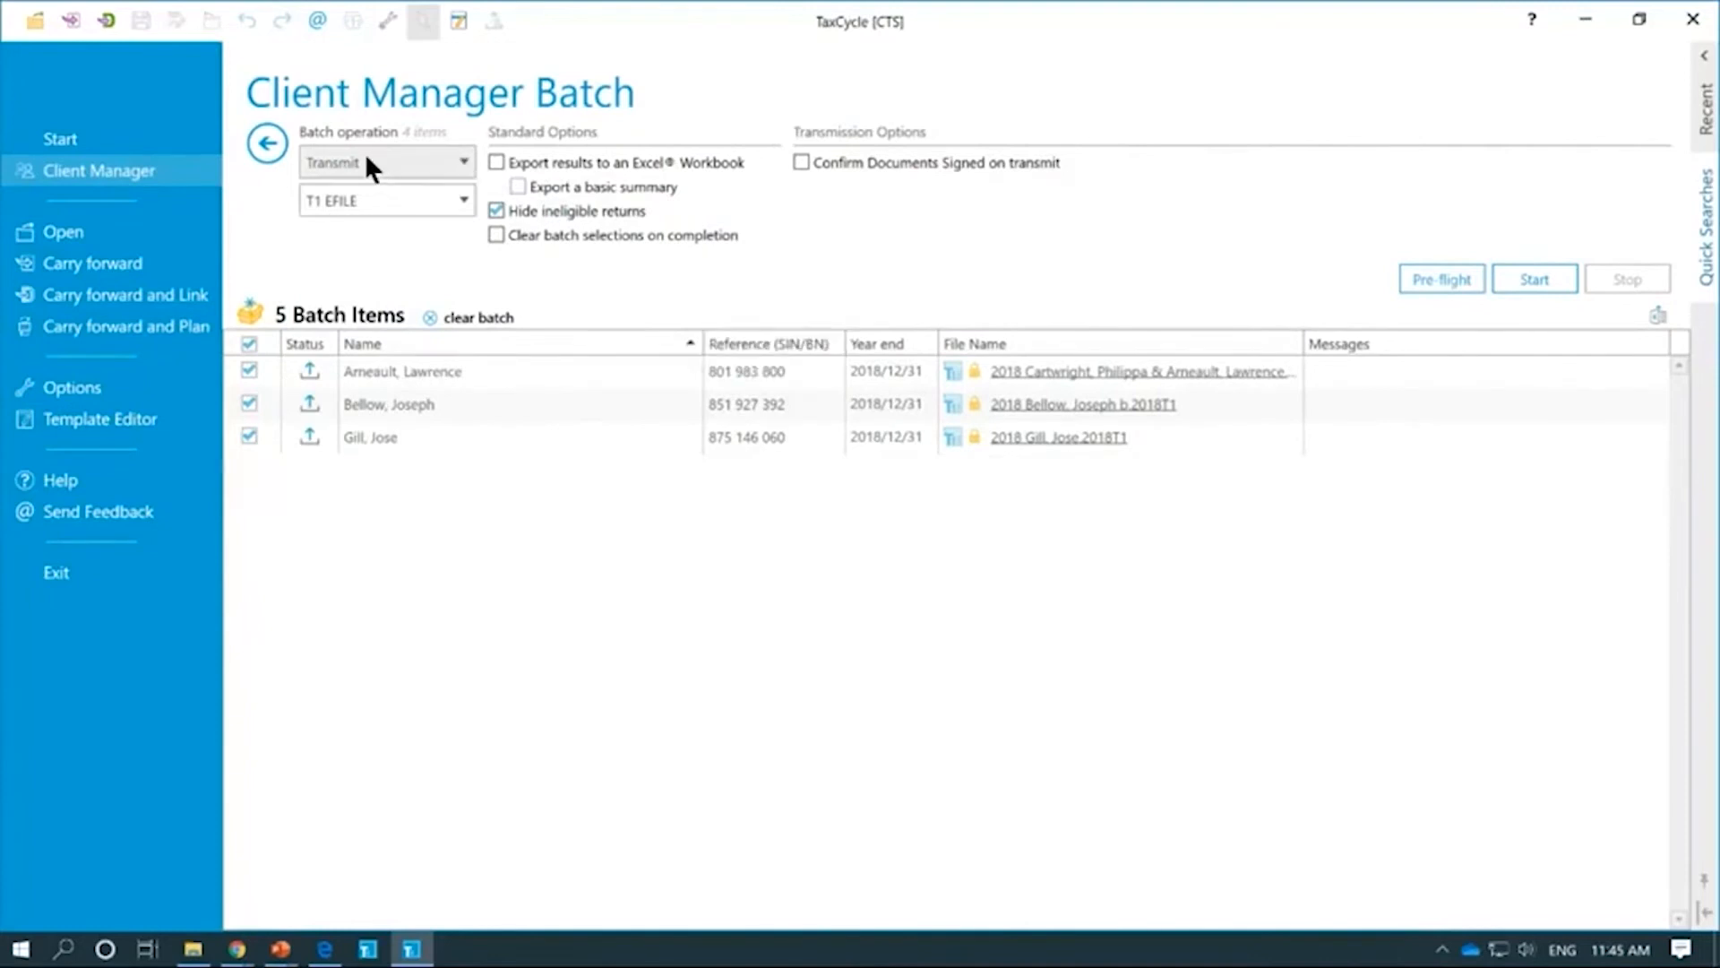
click(468, 197)
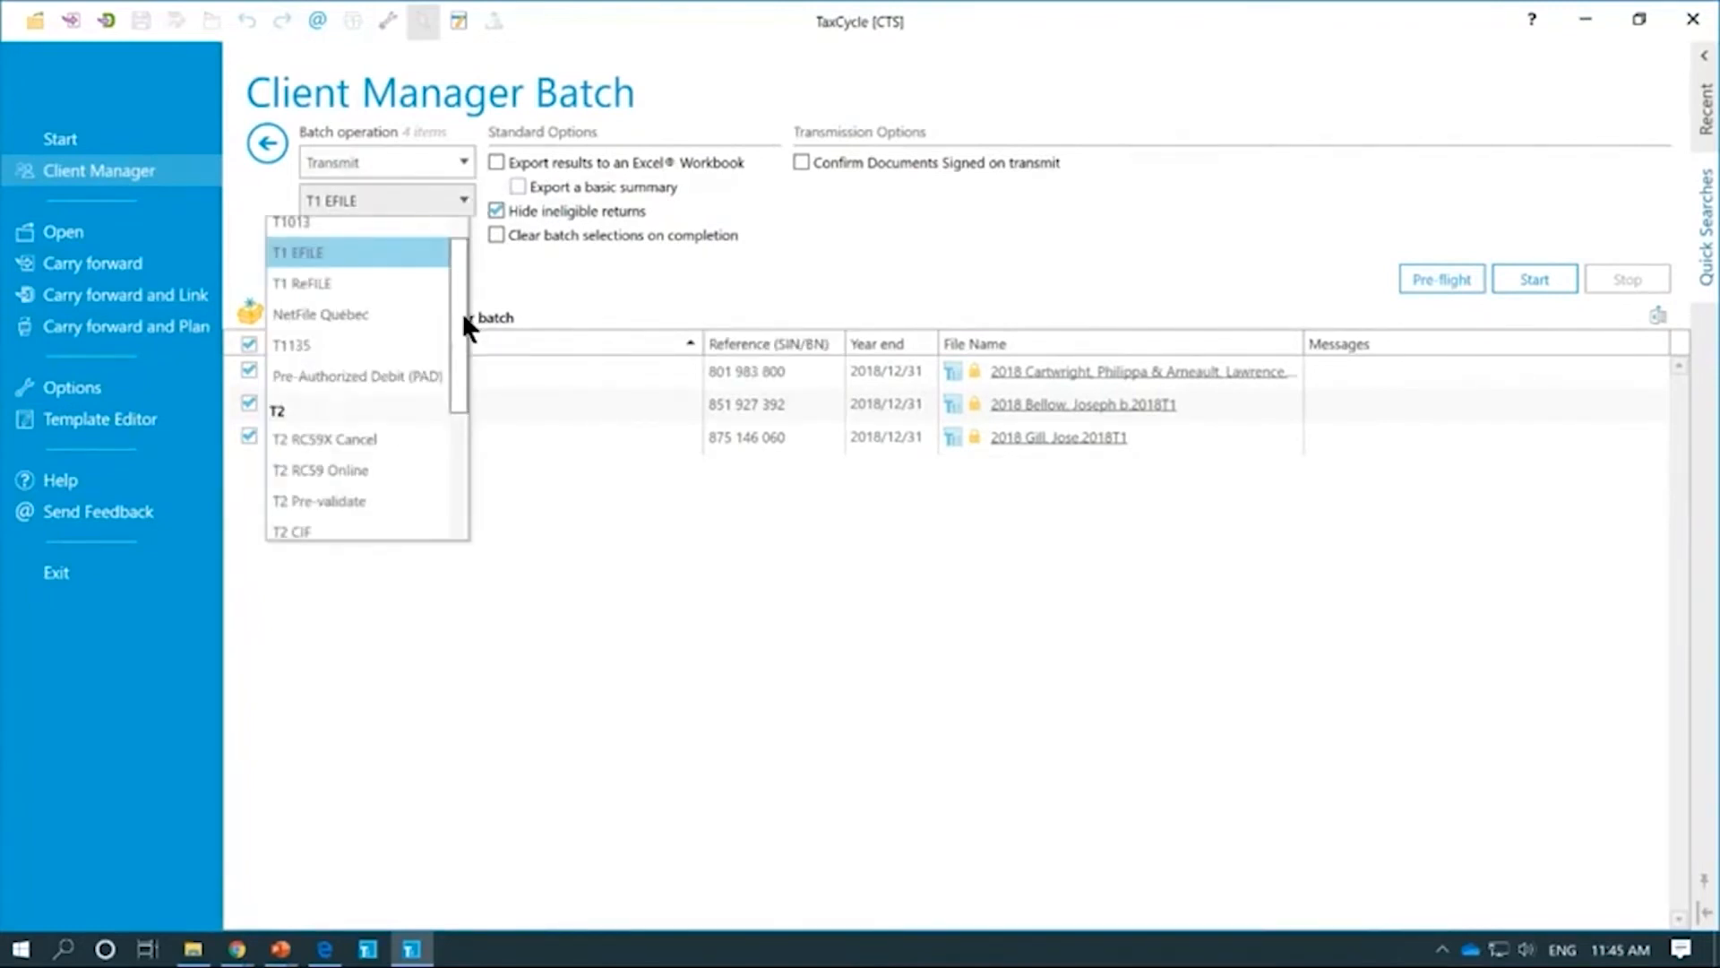
drag(461, 312, 464, 262)
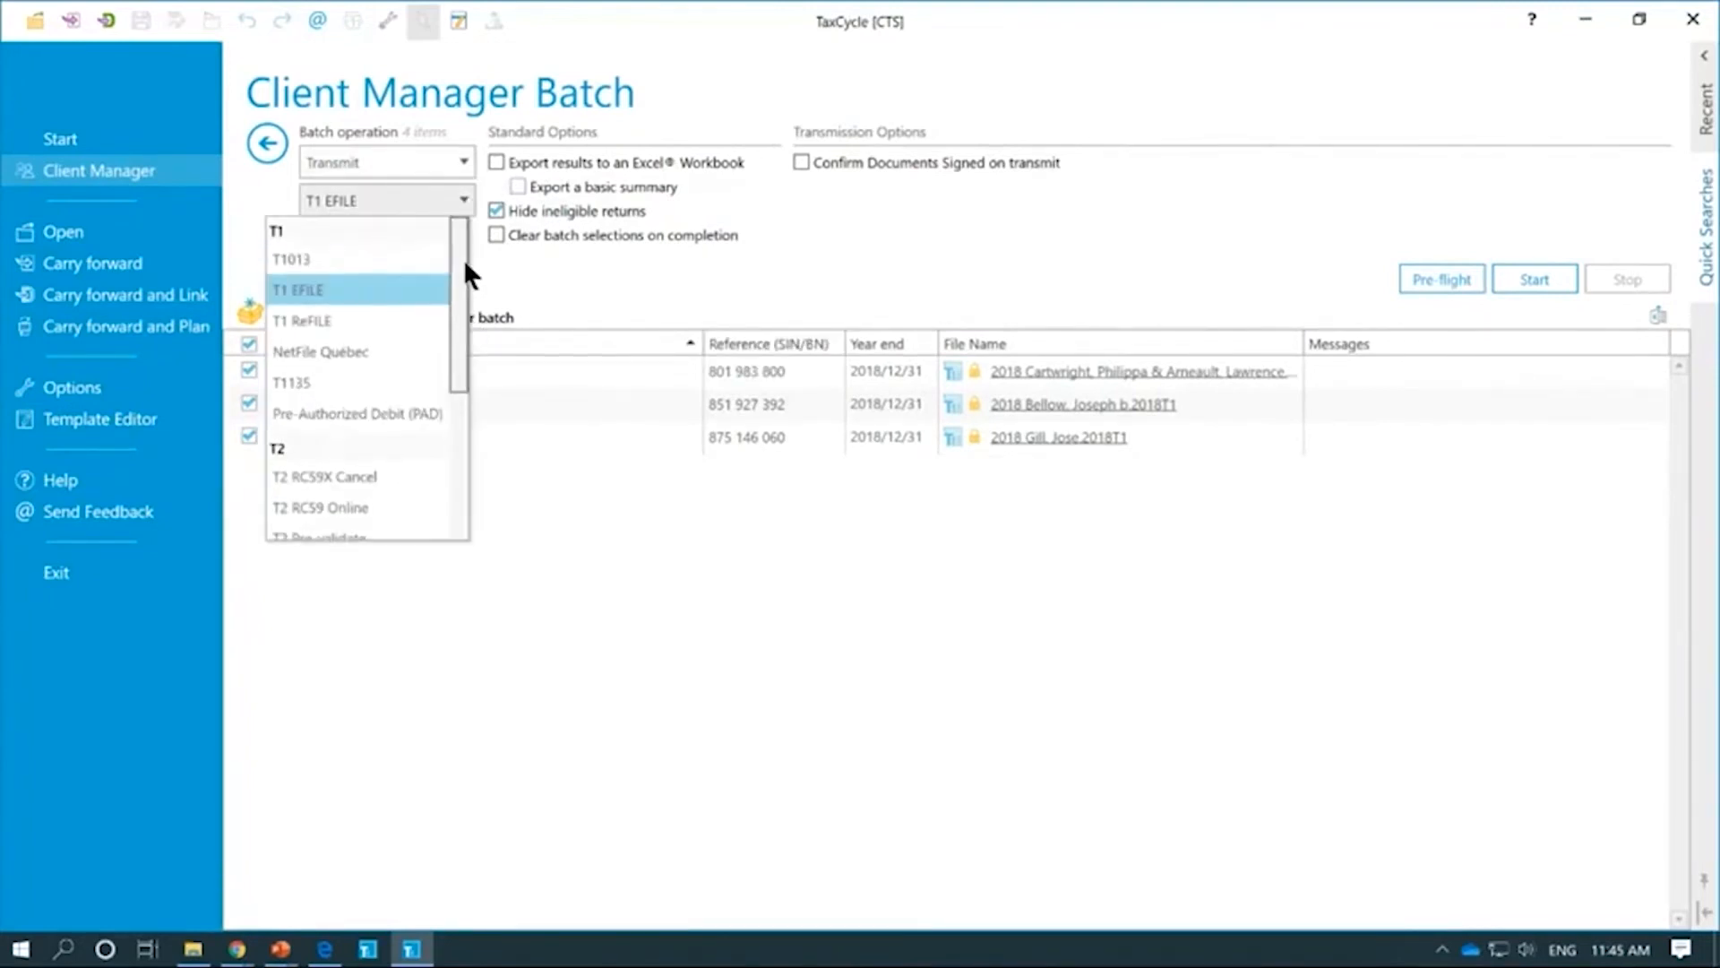
mouse_move(464, 260)
mouse_down()
mouse_move(471, 474)
mouse_move(469, 260)
mouse_up()
click(338, 291)
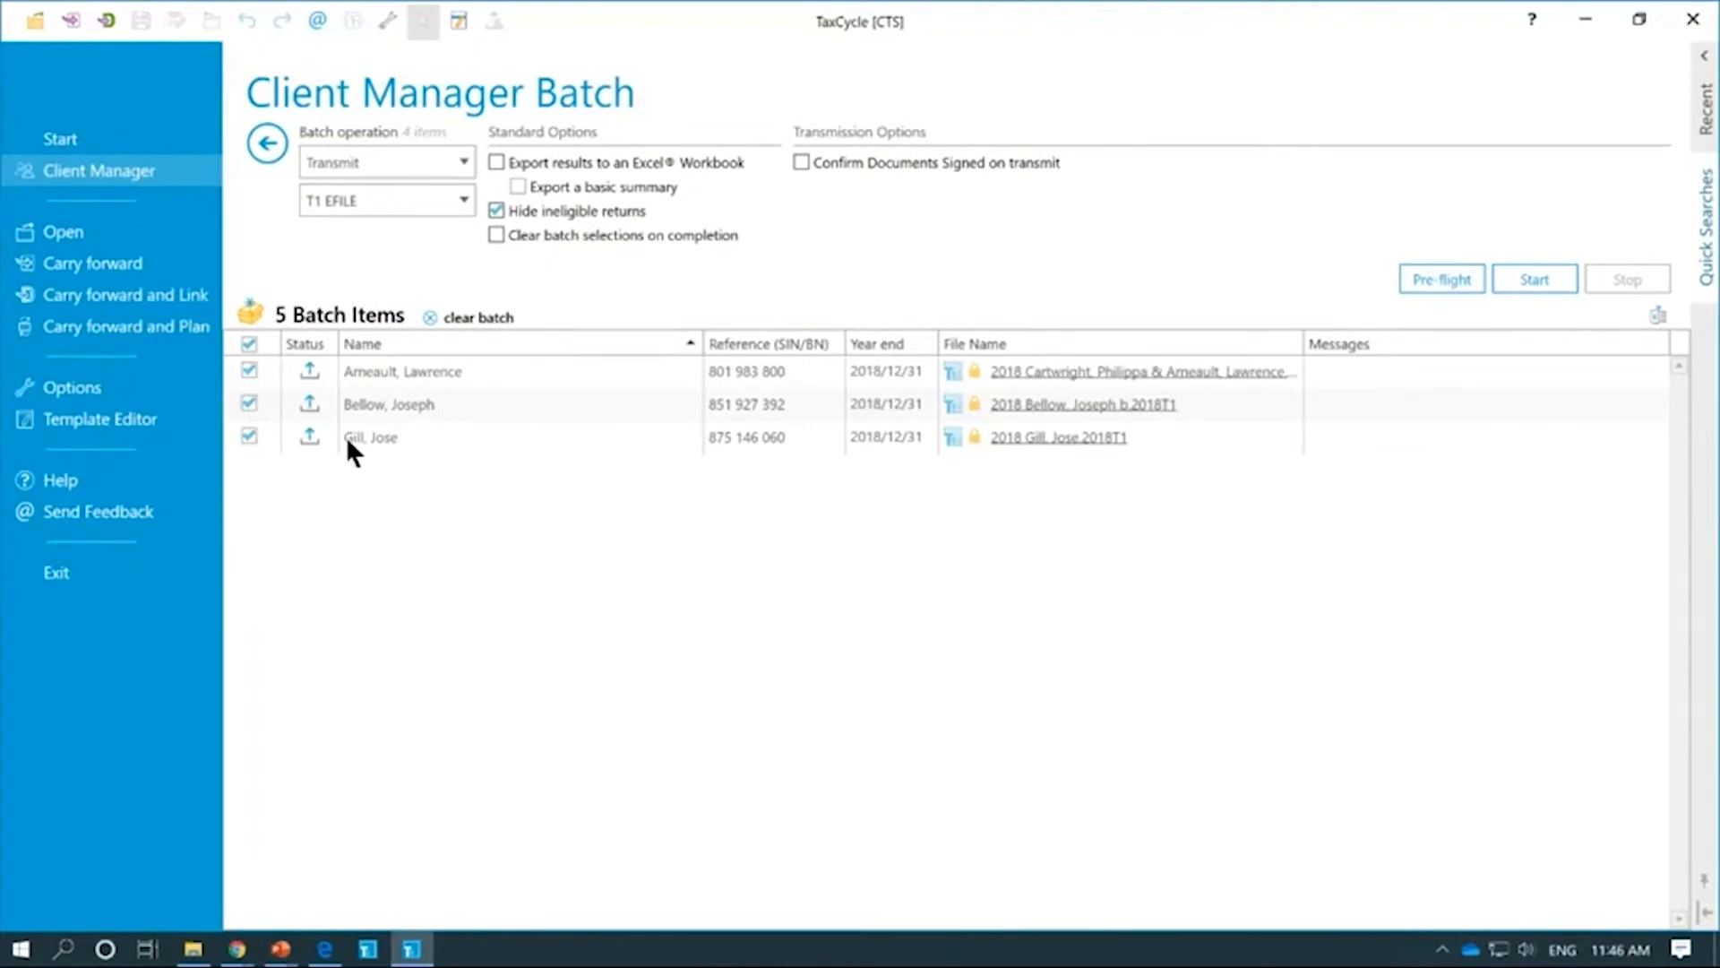
Step: Show the ineligible returns in the T1 EFILE batch, check the 2015 return's status and remove it from the batch
mouse_move(973, 439)
mouse_move(282, 324)
click(536, 214)
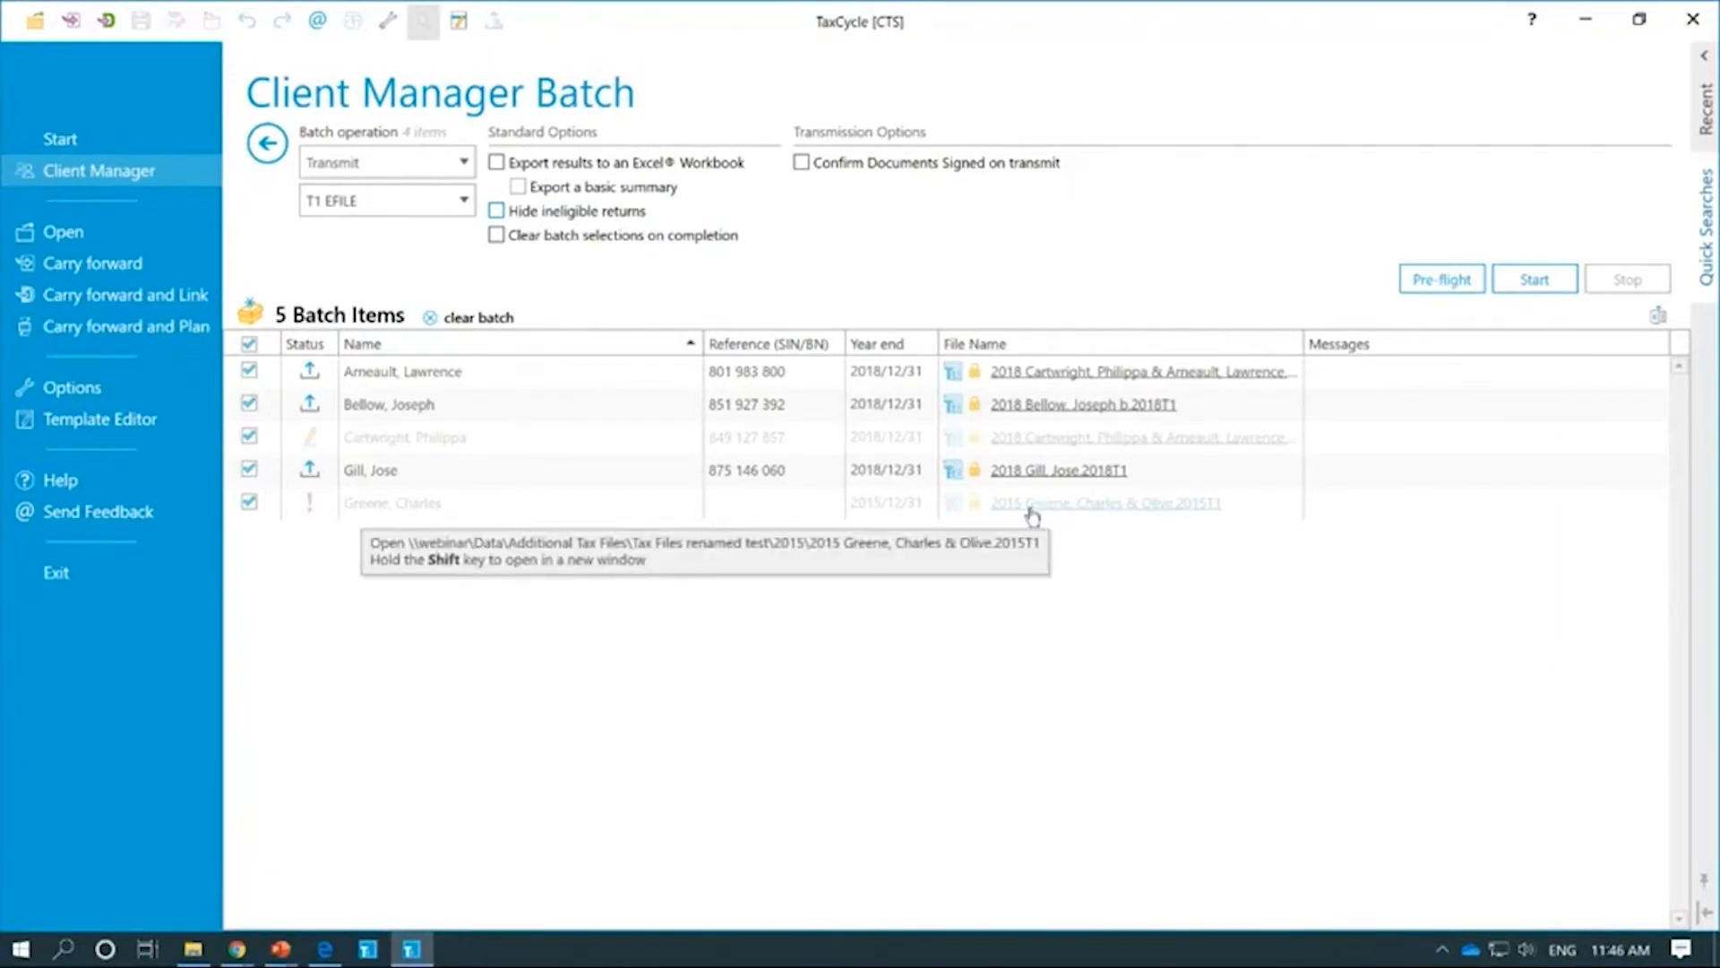
mouse_move(308, 502)
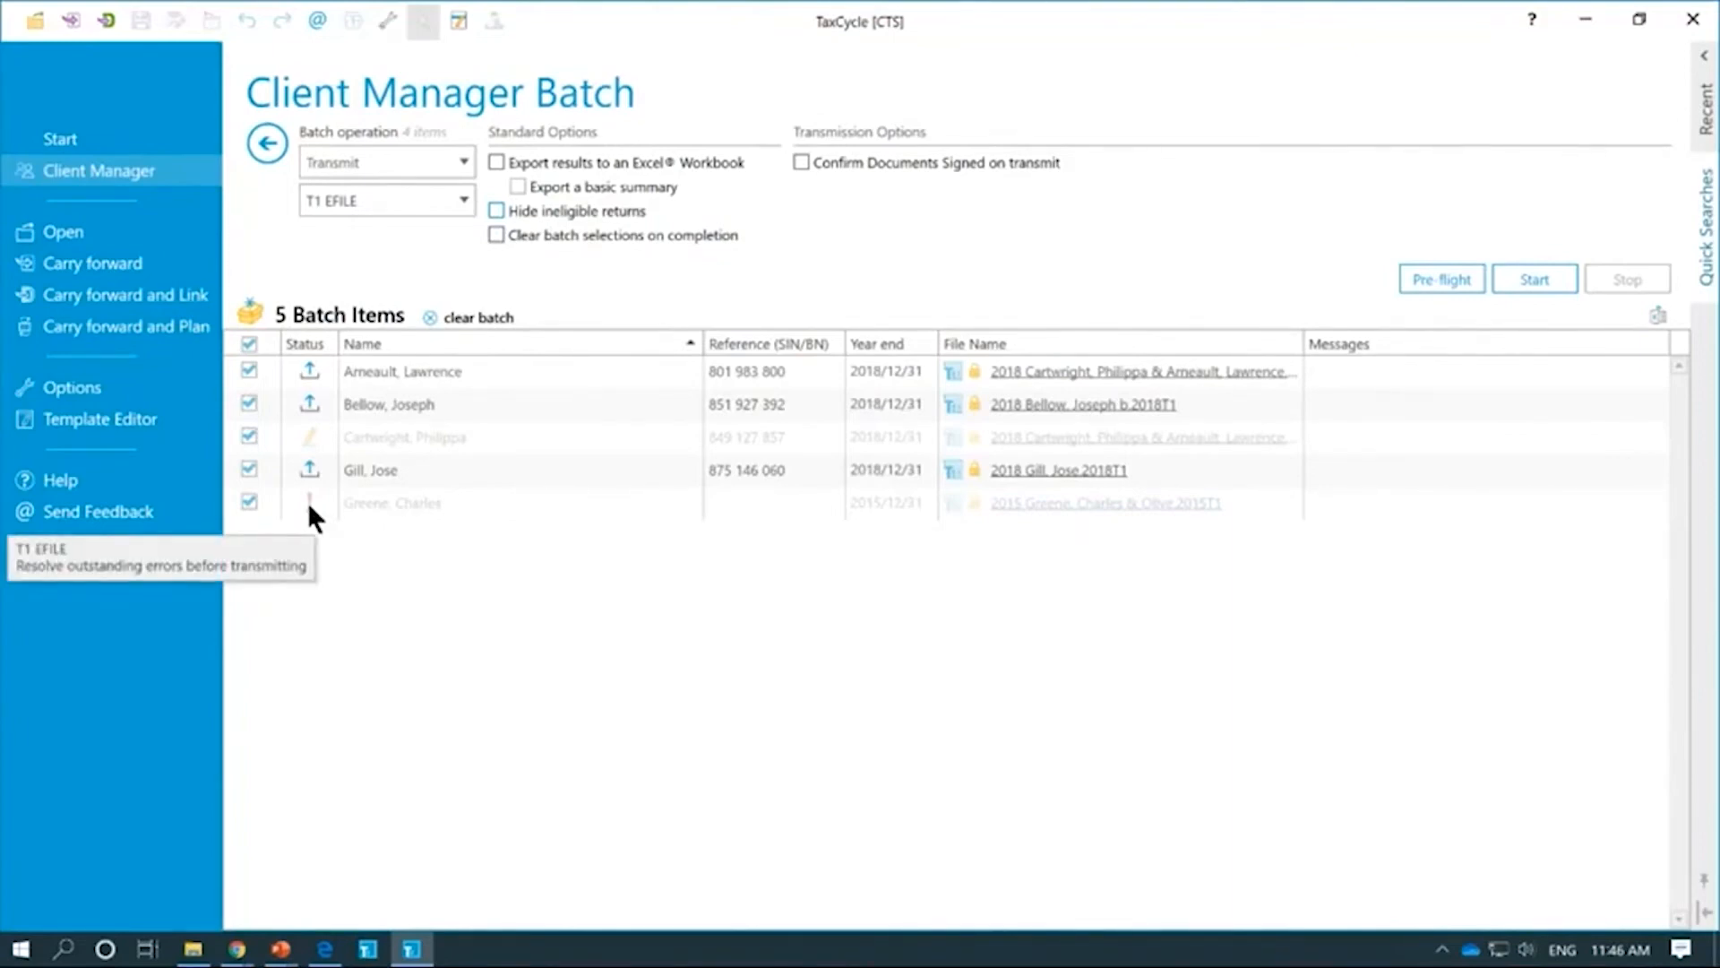
click(249, 502)
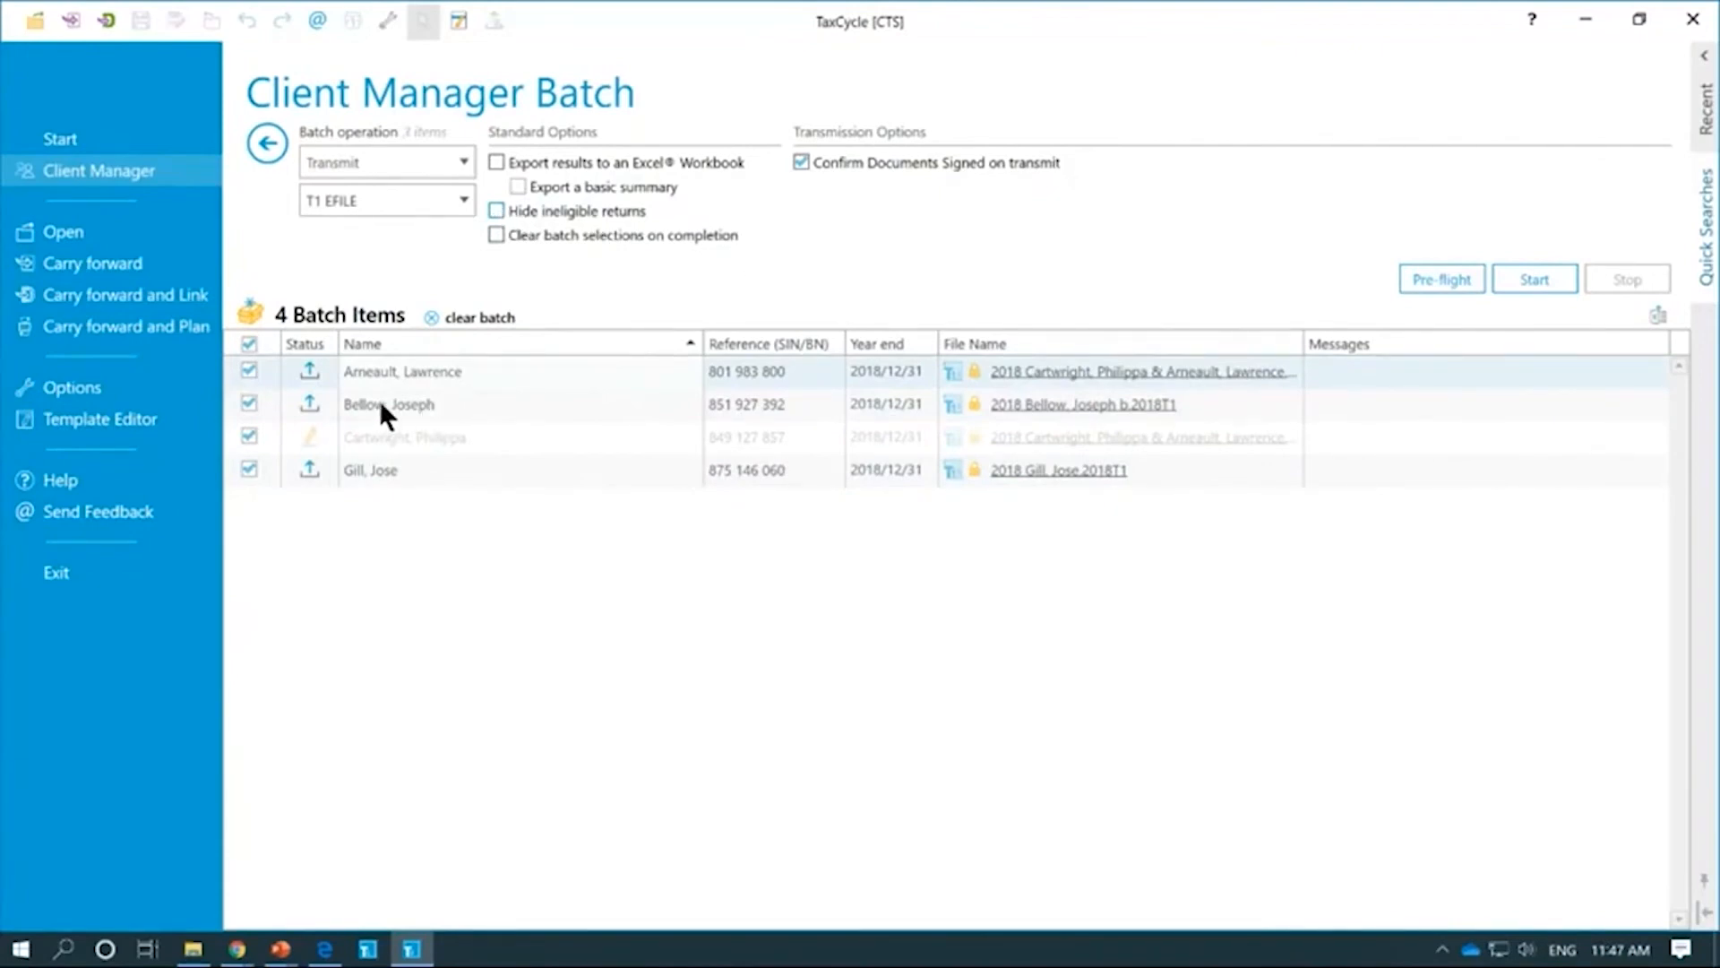
Step: Switch the transmission type to T1013 and back to T1 EFILE to refresh the batch eligibility
click(443, 204)
click(413, 233)
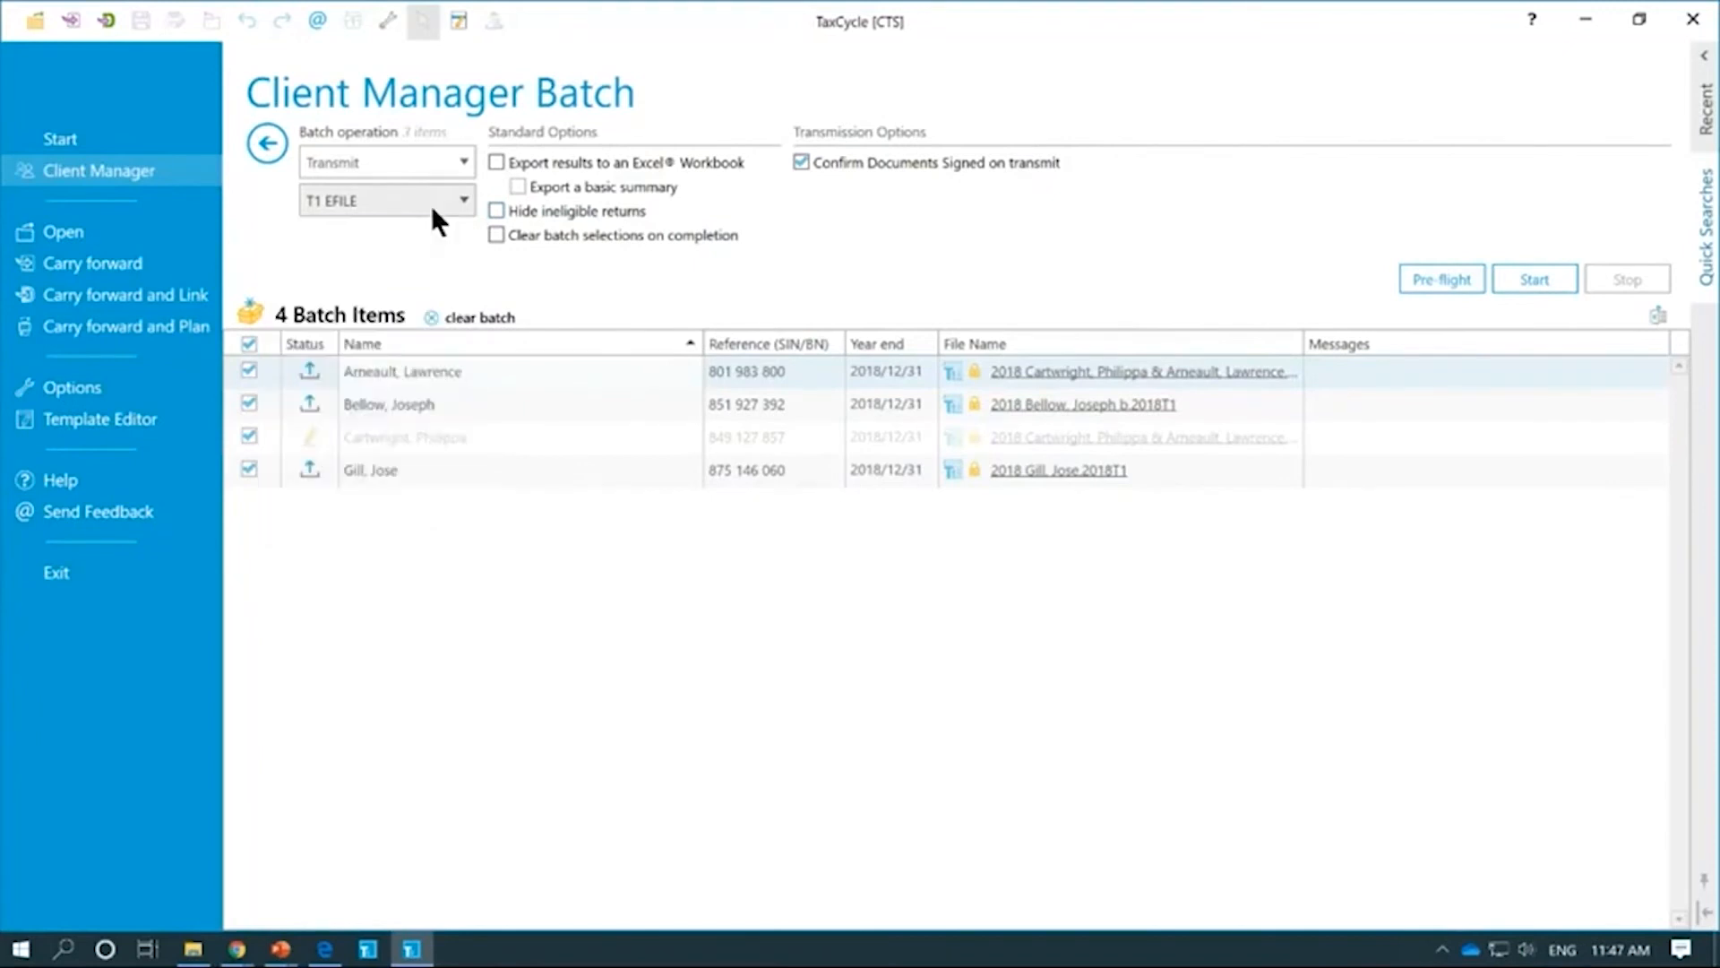
click(439, 203)
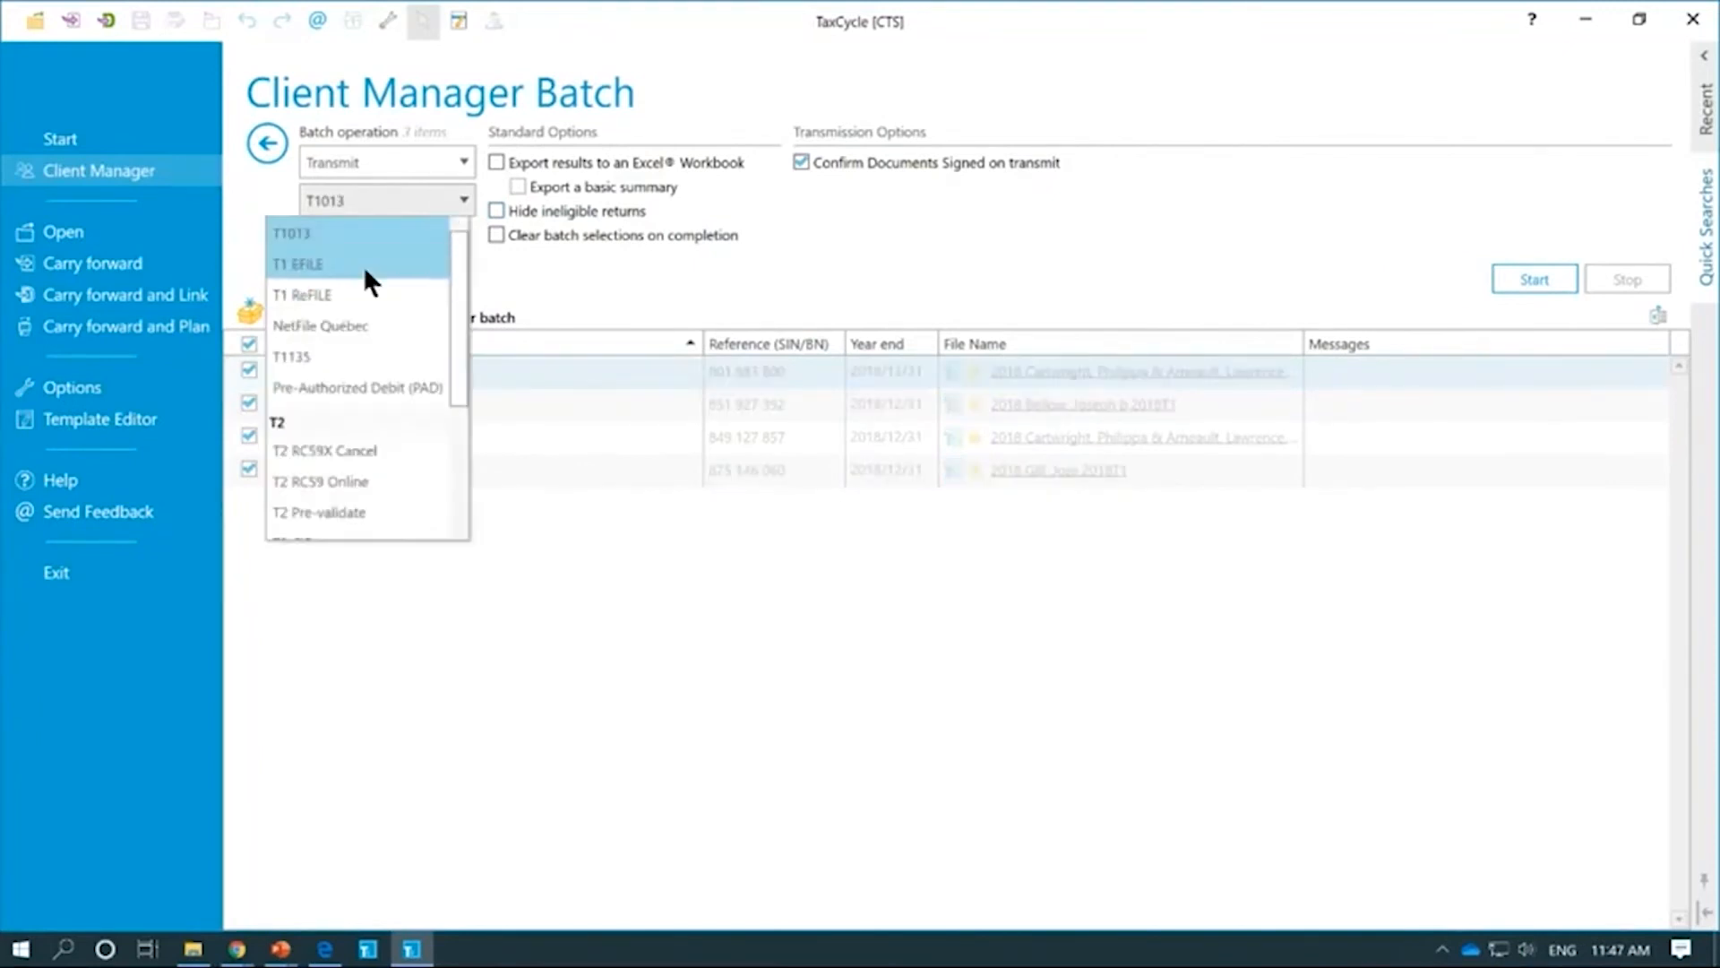
click(542, 479)
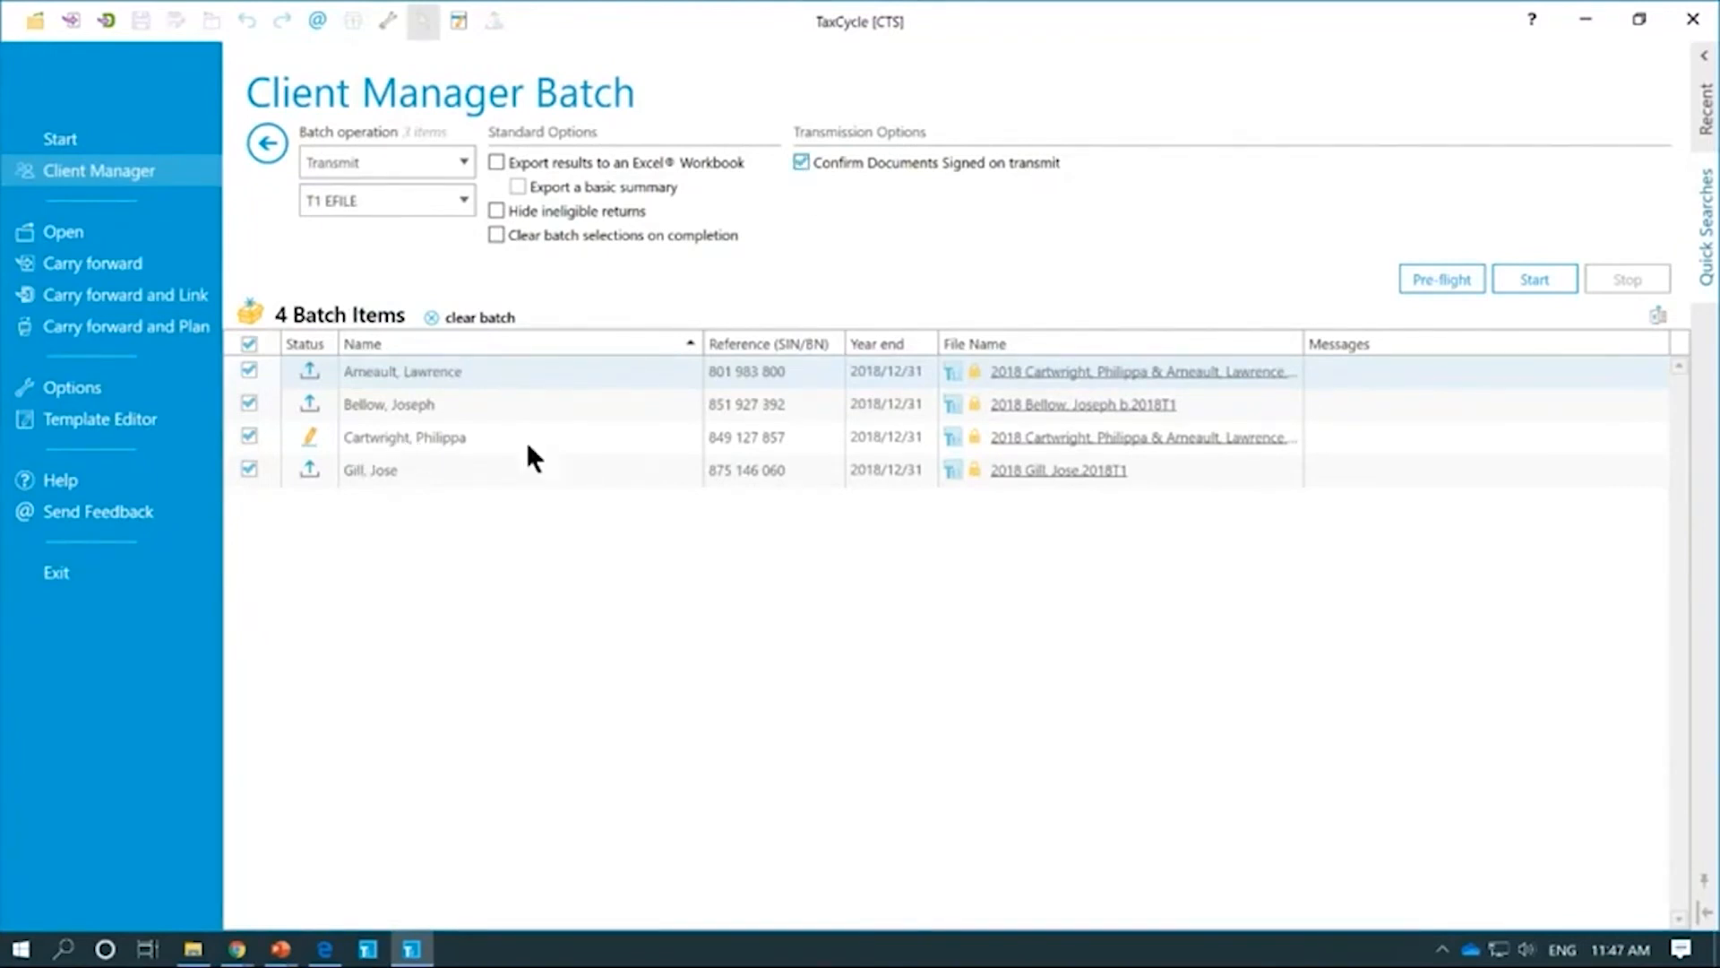
Step: Recheck the Hide ineligible returns and Confirm Documents Signed on transmit options against the T1 EFILE statuses of the listed returns
click(603, 218)
click(601, 218)
click(809, 165)
mouse_move(310, 439)
mouse_move(308, 405)
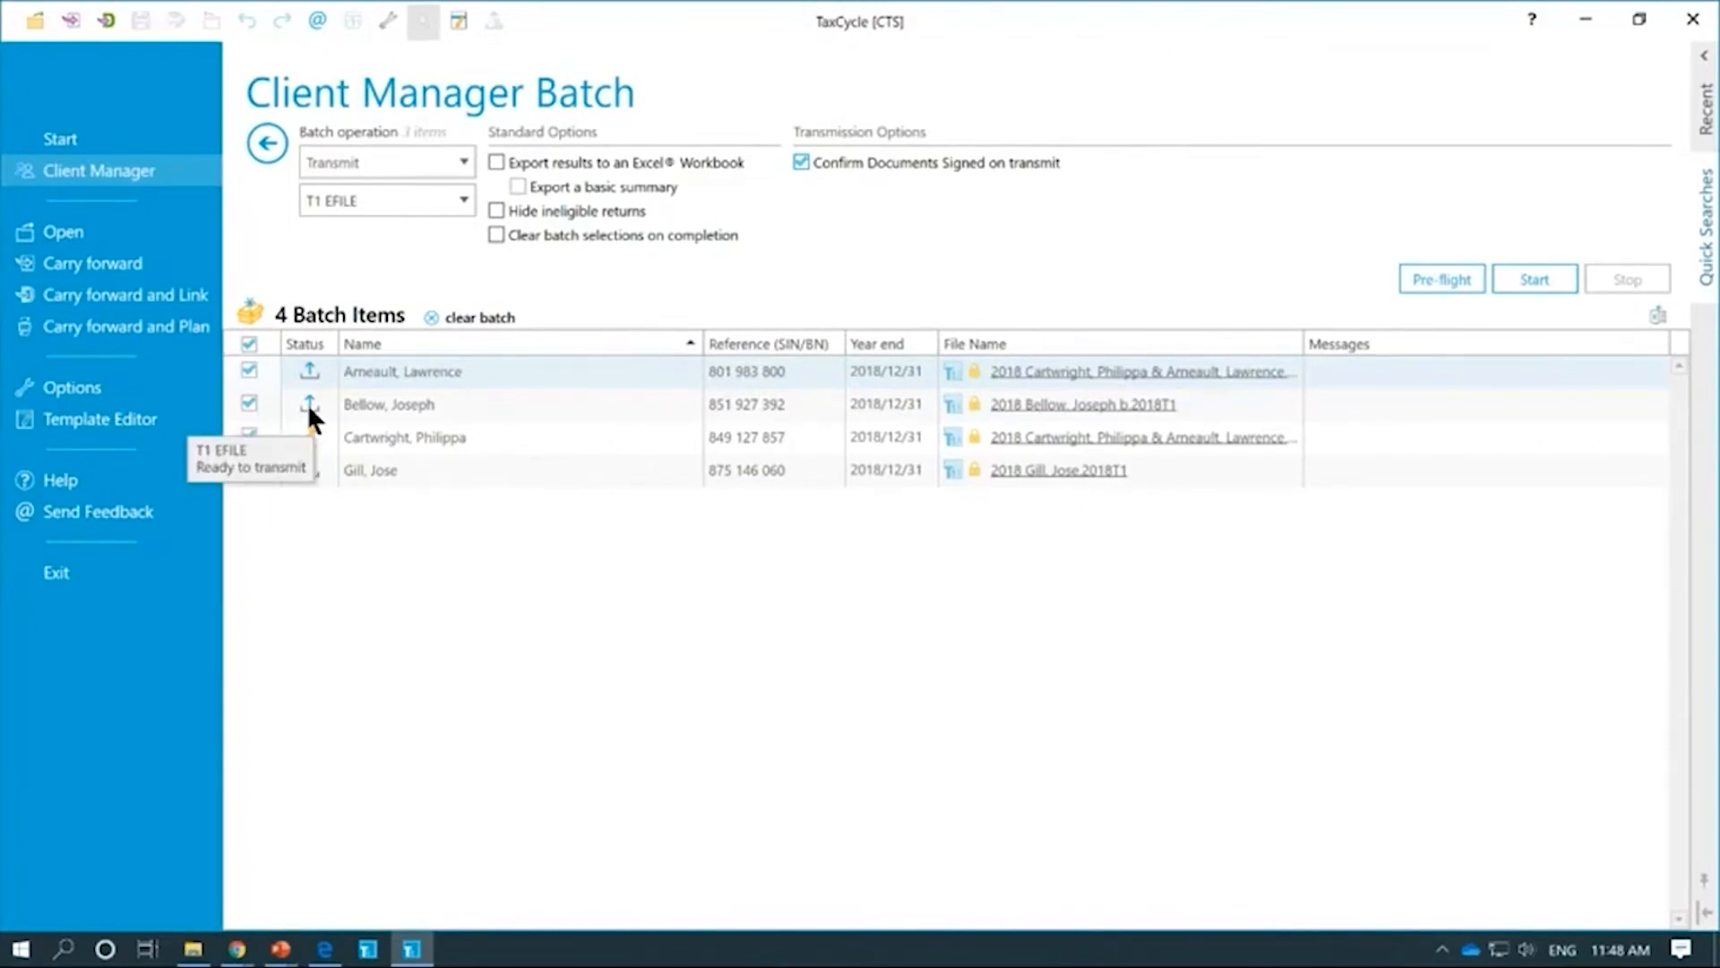
Step: Run the pre-flight check and the T1 EFILE transmission for the batch, and read through each return's messages
click(1428, 280)
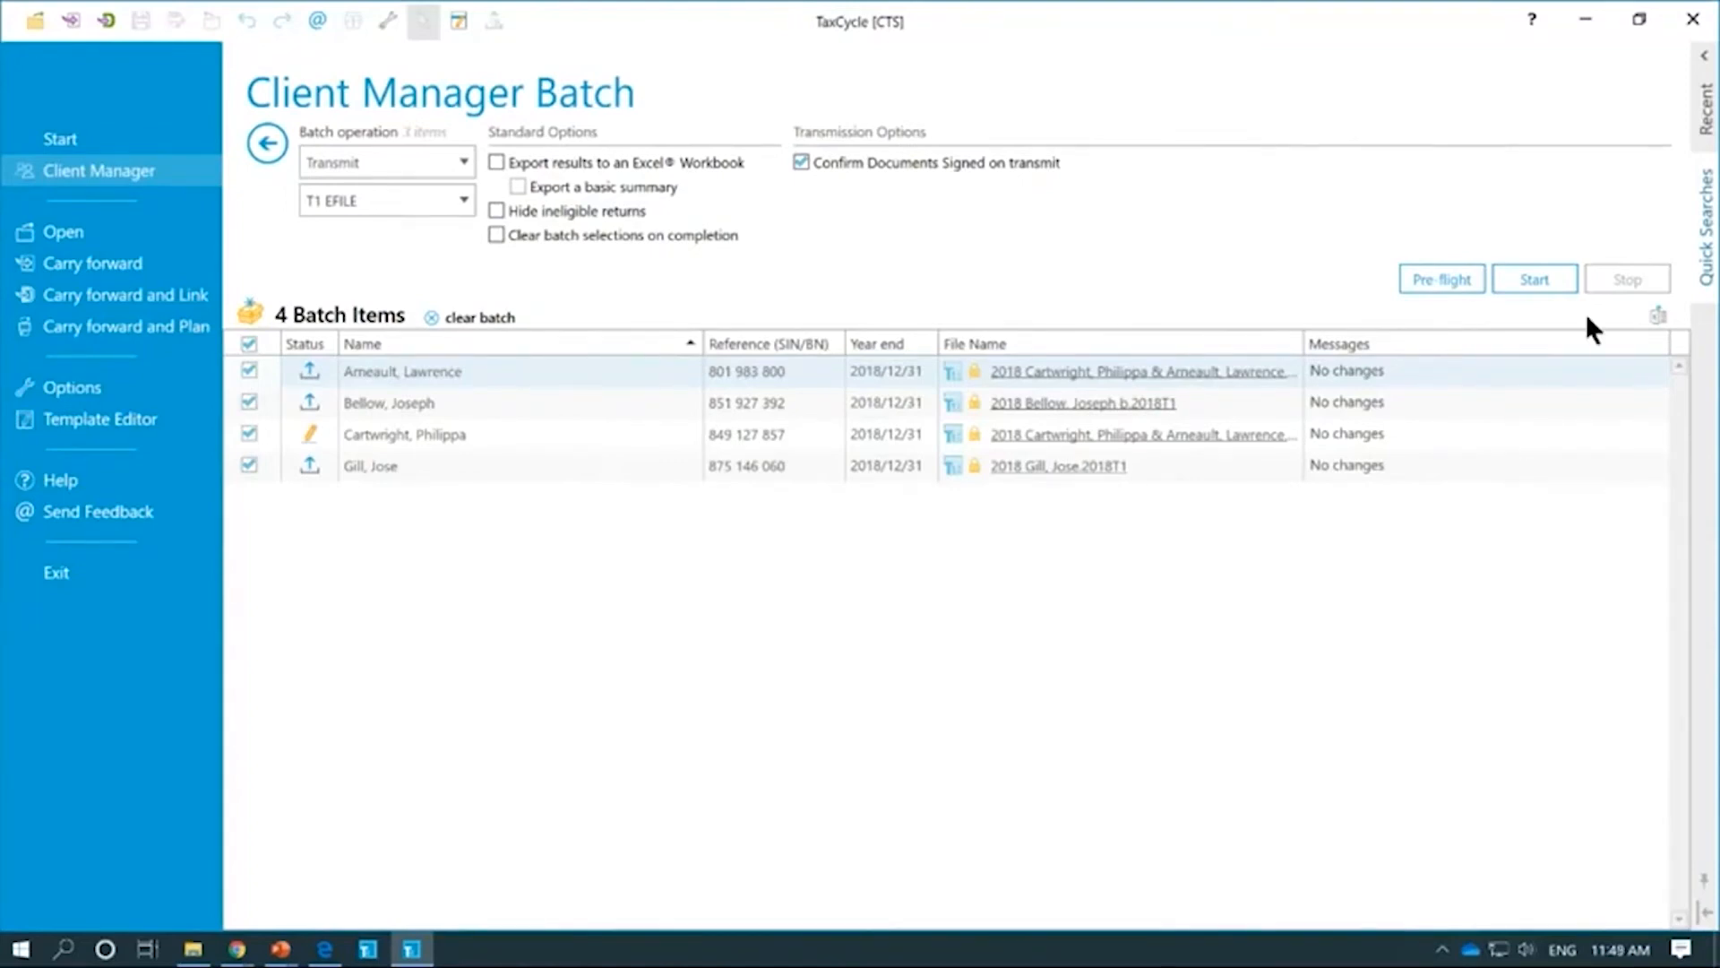
click(1525, 280)
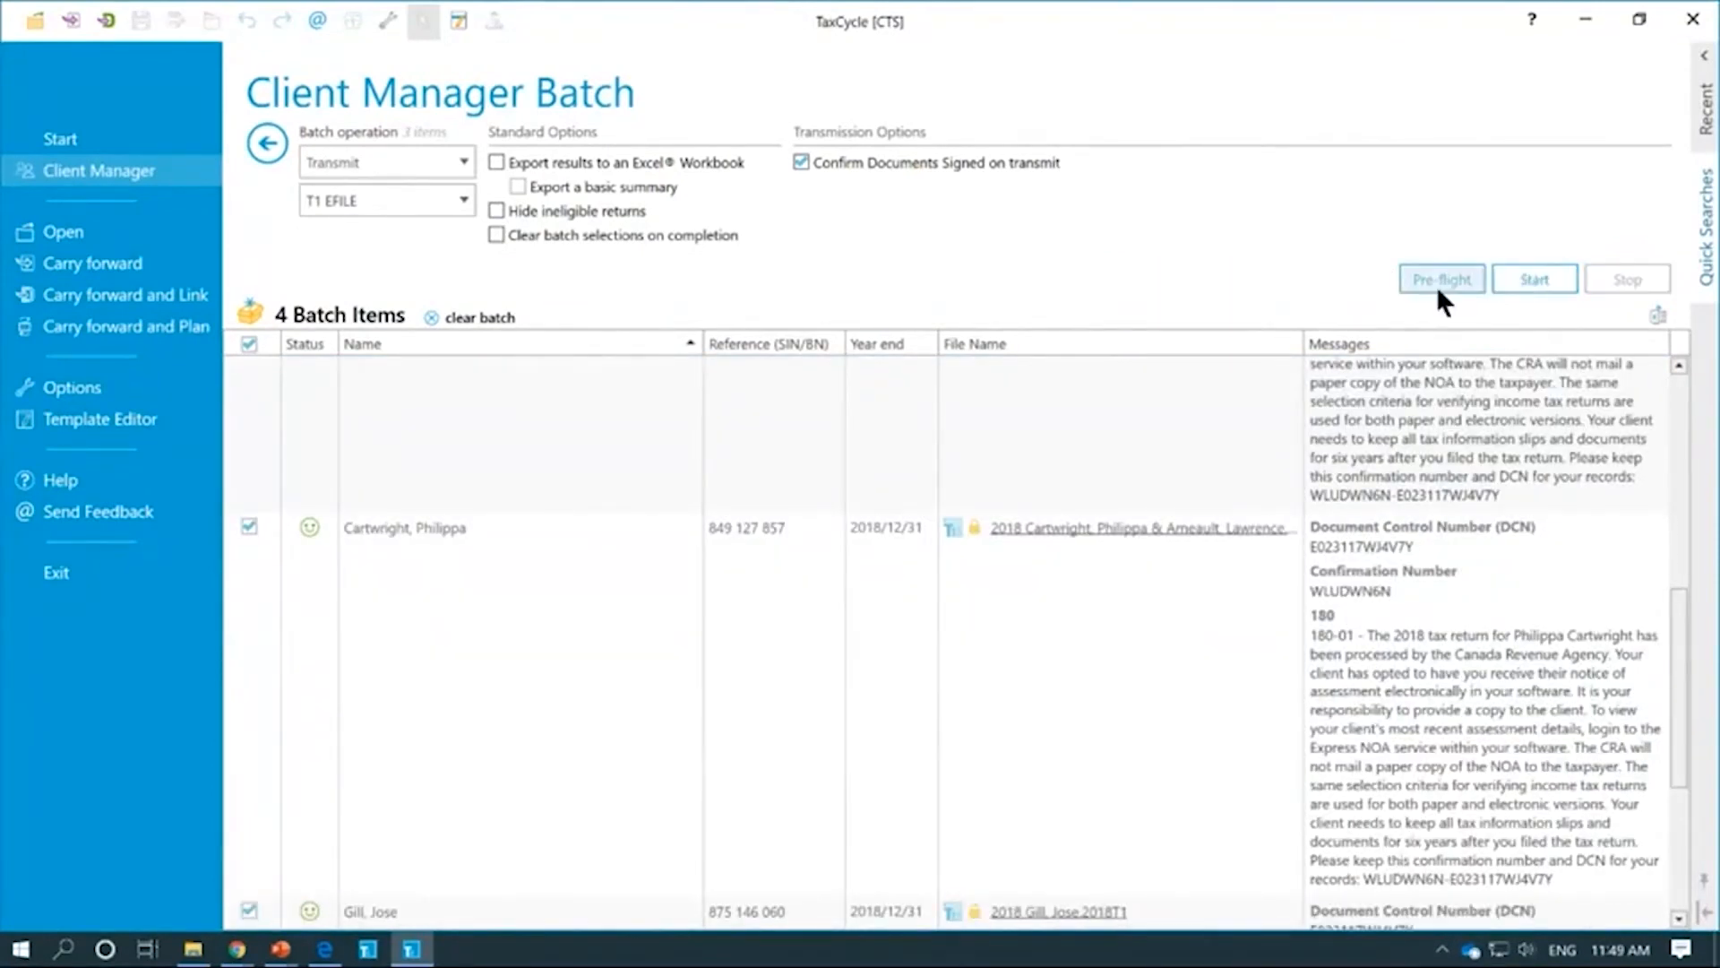
scroll(1545, 559, up, 10)
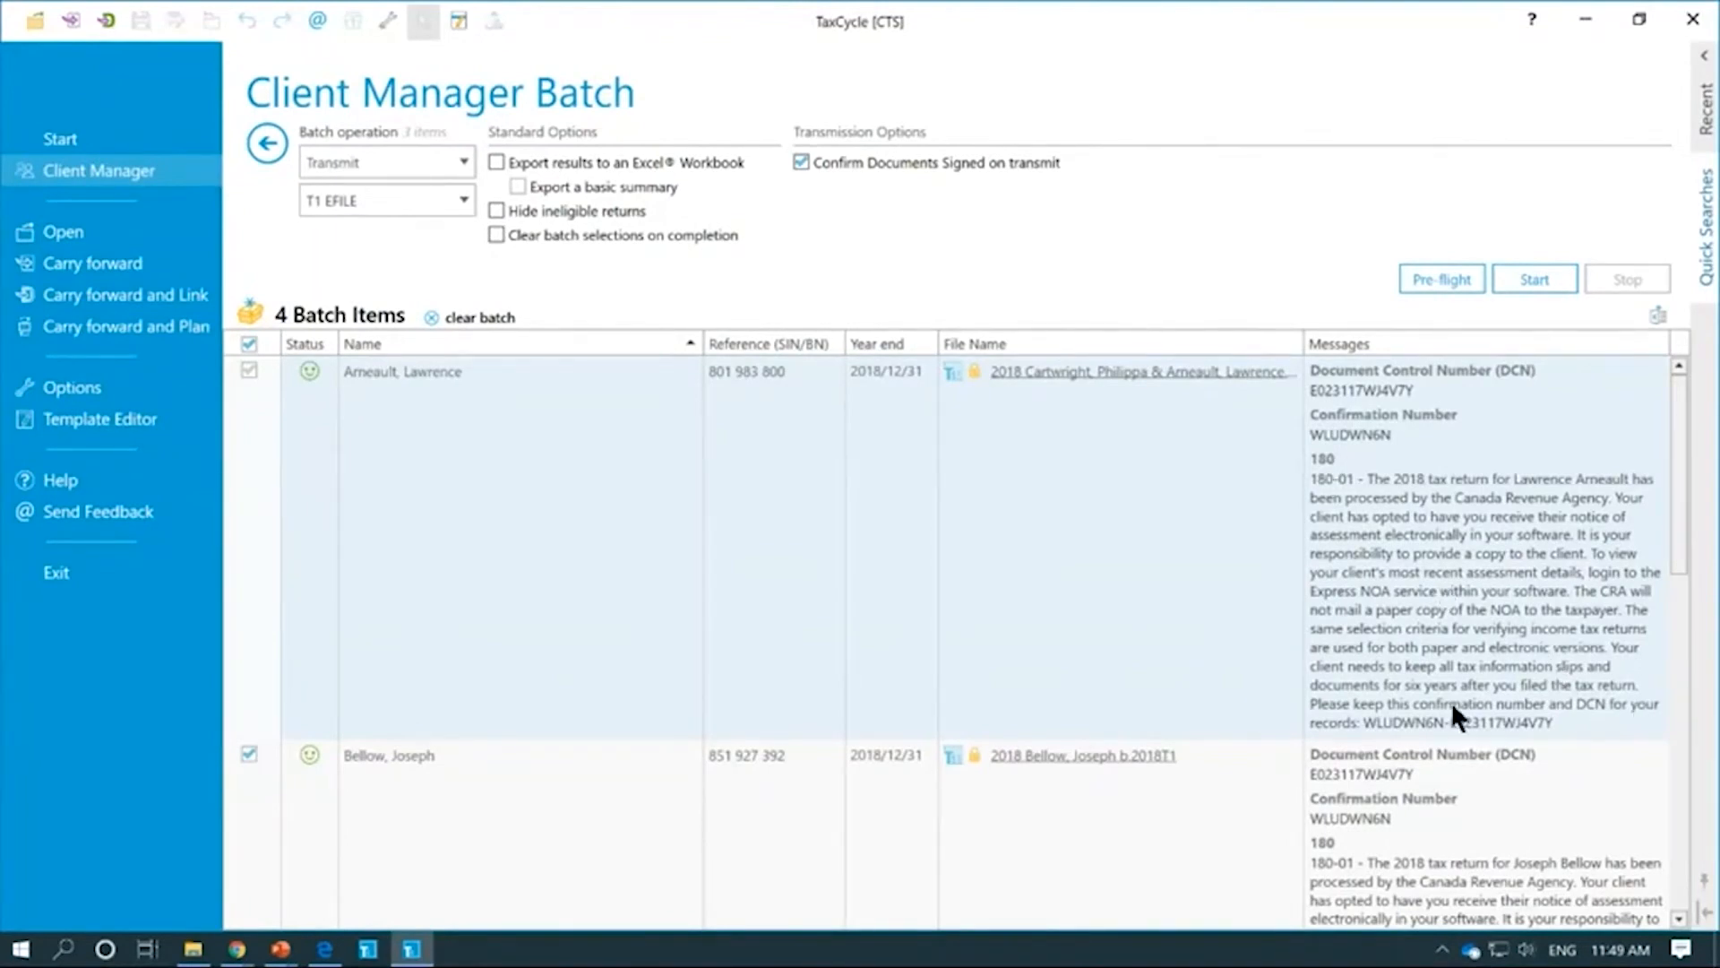
scroll(1450, 673, down, 5)
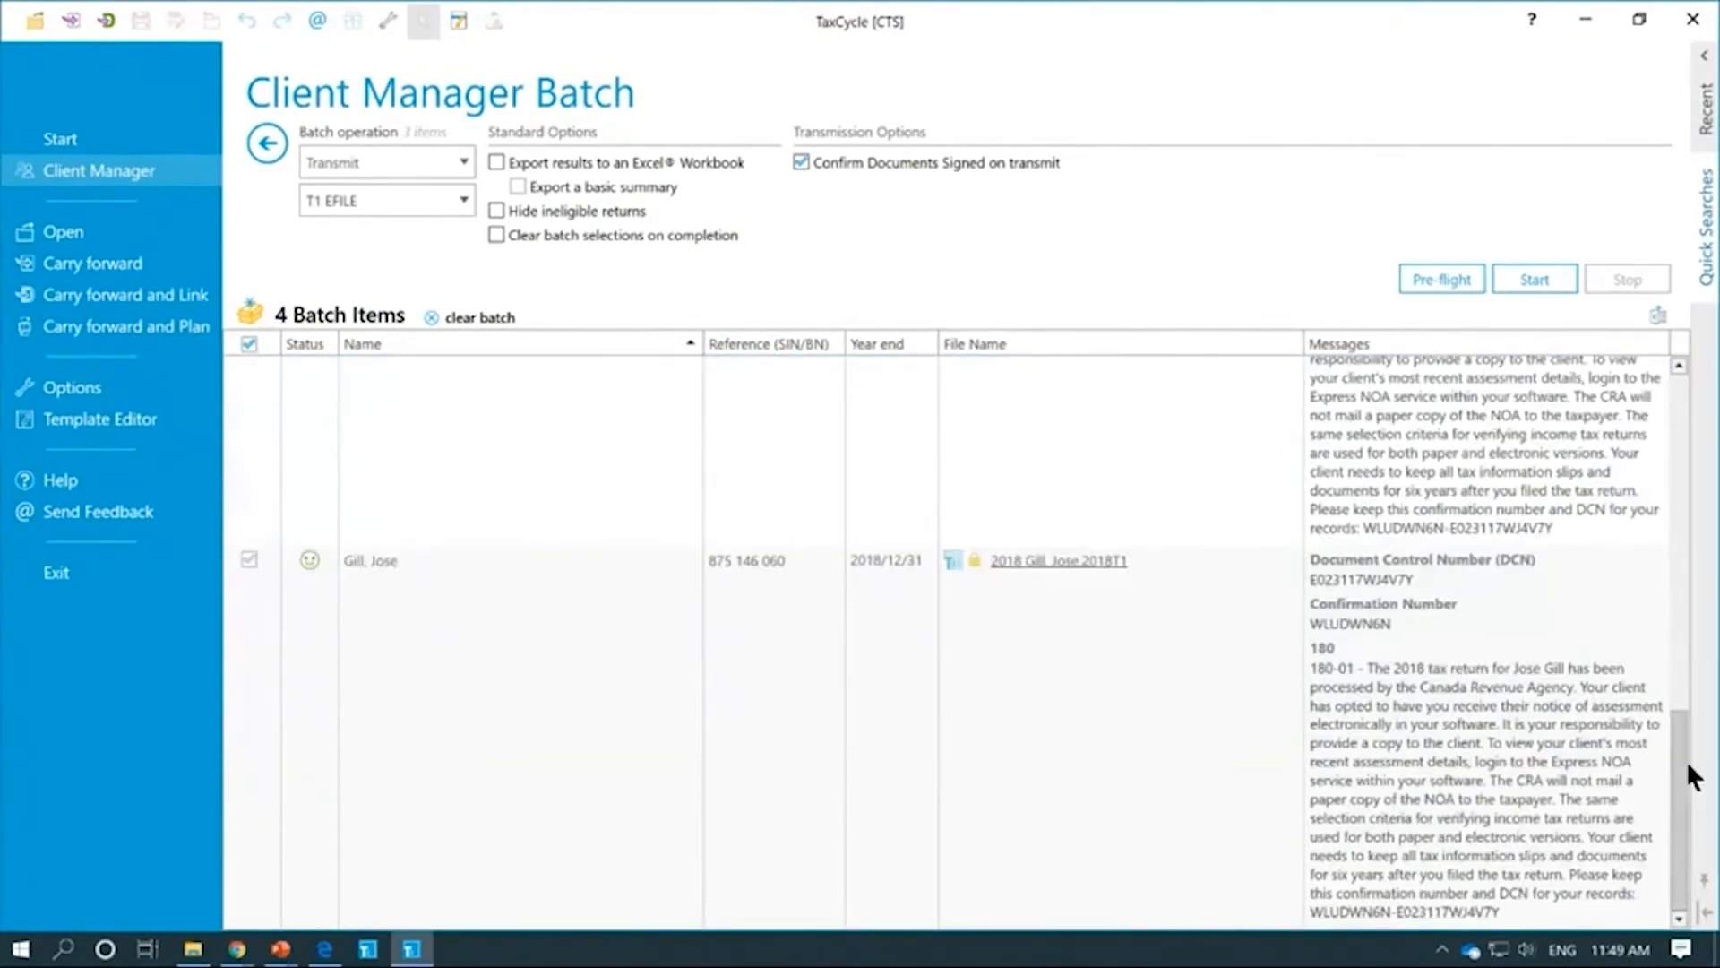
drag(1679, 772, 1633, 382)
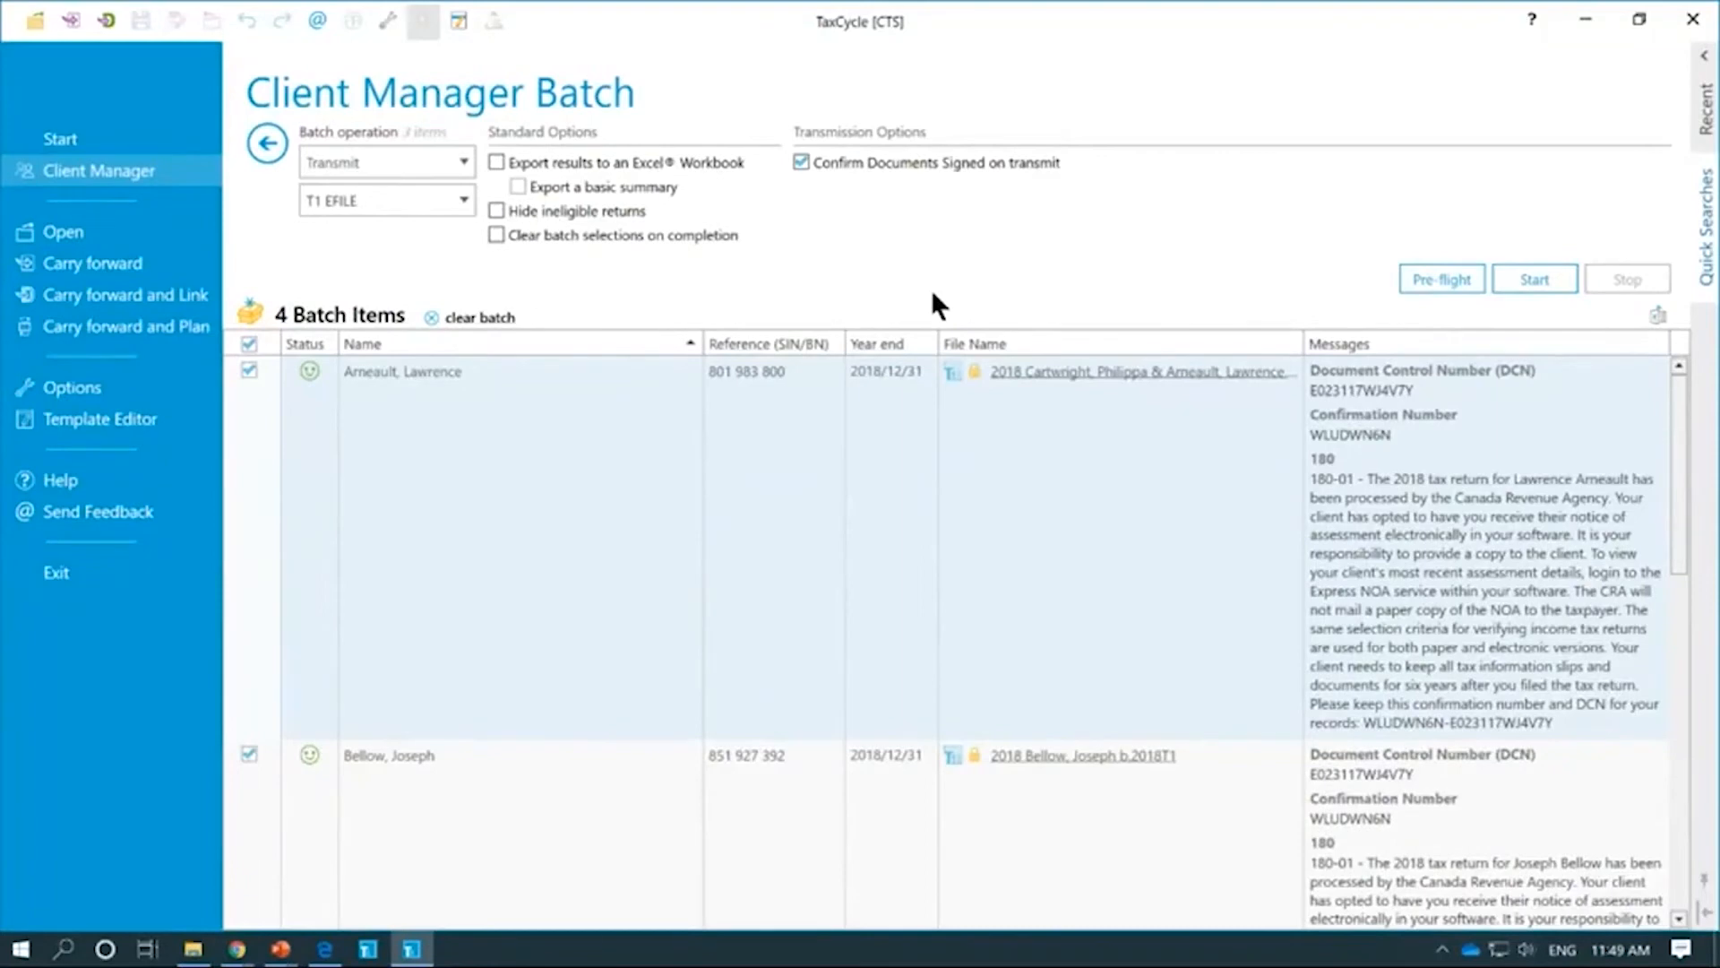
Step: Change the batch operation to Calculate and rename the first query field's description to "Refund!"
click(465, 163)
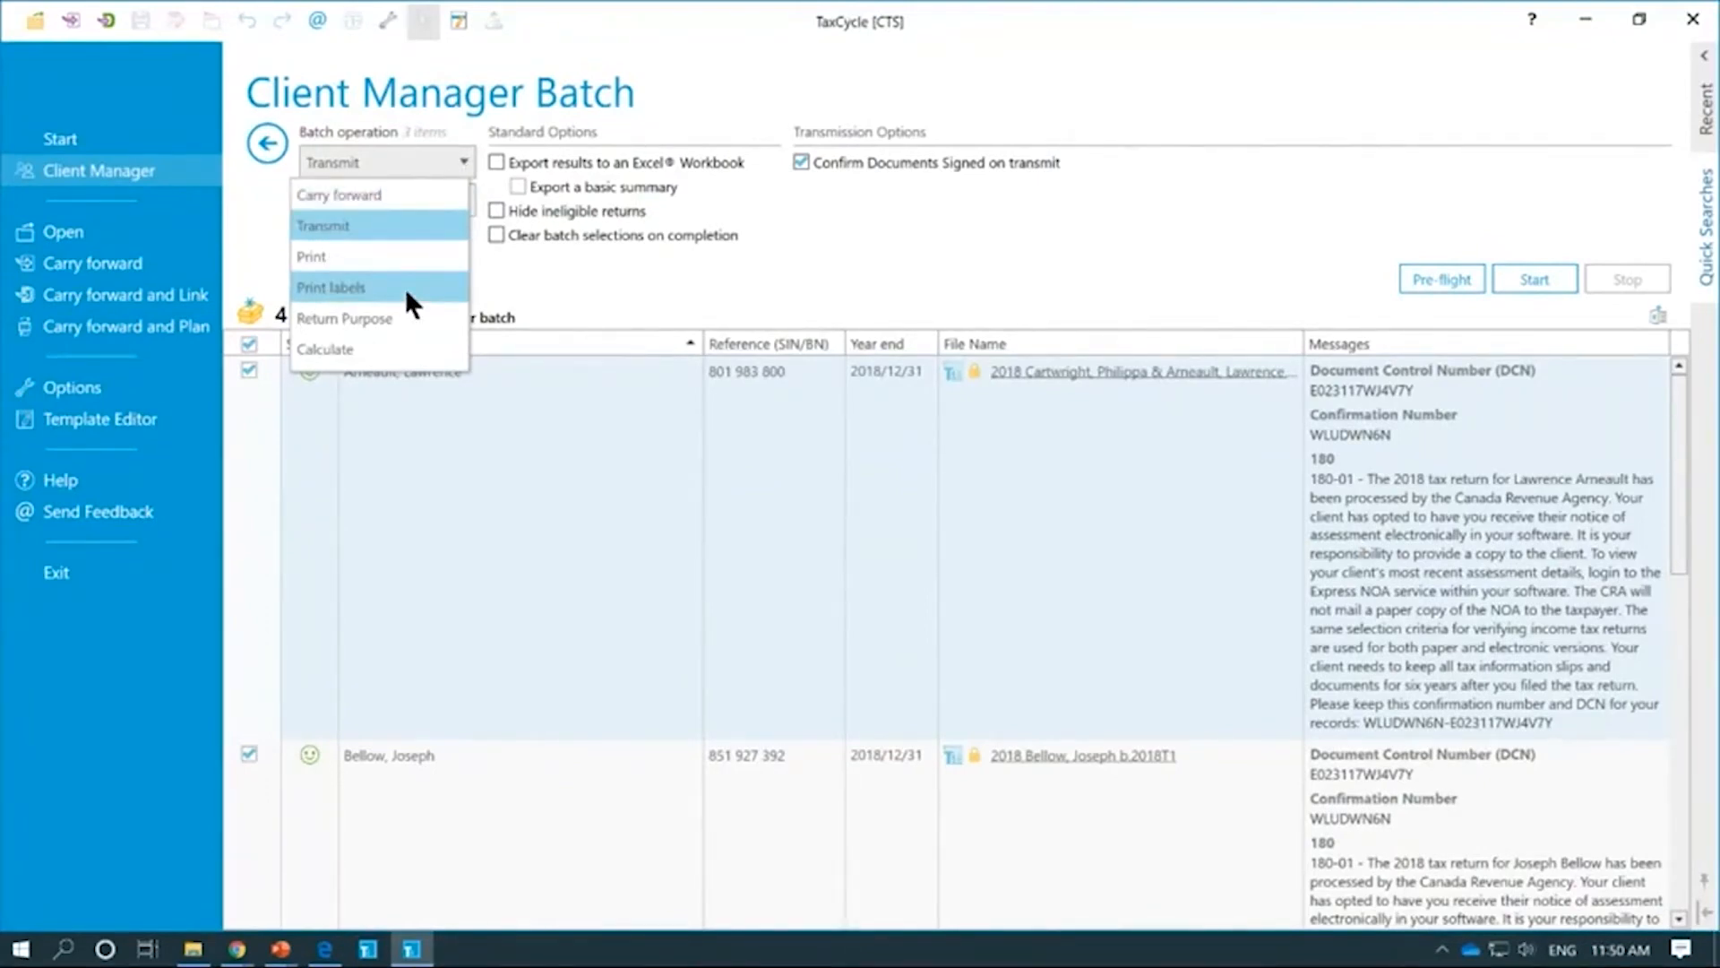
click(389, 346)
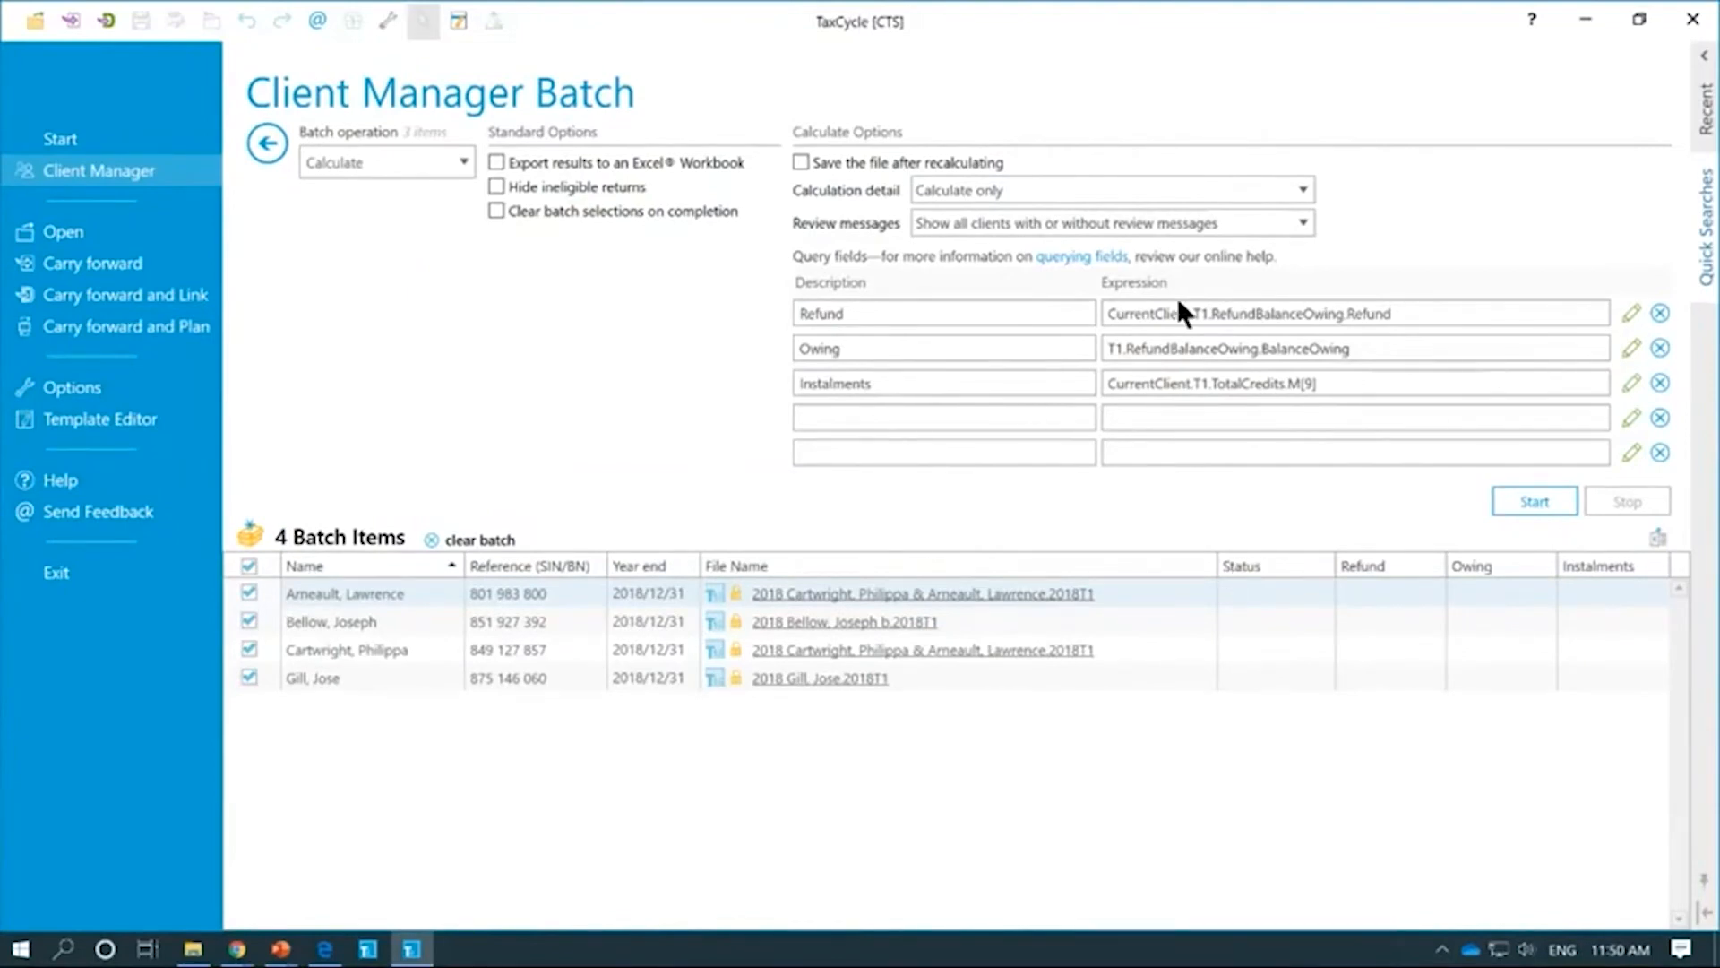
click(888, 314)
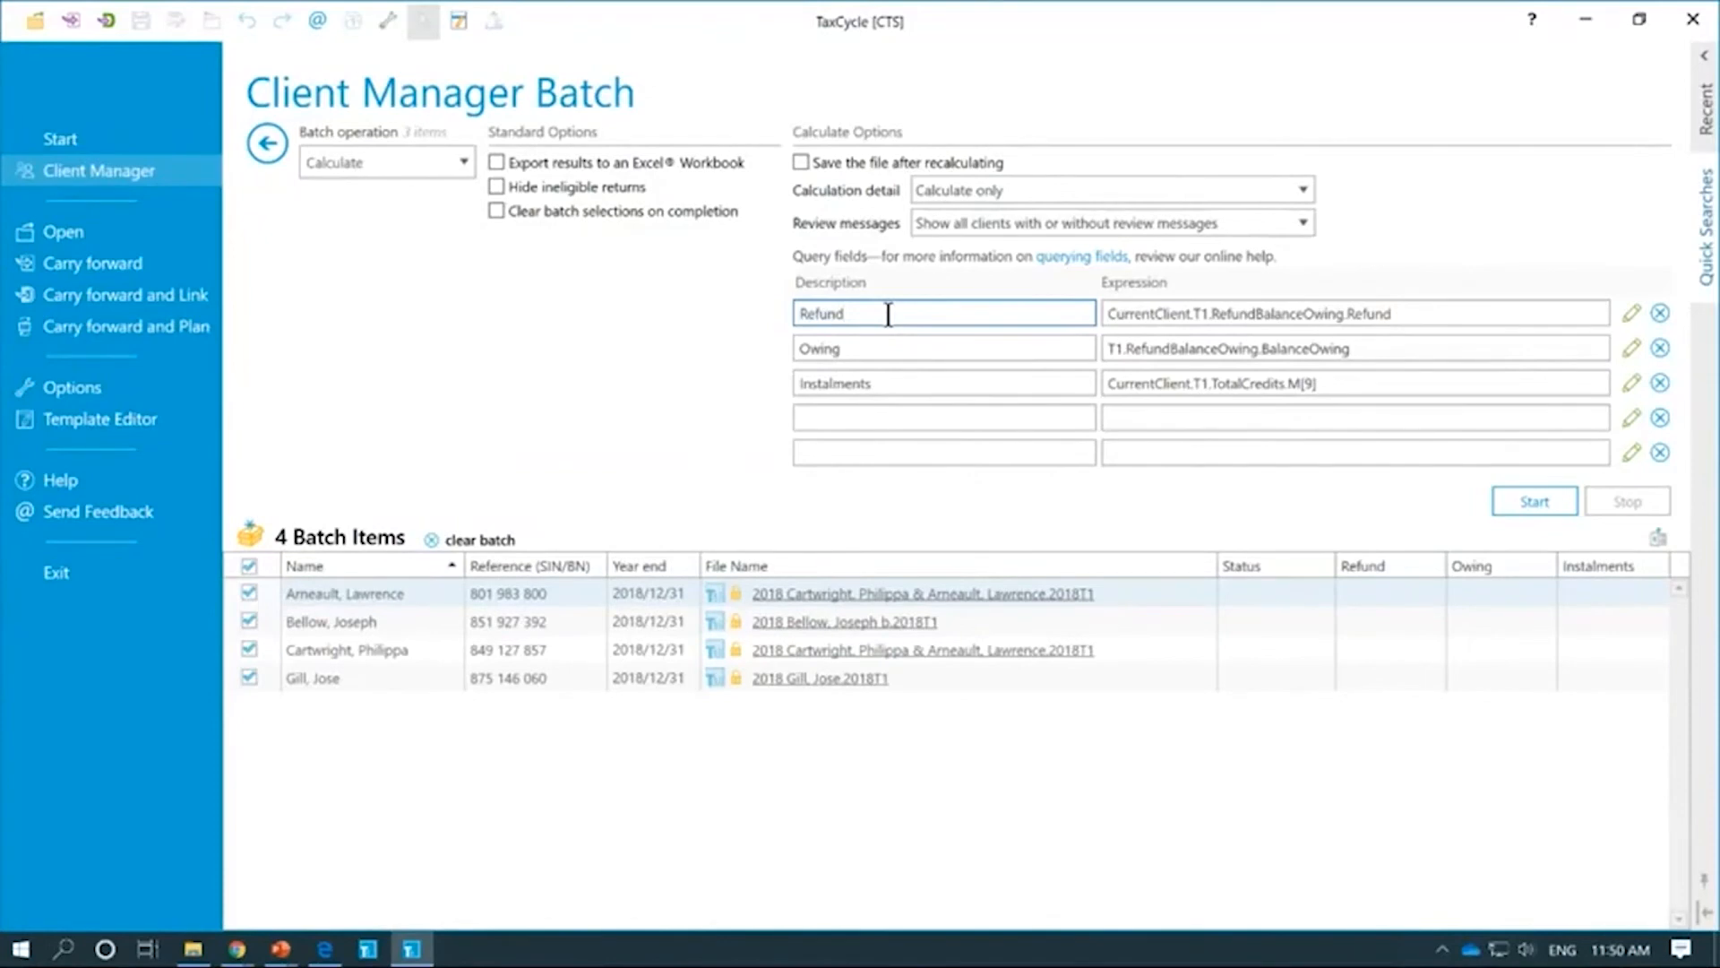
text(!)
key(Tab)
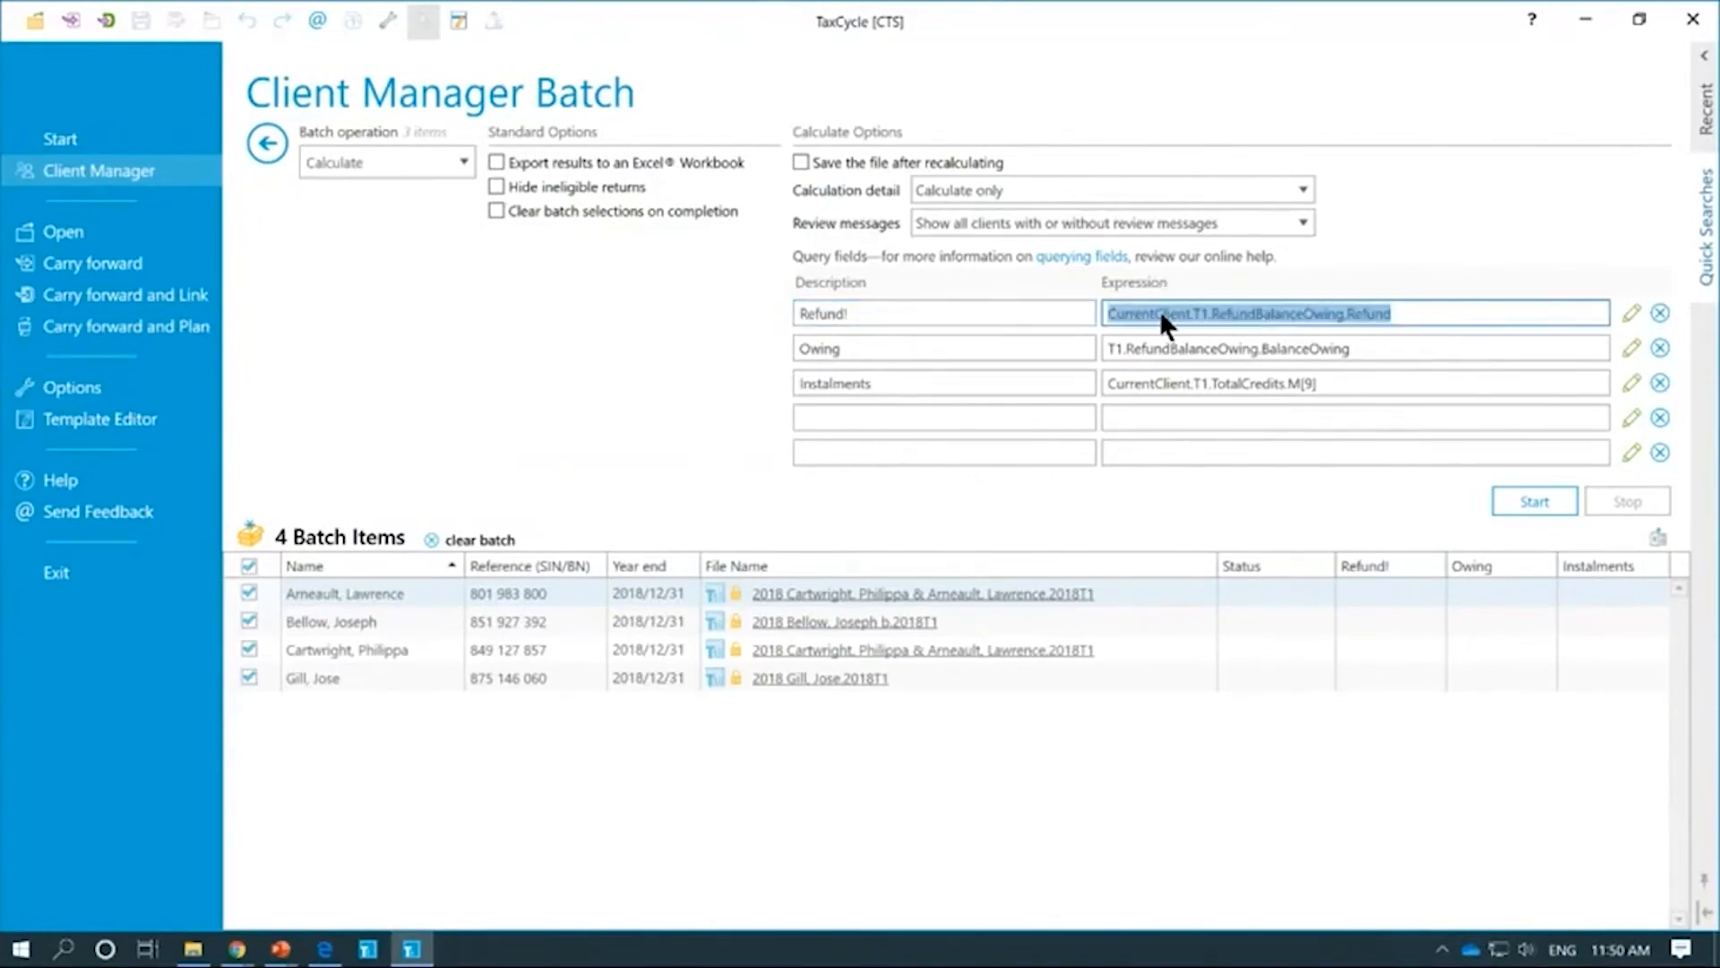
Step: Examine the refund query field's expression and its data monitor settings, and leave them without saving changes
click(1428, 313)
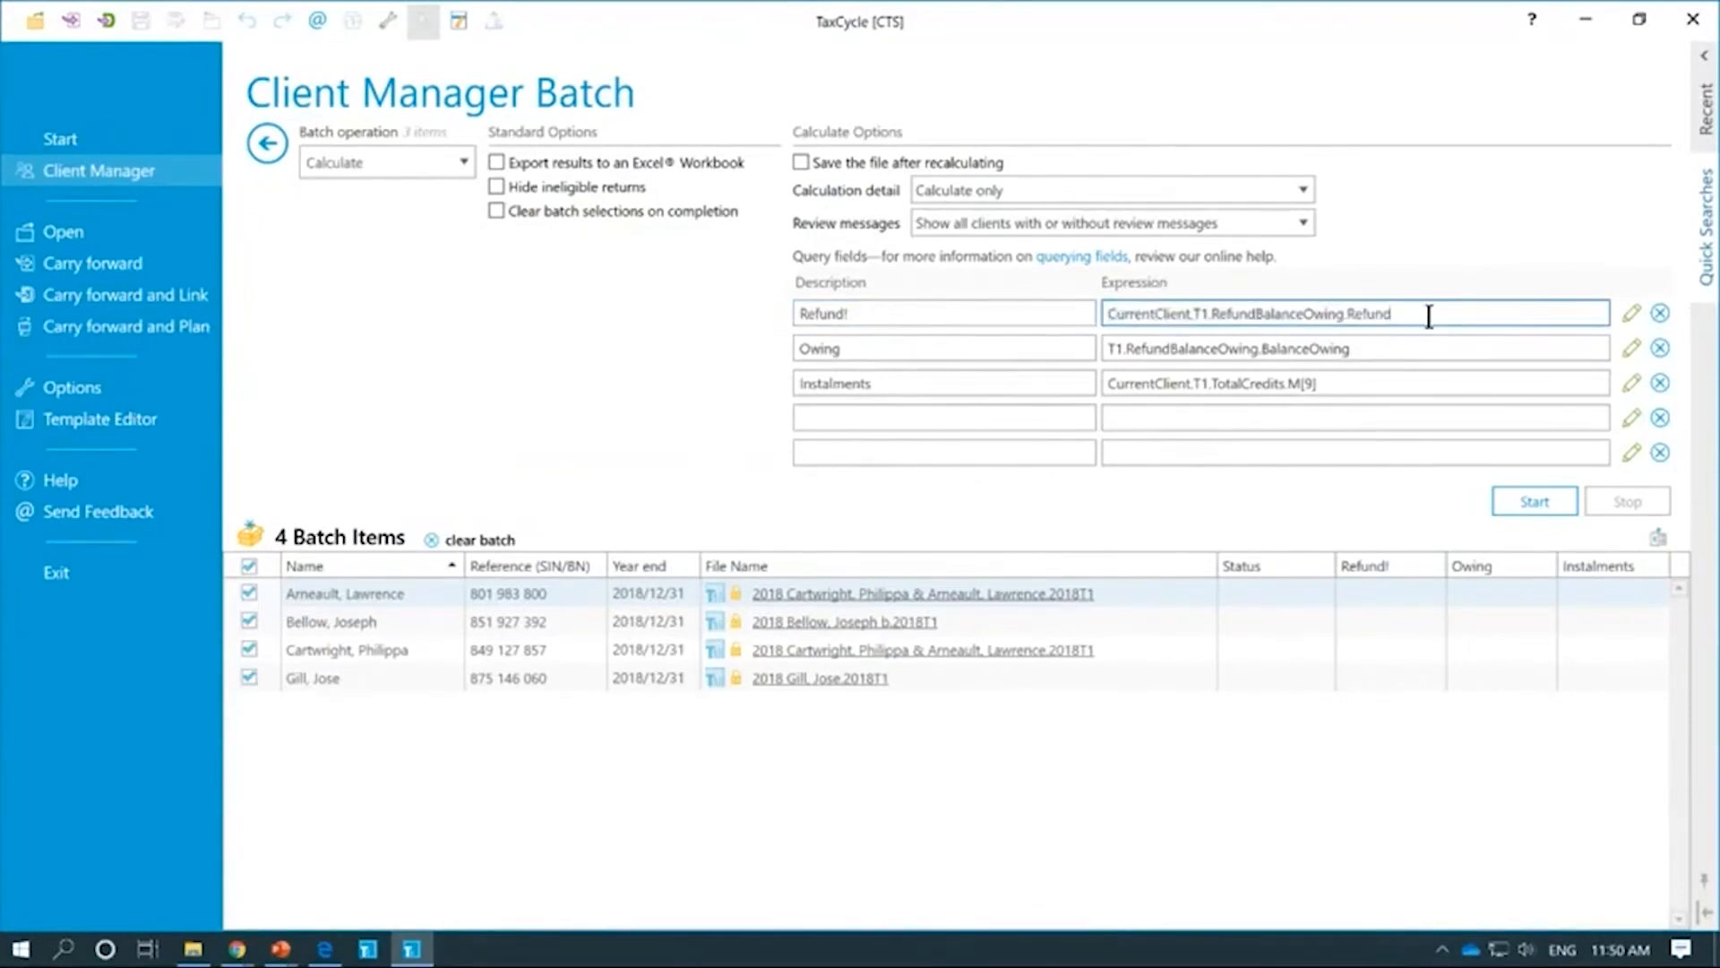
drag(1428, 313, 1099, 311)
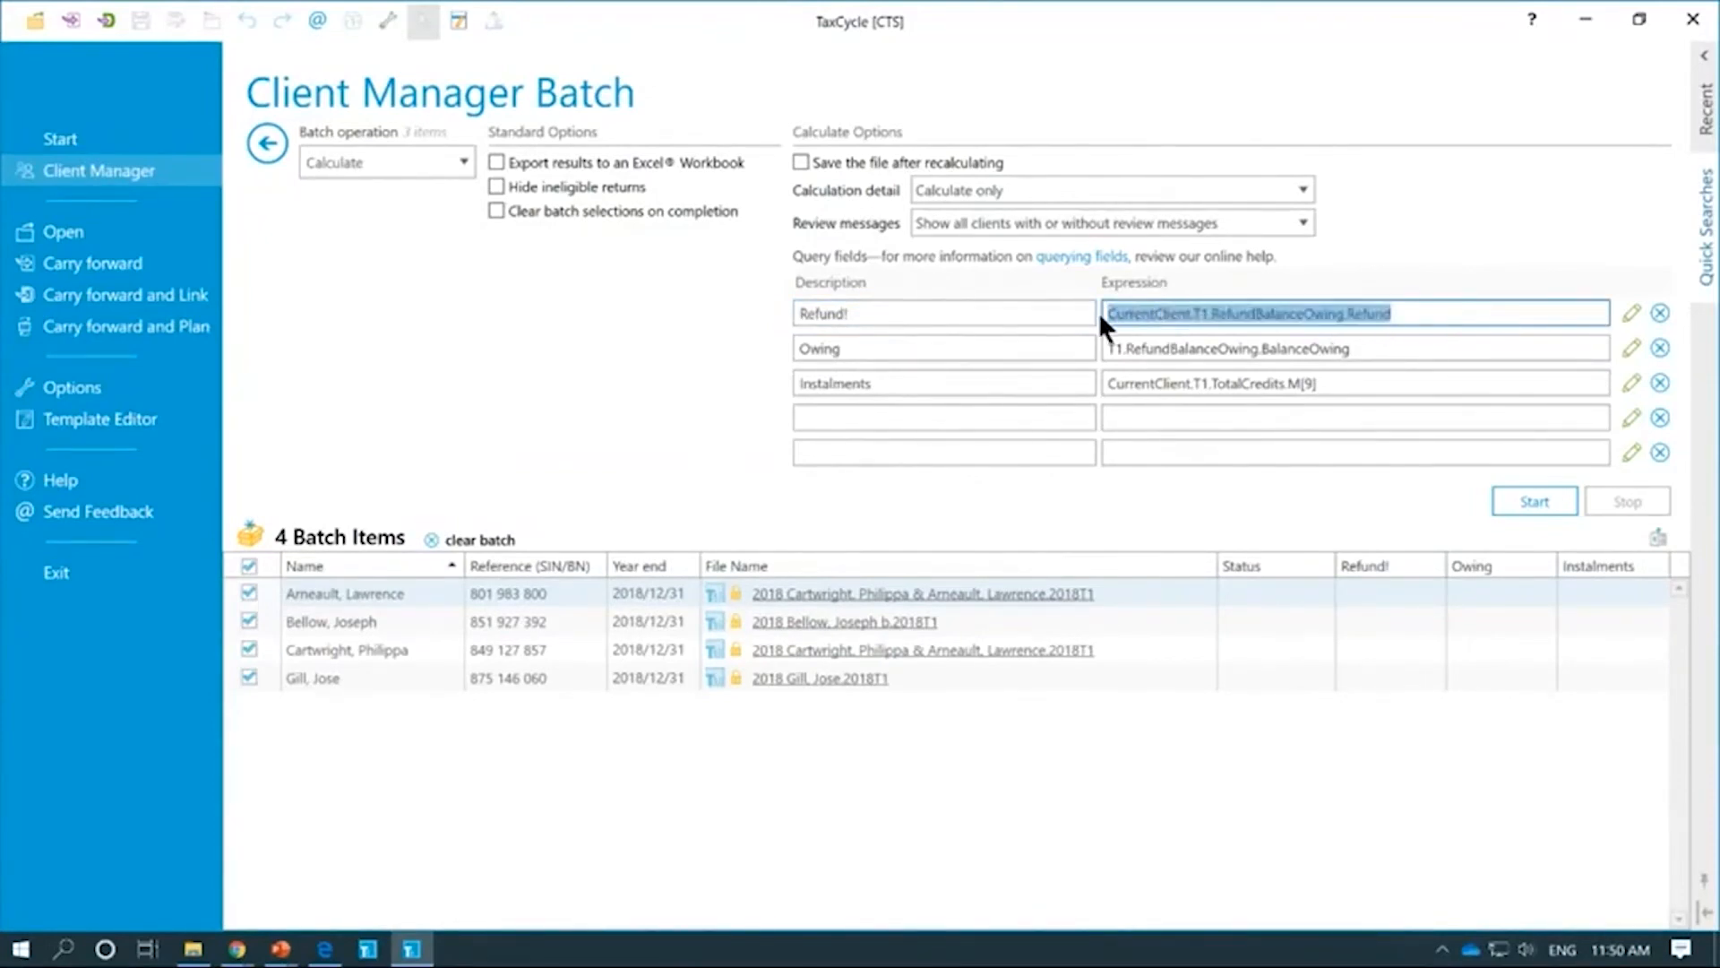
click(1632, 312)
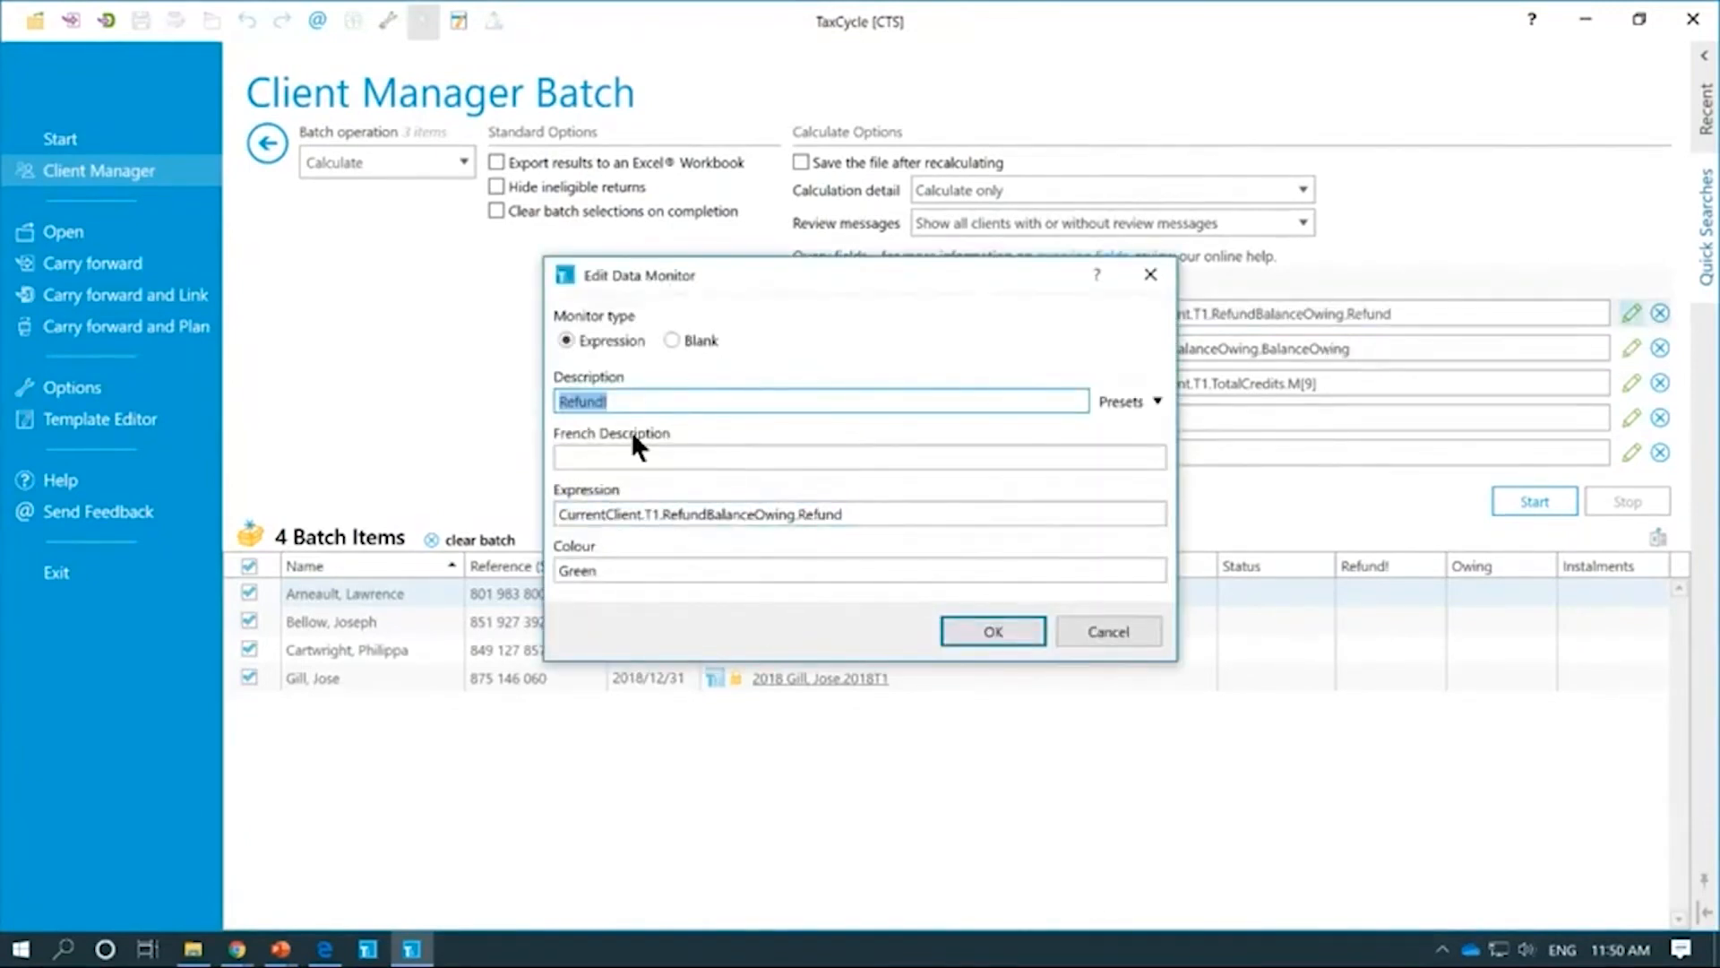
click(1102, 629)
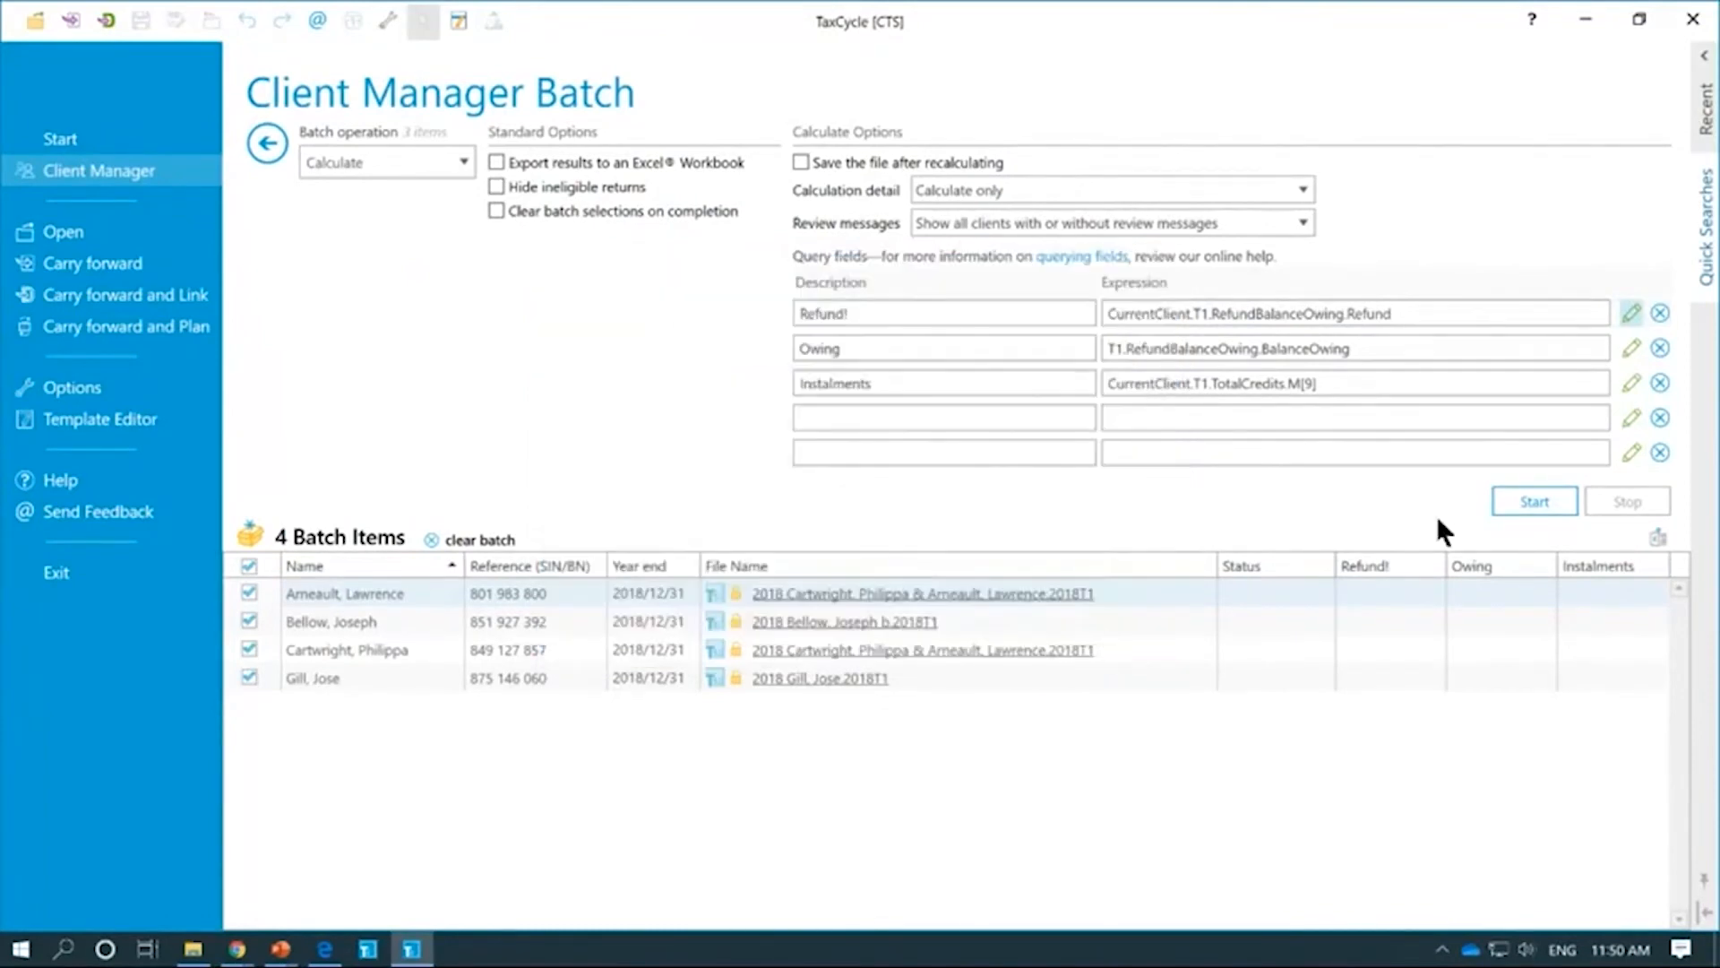
Step: Run the Calculate operation with the refund, owing and instalments query fields on the batch, and return to the client list
click(1536, 502)
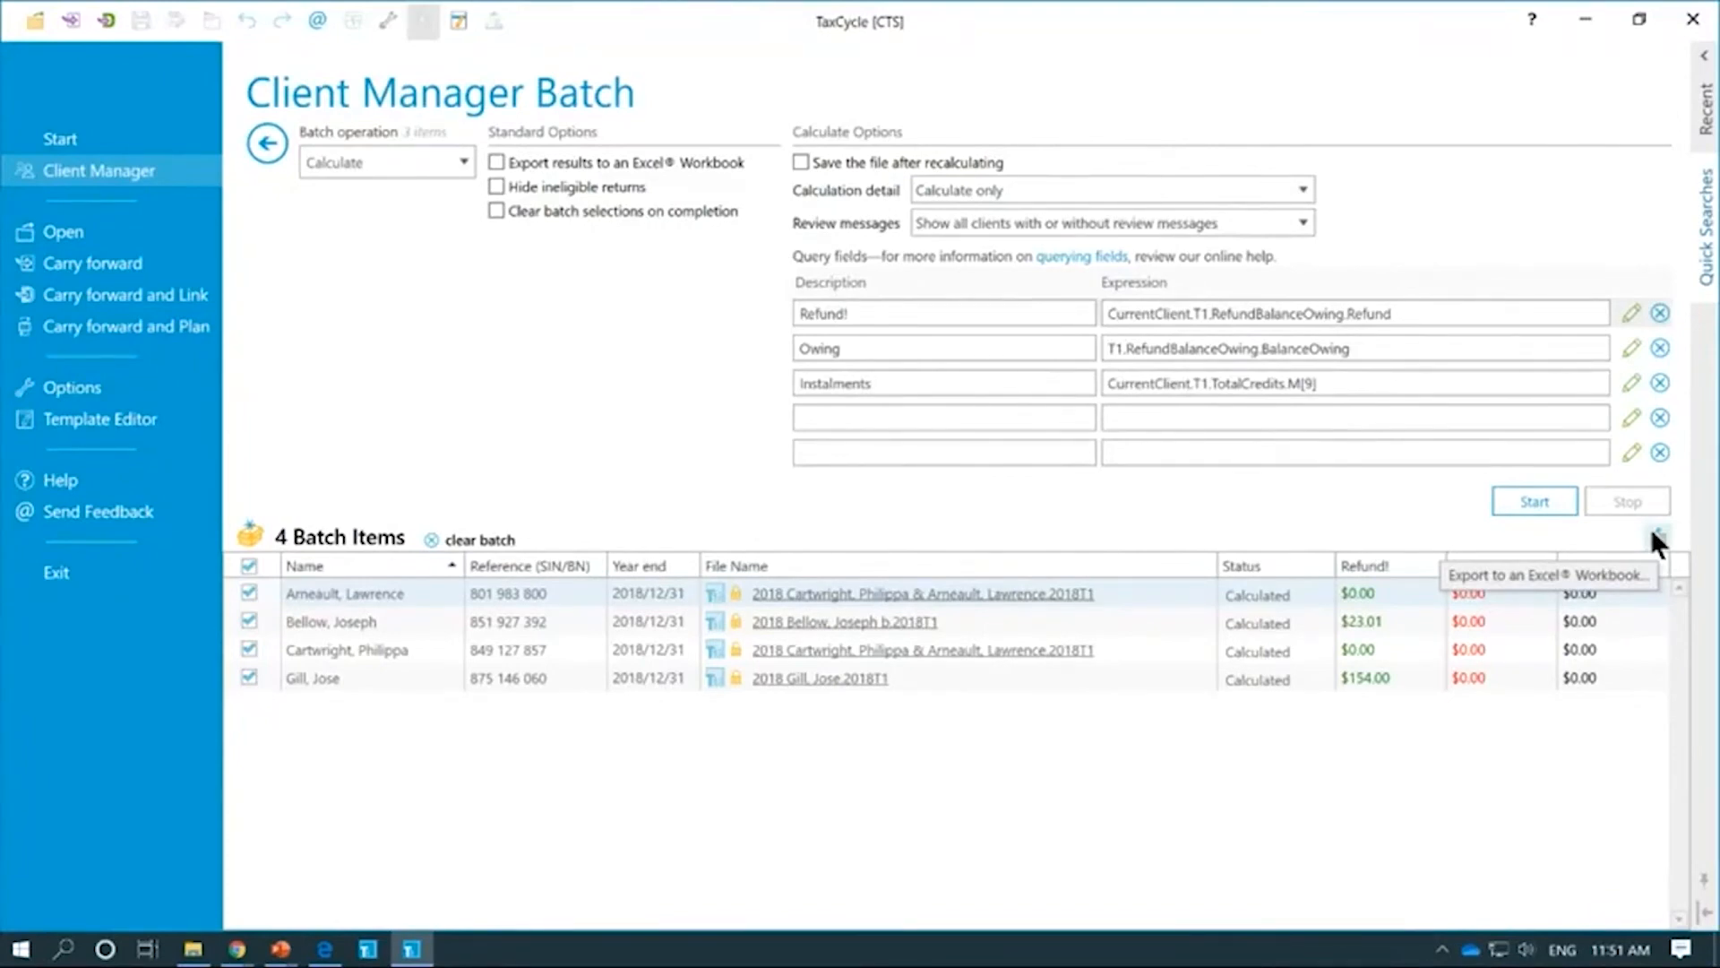
click(342, 158)
click(254, 217)
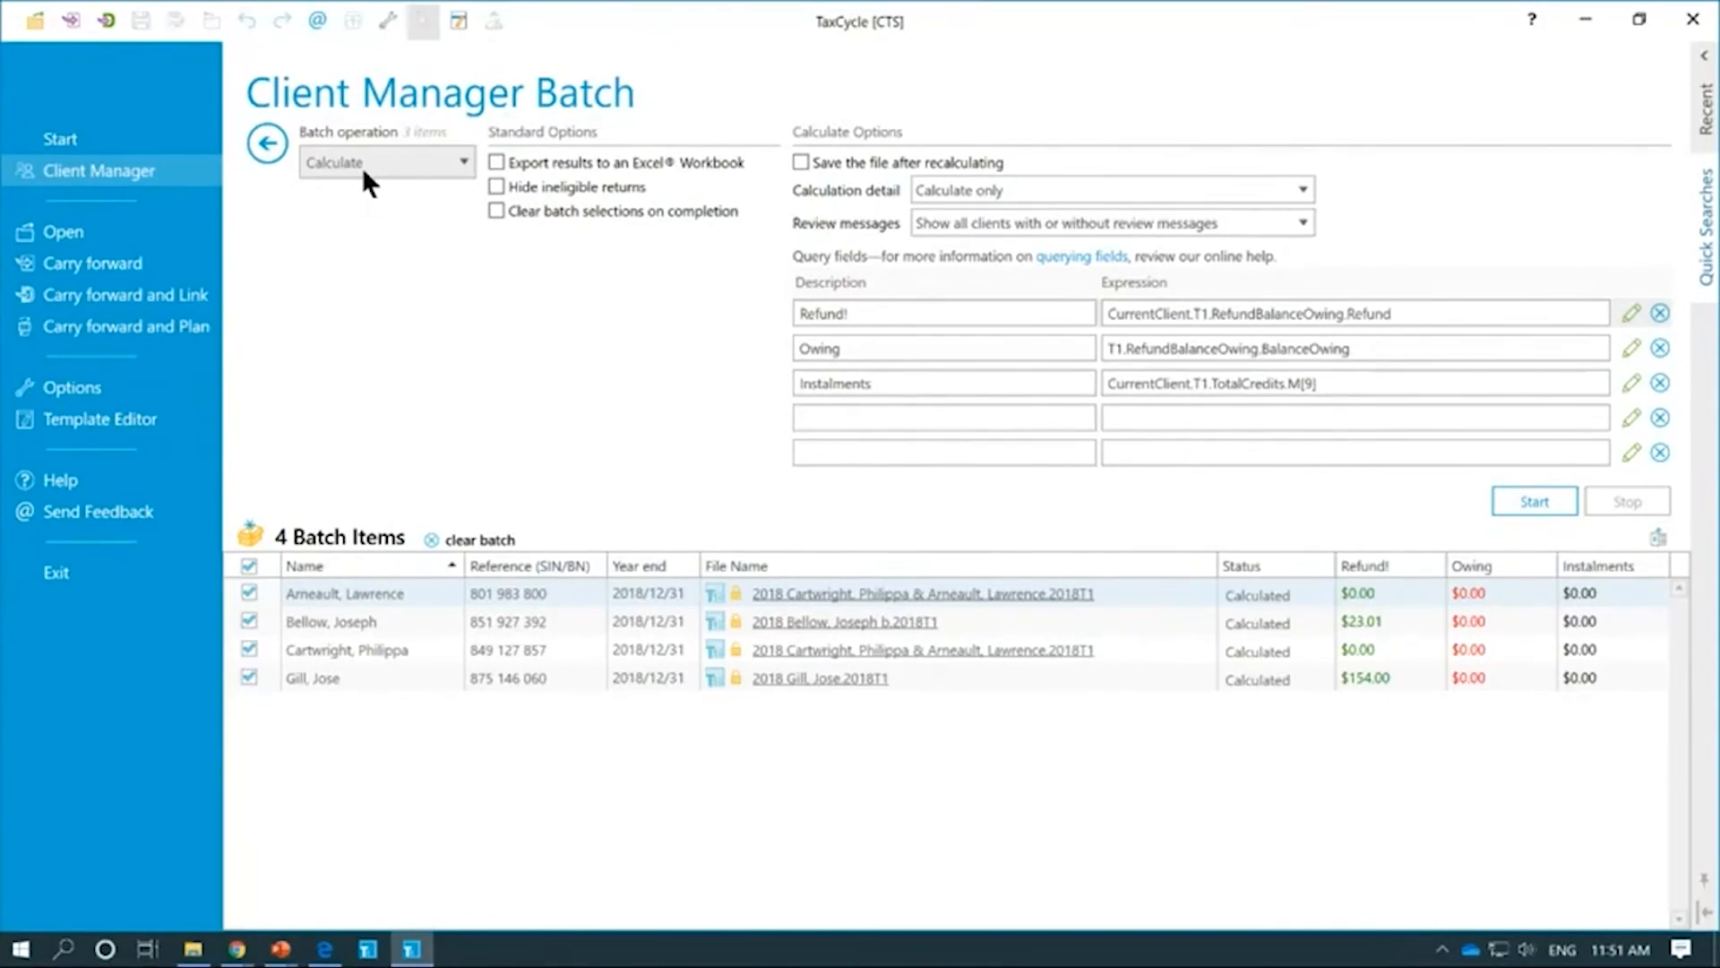
click(269, 141)
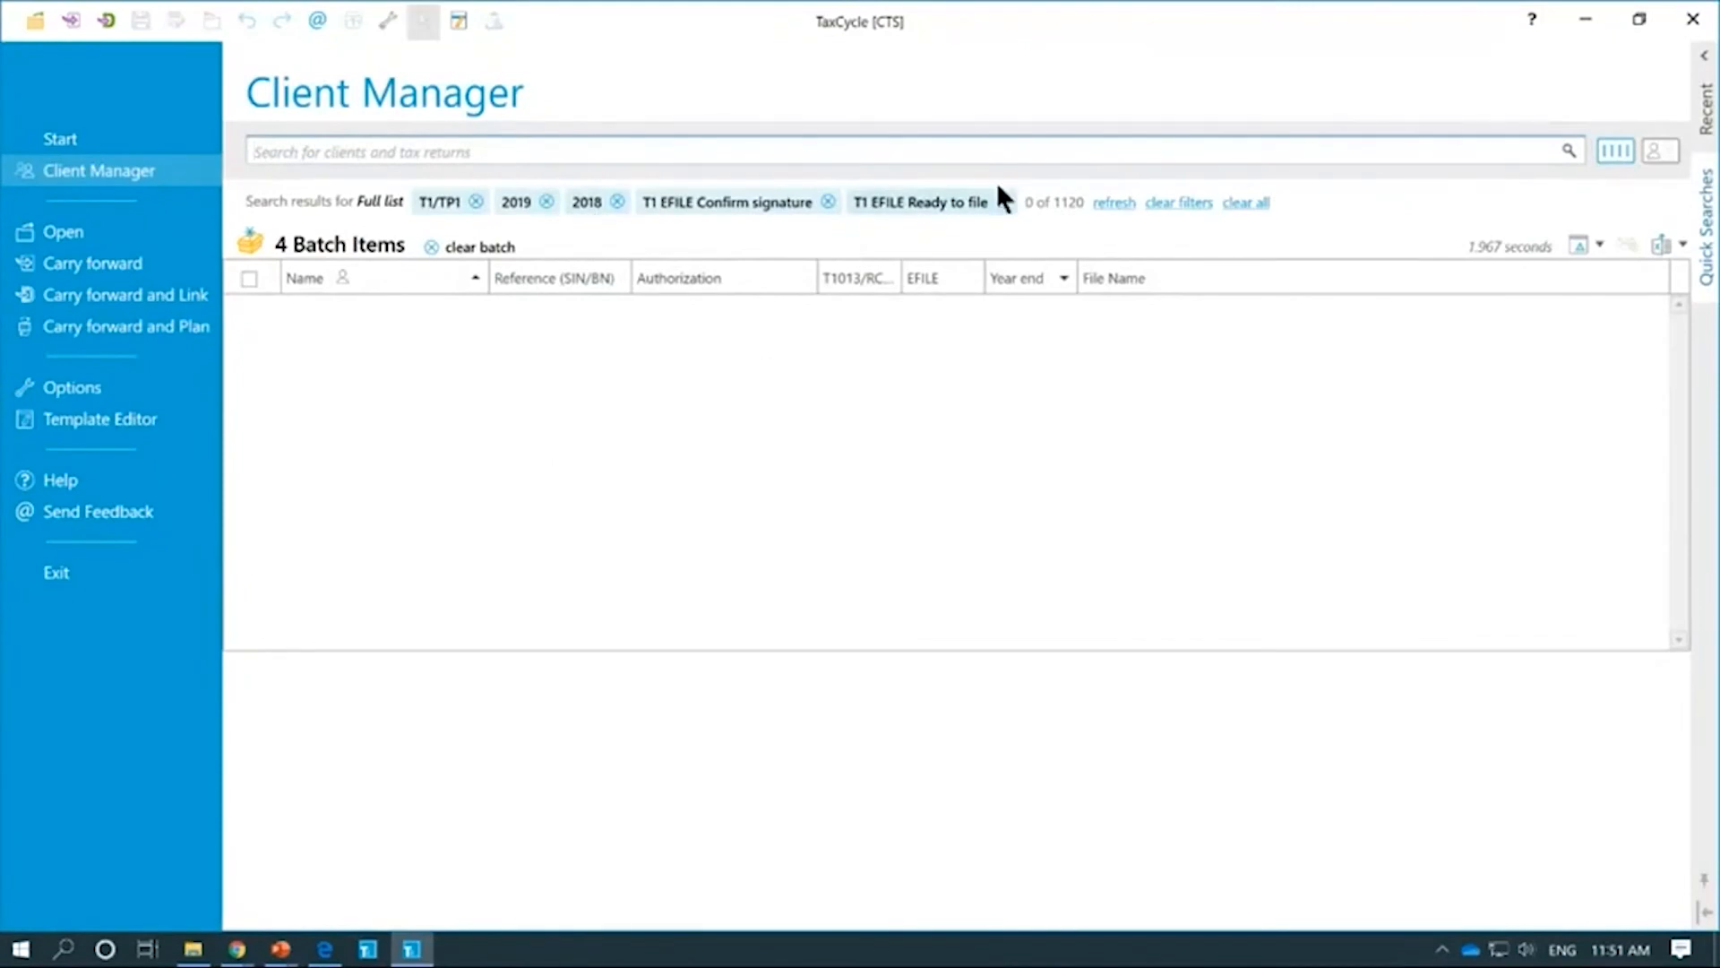
Step: Apply the T1 EFILE Transmitted quick search and restrict its results to the 2018 tax year
click(1704, 216)
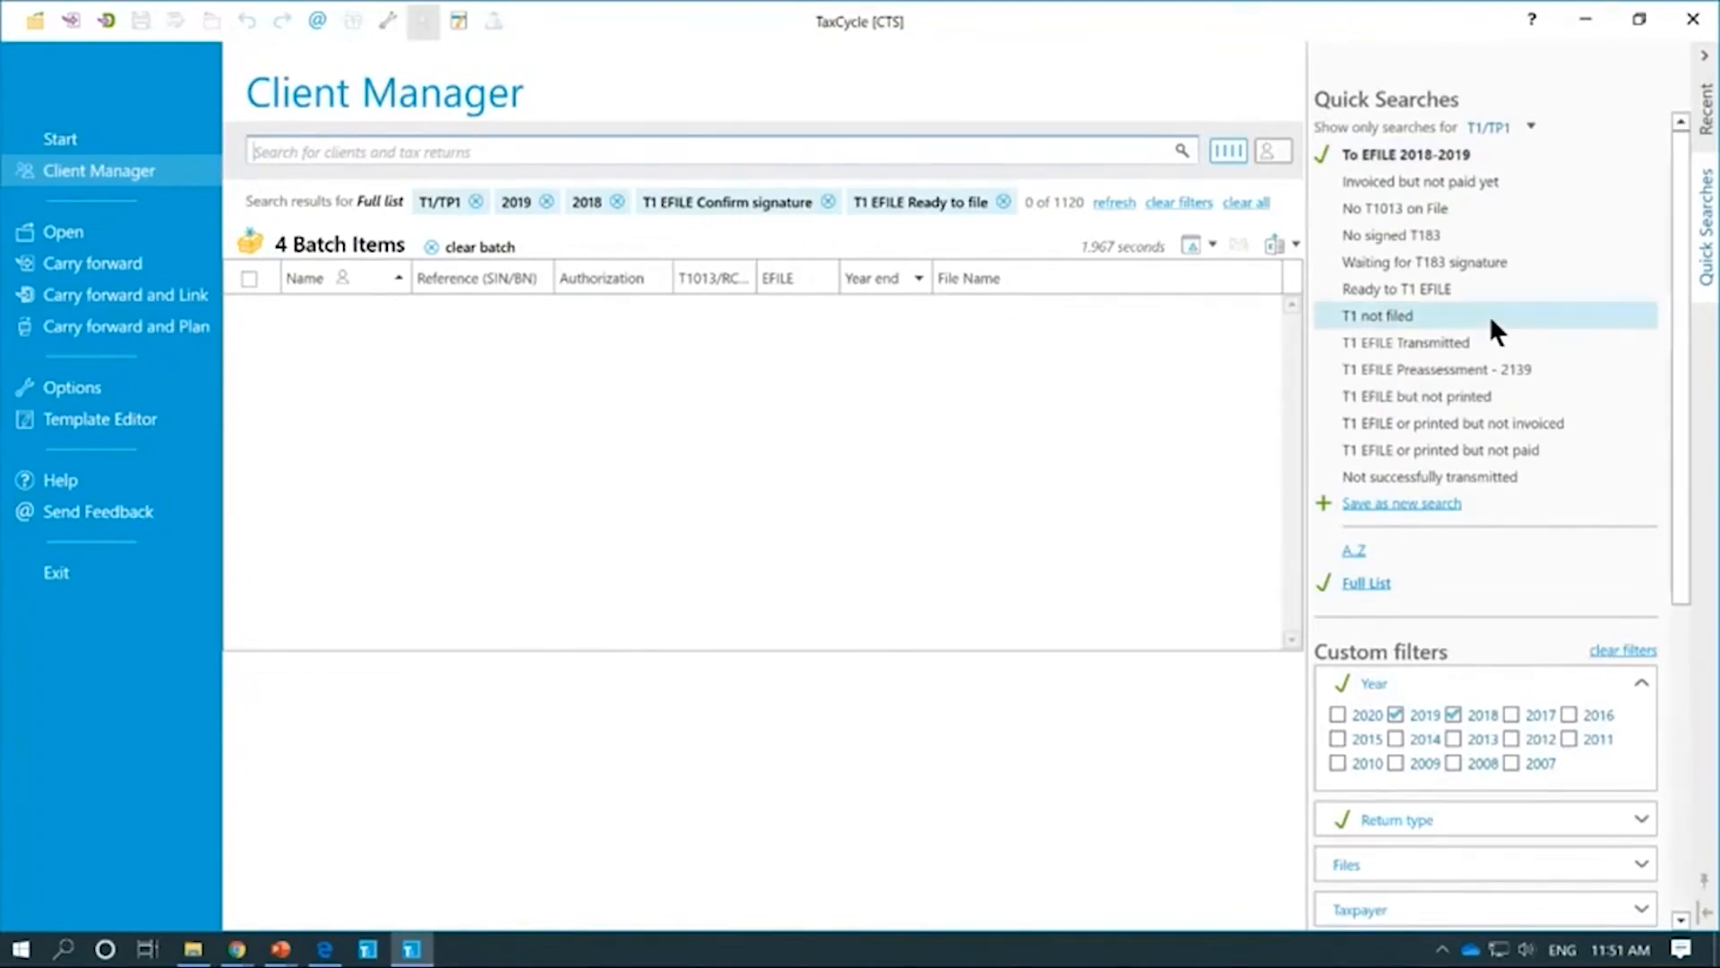
click(1486, 343)
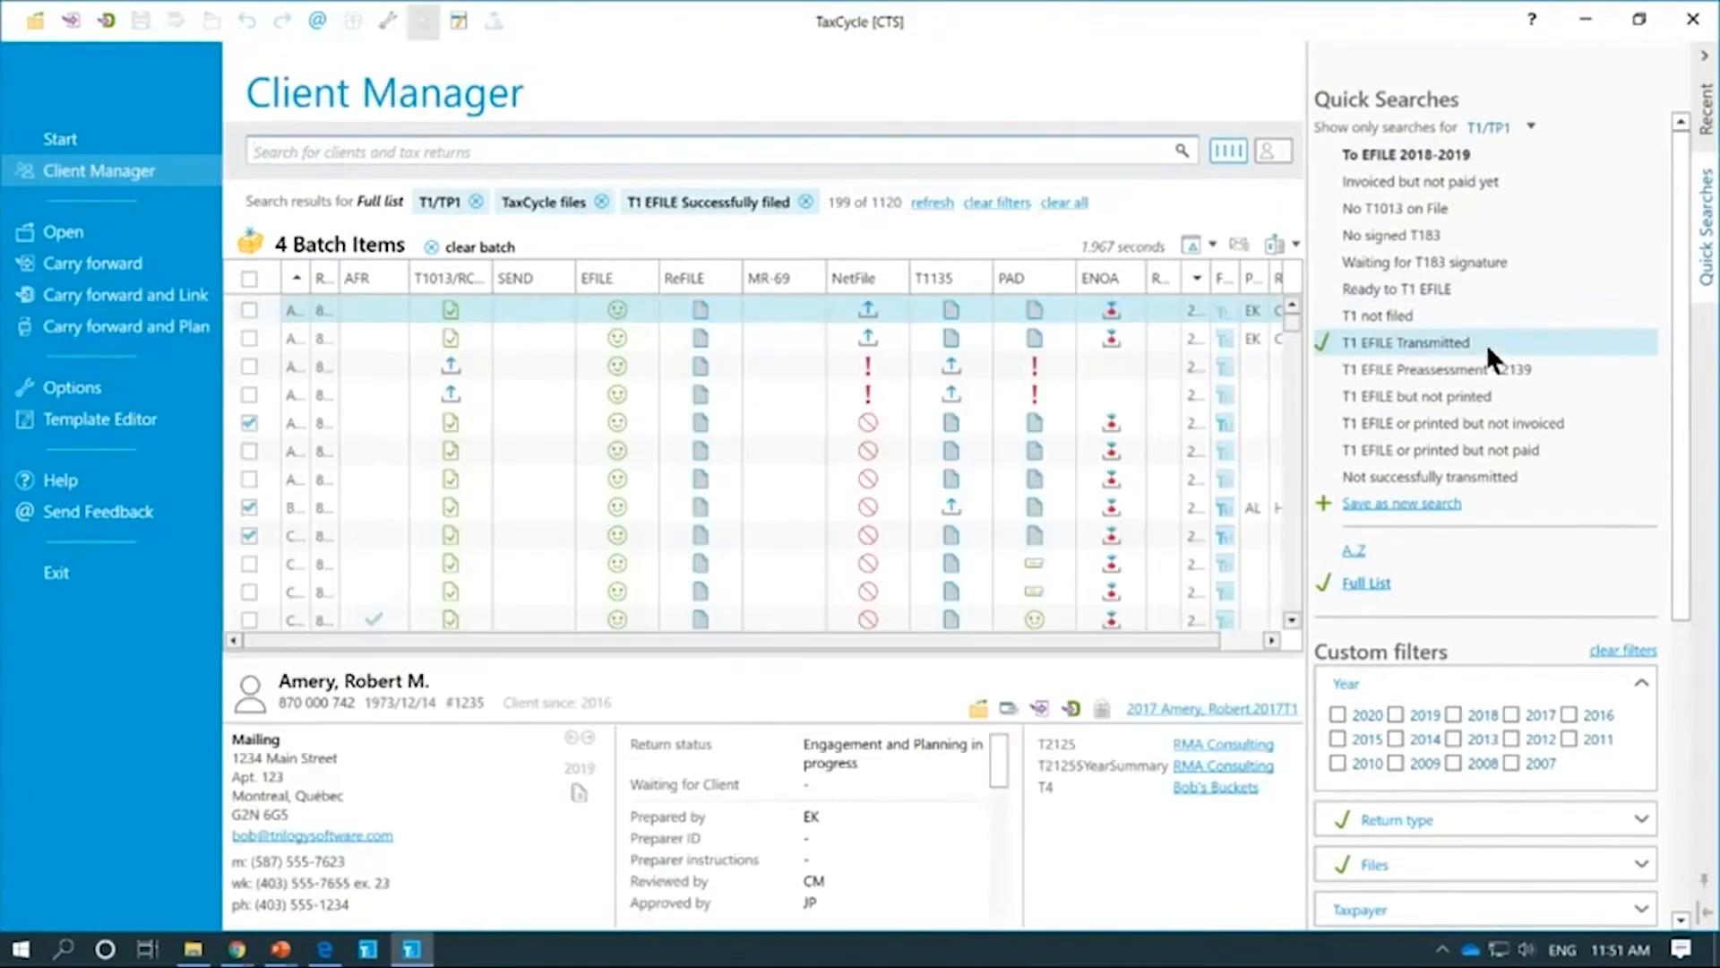
click(1454, 714)
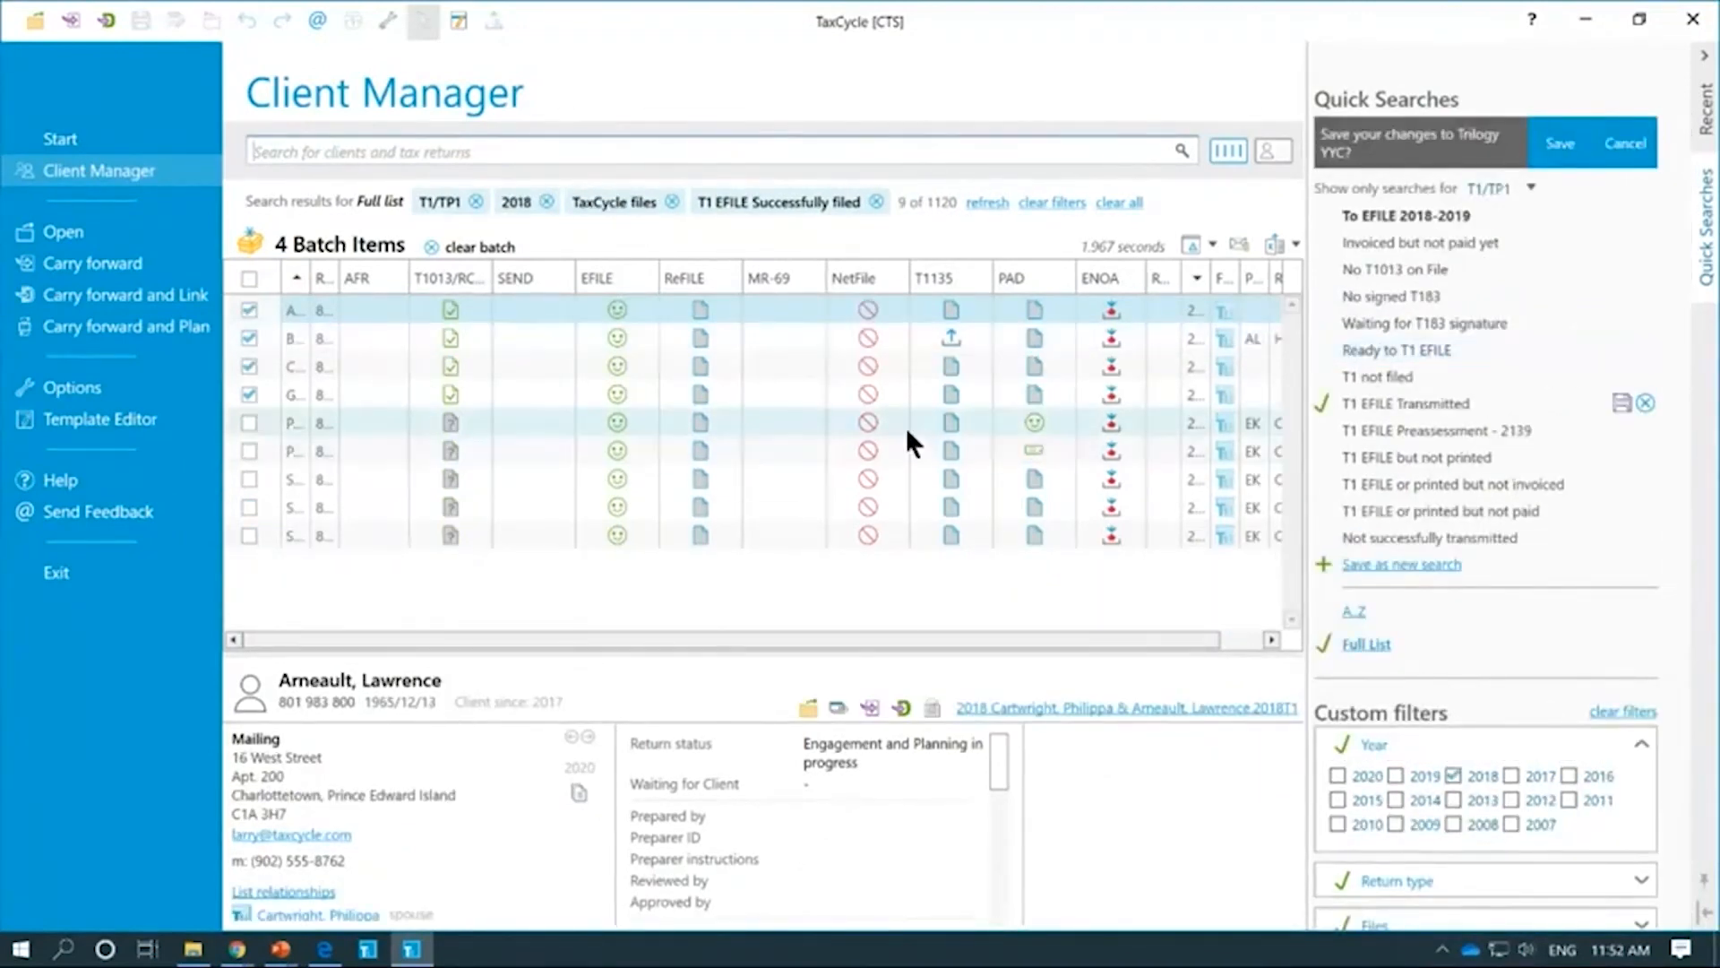
Step: Change the T1 EFILE Transmitted search's column layout to To EFILE 2018-2019 and collapse the quick searches
right_click(1349, 403)
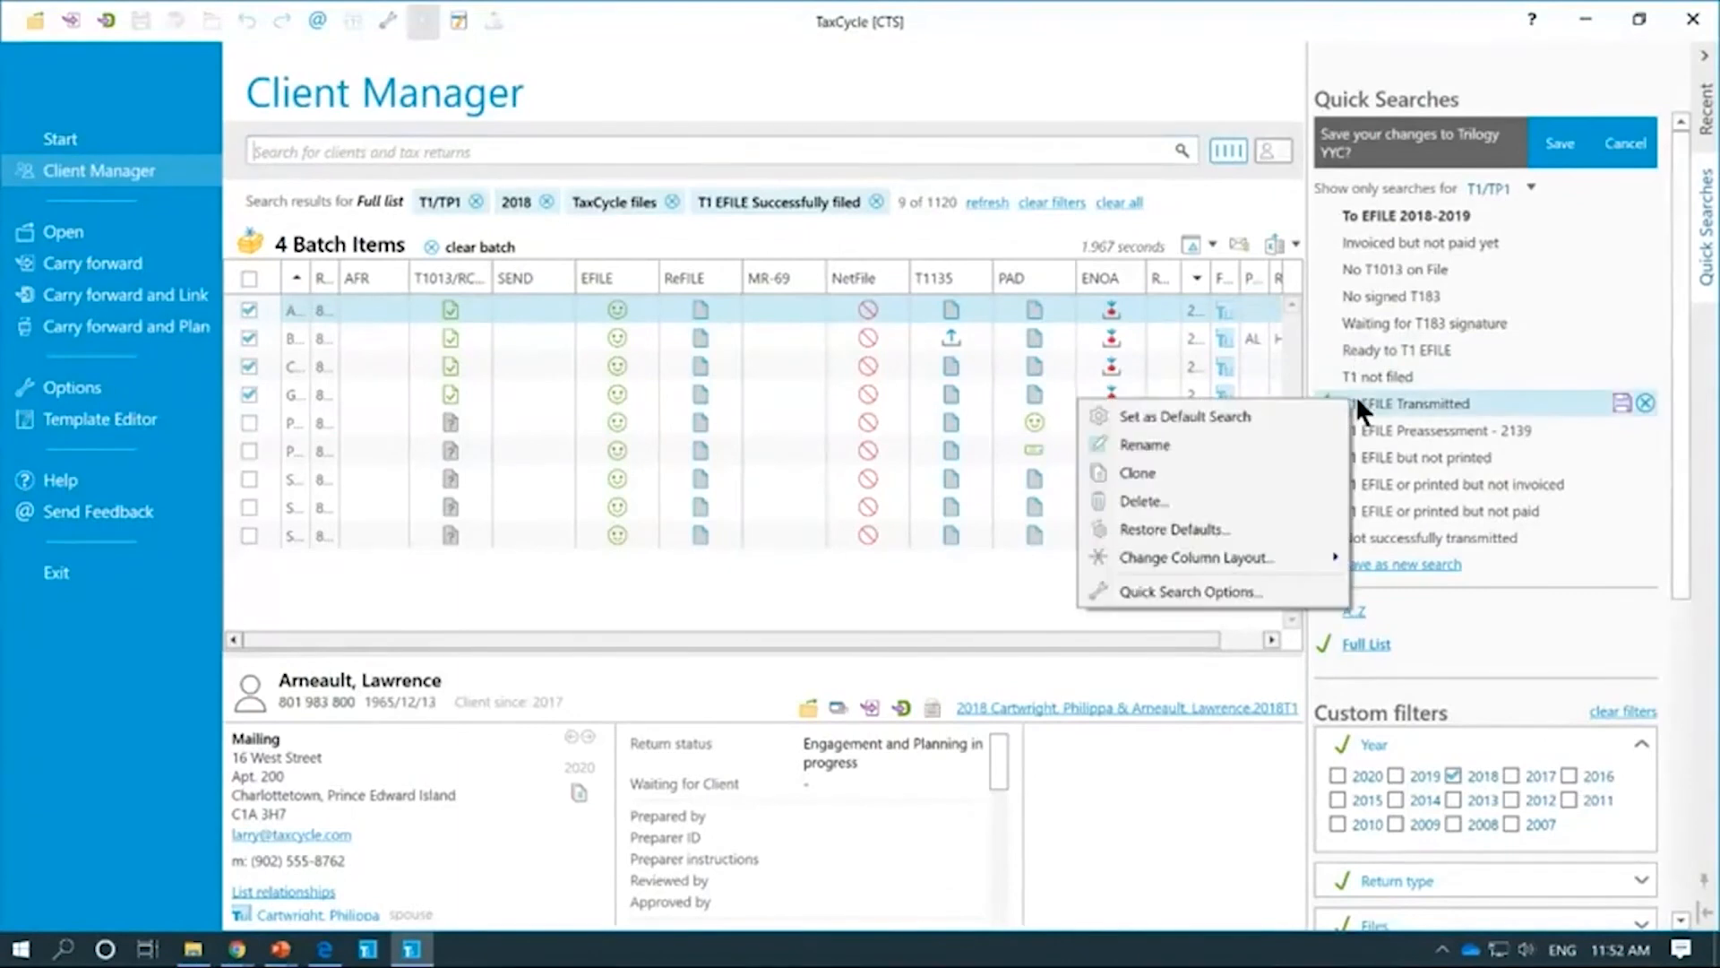
mouse_move(1229, 559)
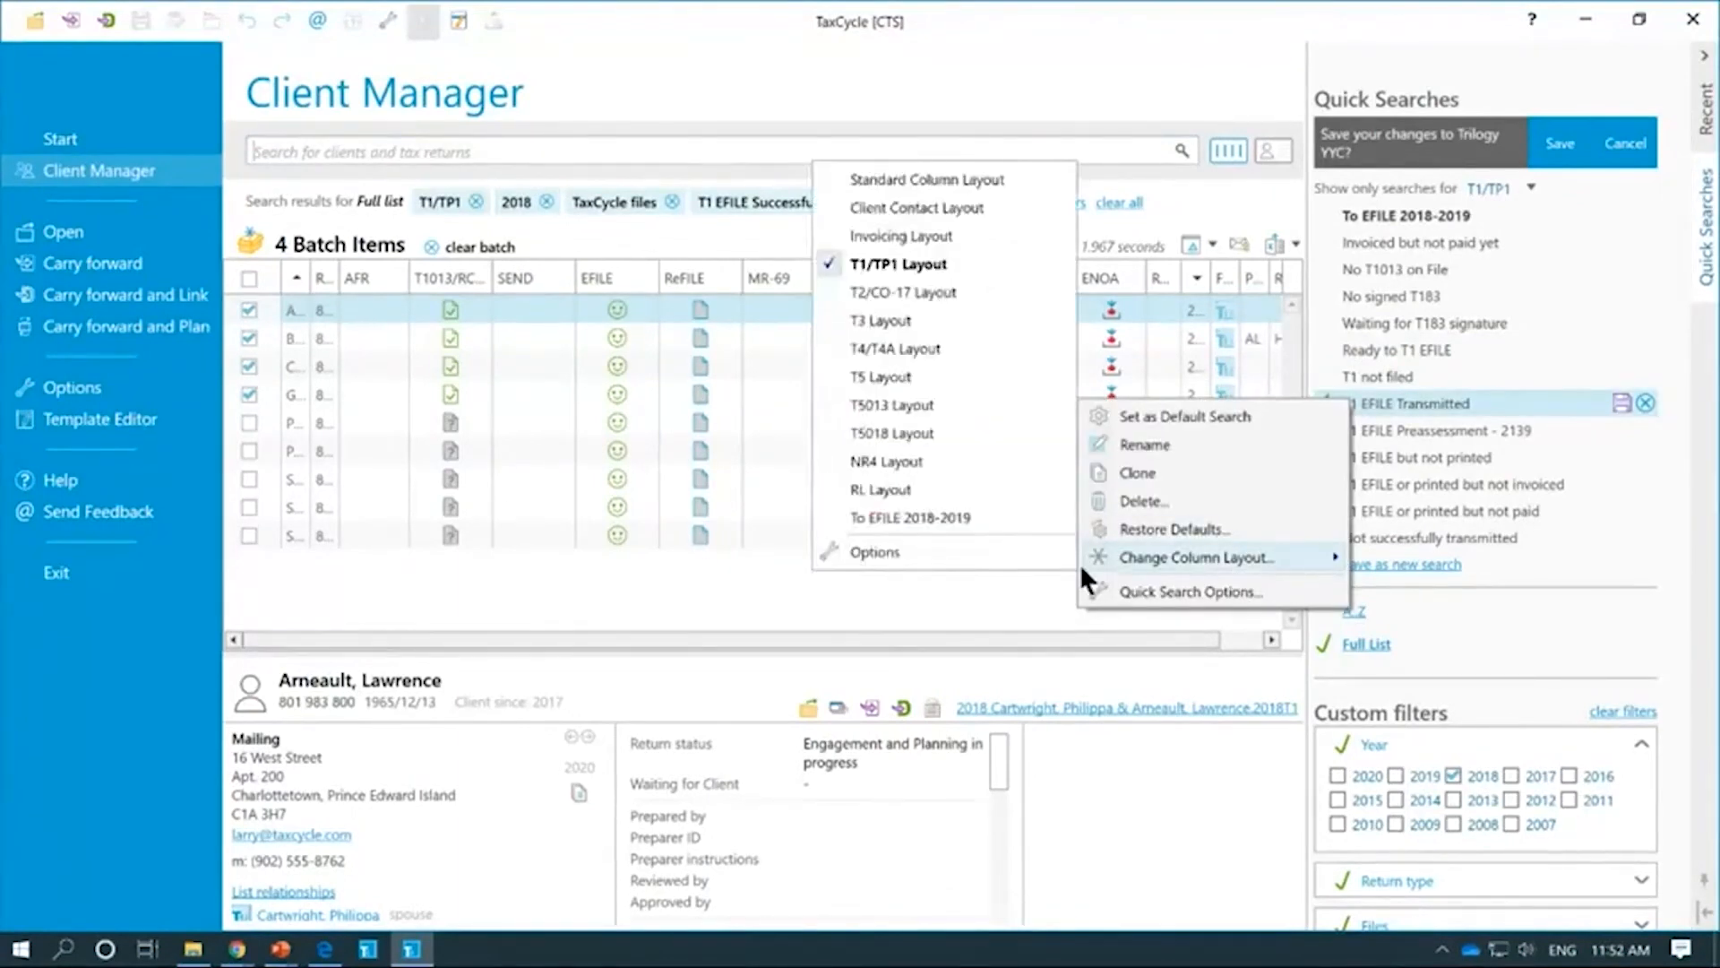
click(970, 518)
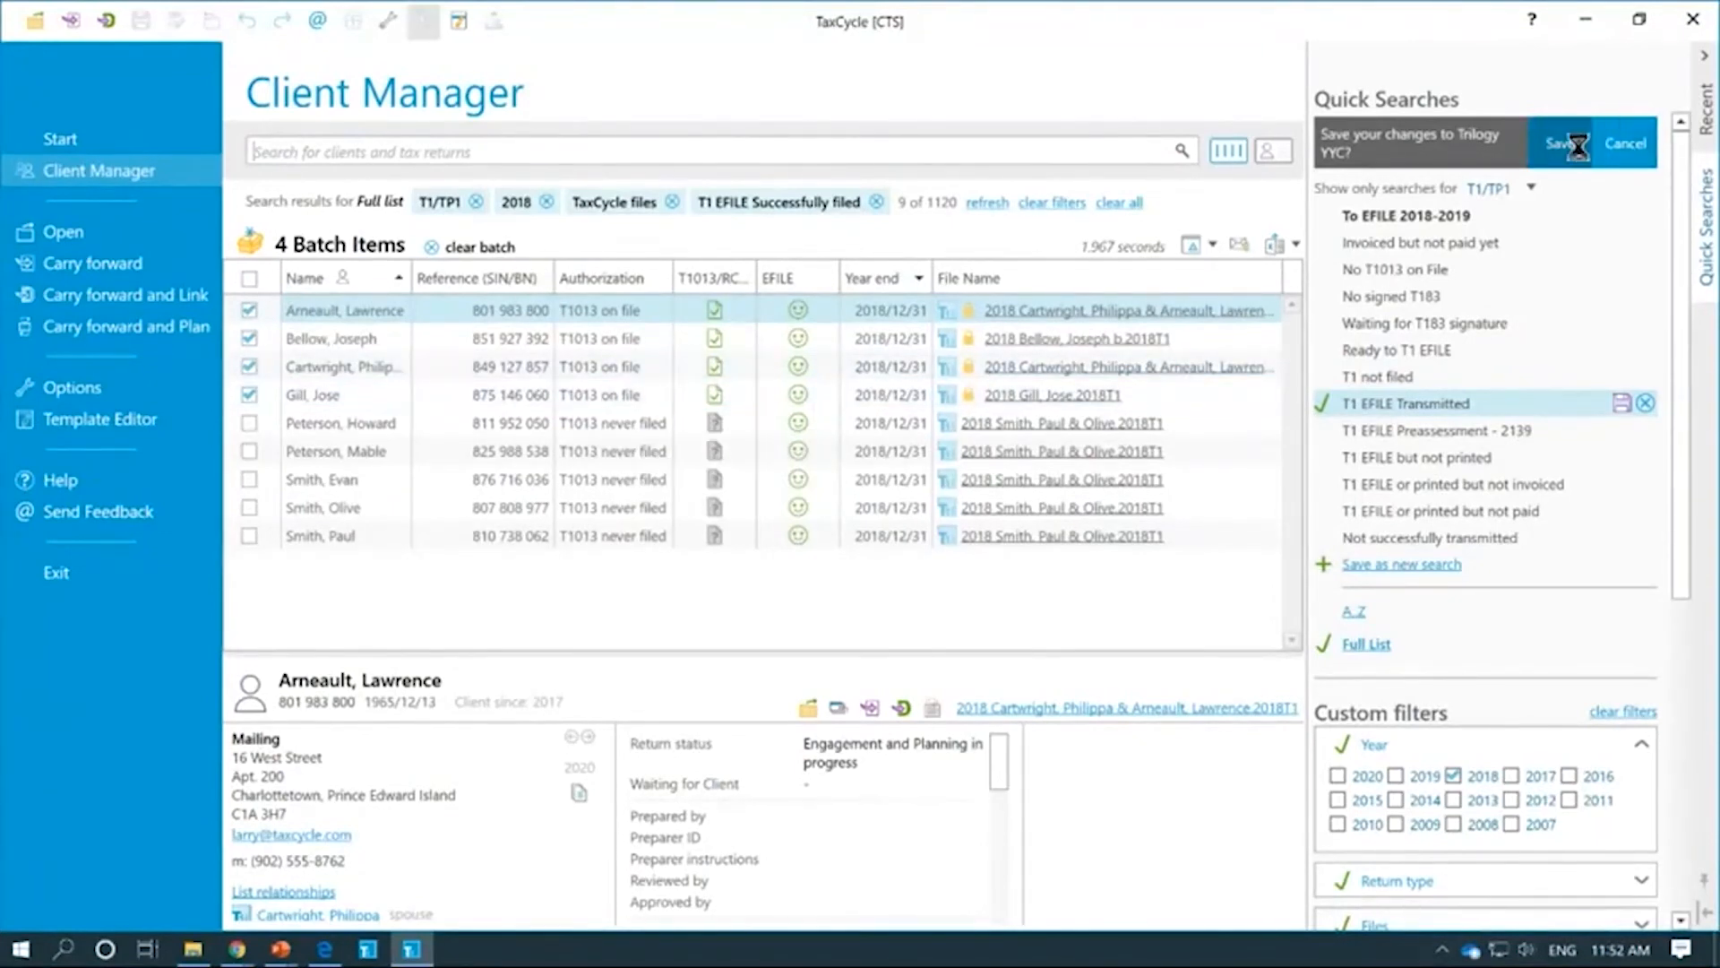
click(1623, 143)
click(1703, 60)
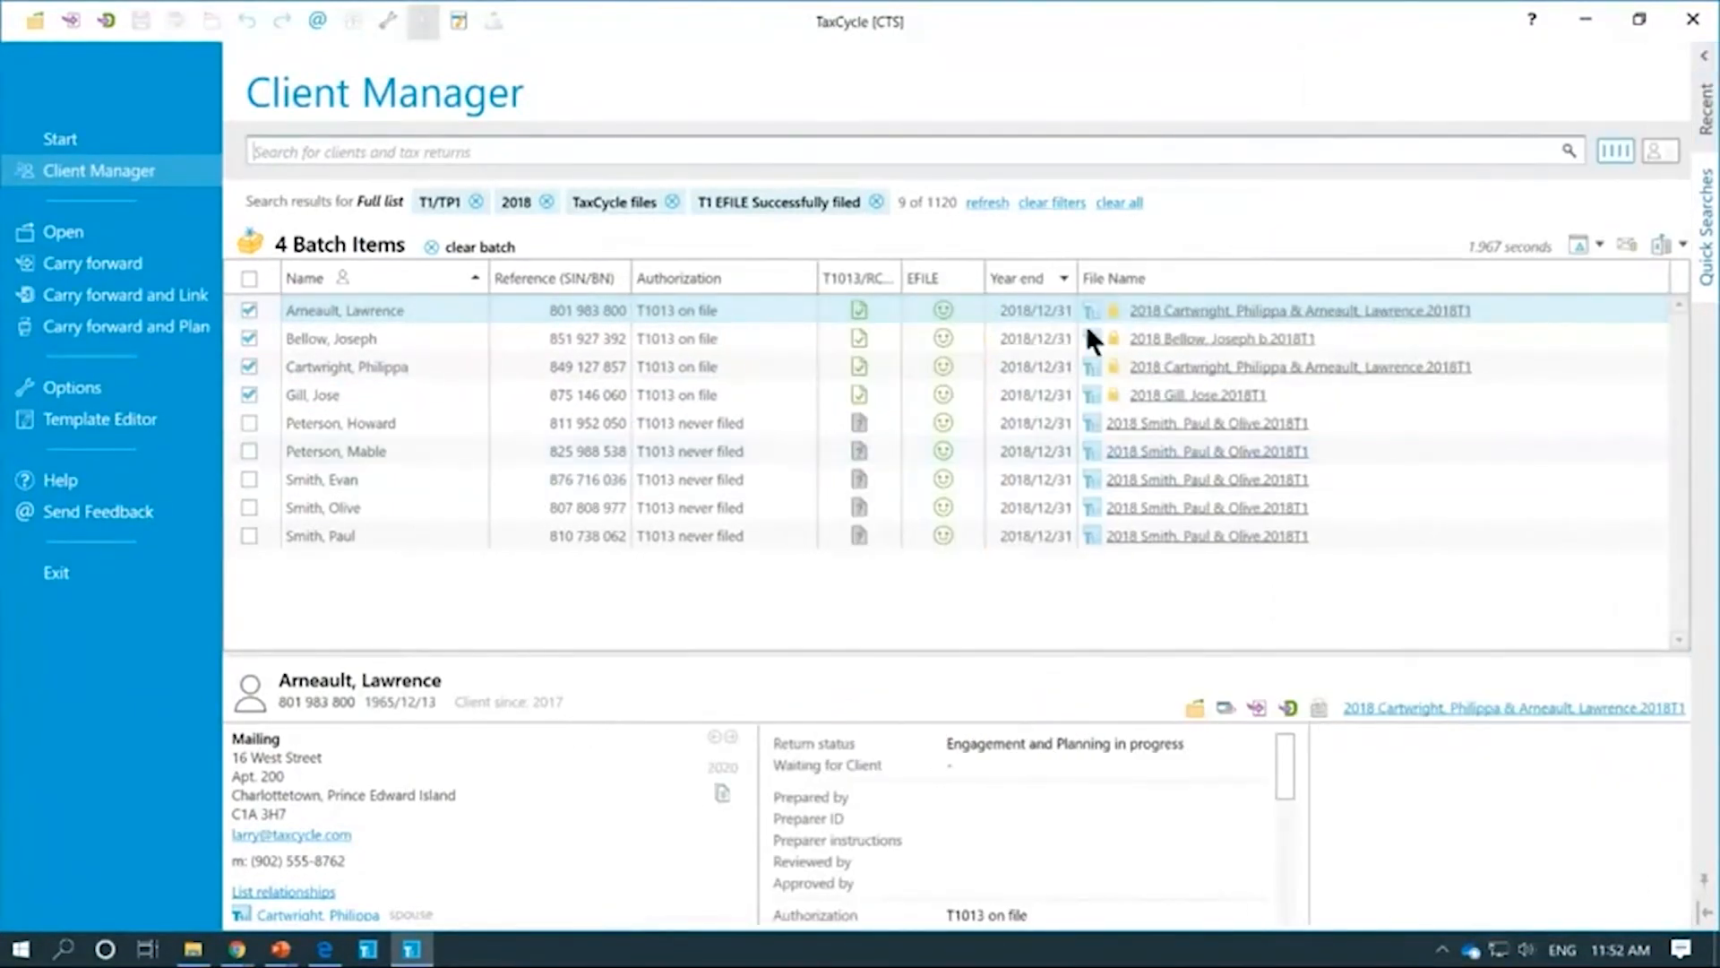
Step: Deselect the first two returns in the list from the batch, and clear the rest of the batch
mouse_move(1119, 396)
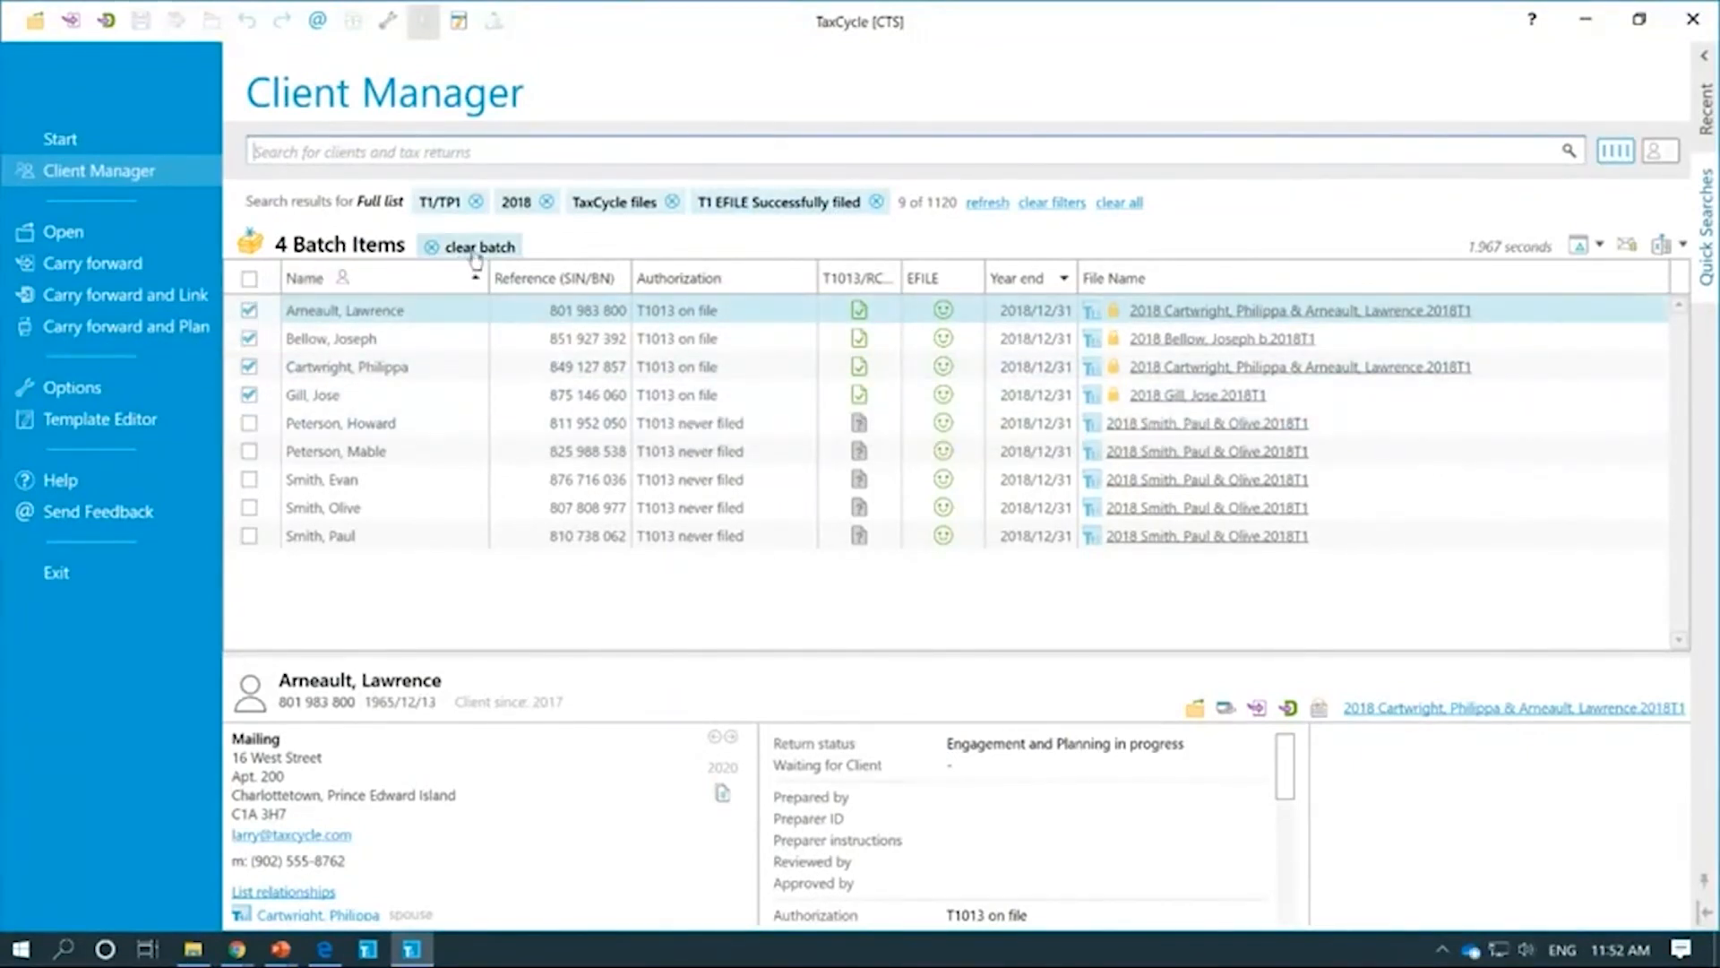
click(250, 309)
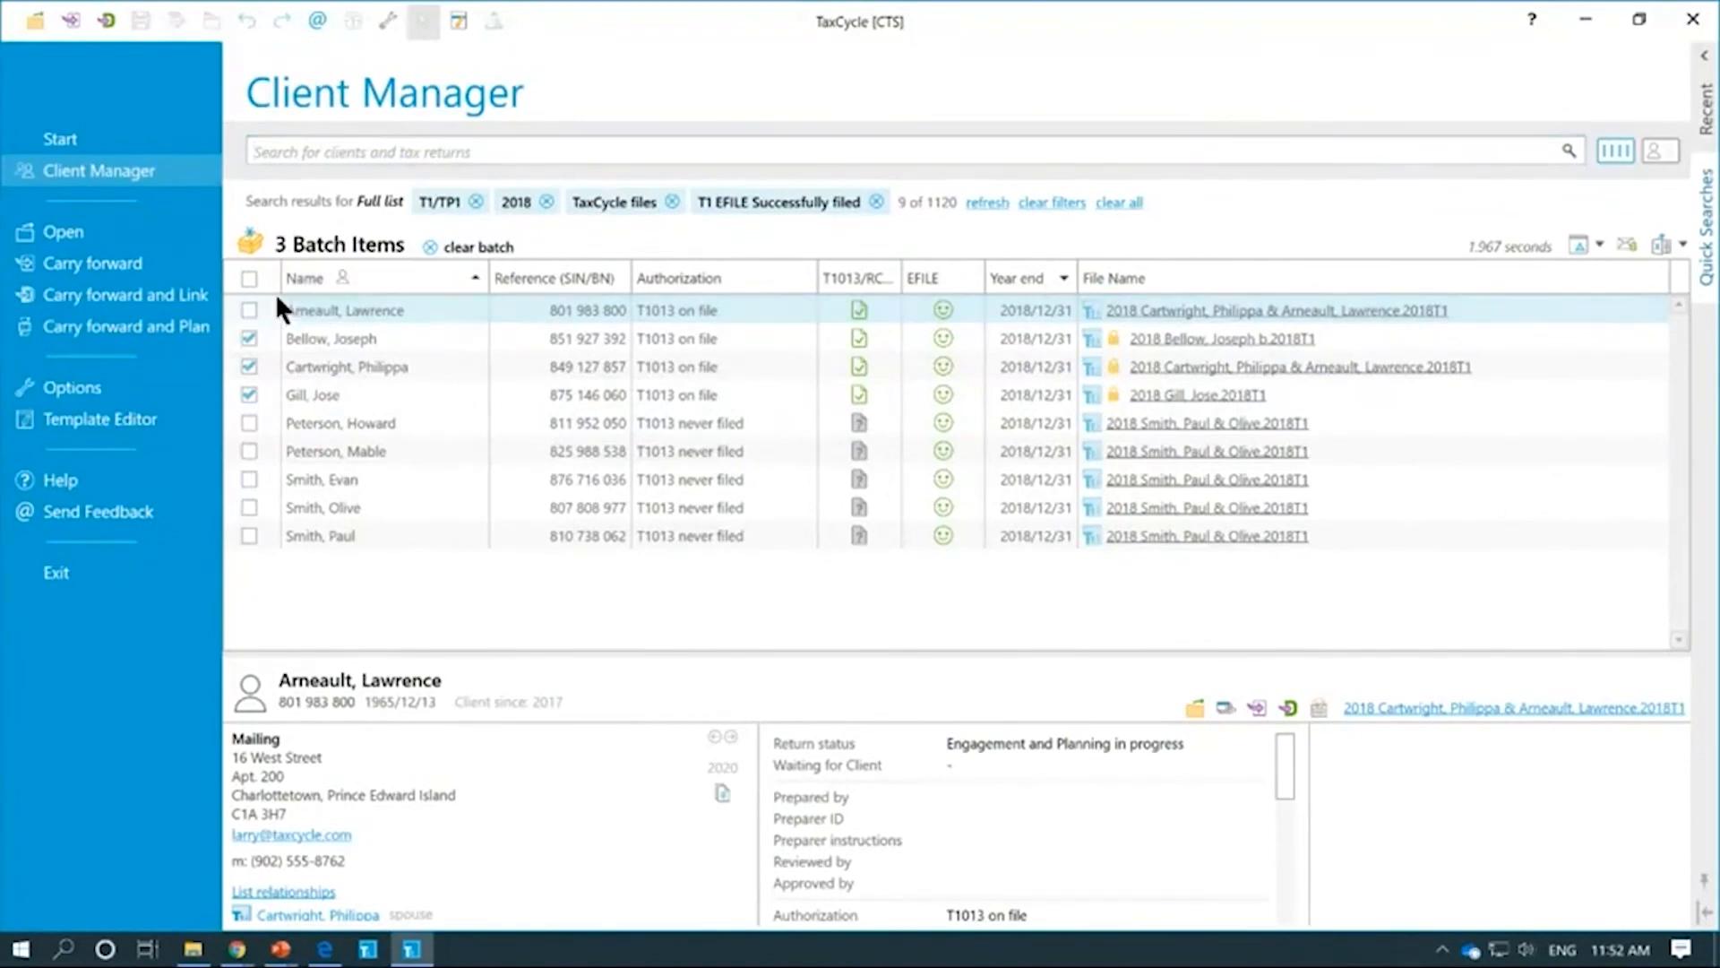
click(249, 338)
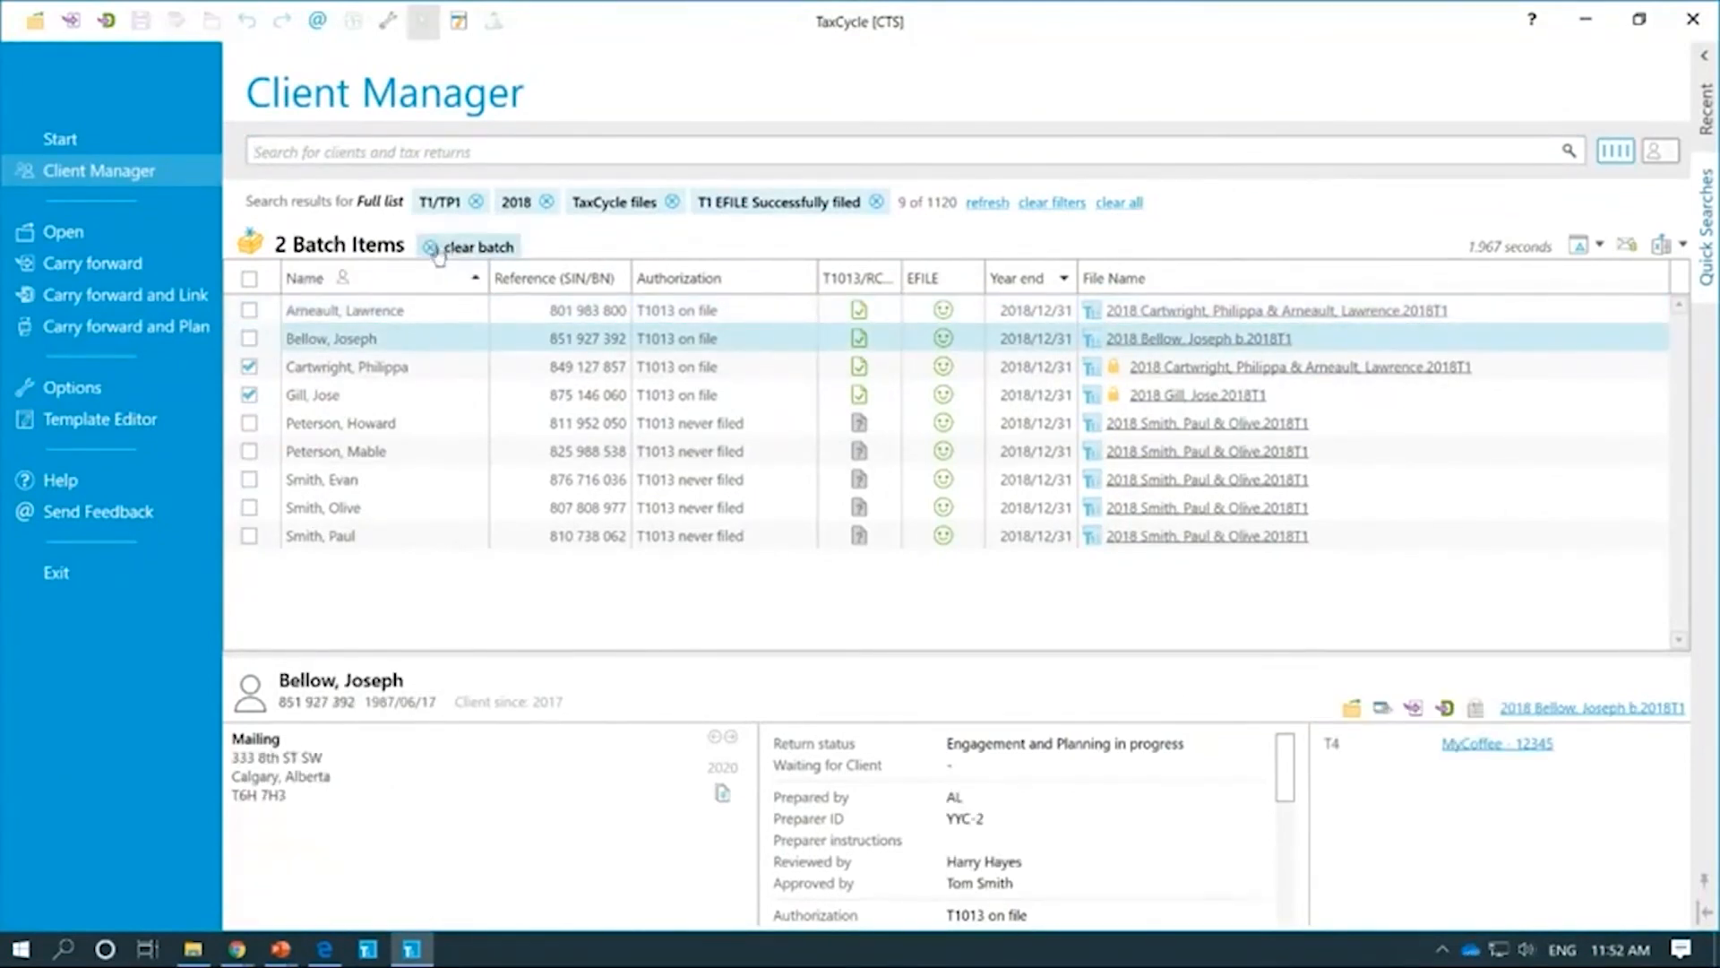
click(435, 248)
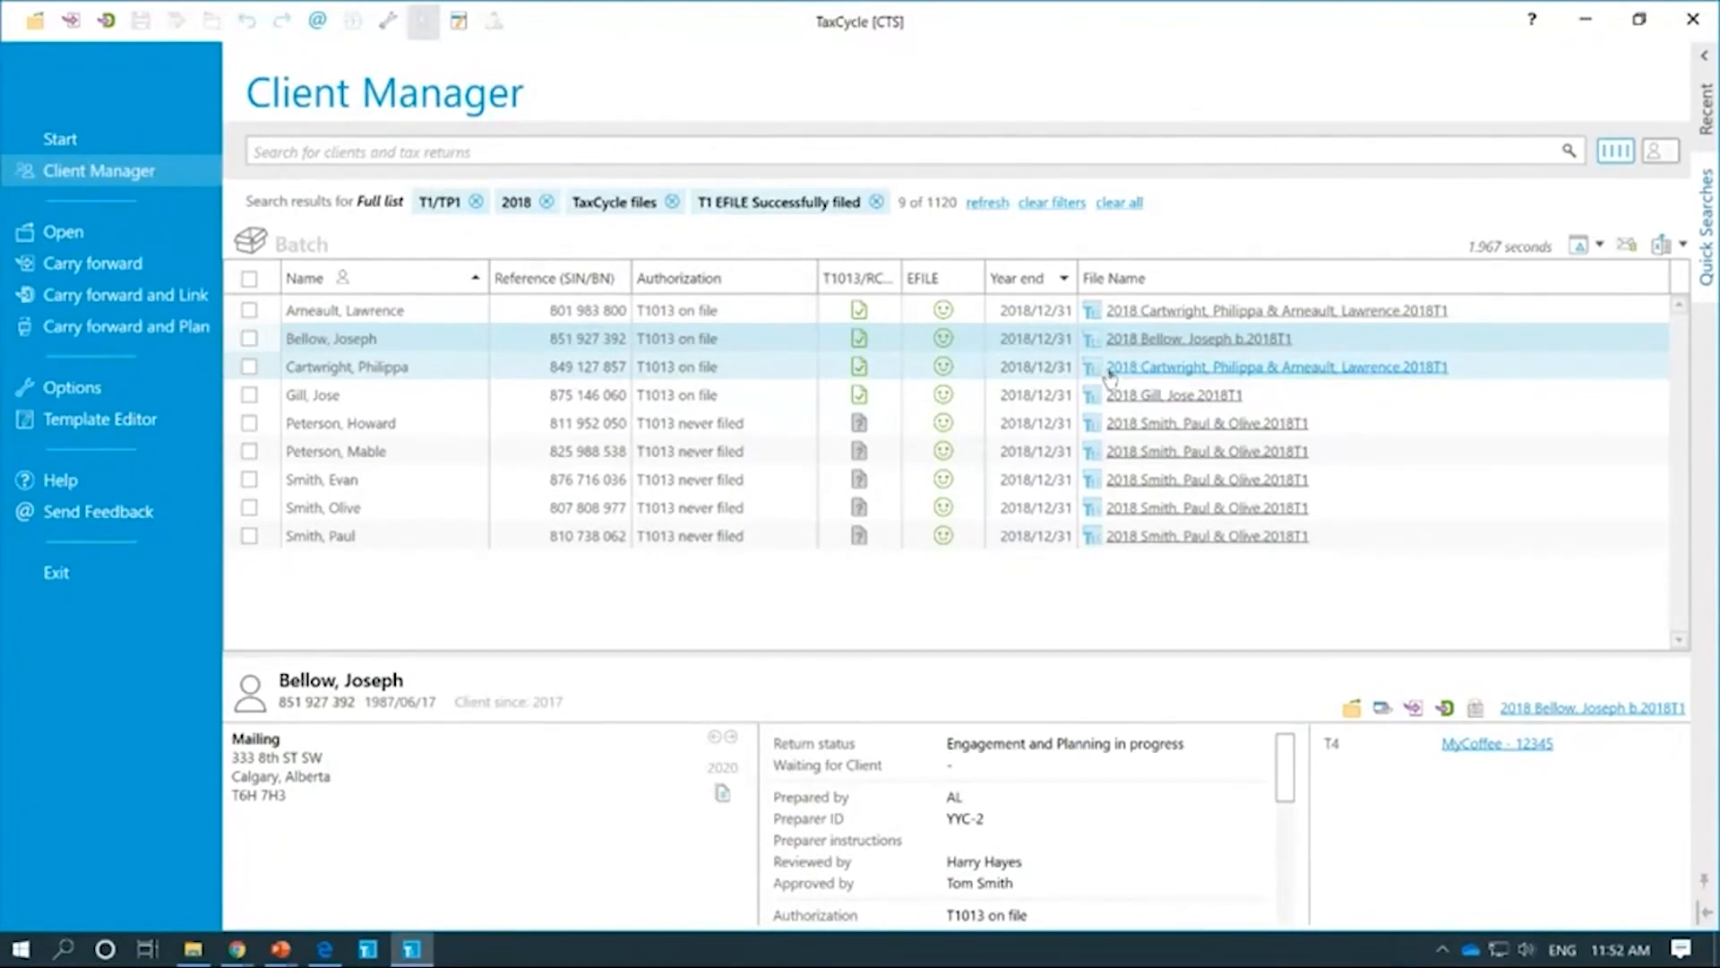
Step: Check the column layout choices, and export the filtered client list to an Excel workbook in Documents under the suggested file name
click(1599, 245)
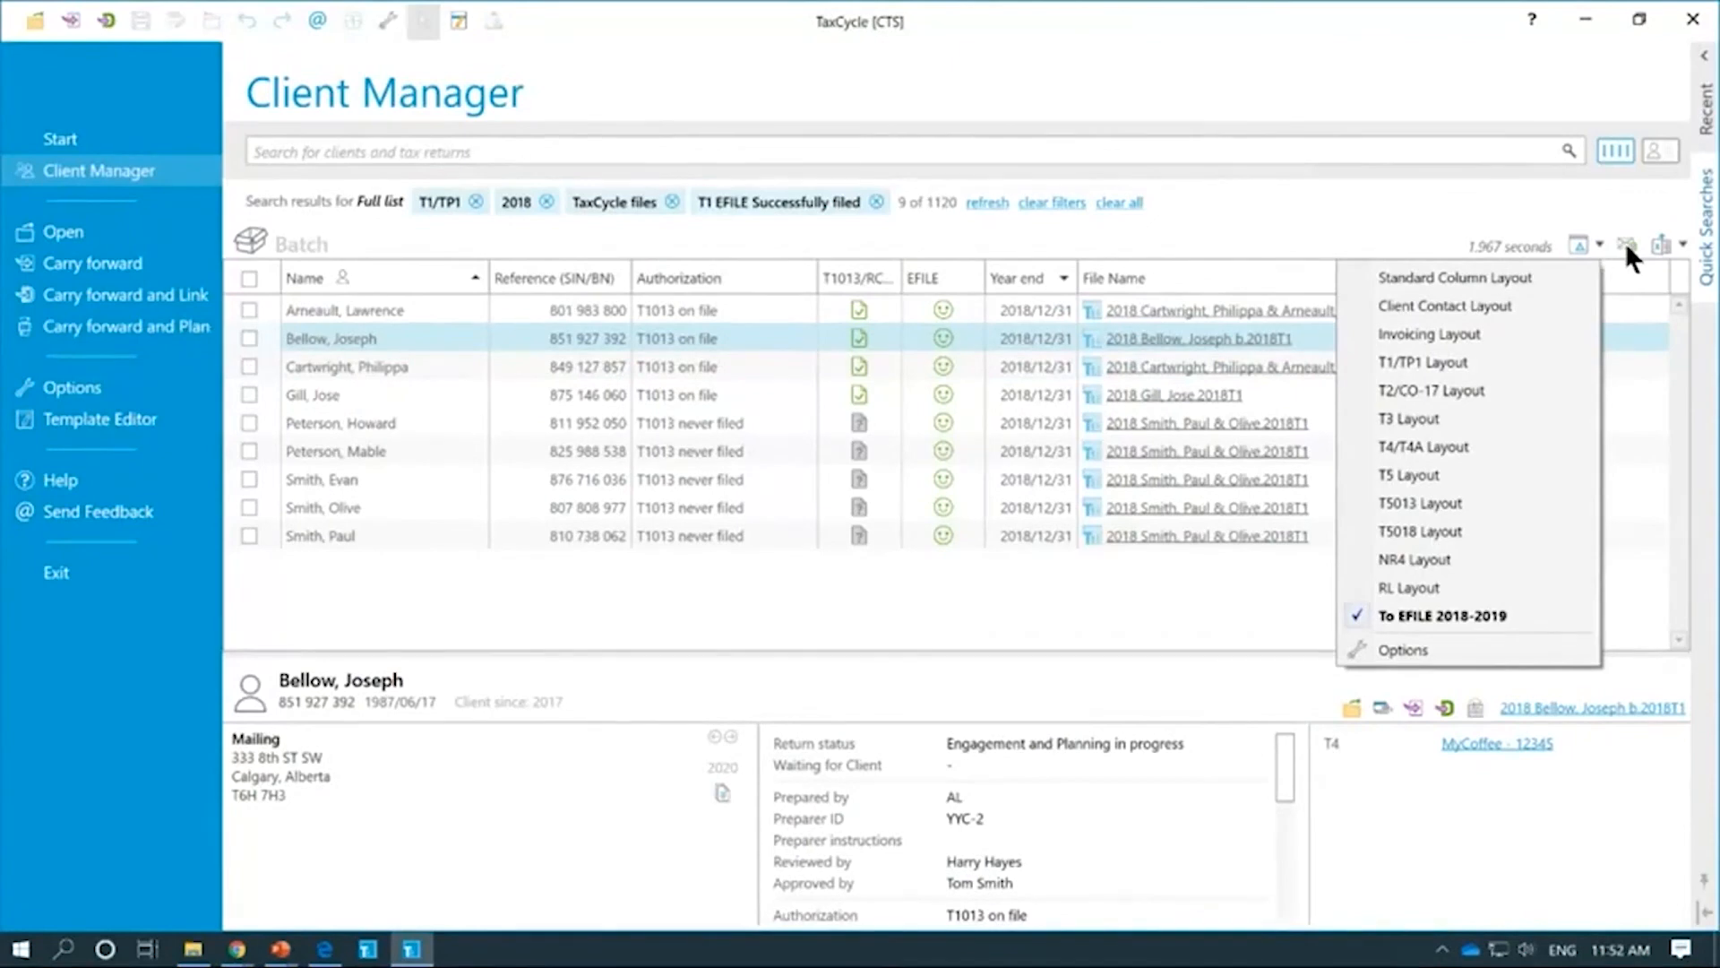
click(1625, 242)
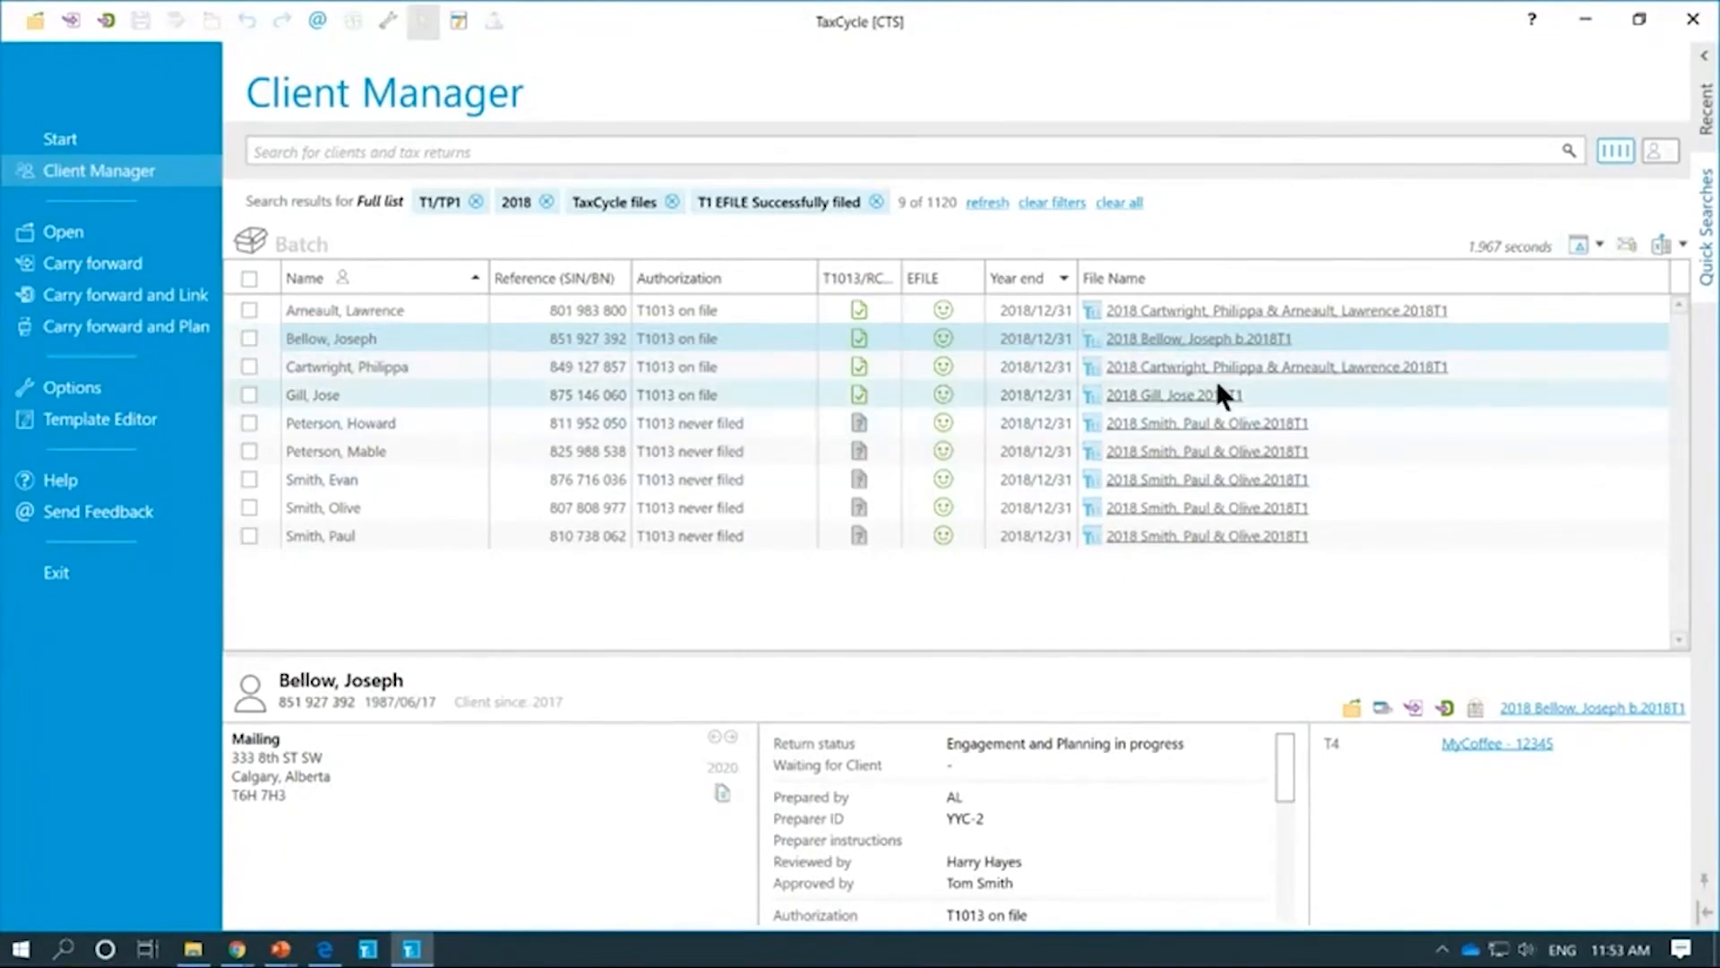
click(1682, 243)
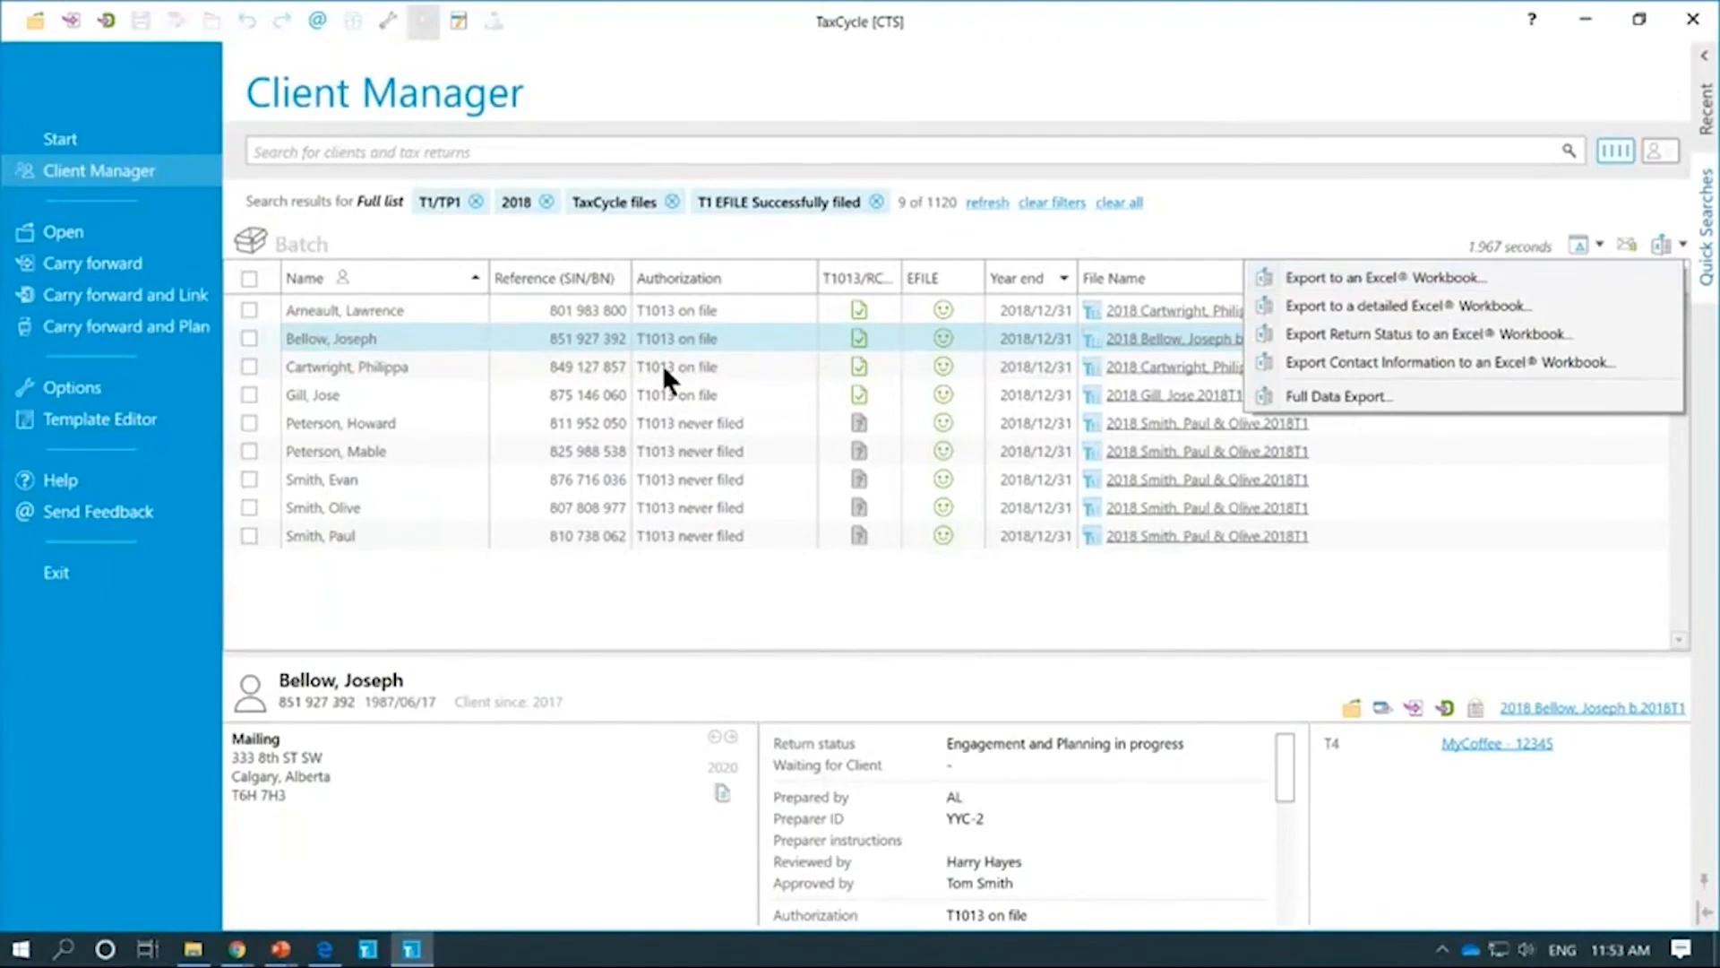
click(1332, 282)
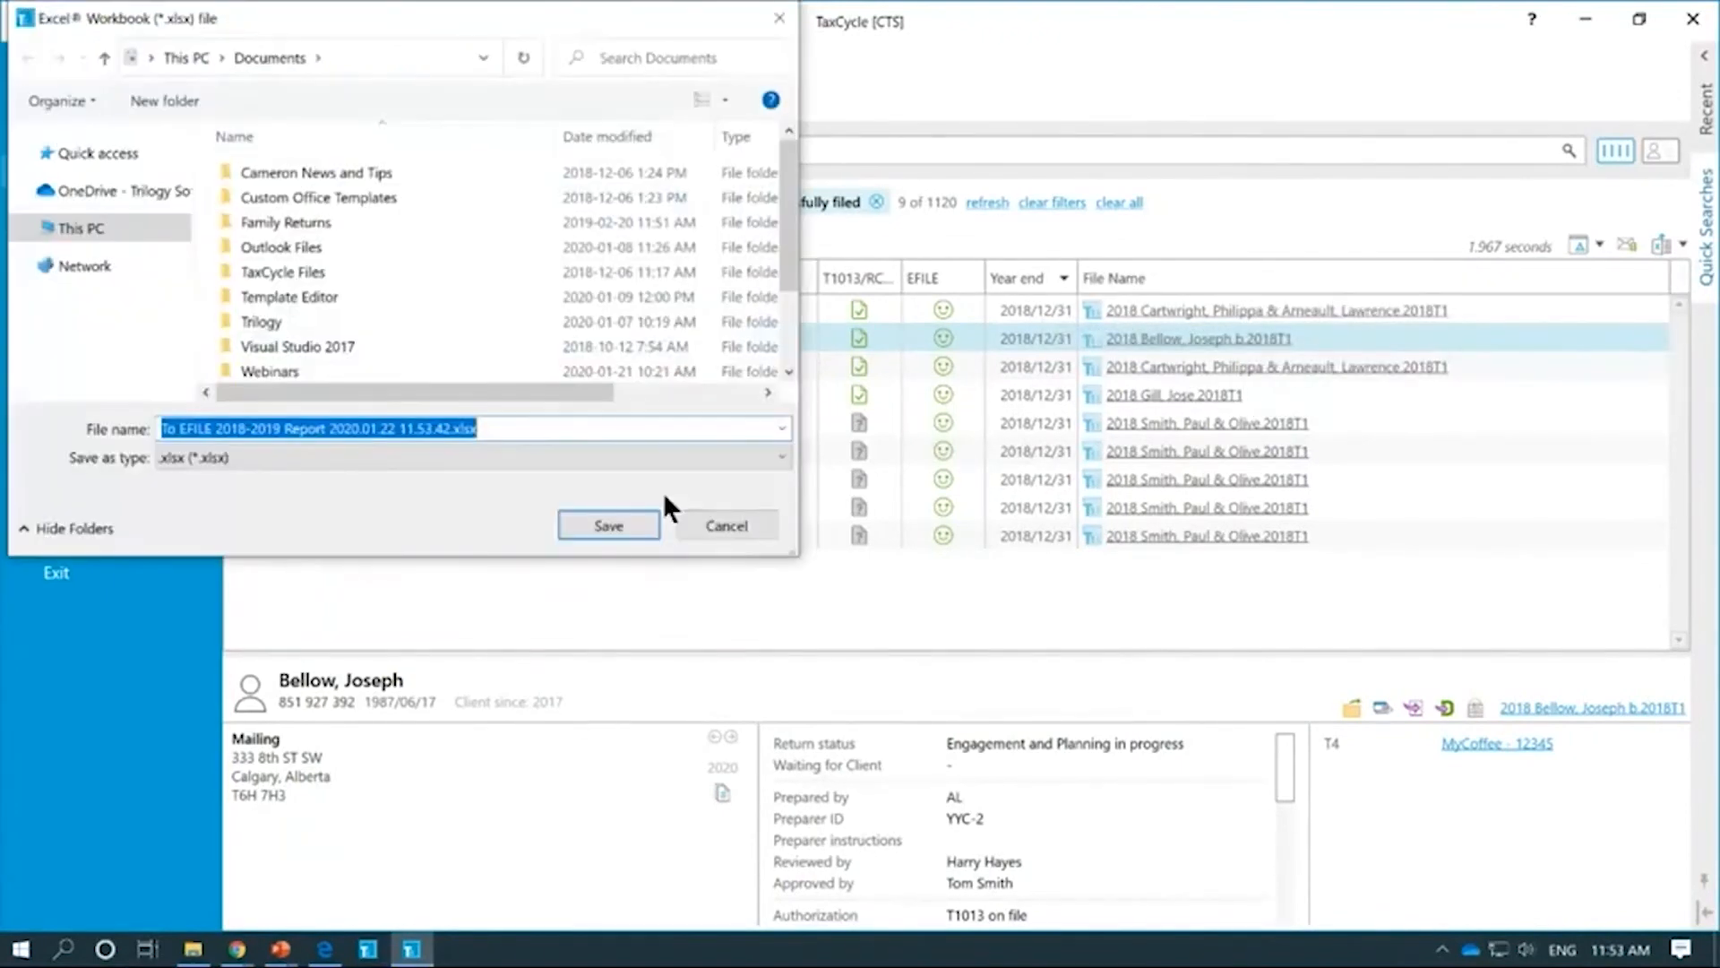
click(620, 525)
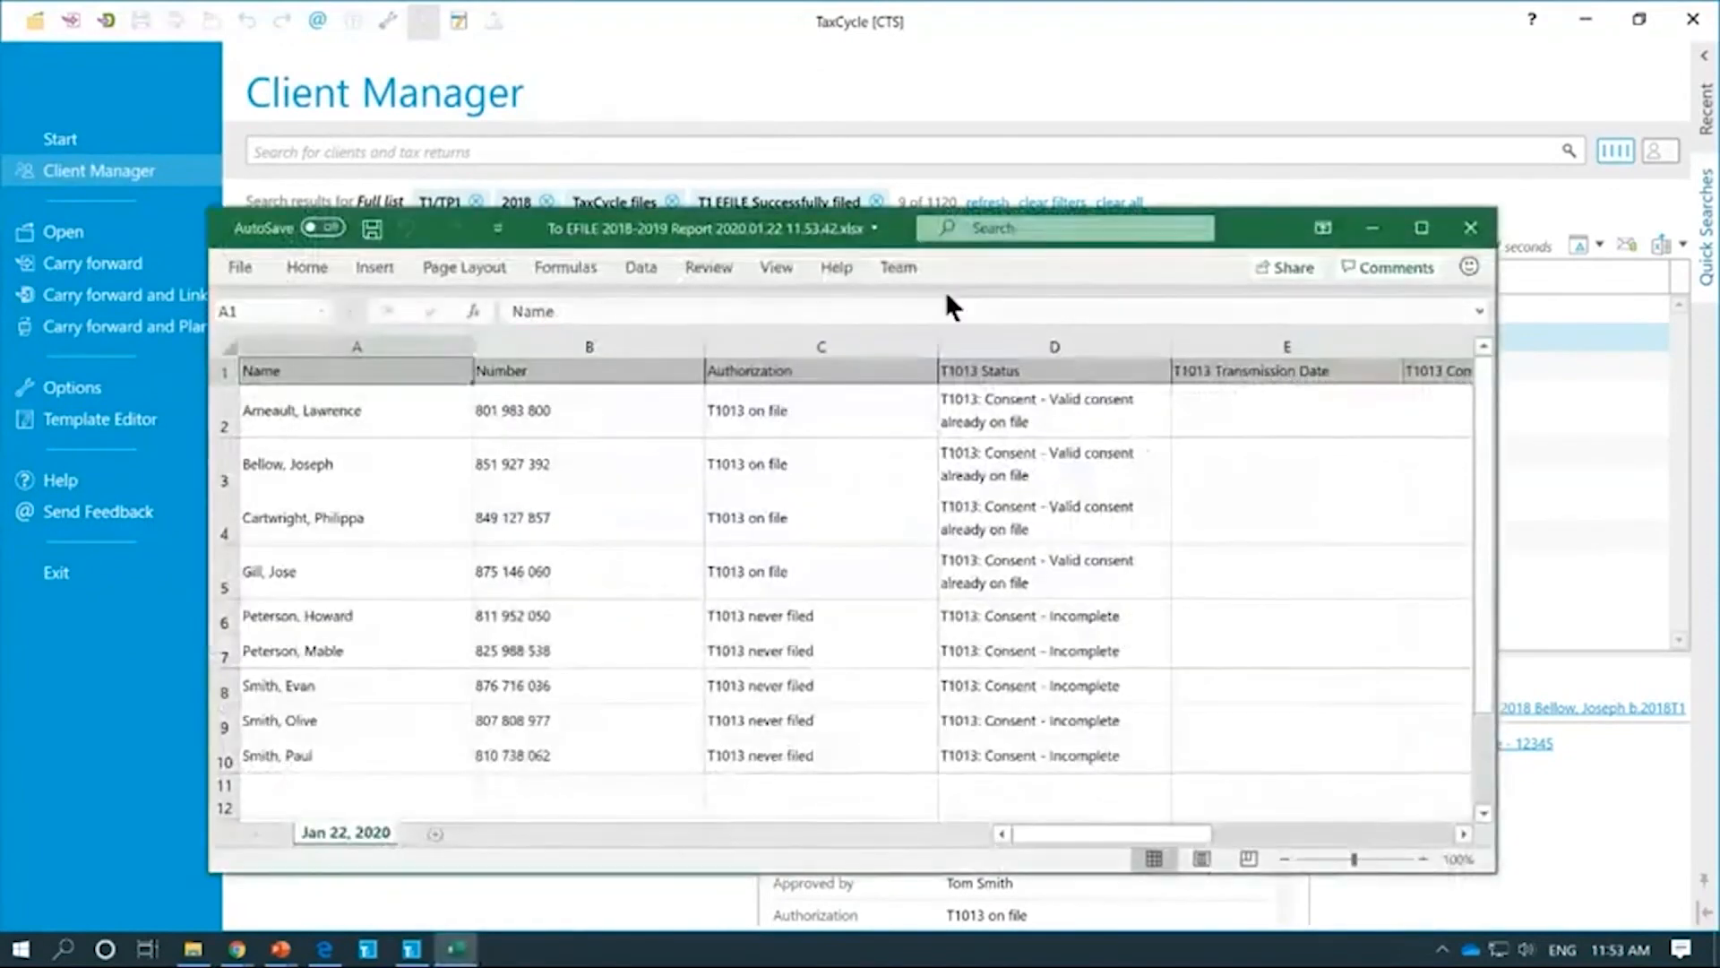
Step: Maximize the exported workbook and autofit all of the sheet's column widths and row heights to their contents
click(1421, 228)
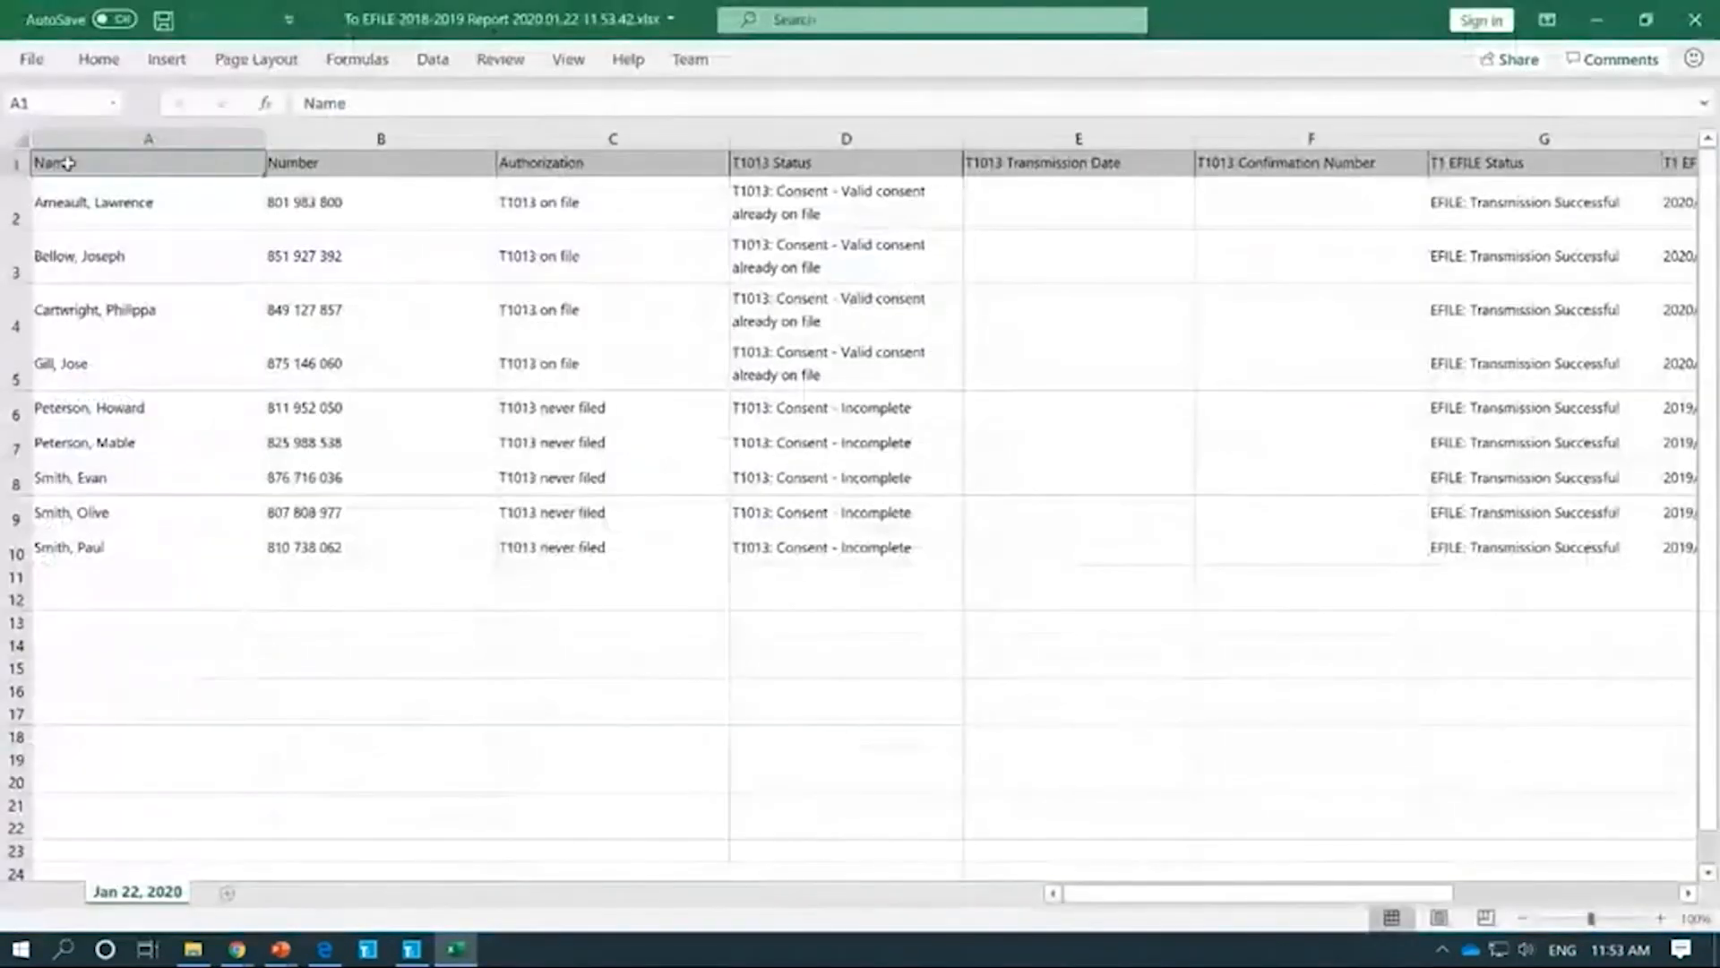
click(18, 139)
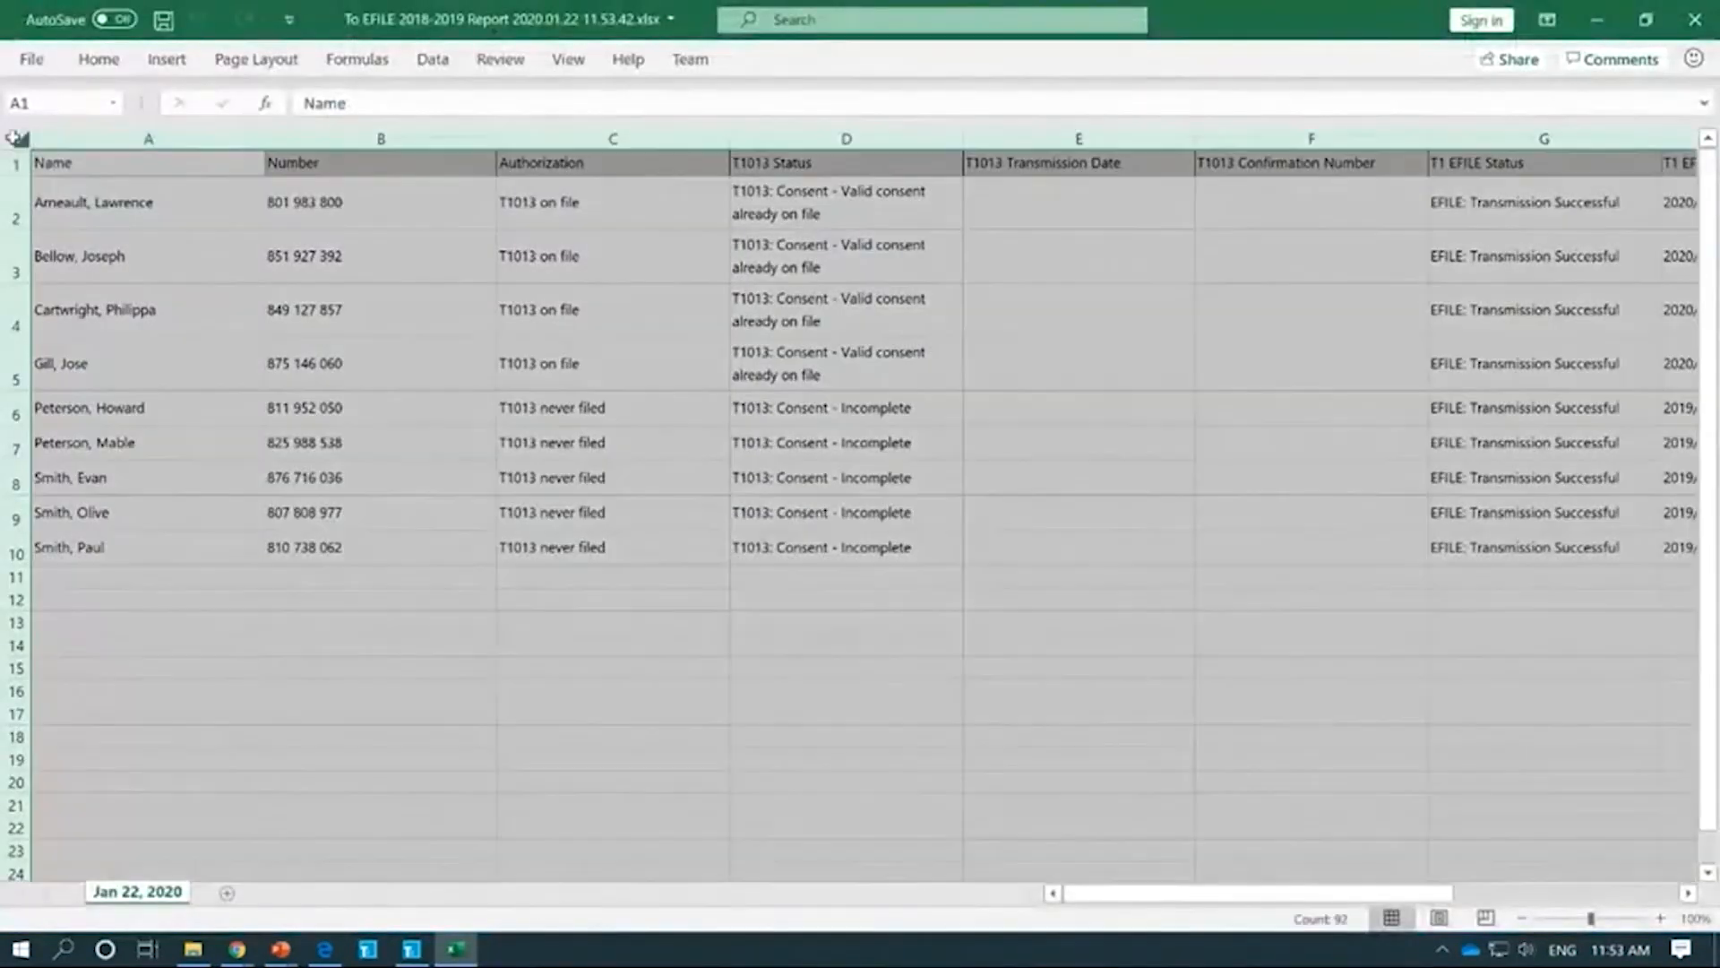
double_click(266, 133)
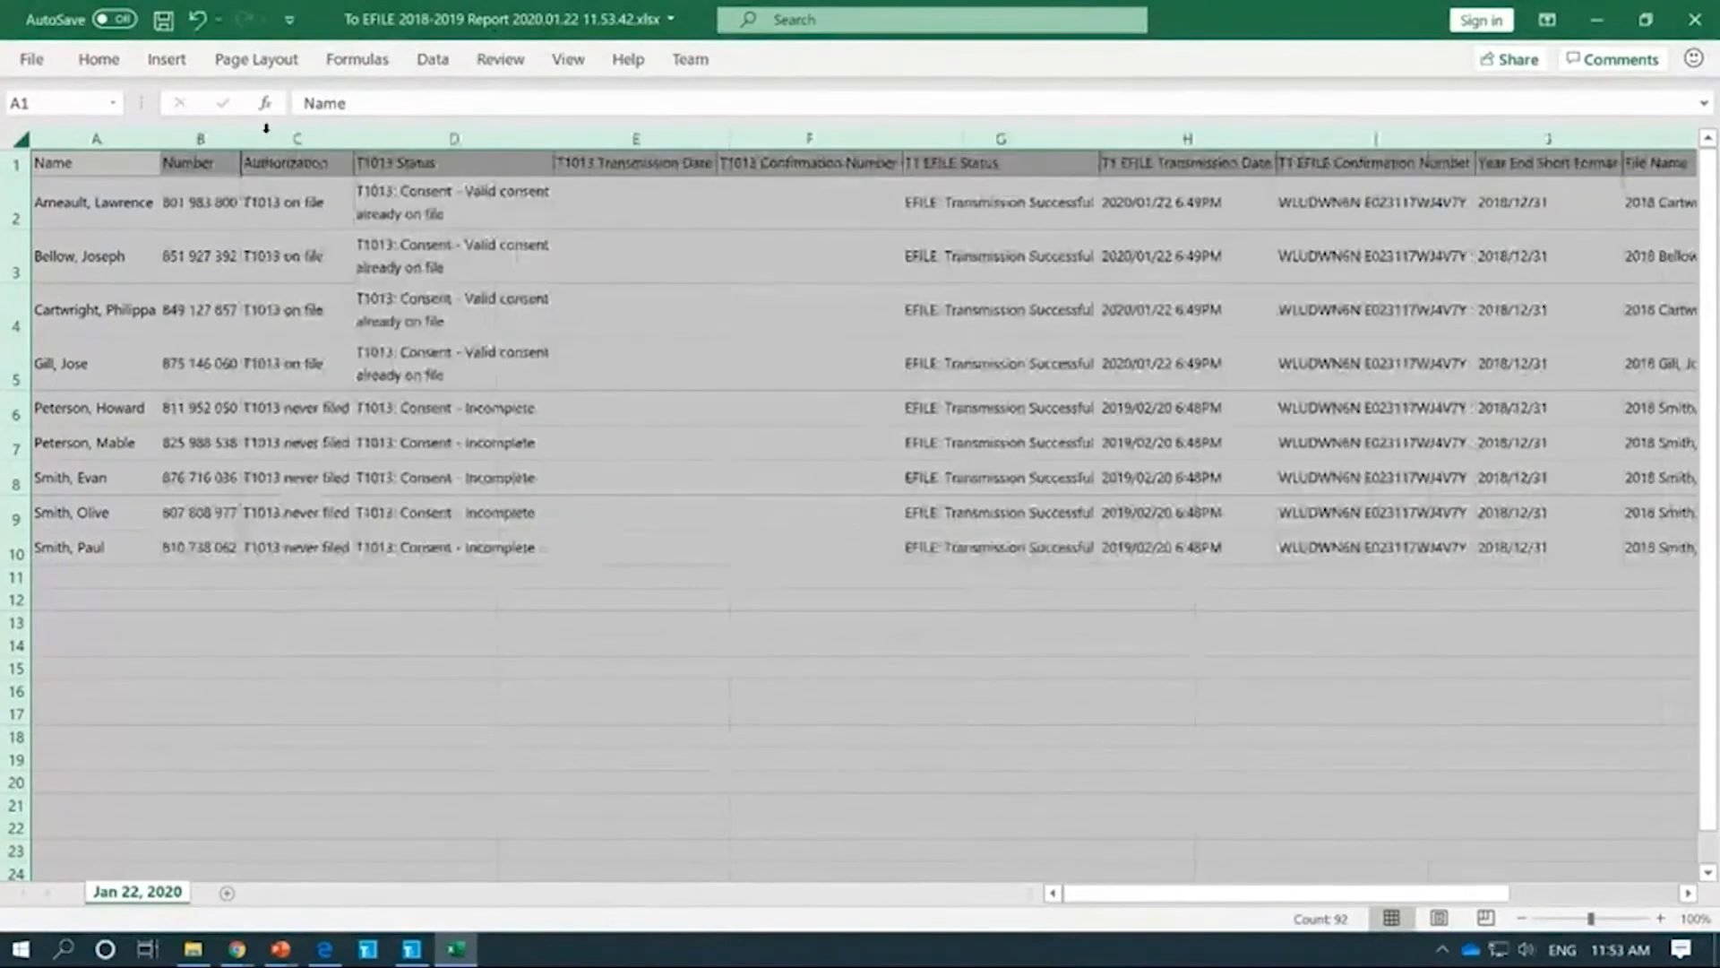
double_click(18, 229)
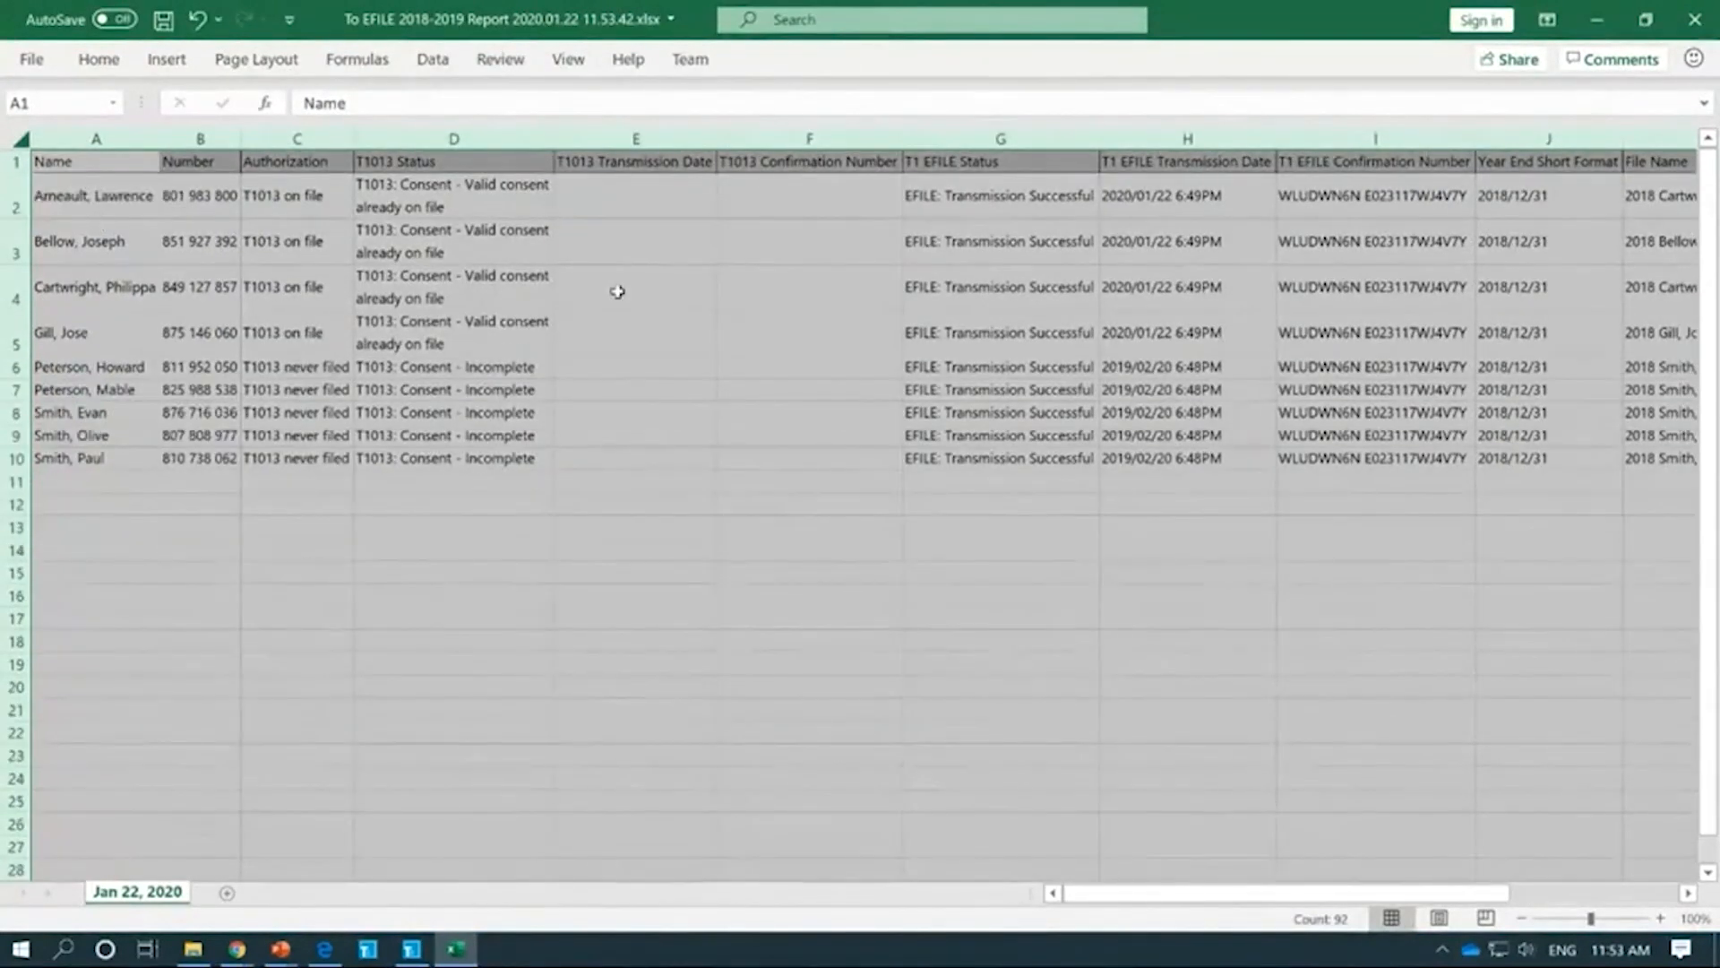
Step: Look across the first client's exported row, from the reference number and T1013 columns through T1 EFILE details to the file name
click(951, 204)
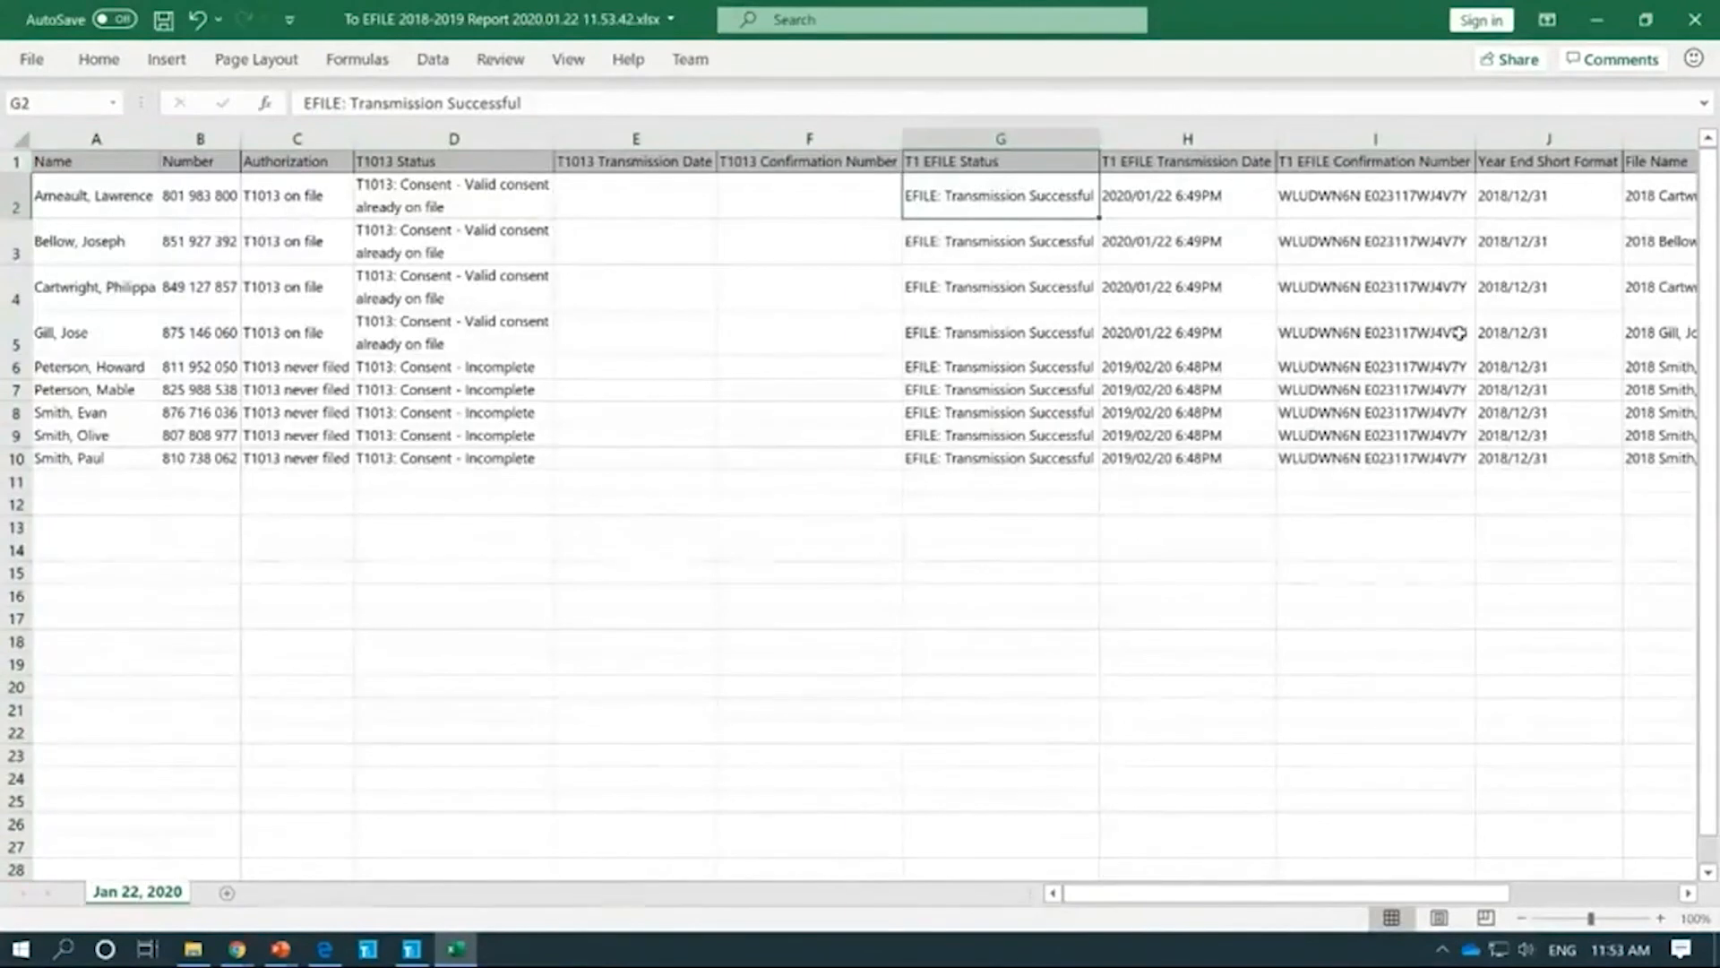
key(Right)
key(Right)
key(Right)
key(Right)
key(Right)
key(Left)
key(Left)
key(Left)
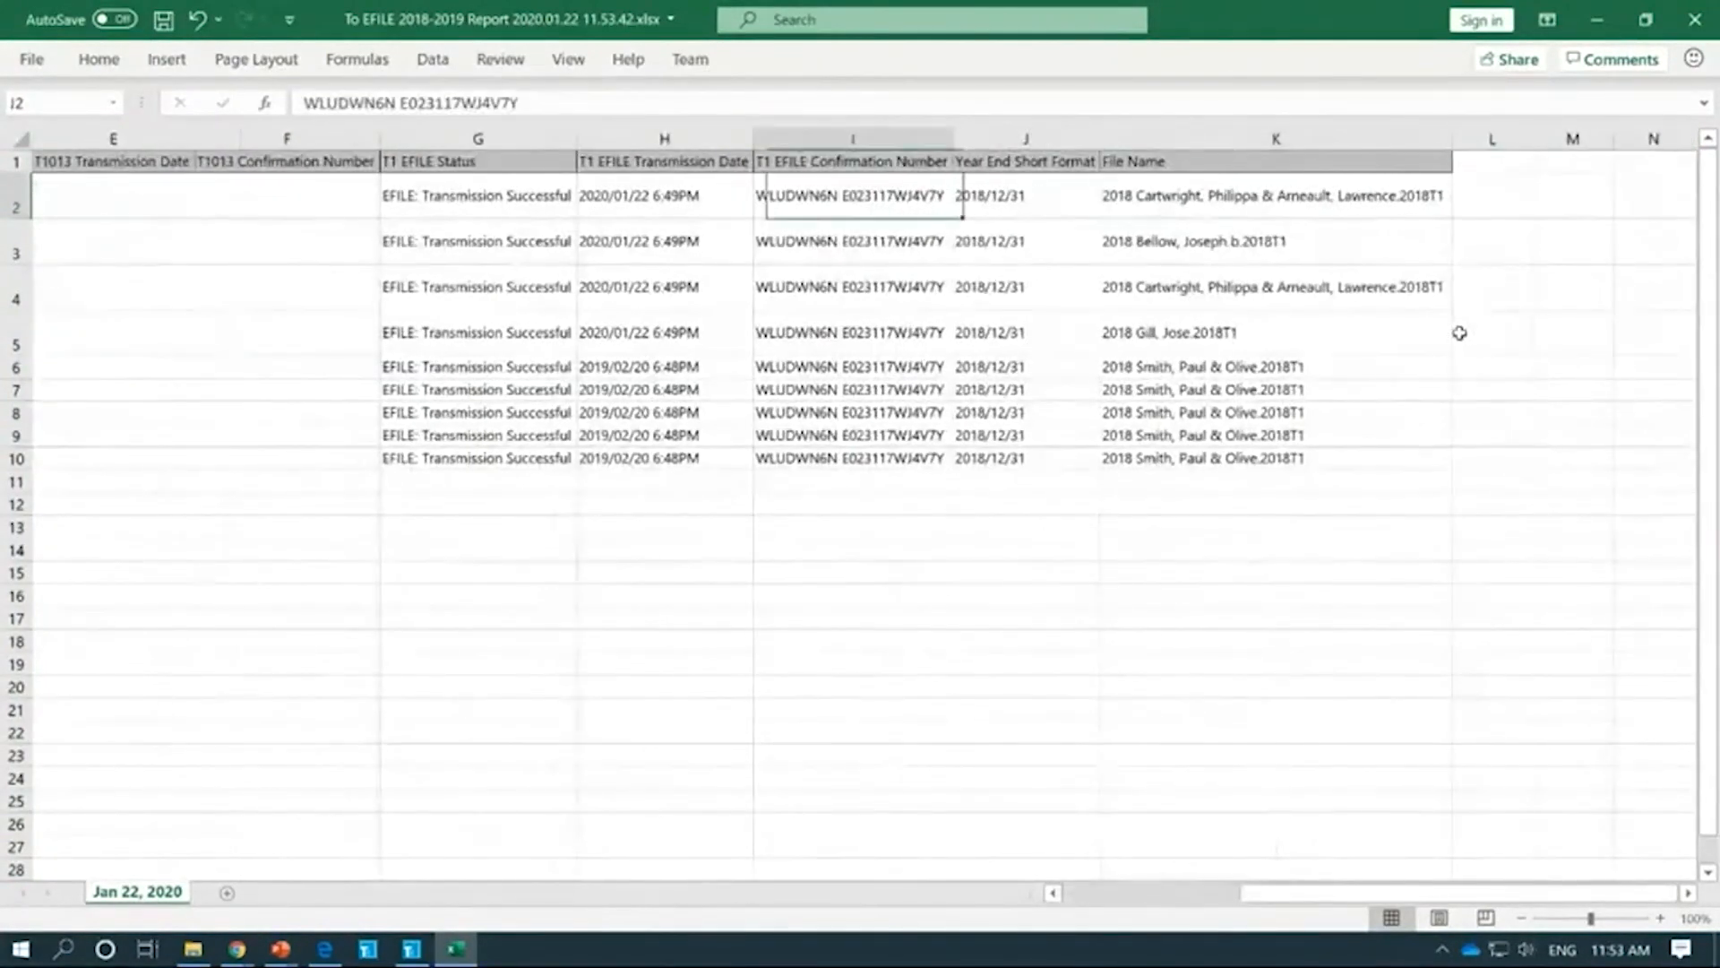
key(Left)
key(Left)
key(Left)
key(Left)
key(Left)
key(Left)
key(Right)
key(Right)
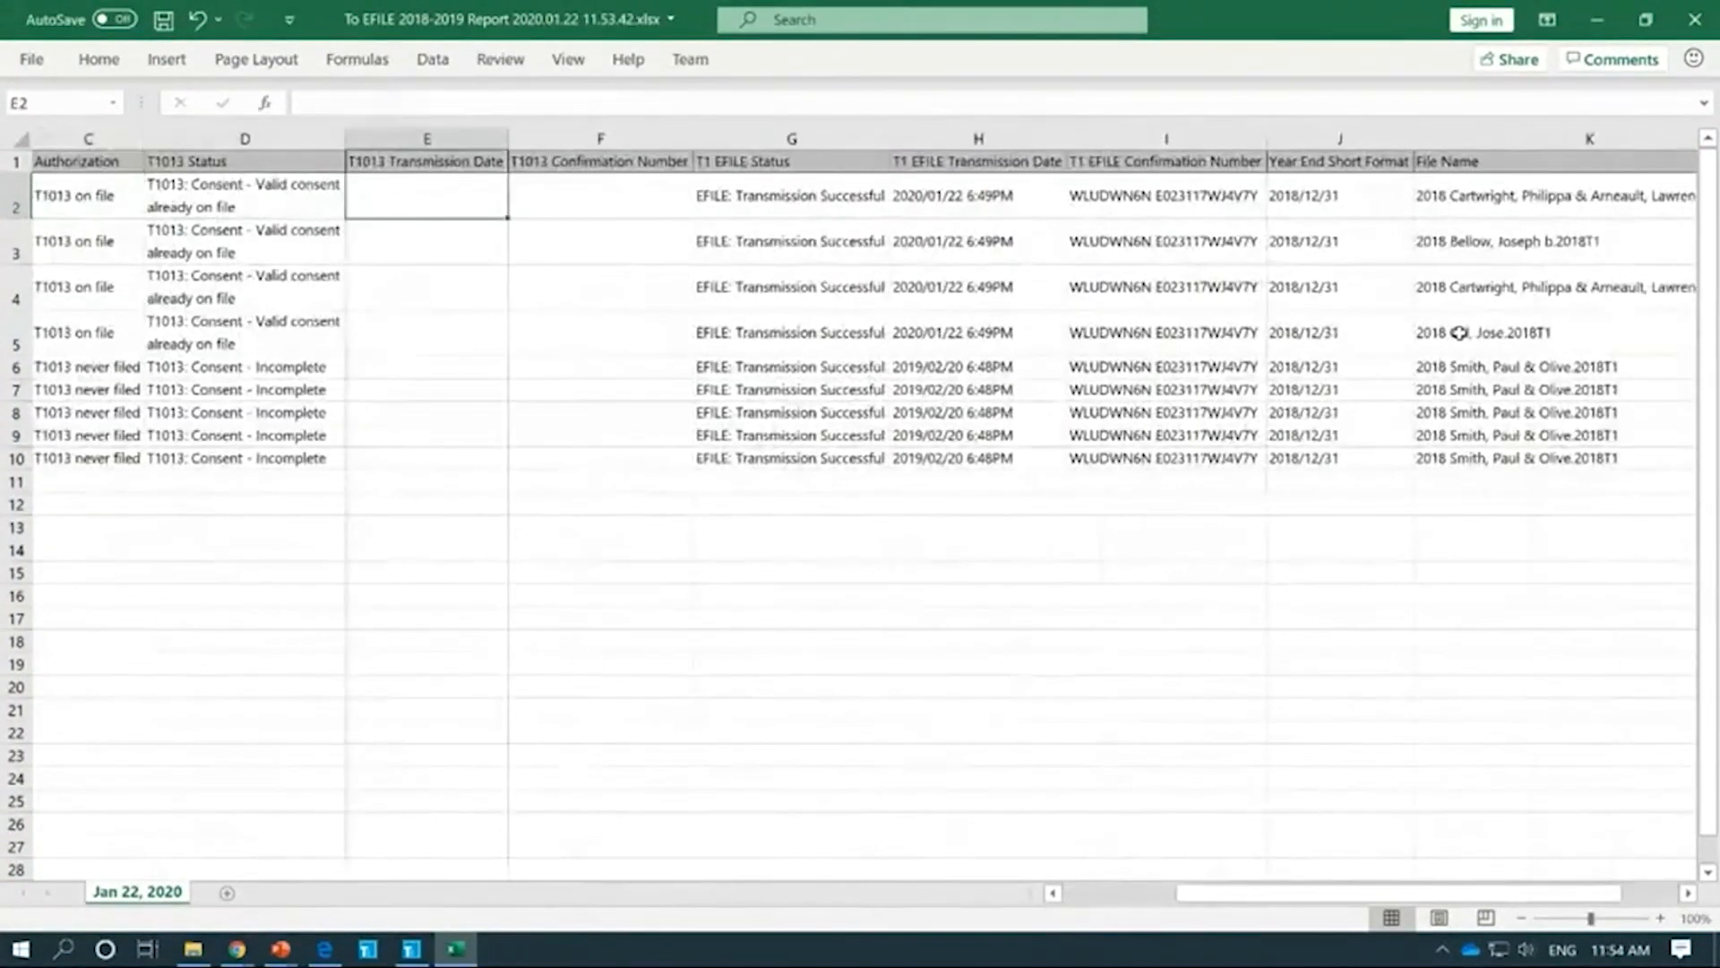
key(Left)
key(Left)
key(Left)
key(alt+Tab)
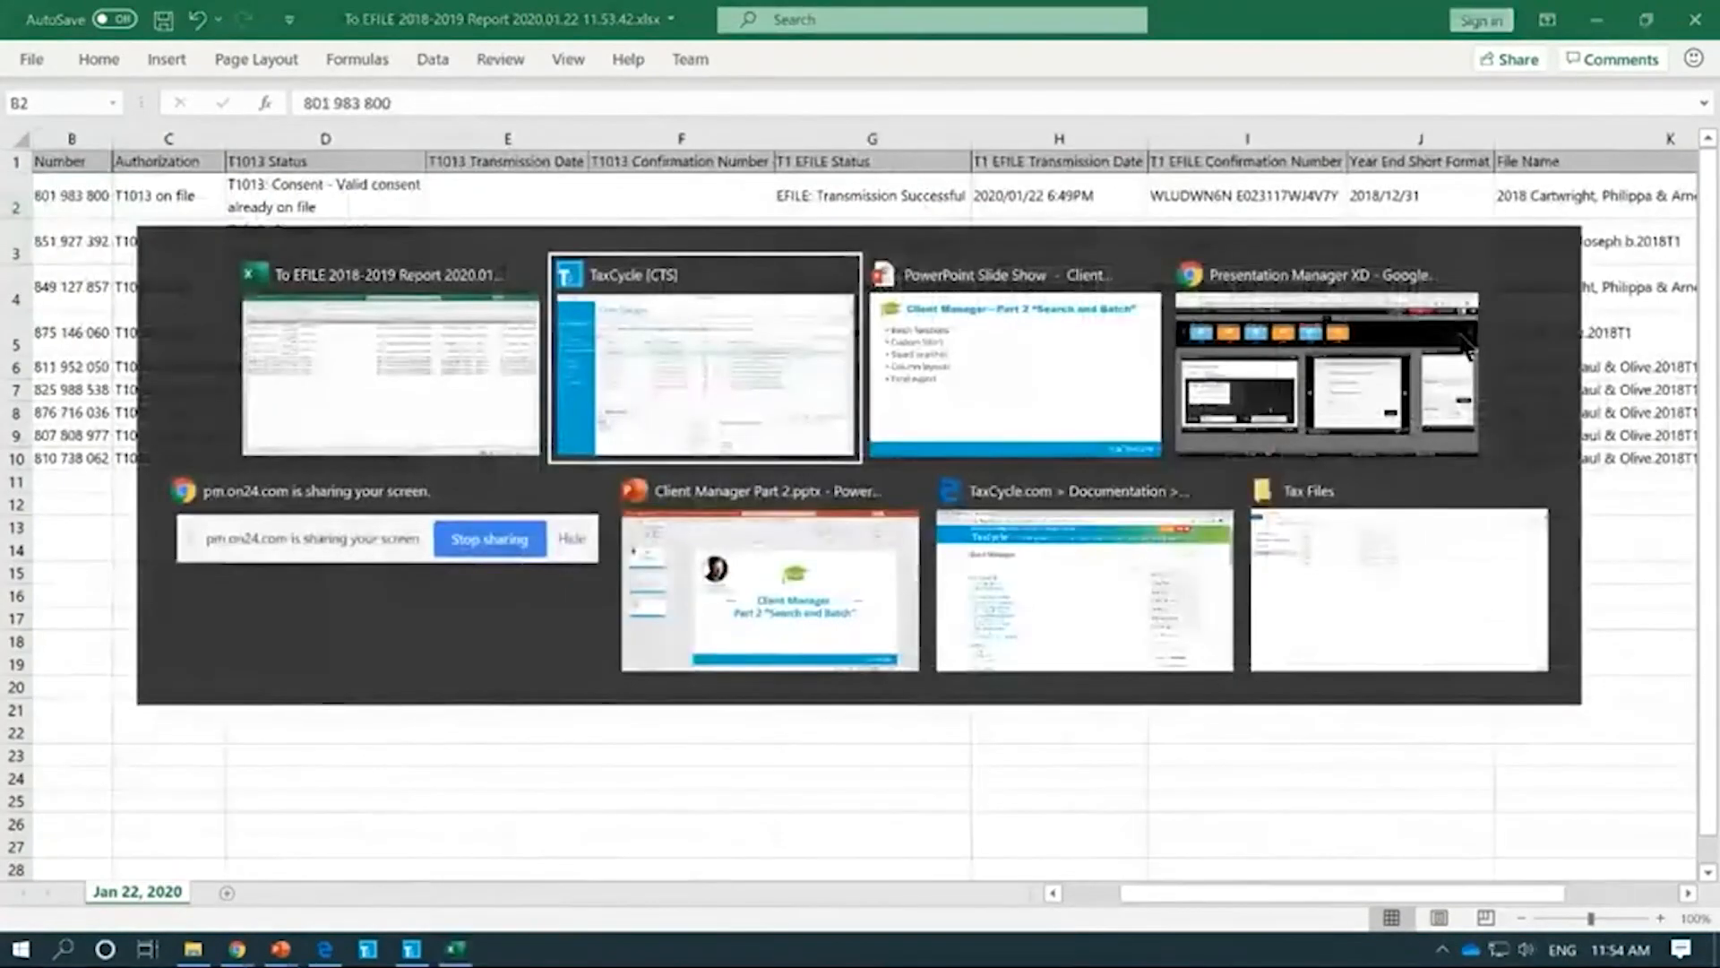
key(alt+Tab)
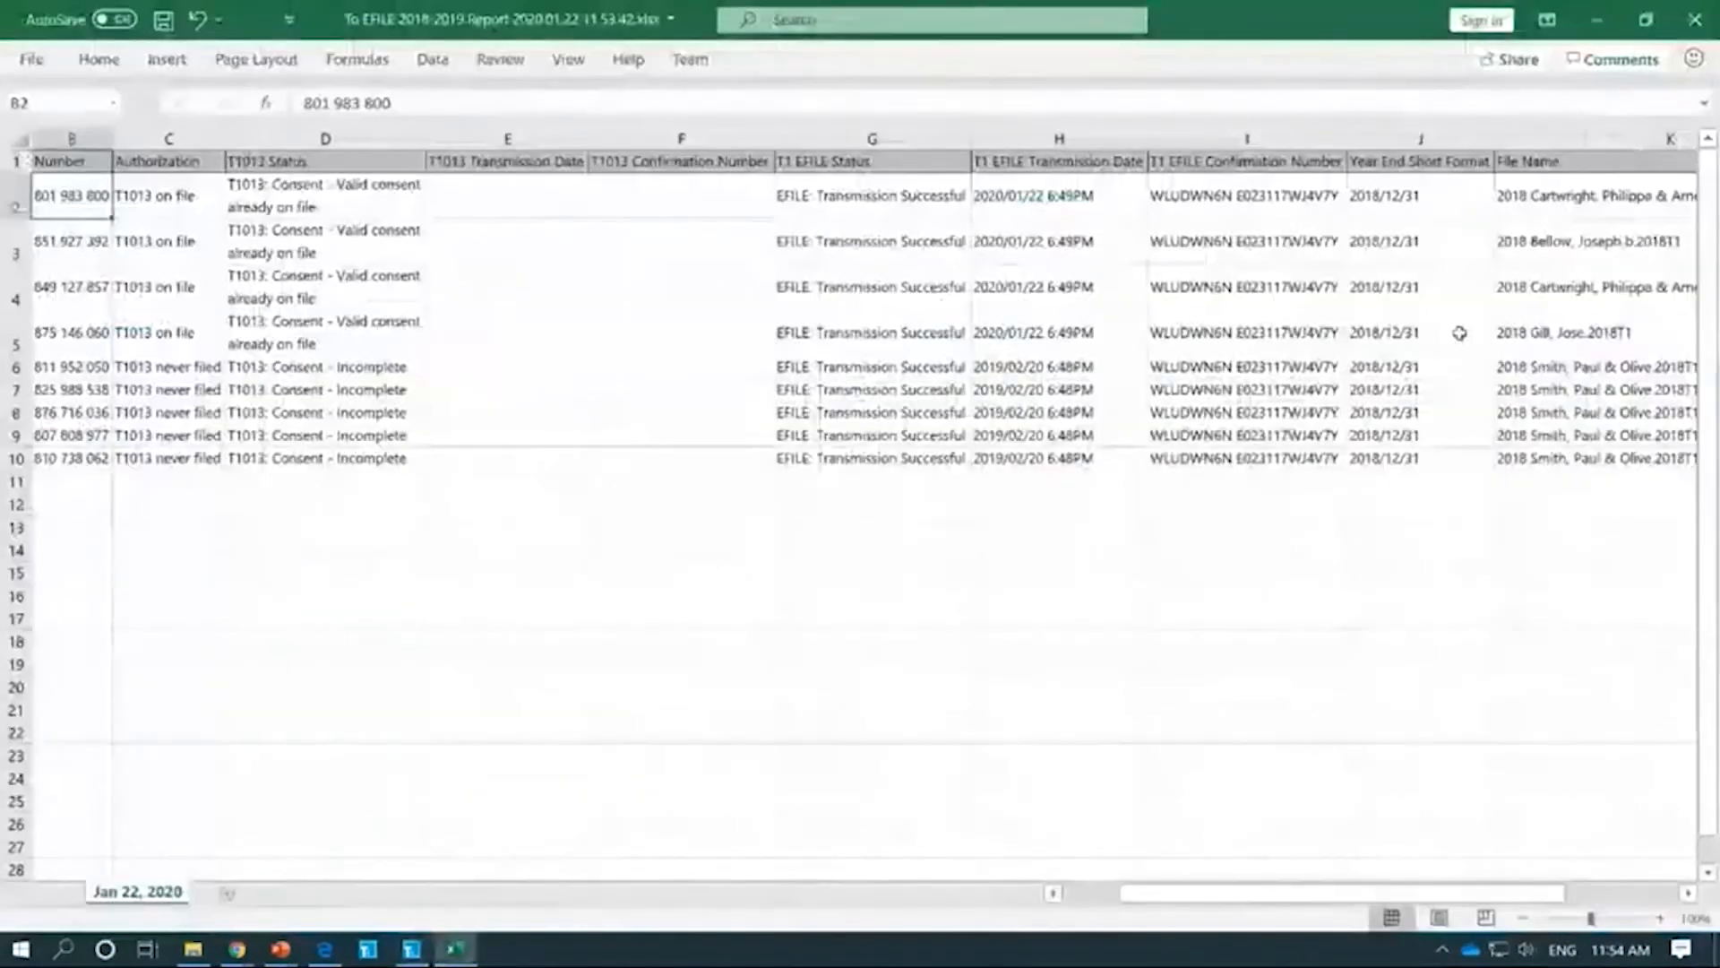
Step: Compare the workbook's T1013 and T1 EFILE status and date columns with the filtered list in TaxCycle's Client Manager
key(Right)
key(Right)
key(Right)
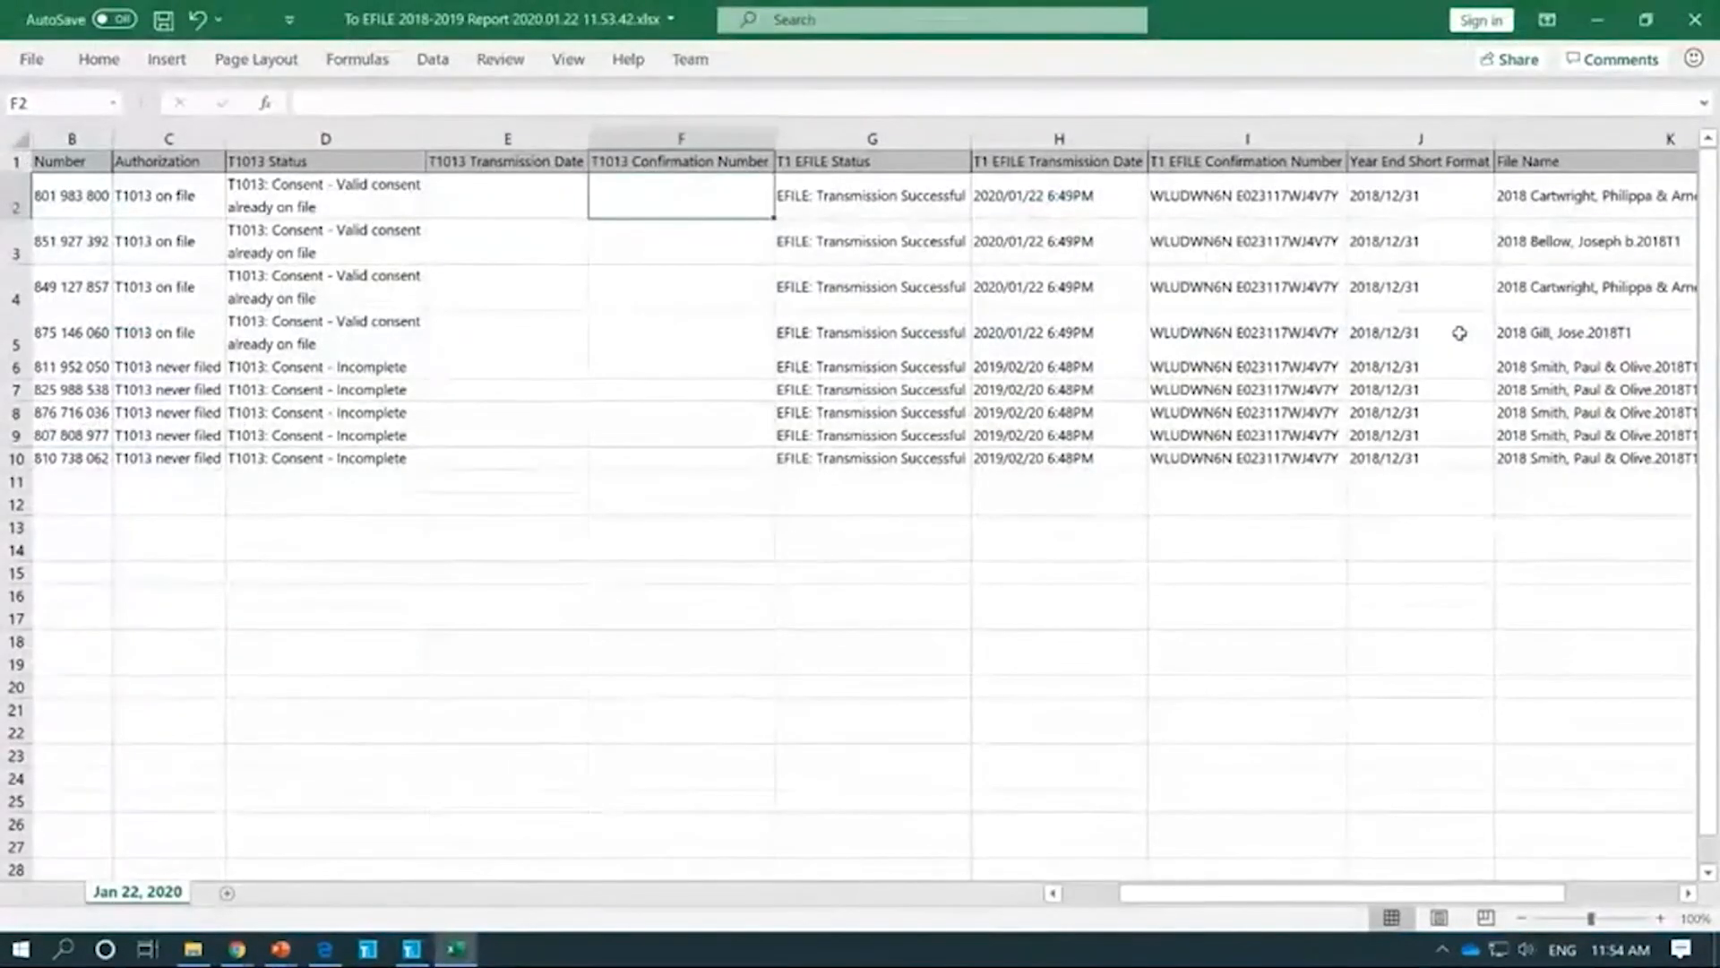
key(Right)
key(Right)
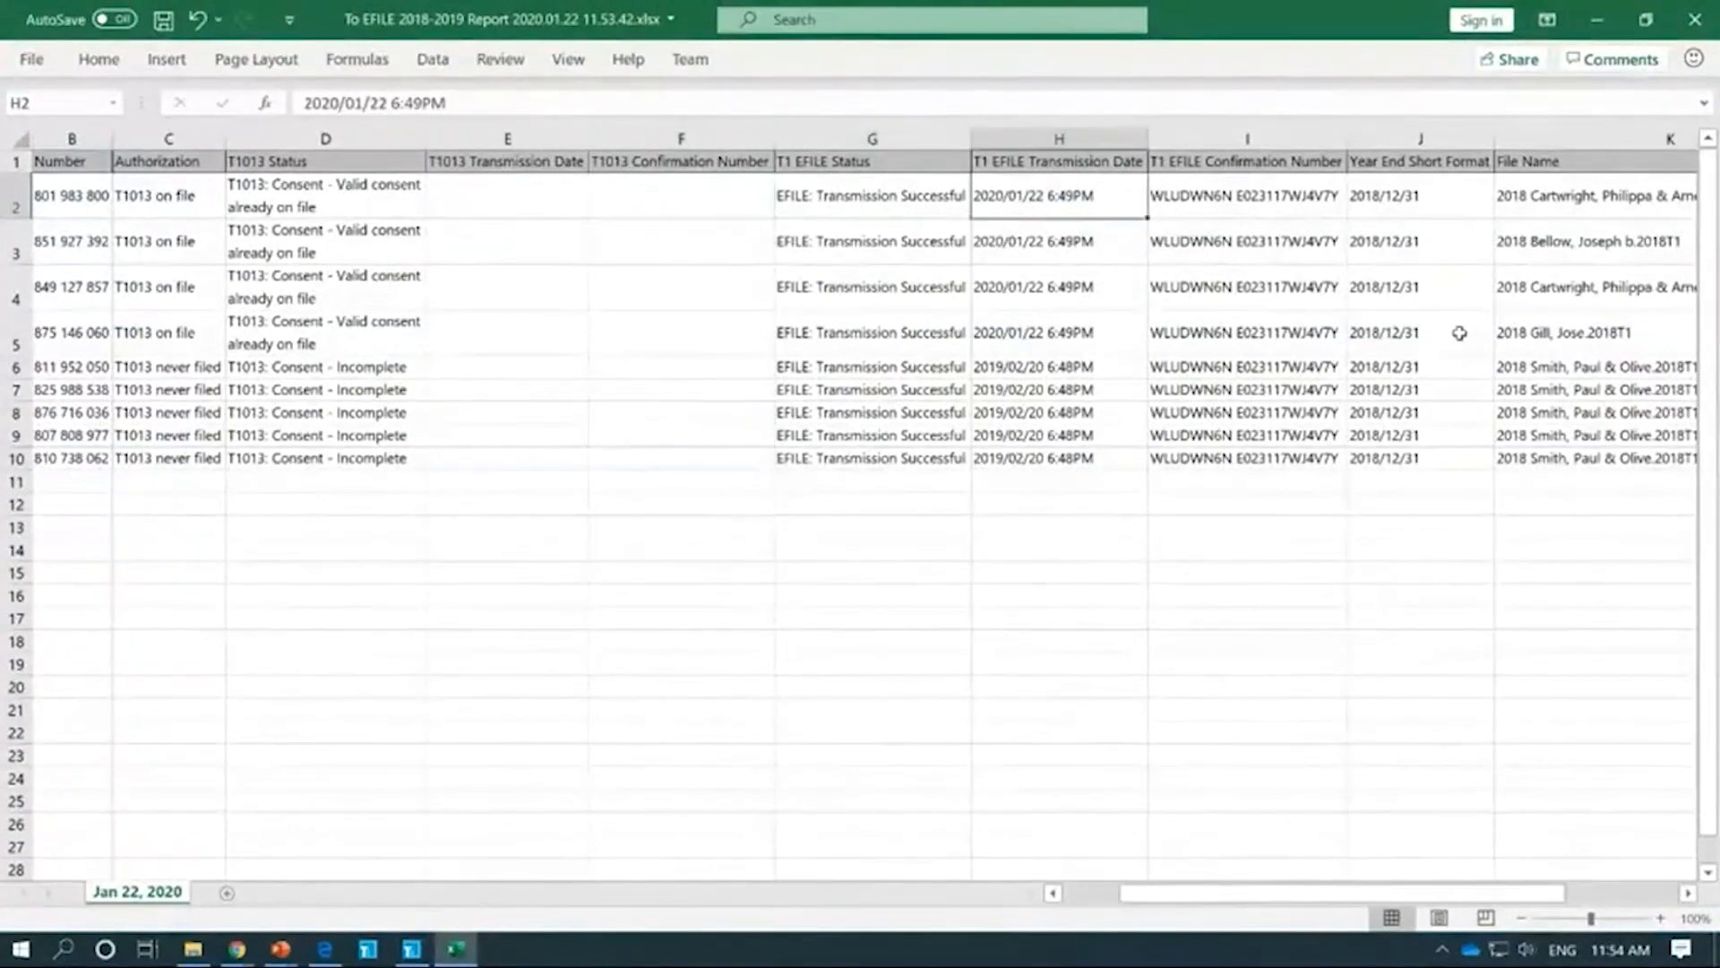
key(Left)
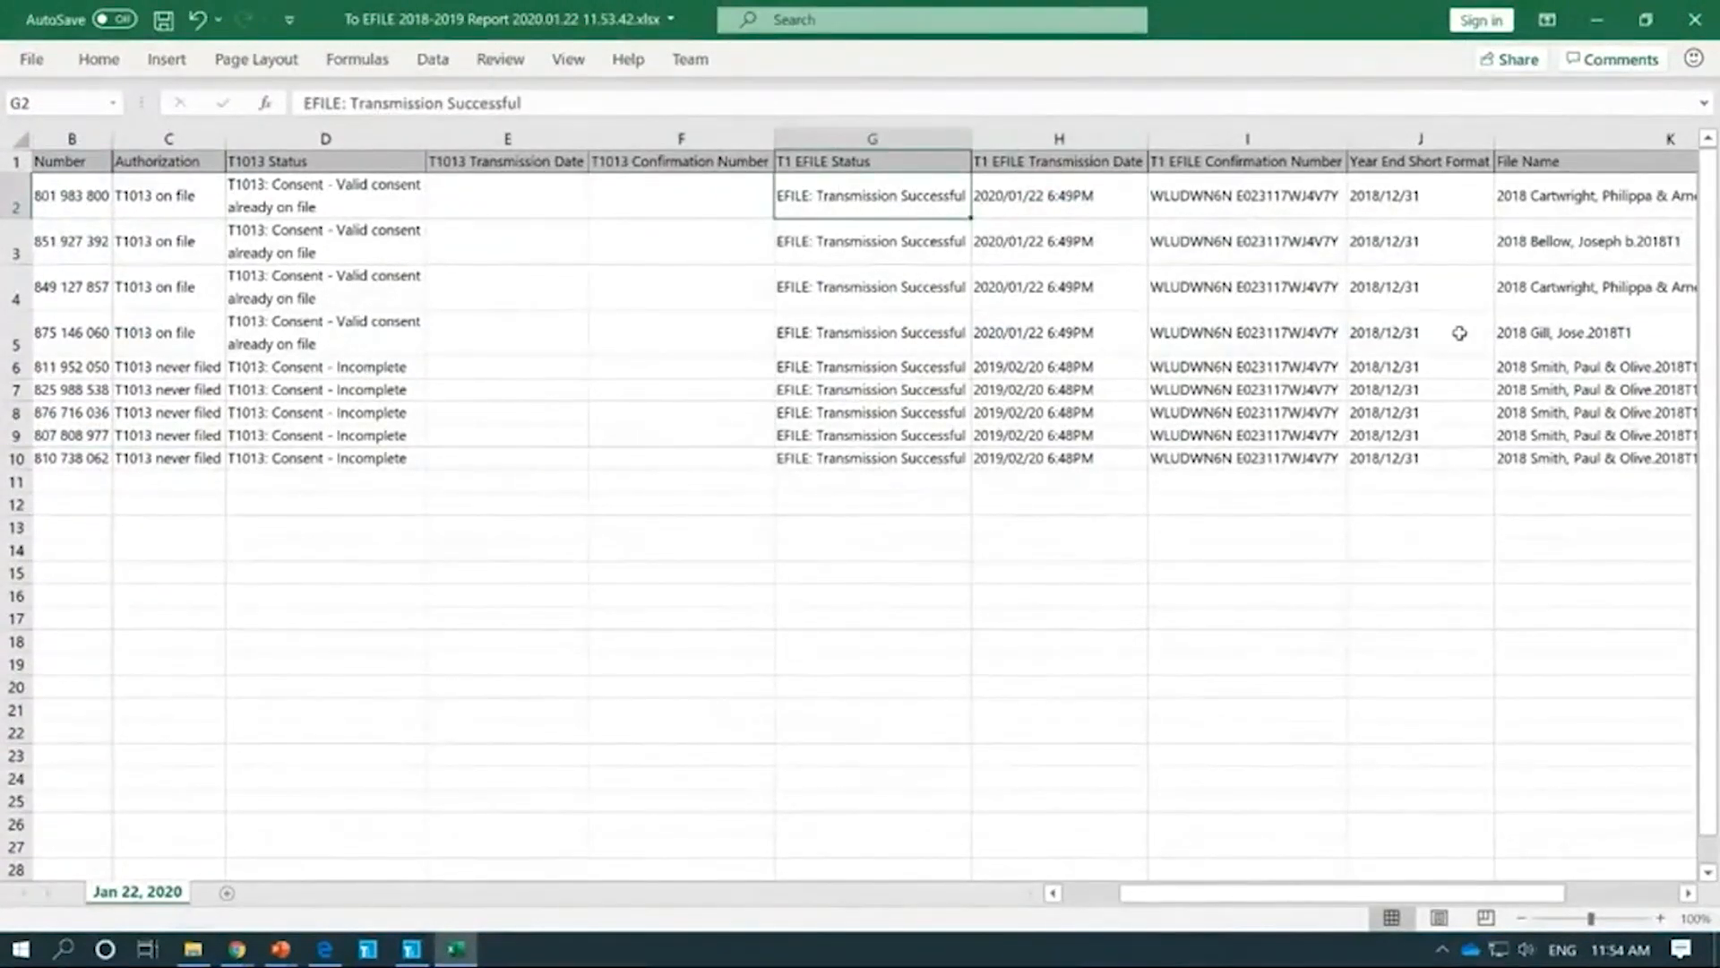
key(alt+Tab)
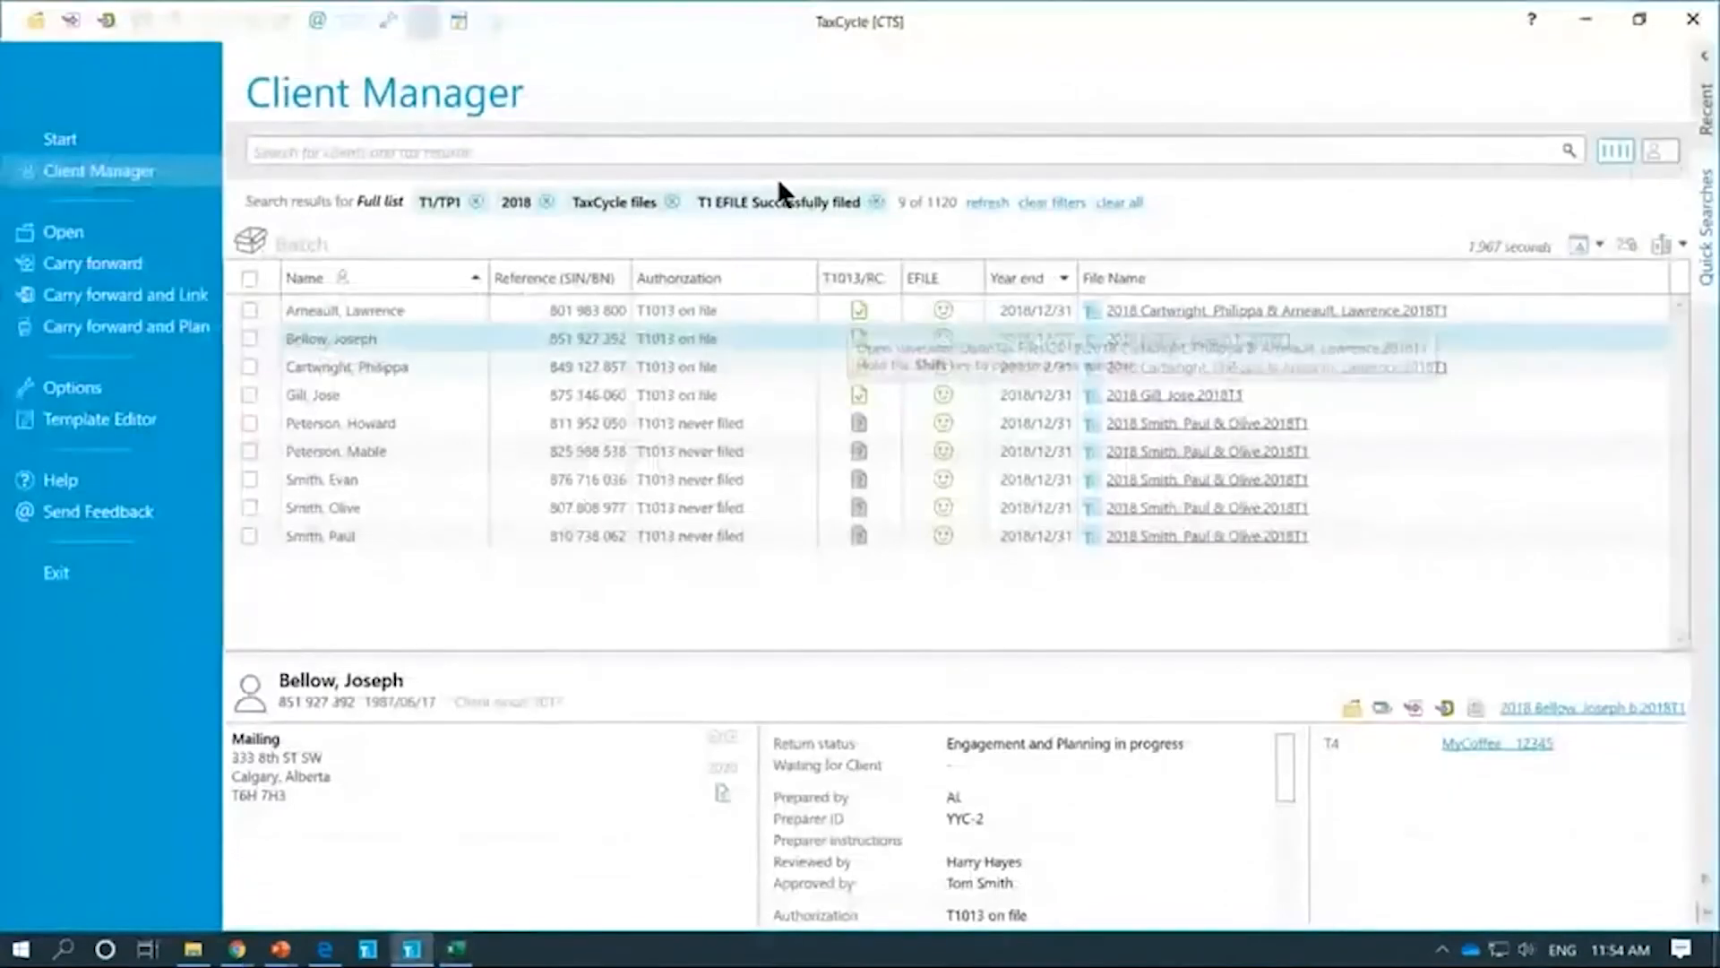
key(alt+Tab)
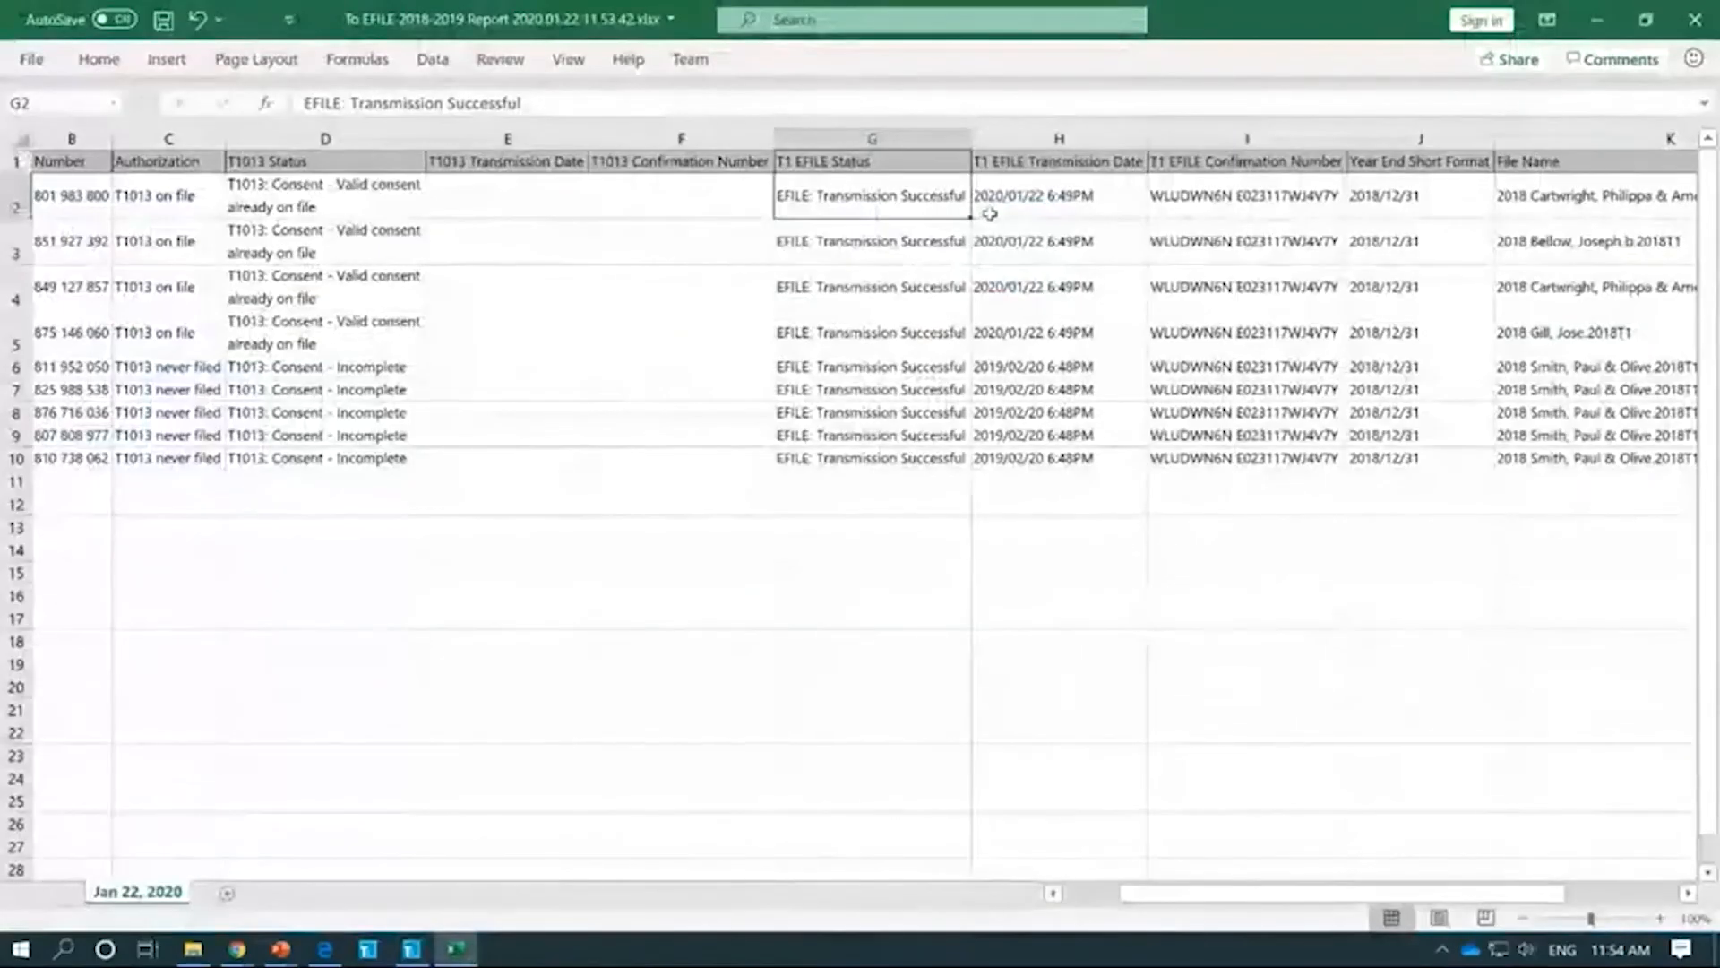
Step: Review the first client's T1 EFILE transmission date, confirmation number, year end and file name in the exported sheet
click(1030, 192)
key(Right)
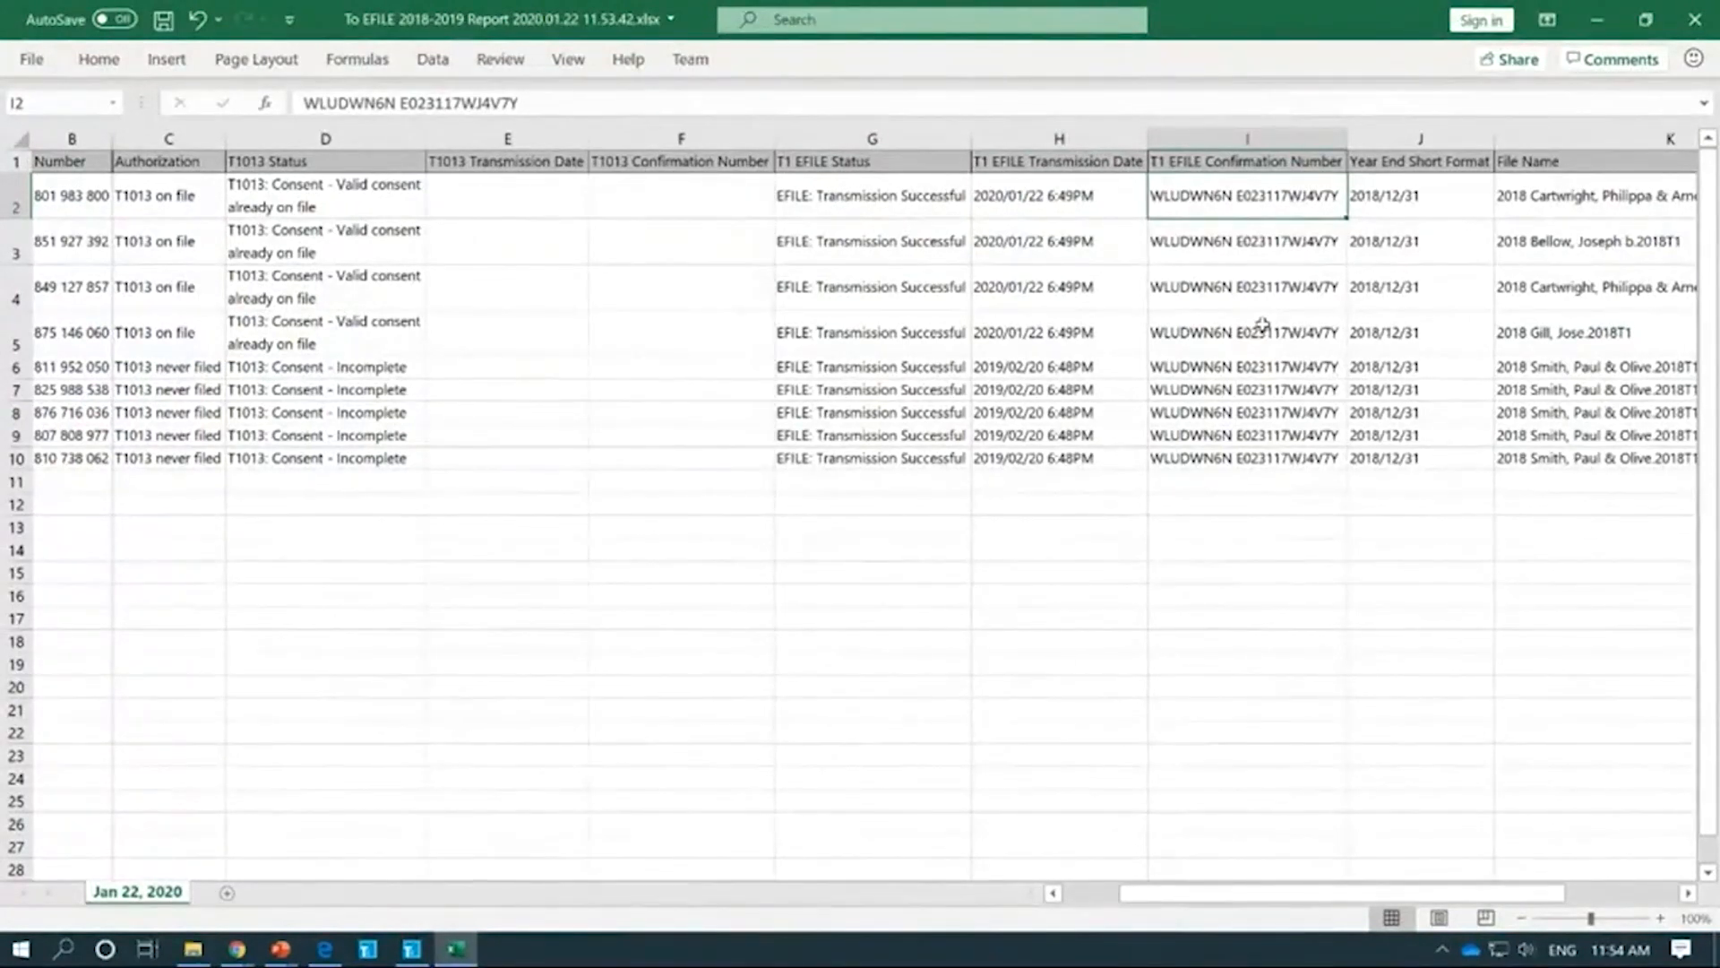
key(Right)
key(Right)
key(Right)
key(Left)
key(Left)
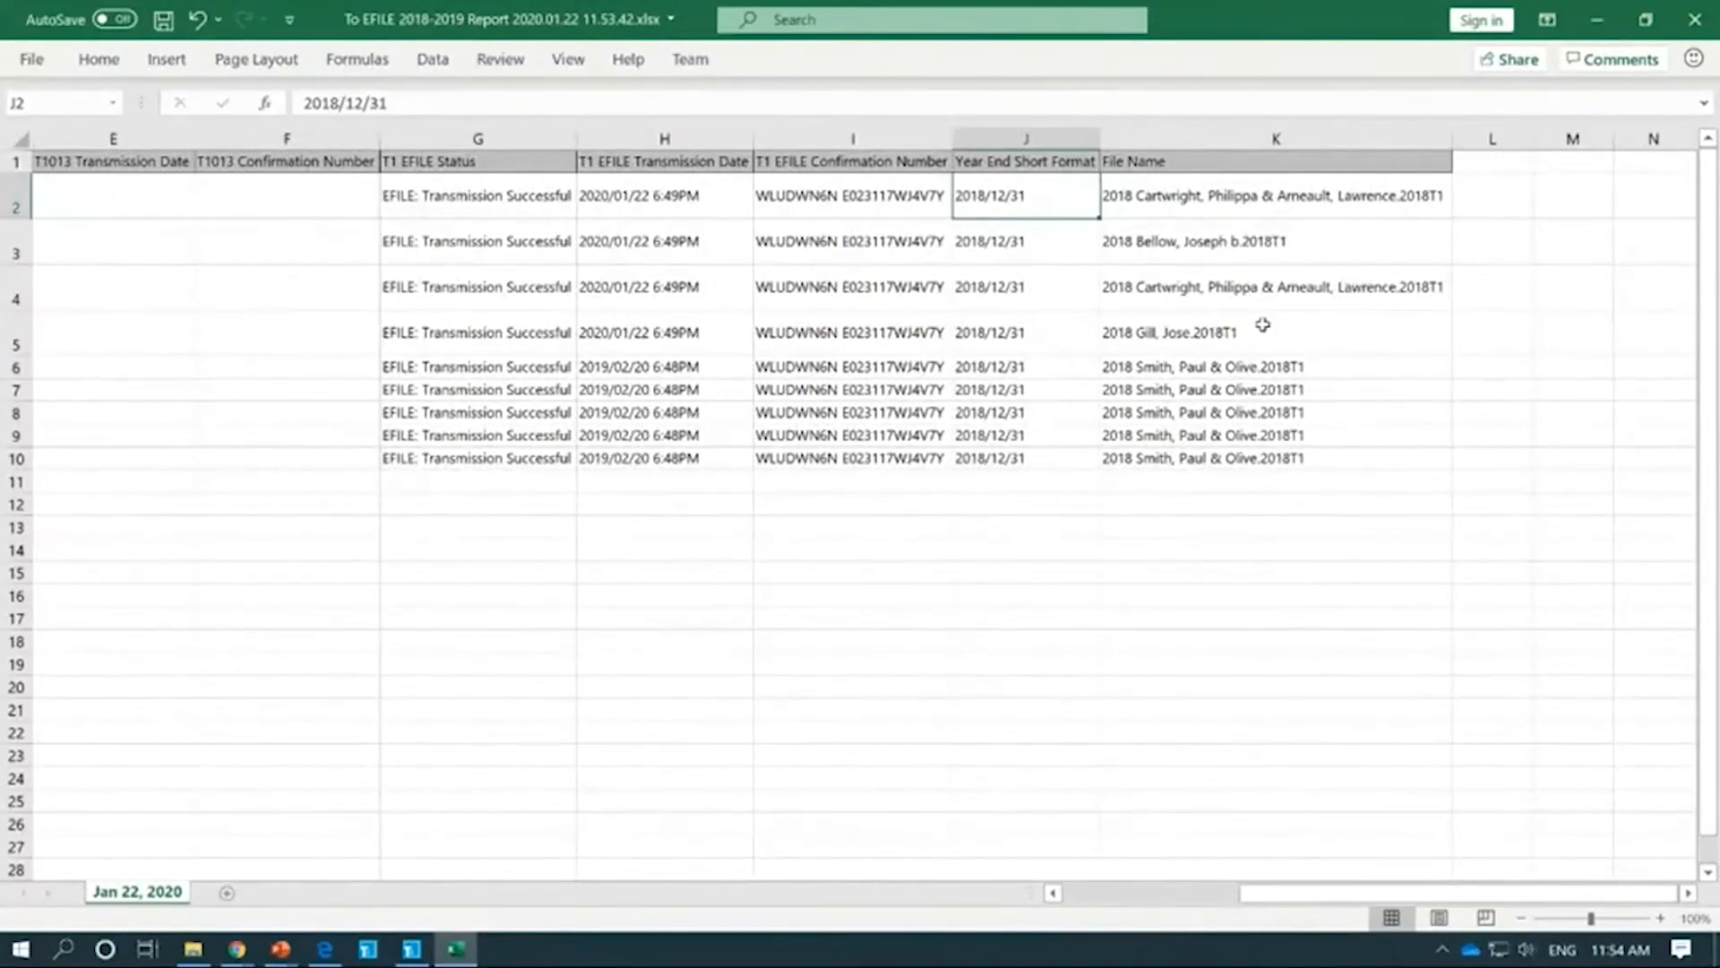
Step: Look back along the first client's exported row, from the file name through T1 EFILE and T1013 details to the Authorization column
key(Right)
key(Left)
key(Left)
key(Left)
key(Left)
key(Left)
key(Left)
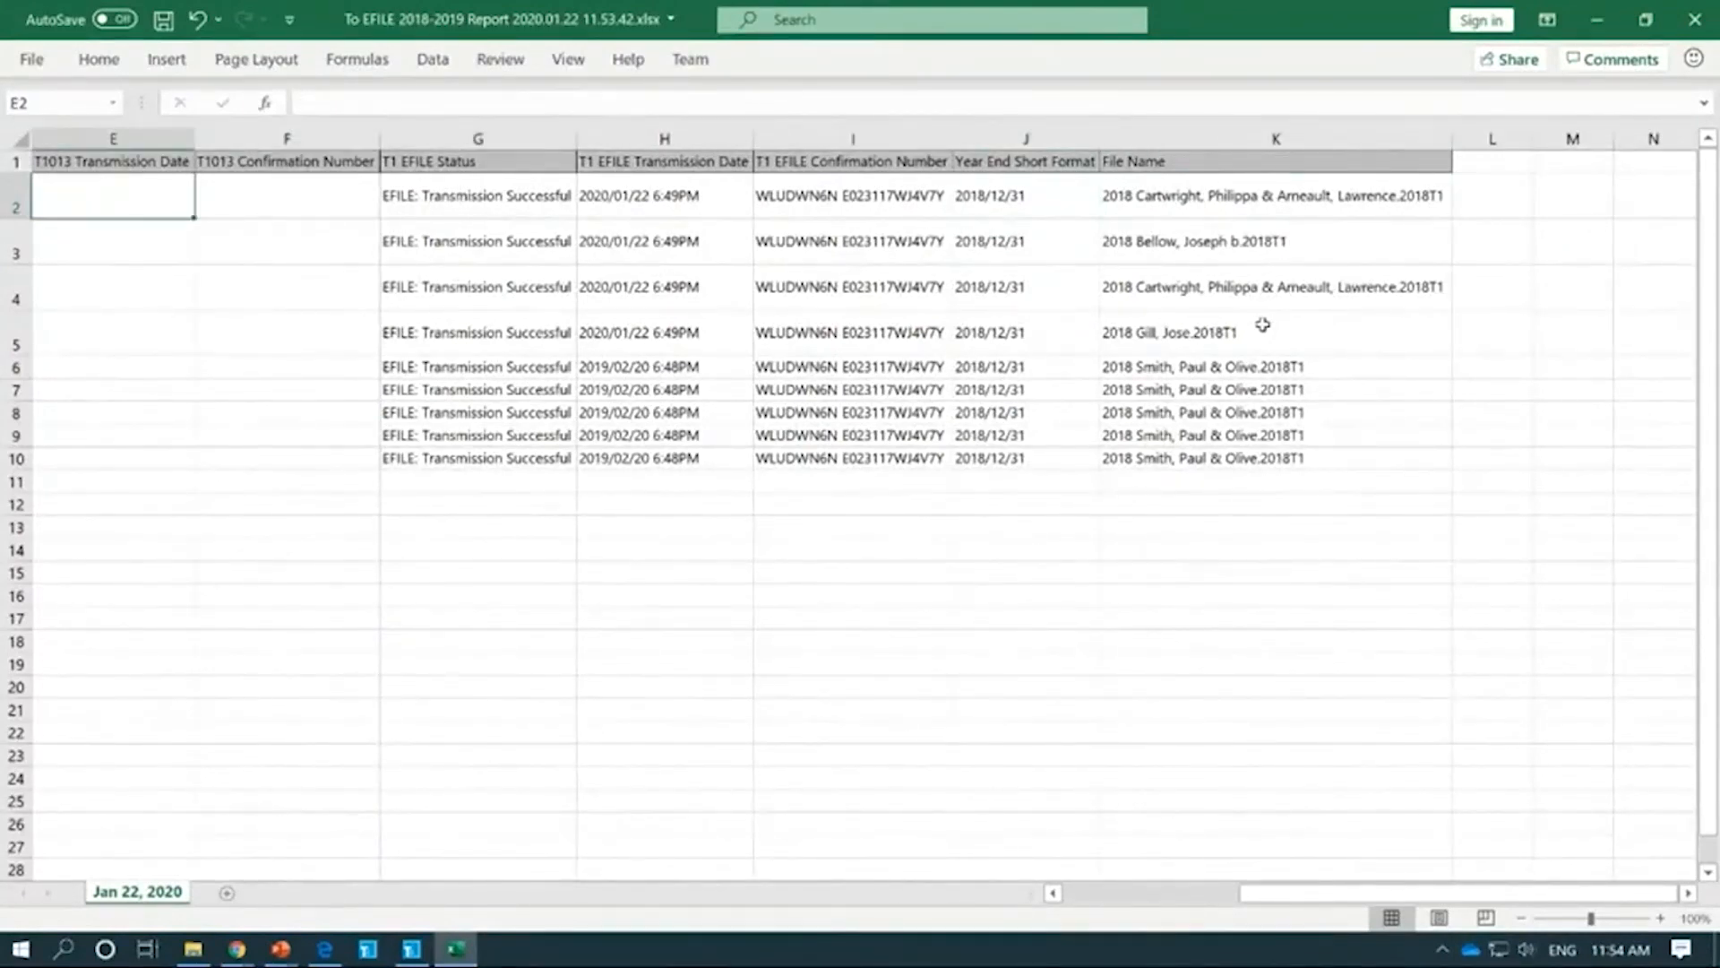
key(Left)
key(Left)
Step: Switch to TaxCycle and export the filtered client list to a detailed Excel workbook in Documents under the suggested file name
key(alt+Tab)
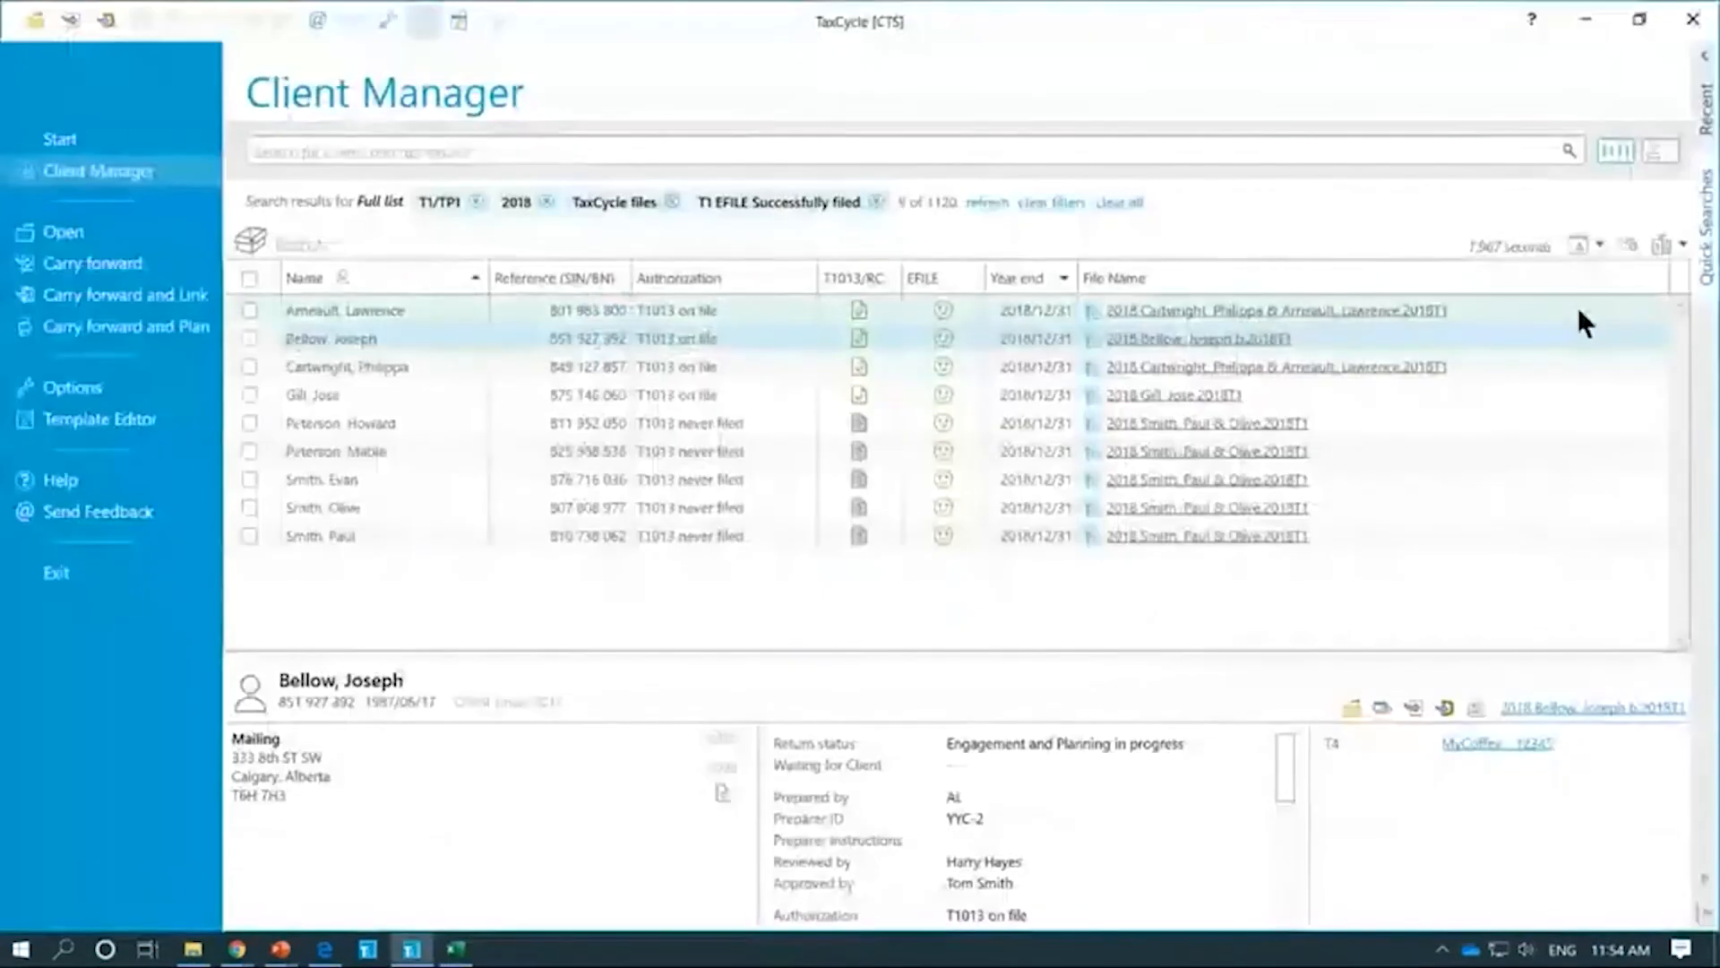
click(1674, 245)
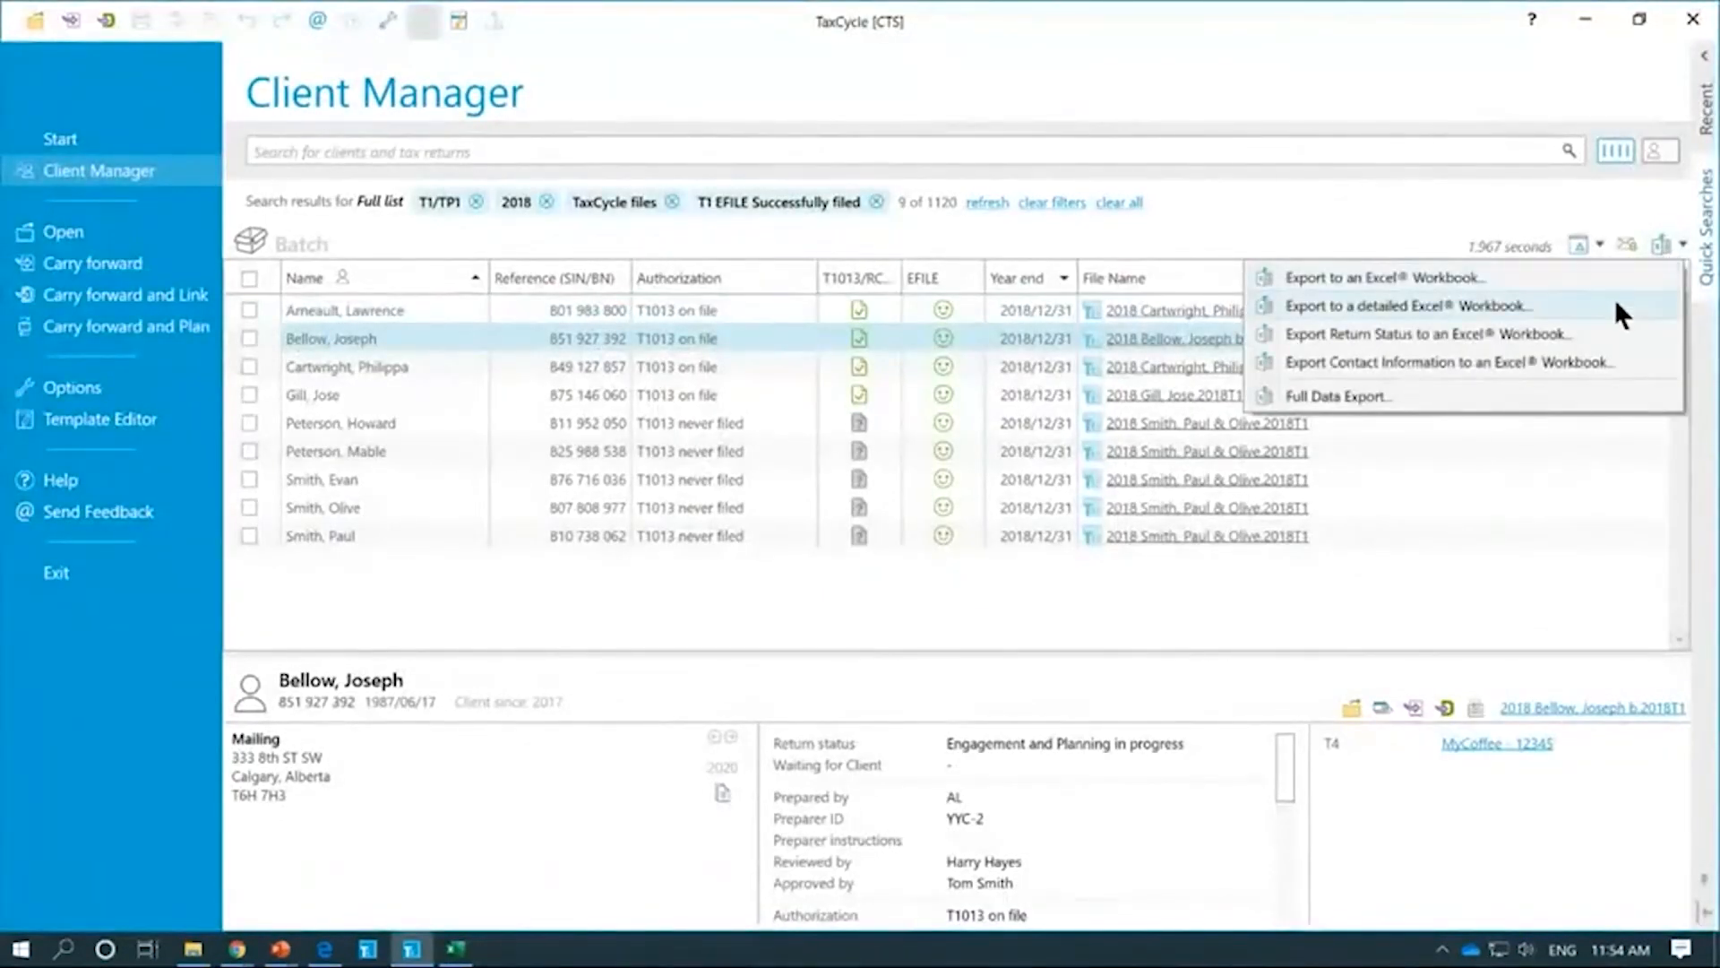
click(1405, 305)
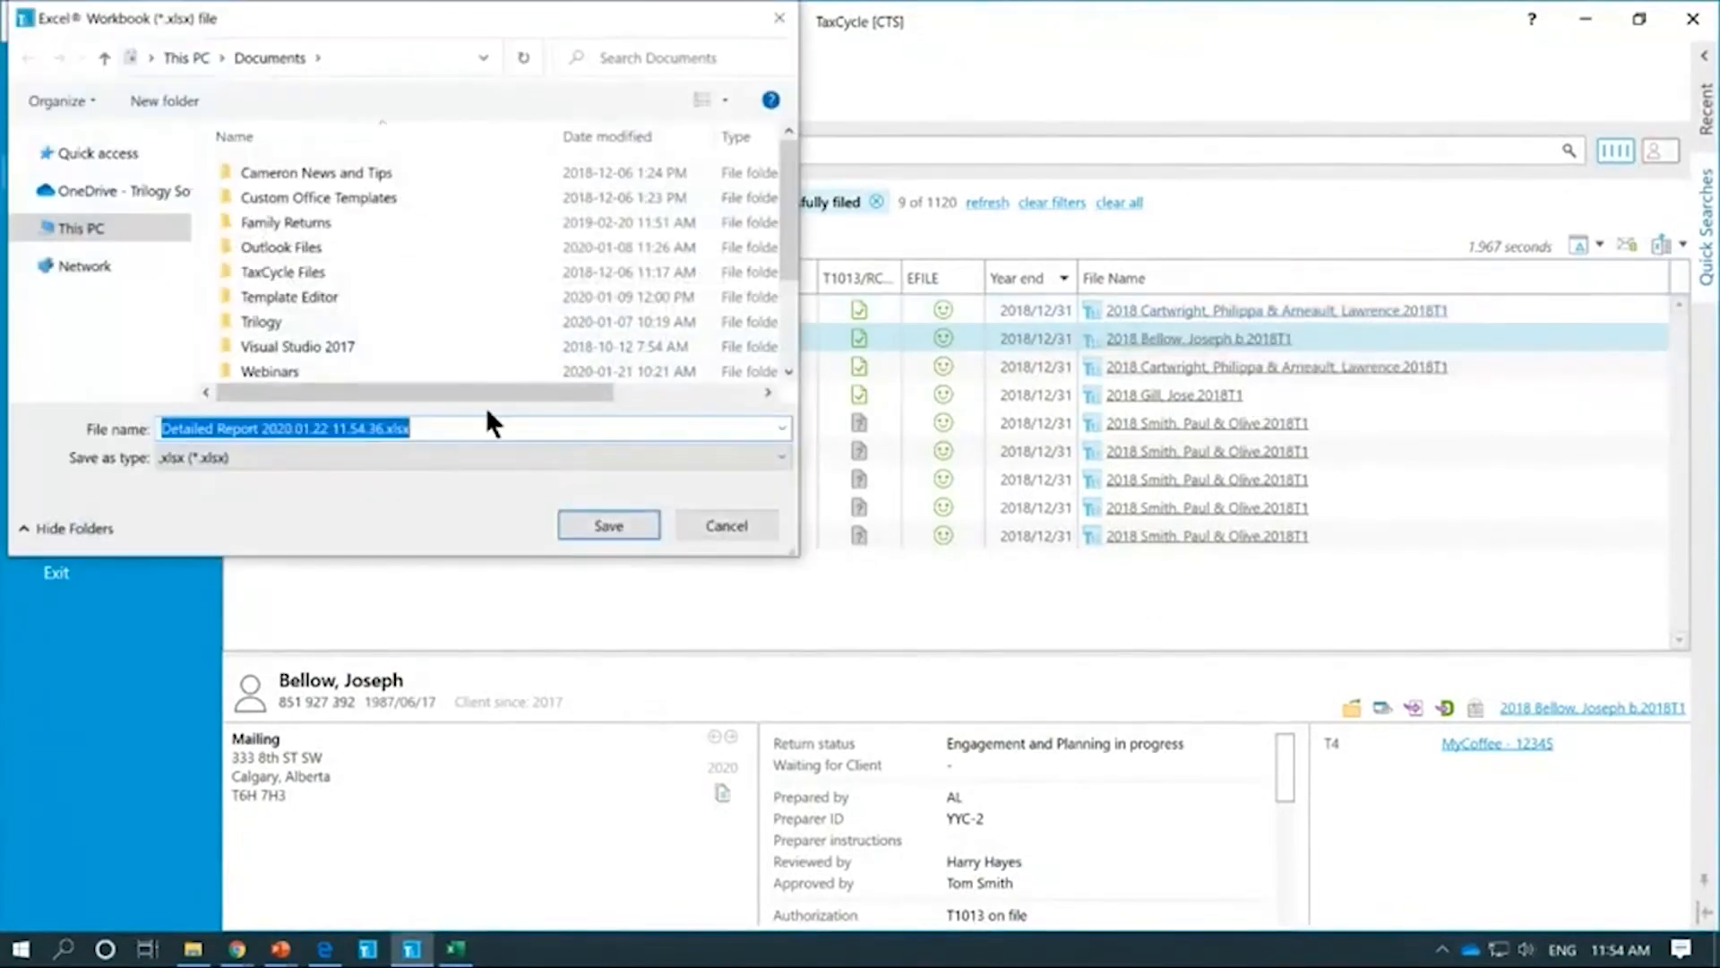
click(592, 525)
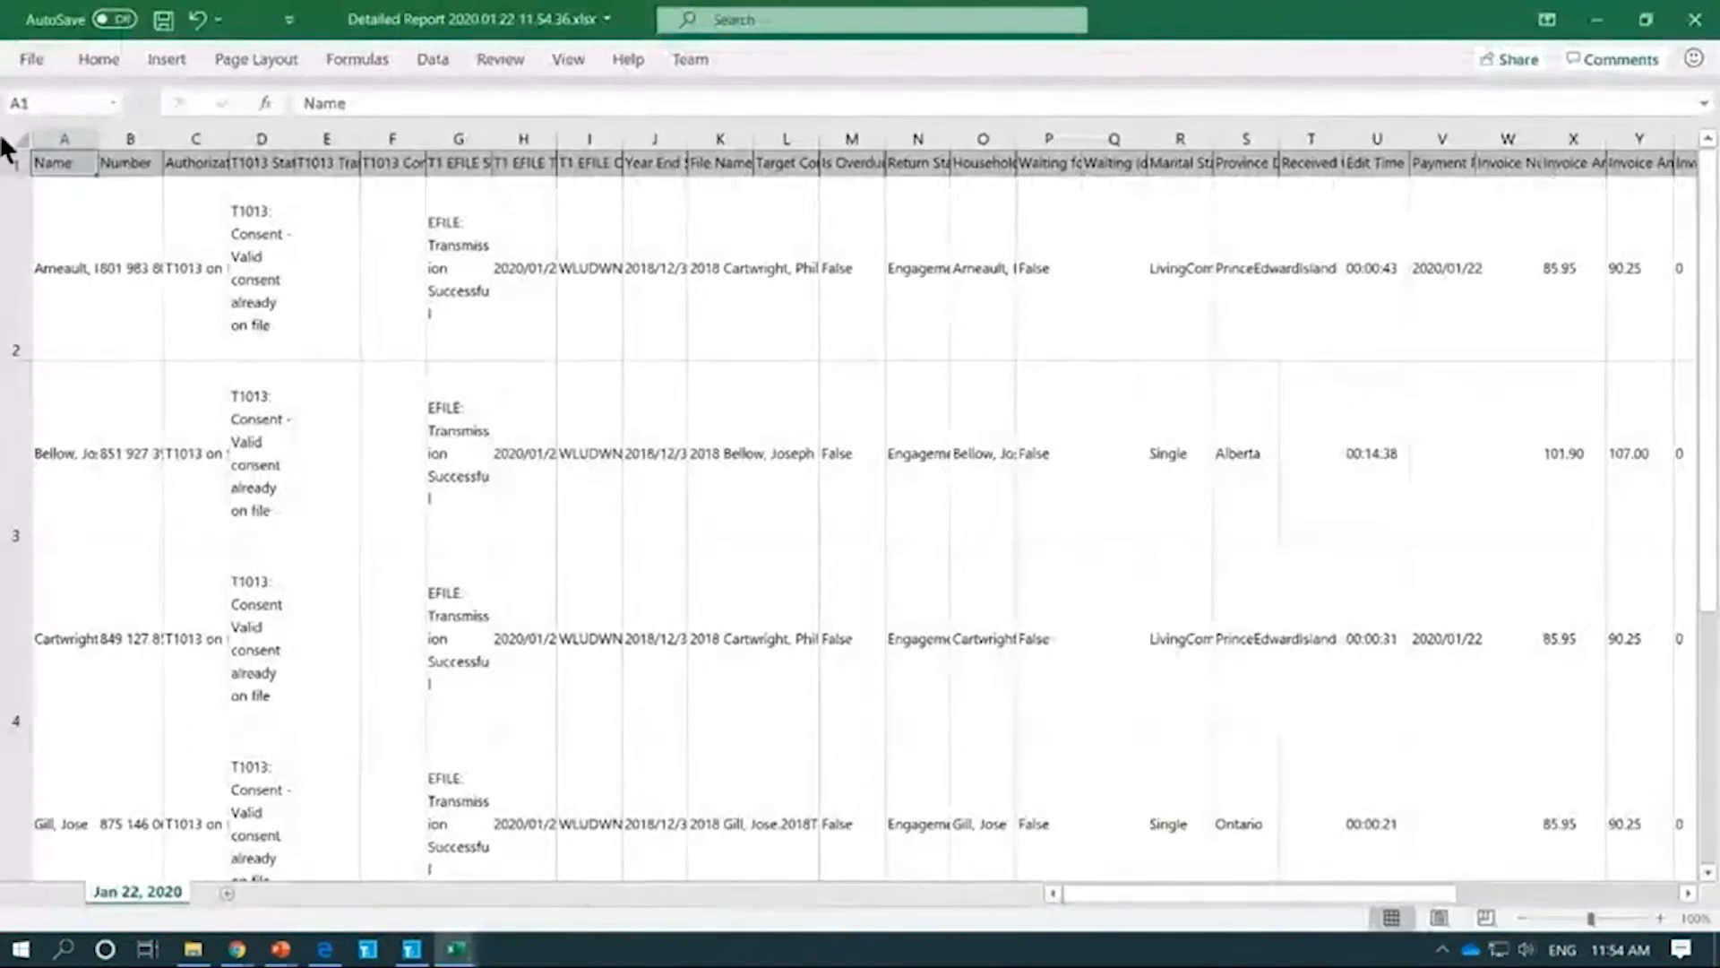
Step: Autofit all column widths and row heights in the detailed report workbook
click(17, 137)
double_click(97, 138)
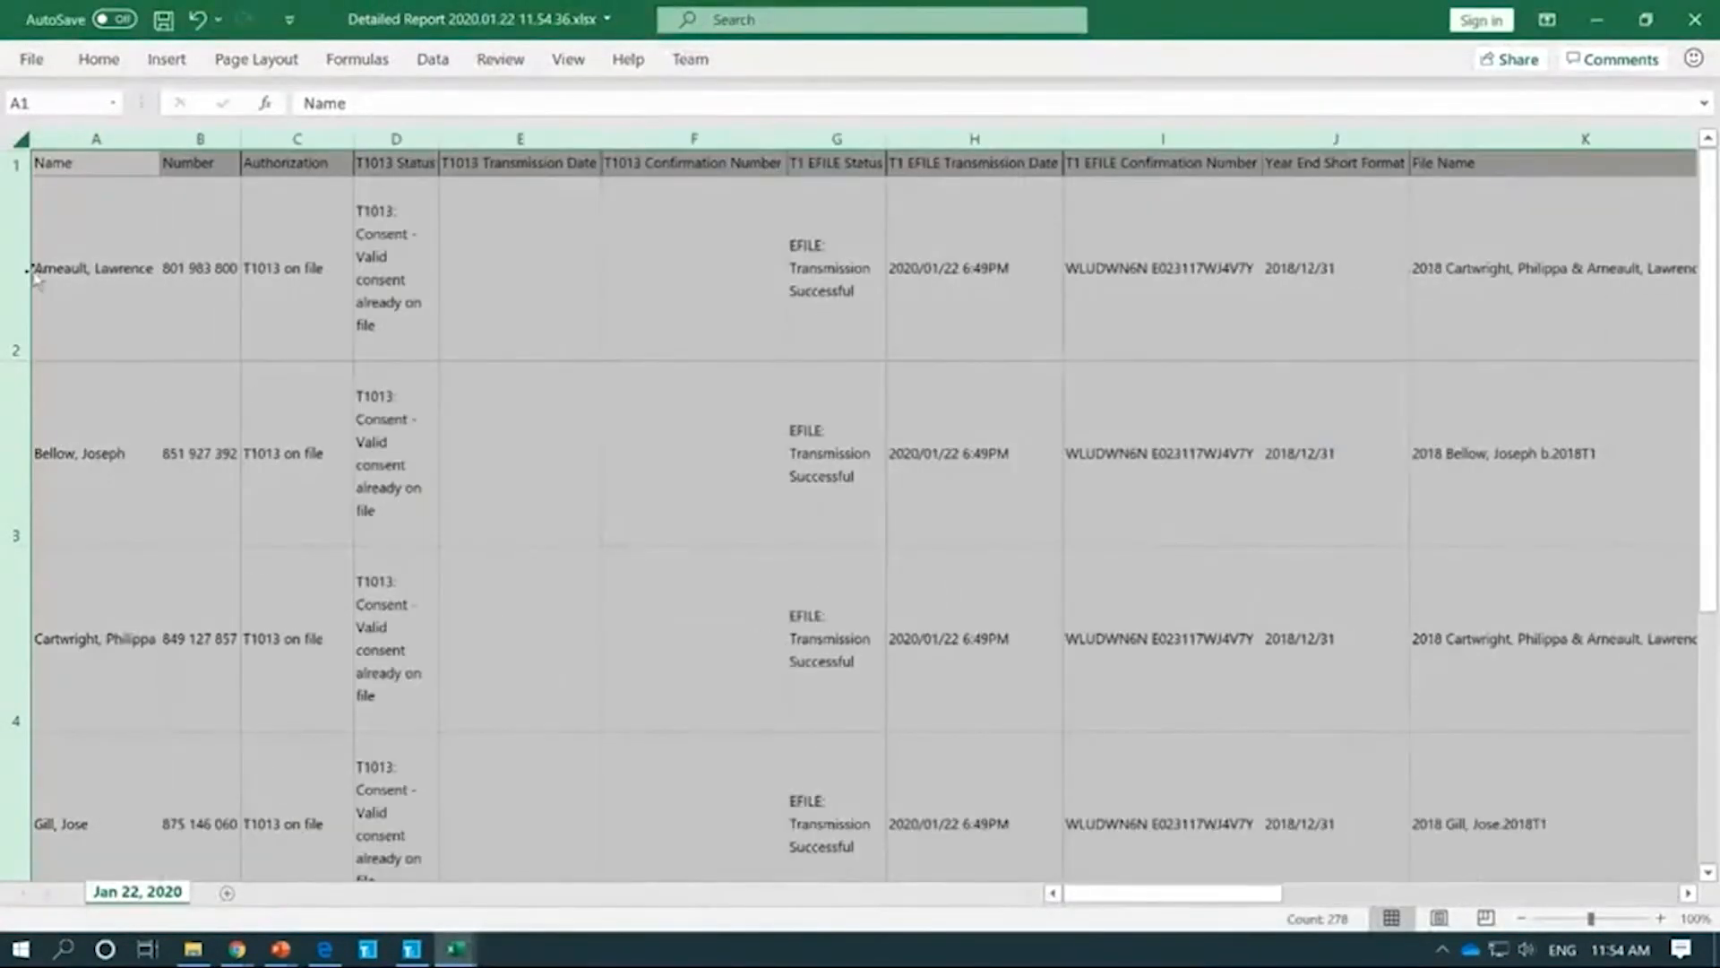
double_click(18, 361)
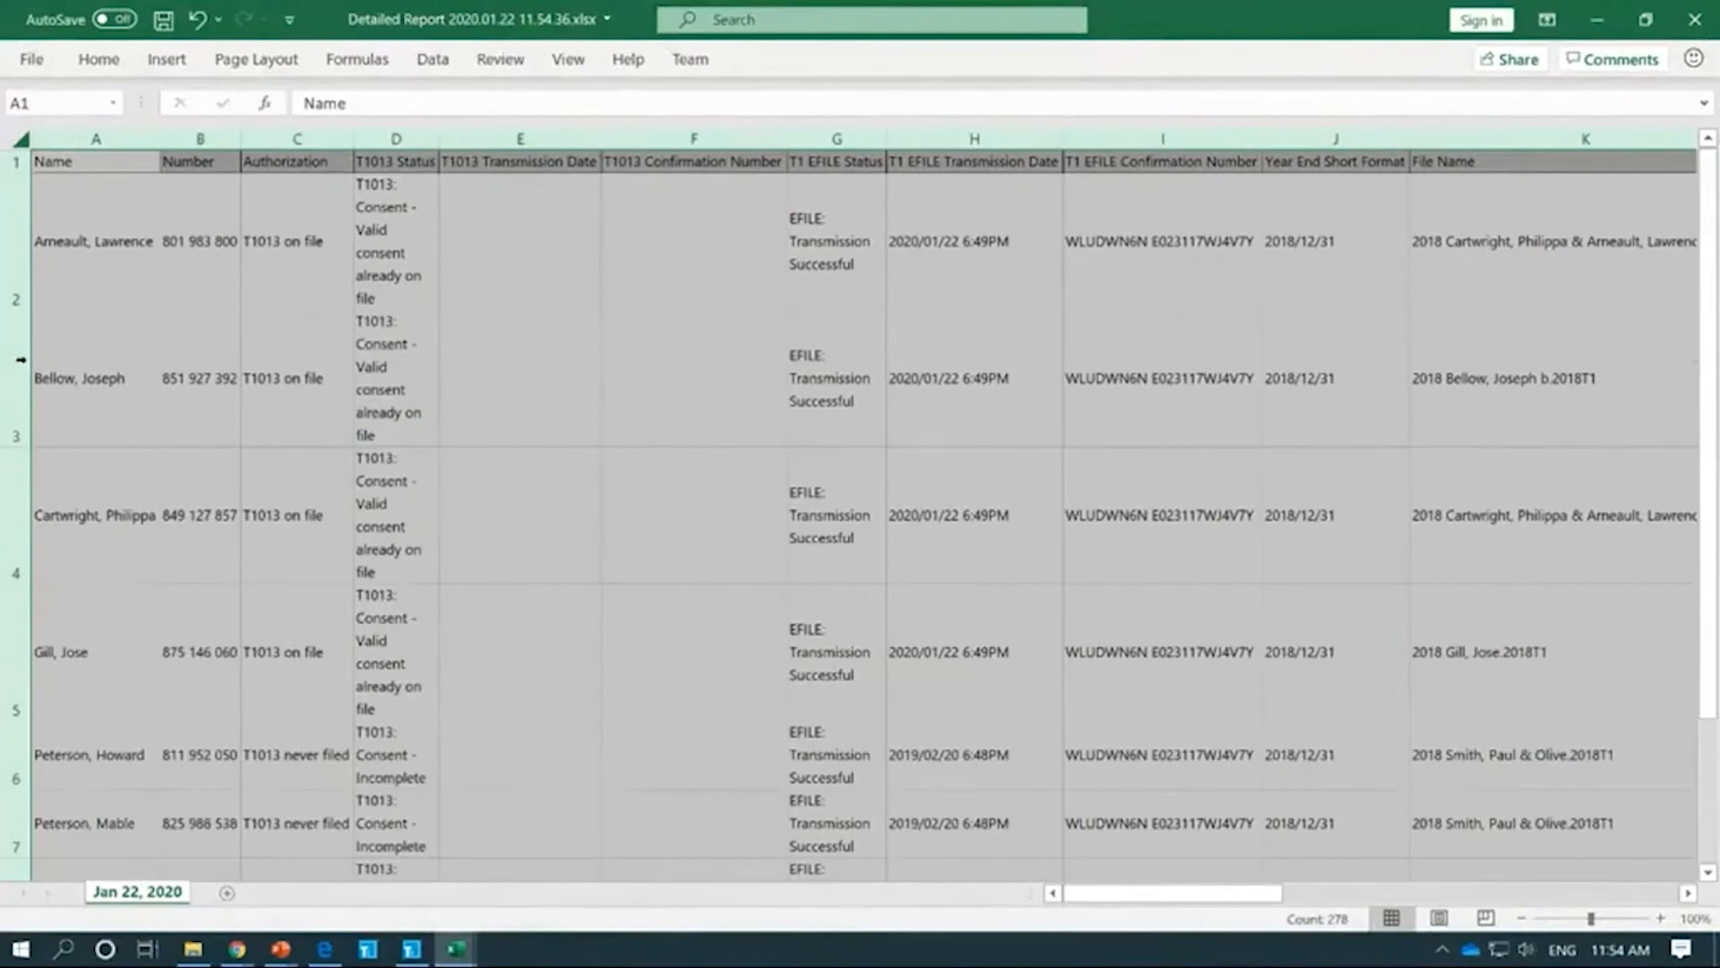
Step: Look across the first client's row in the detailed report, from the reference number to the Waiting for Client column
click(182, 258)
key(Right)
key(Right)
key(Right)
key(Right)
key(Right)
key(Right)
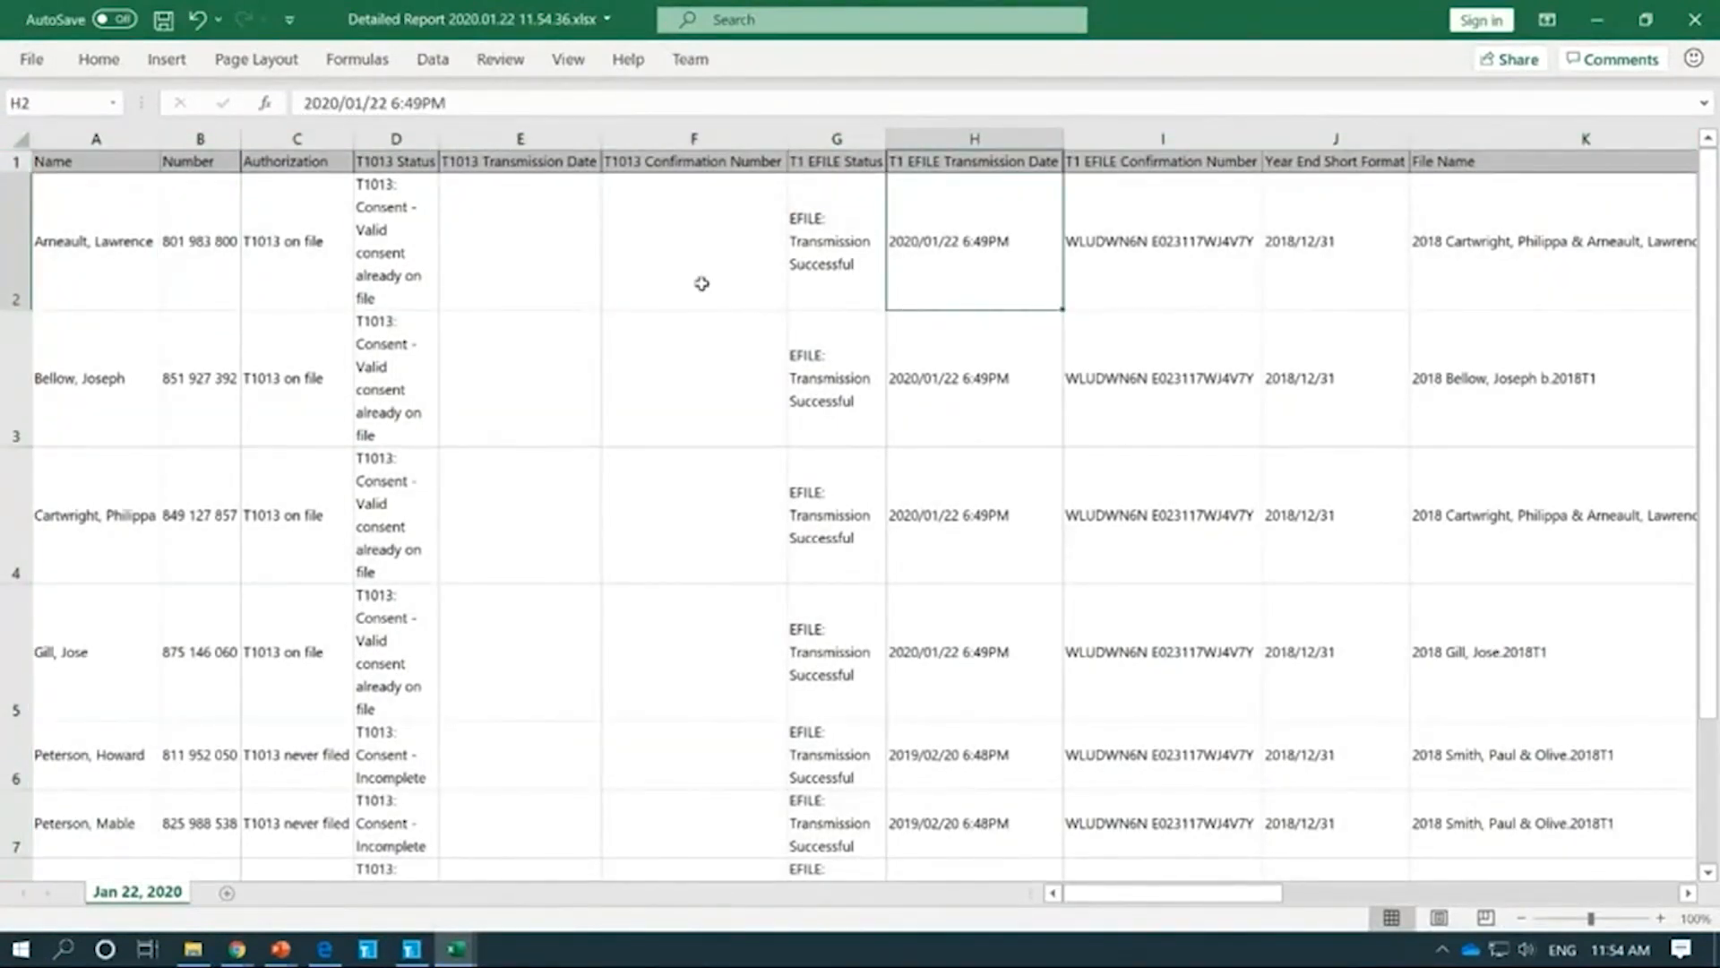
key(Right)
key(Right)
key(Right)
key(Right)
key(Right)
key(Right)
key(Right)
key(Right)
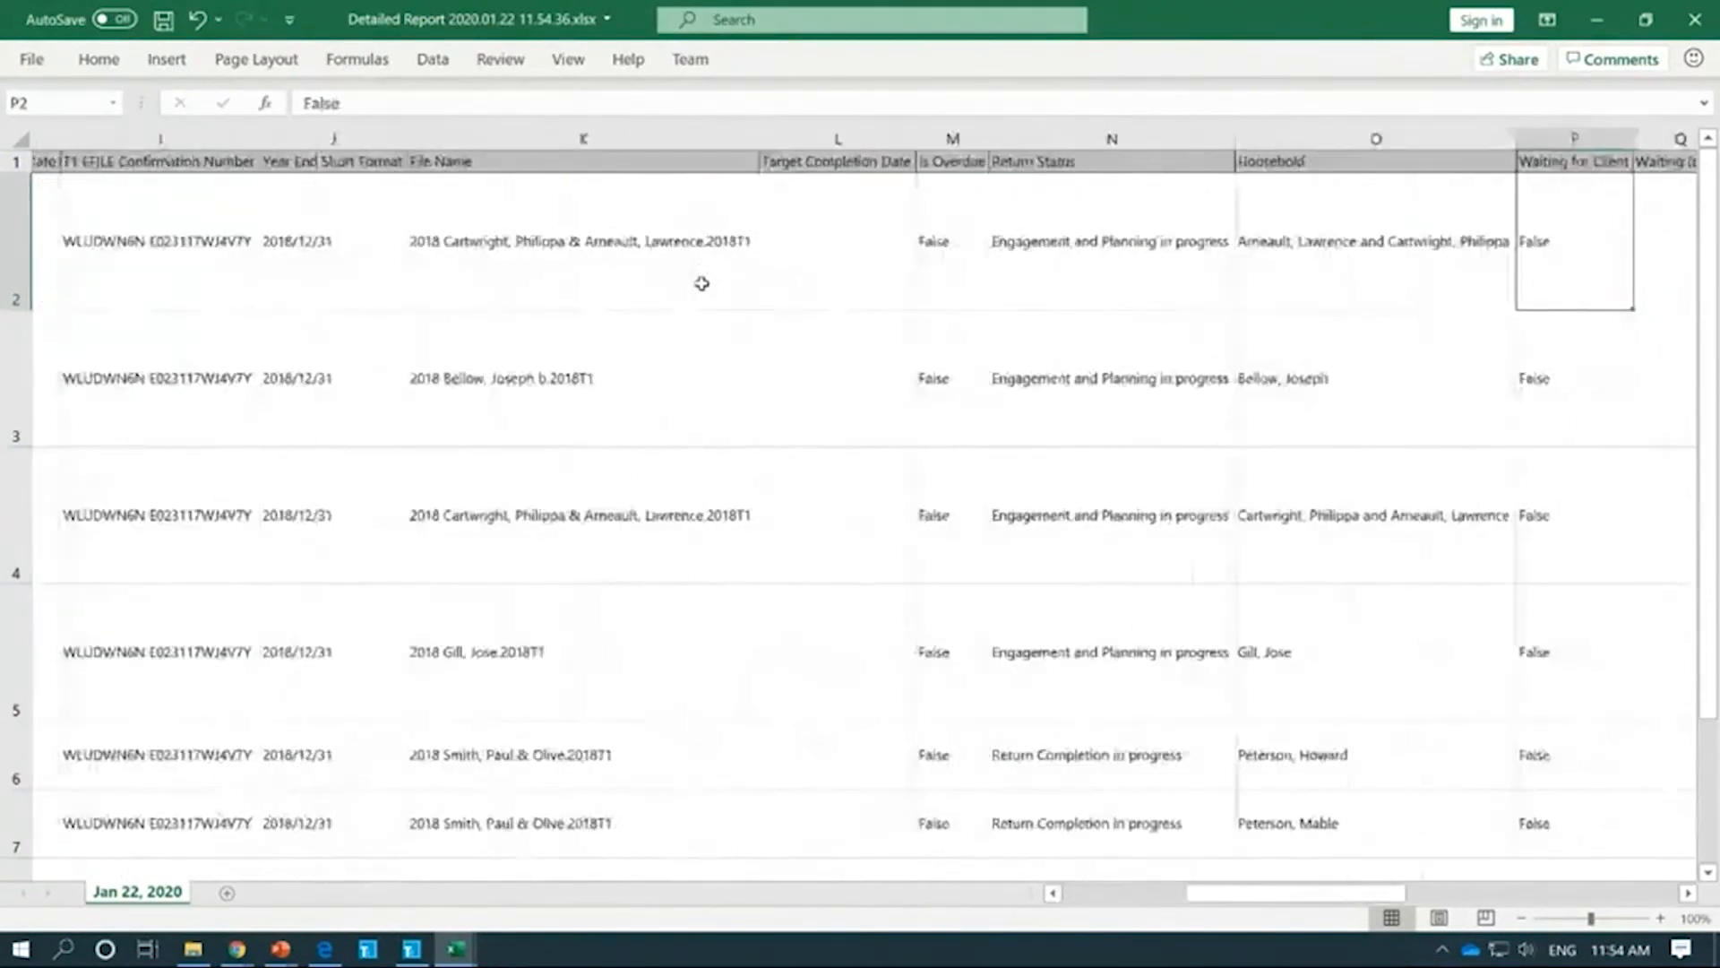
Step: Review the first client's Is Overdue, Target Completion Date and Return Status columns in the detailed report
key(Left)
key(Left)
key(Left)
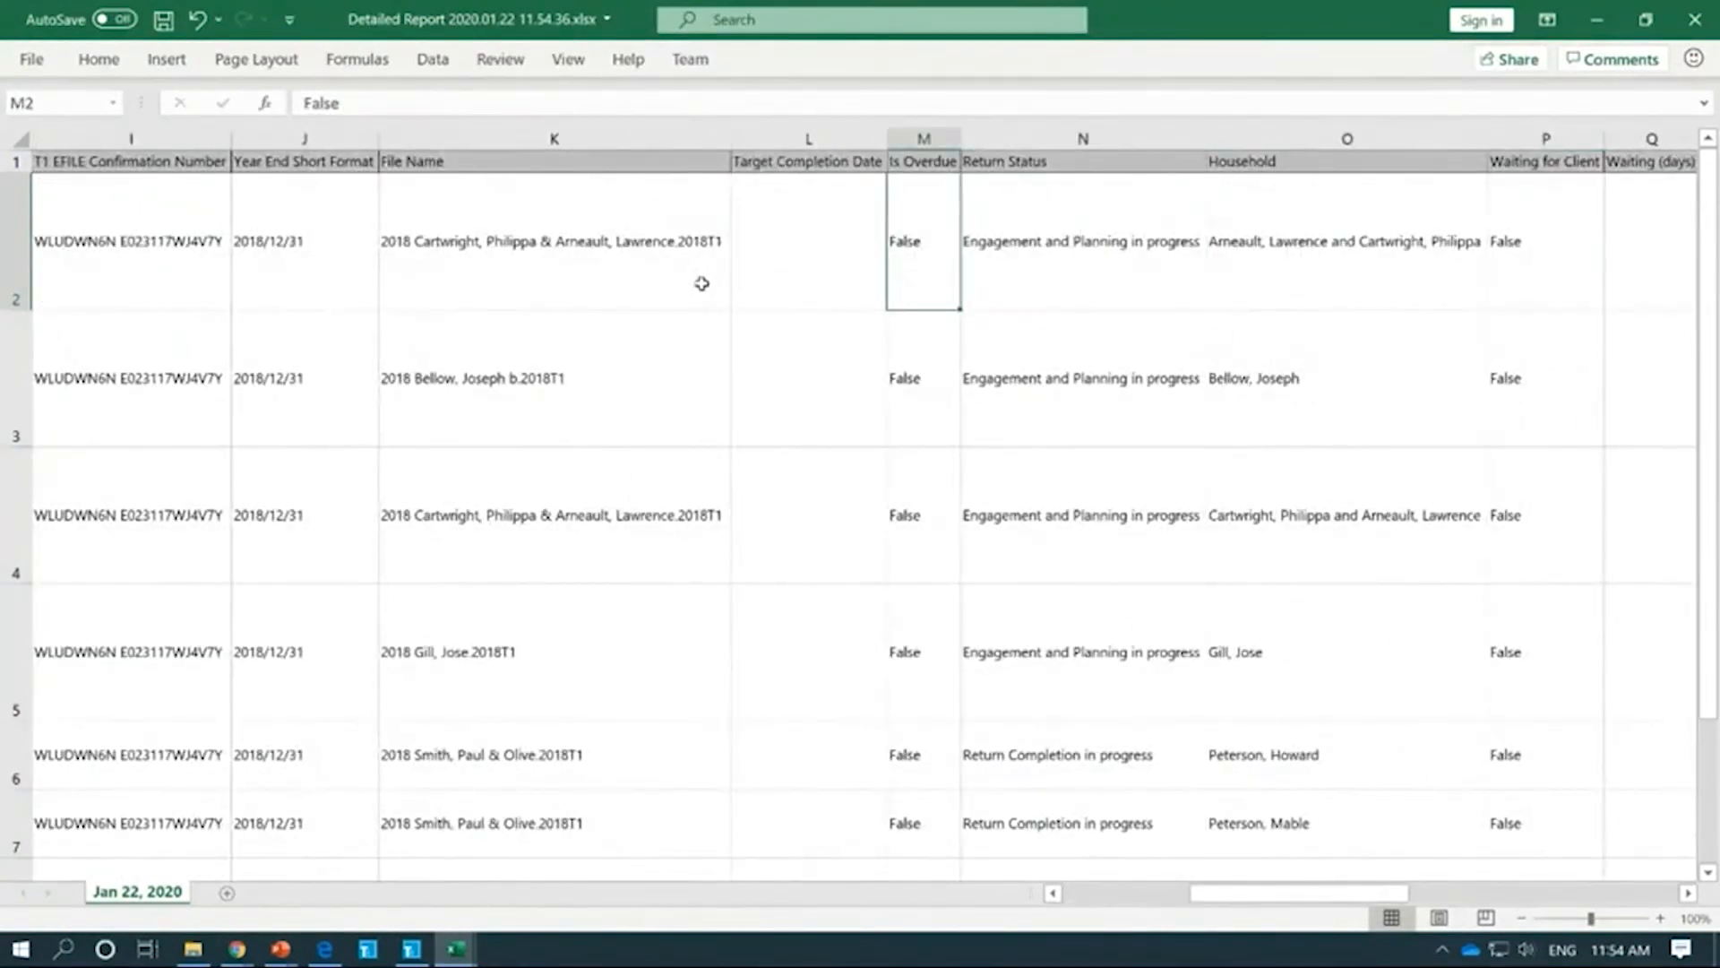
key(Left)
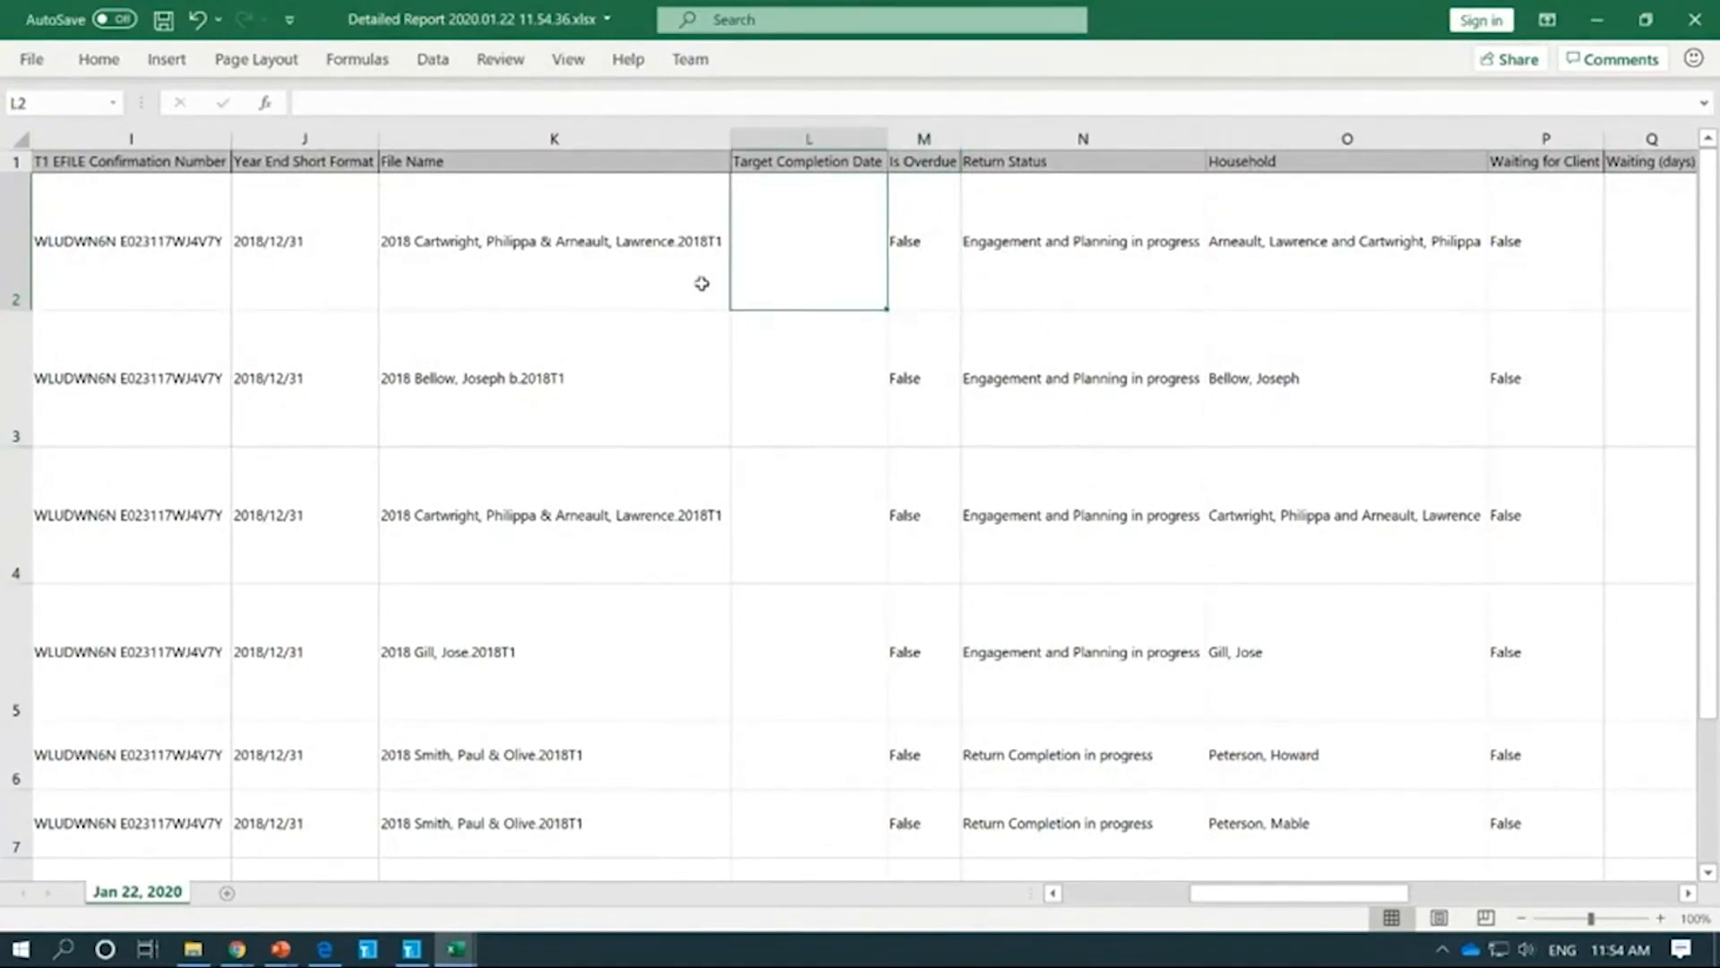
key(Right)
key(Right)
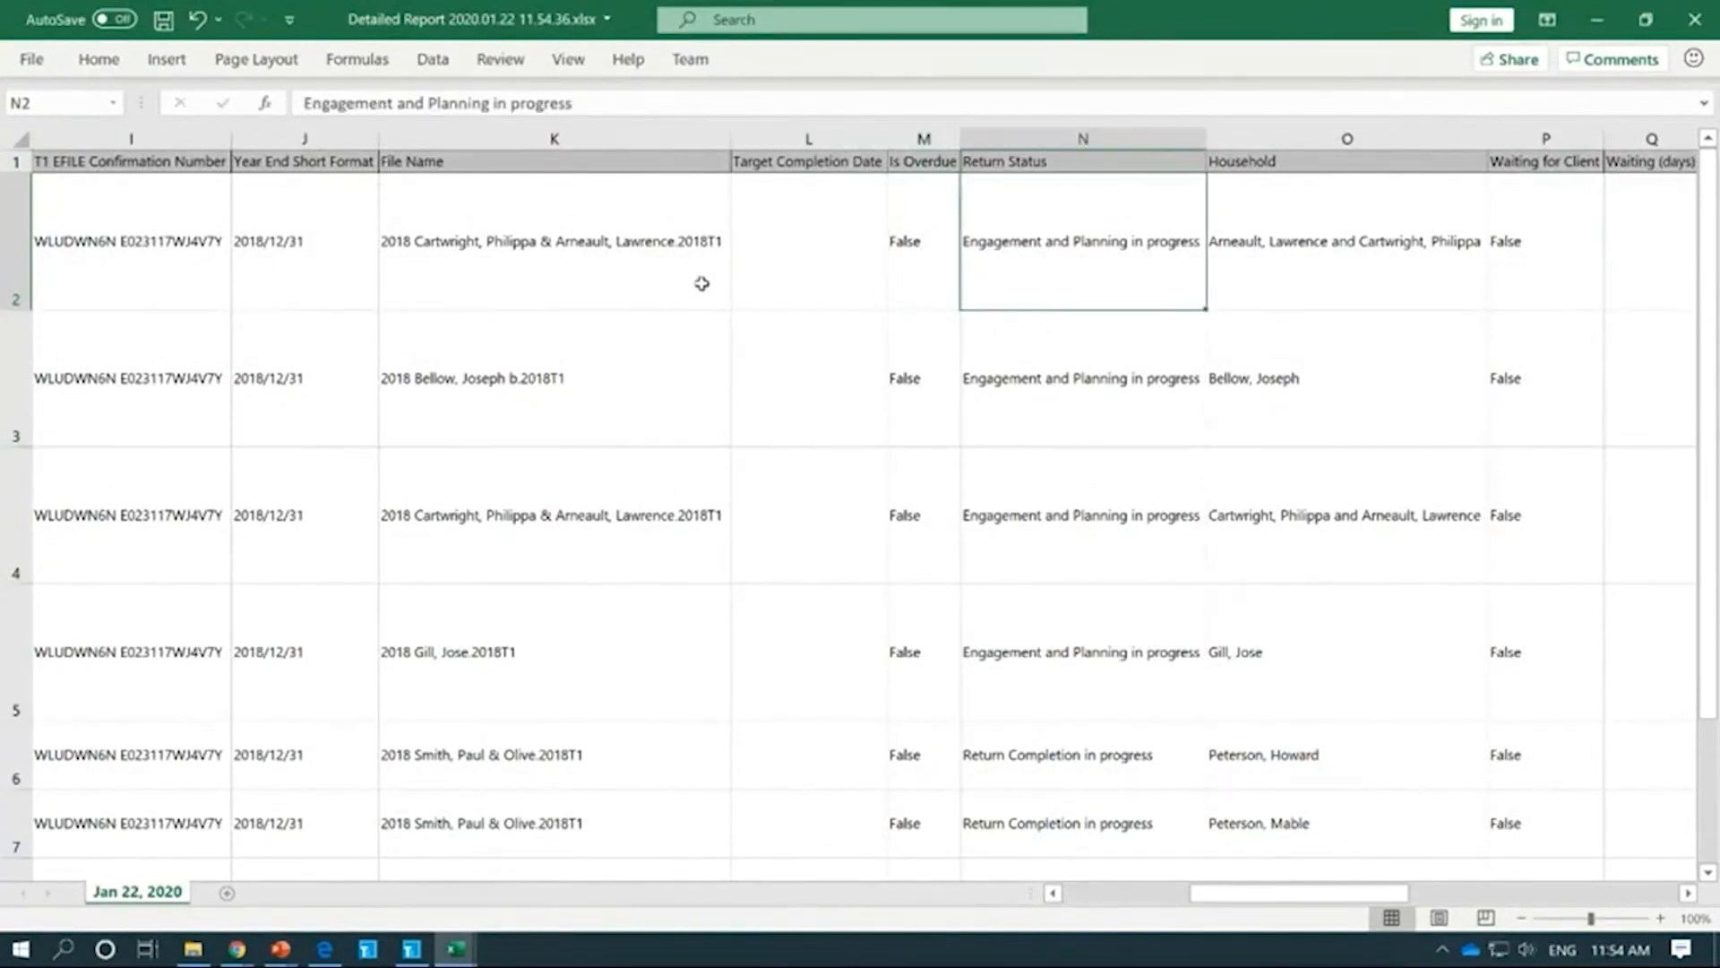
Step: Examine the first client's household, marital status, province, edit time and invoice amount columns in the detailed report
key(Right)
key(Right)
key(Right)
key(Right)
key(Right)
key(Right)
key(Right)
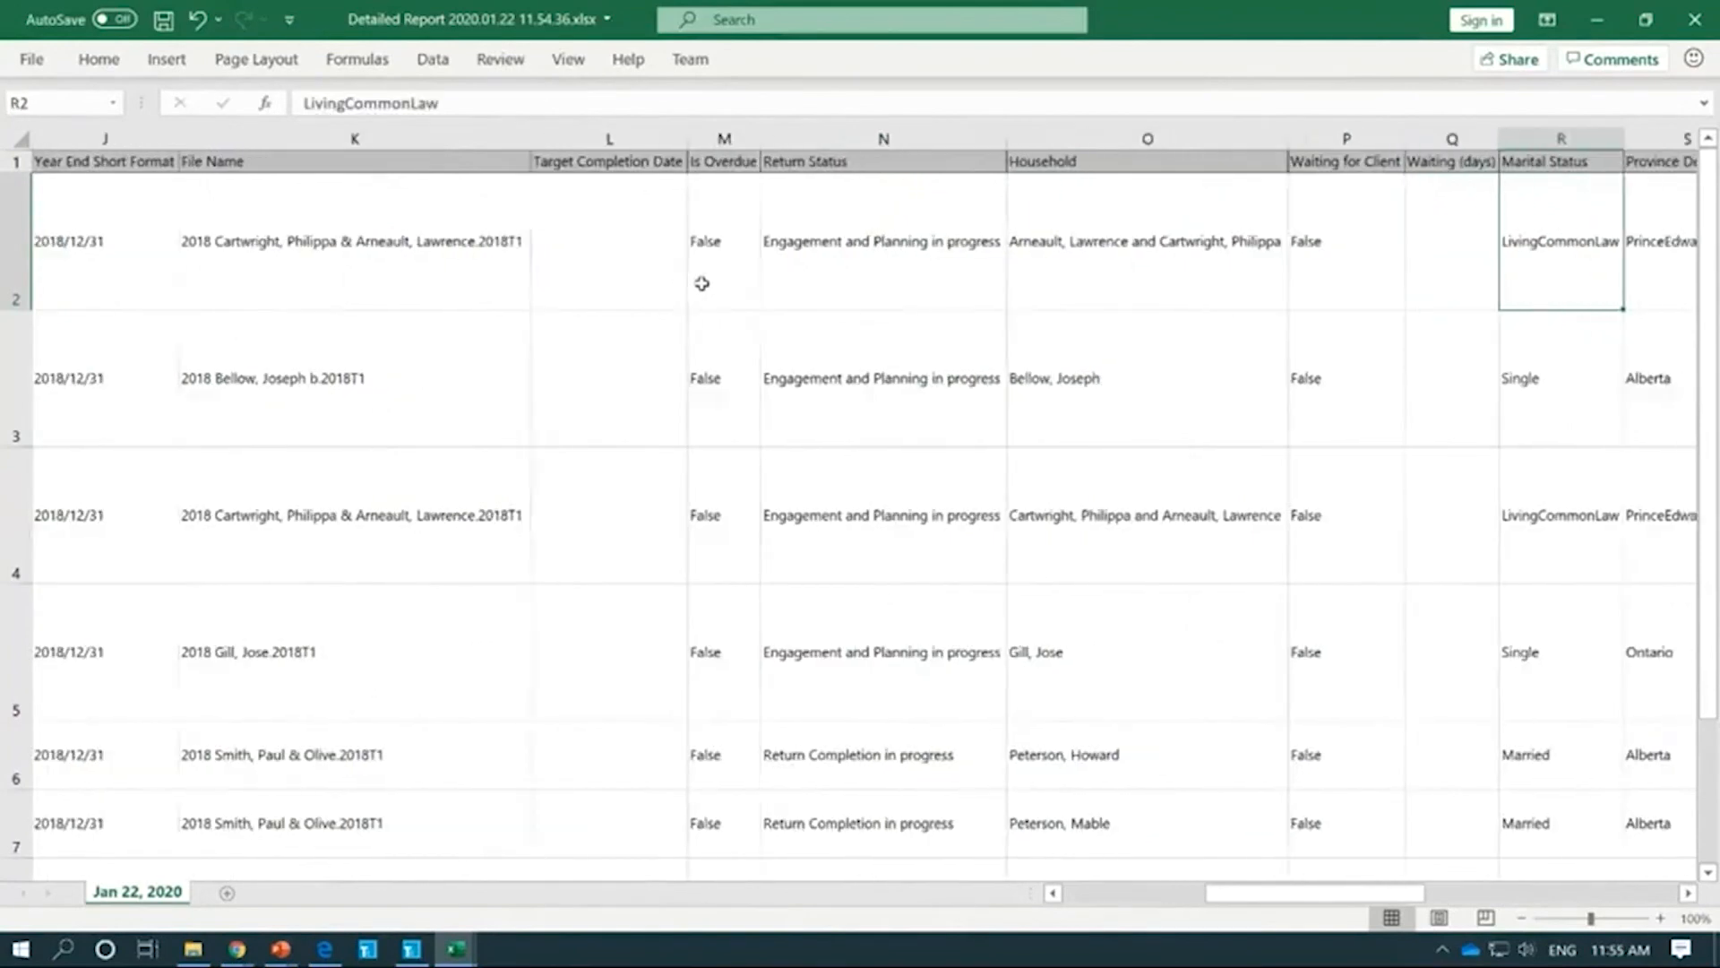
key(Right)
key(Right)
key(Right)
key(Right)
key(Right)
key(Right)
key(Right)
key(Right)
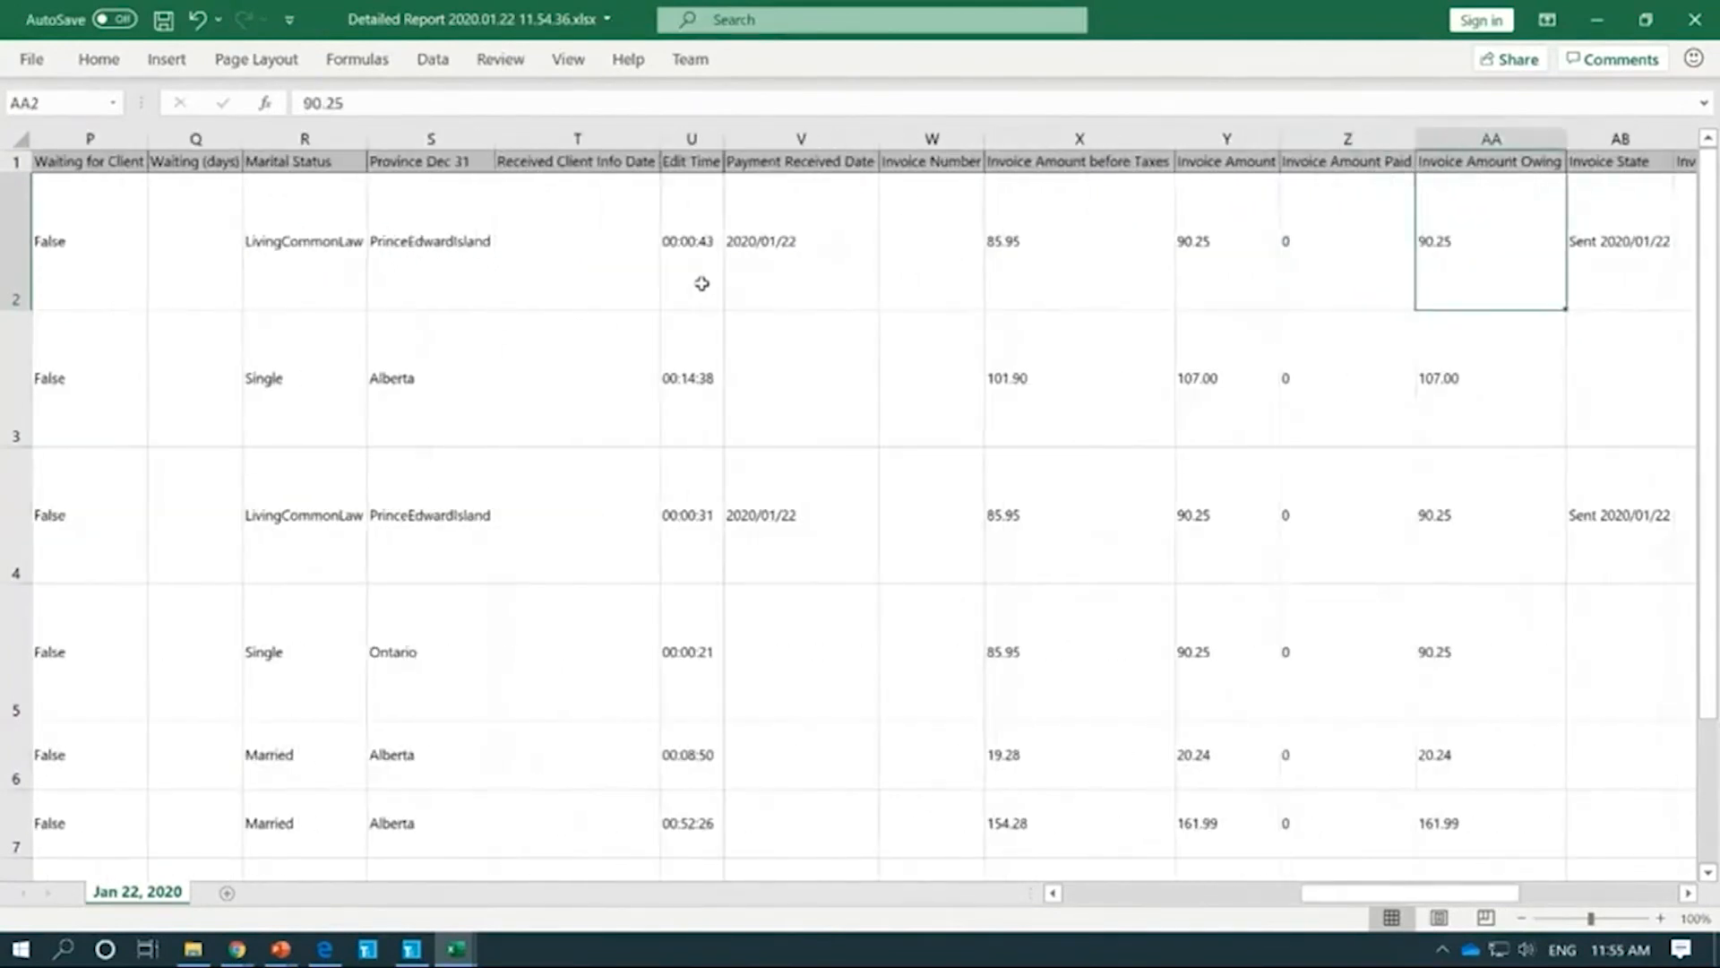
Step: Check the first client's invoice state, current task status, task completion, last saved and Locked columns in the detailed report
key(Right)
key(Right)
key(Right)
key(Right)
key(Right)
key(Right)
key(Right)
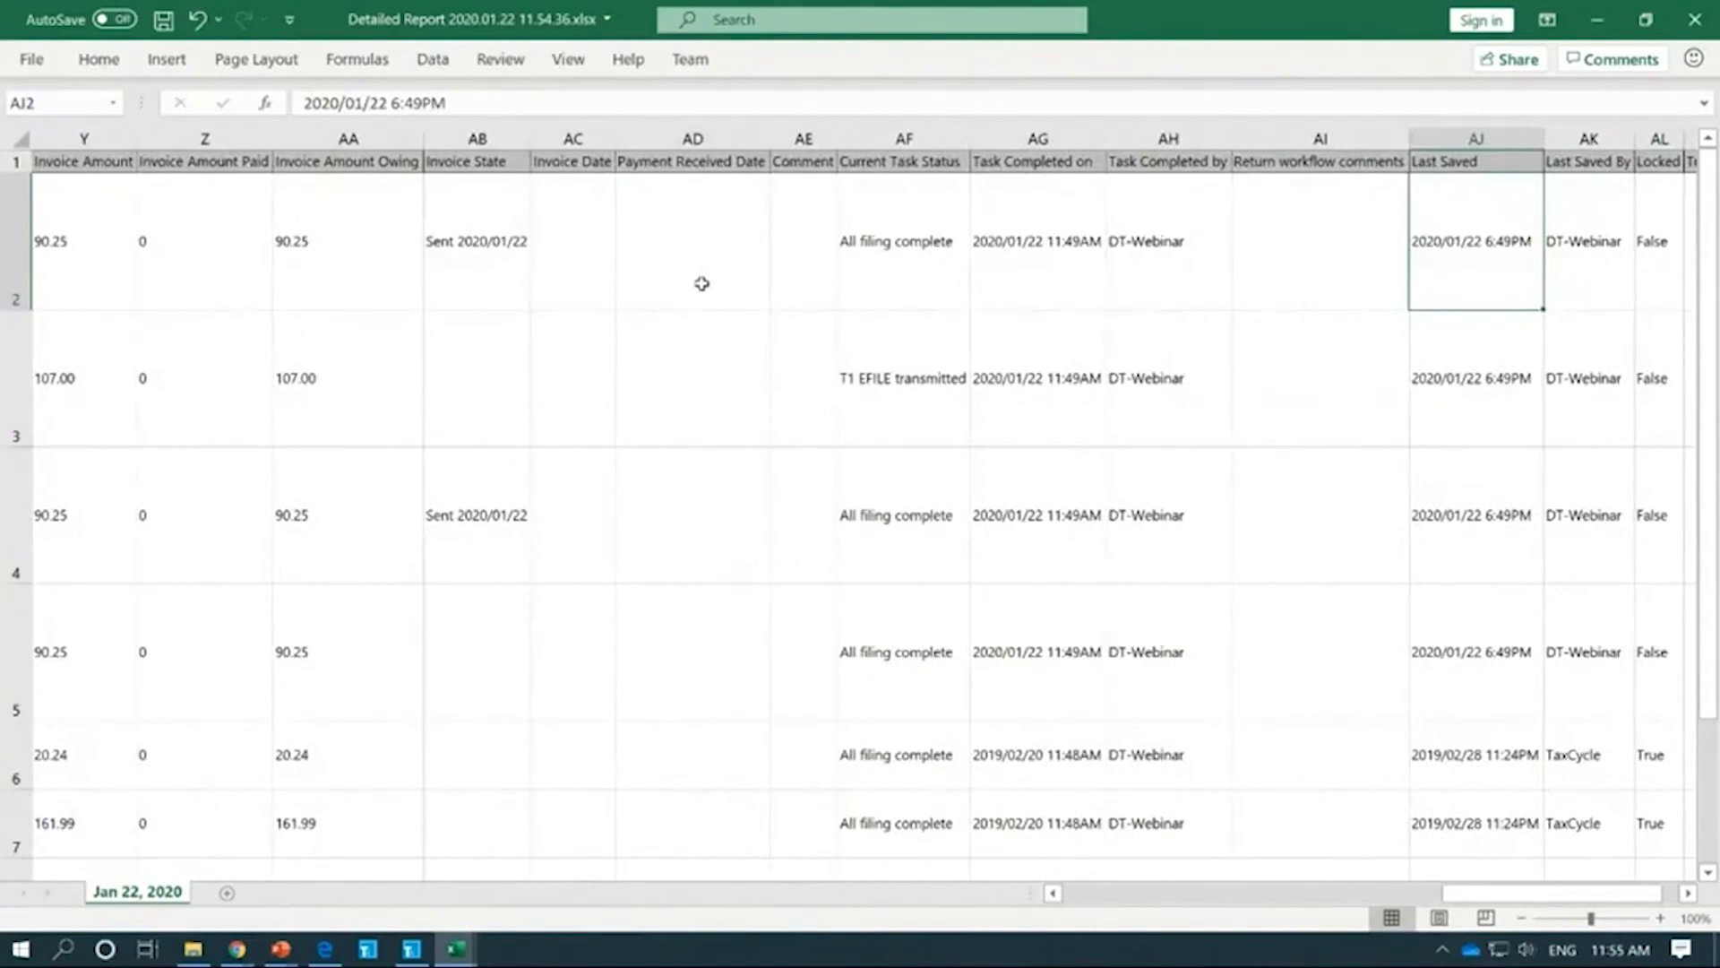
key(Right)
key(Right)
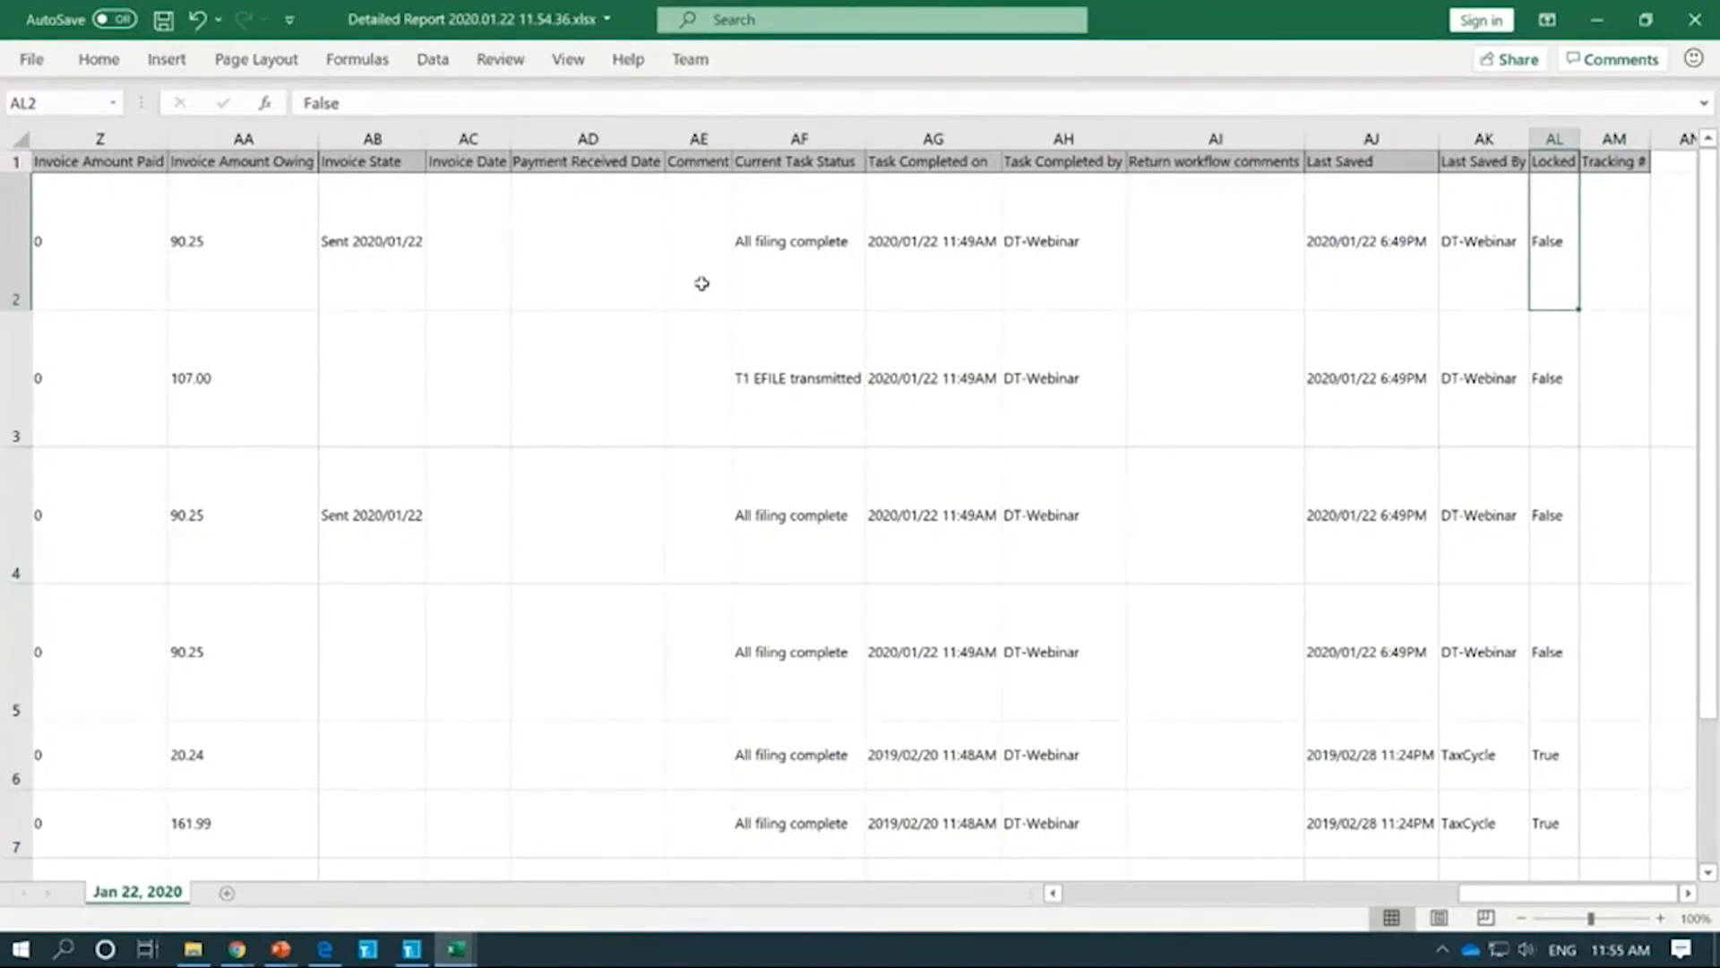
Step: Switch back to the To EFILE 2018-2019 report workbook and look over the first client's row, ending at the Name column
key(alt+Tab)
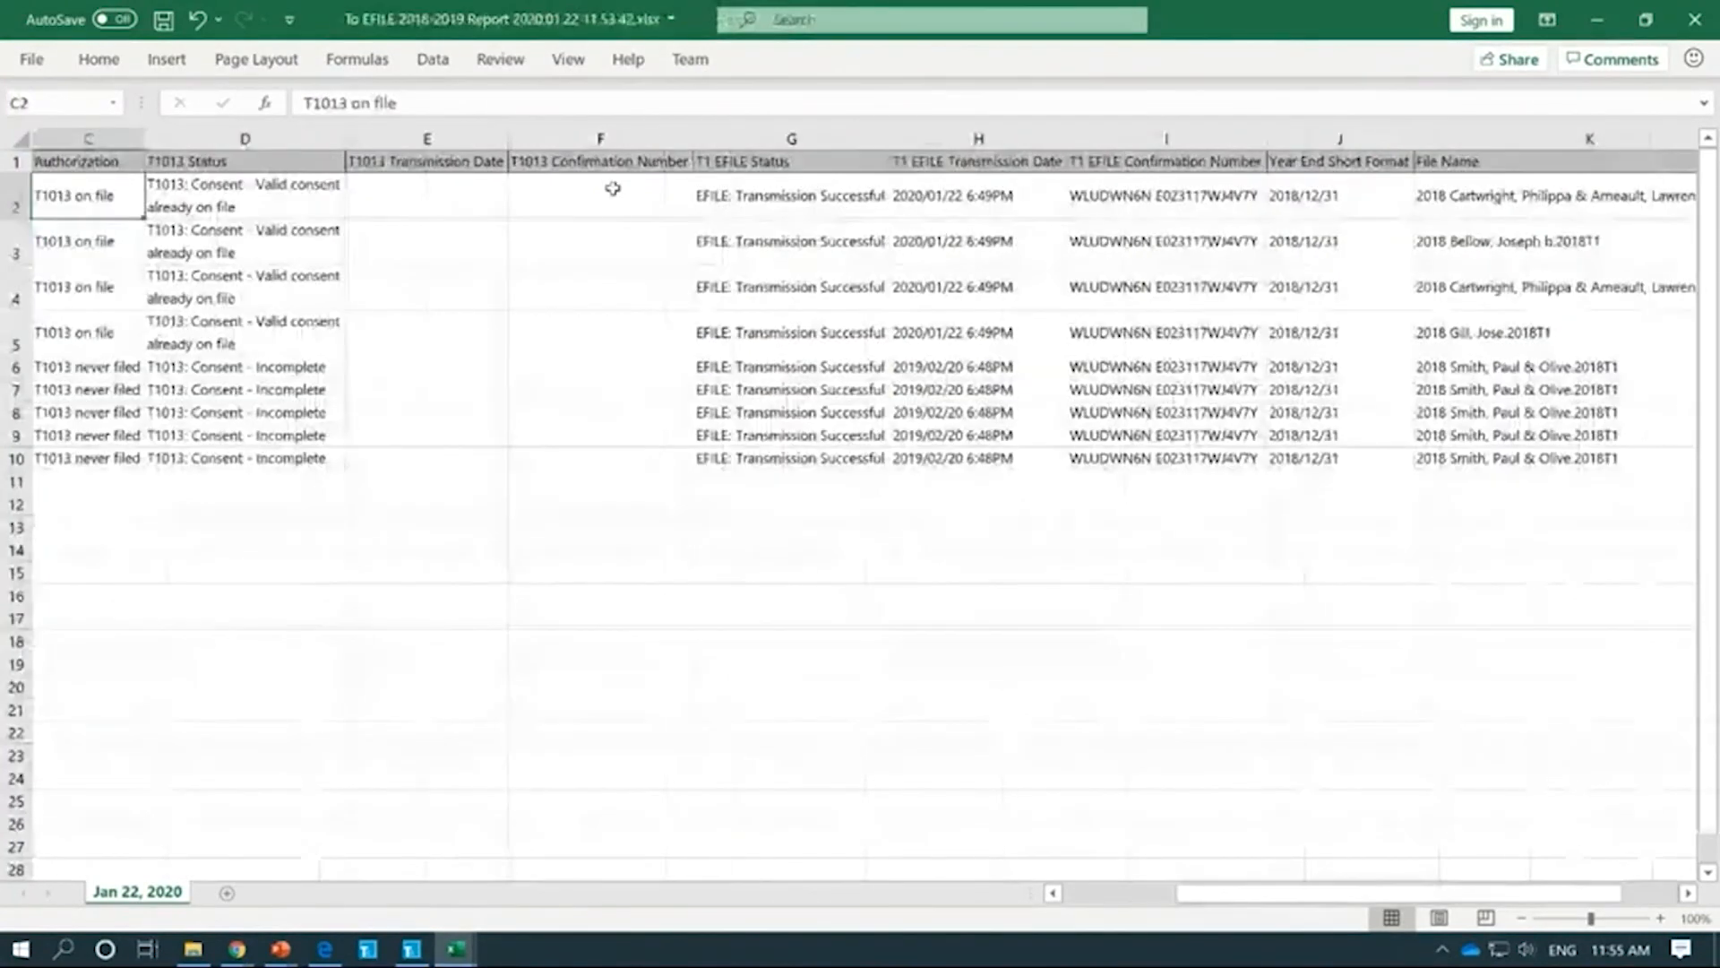
key(alt+Tab)
key(alt+Tab)
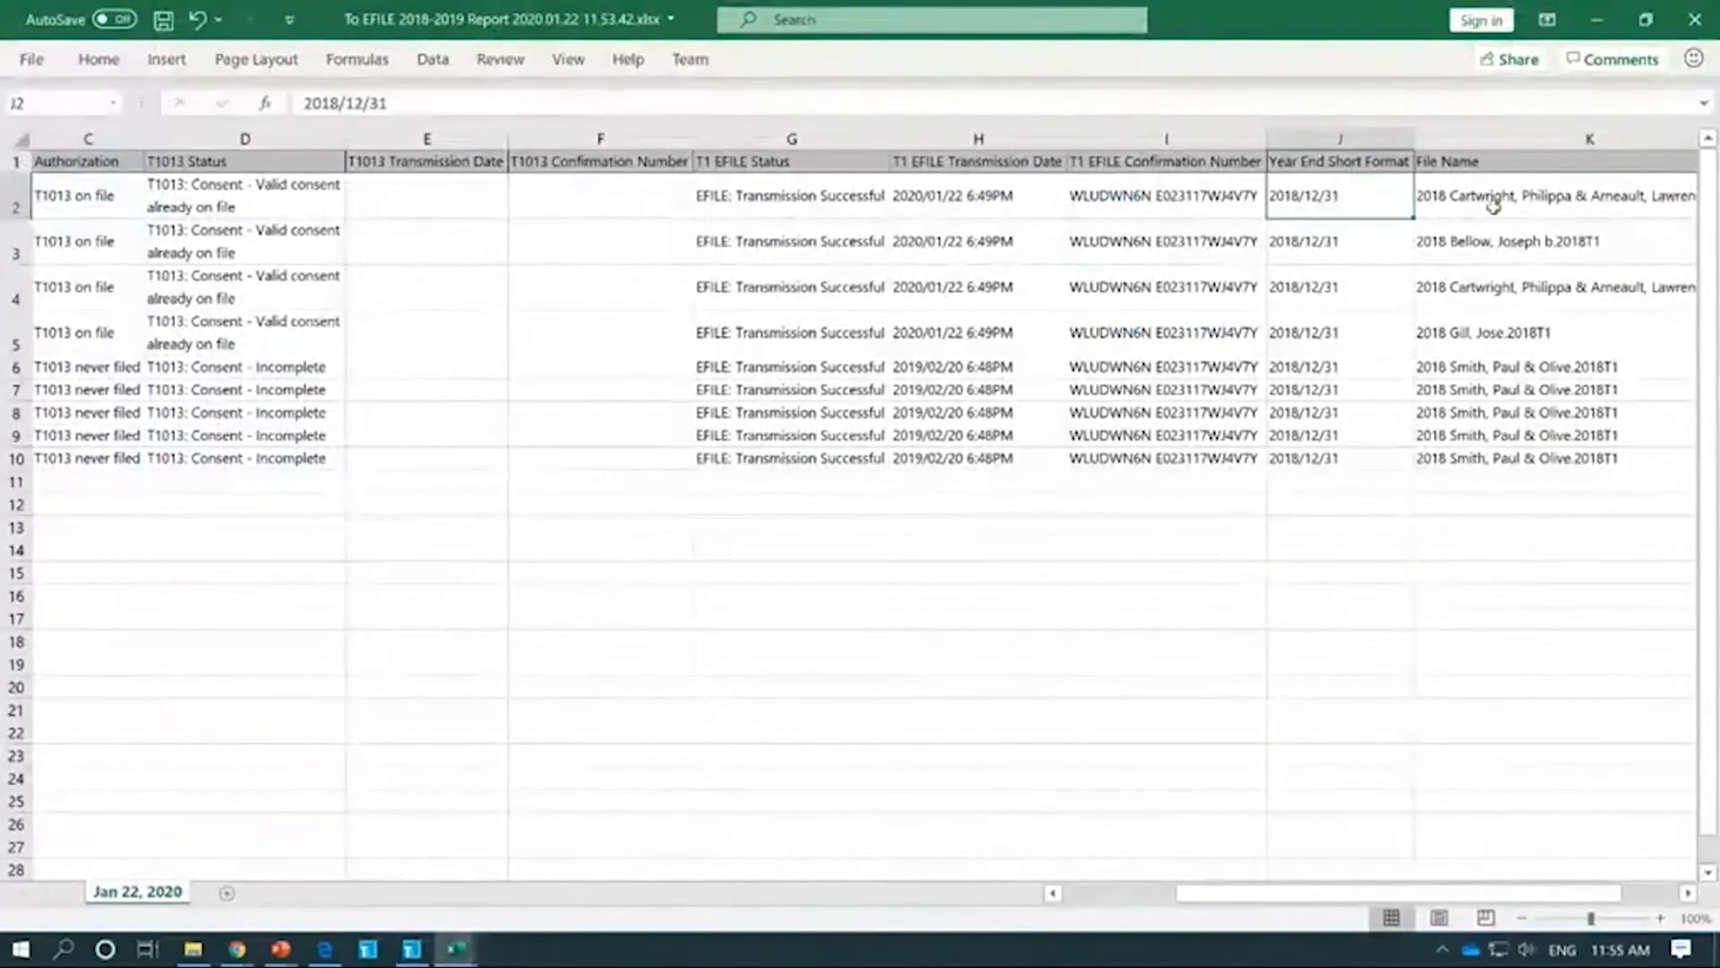
key(Right)
key(Right)
key(Right)
key(Right)
key(Left)
key(Home)
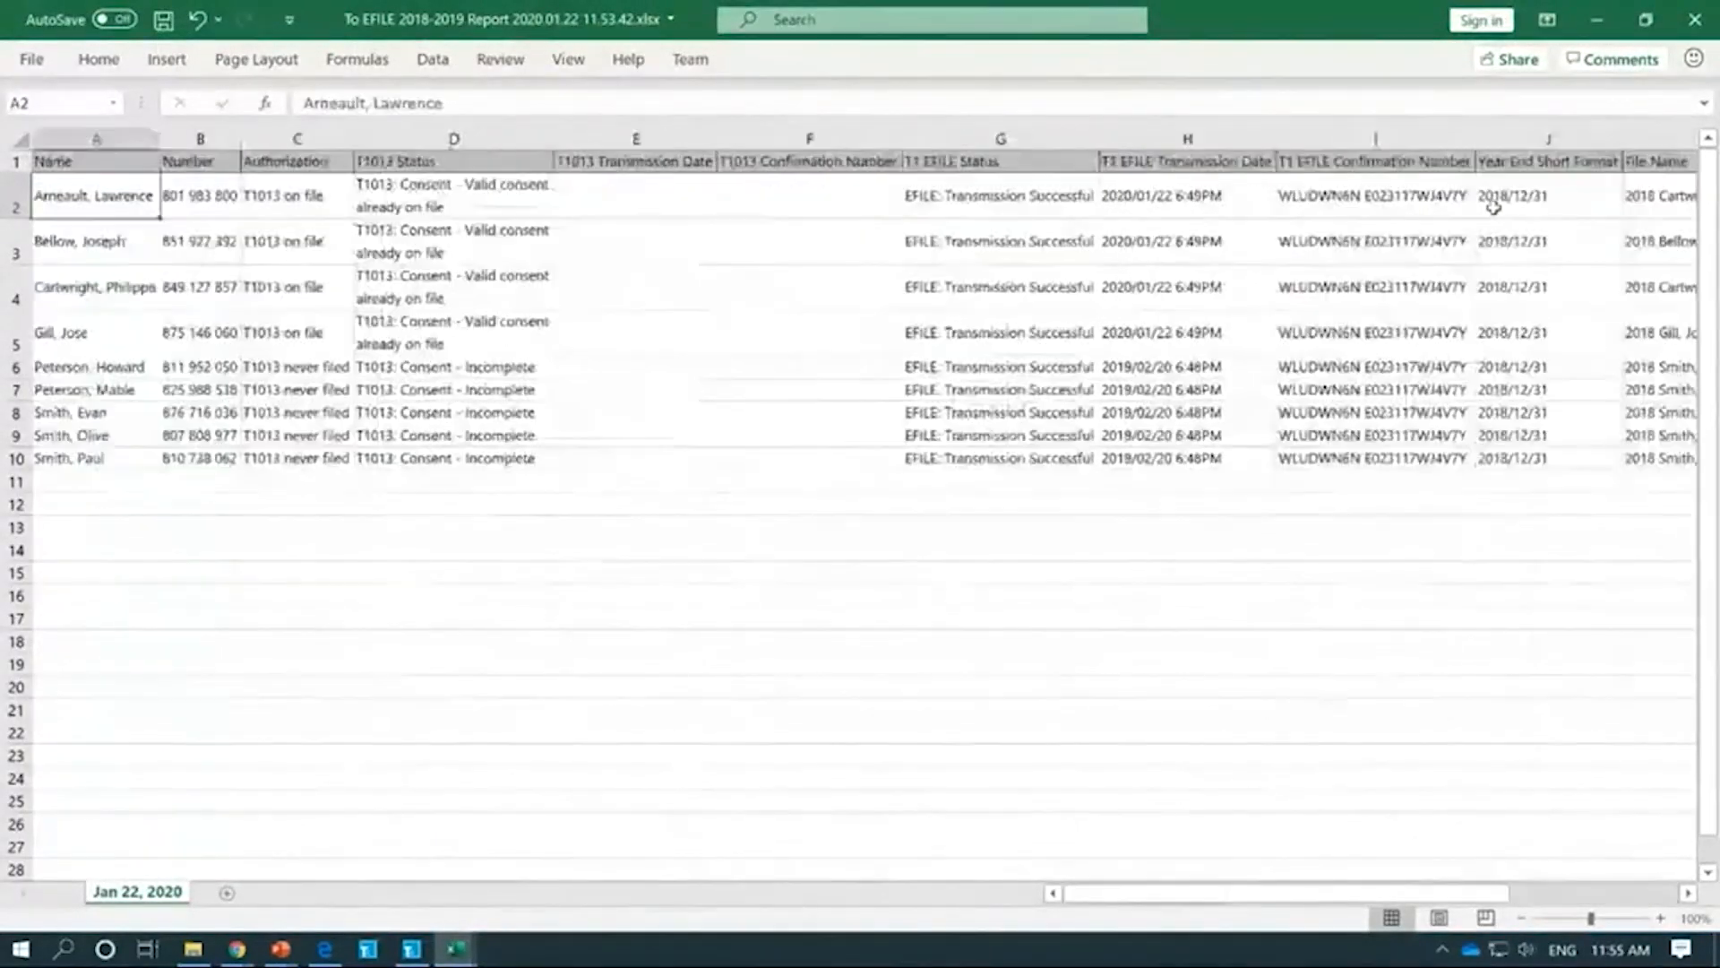
Step: Switch to TaxCycle and export the return status of the filtered list to an Excel workbook in Documents under the suggested file name
key(alt+Tab)
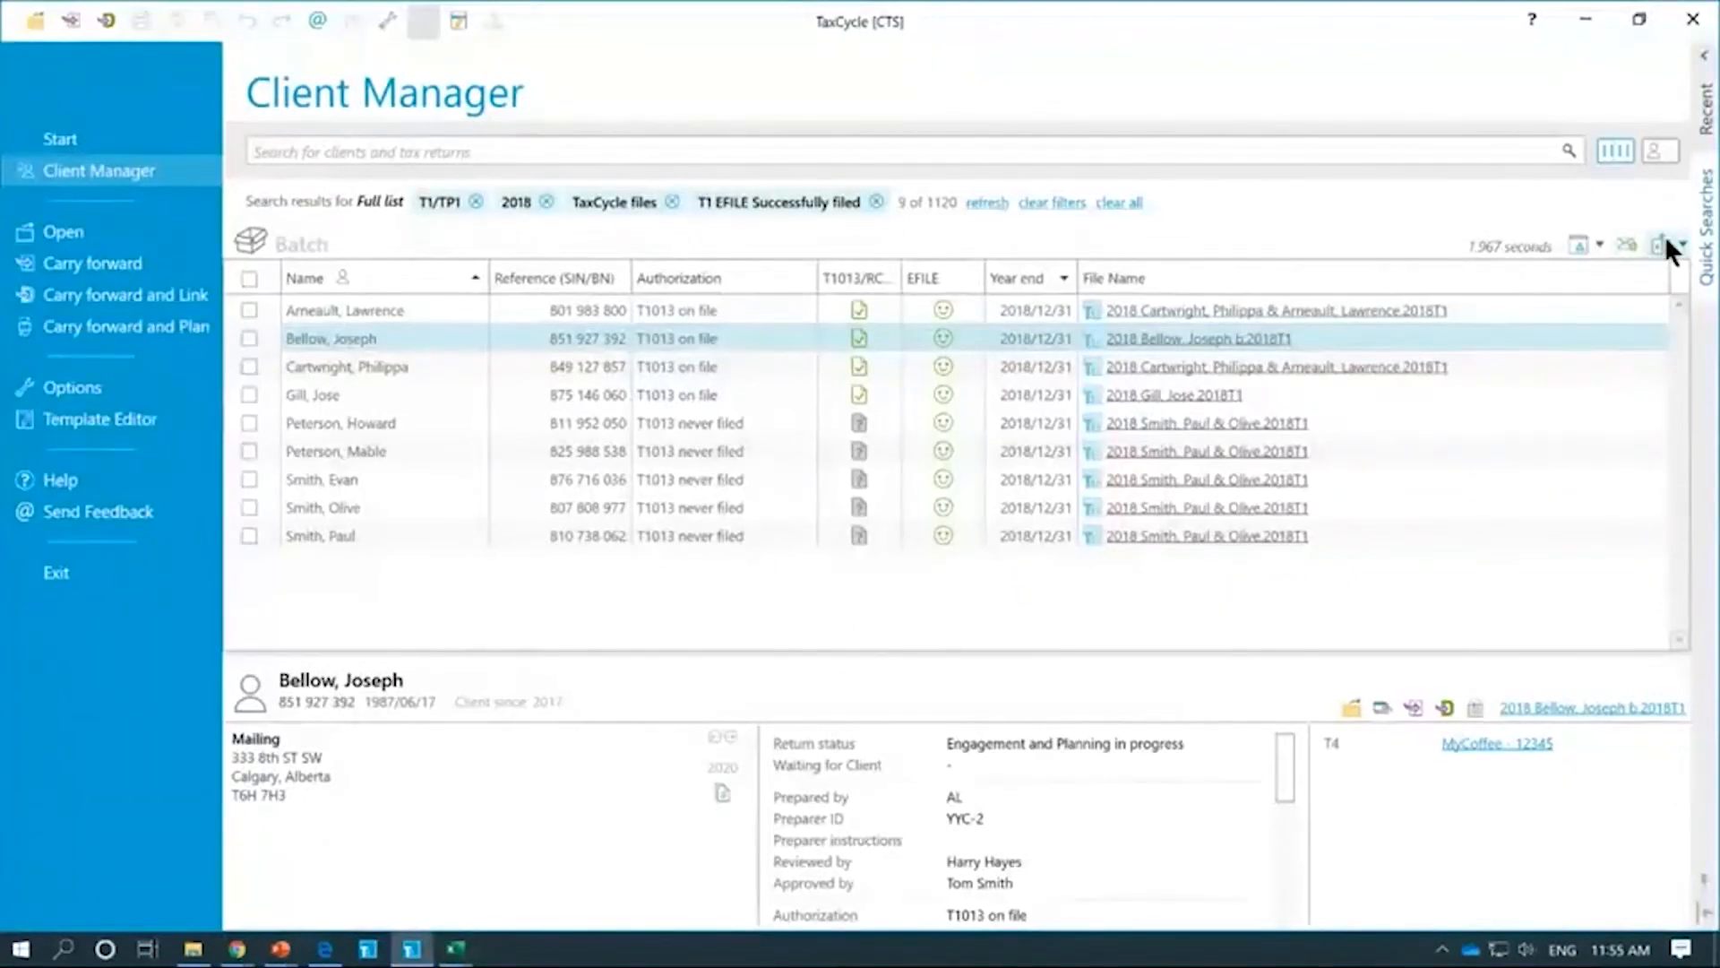
click(1666, 242)
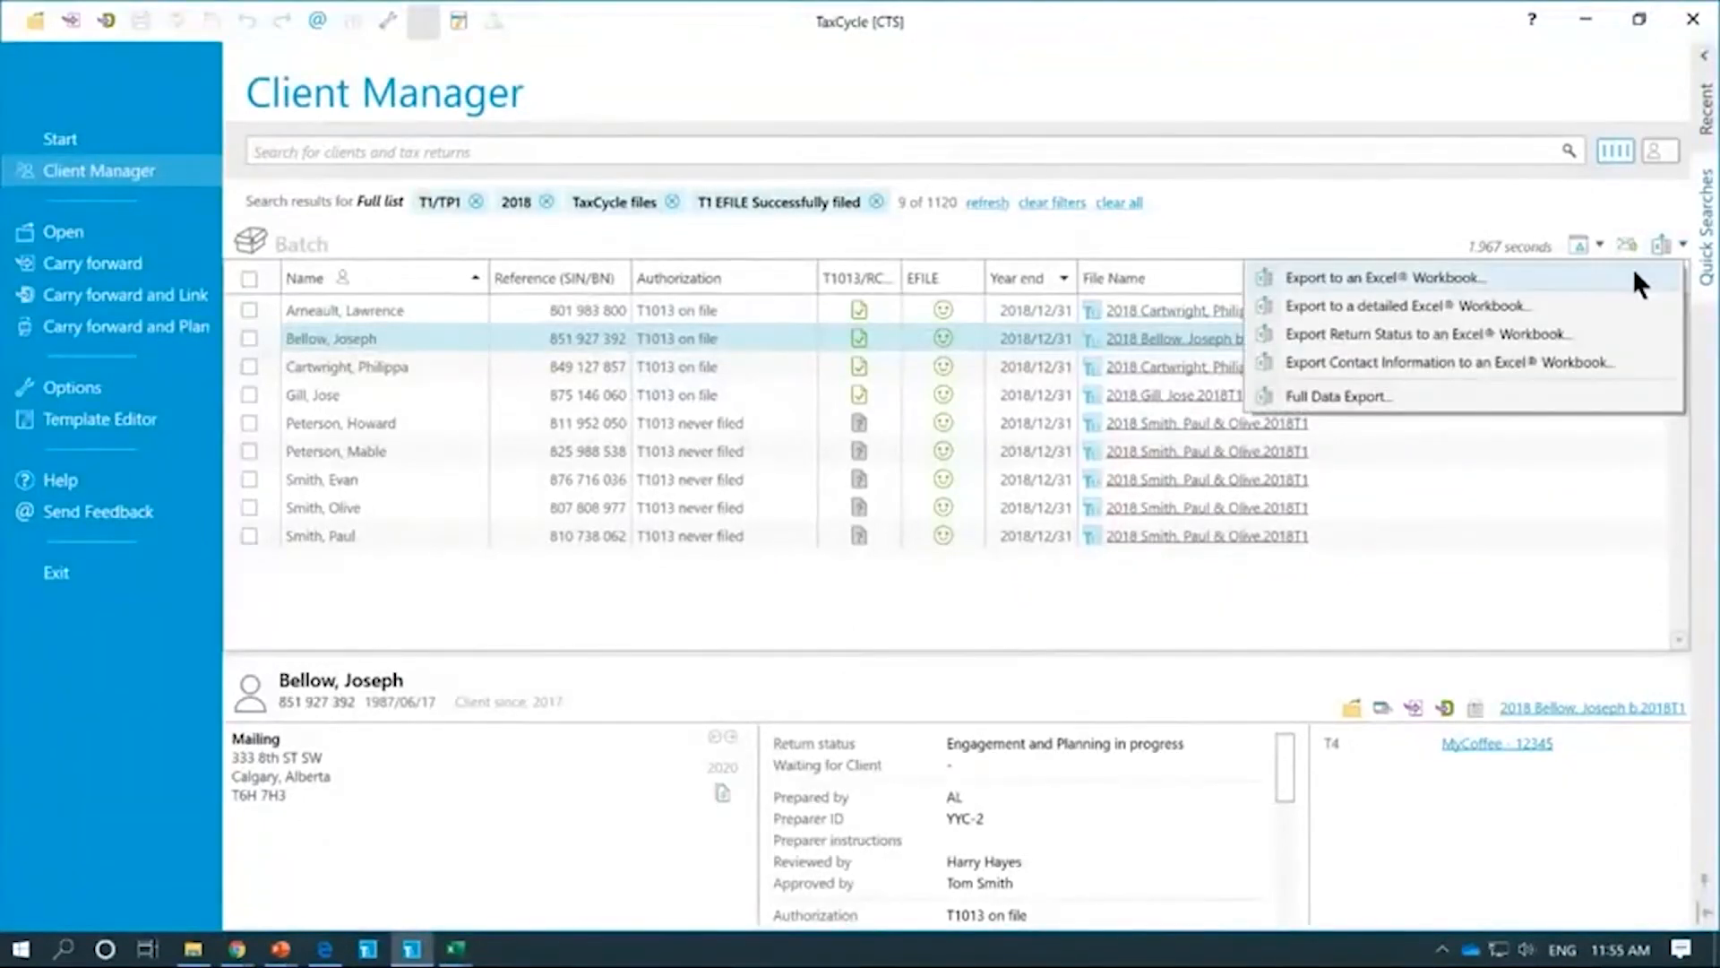
click(1600, 331)
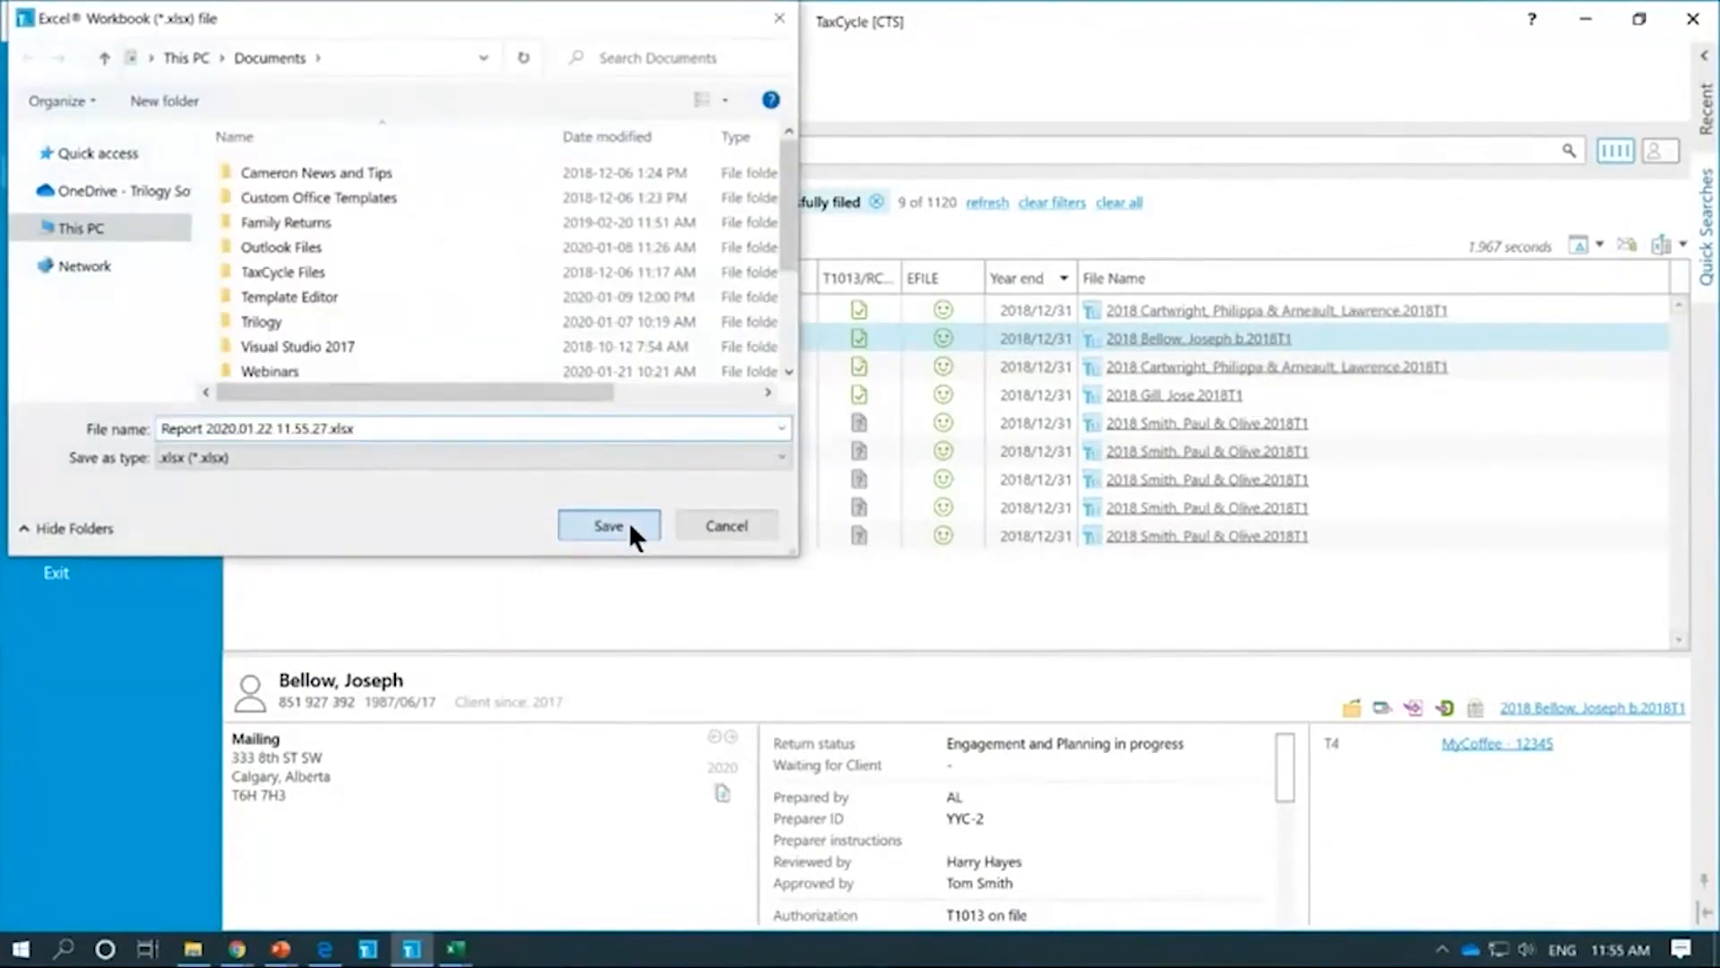
click(630, 529)
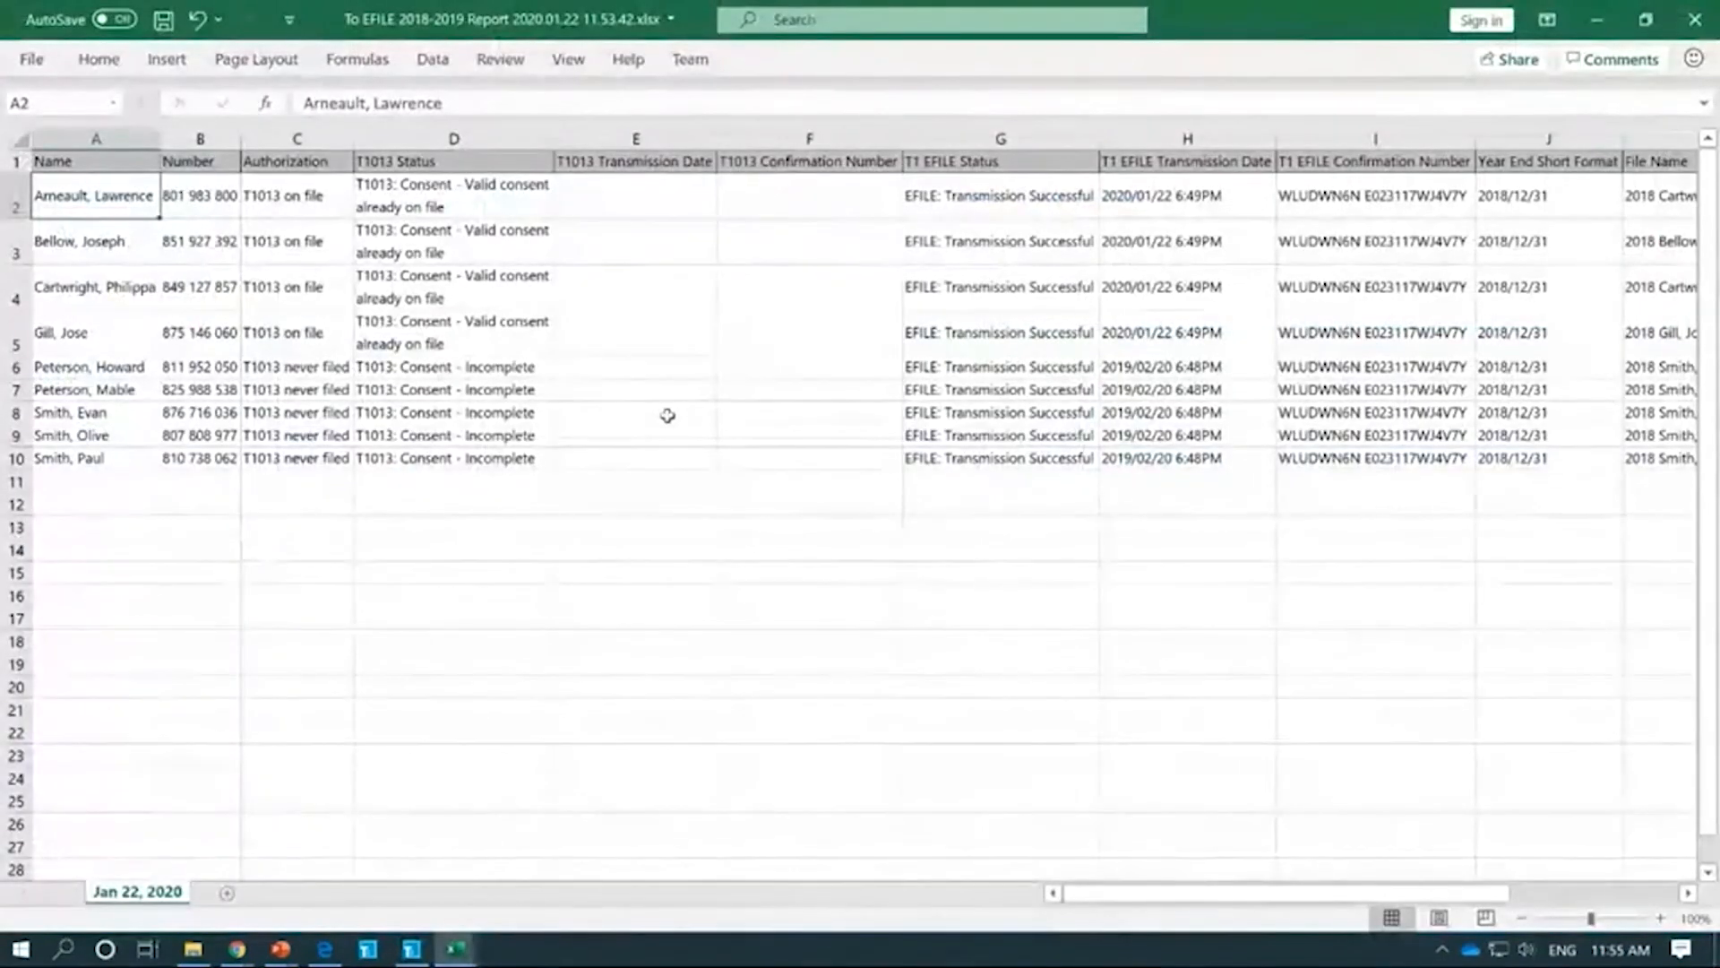
Step: Autofit the Current column in the exported return status workbook
click(9, 162)
click(159, 161)
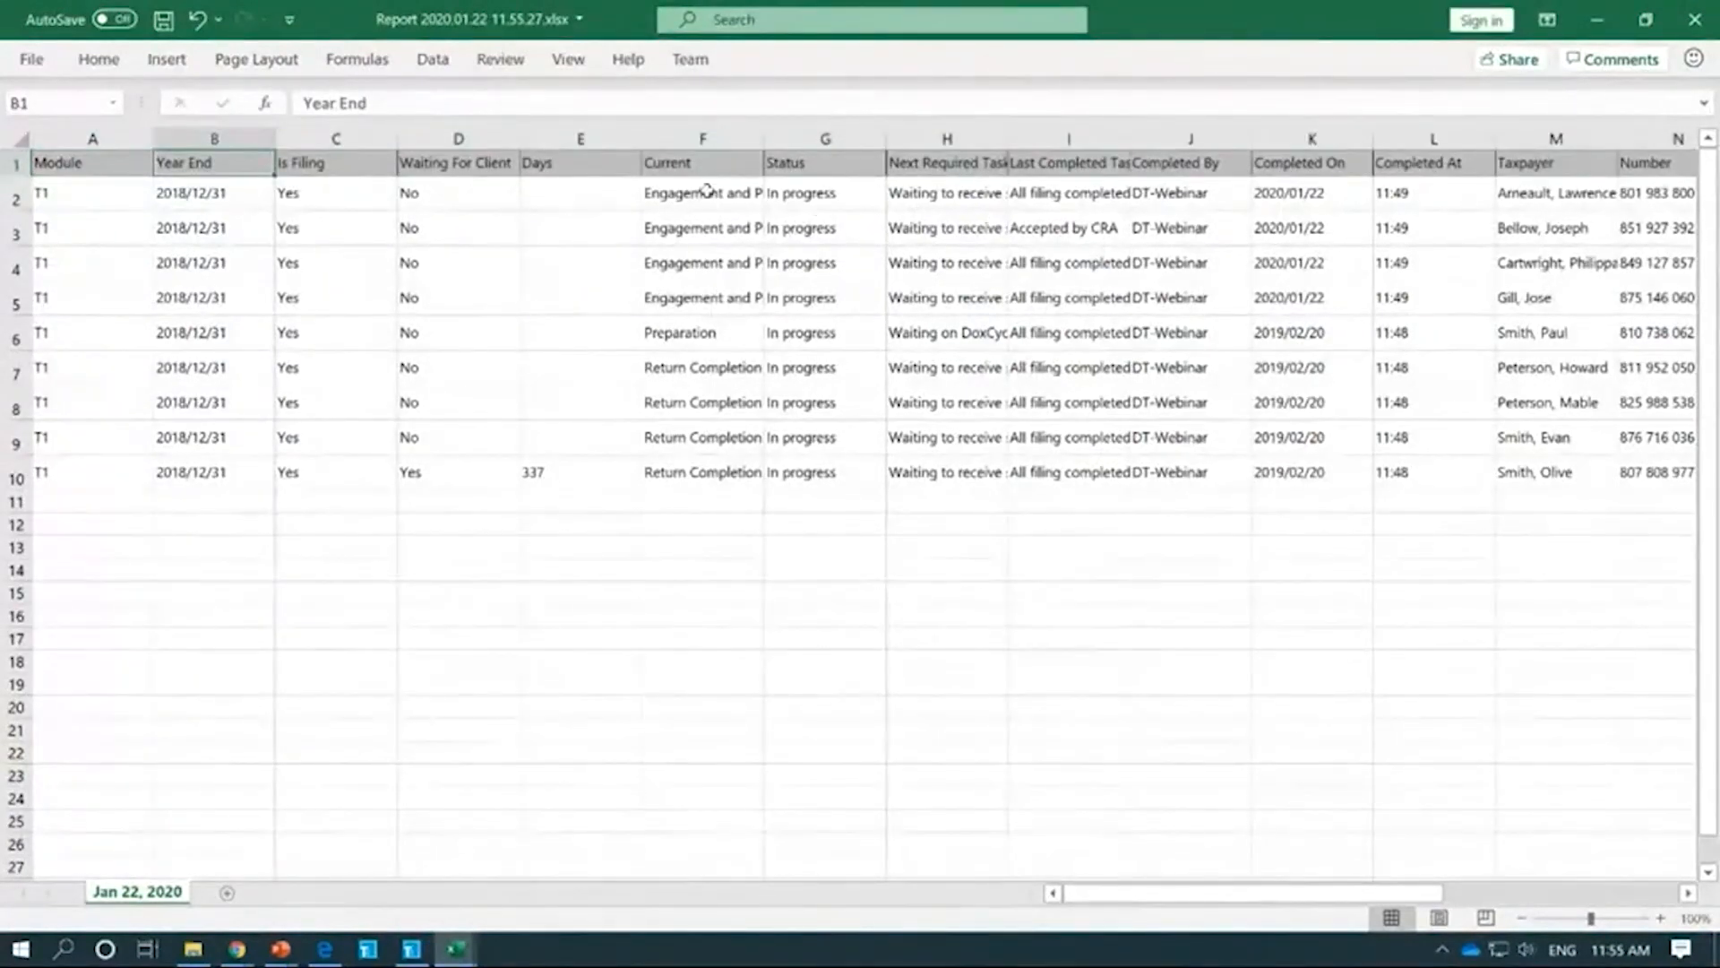
double_click(764, 139)
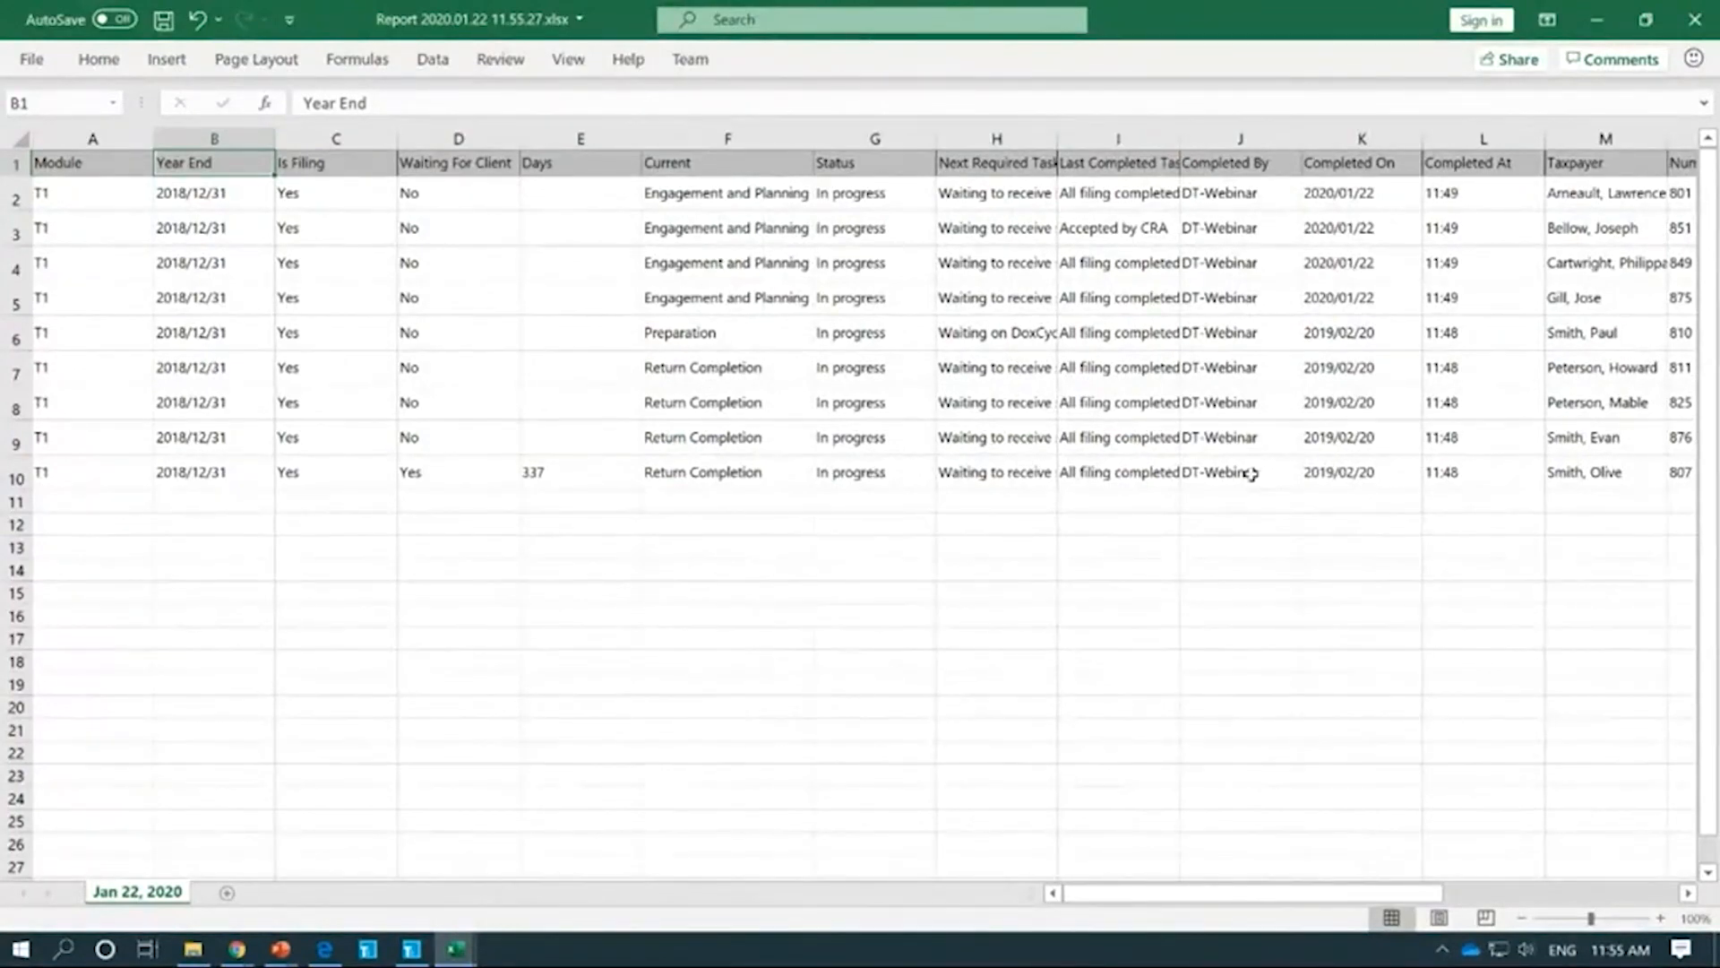
Step: Switch to TaxCycle and export the filtered clients' contact information to an Excel workbook under the suggested file name
key(alt+Tab)
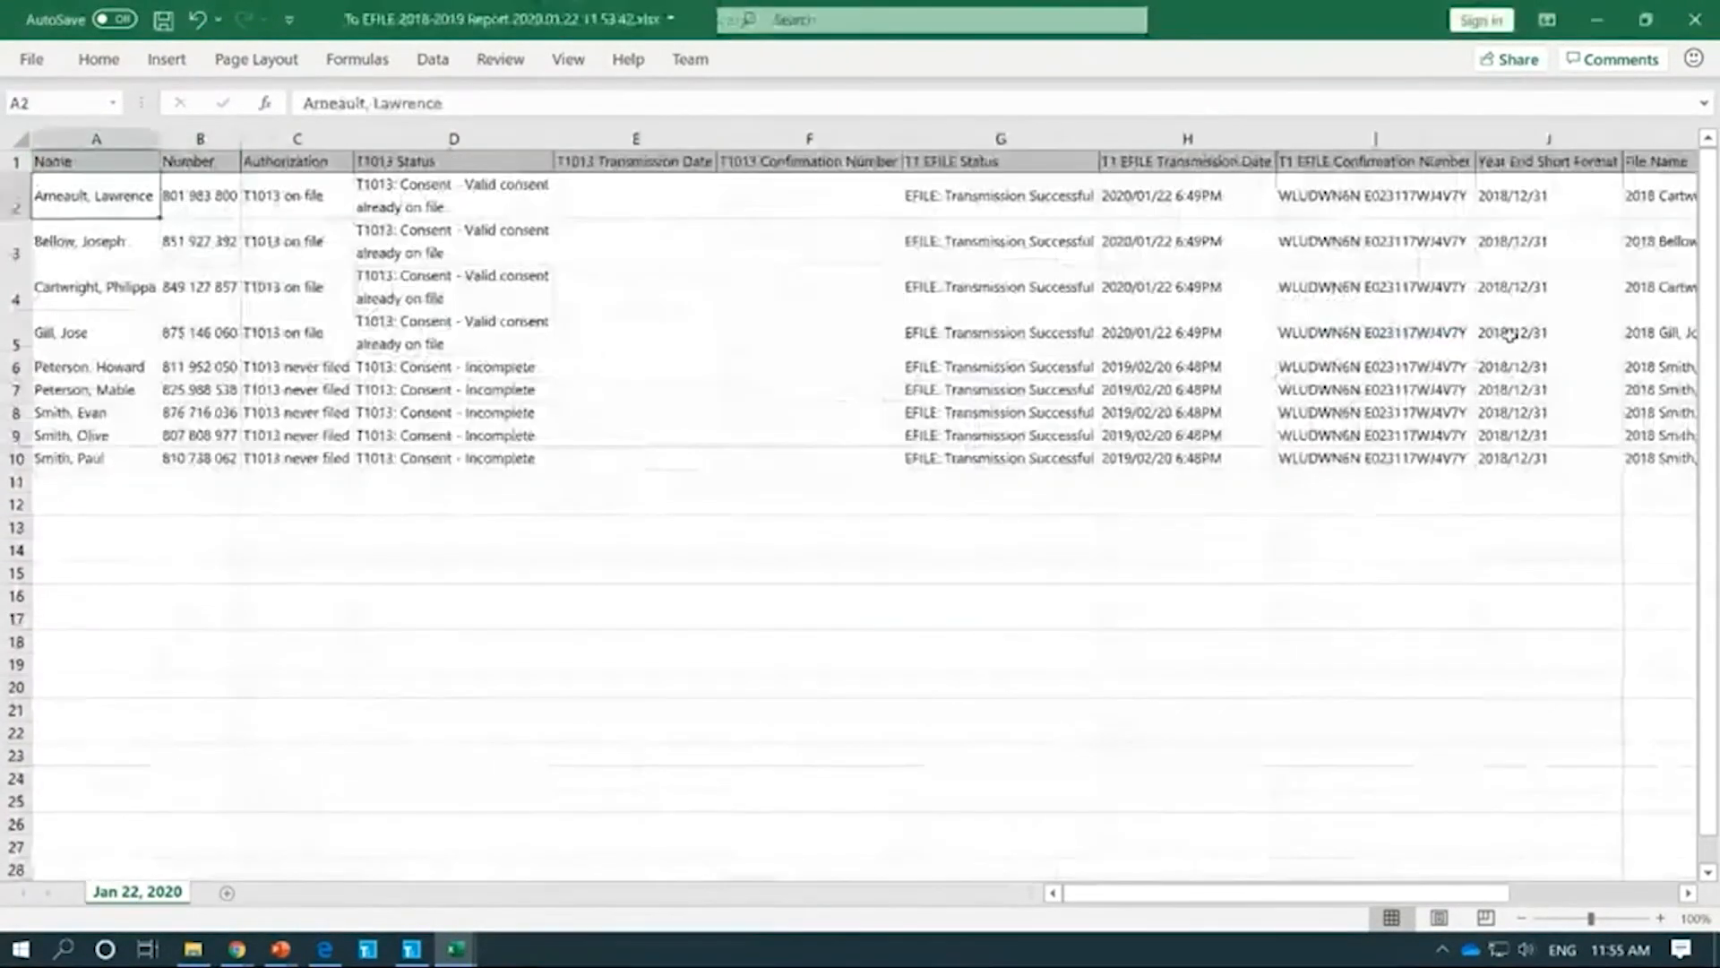
key(alt+Tab)
key(Tab)
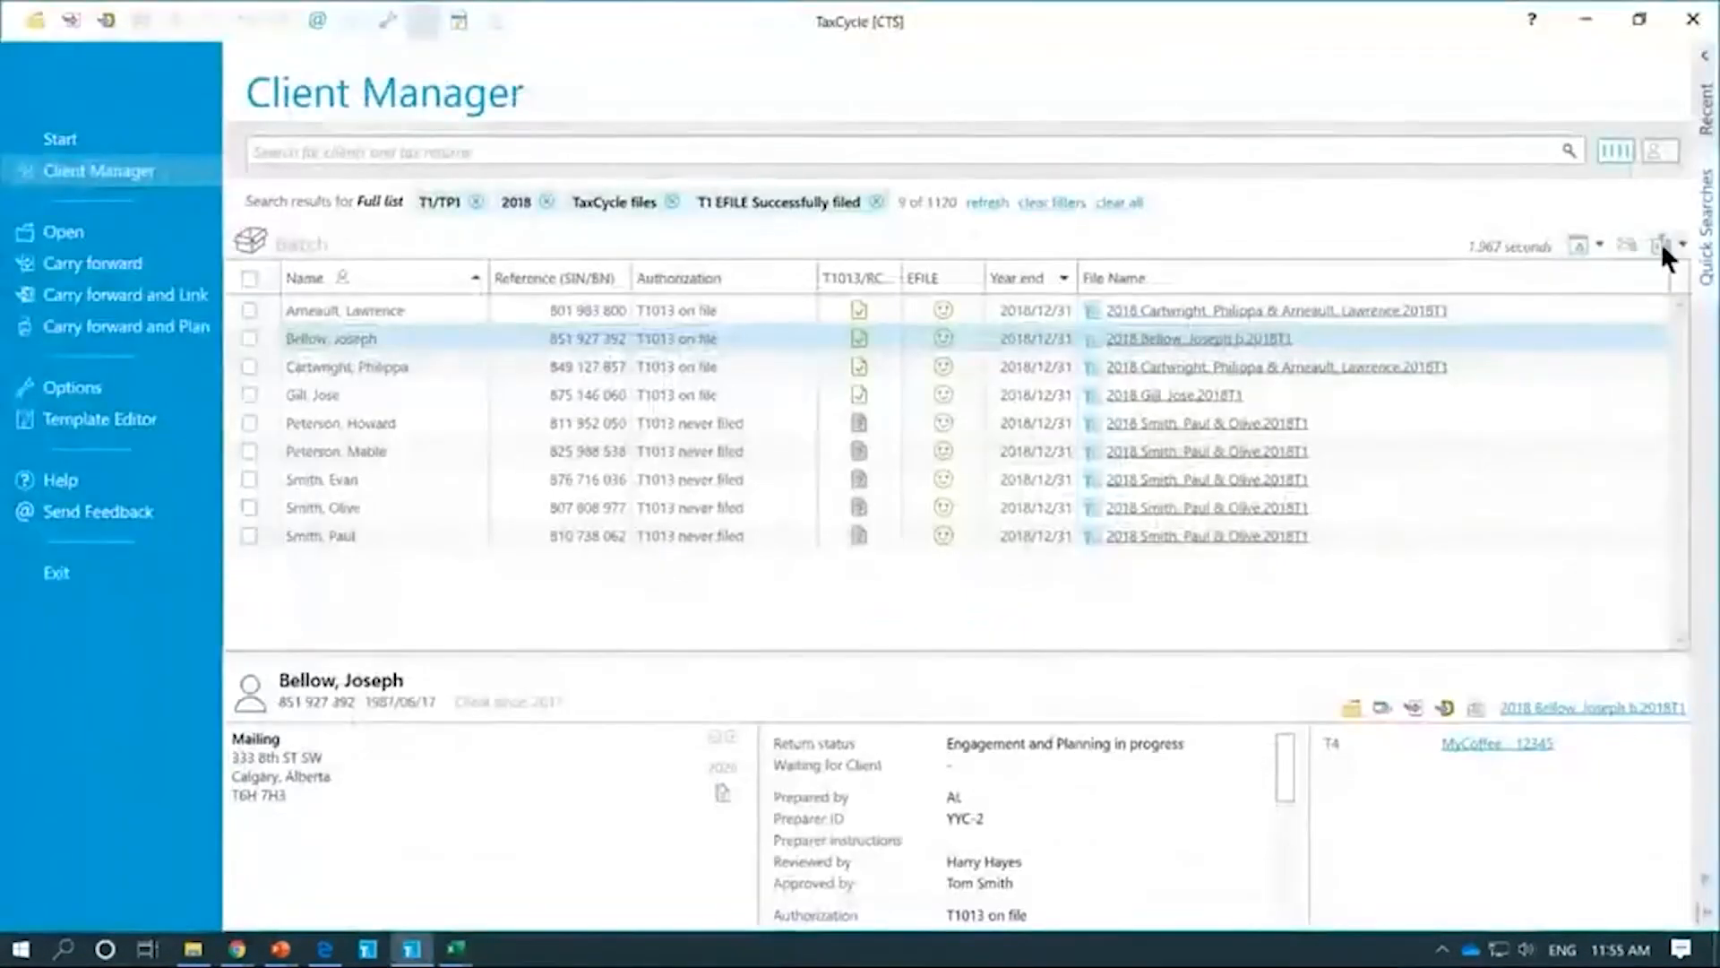
click(1672, 244)
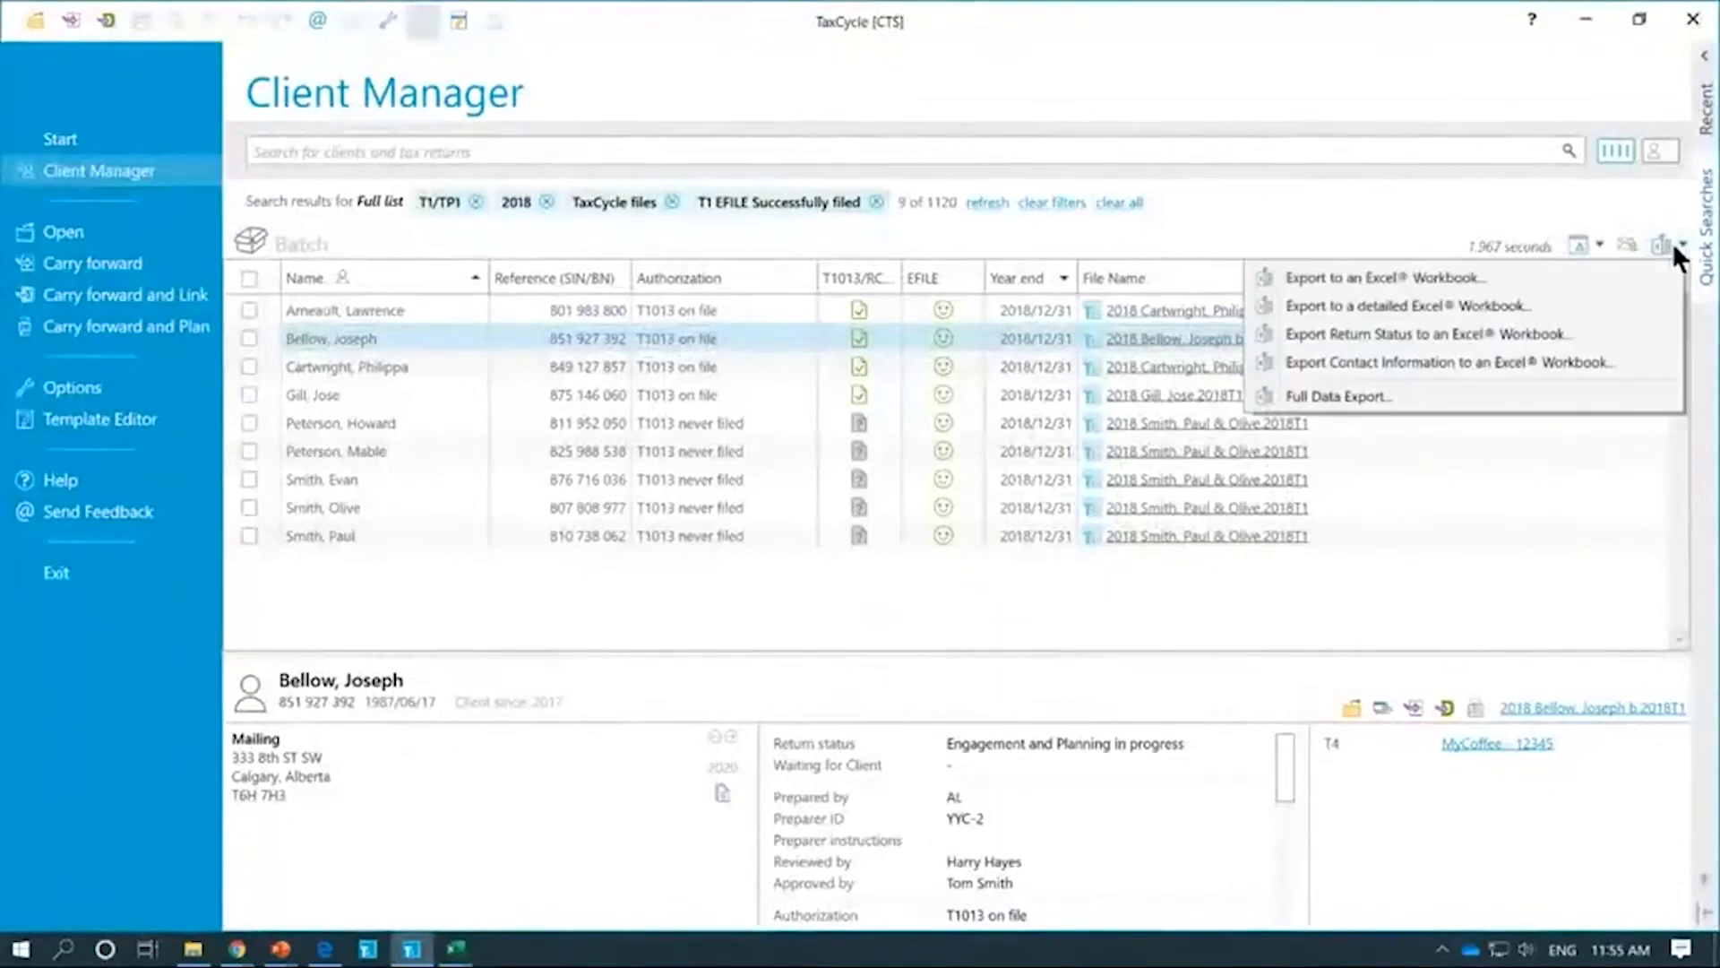
click(1611, 360)
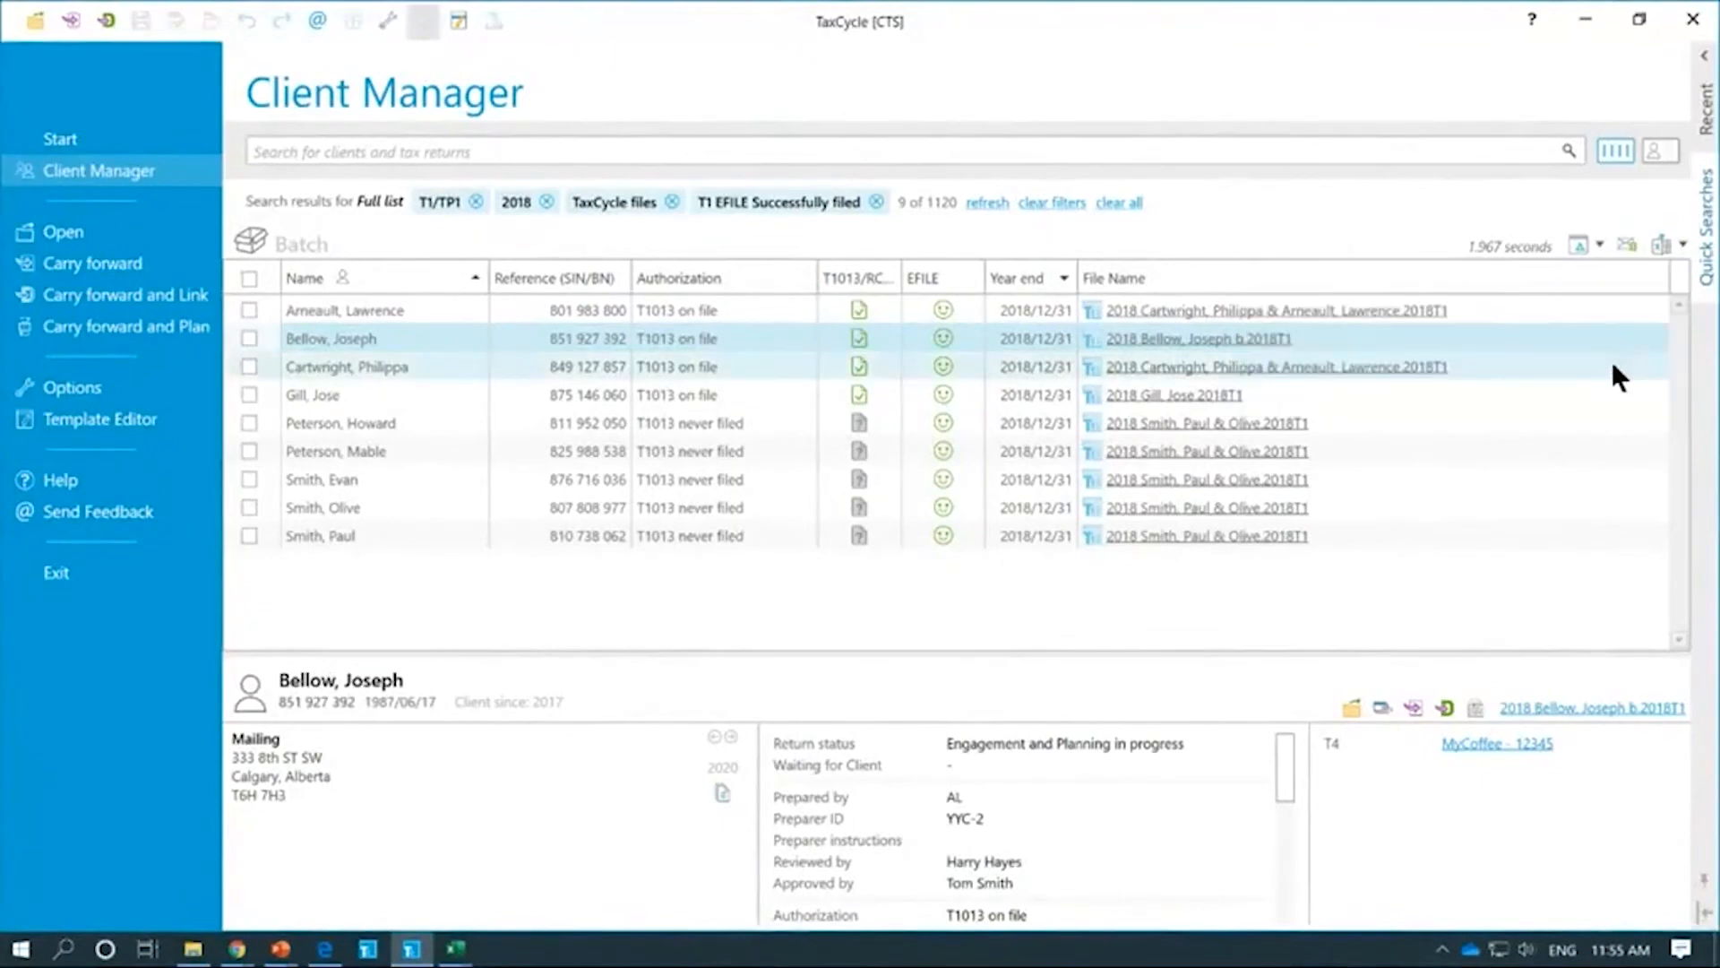
click(606, 527)
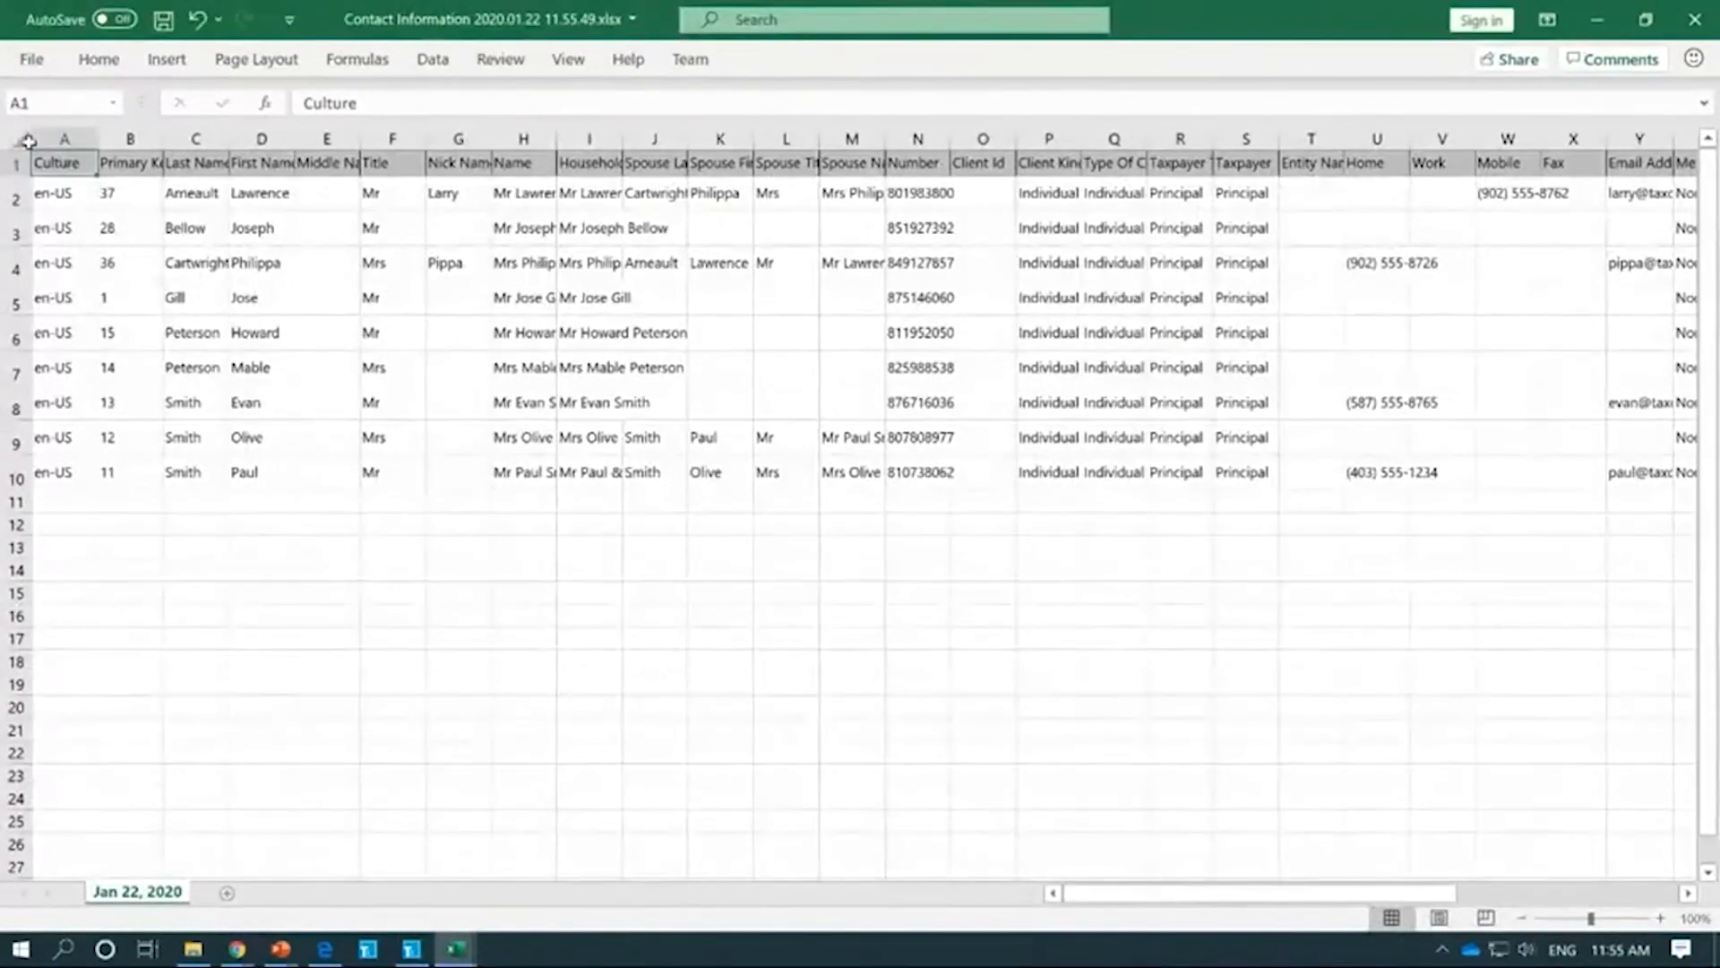
Step: Autofit all column widths in the contact information sheet, leaving the first client's Primary Key cell selected
click(20, 137)
double_click(96, 137)
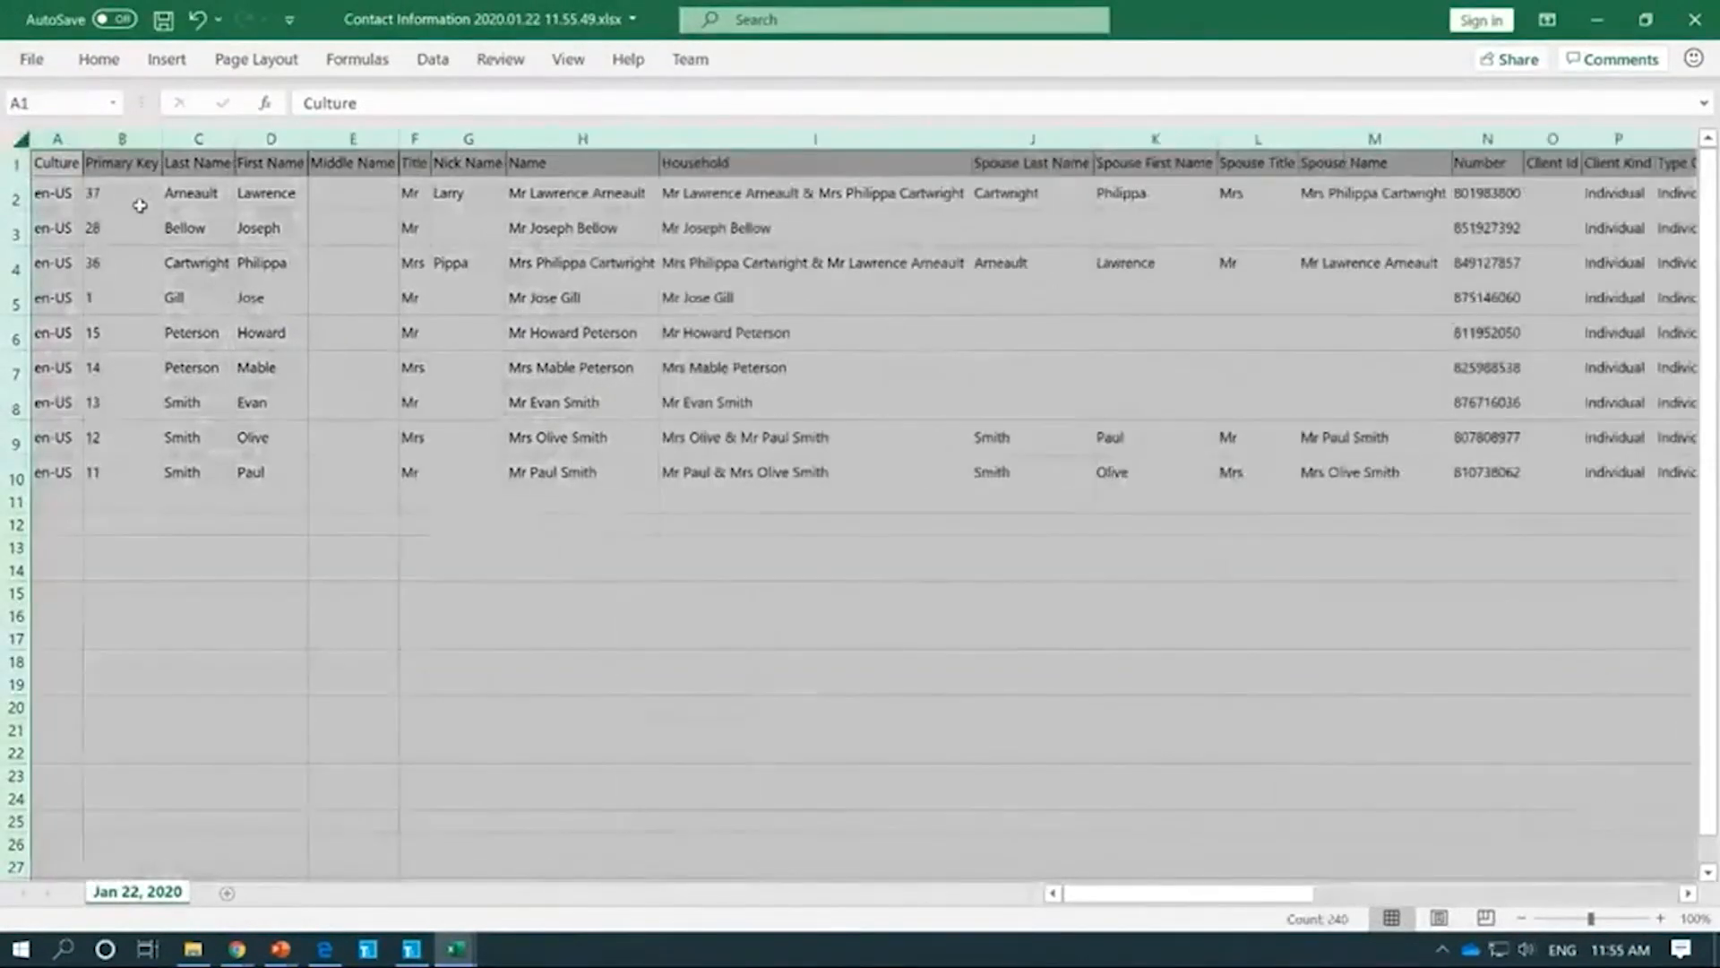
click(139, 204)
Step: Look across the first client's contact row, from the name, title and nickname columns to the household and spouse columns
key(Right)
key(Right)
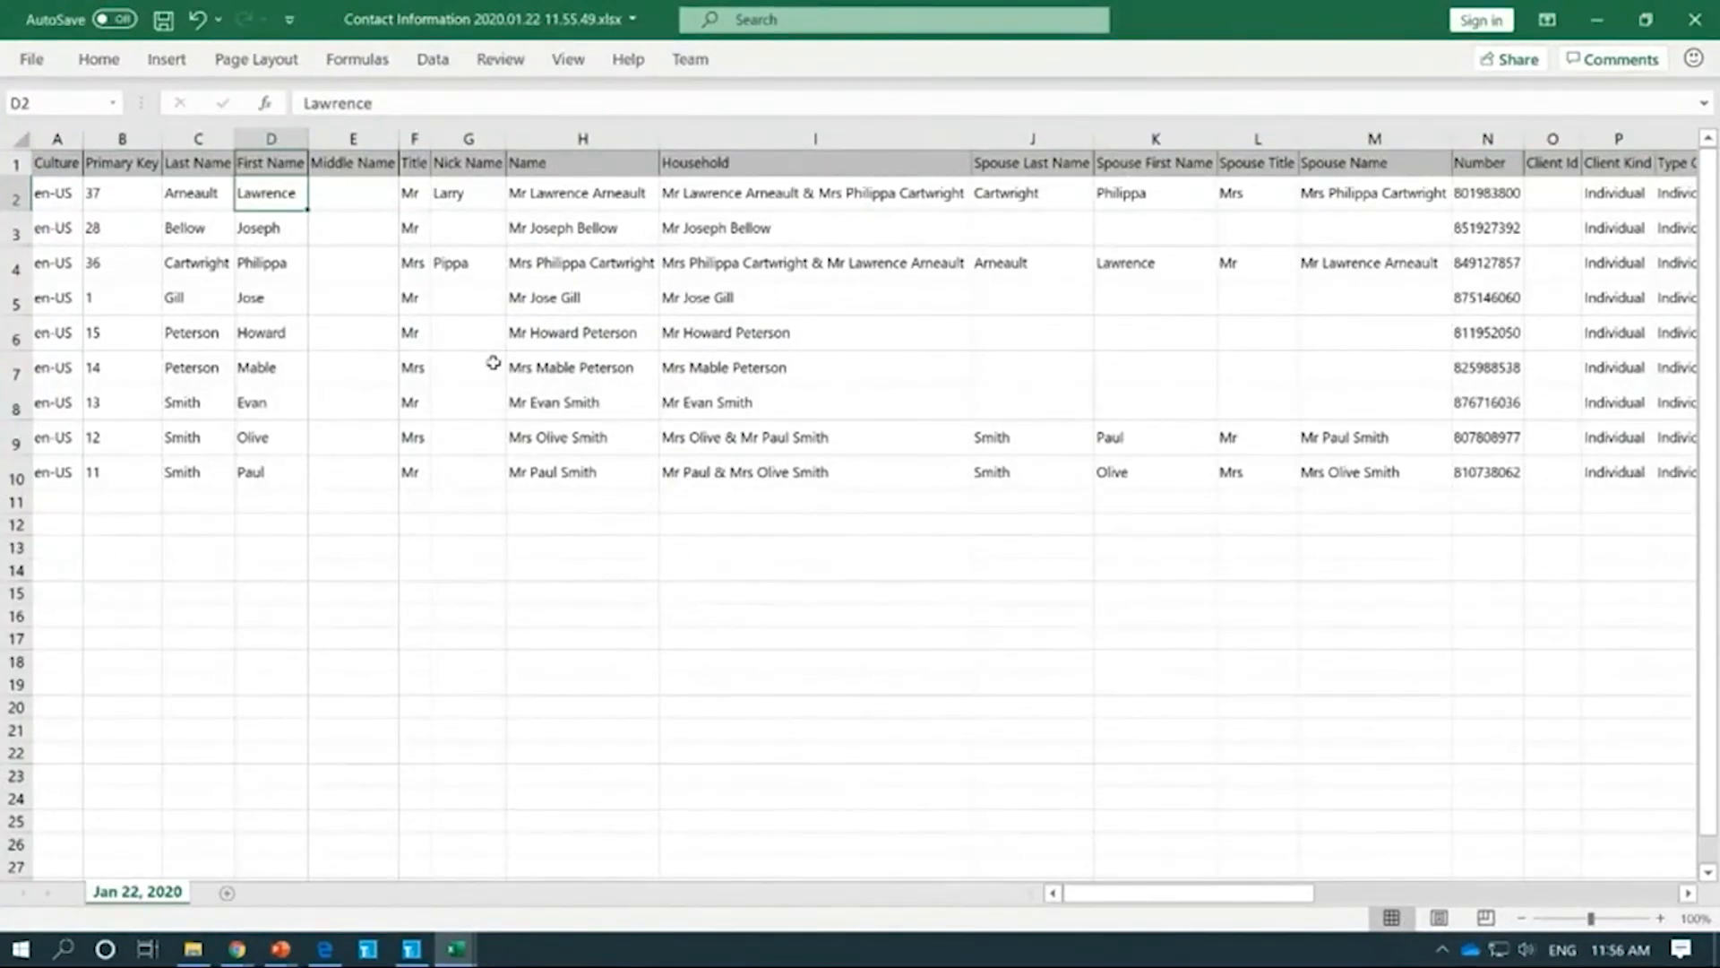
key(Right)
key(Right)
key(Right)
key(Right)
key(Right)
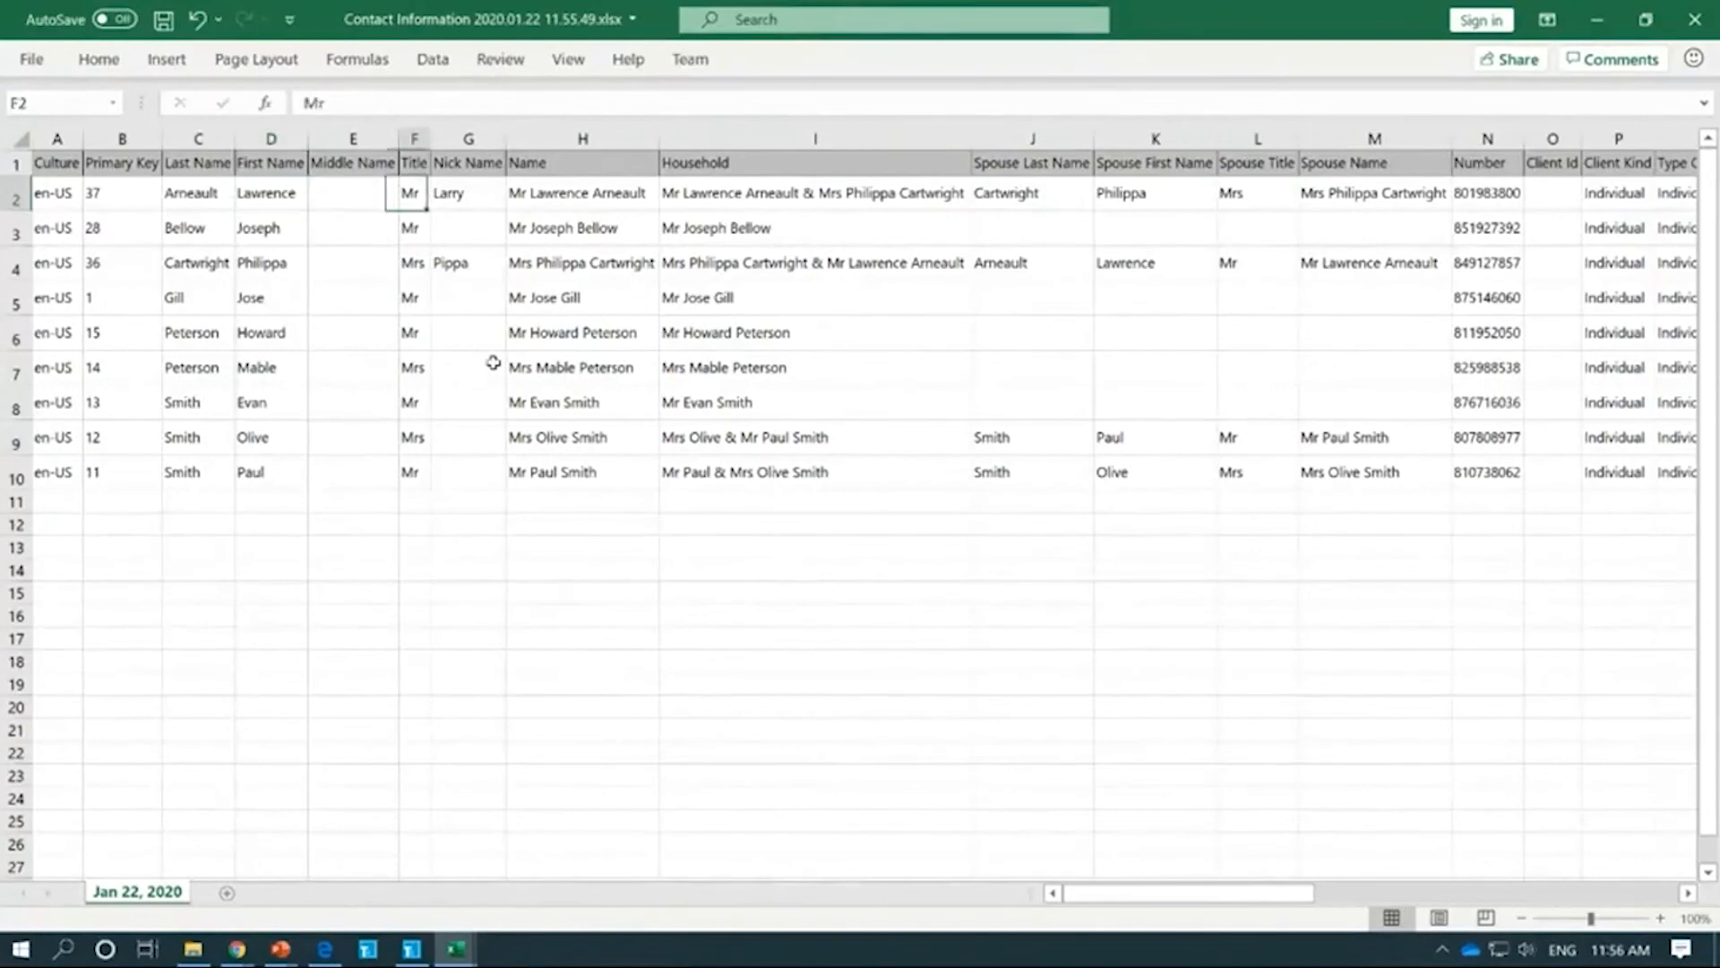
key(Right)
key(Right)
key(Right)
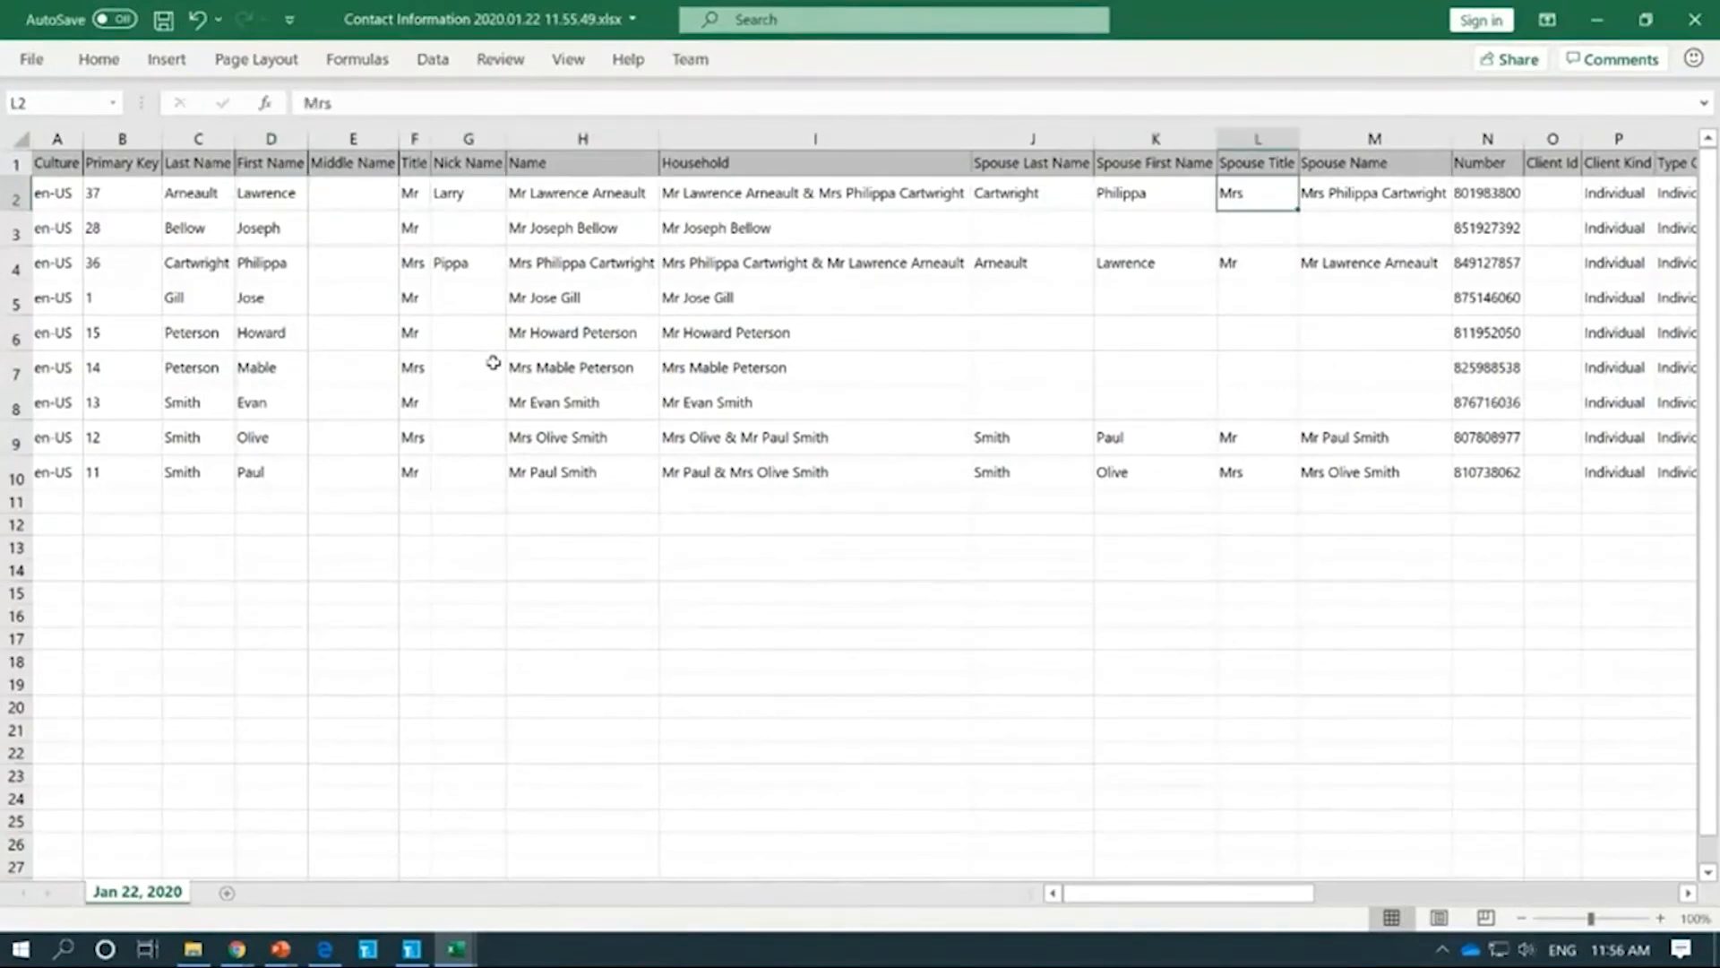
Step: Look across the first client's row from the spouse columns to the client type, phone number and email address columns
key(Left)
key(Left)
key(Right)
key(Right)
key(Right)
key(Right)
key(Right)
key(Right)
key(Right)
key(Right)
key(Right)
key(Right)
key(Right)
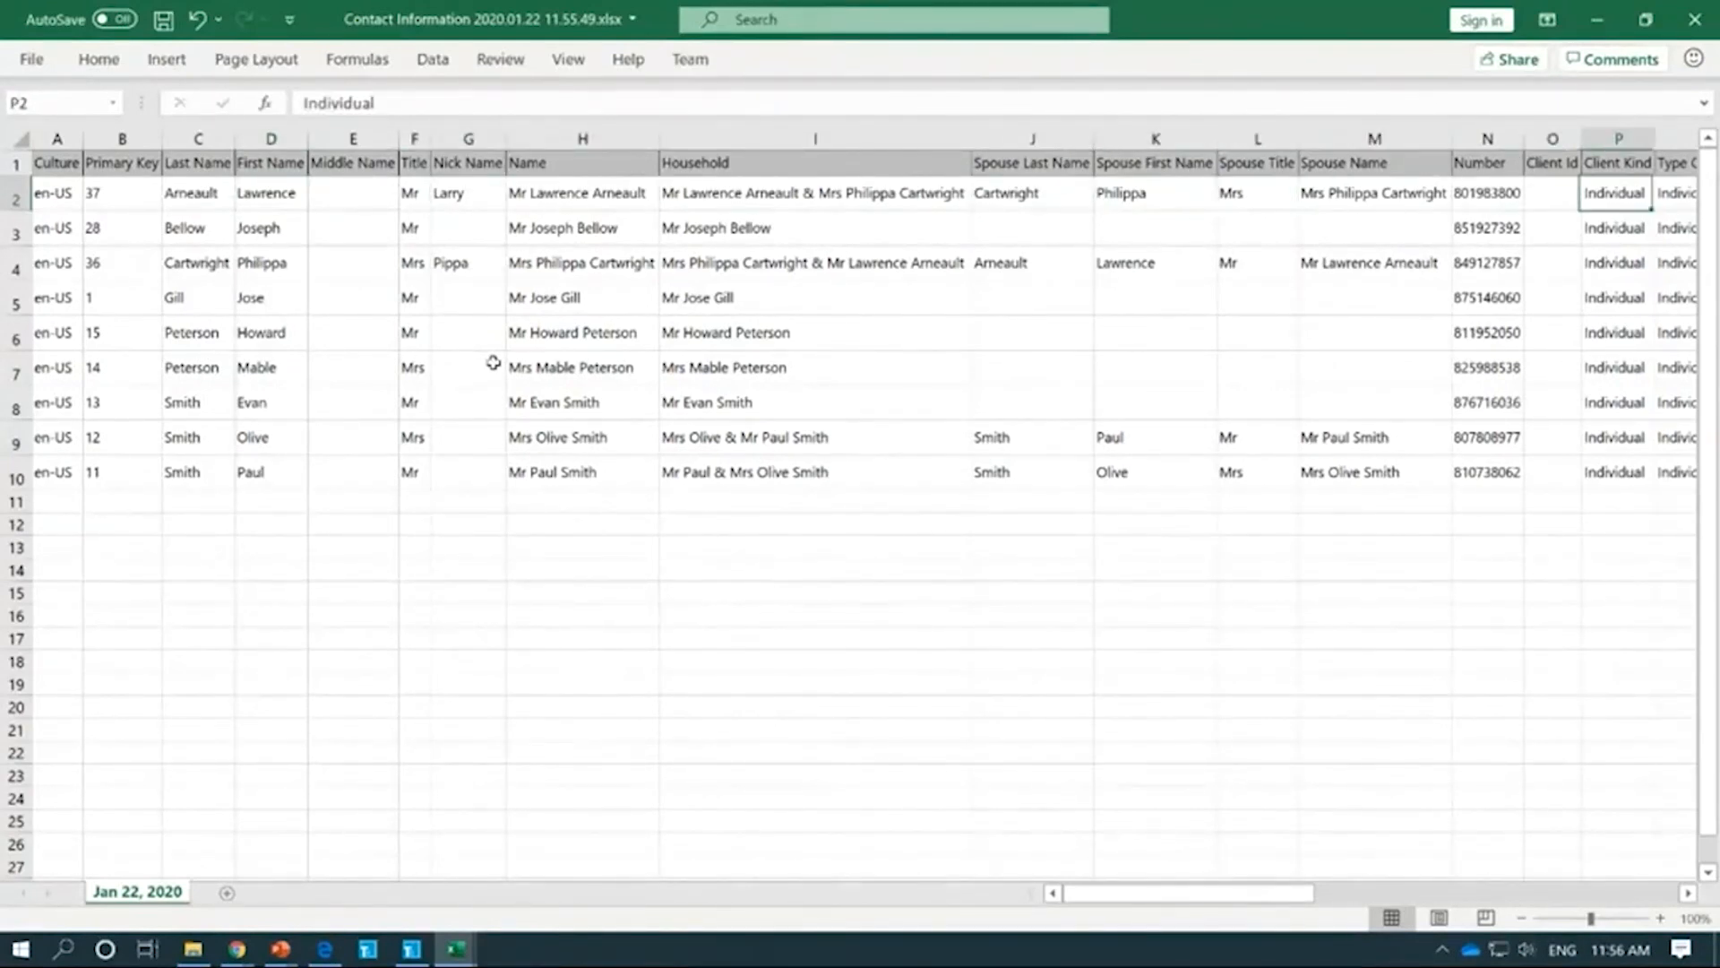
key(Right)
key(Right)
key(Right)
key(Right)
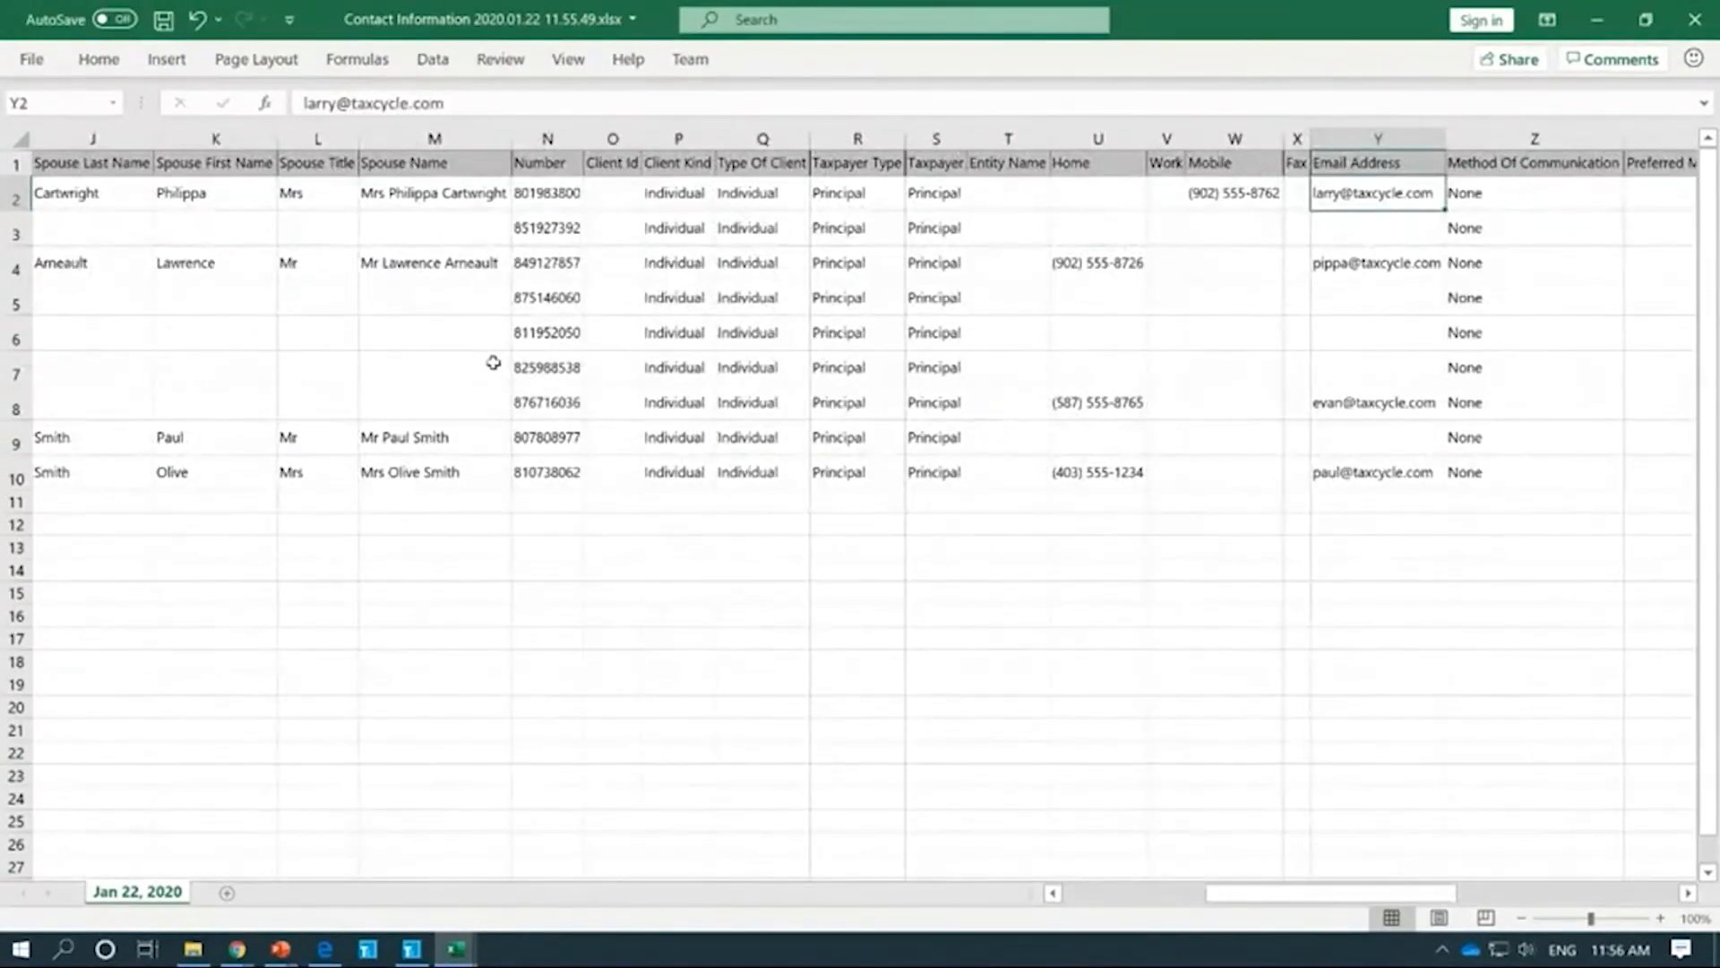
Step: Look across the communication, language and mailing address columns of the first client's row, returning to its Culture cell
key(Right)
key(Right)
key(Right)
key(Right)
key(Right)
key(Right)
key(Right)
key(Right)
key(Right)
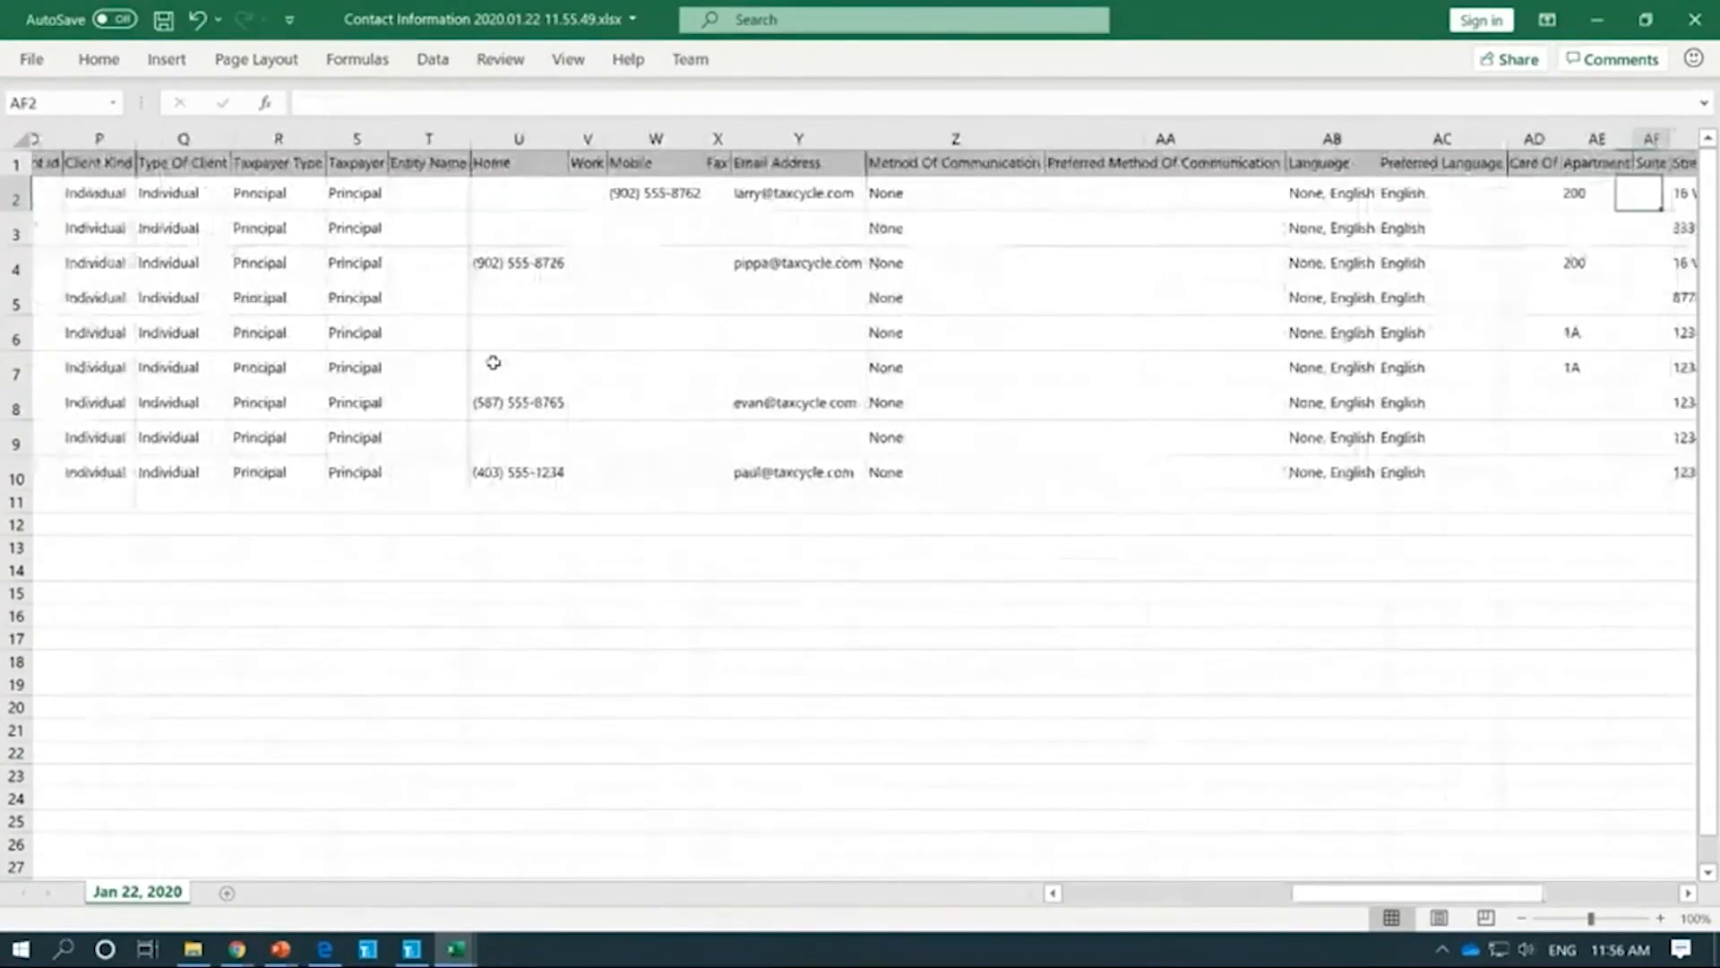
key(Right)
key(Right)
key(Right)
key(Right)
key(Right)
key(Right)
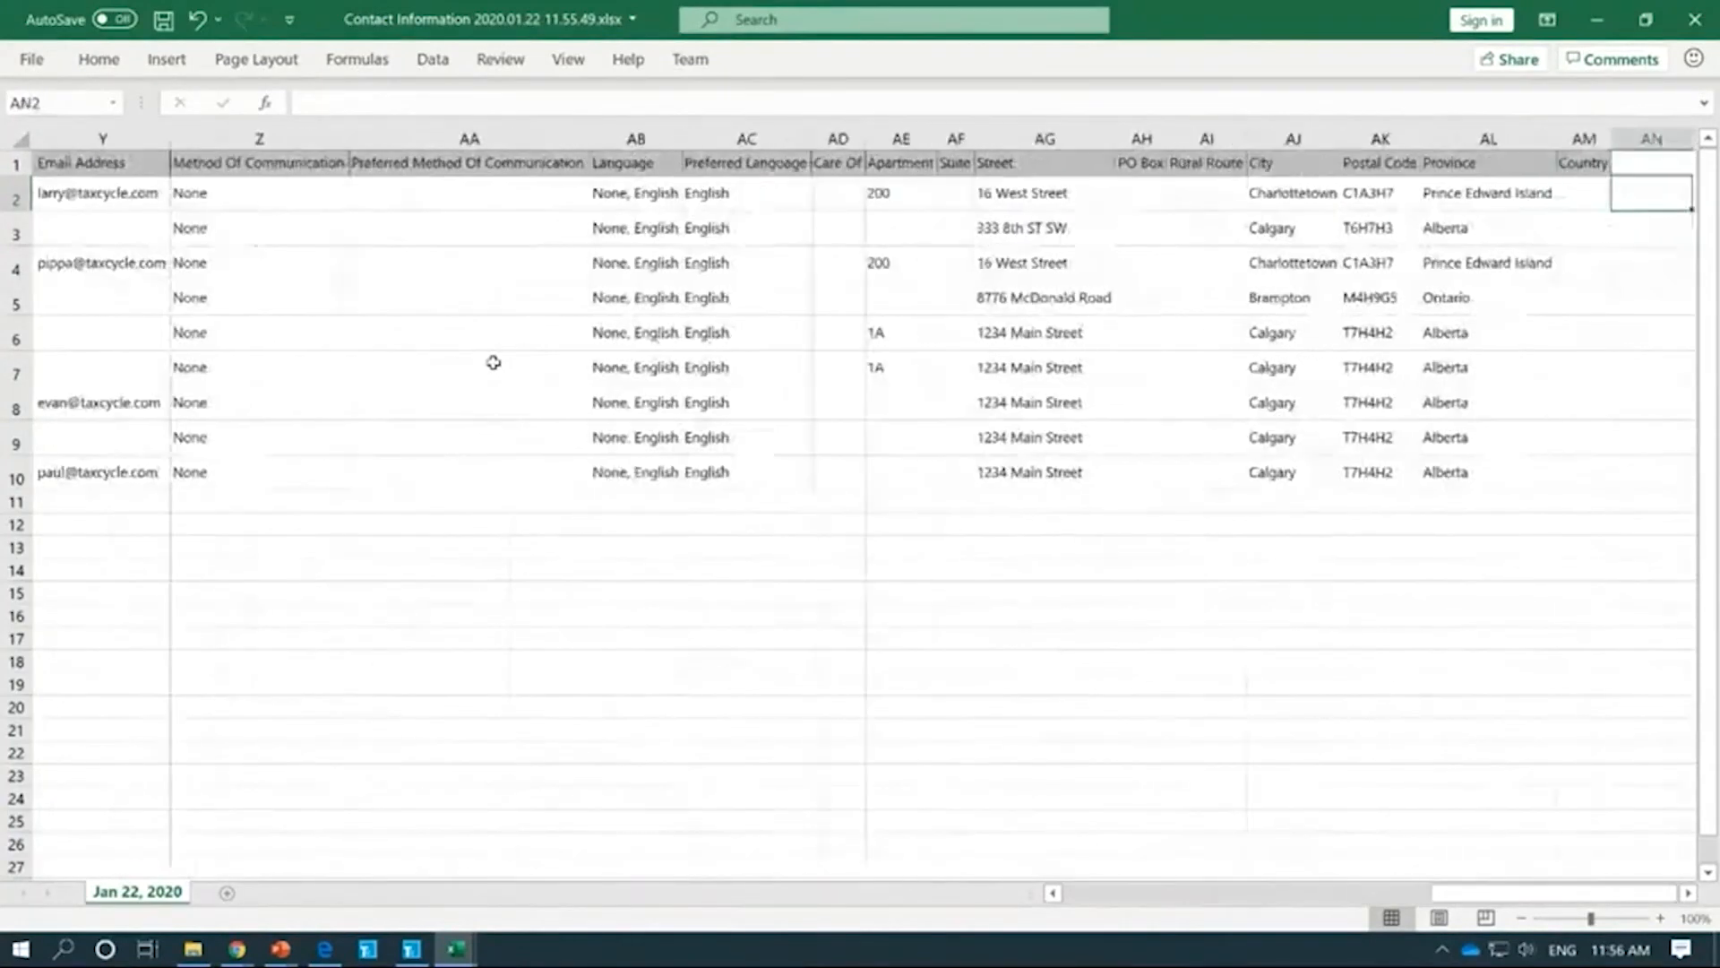
key(Home)
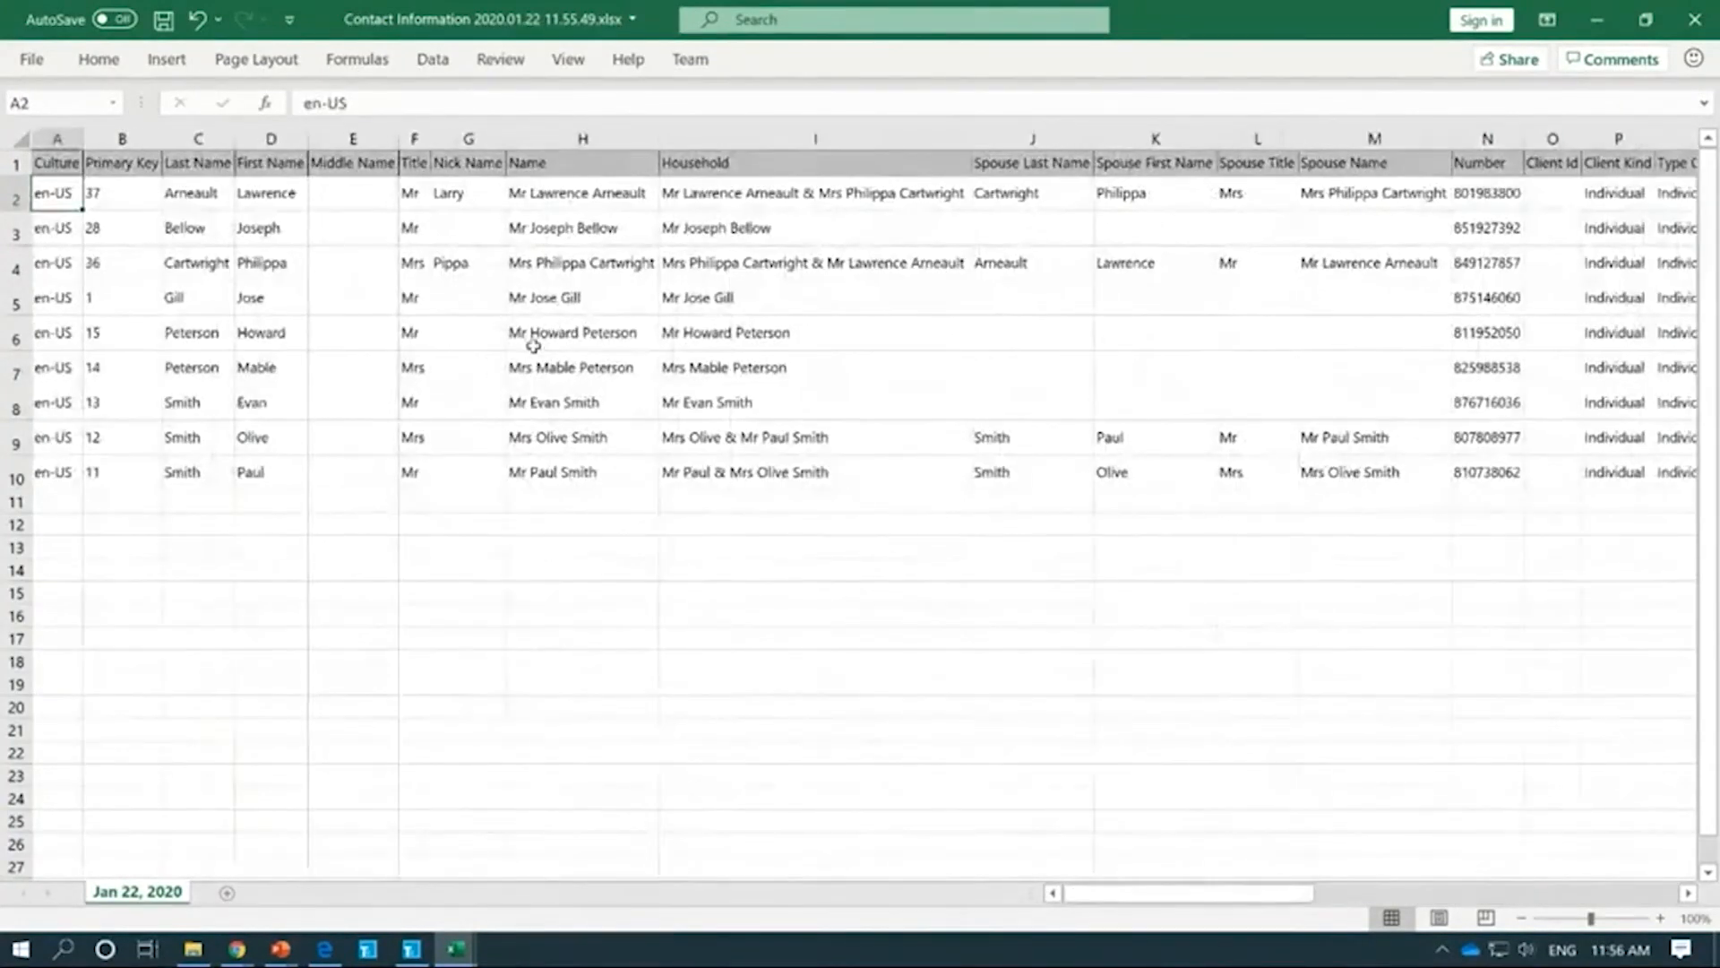
Step: Switch to TaxCycle and view the Excel and full data export options for the filtered client list, without exporting
key(alt+Tab)
key(alt+Tab)
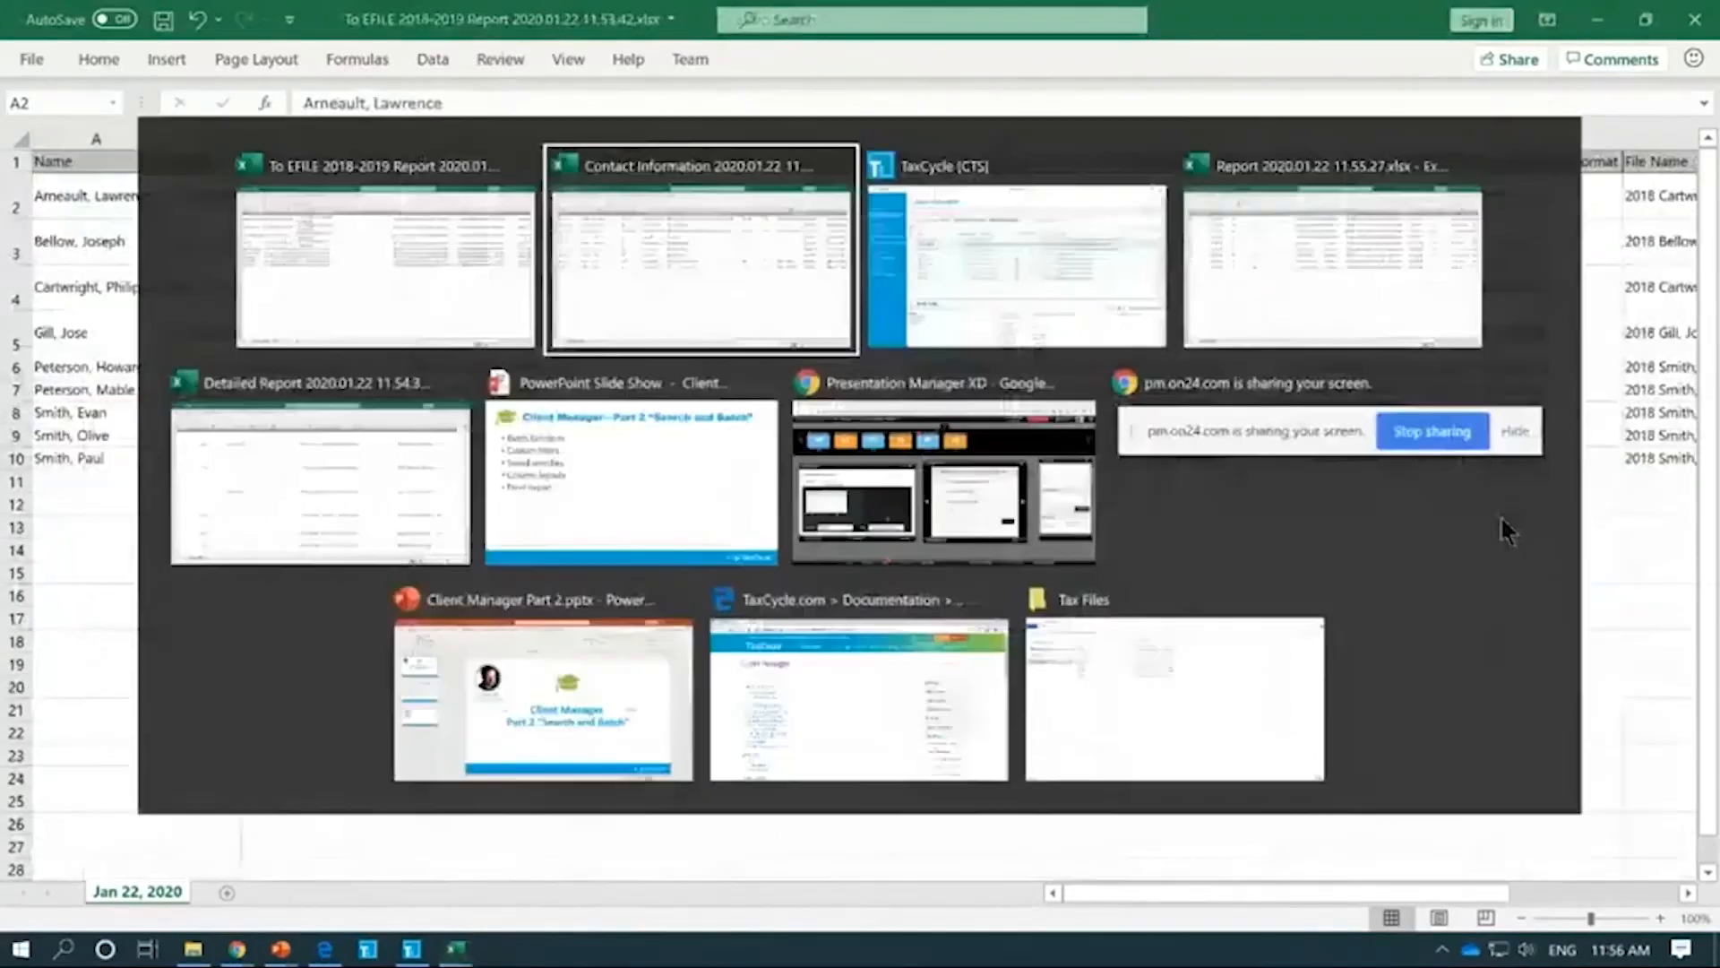
key(alt+Tab)
click(1679, 245)
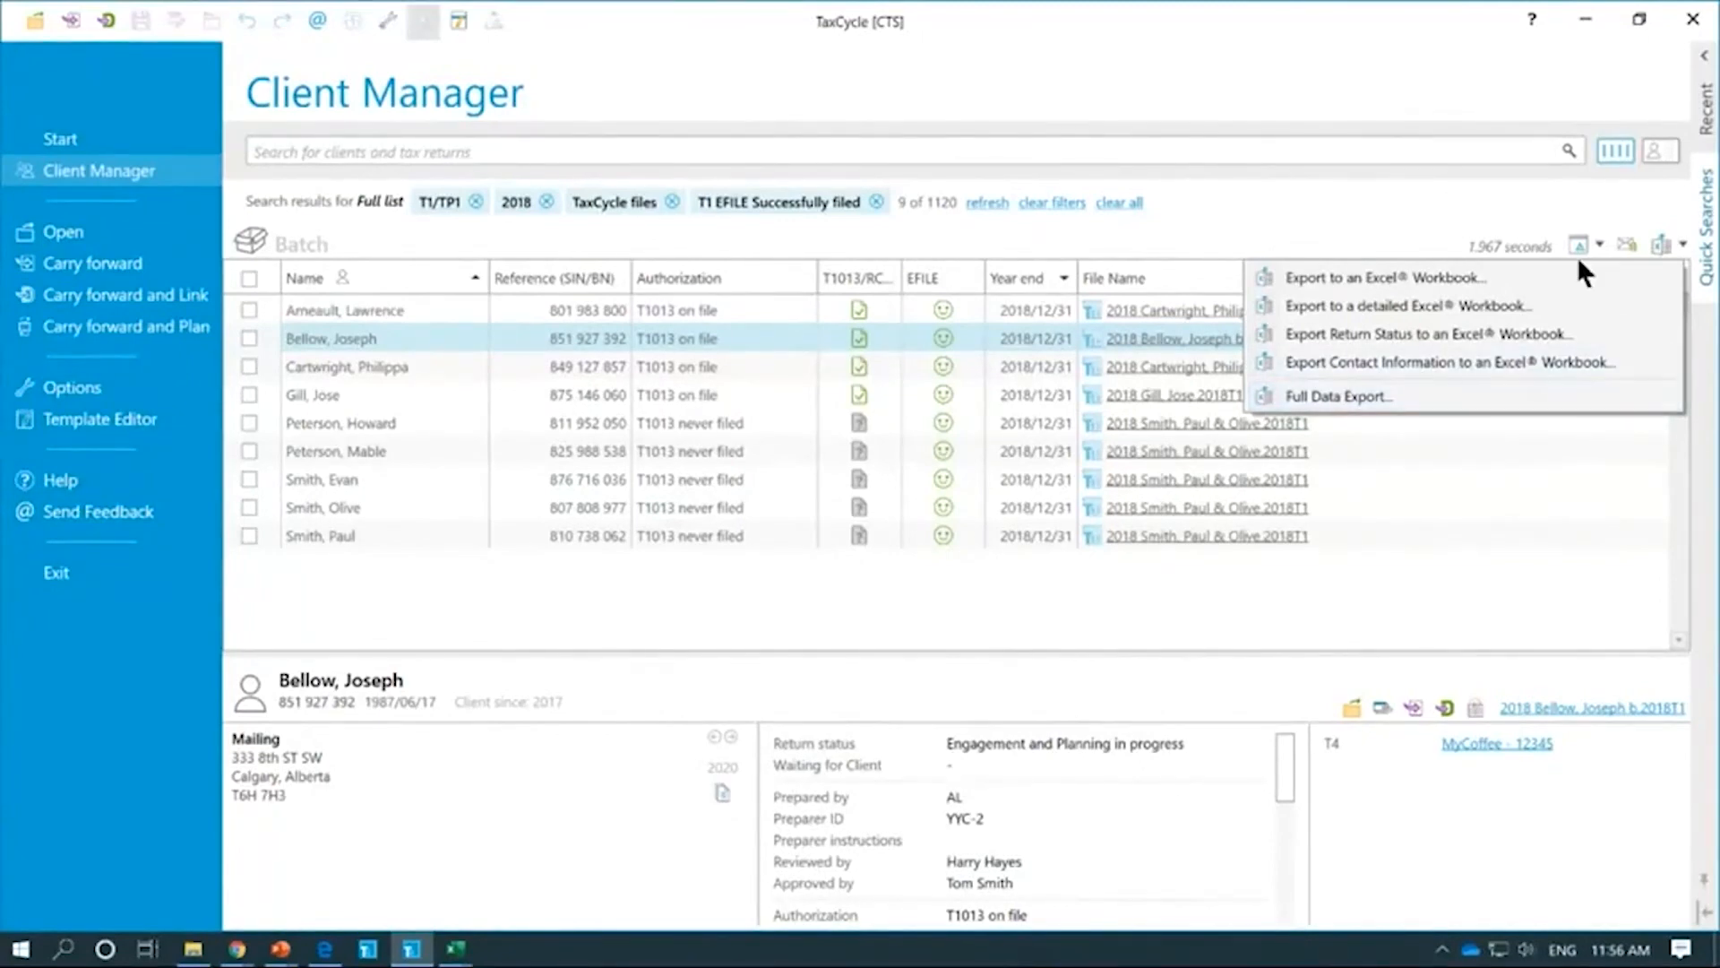
click(1247, 226)
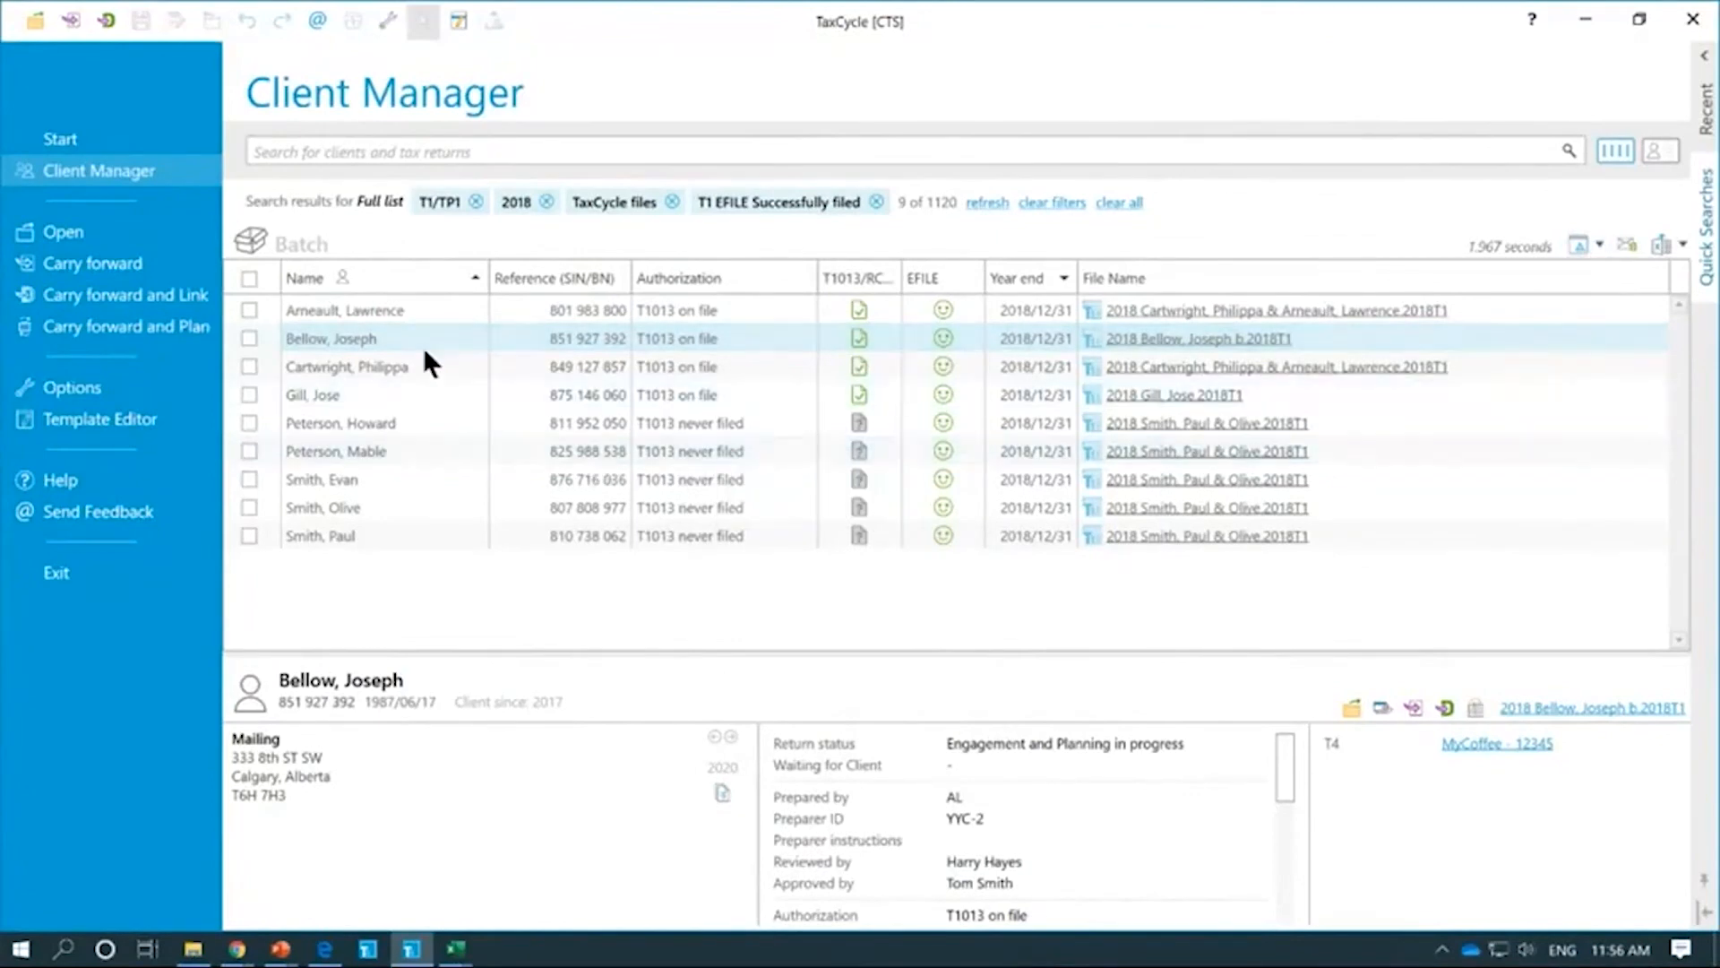
Step: Add the first listed client's return to the batch and view the available batch operations in Client Manager Batch
click(248, 310)
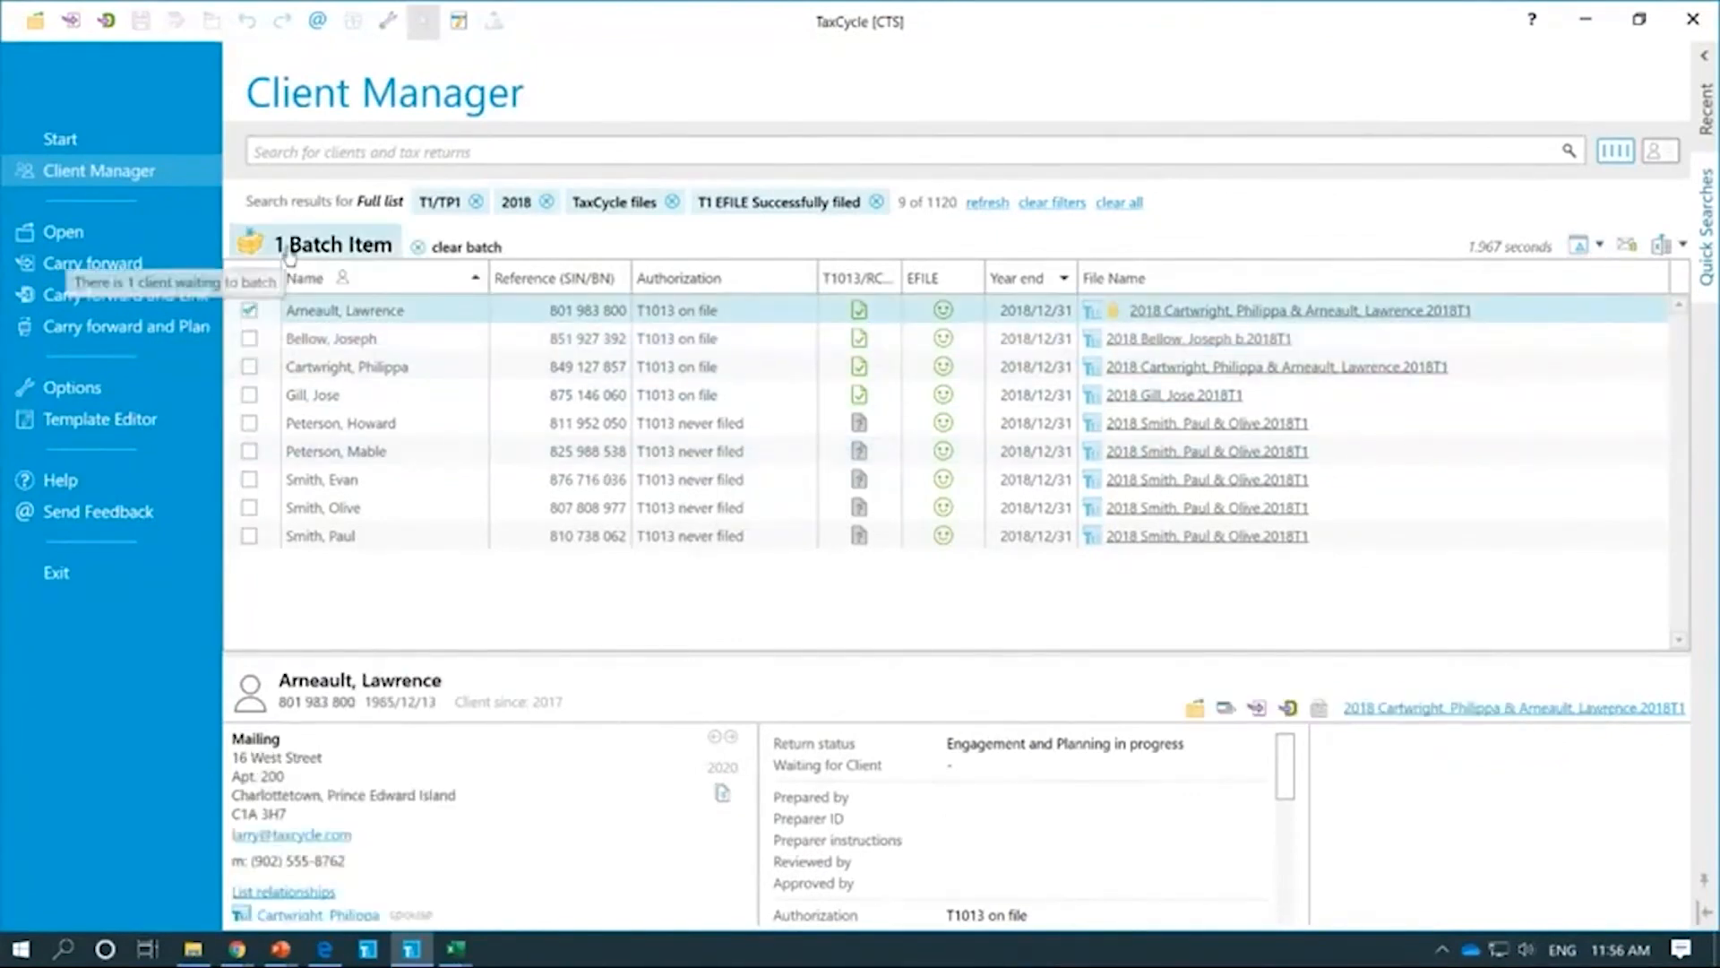
click(289, 256)
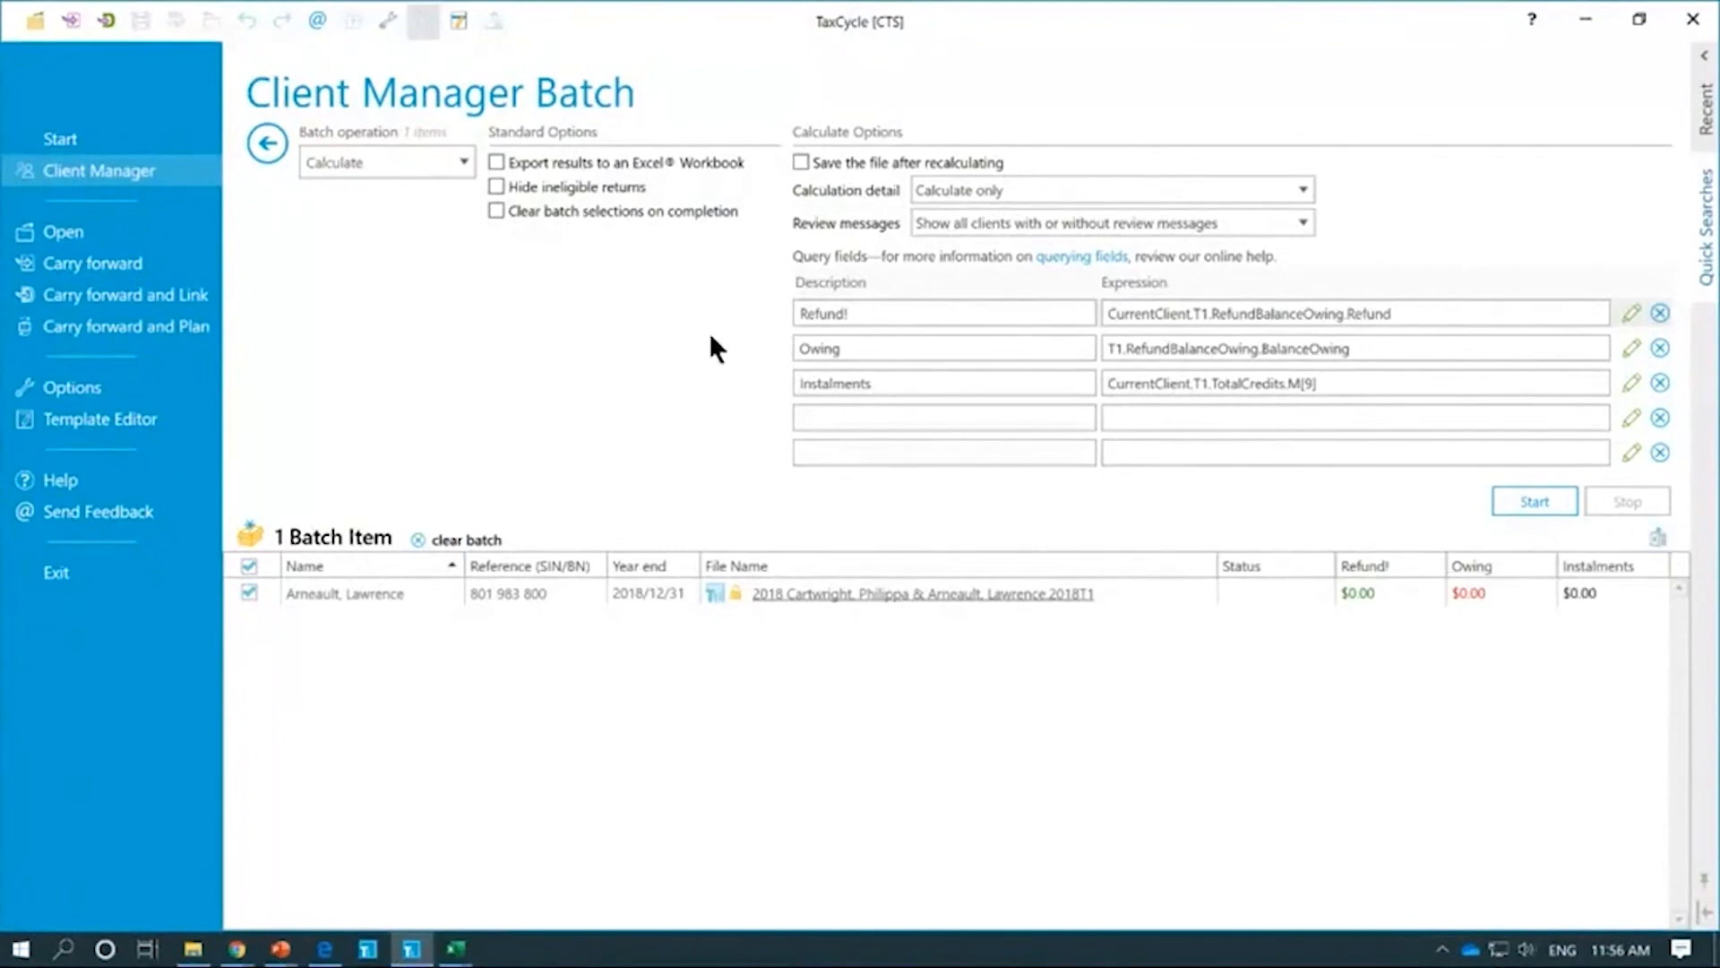
click(400, 172)
click(358, 225)
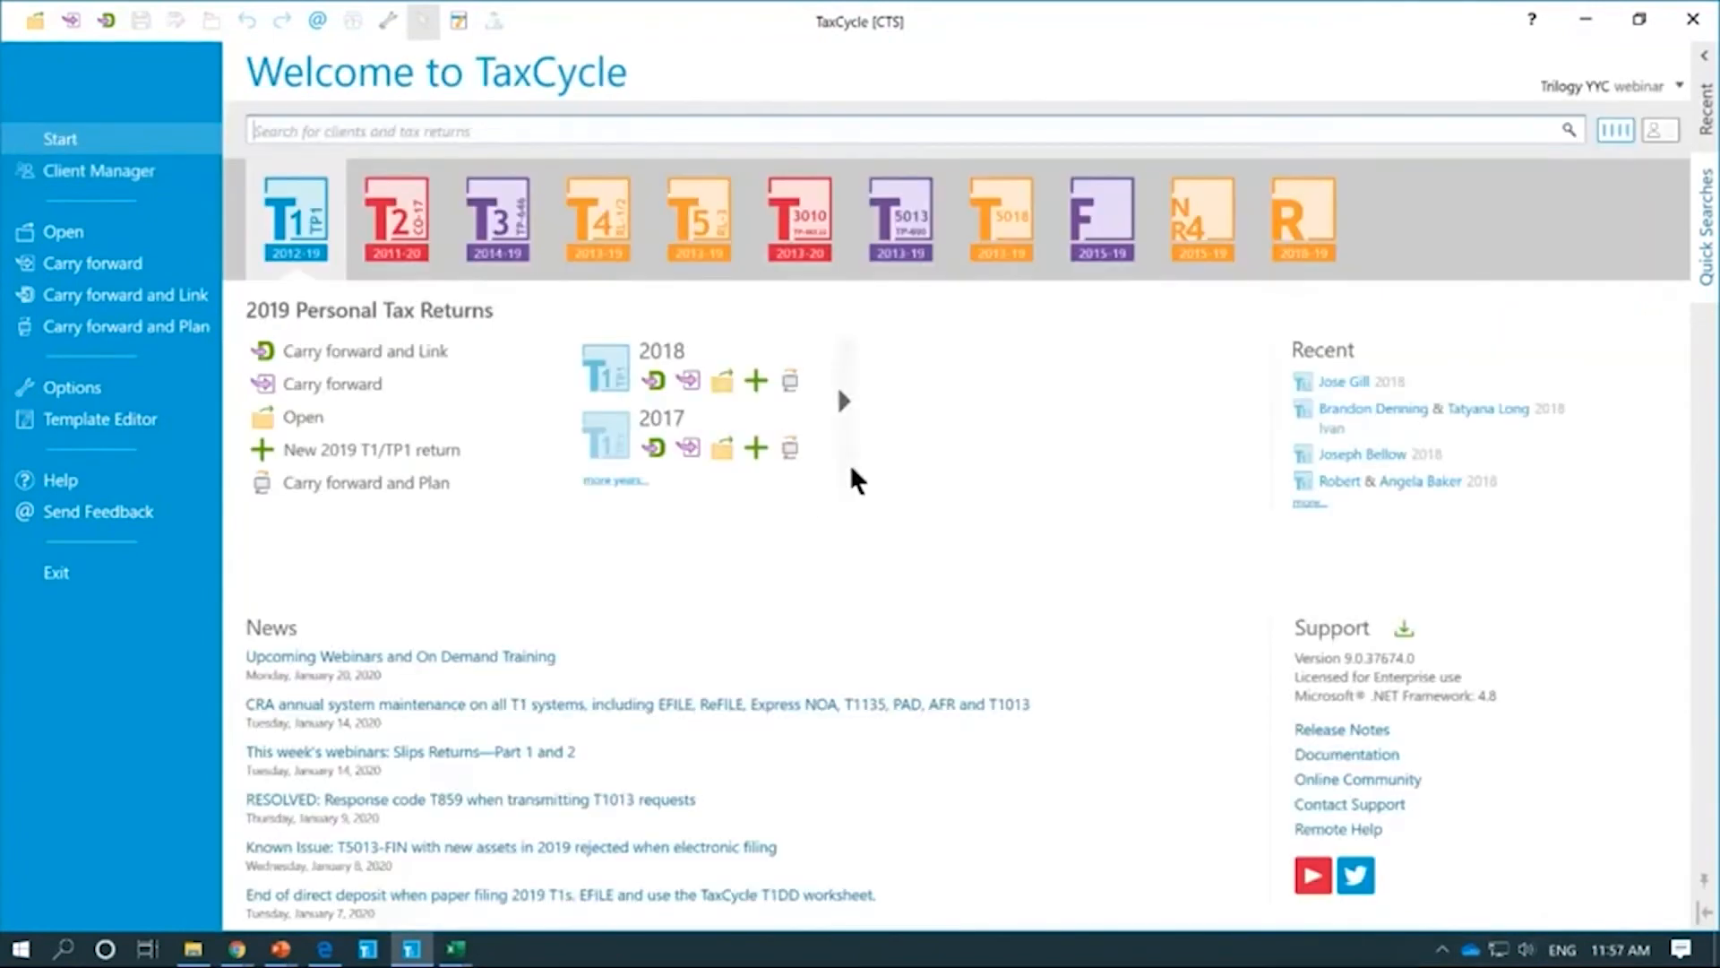
Step: Return to the filtered client list in Client Manager and clear the batch
click(152, 169)
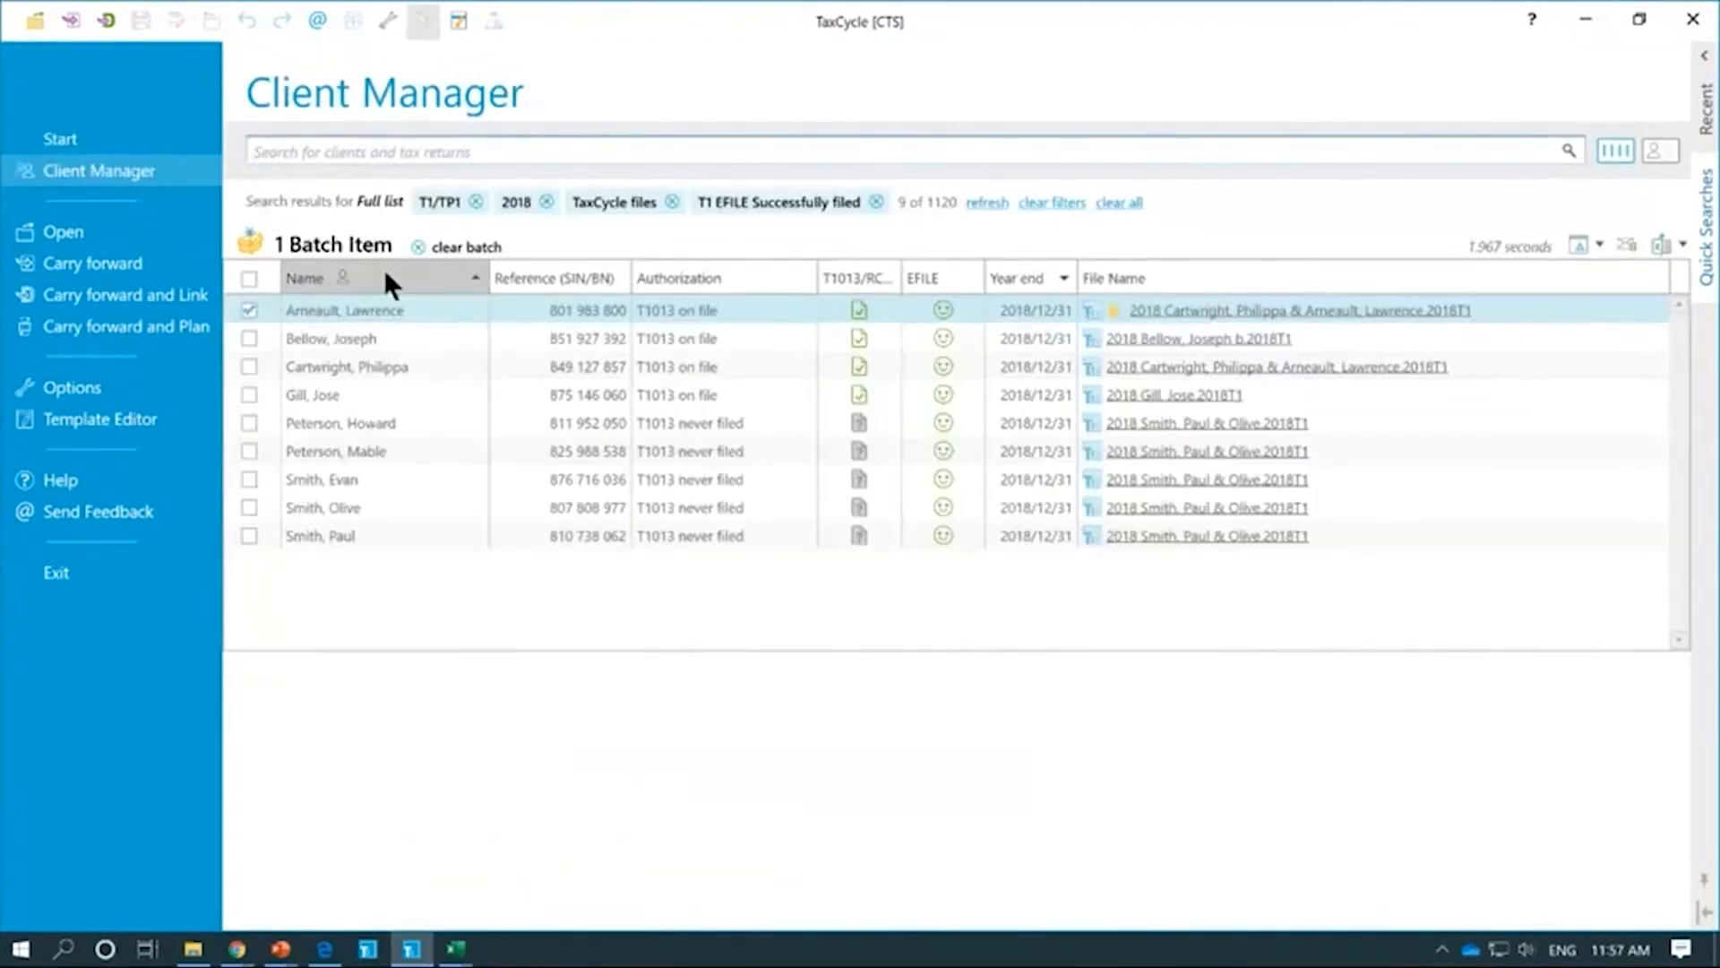
click(461, 243)
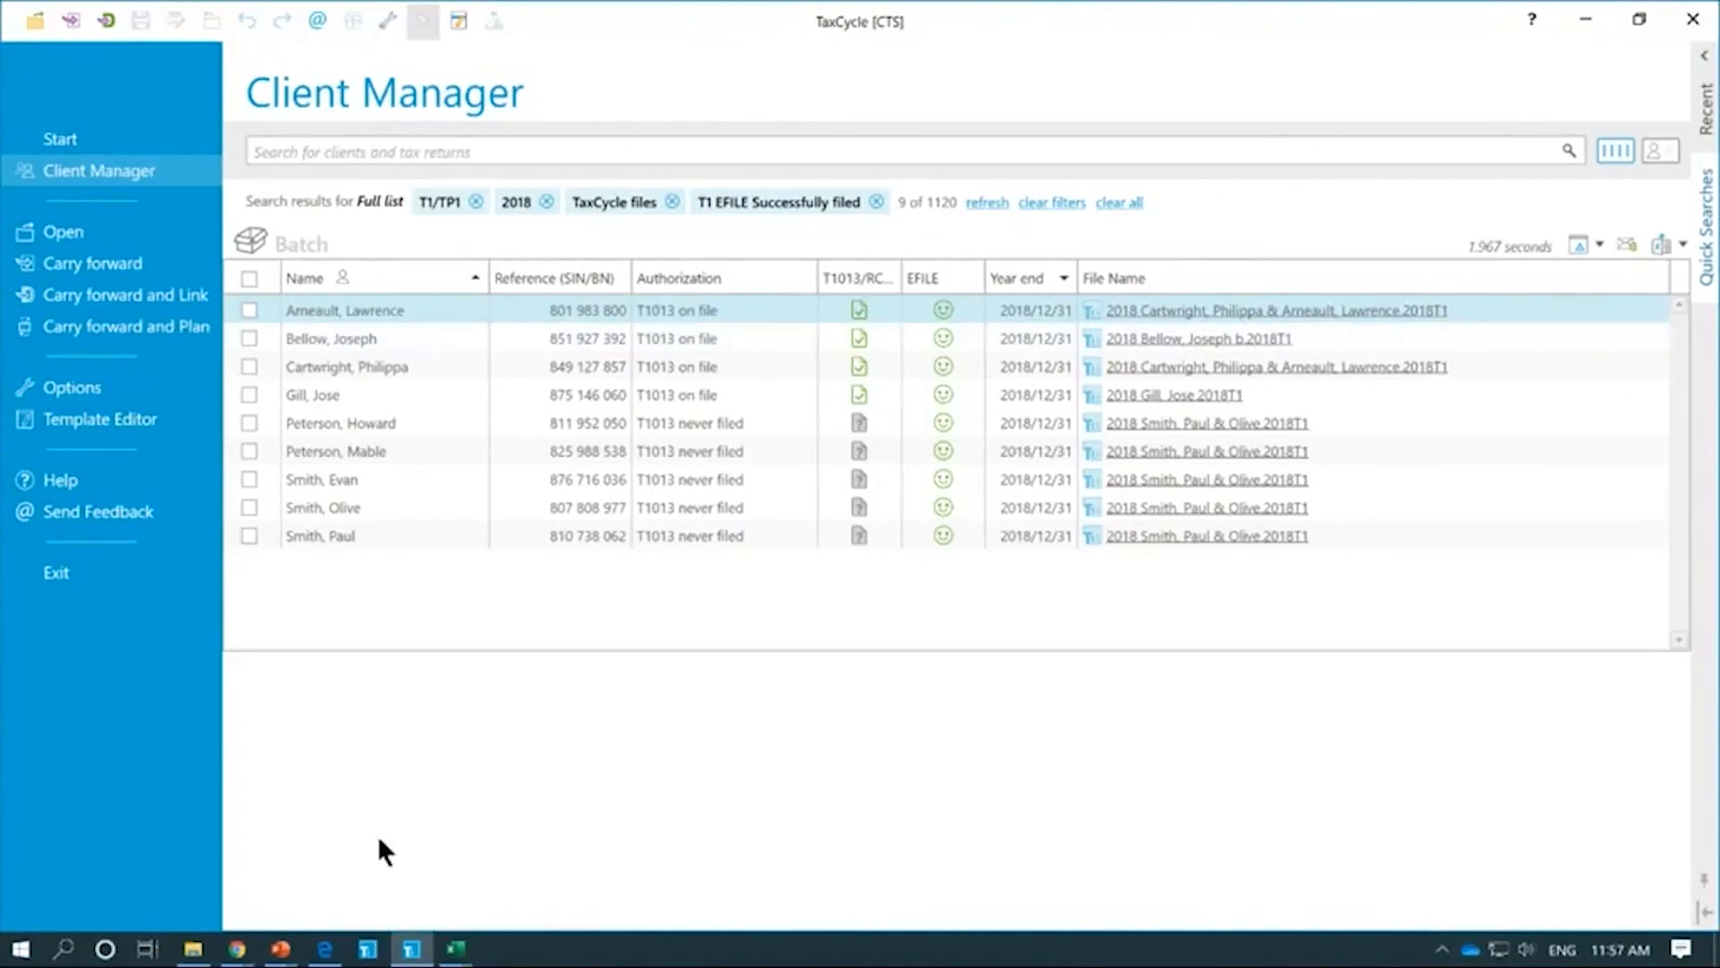
Step: Switch to the online TaxCycle documentation in the browser and open the Search topic under Client Manager Searches
click(325, 949)
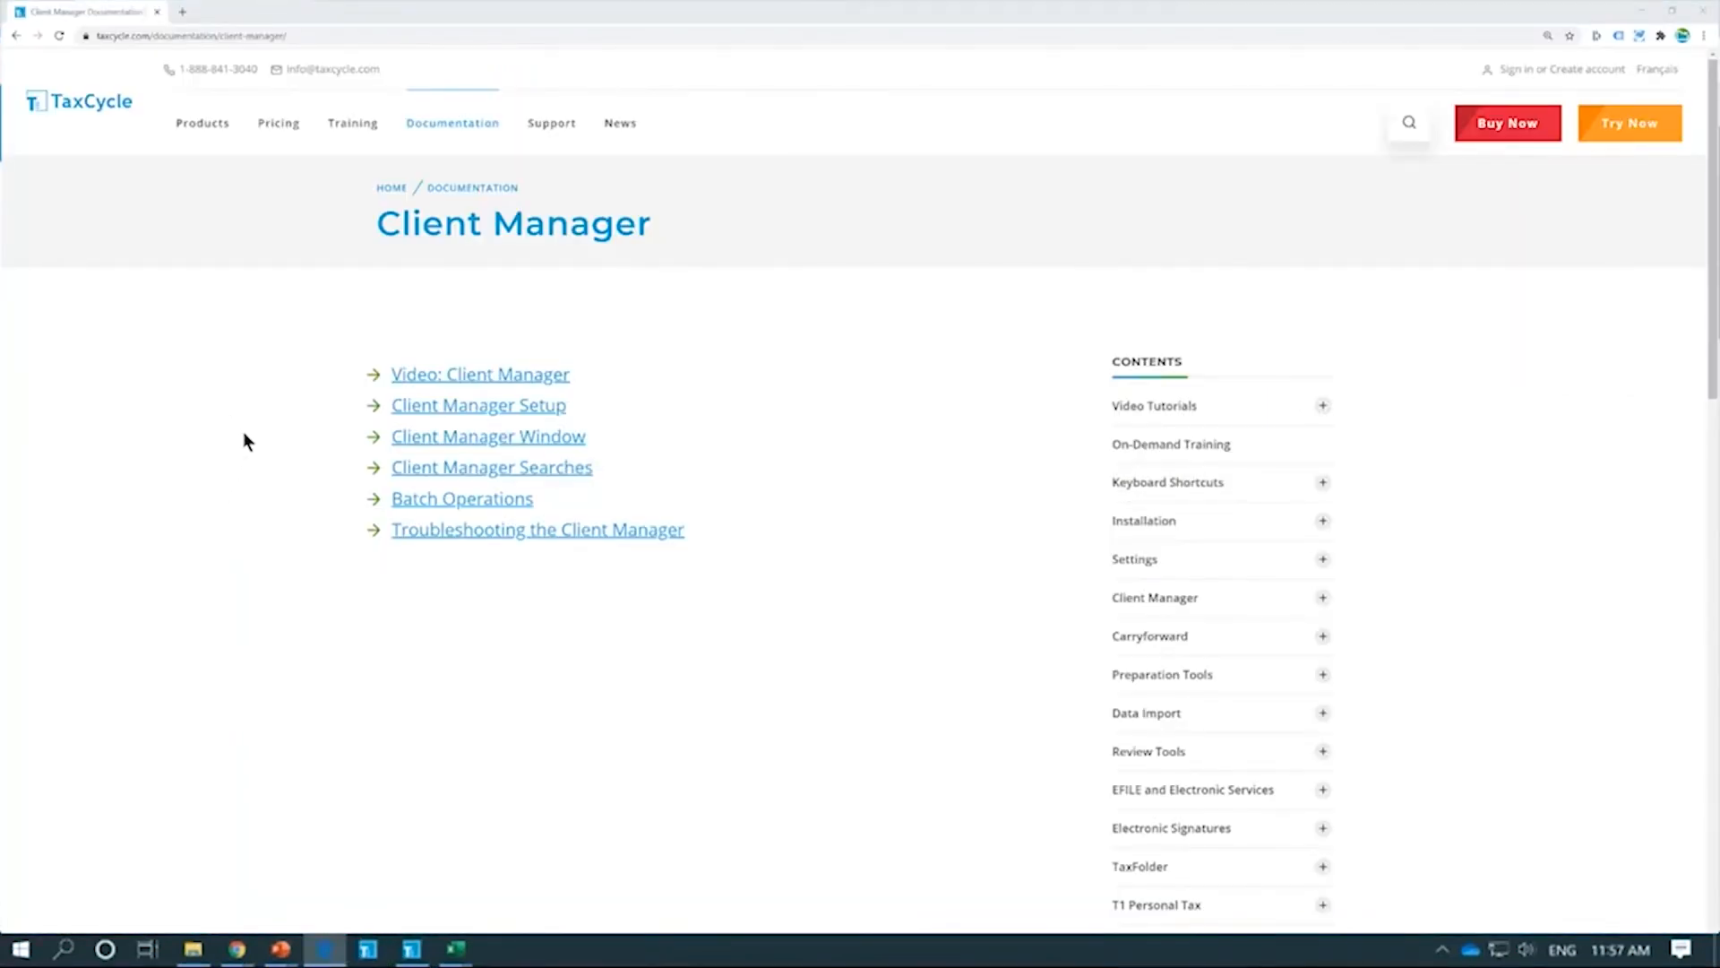
click(413, 470)
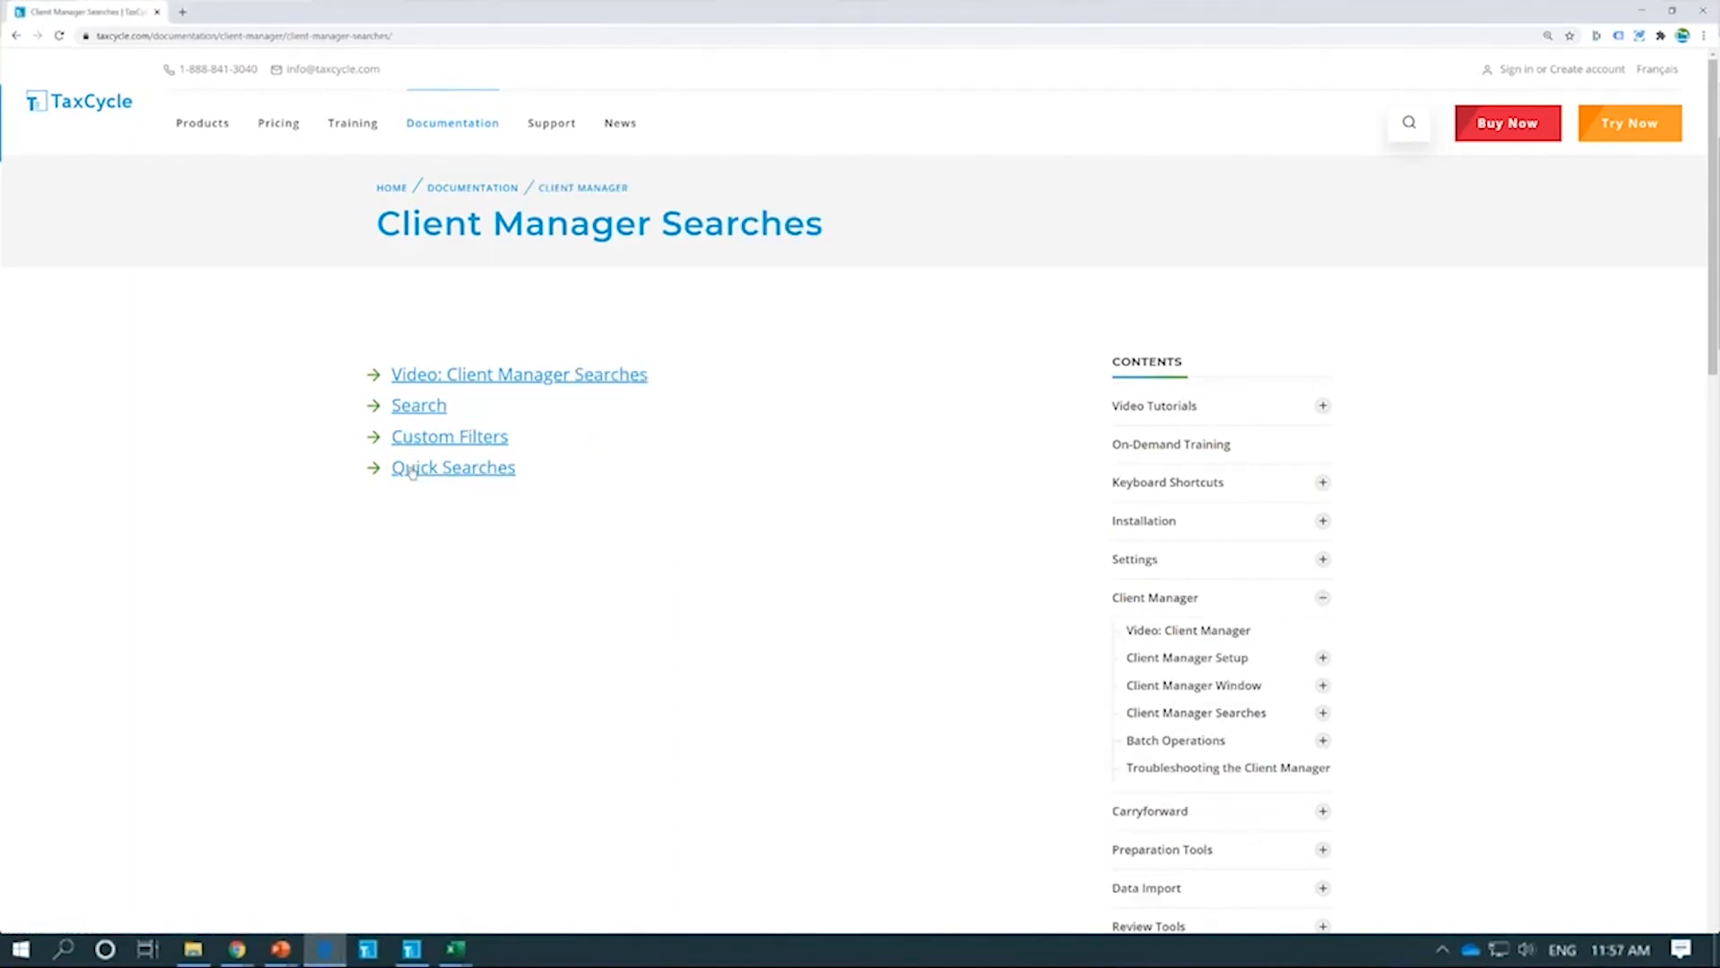
click(421, 412)
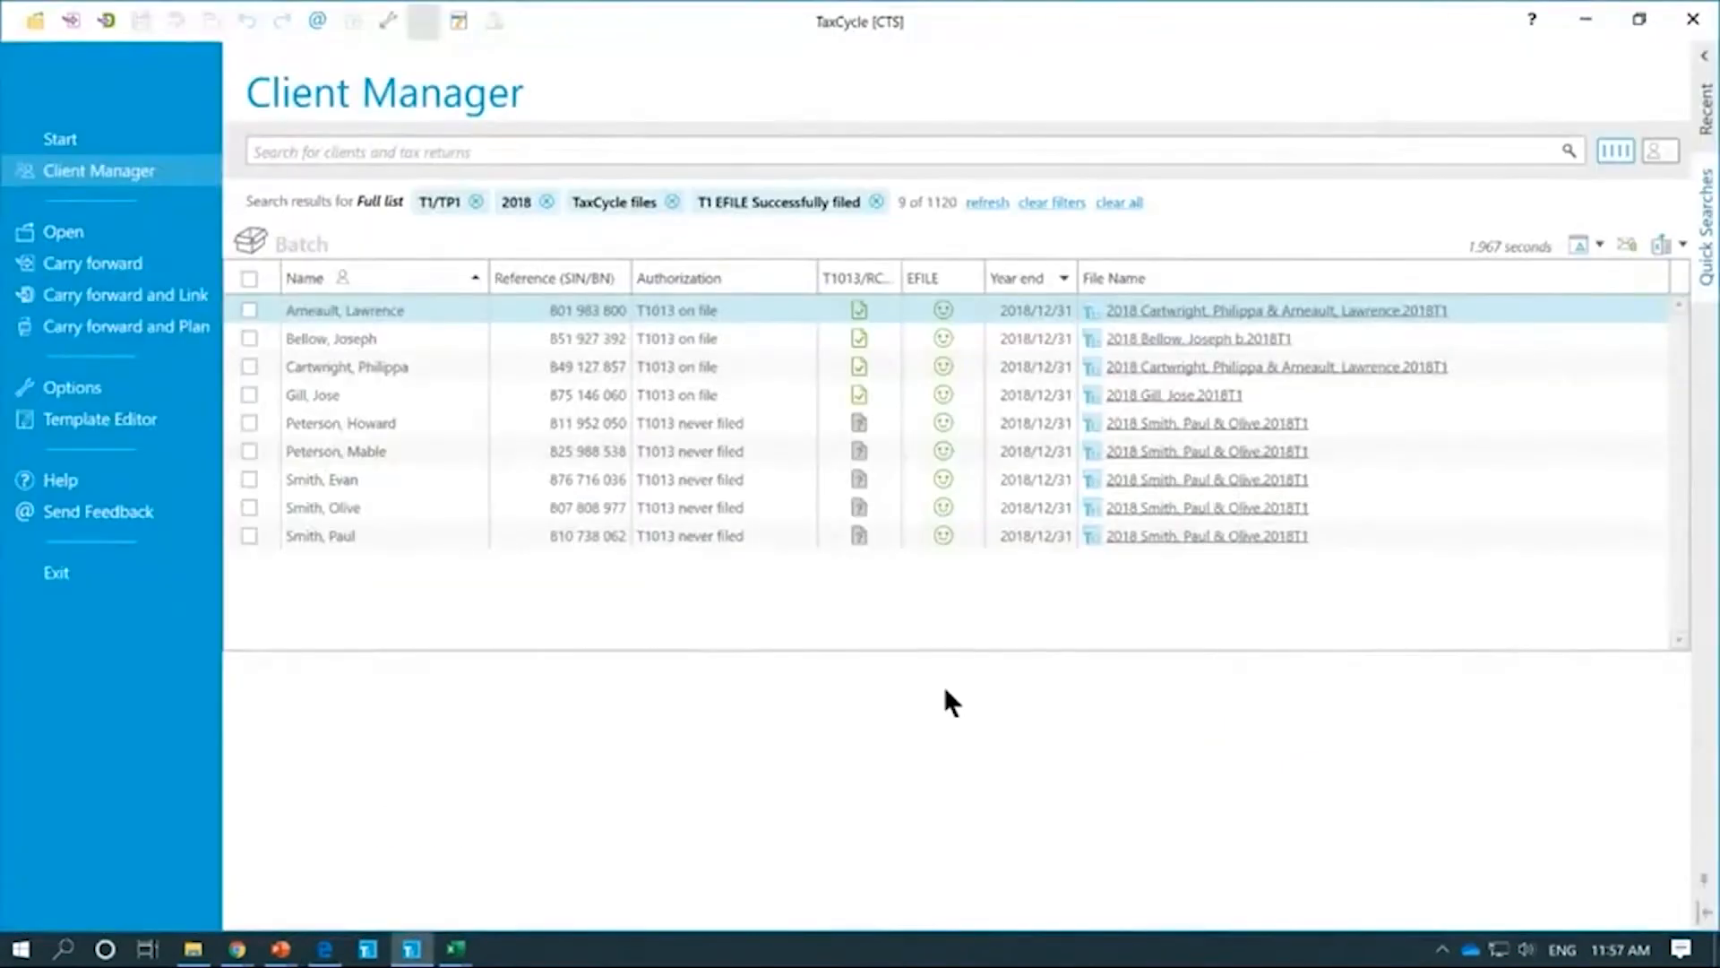
Step: Show the second listed client's contact and return status details in TaxCycle's Client Manager
click(829, 340)
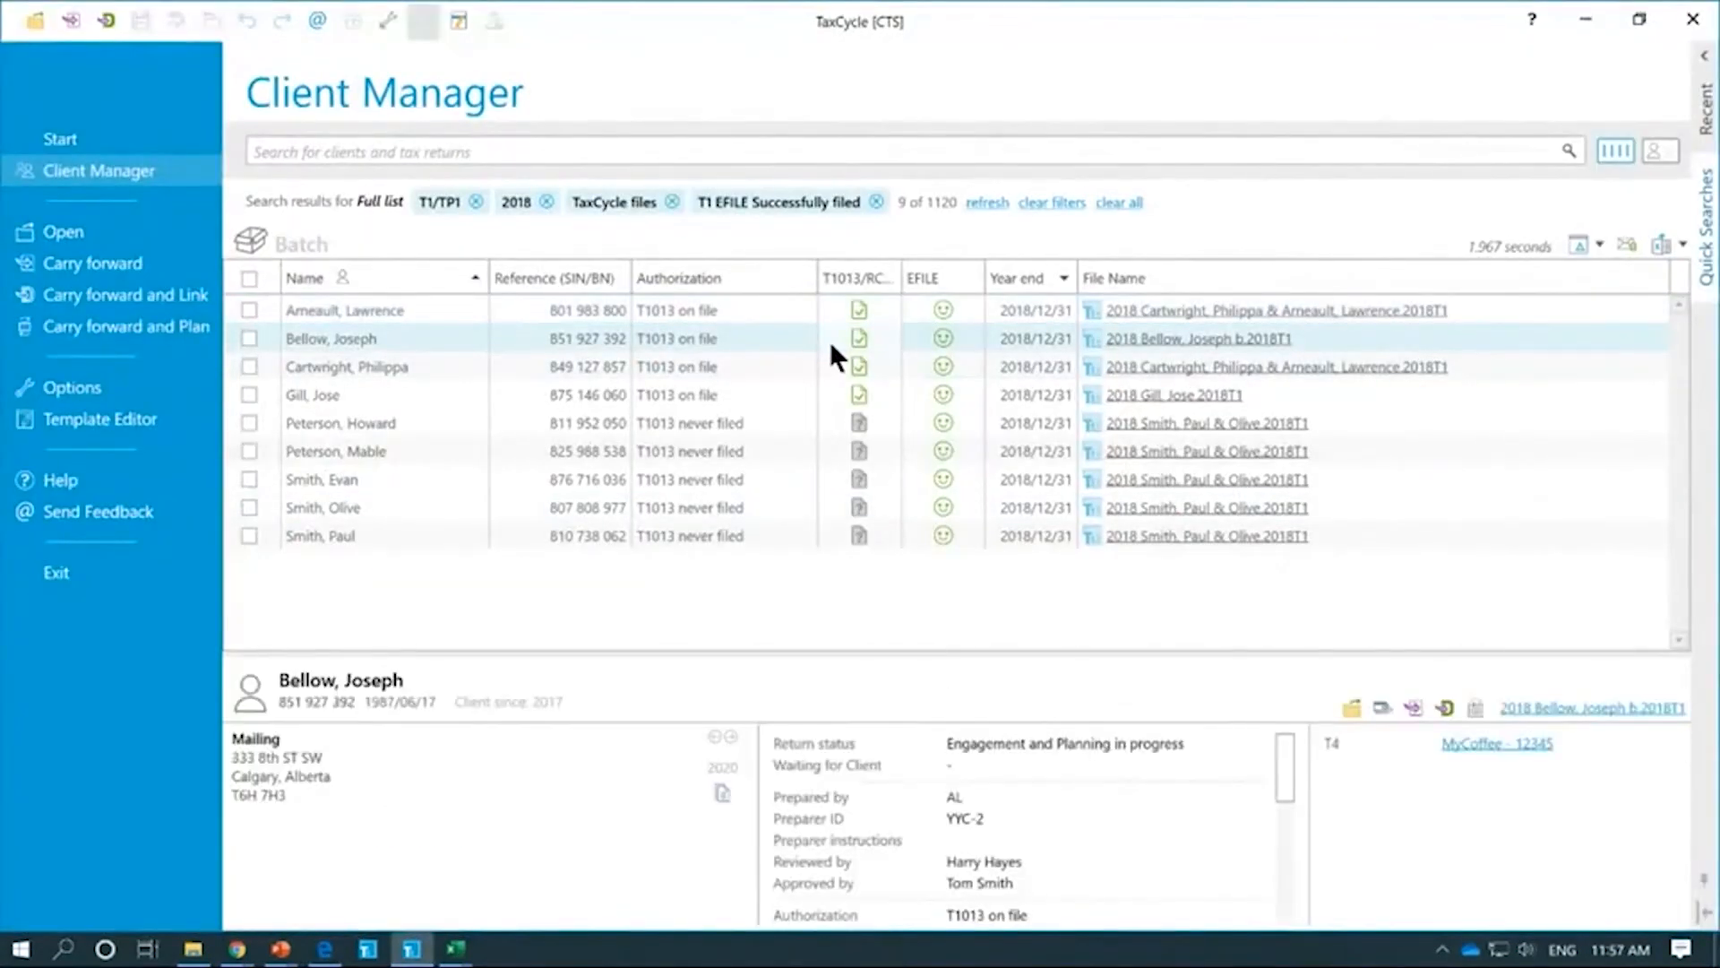